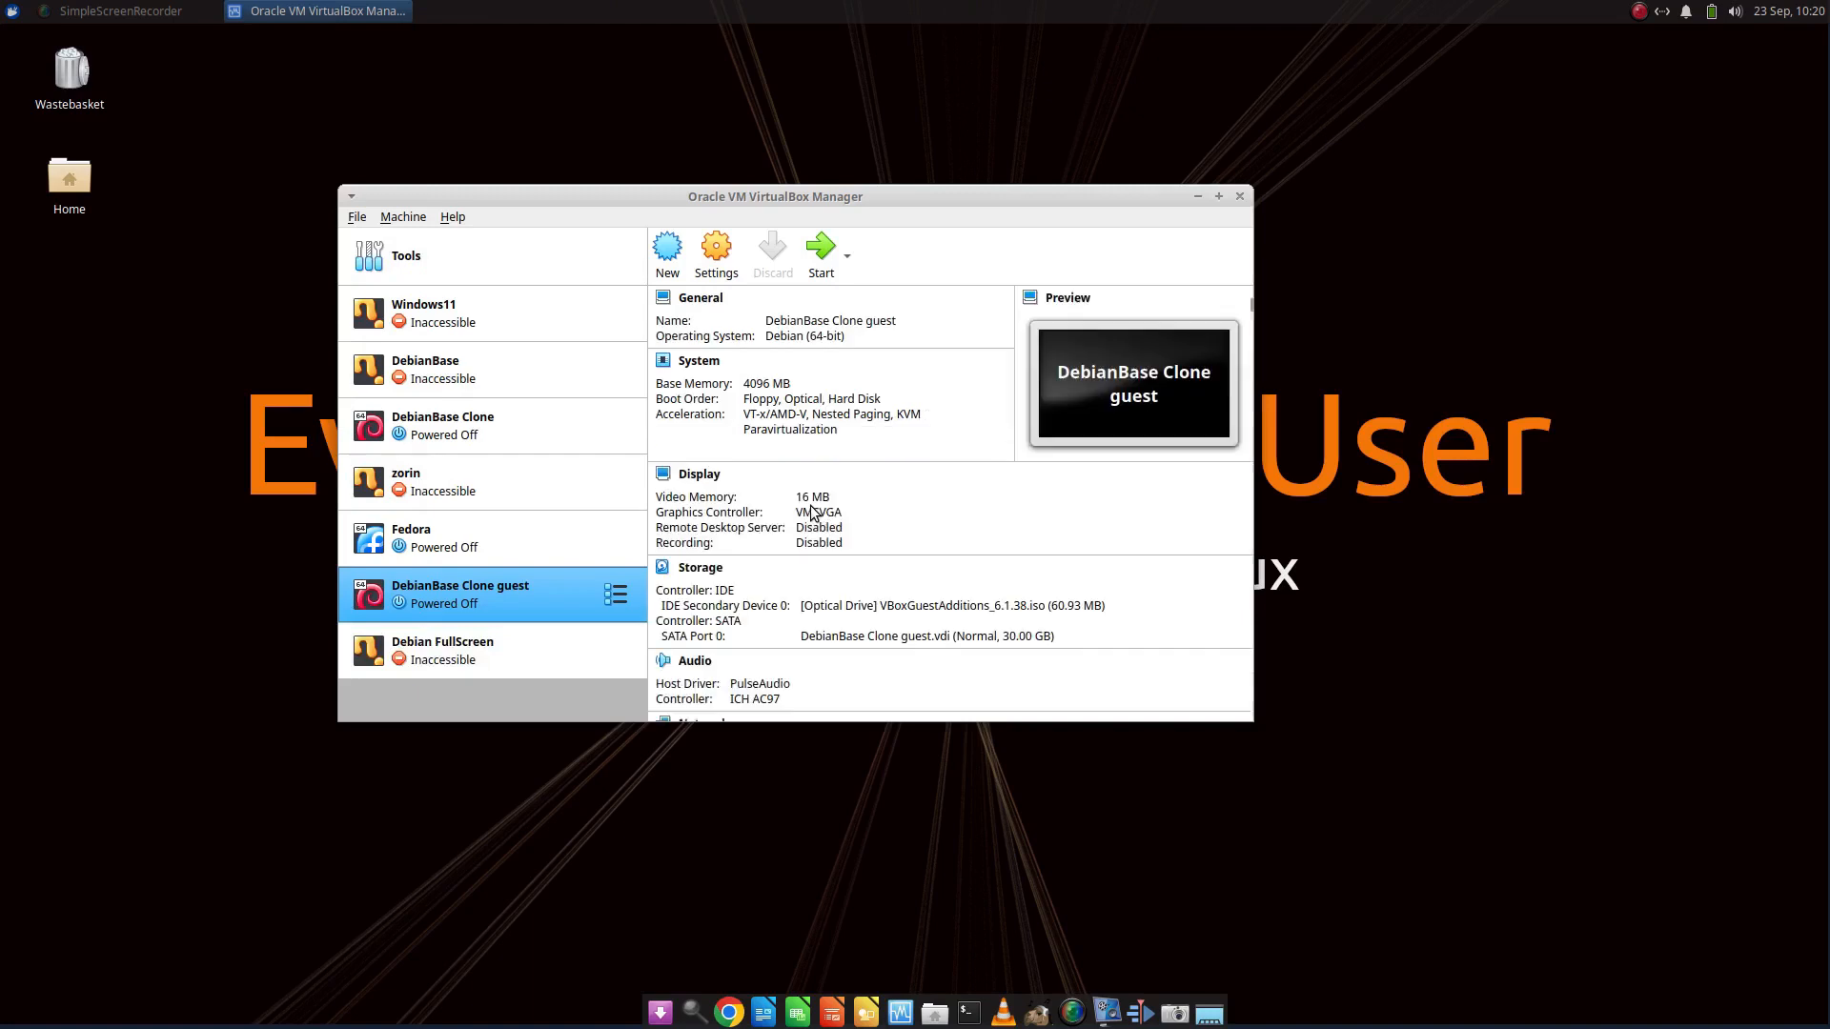
Start the DebianBase Clone guest virtual machine and move its window over the manager window.
drag(723, 190, 913, 158)
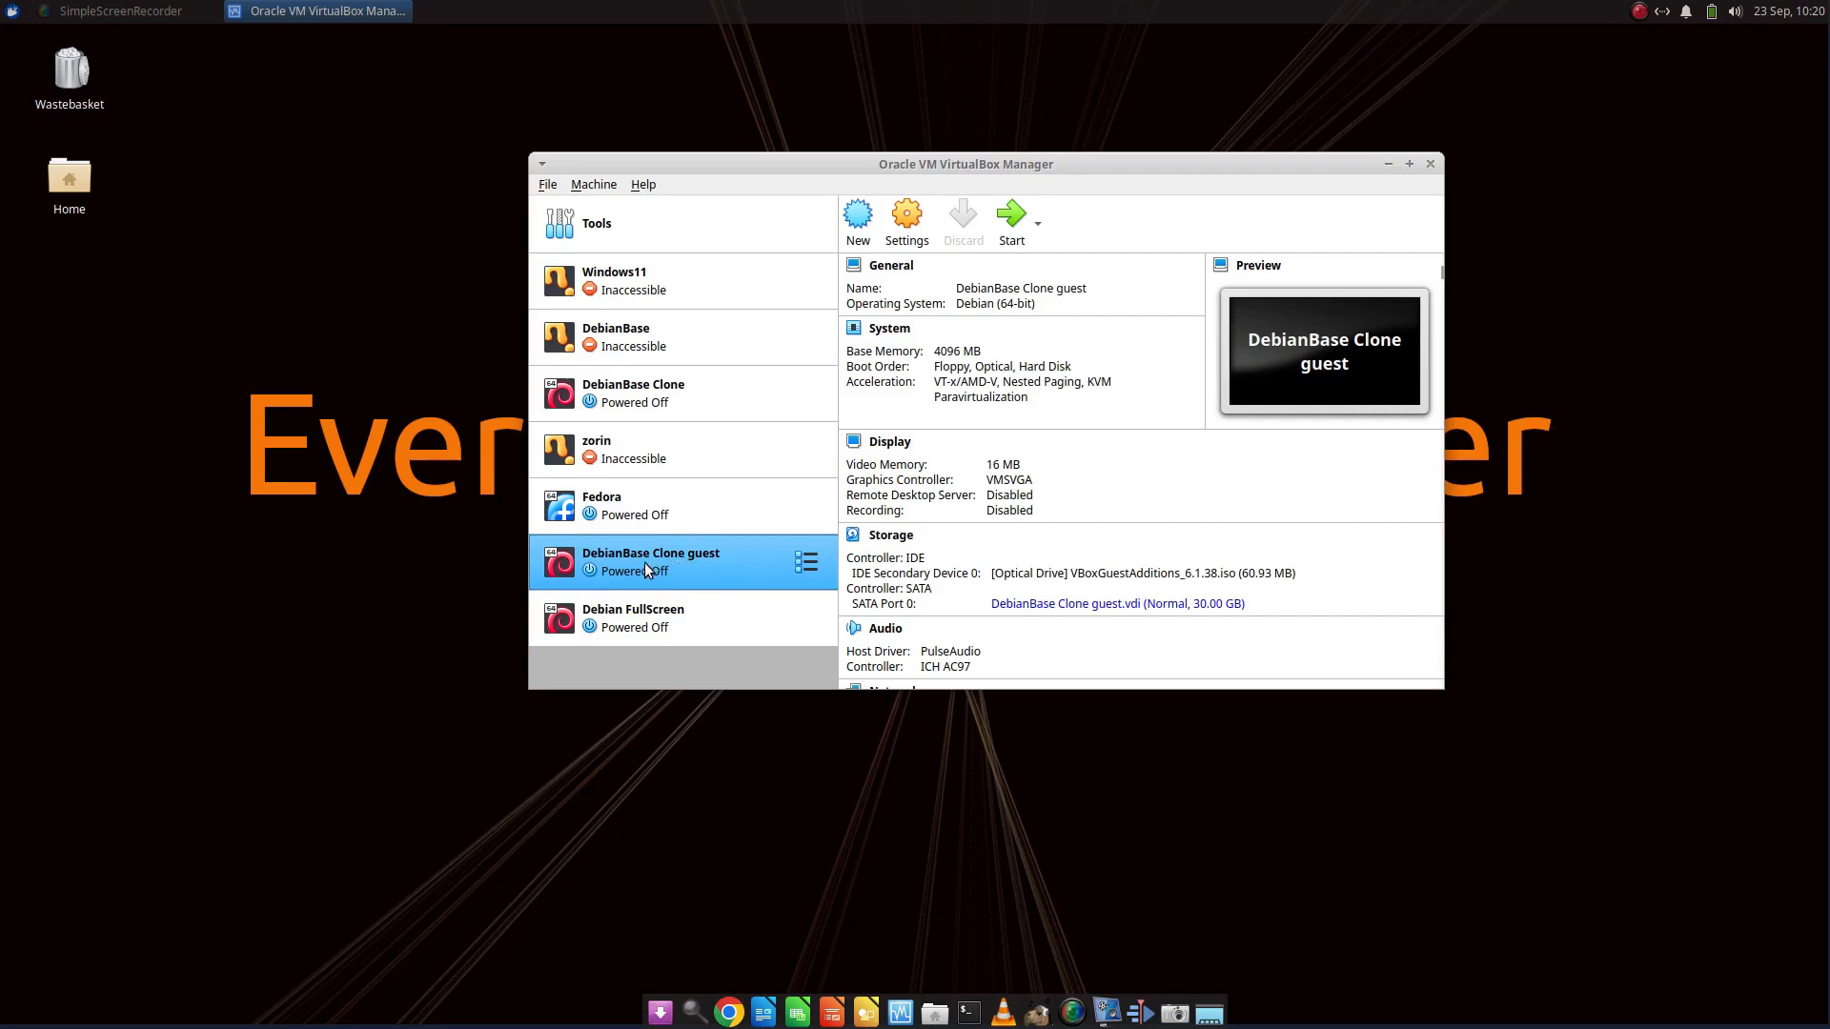
click(1012, 217)
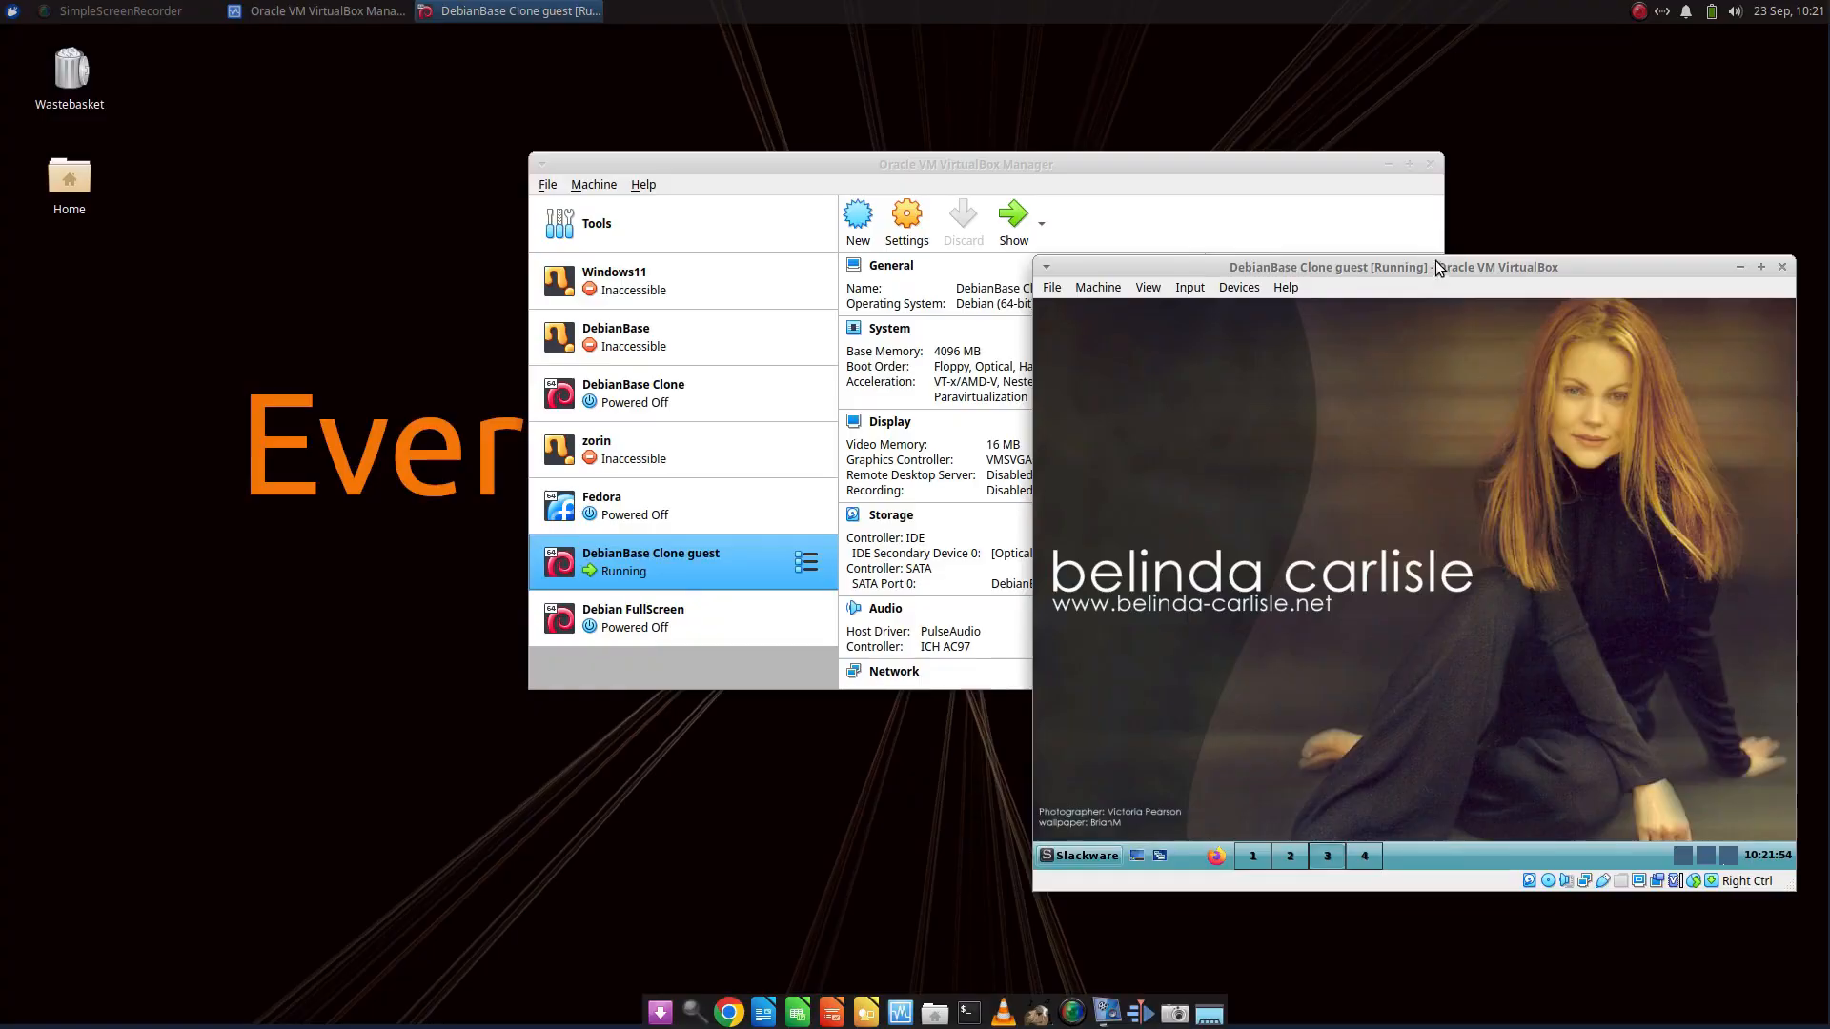
drag(1439, 267, 1007, 204)
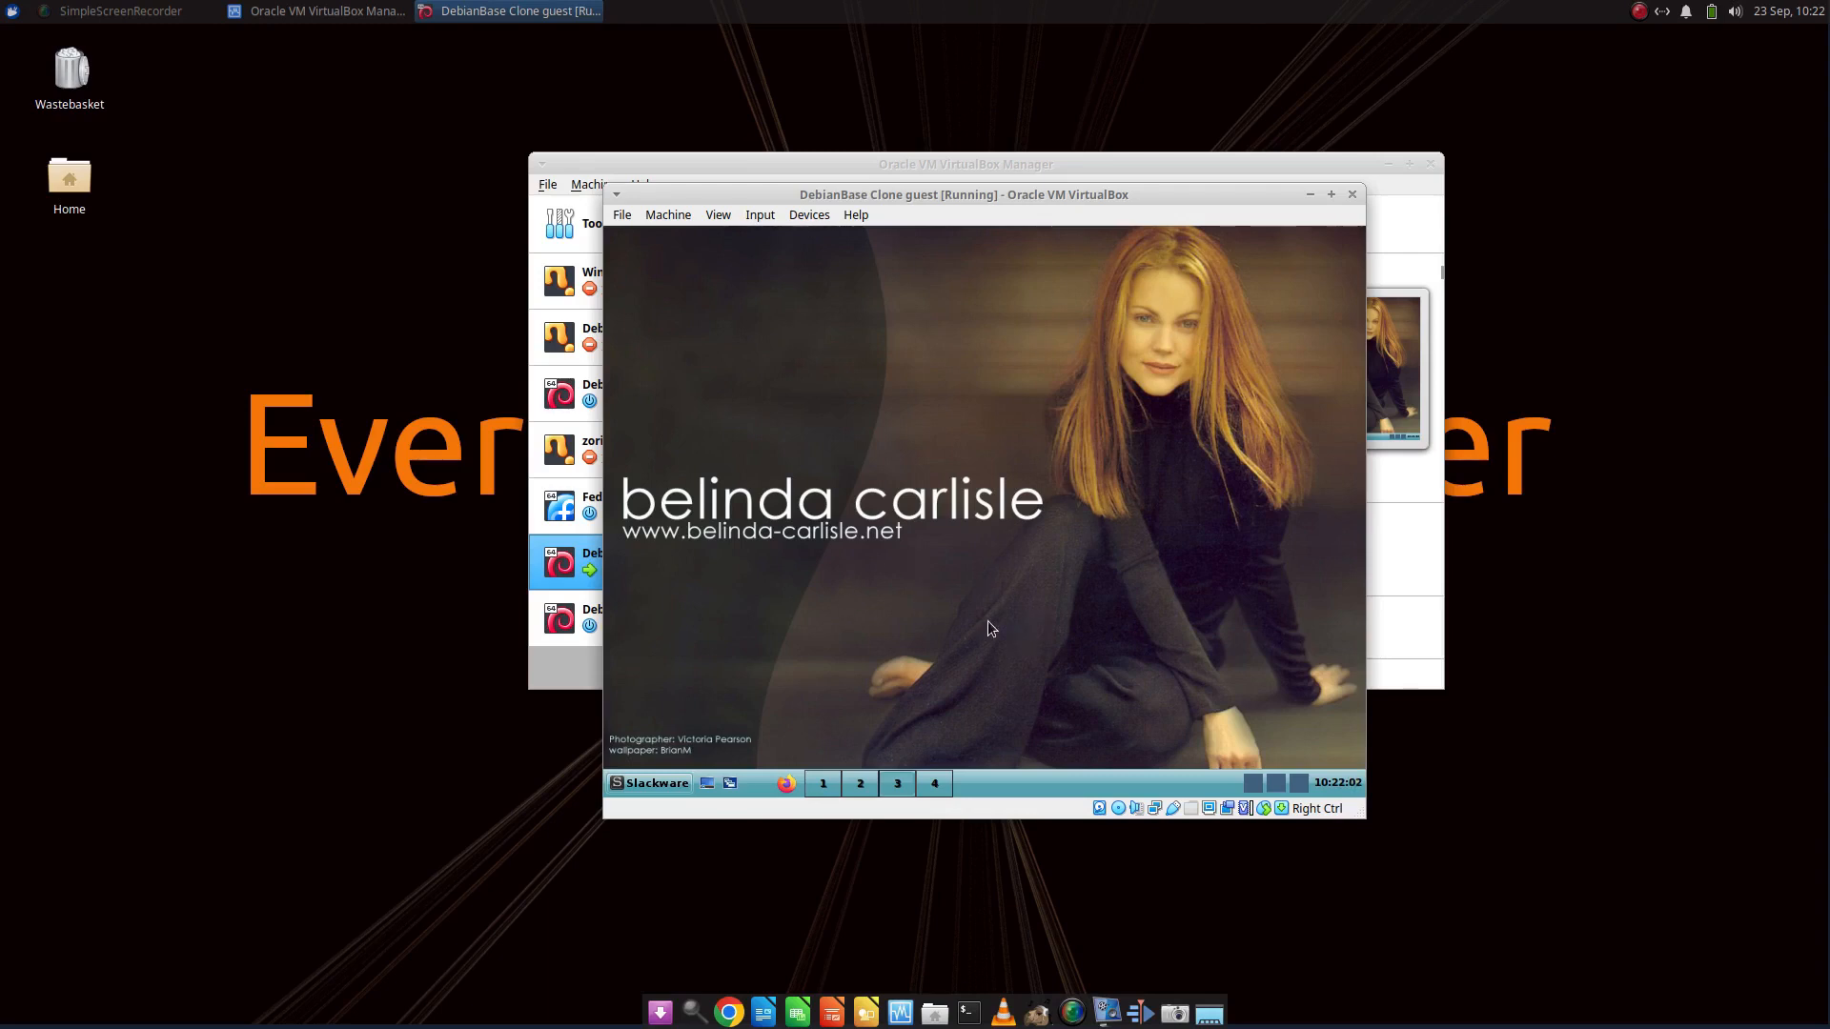
Apply the win98 theme to the guest desktop and check its start menu.
click(654, 786)
click(655, 786)
right_click(883, 410)
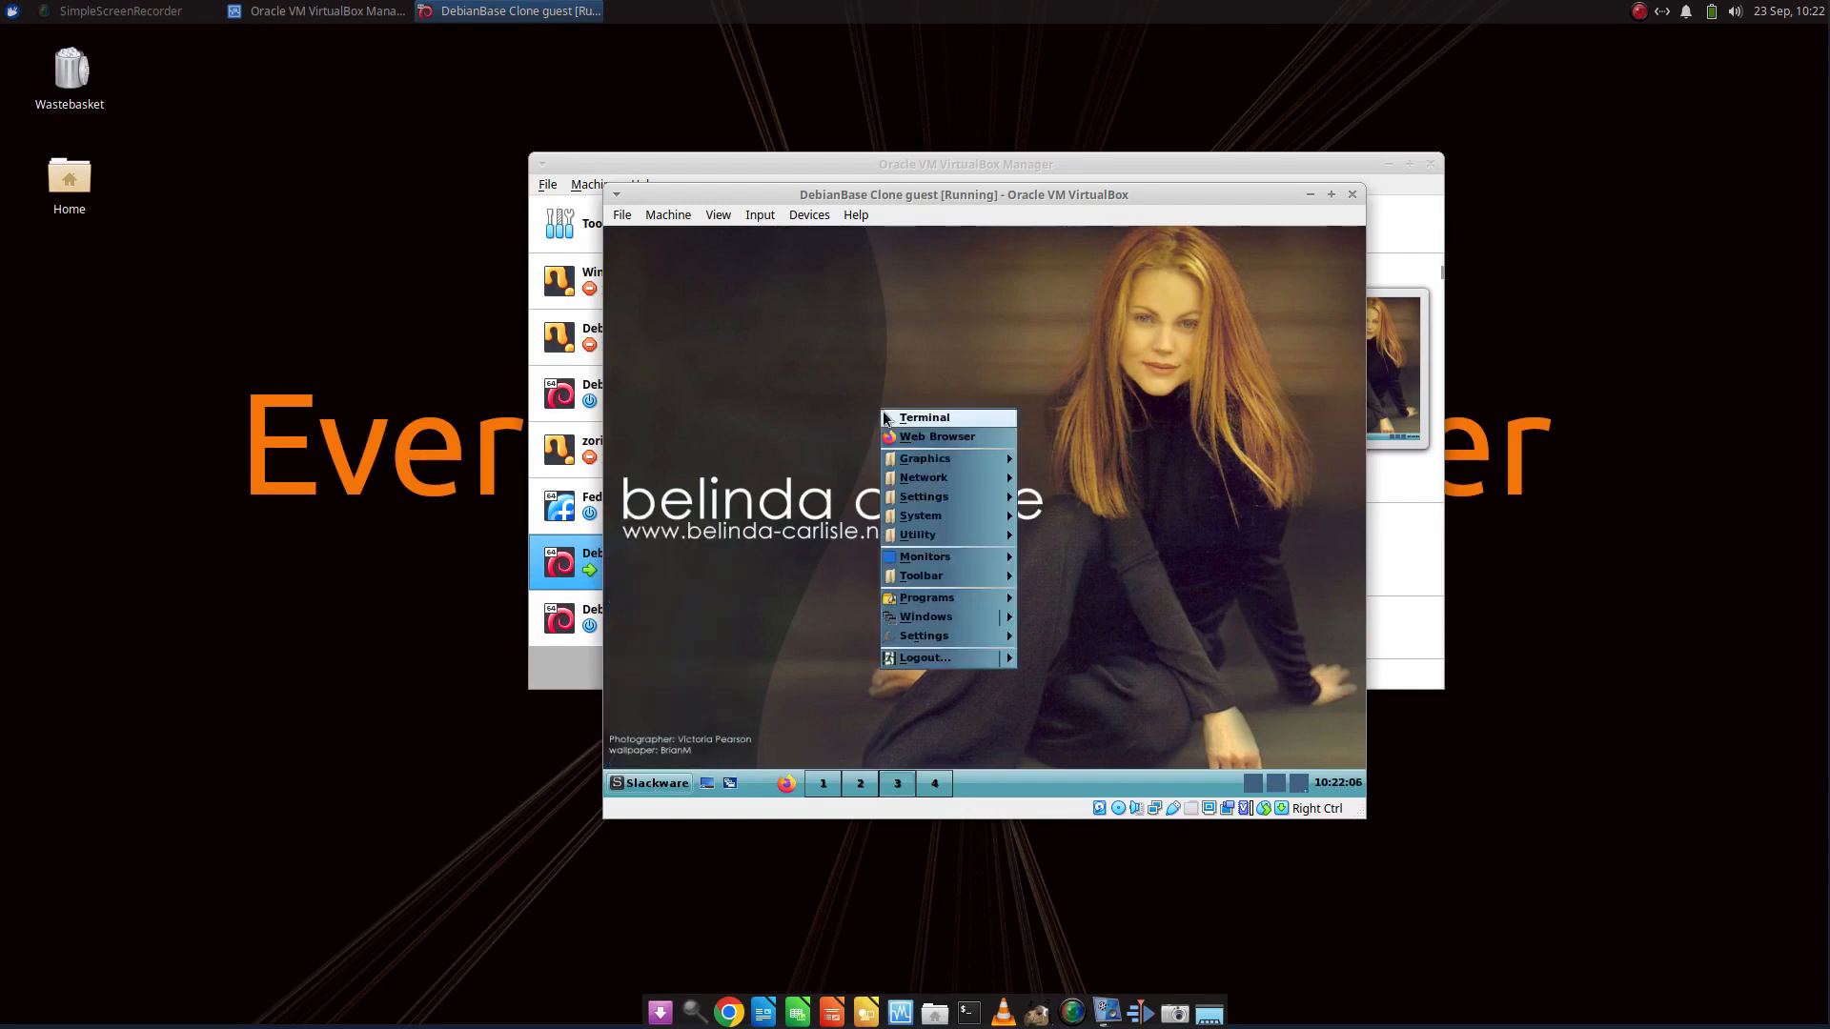
mouse_move(951, 641)
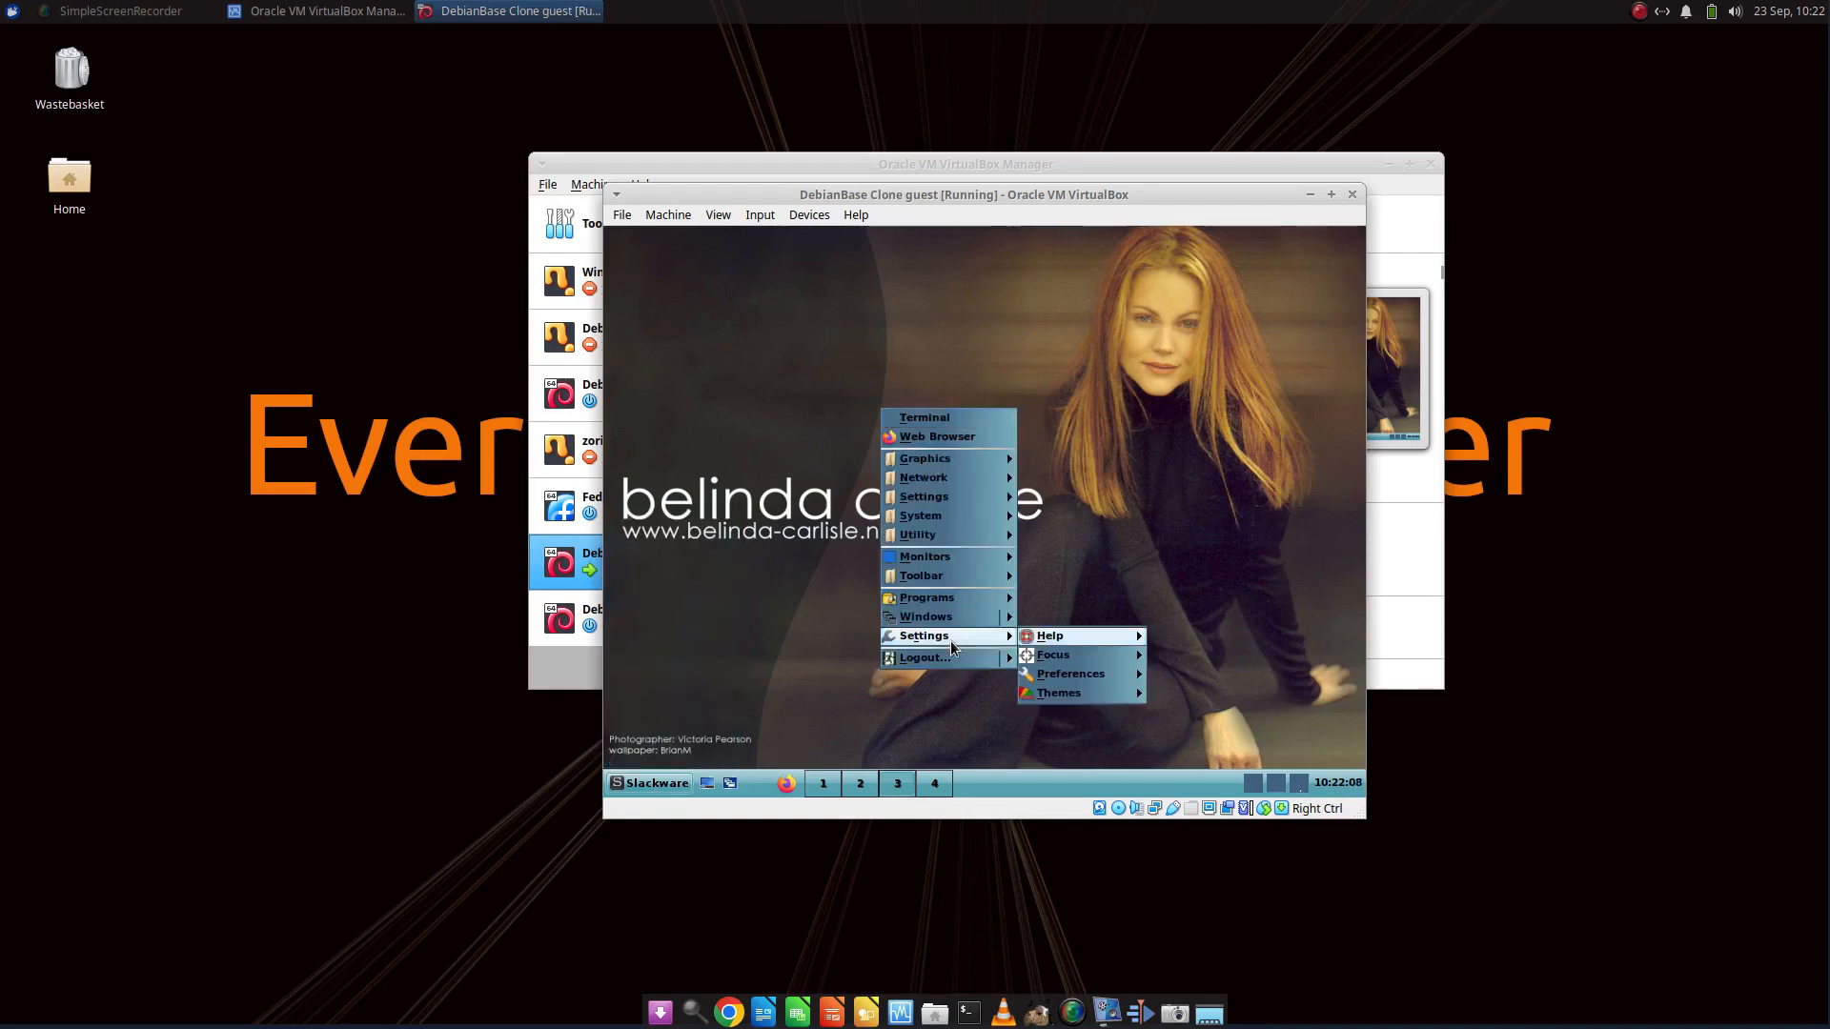
mouse_move(1076, 697)
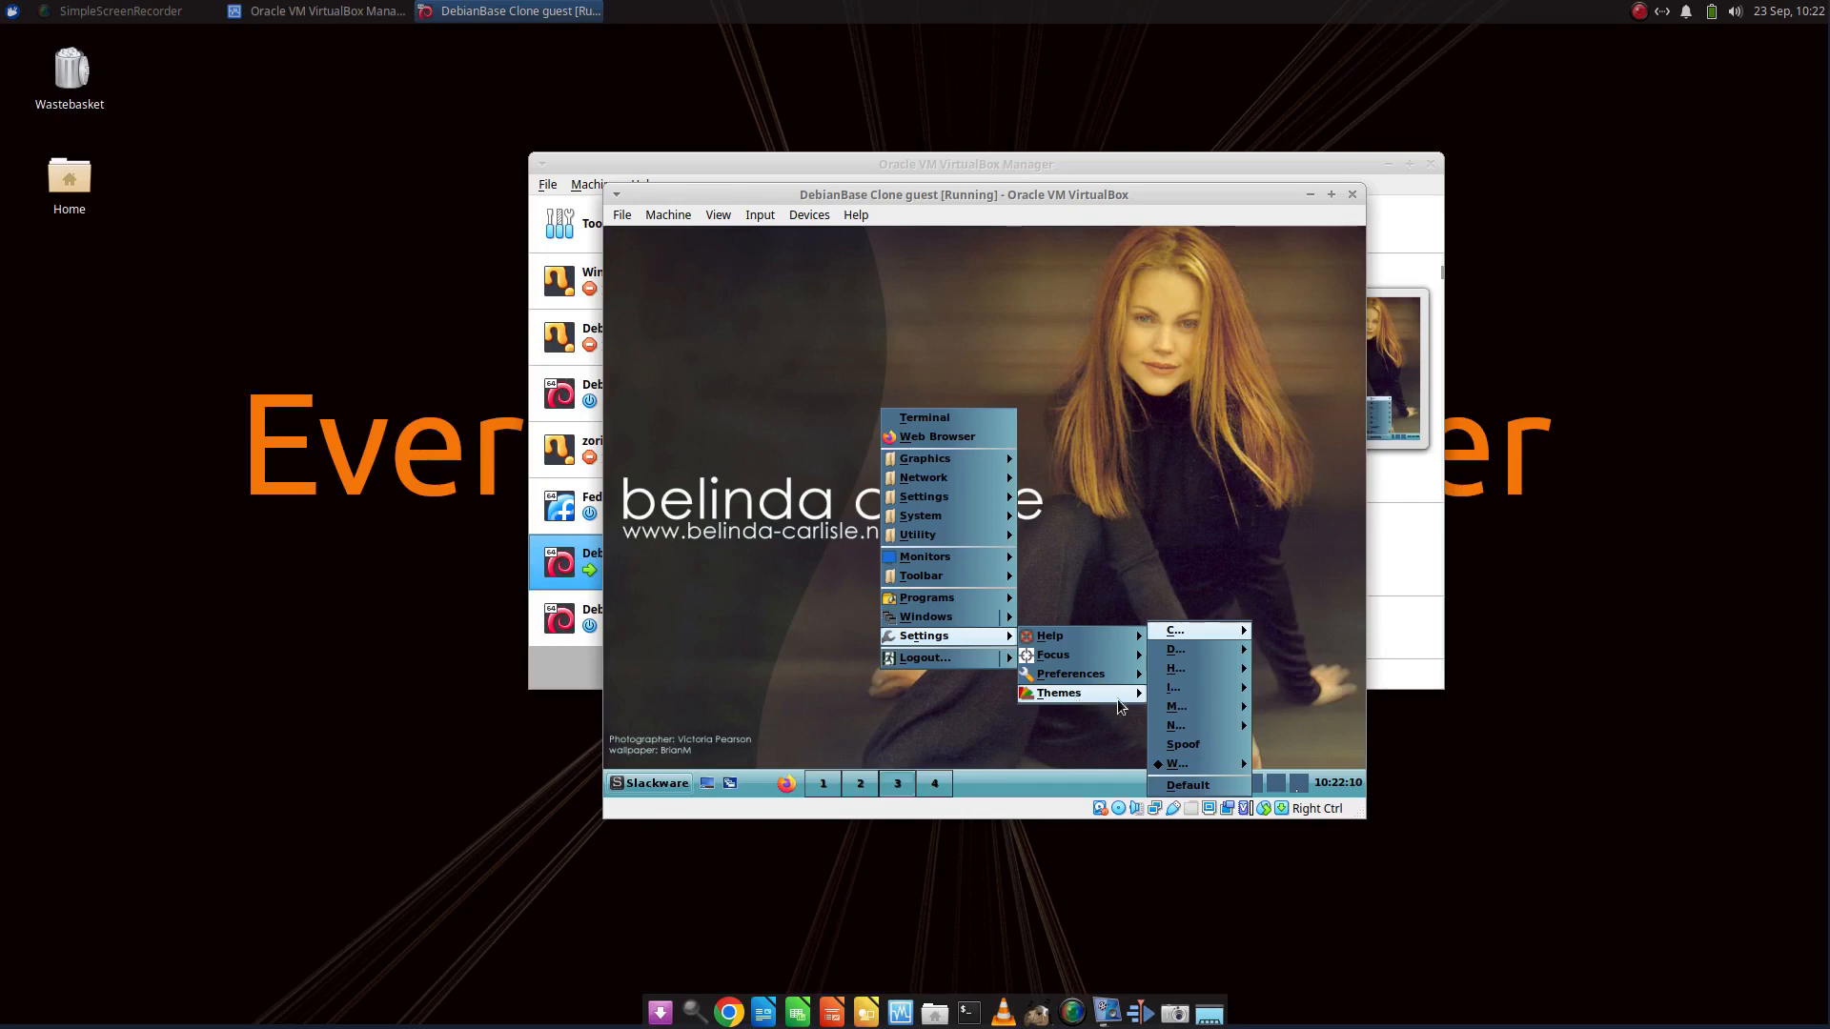
mouse_move(1208, 768)
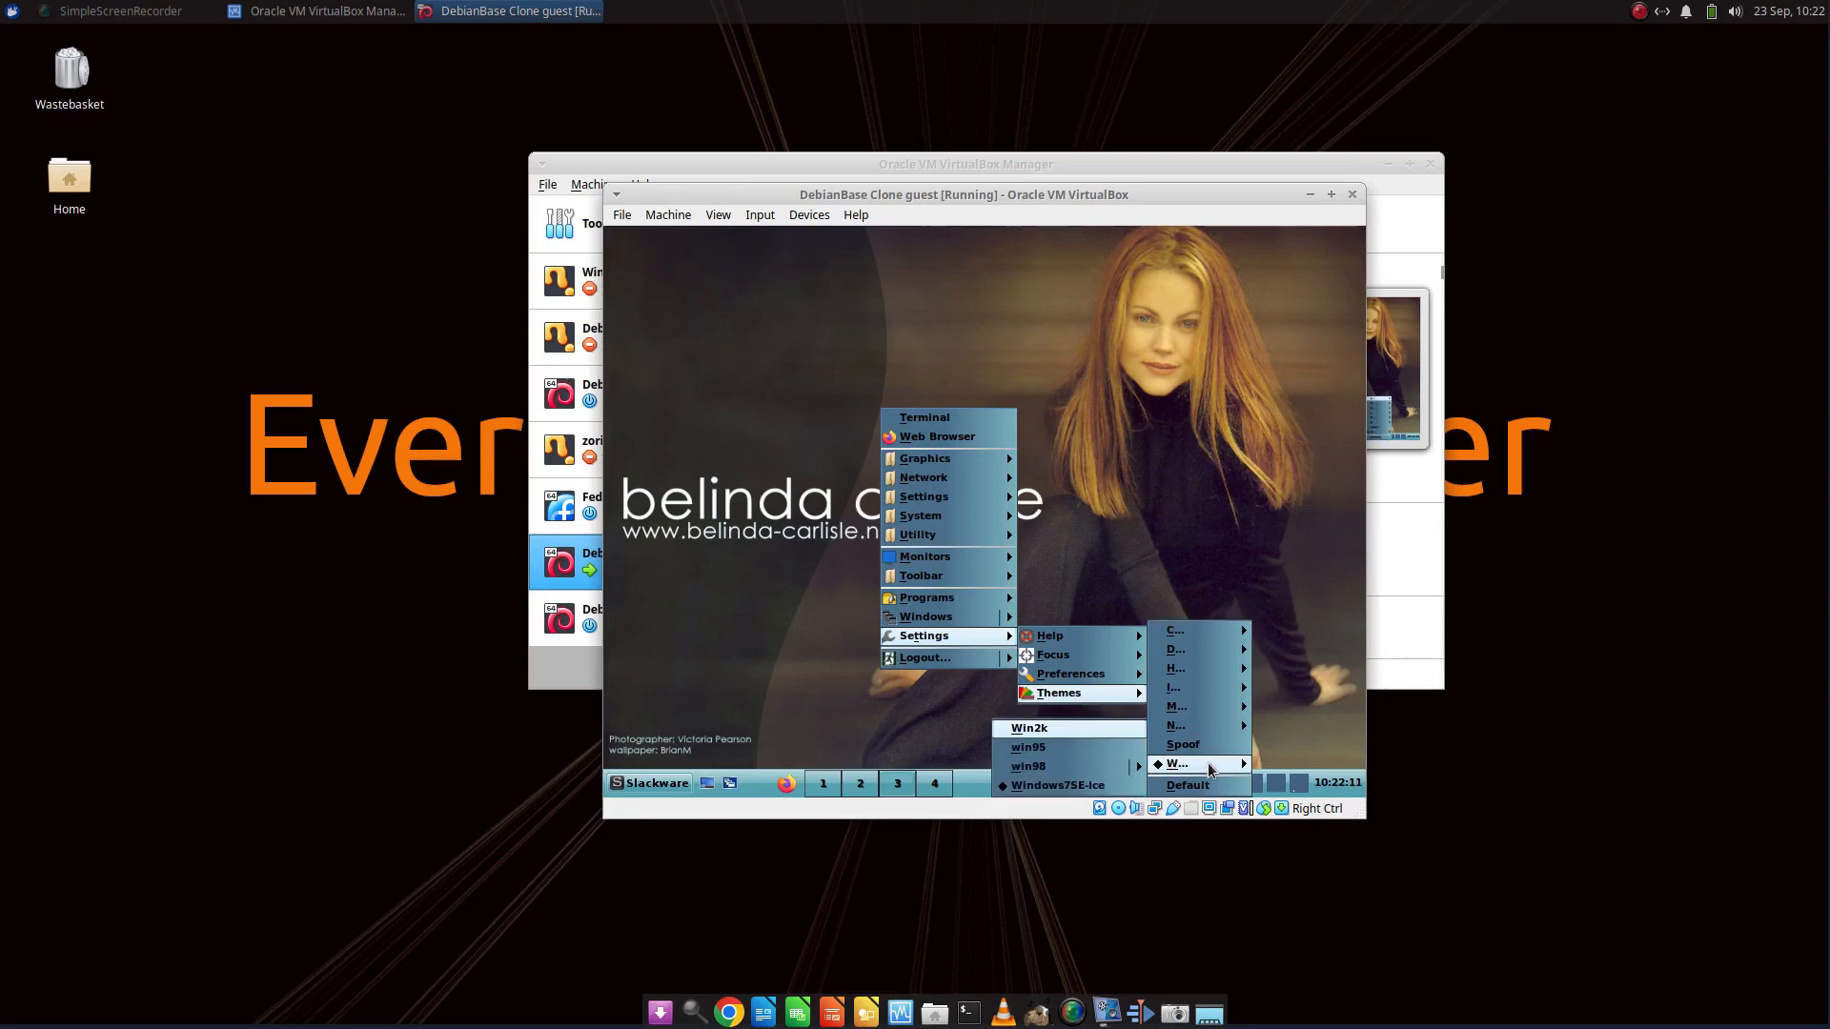
click(1038, 766)
click(629, 785)
click(953, 450)
Switch the guest desktop to the Win2k theme and check its start menu.
right_click(898, 442)
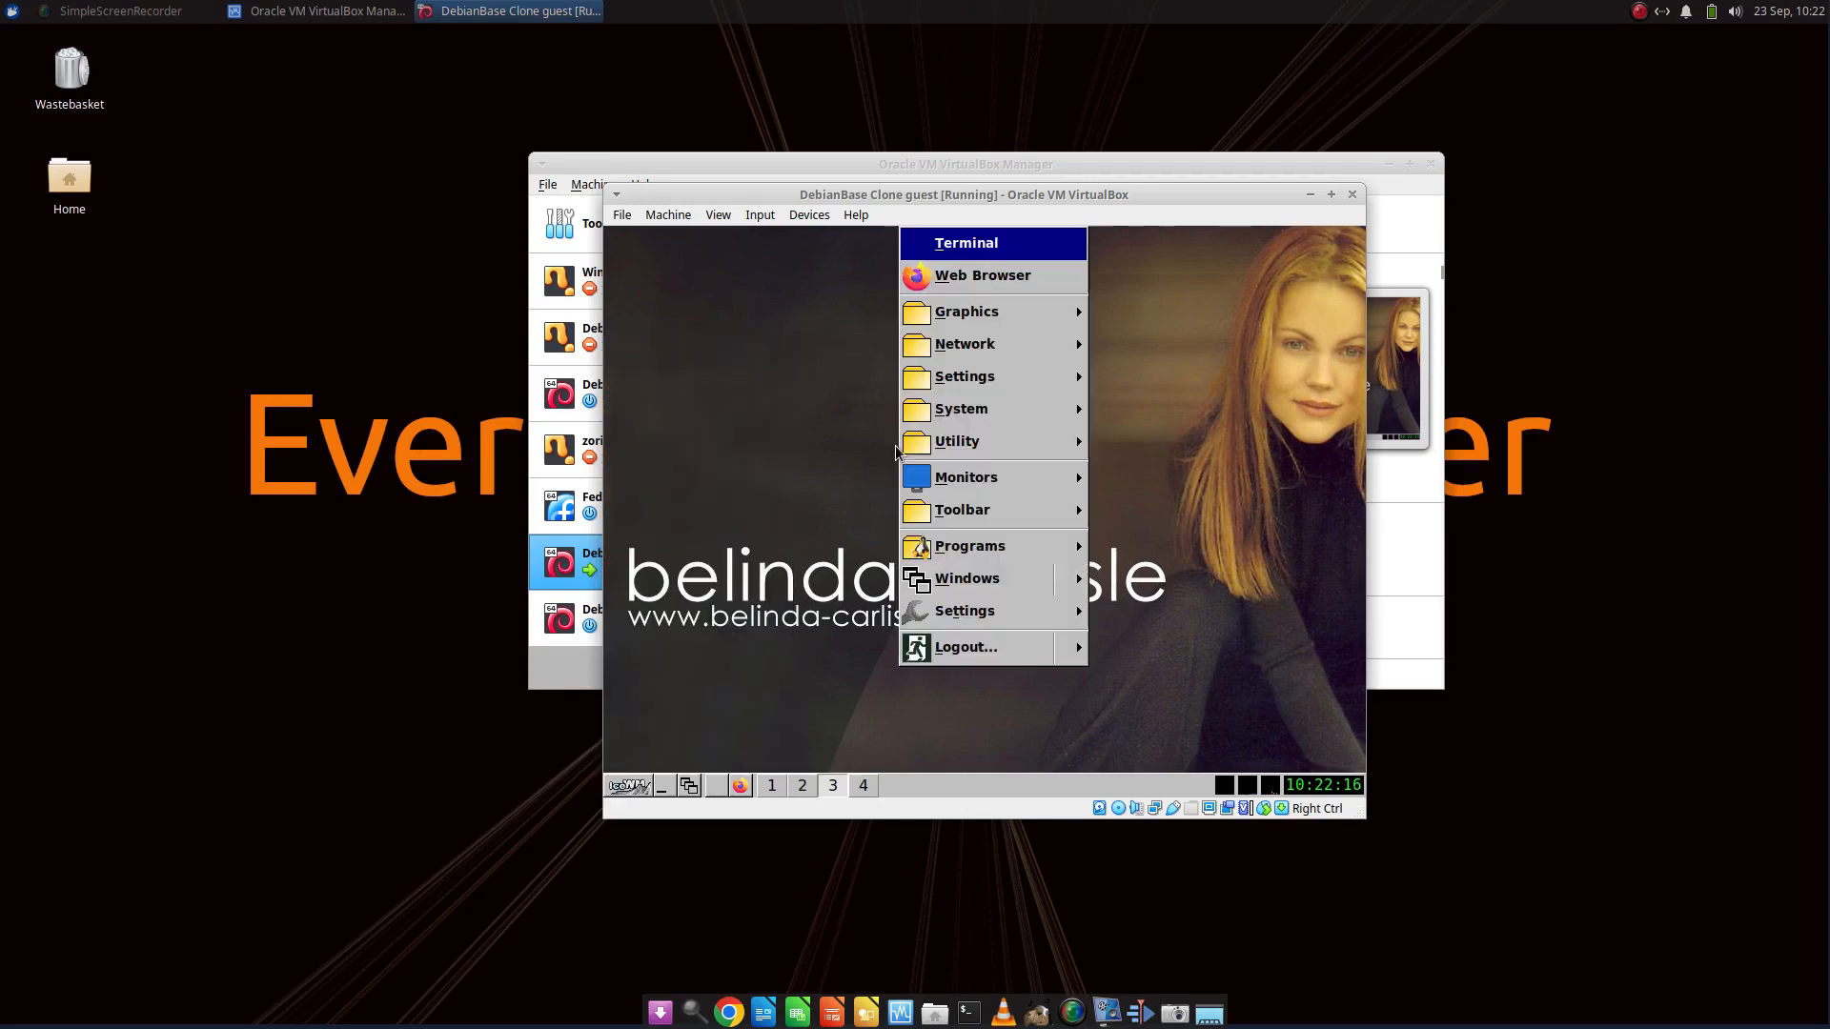
mouse_move(963, 612)
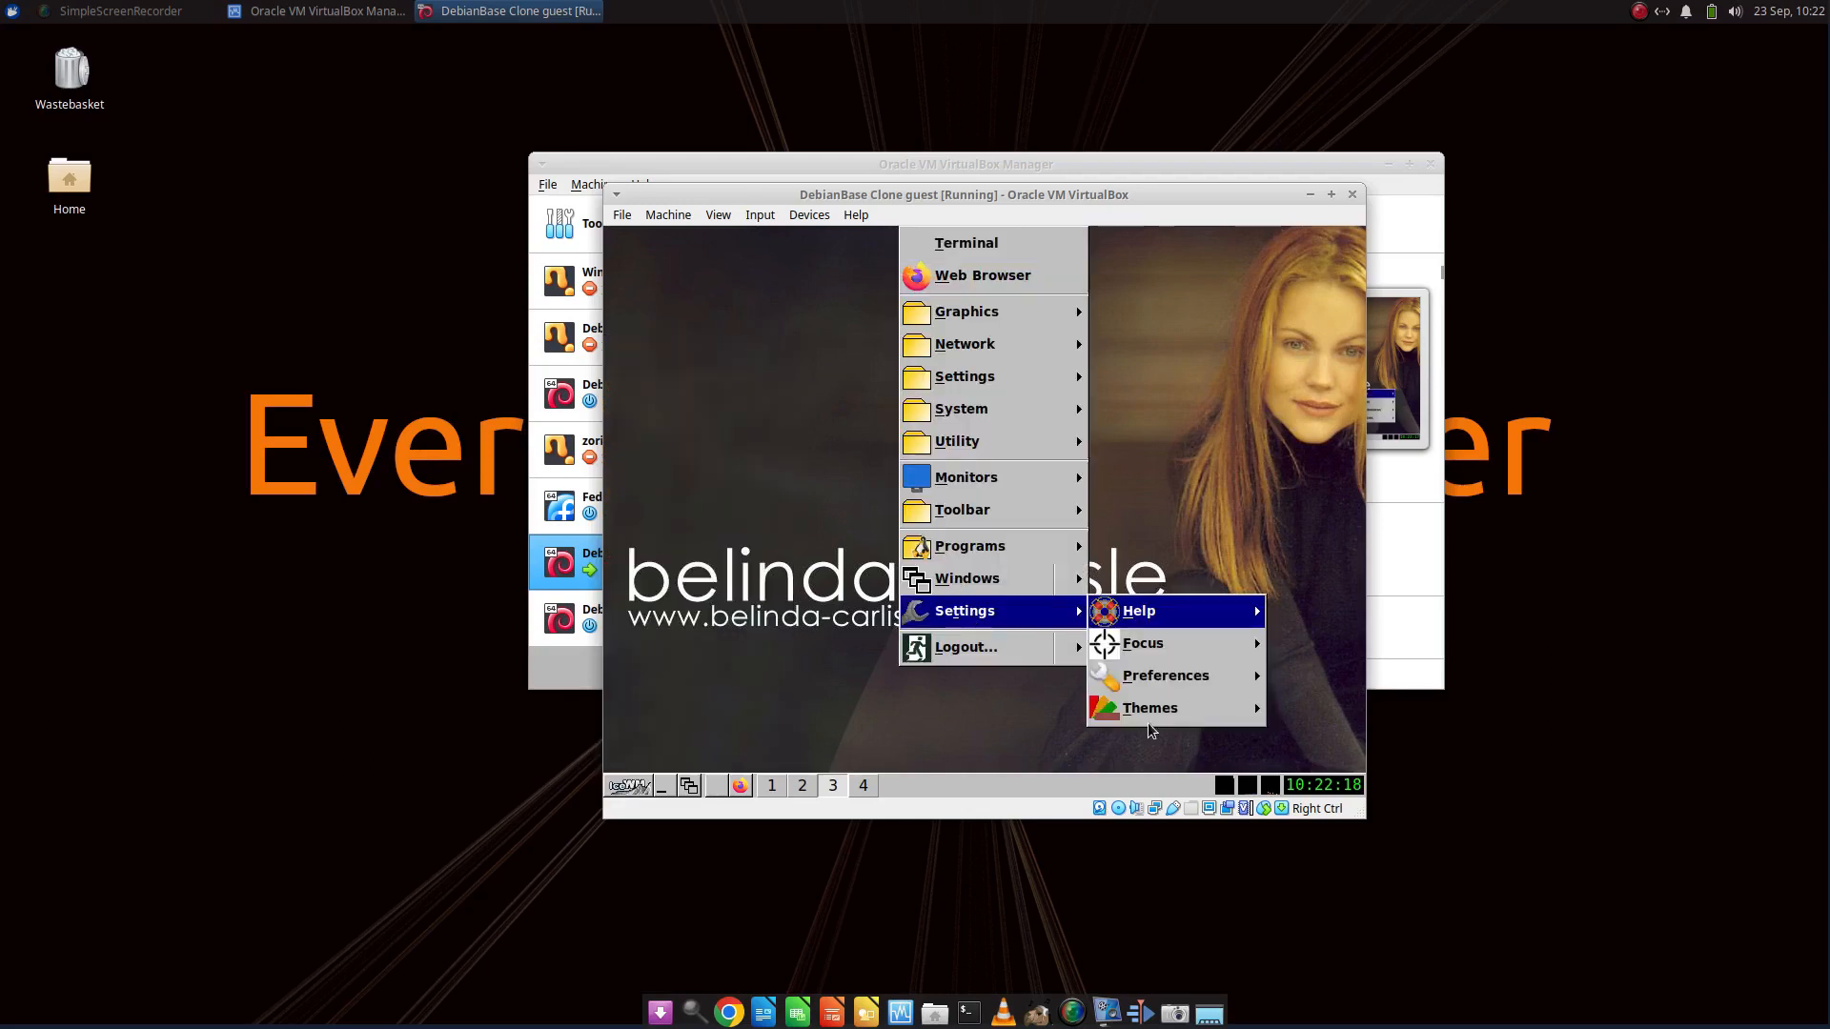
mouse_move(1147, 710)
mouse_move(1075, 739)
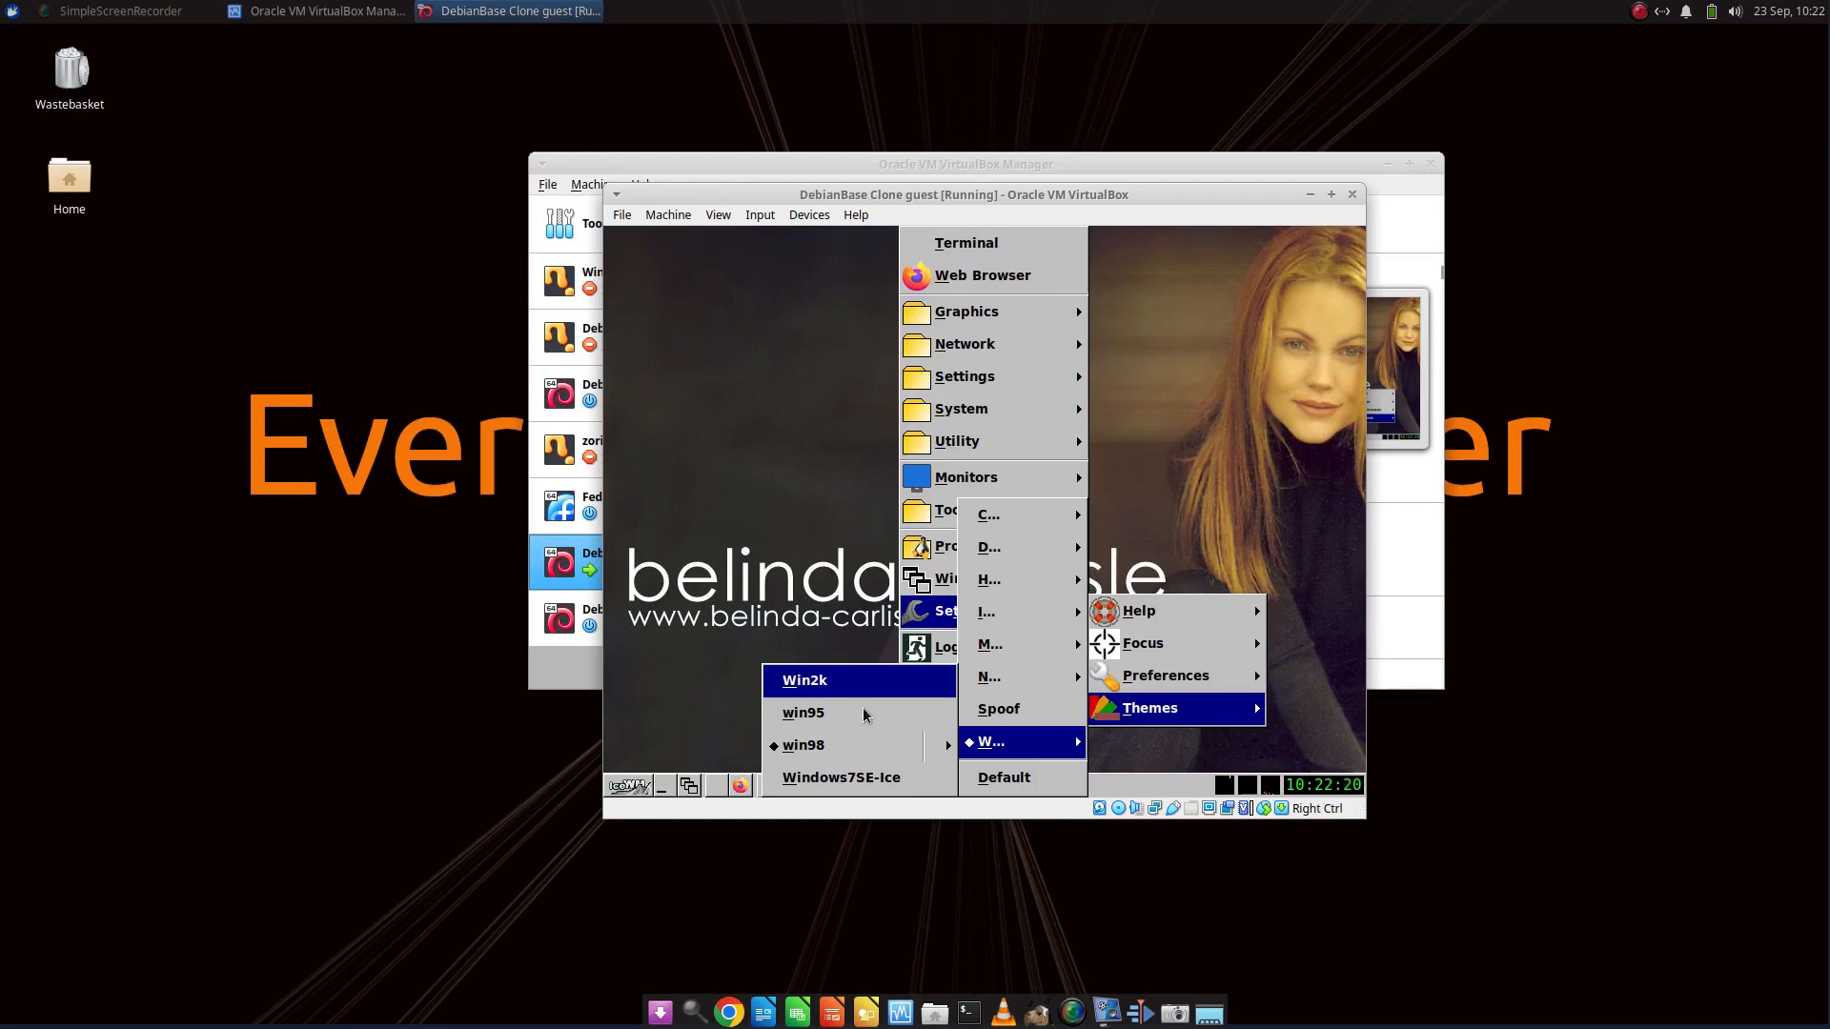
click(825, 680)
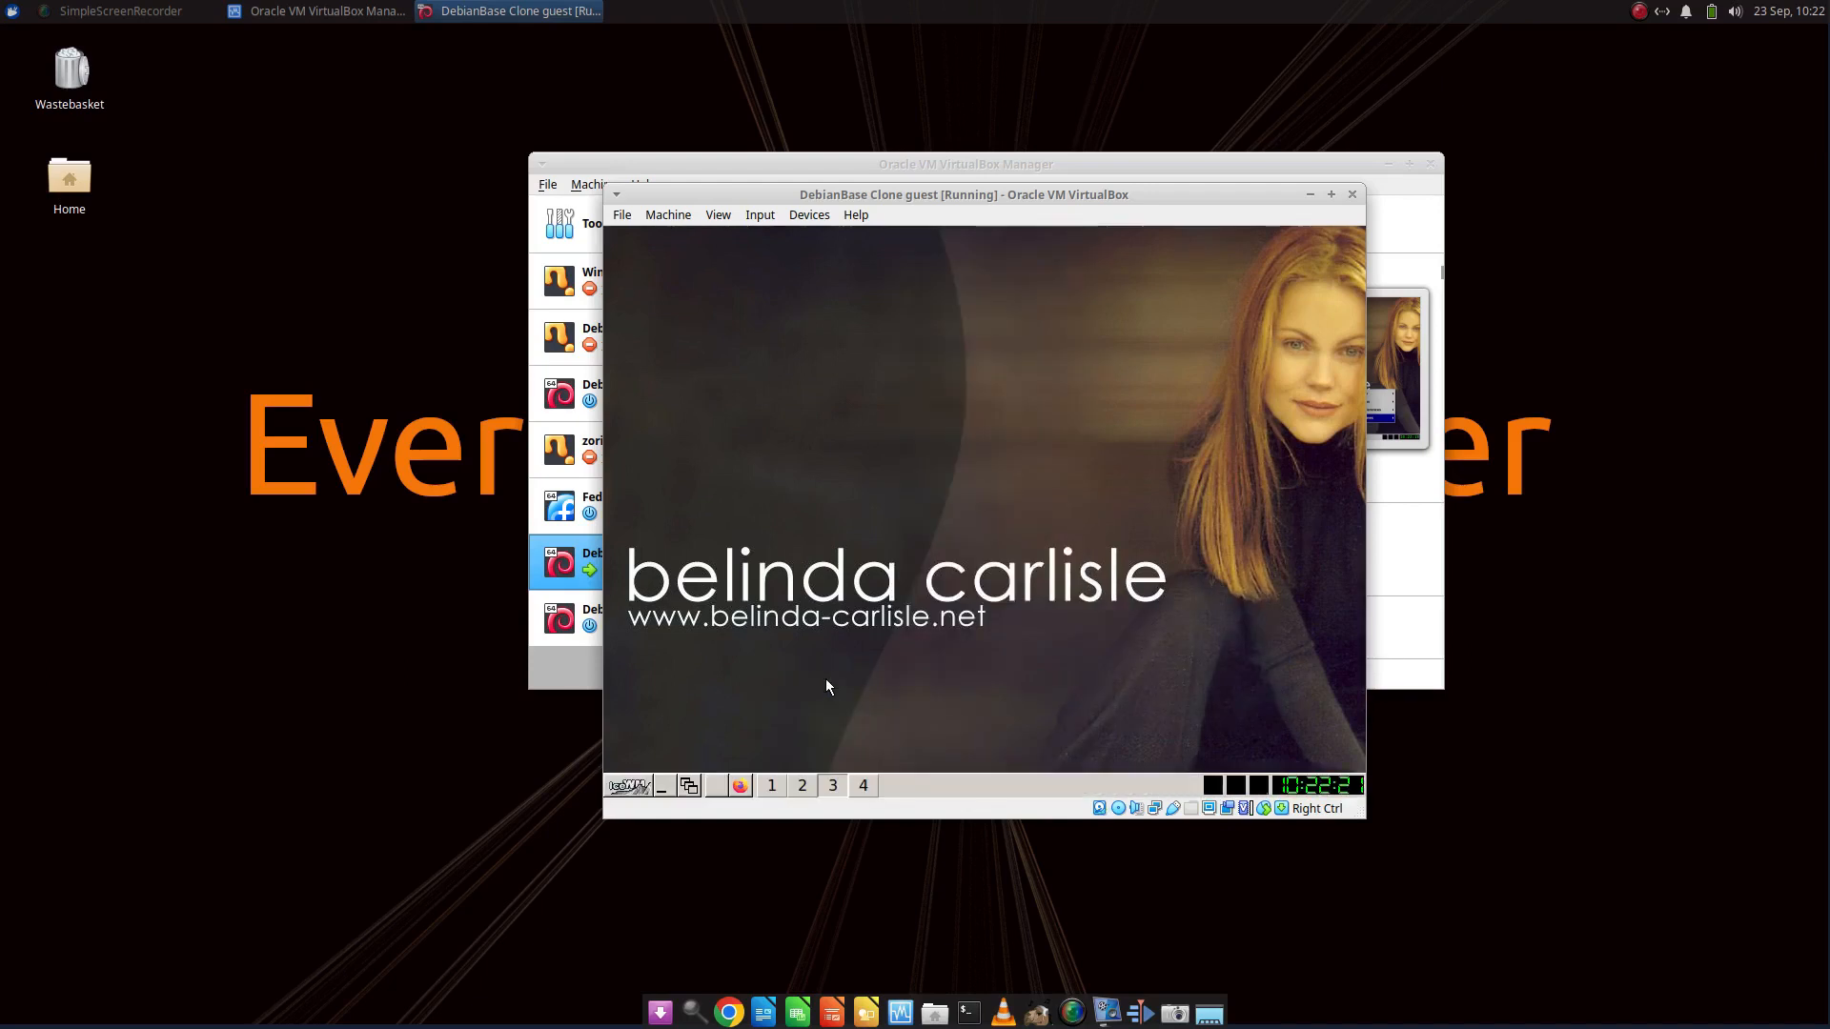
click(625, 788)
click(724, 633)
Look through the theme groups and apply the Neon Theme Cyberpunk theme to the guest desktop.
right_click(838, 435)
mouse_move(882, 656)
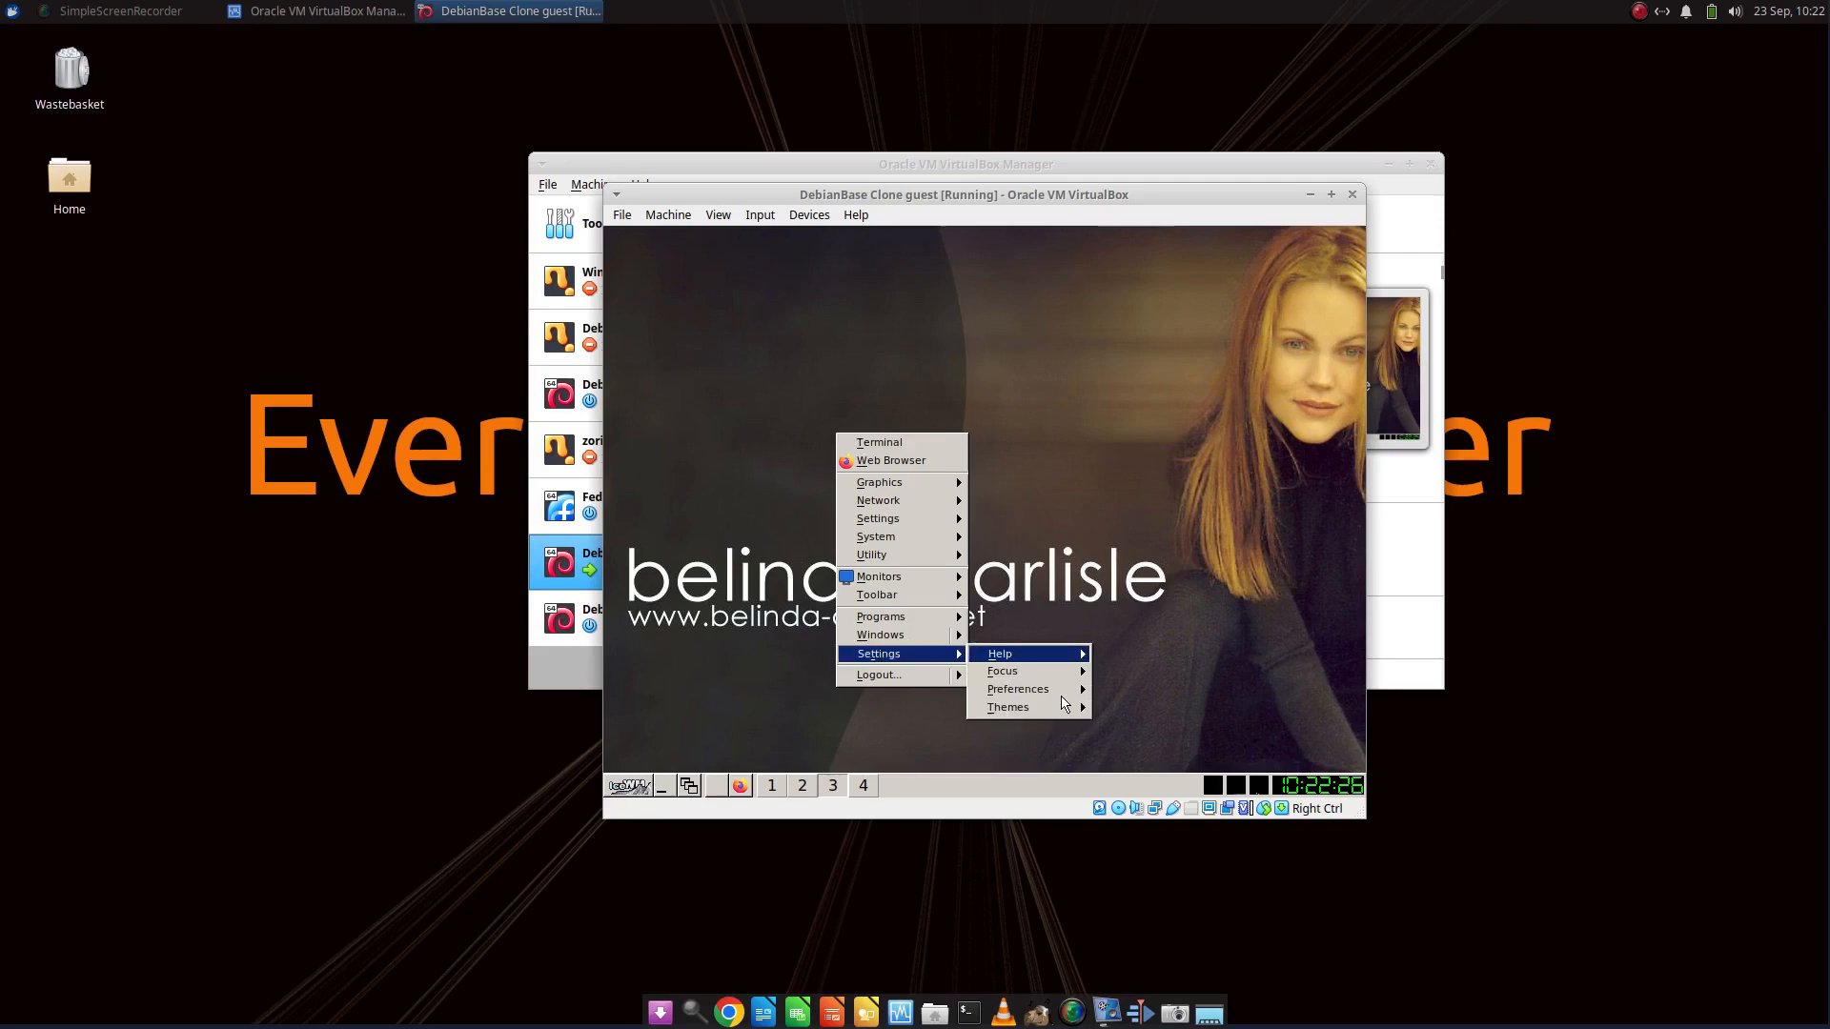
mouse_move(1020, 708)
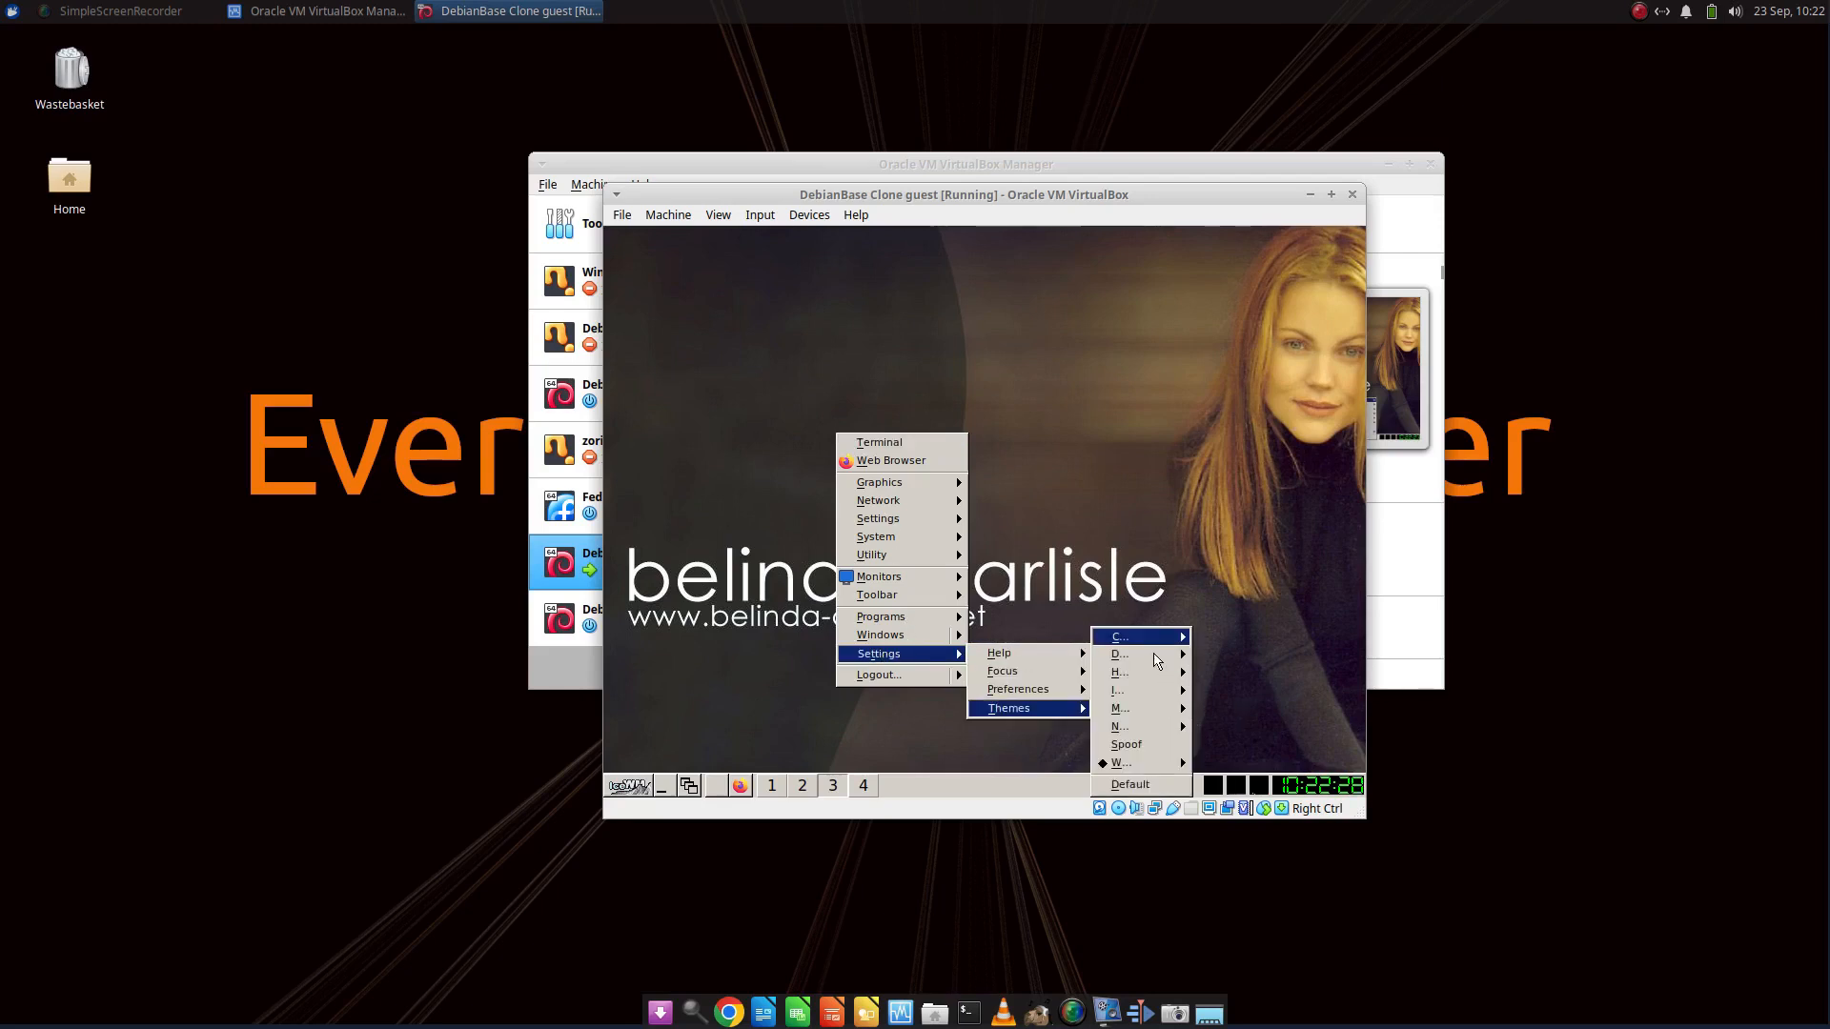
mouse_move(1149, 637)
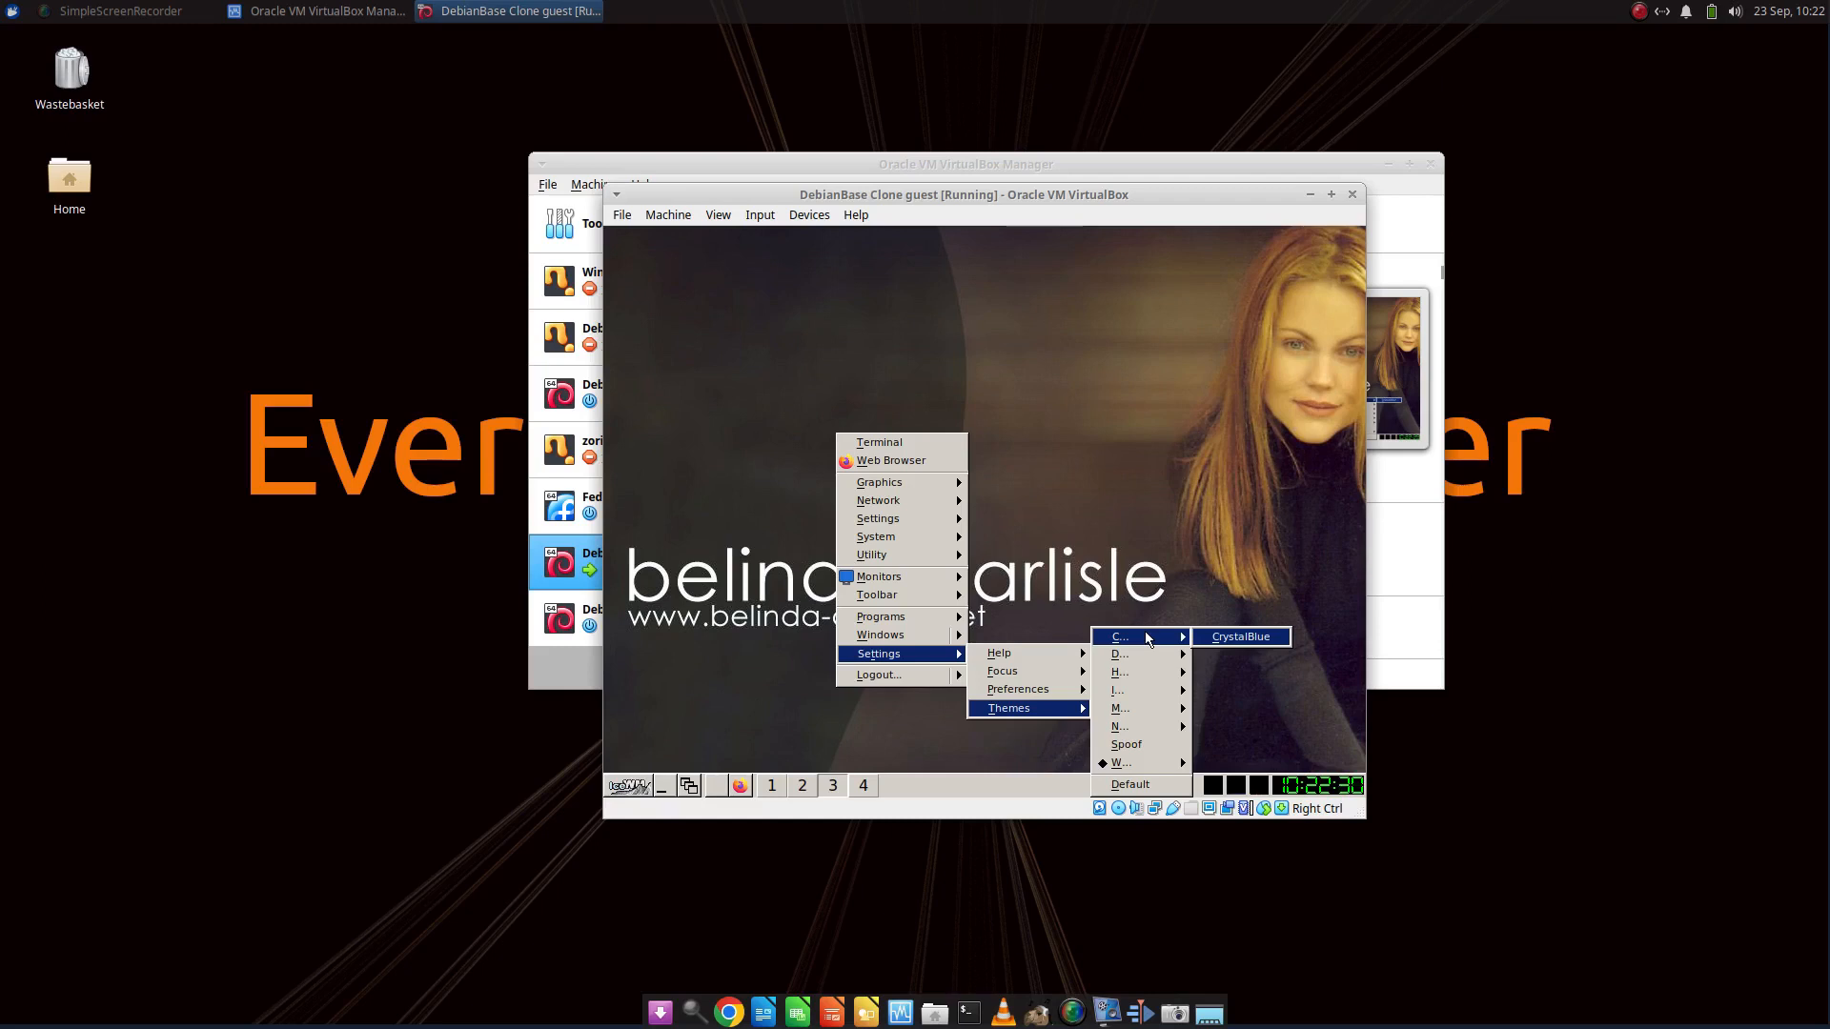
mouse_move(1130, 697)
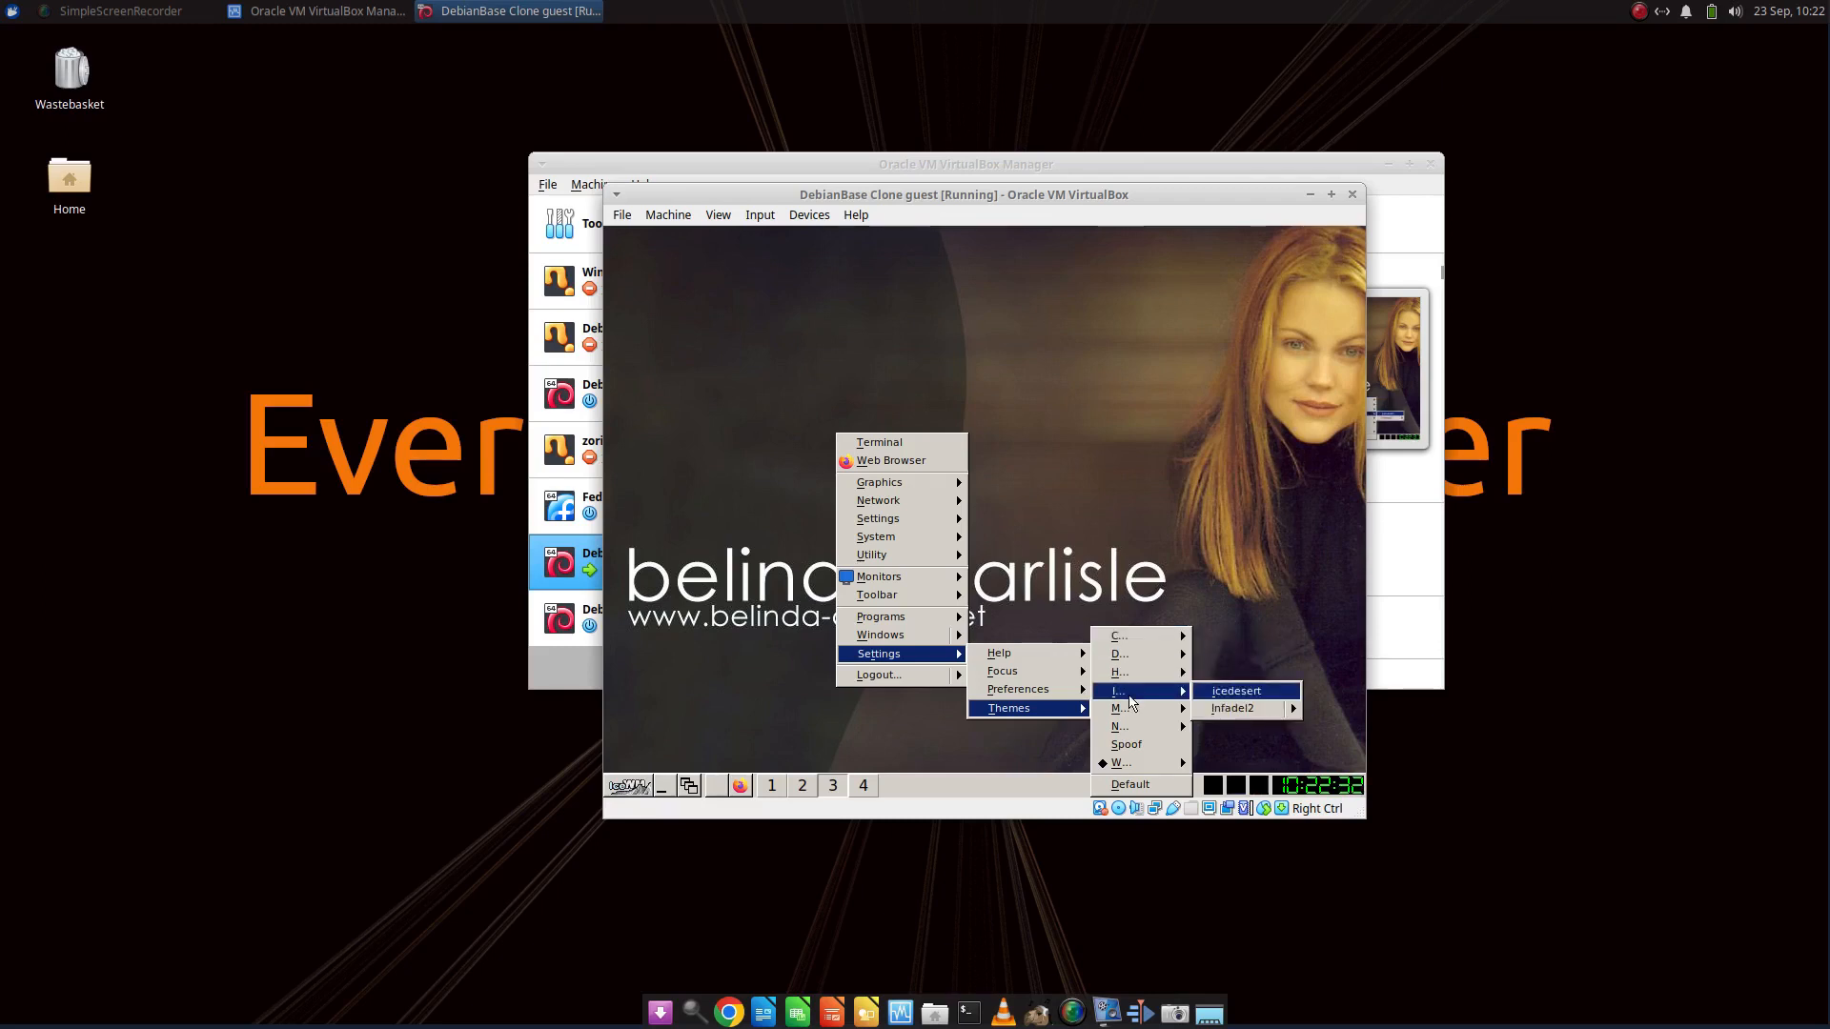
mouse_move(1127, 728)
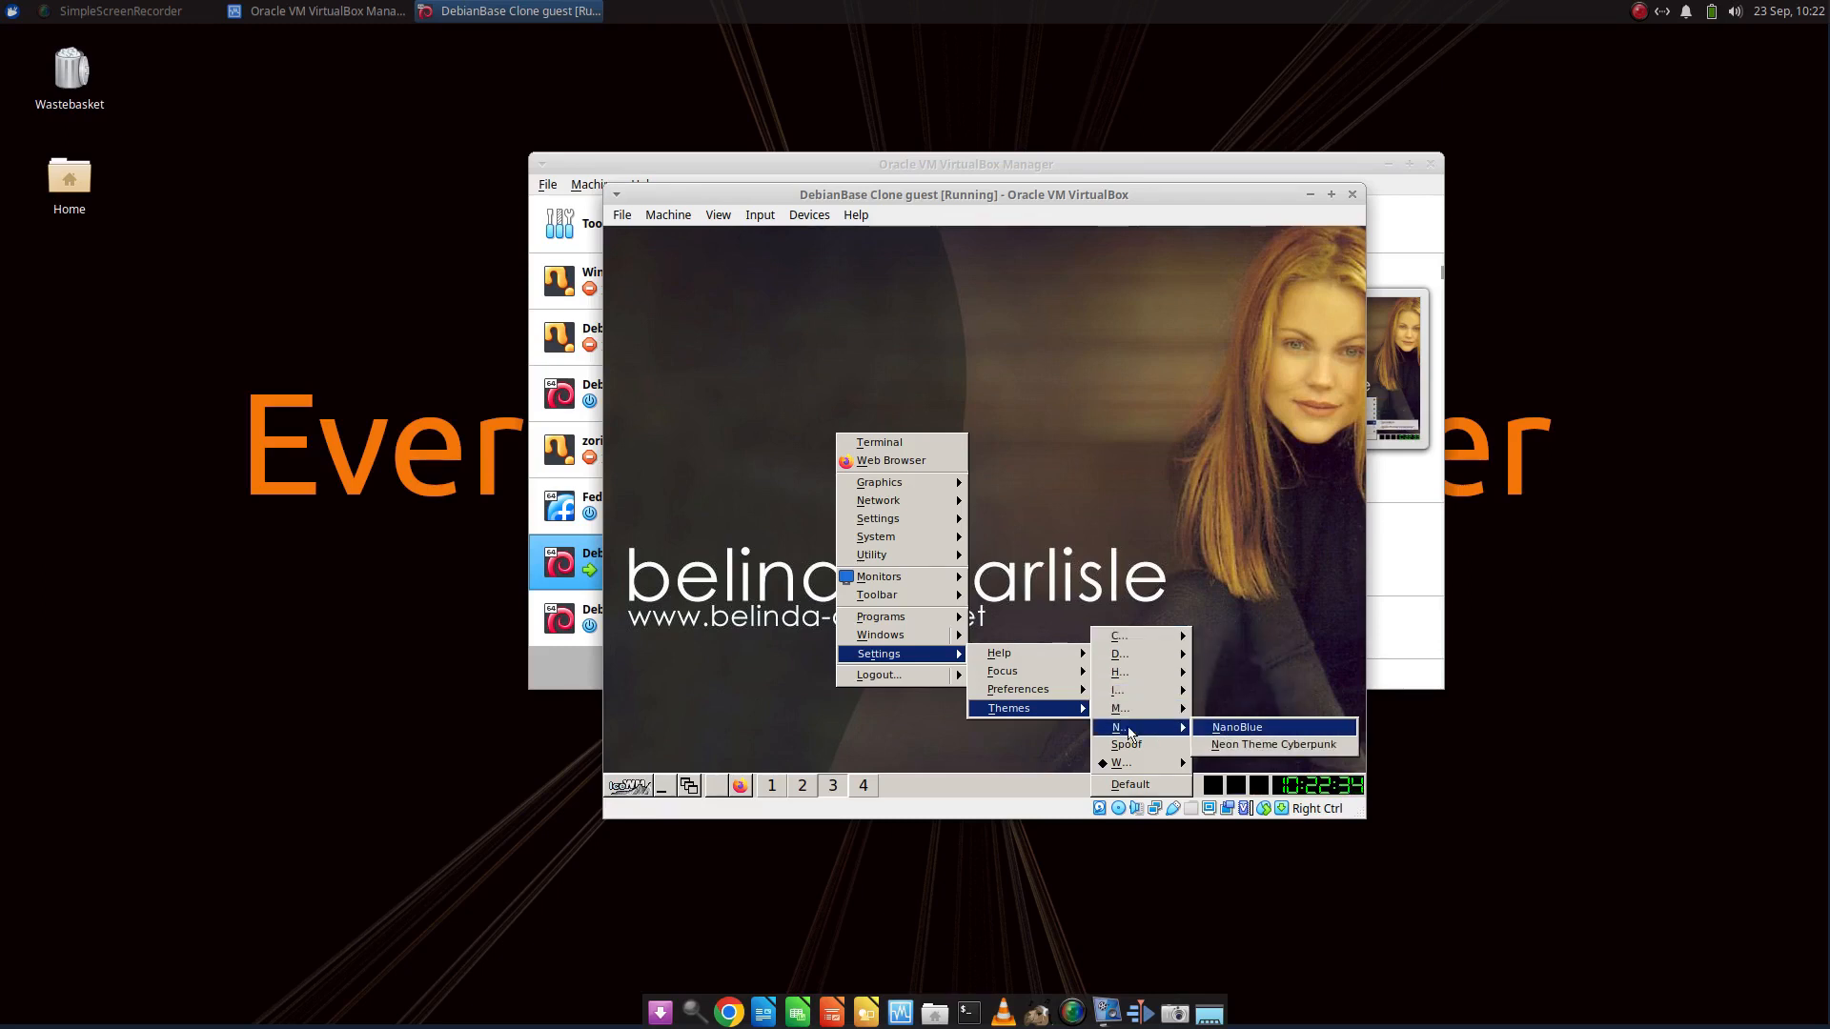
click(1271, 746)
Change the guest desktop's theme to Spoof and check its start menu.
right_click(821, 512)
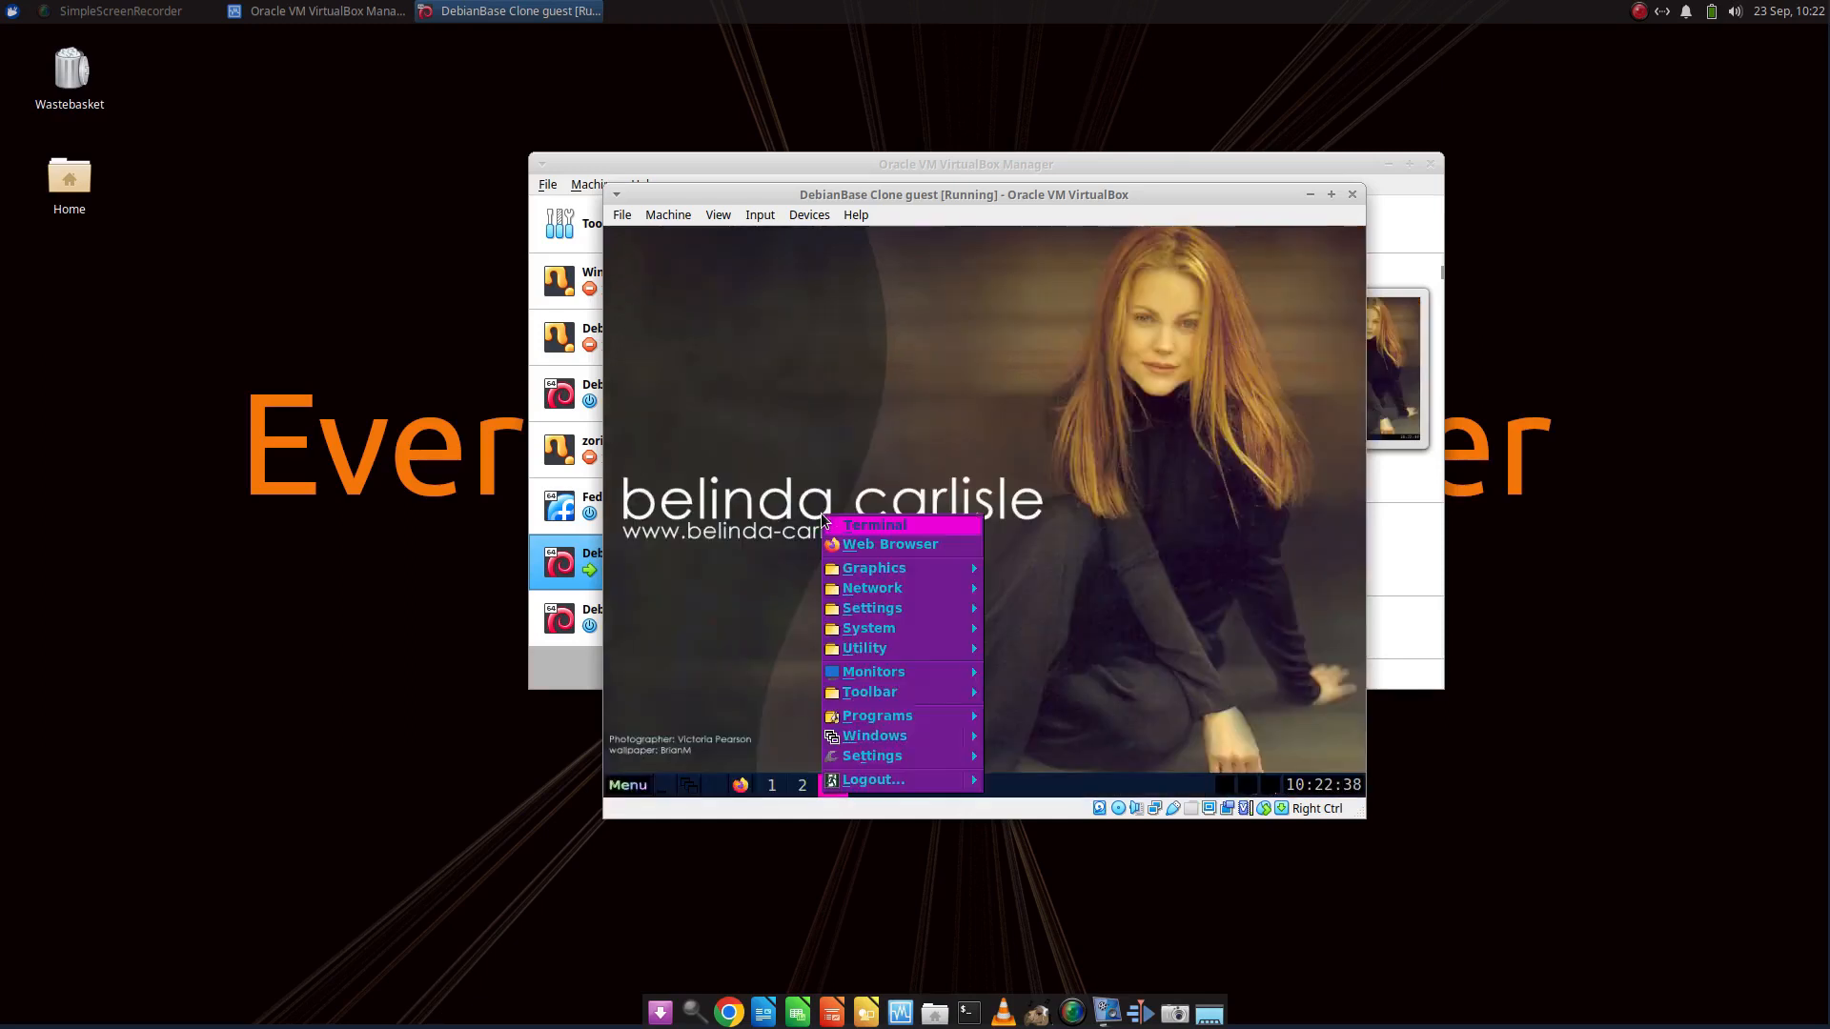
right_click(815, 418)
right_click(831, 414)
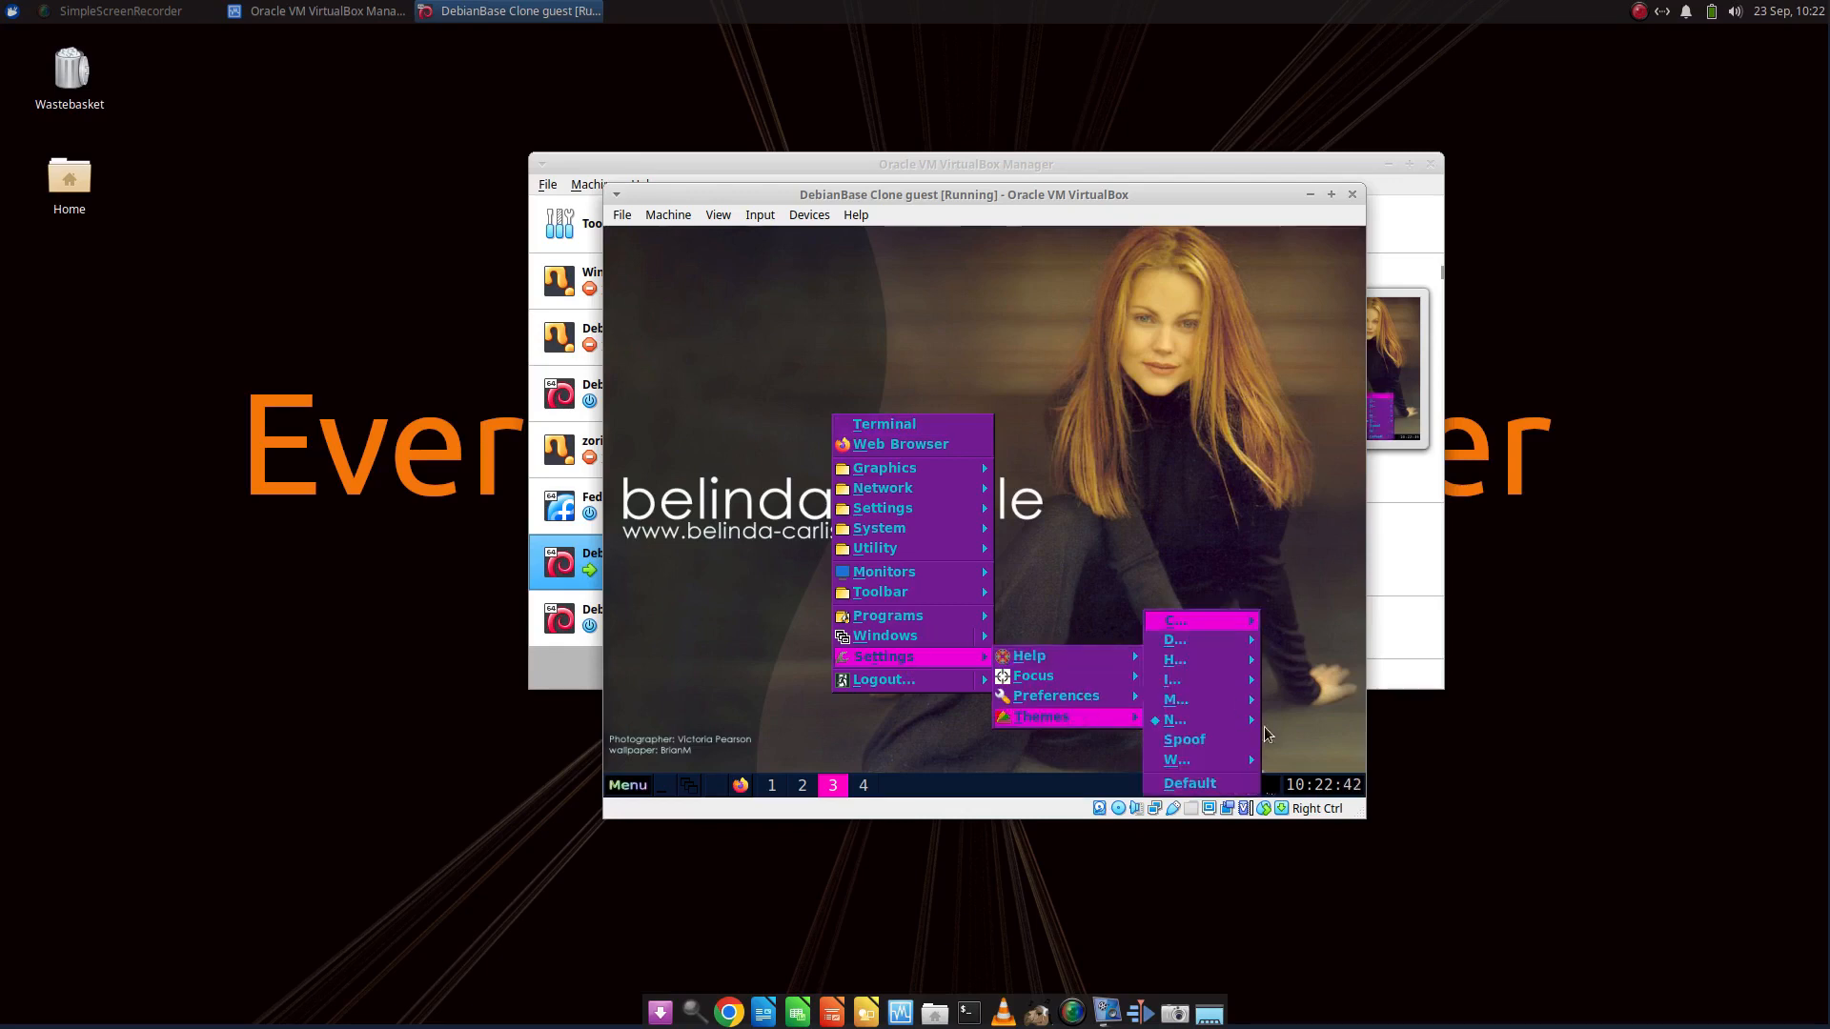
click(1186, 742)
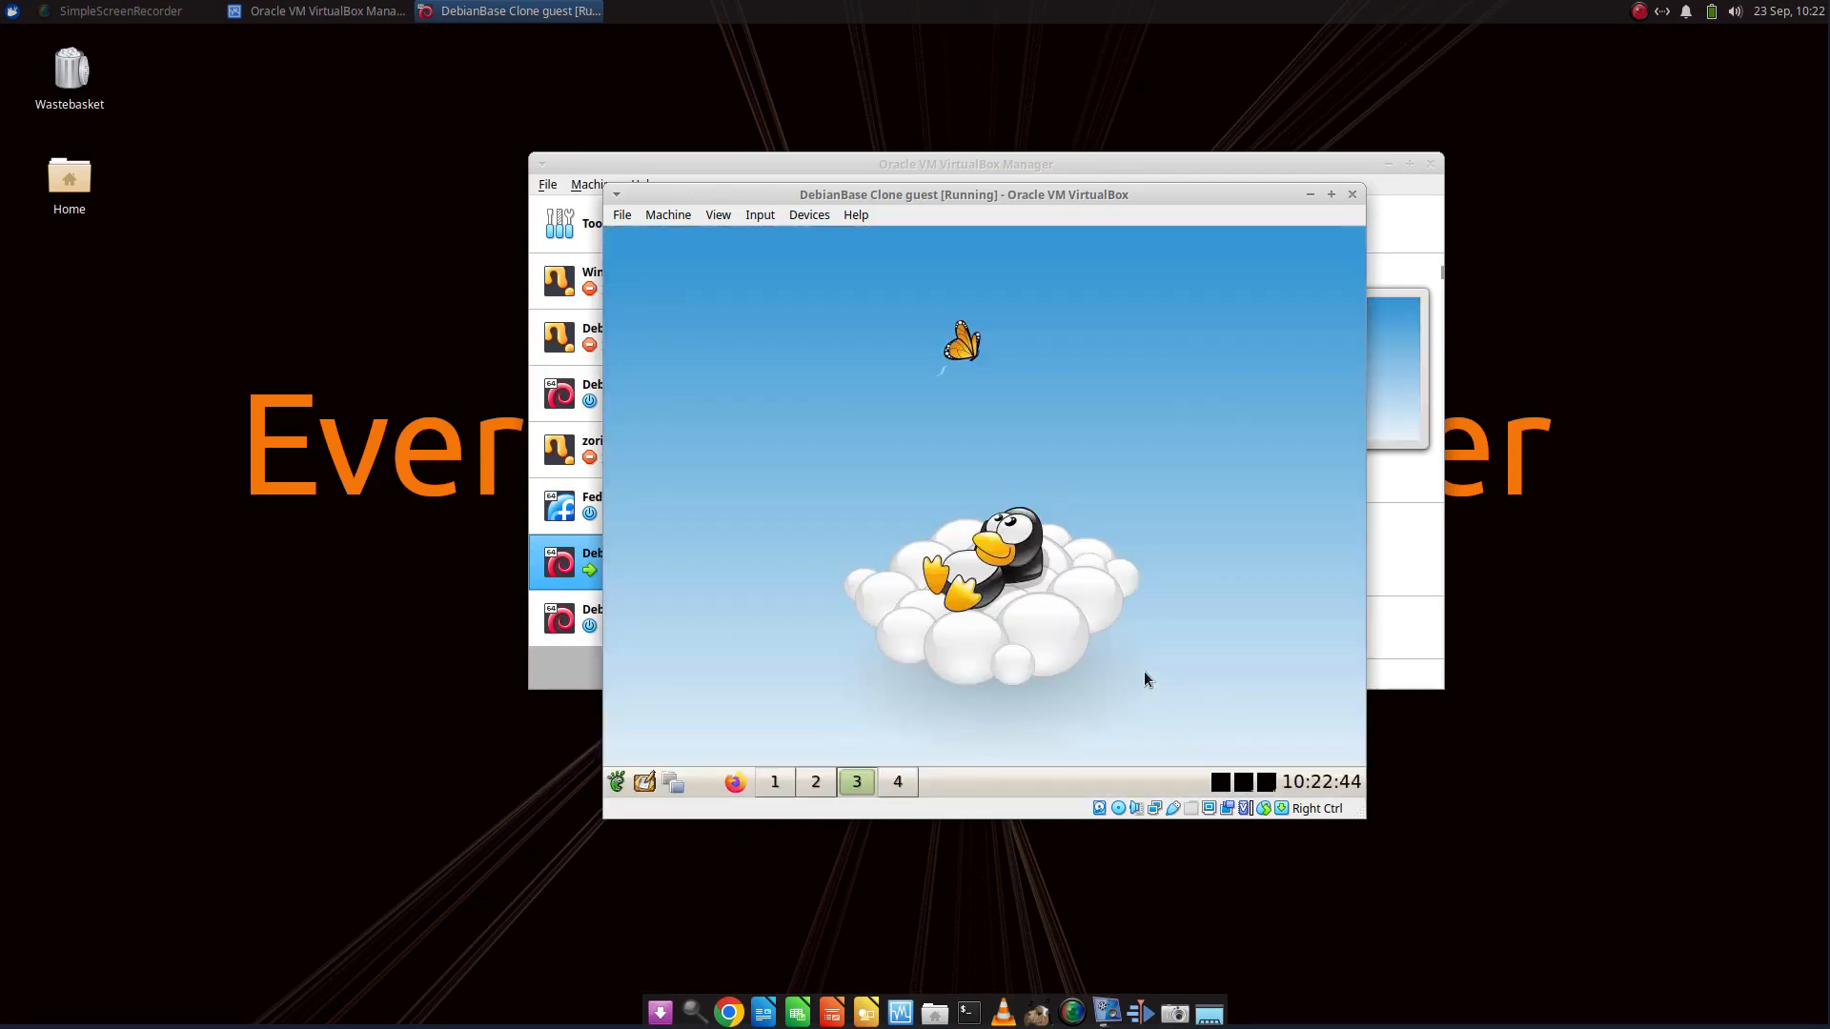
click(617, 782)
click(991, 534)
Start the Debian FullScreen virtual machine, booting Debian GNU/Linux, and display it in full-screen mode.
click(643, 620)
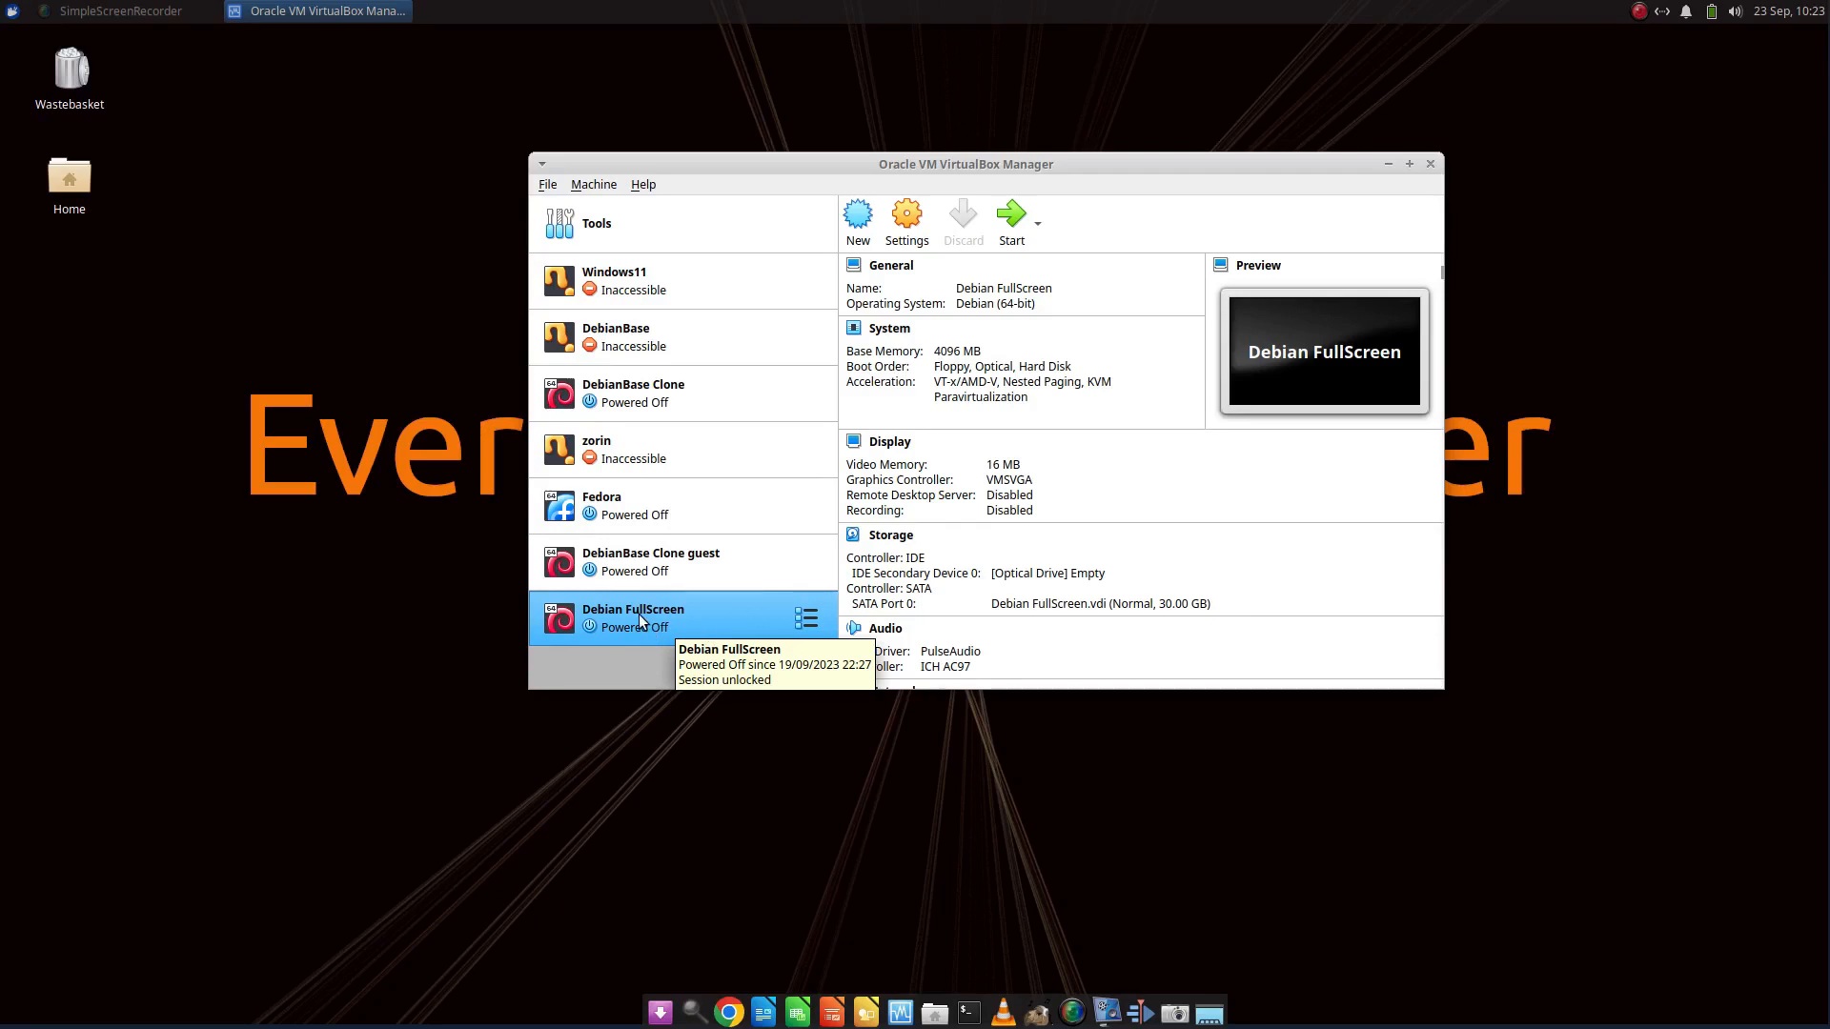
click(1012, 219)
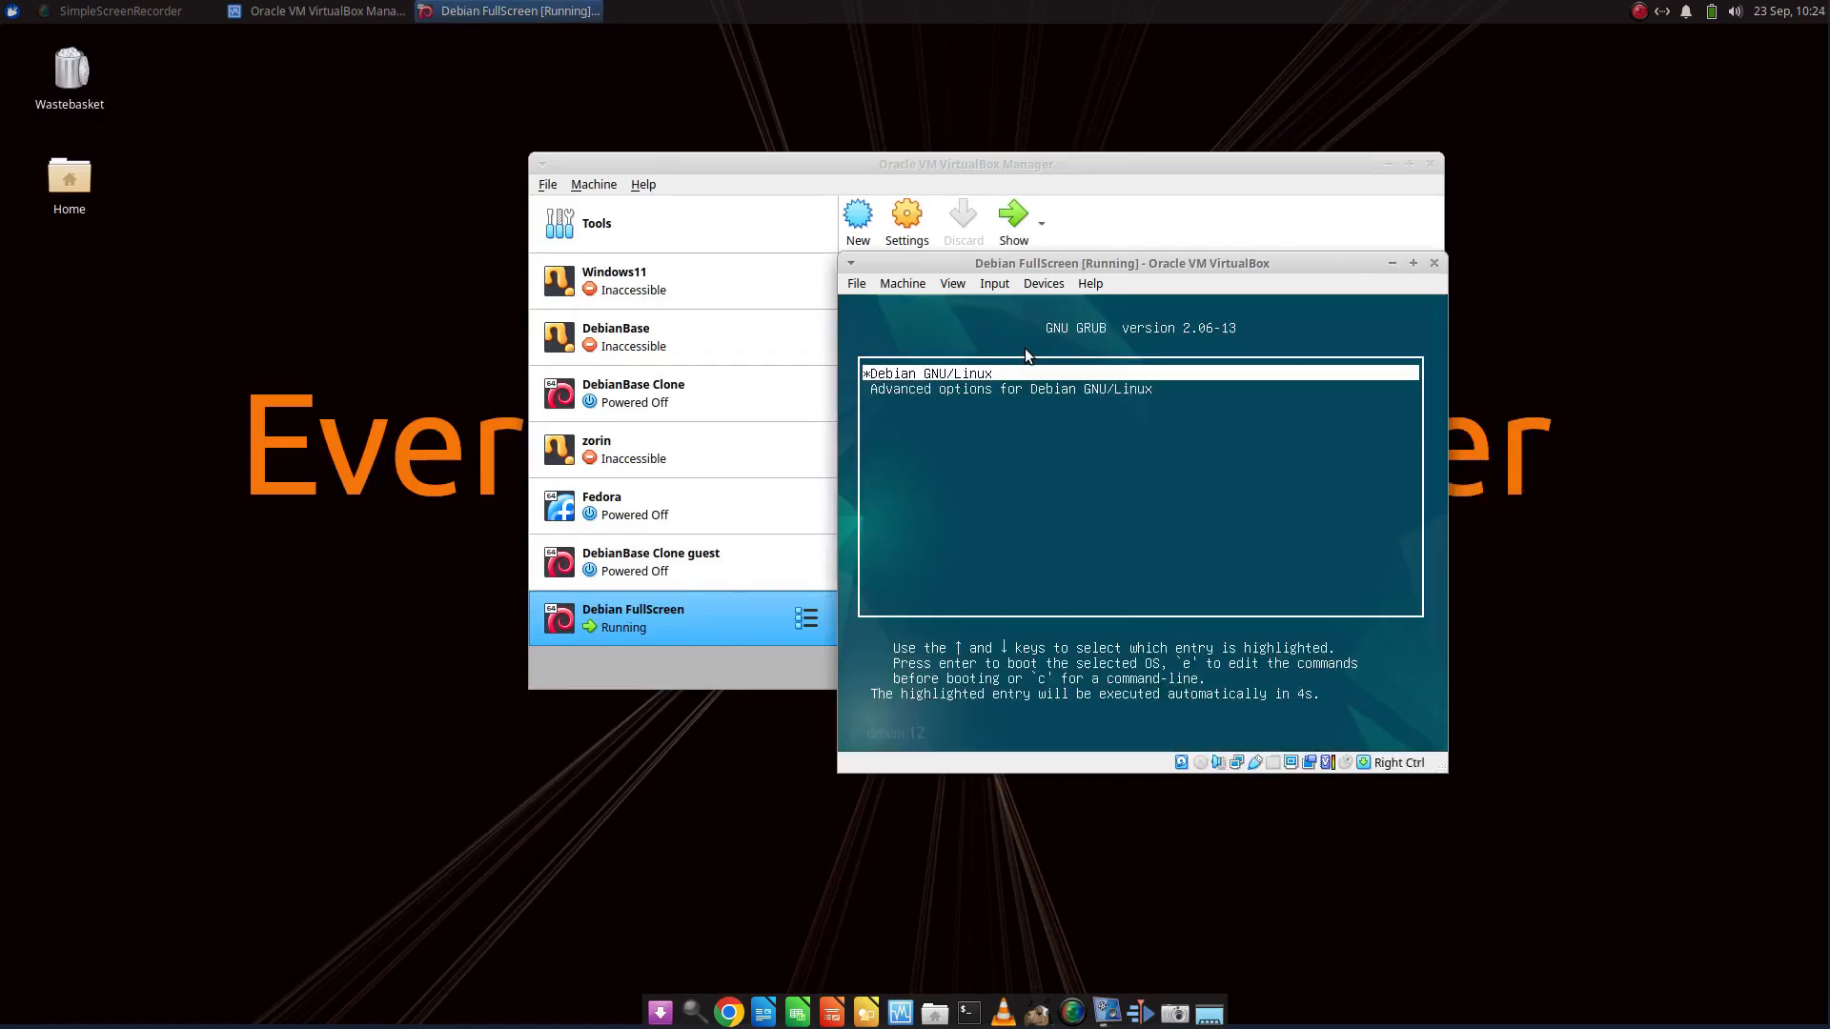
key(Return)
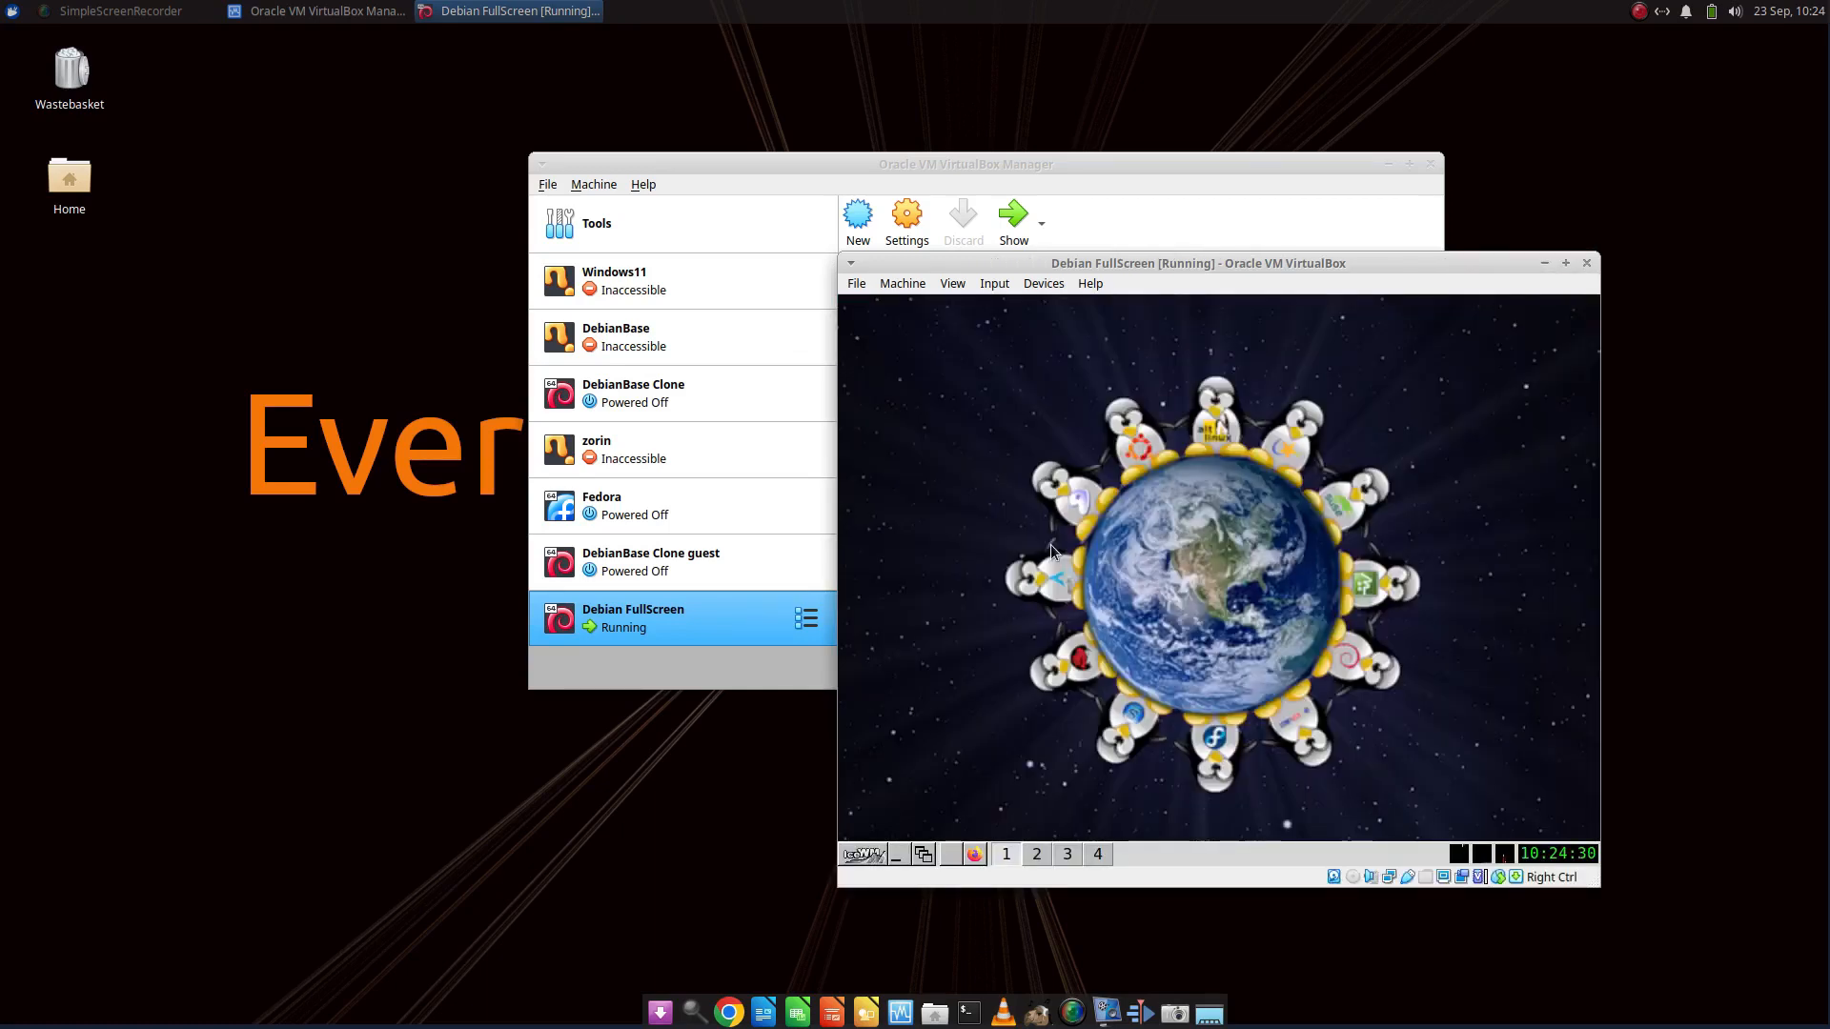
key(Control_R+f)
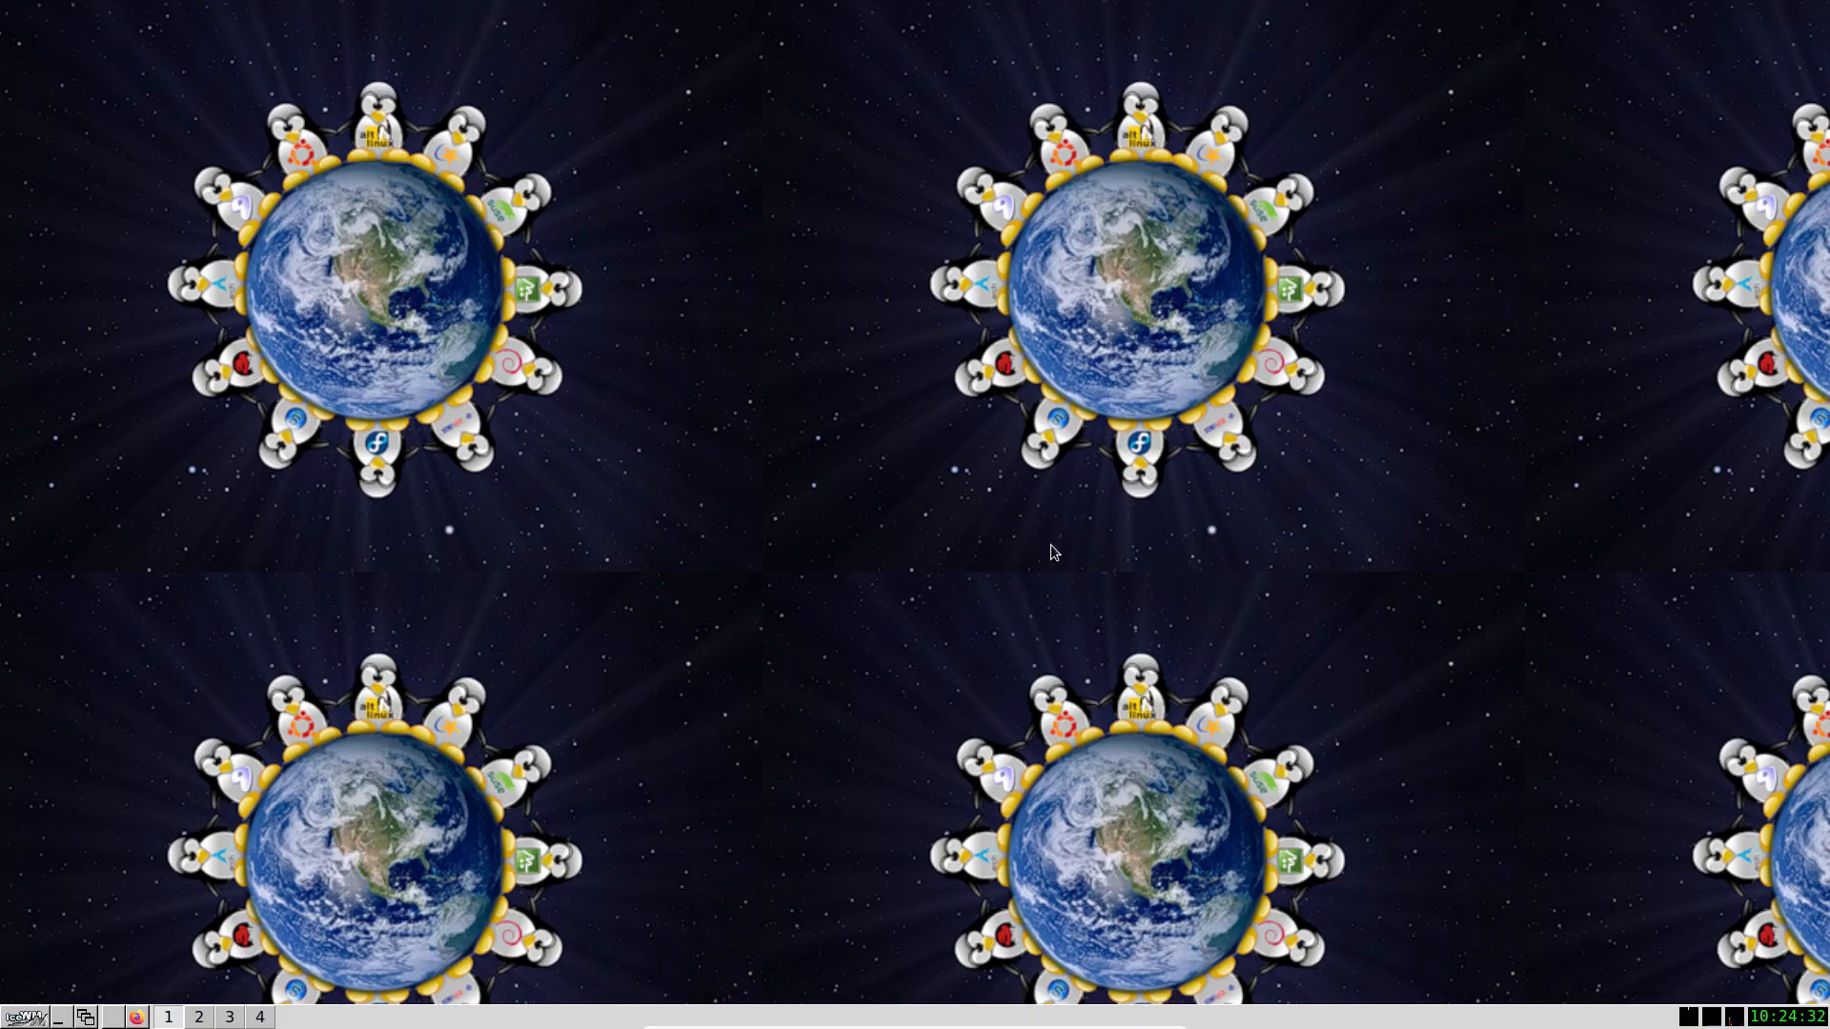
Open a terminal near the middle of the desktop and list the home directory with ls -al.
right_click(575, 277)
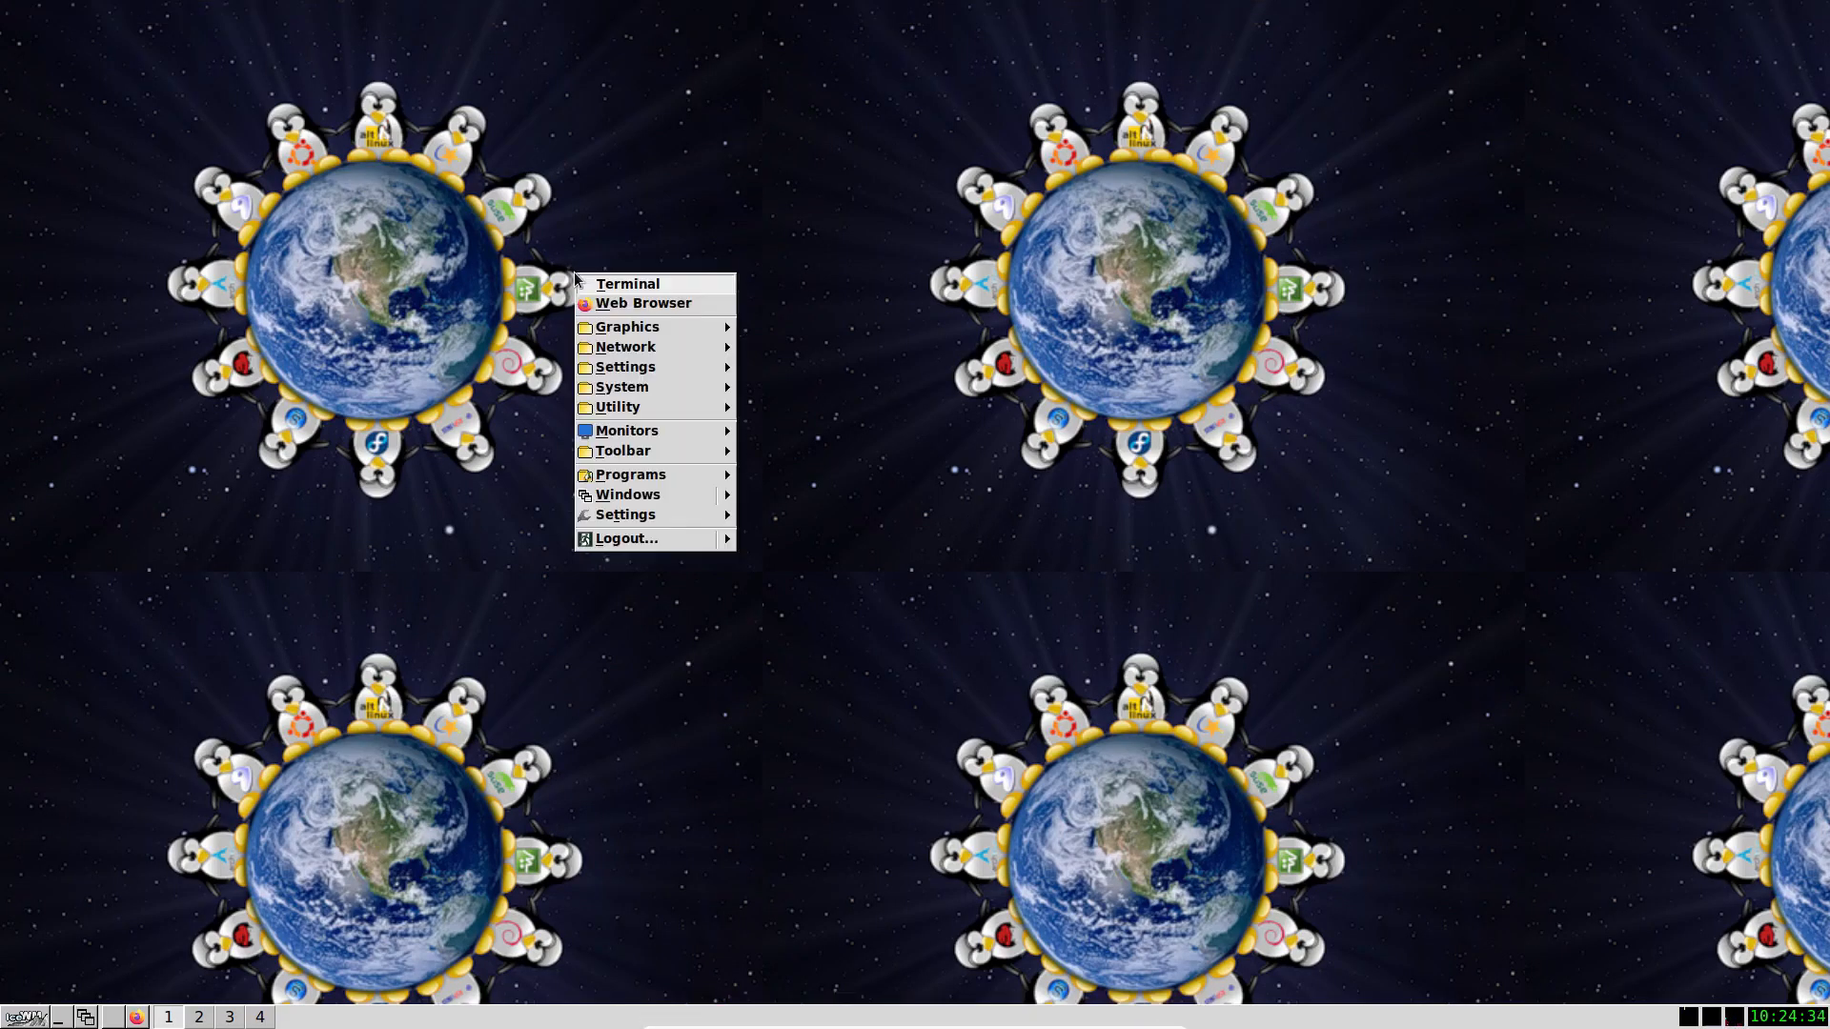
click(641, 283)
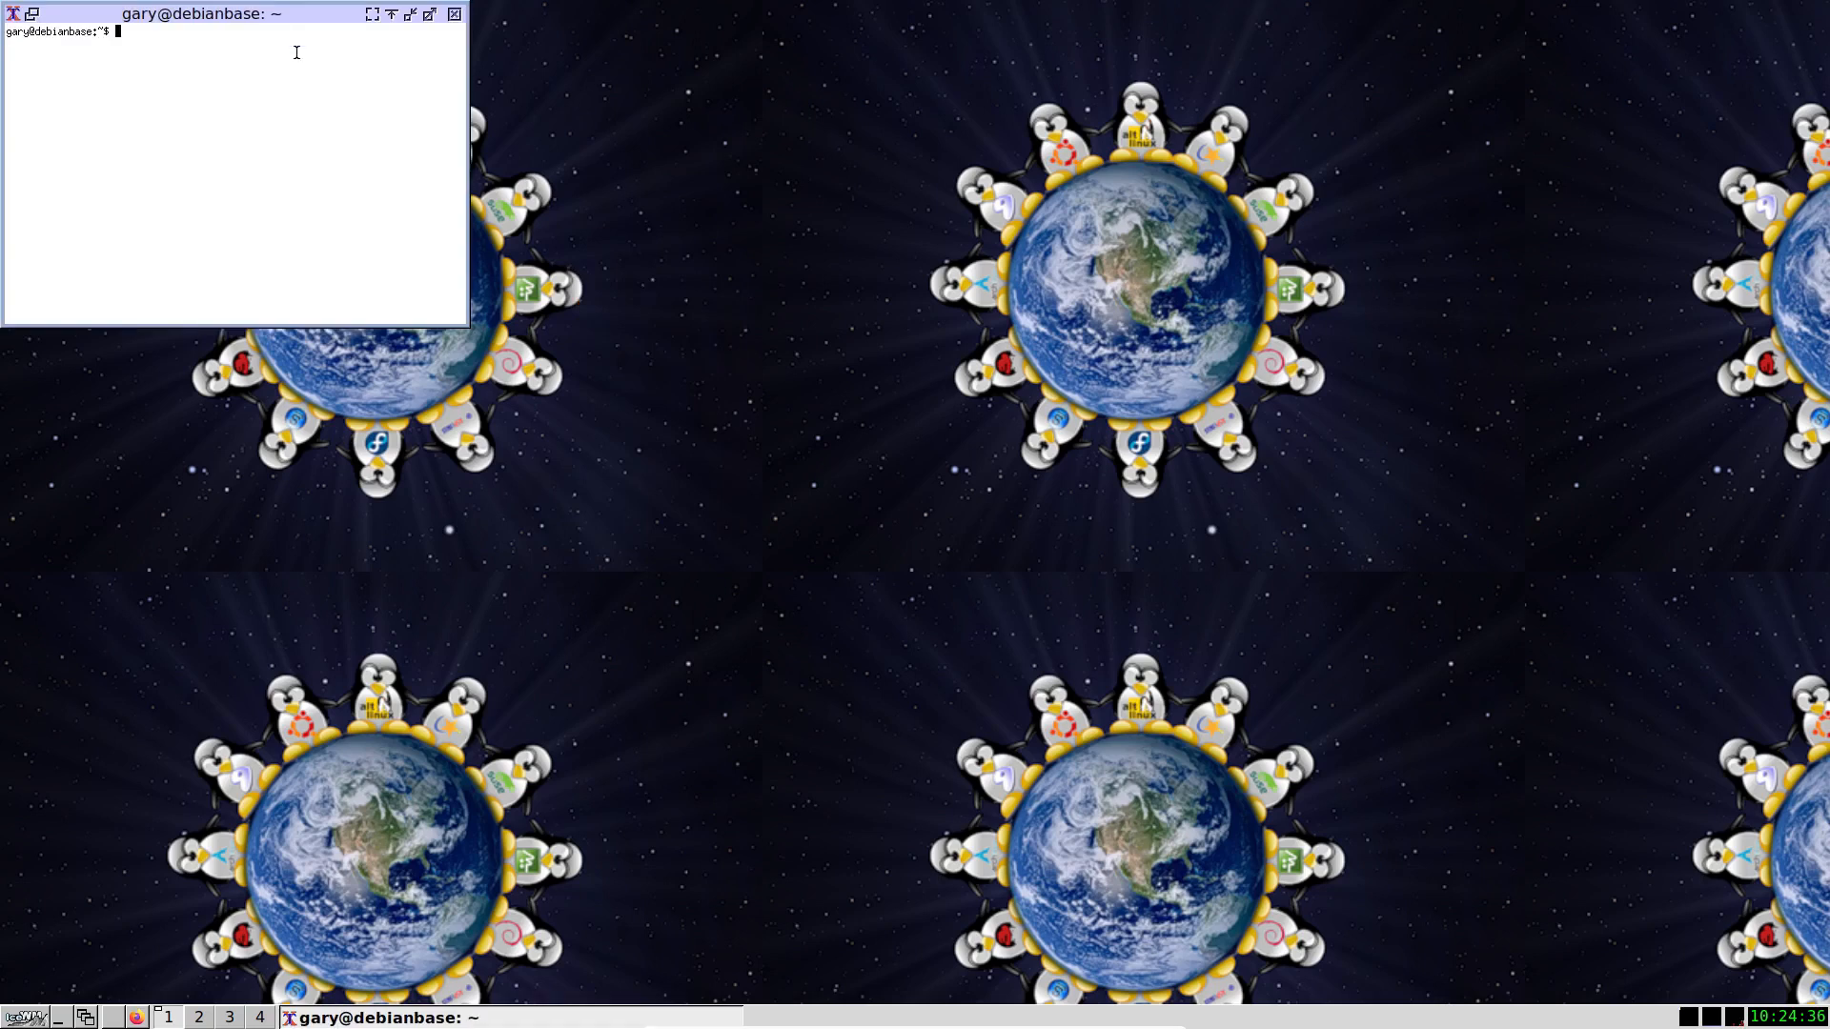
drag(261, 15, 1047, 286)
text(ls)
text( -la)
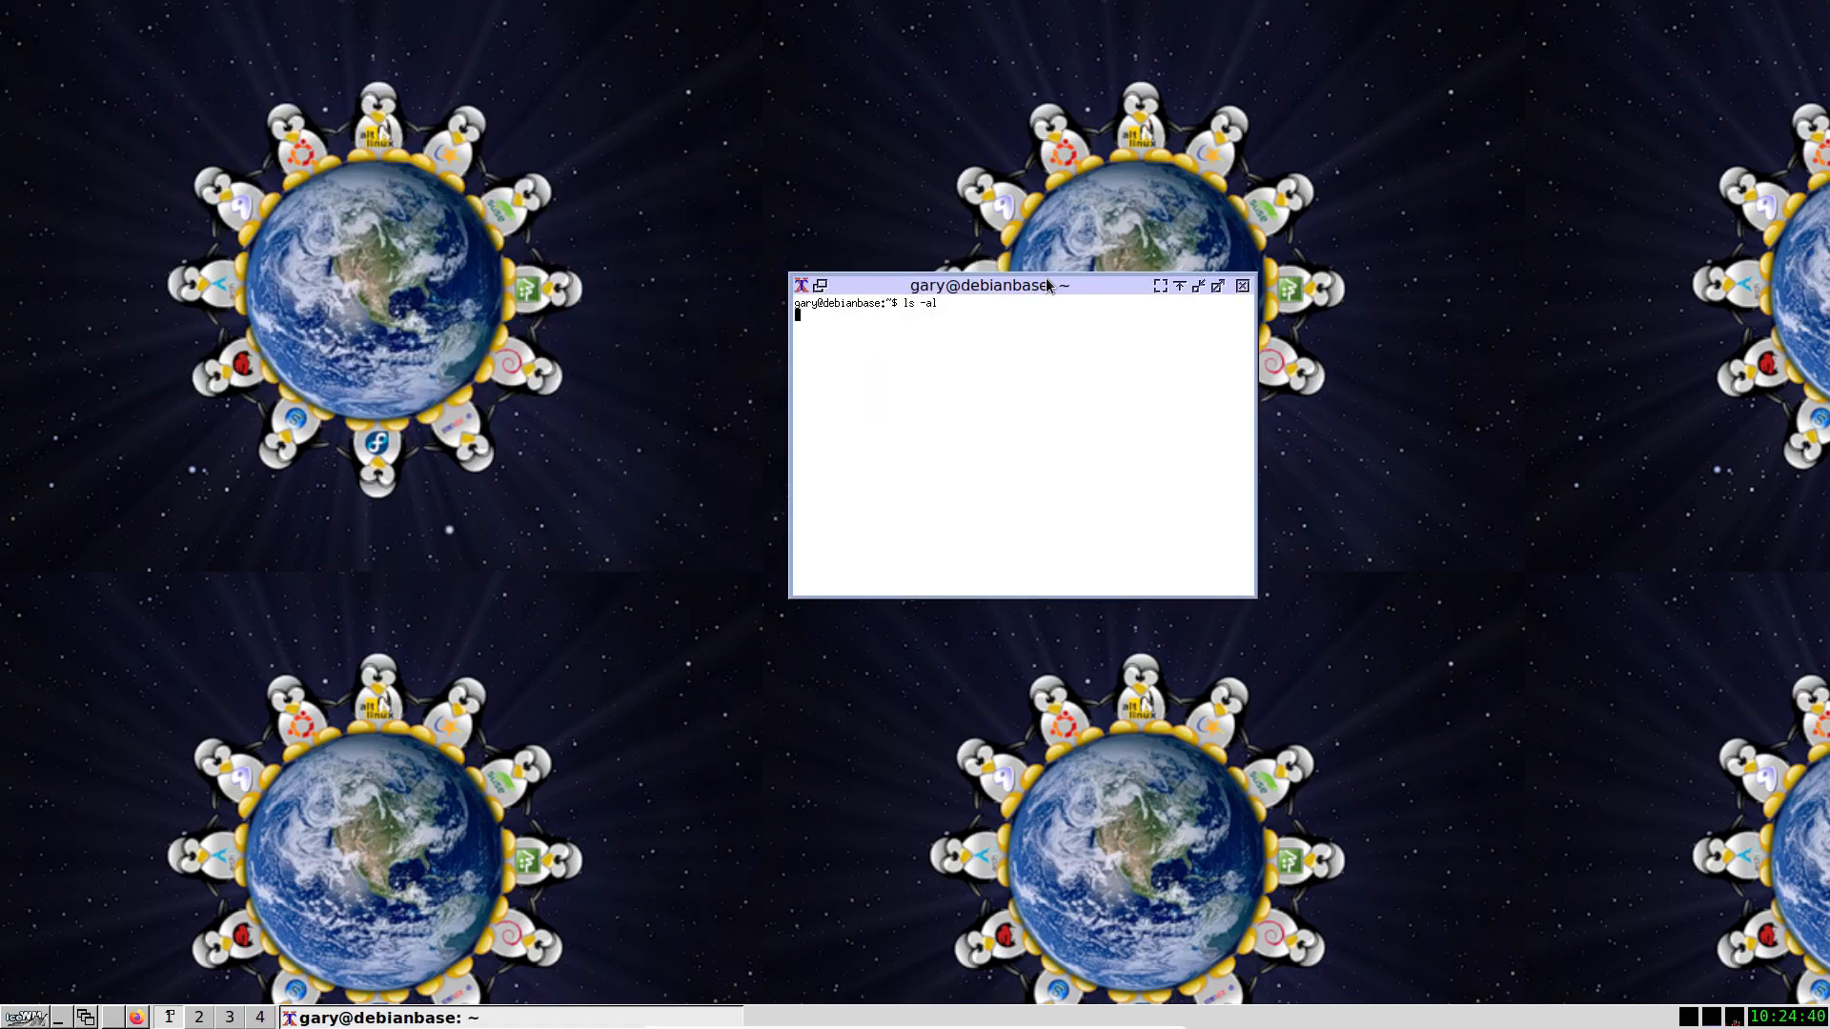
key(Return)
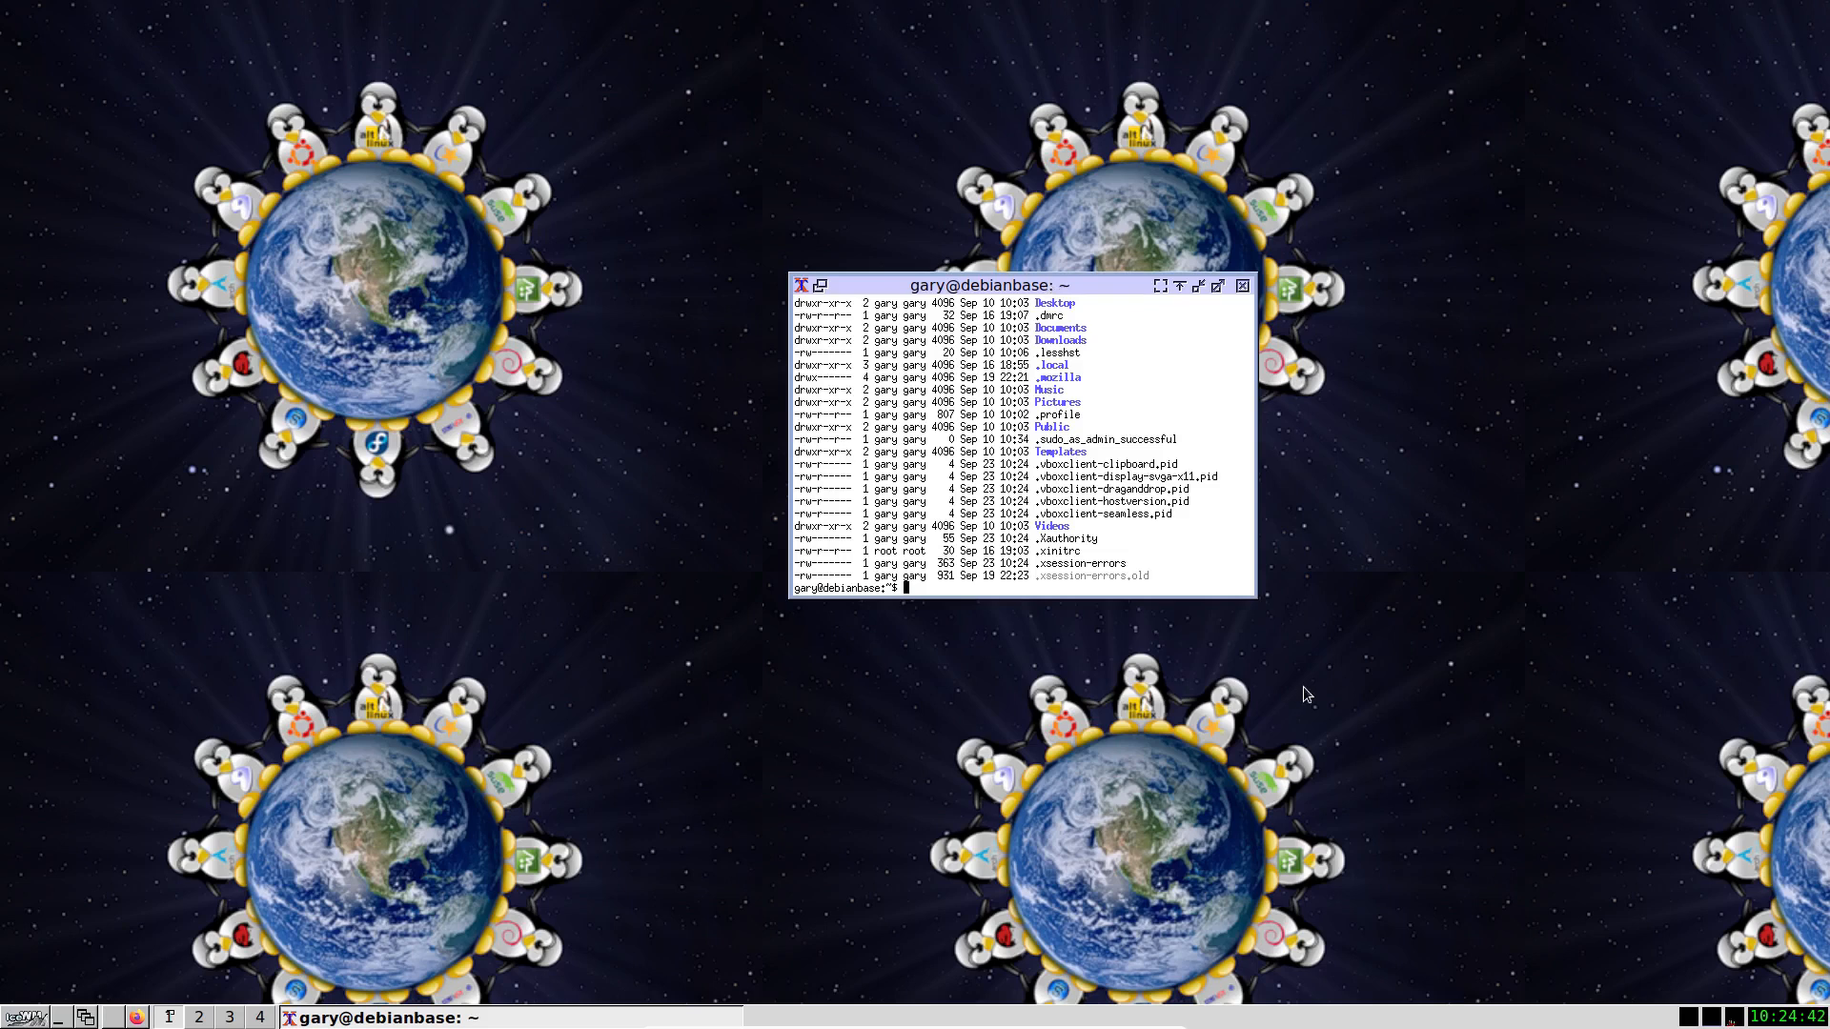
Page through the full home directory listing with ls -al | more and quit the pager.
text(ls -al | more)
key(Return)
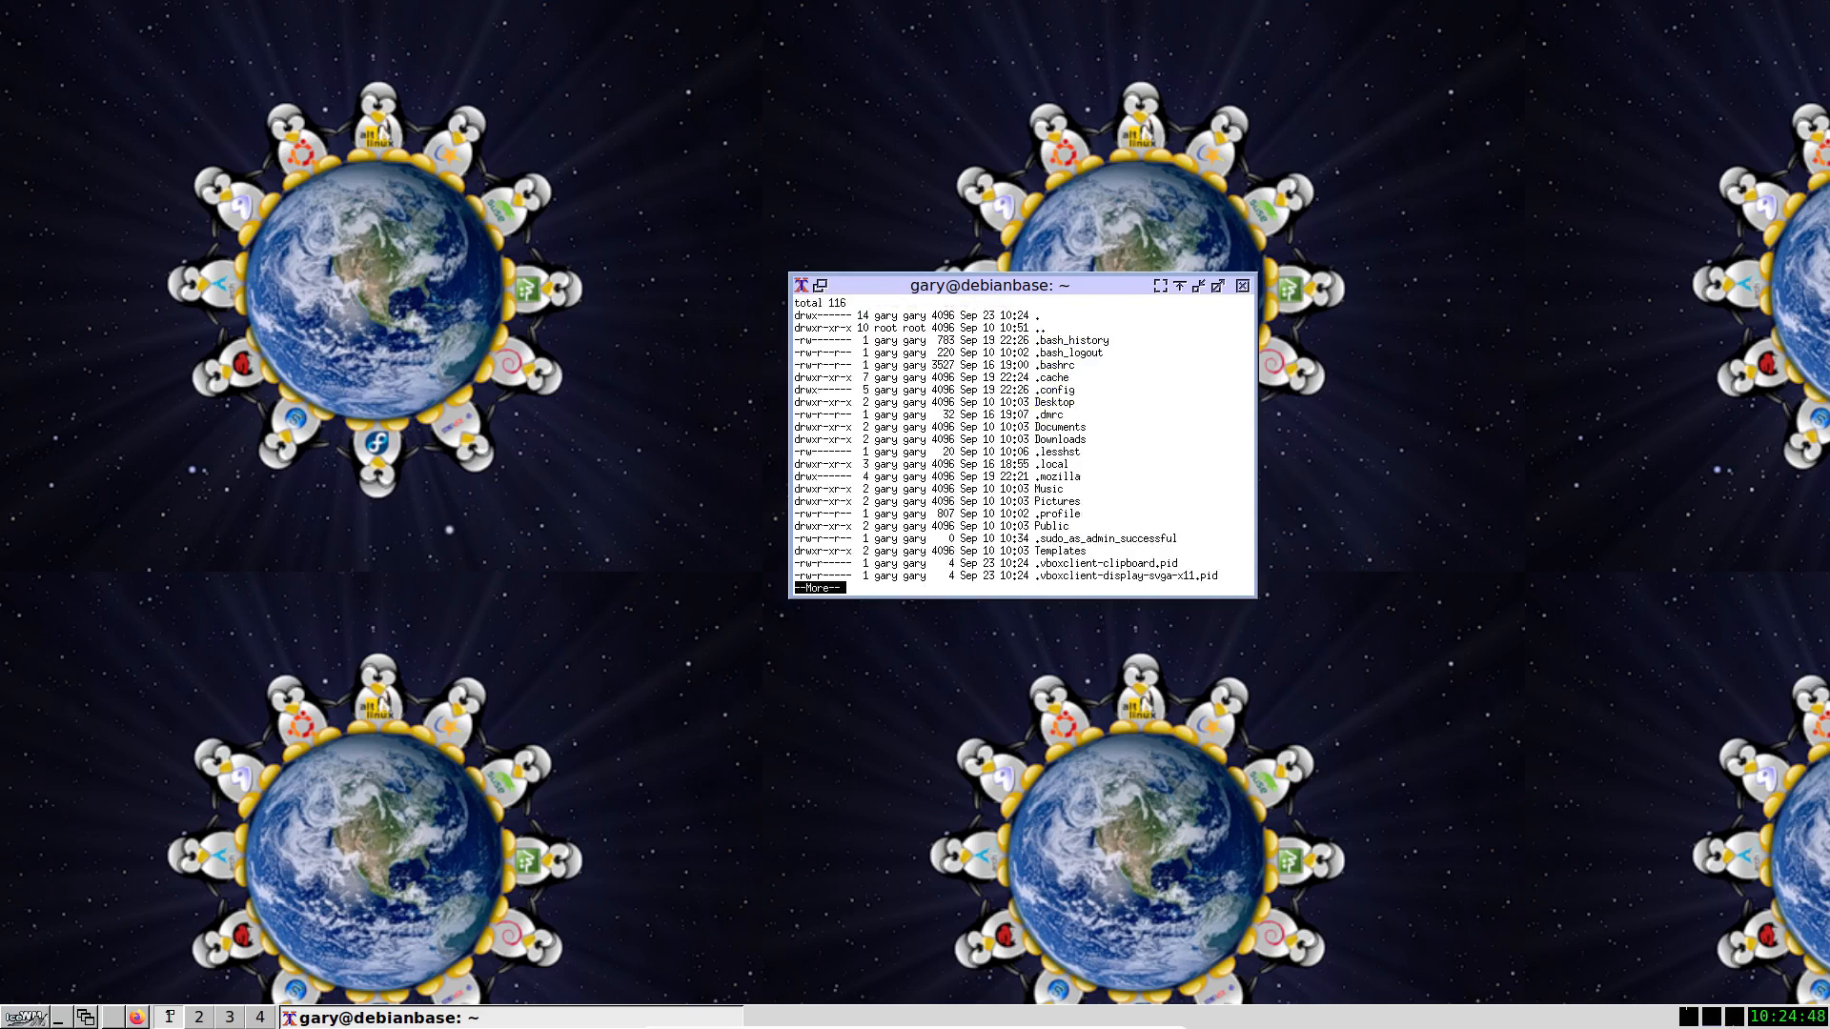
key(space)
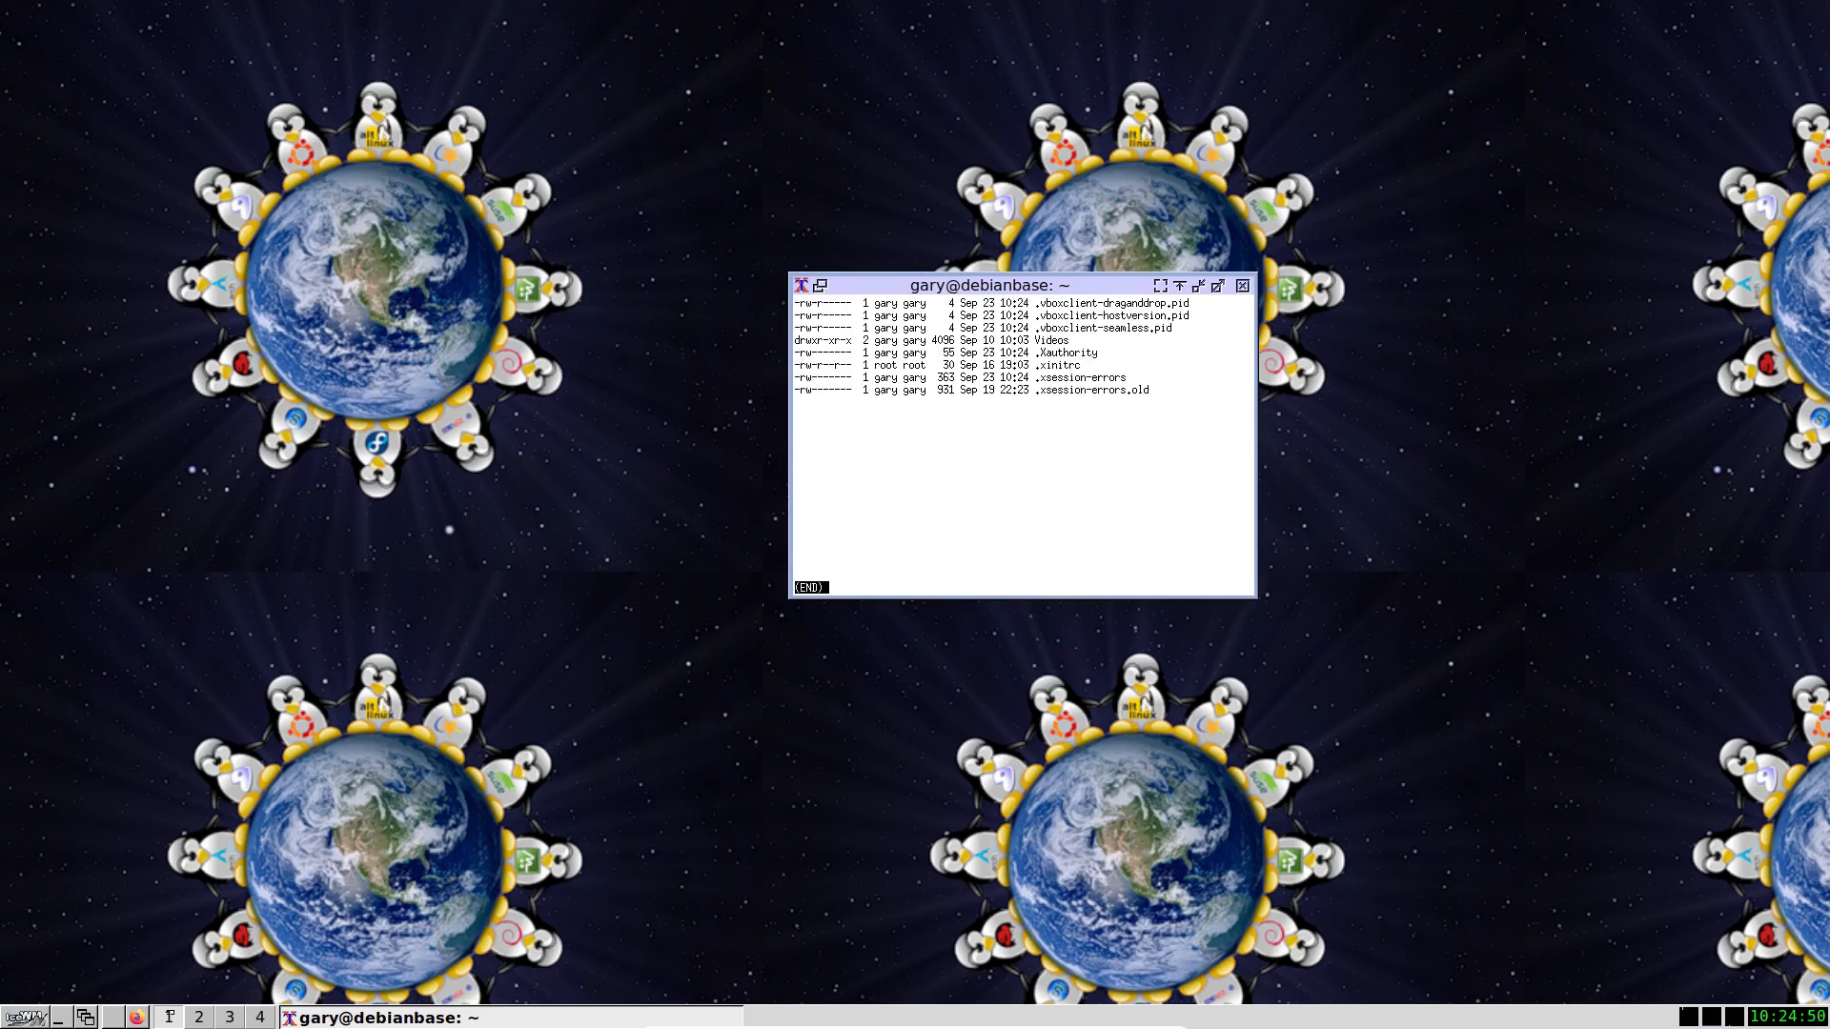
key(q)
Go to /usr/share/icewm and list its contents.
text(cd /usr/share/icewm)
key(Return)
text(ls)
key(Return)
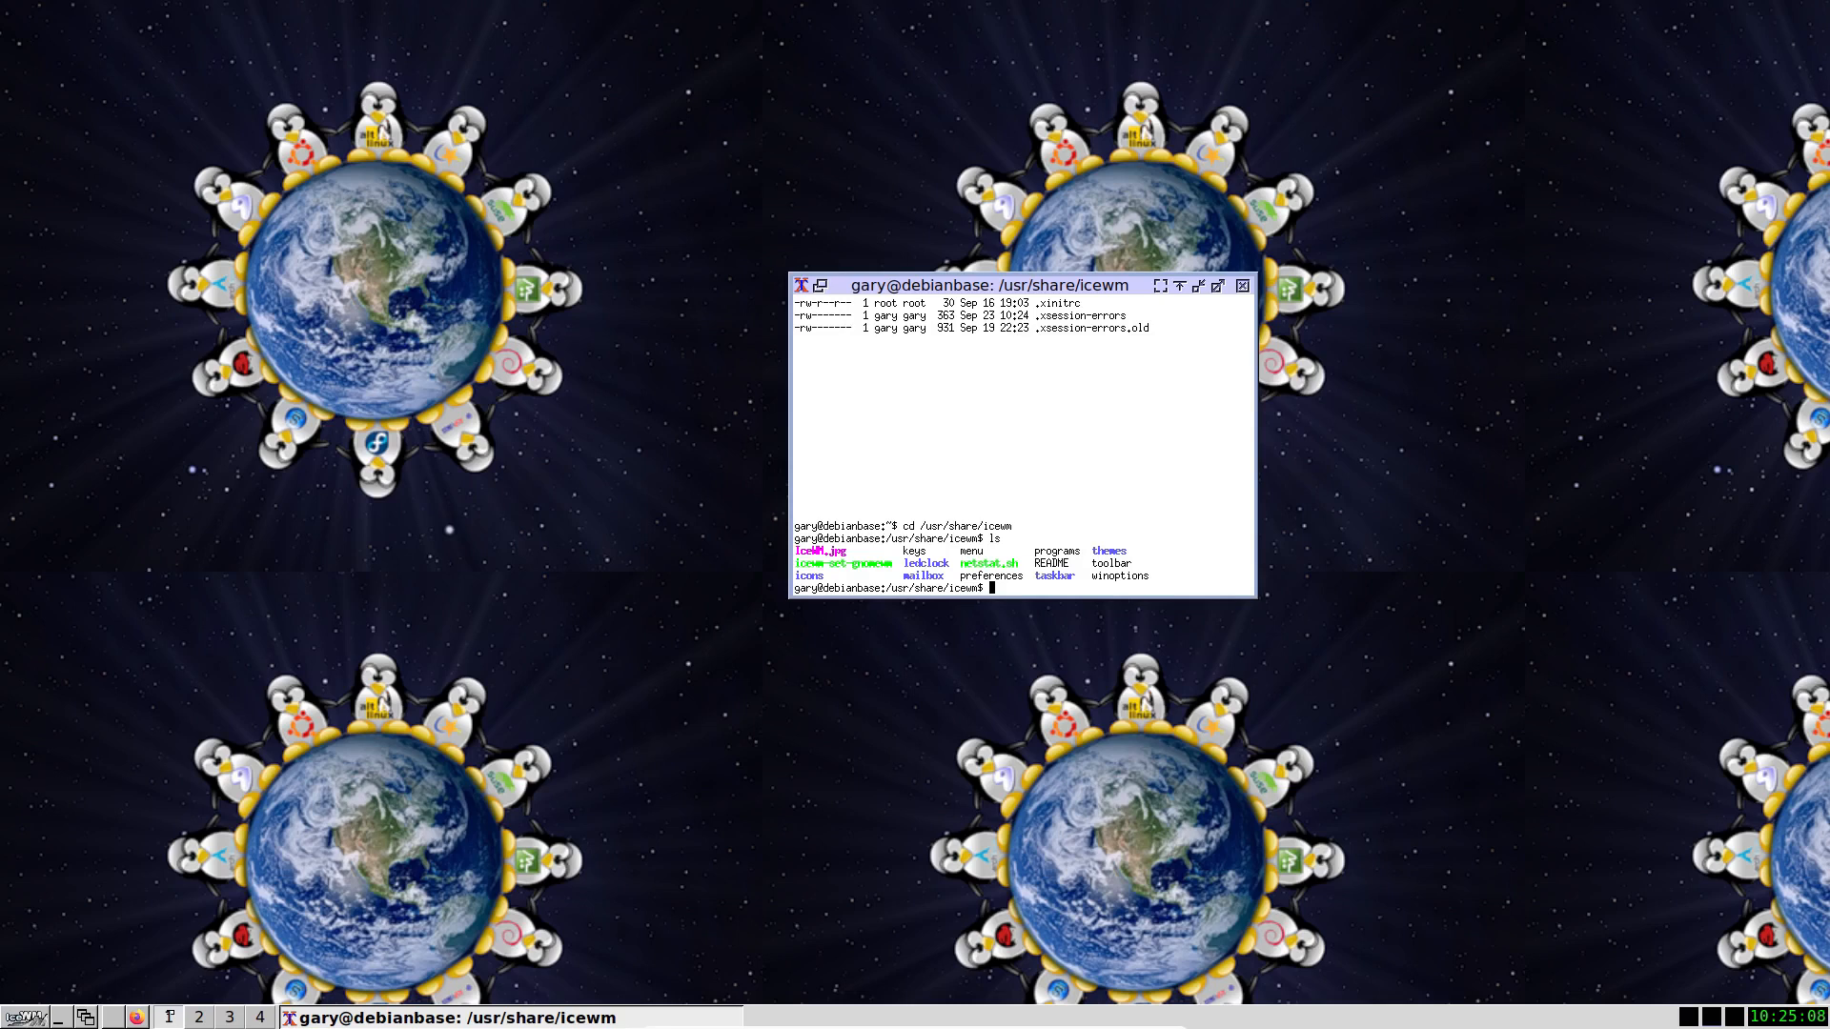
Return to the home directory, create a hidden .icewm folder there and change into it.
text(cd ~)
key(Return)
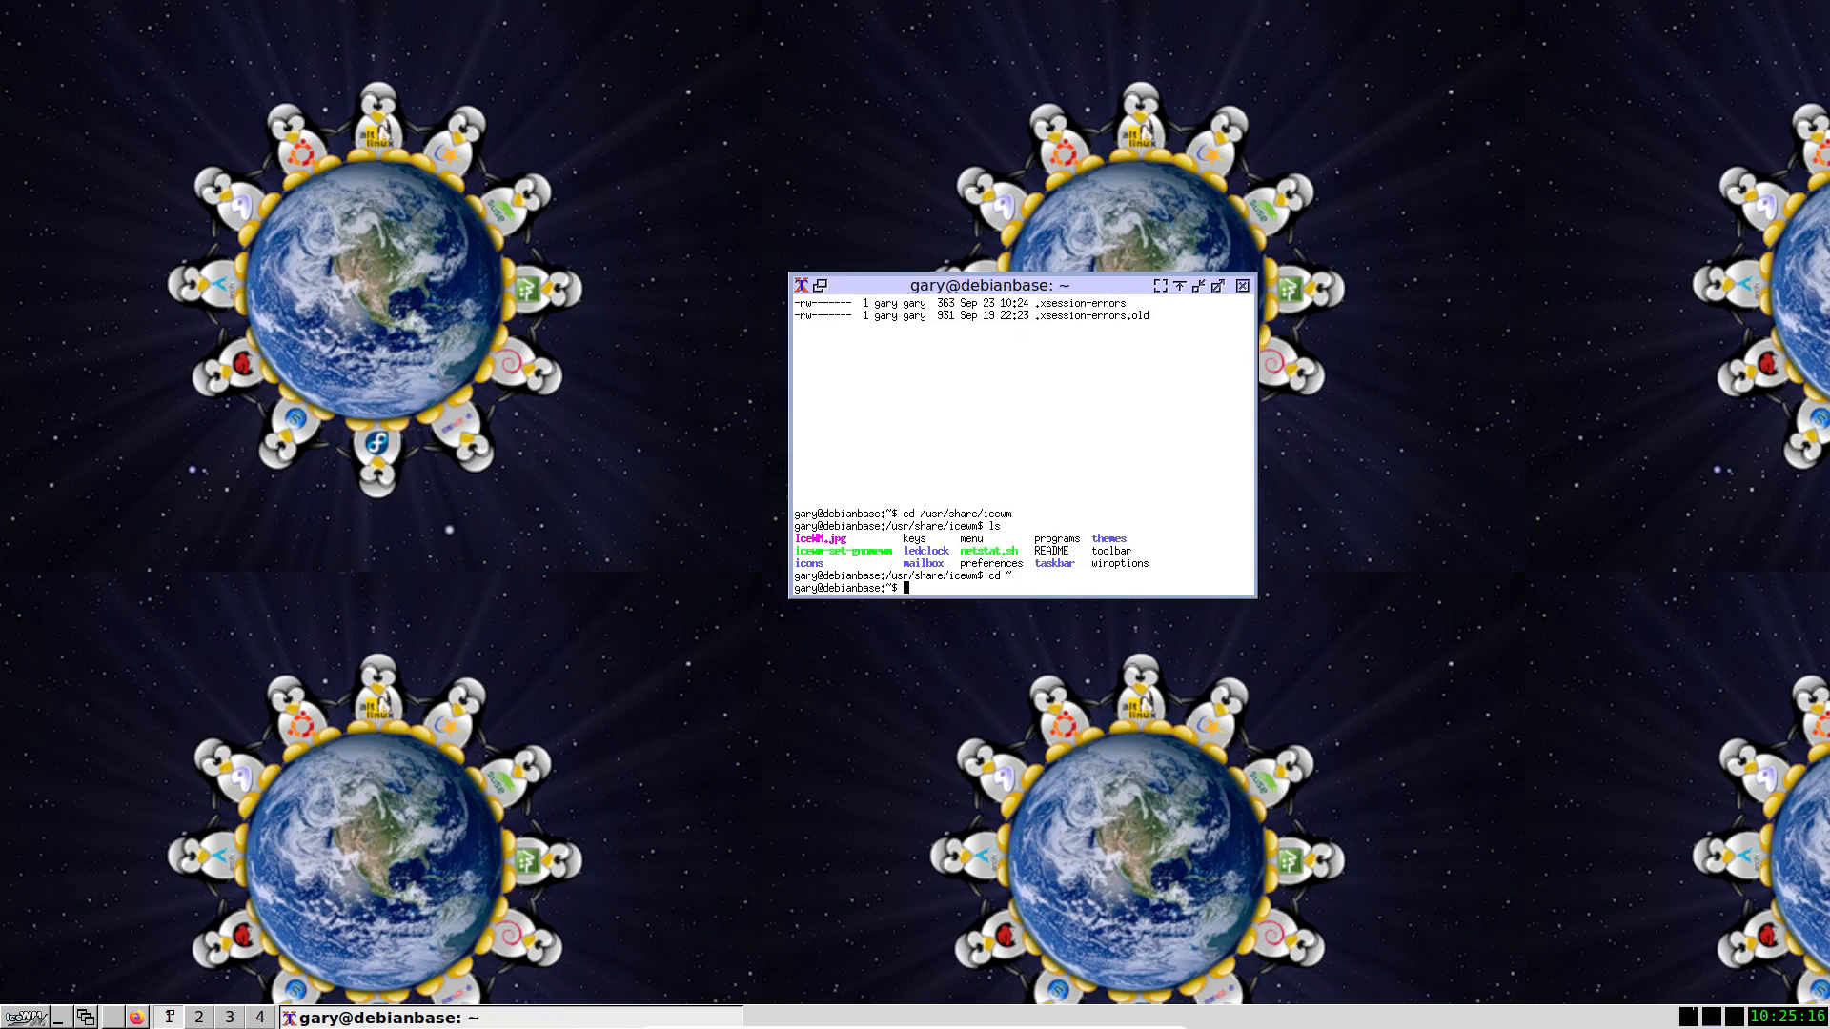
text(mkdir .icewm)
key(Return)
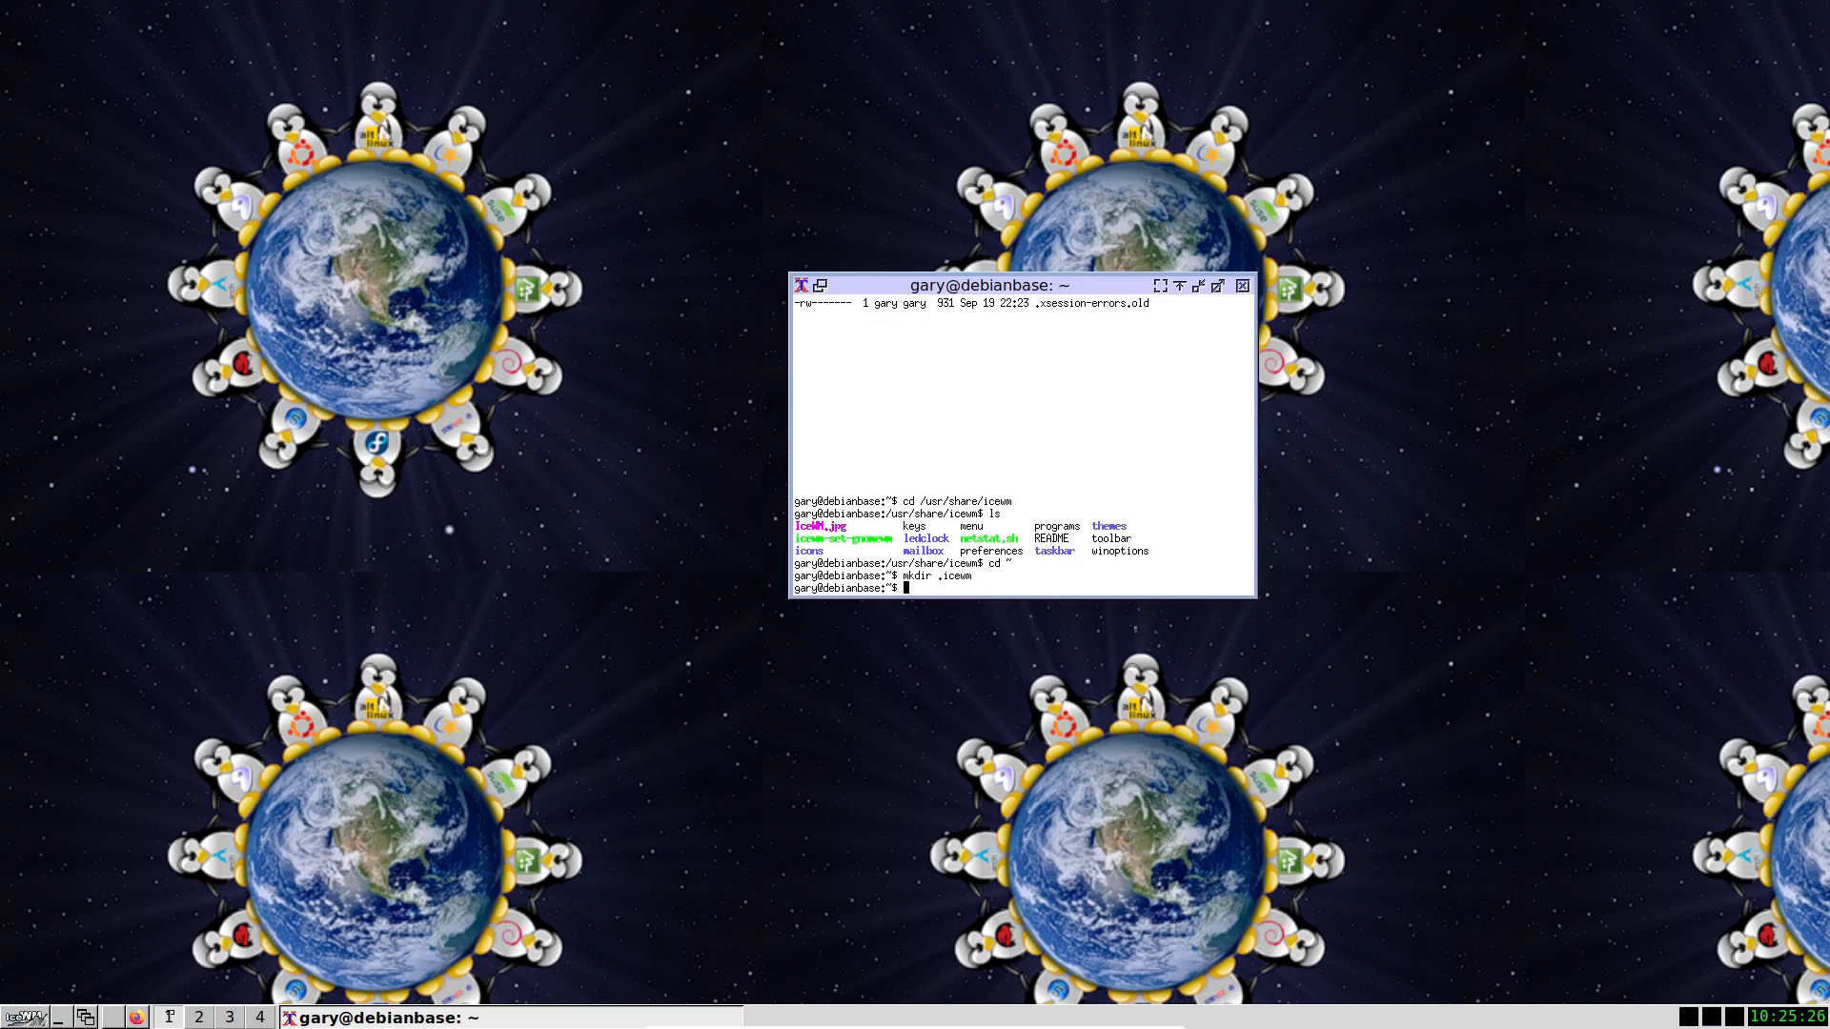
text(cd .icewm)
key(Return)
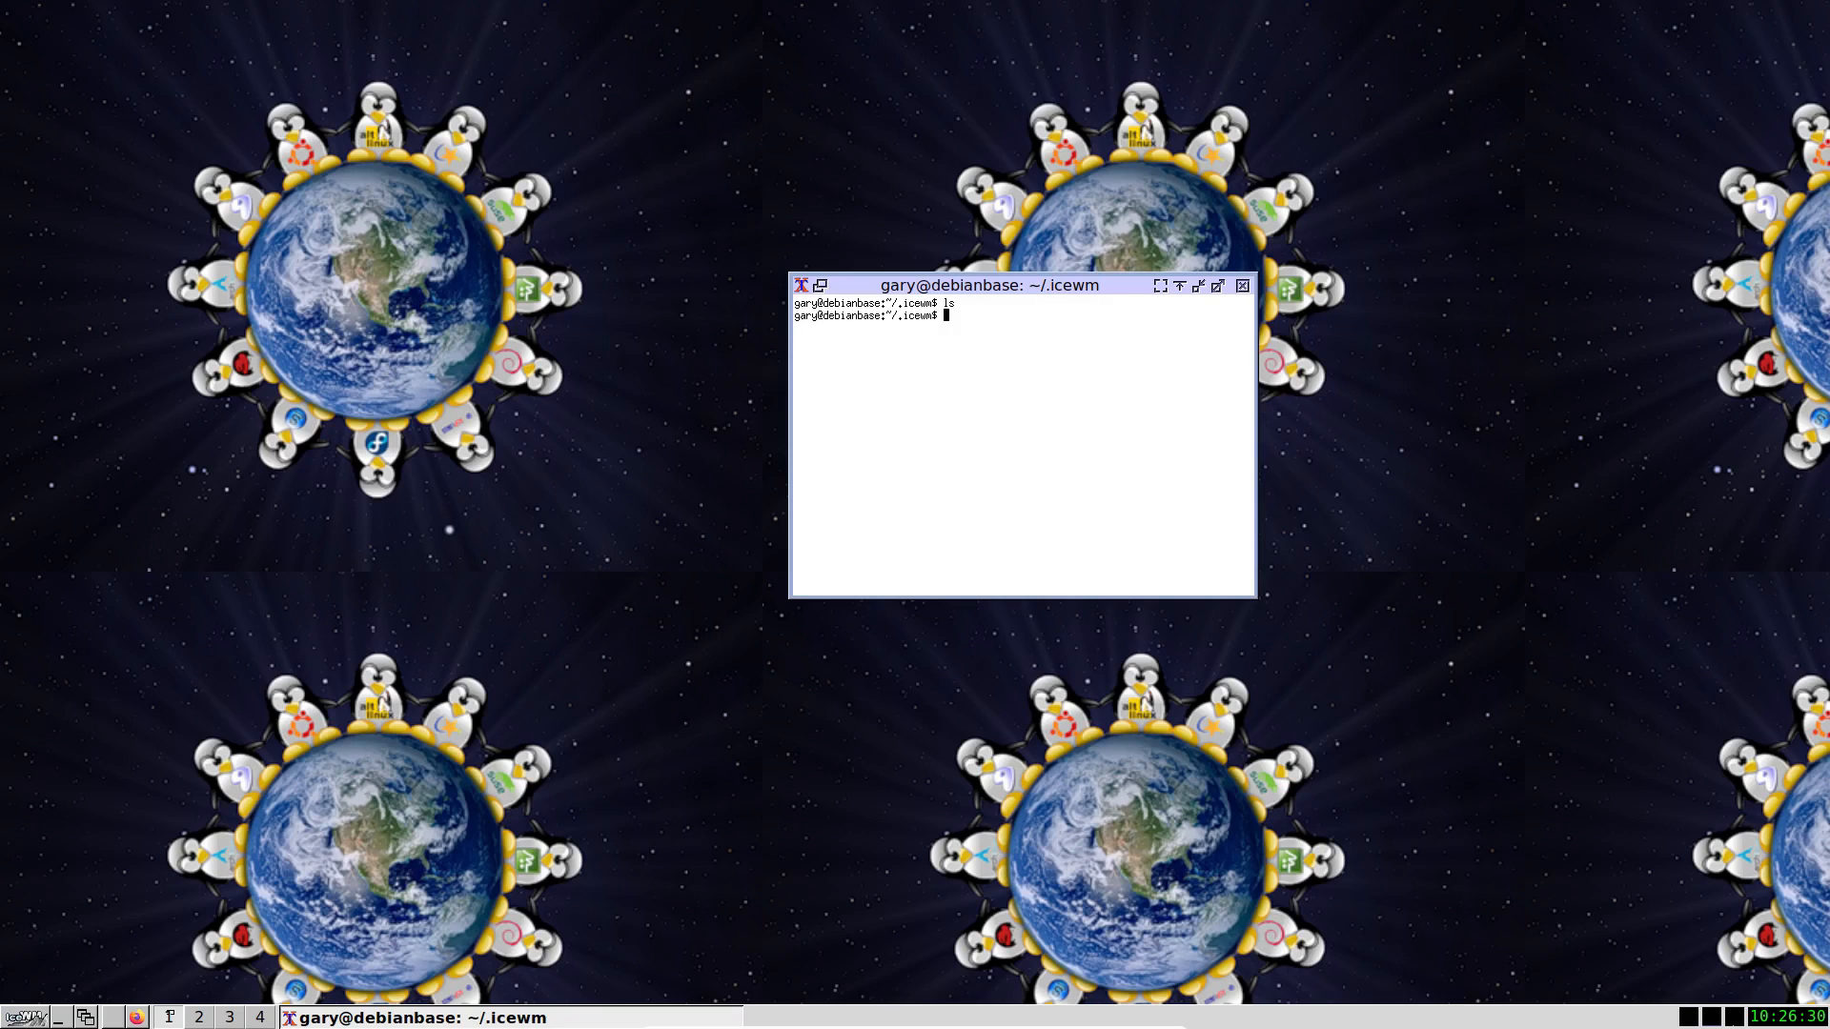
Recursively copy everything from /usr/share/icewm into the current .icewm folder with sudo, entering the sudo password, and list the folder.
text(sudo cp /usr/share/icewm)
key(Left)
text(-r )
text(/* .)
key(Return)
key(Return)
text(ls)
key(Return)
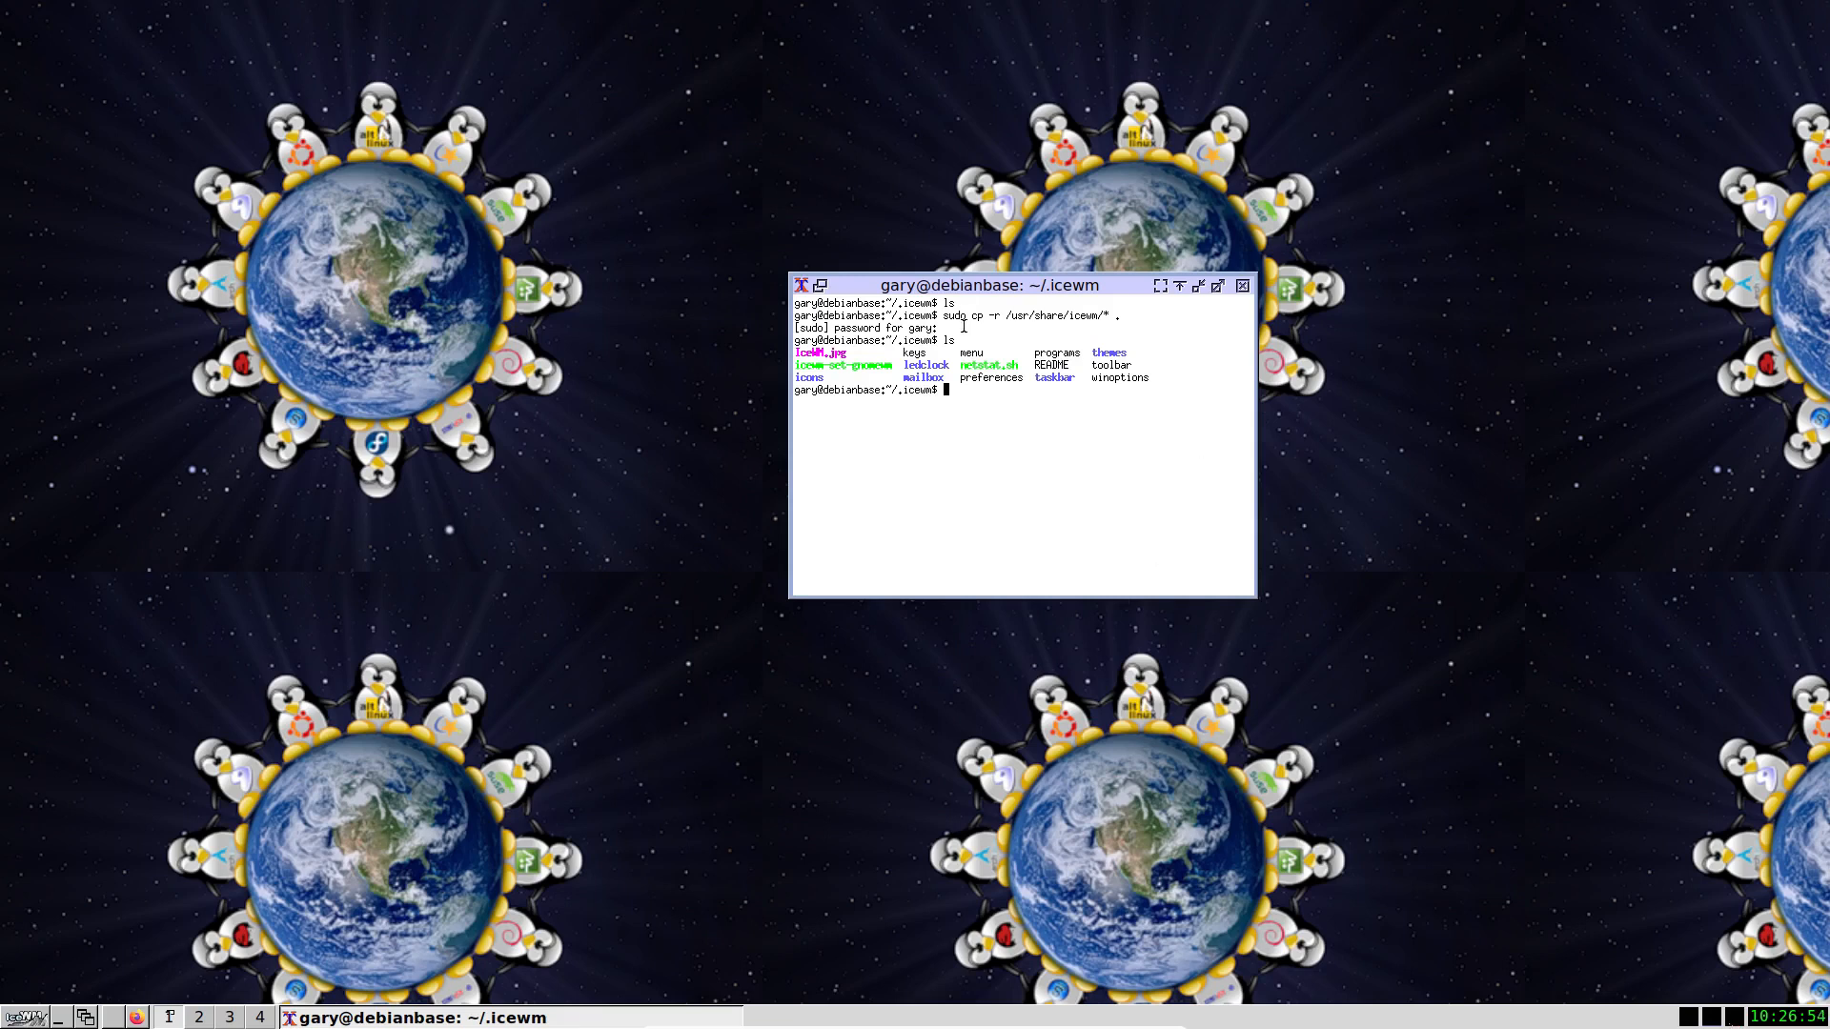
drag(965, 291, 670, 218)
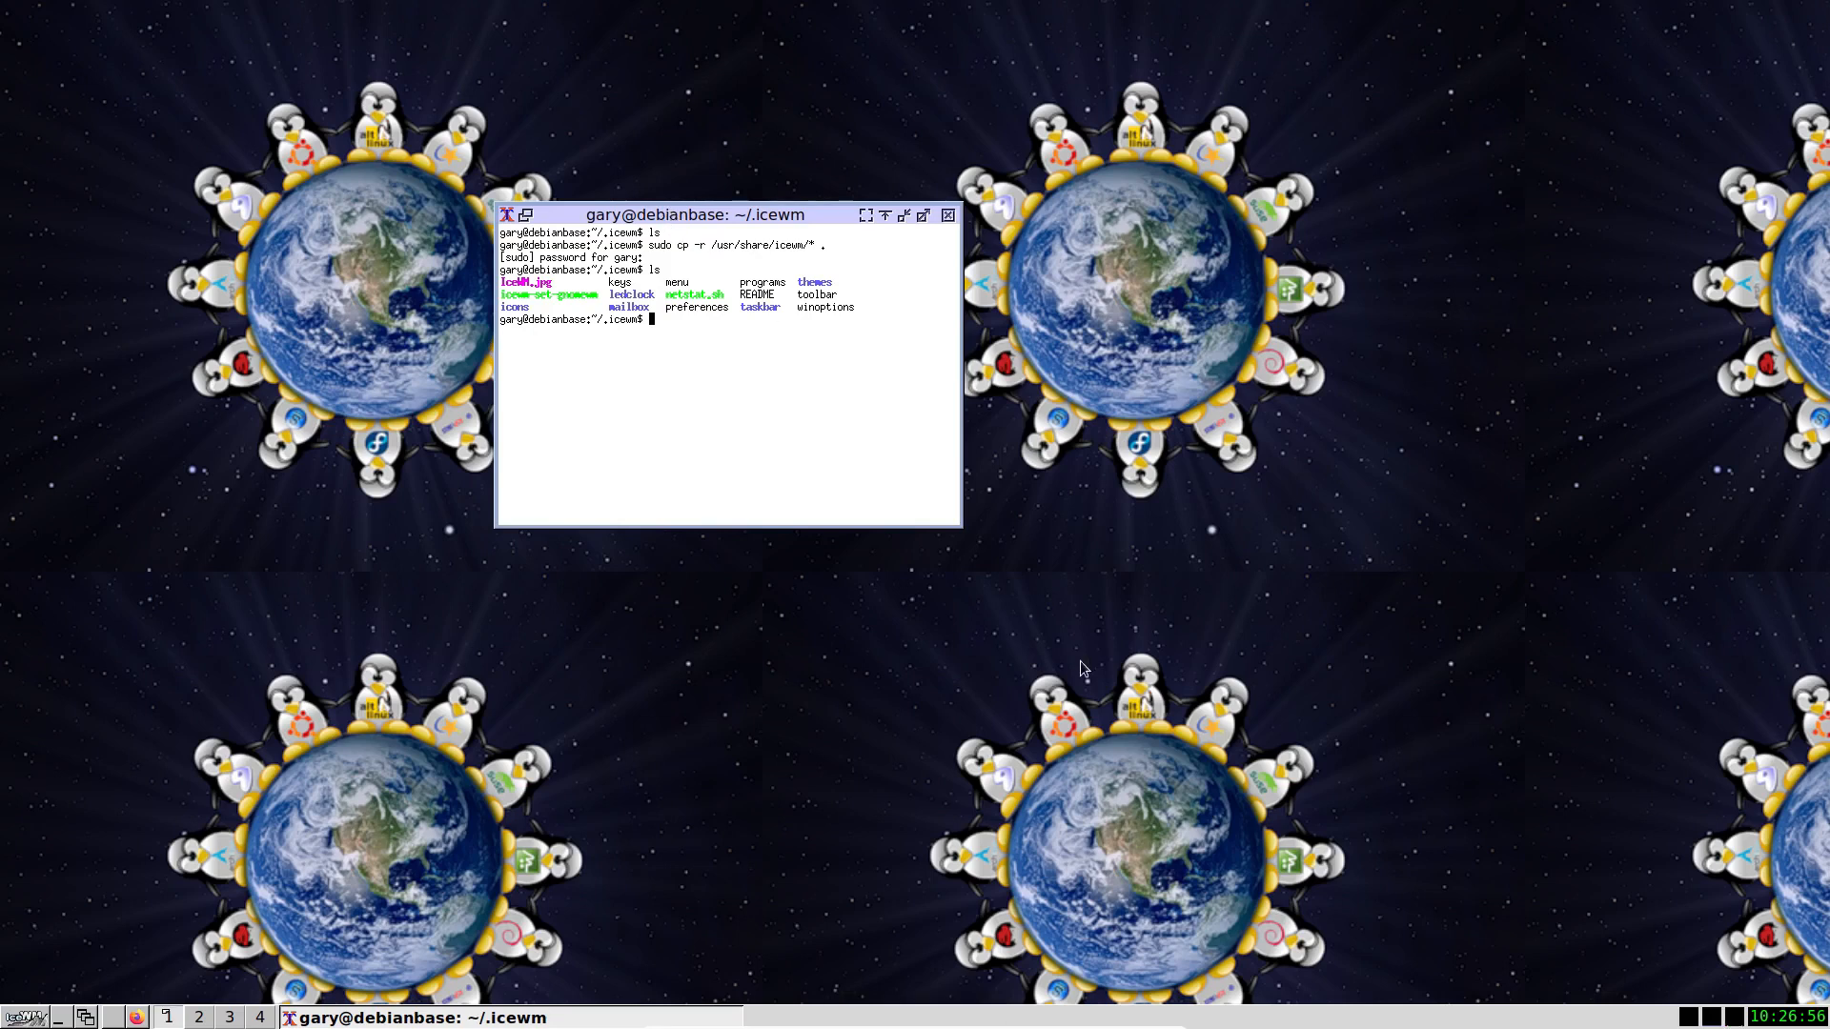
Open the menu file of the .icewm folder in l3afpad, then move and enlarge the editor window to show more lines.
text(l3afpad)
right_click(1153, 348)
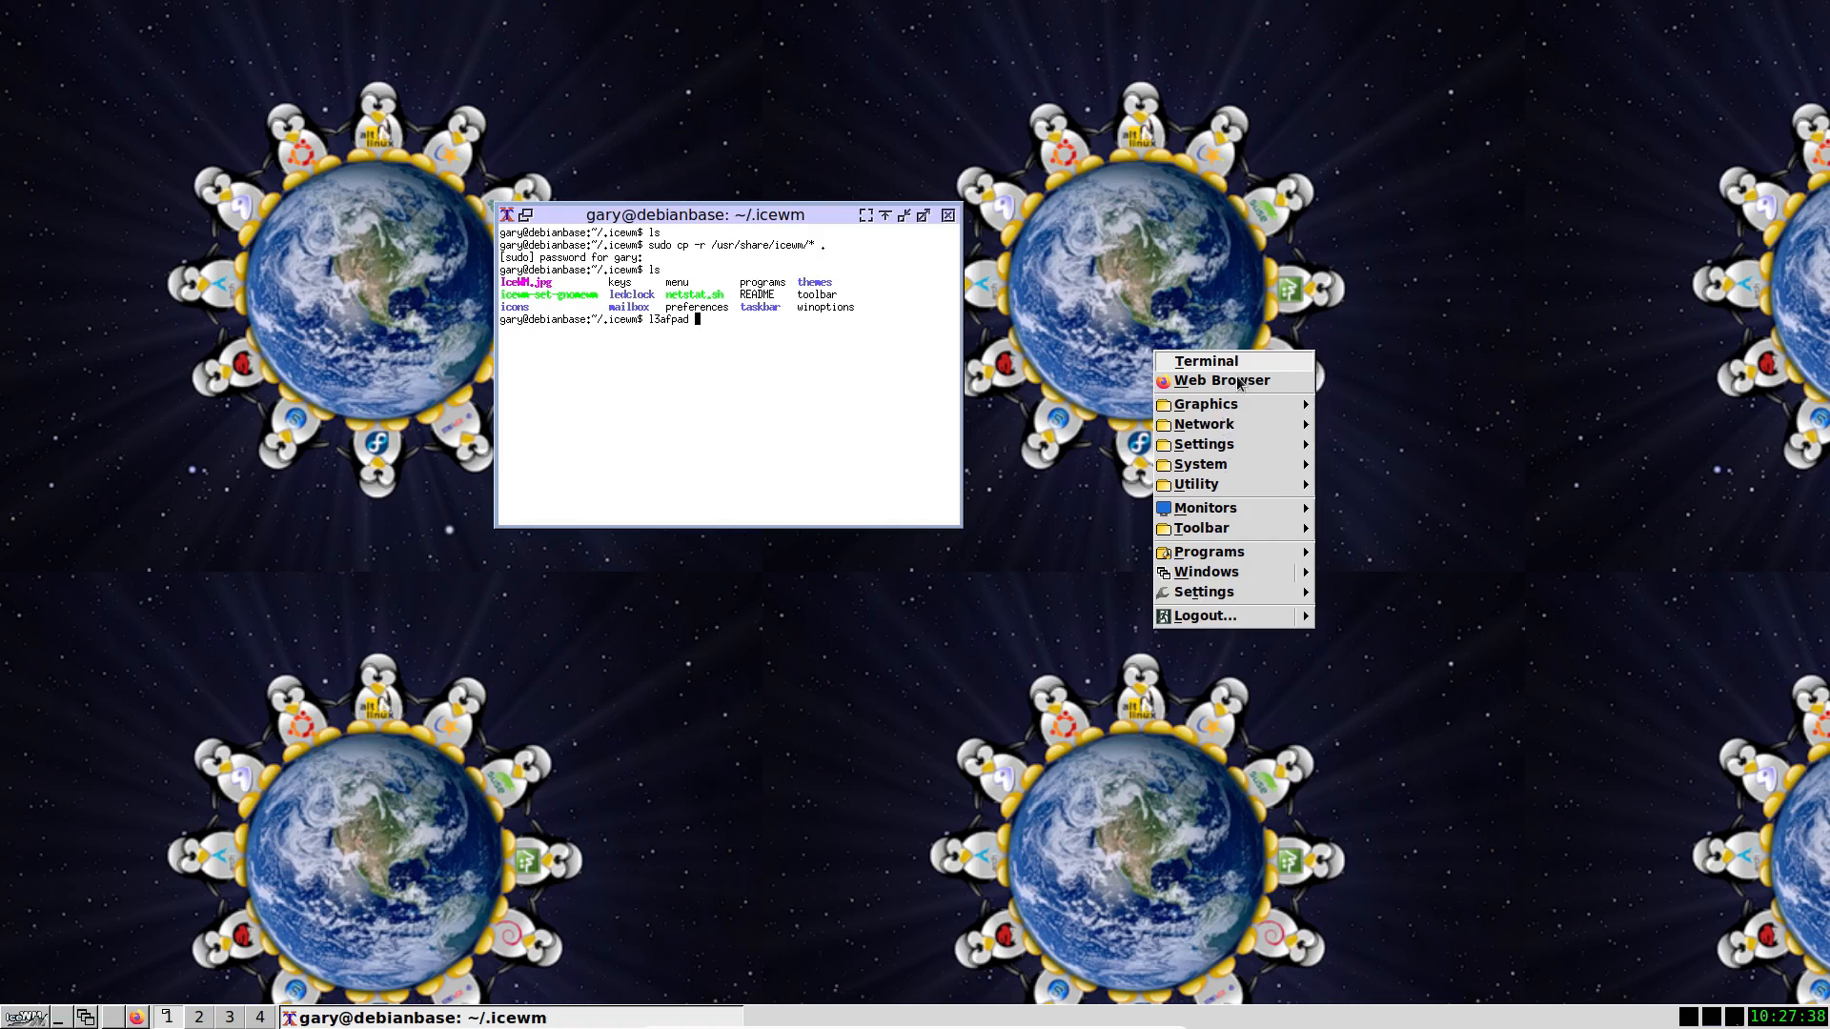
click(797, 358)
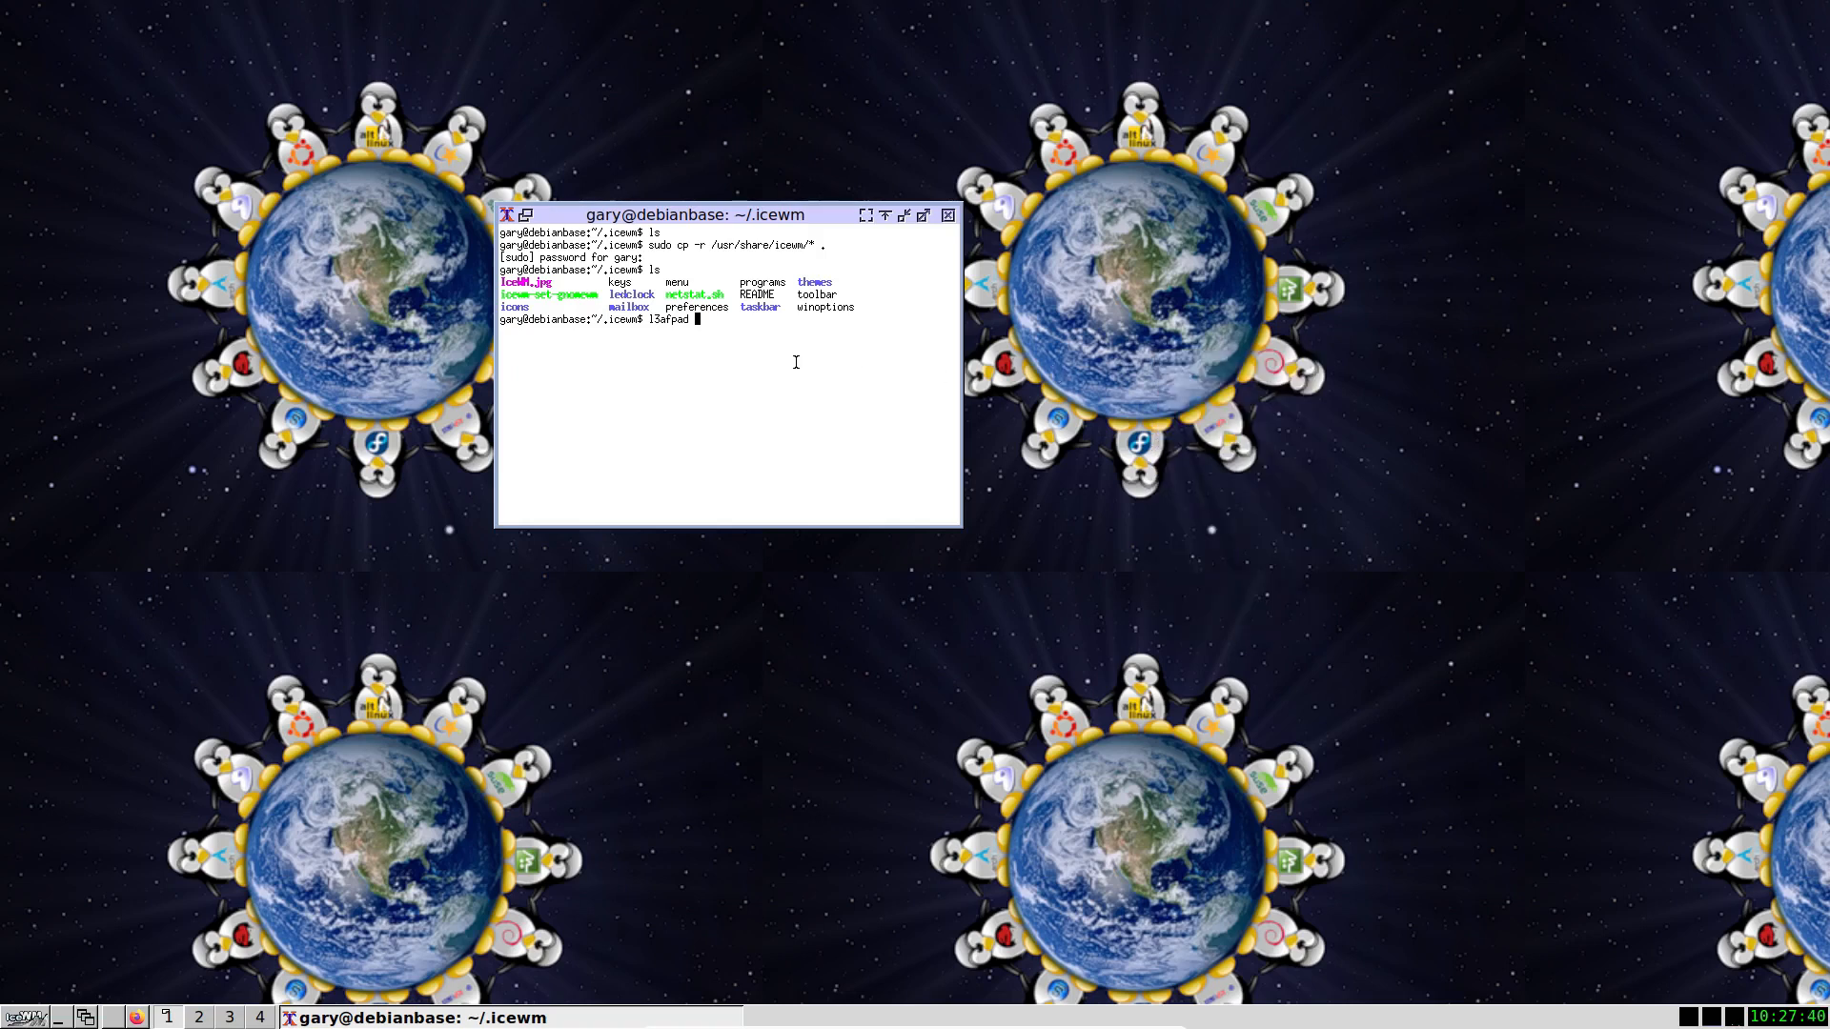
text(l3afpad ,)
key(BackSpace)
text(menu)
key(Return)
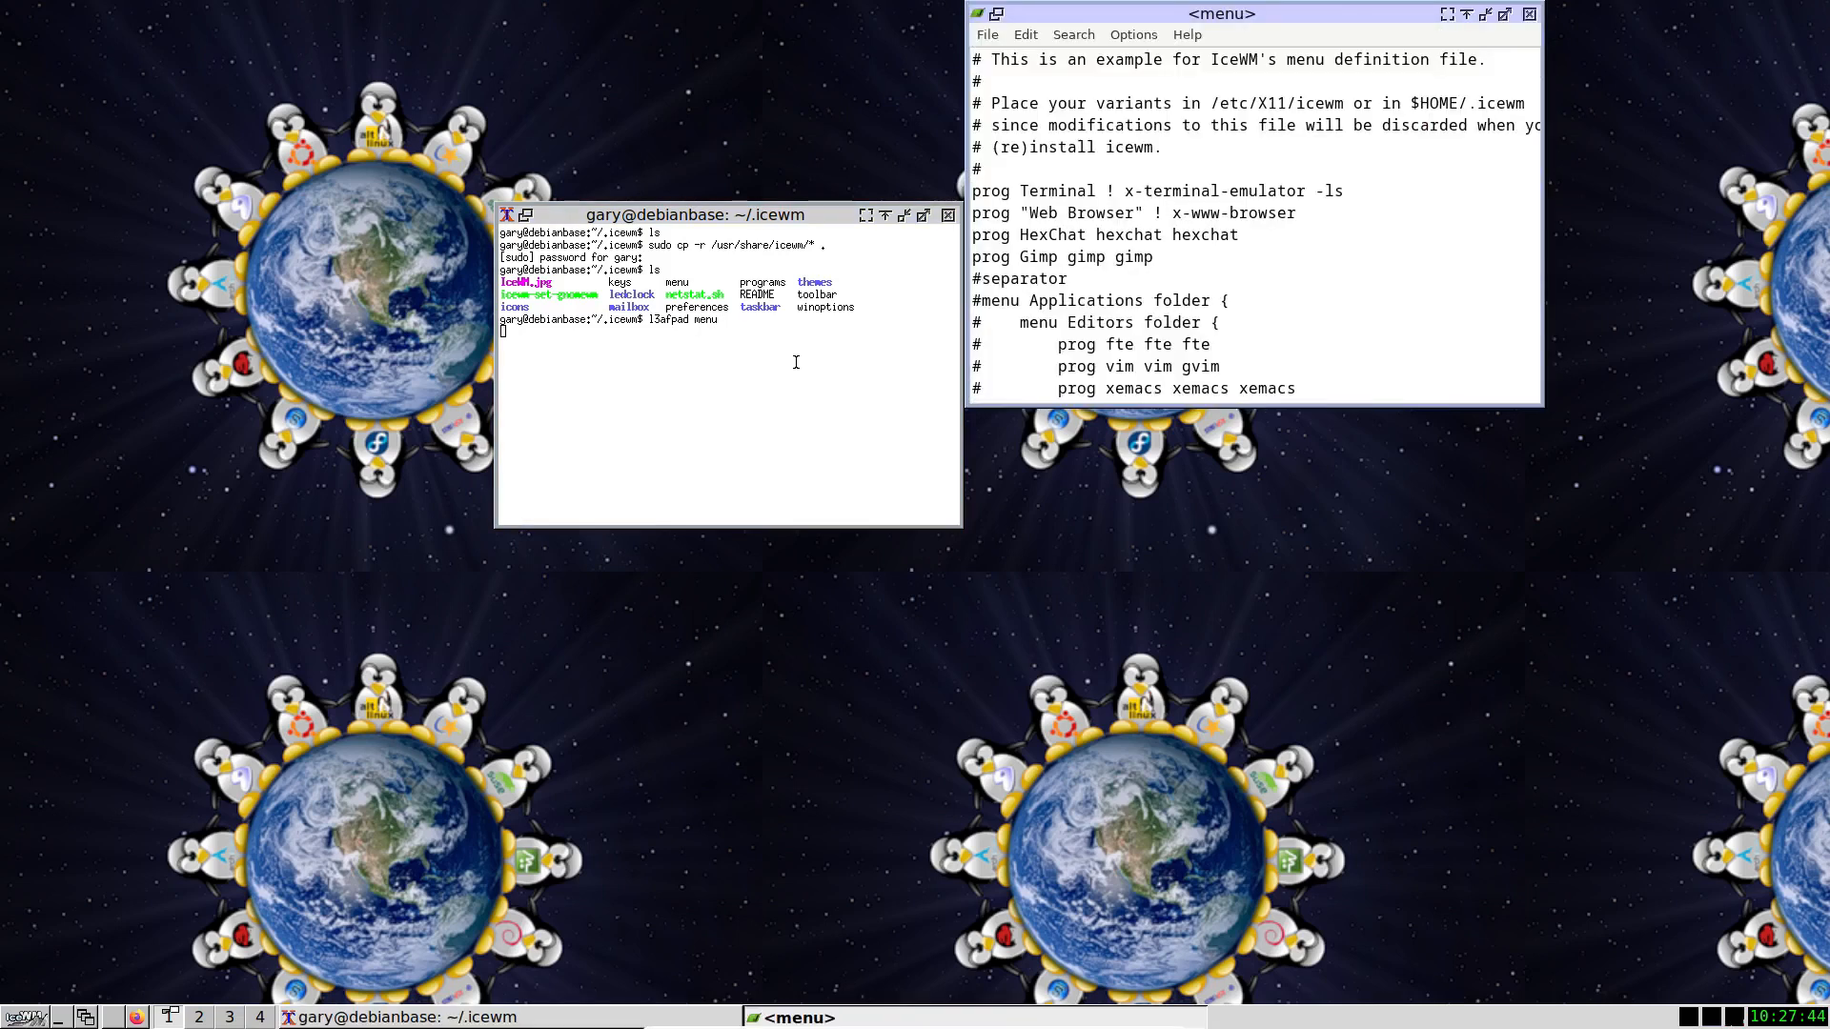
drag(1190, 123, 361, 214)
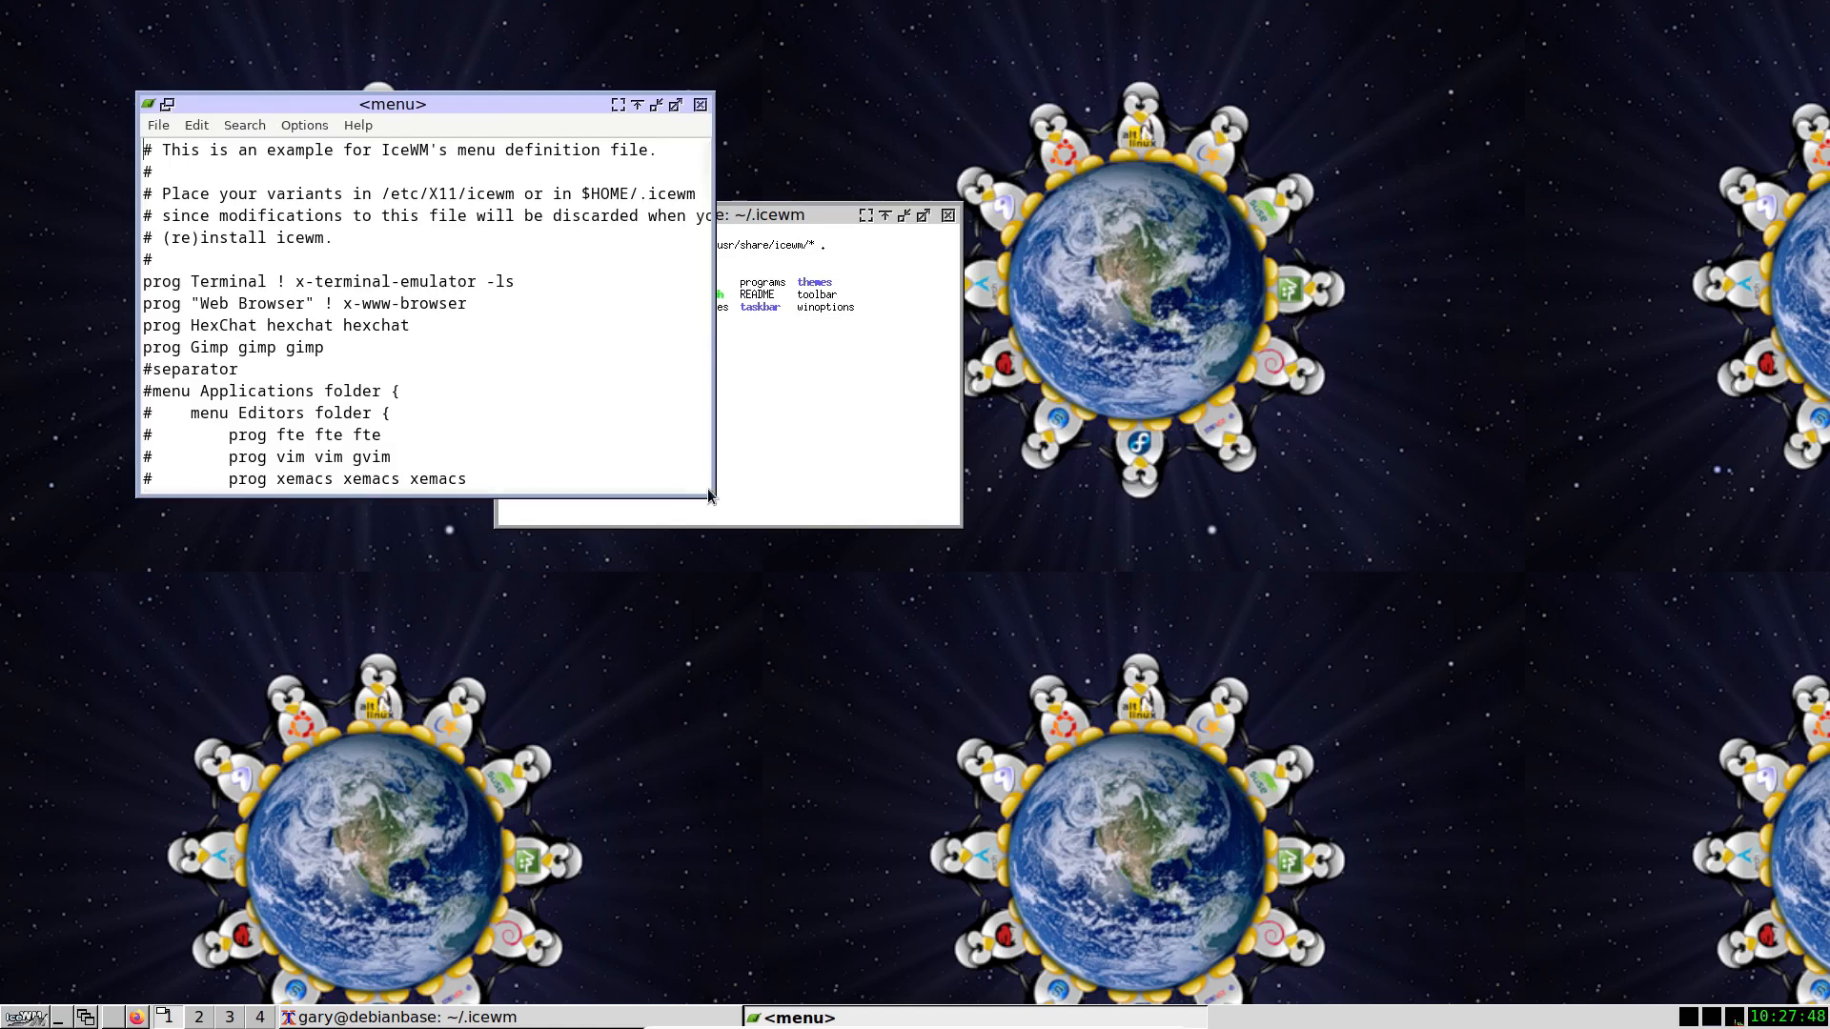
drag(709, 495, 697, 852)
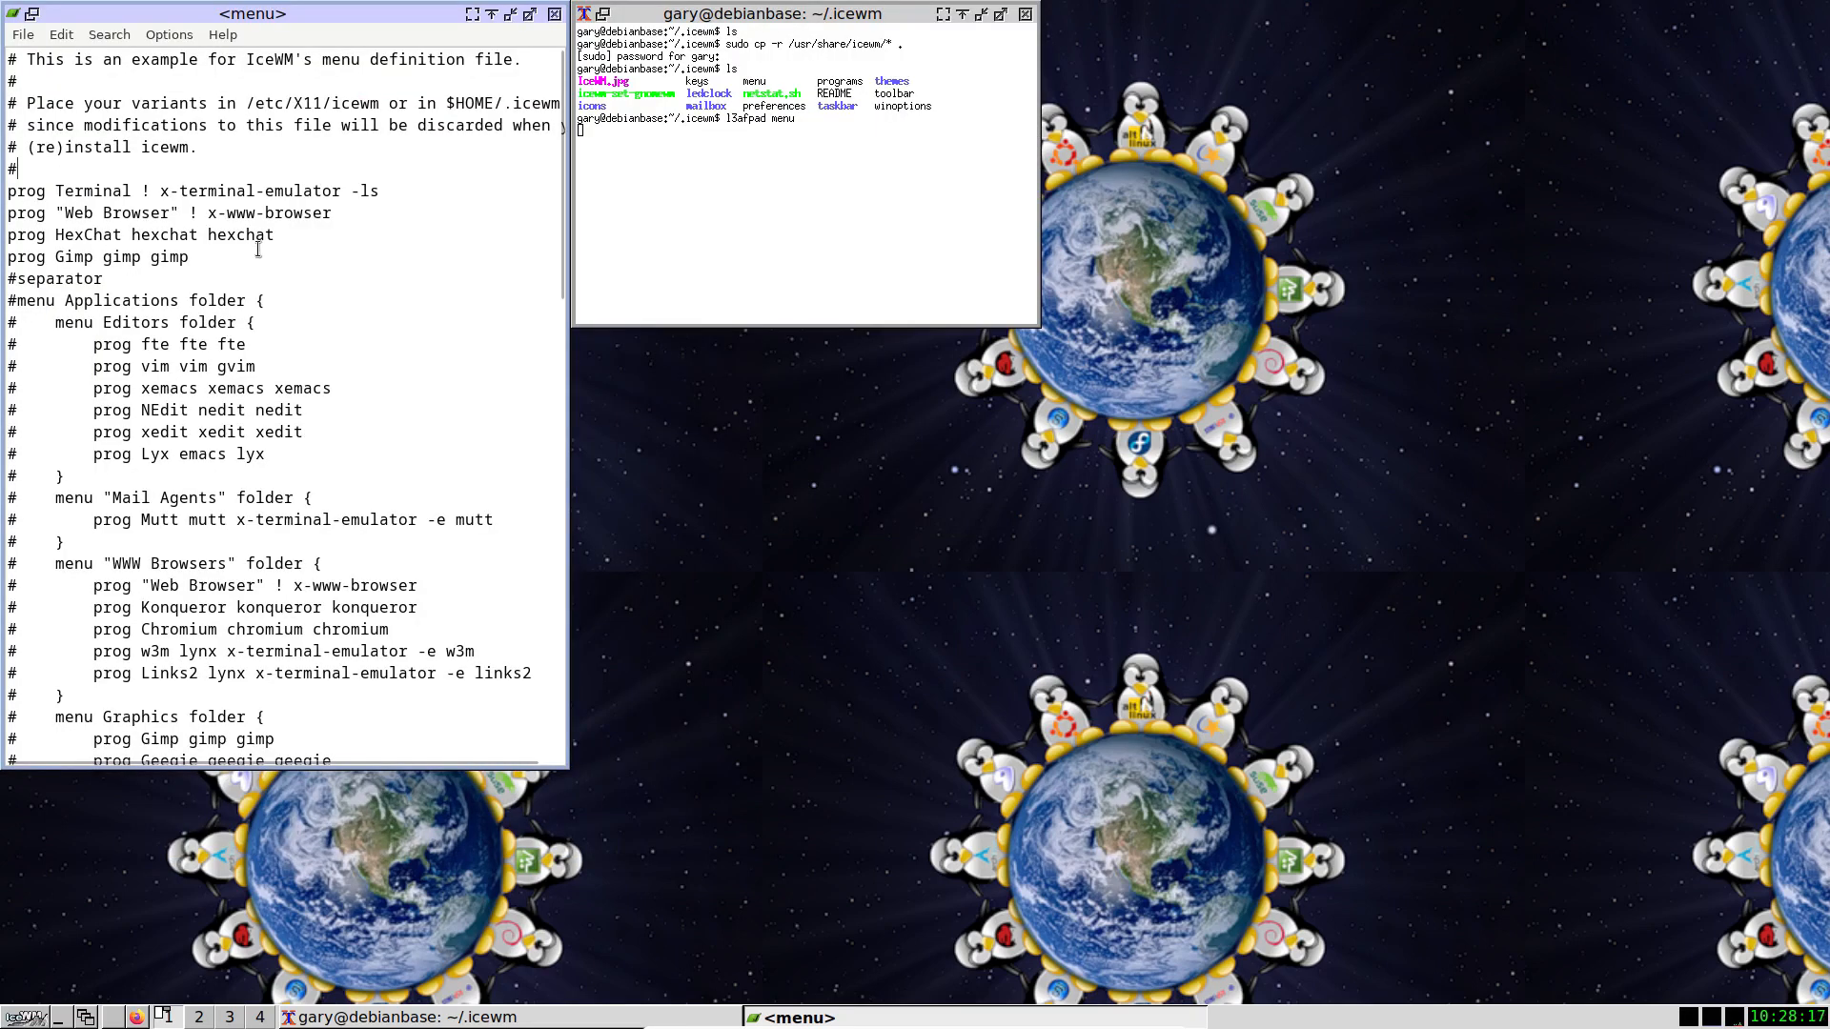
Compare the prog entries in the menu file with the items in the desktop menu.
drag(8, 191, 55, 191)
right_click(972, 460)
right_click(869, 414)
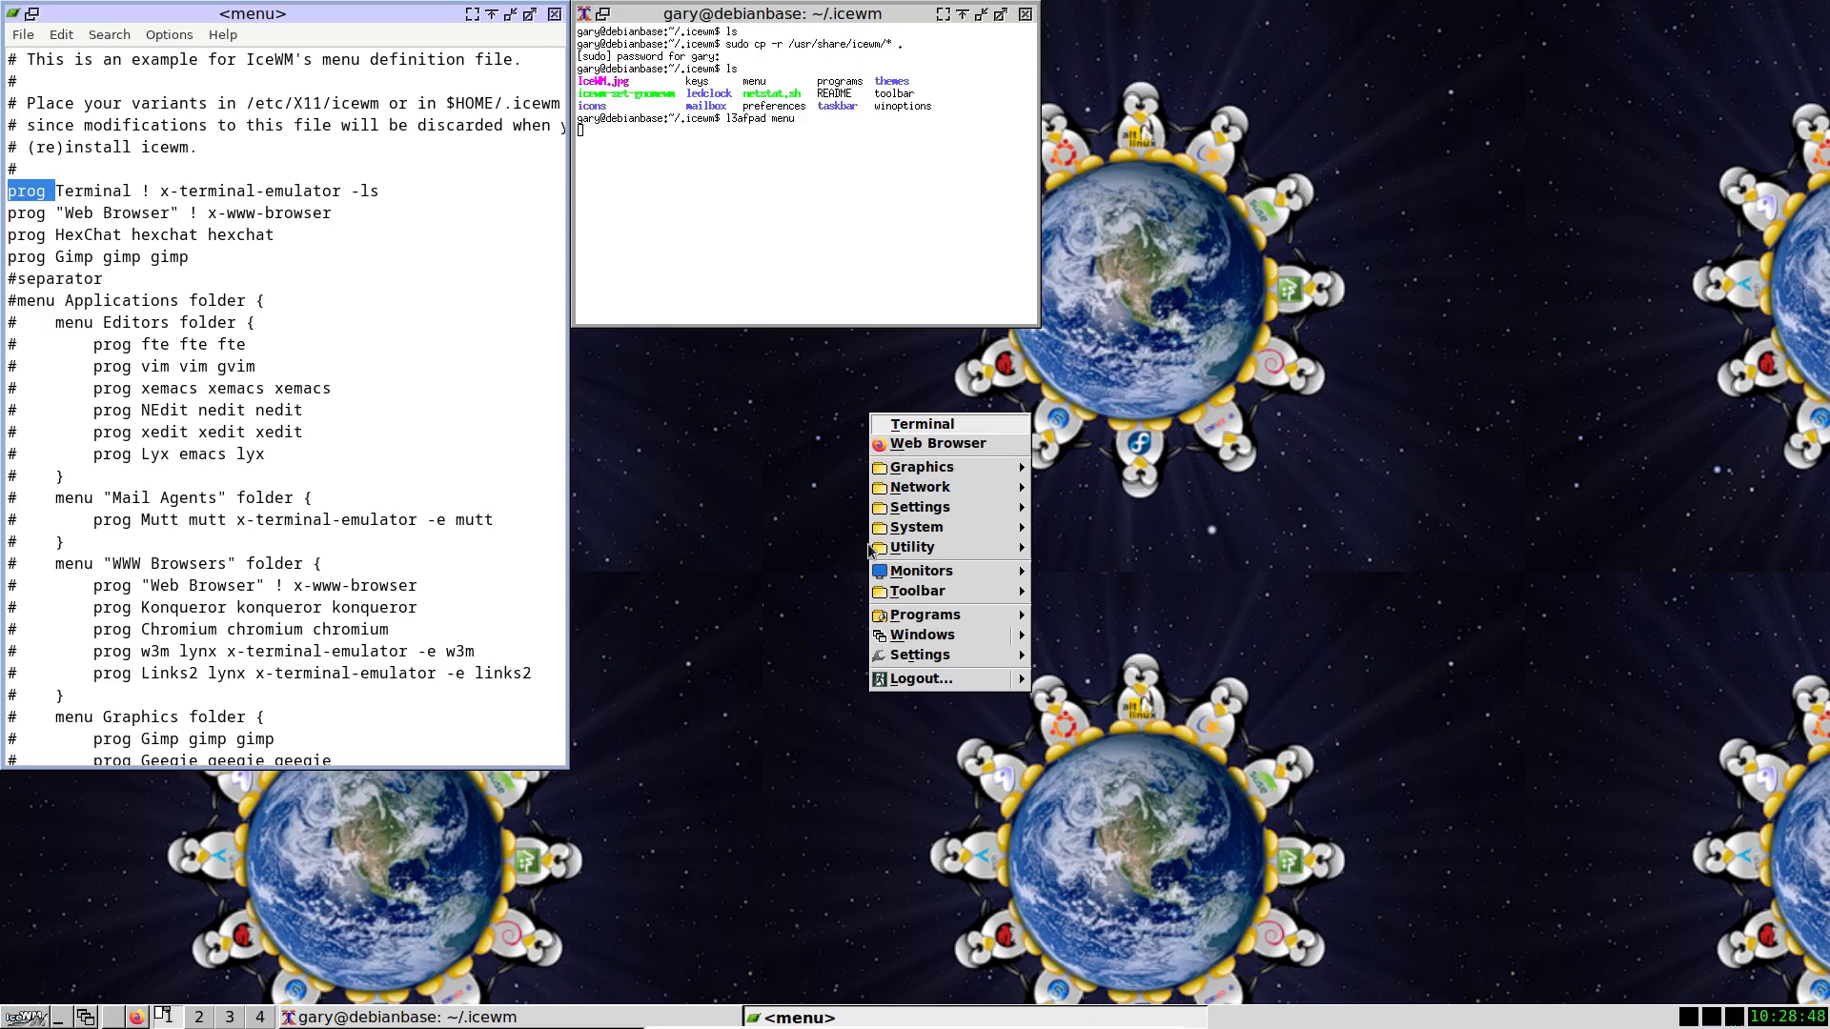
click(856, 253)
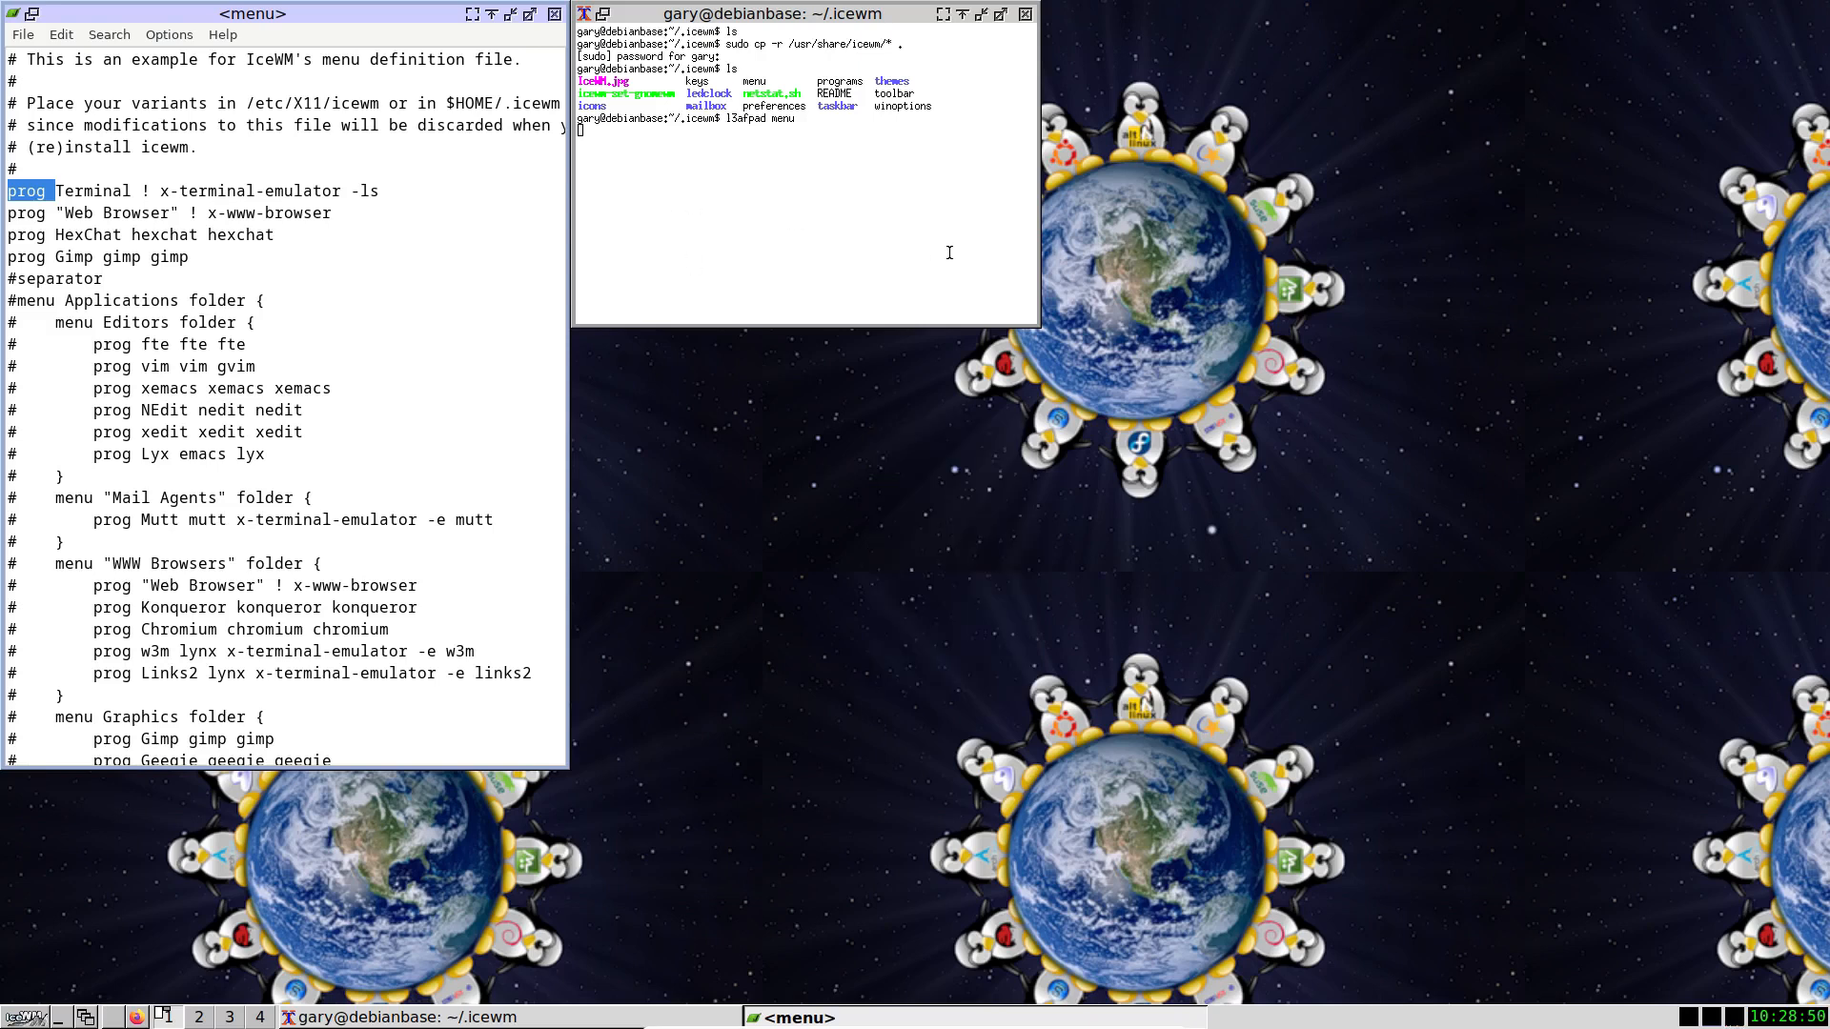
Install hexchat with sudo apt install hexchat in a new terminal, entering the sudo password.
click(1187, 255)
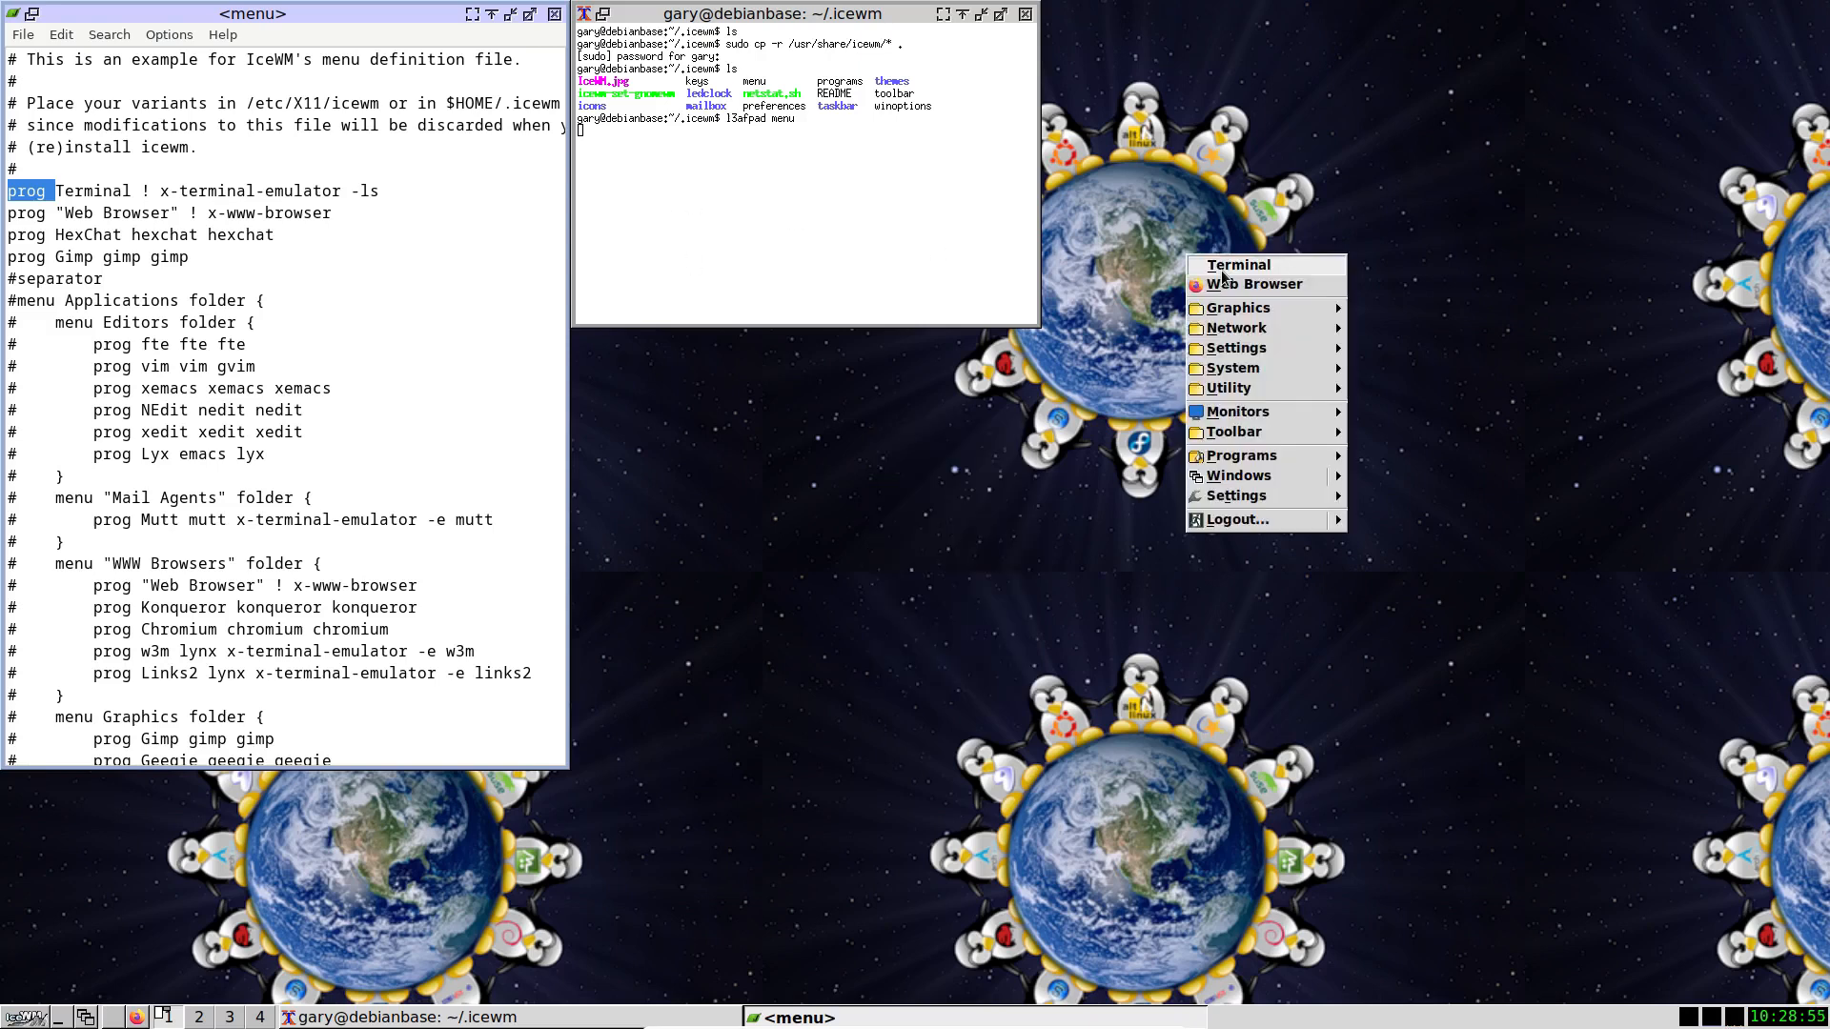
click(1230, 267)
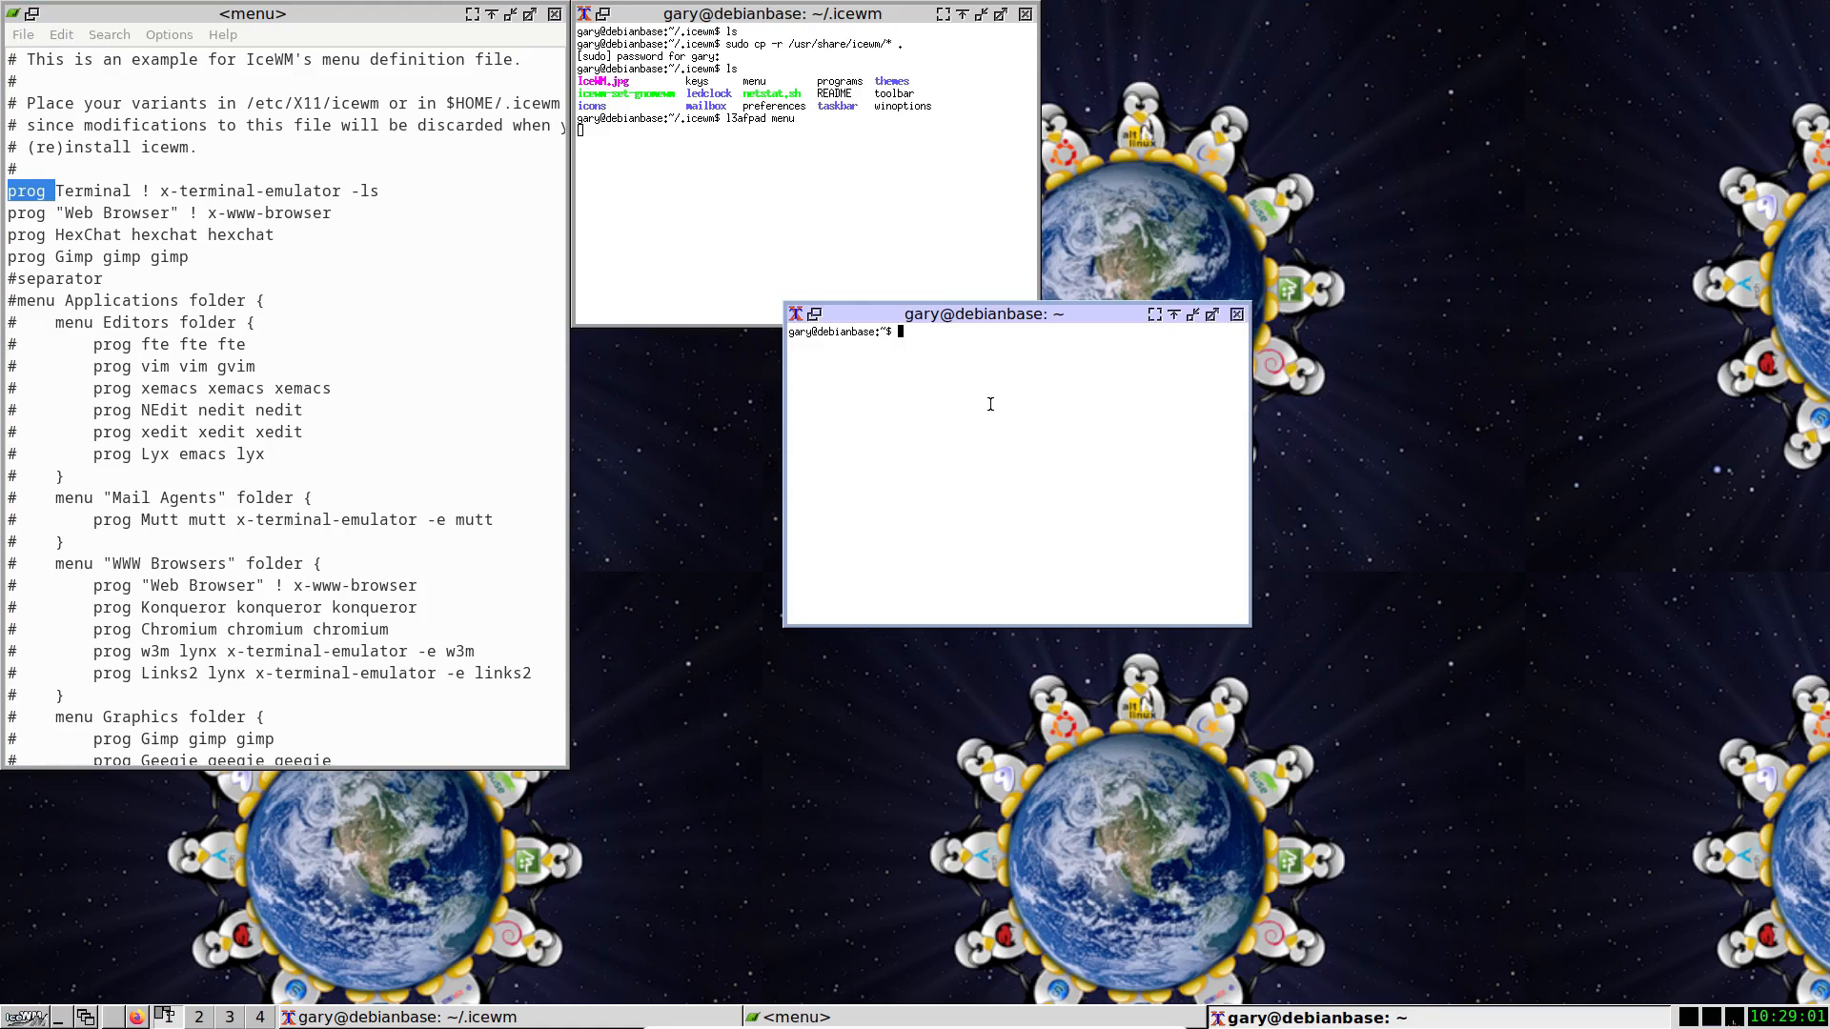
text(sudo apt install hexchat)
key(Return)
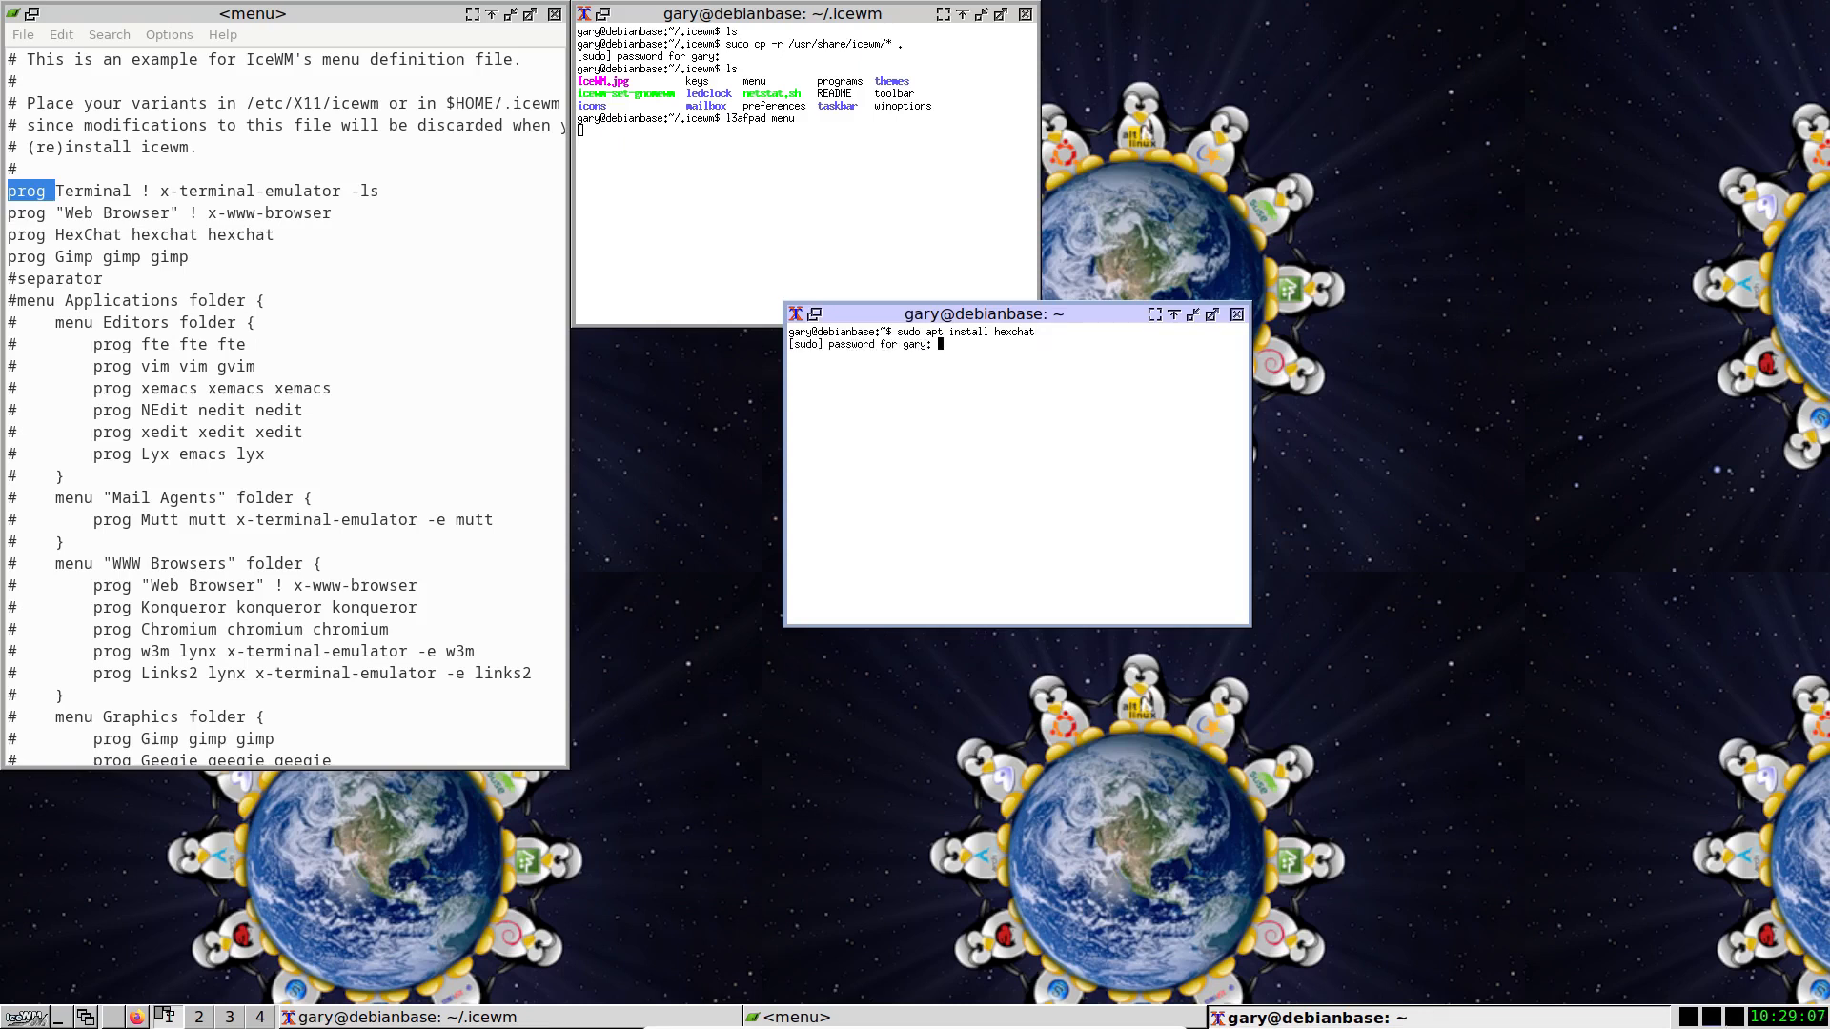
key(Return)
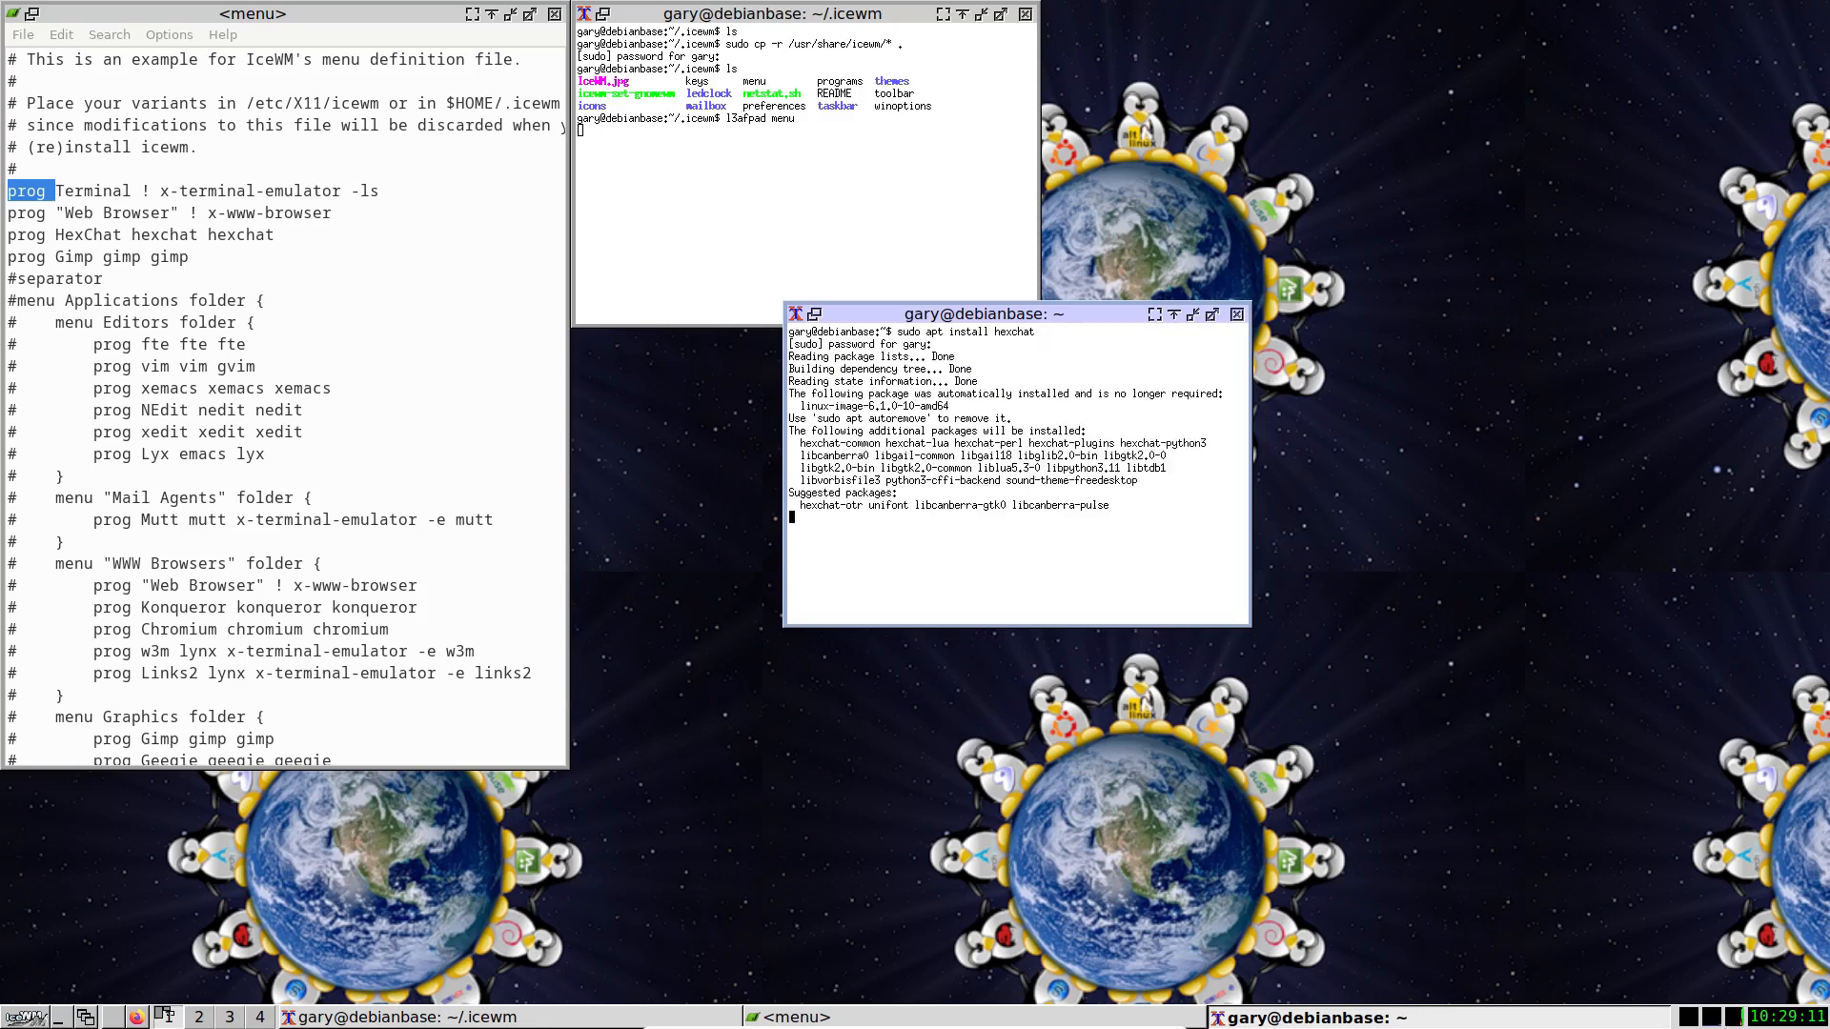
Check the desktop menu for a HexChat entry and close it again.
right_click(1155, 256)
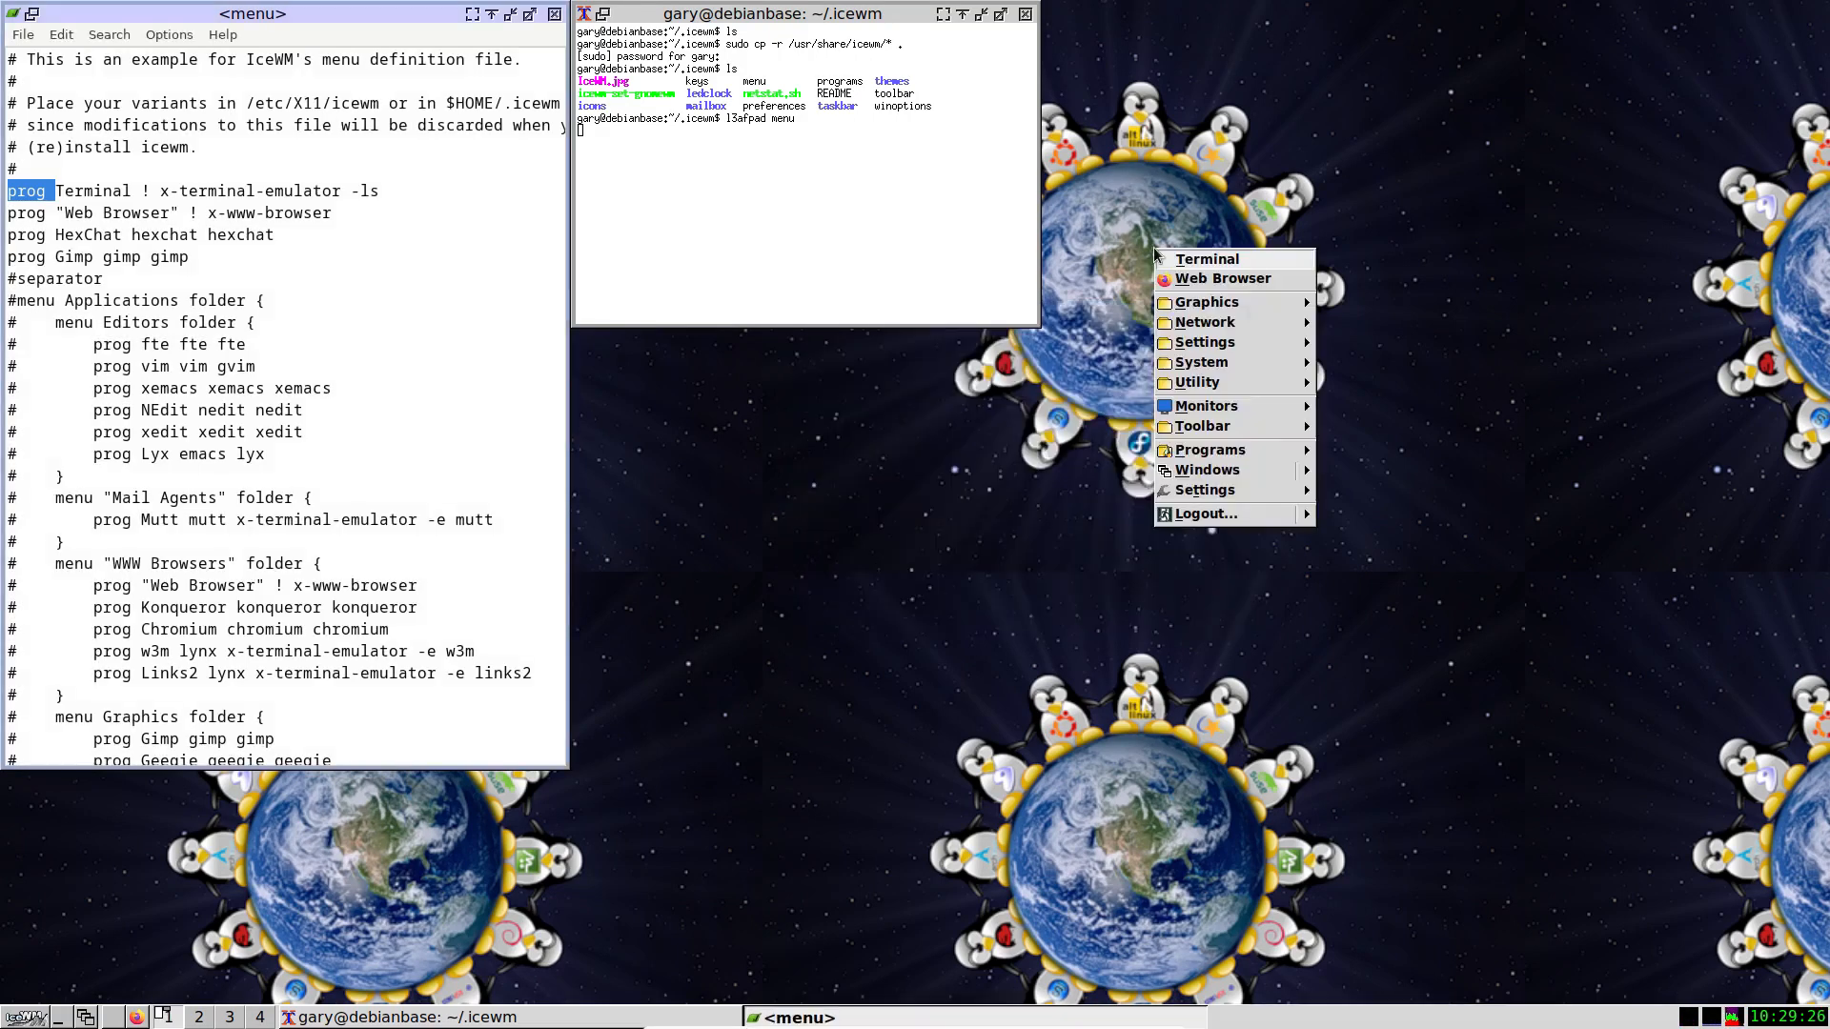
click(1129, 174)
click(792, 190)
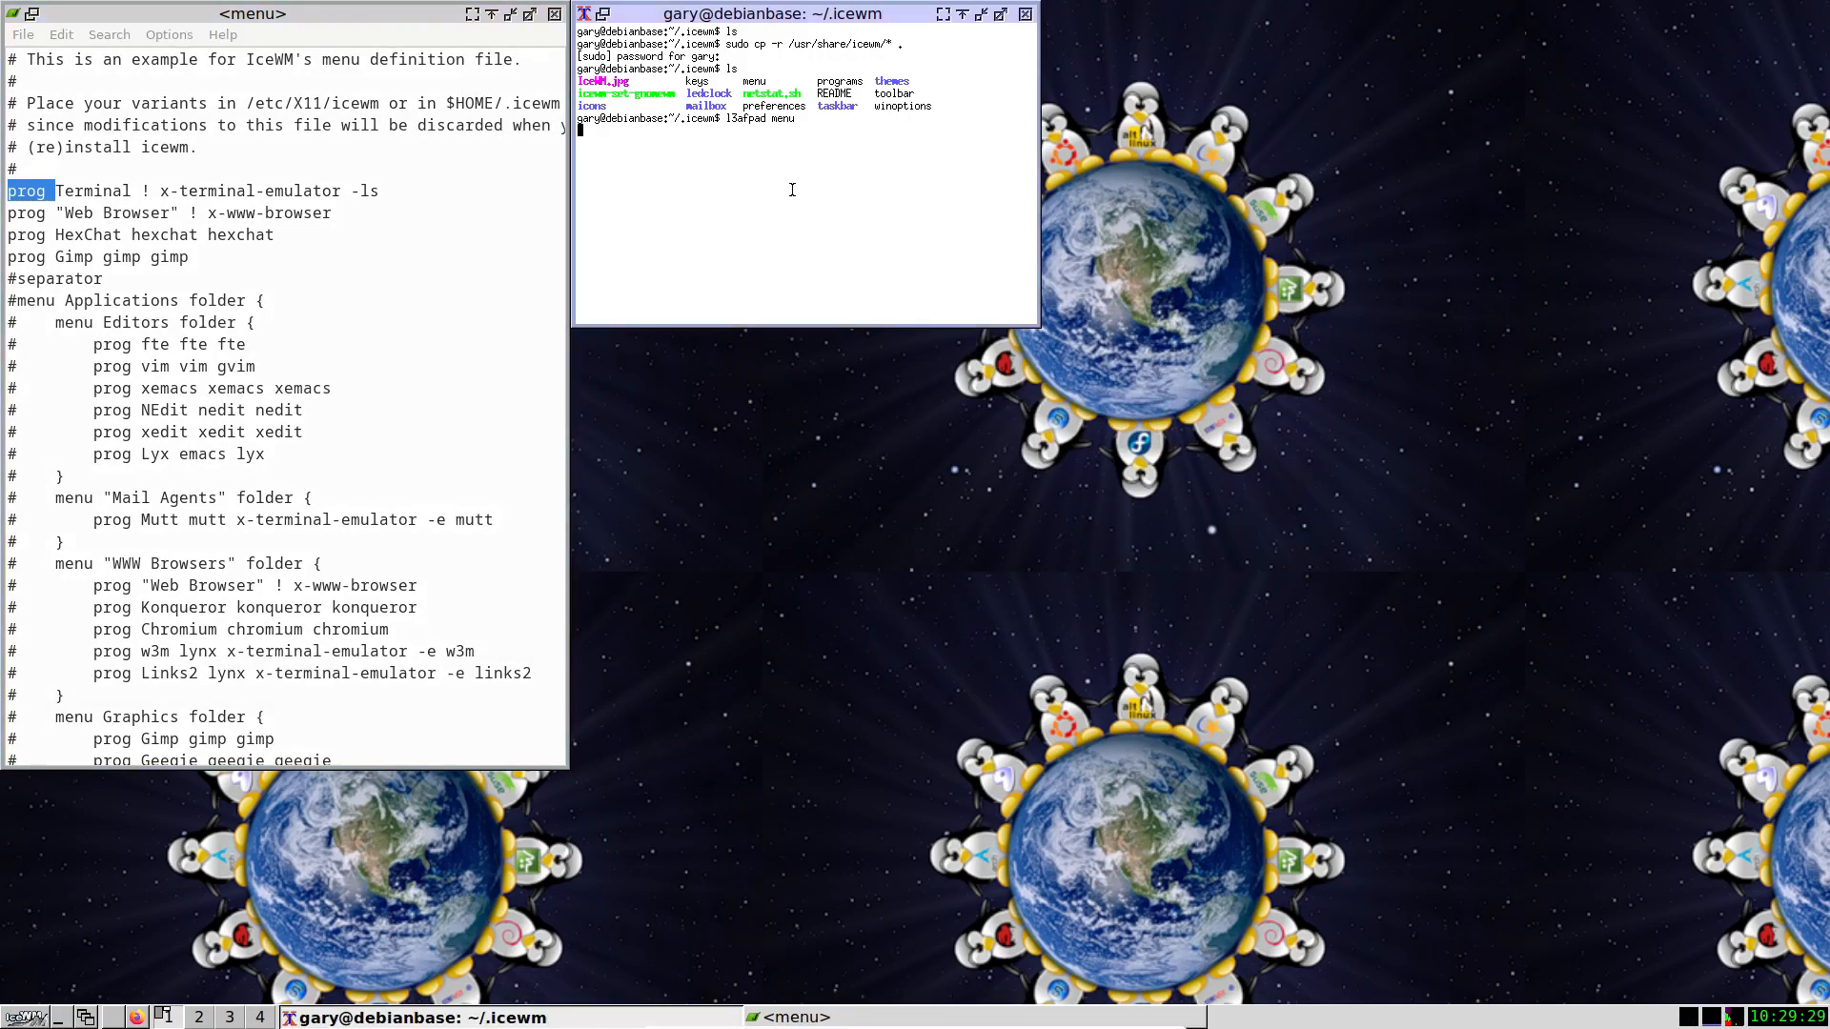
Restart IceWM with icewm -r from a new terminal and view the desktop menu.
right_click(1123, 225)
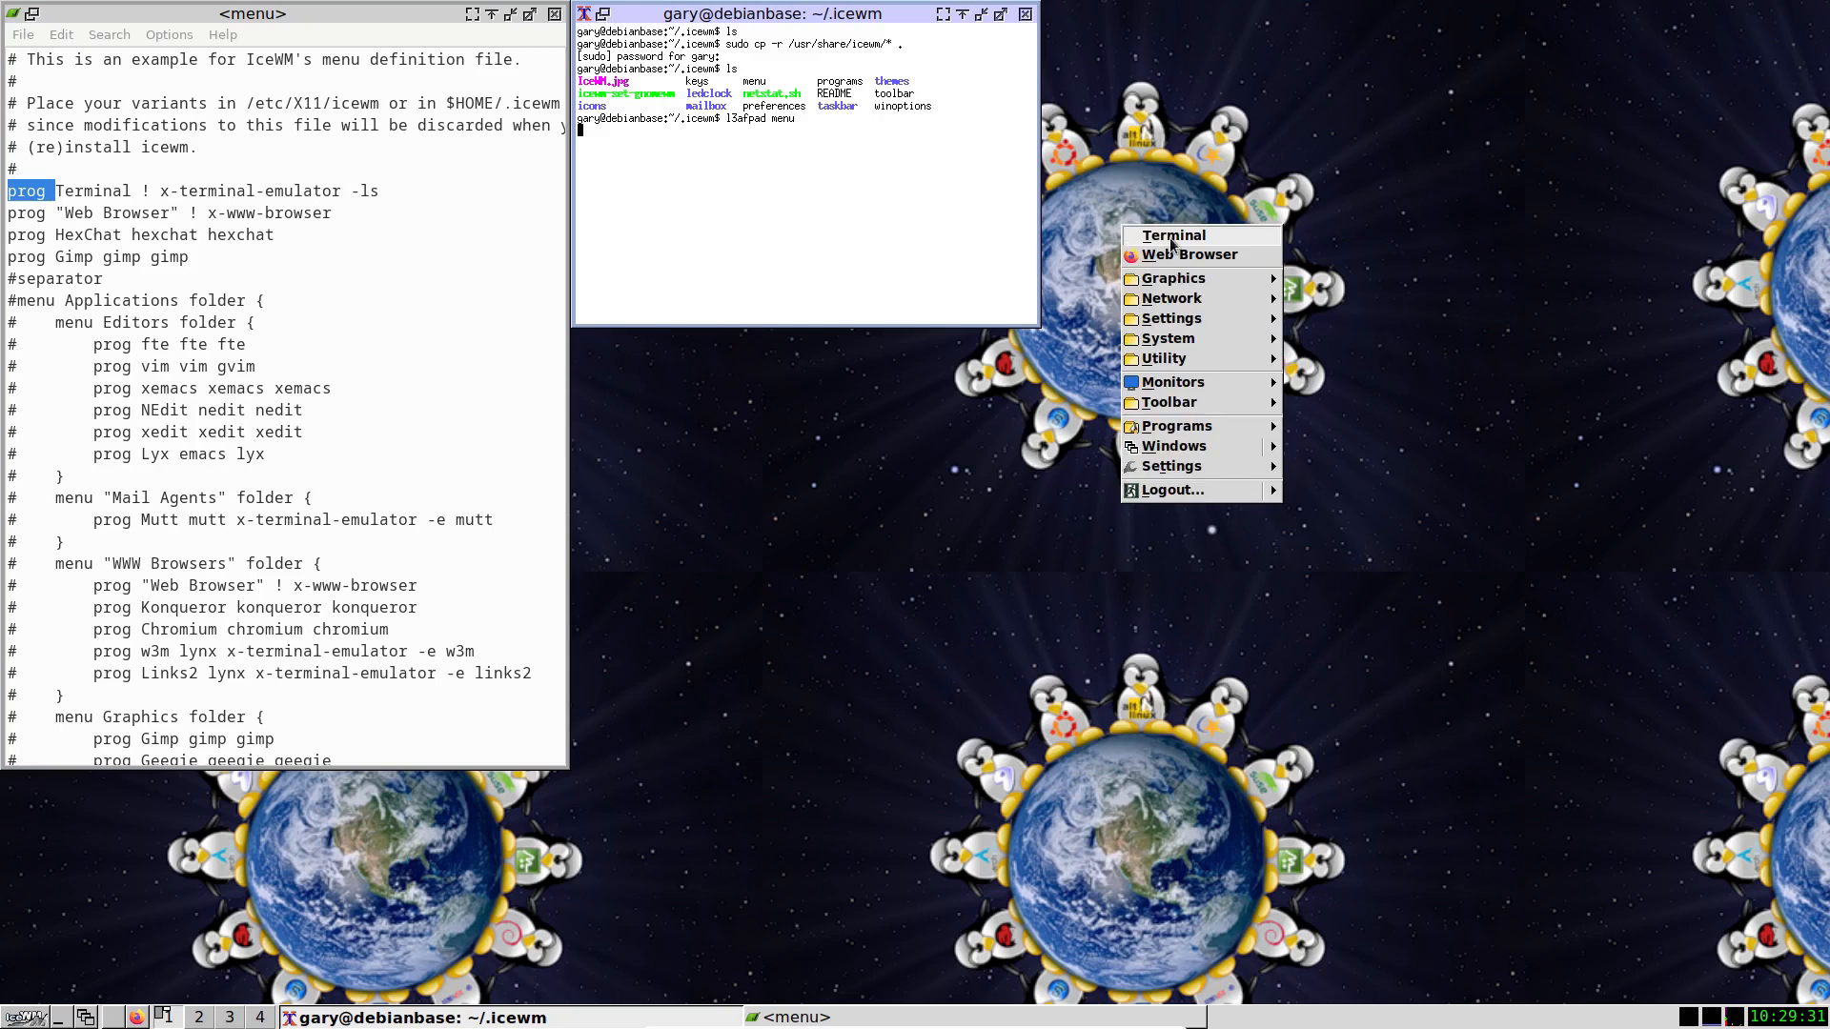
click(1158, 241)
text(icewm -r)
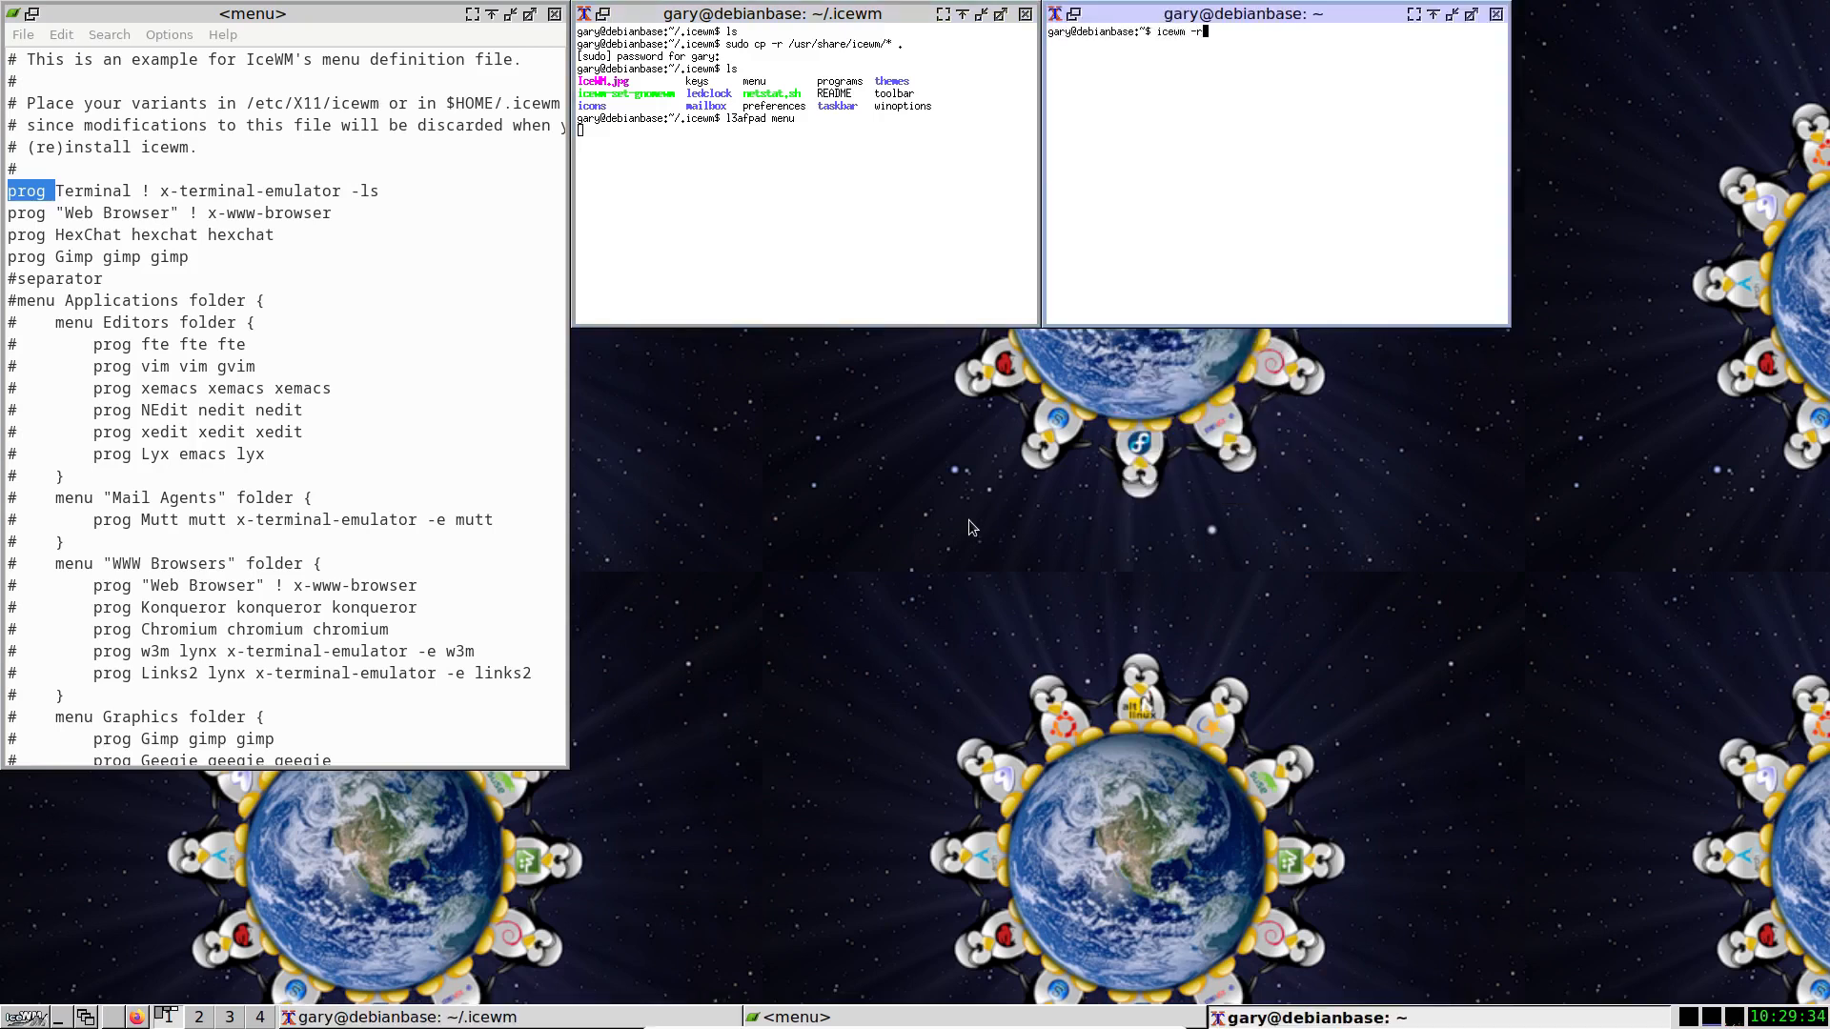
key(Return)
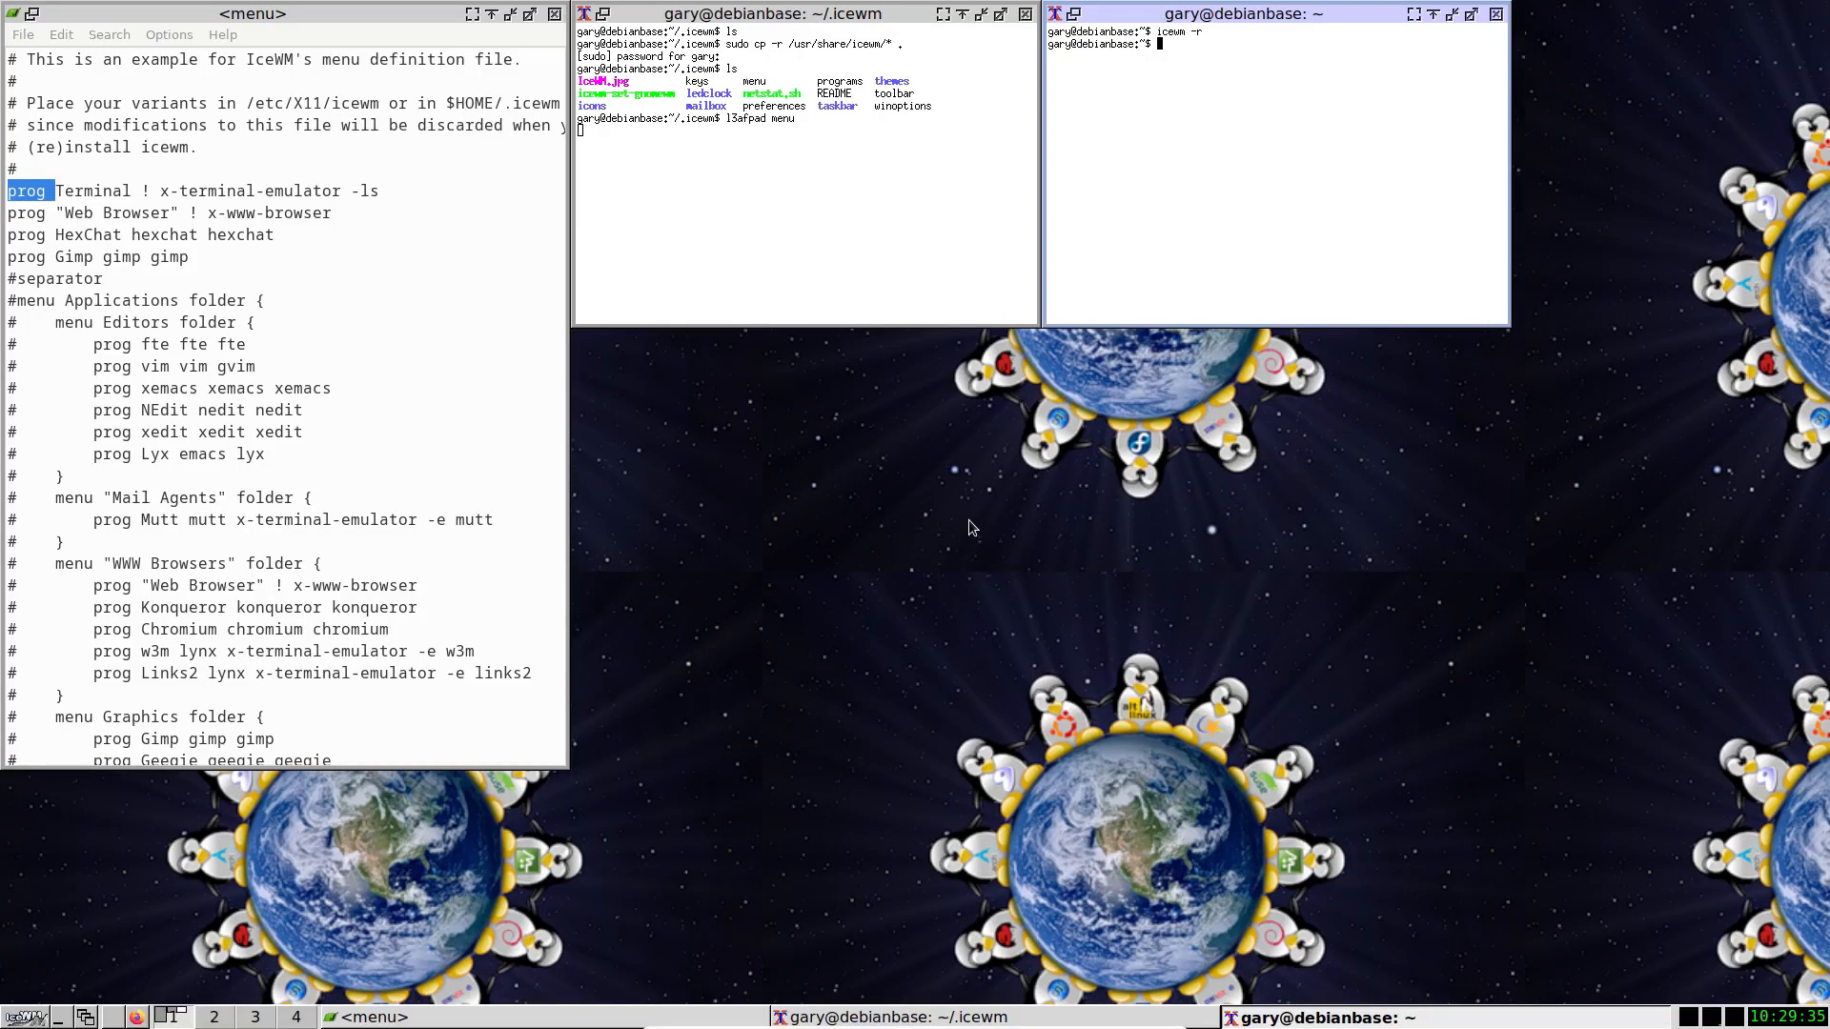
right_click(880, 436)
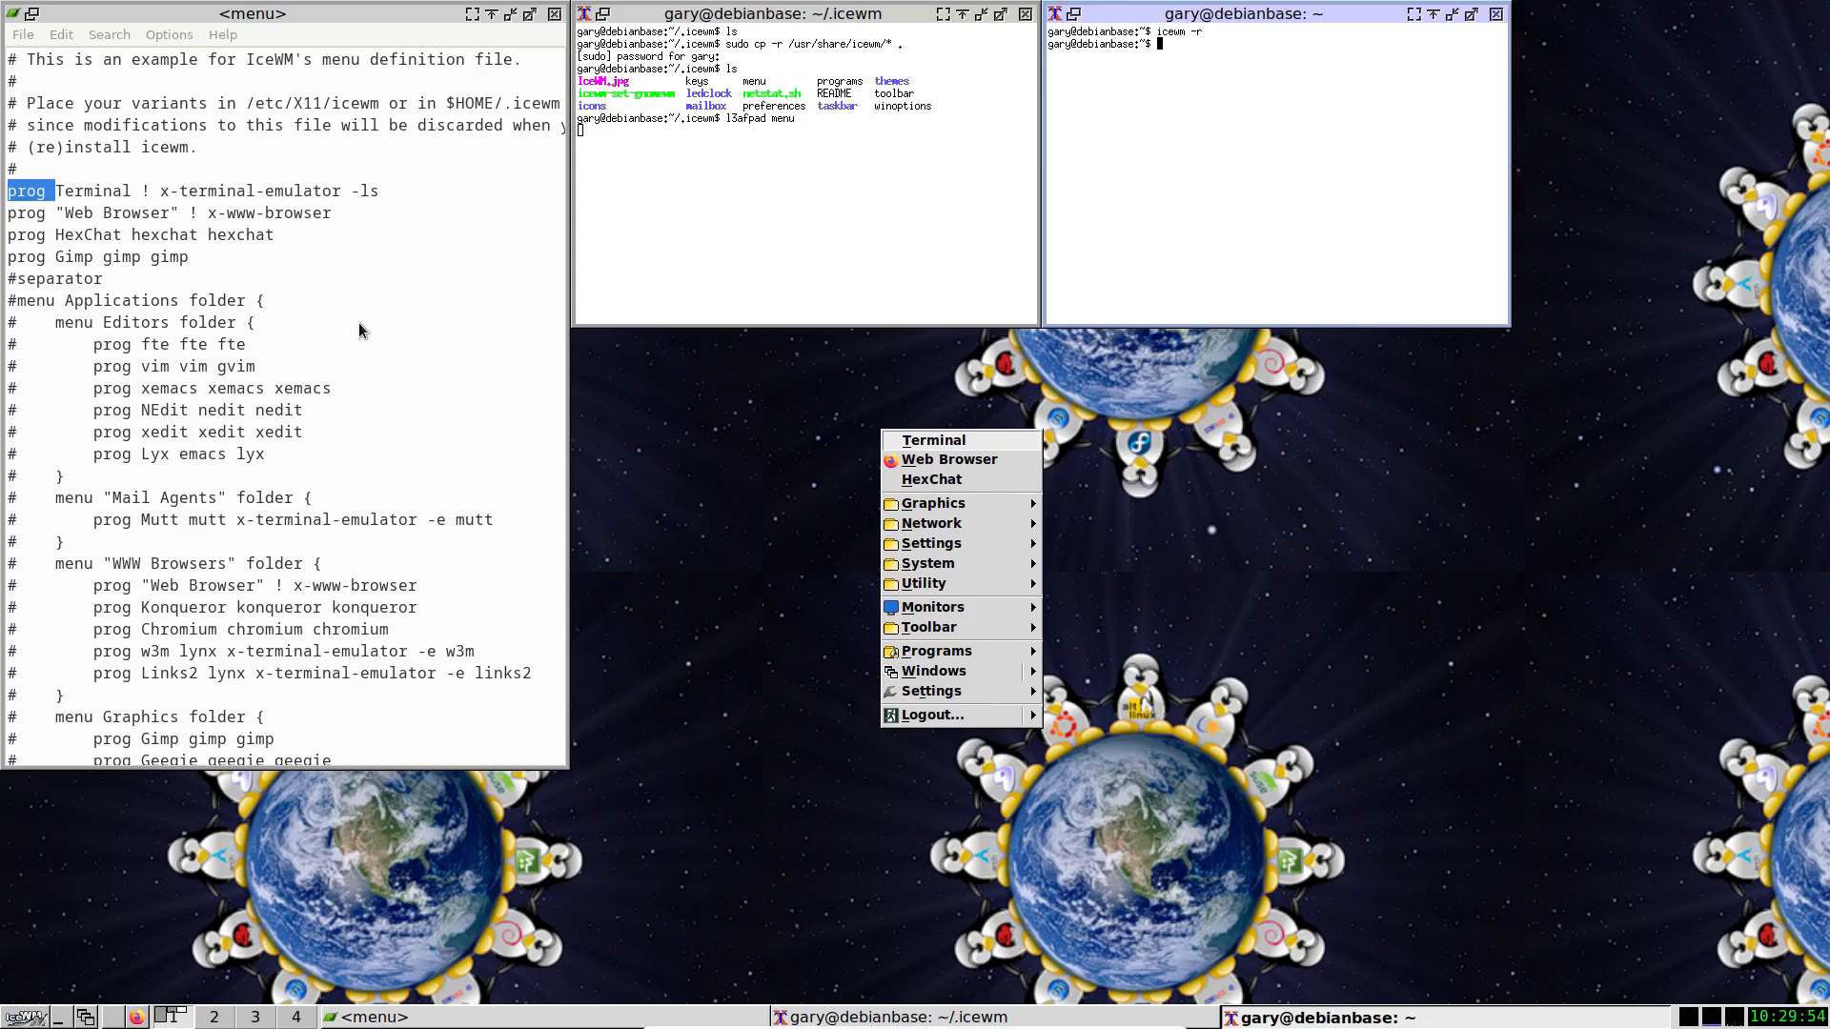
Examine the separator and includeprog icewm-menu-fdo lines of the menu file against the folder entries in the desktop menu.
click(93, 280)
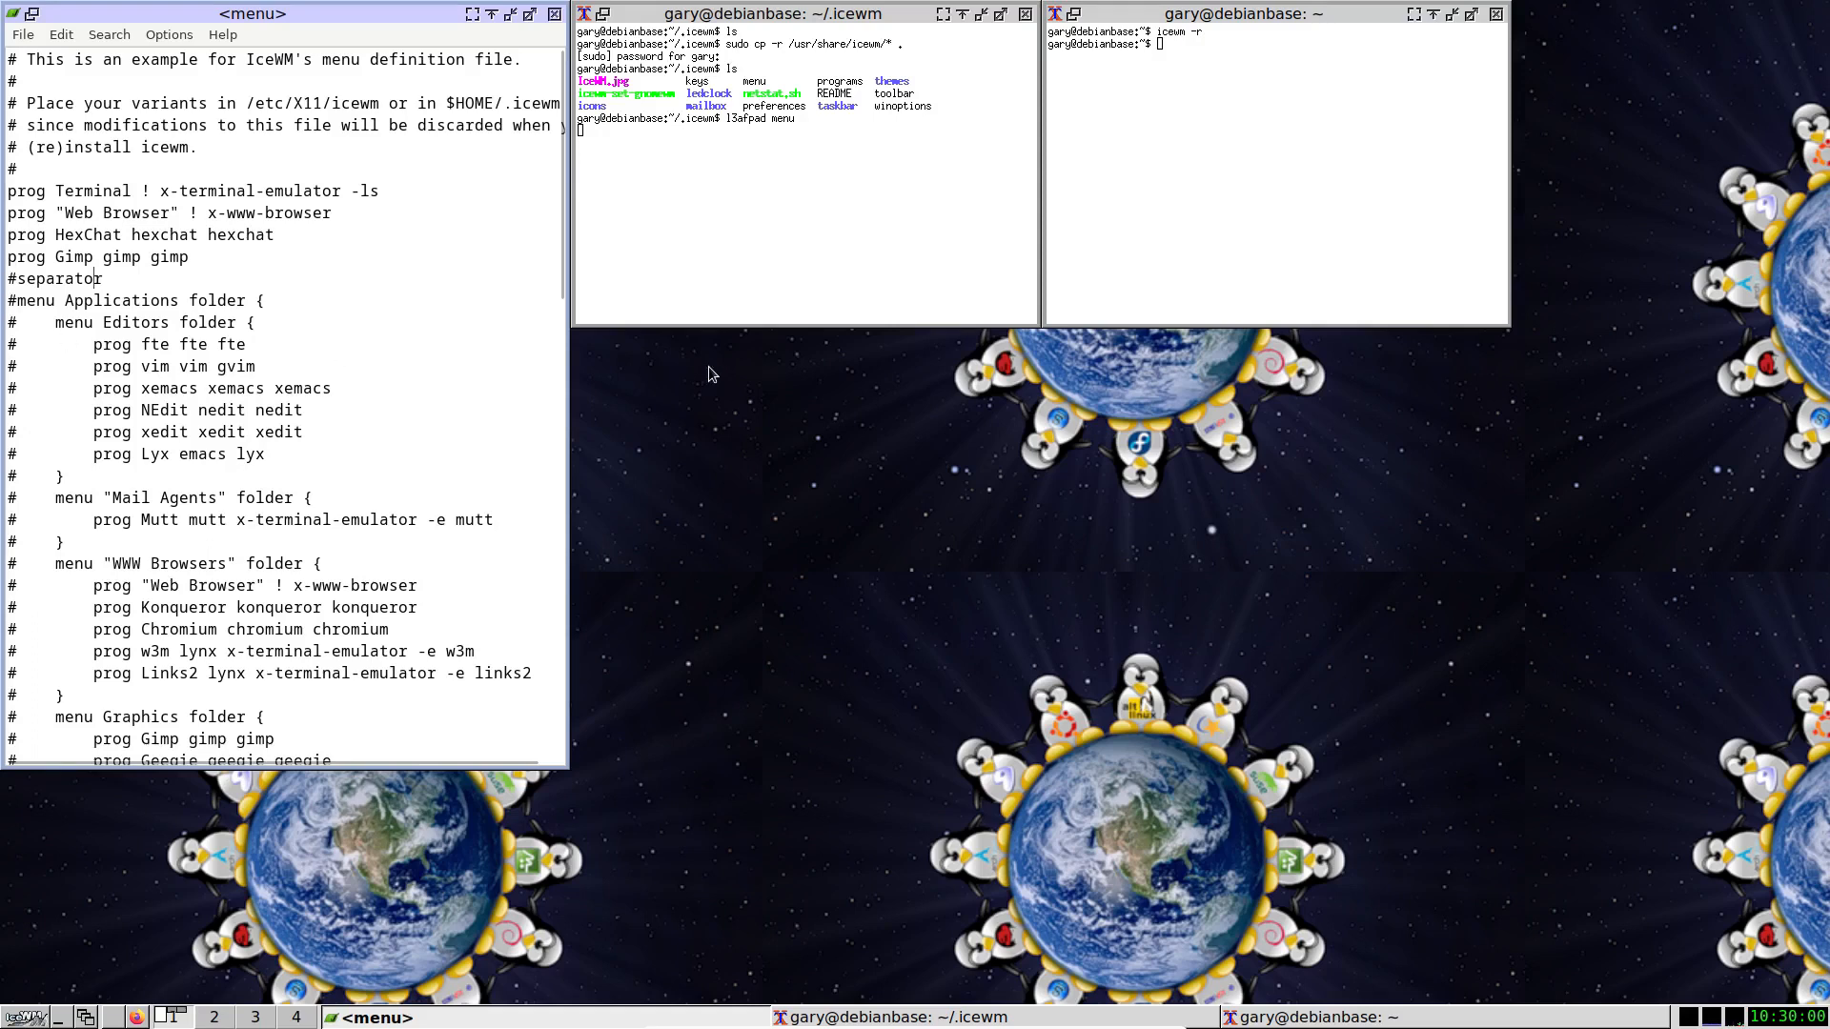
right_click(845, 425)
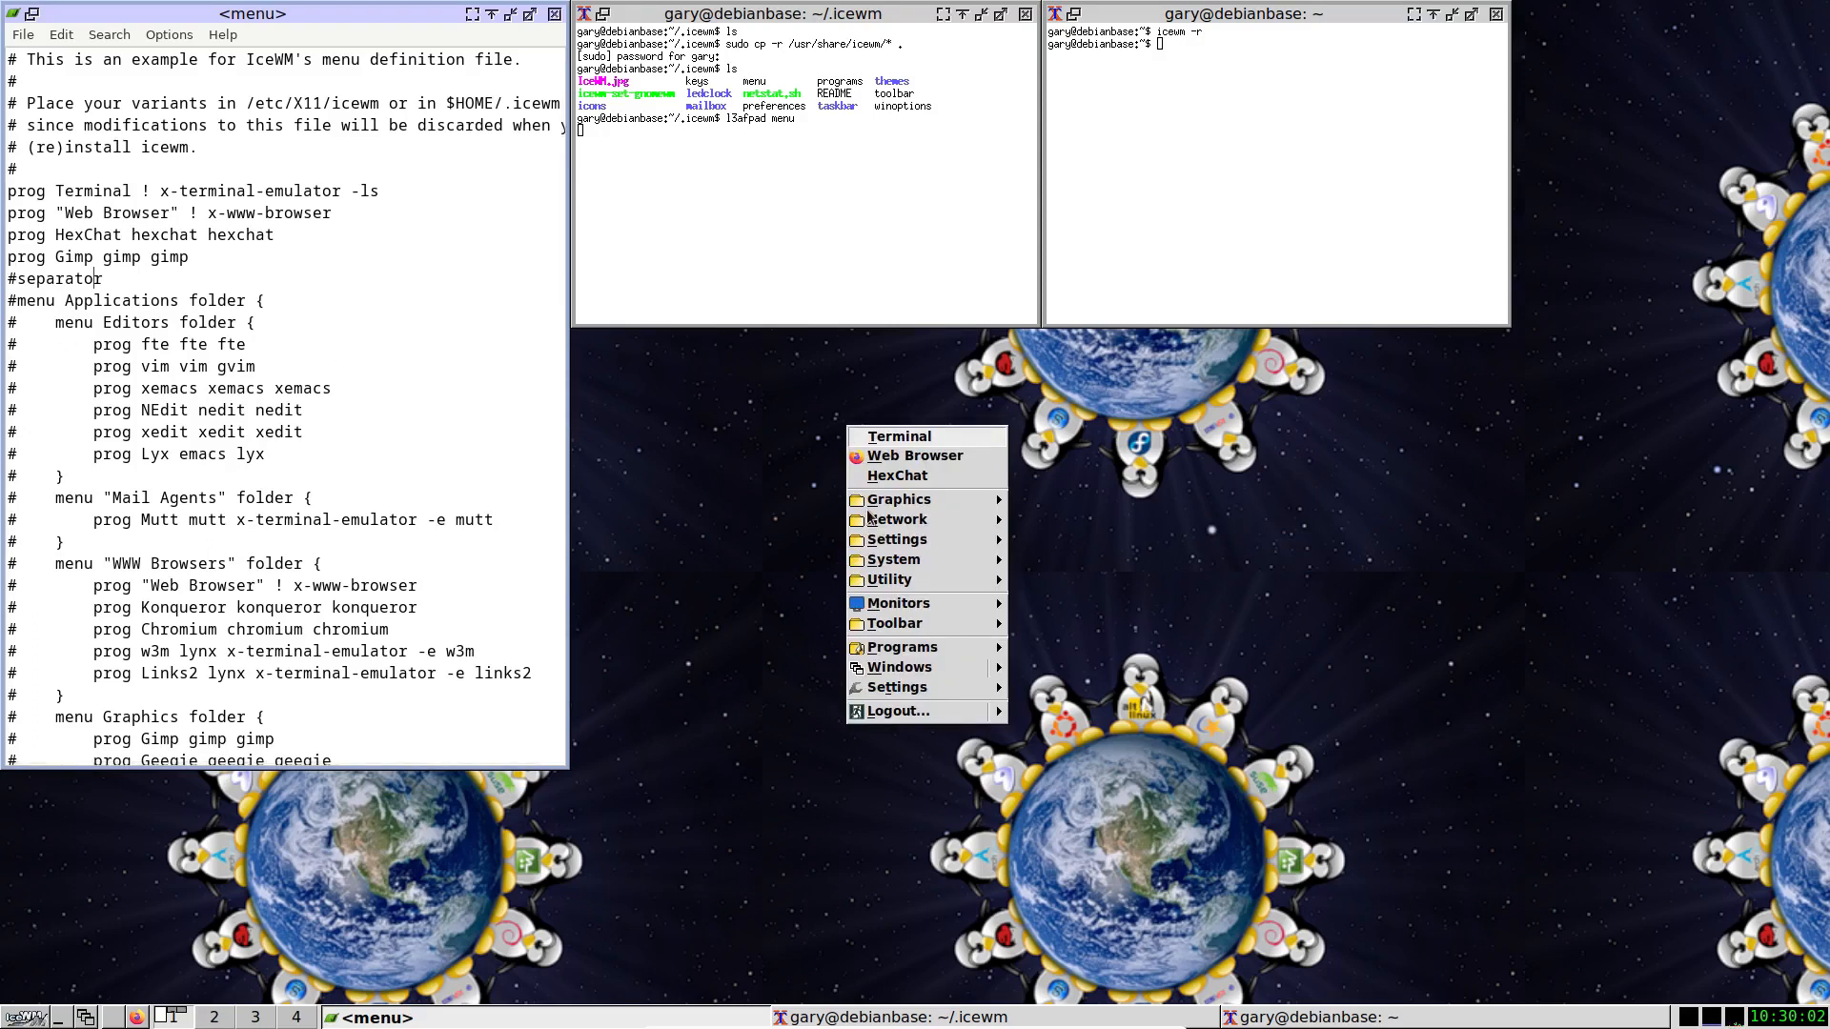
click(238, 509)
scroll(233, 501, down, 8)
scroll(230, 491, down, 11)
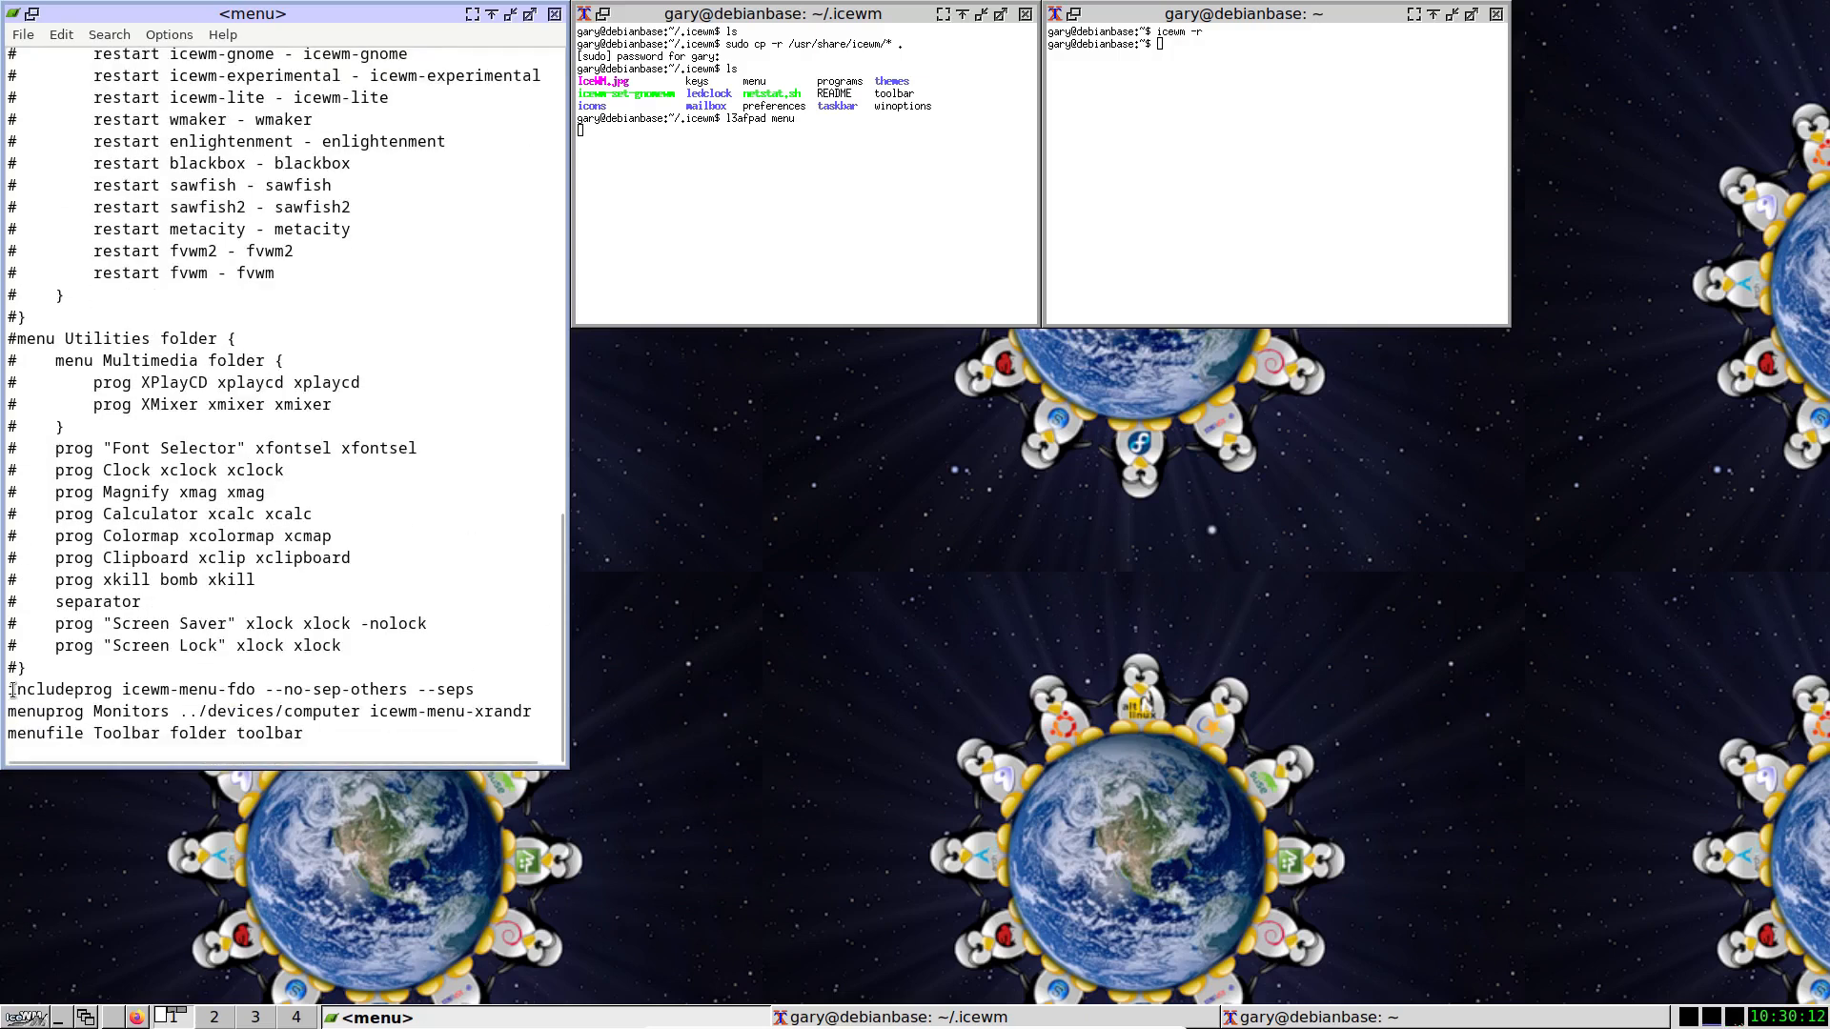
drag(14, 689, 150, 690)
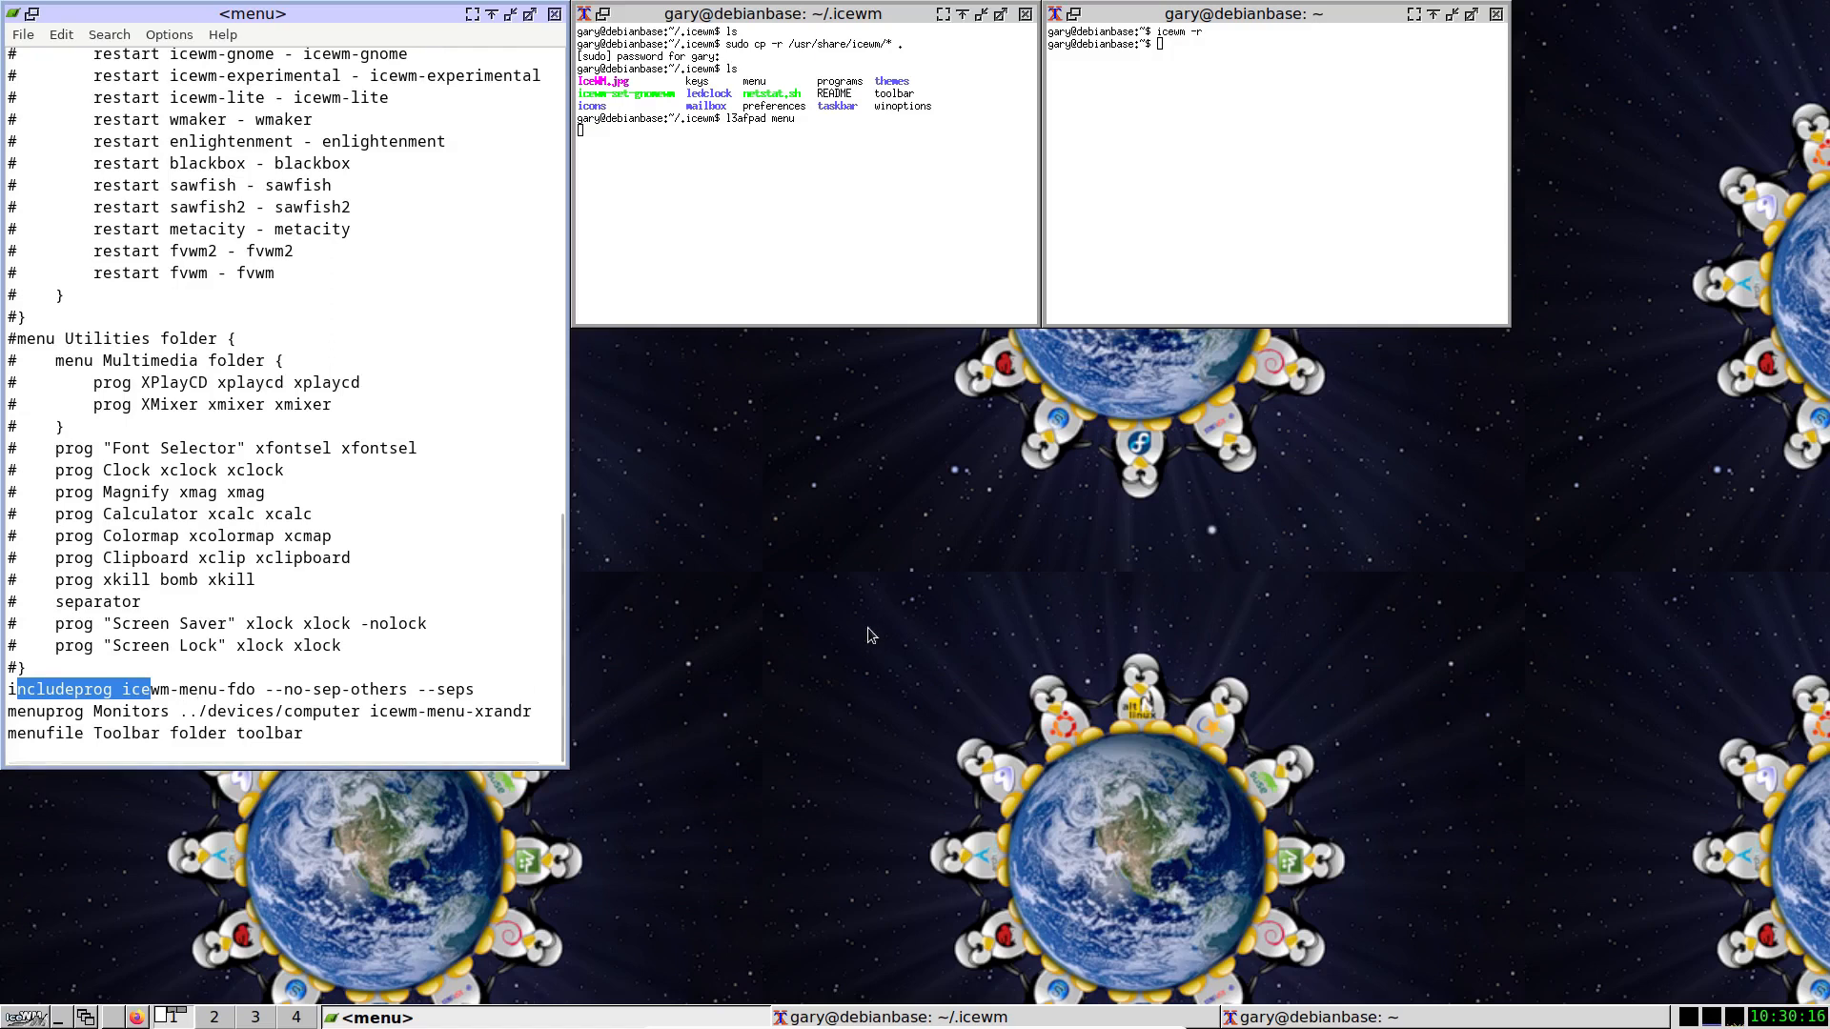
right_click(835, 441)
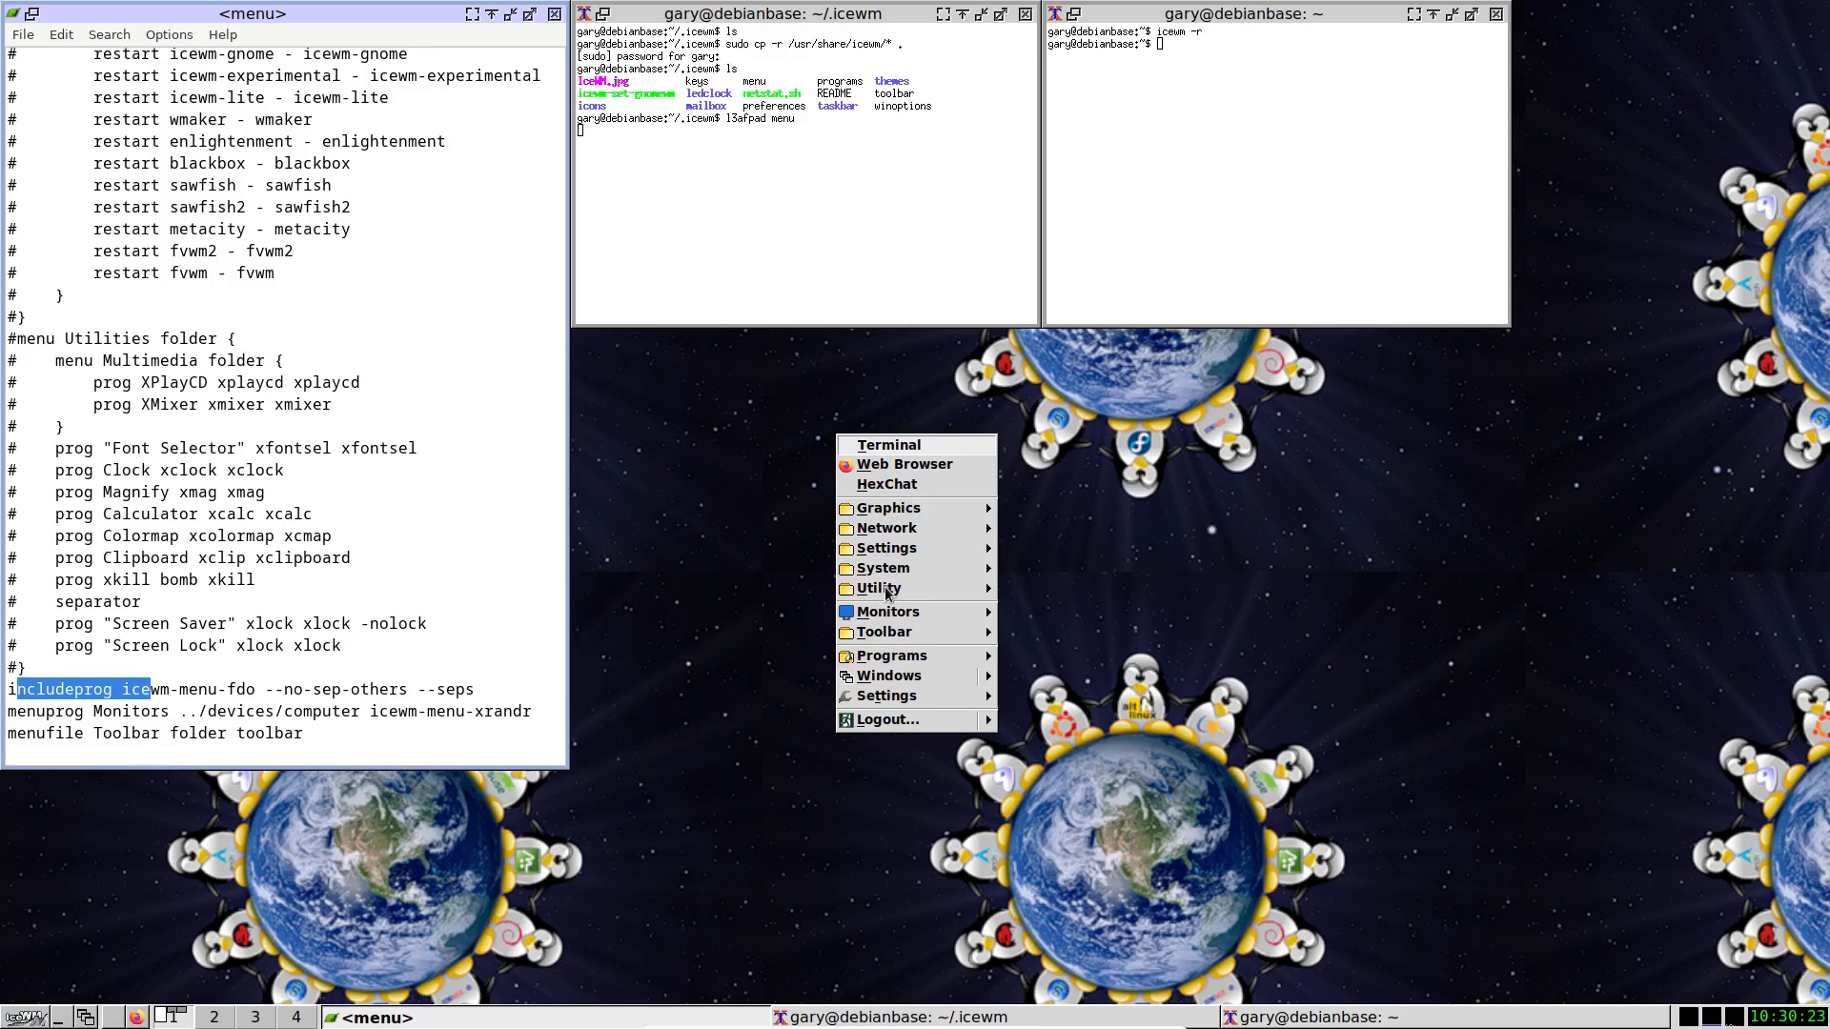
click(358, 687)
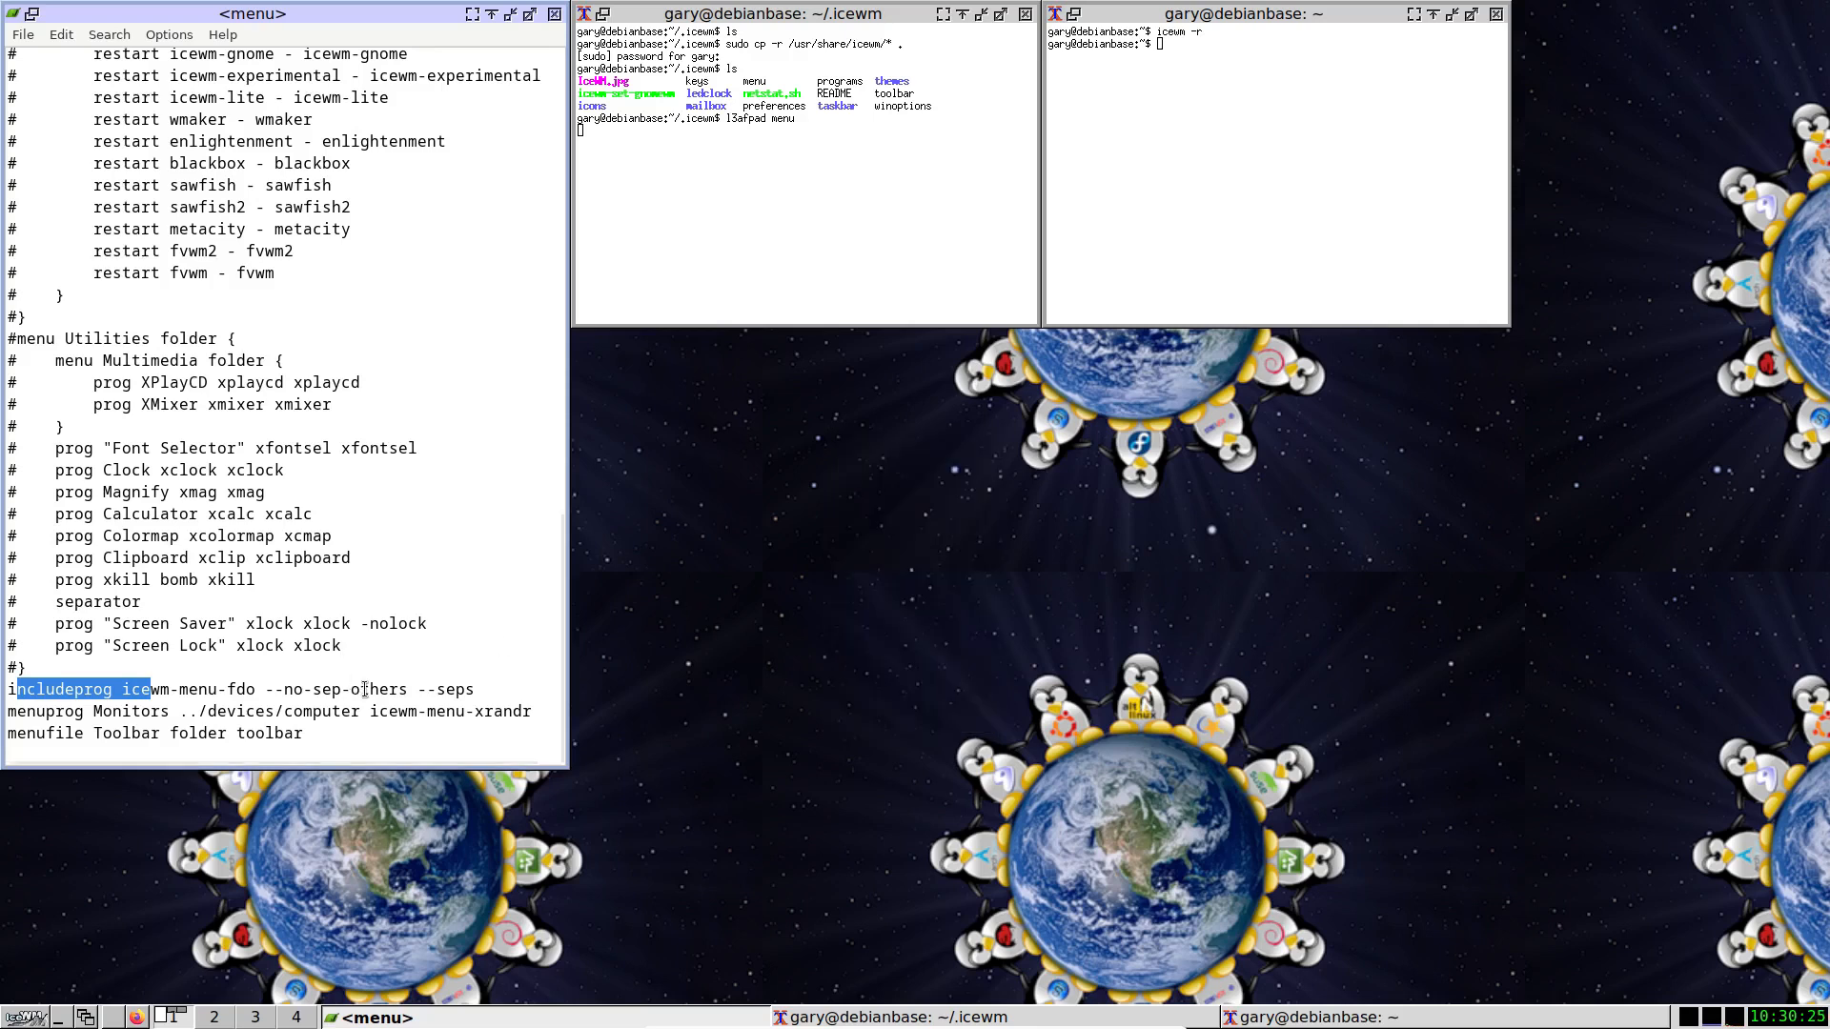
Try to comment out the includeprog icewm-menu-fdo line, save the menu file and quit the editor.
click(370, 688)
text(#)
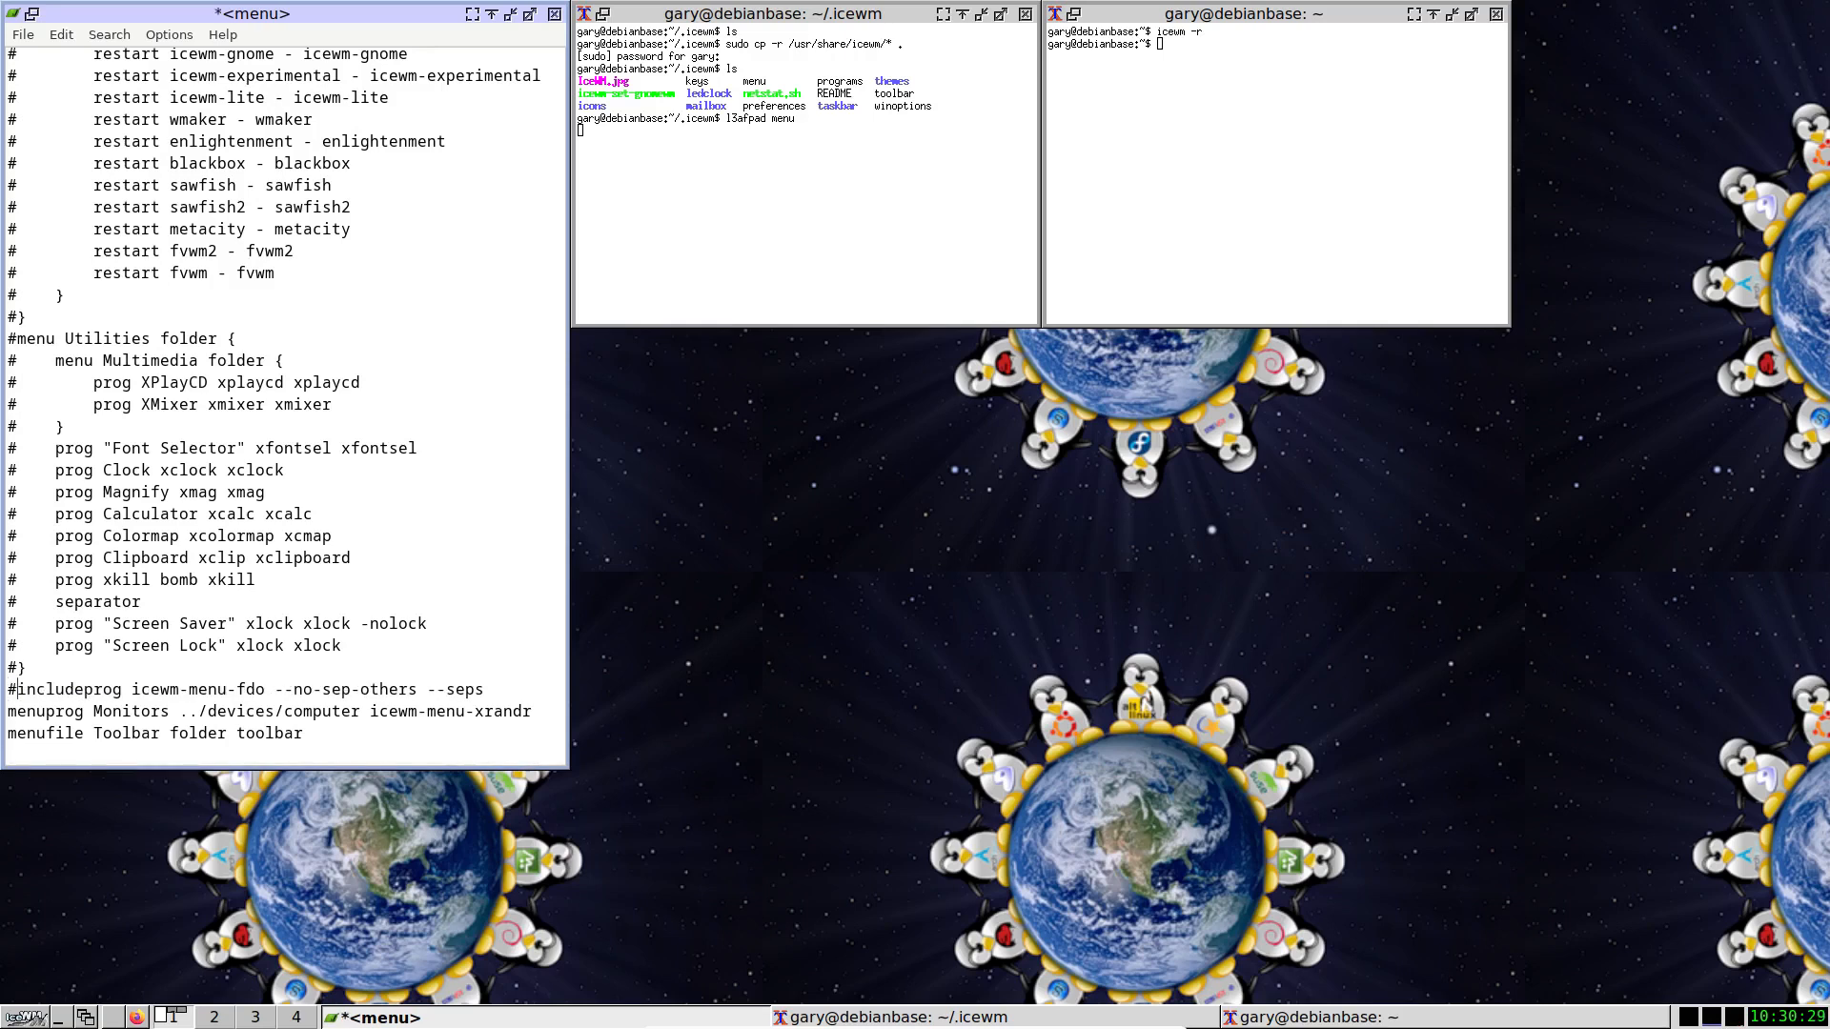
key(ctrl+s)
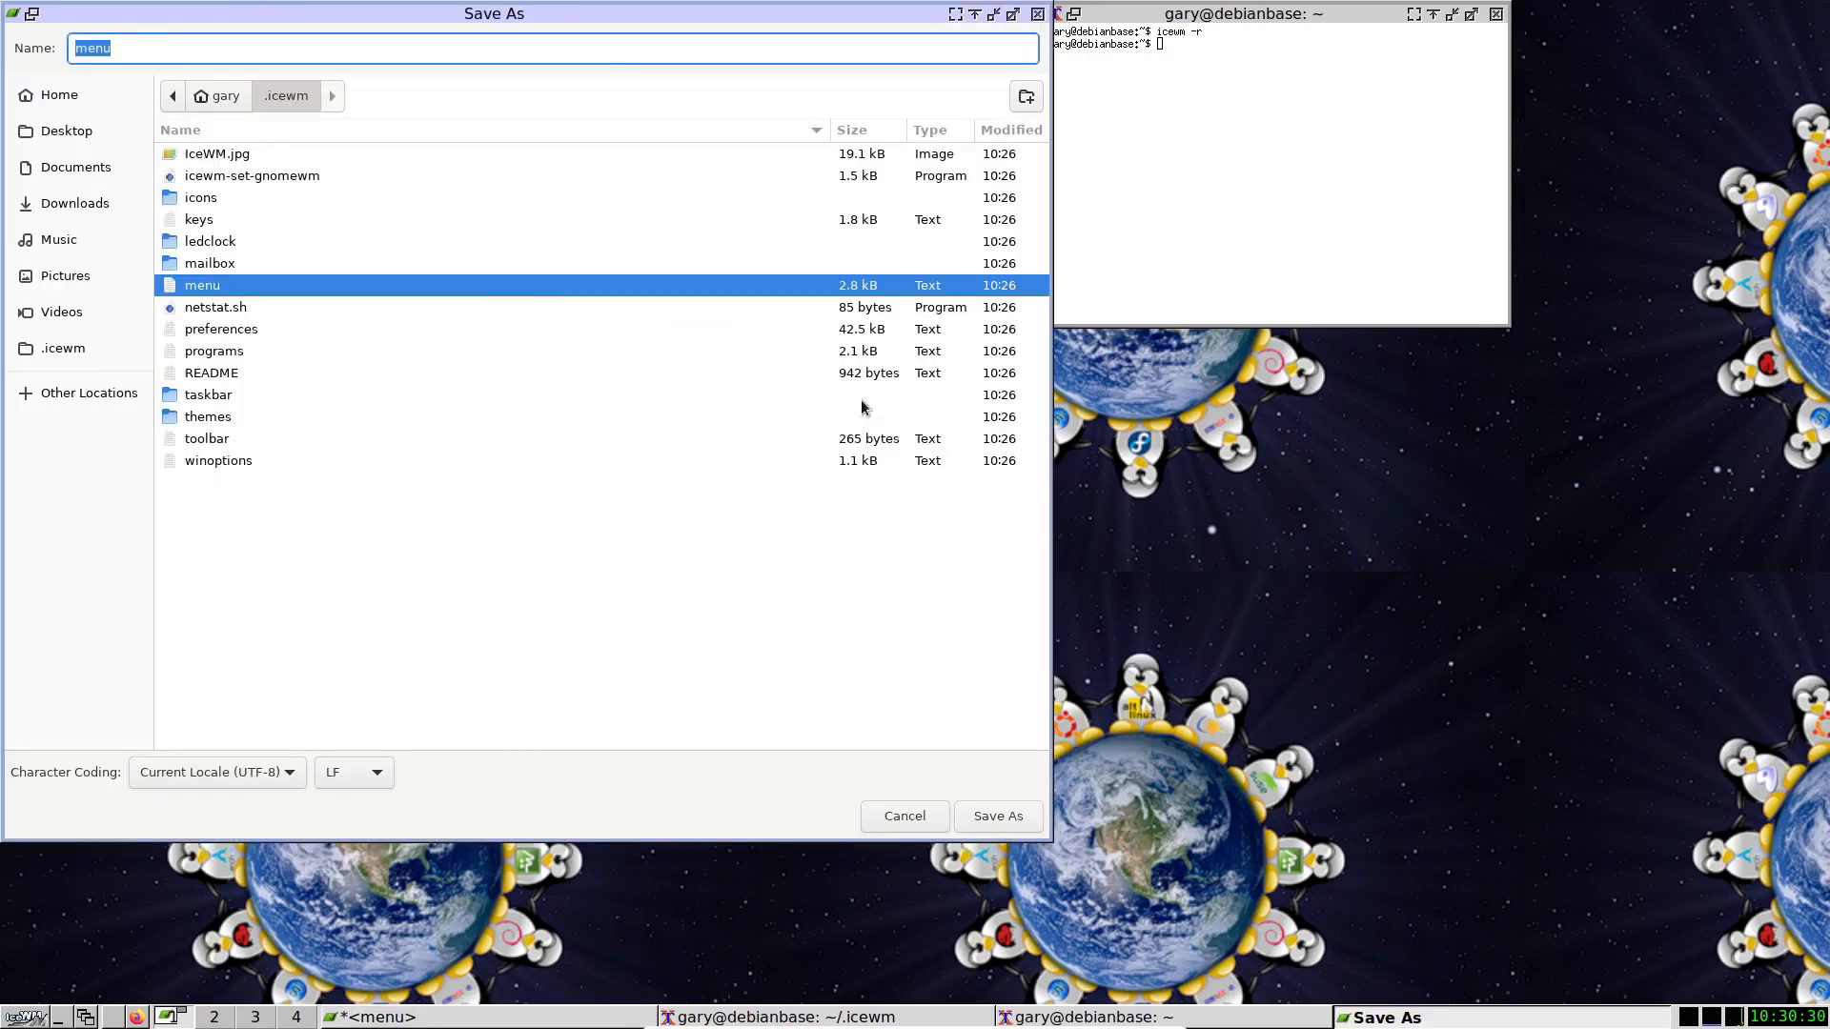
key(Escape)
click(22, 34)
click(89, 223)
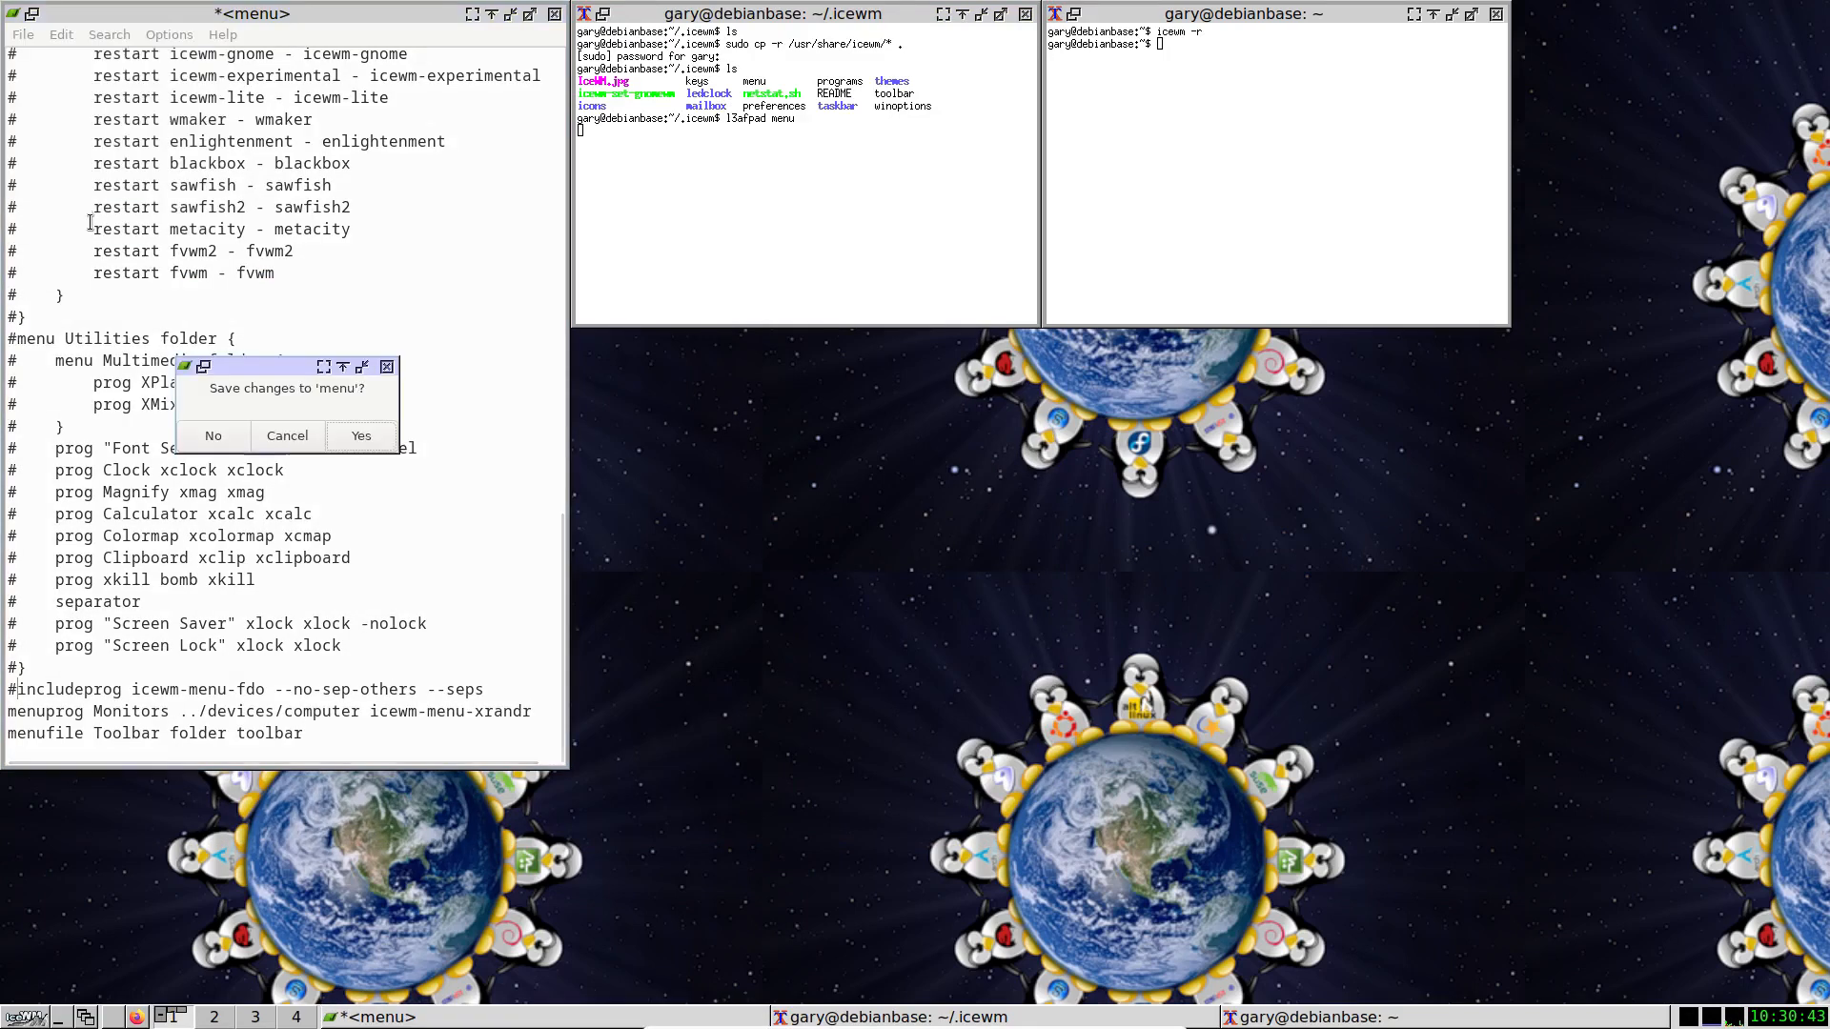
click(360, 434)
Reopen the menu file as root in the background with sudo l3afpad menu & and enlarge the editor window.
text(sudo l3afpad menu &)
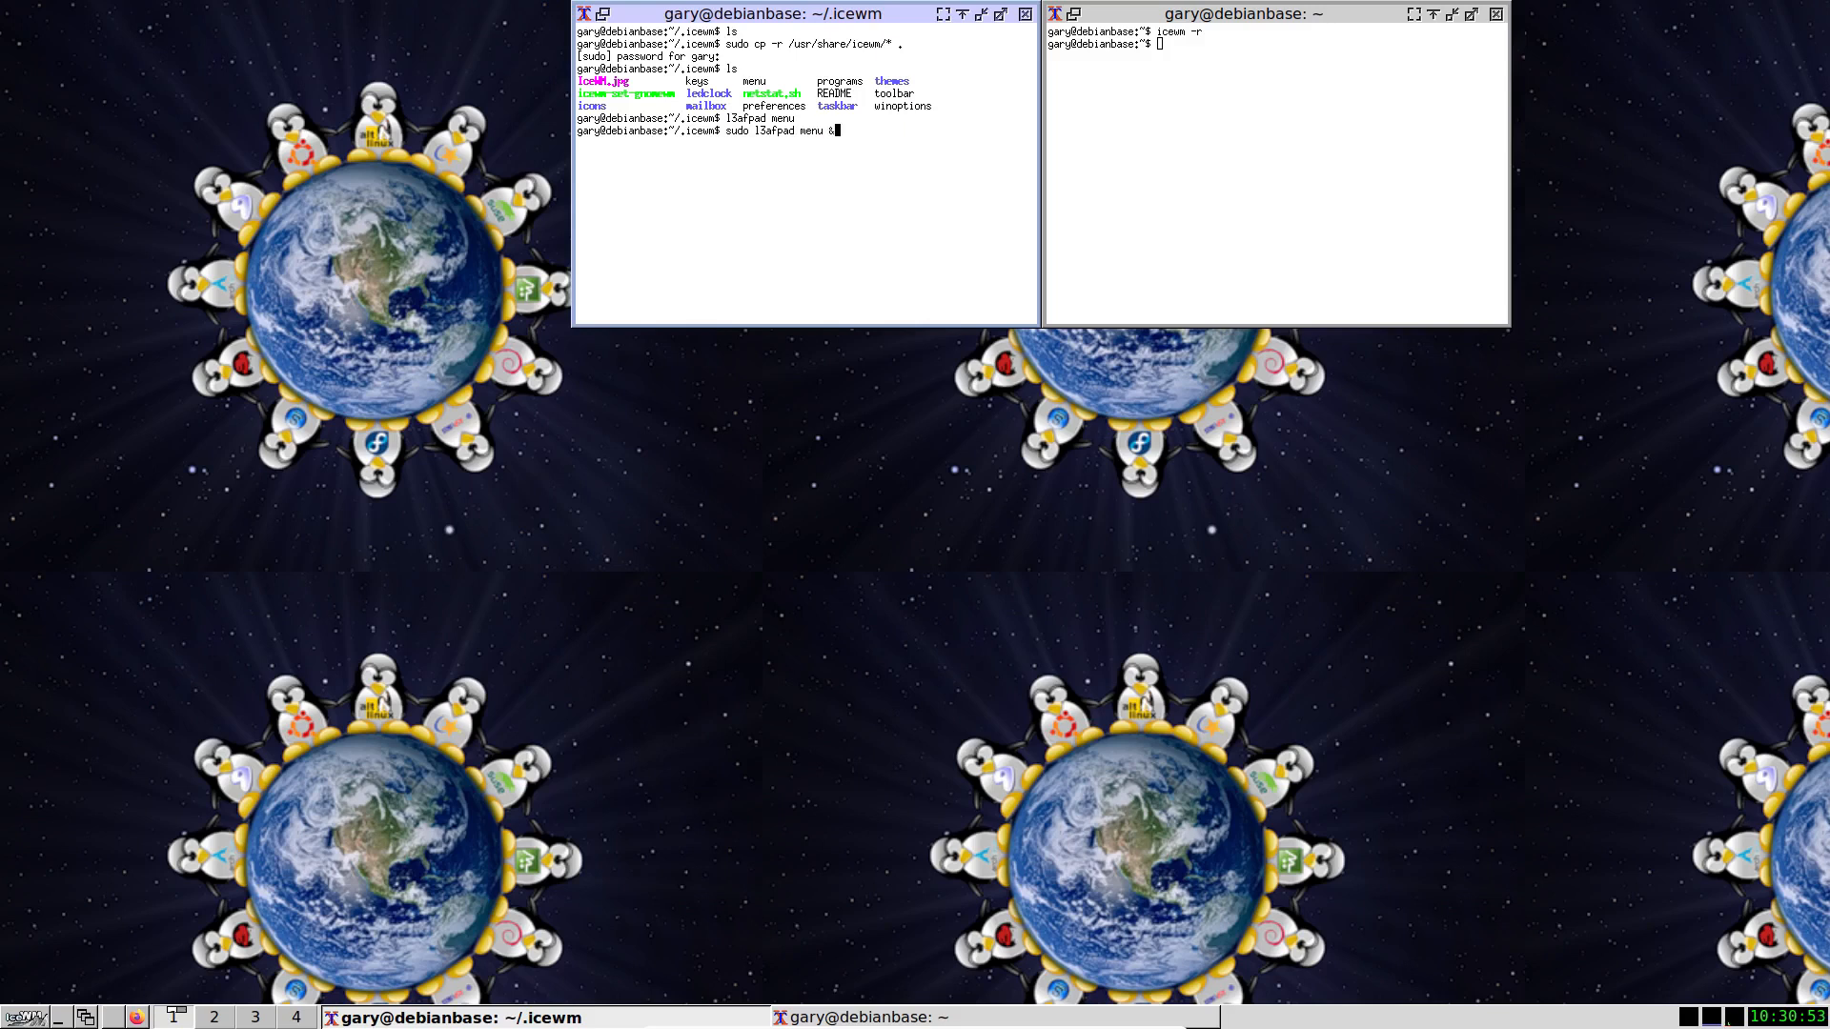
key(Return)
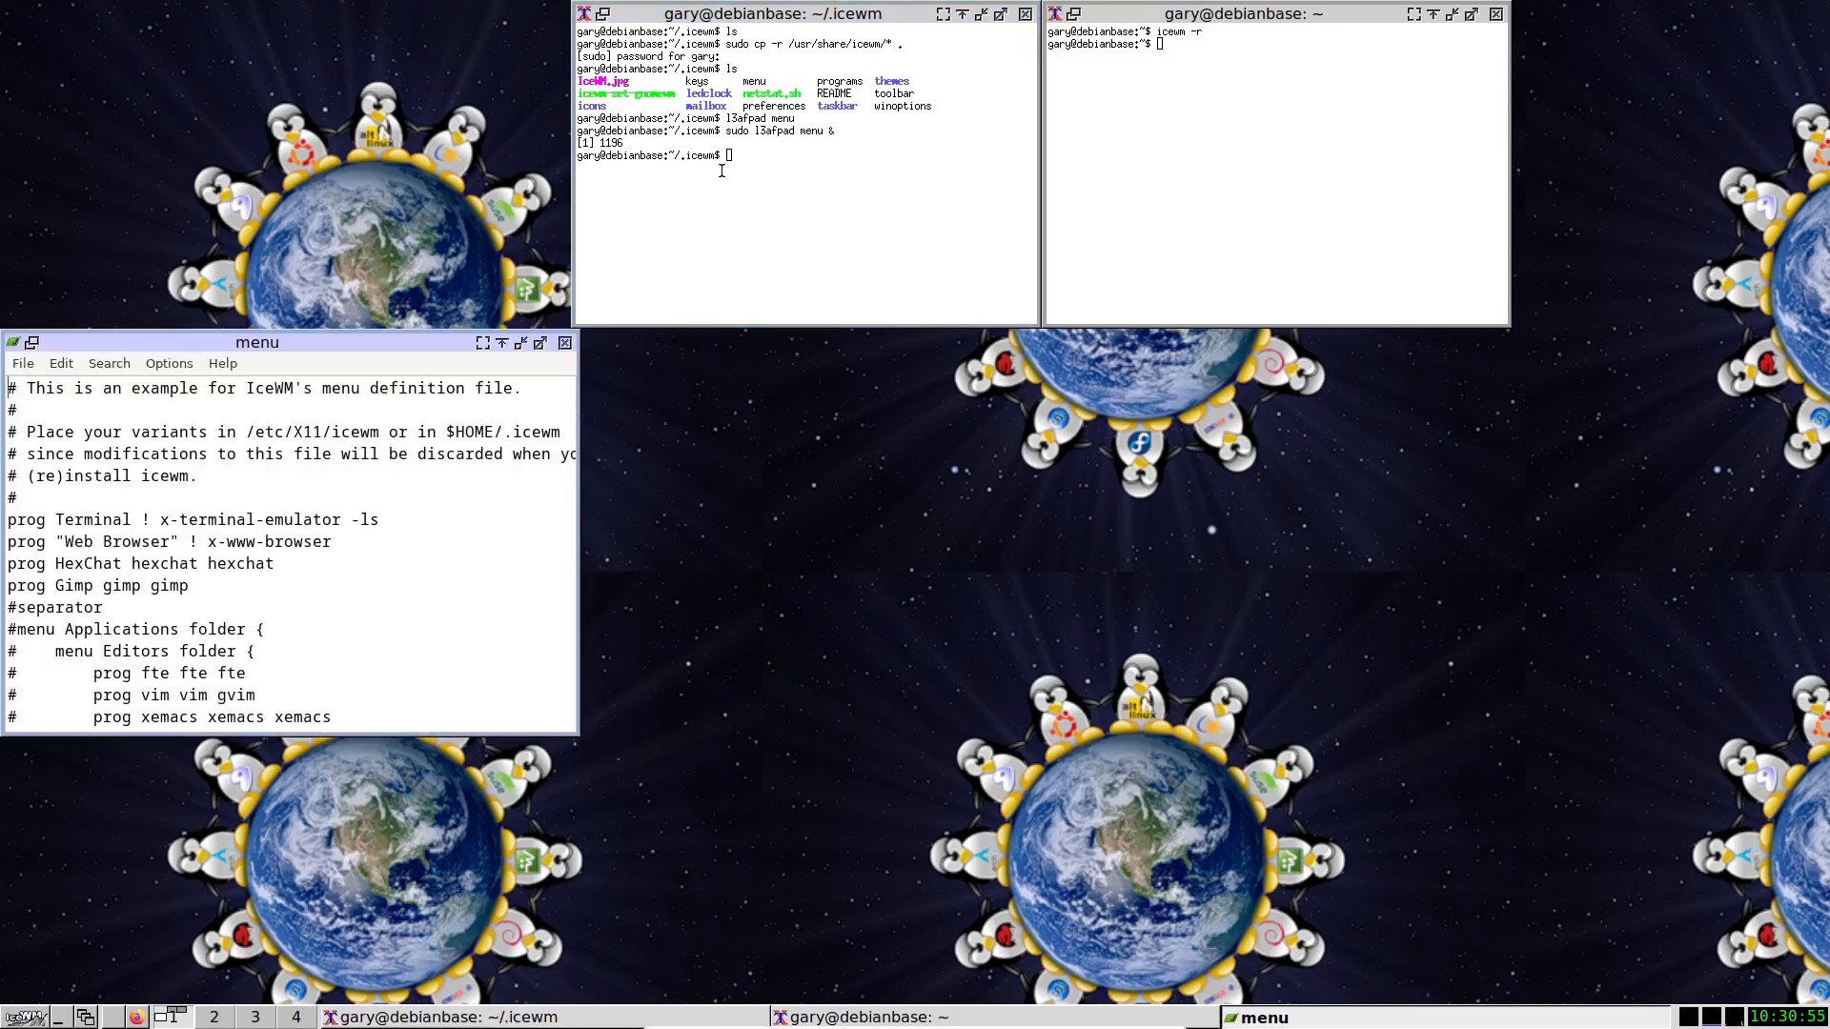
click(781, 172)
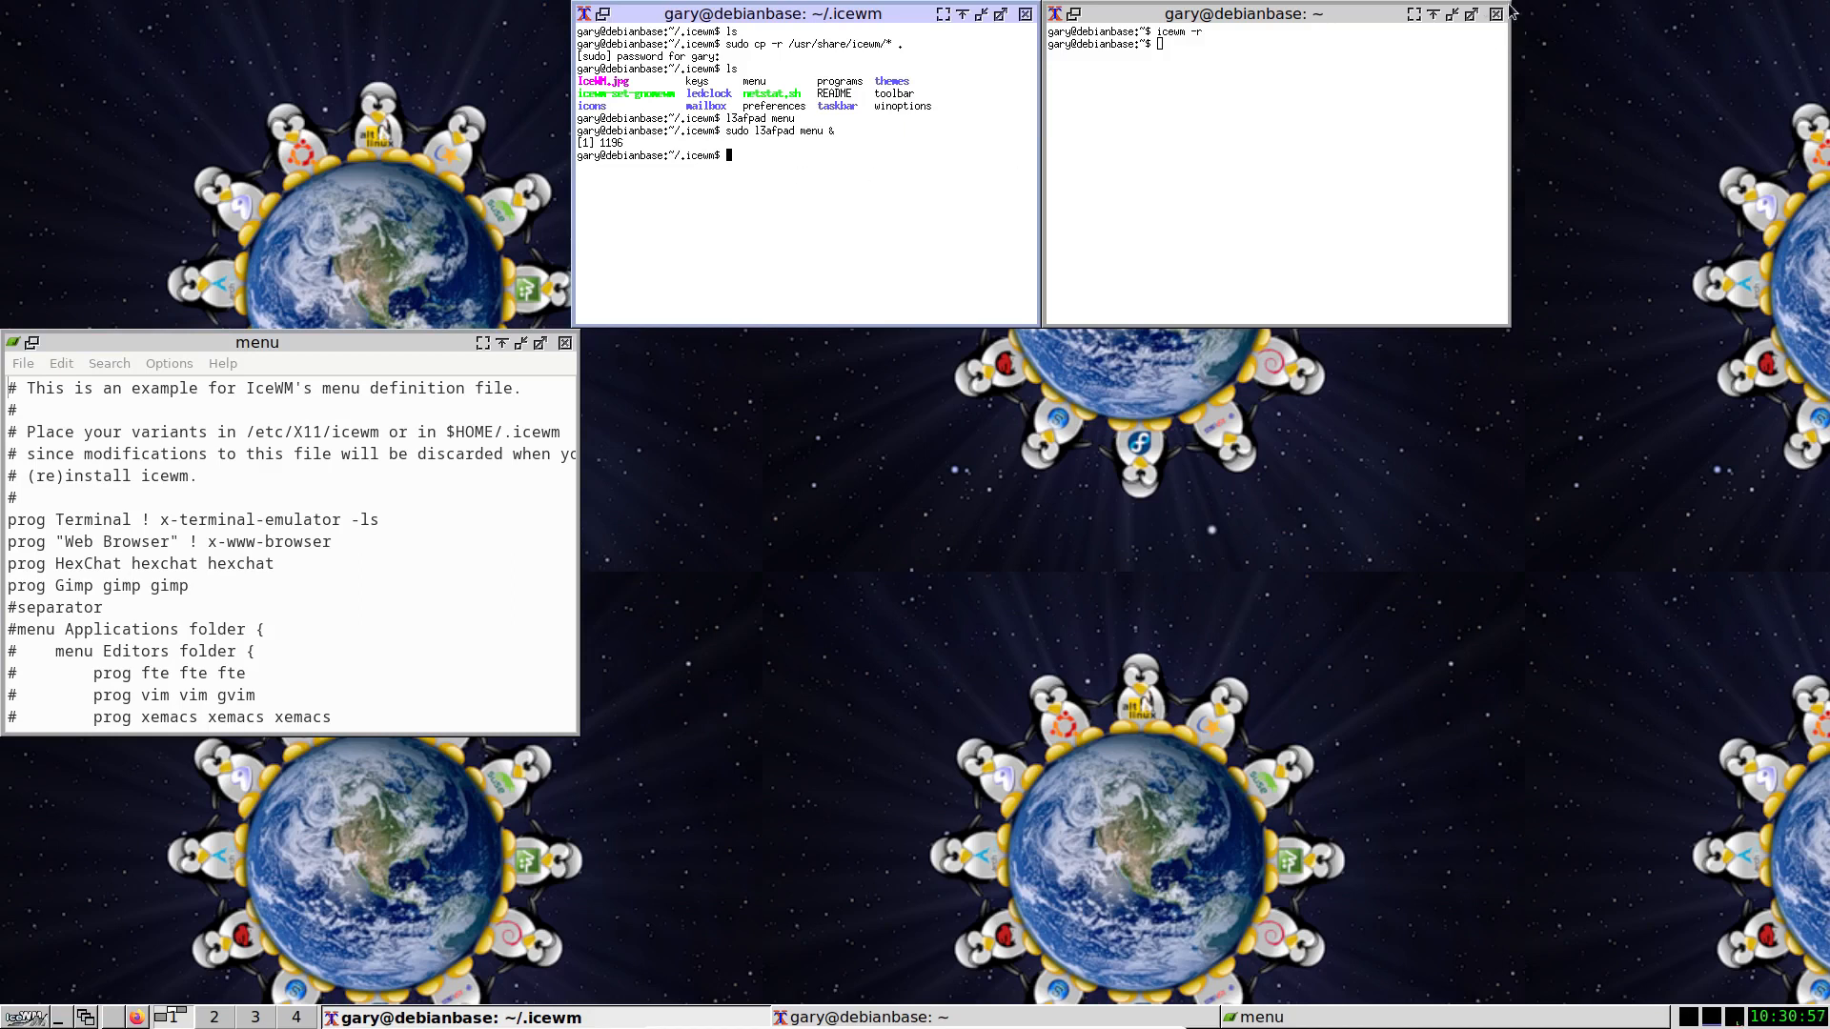
drag(332, 341, 328, 44)
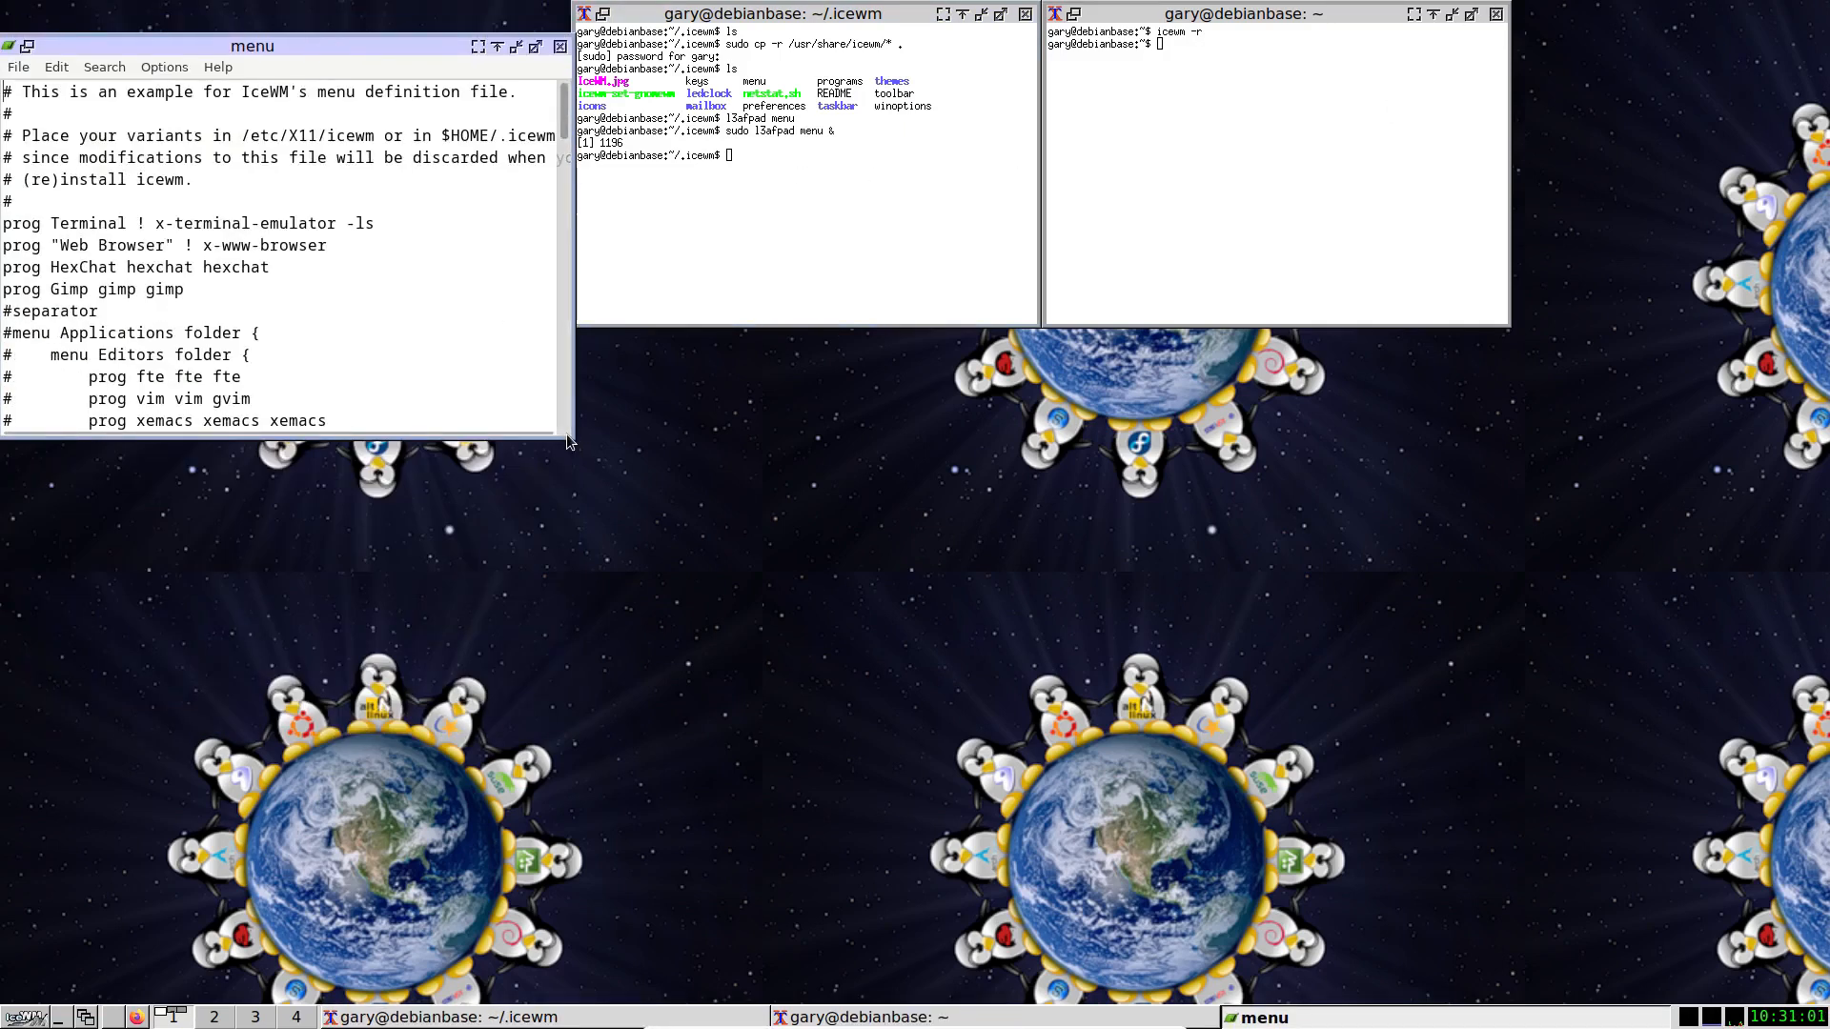
drag(566, 435, 570, 802)
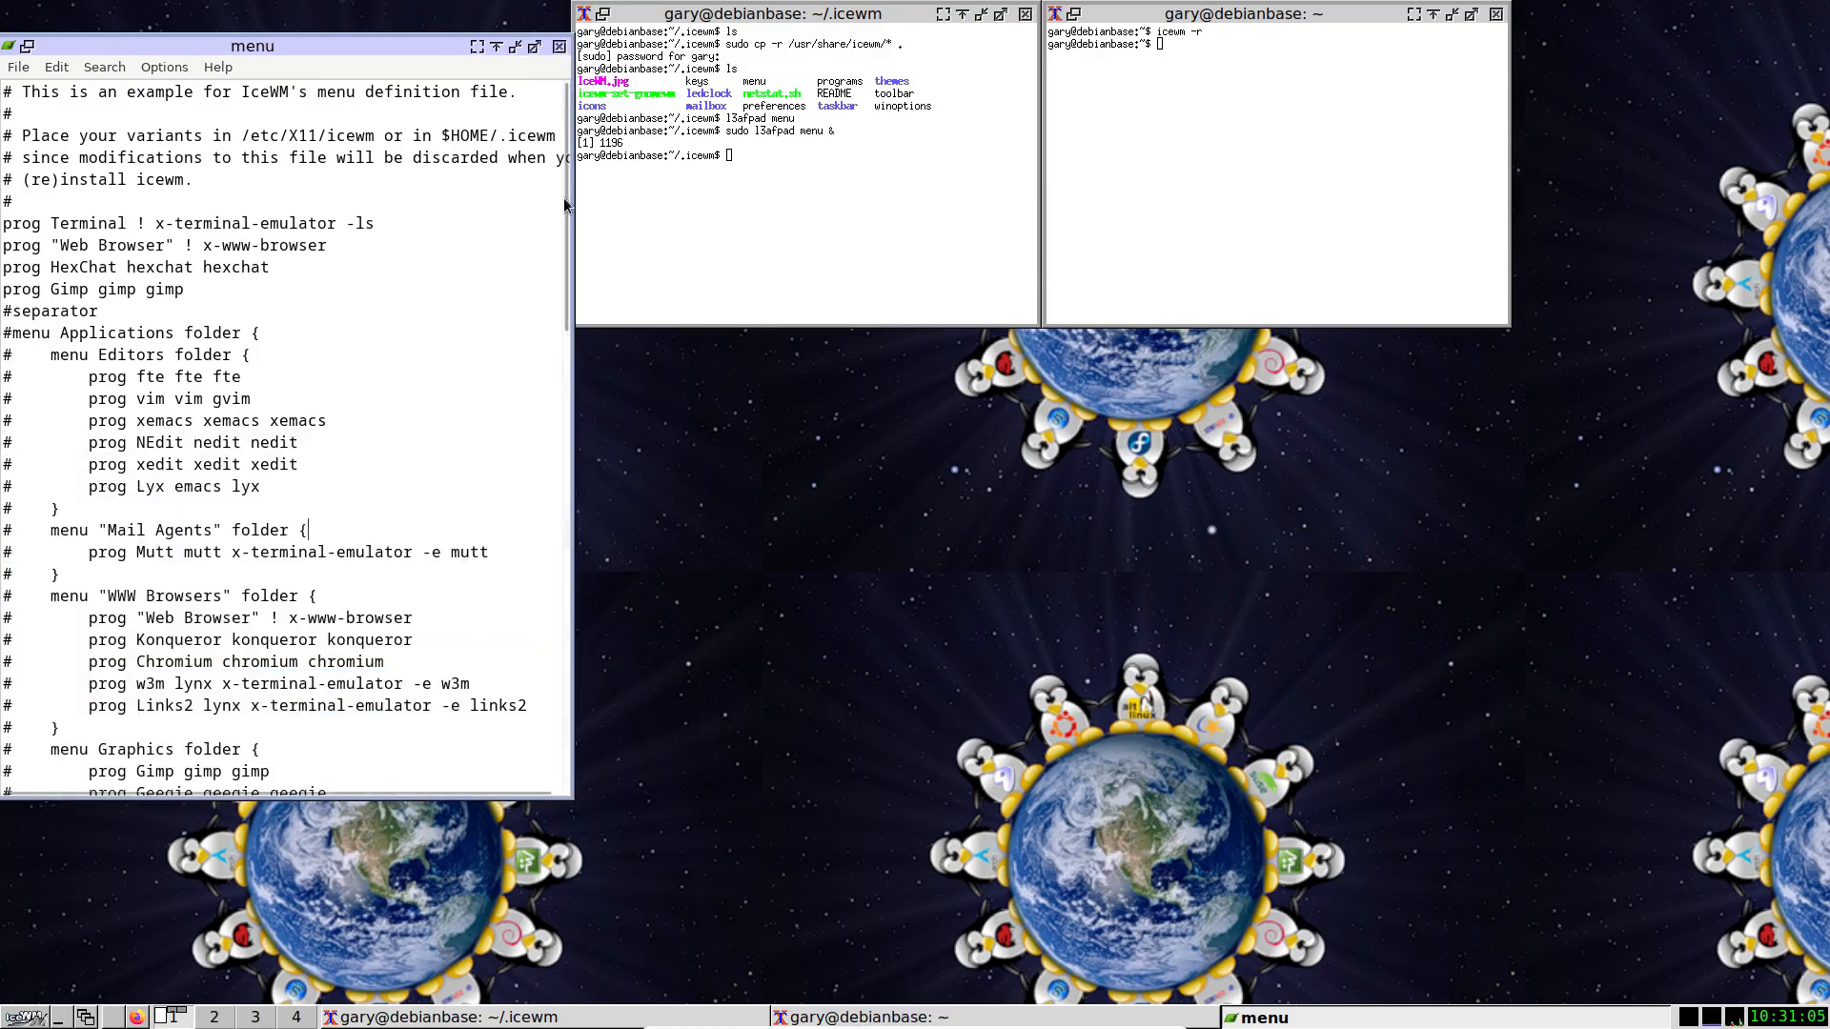
Comment out the includeprog icewm-menu-fdo line with # and save the menu file.
drag(563, 200, 564, 667)
click(89, 720)
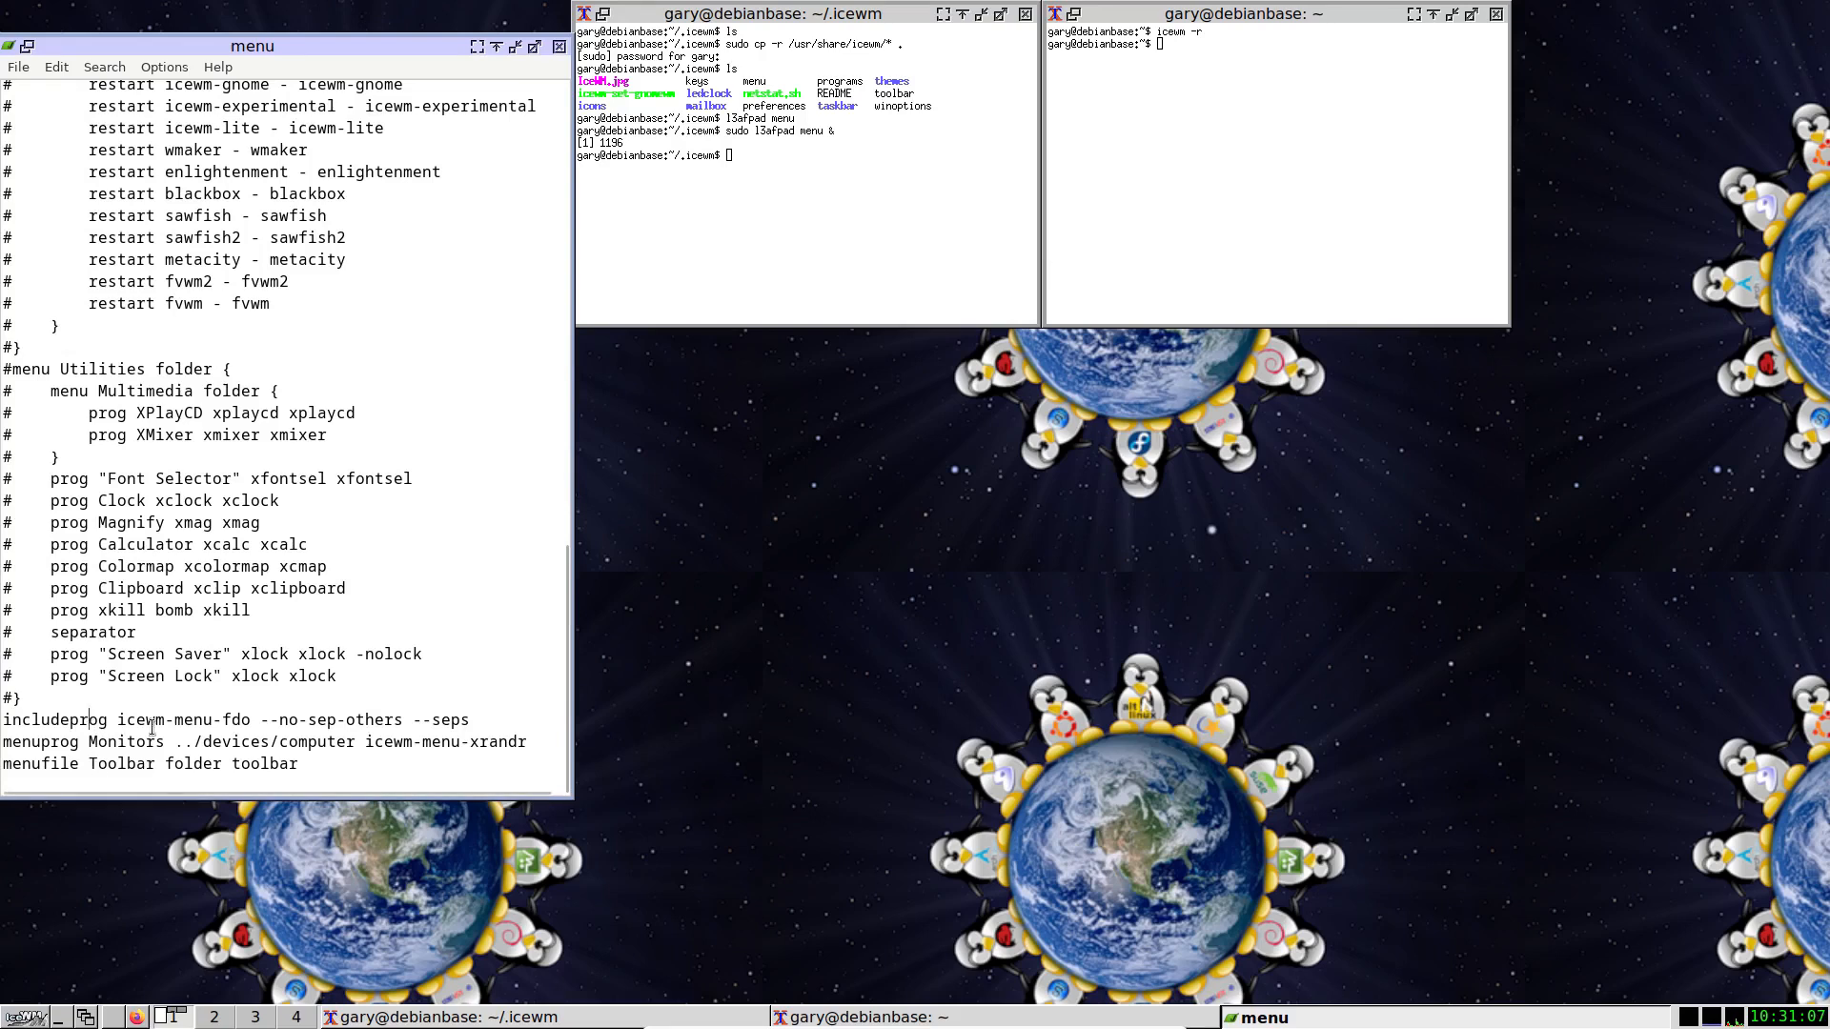
key(Home)
text(#)
key(ctrl+s)
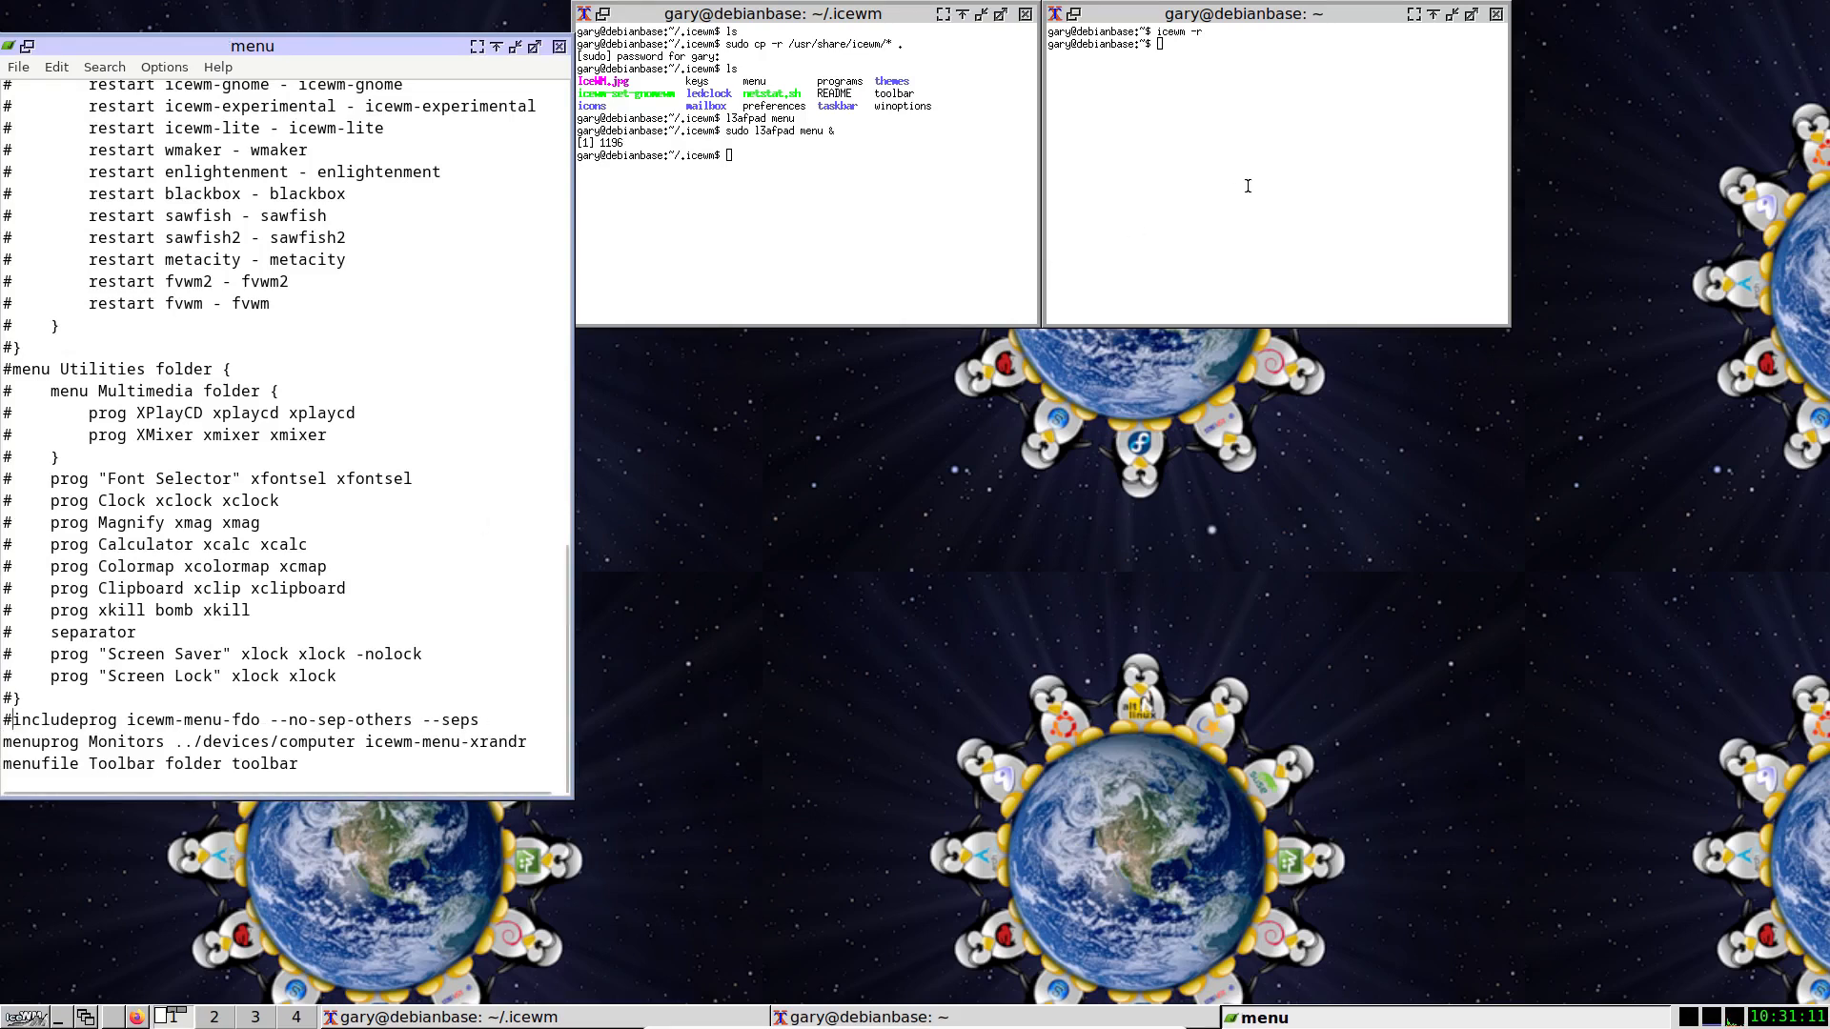
Restart IceWM again with icewm -r and open the desktop menu to check the edited entries.
click(1246, 184)
key(Up)
key(Return)
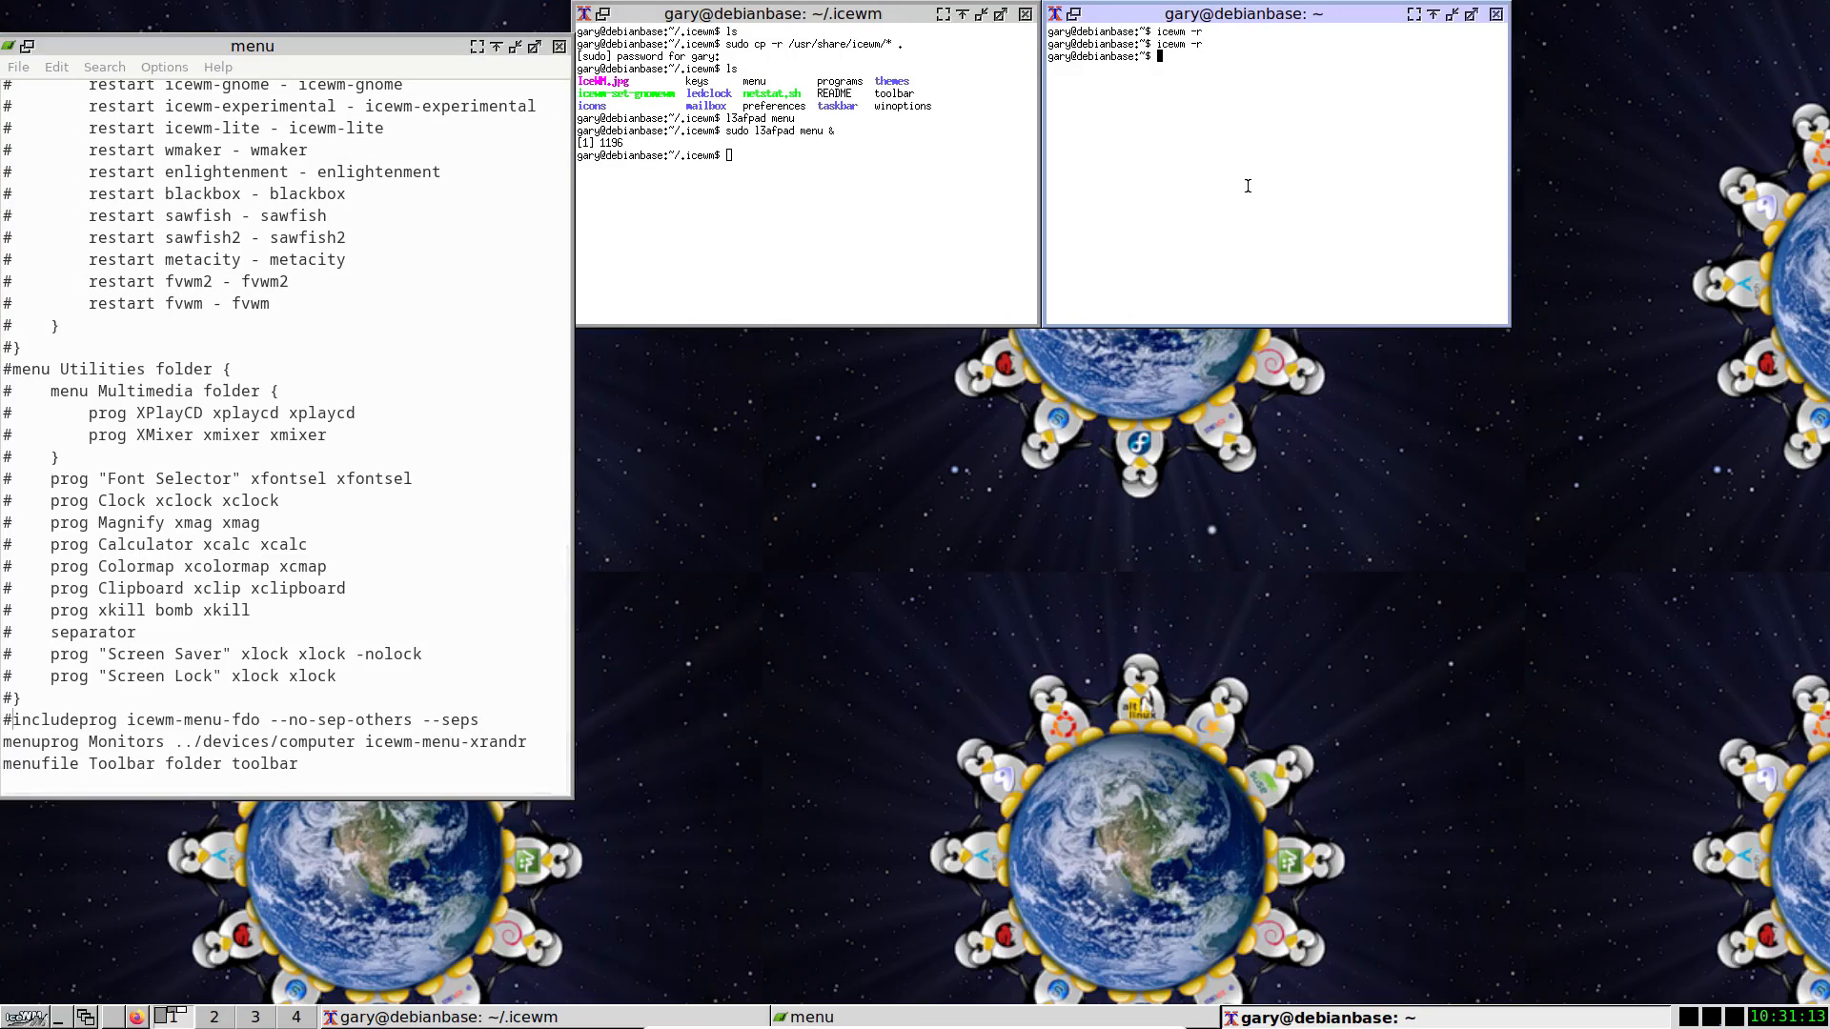
right_click(985, 448)
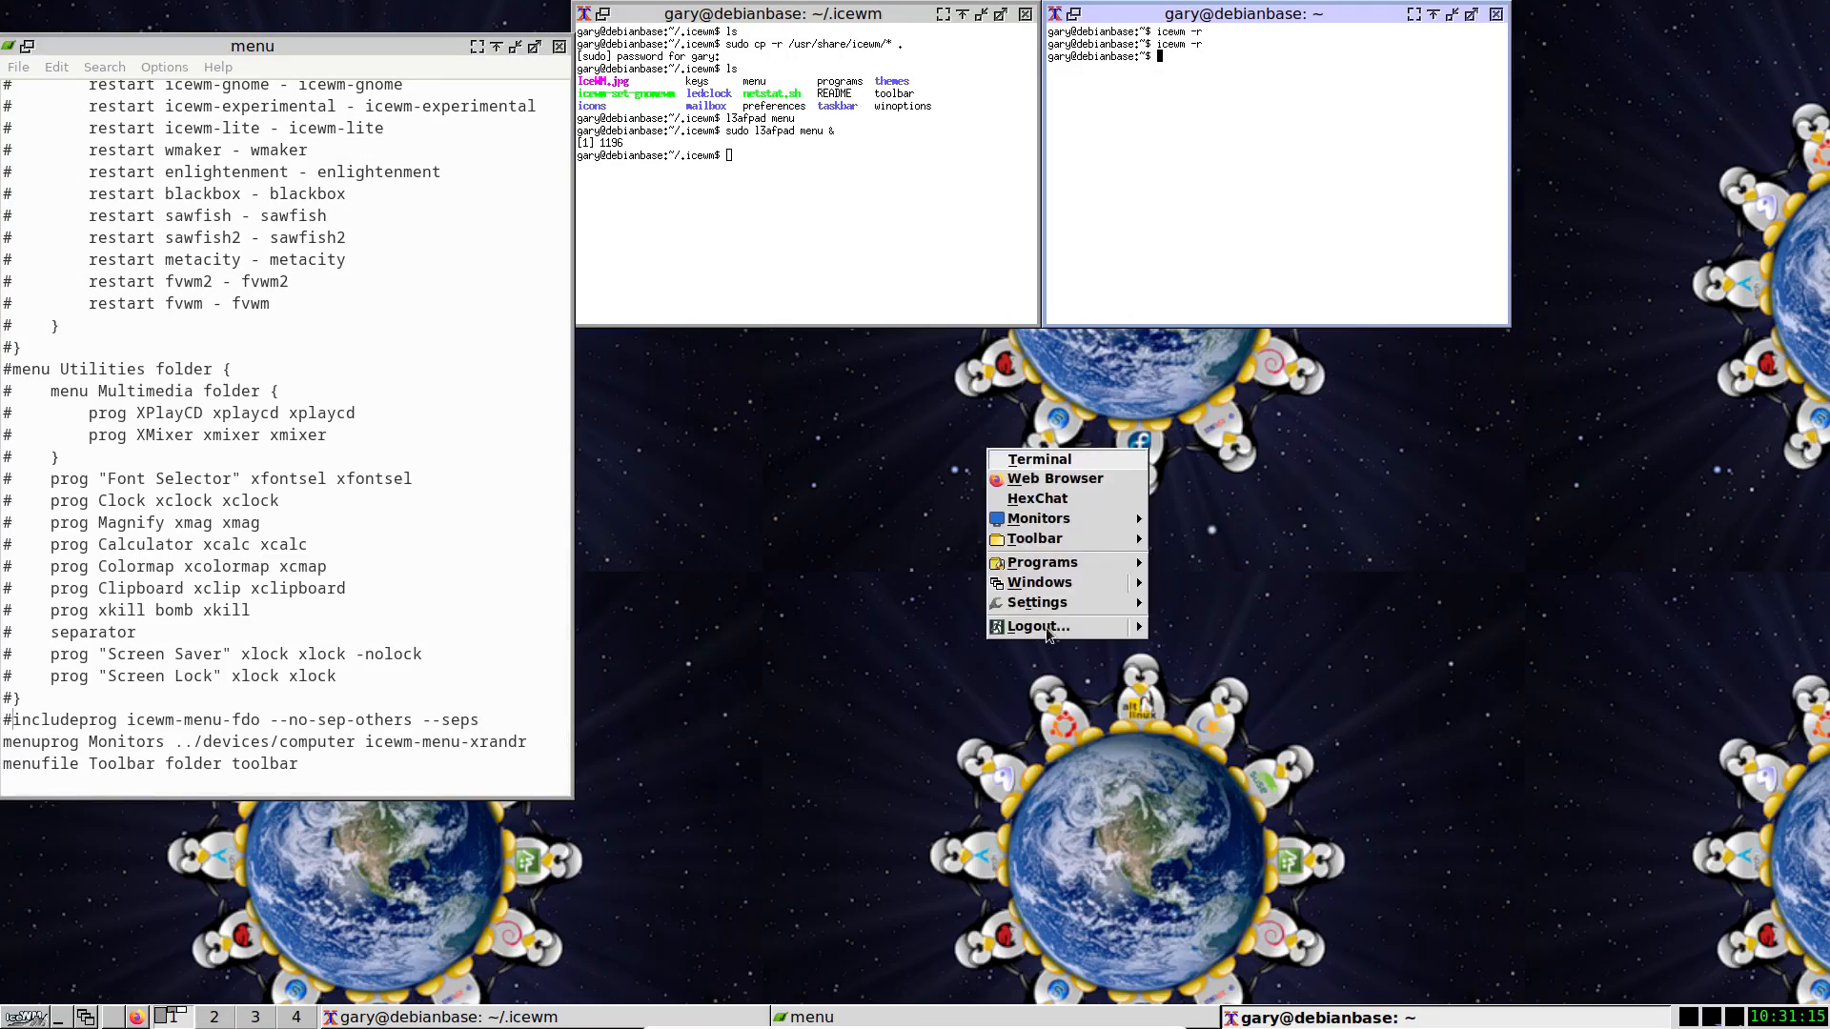
Uncomment the includeprog icewm-menu-fdo line near the end of the menu file and save it.
click(1055, 569)
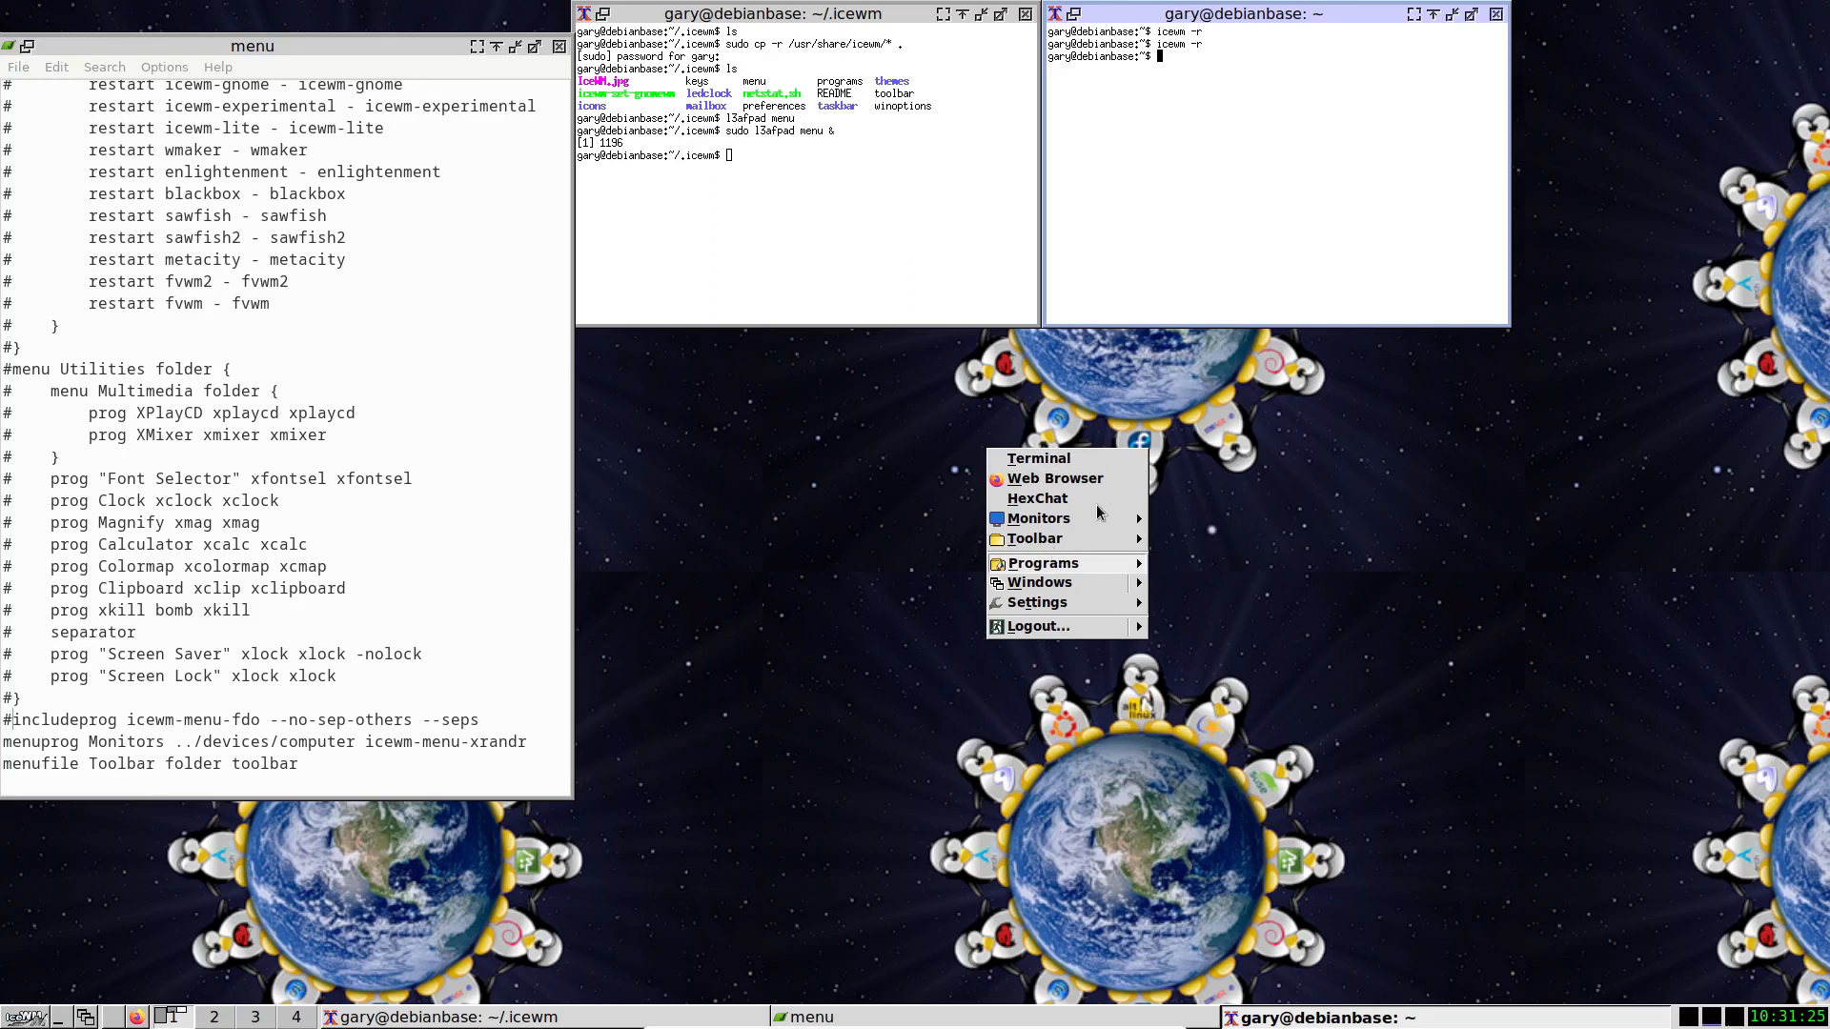
click(91, 728)
click(231, 716)
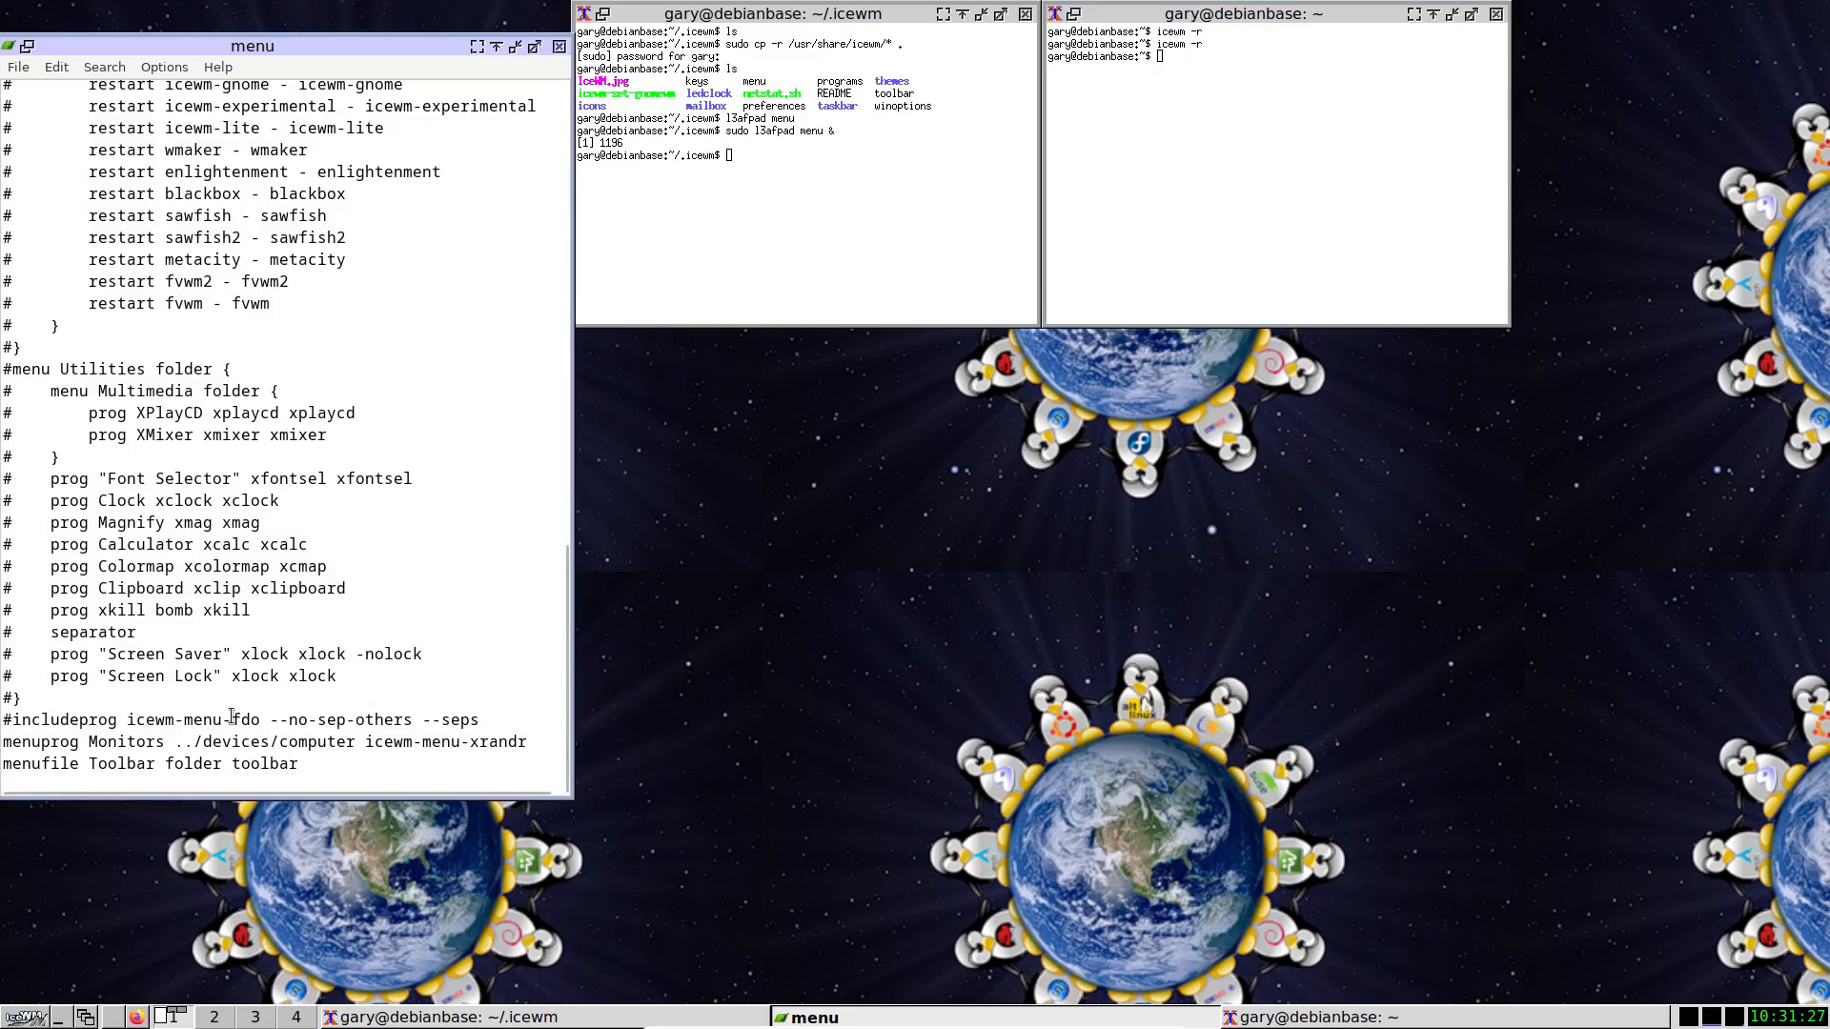
key(Home)
key(Delete)
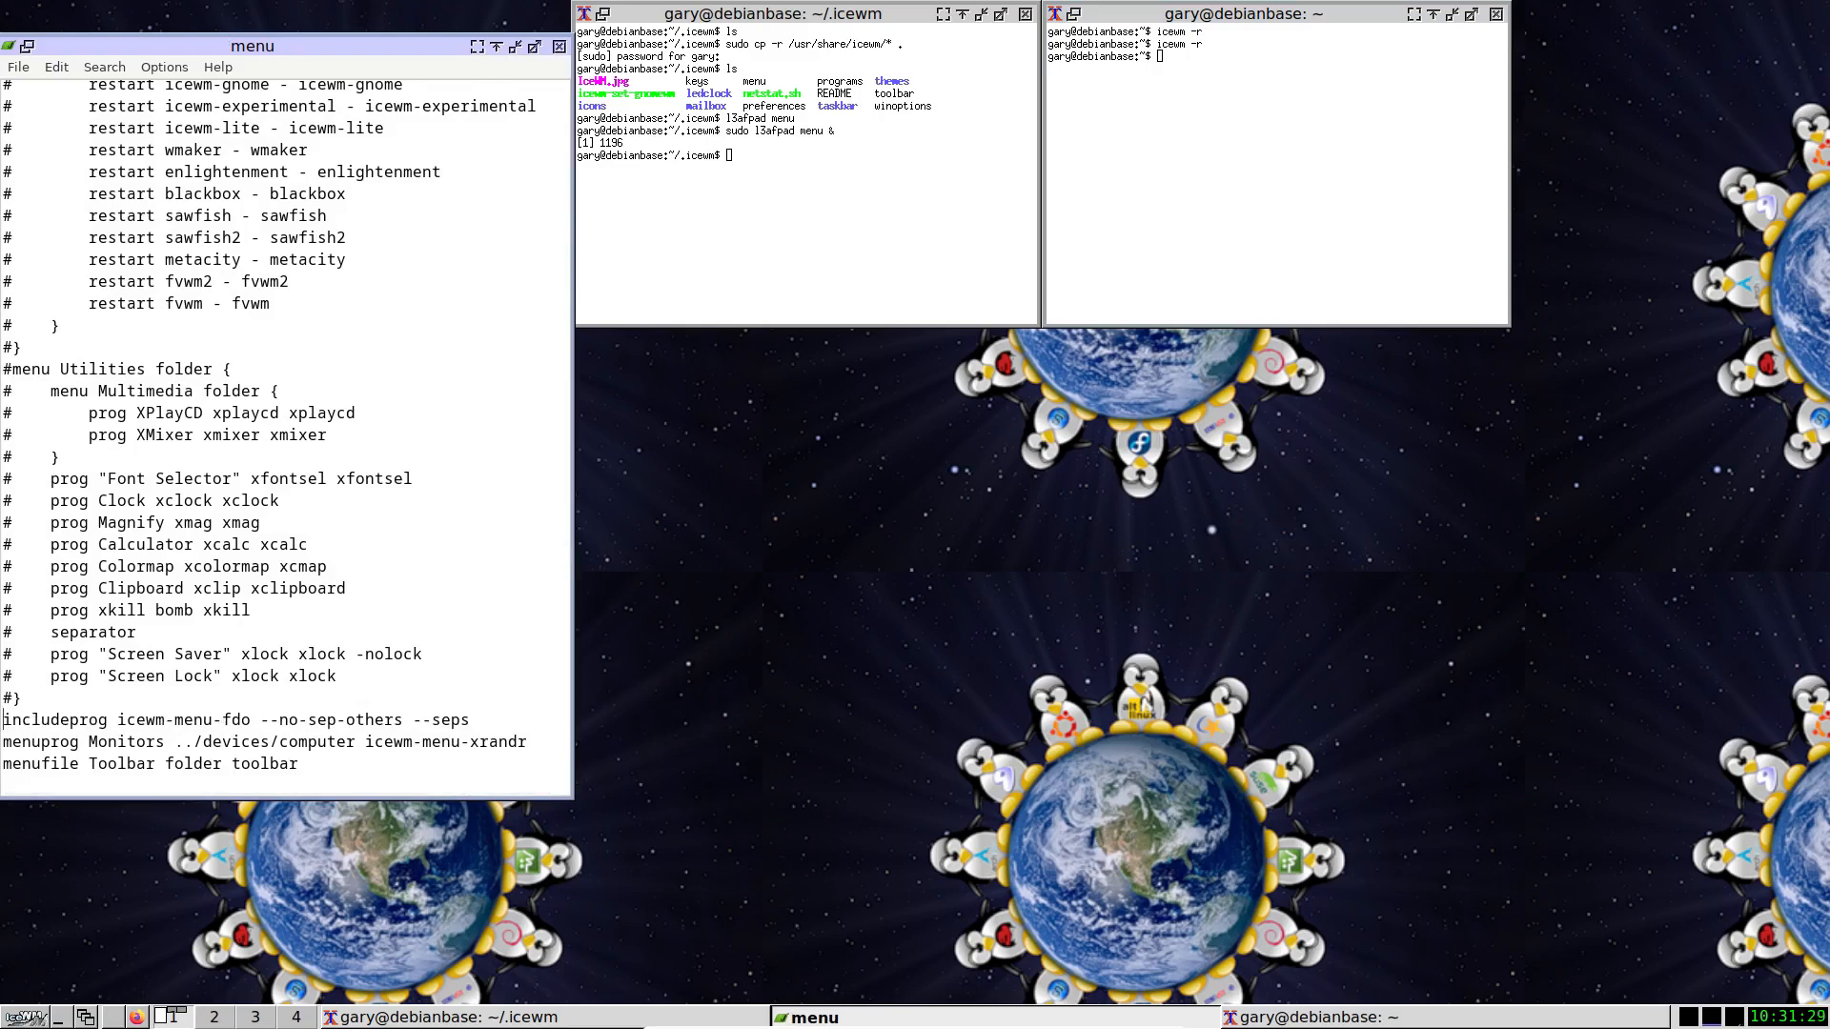
Restart IceWM with icewm -r and look through the Utility, System, Settings, Network and Graphics submenus of the desktop menu.
click(1259, 182)
key(Up)
key(Return)
right_click(923, 420)
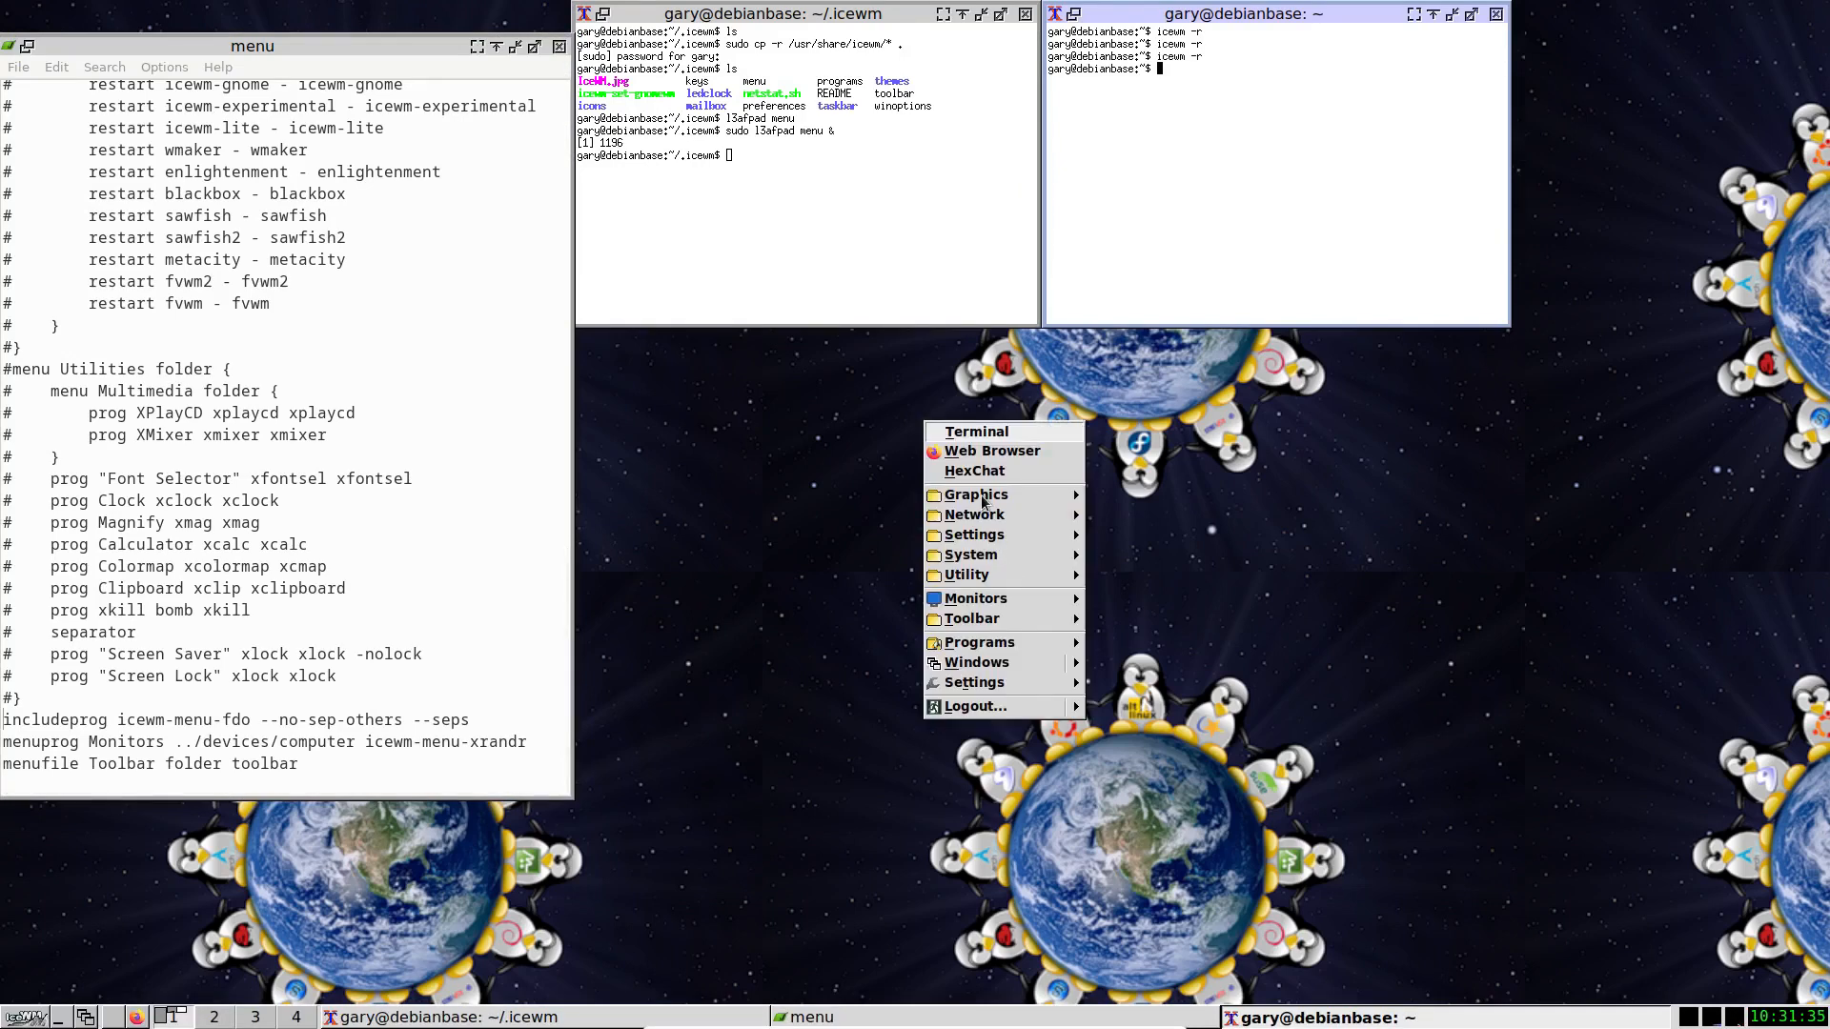
mouse_move(982, 583)
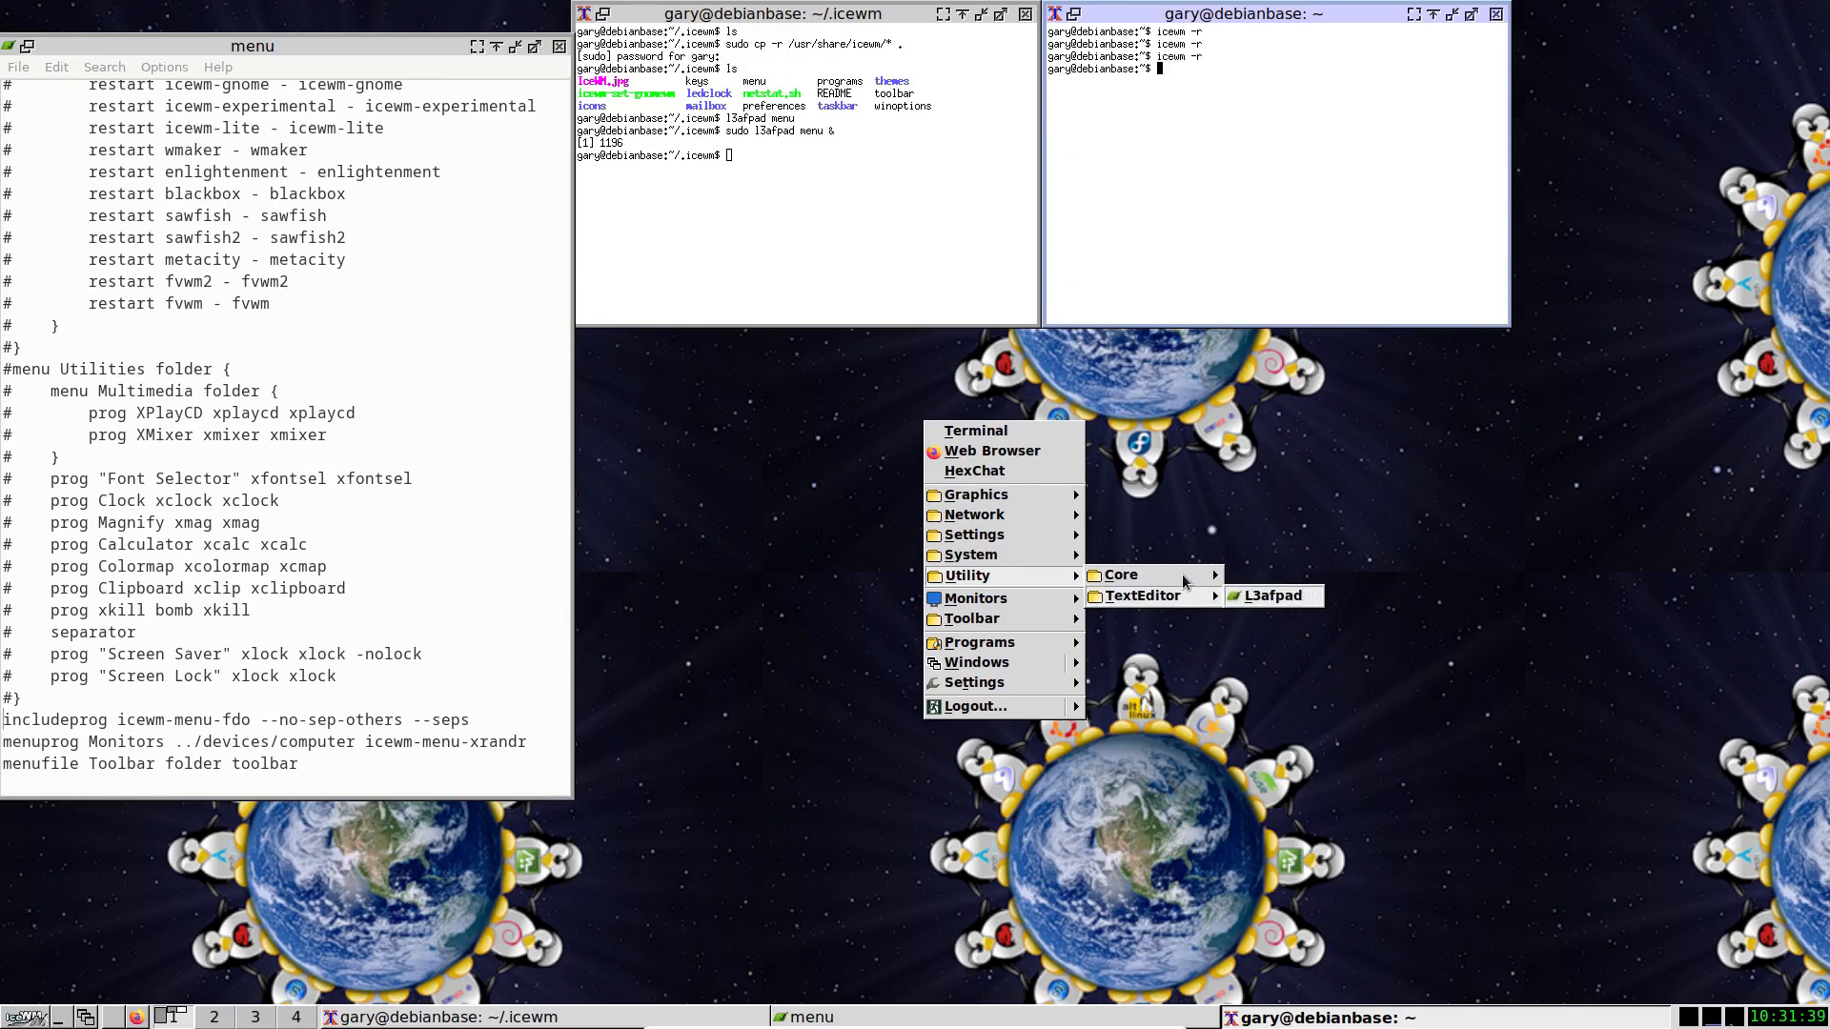
mouse_move(1060, 562)
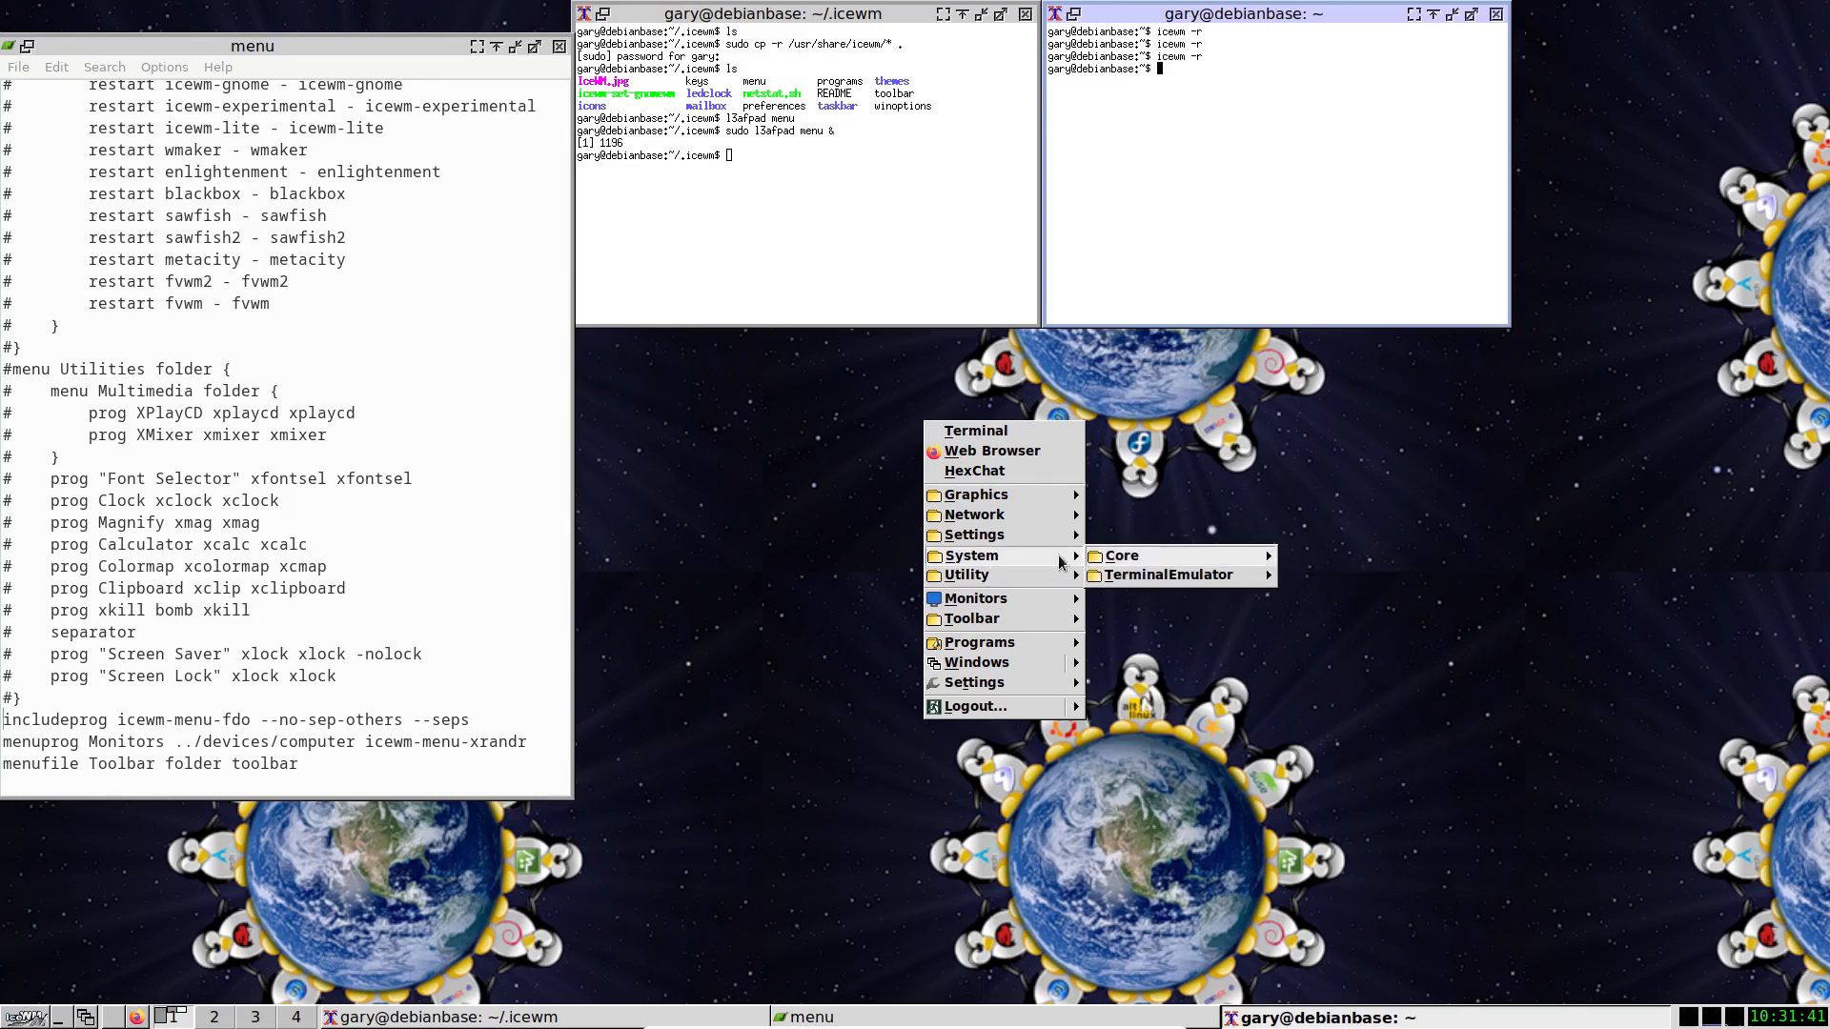
mouse_move(1159, 561)
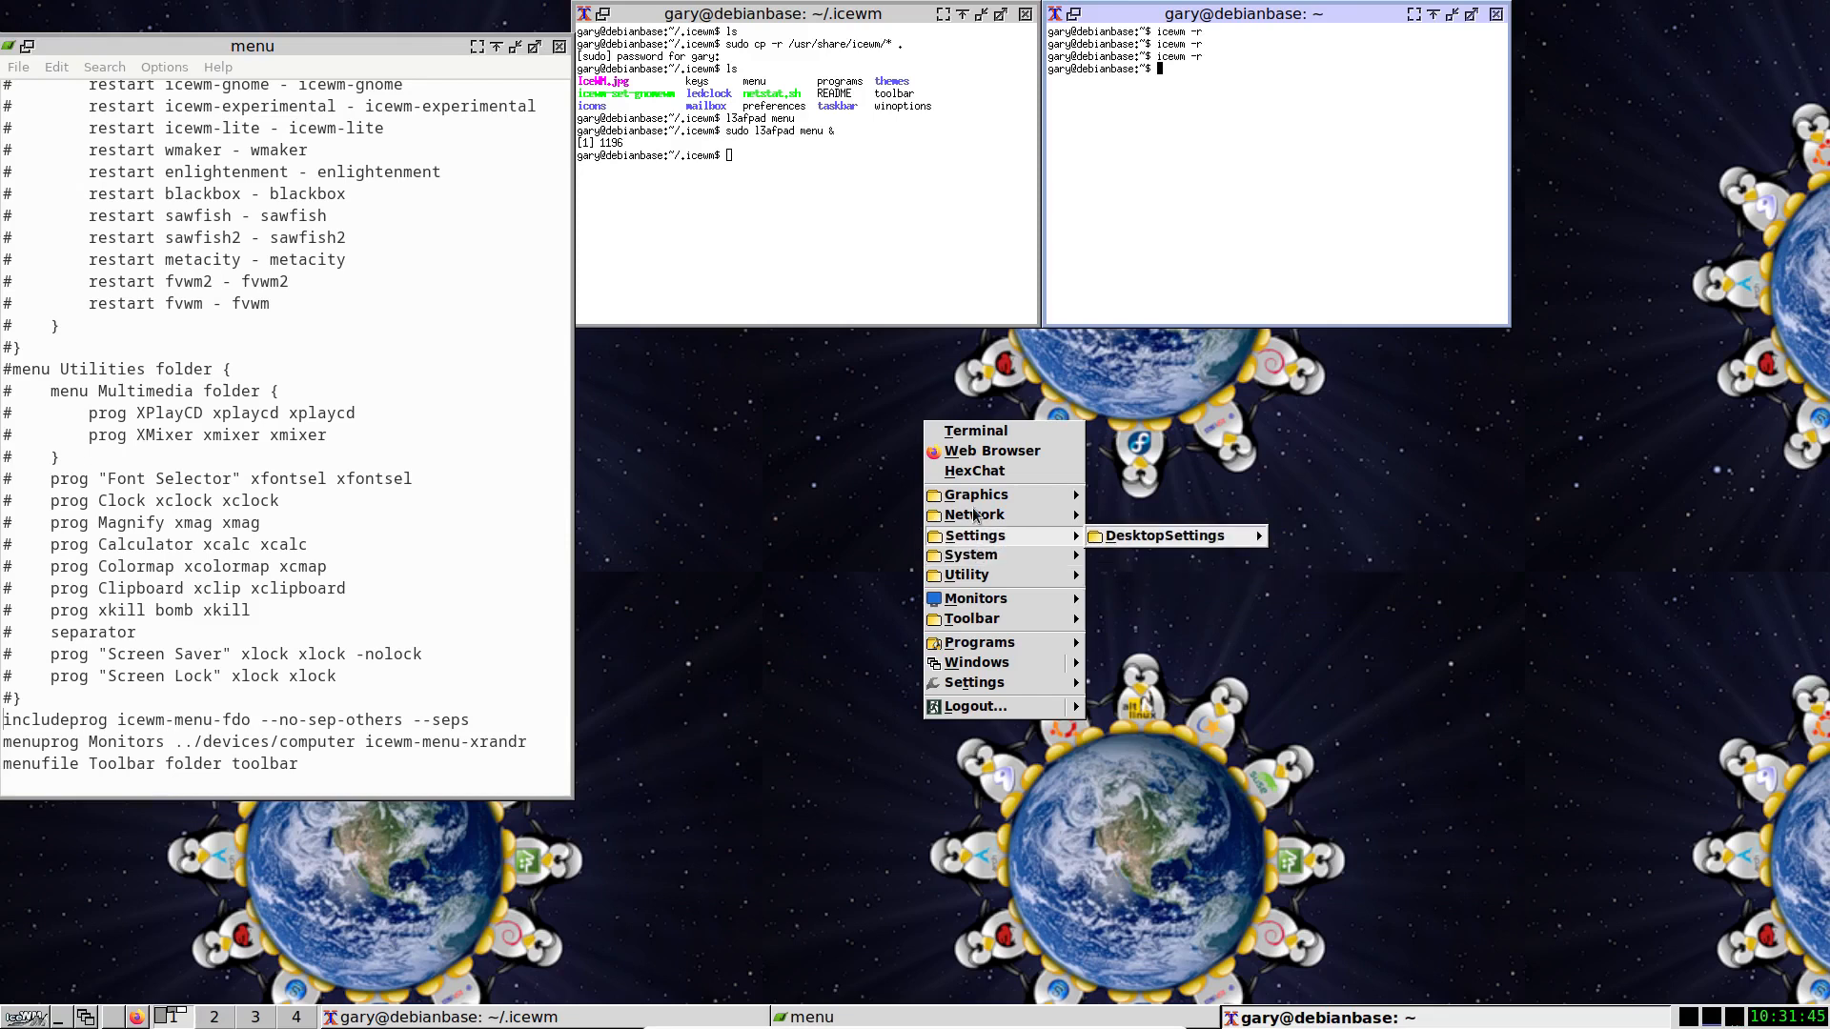
mouse_move(975, 515)
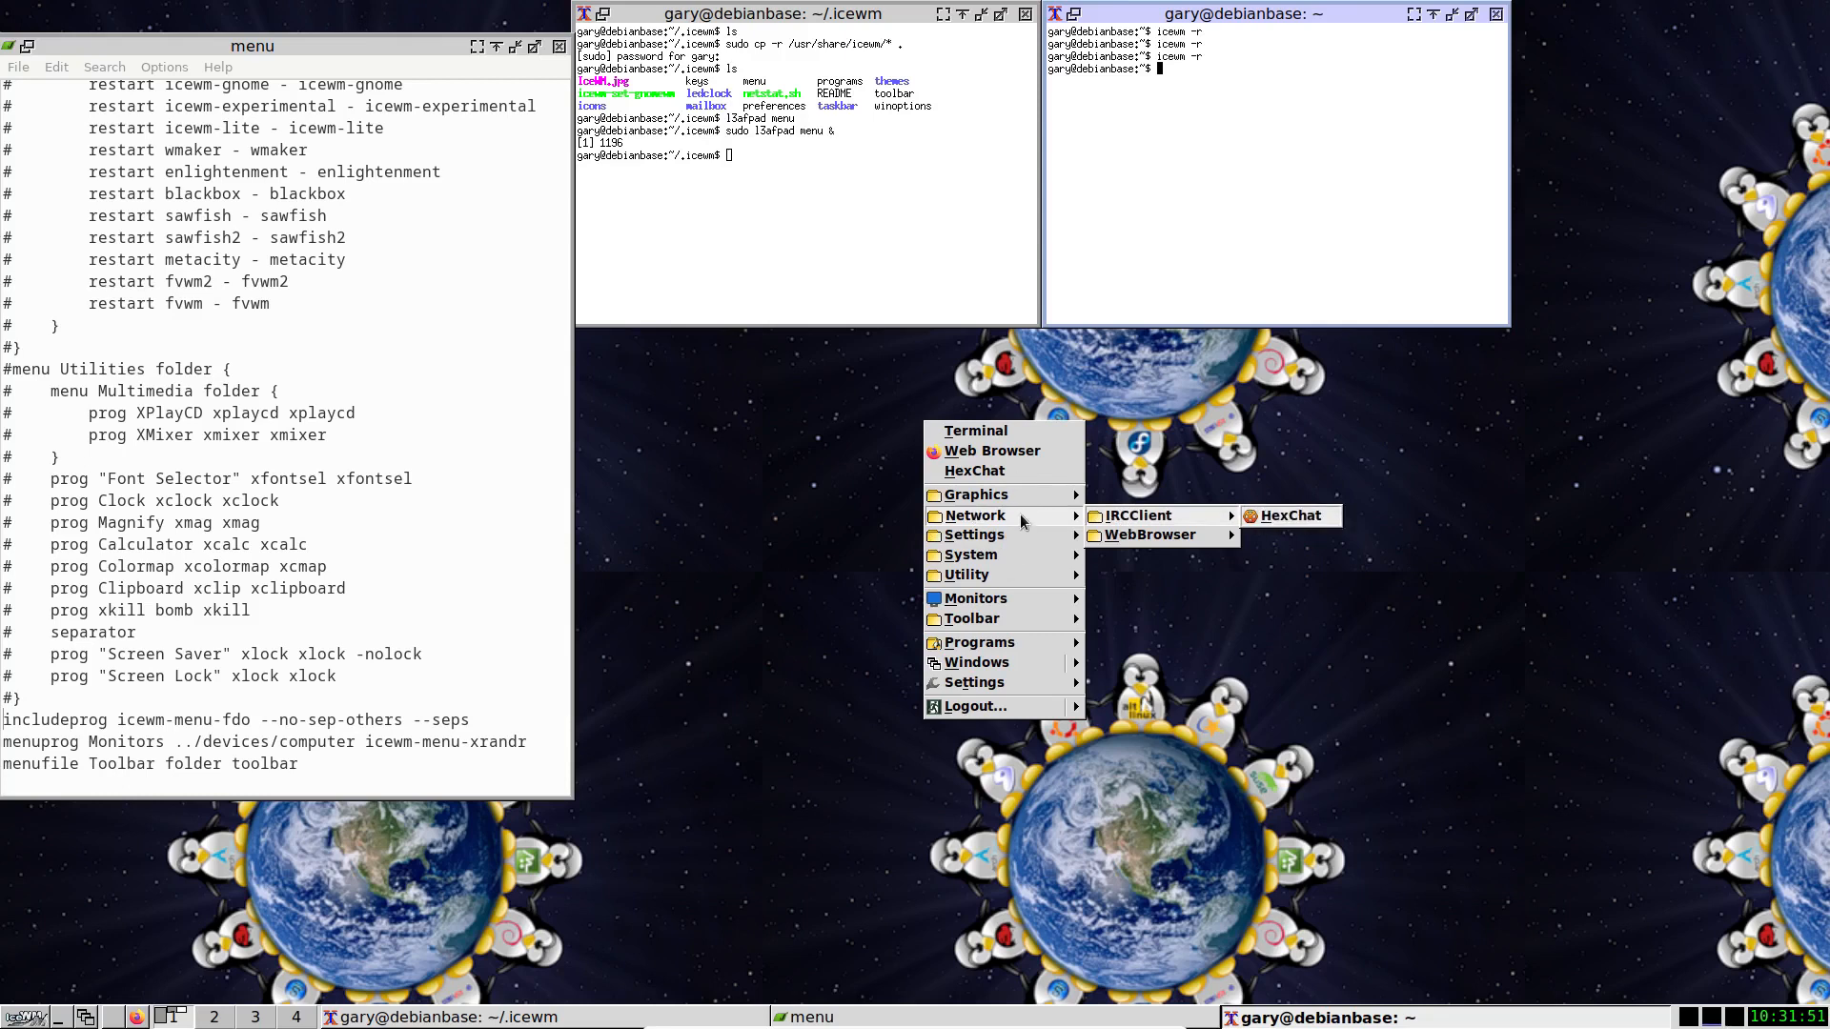
click(117, 717)
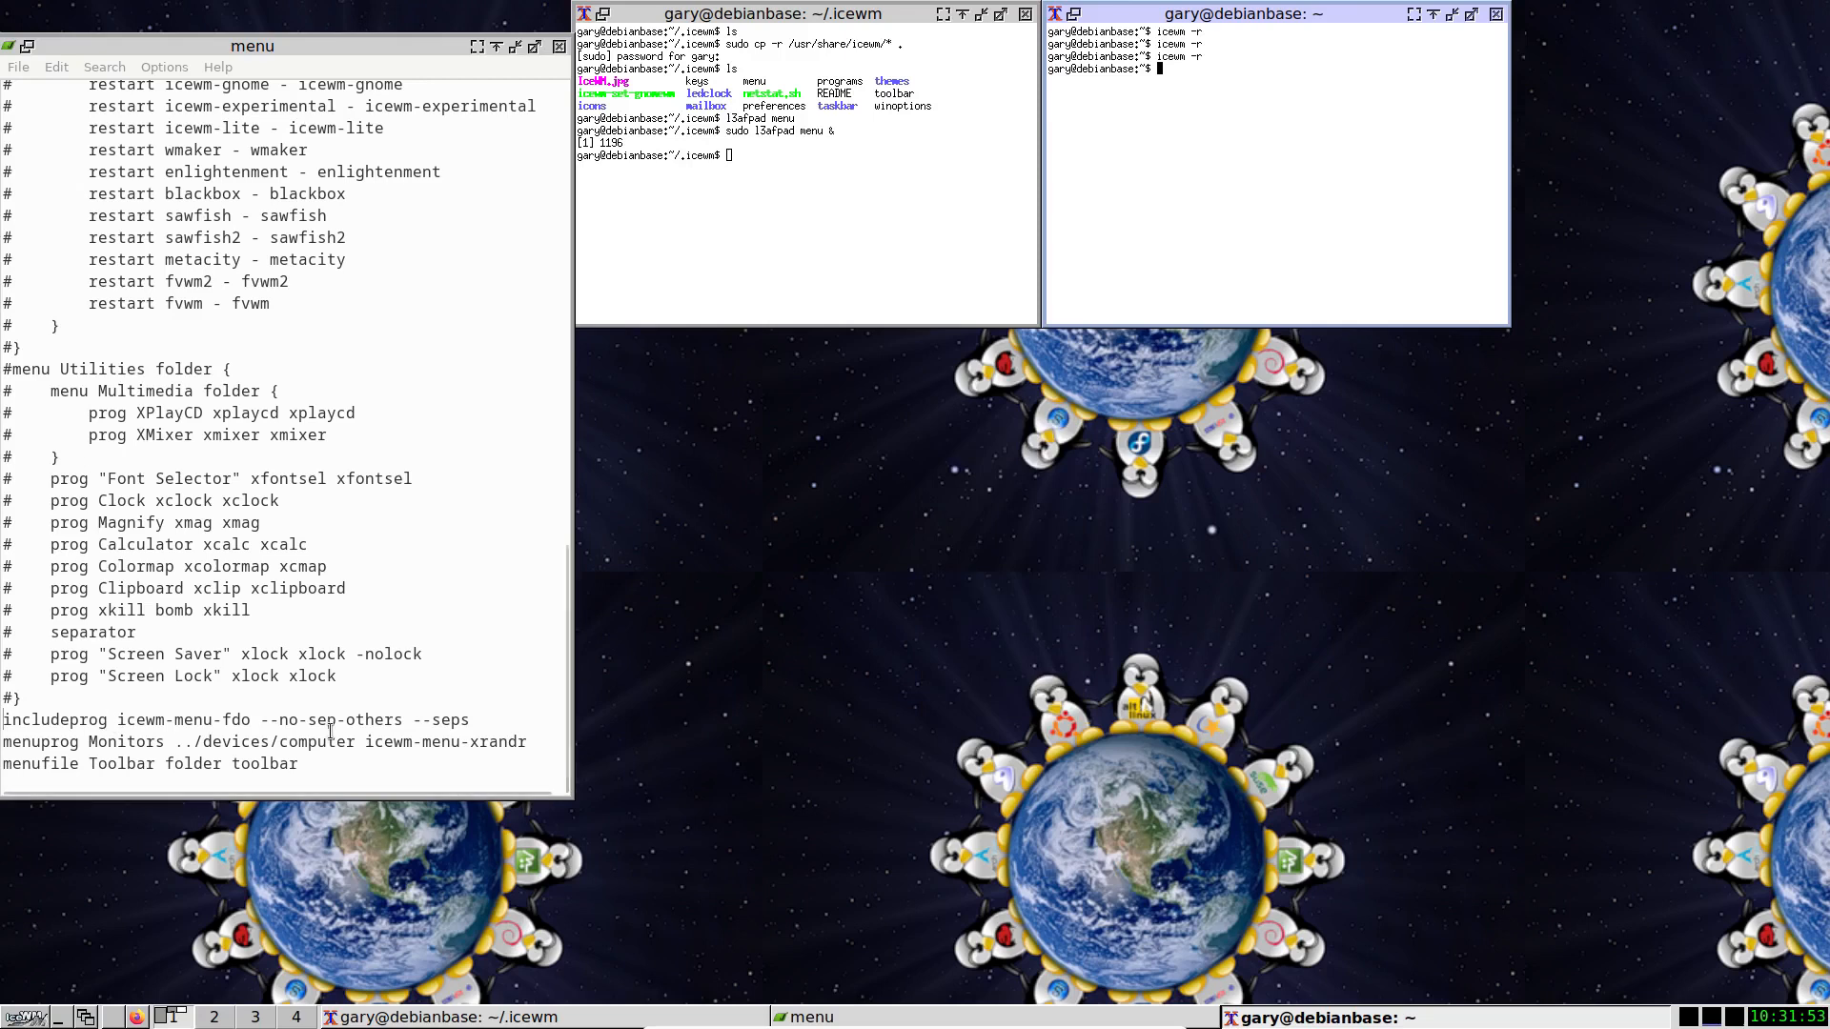
right_click(816, 436)
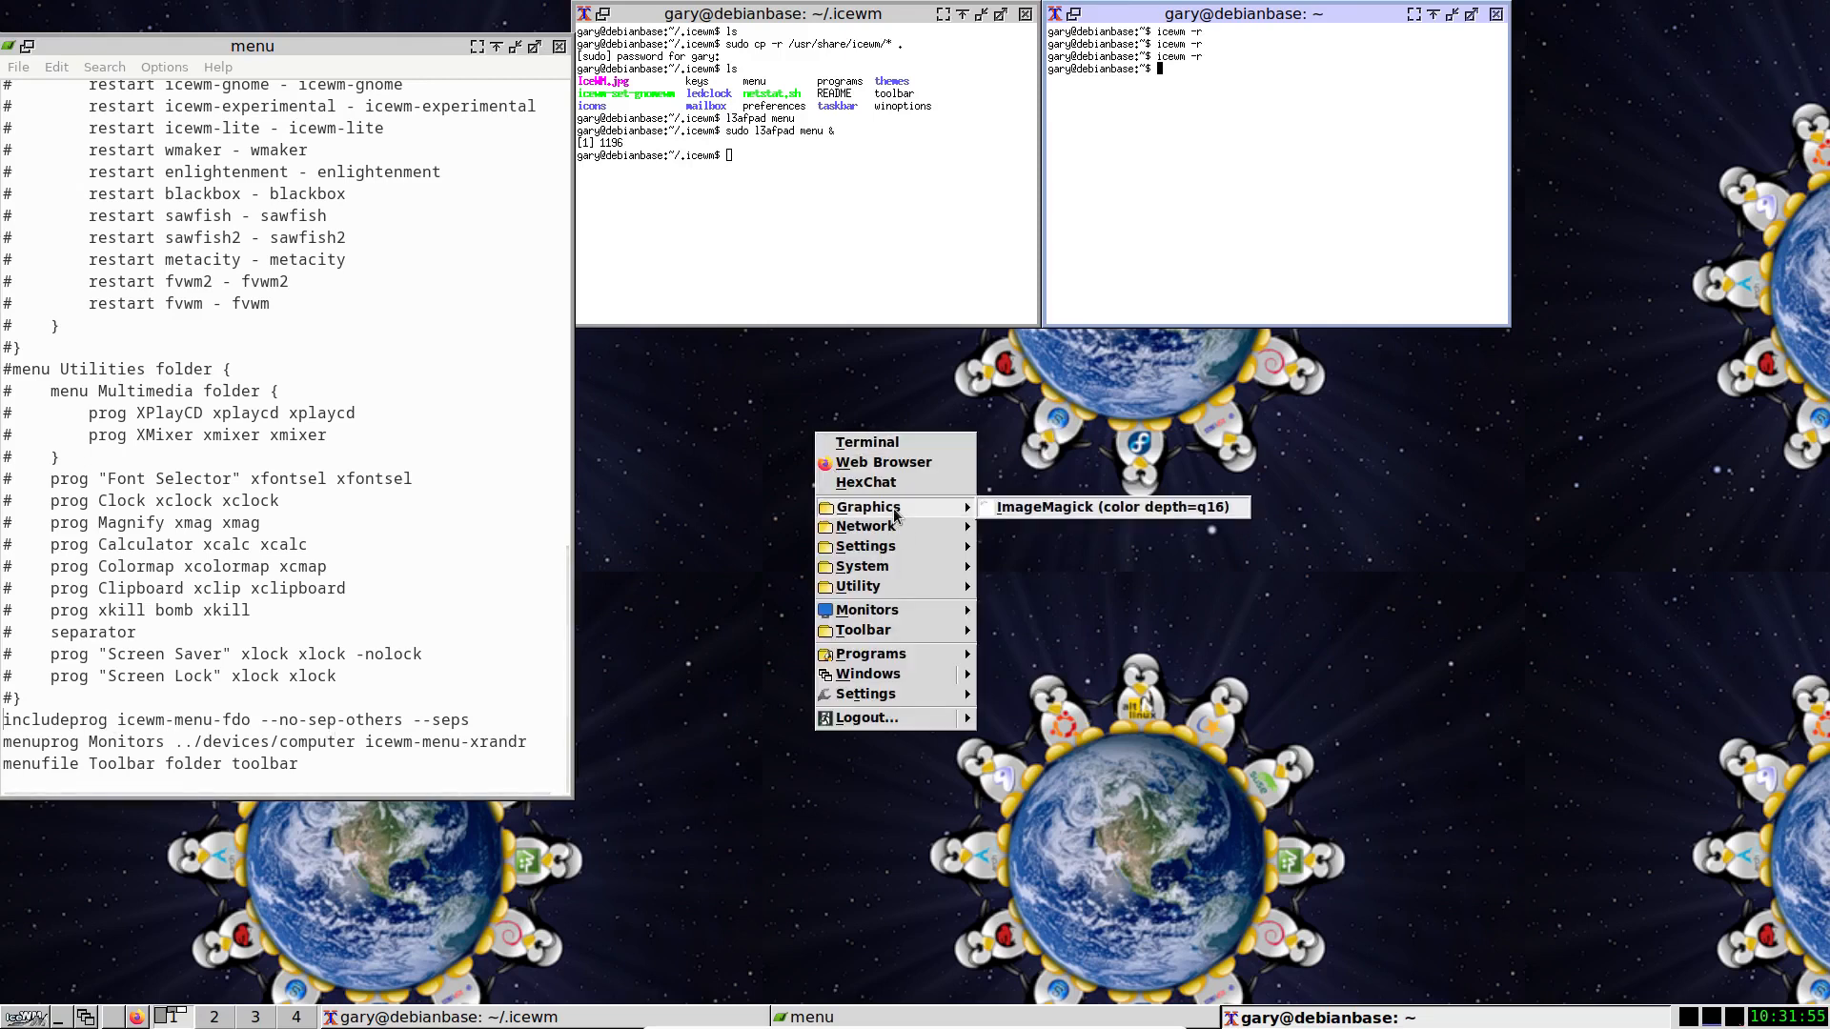
mouse_move(887, 547)
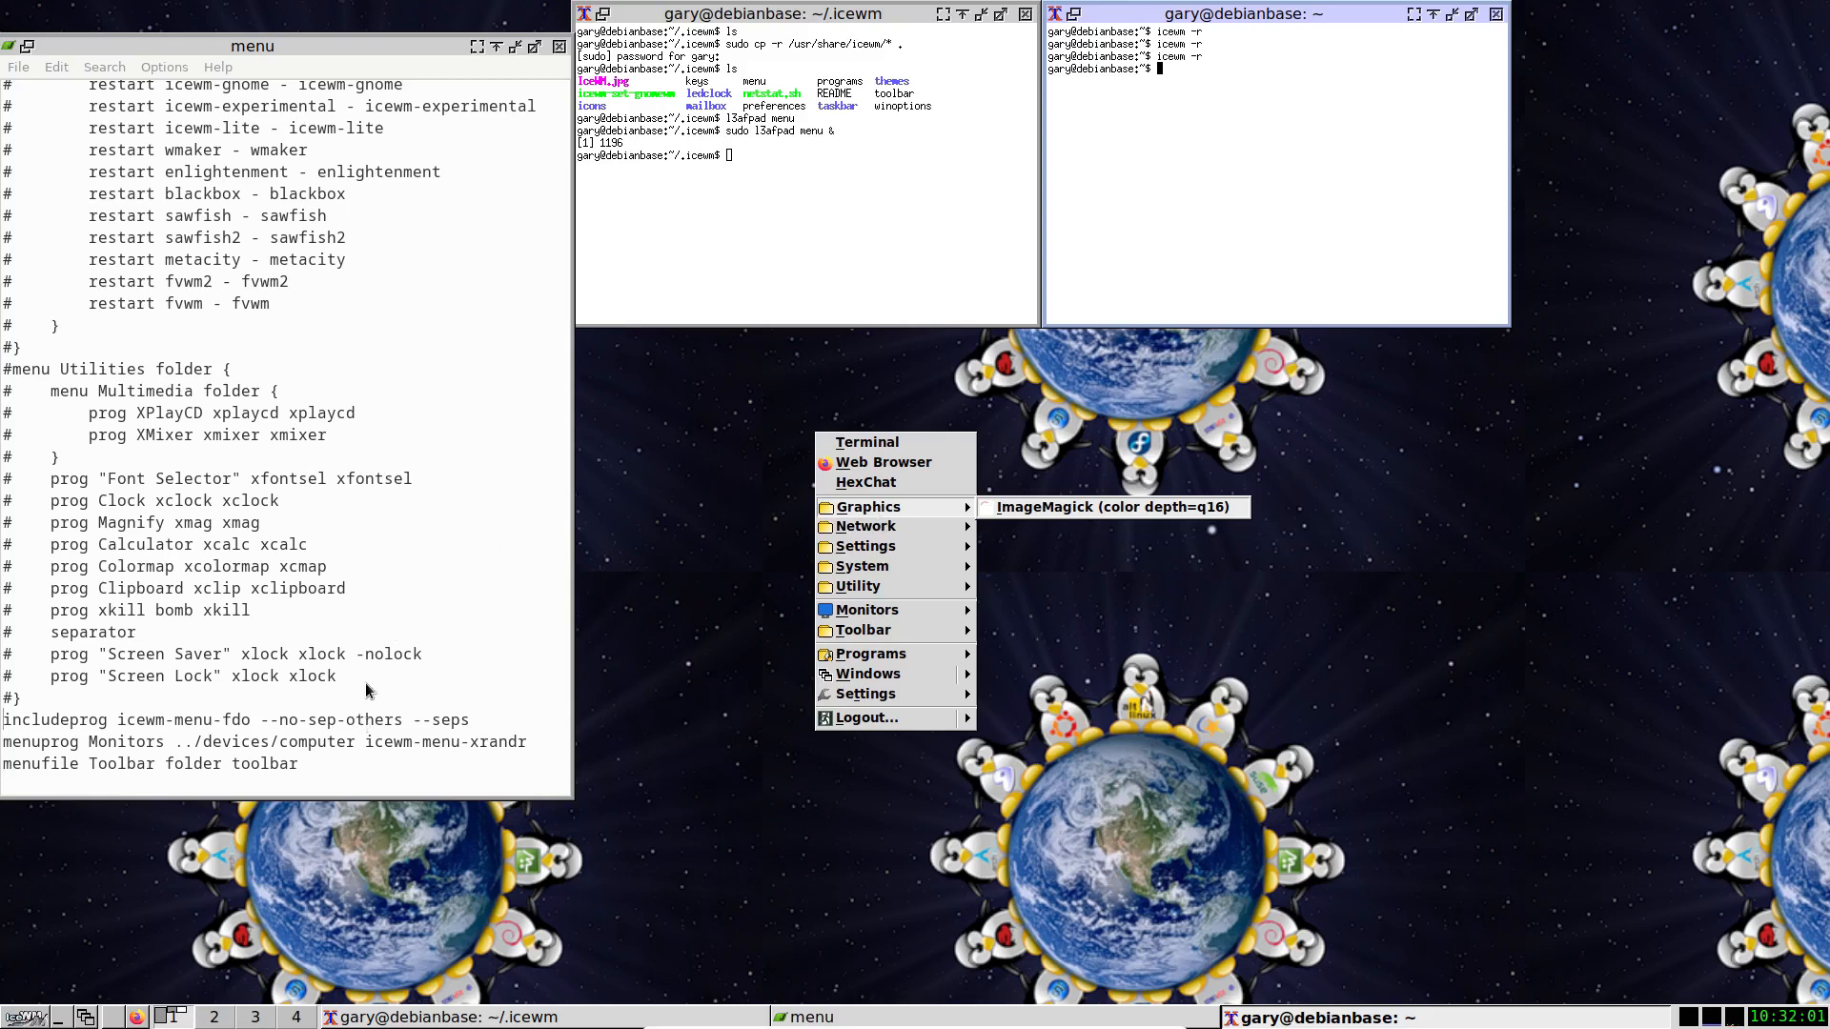
Uncomment the menu System folder line in the menu file and the Control Panel entry directly below it.
click(388, 531)
click(447, 588)
scroll(447, 584, up, 20)
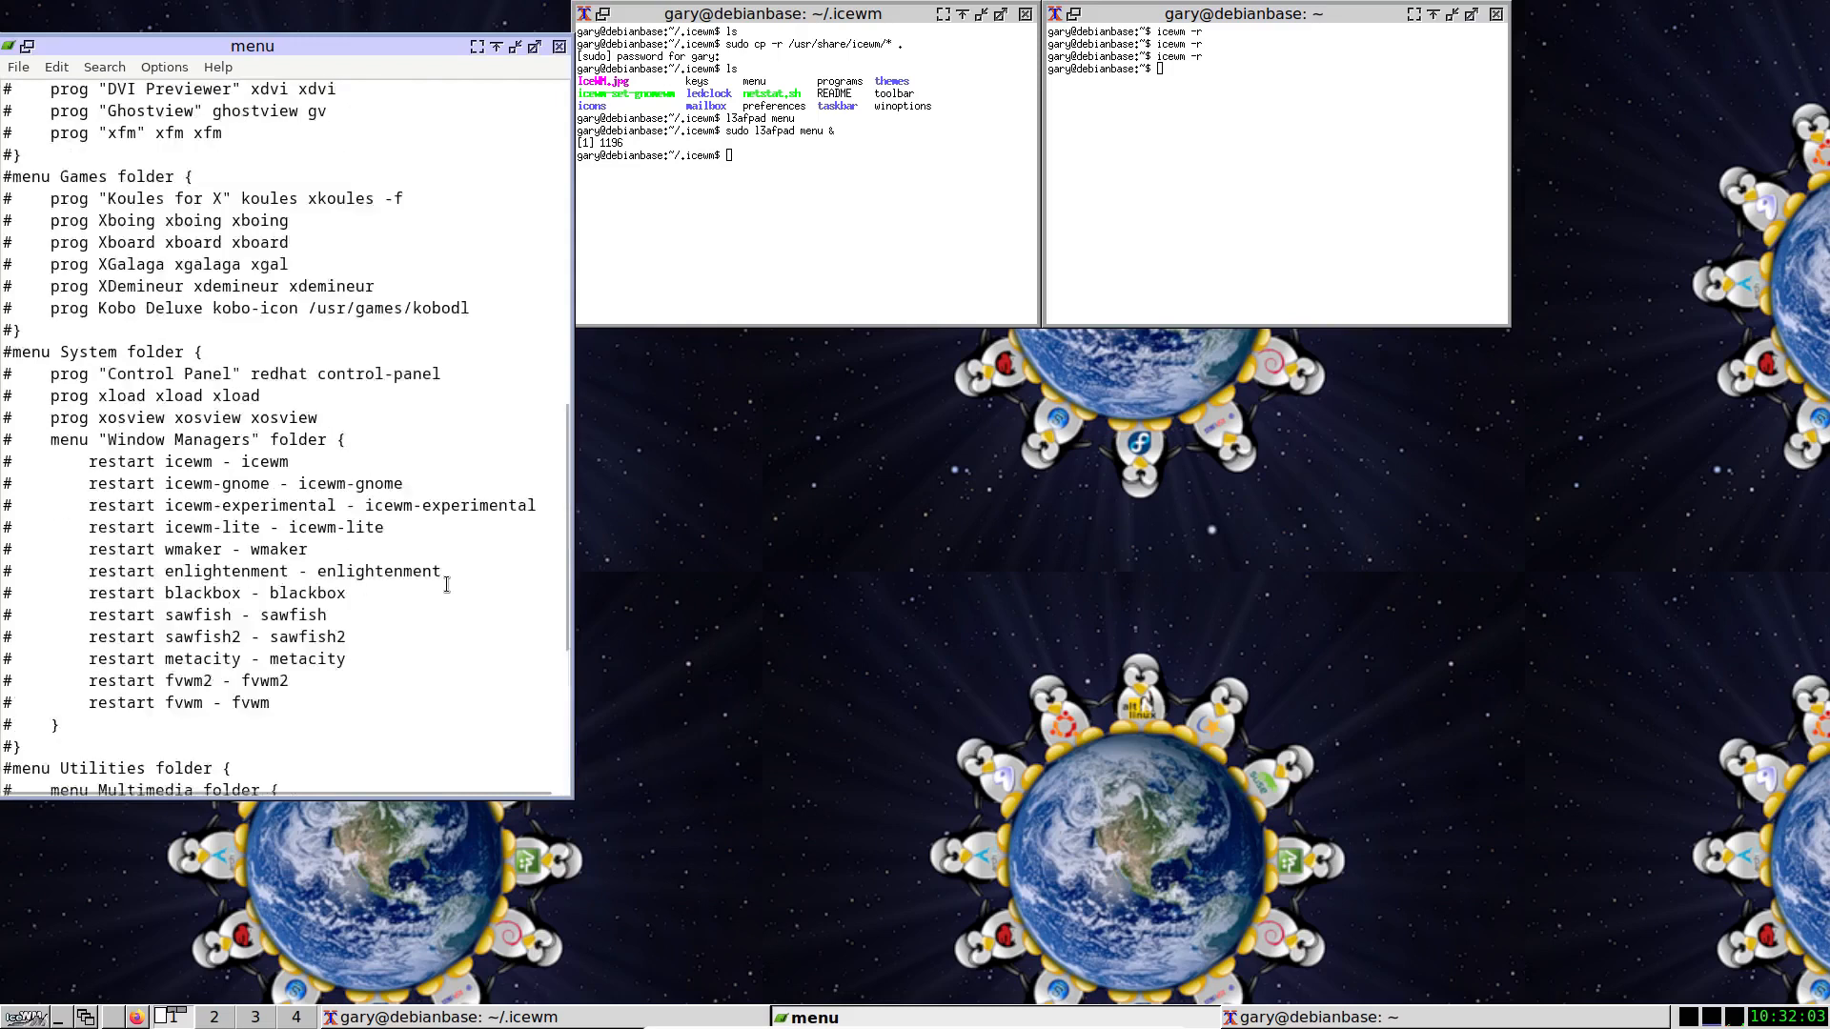
scroll(447, 585, down, 1)
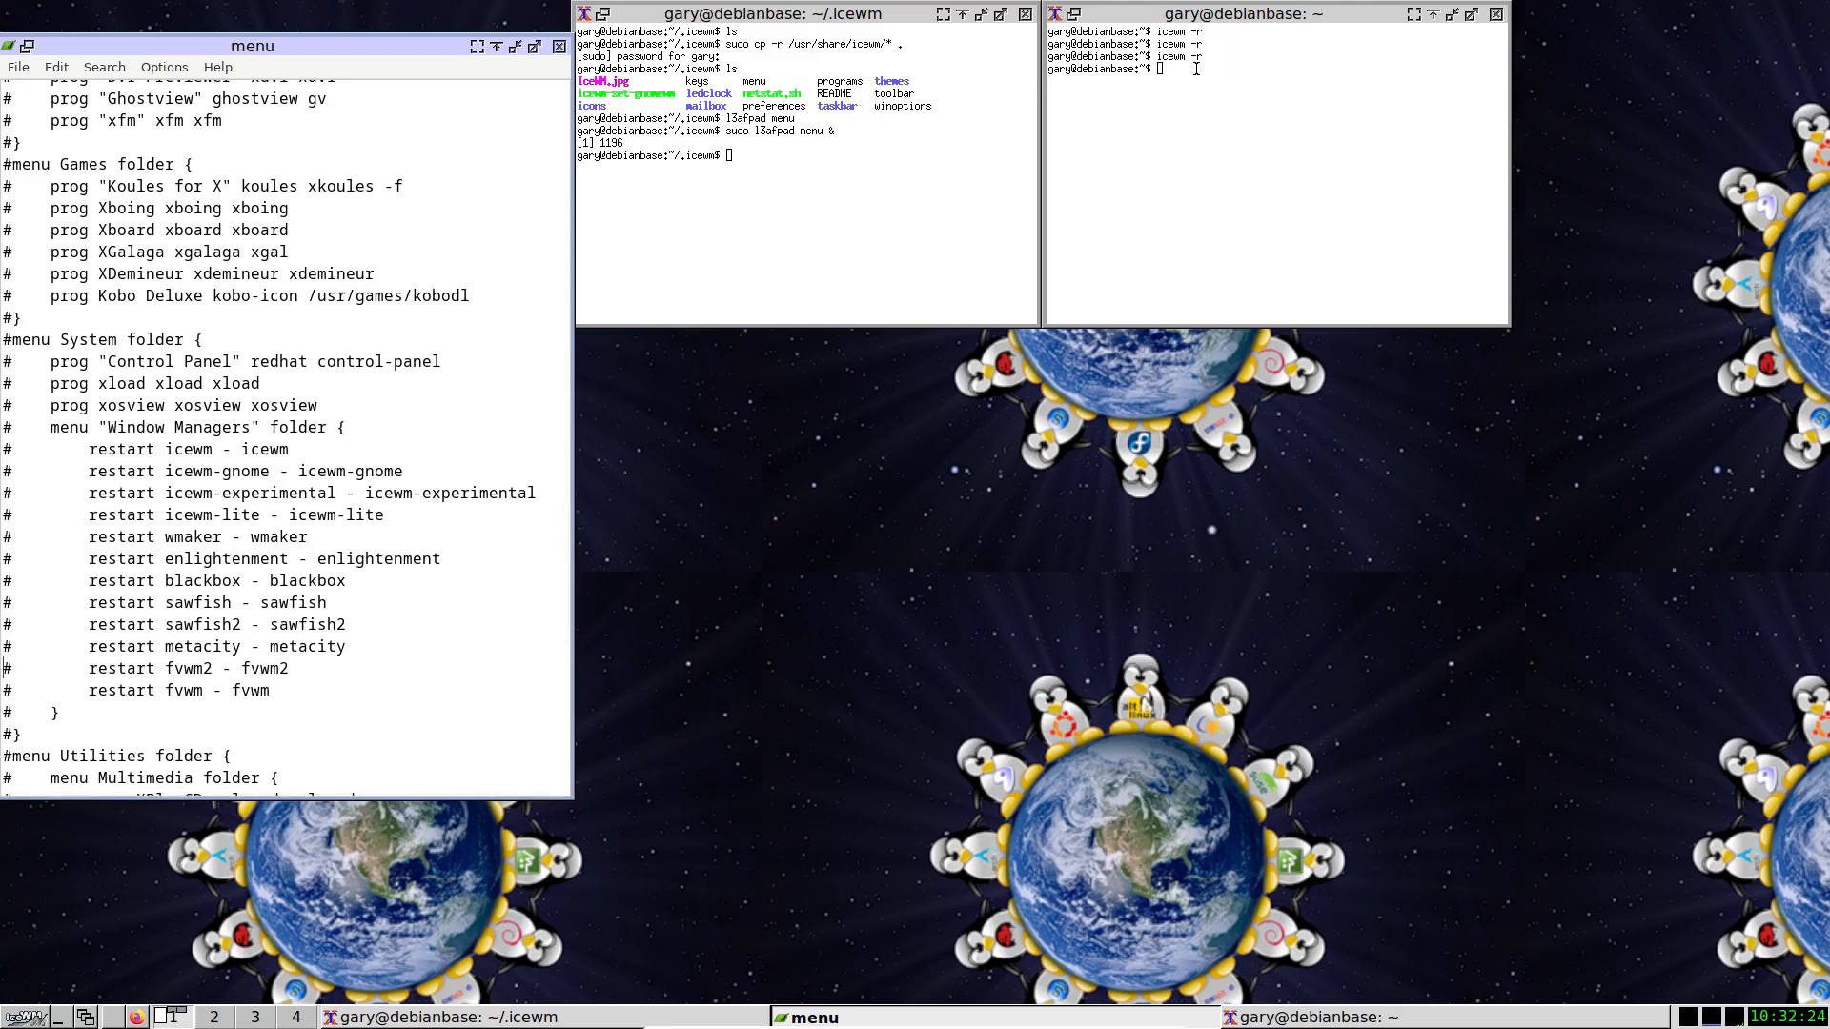
click(42, 339)
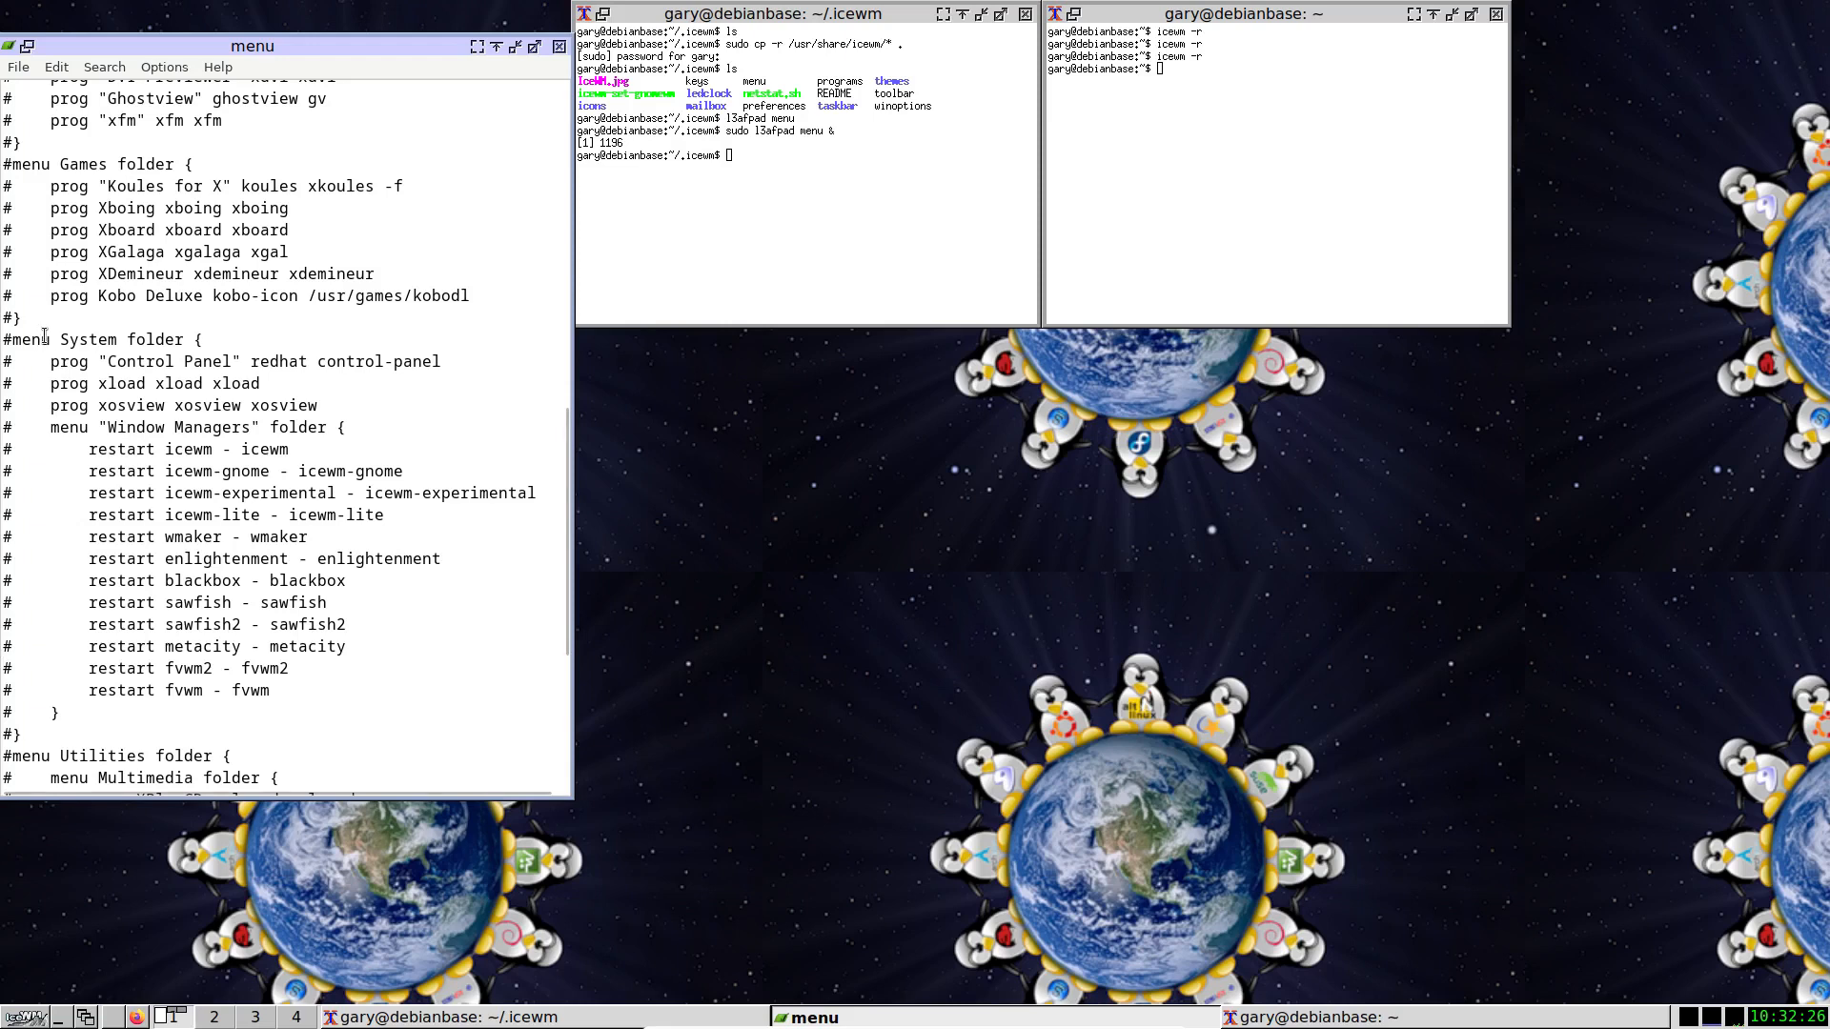
key(Home)
key(Delete)
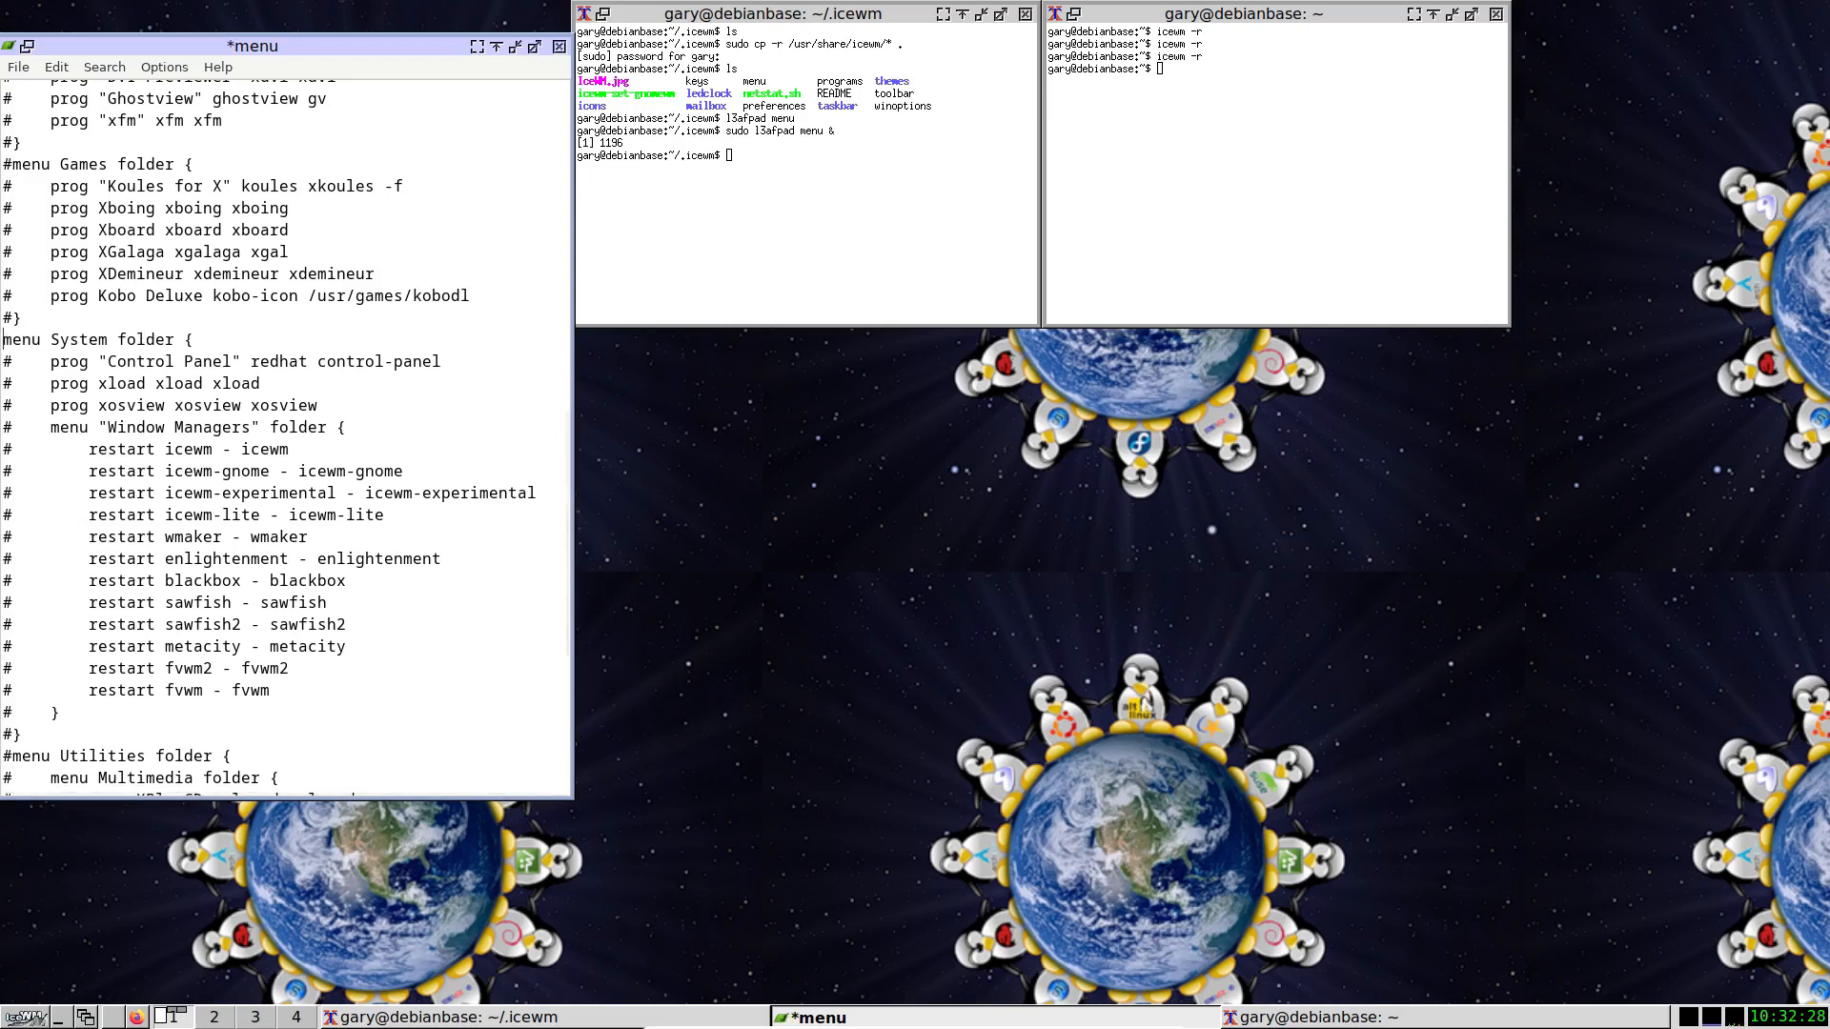
key(Delete)
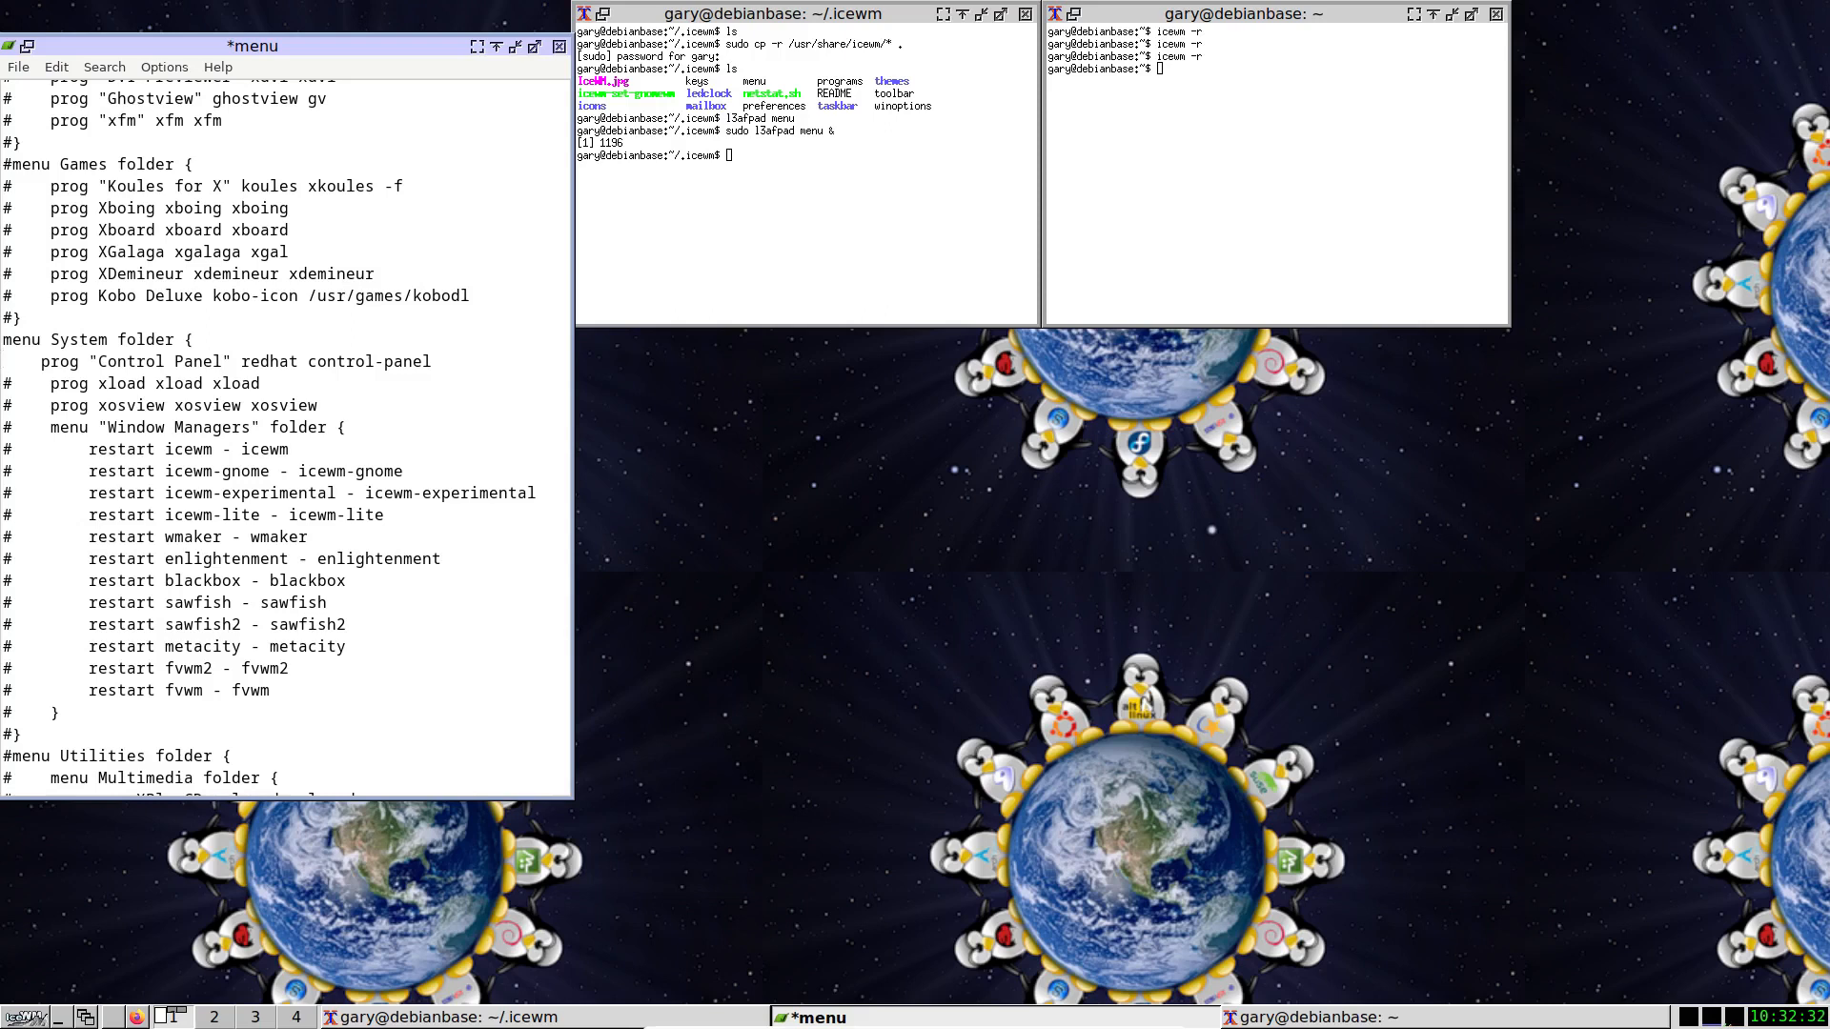
Delete the Control Panel, xload and xosview entries from the System folder and uncomment the Window Managers folder and restart icewm lines.
key(shift+Down)
key(shift+Down)
key(shift+Down)
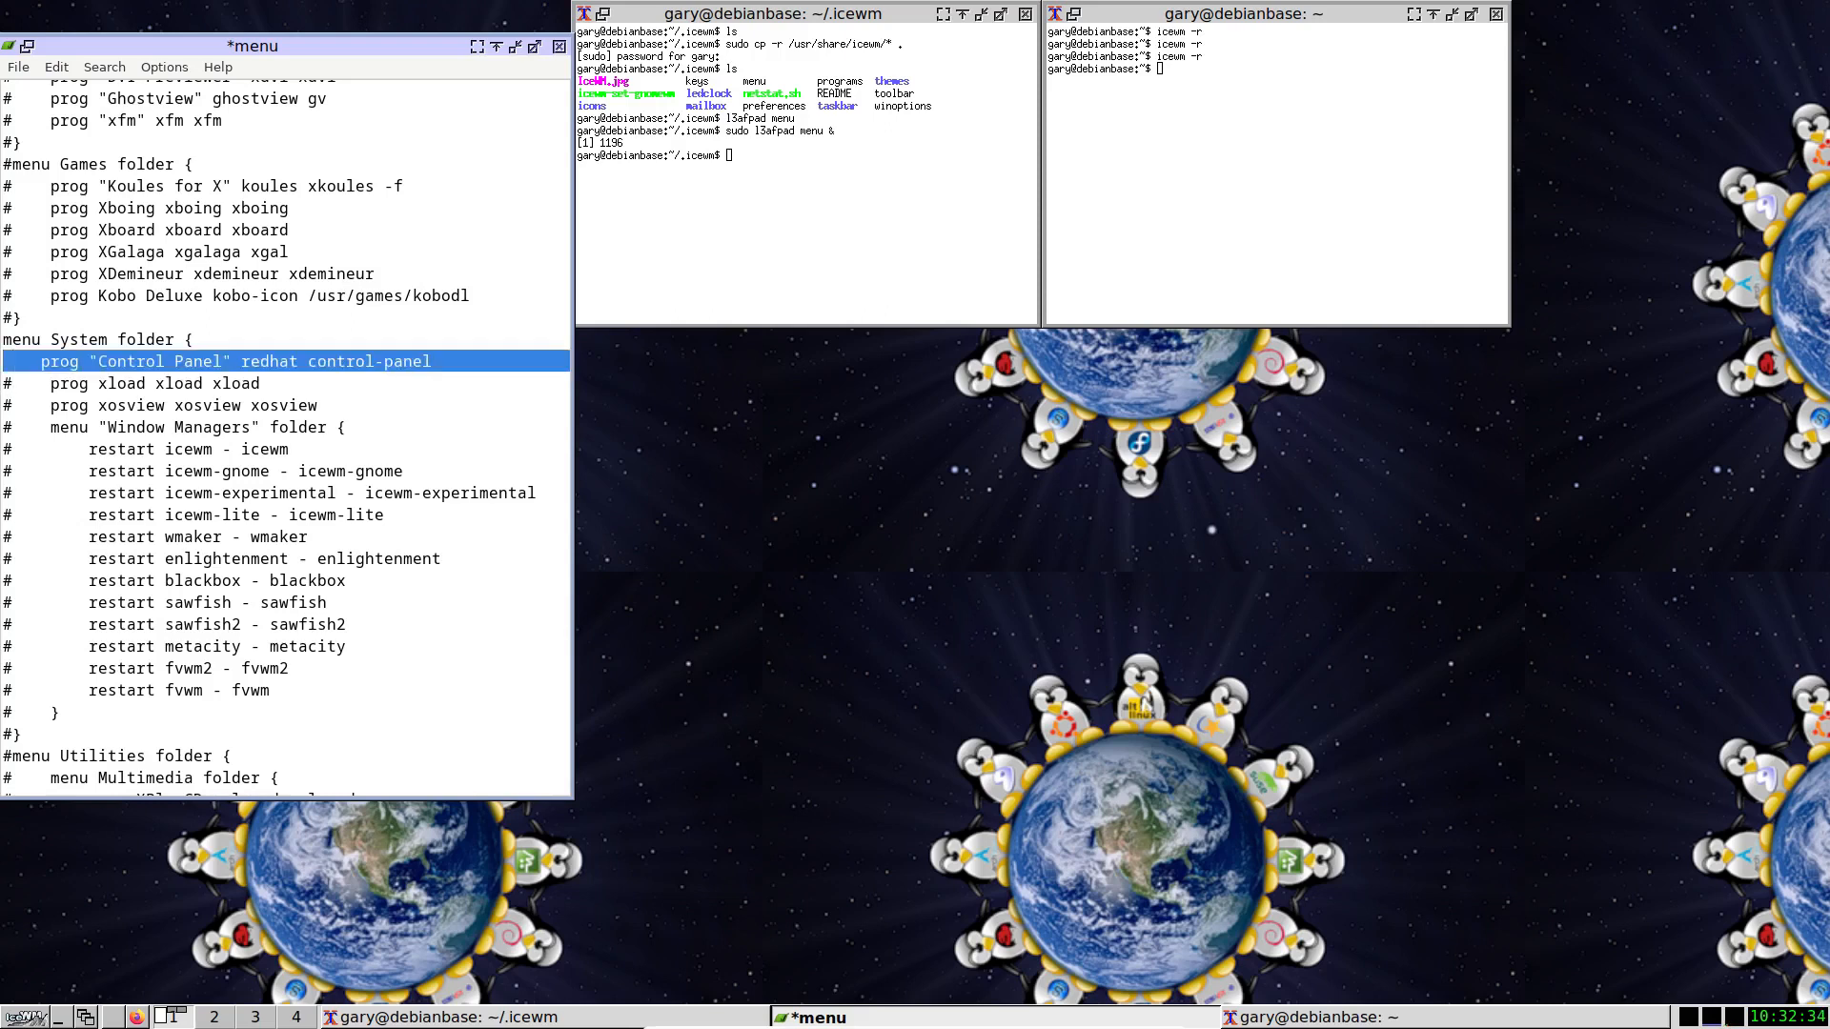
key(Delete)
key(Delete)
key(BackSpace)
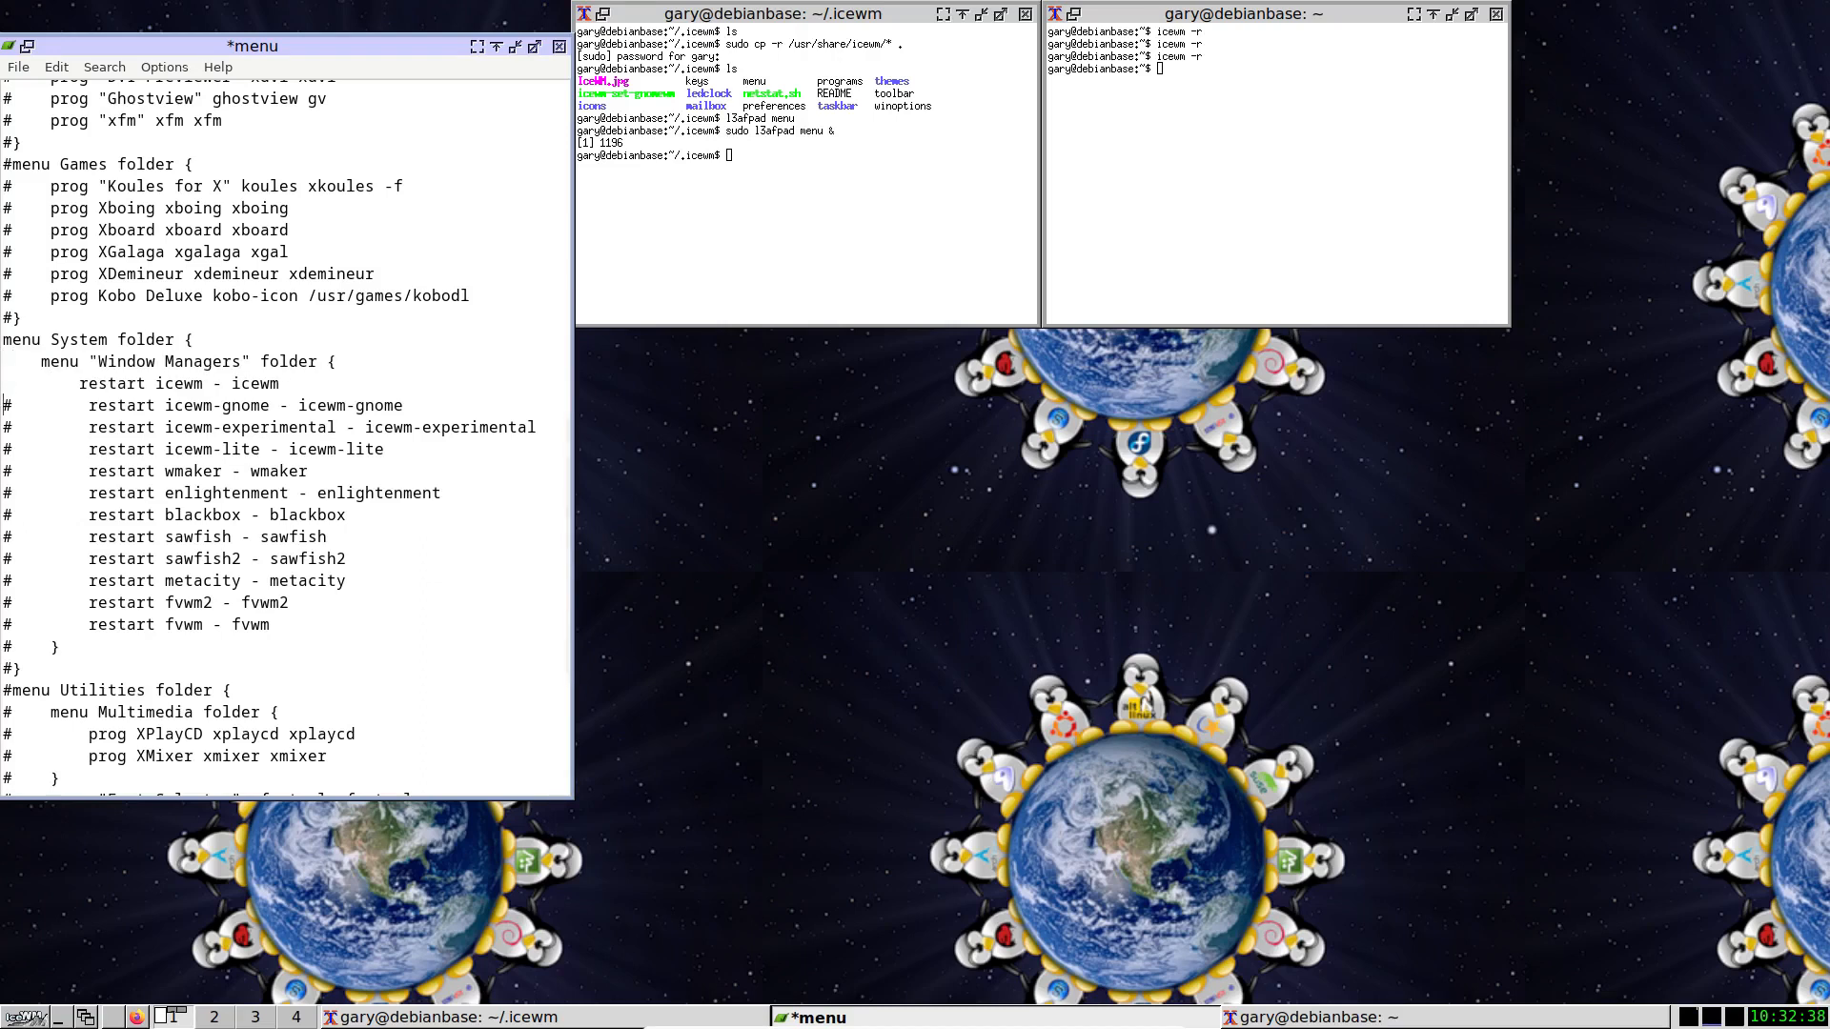
Delete the restart entries from icewm-gnome to fvwm and uncomment the closing braces of the Window Managers and System folders.
key(Down)
key(shift+Down)
key(shift+Down)
key(shift+Down)
key(shift+Down)
key(shift+Down)
key(shift+Down)
key(shift+Down)
key(shift+Down)
key(shift+Down)
key(shift+Down)
key(shift+Down)
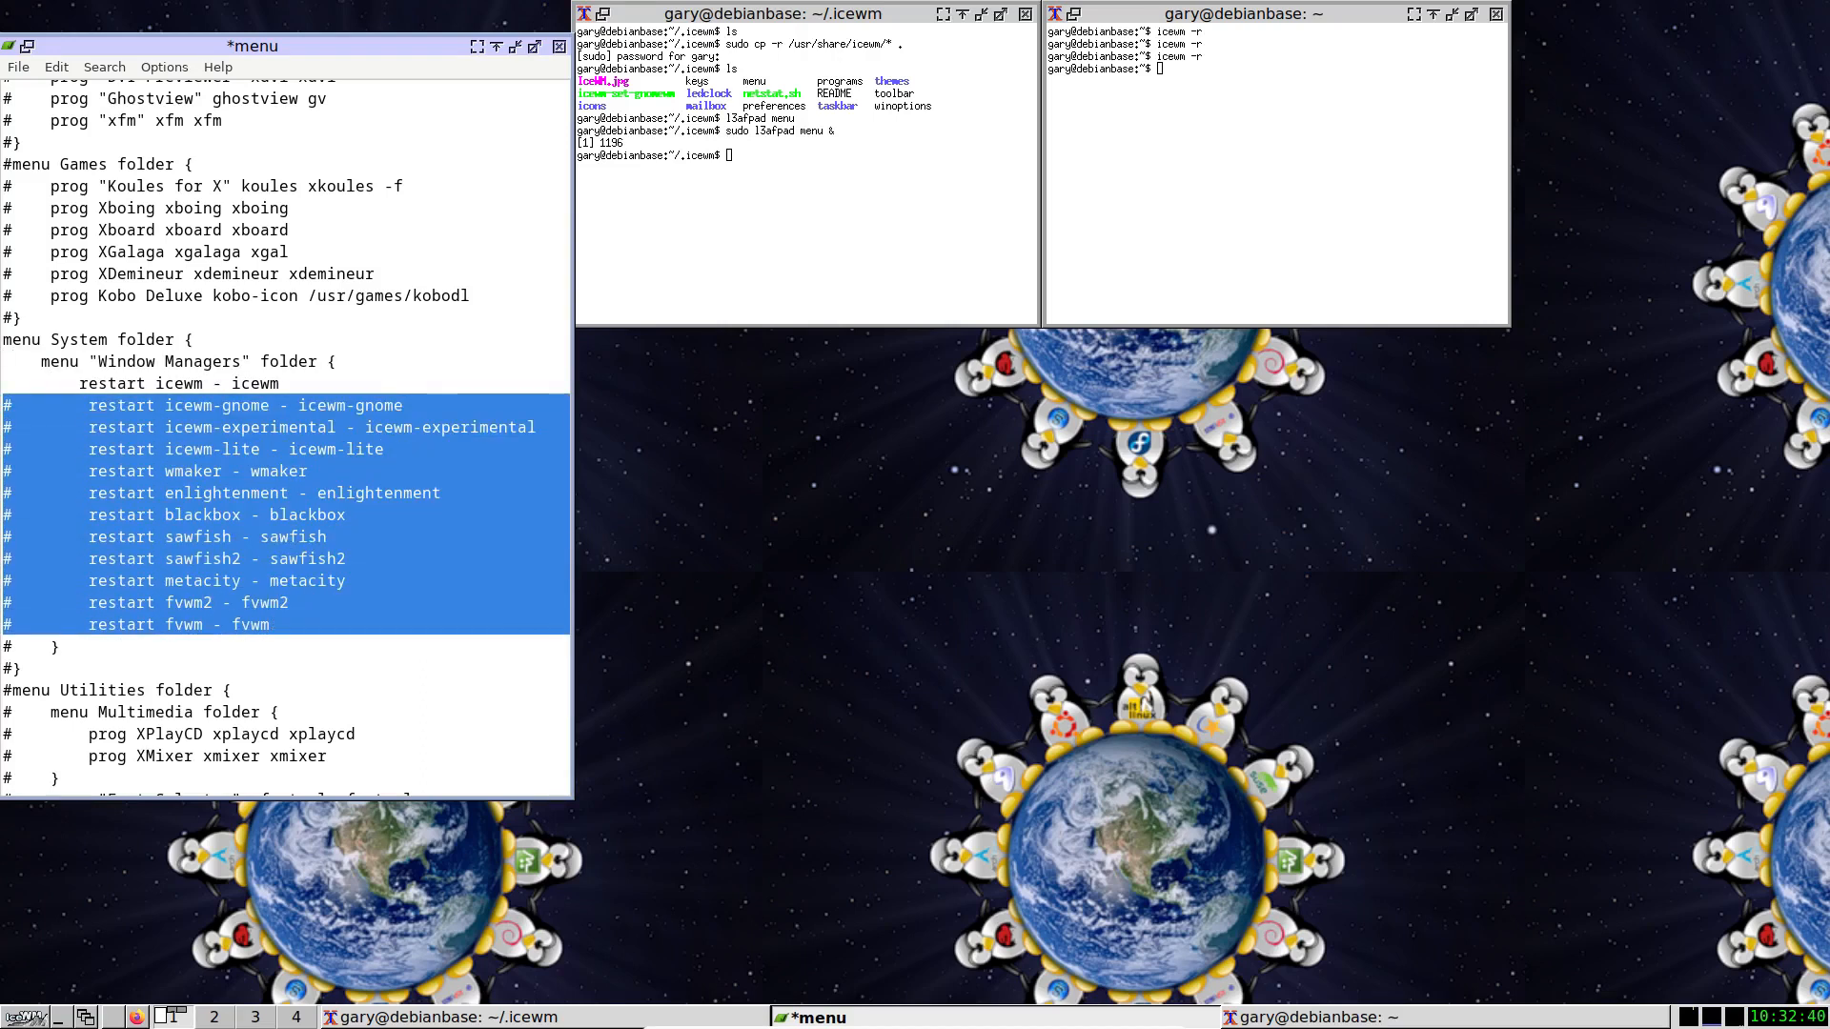
key(Delete)
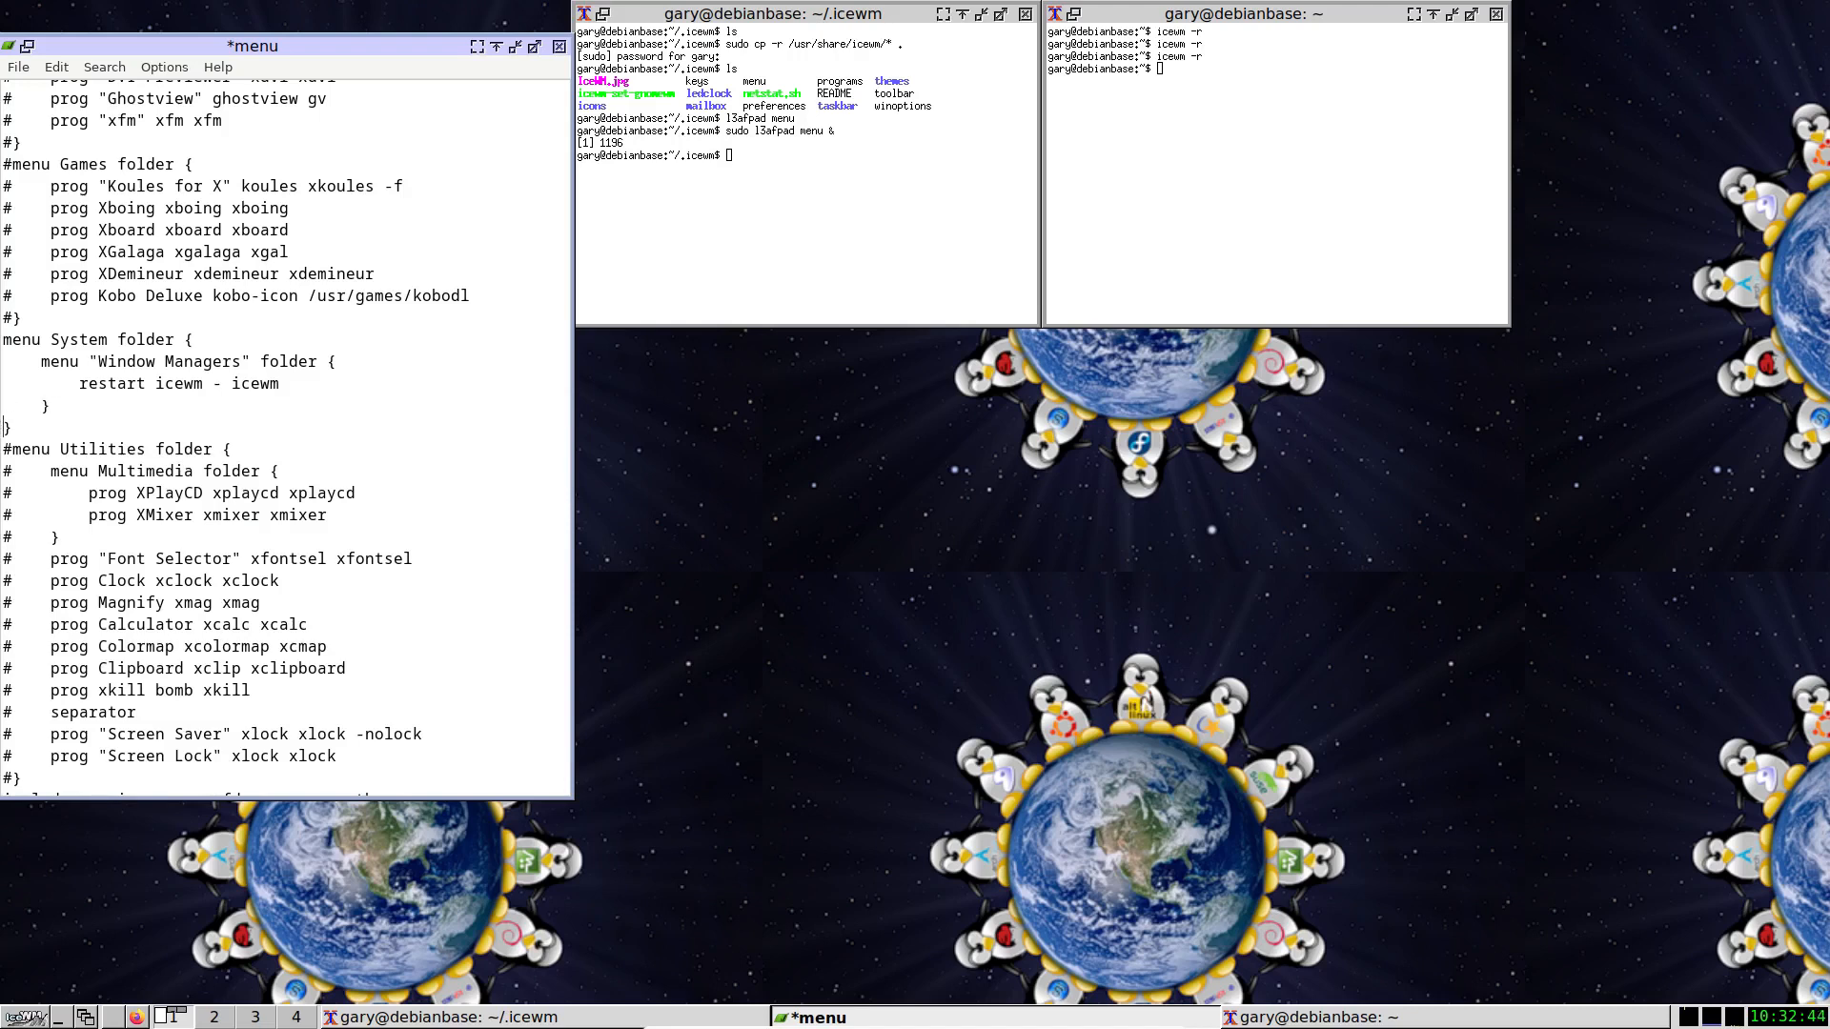
Save the menu file and restart IceWM with icewm -r to check the new System folder in the desktop menu.
key(ctrl+s)
click(1405, 242)
key(Up)
key(Return)
right_click(905, 404)
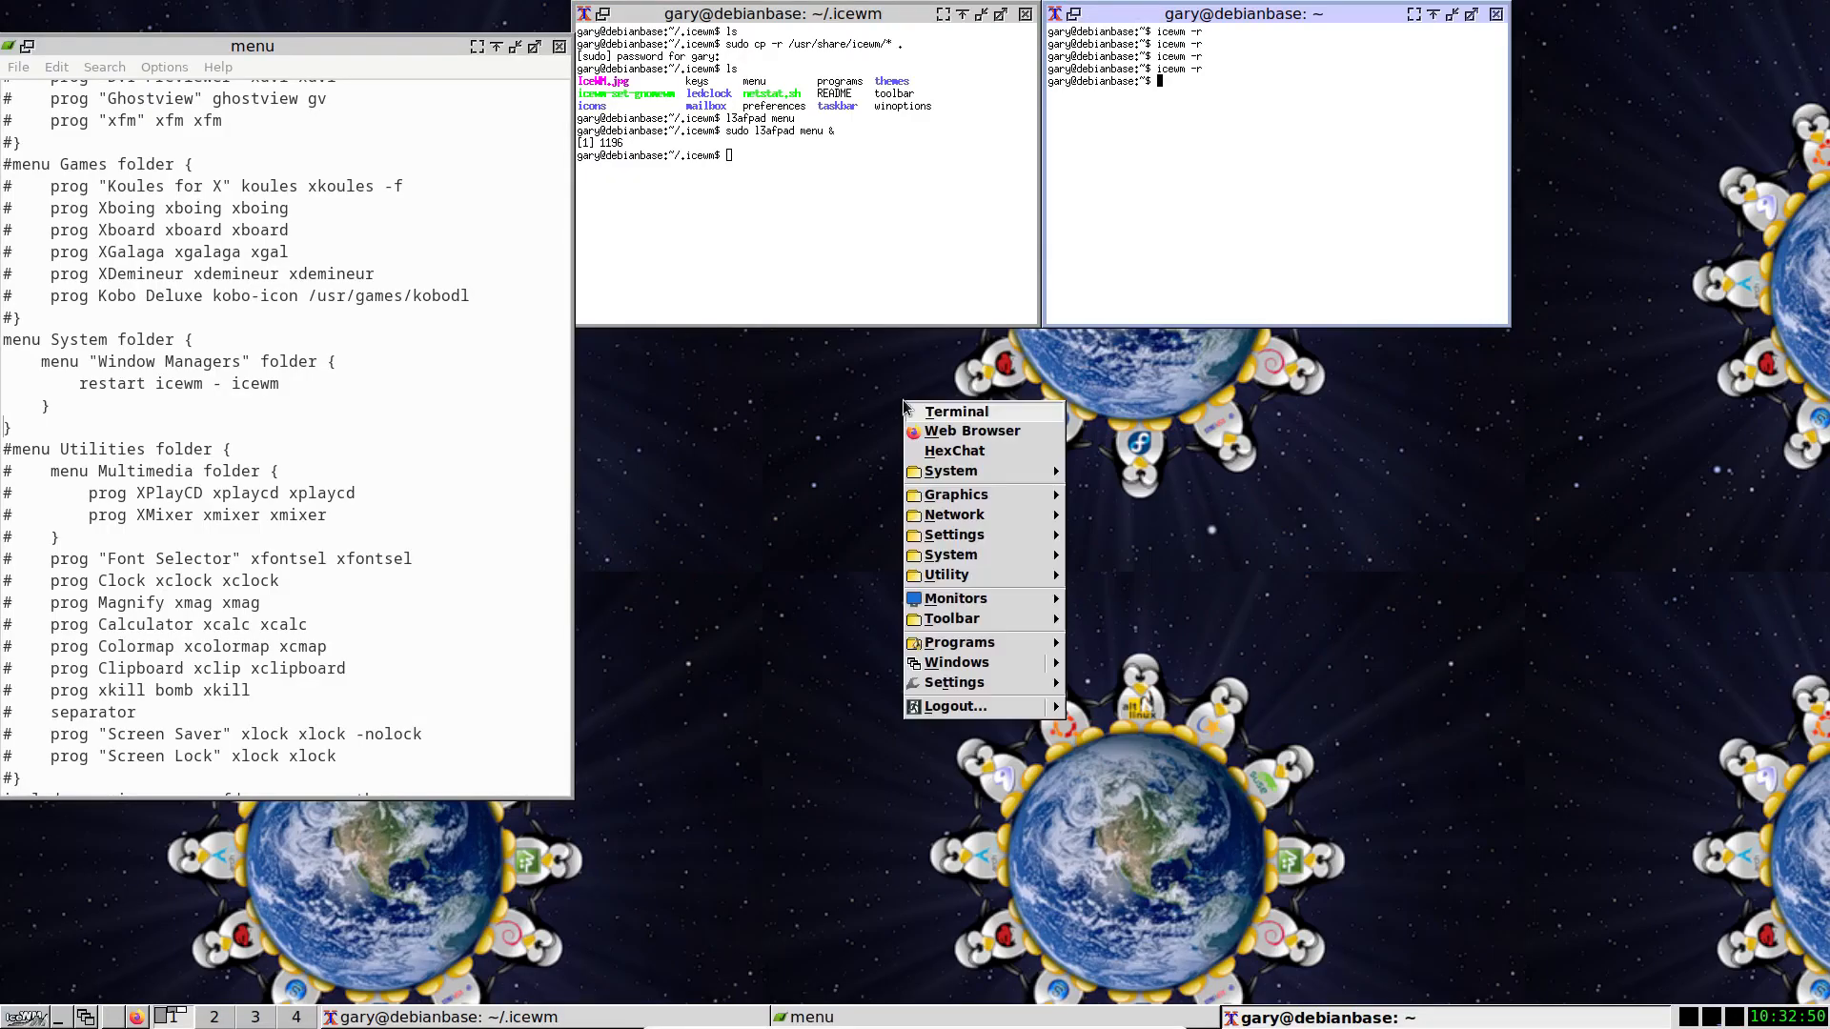
mouse_move(991, 472)
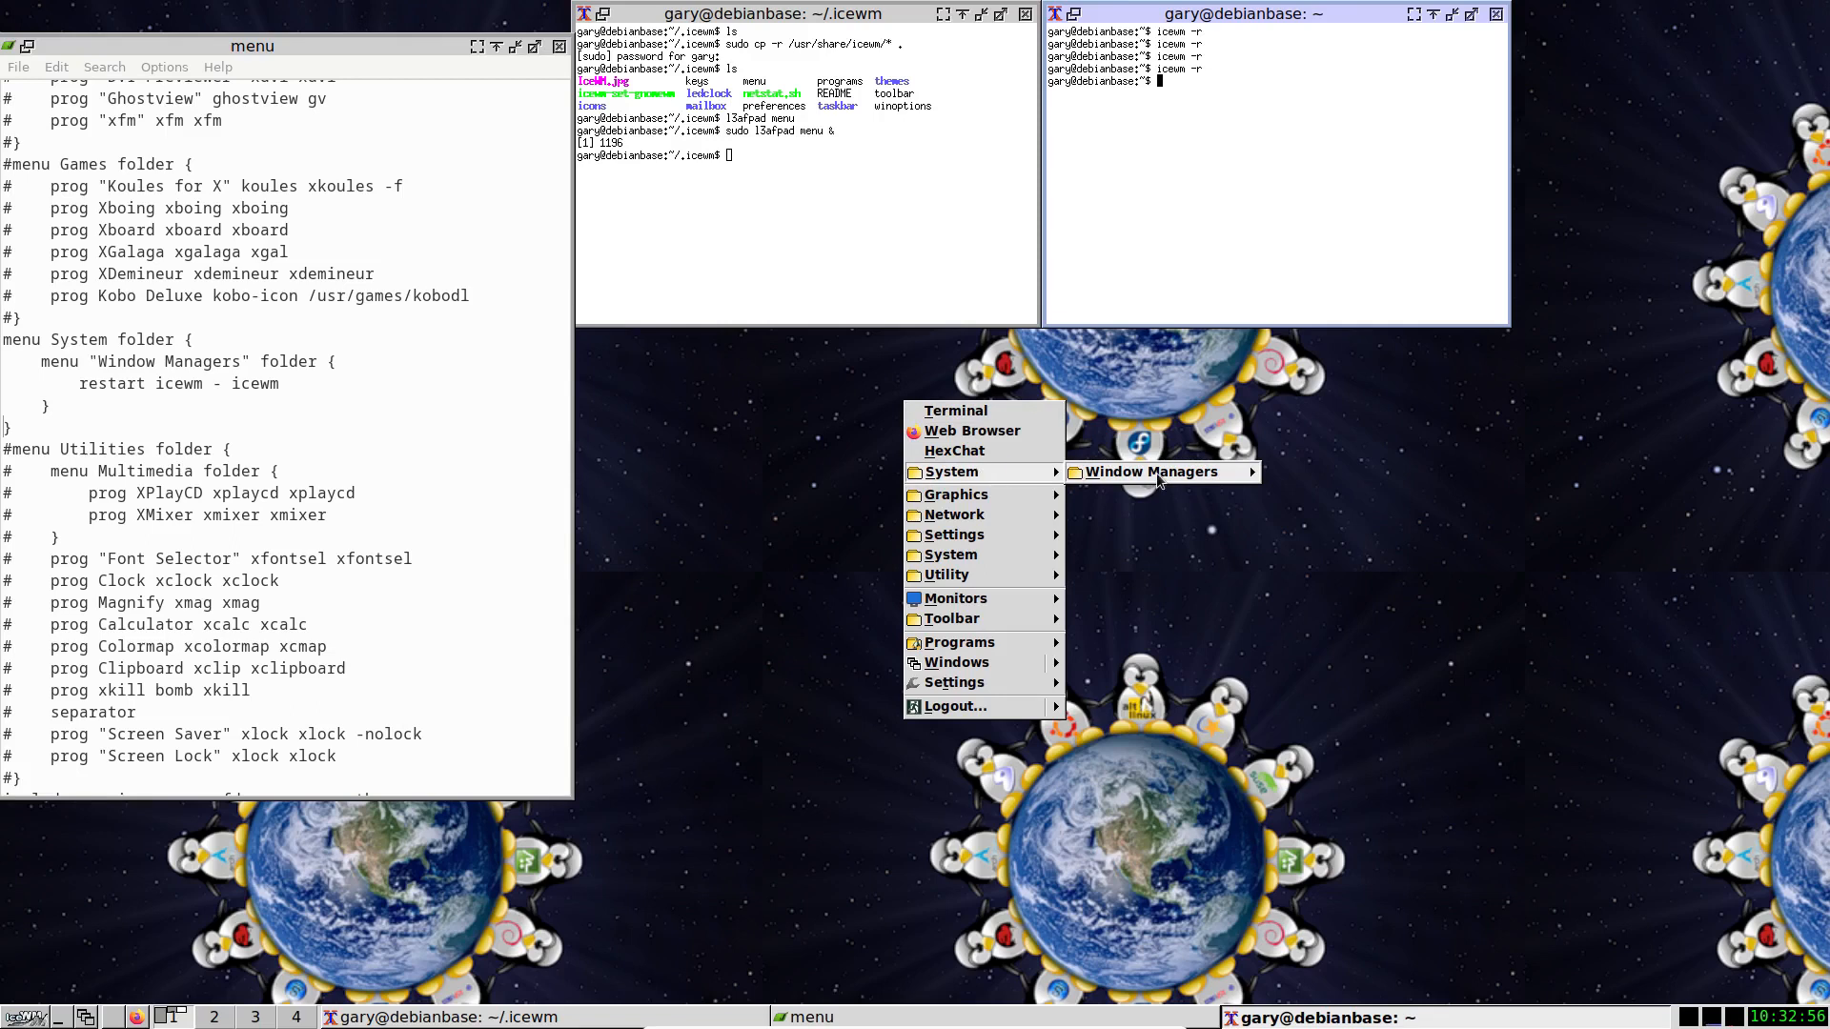
mouse_move(1158, 477)
click(266, 425)
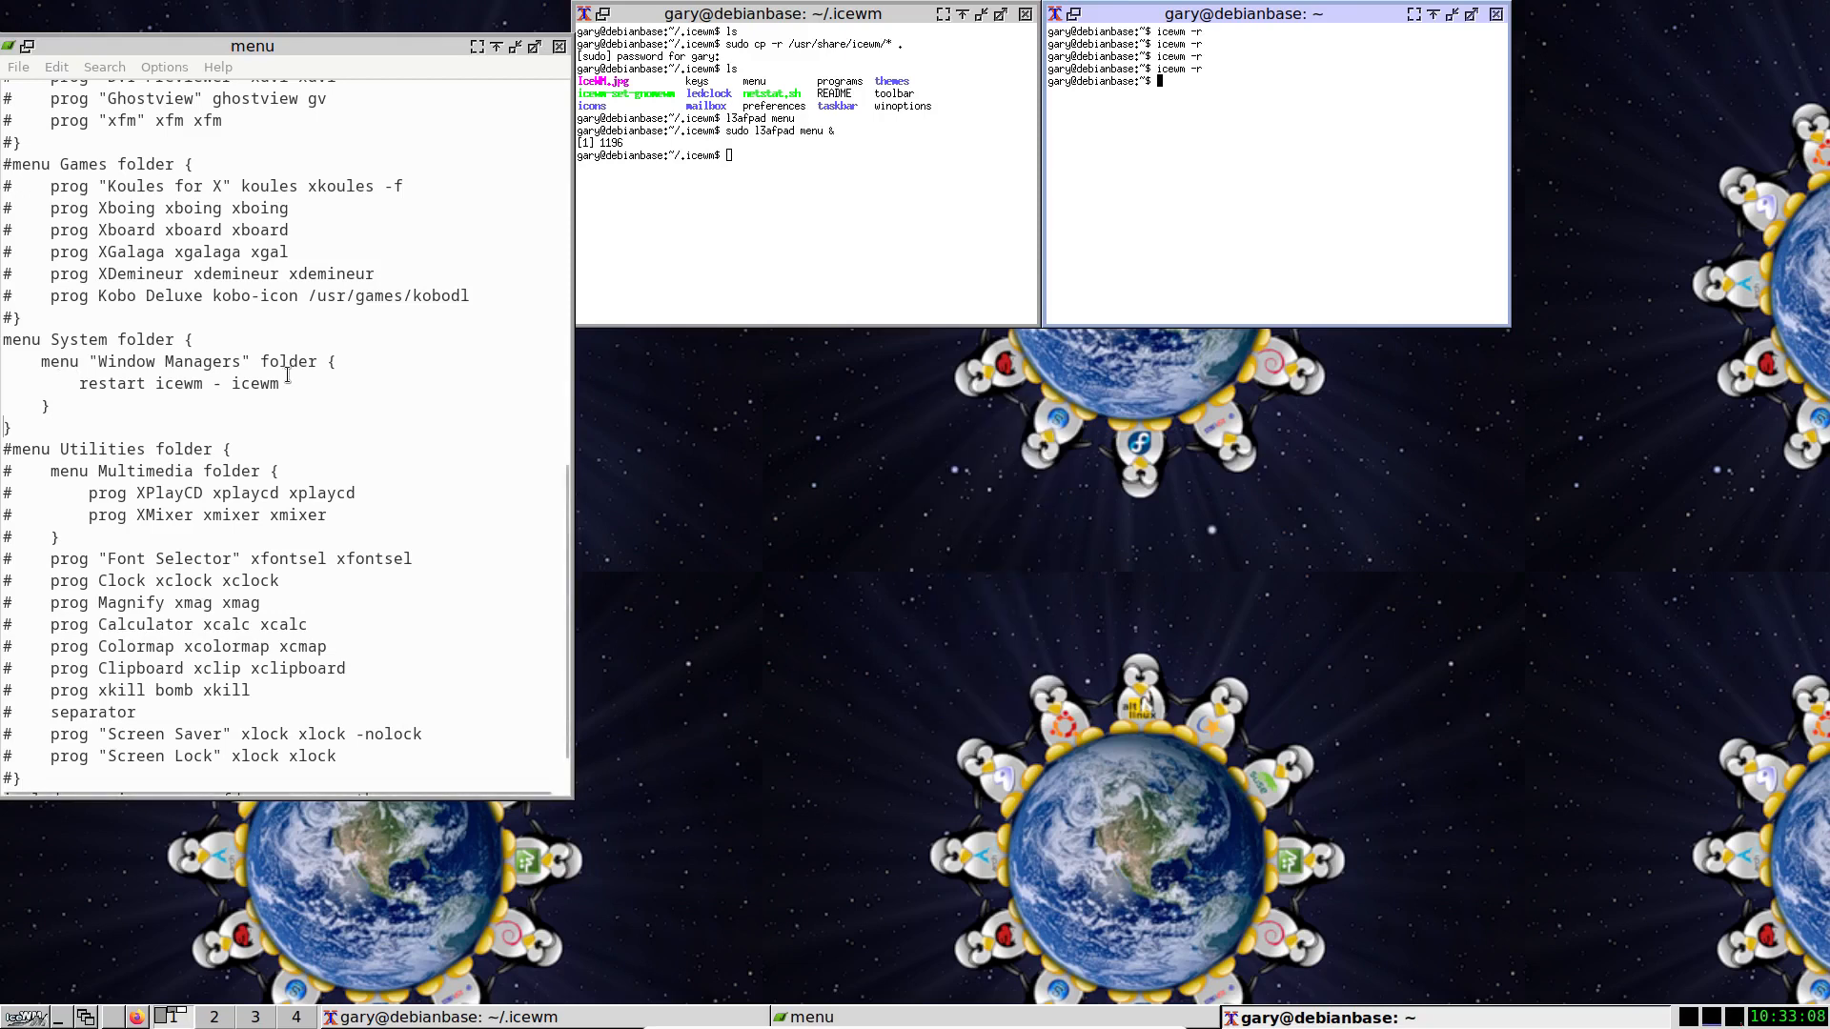
Insert the line prog hexchat hexchat in the System folder, above the Window Managers submenu.
click(347, 388)
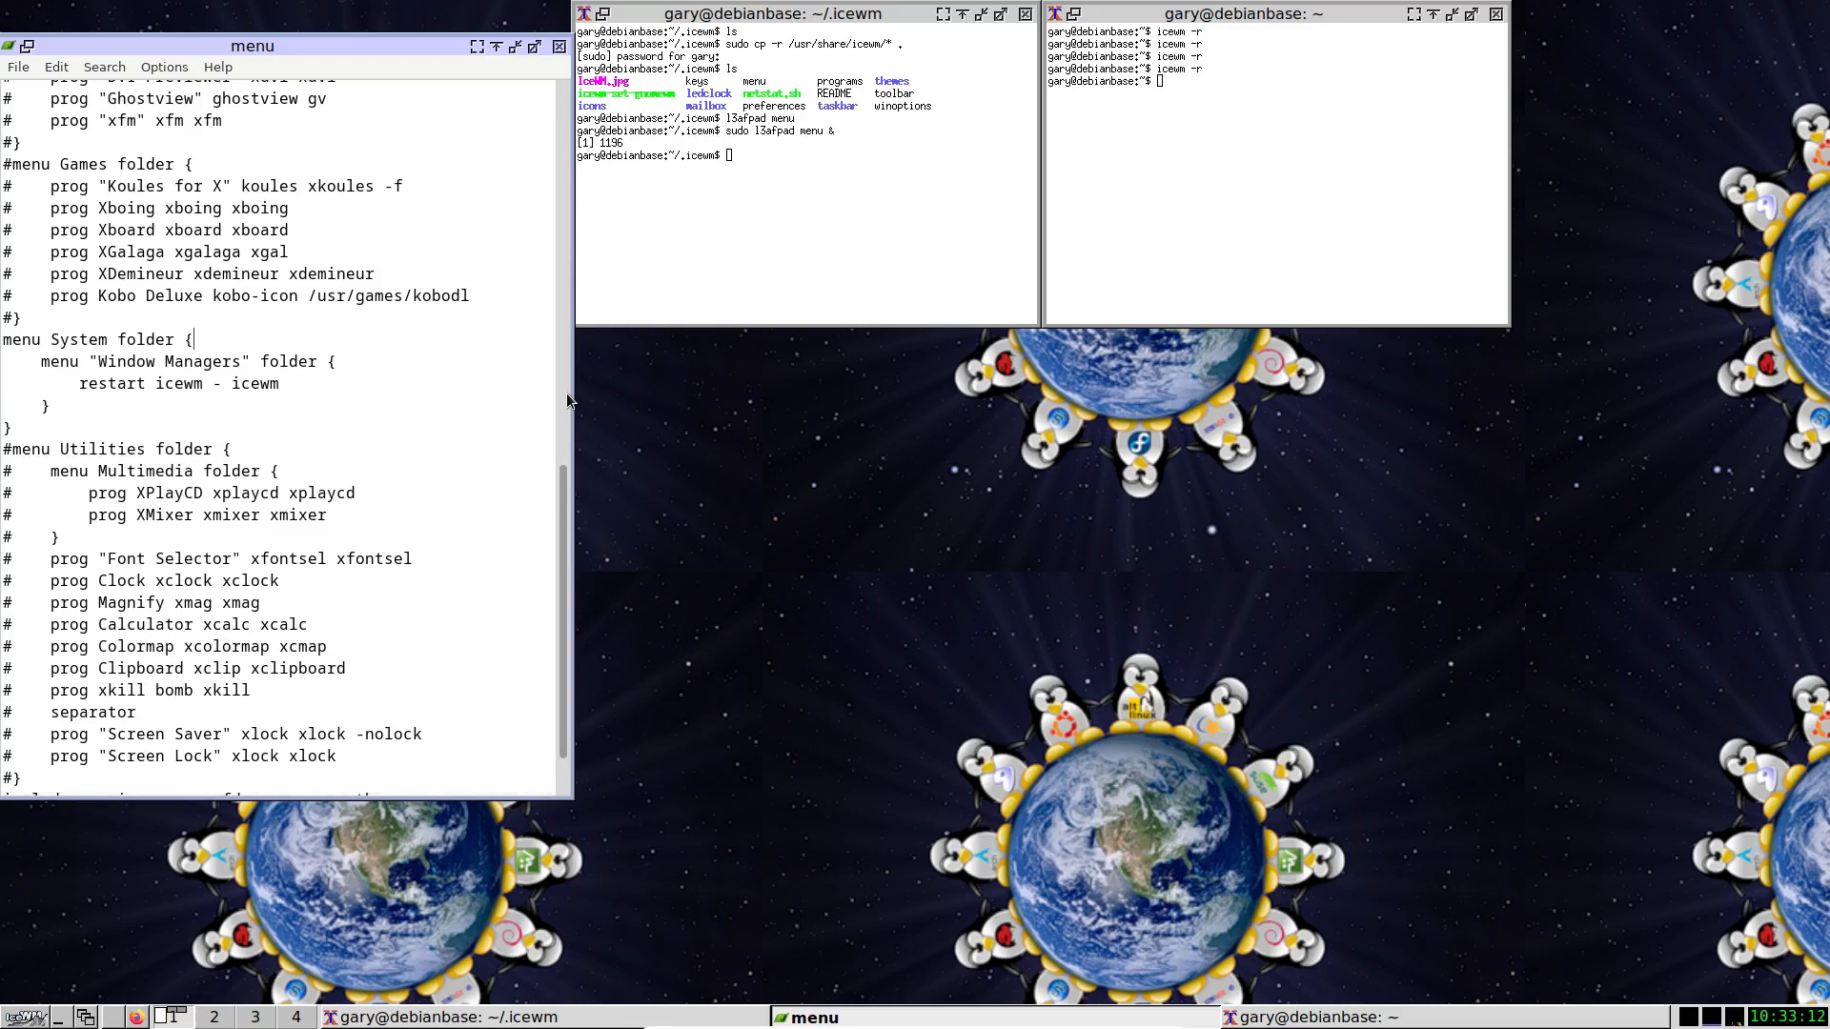
key(Up)
key(Up)
key(Return)
key(BackSpace)
key(BackSpace)
key(Return)
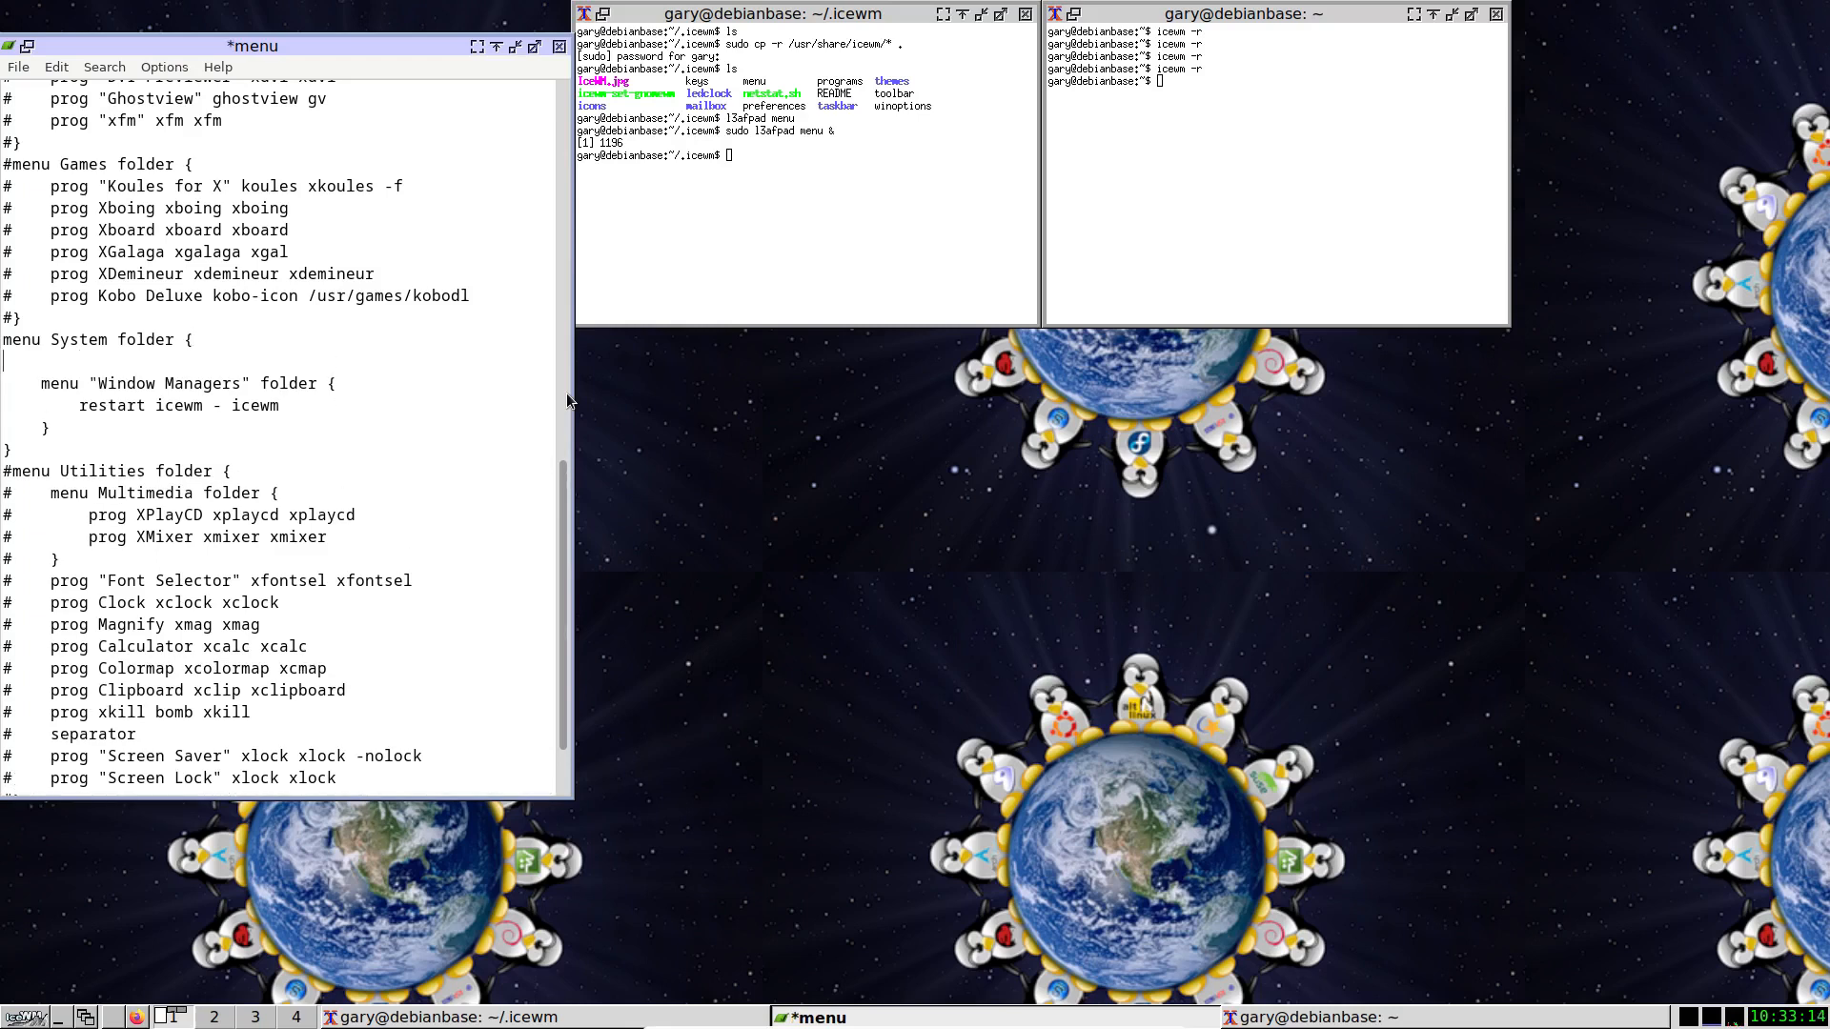
text(prog hexchat hexchat)
Add the title Hexchat to the new prog line after comparing it with the entries at the file's start, and save the file.
key(Page_Up)
key(Page_Up)
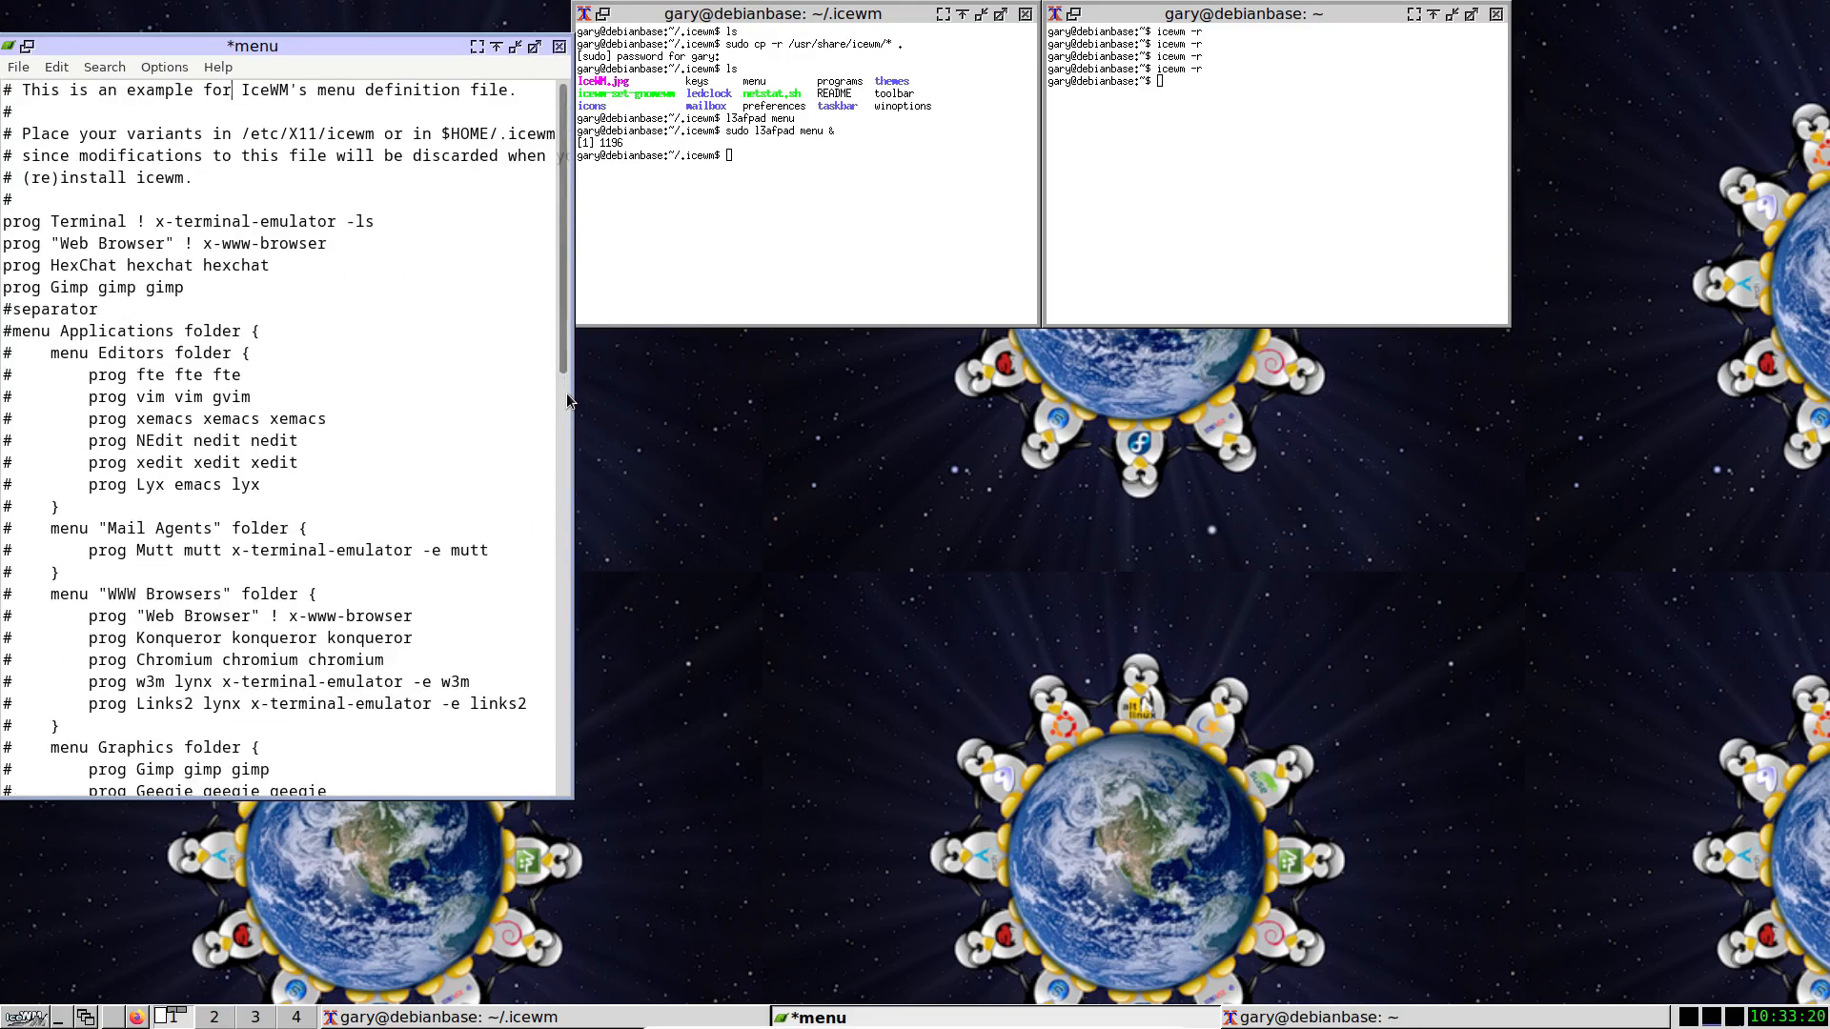
key(Page_Down)
key(Page_Down)
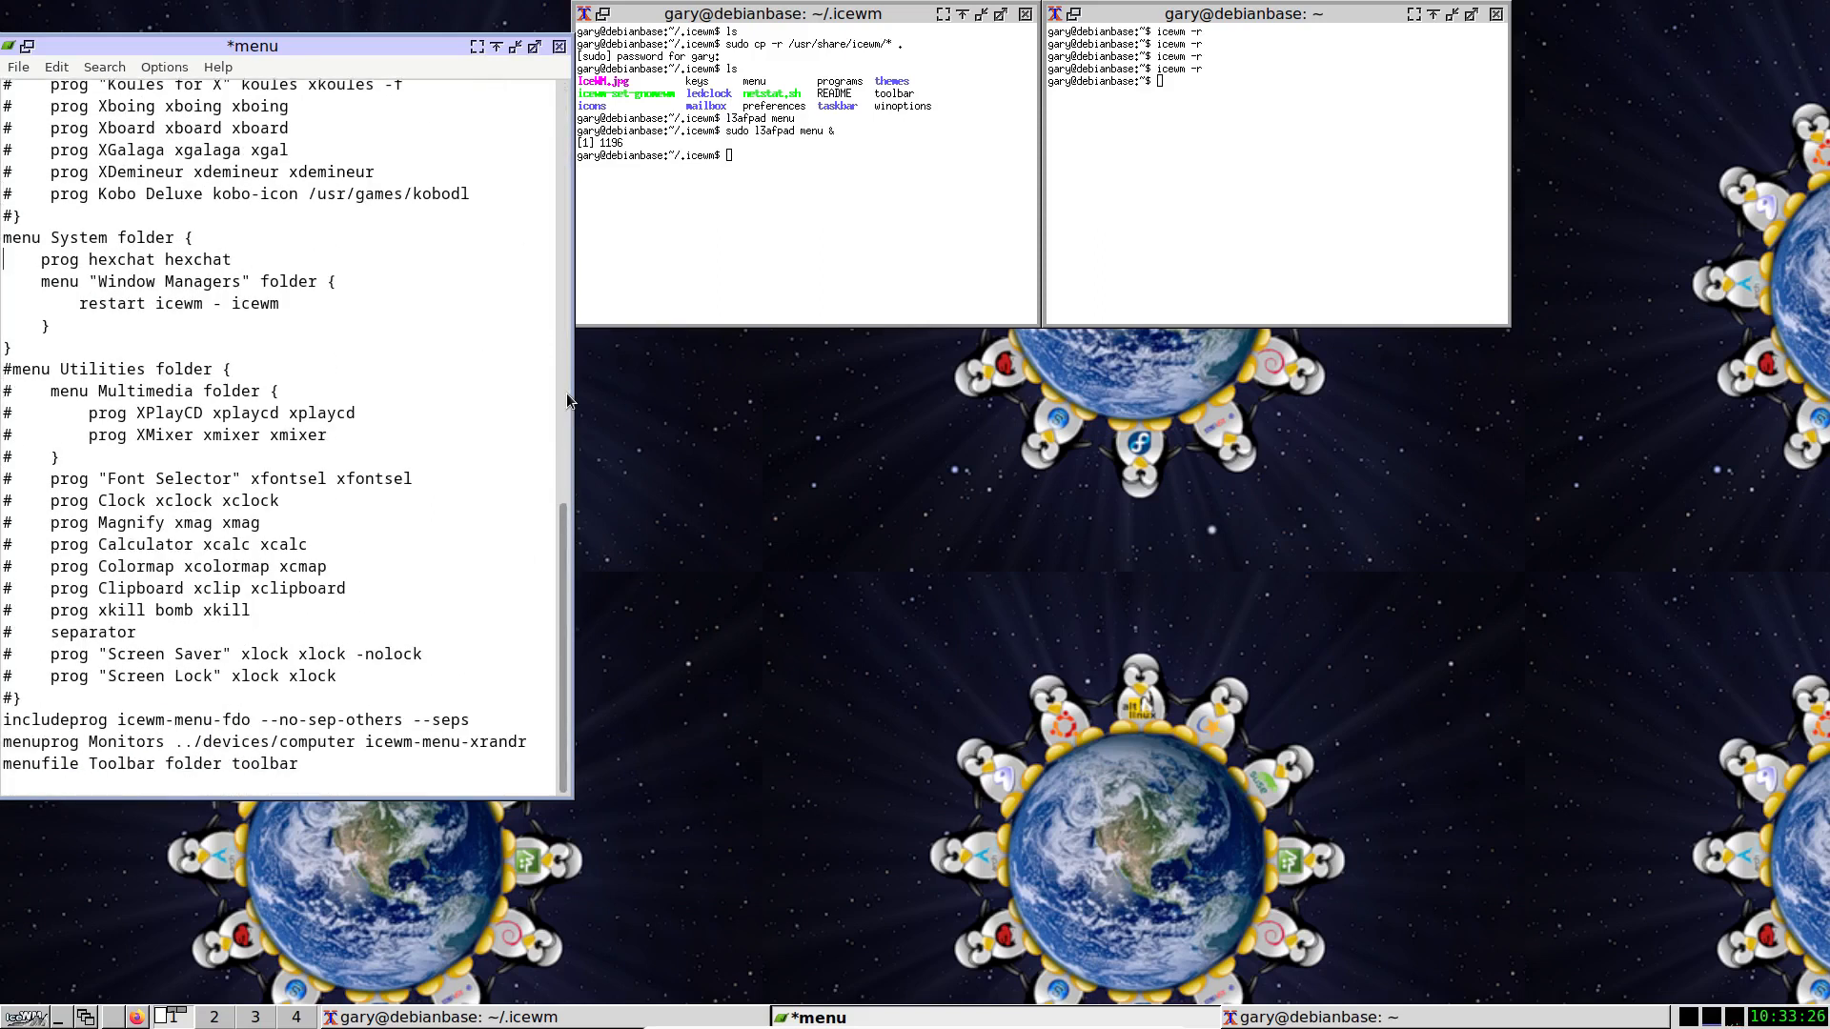
text(Hexchat)
key(ctrl+s)
Open the new System folder in the desktop menu and choose its Hexchat entry.
right_click(979, 407)
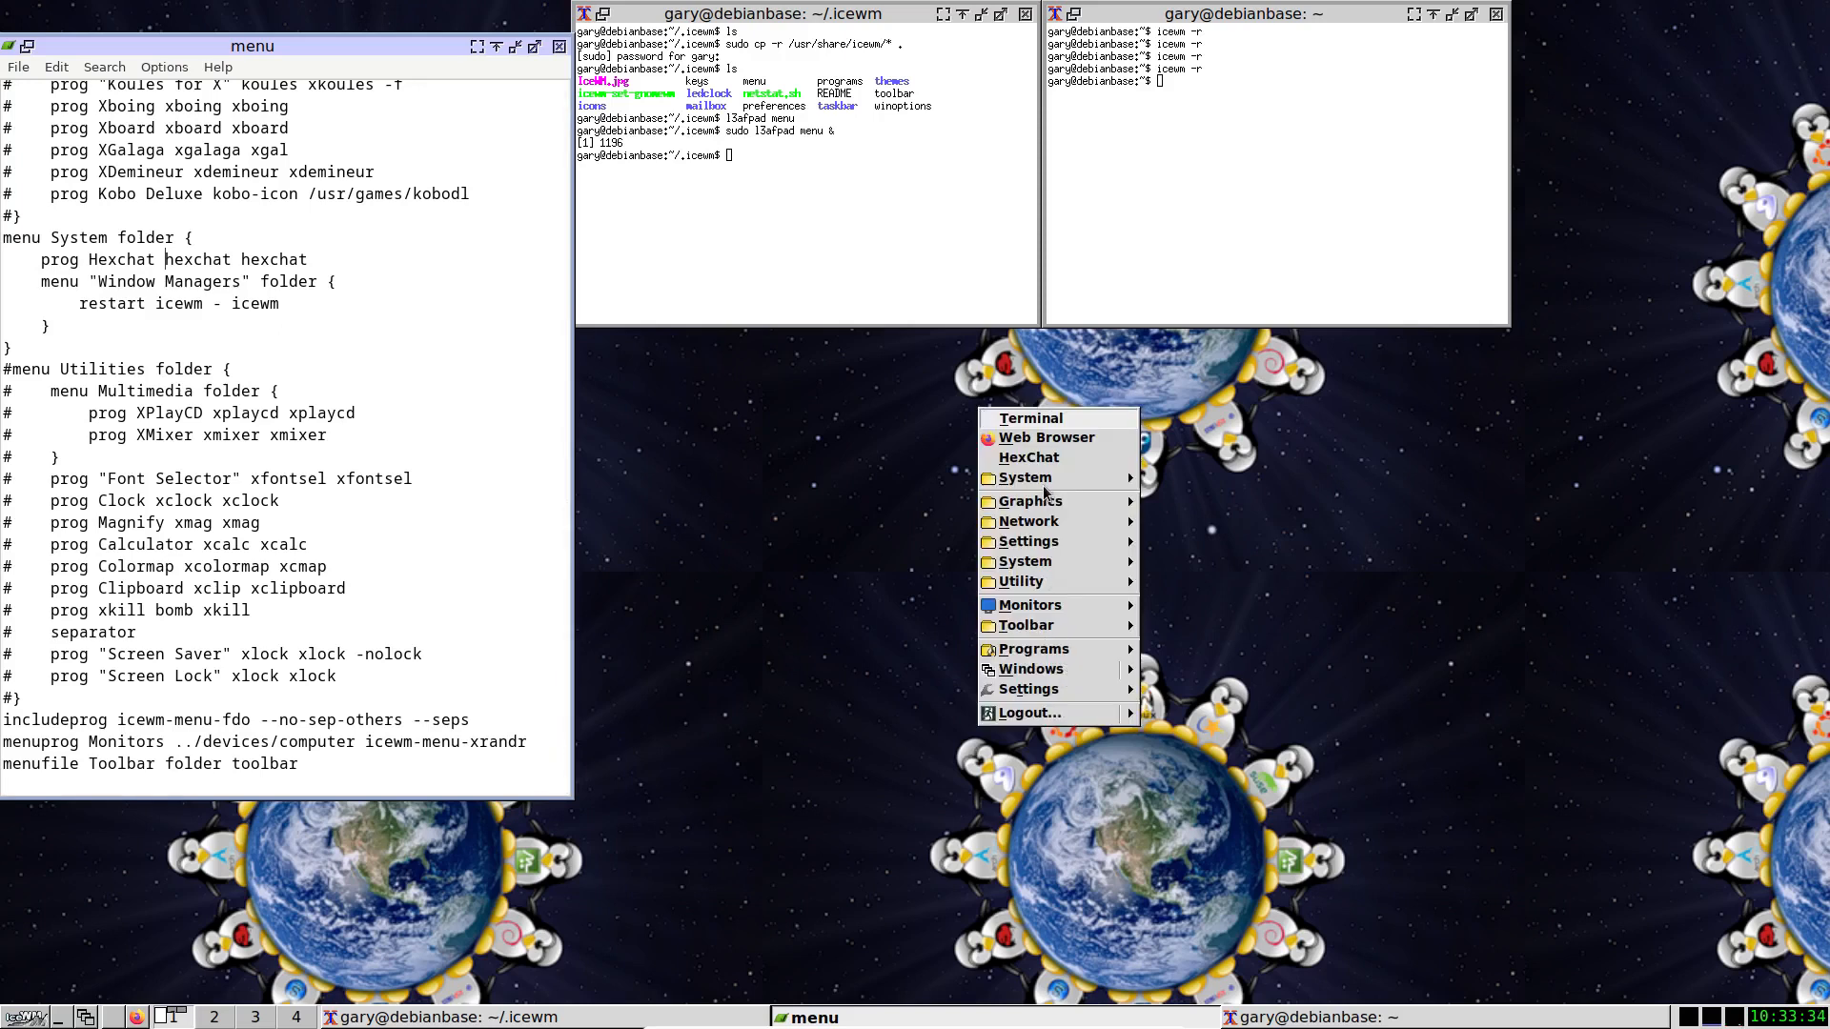
mouse_move(1101, 484)
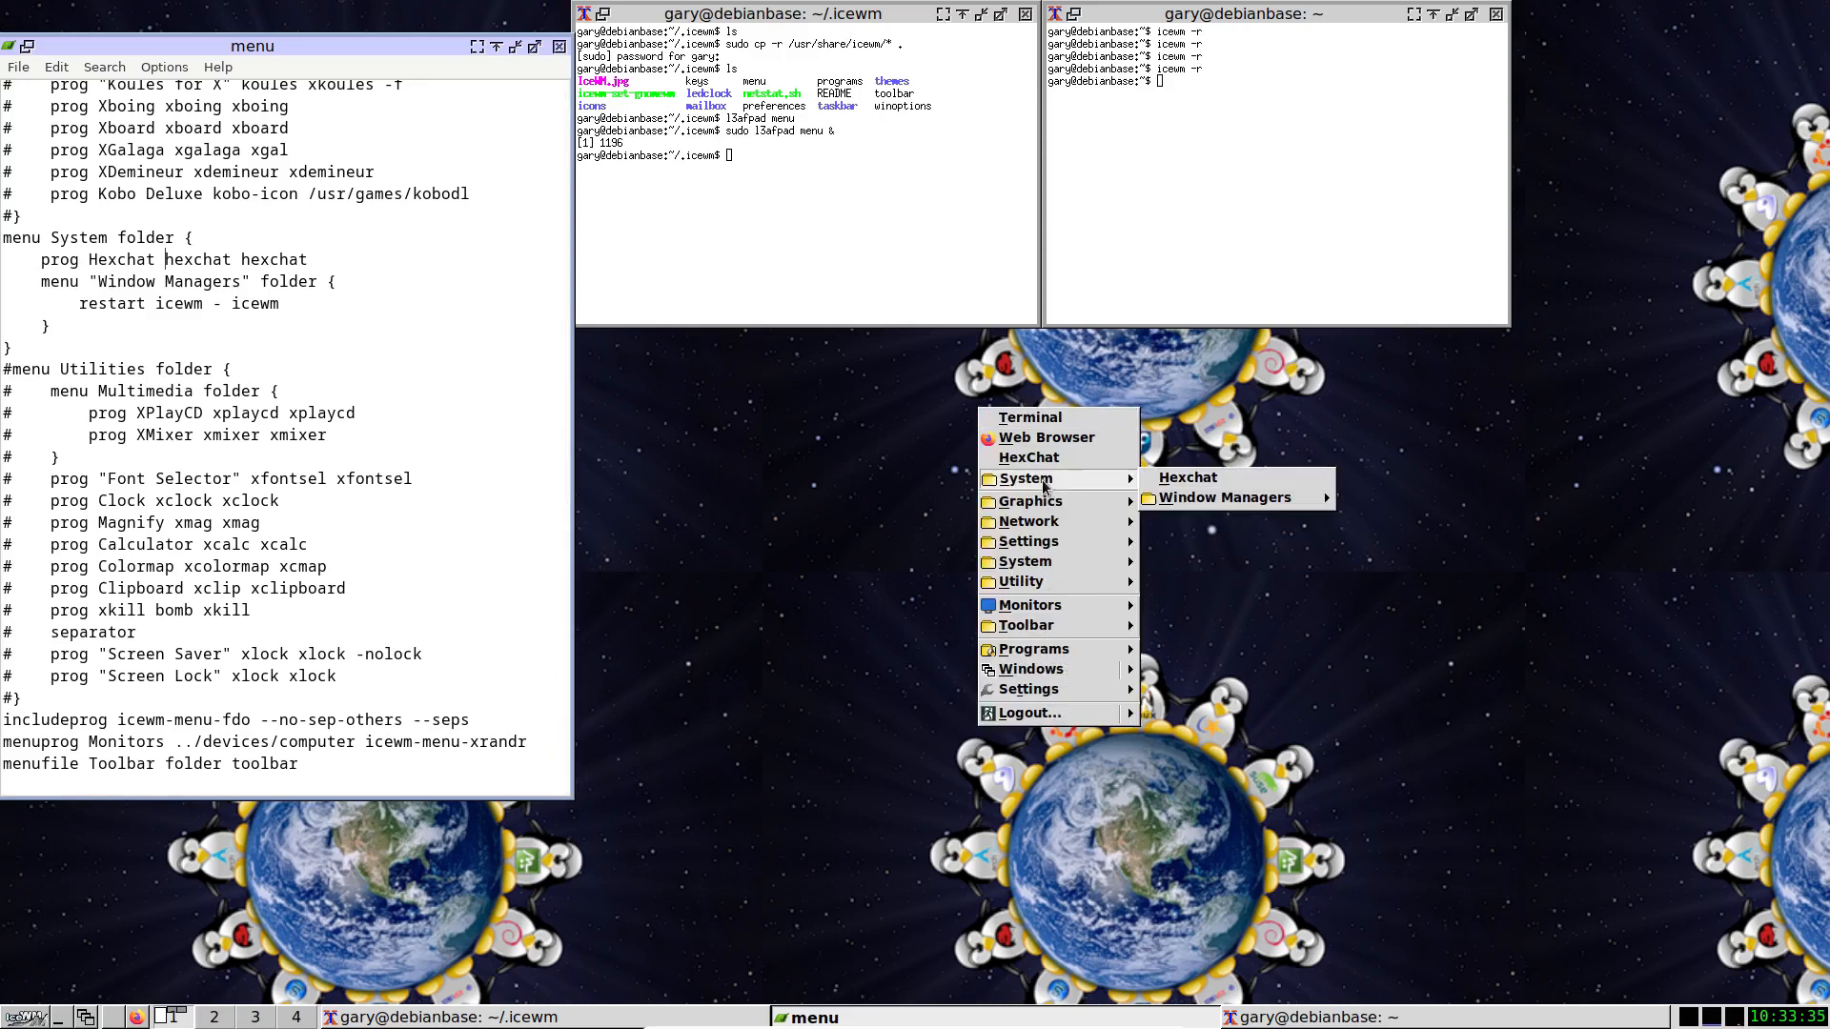
click(1211, 480)
click(635, 748)
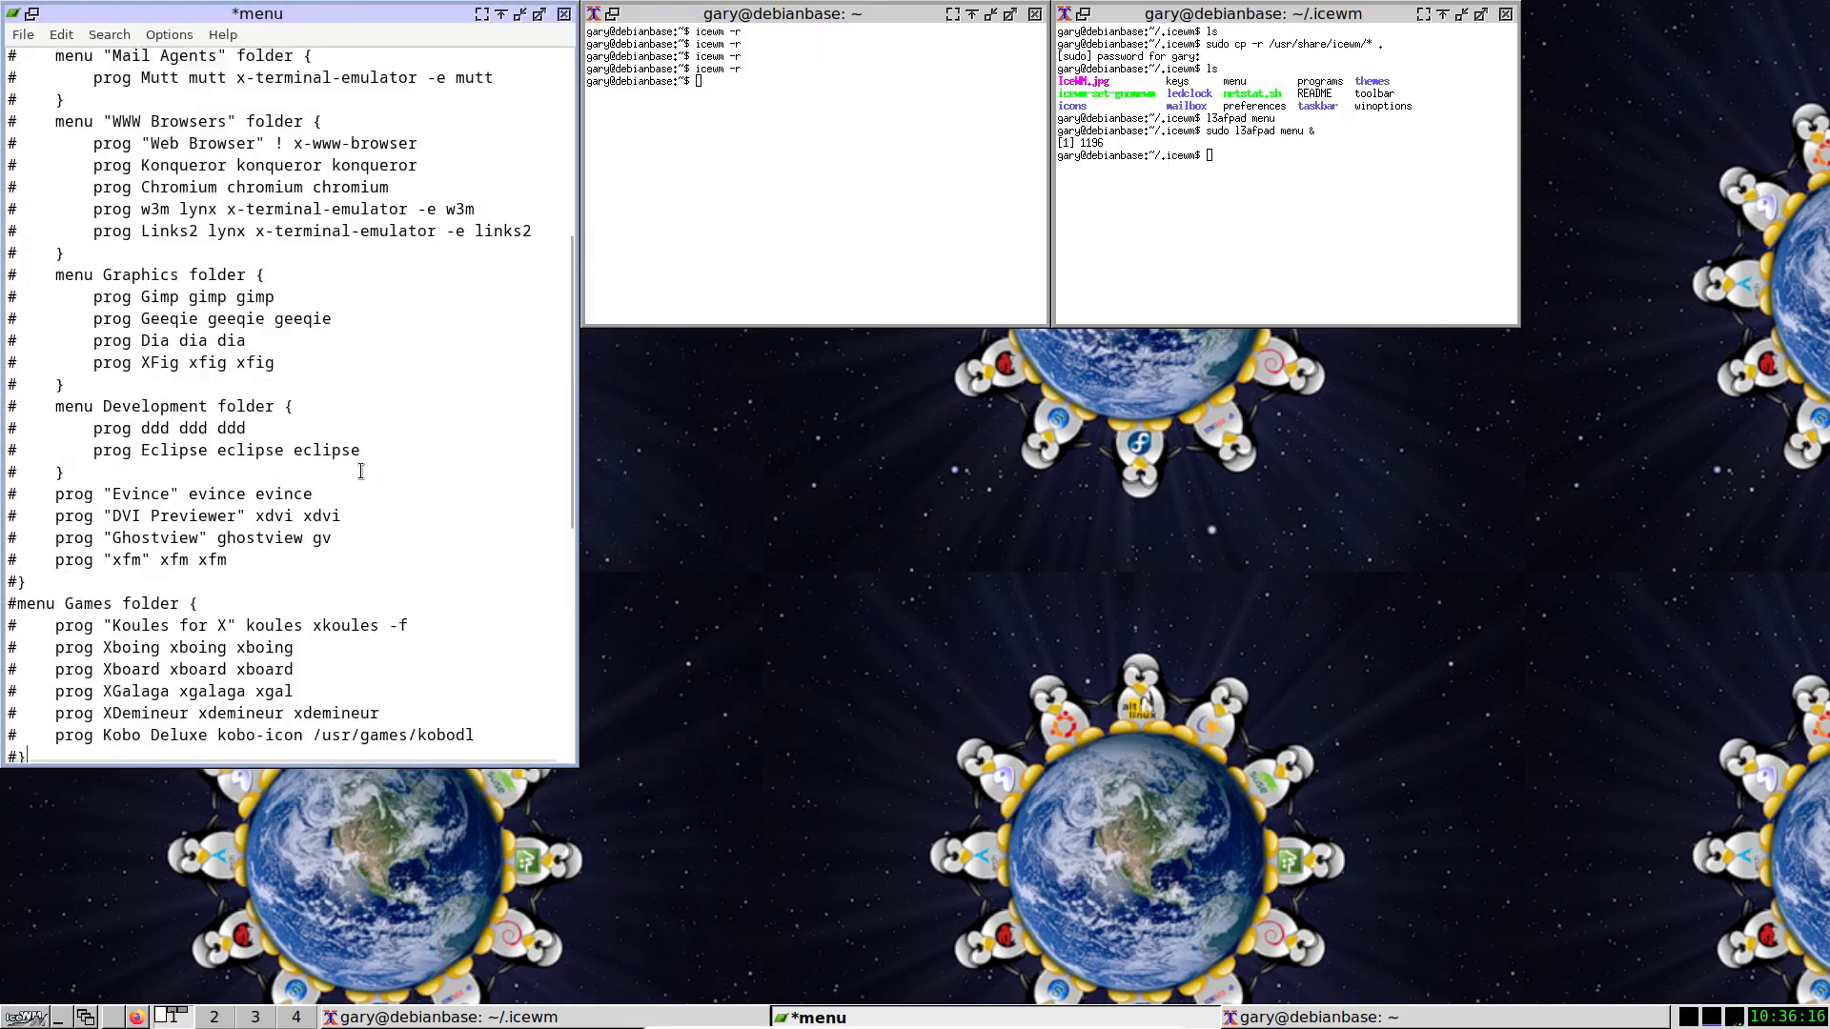
Change the title of the top-level HexChat prog entry near the start of the menu file to MyChat.
scroll(361, 471, up, 7)
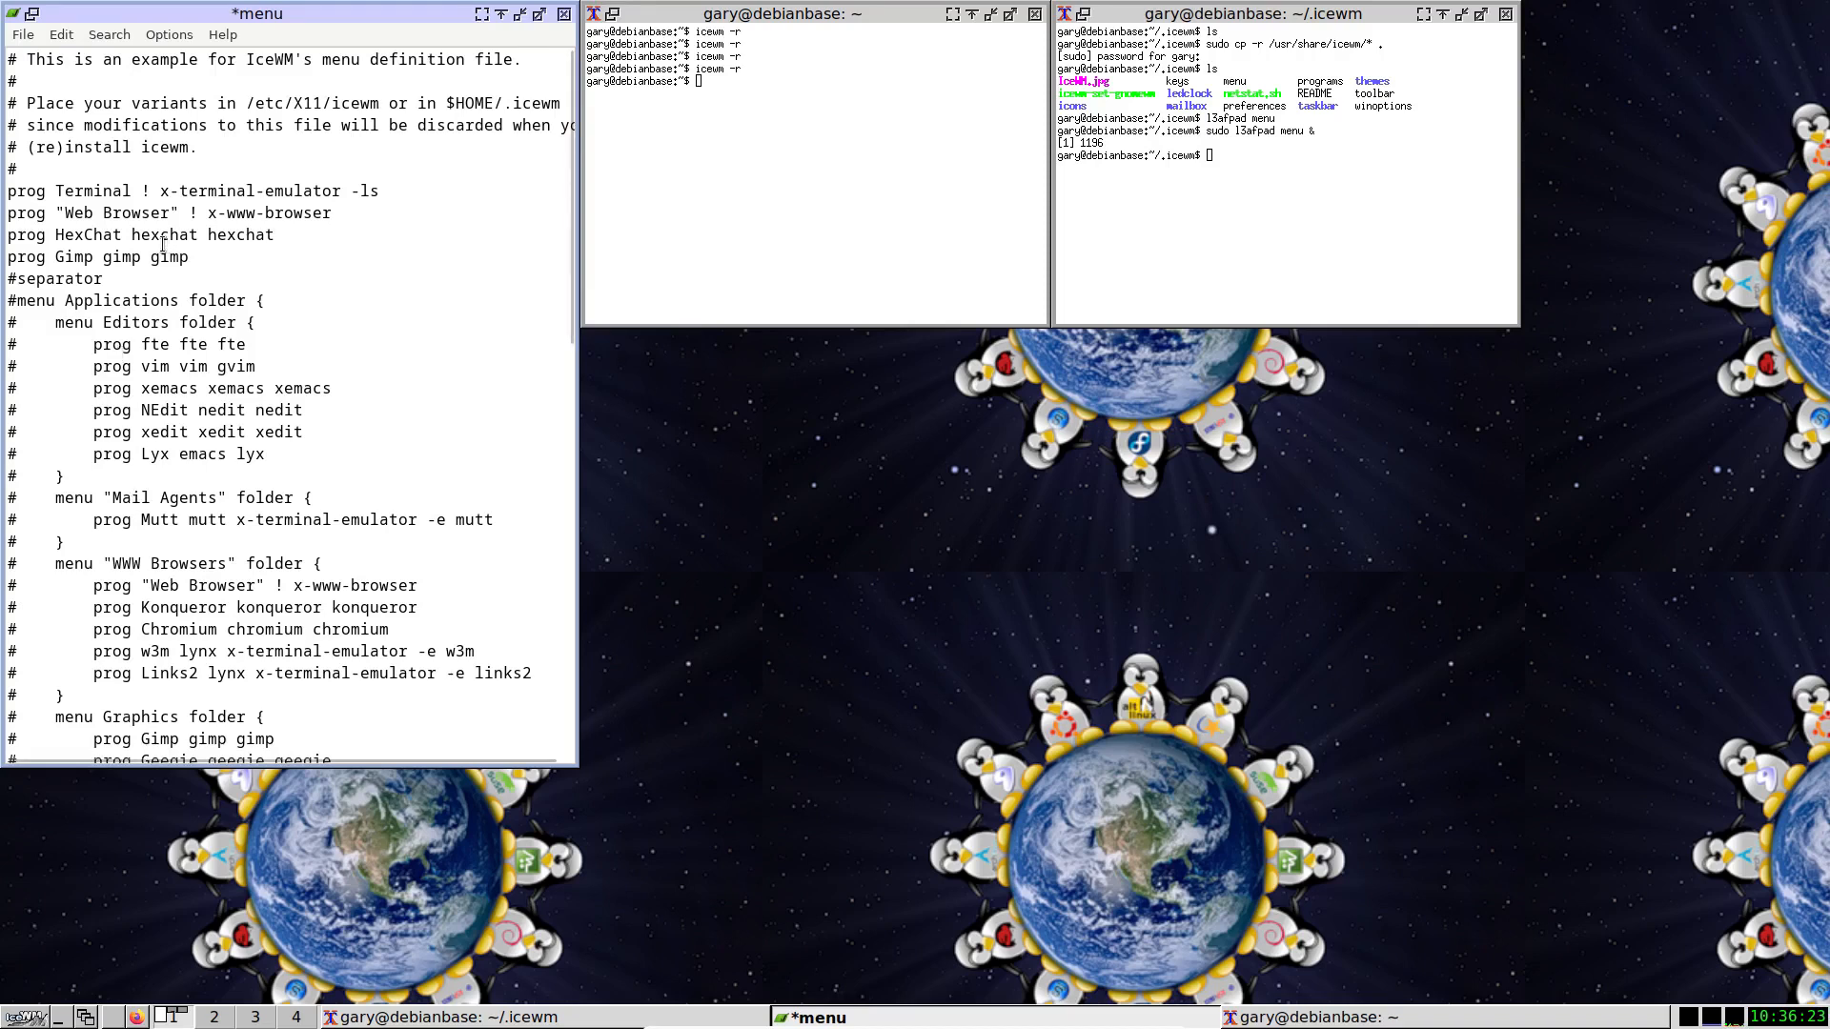
drag(62, 235, 179, 234)
click(858, 469)
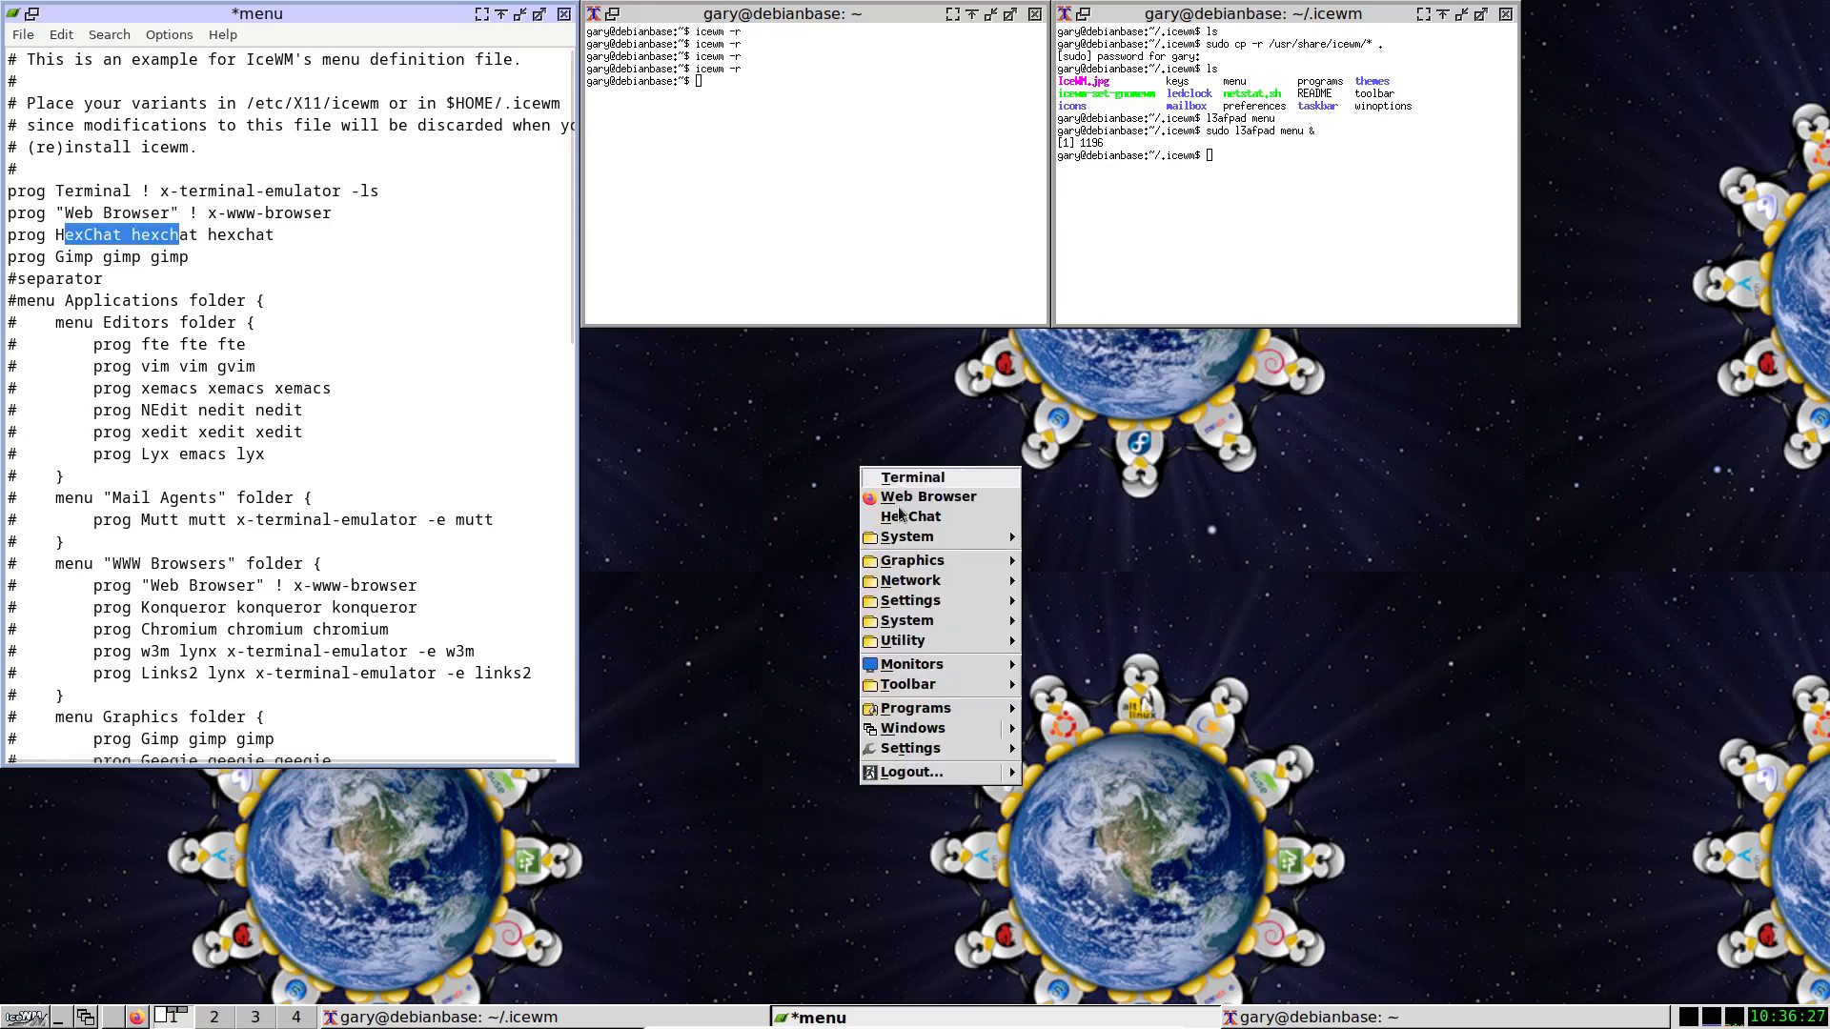
click(94, 237)
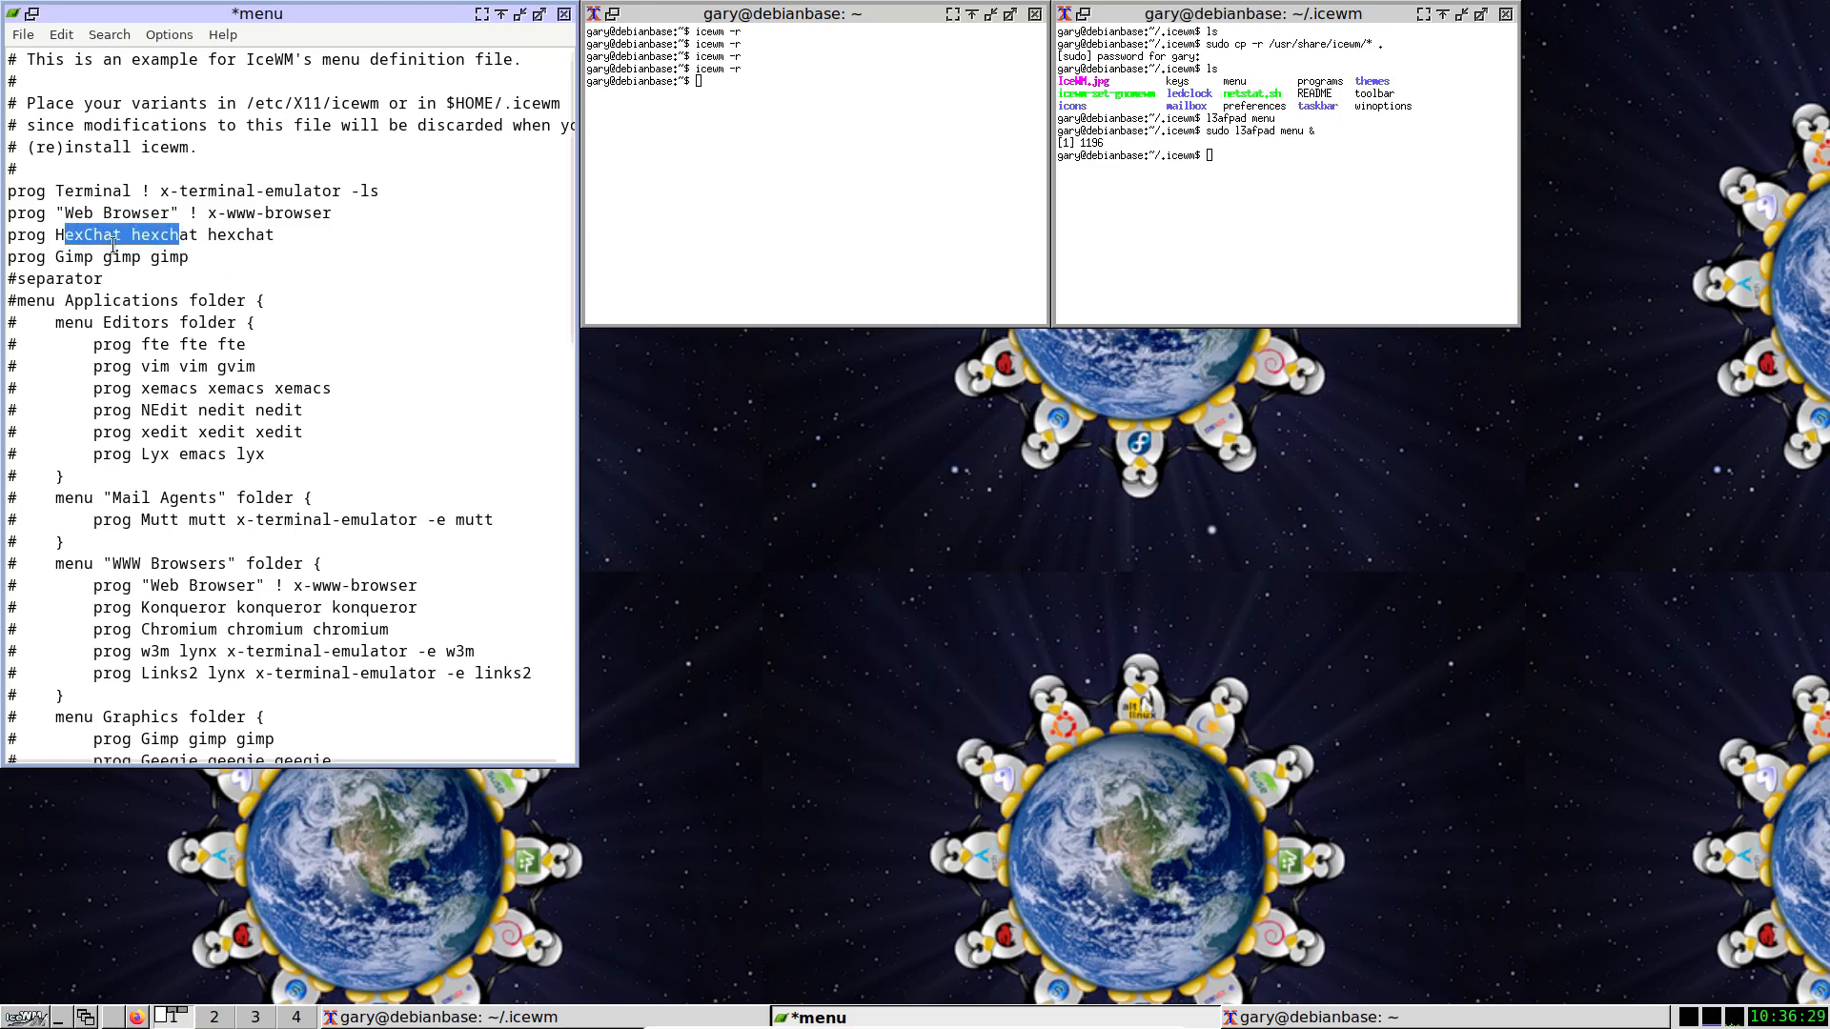
click(122, 235)
key(BackSpace)
key(BackSpace)
key(BackSpace)
key(BackSpace)
key(BackSpace)
key(BackSpace)
key(BackSpace)
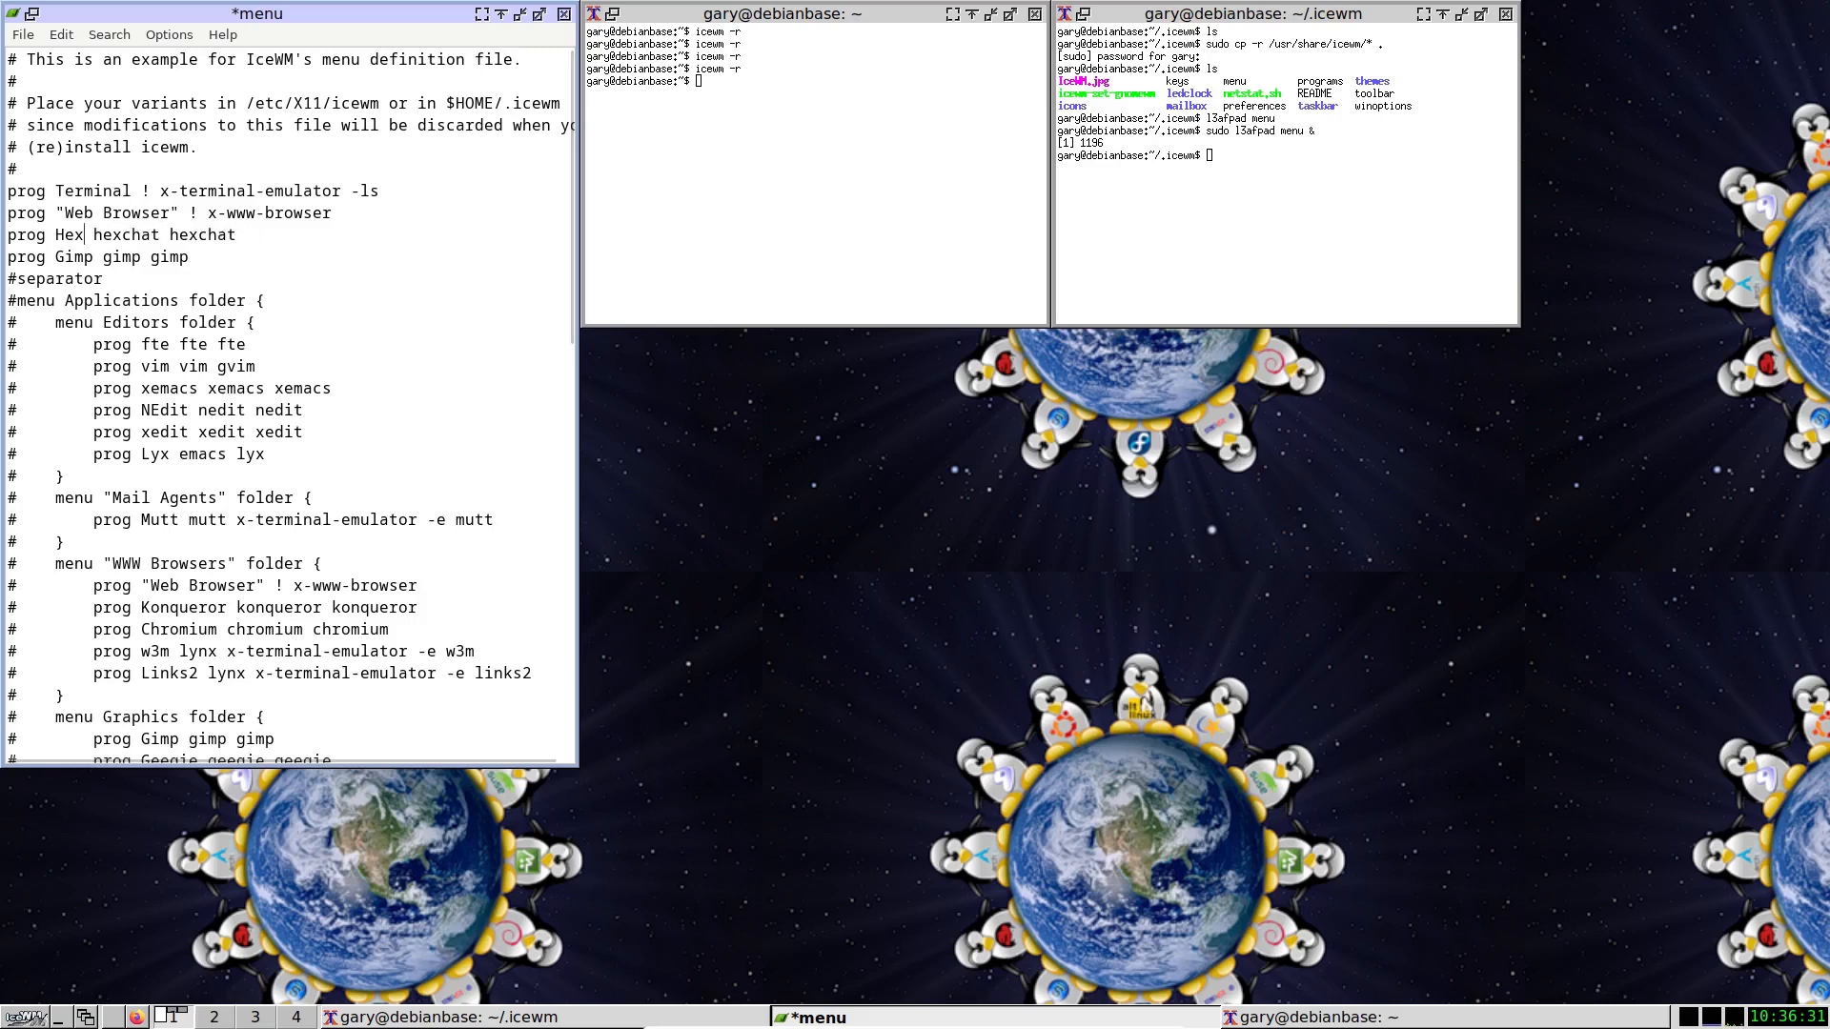
text(MyChat)
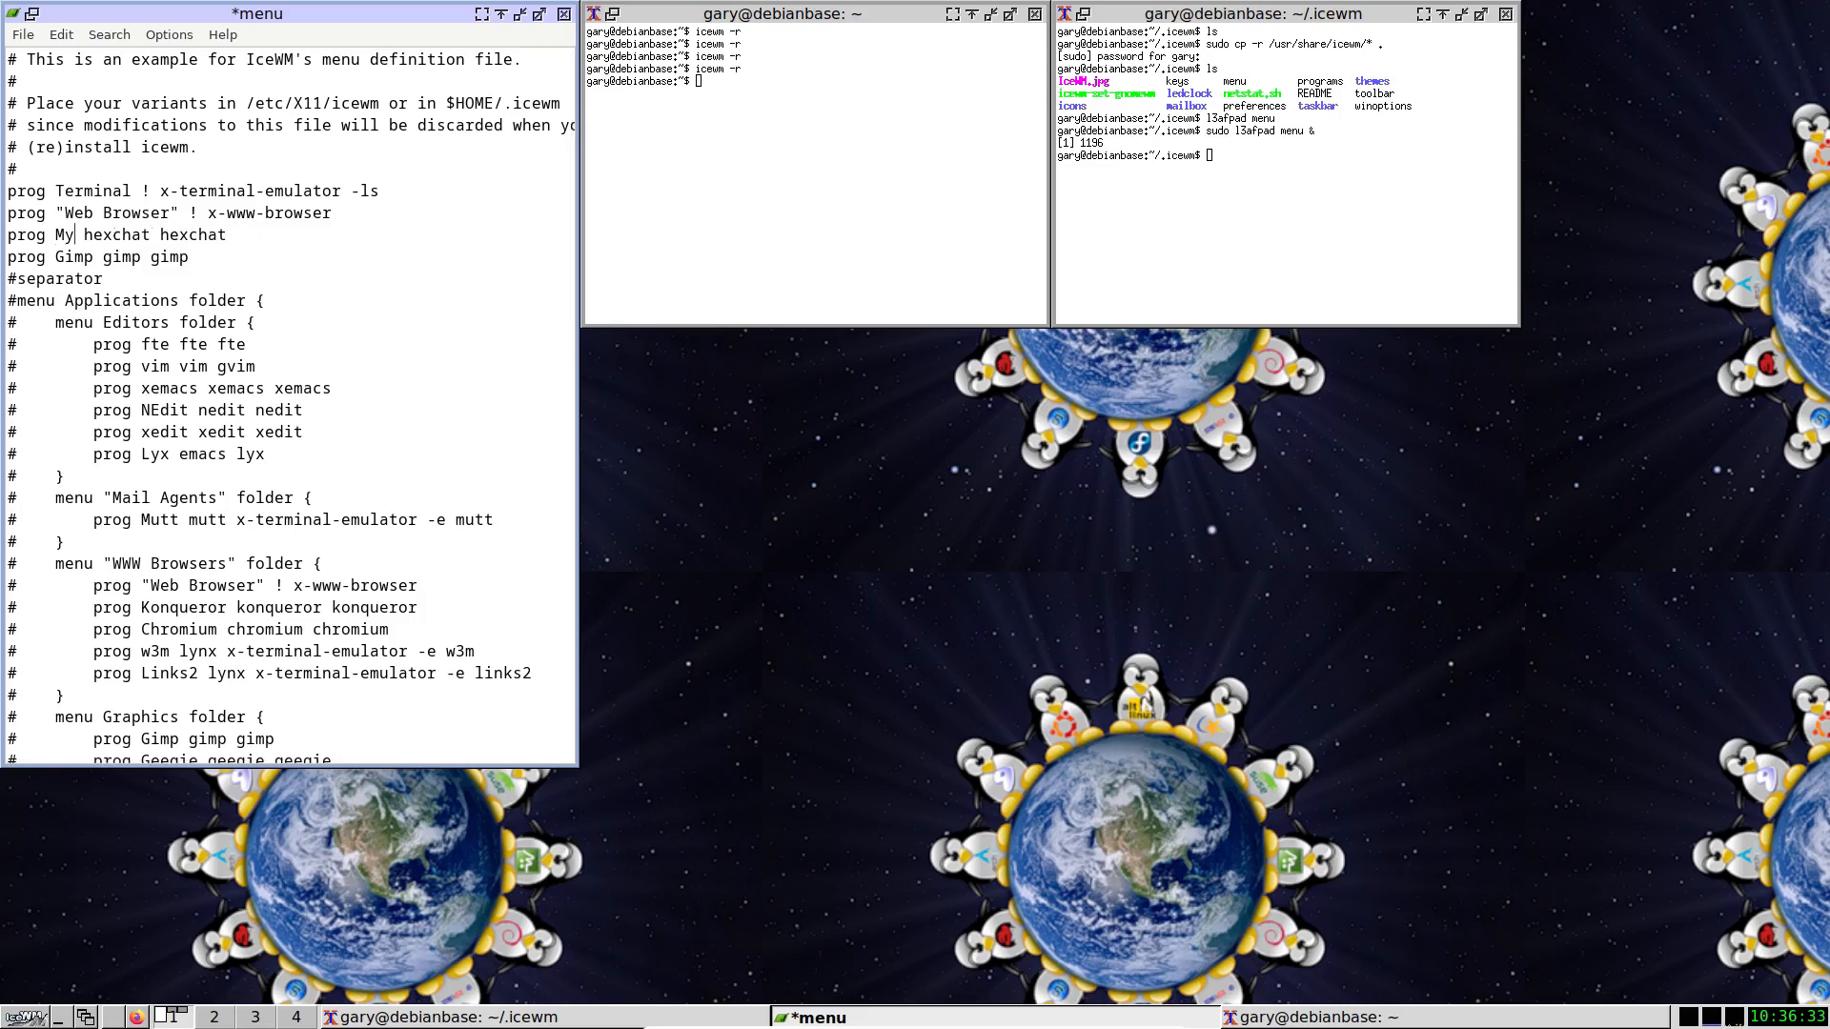
Save the menu file, check the desktop menu for the MyChat entry, and take the virtual machine out of full-screen mode.
key(ctrl+s)
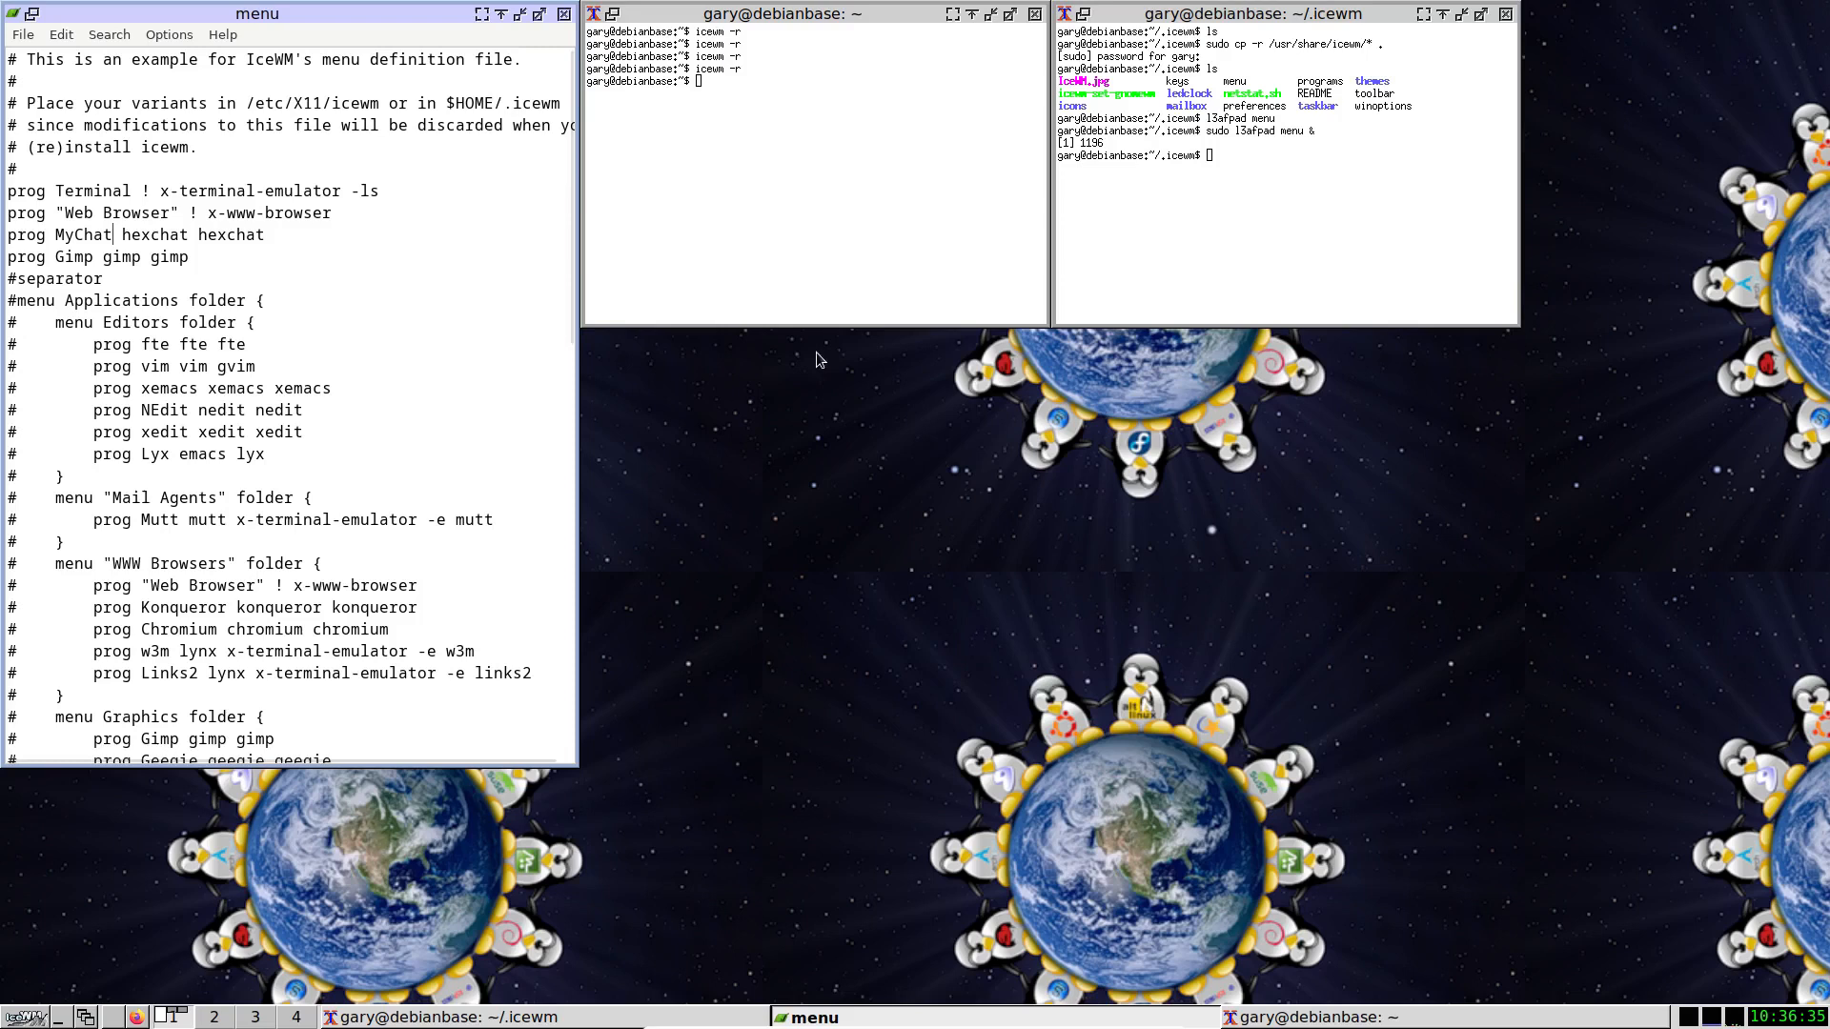
right_click(848, 393)
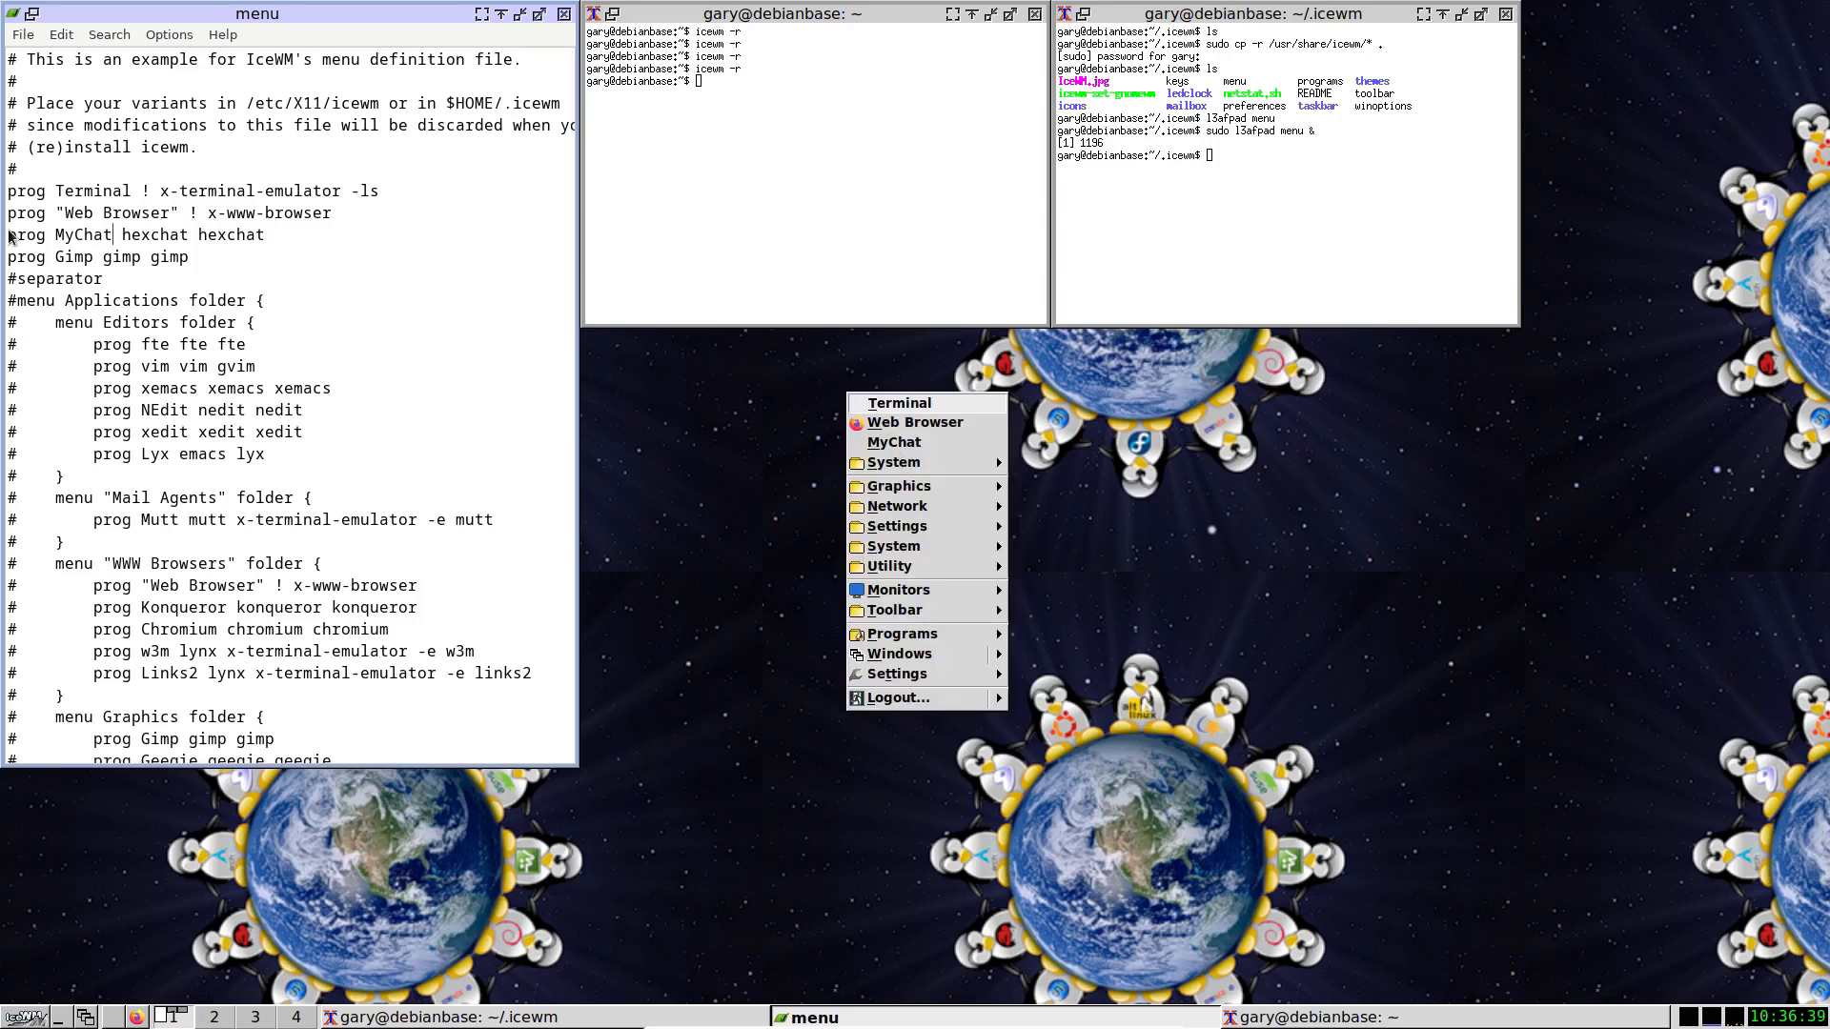
key(Control_R+f)
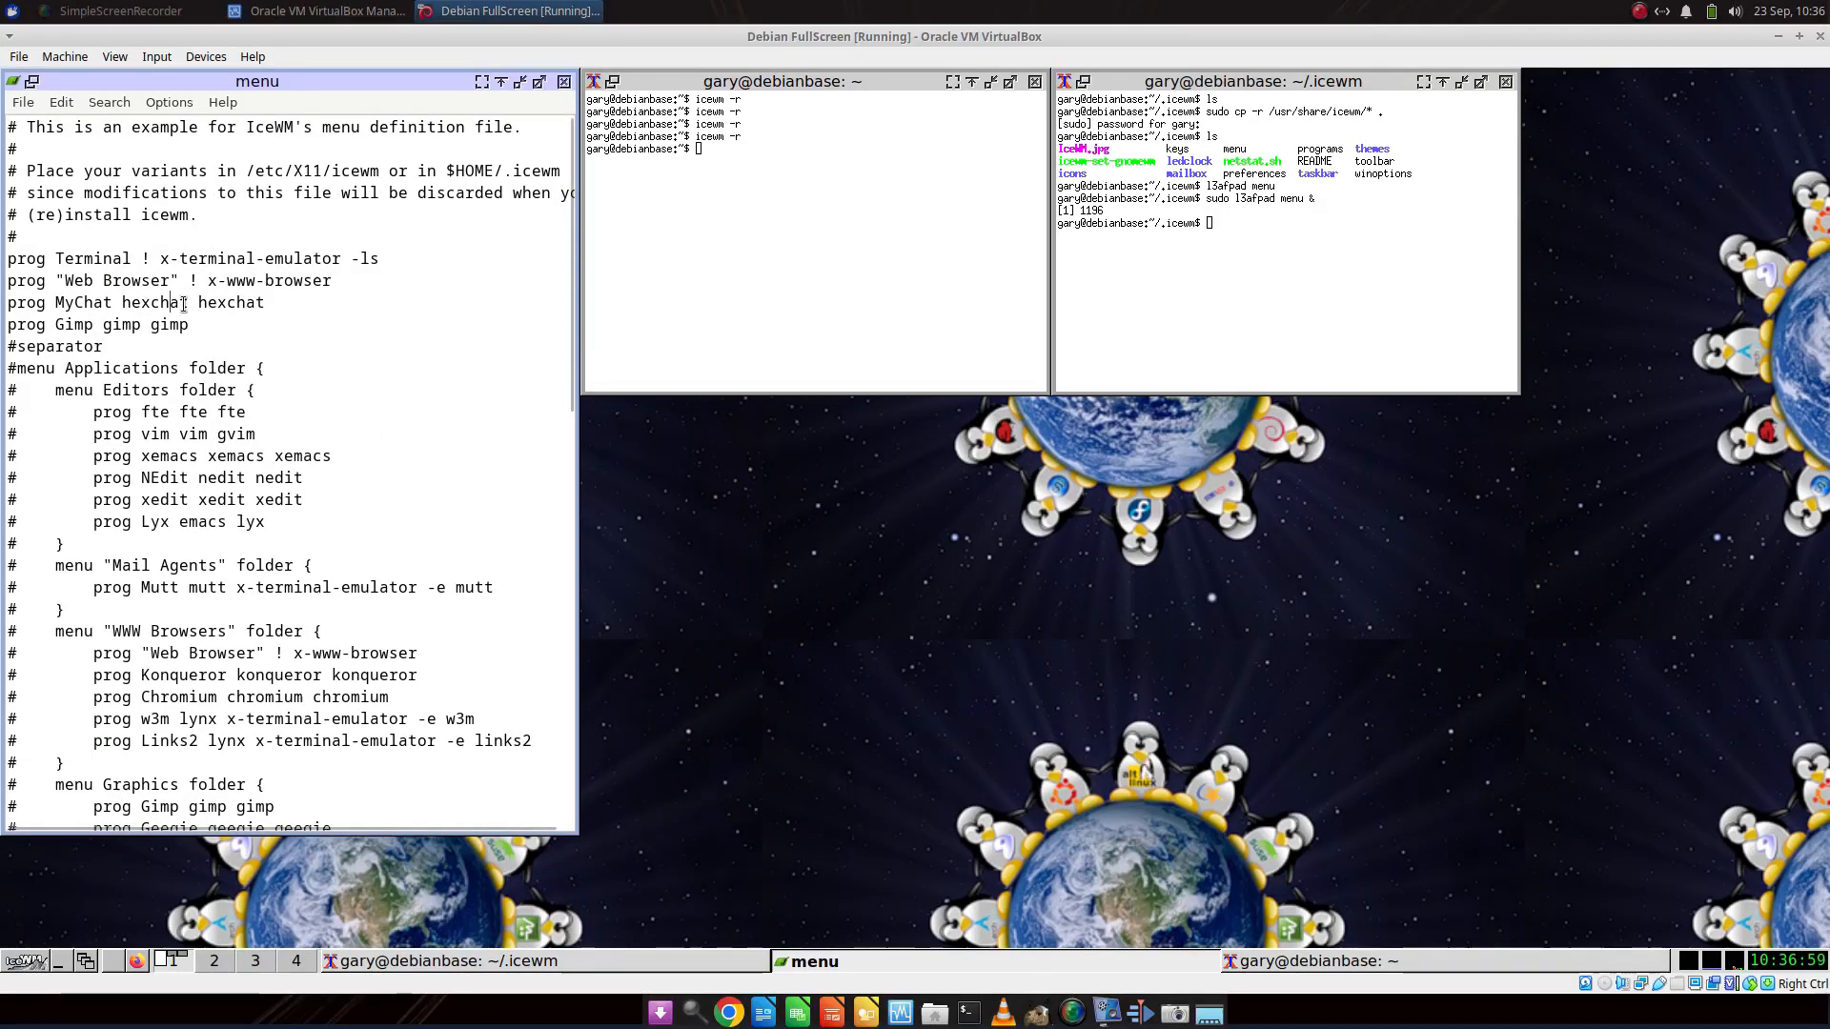
Compare the menu file's folders and its closing includeprog, Monitors and Toolbar lines with the submenus in the desktop menu.
click(226, 302)
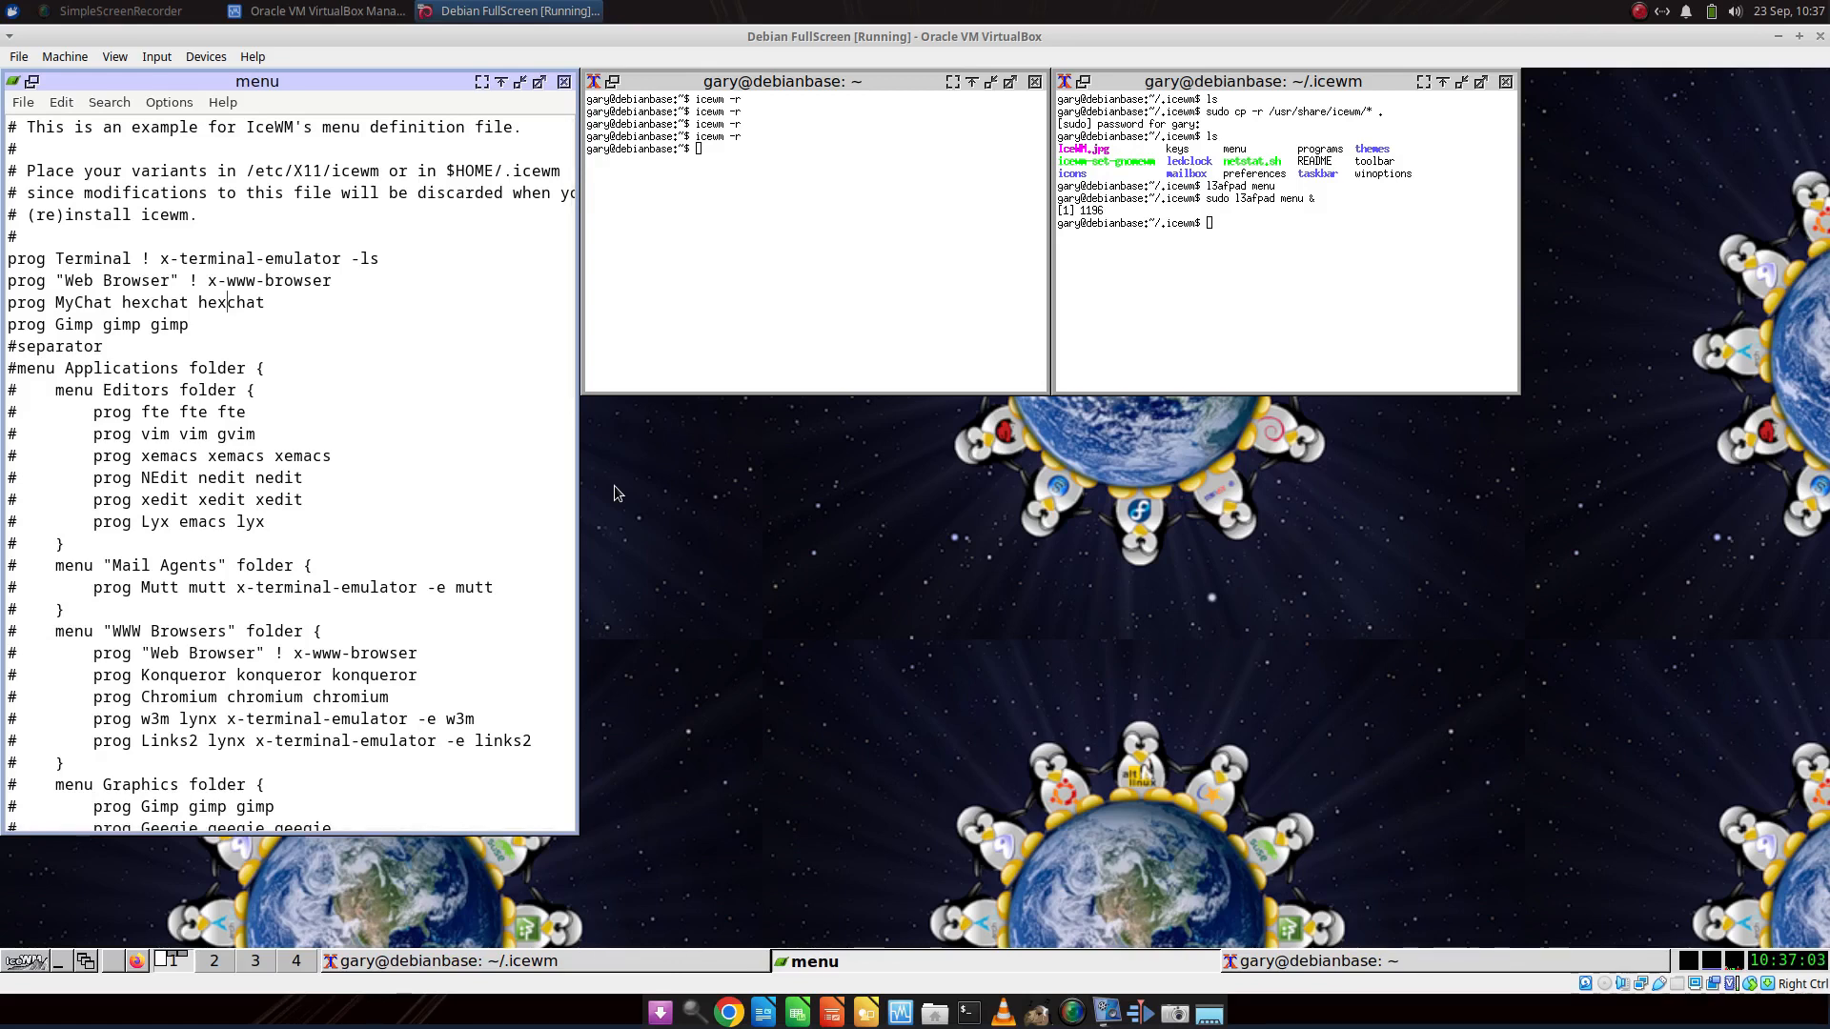
scroll(559, 318, down, 5)
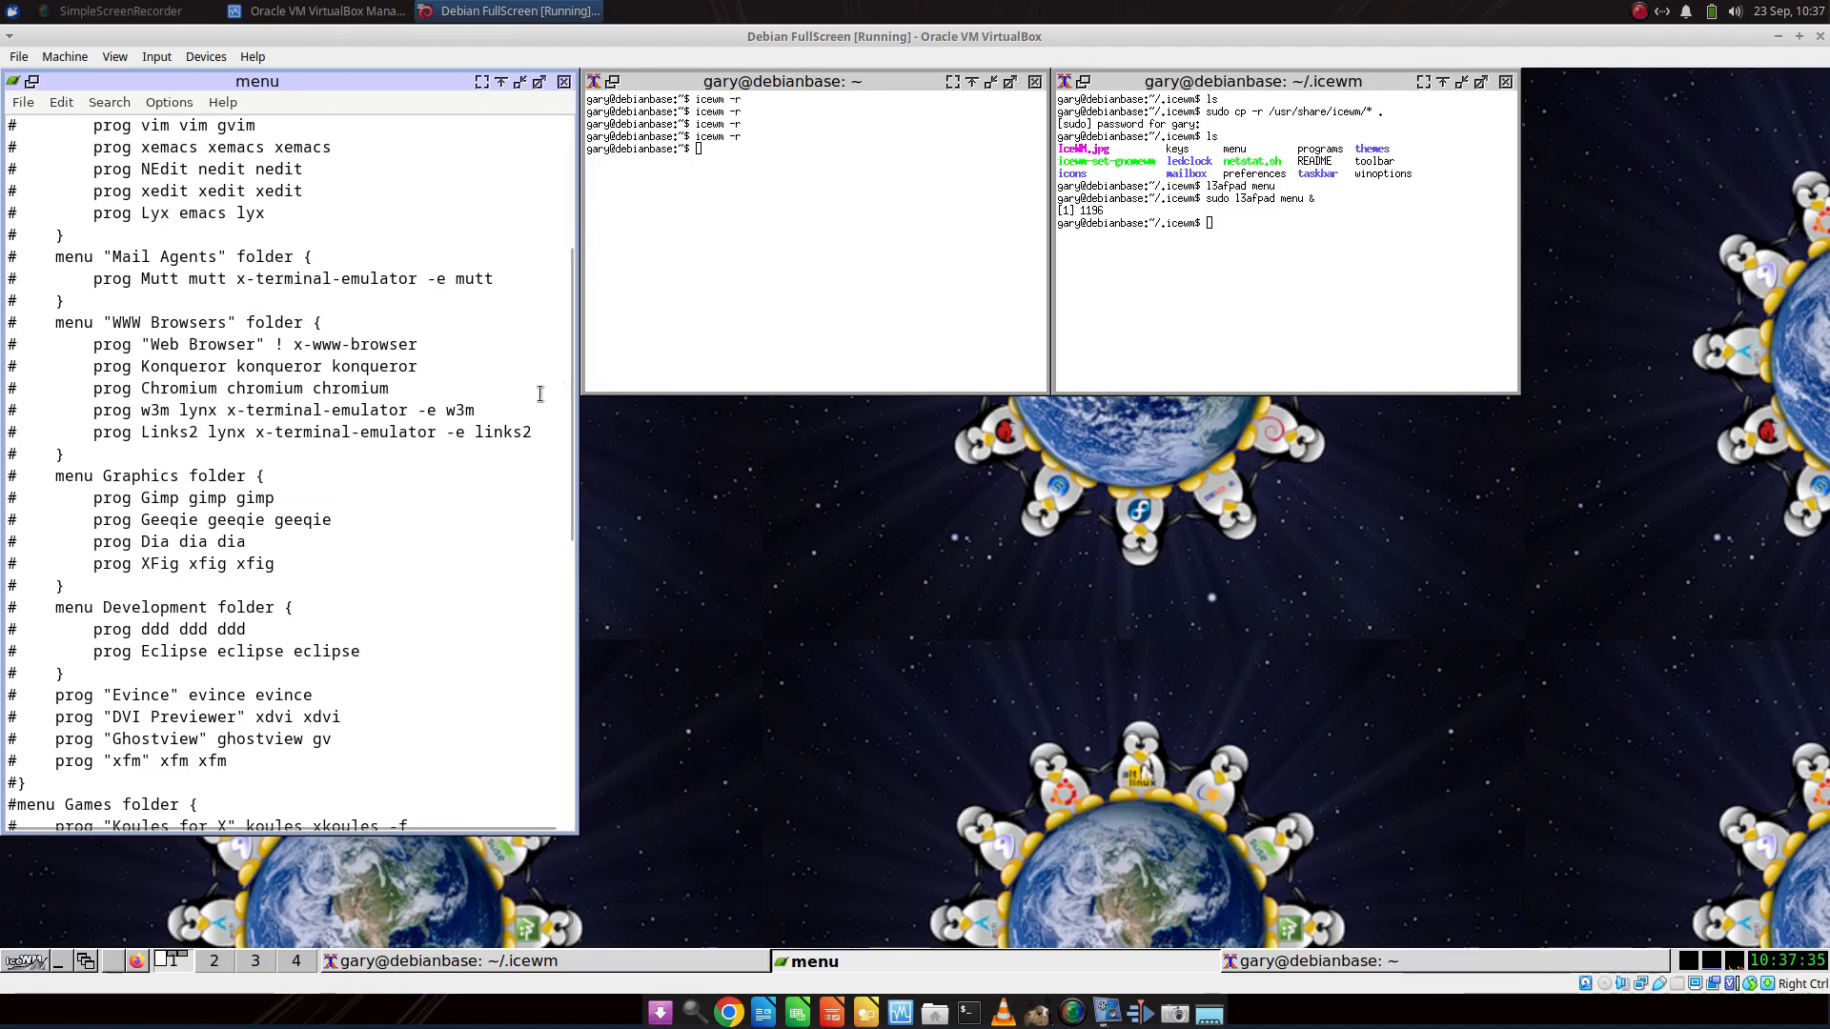
right_click(906, 489)
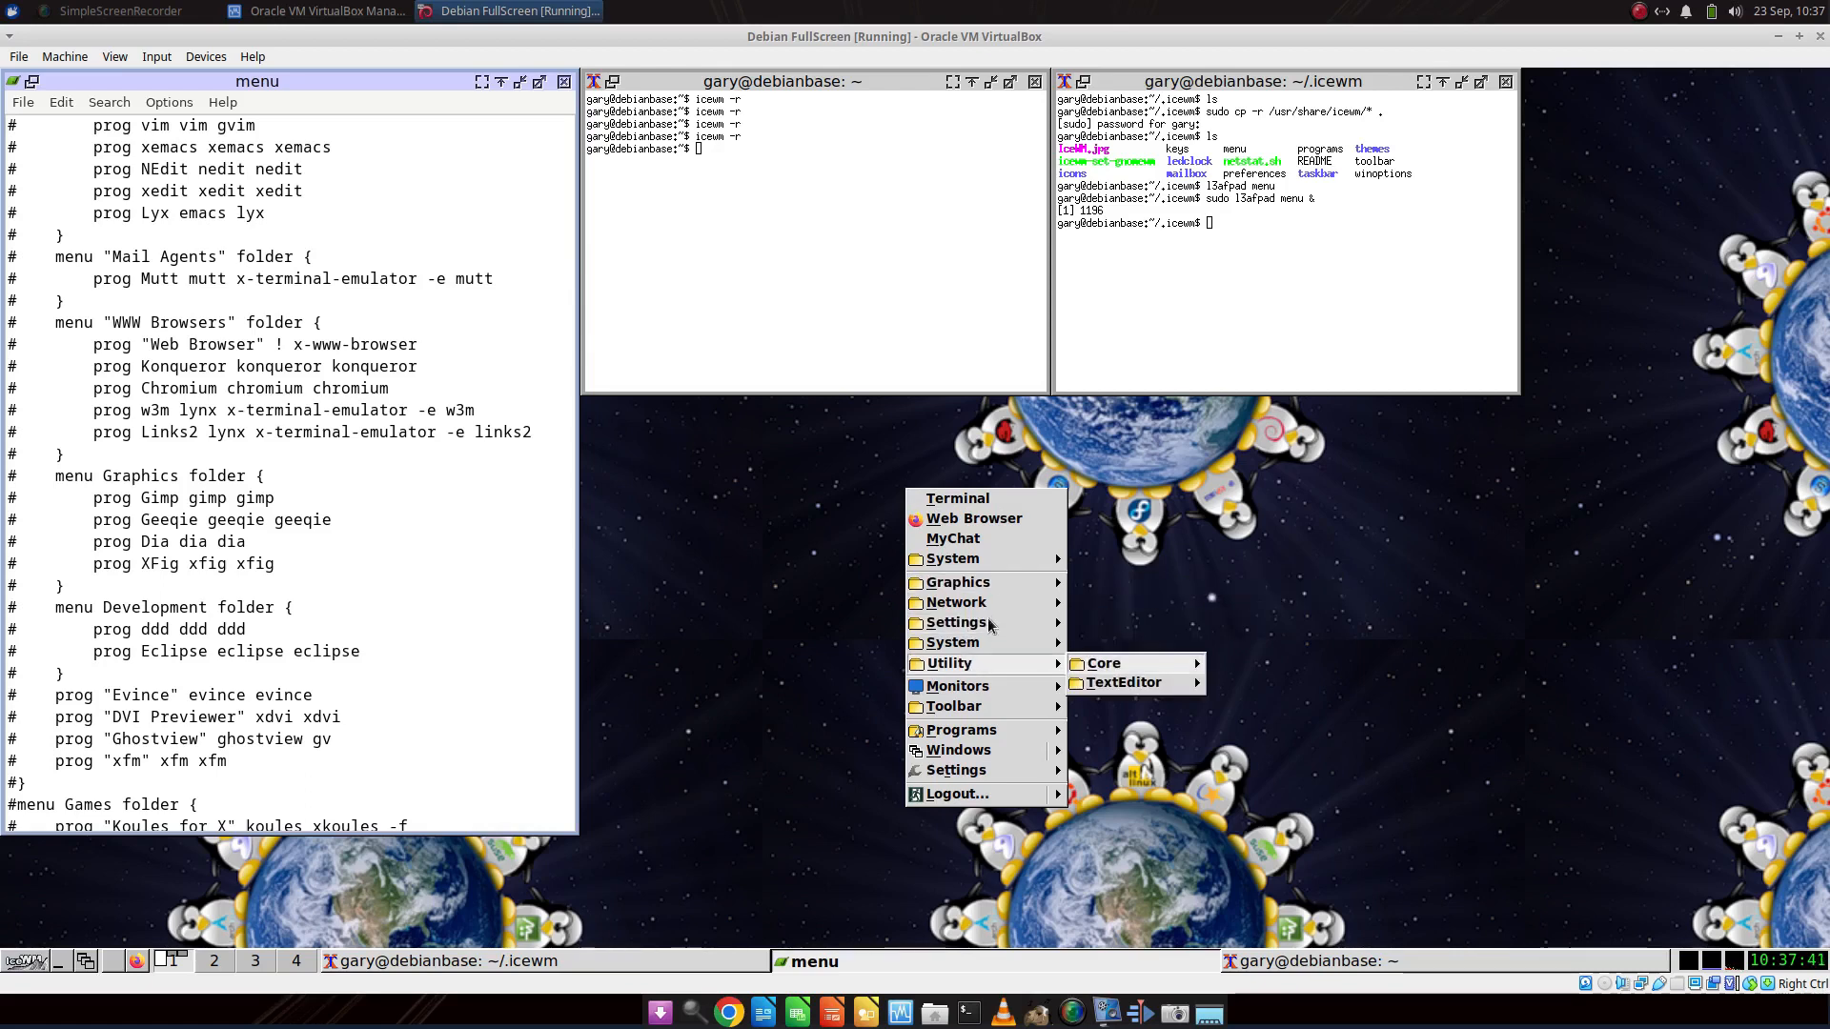
mouse_move(985, 610)
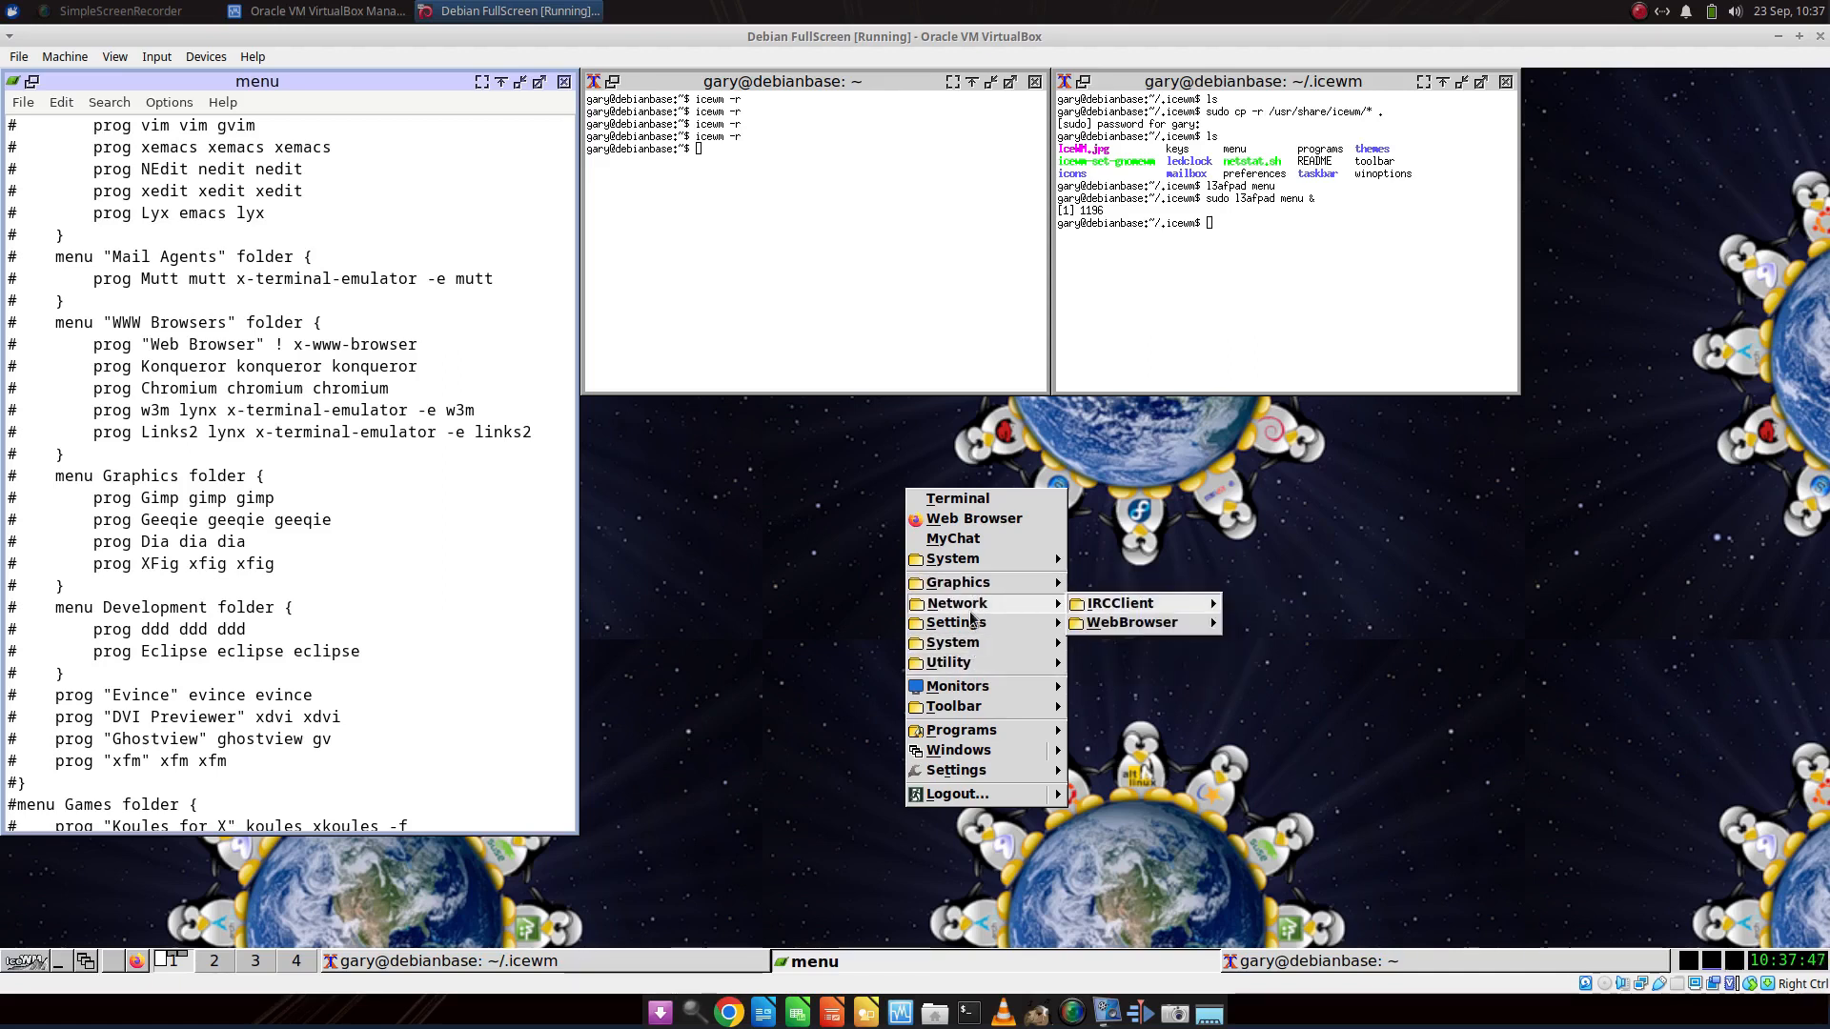
mouse_move(972, 667)
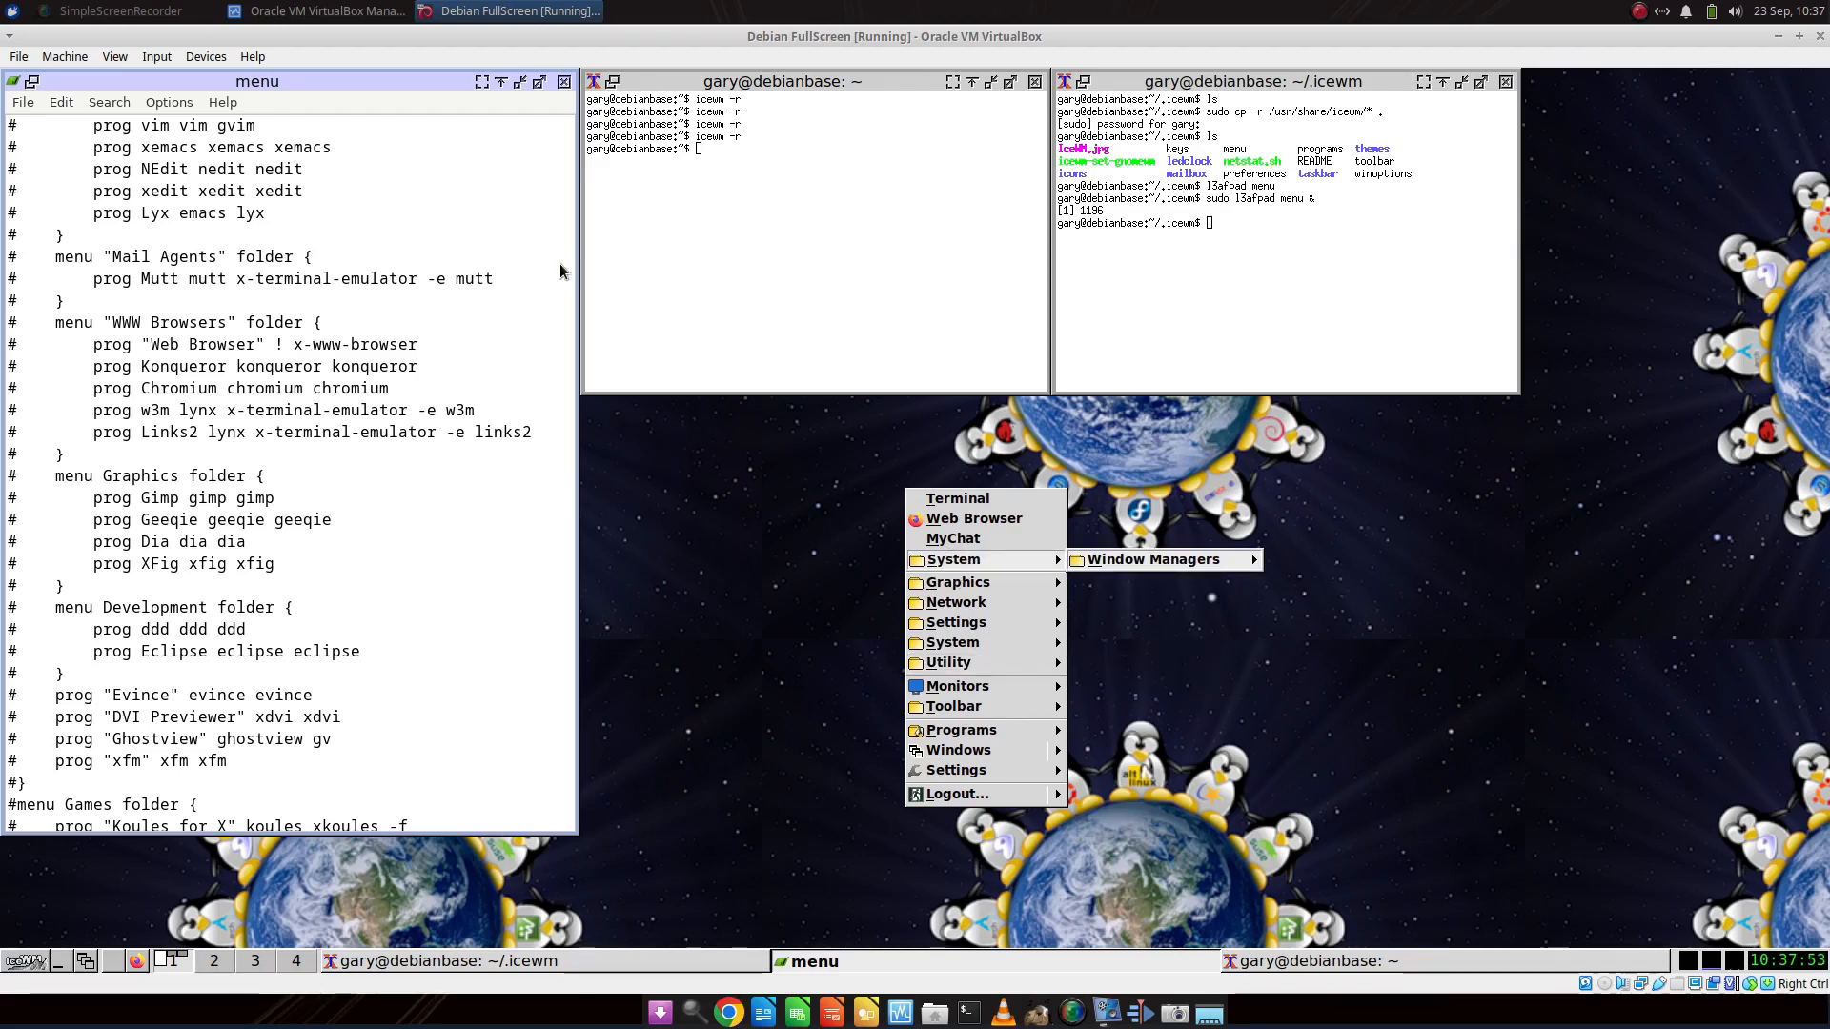
scroll(414, 486, down, 10)
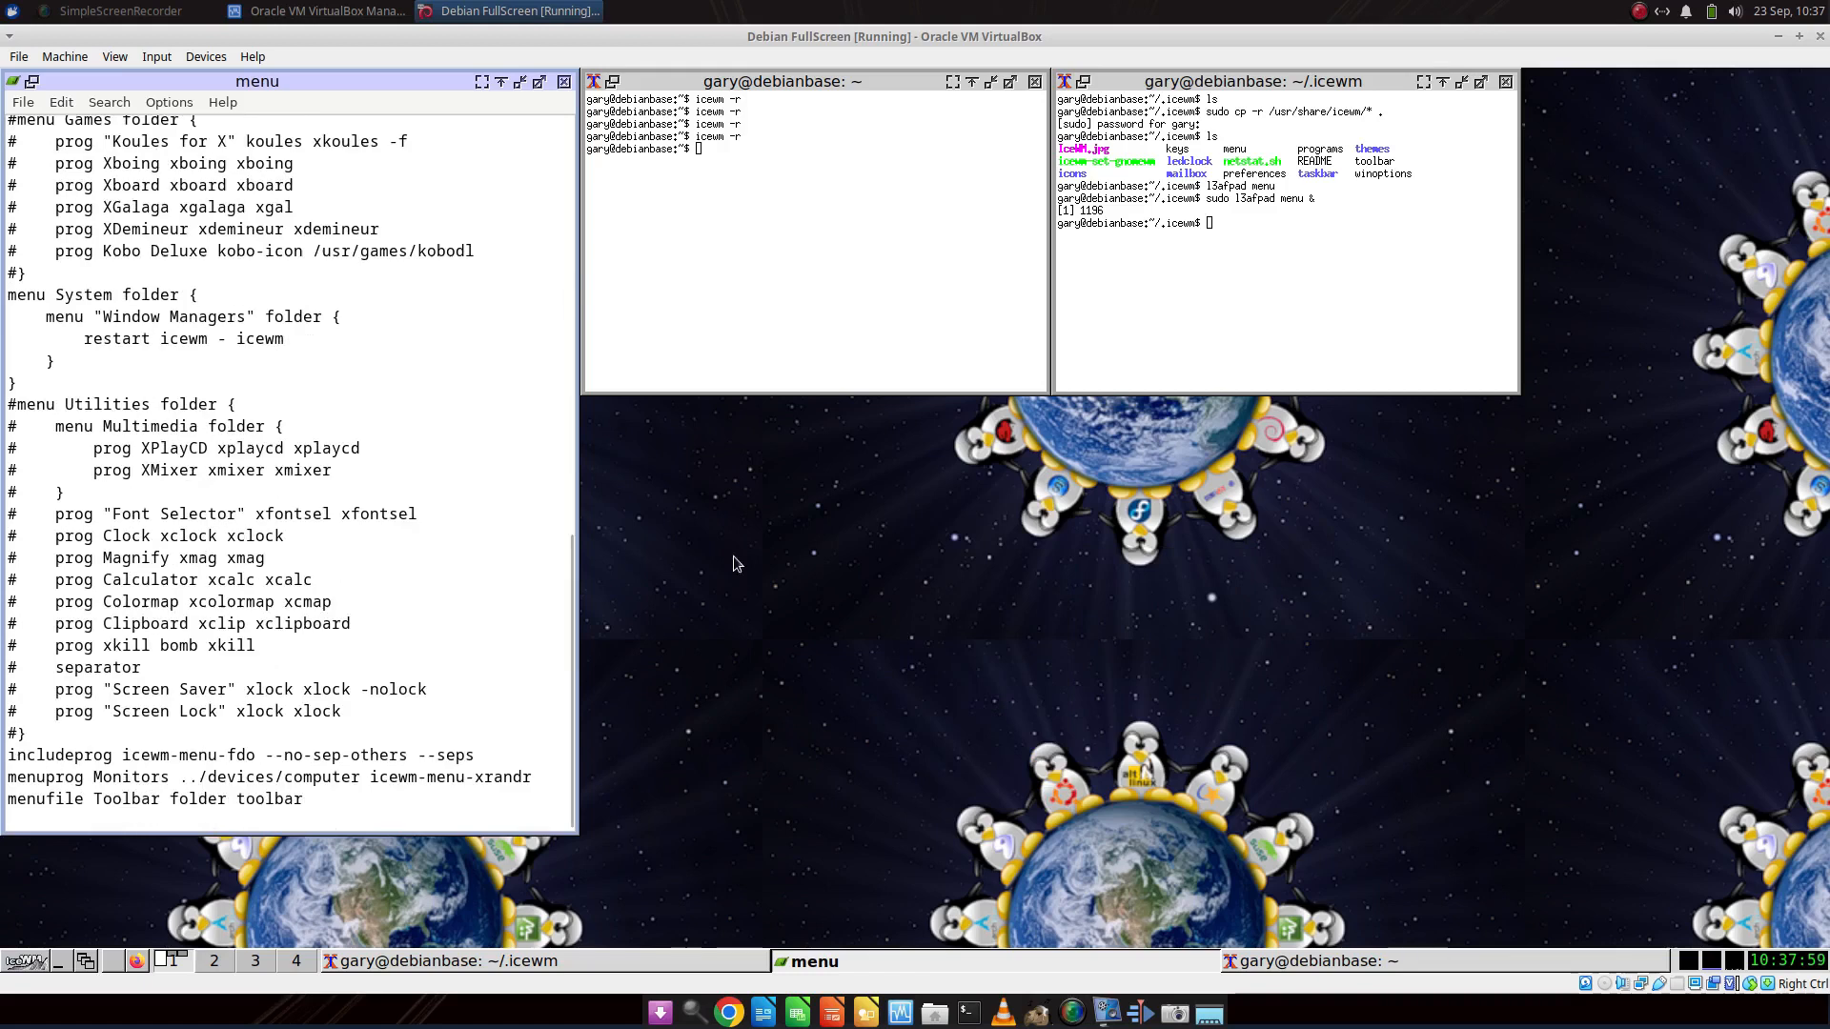
right_click(793, 489)
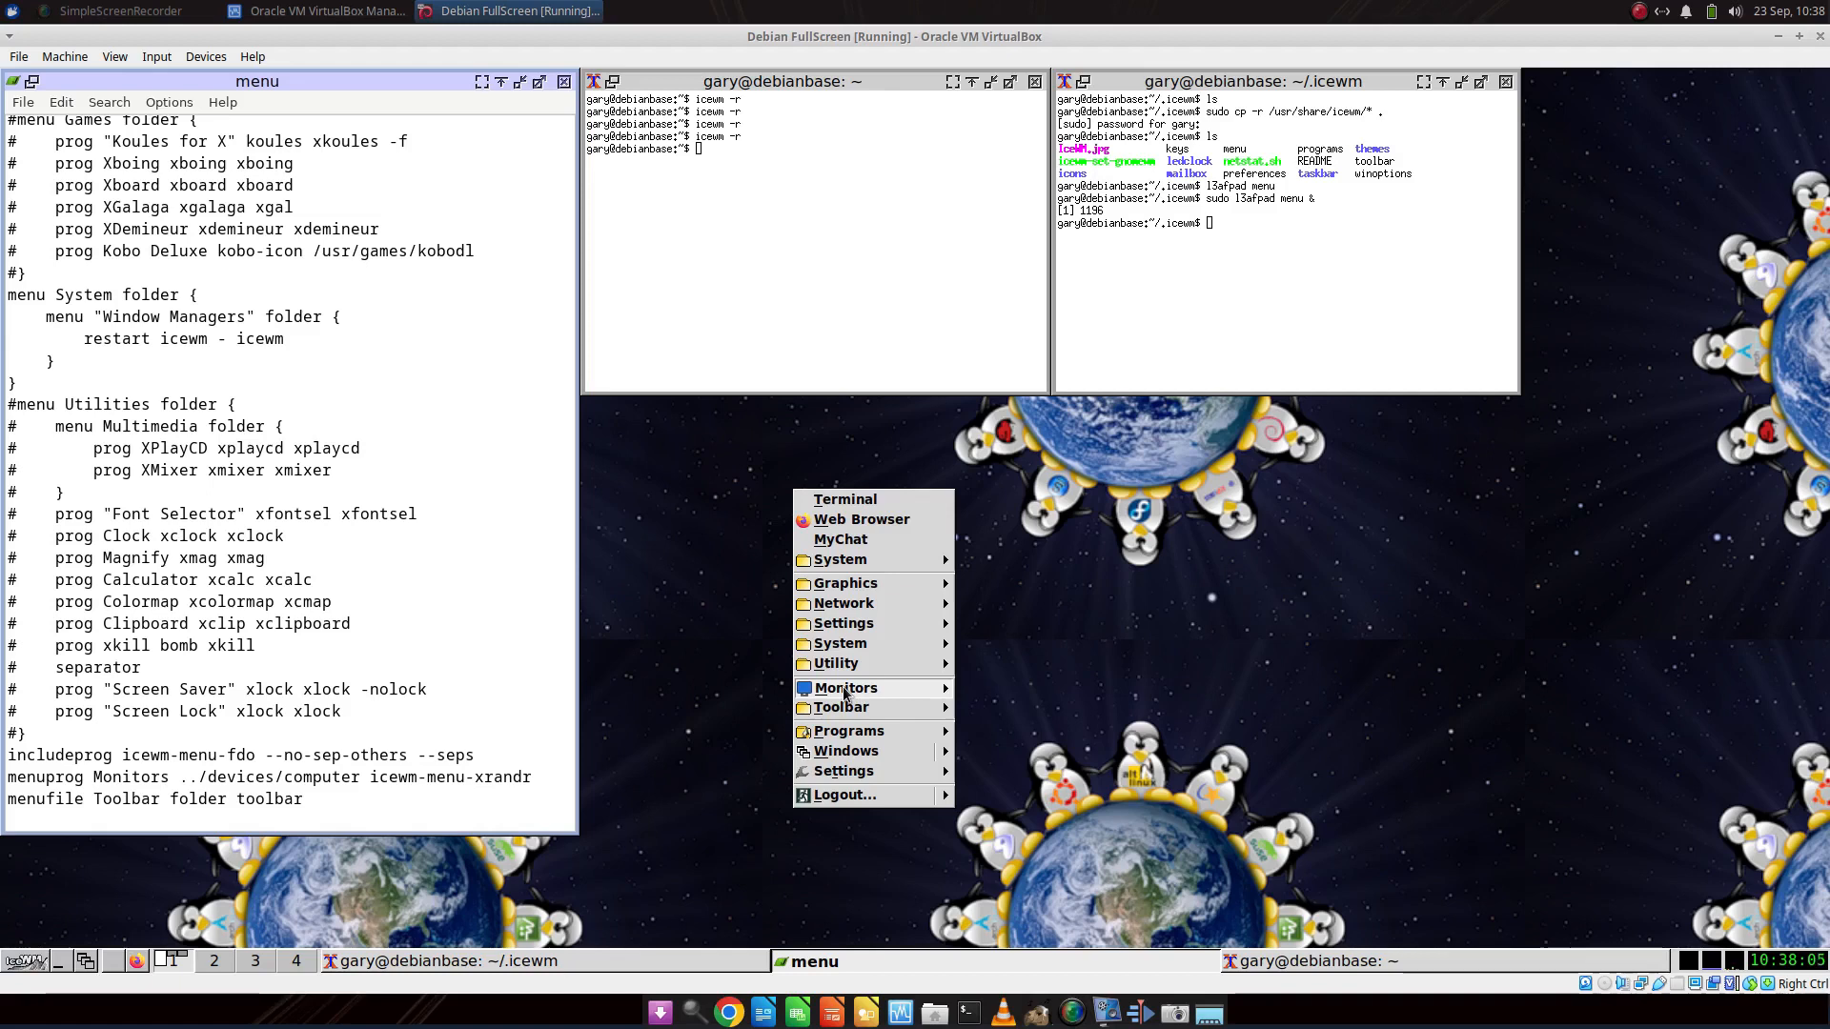
mouse_move(845, 715)
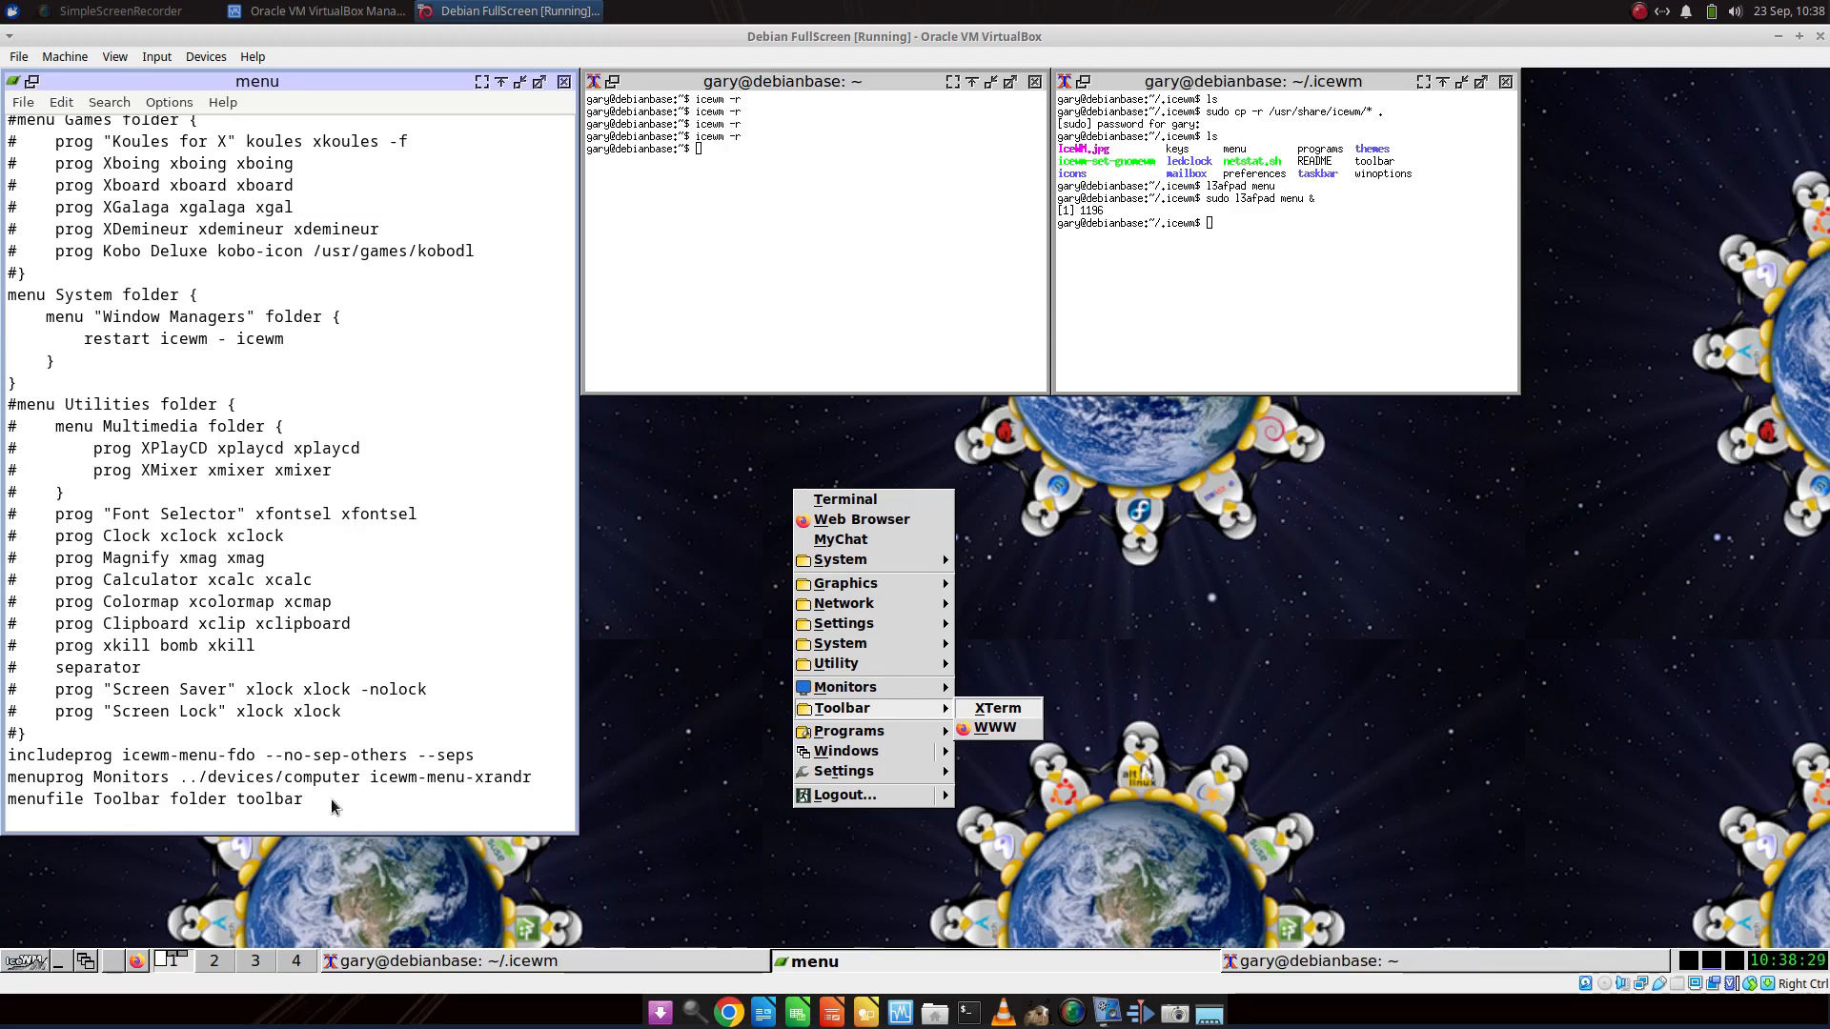
key(Escape)
key(Escape)
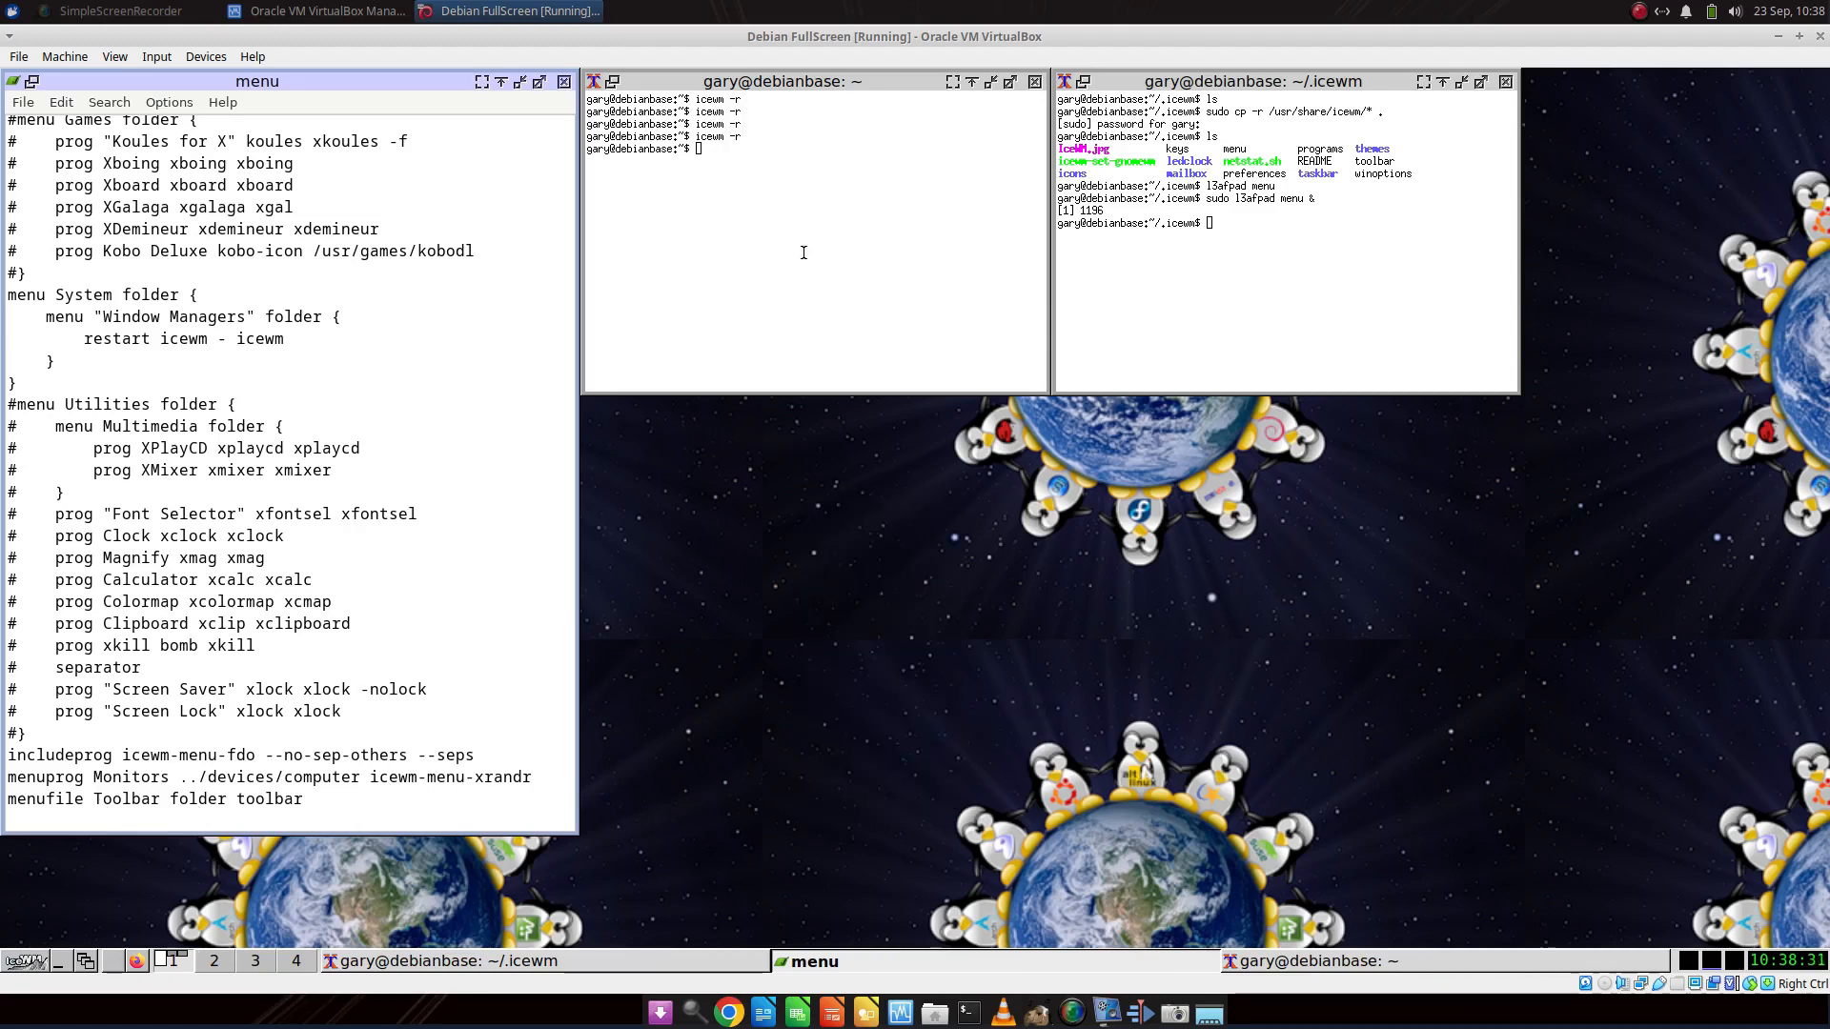
List the home folder's contents and print the working directory in the terminal beside the menu editor.
text(ls)
click(931, 257)
text(ls)
key(Return)
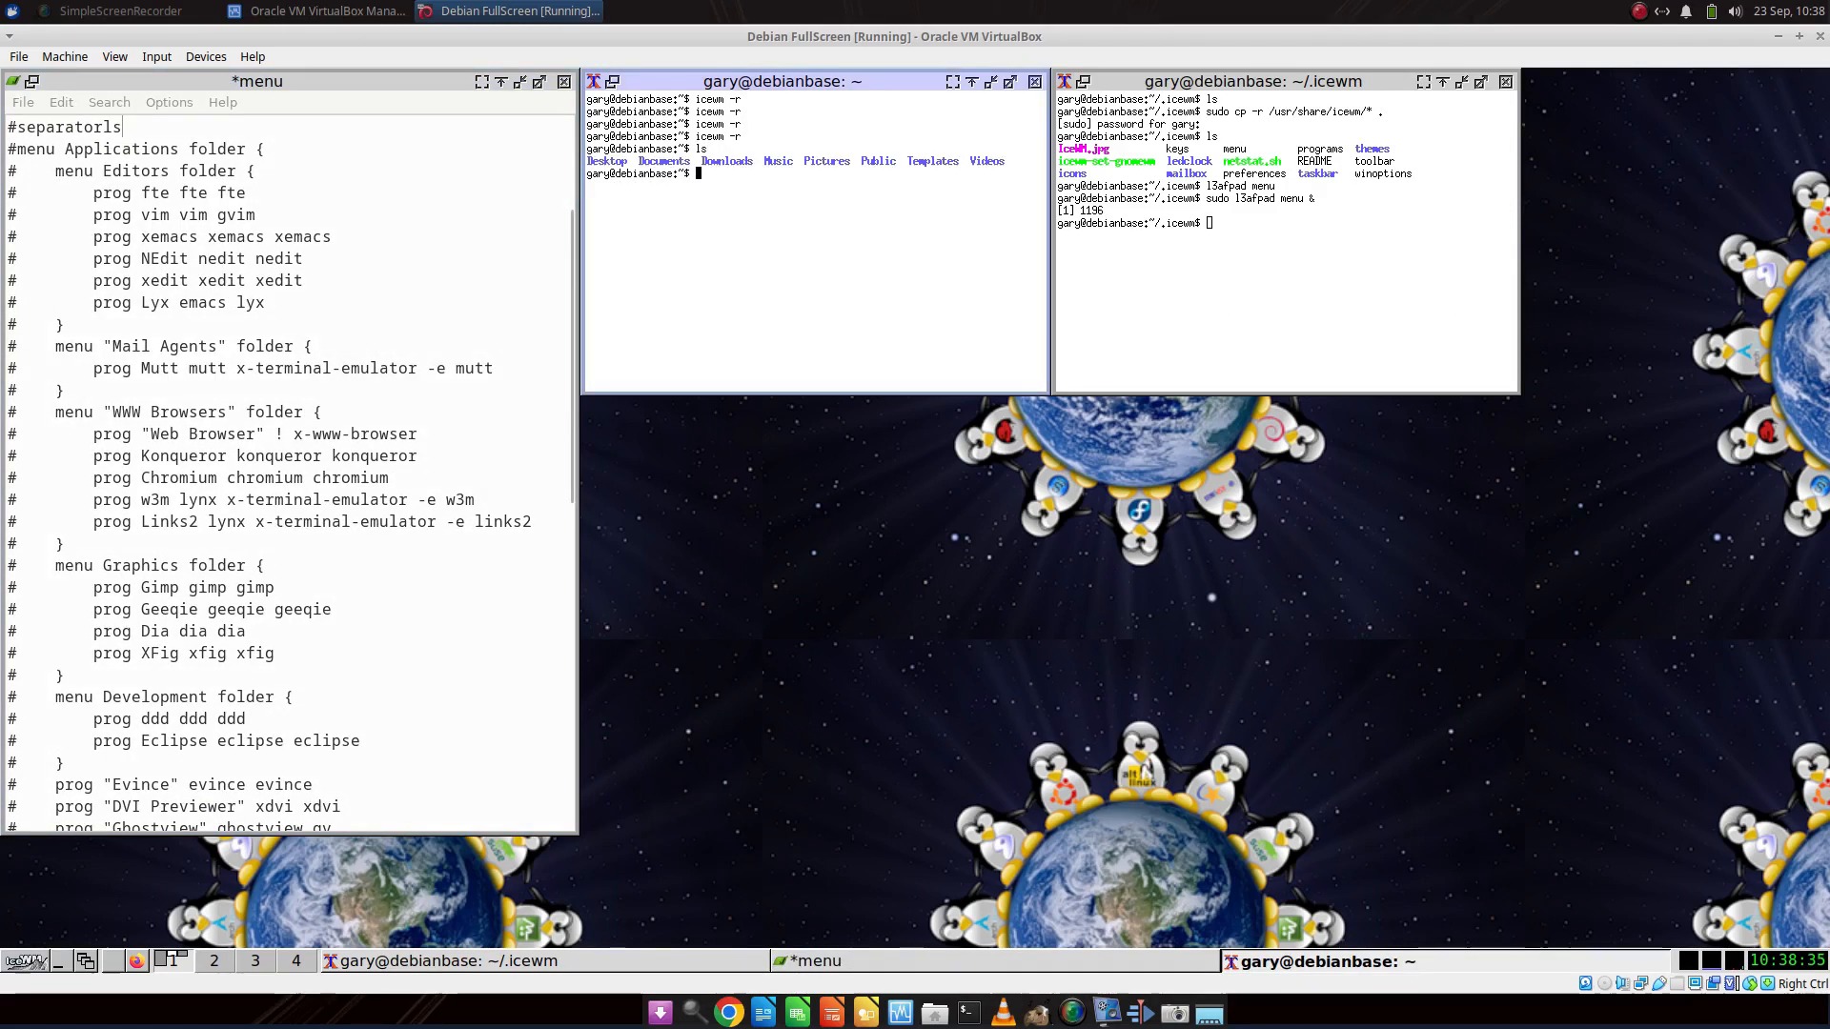
text(cd .)
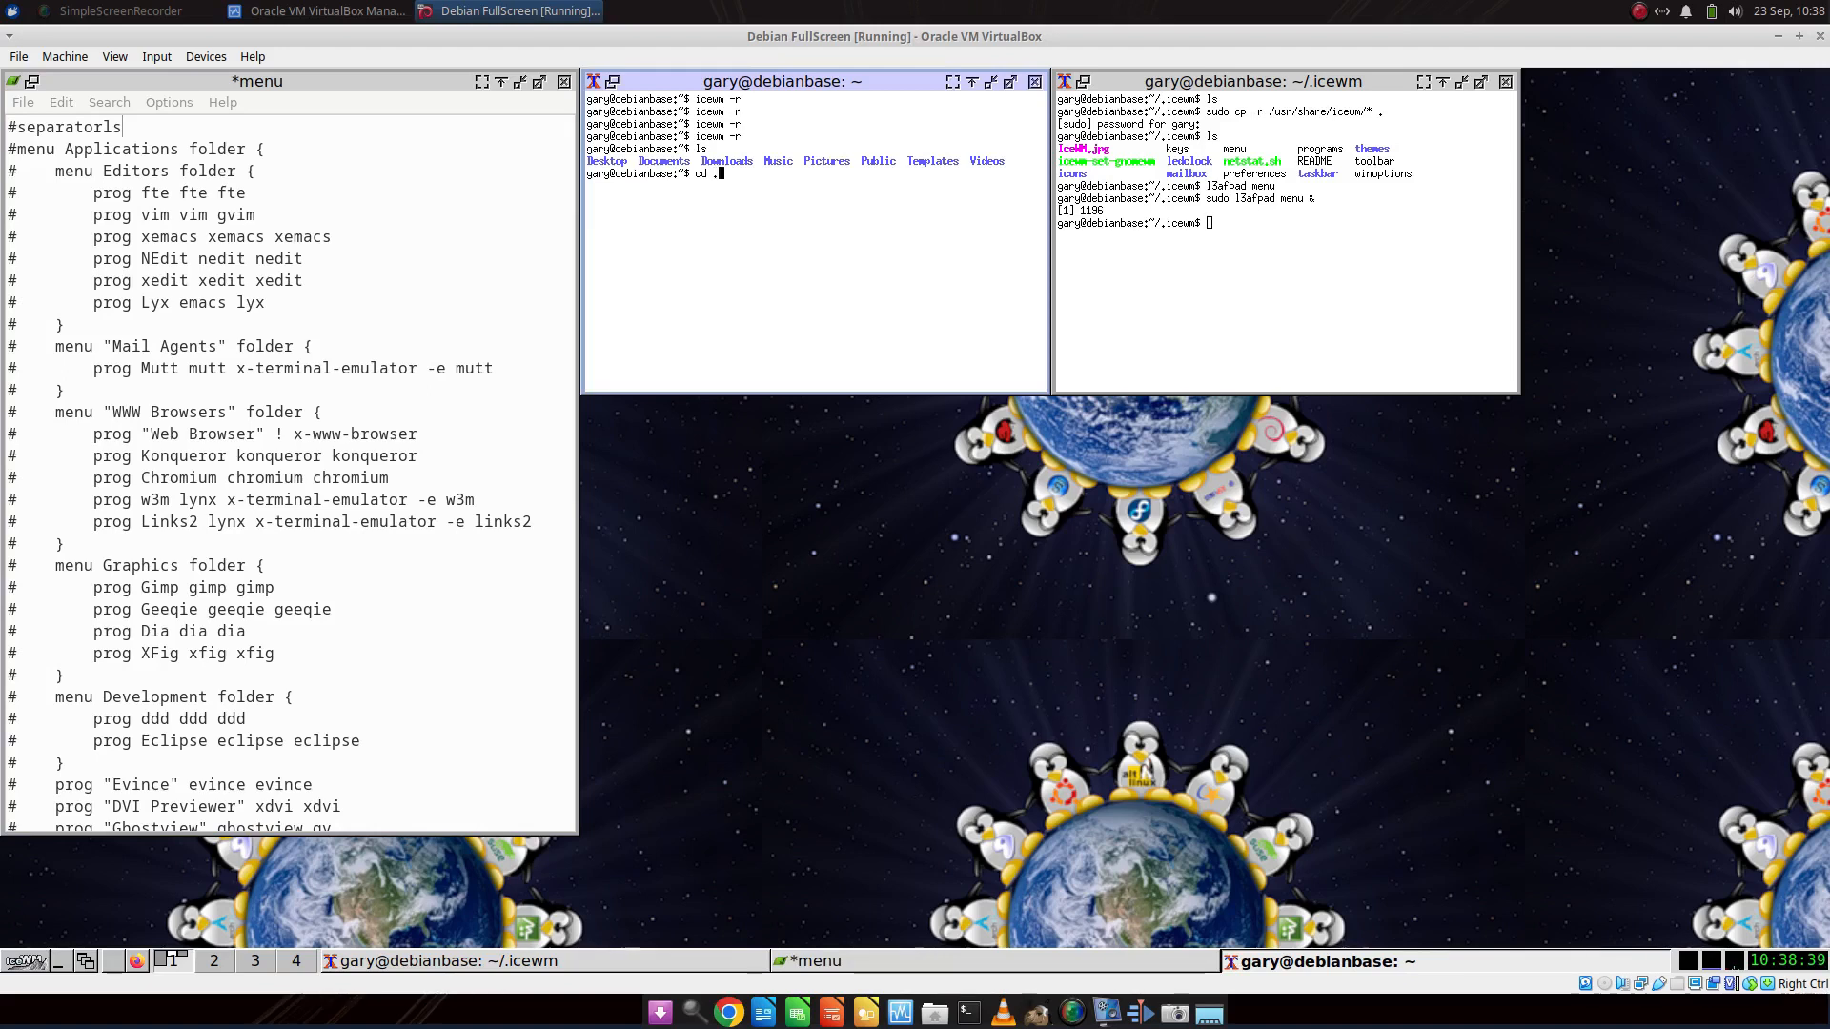
key(BackSpace)
key(BackSpace)
key(BackSpace)
key(BackSpace)
text(pwd)
key(Return)
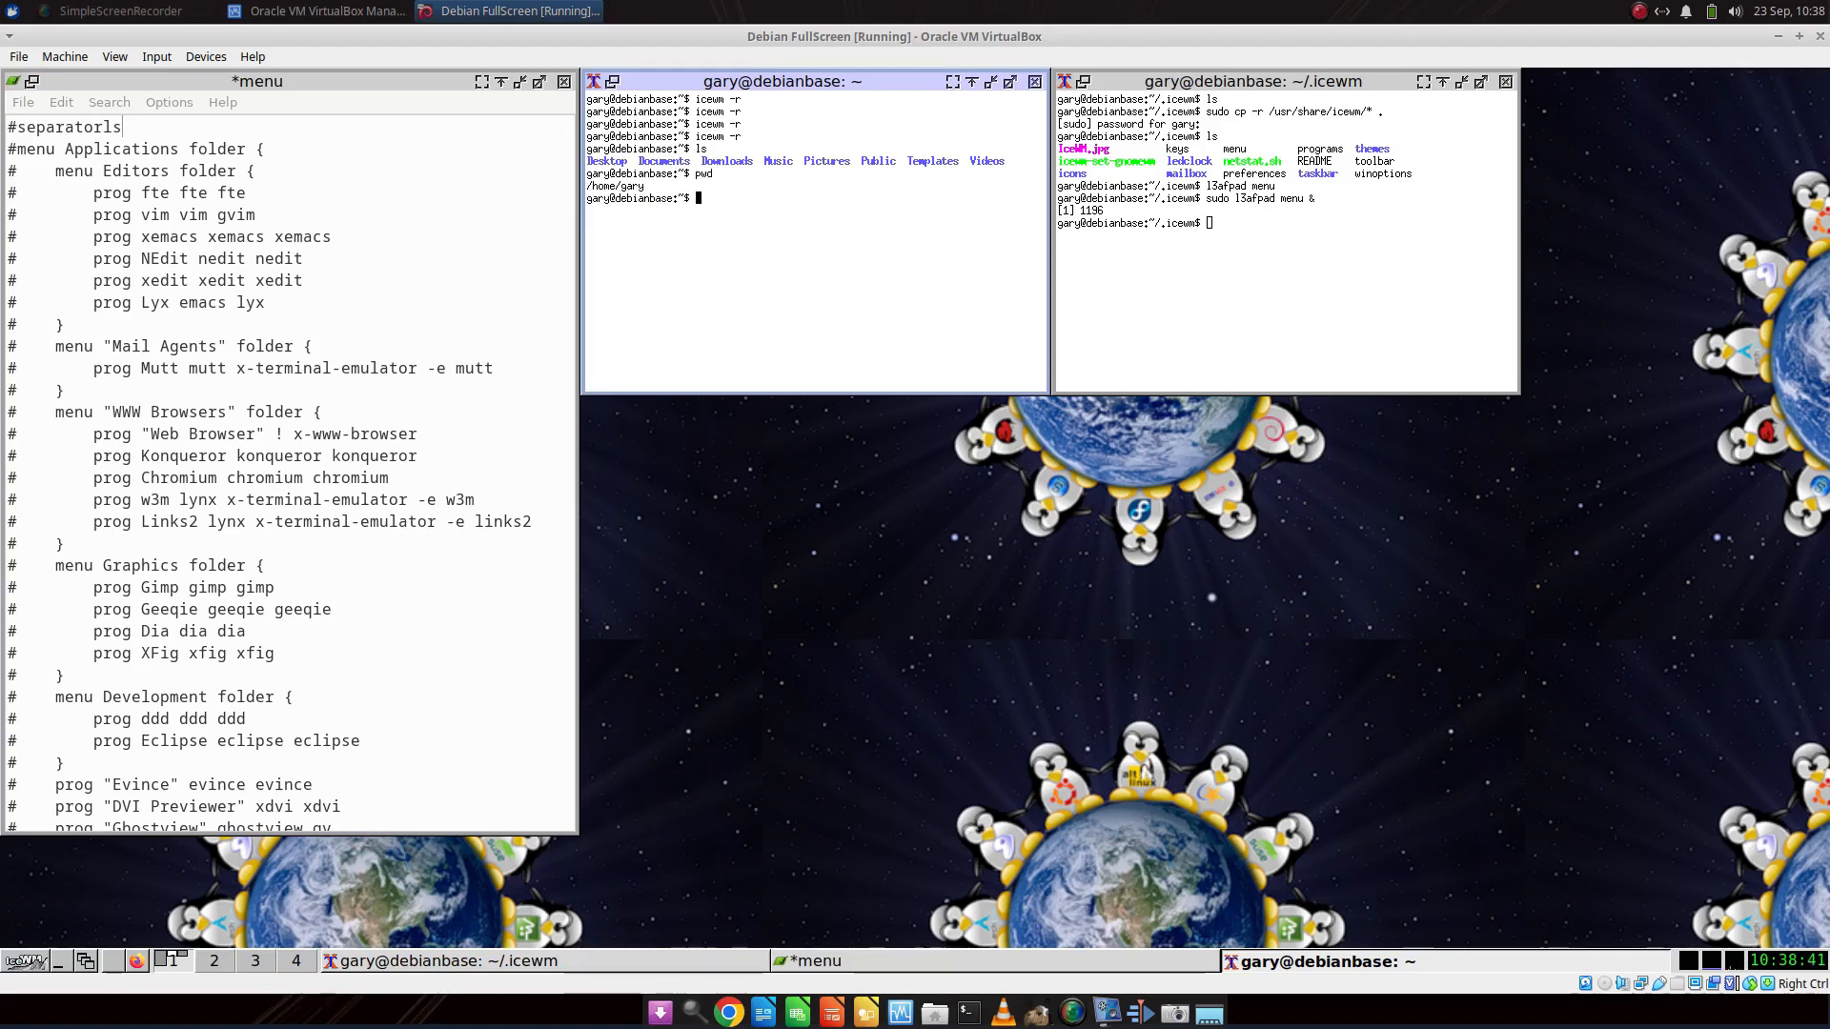
Change into the .icewm folder in the same terminal and list its files.
text(cd .icewm)
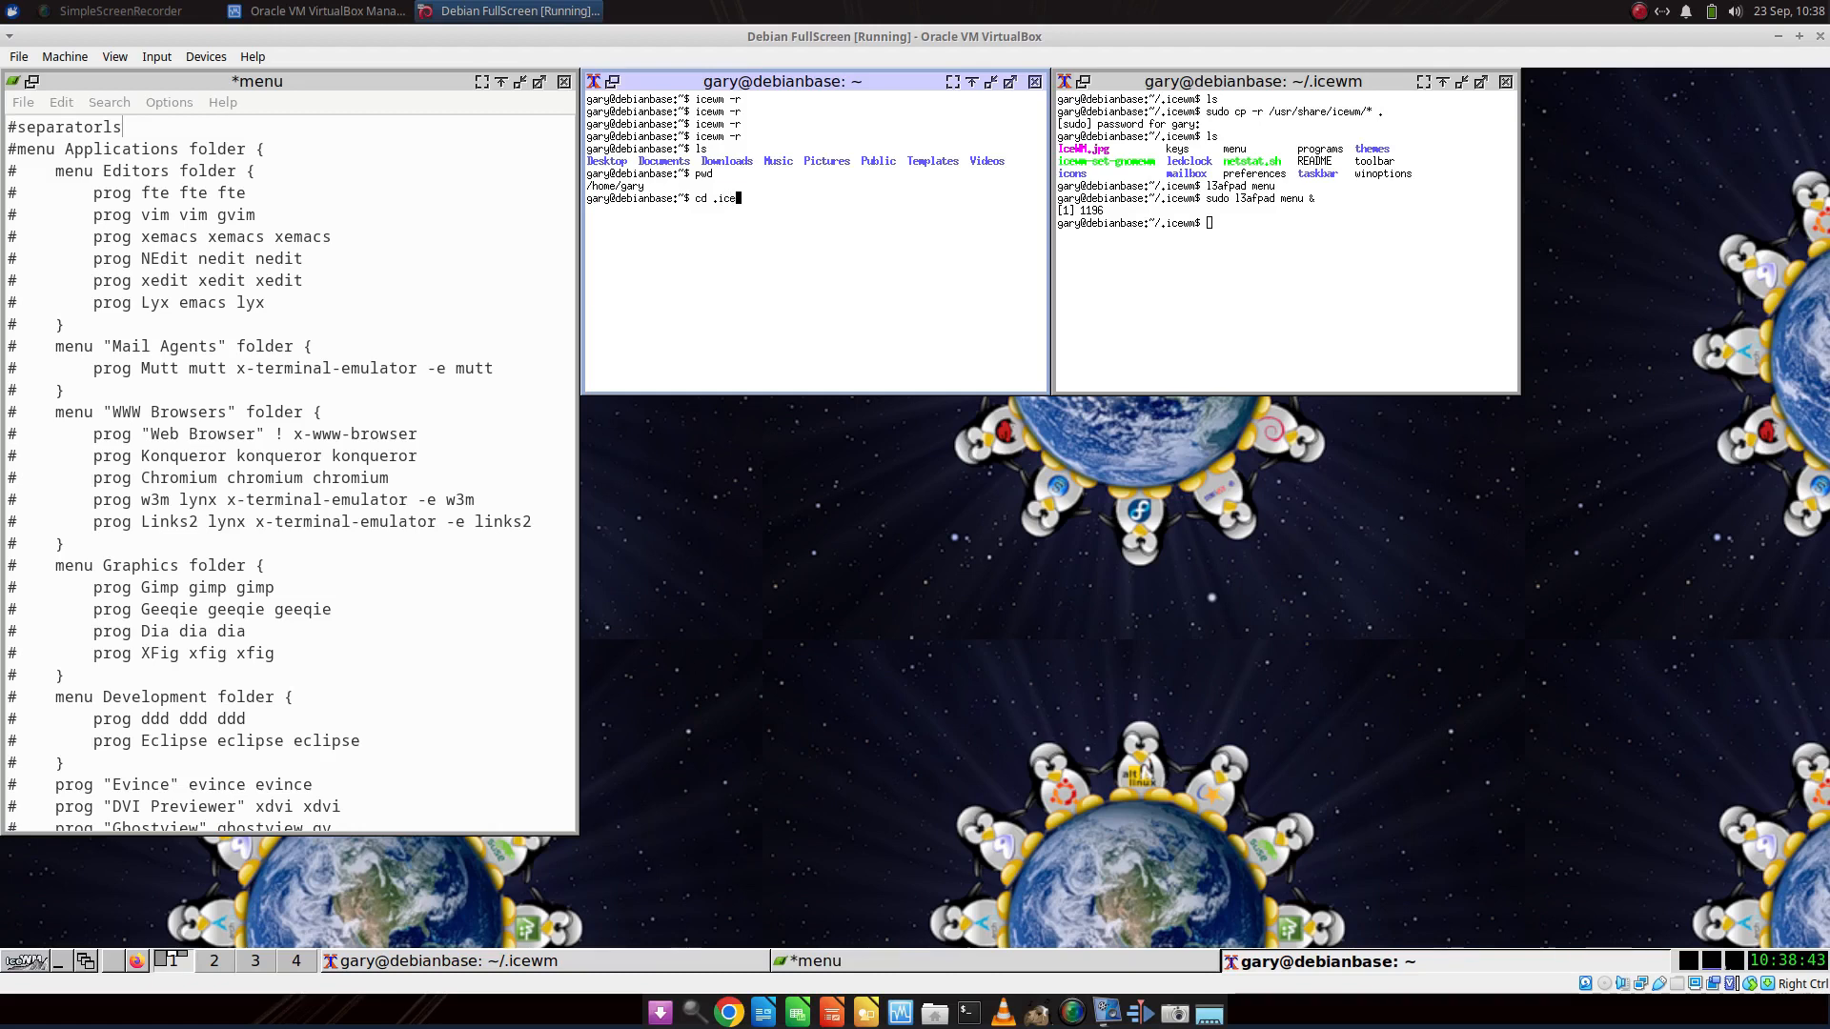
key(Return)
text(ls)
key(Return)
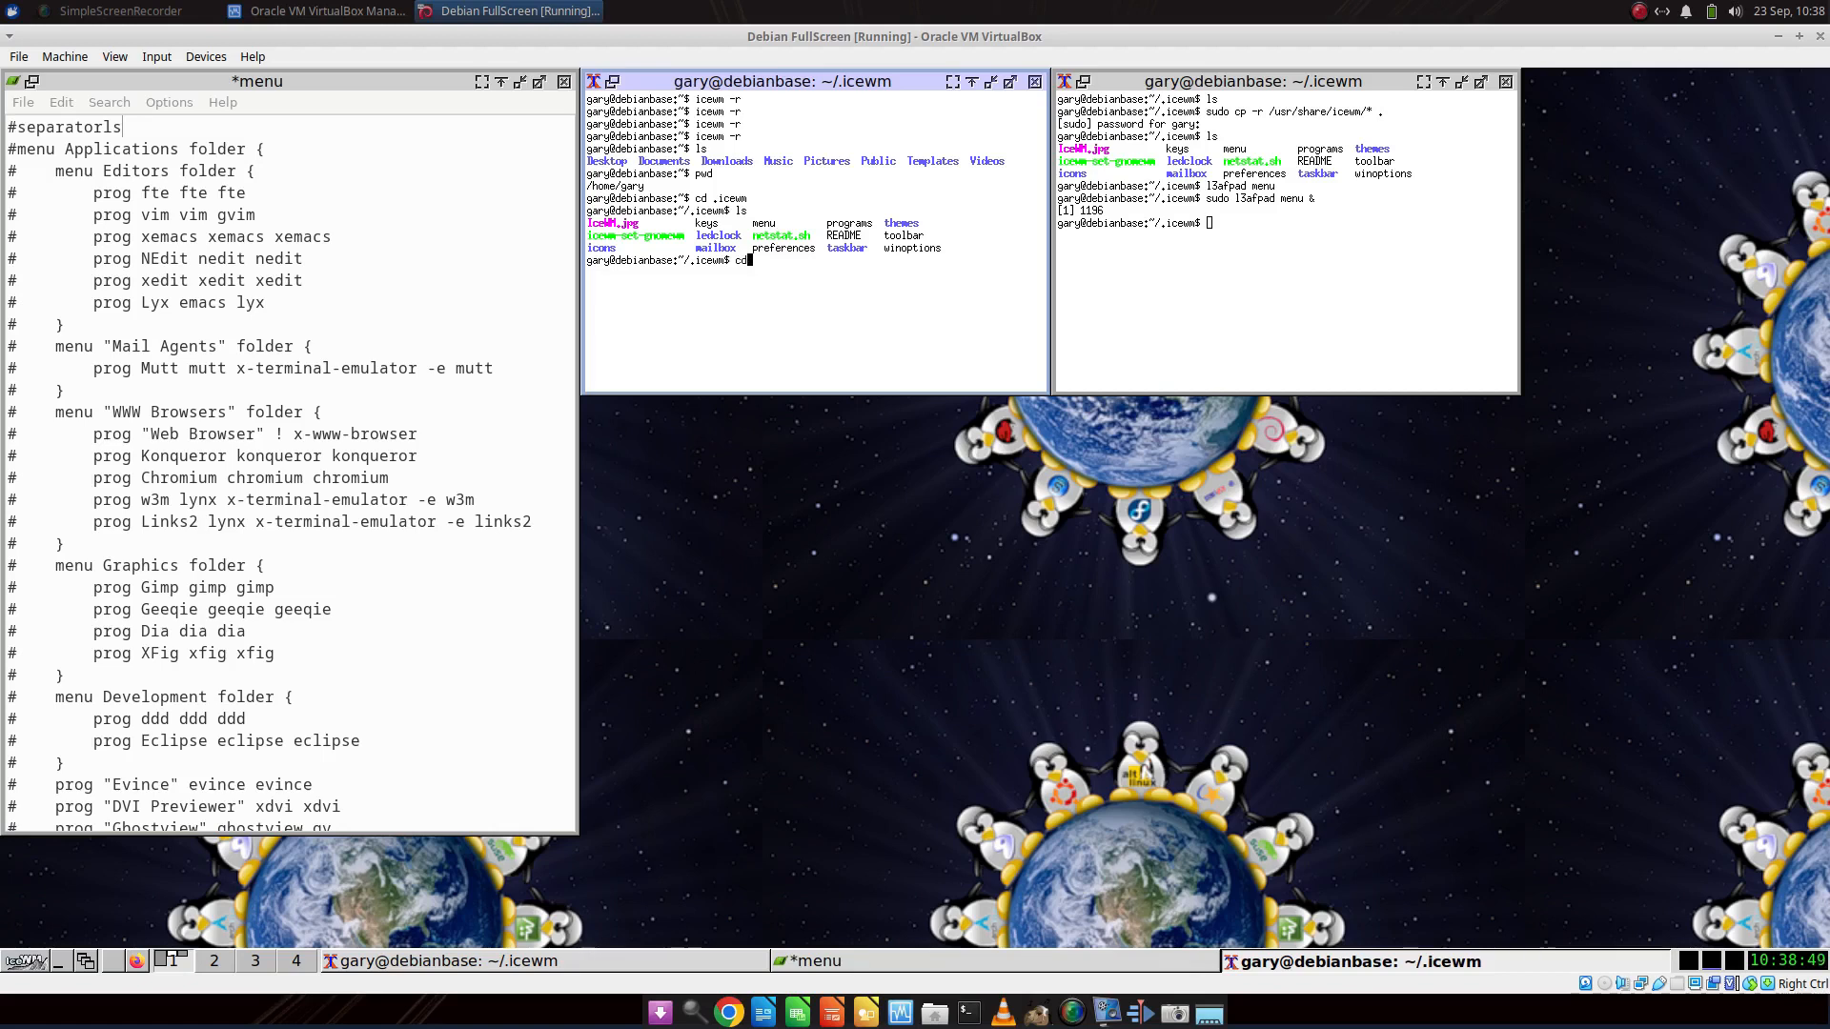
Open the toolbar file in l3afpad without sudo and move its window so it overlaps the menu editor.
text(n)
text(ote)
key(BackSpace)
key(BackSpace)
key(BackSpace)
key(BackSpace)
text(lea)
key(BackSpace)
key(BackSpace)
text(3afpad toolbar)
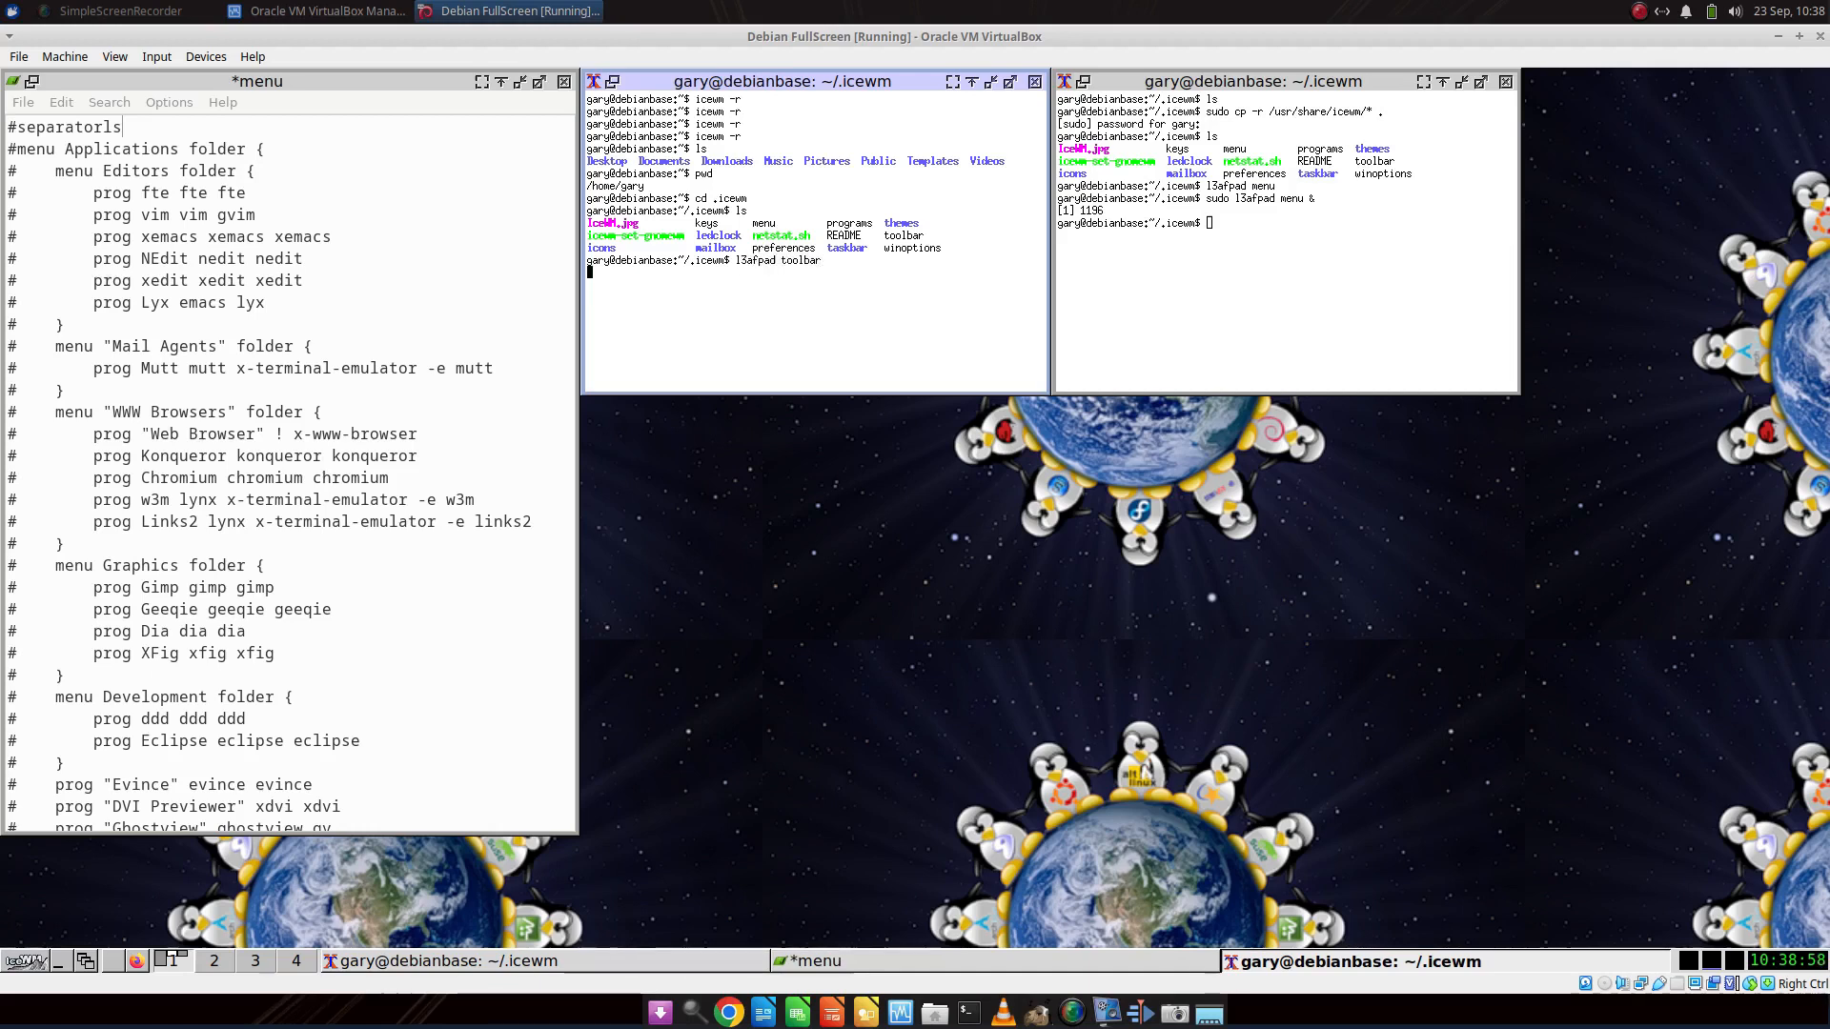
key(Return)
drag(1485, 190, 657, 129)
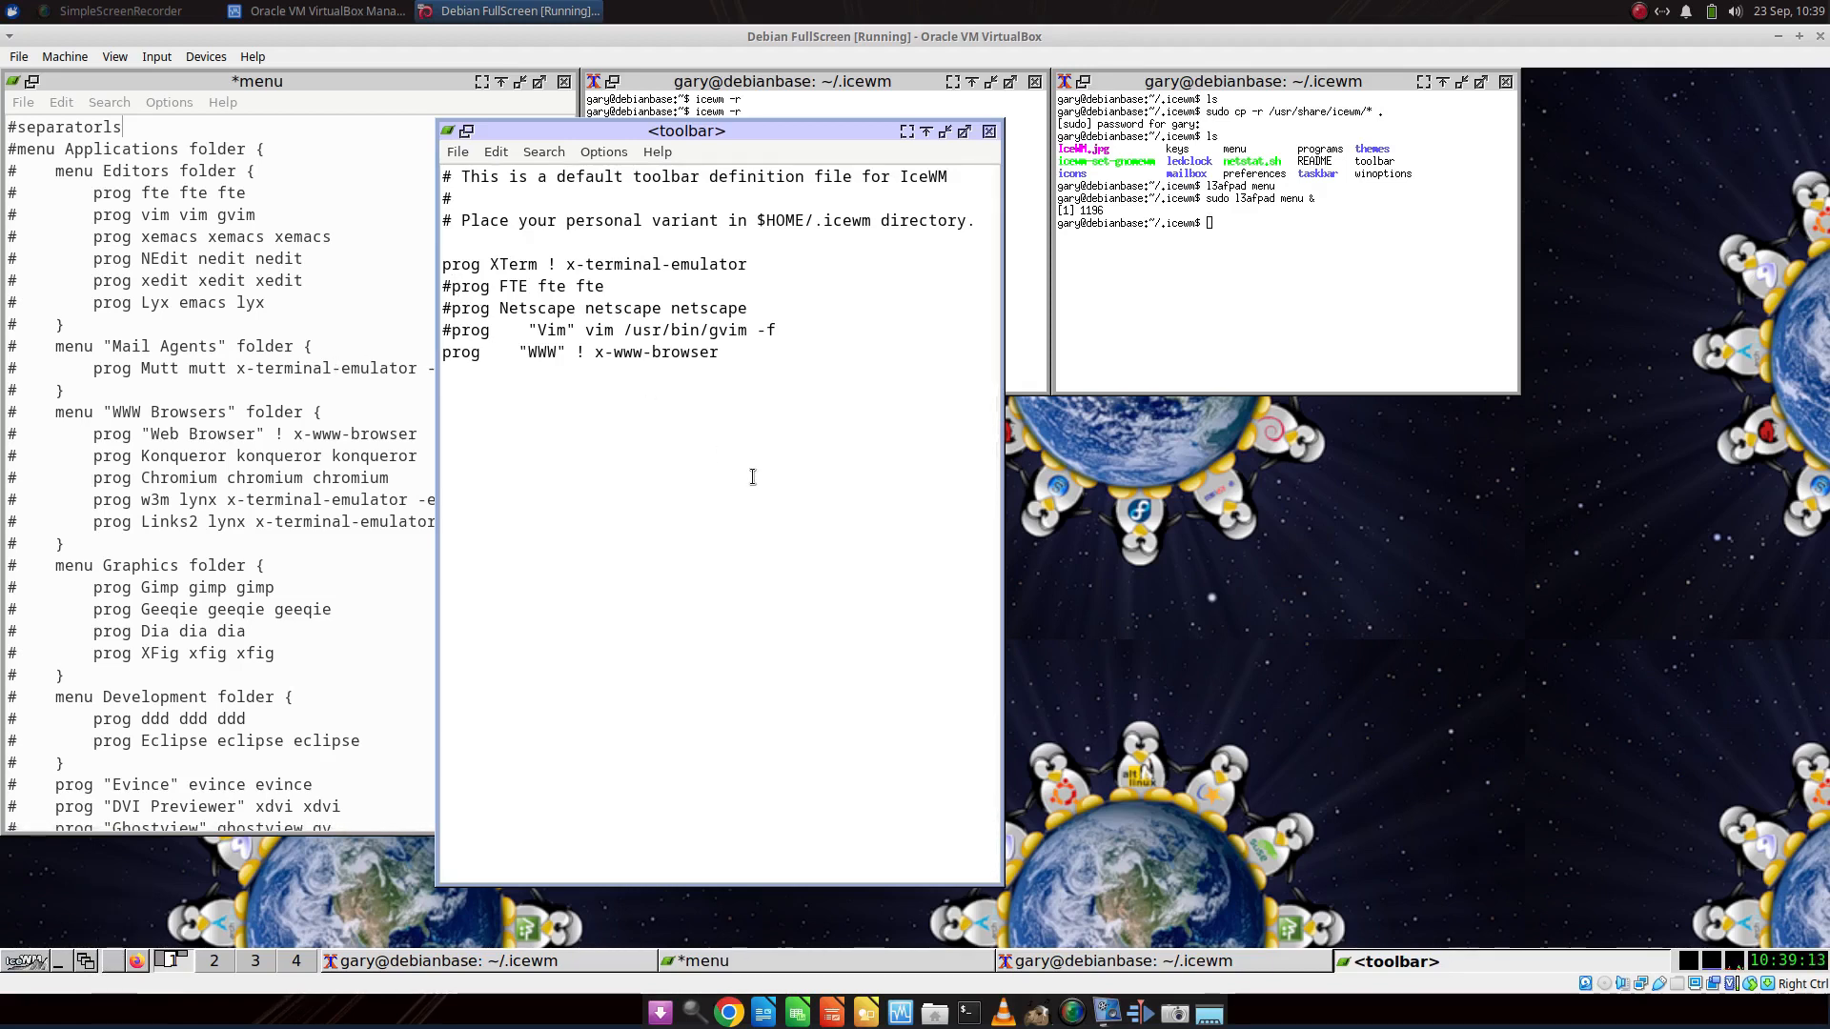
Try to add the line prog Hexchat hexchat hexchat below the WWW entry and save the toolbar file.
click(753, 355)
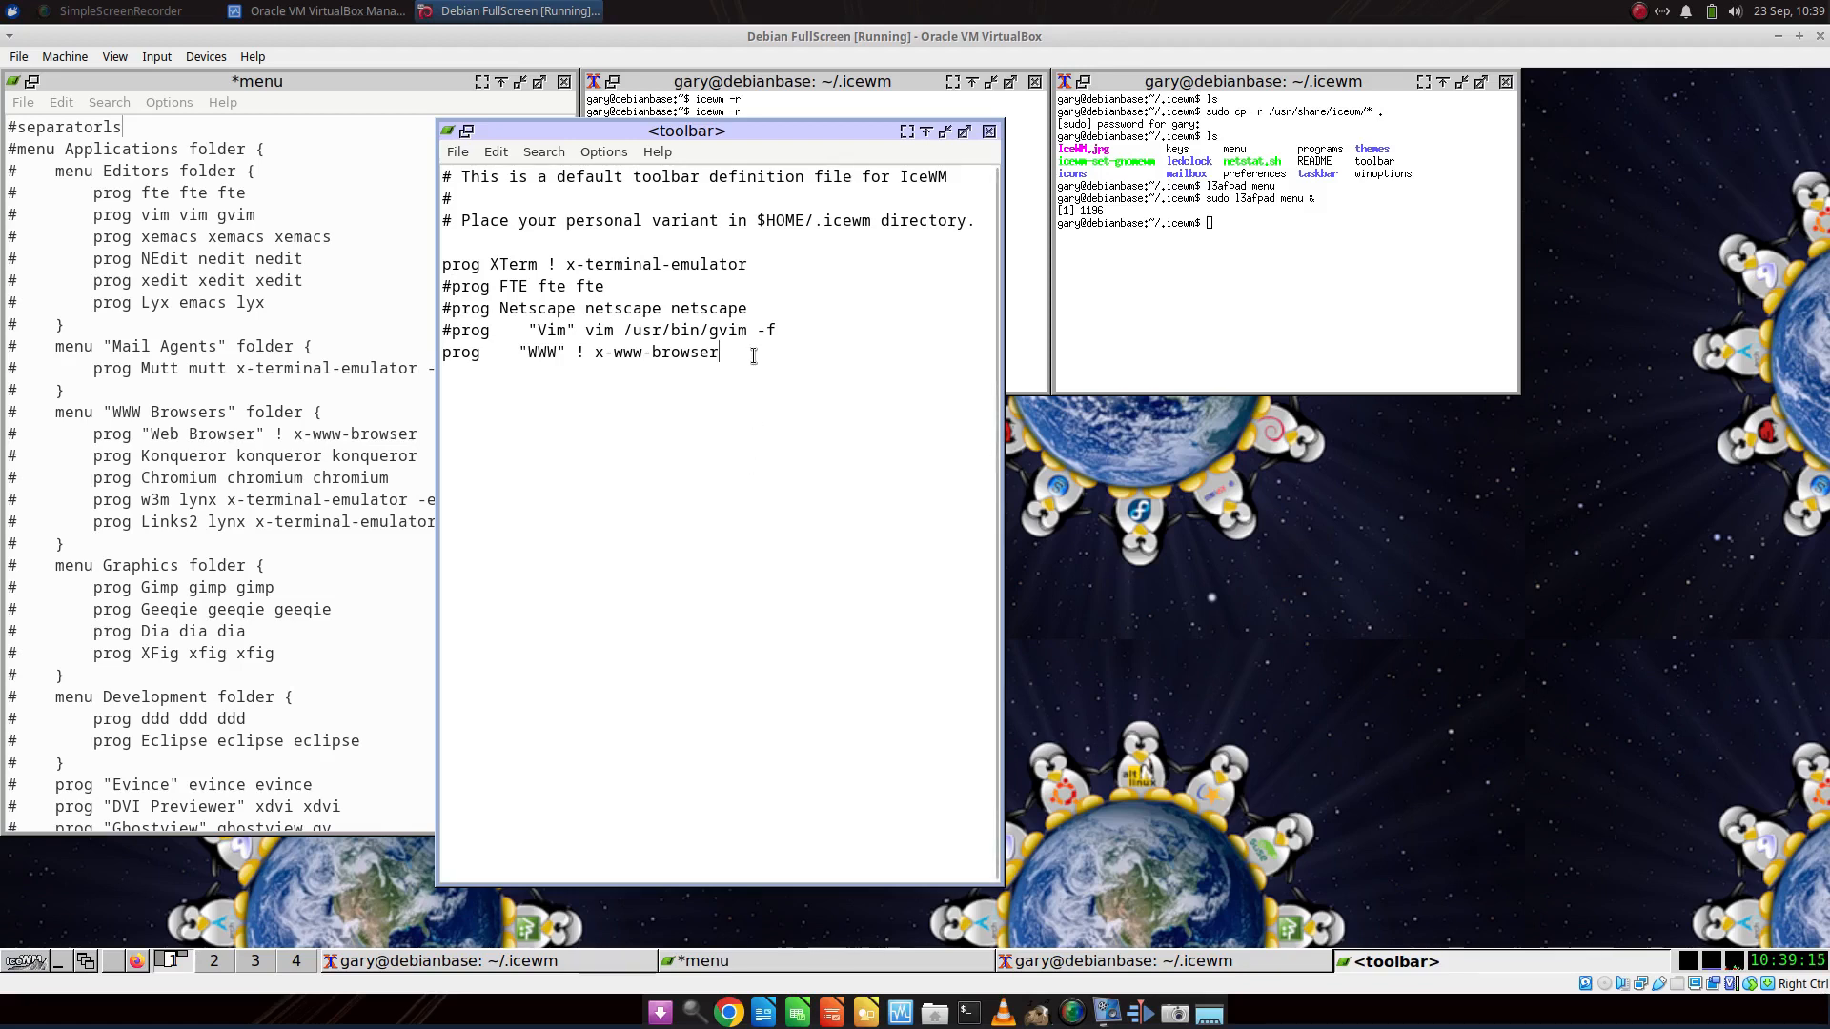
key(Return)
text(prog)
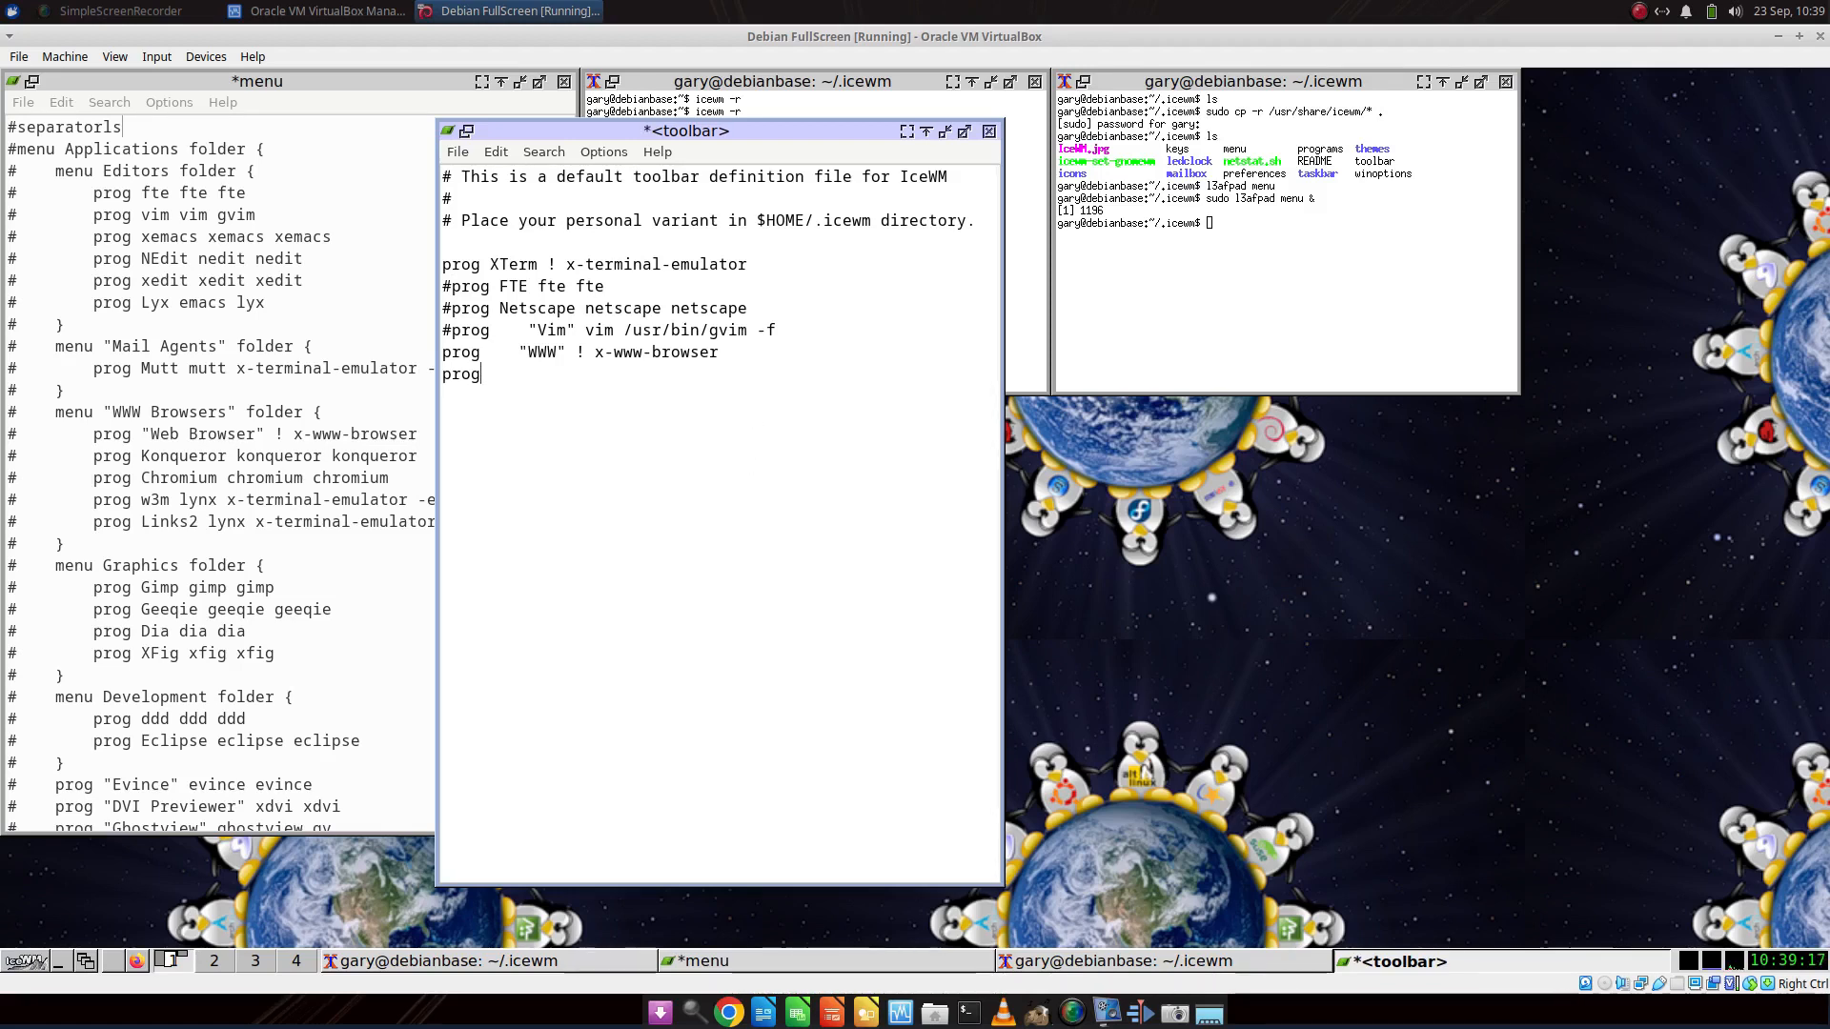
text( Hexcha)
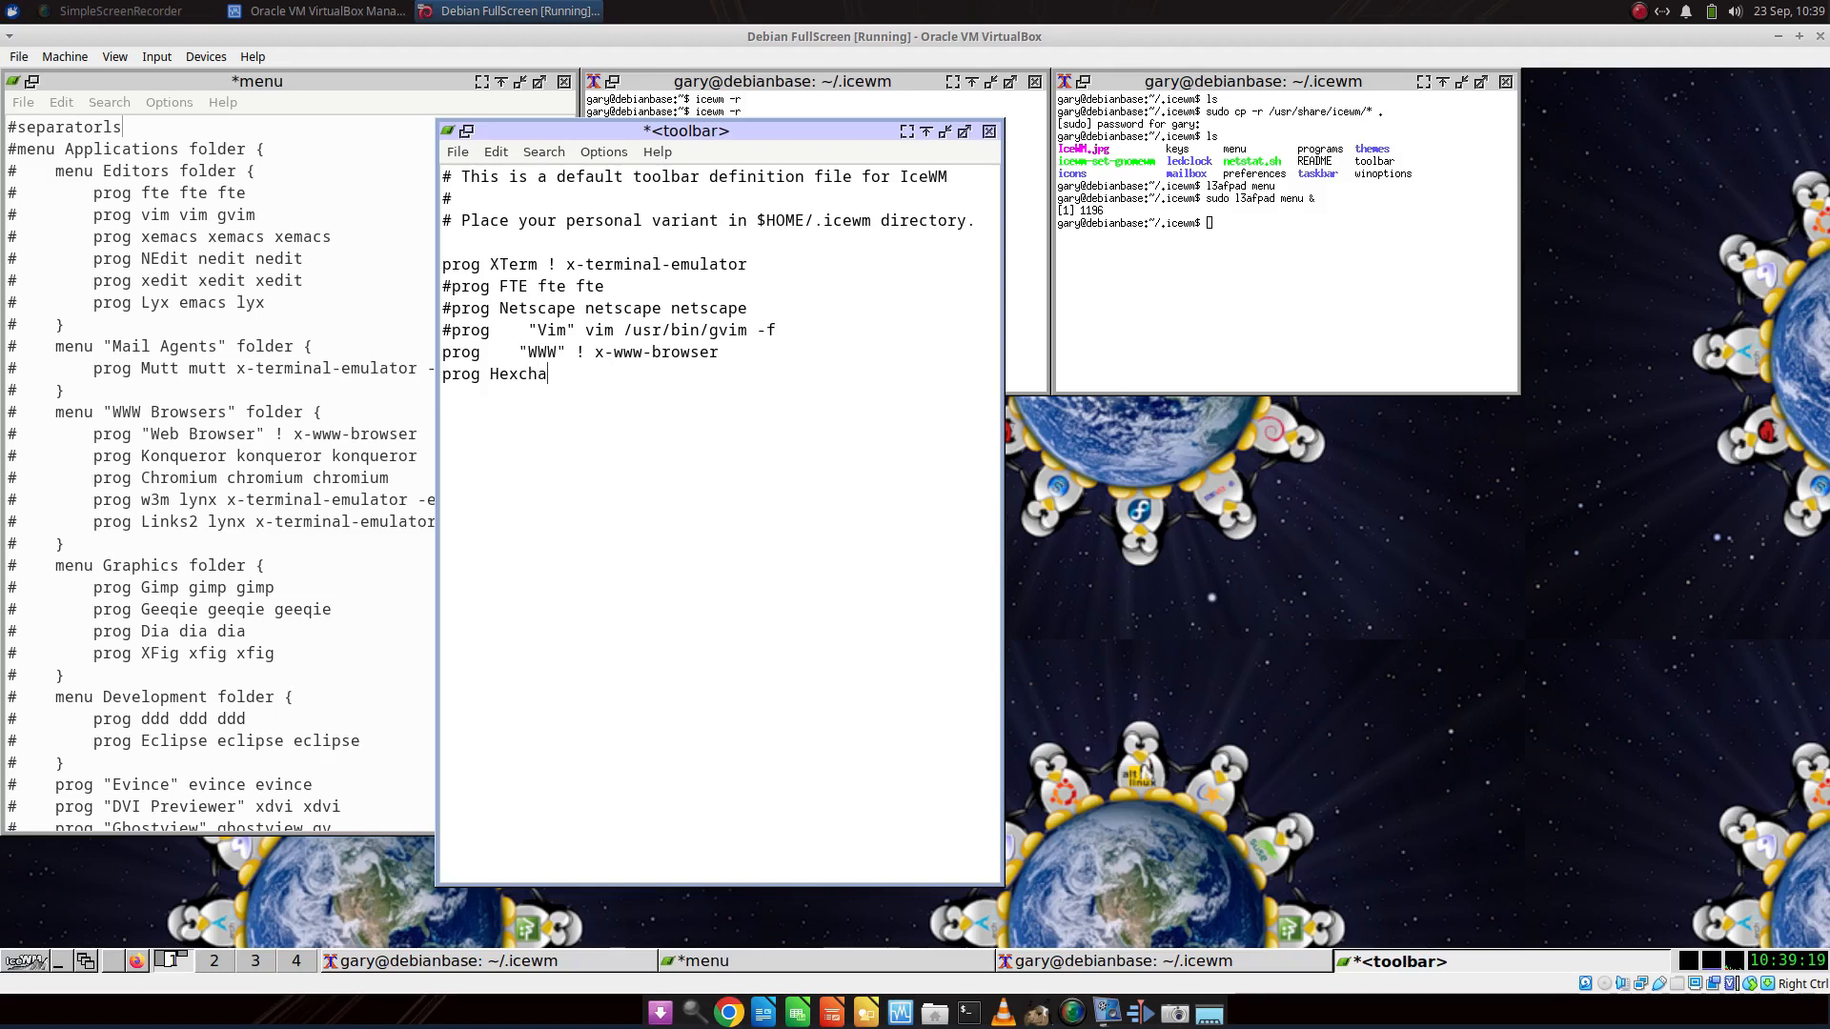
text(t hexchat )
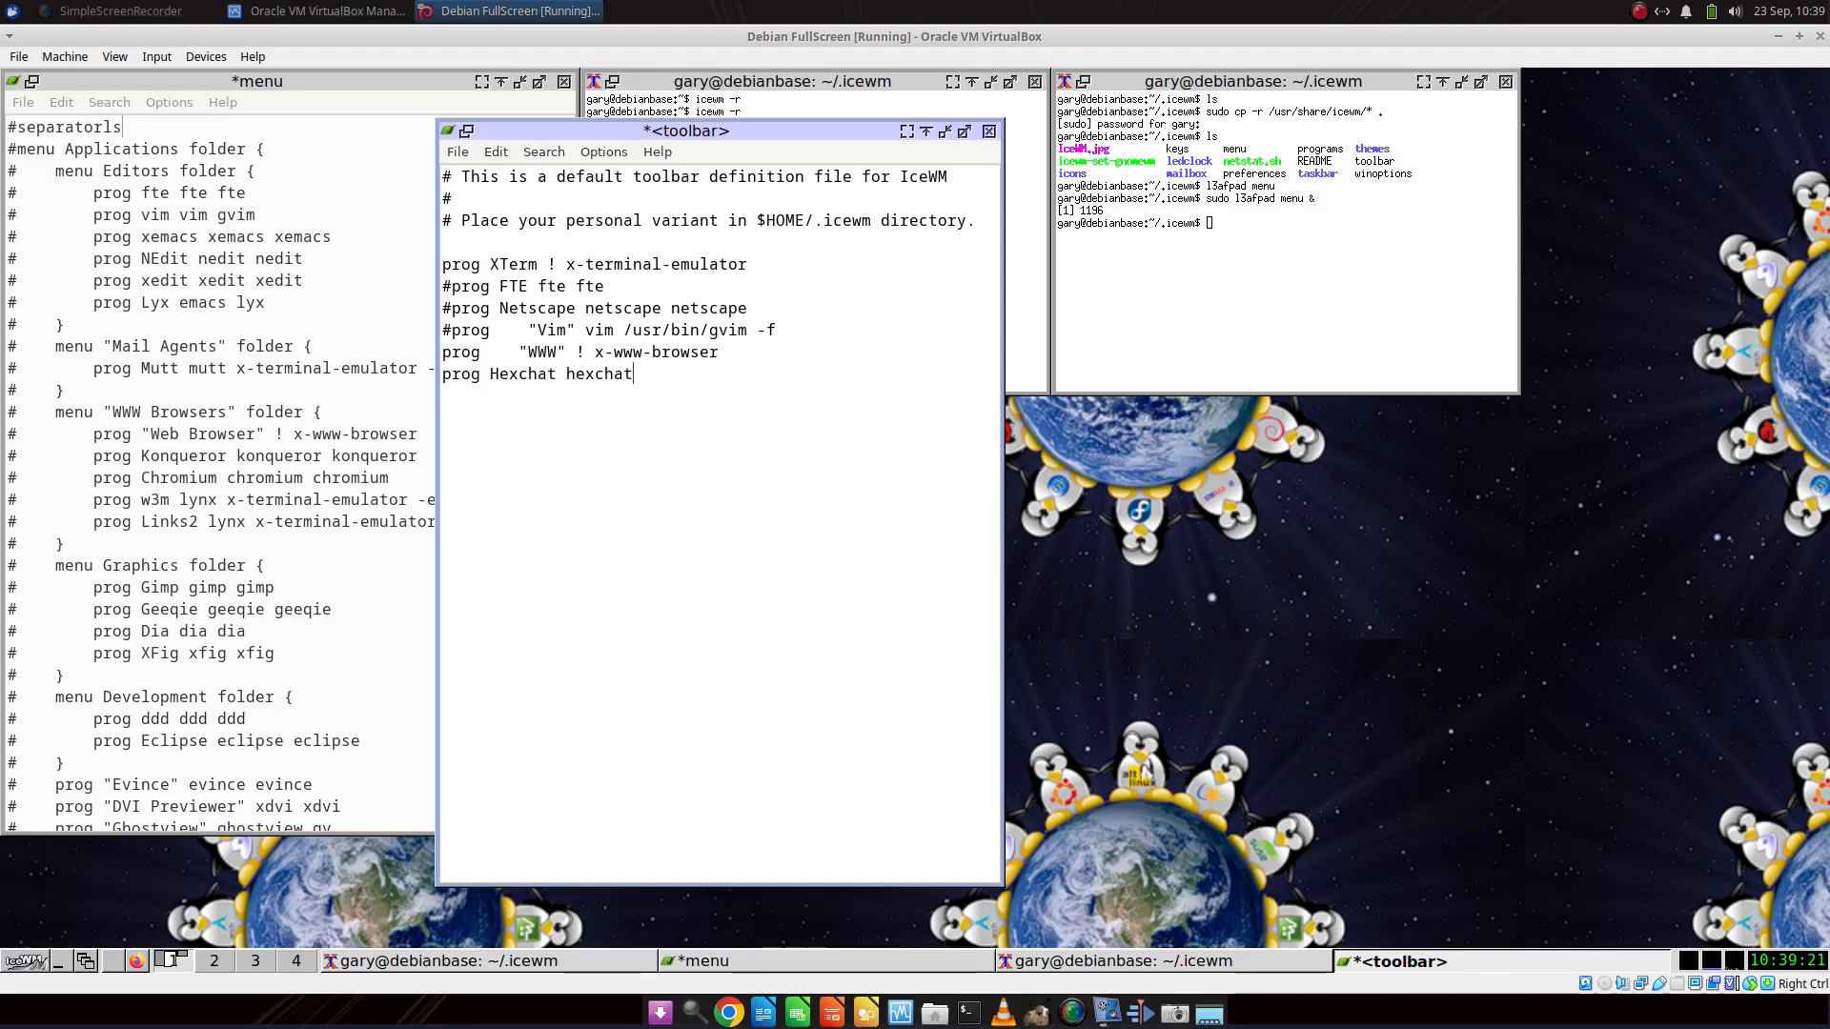
text(hexchat)
key(ctrl+s)
key(Escape)
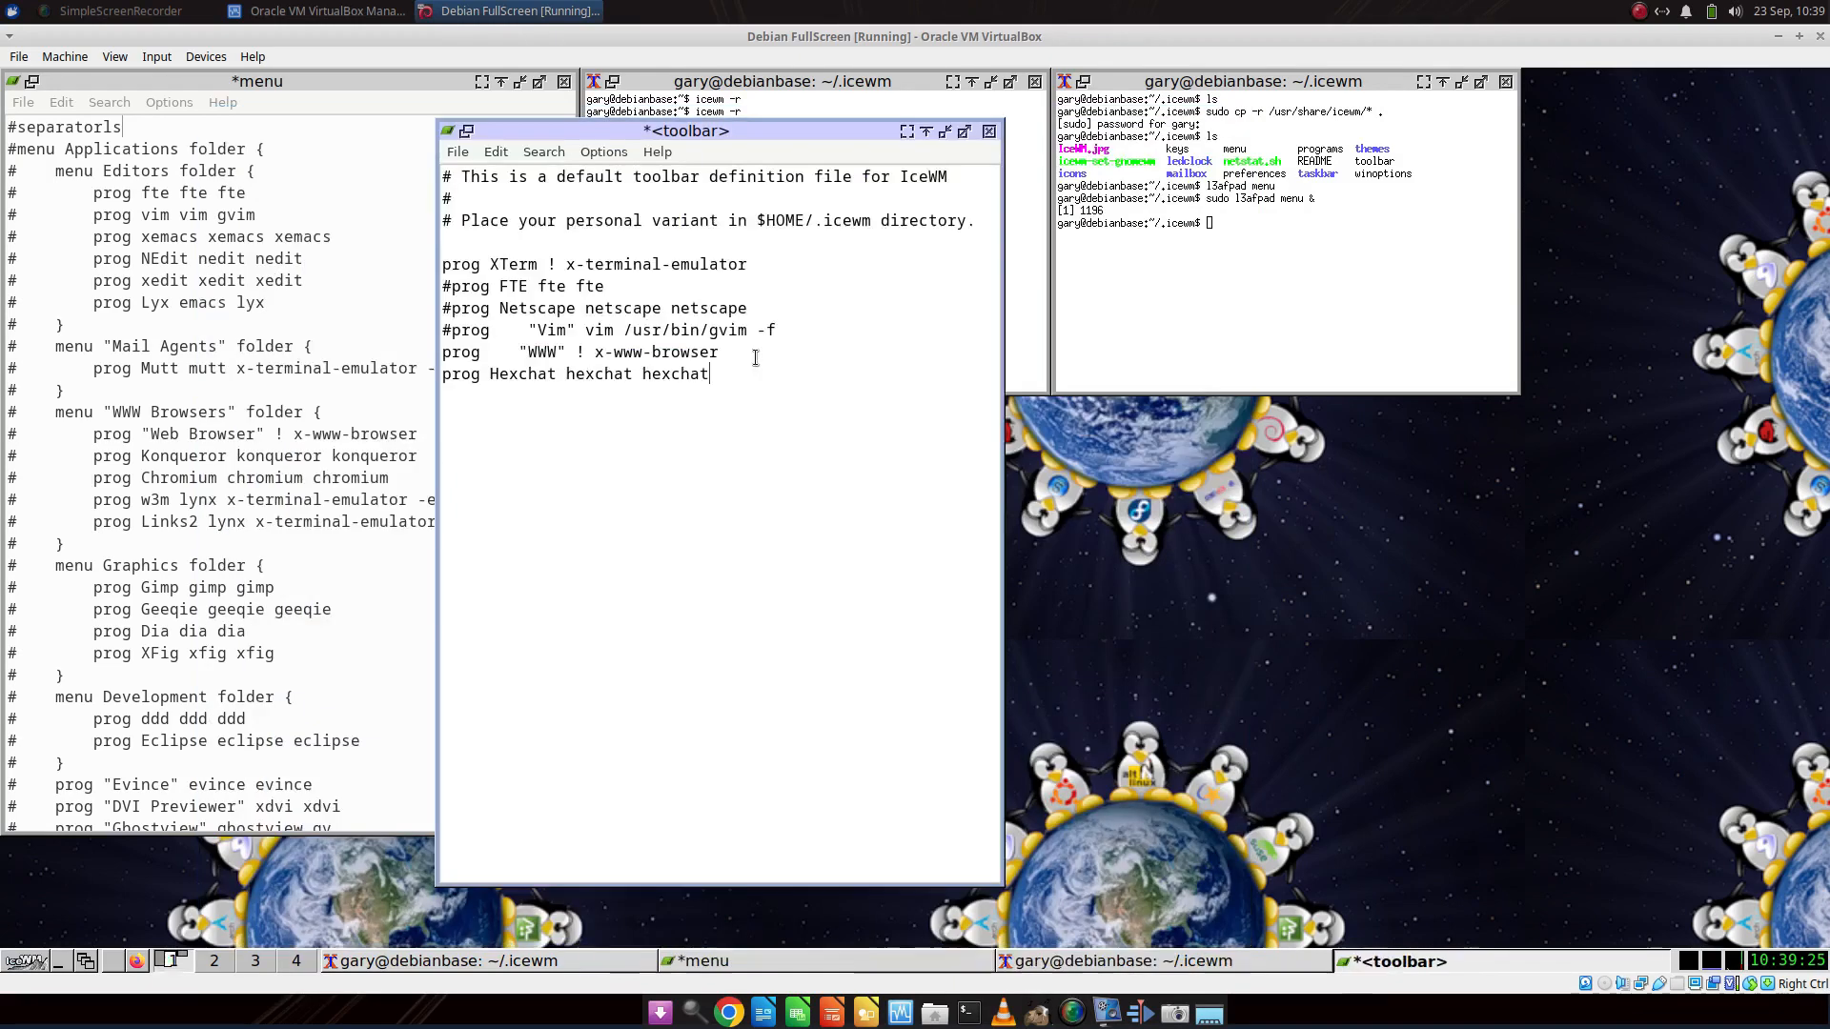
Quit the toolbar editor and discard the unsaved changes.
click(457, 152)
click(476, 343)
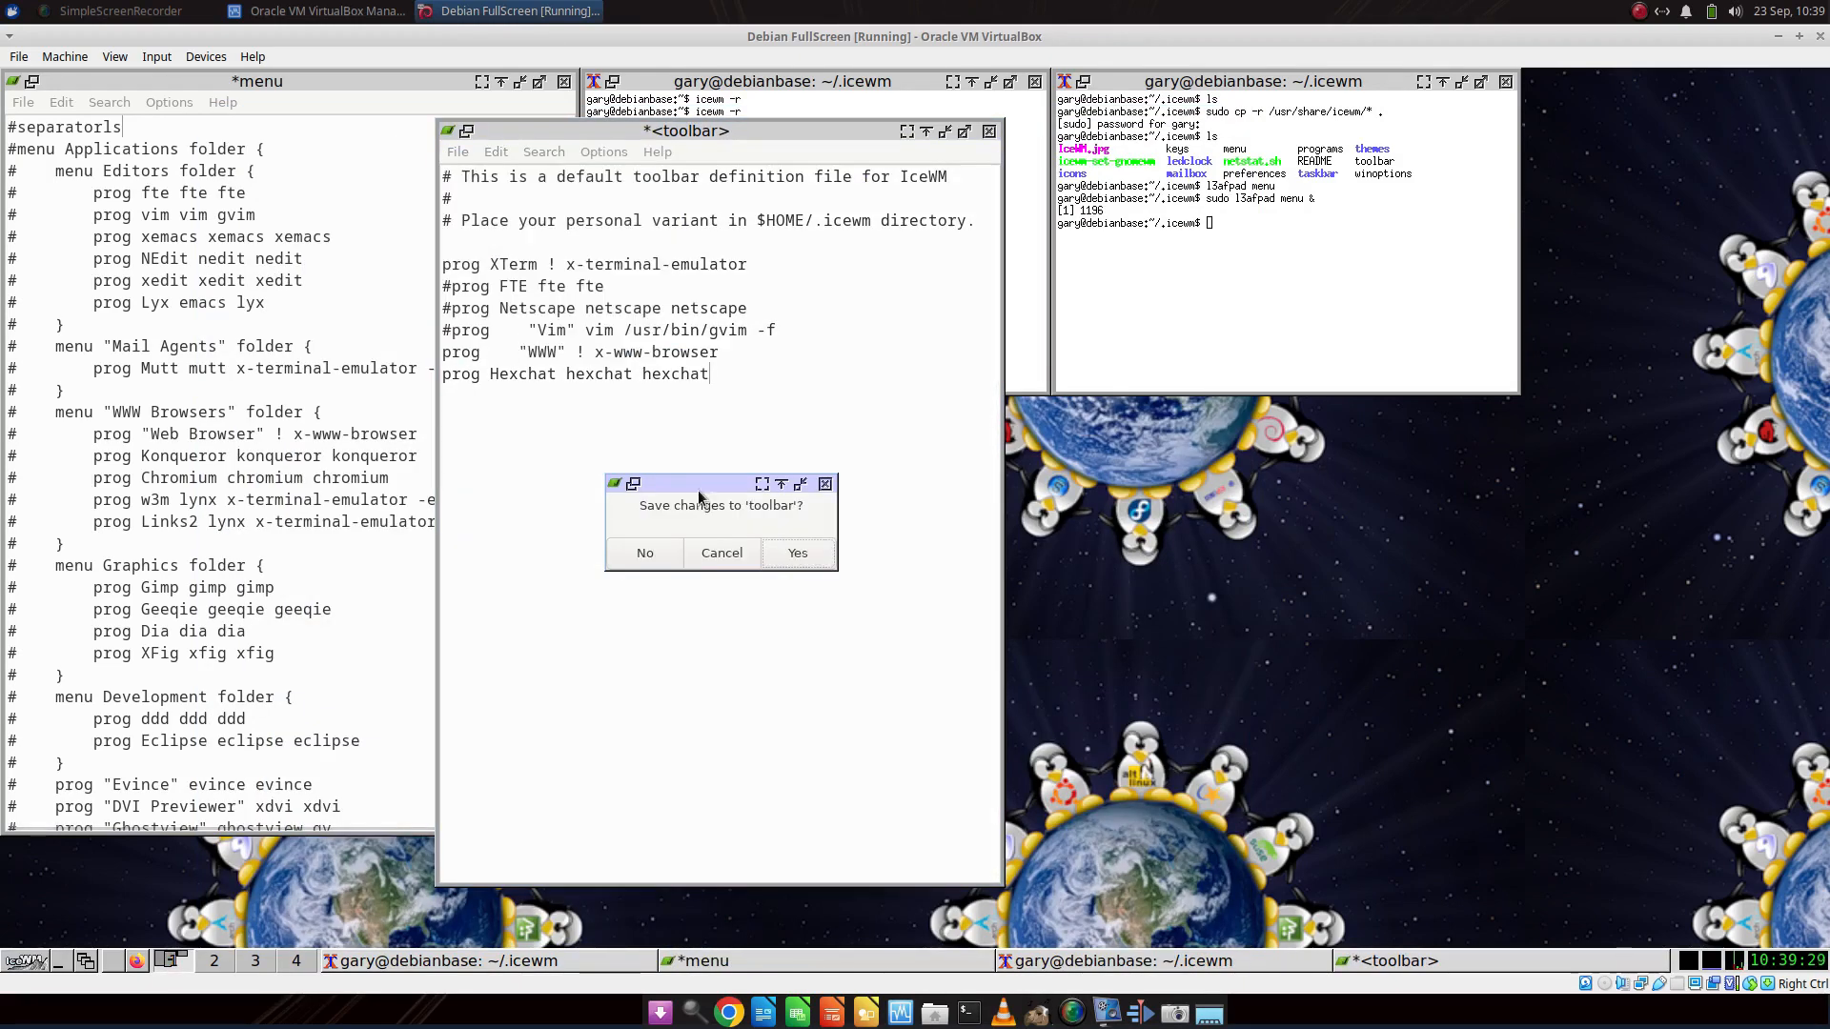
click(658, 553)
Reopen the toolbar file with root rights by running sudo l3afpad toolbar.
text(sudo)
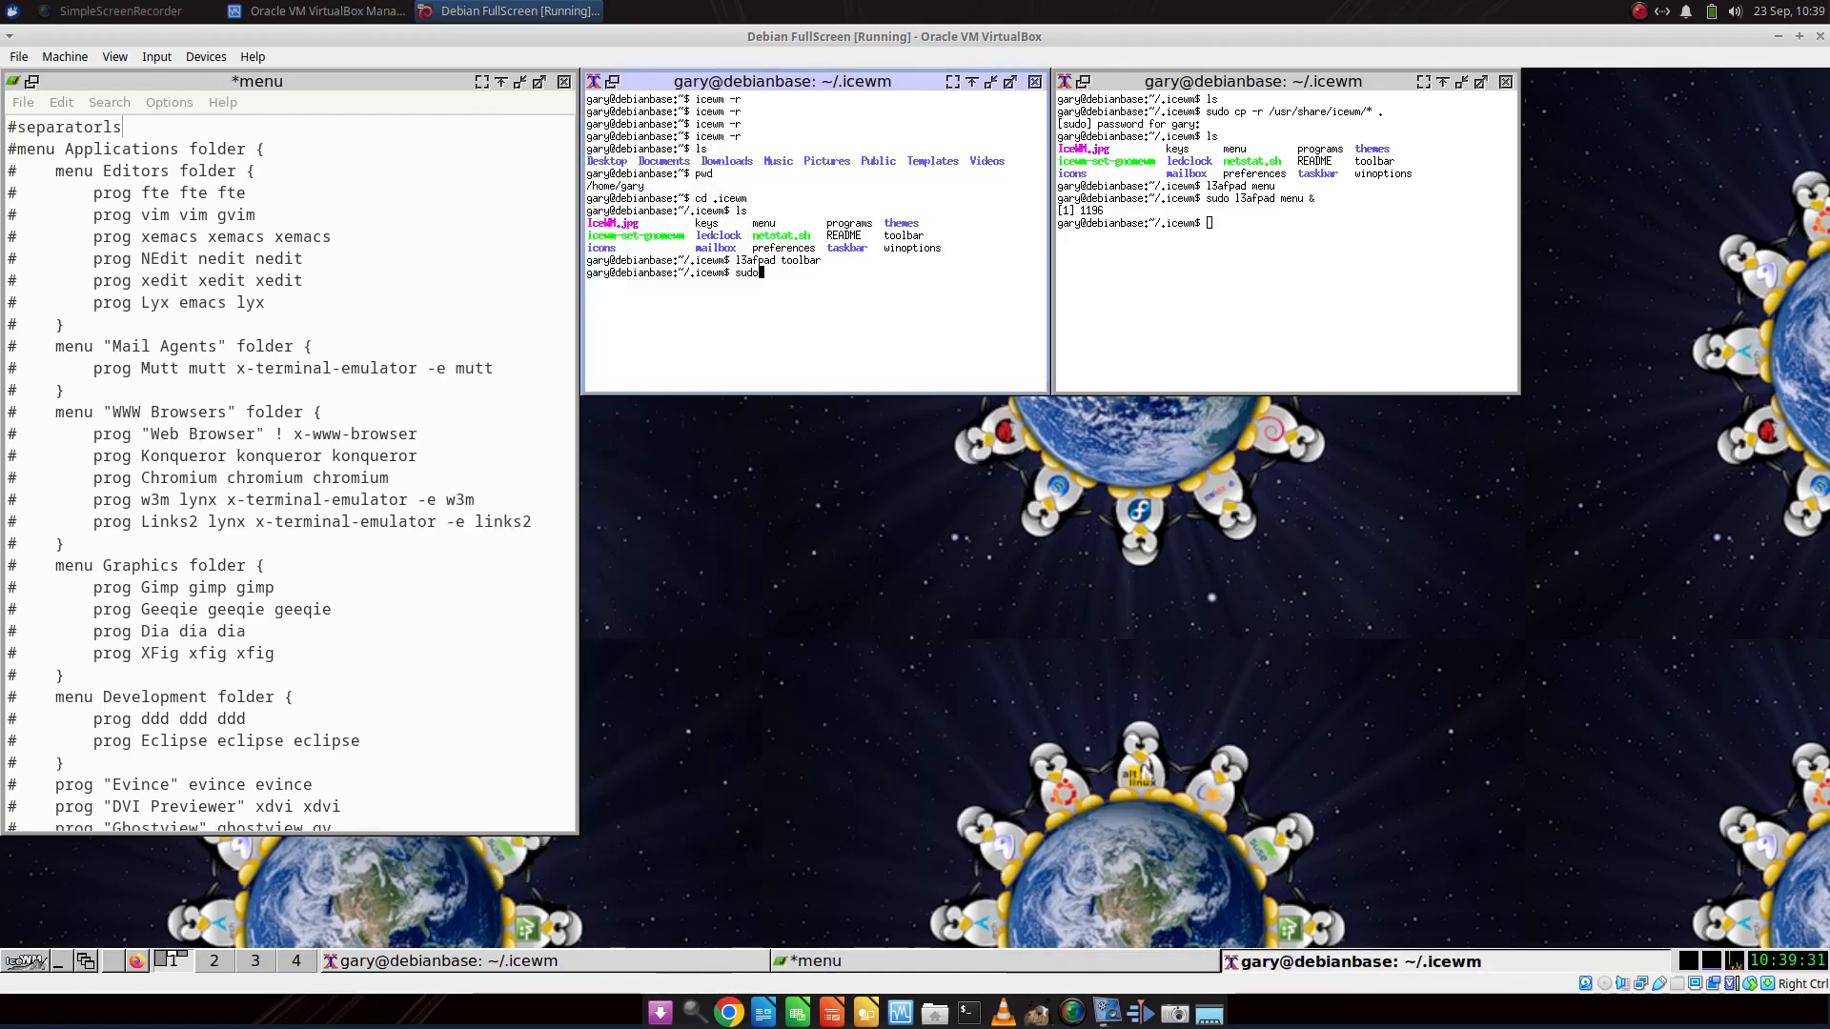
text( l3af)
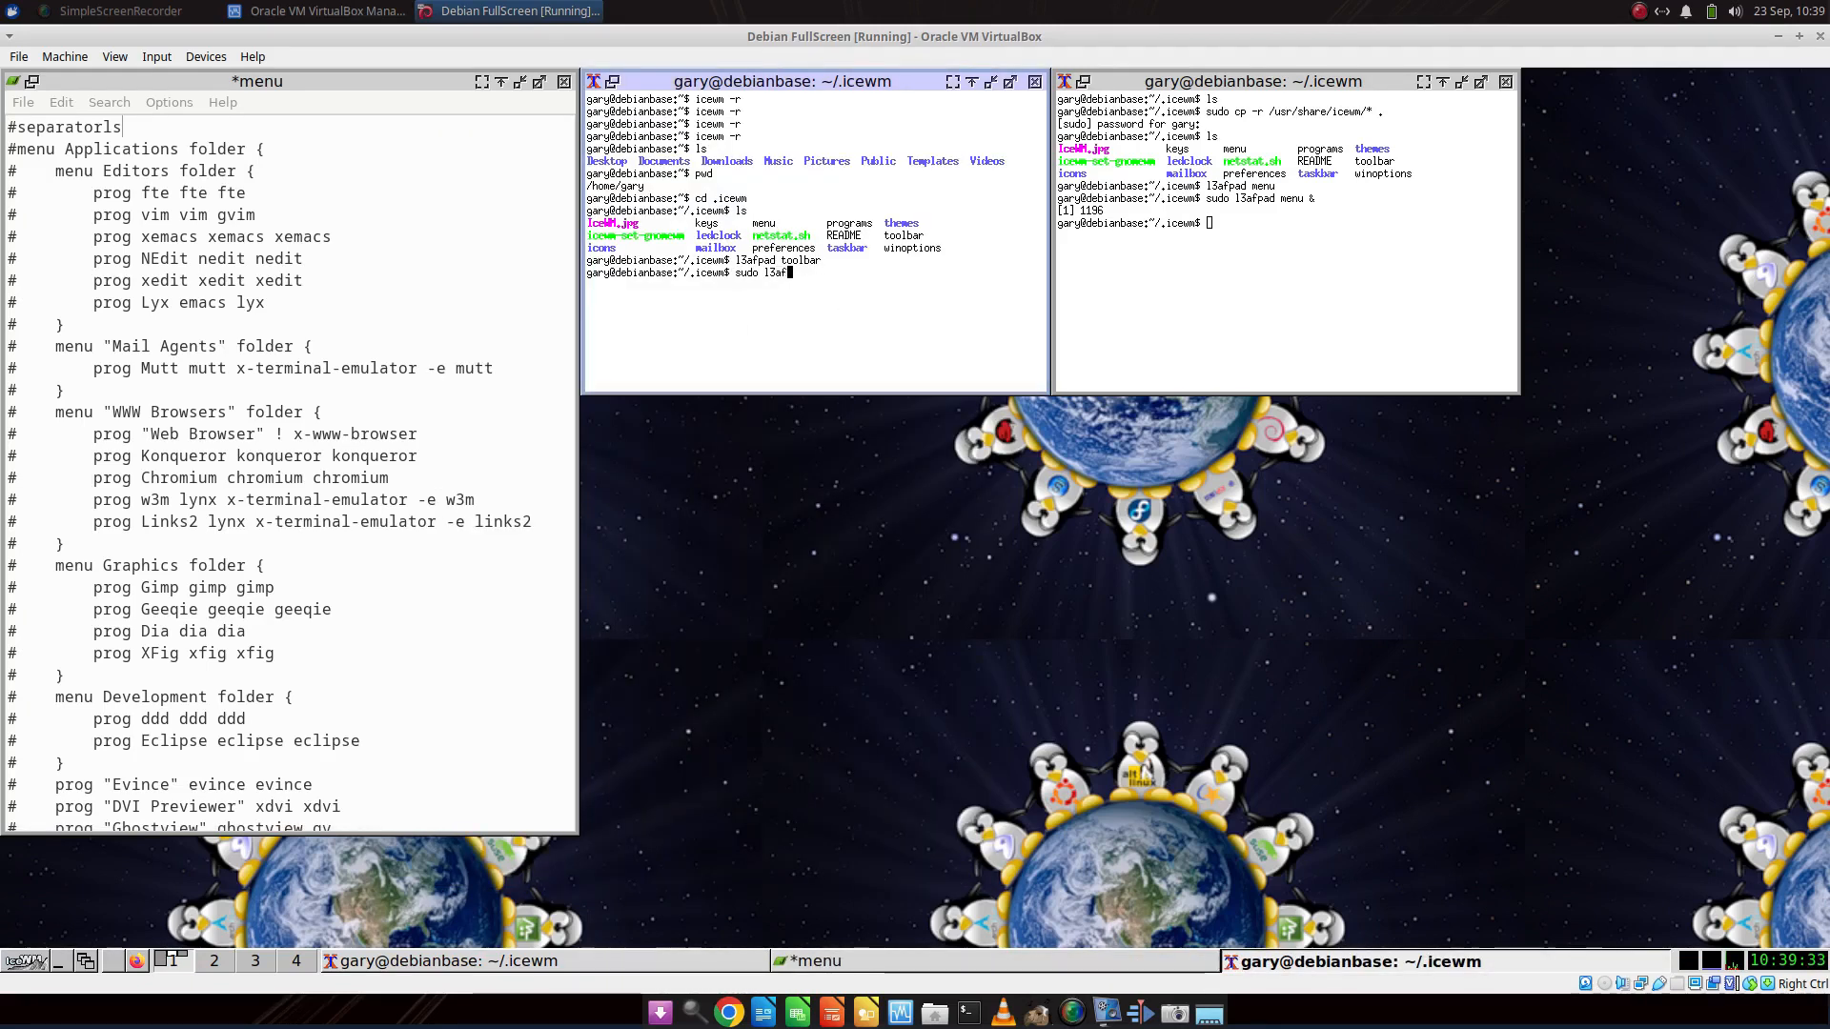
text(pad toolbar)
key(Return)
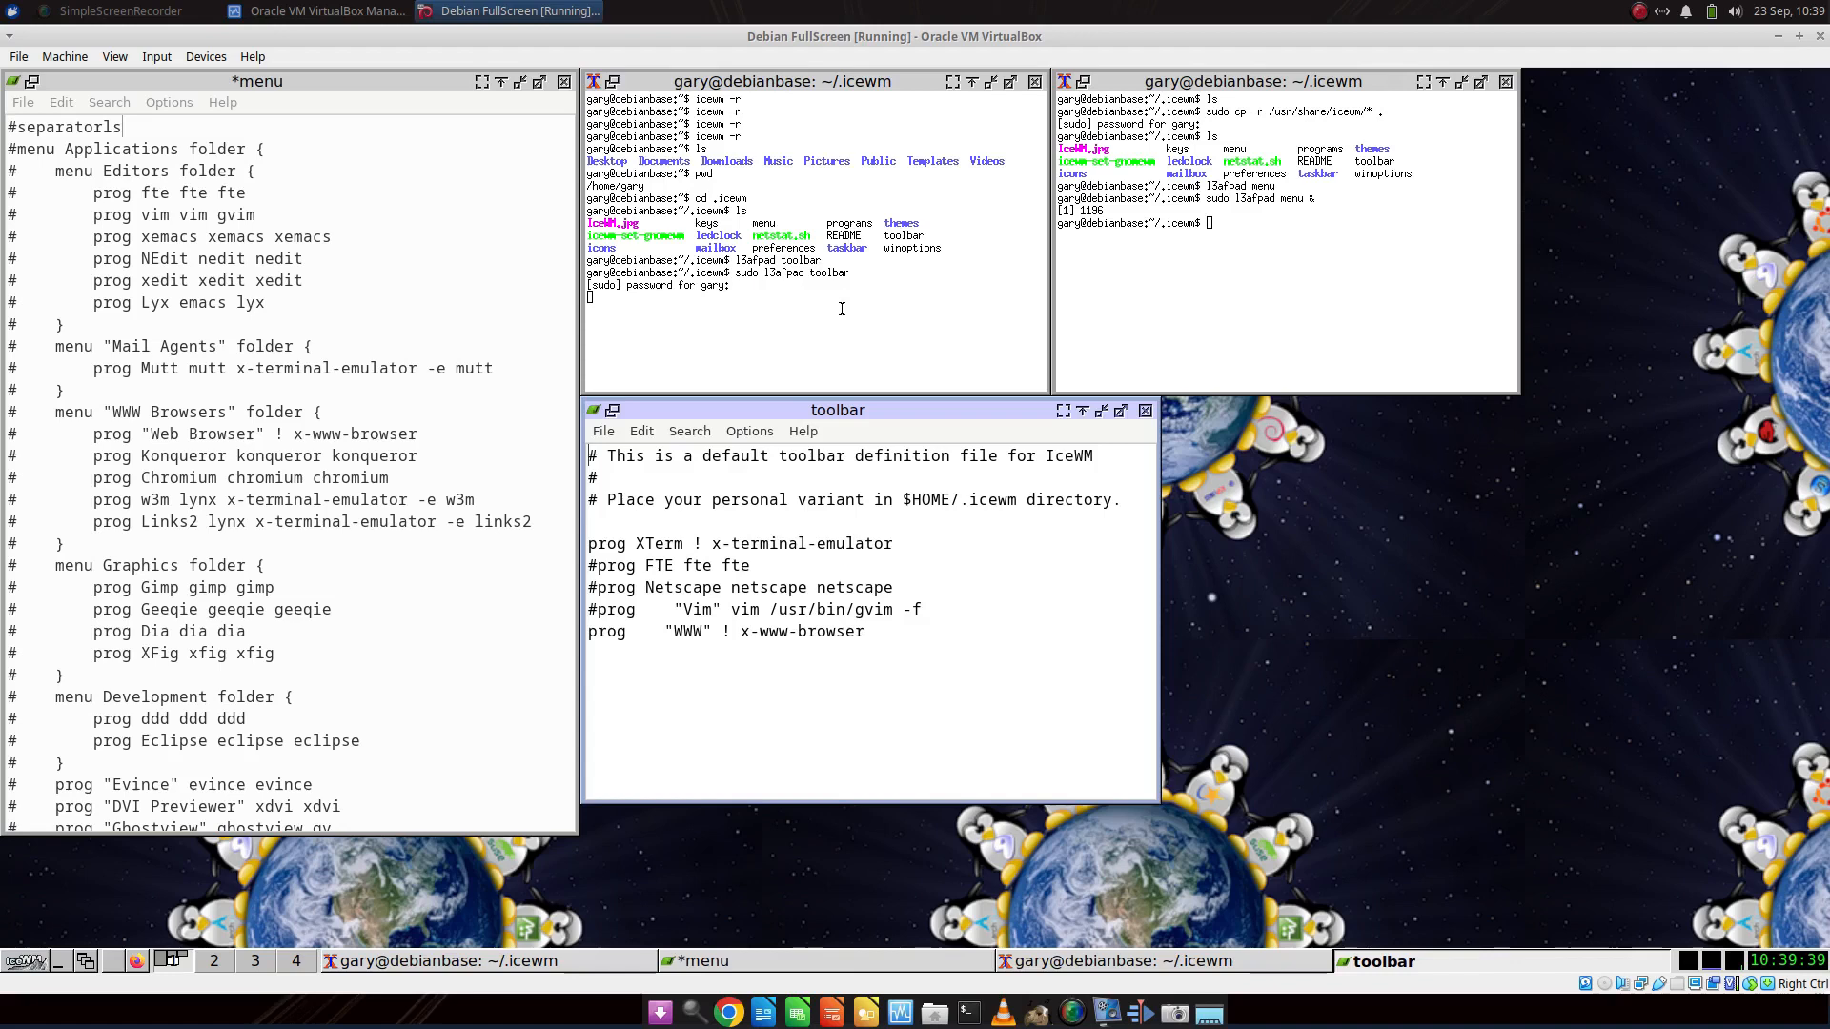
Add the line prog Hexchat hexchat hexchat below the WWW entry and save the toolbar file.
key(Return)
text(progr  He)
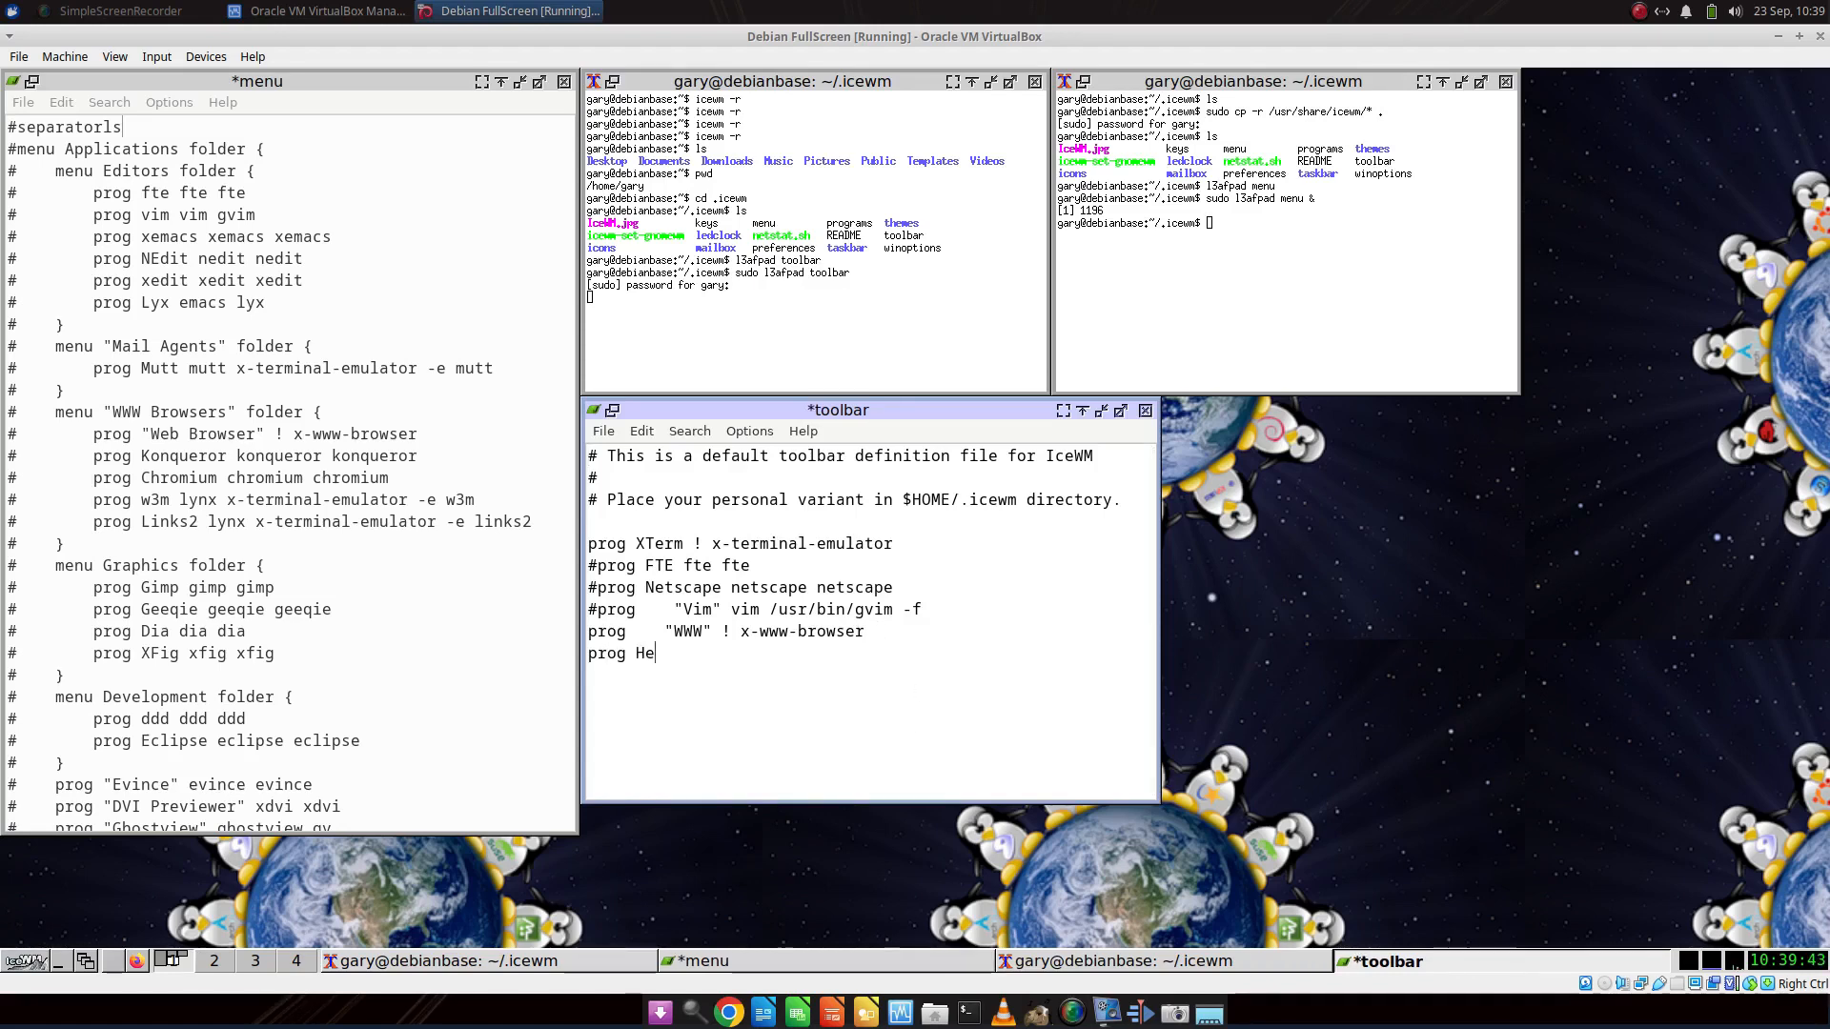
text(xchat hexchat hexchat)
key(ctrl+s)
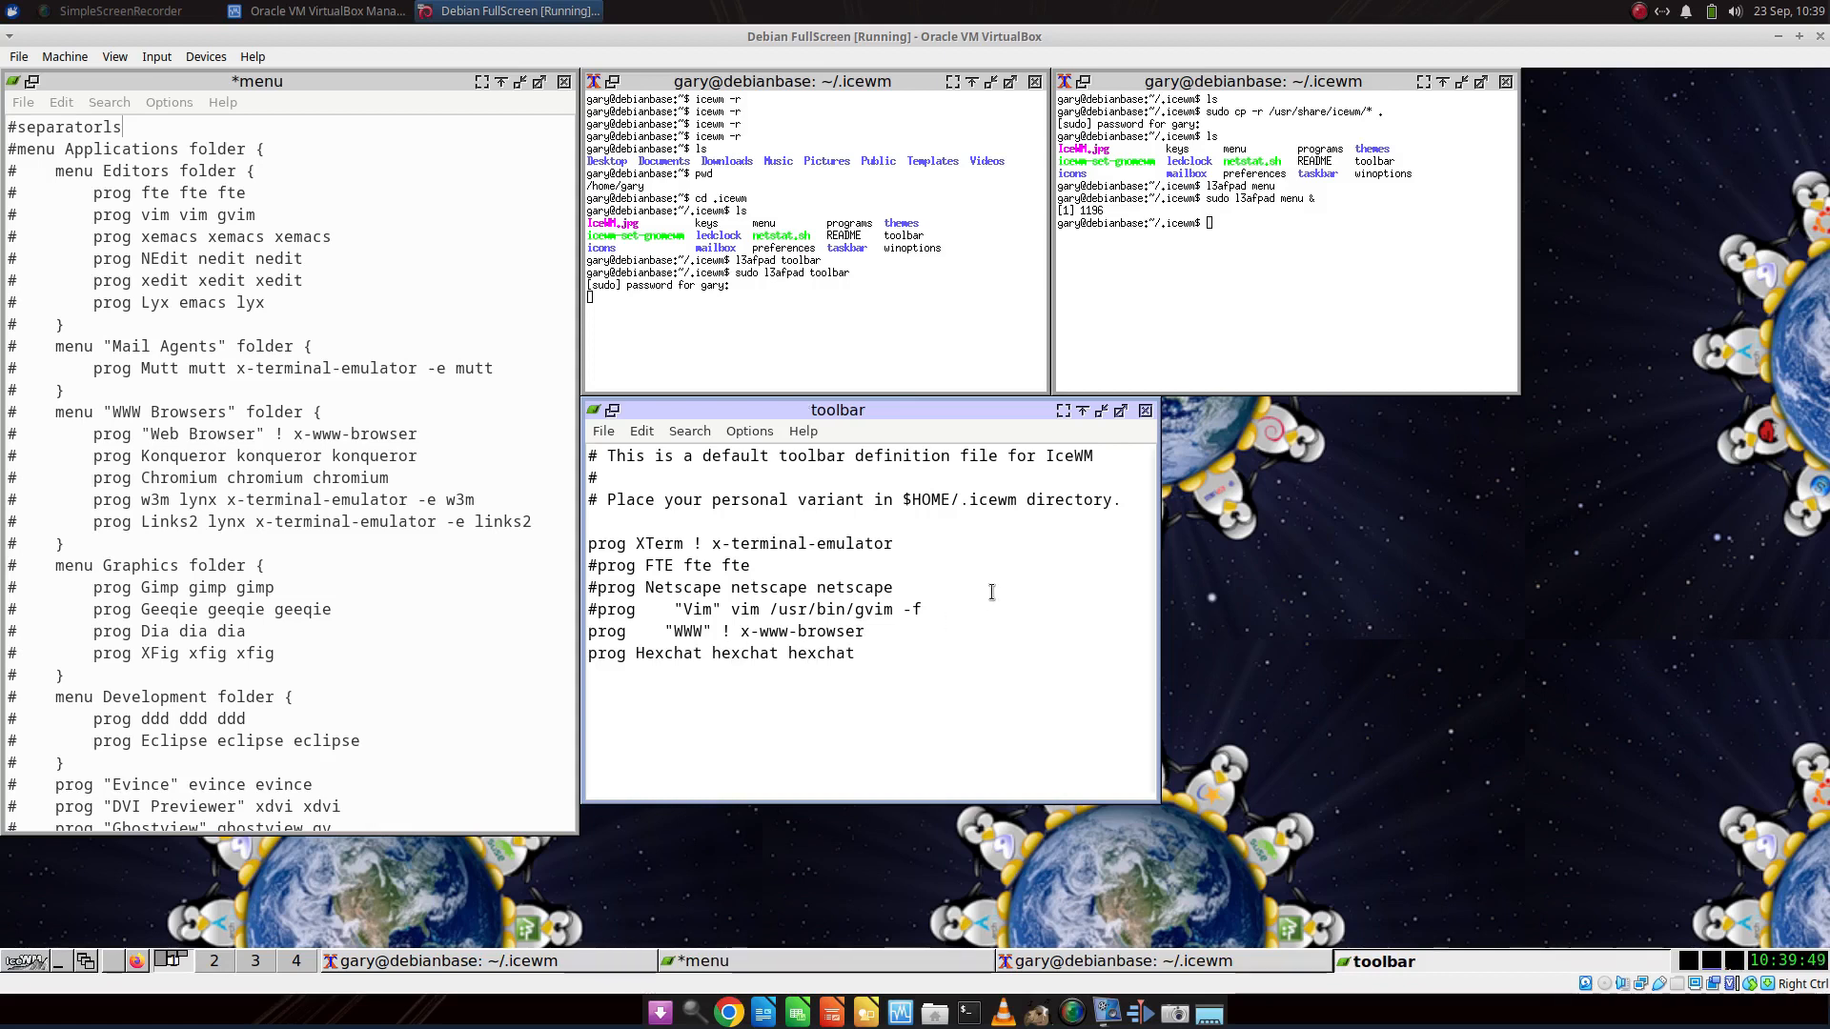
Restart IceWM from the desktop menu using the icewm entry in System's Window Managers submenu.
right_click(1279, 478)
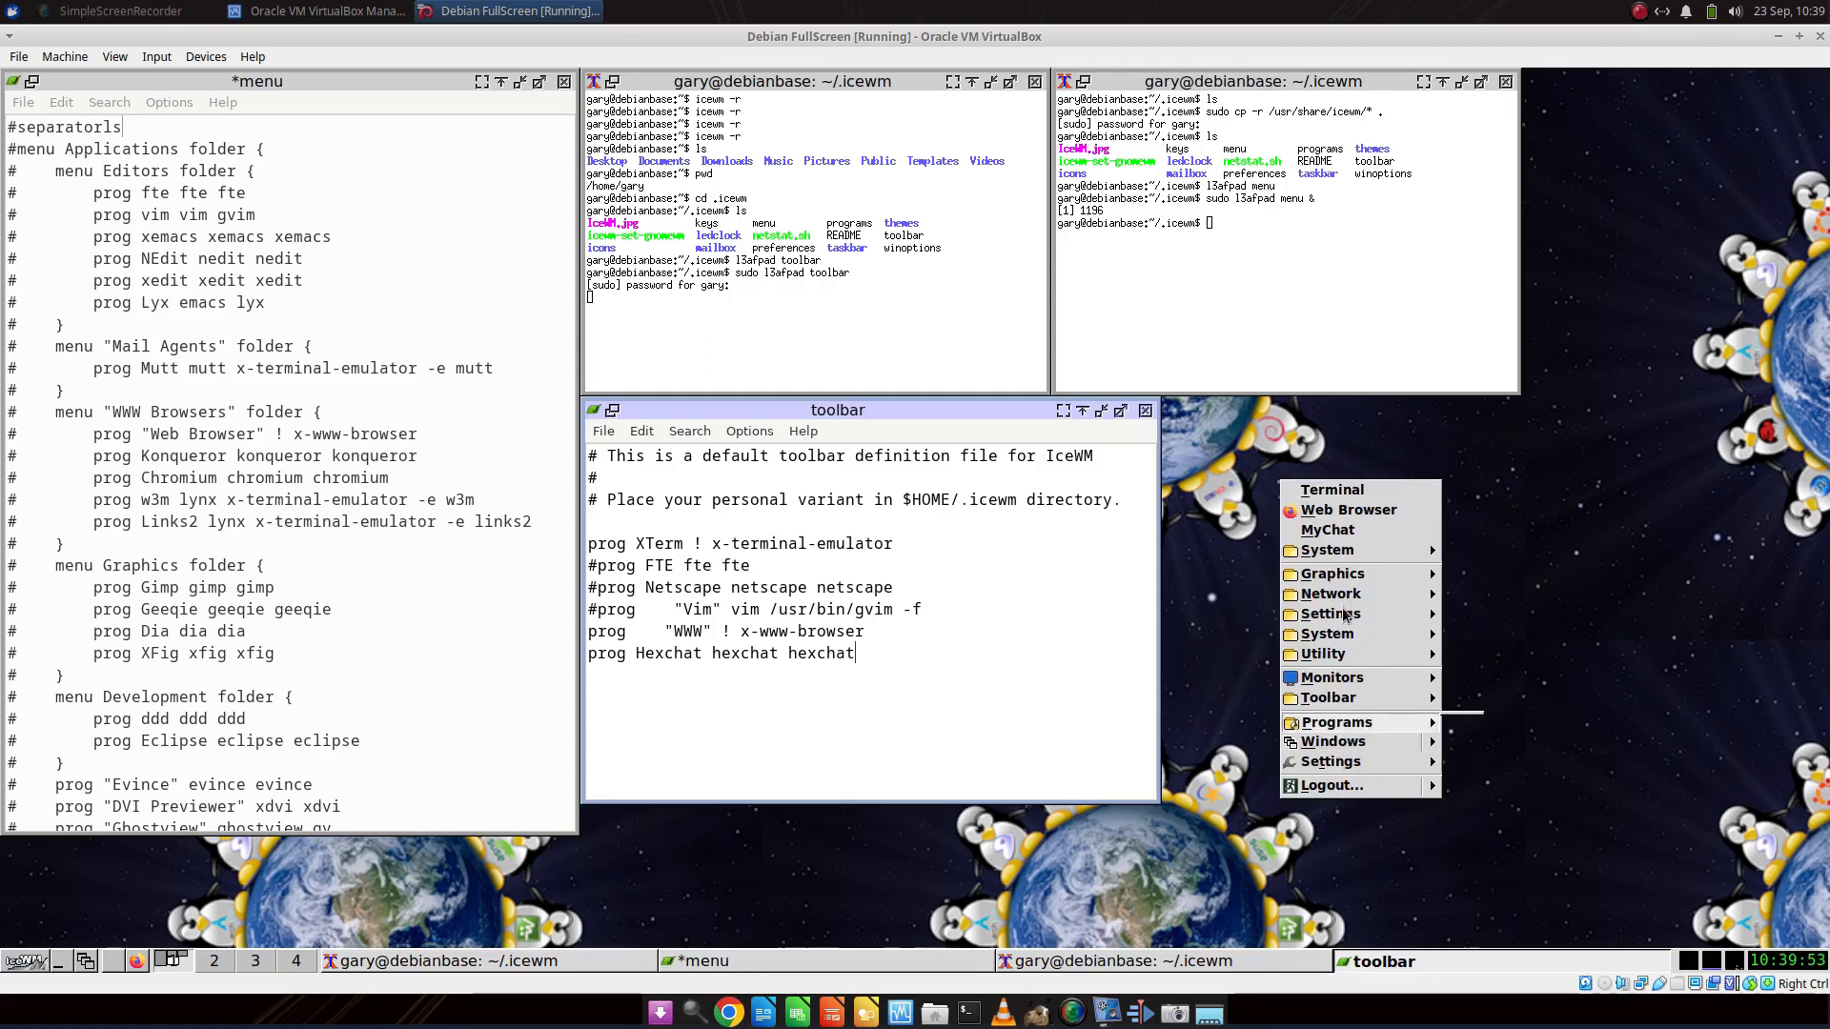
mouse_move(1336, 552)
mouse_move(1563, 555)
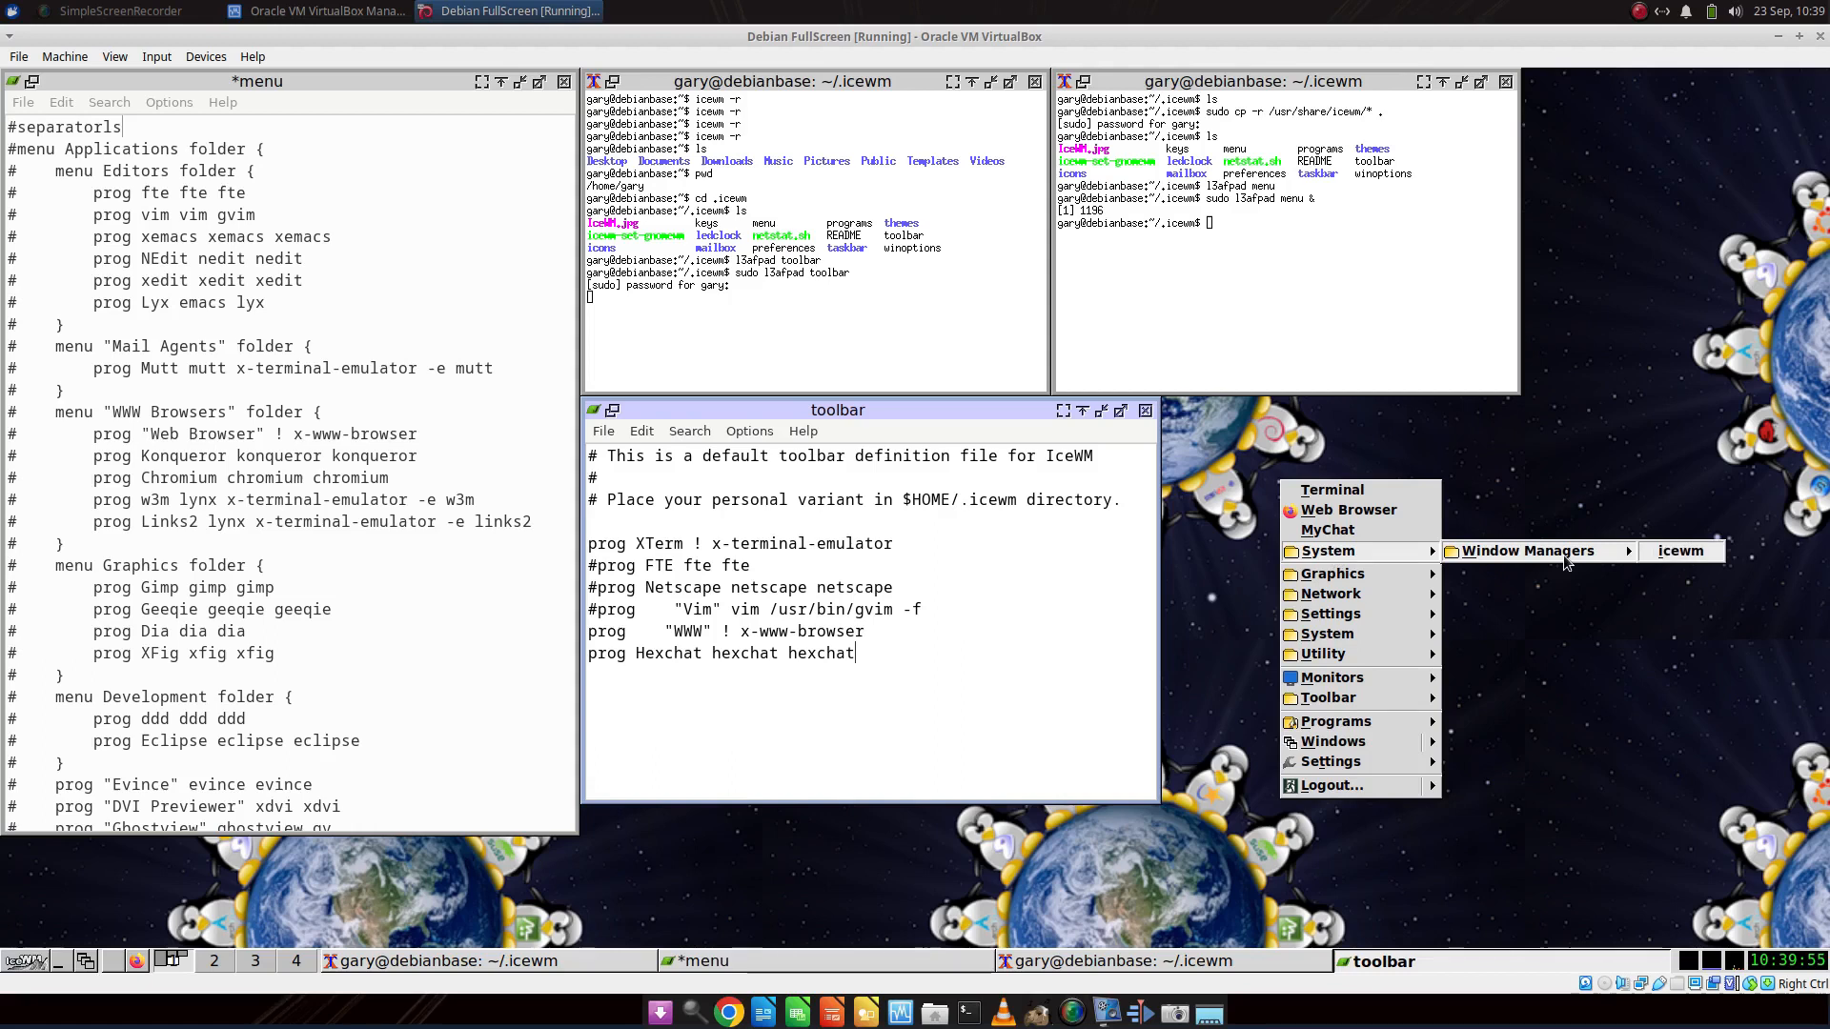
click(1681, 553)
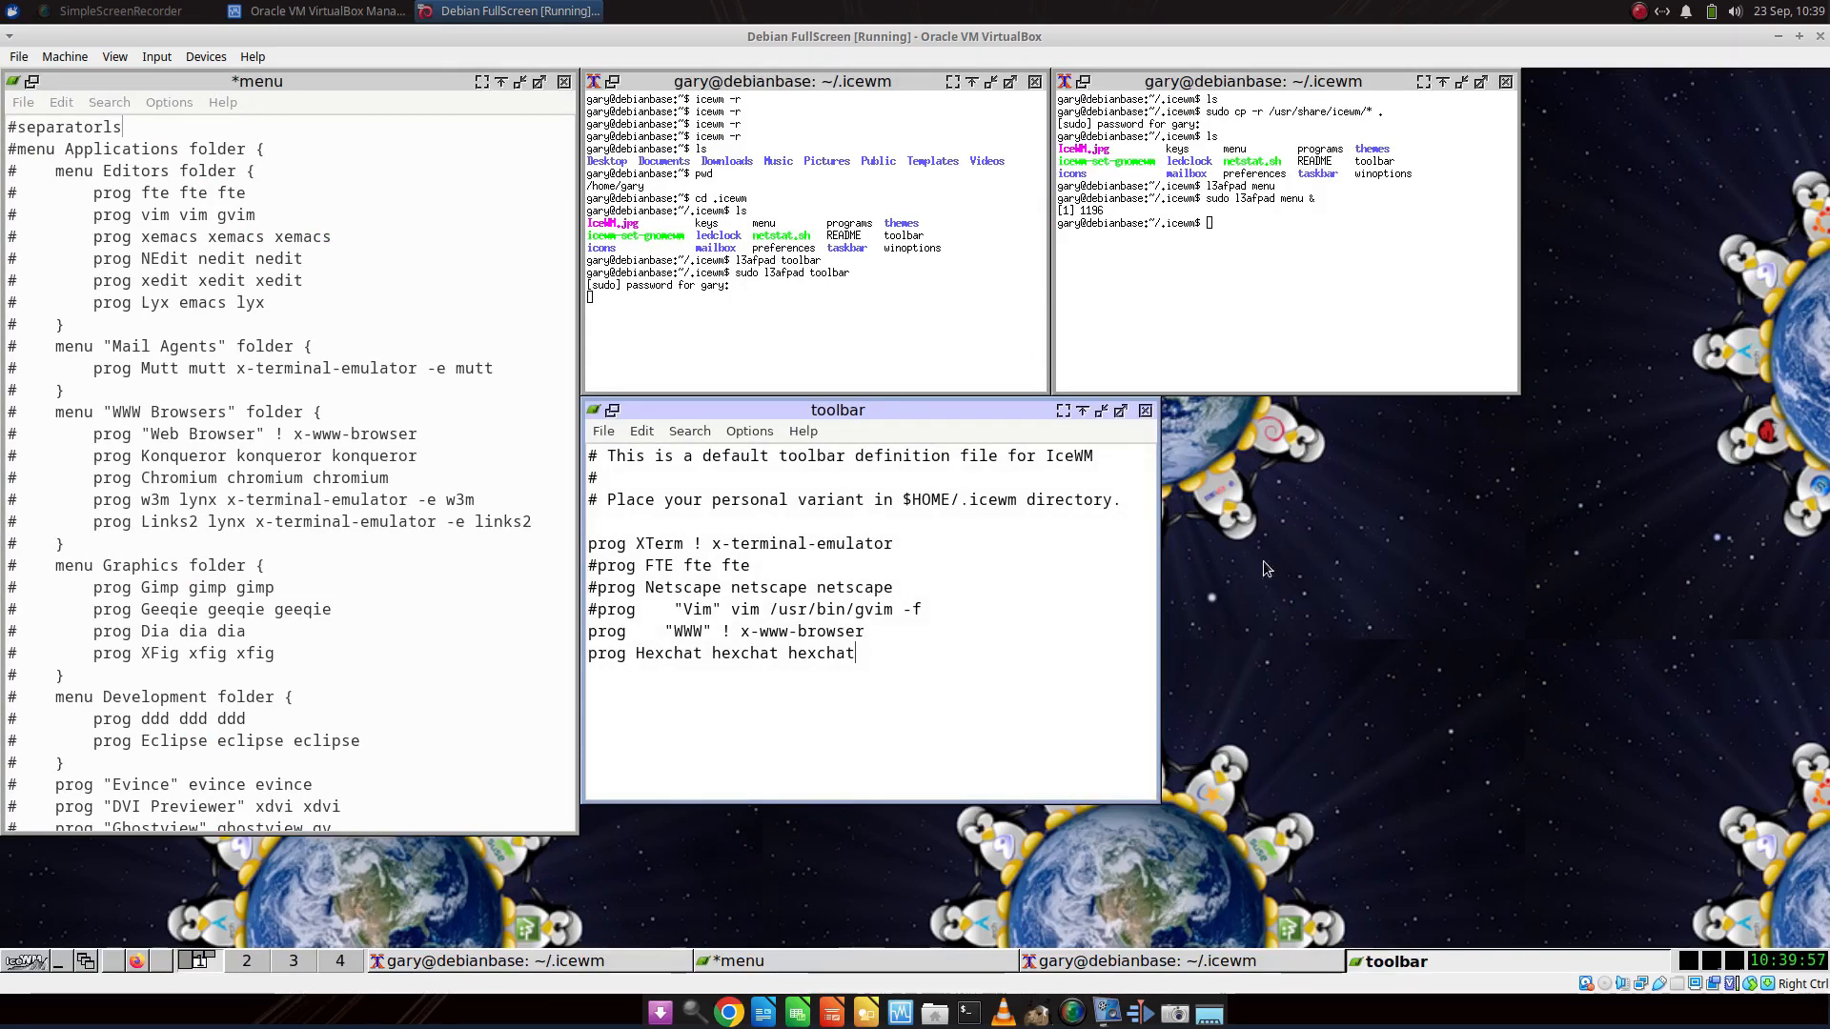
Test the new HexChat launcher on the taskbar and close the Network List window.
click(162, 967)
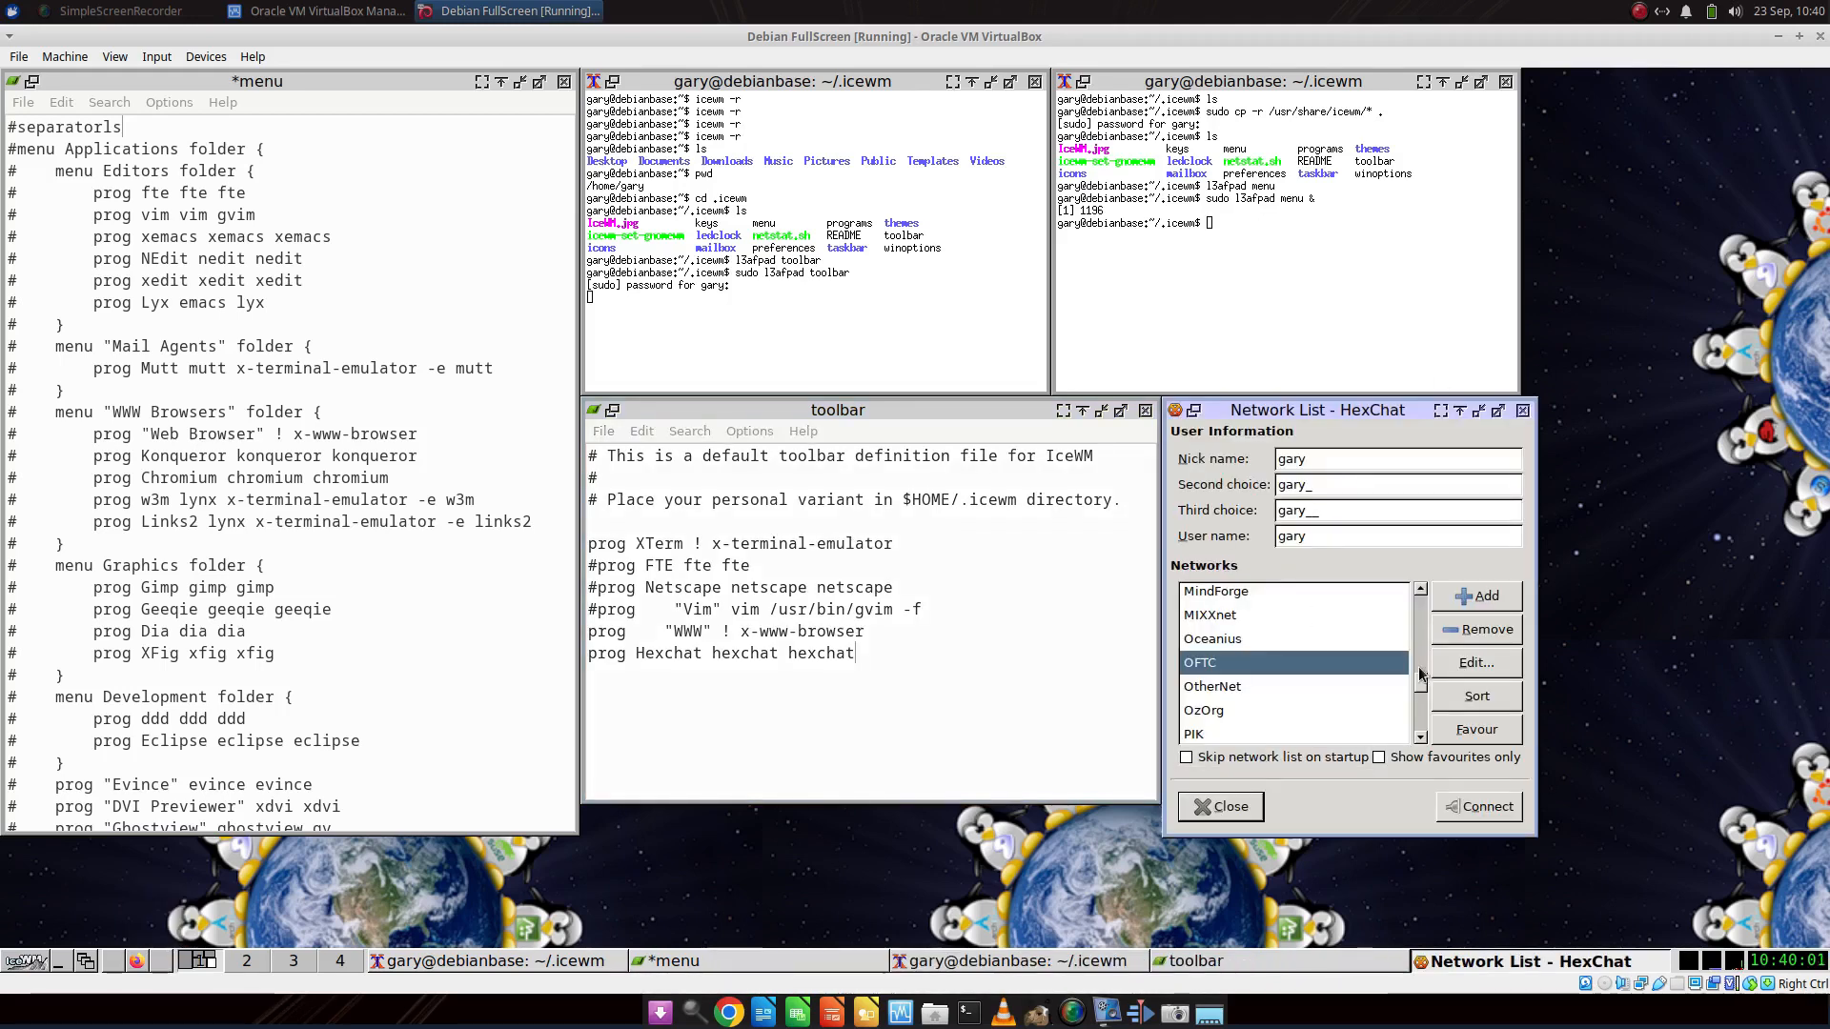
click(1523, 411)
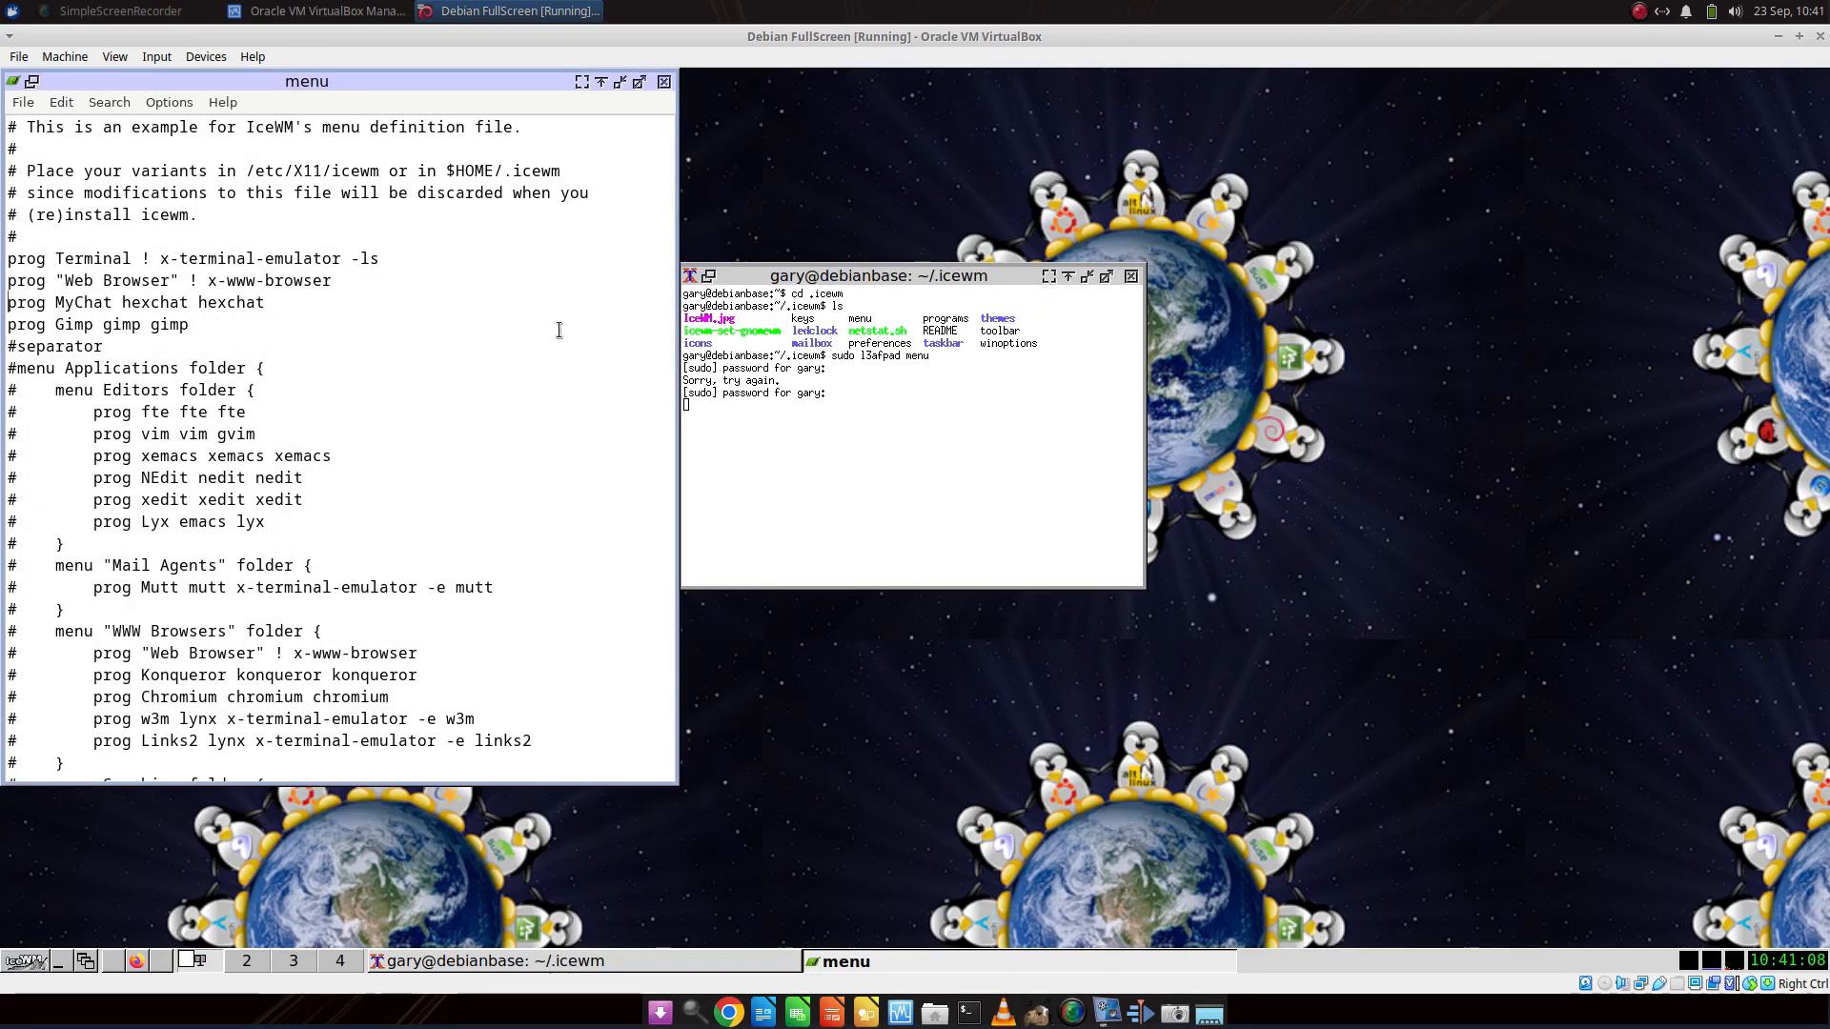
Comment out the prog MyChat hexchat hexchat and prog Gimp gimp gimp lines in the menu file with #.
text(#)
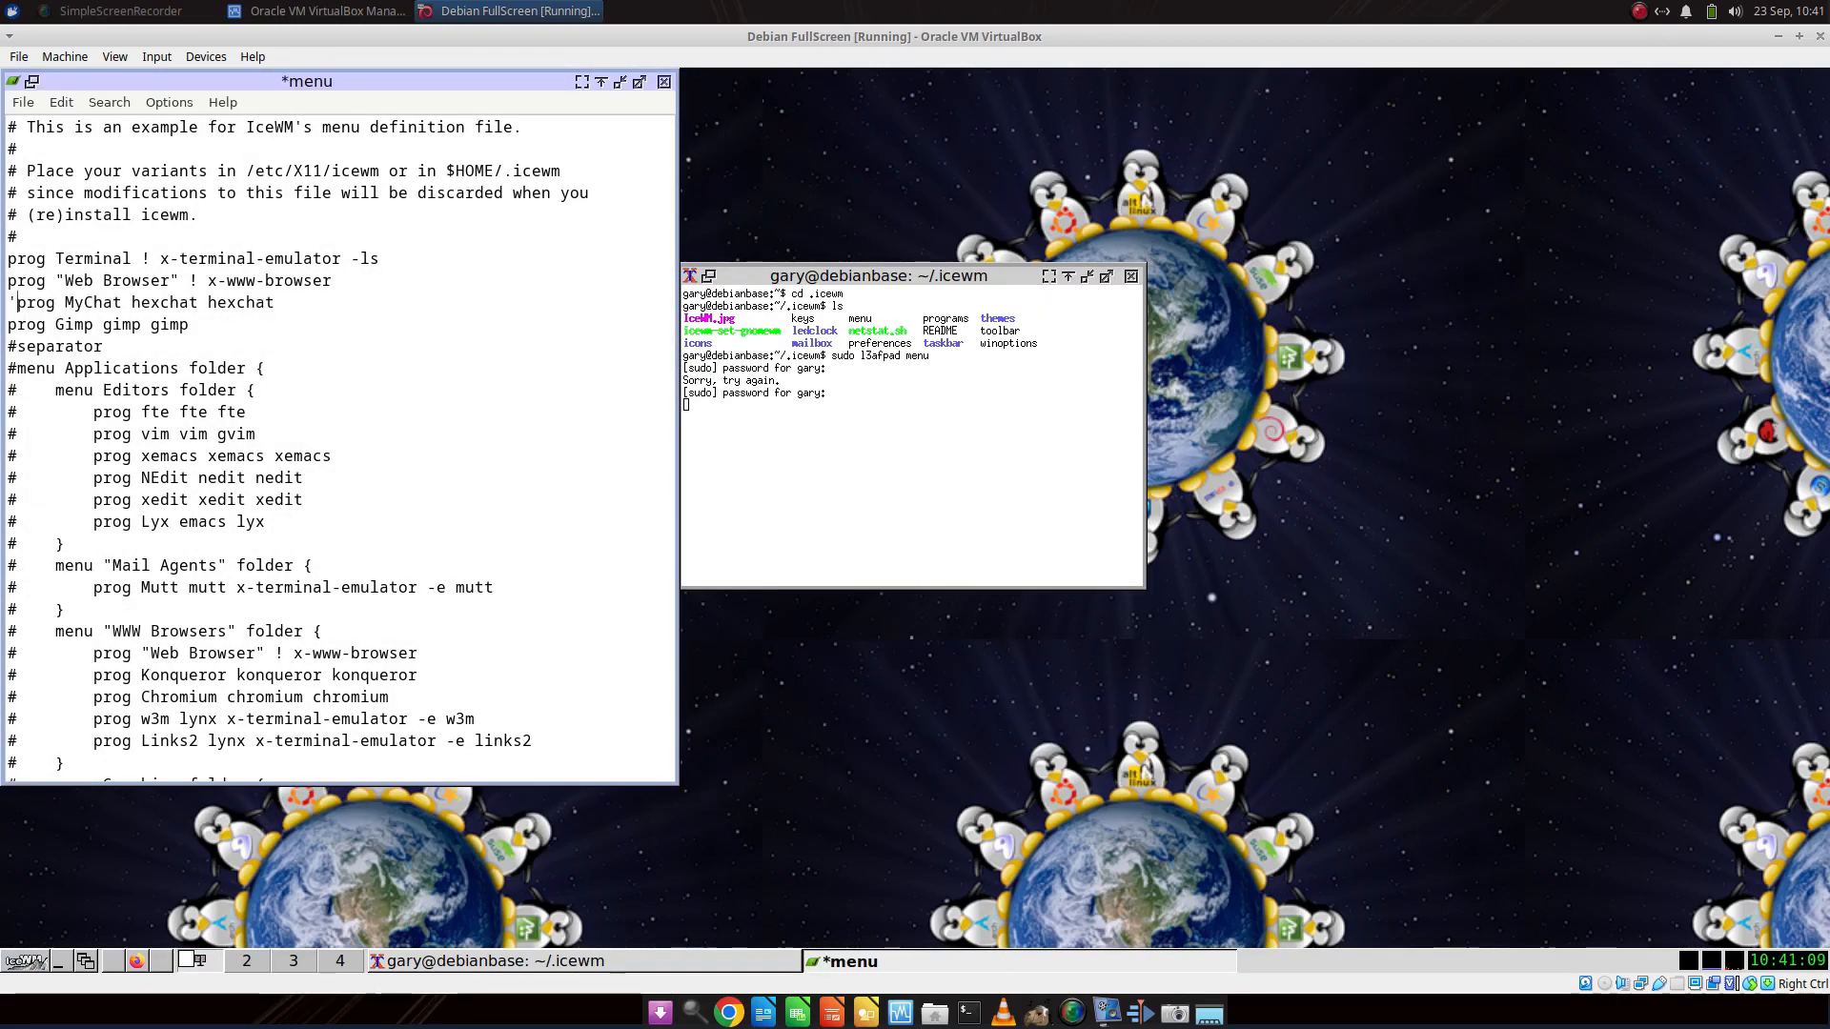
key(Down)
key(Left)
text(#)
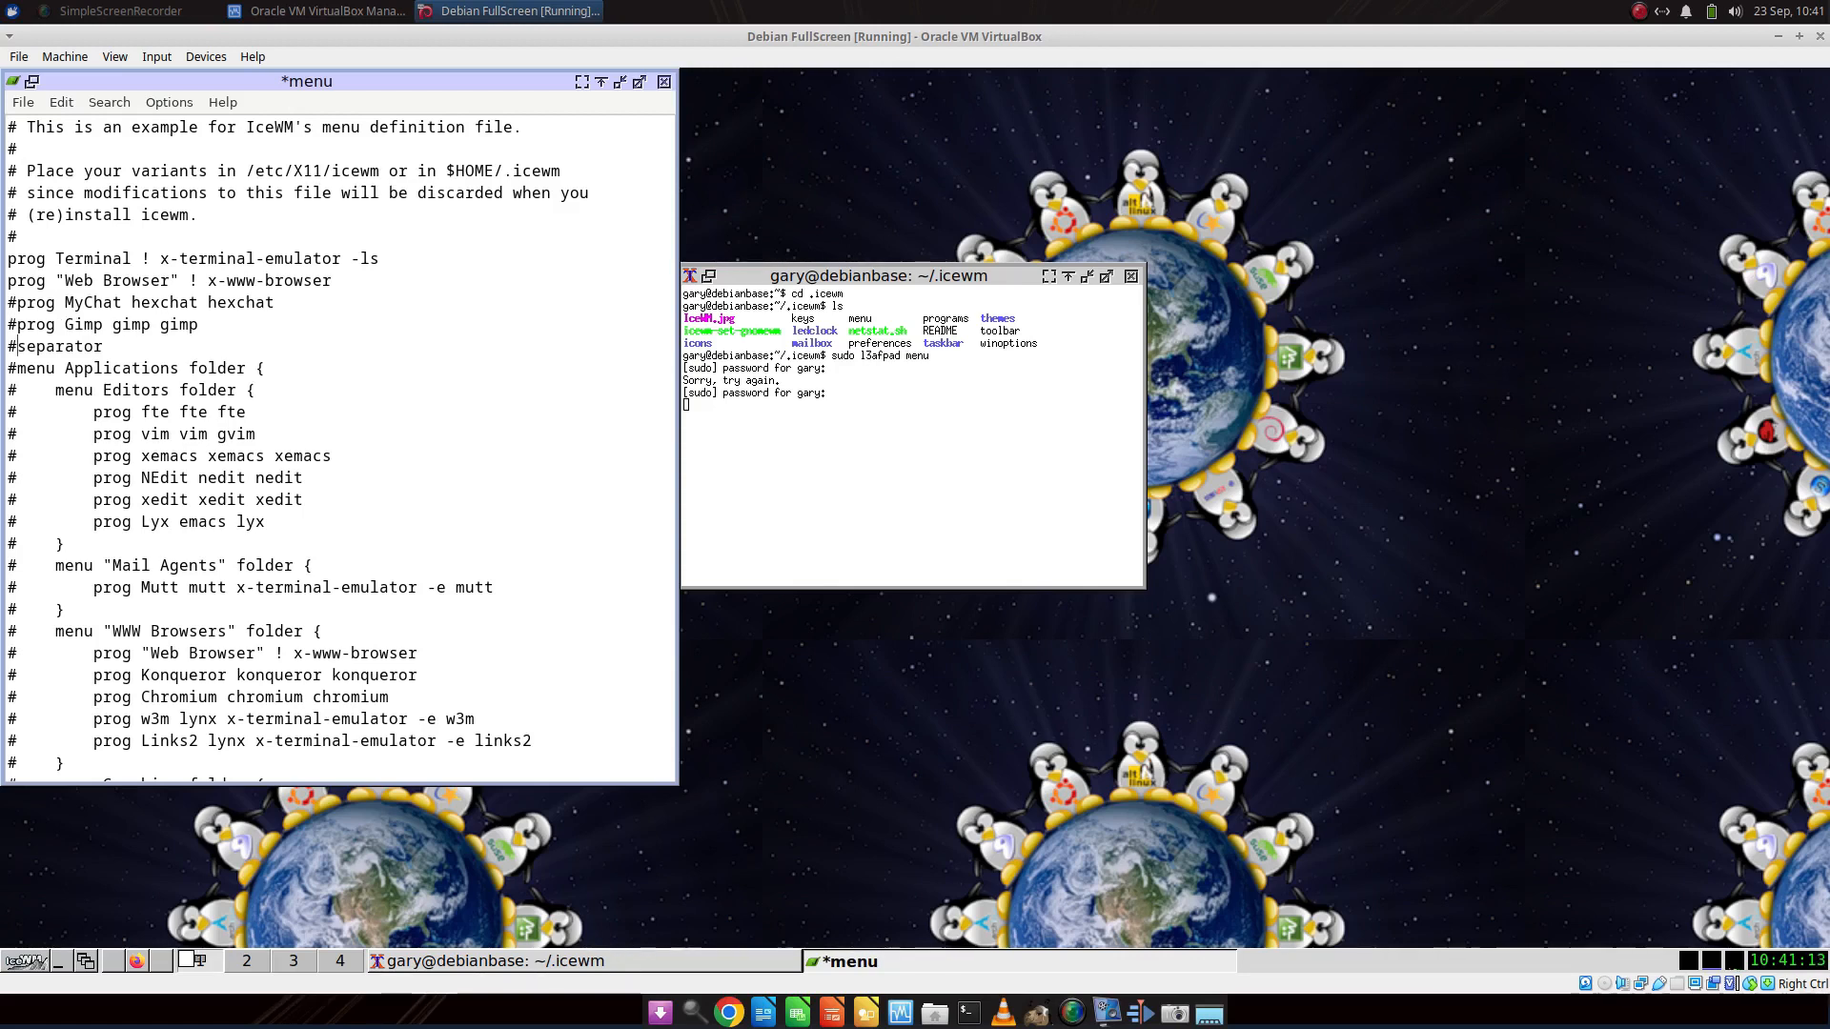
Move the menu System folder block, including its Window Managers submenu, to the end of the menu file and save it.
key(Page_Down)
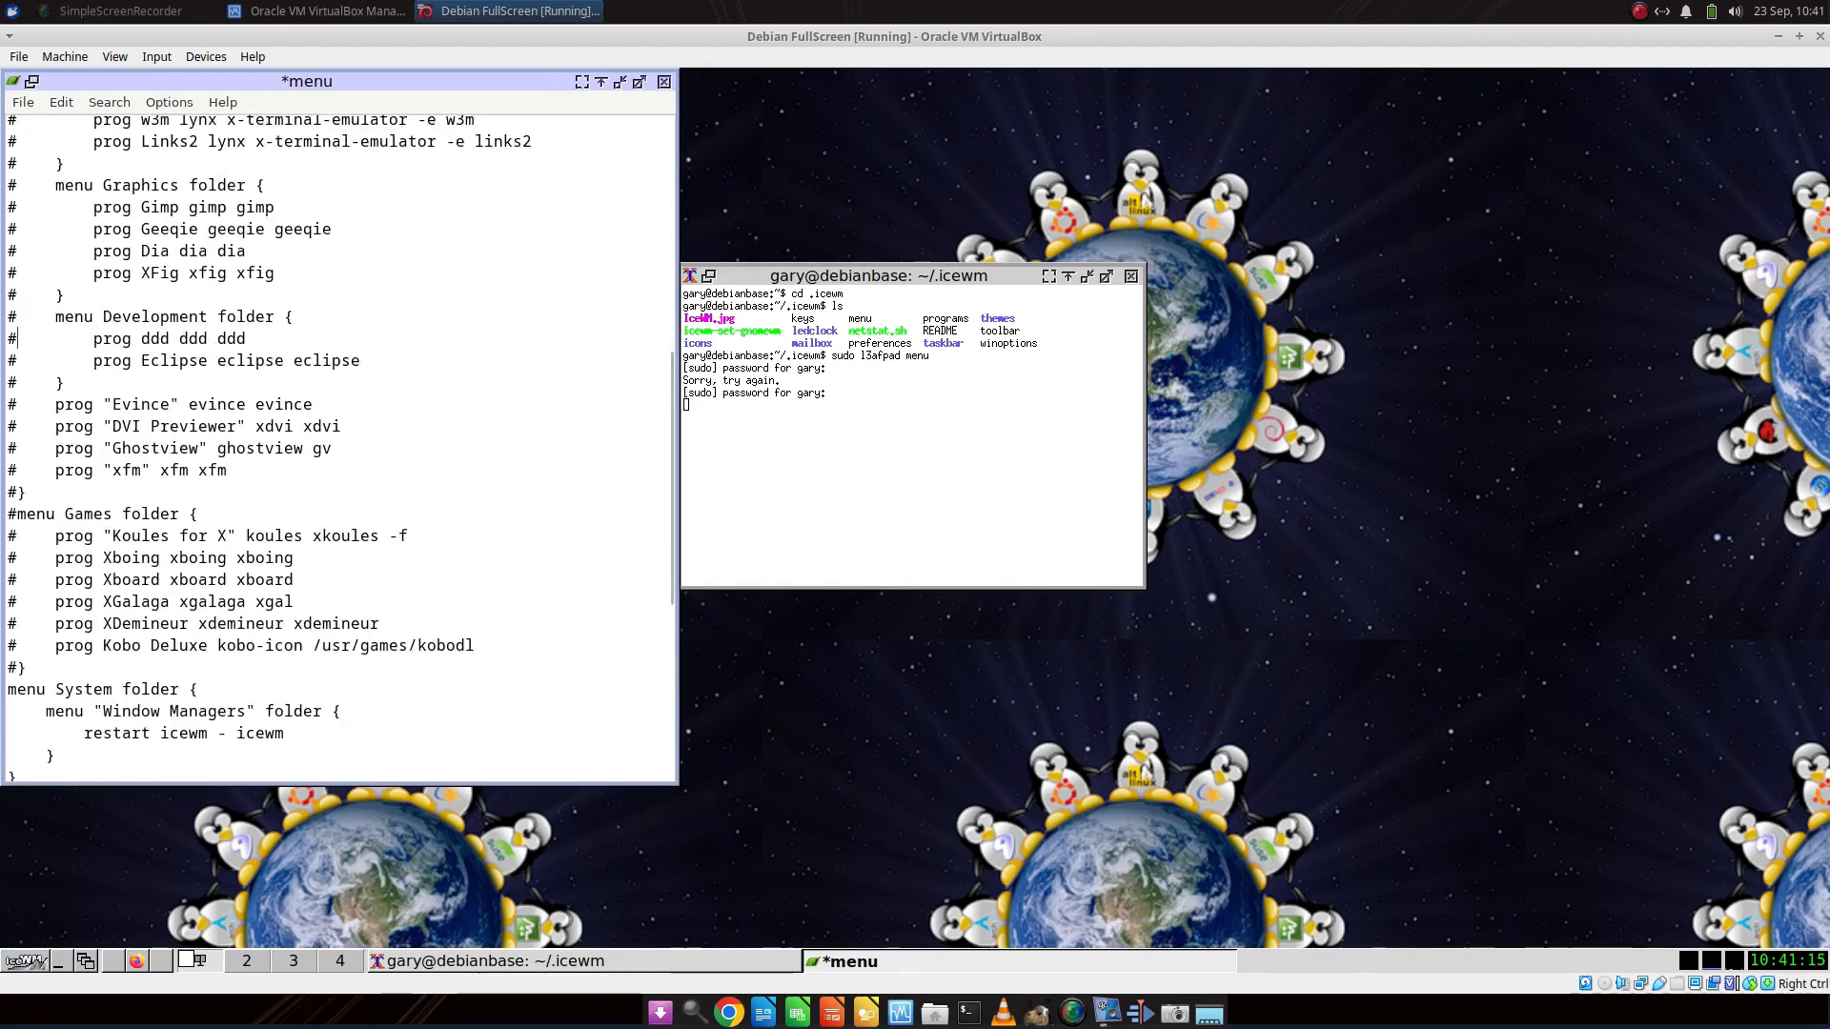
key(Down)
key(Down)
key(Down)
key(Down)
key(Down)
key(Down)
key(Down)
key(Down)
key(Down)
key(Down)
key(Down)
key(Down)
key(Down)
key(Down)
key(Down)
key(Down)
key(Down)
key(Up)
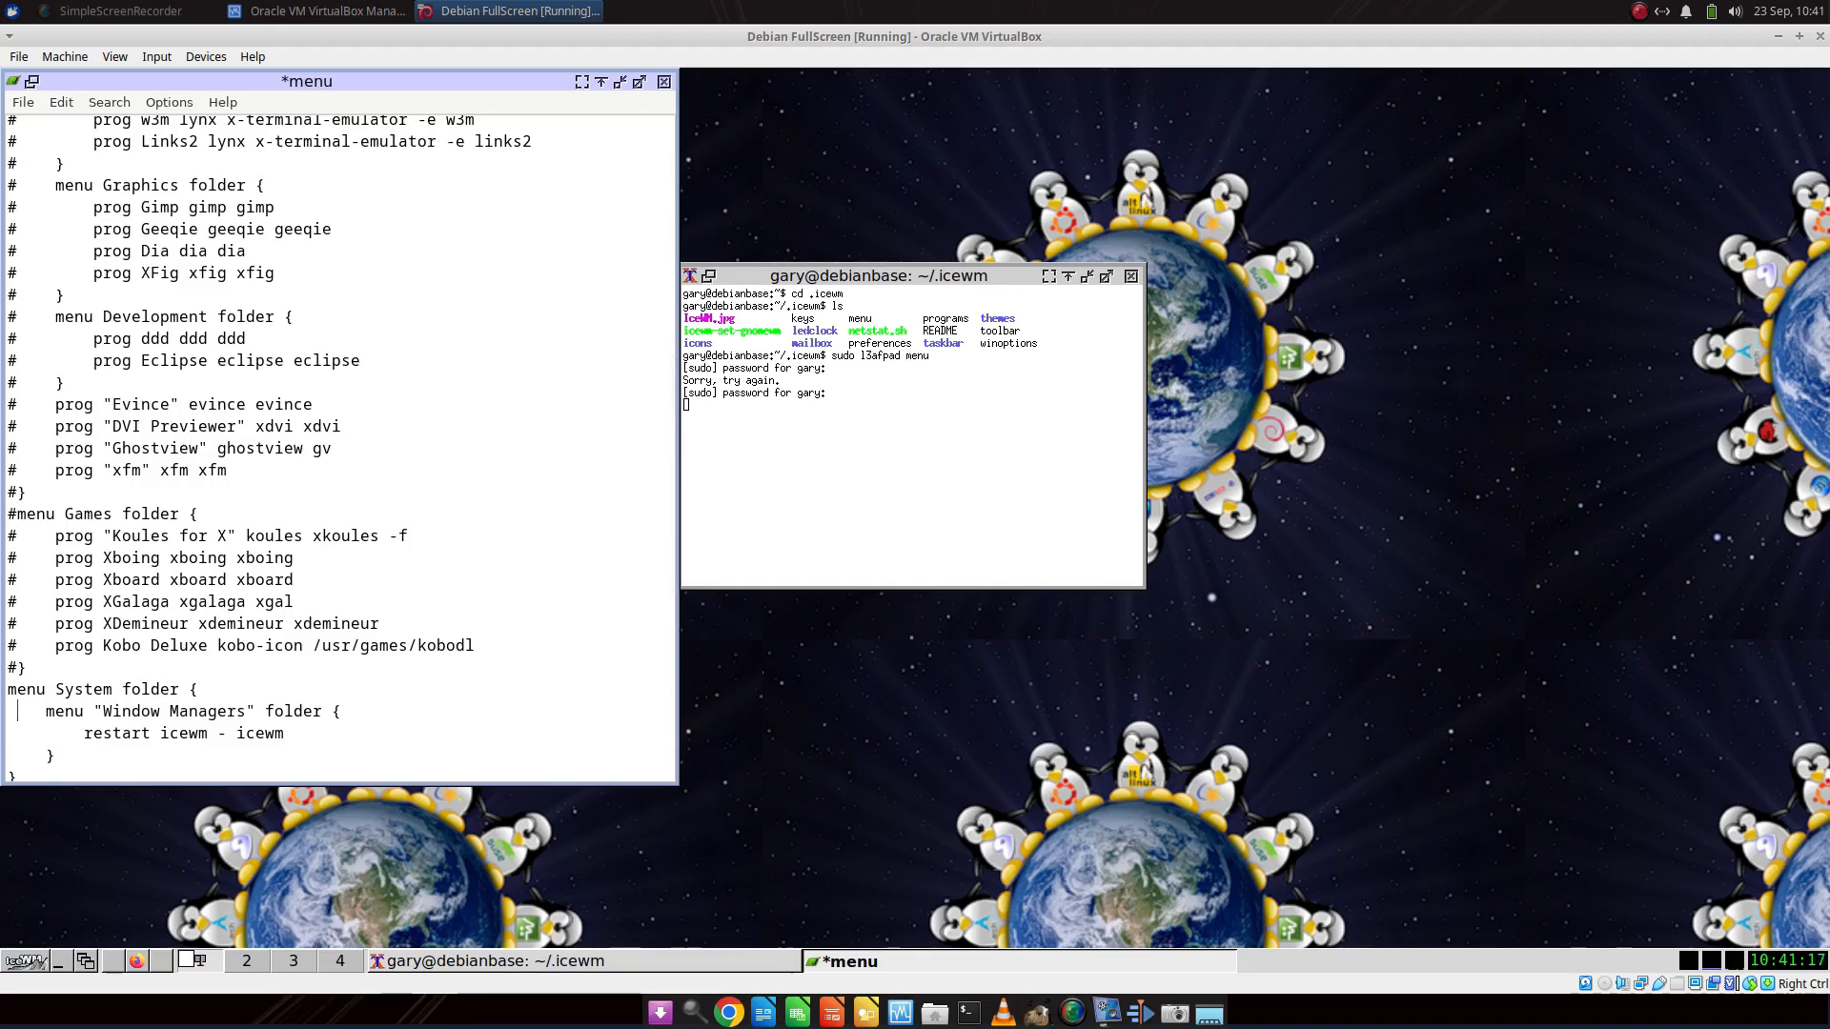
key(Home)
key(shift+Down)
key(shift+Down)
key(shift+Down)
key(shift+Down)
key(shift+Down)
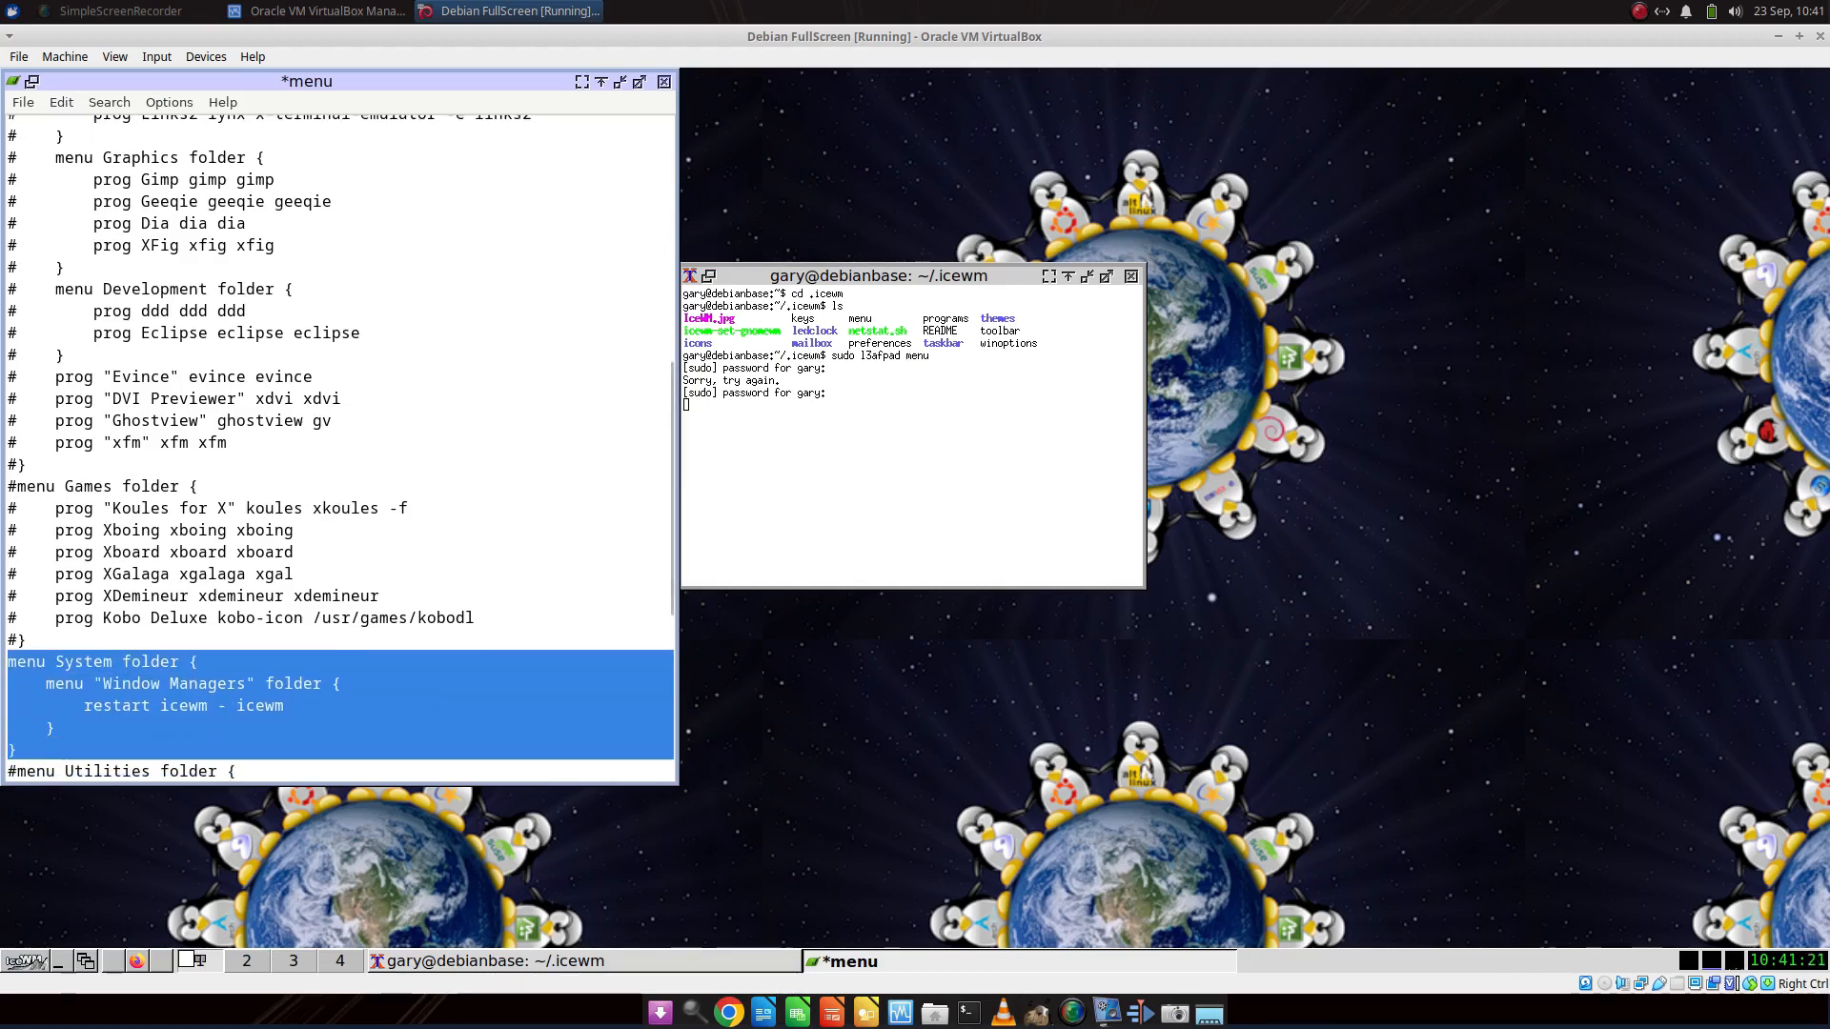
key(ctrl+x)
key(ctrl+End)
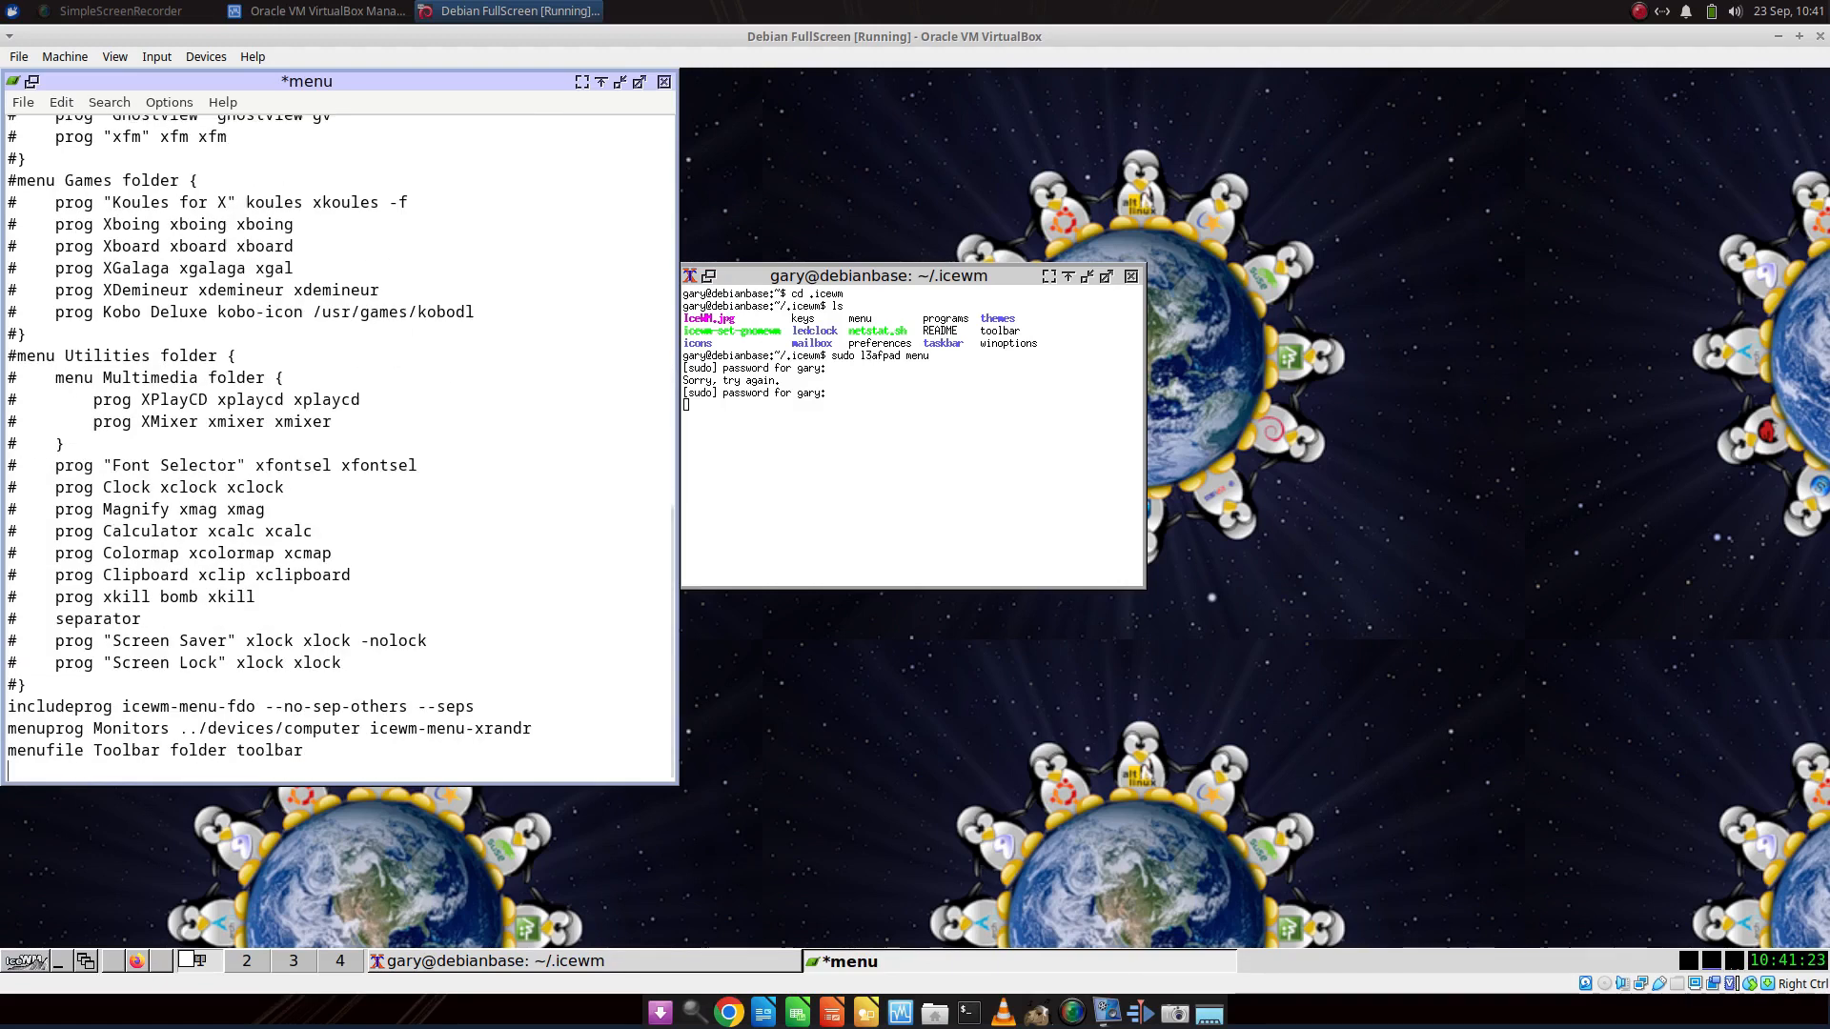
key(ctrl+v)
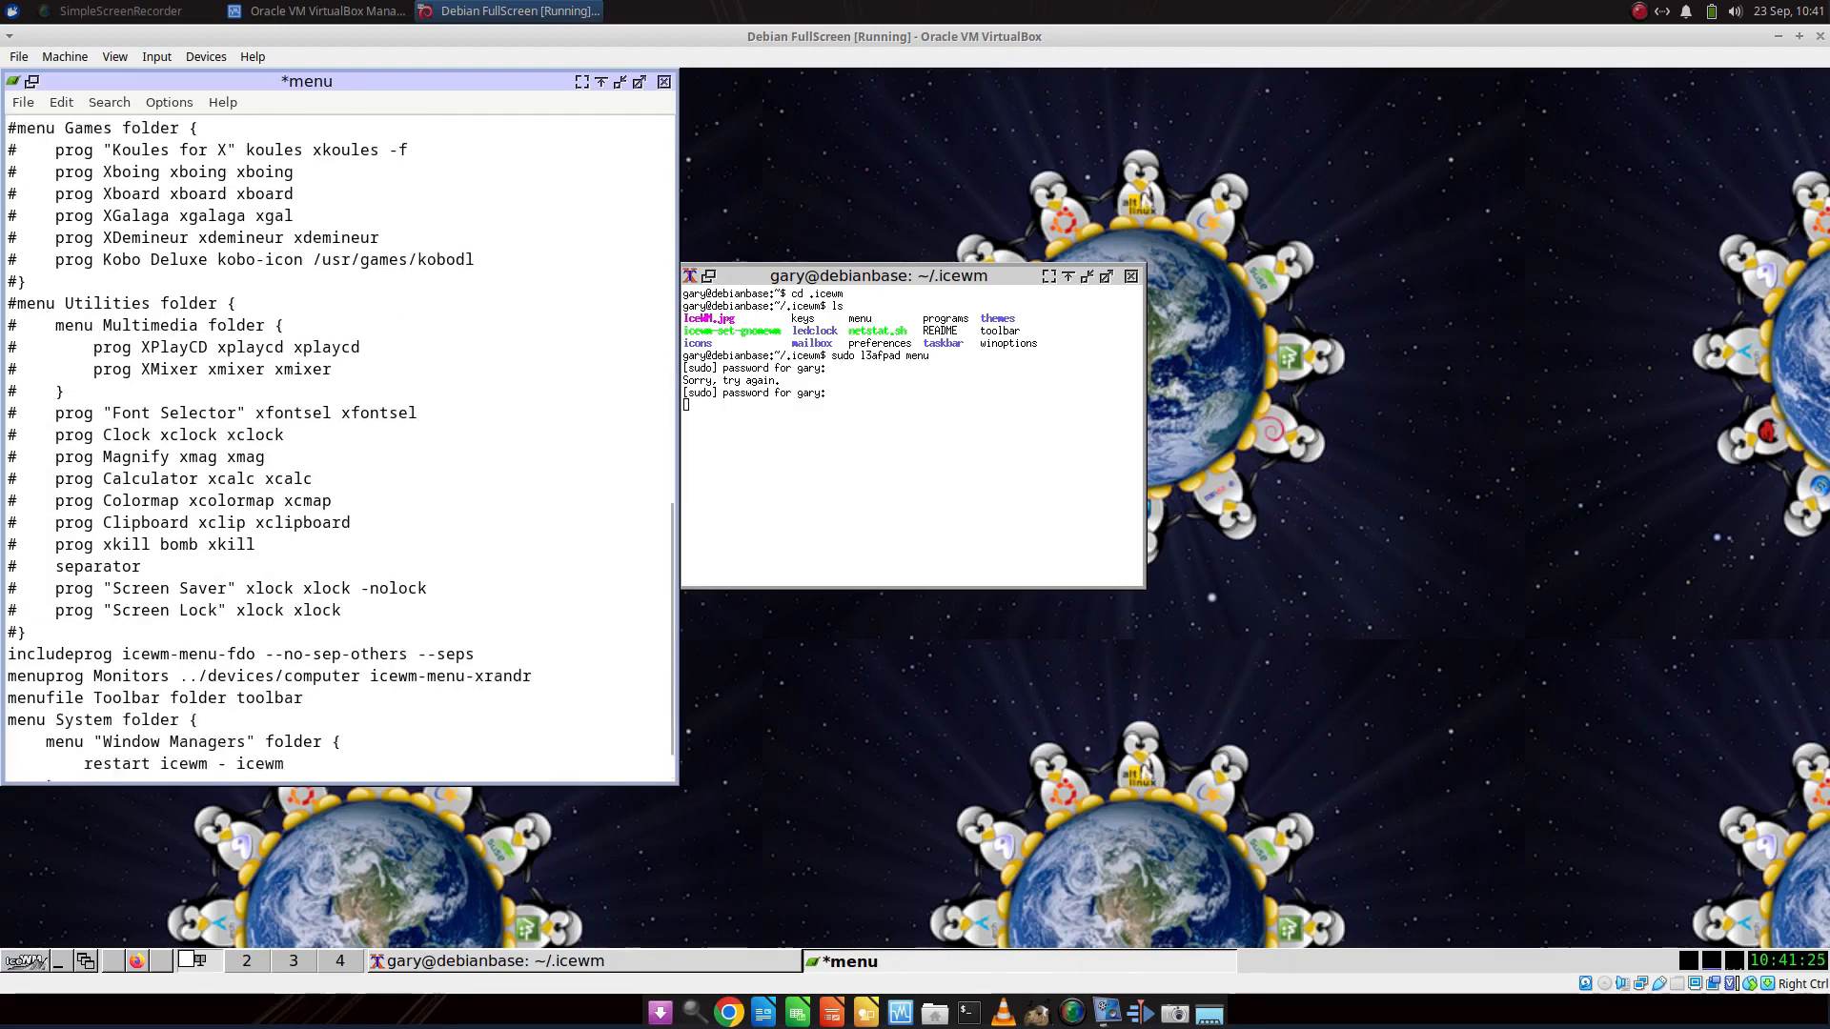
key(ctrl+s)
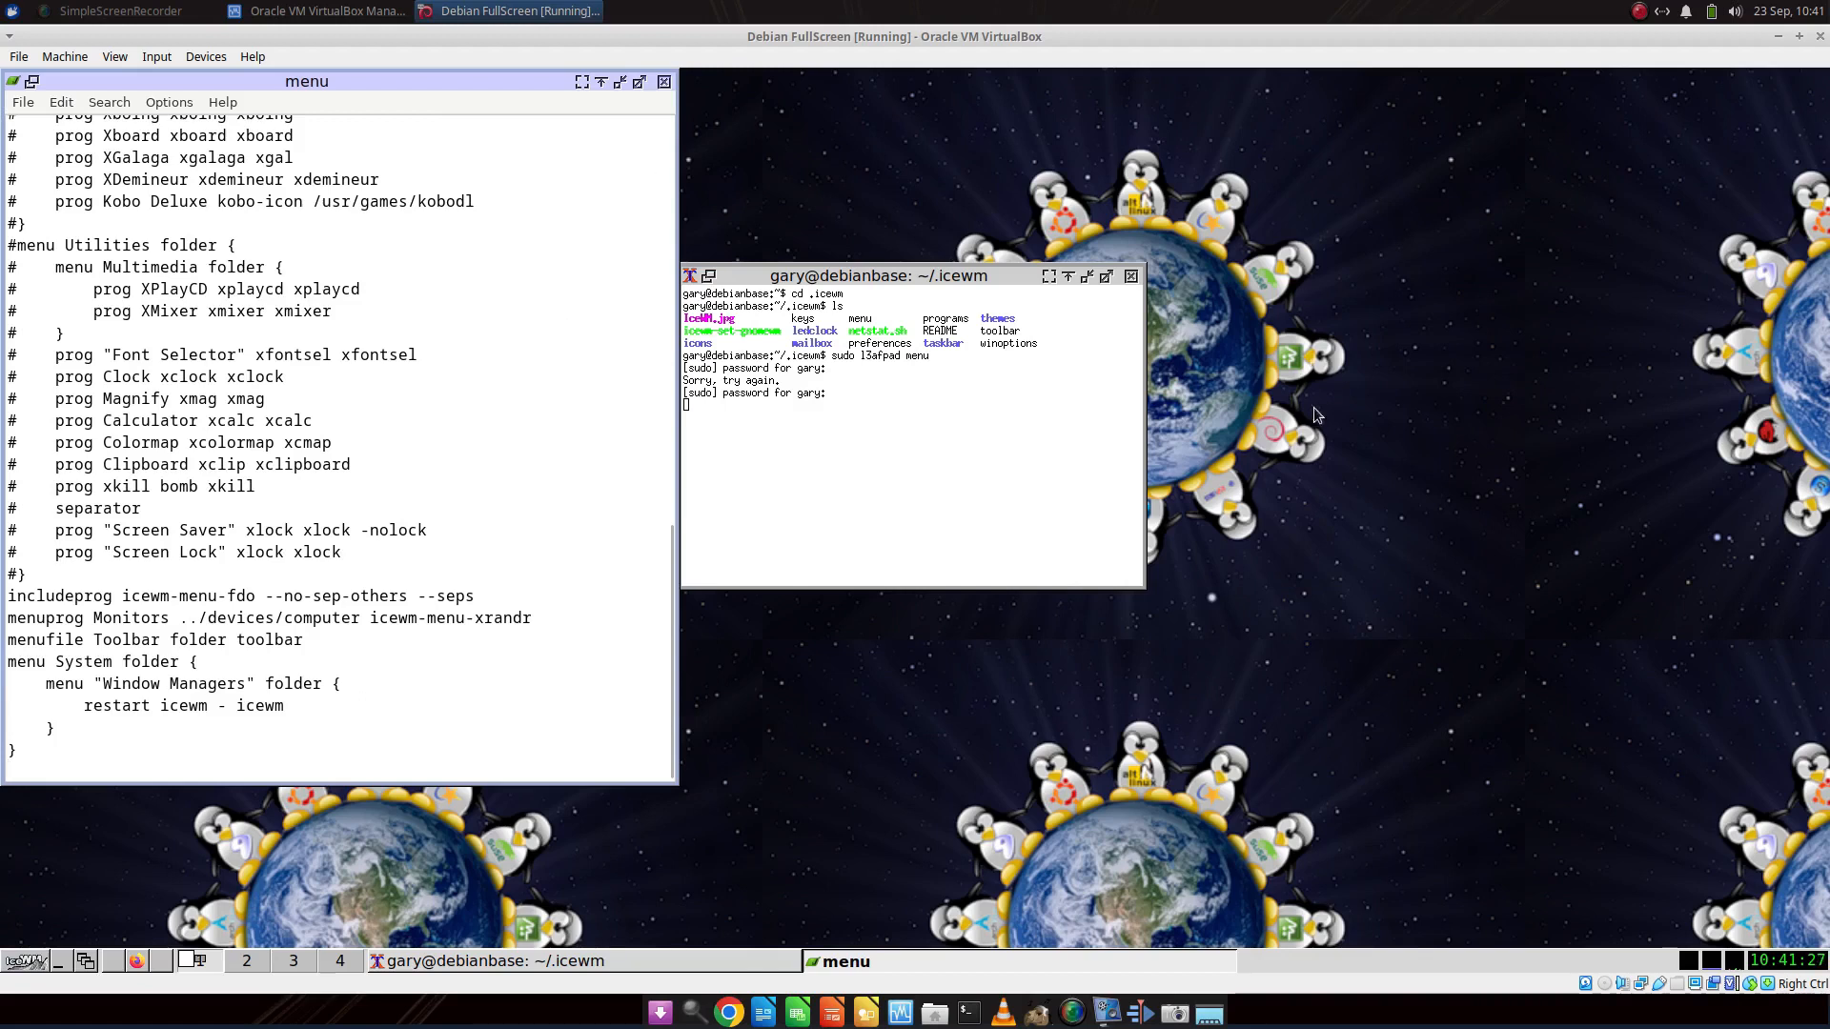
Check the relocated System entry and its Window Managers submenu in the desktop menu.
right_click(1291, 425)
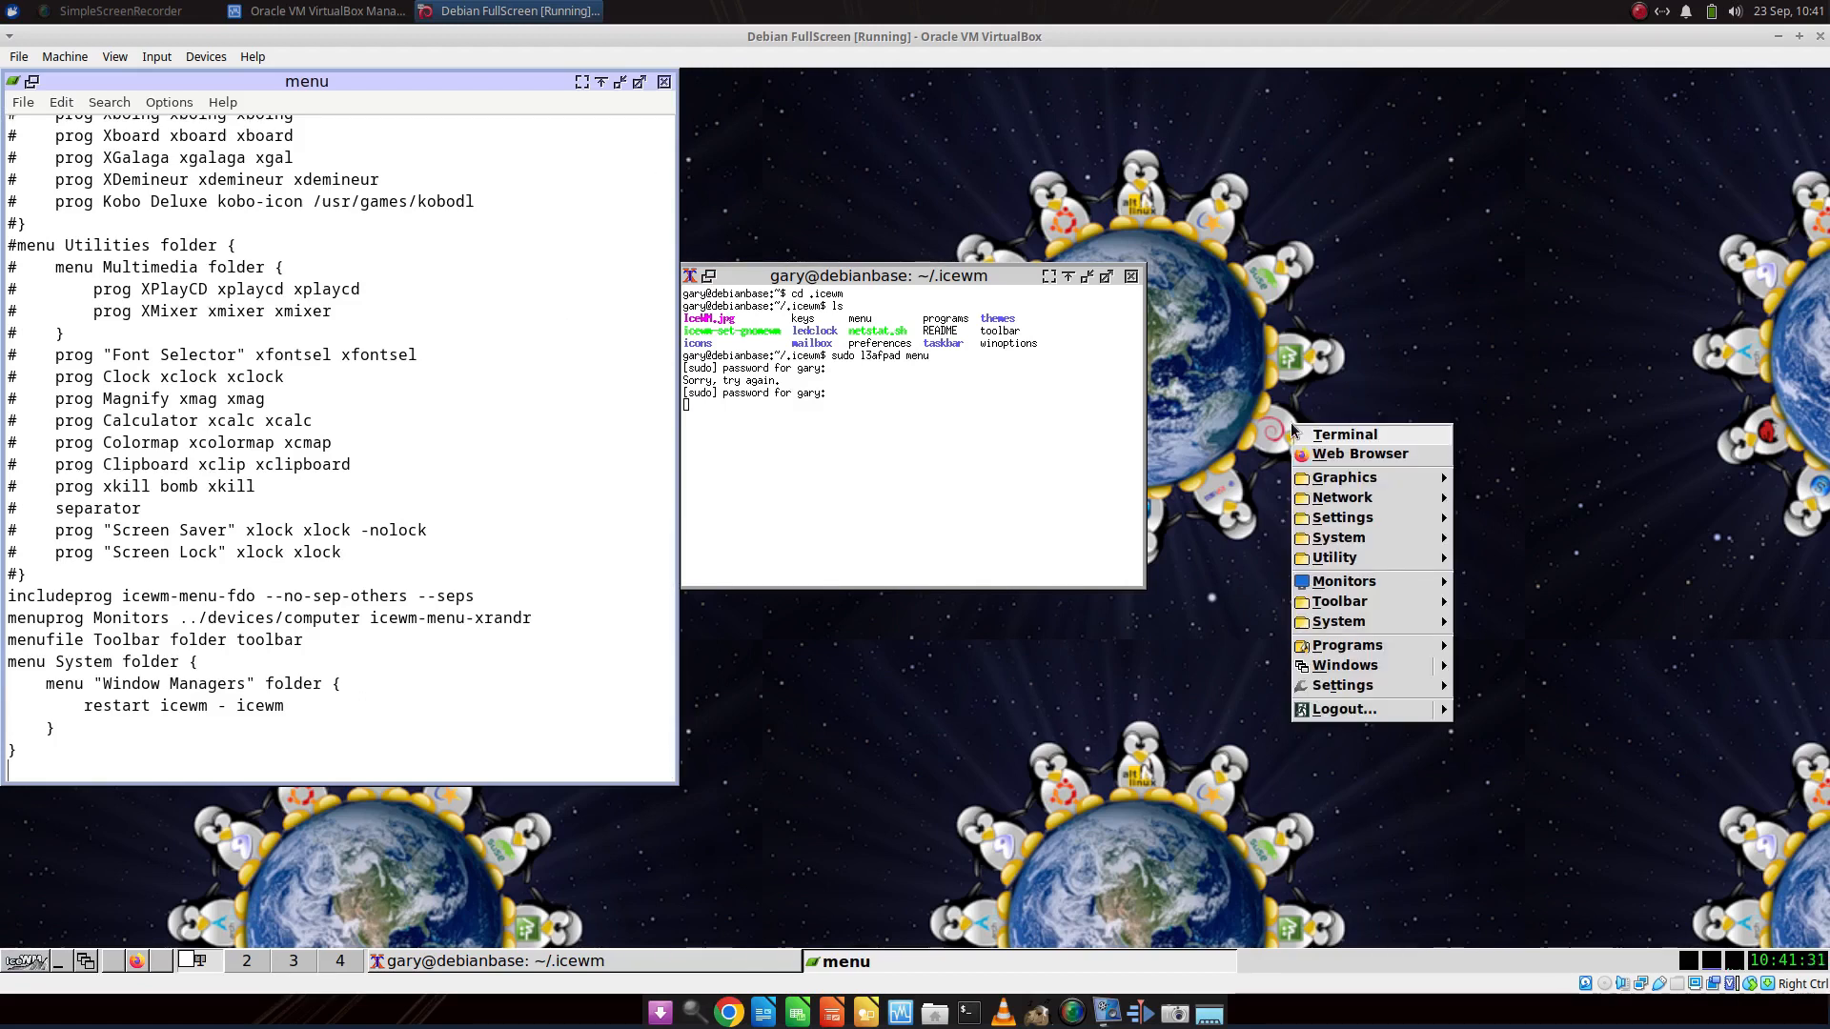
mouse_move(1363, 627)
mouse_move(1613, 632)
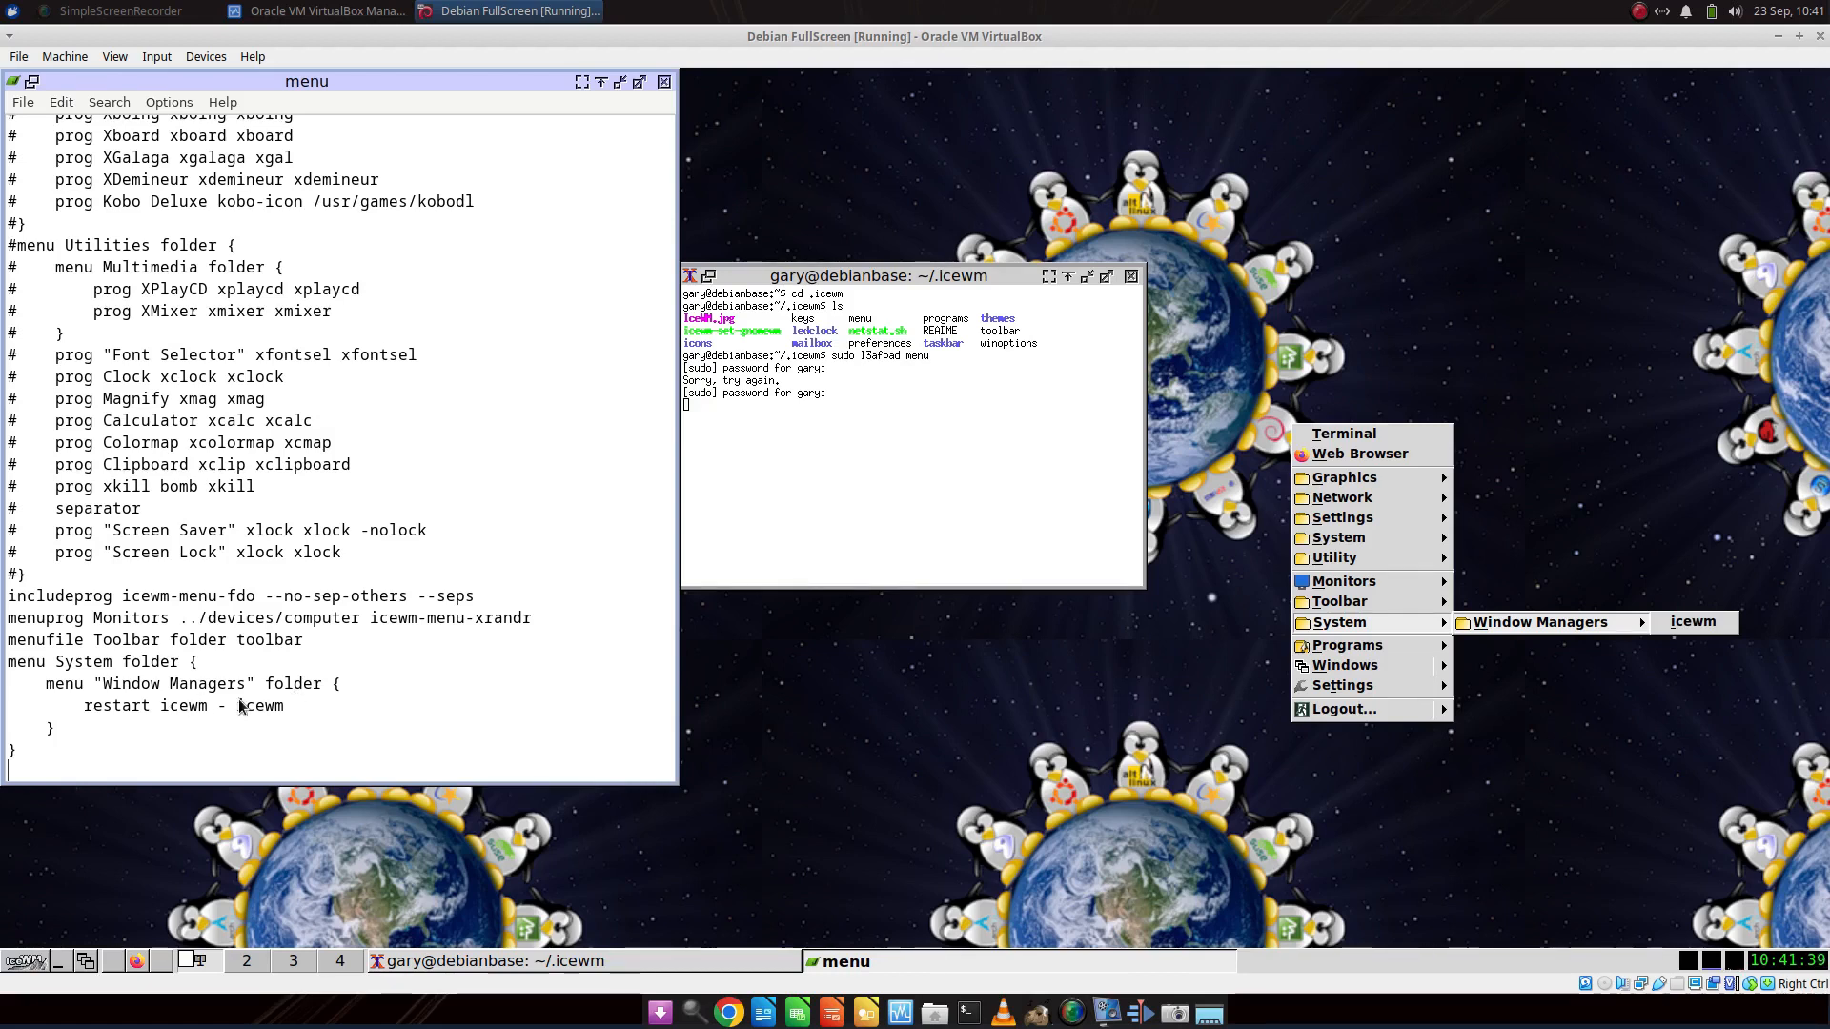
Rename the System folder in the last block of the menu file to IceWM.
click(116, 662)
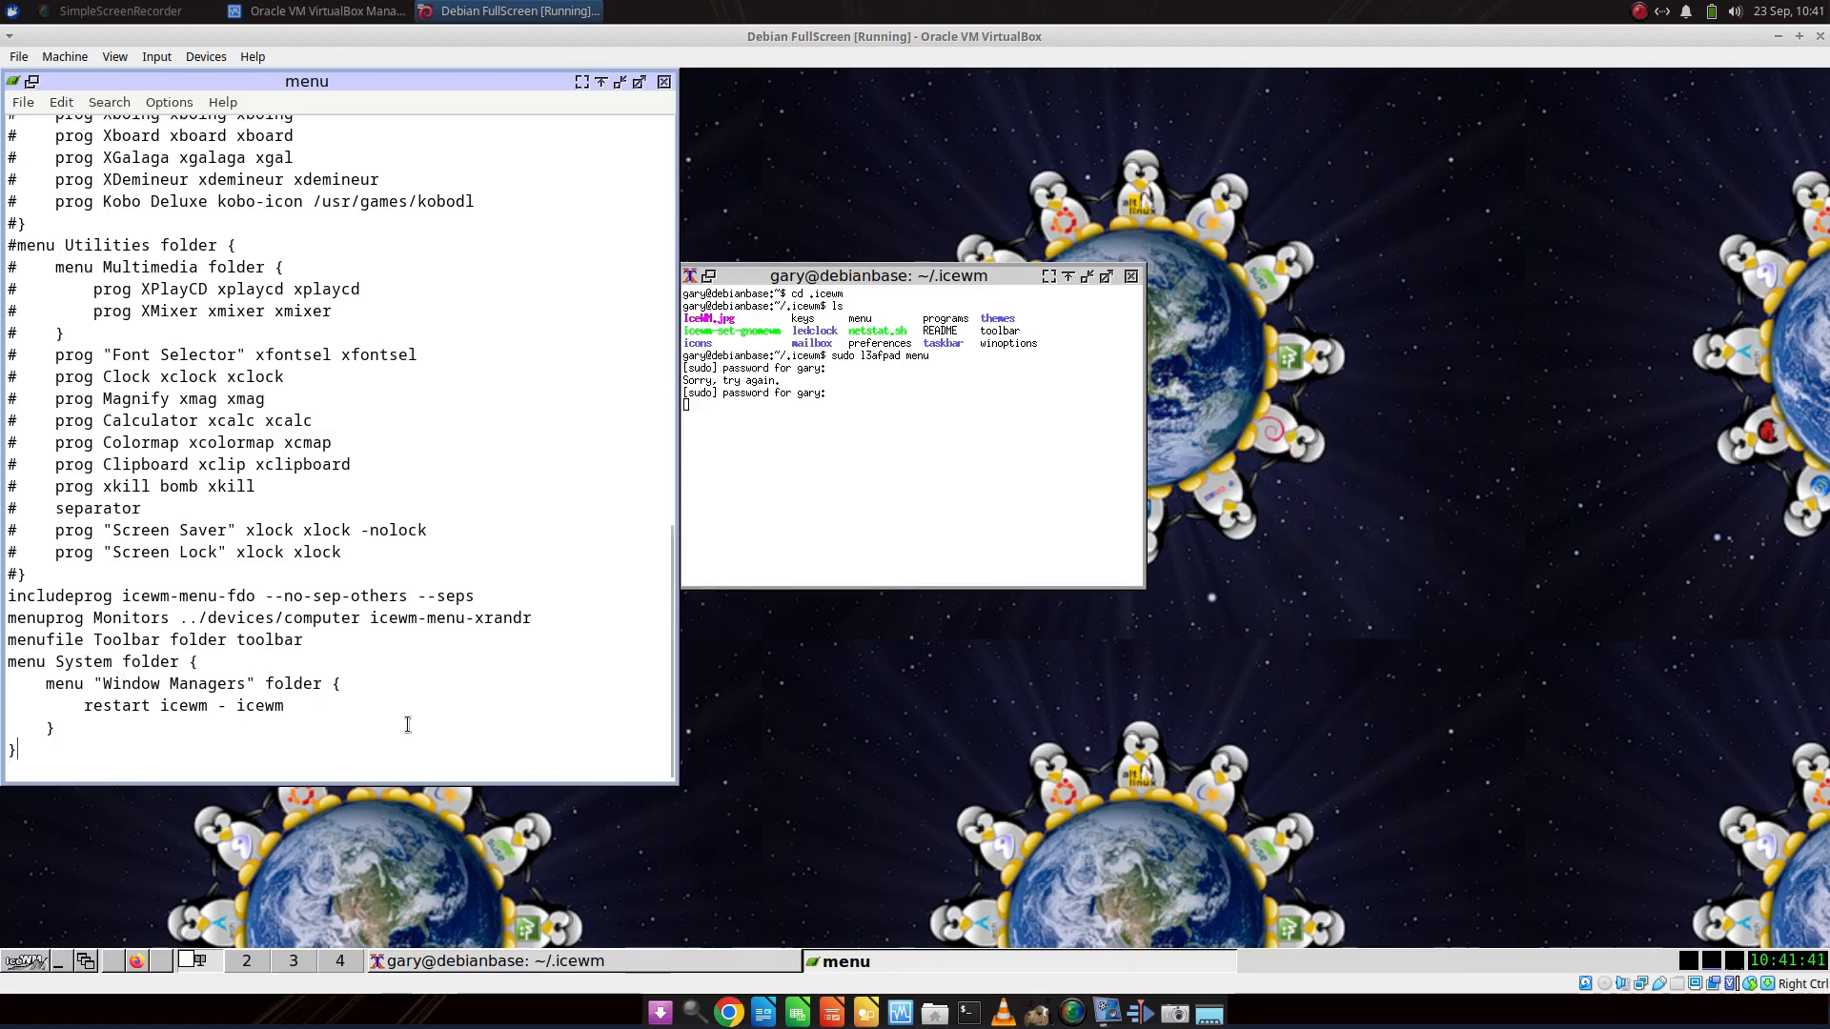
drag(56, 661, 113, 661)
text(Icewm)
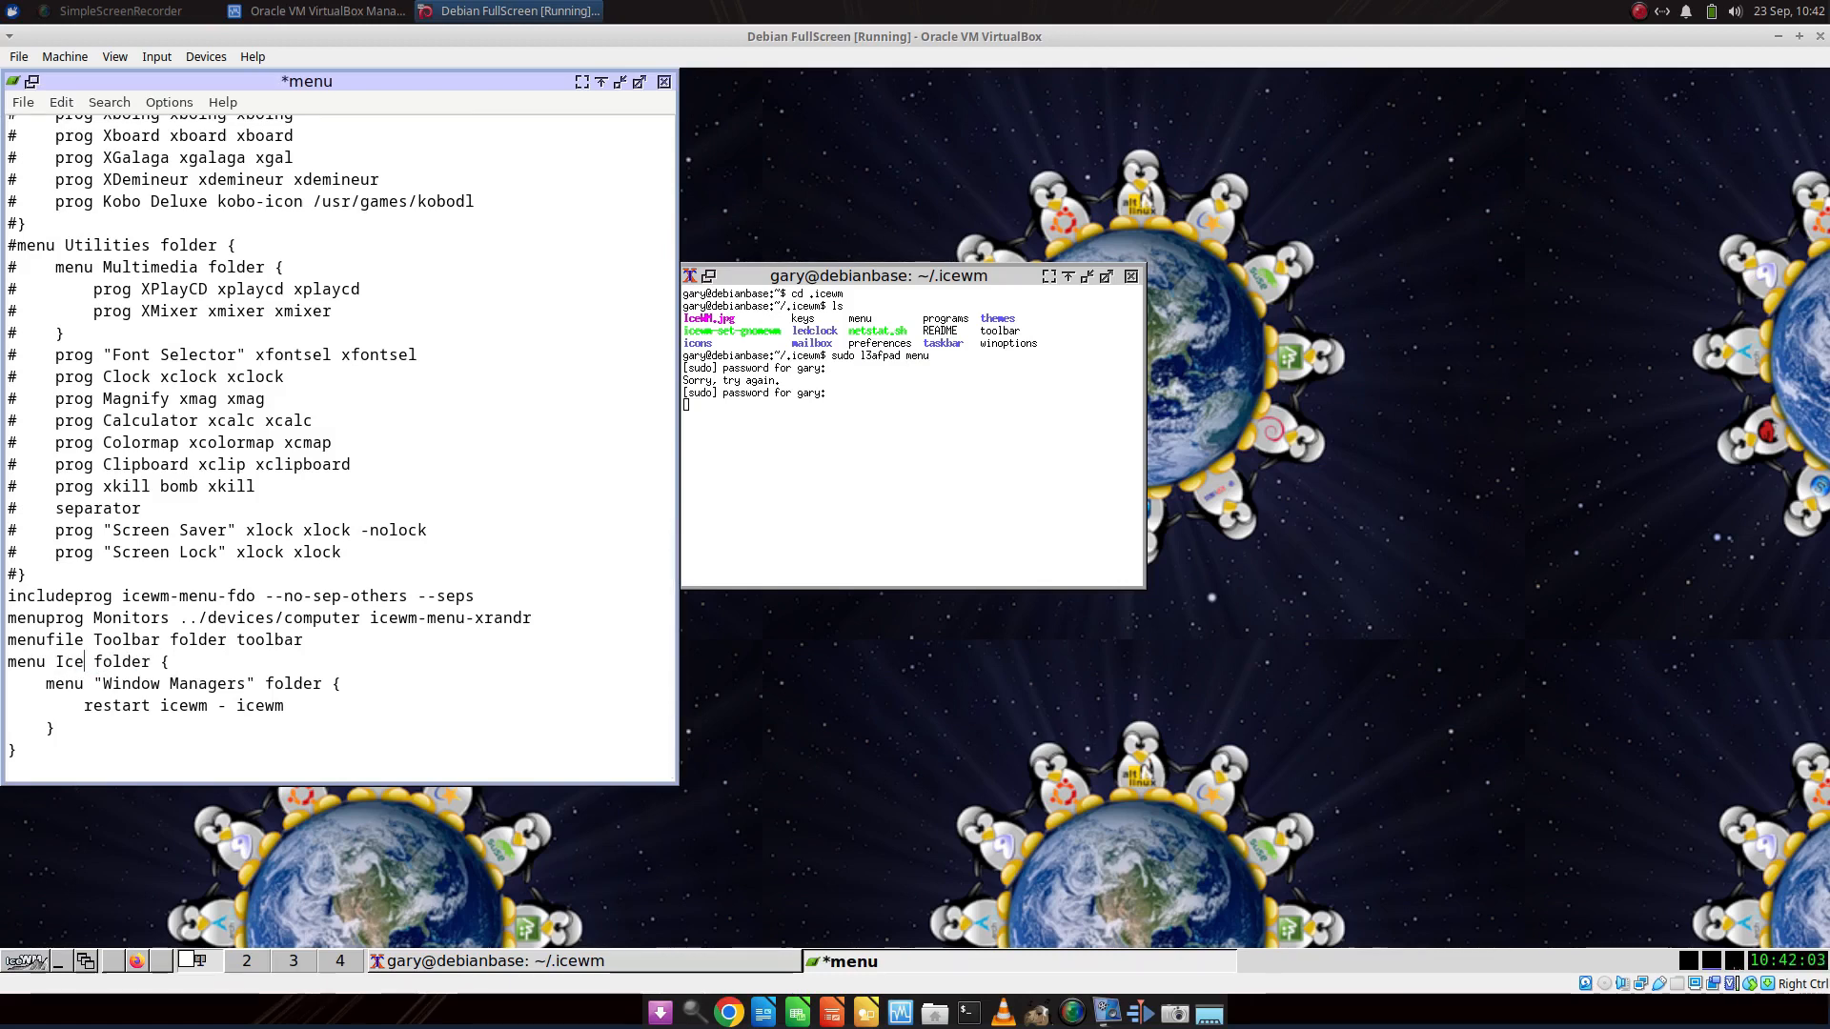
key(BackSpace)
key(BackSpace)
text(WM)
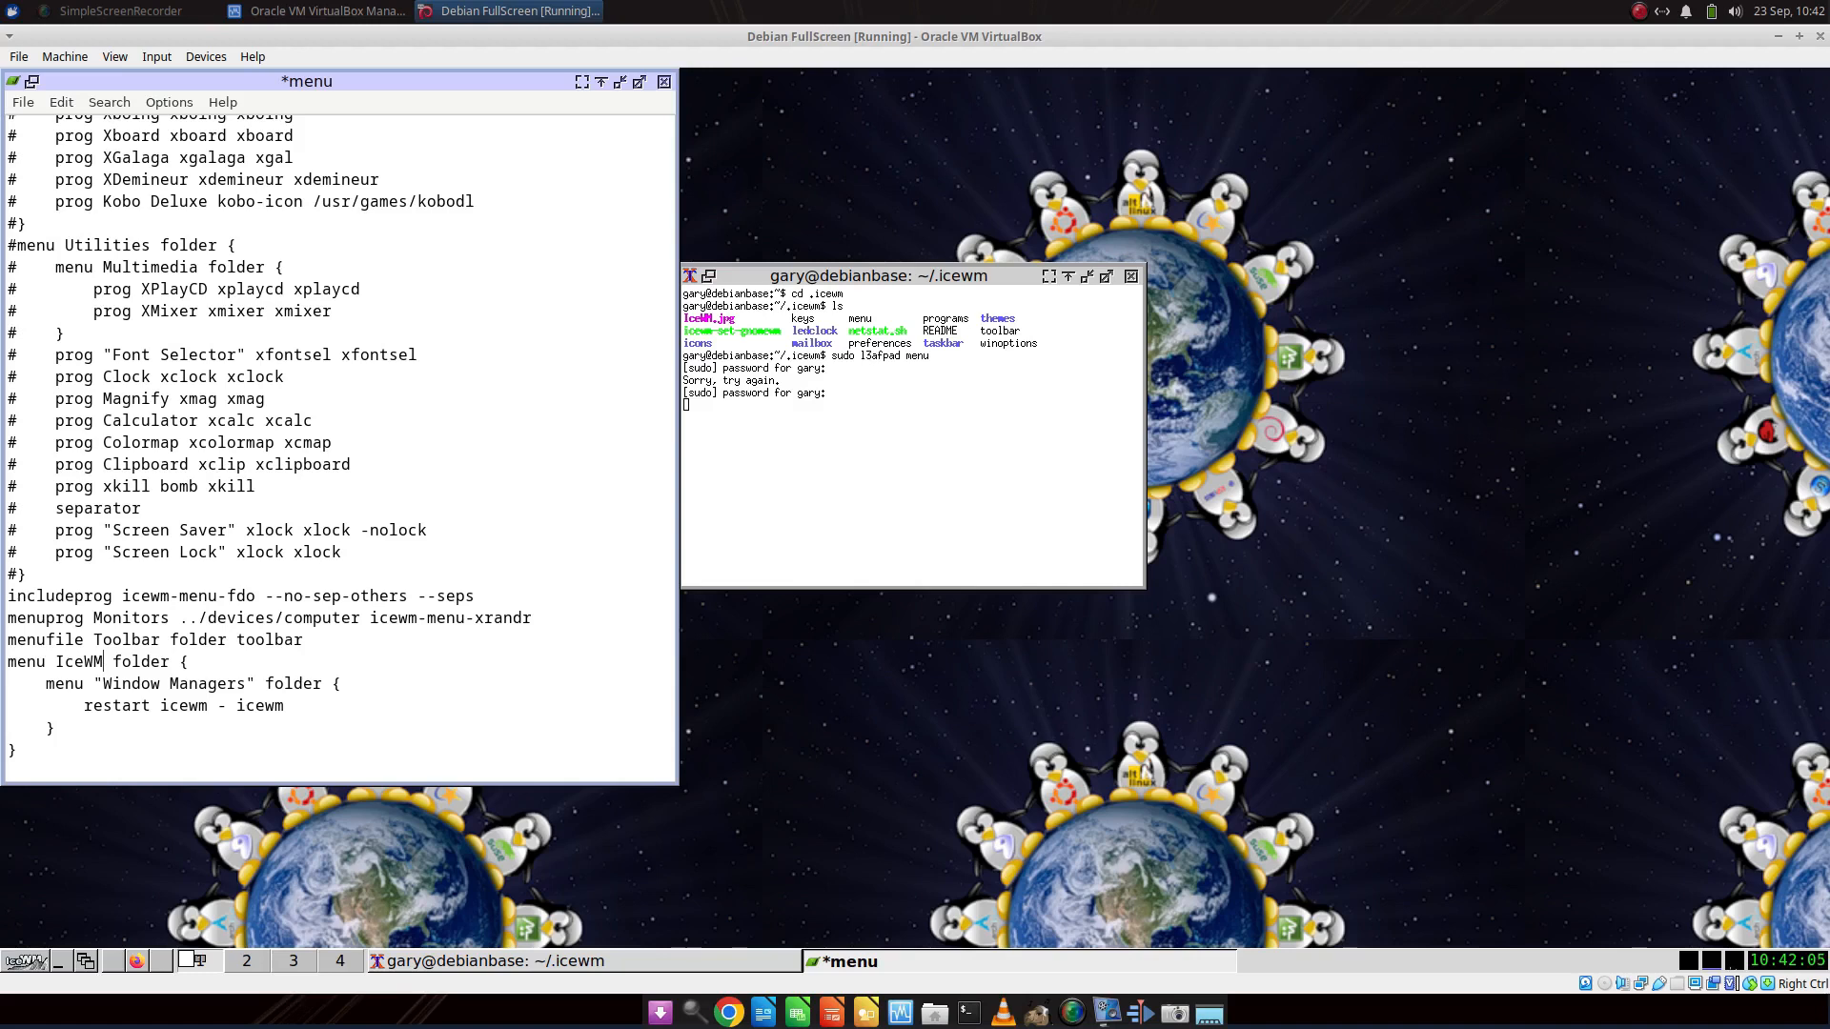
Remove the nested Window Managers folder around the restart line, save the menu file and check the IceWM submenu on the desktop.
key(shift+Down)
key(Delete)
key(shift+Down)
key(Delete)
key(Up)
key(Delete)
key(Delete)
key(Delete)
key(Delete)
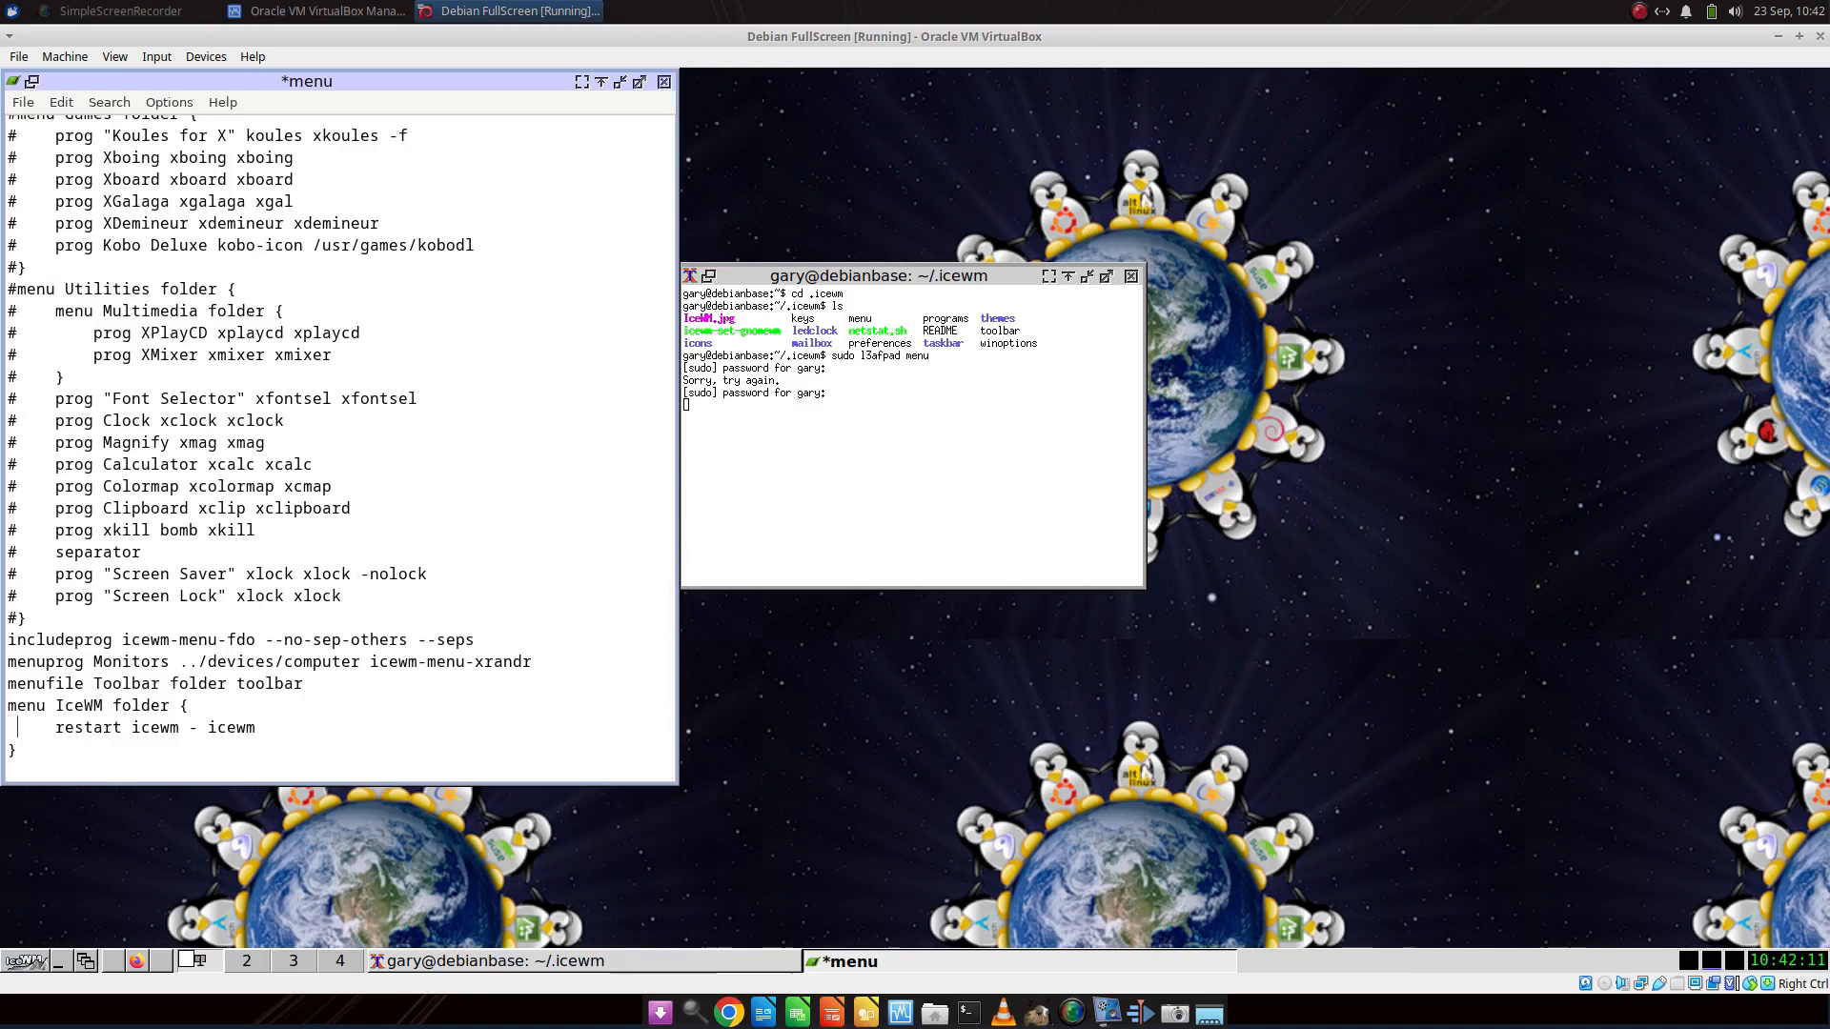
key(ctrl+s)
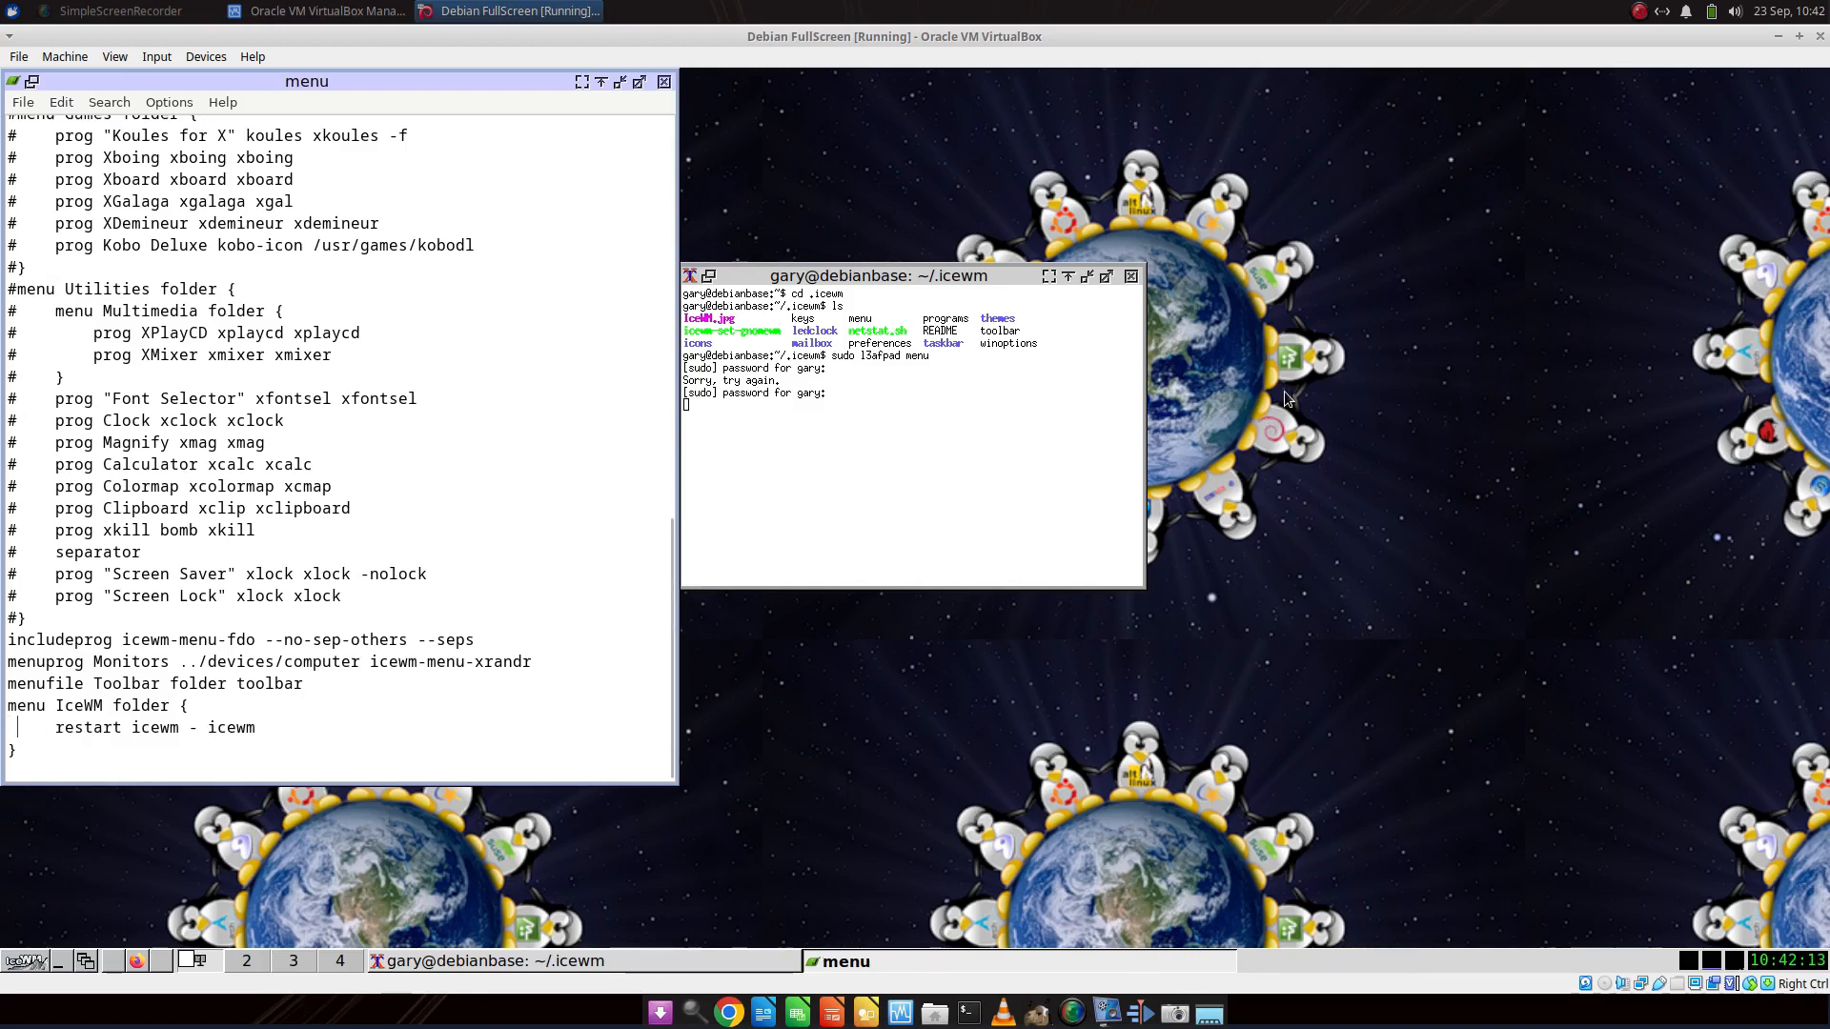
right_click(1286, 395)
mouse_move(1334, 591)
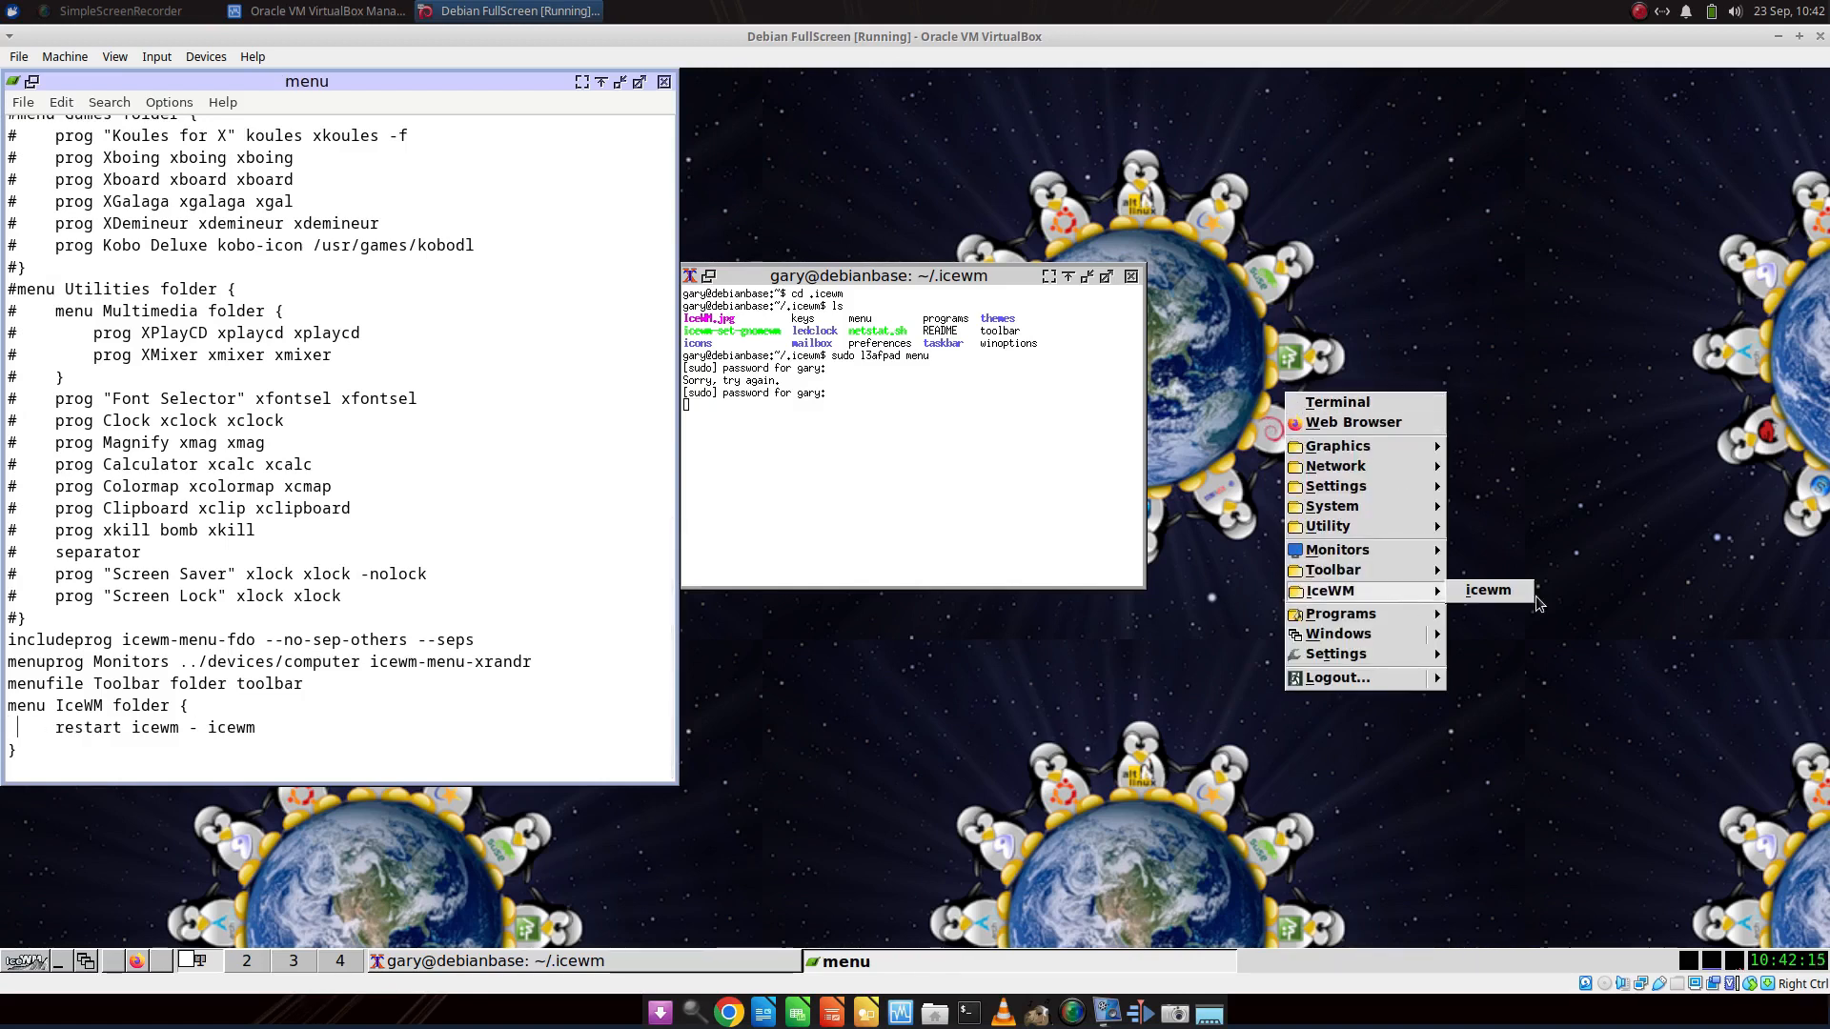
Delete the icewm label before the dash in the restart line, save the menu file and check the desktop menu.
click(181, 738)
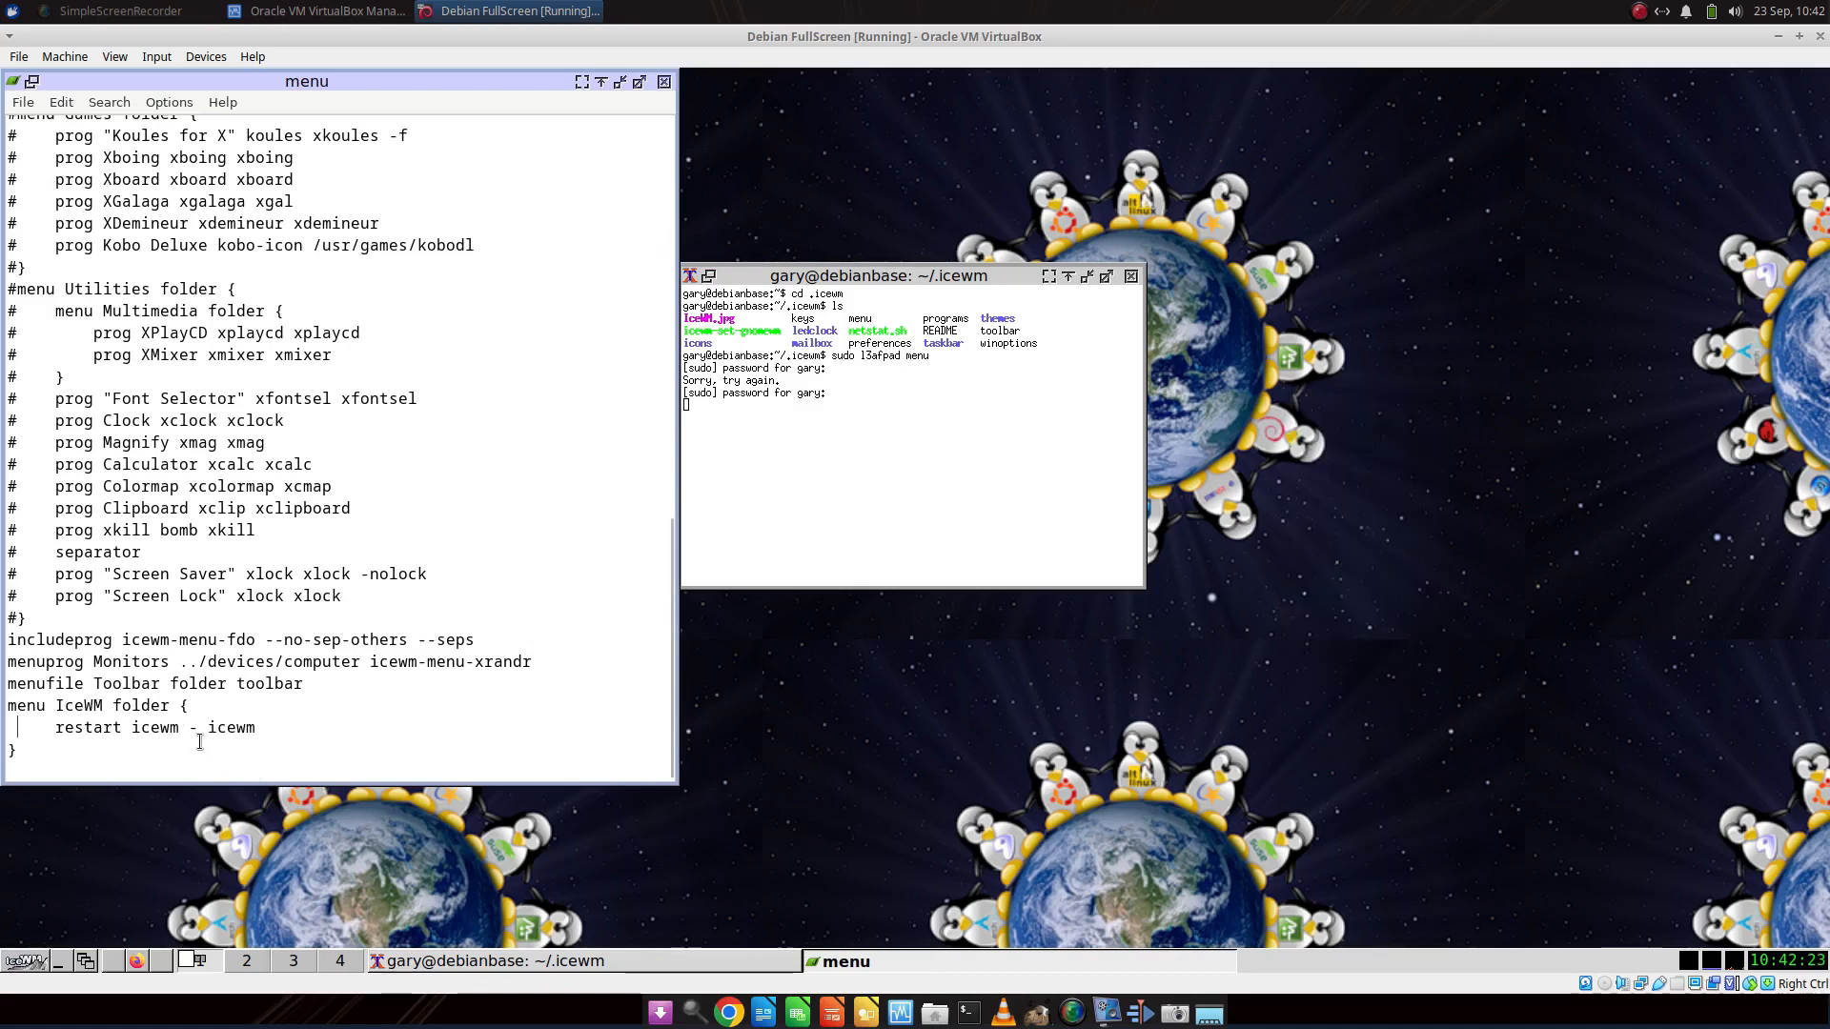
key(BackSpace)
key(BackSpace)
key(BackSpace)
key(BackSpace)
key(BackSpace)
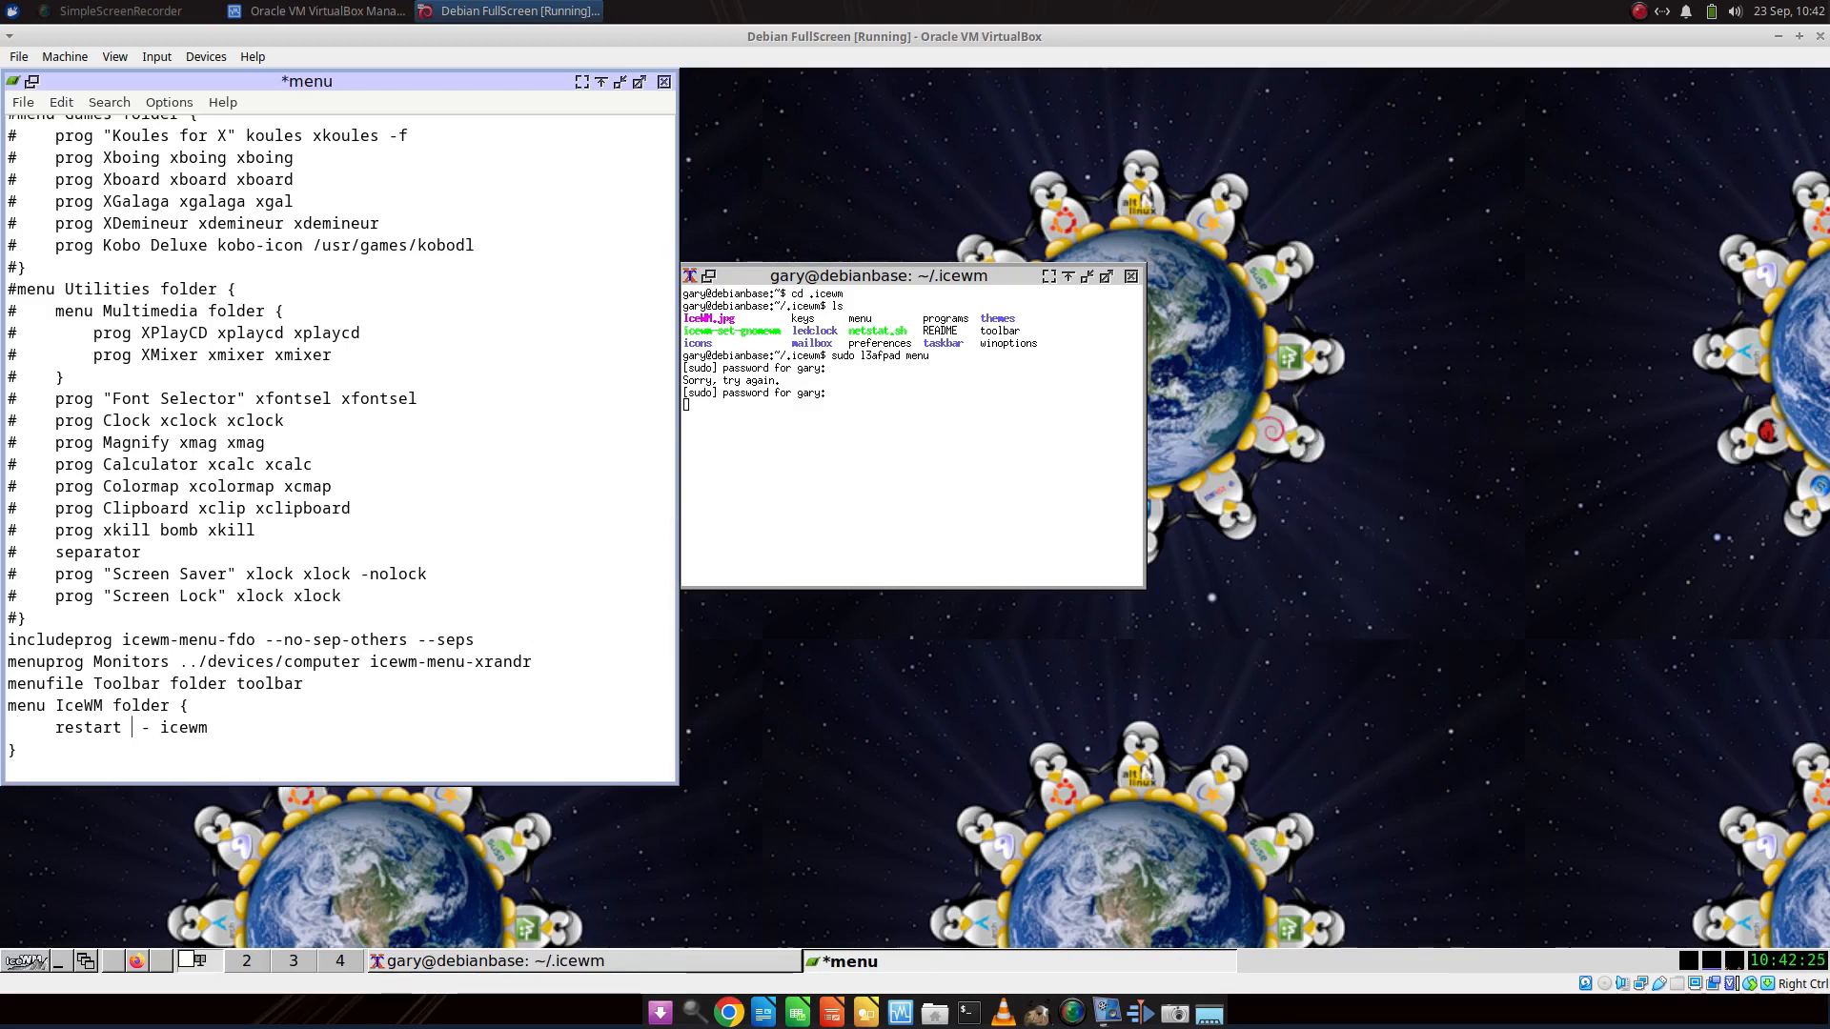
key(BackSpace)
key(ctrl+s)
right_click(1258, 480)
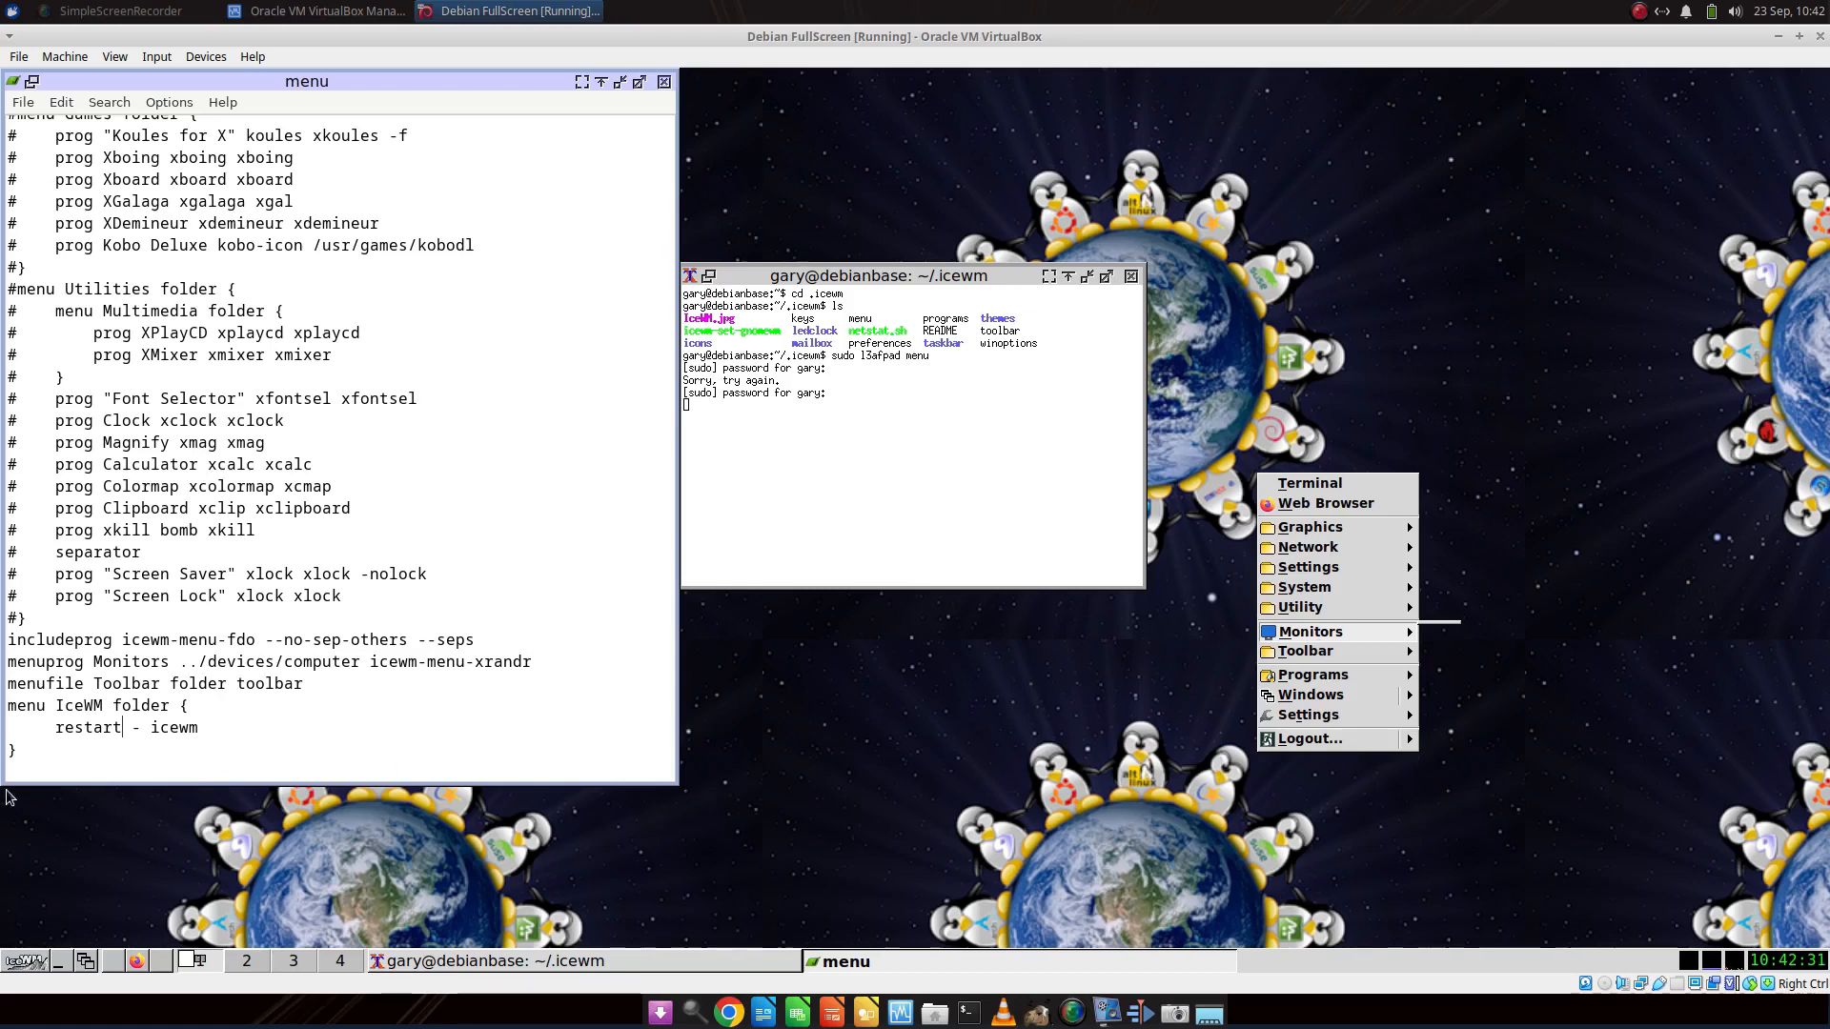
Label the entry in the restart line restart, save the menu file and run it from the desktop's IceWM submenu.
click(133, 732)
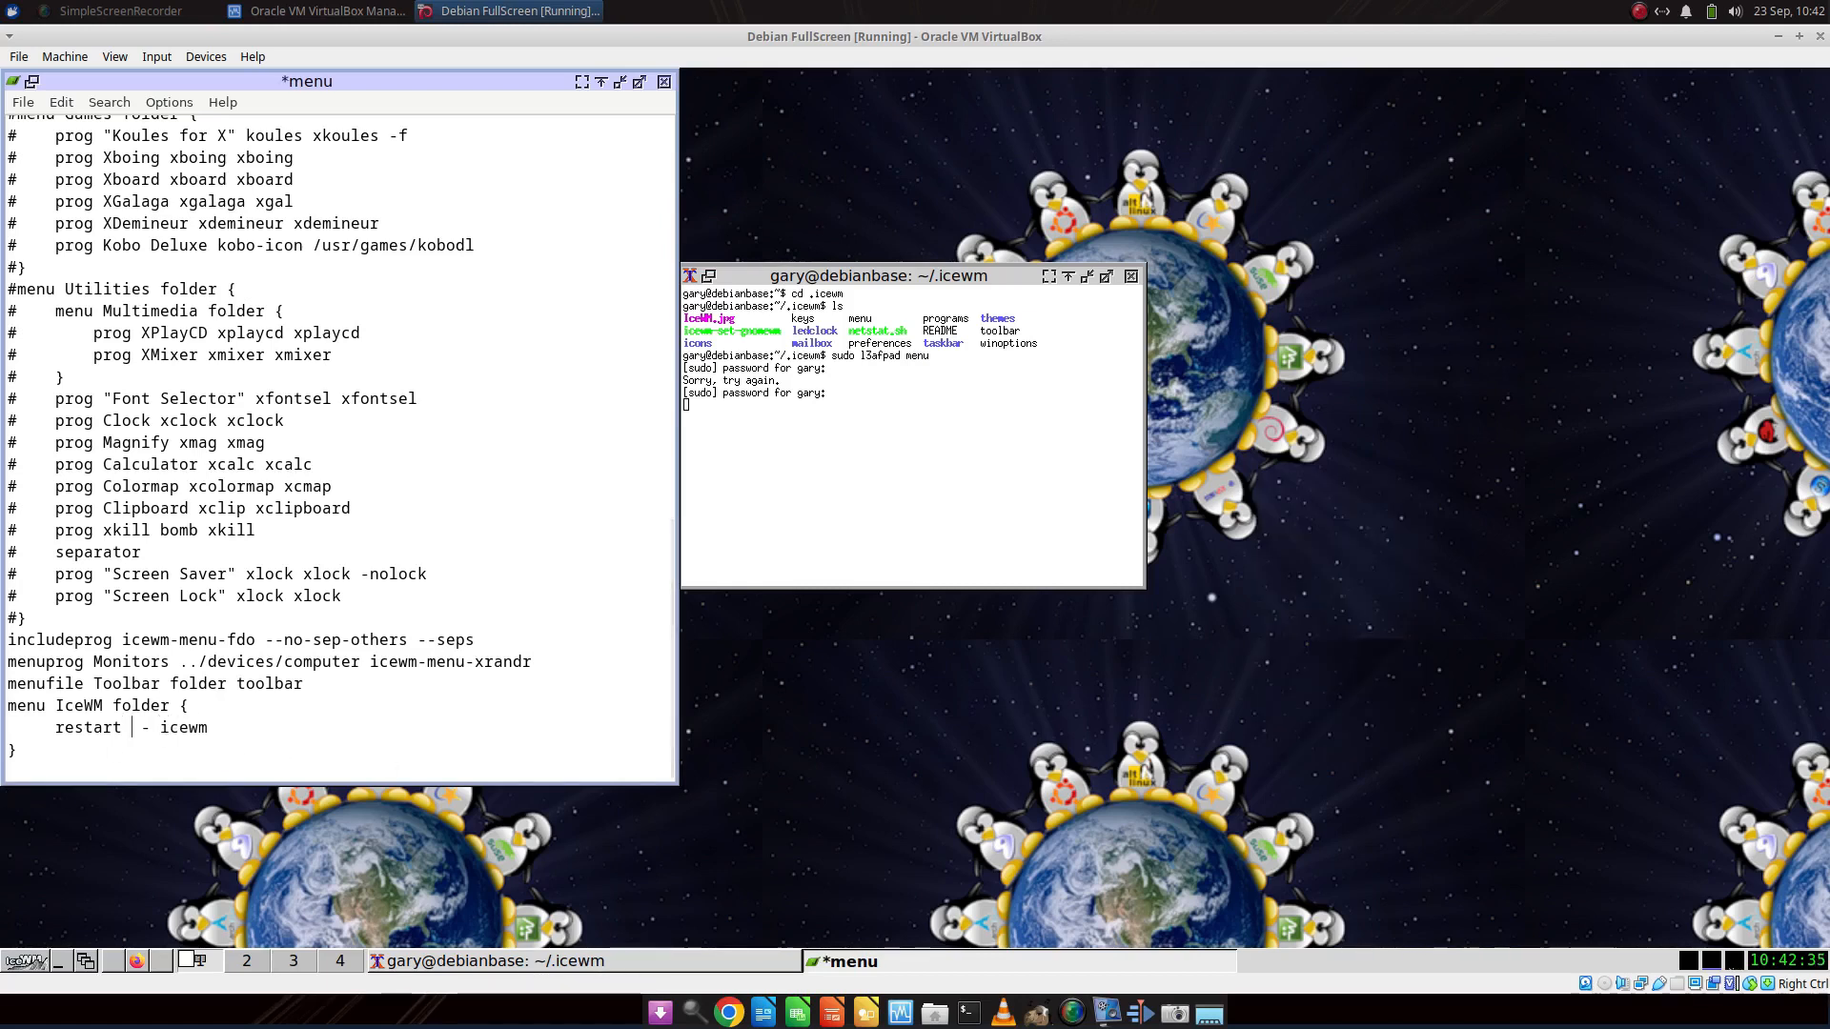
text(restart)
key(ctrl+s)
right_click(1298, 566)
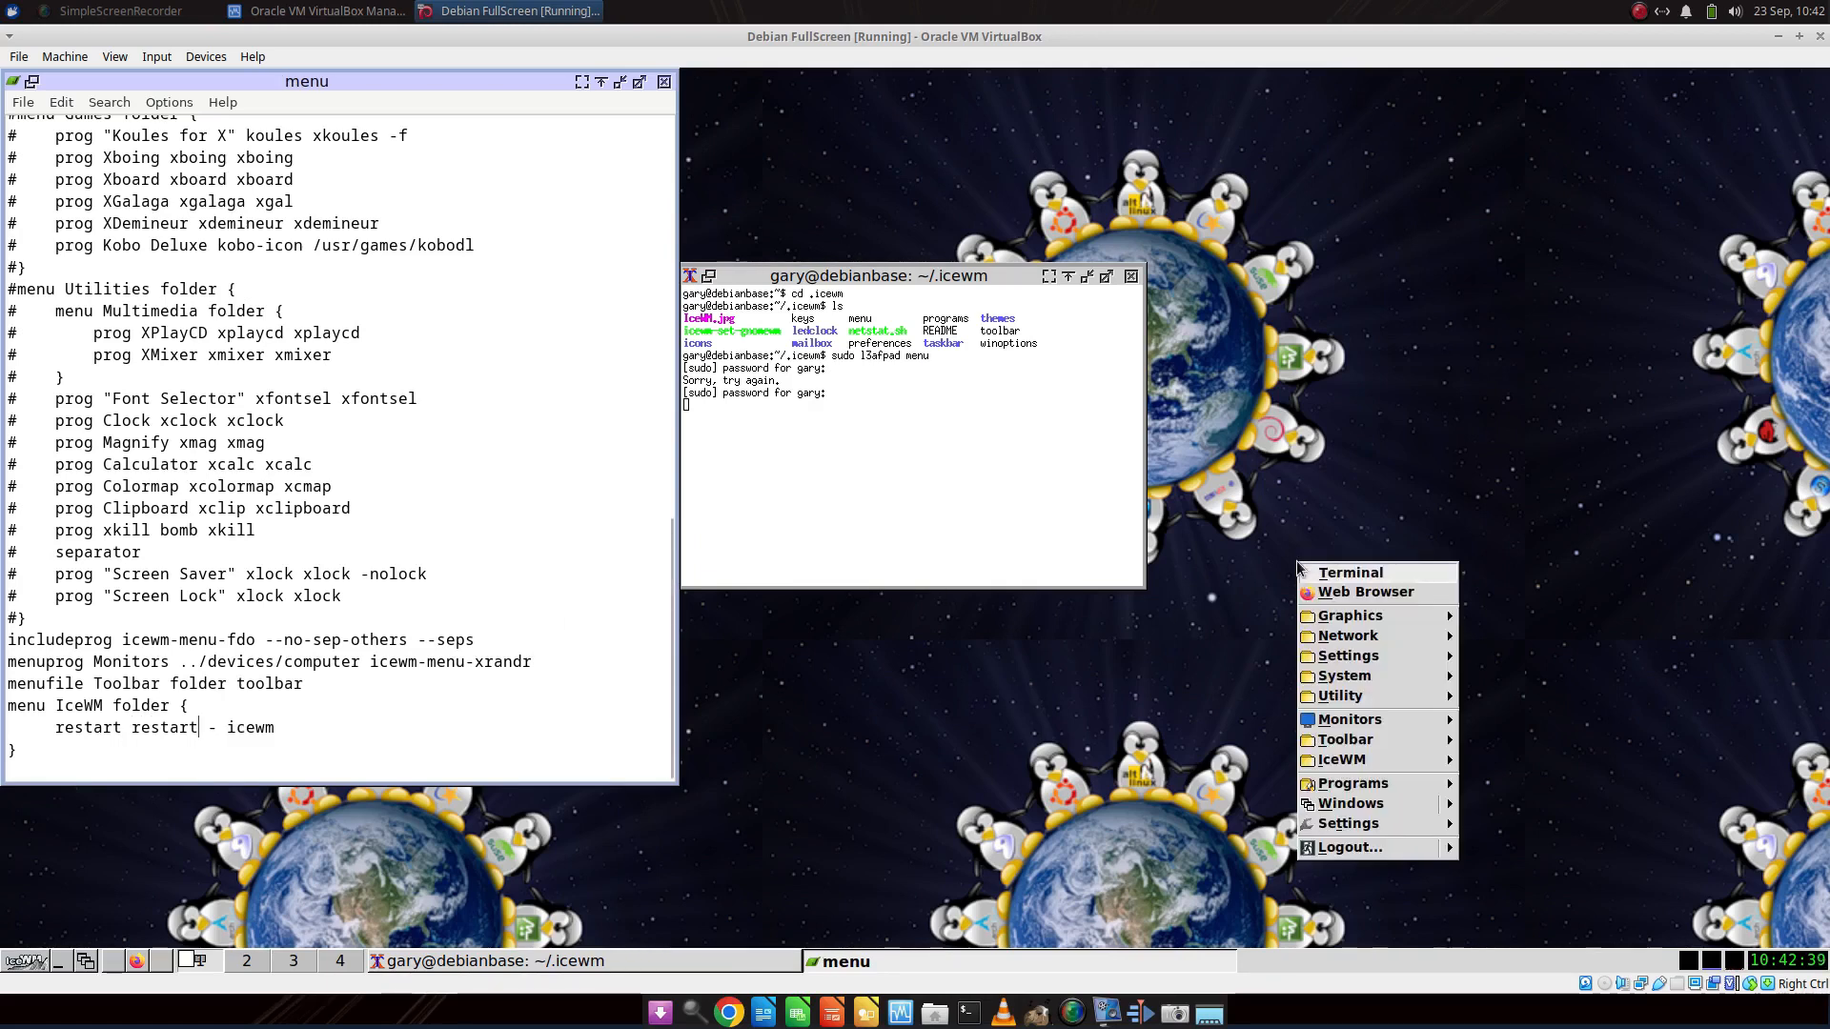
mouse_move(1447, 763)
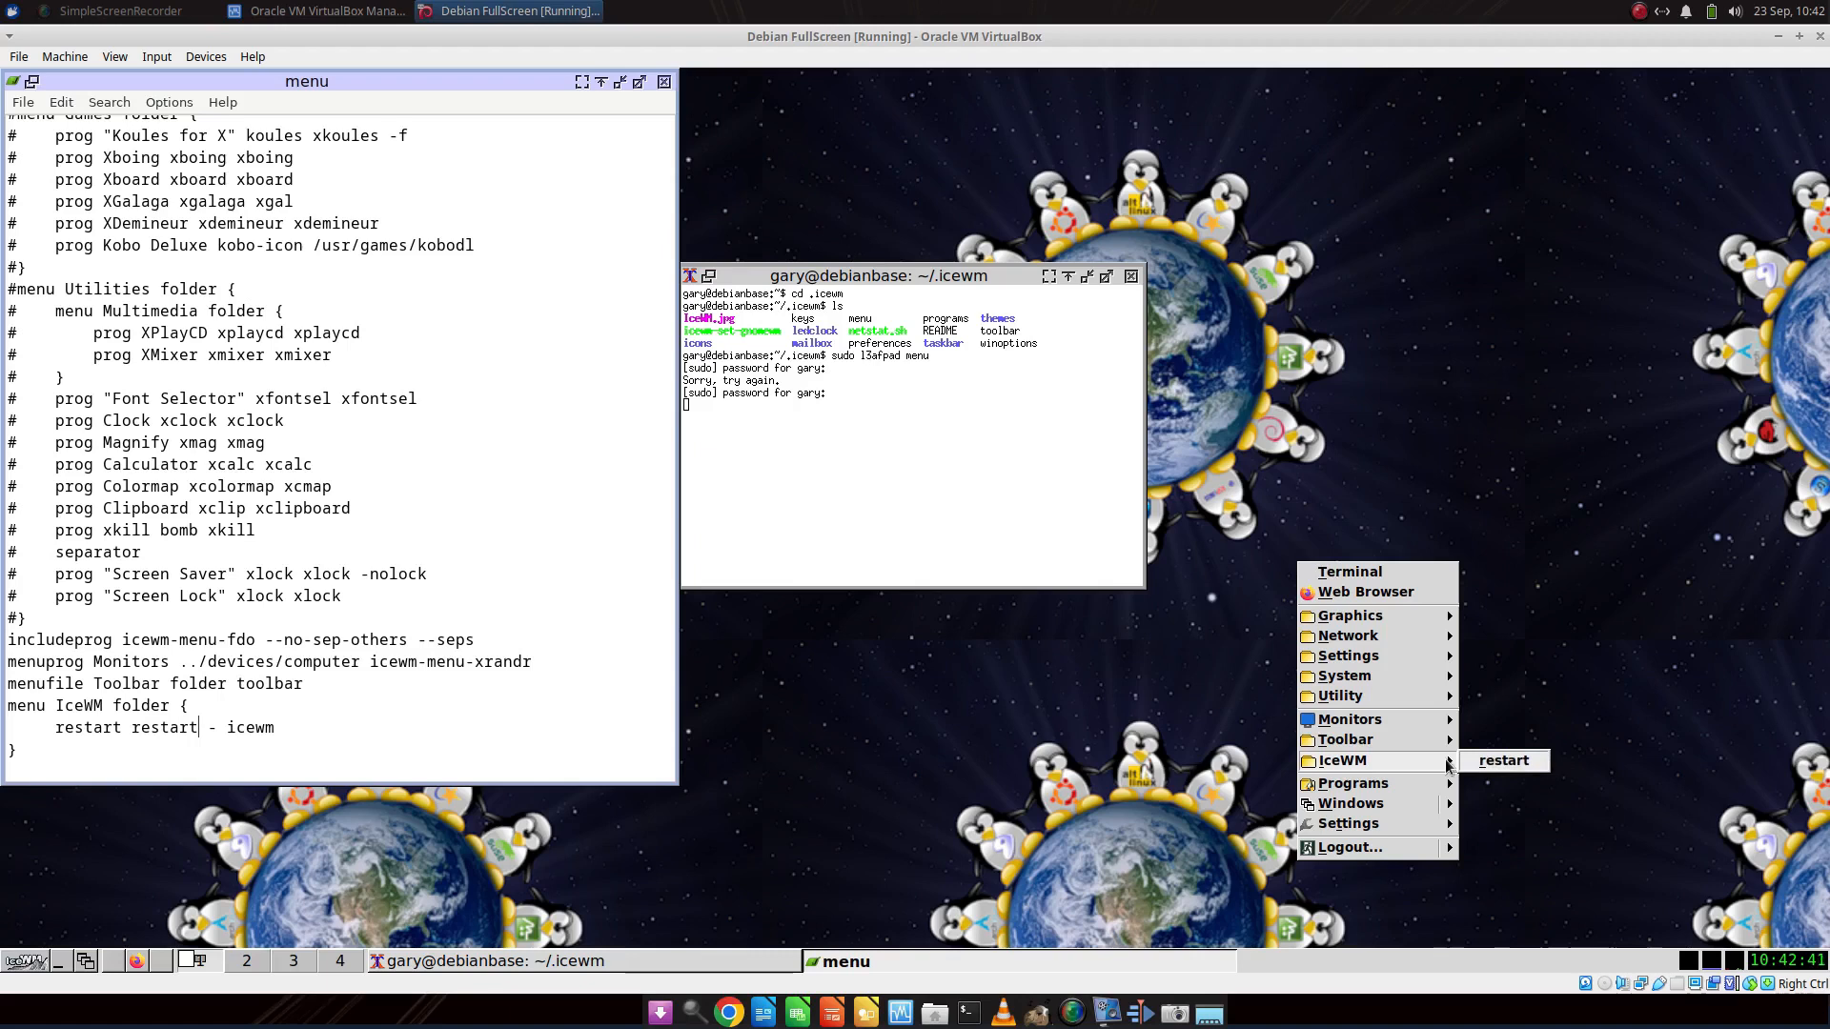
click(1503, 761)
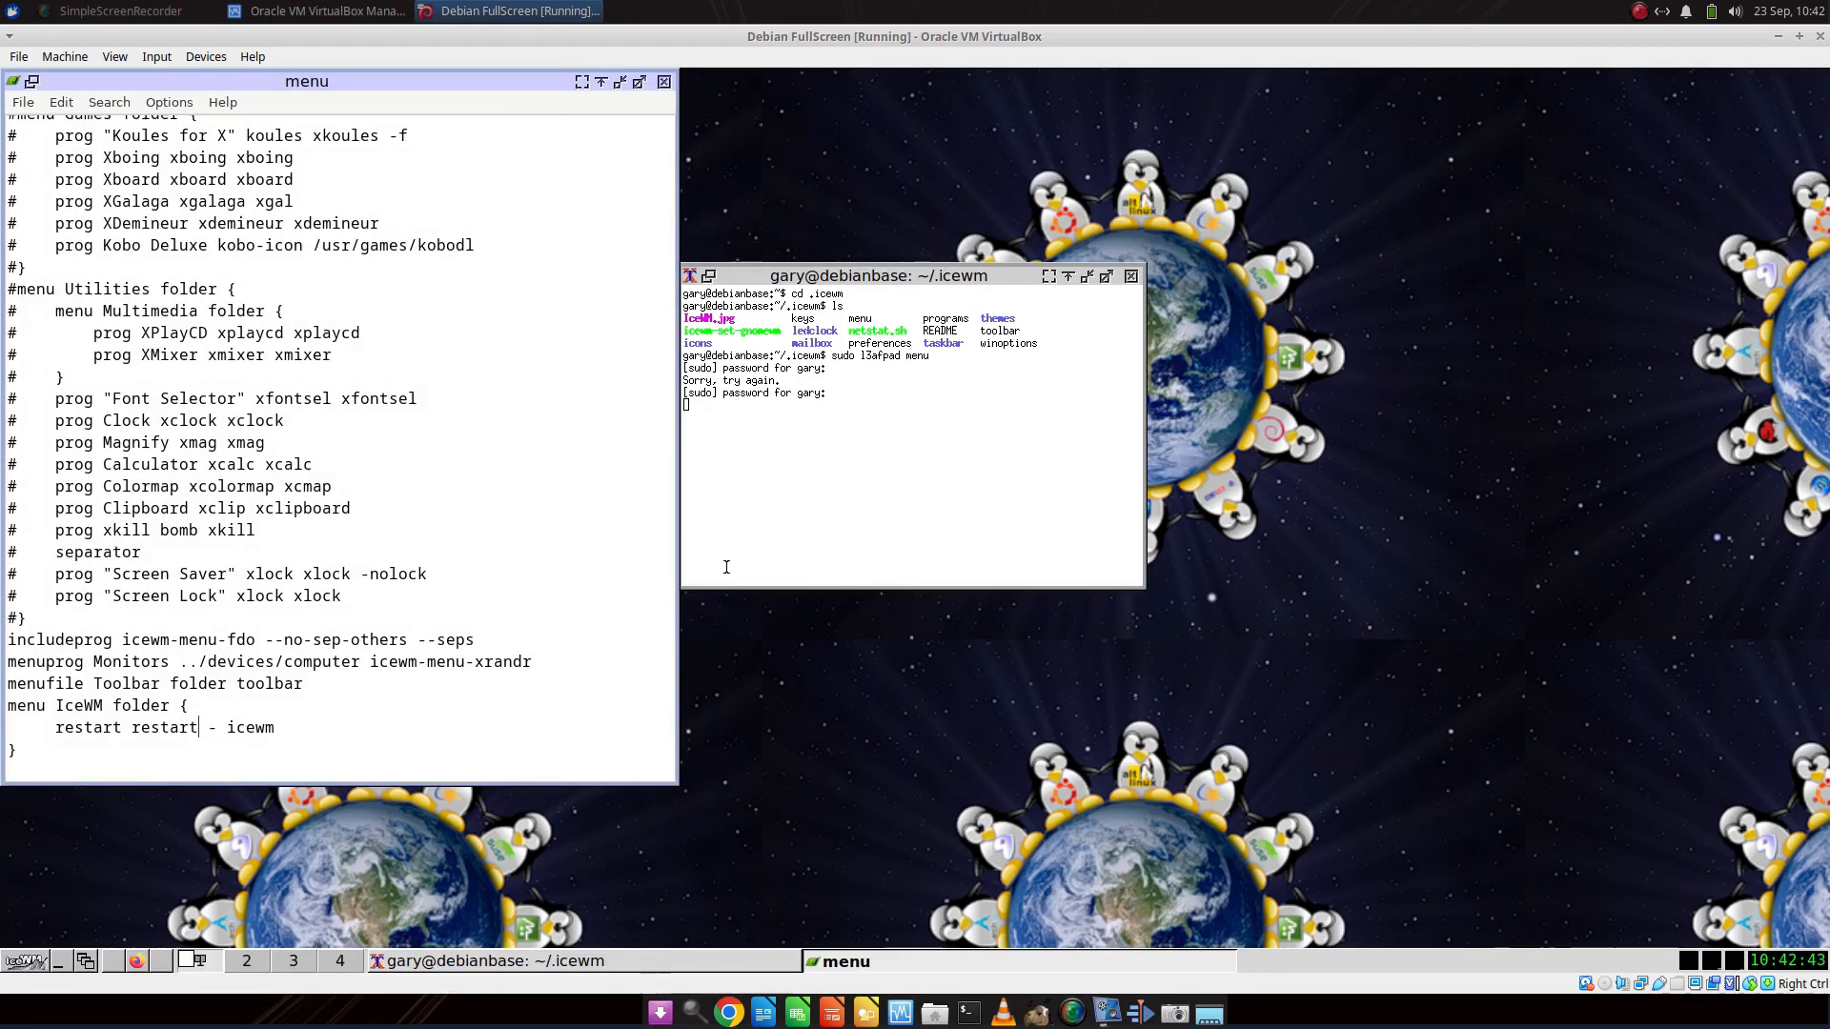
Capitalise the entry's label to Restart in the menu file and save it.
click(141, 728)
key(BackSpace)
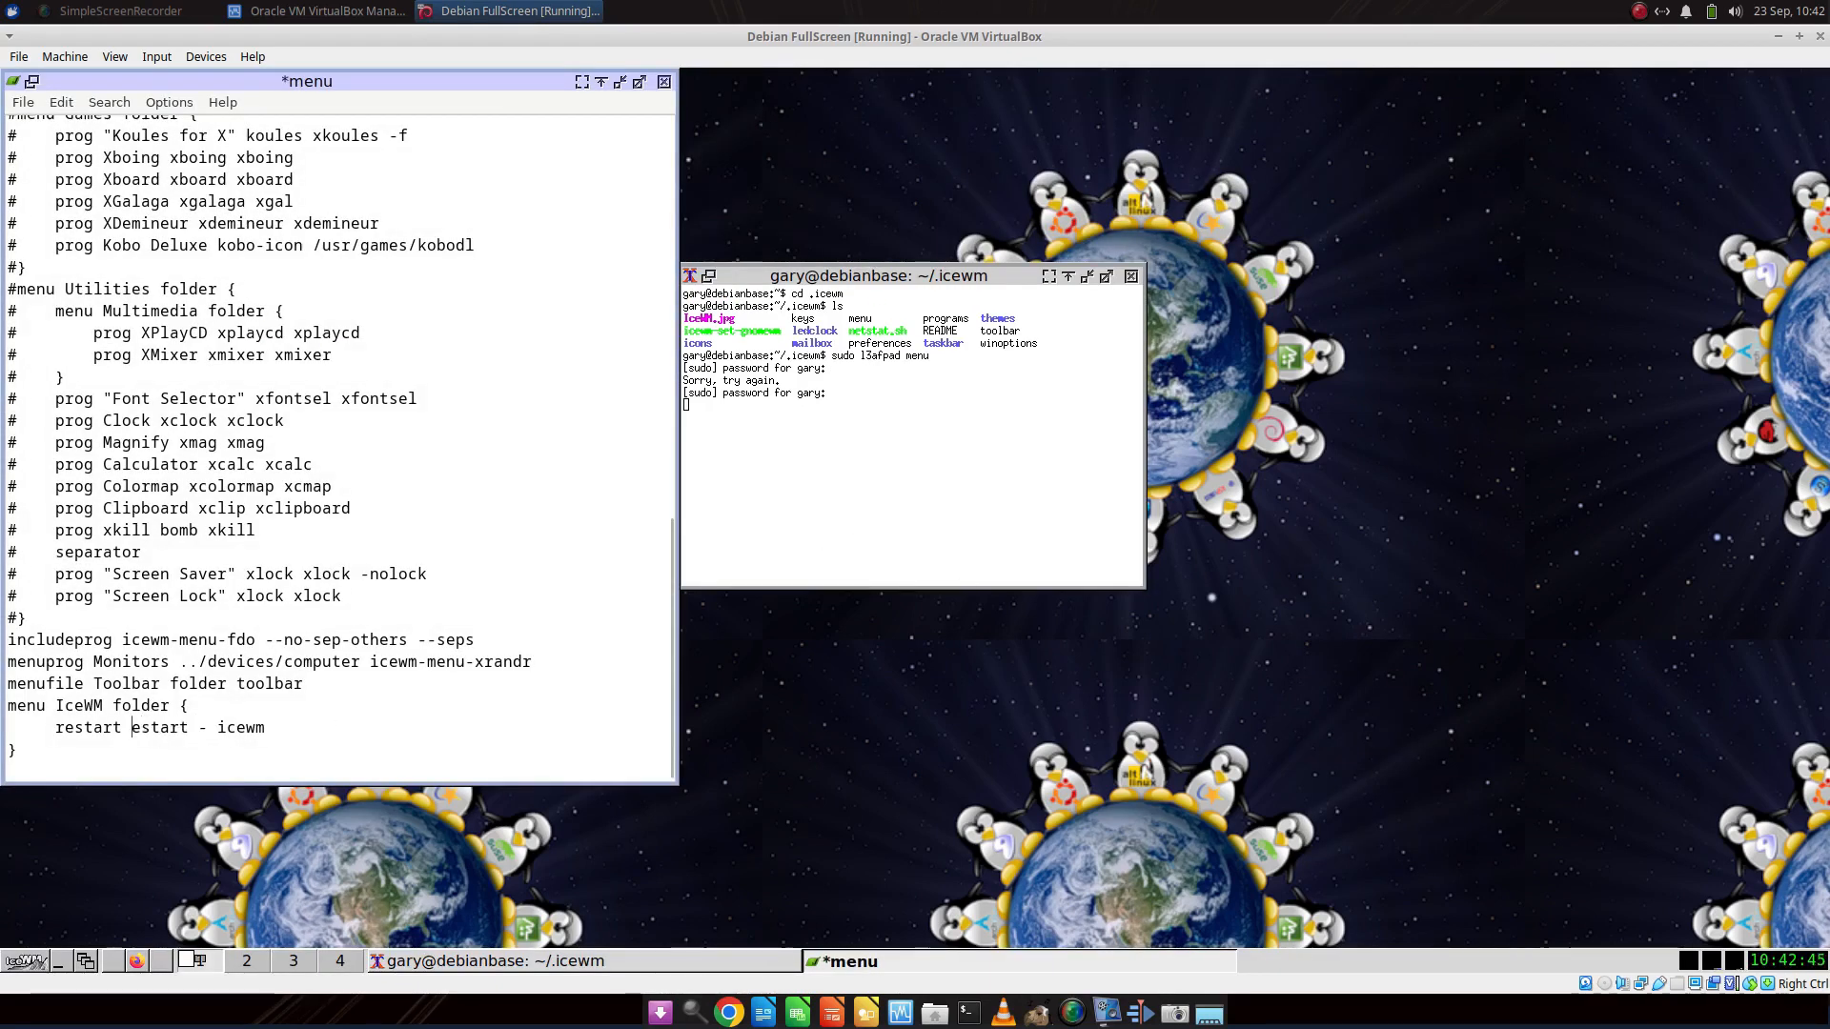
text(R)
key(ctrl+s)
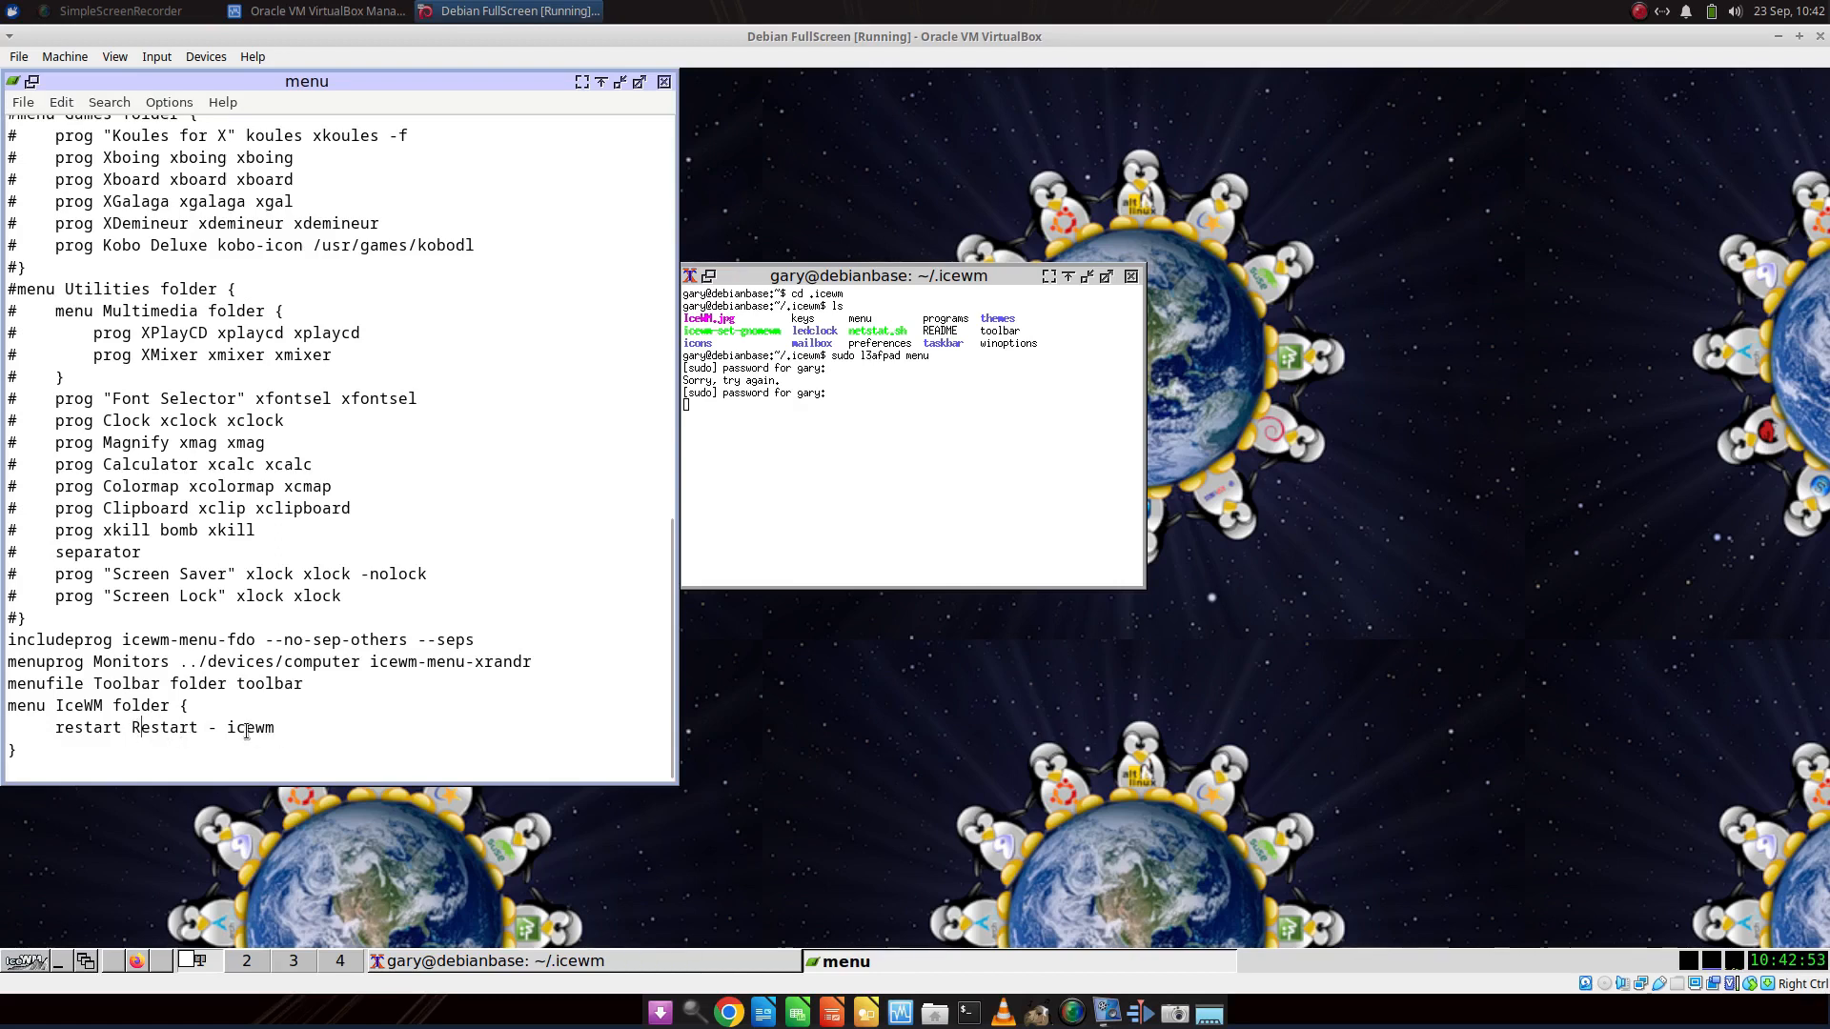
Restart IceWM using the Restart entry in the desktop's IceWM submenu and look at that submenu again.
right_click(1216, 459)
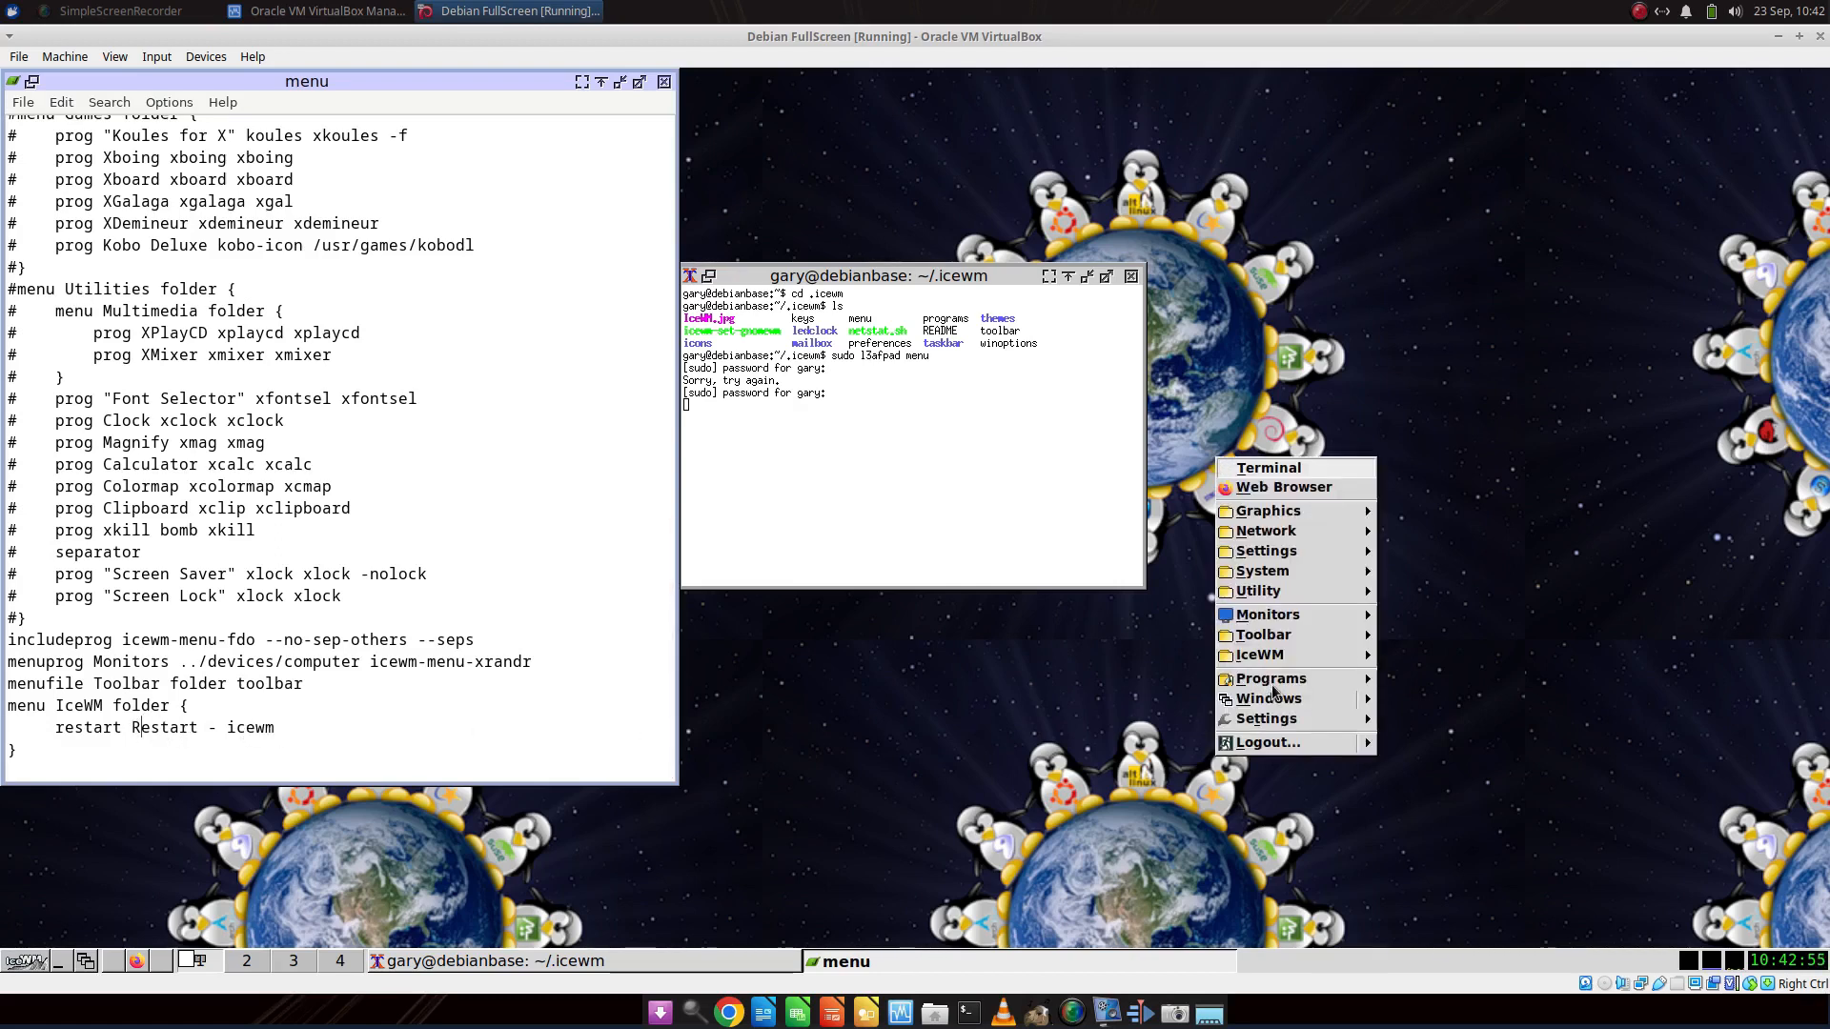
mouse_move(1276, 655)
click(1456, 660)
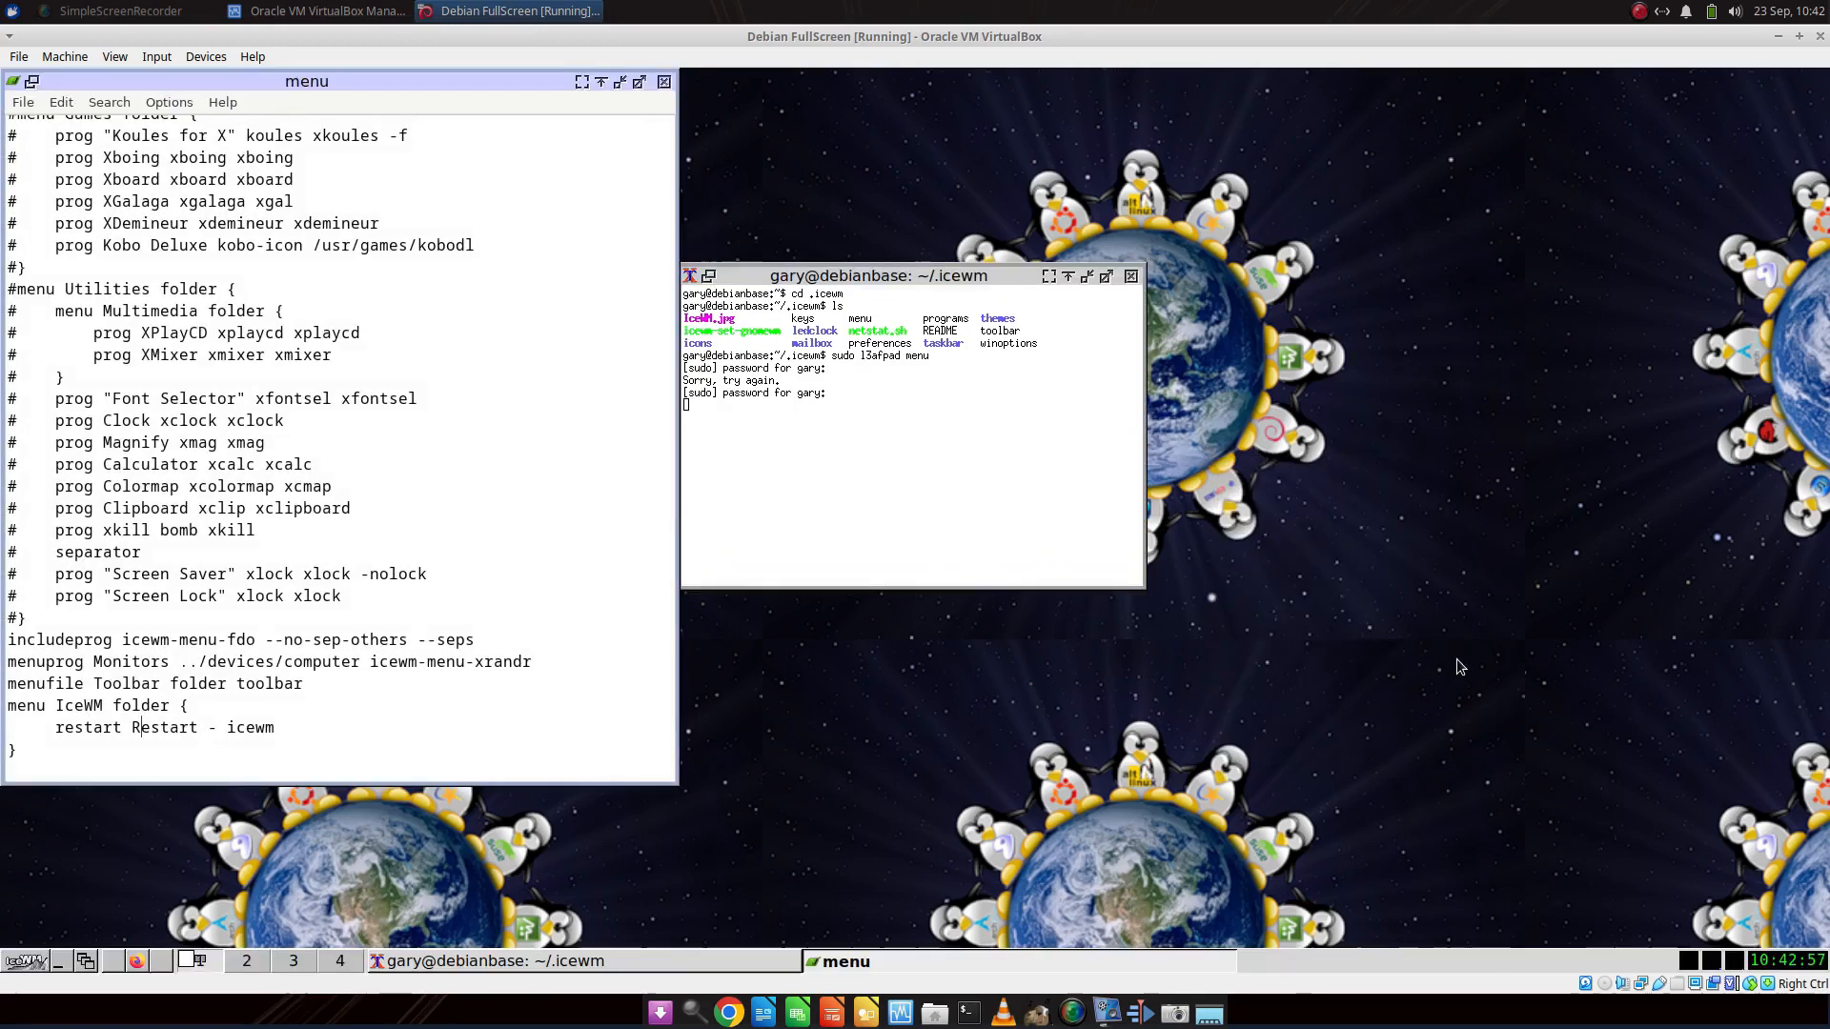
right_click(1261, 423)
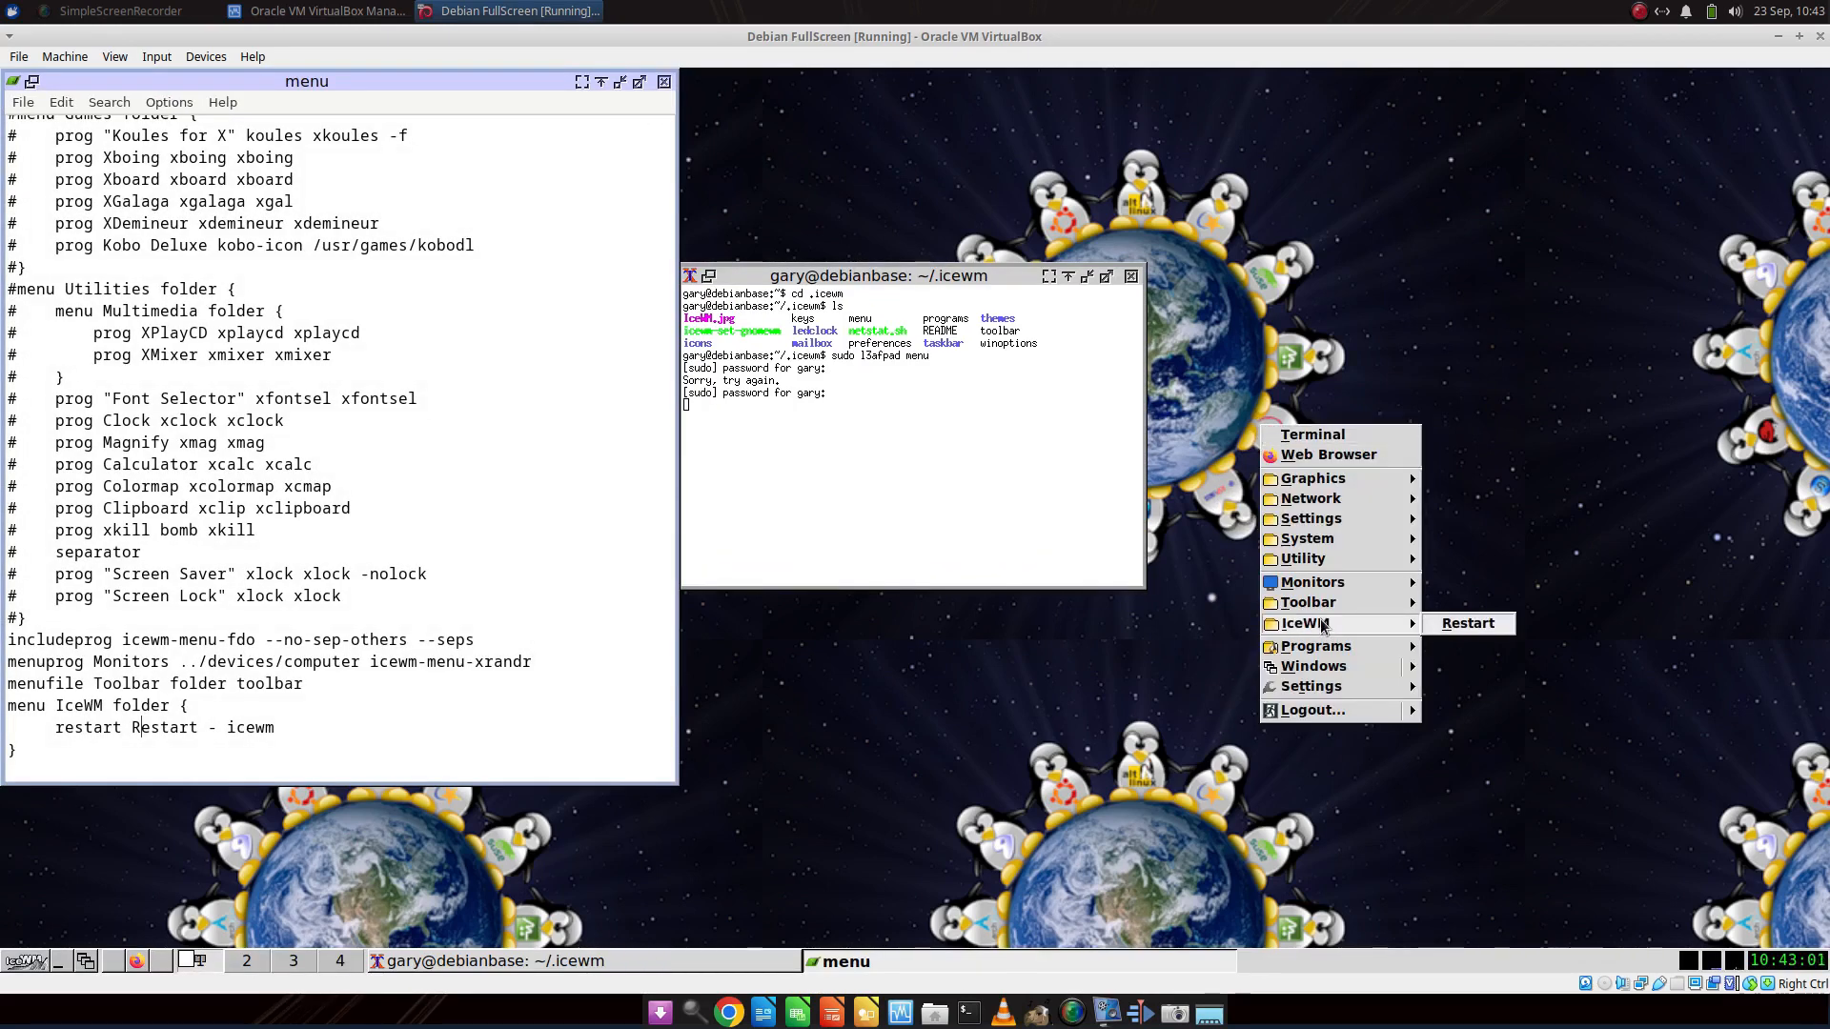
click(1227, 327)
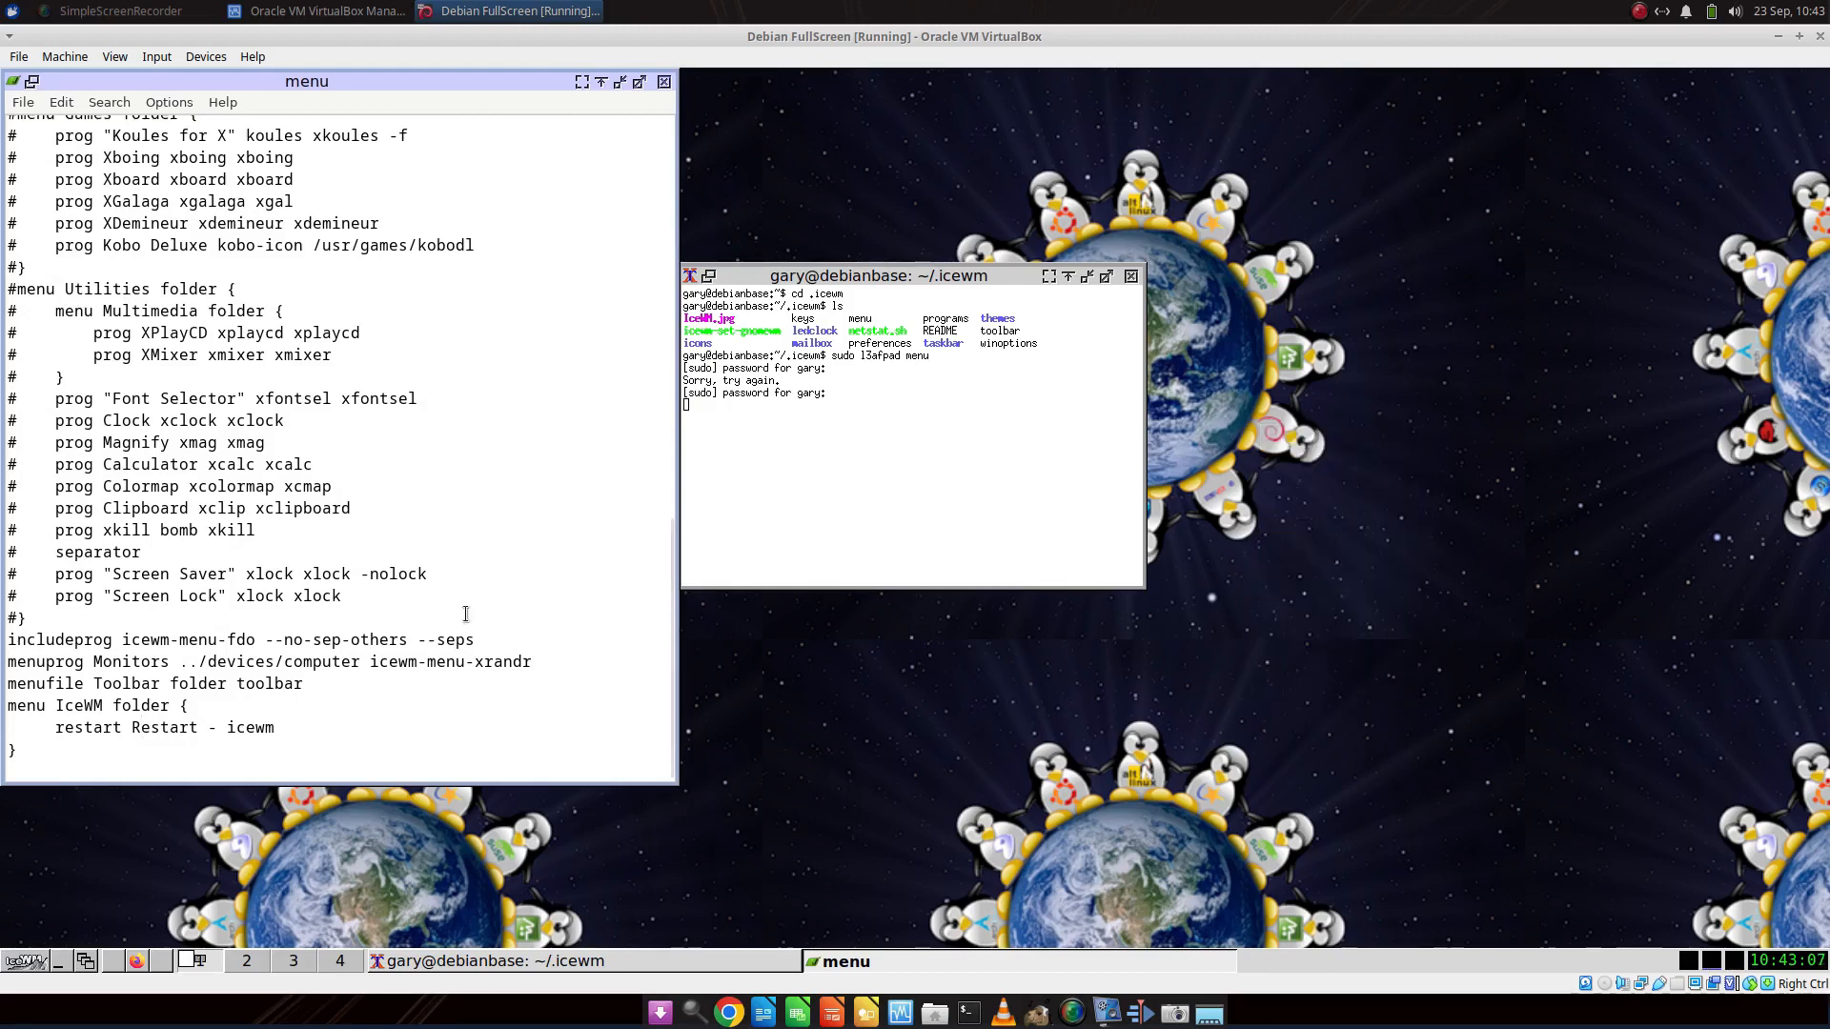
Review the menu file, especially the includeprog icewm-menu-fdo --no-sep-others --seps line, and compare it with the desktop menu.
scroll(430, 651, up, 9)
scroll(429, 651, up, 3)
scroll(430, 651, down, 12)
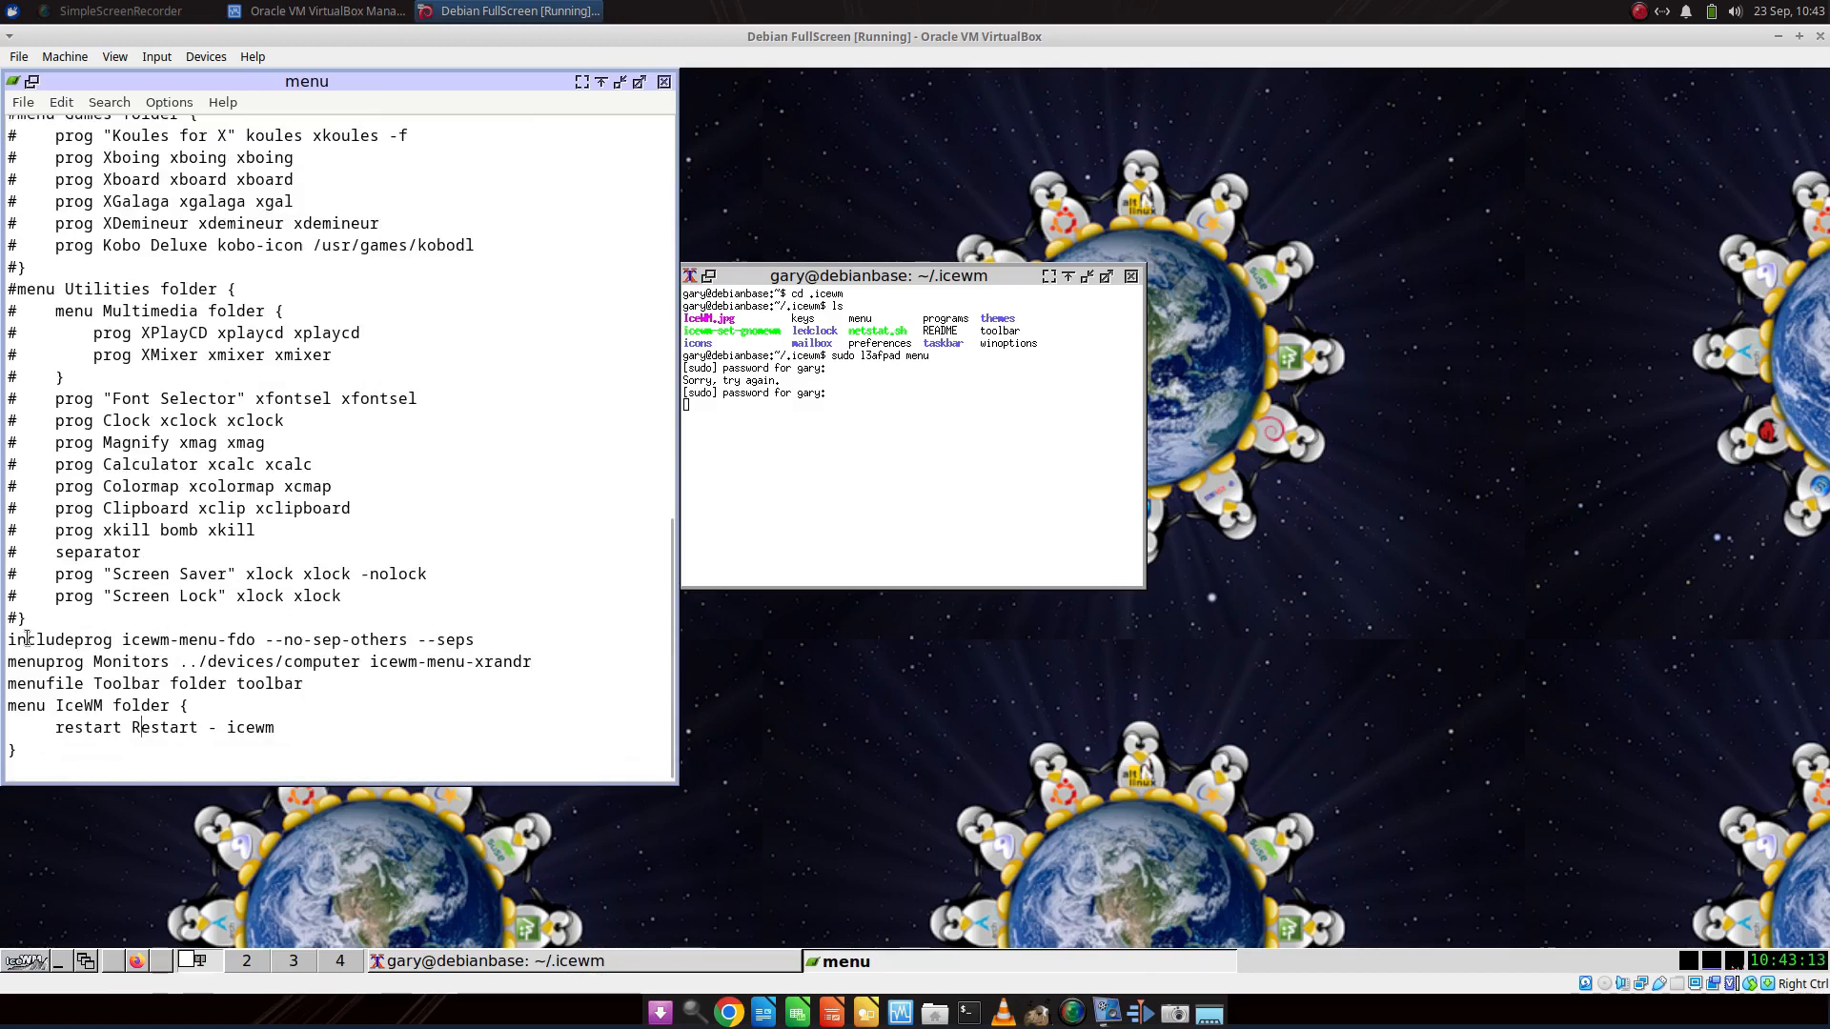
drag(18, 638, 475, 639)
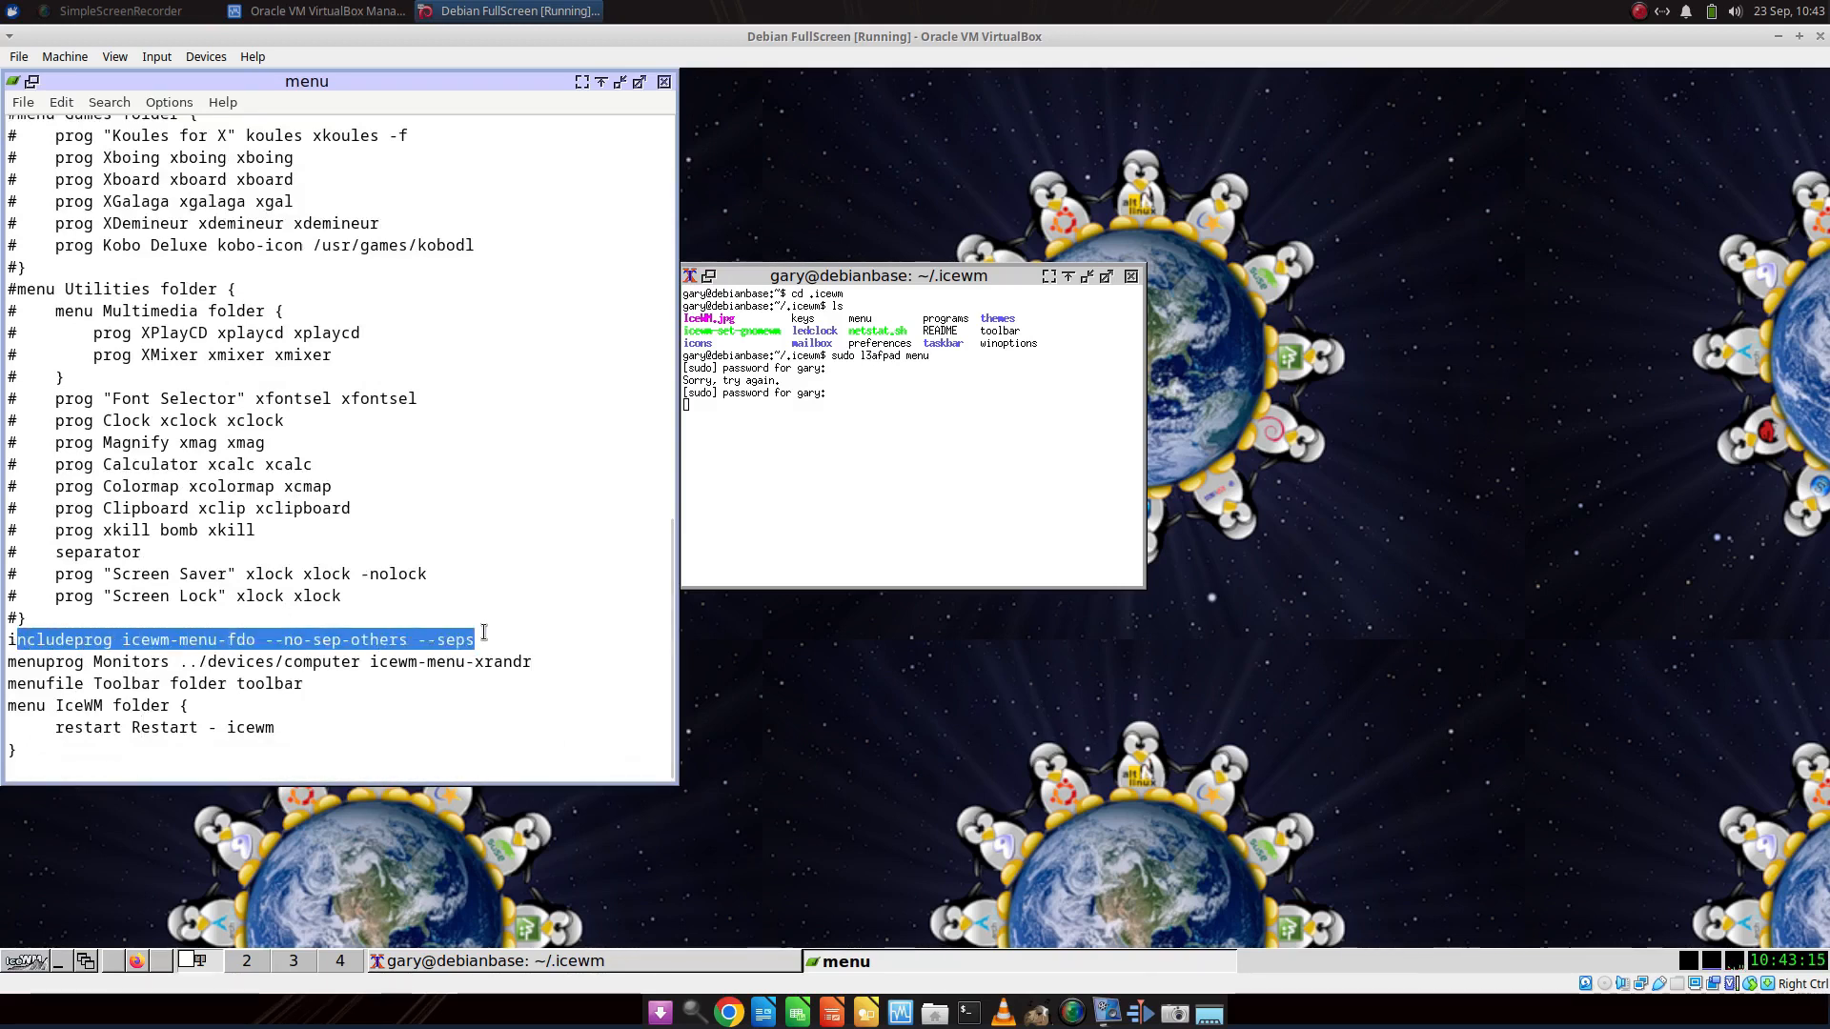
click(21, 640)
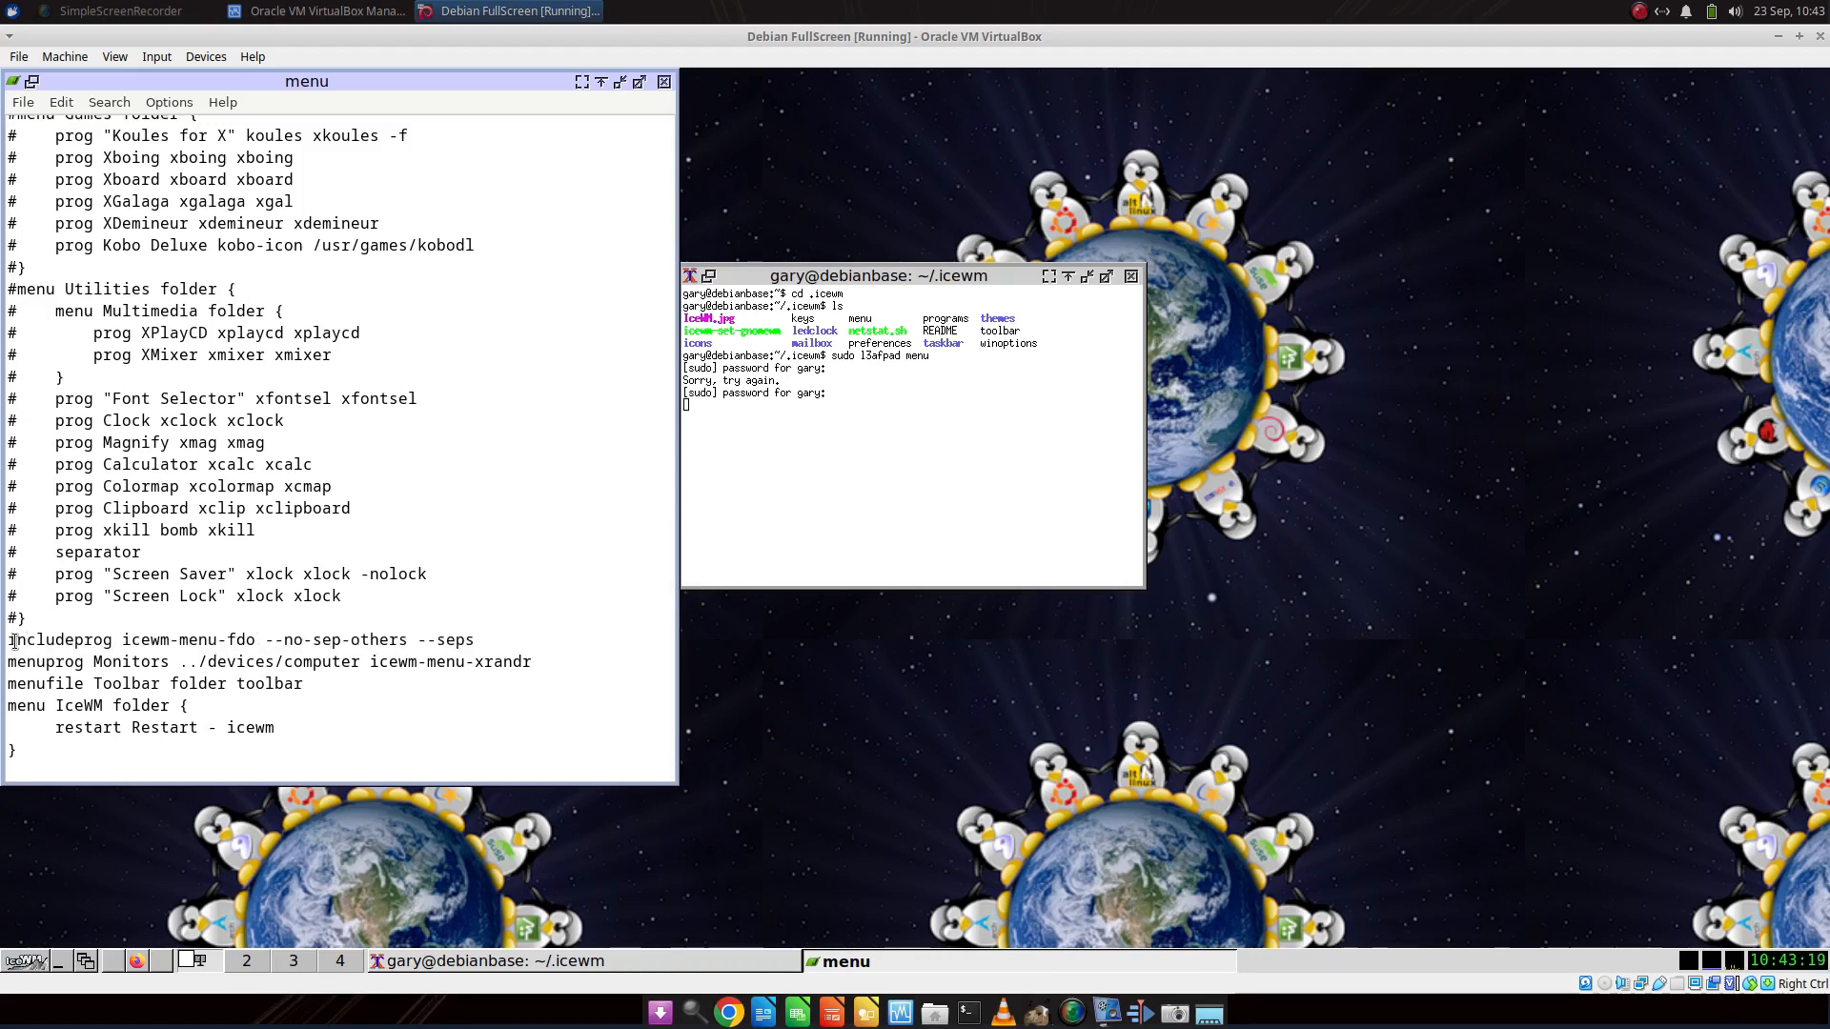
right_click(1283, 396)
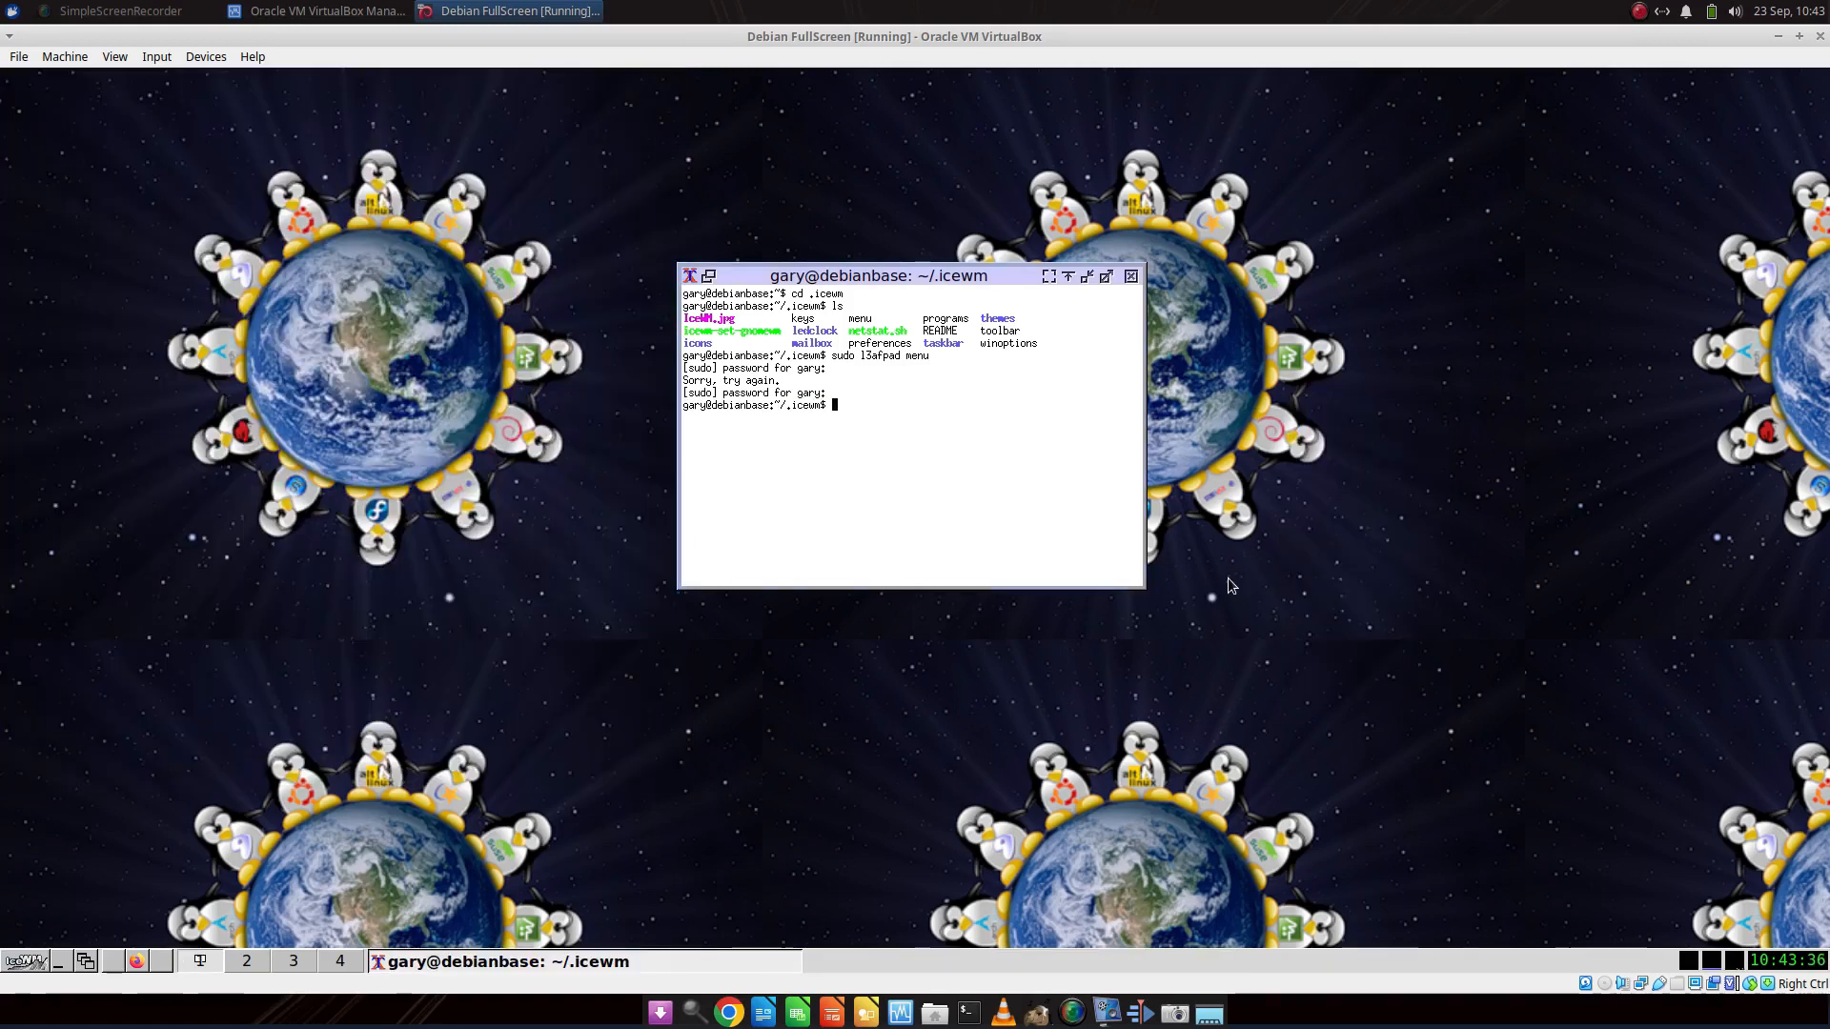
List the .icewm files in a cleared terminal and open the preferences file by running sudo l3afpad preferences &.
text(clear)
key(Return)
text(ls)
key(Return)
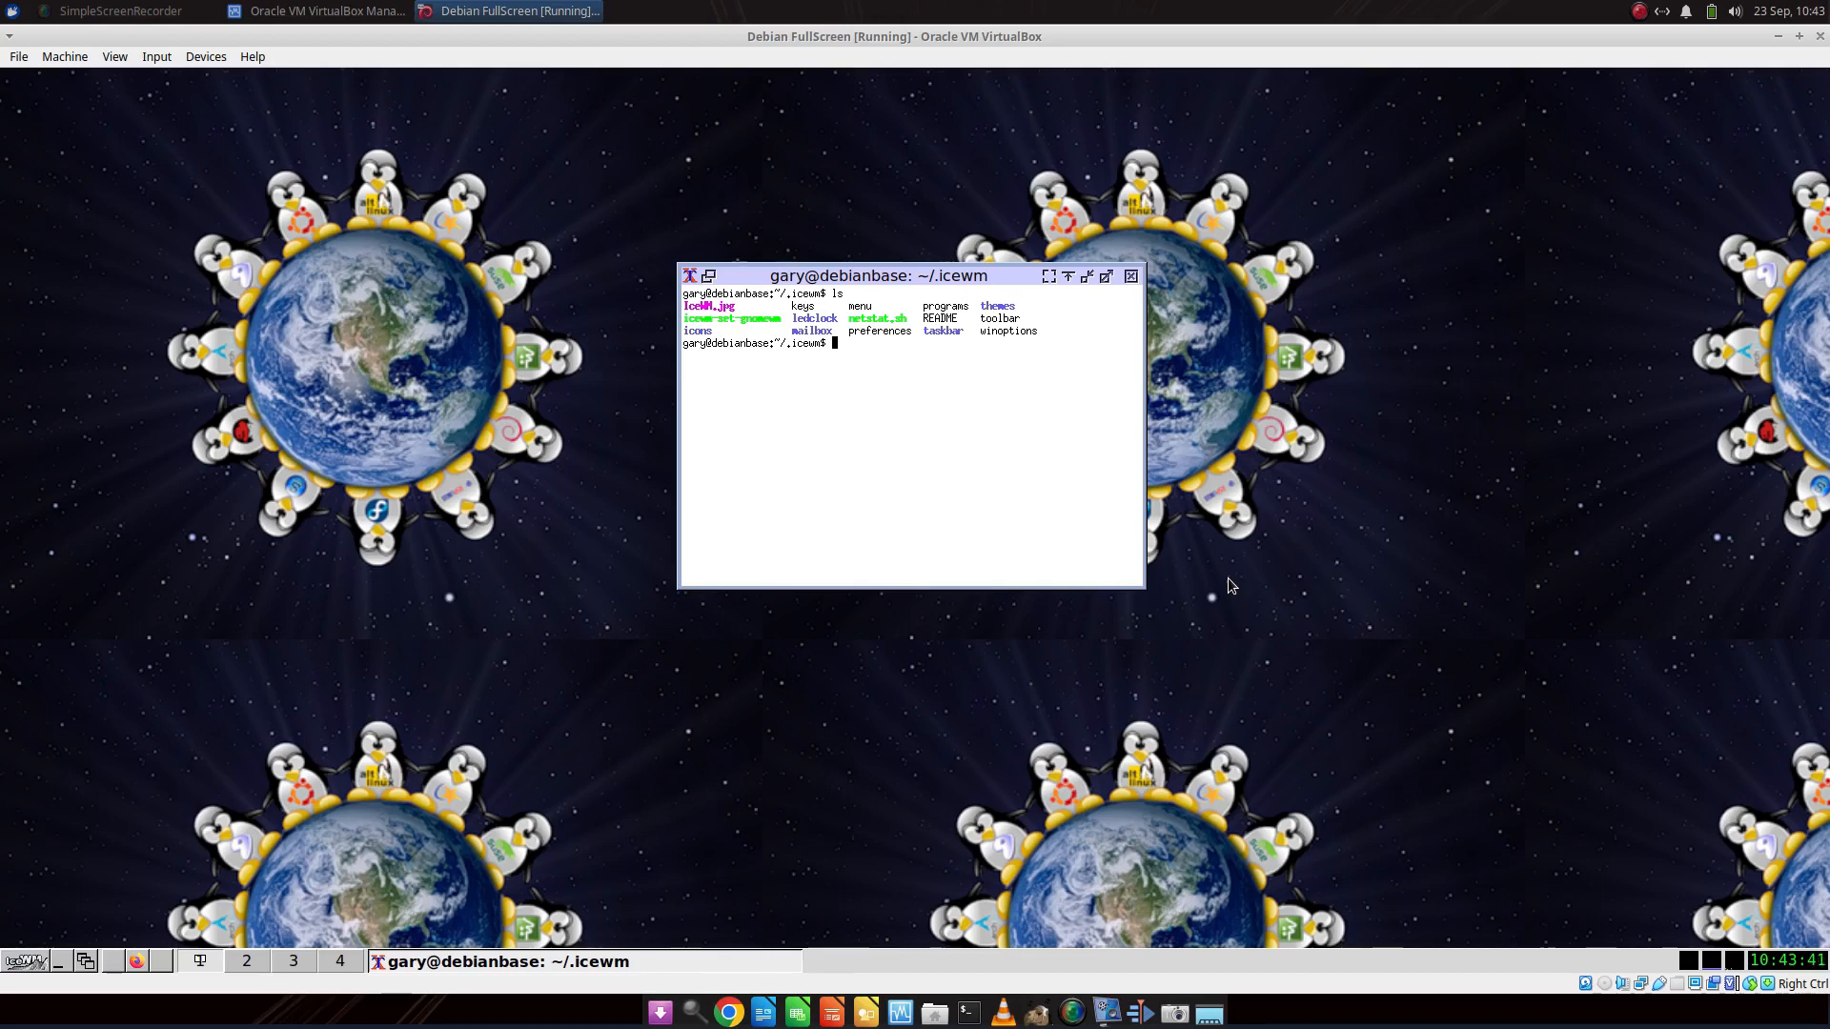
text(sudo l3afpad preferences &)
key(Return)
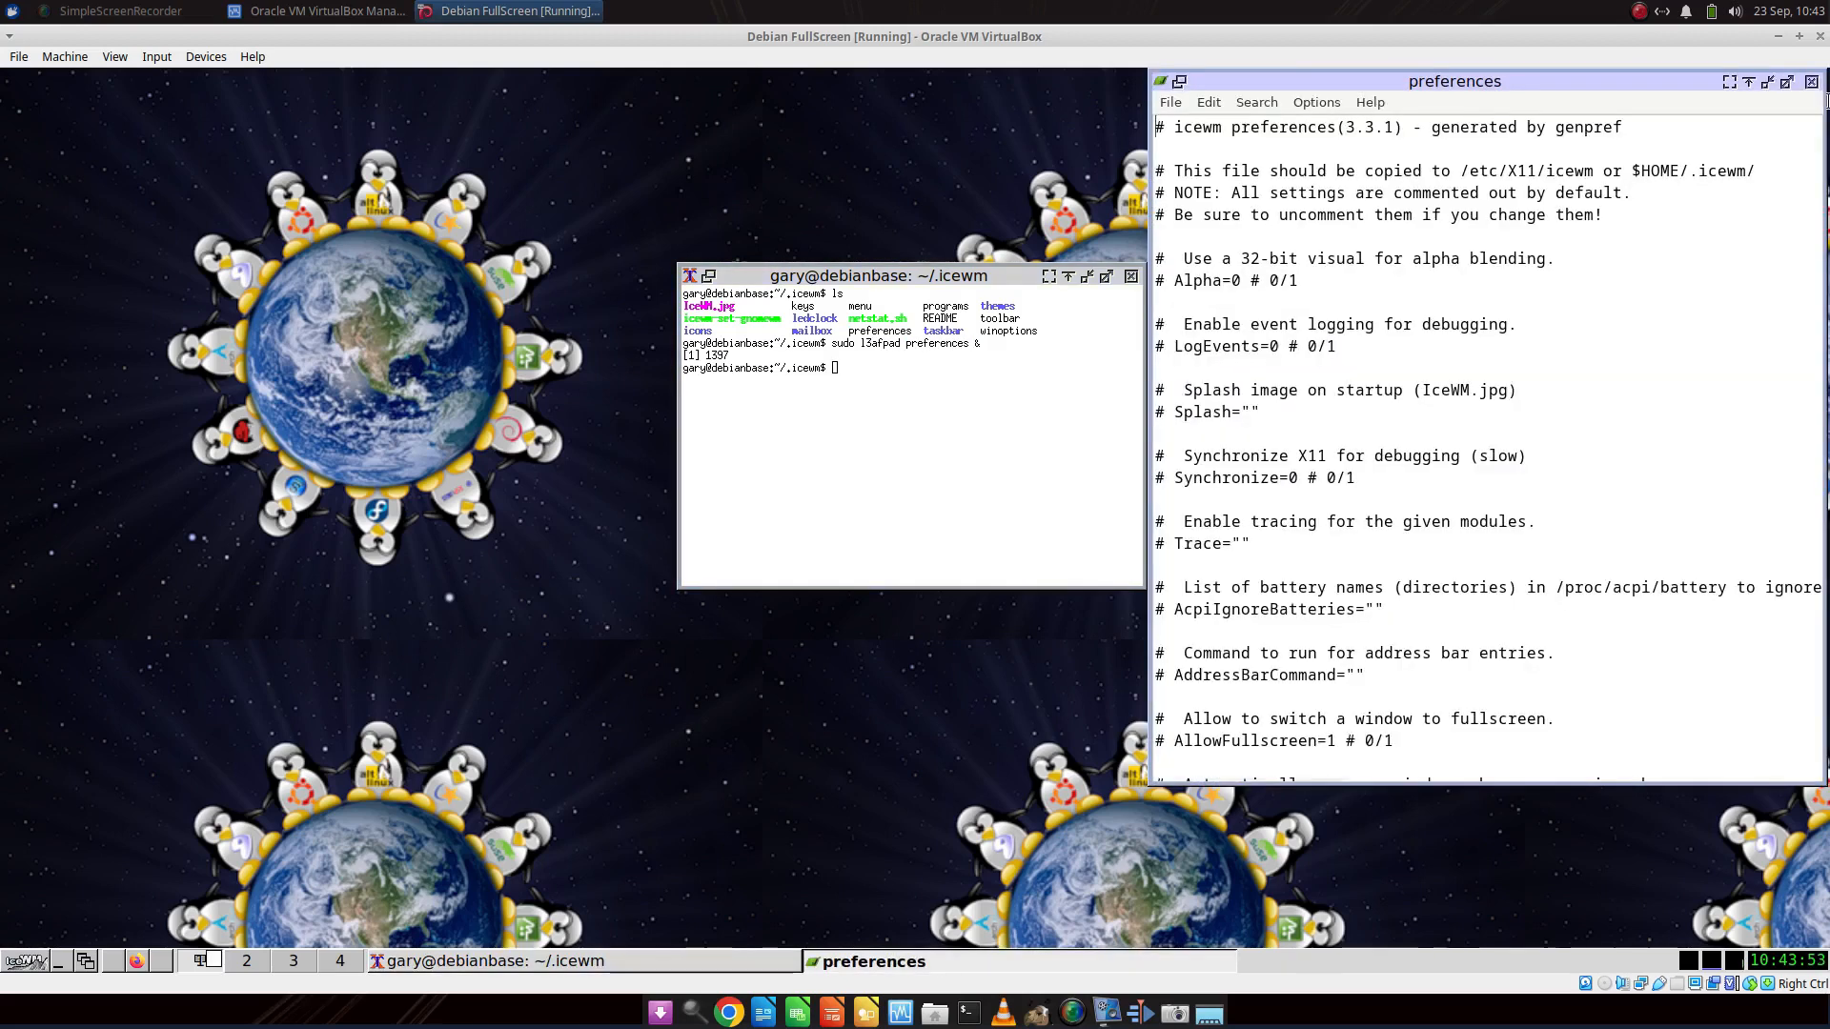
Move the preferences window aside and review its commented options, from Alpha through the clock settings to the KeySys shortcuts.
drag(1520, 82, 454, 151)
click(325, 305)
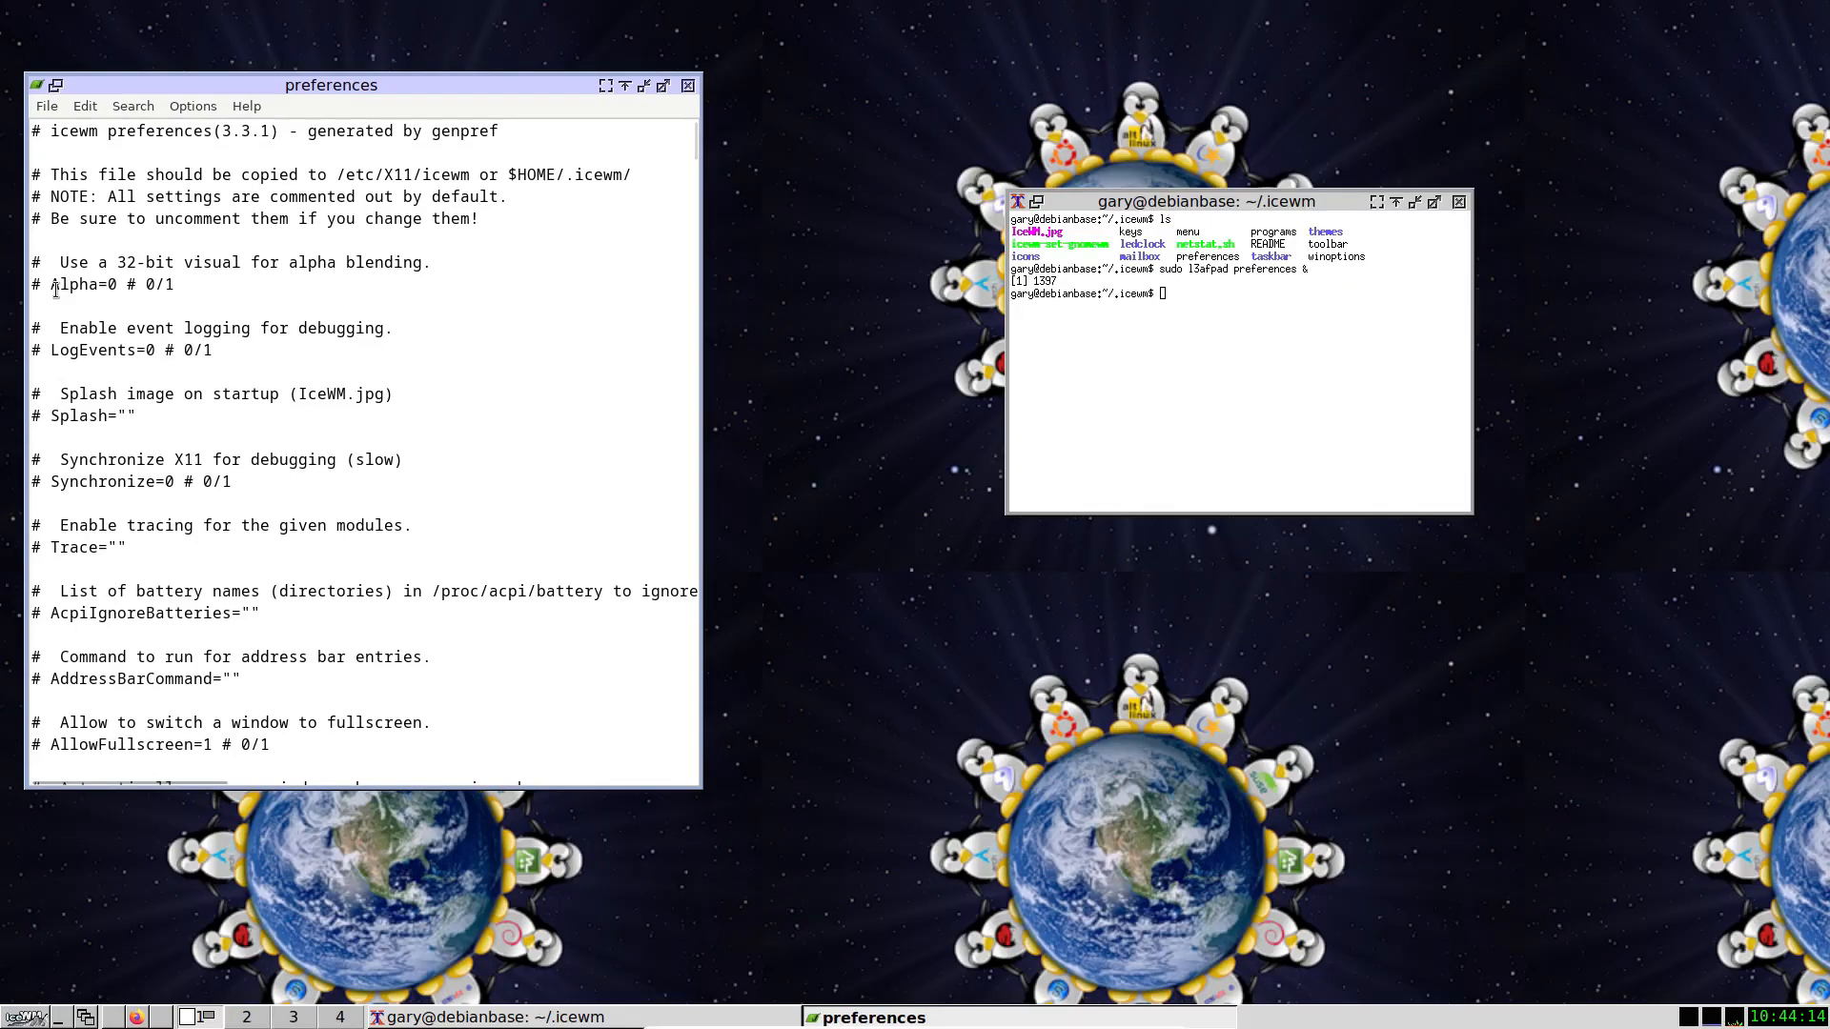
click(56, 288)
scroll(473, 420, down, 20)
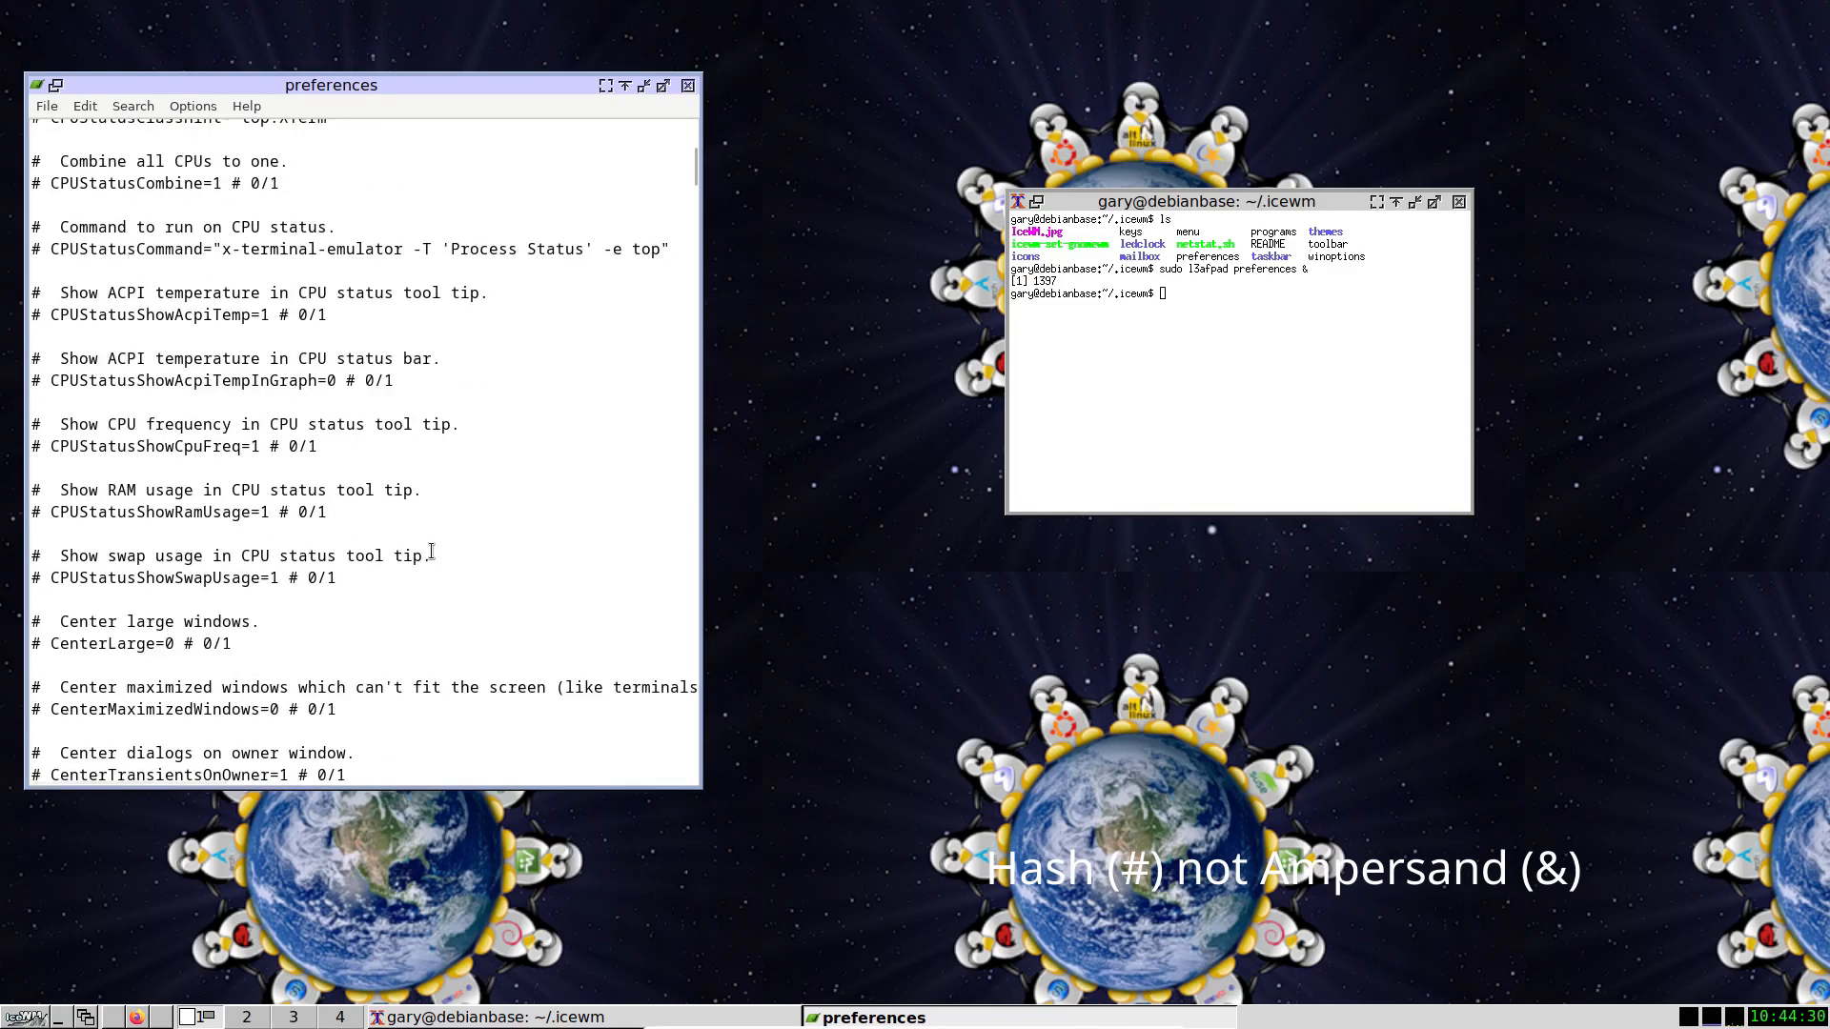
scroll(432, 552, down, 2)
scroll(432, 552, down, 2)
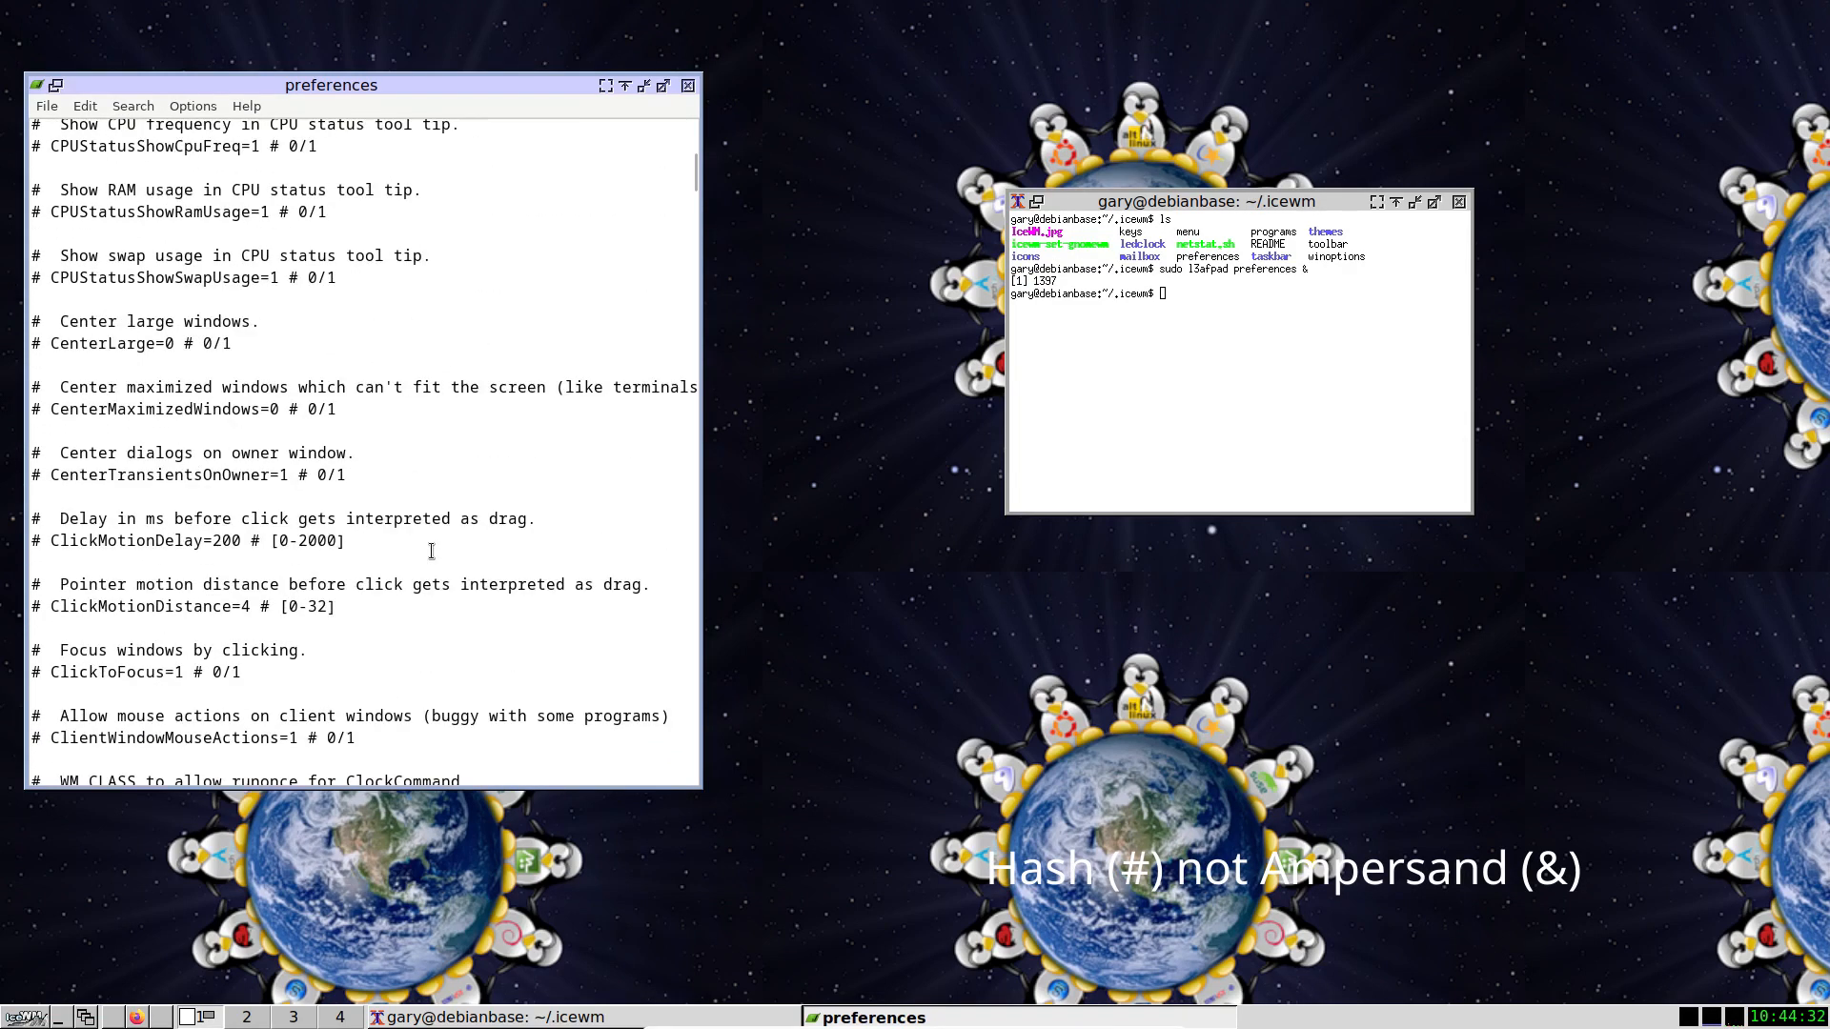
scroll(432, 552, down, 2)
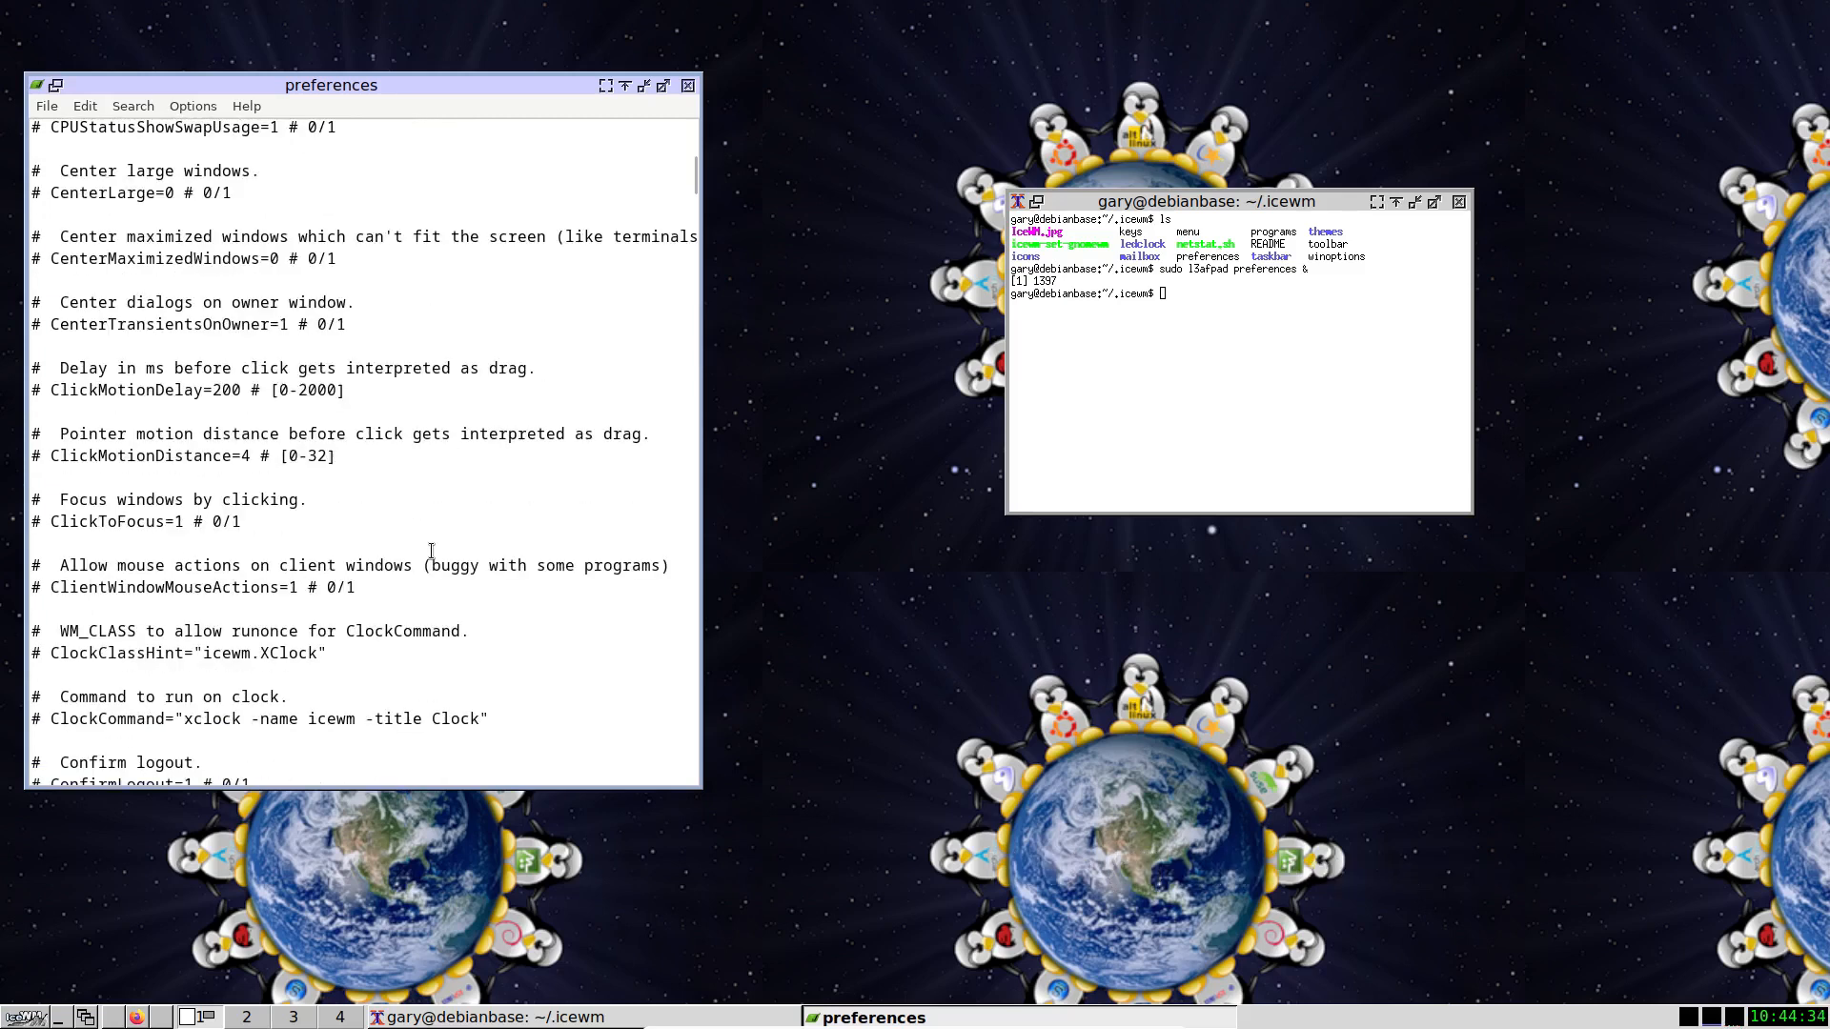
scroll(431, 552, down, 2)
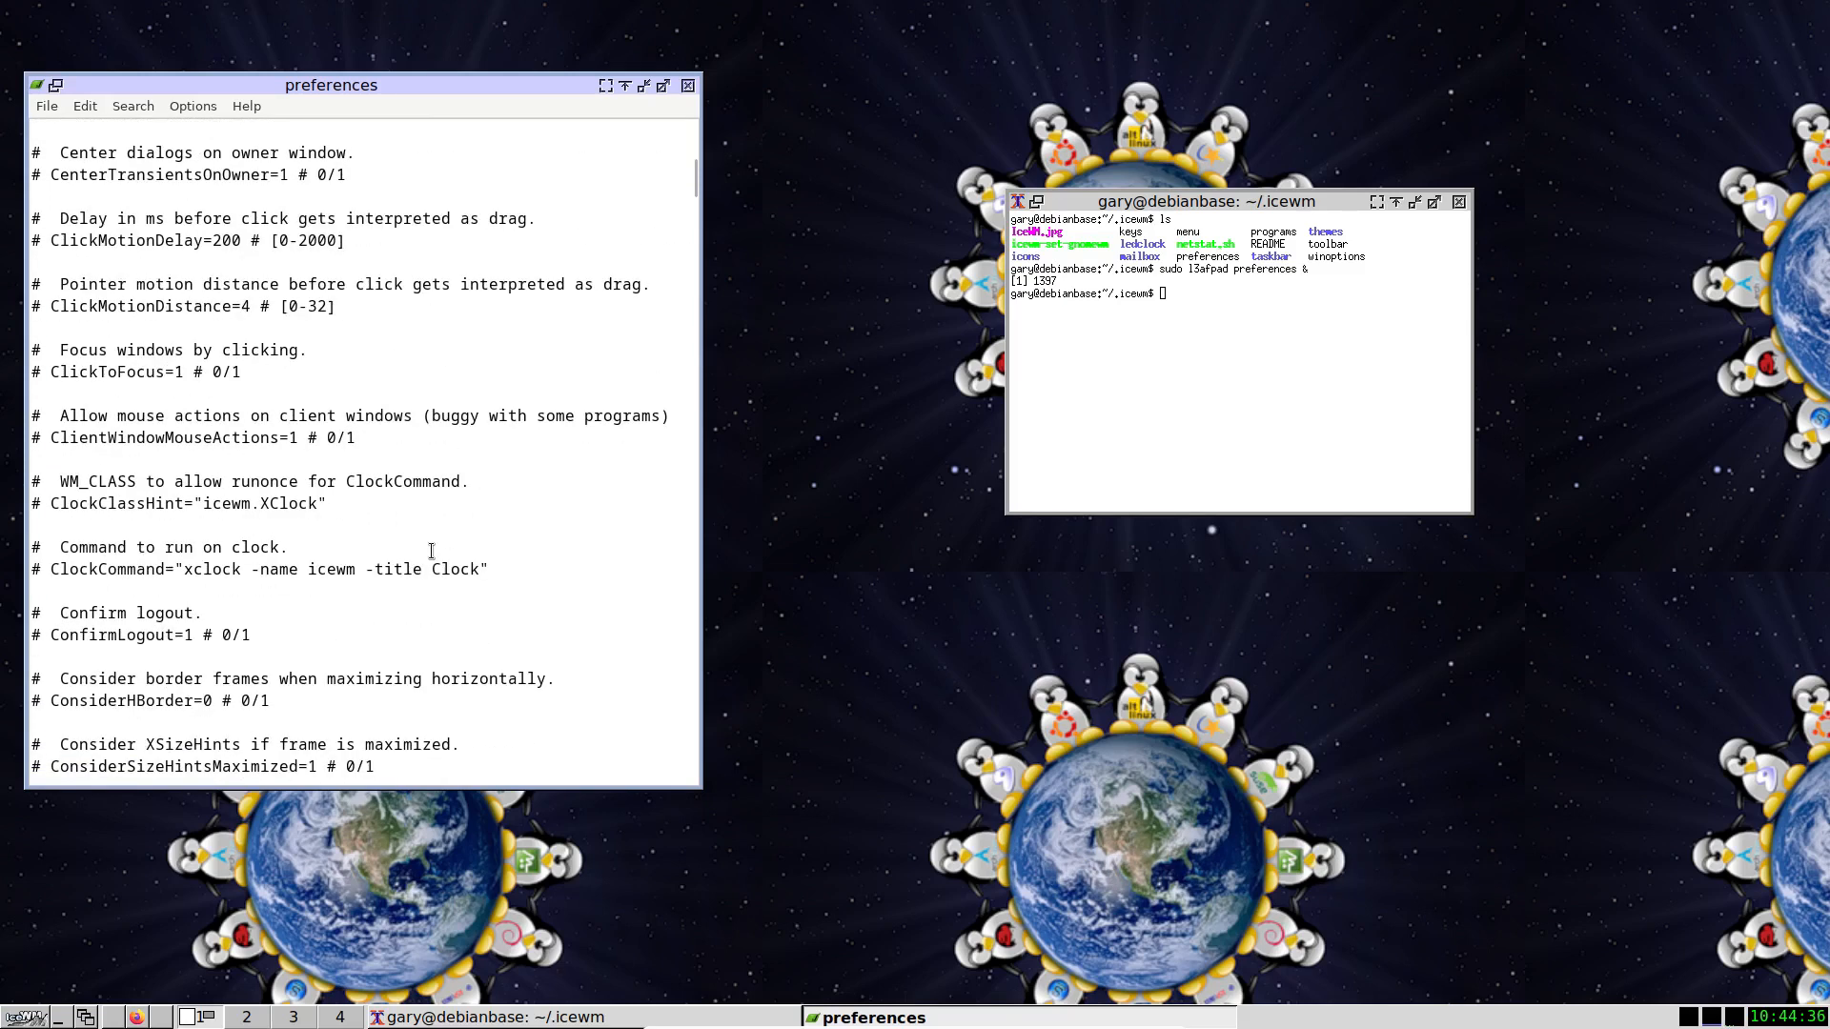
scroll(432, 552, down, 2)
scroll(432, 552, down, 2)
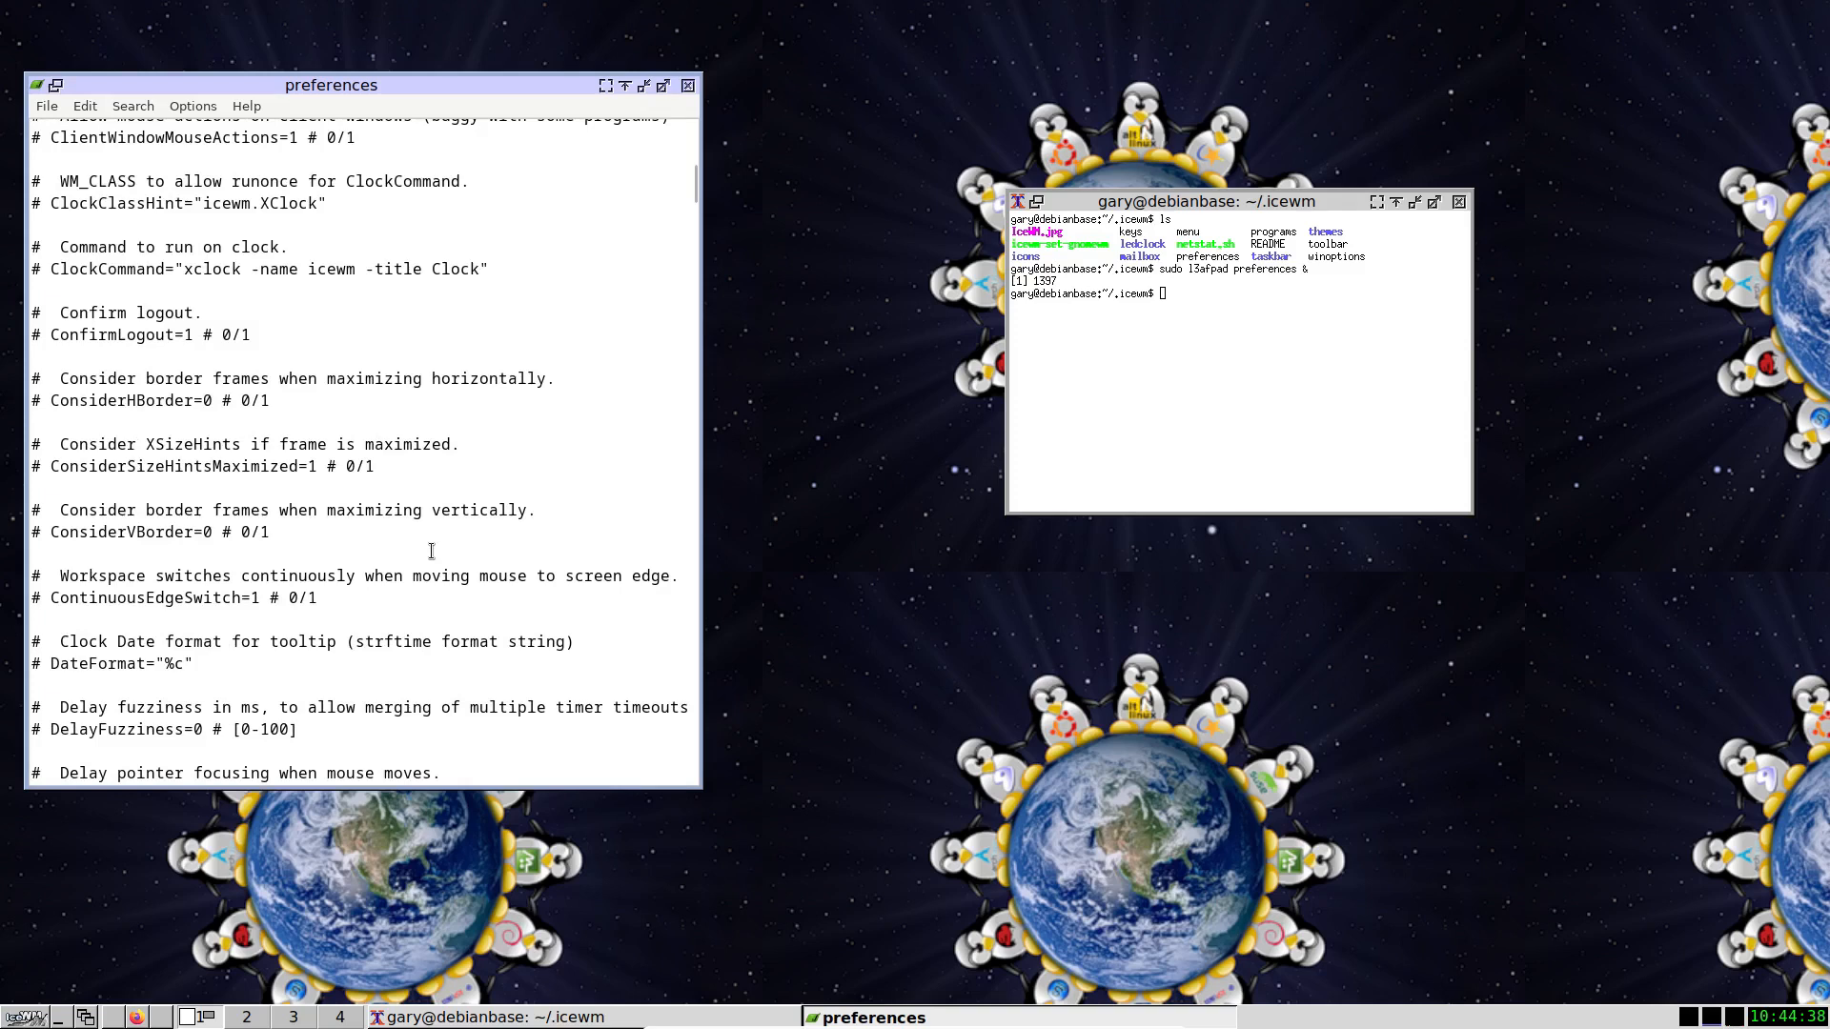
scroll(432, 551, down, 2)
scroll(432, 552, down, 2)
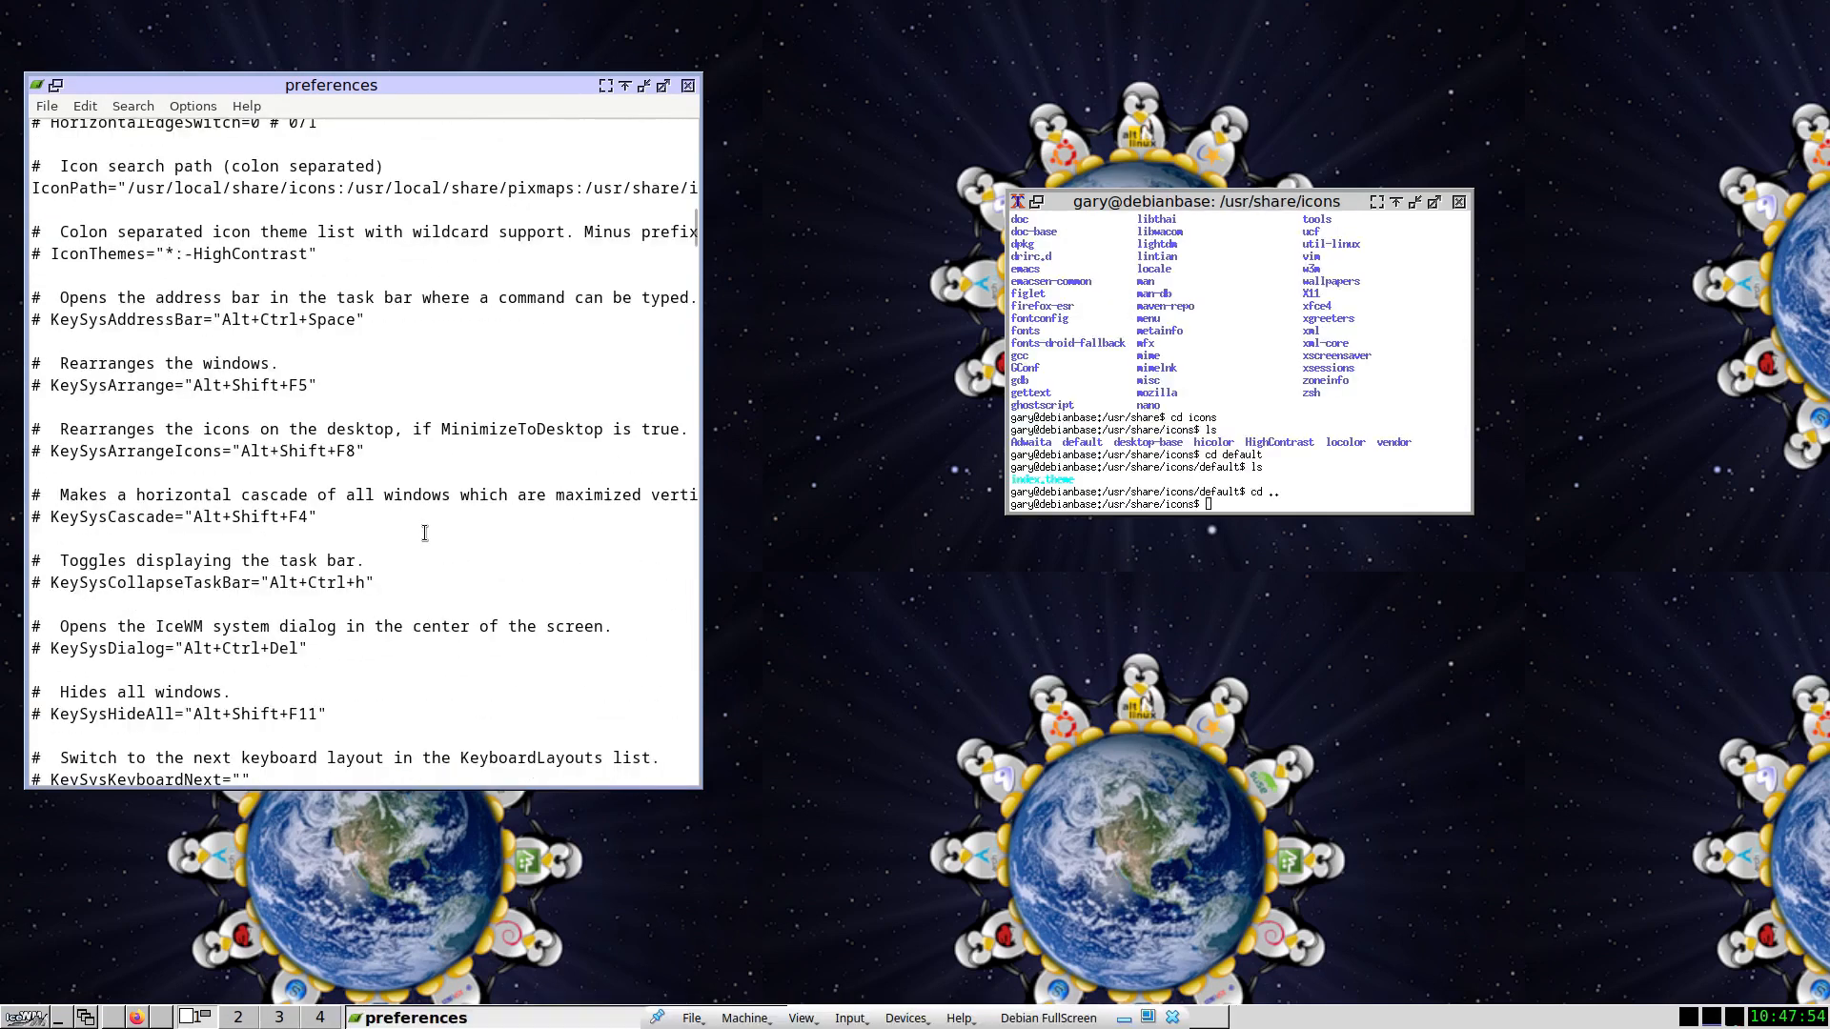
scroll(425, 533, down, 1)
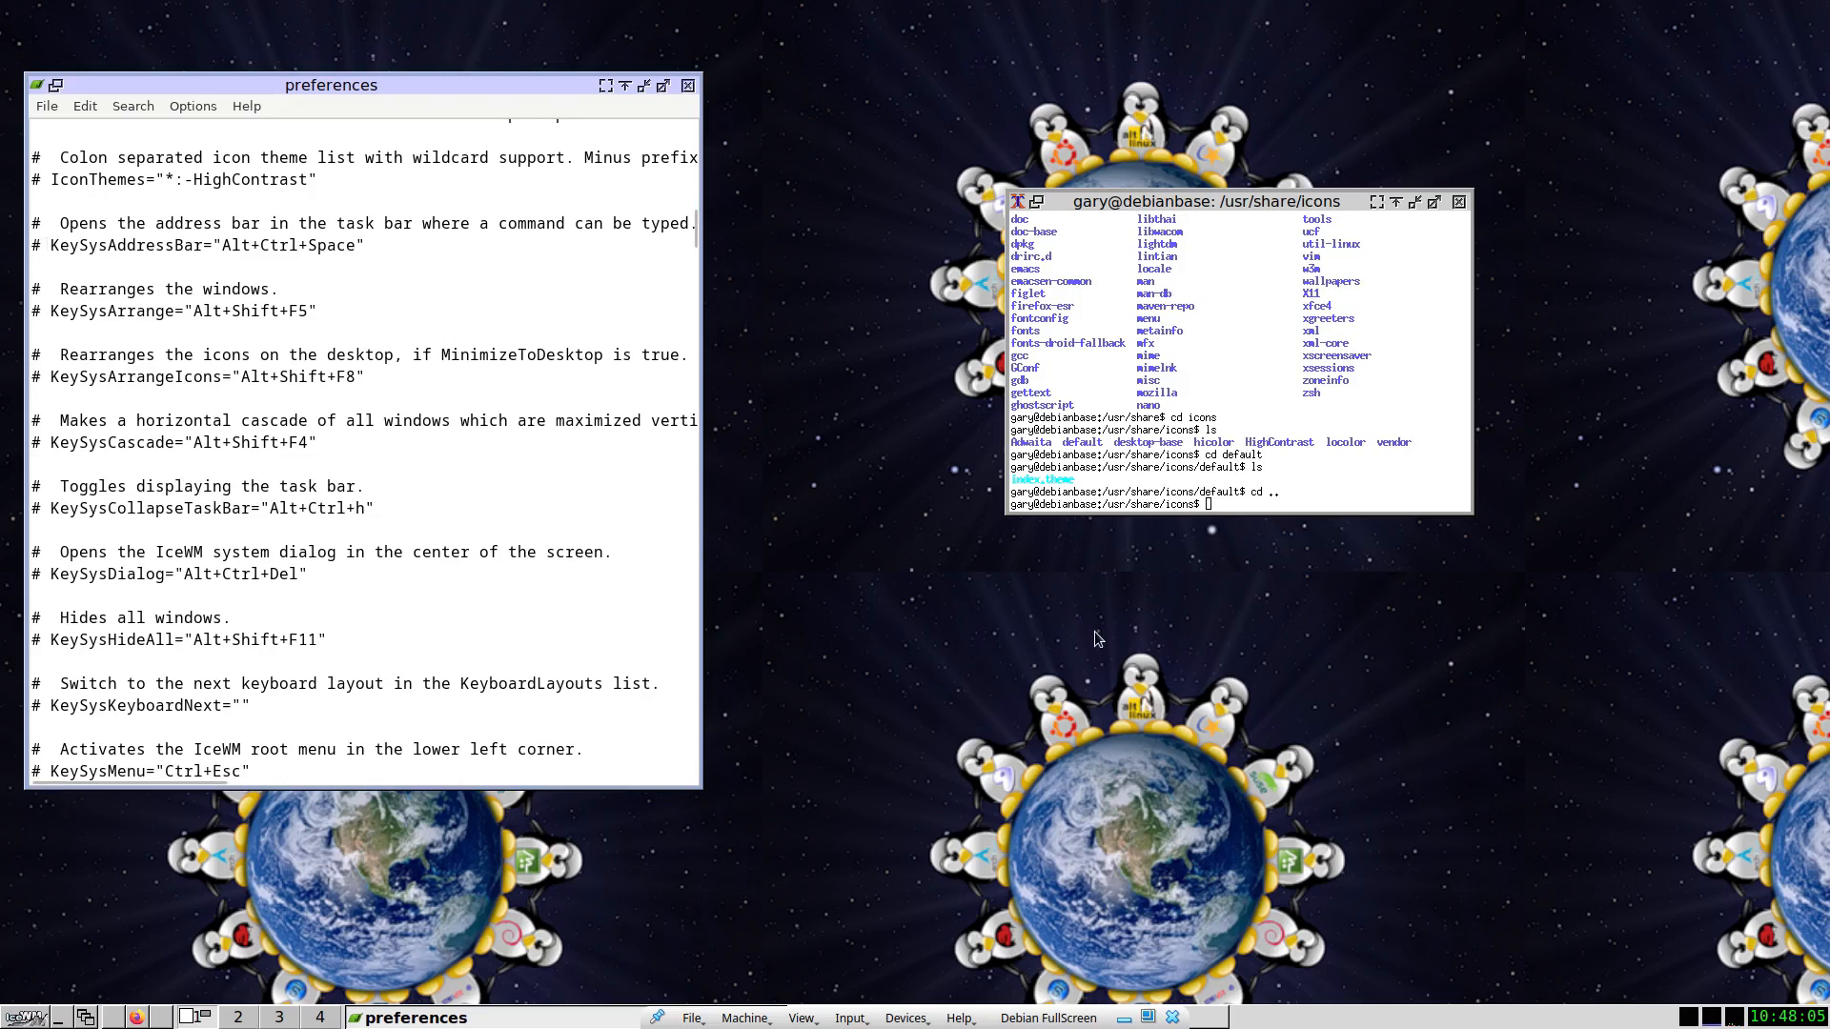
Try the listed KeySys functions by arranging and cascading the open windows, and toggle the task bar off and back on.
key(alt+shift+F5)
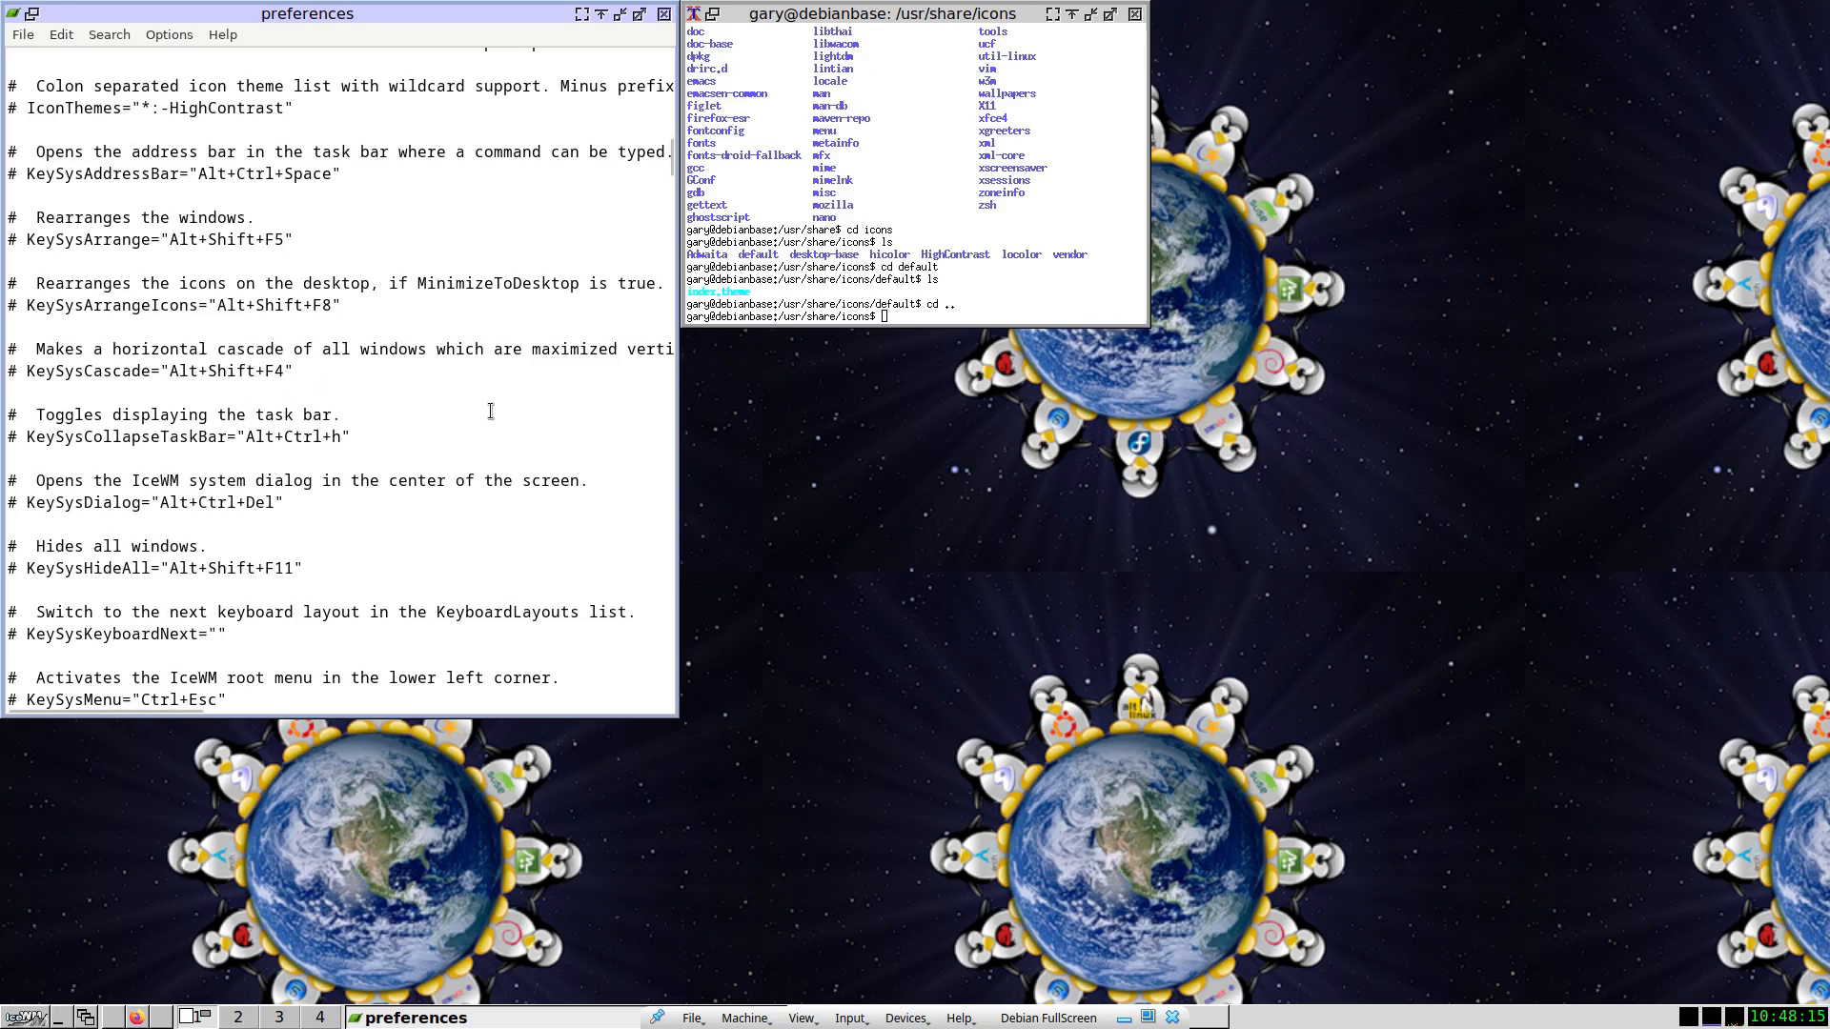
key(alt+shift+F4)
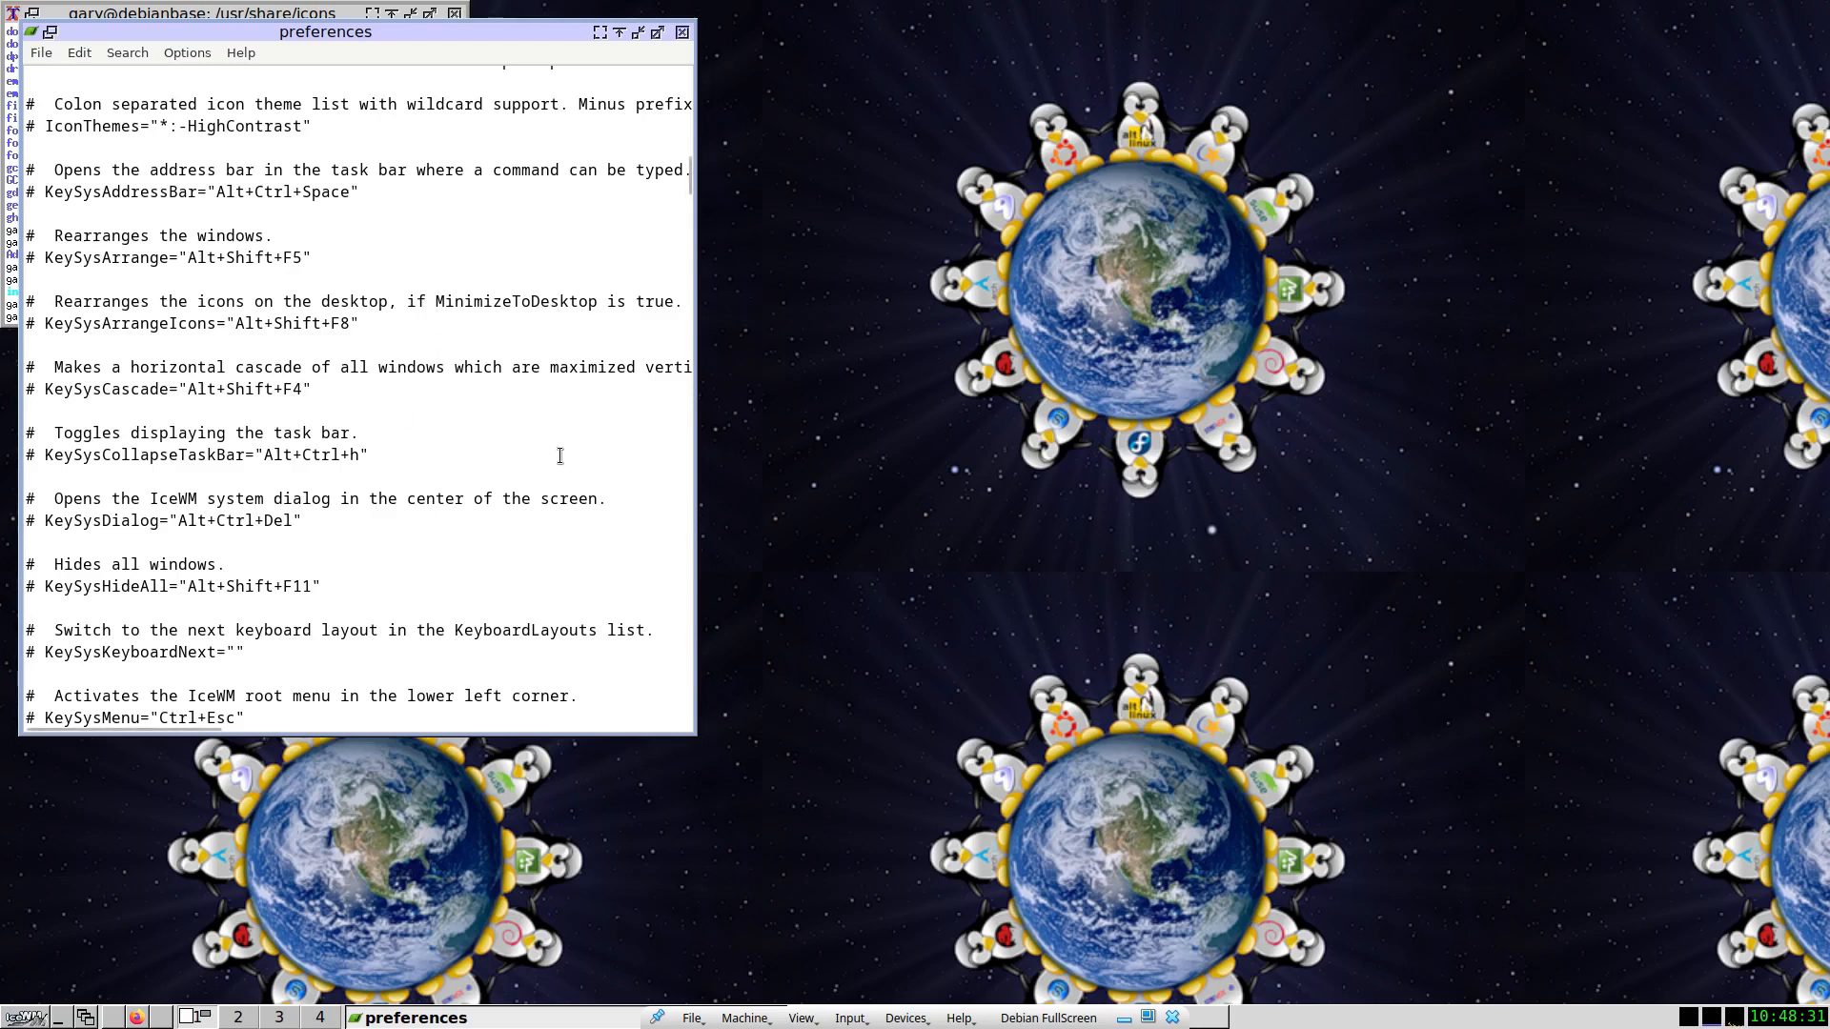
key(ctrl+alt+h)
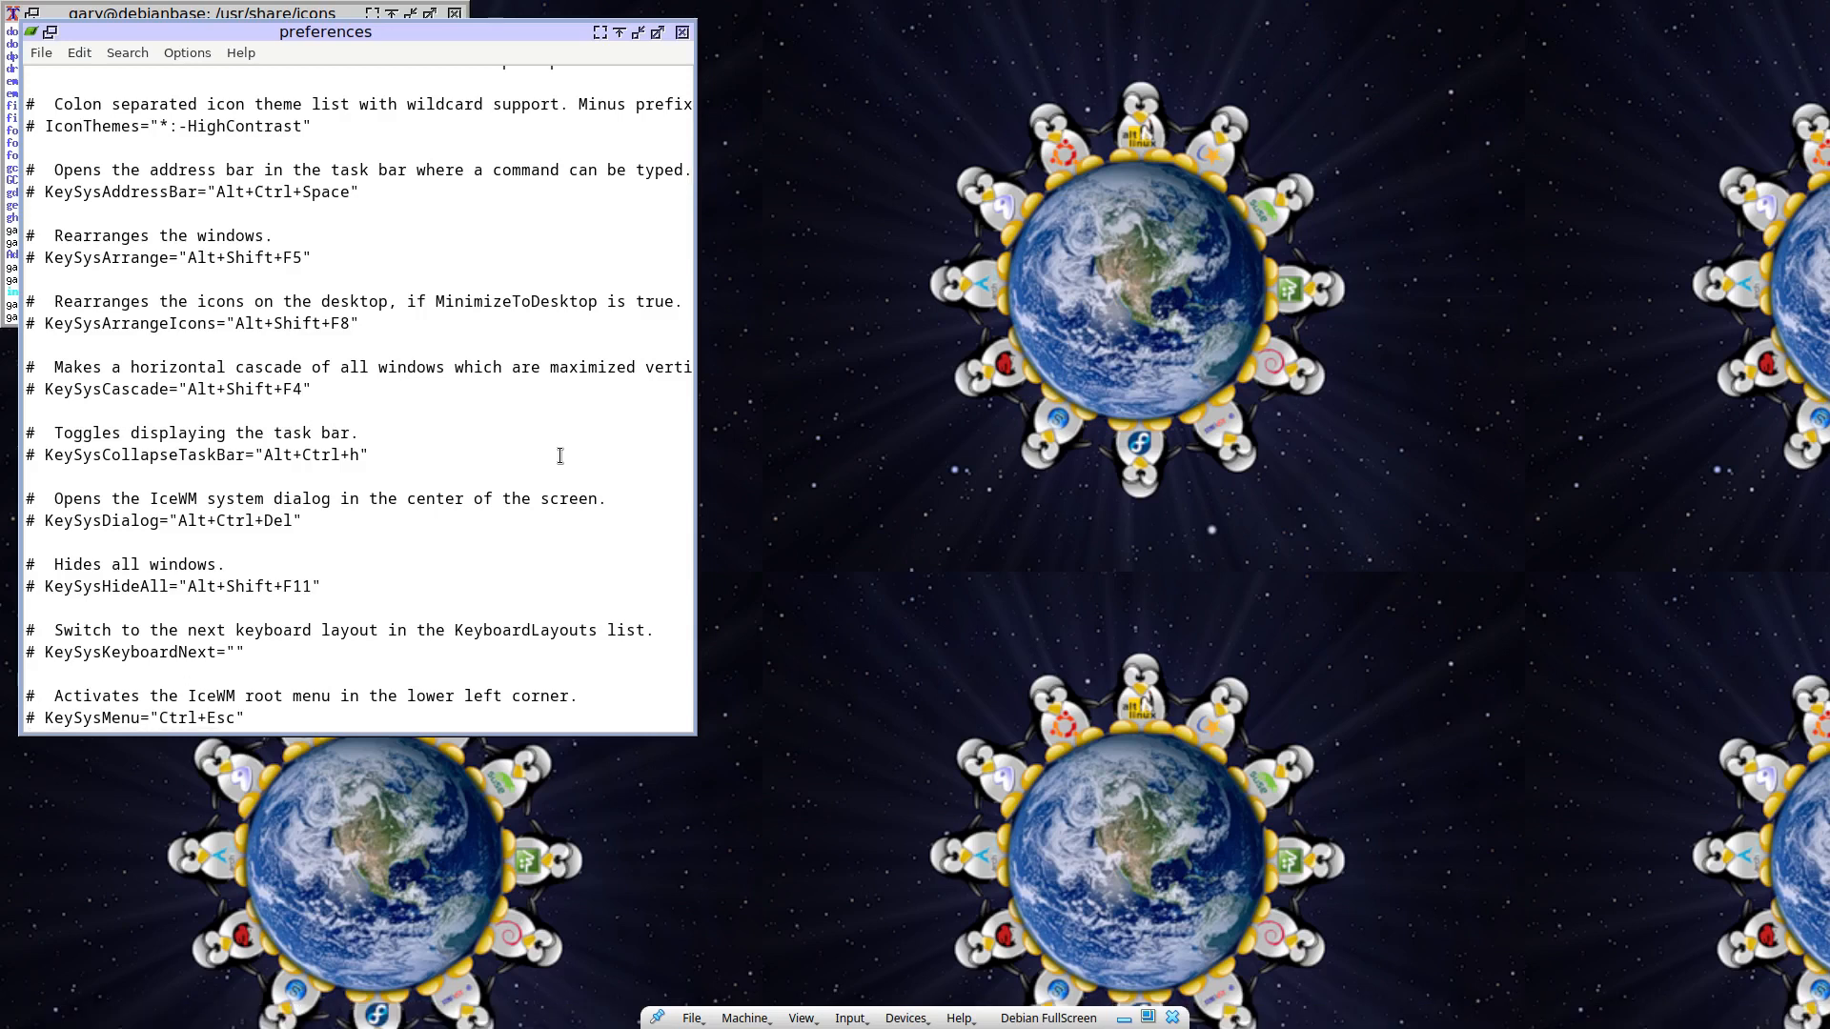
key(ctrl+alt+h)
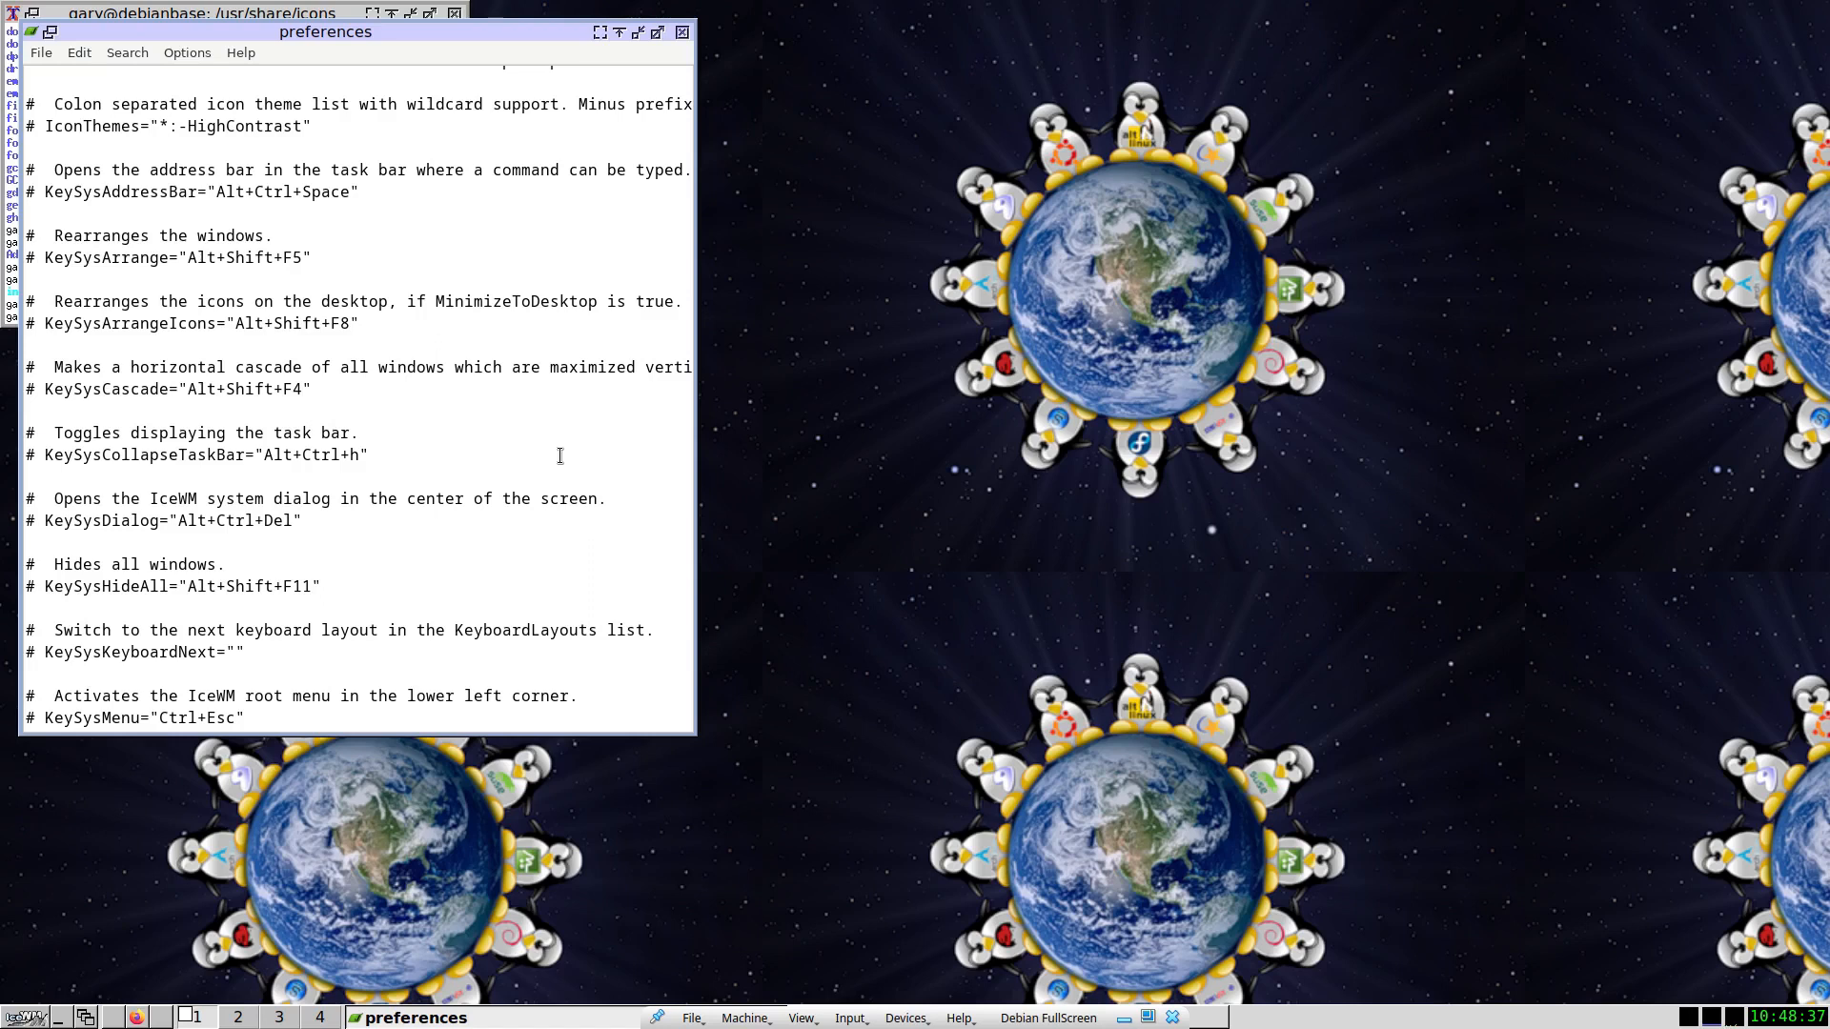
Test the KeySysShowDesktop function by minimising all windows to show the desktop and restoring them.
scroll(544, 548, down, 5)
click(530, 573)
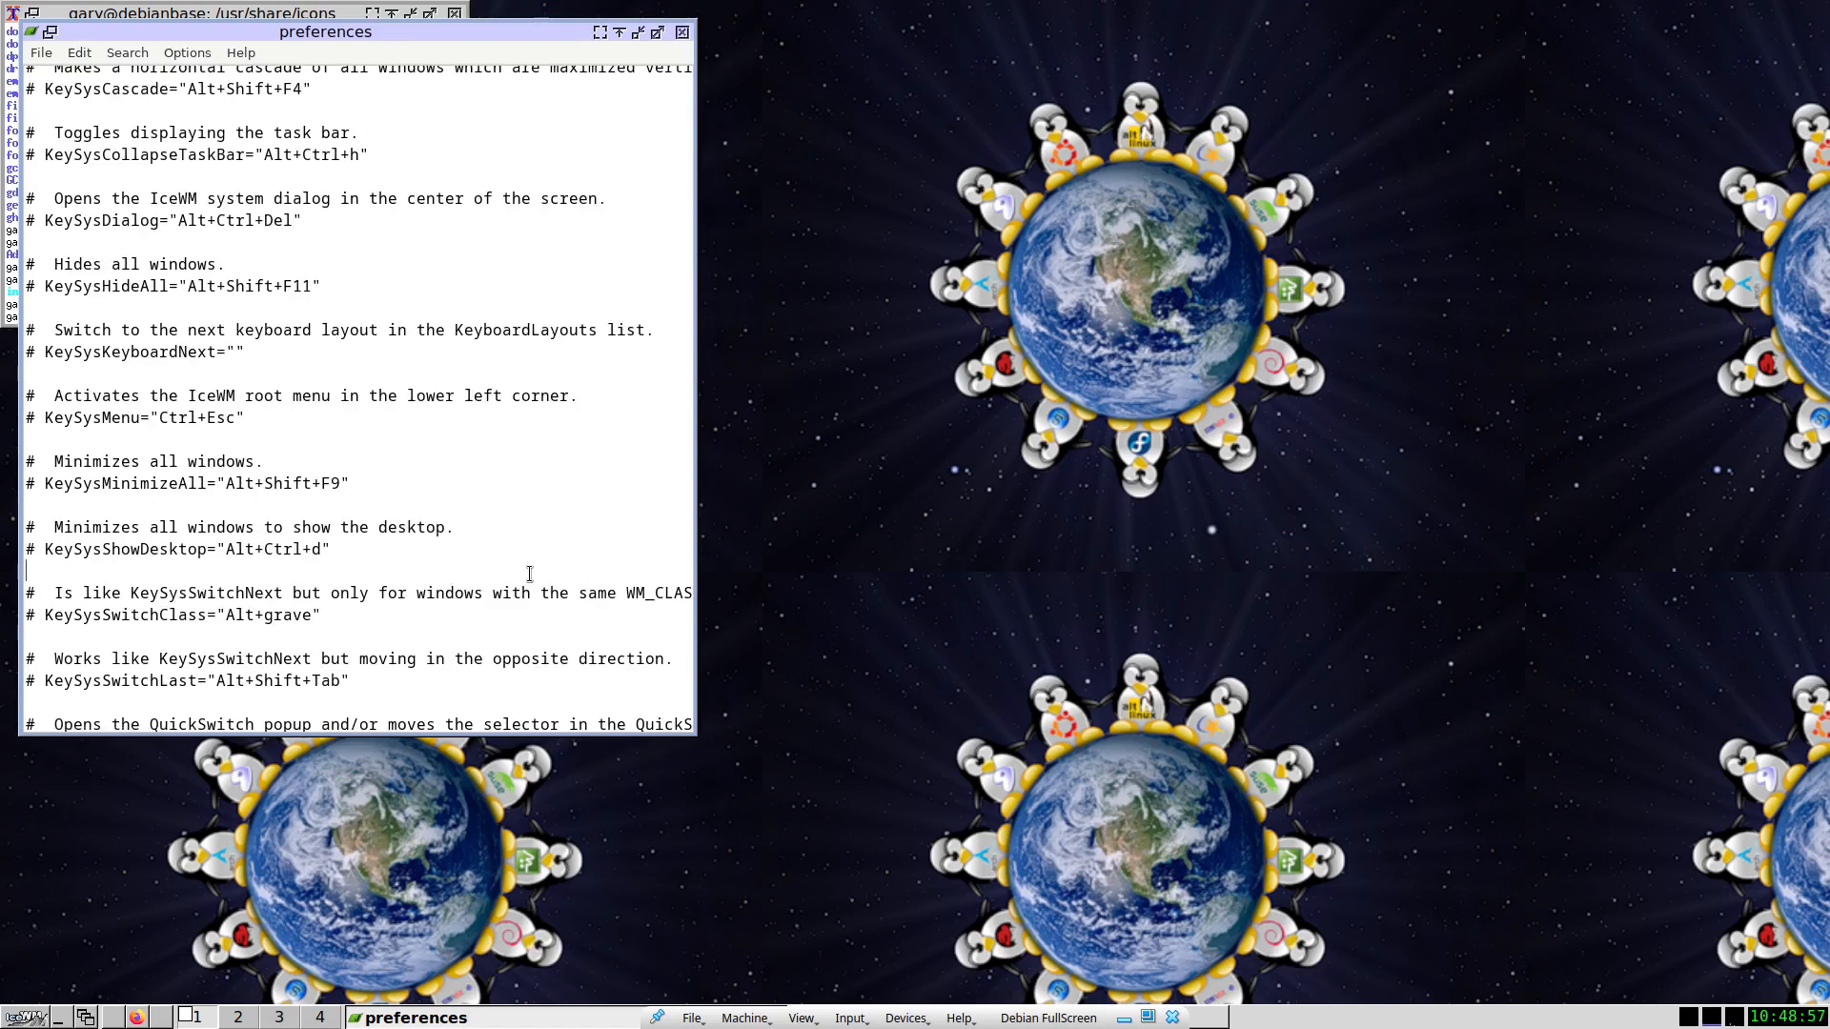
key(ctrl+alt+d)
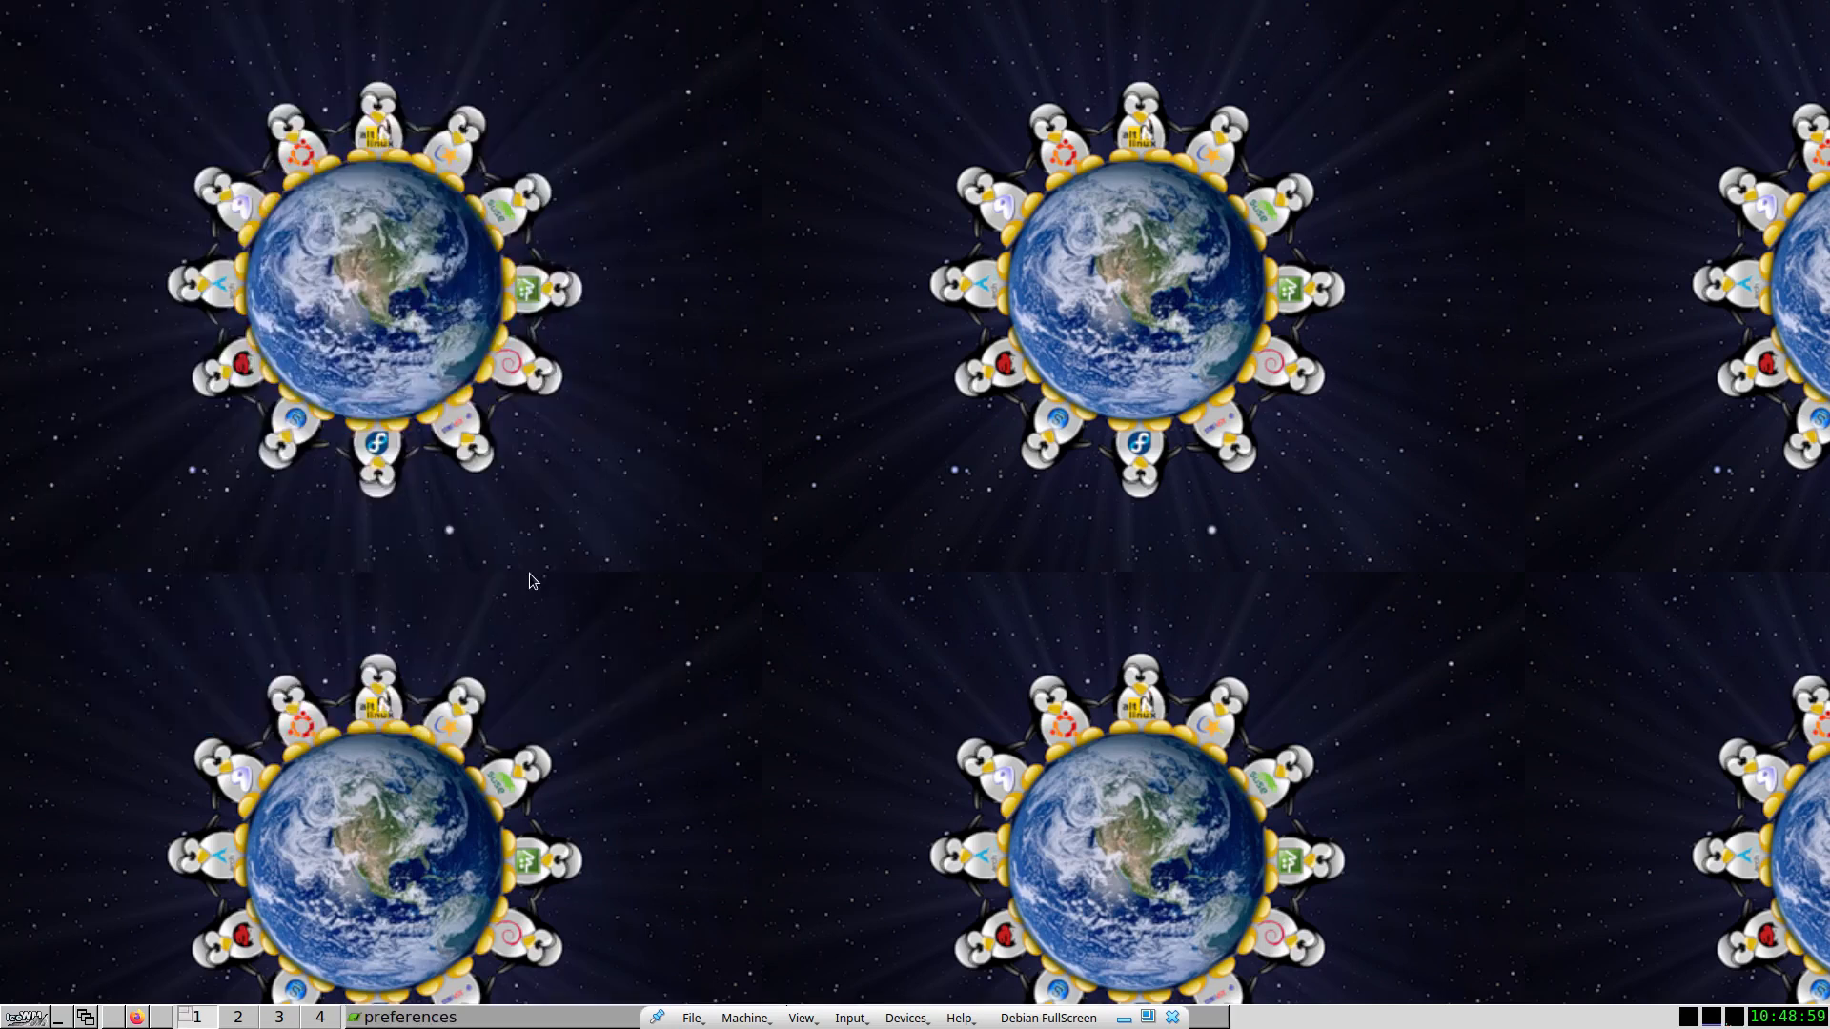
key(ctrl+alt+d)
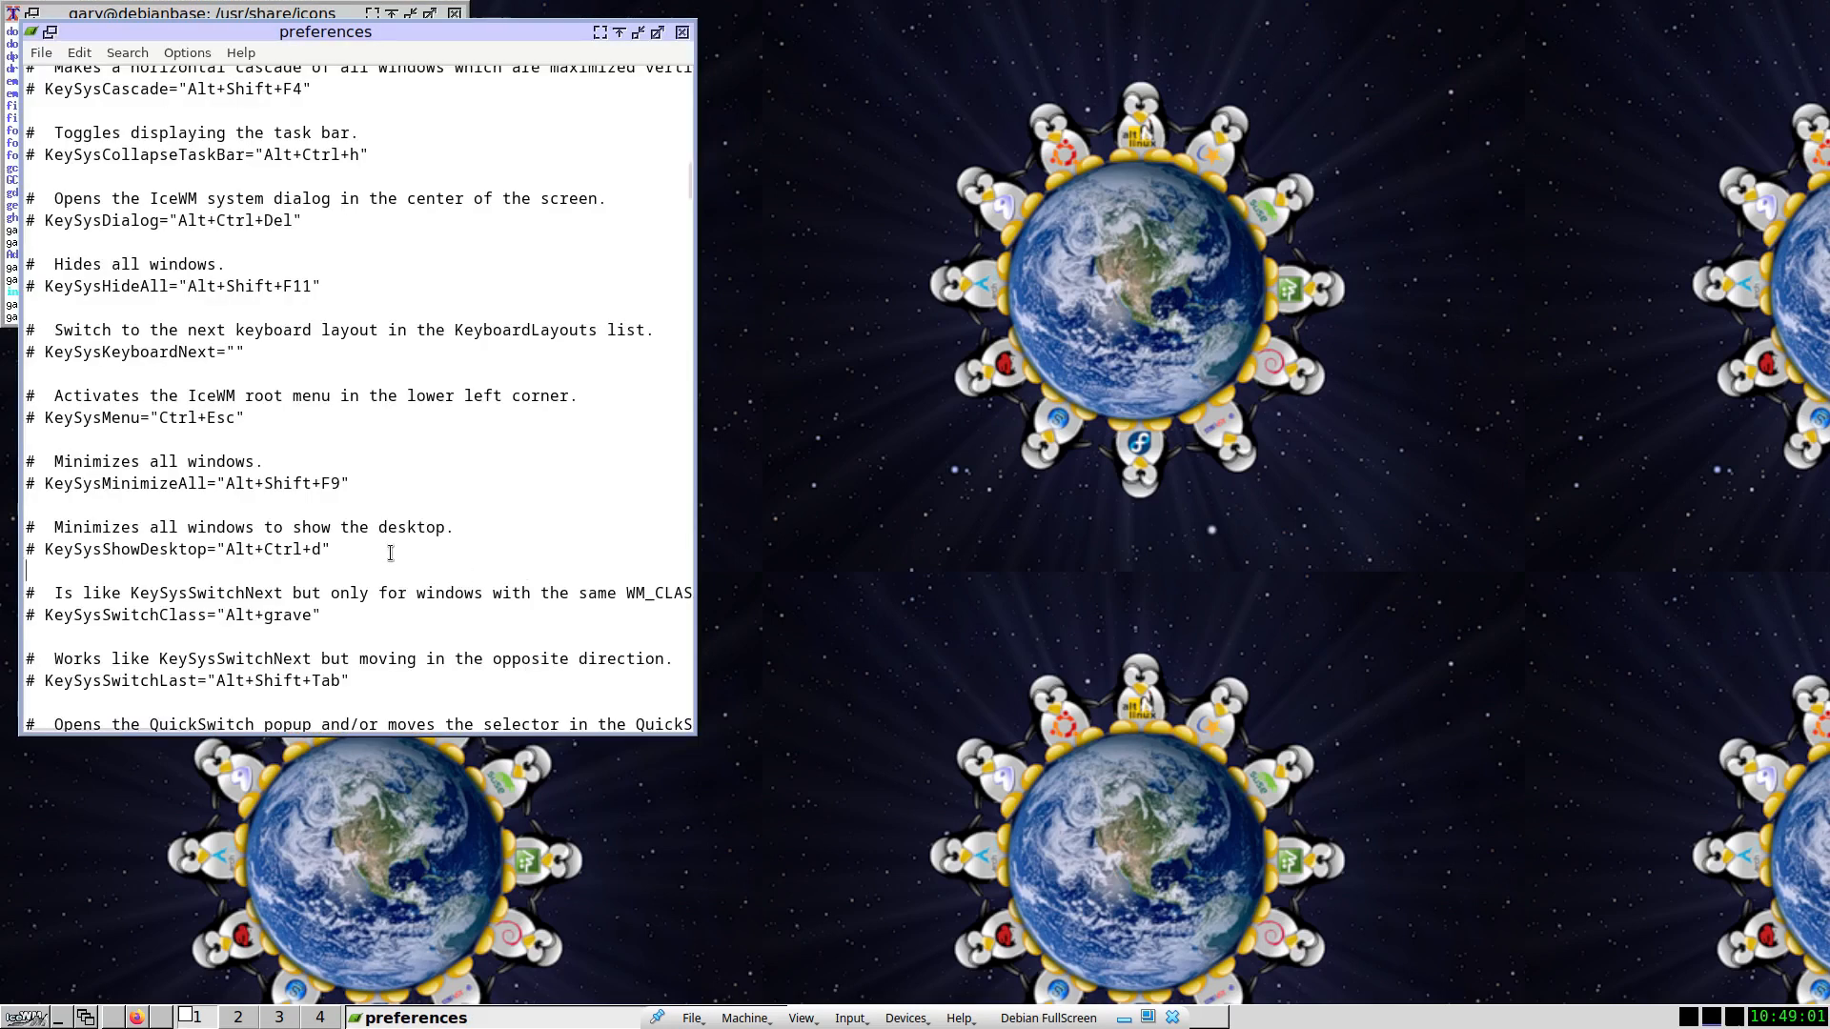
Uncomment the ShowLogoutMenu line in the preferences file, set it to 0, and save the file.
scroll(530, 574, down, 15)
scroll(428, 601, down, 2)
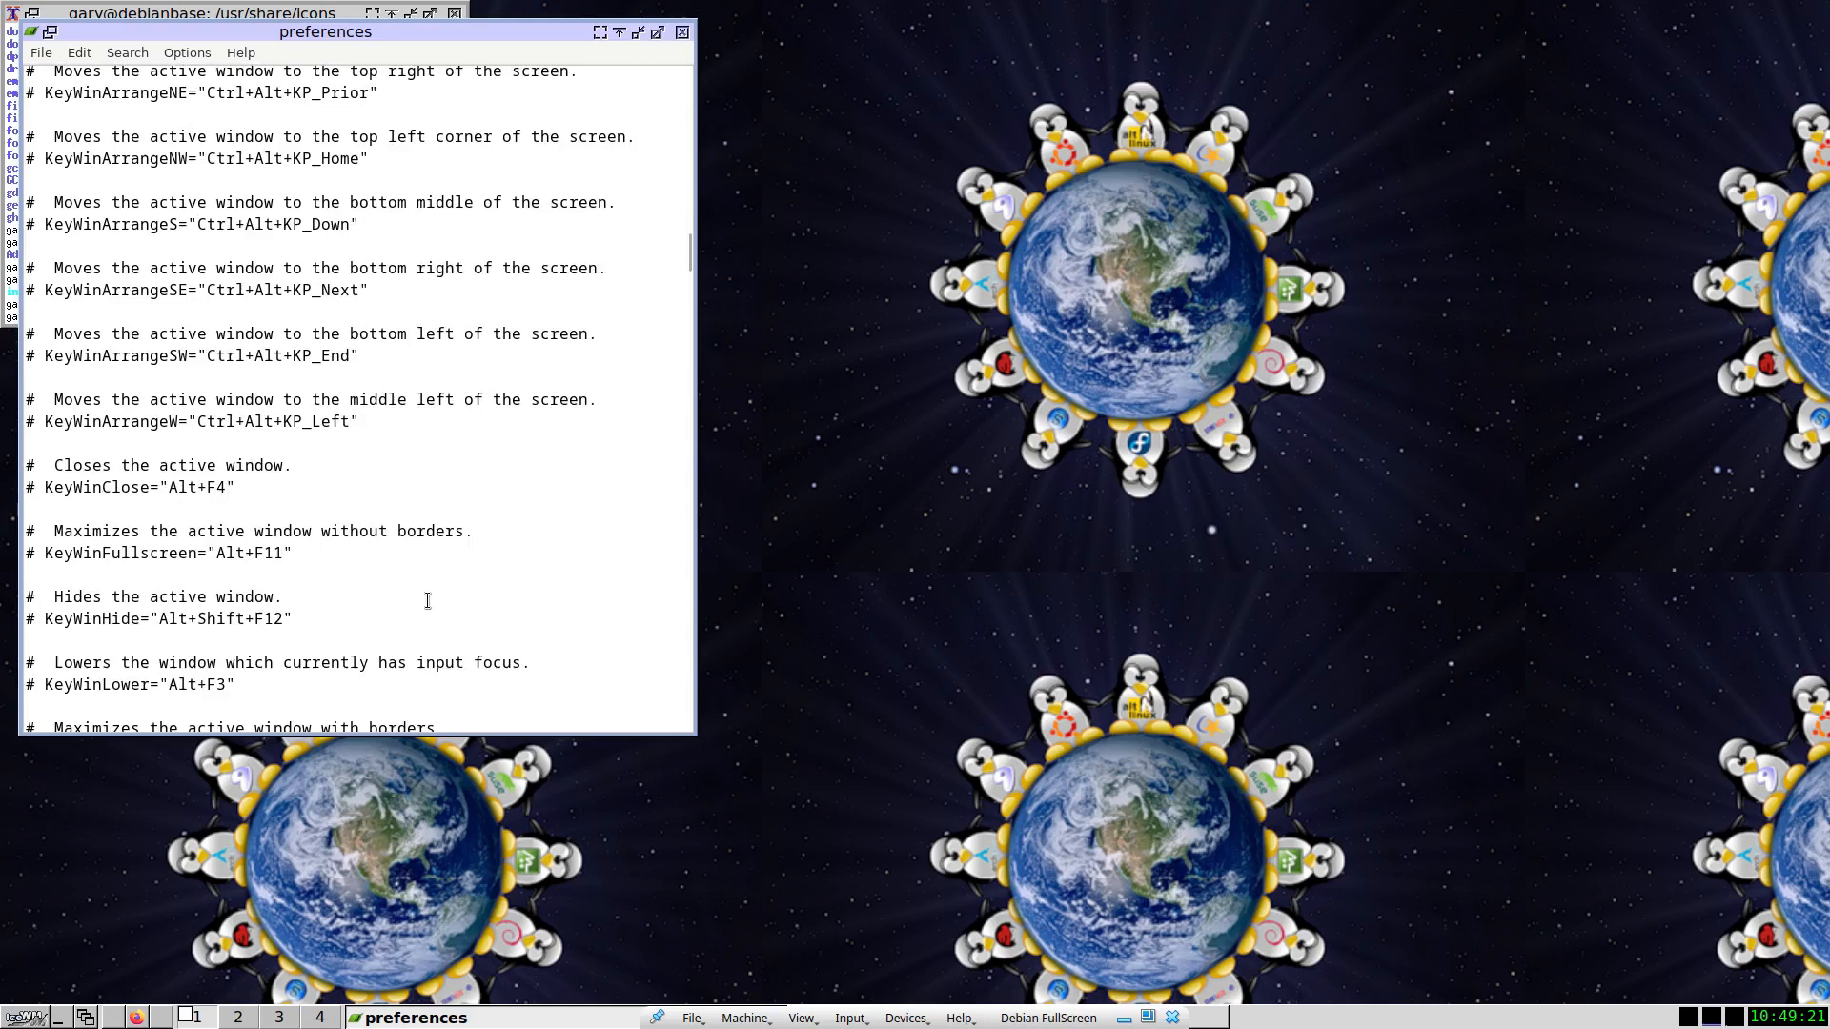
scroll(428, 600, down, 20)
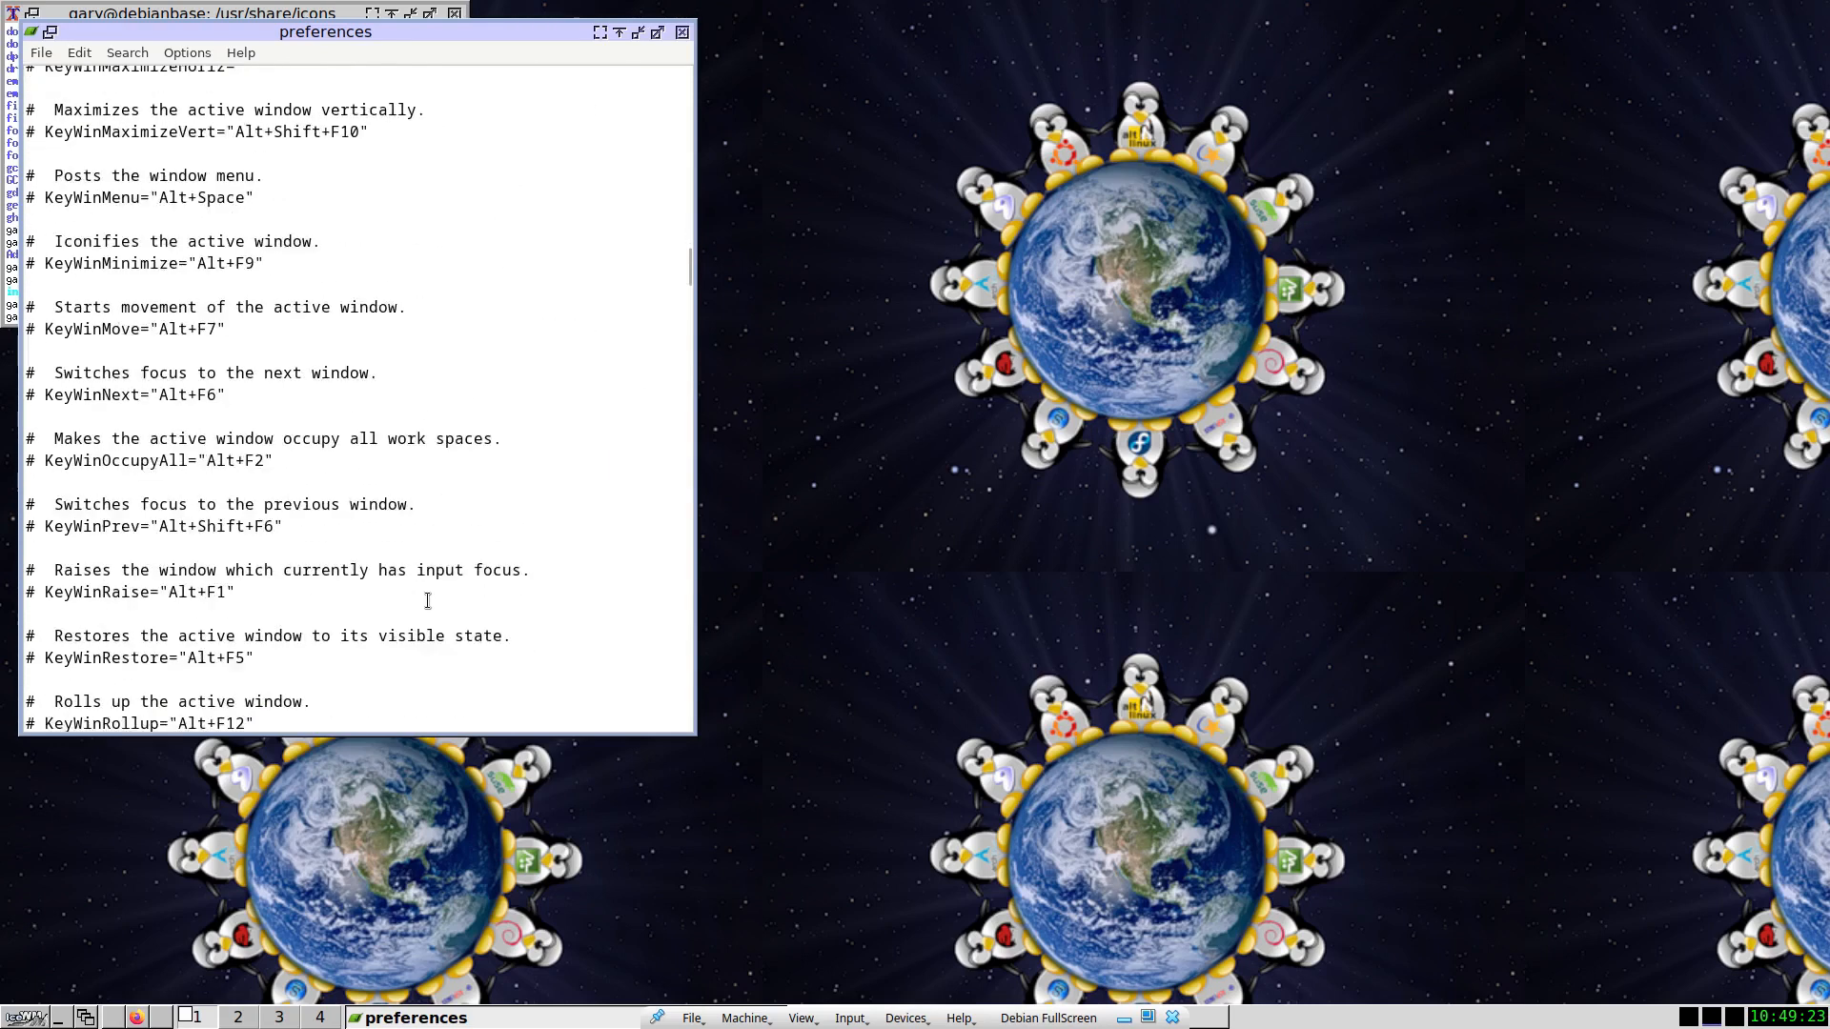
scroll(428, 600, down, 11)
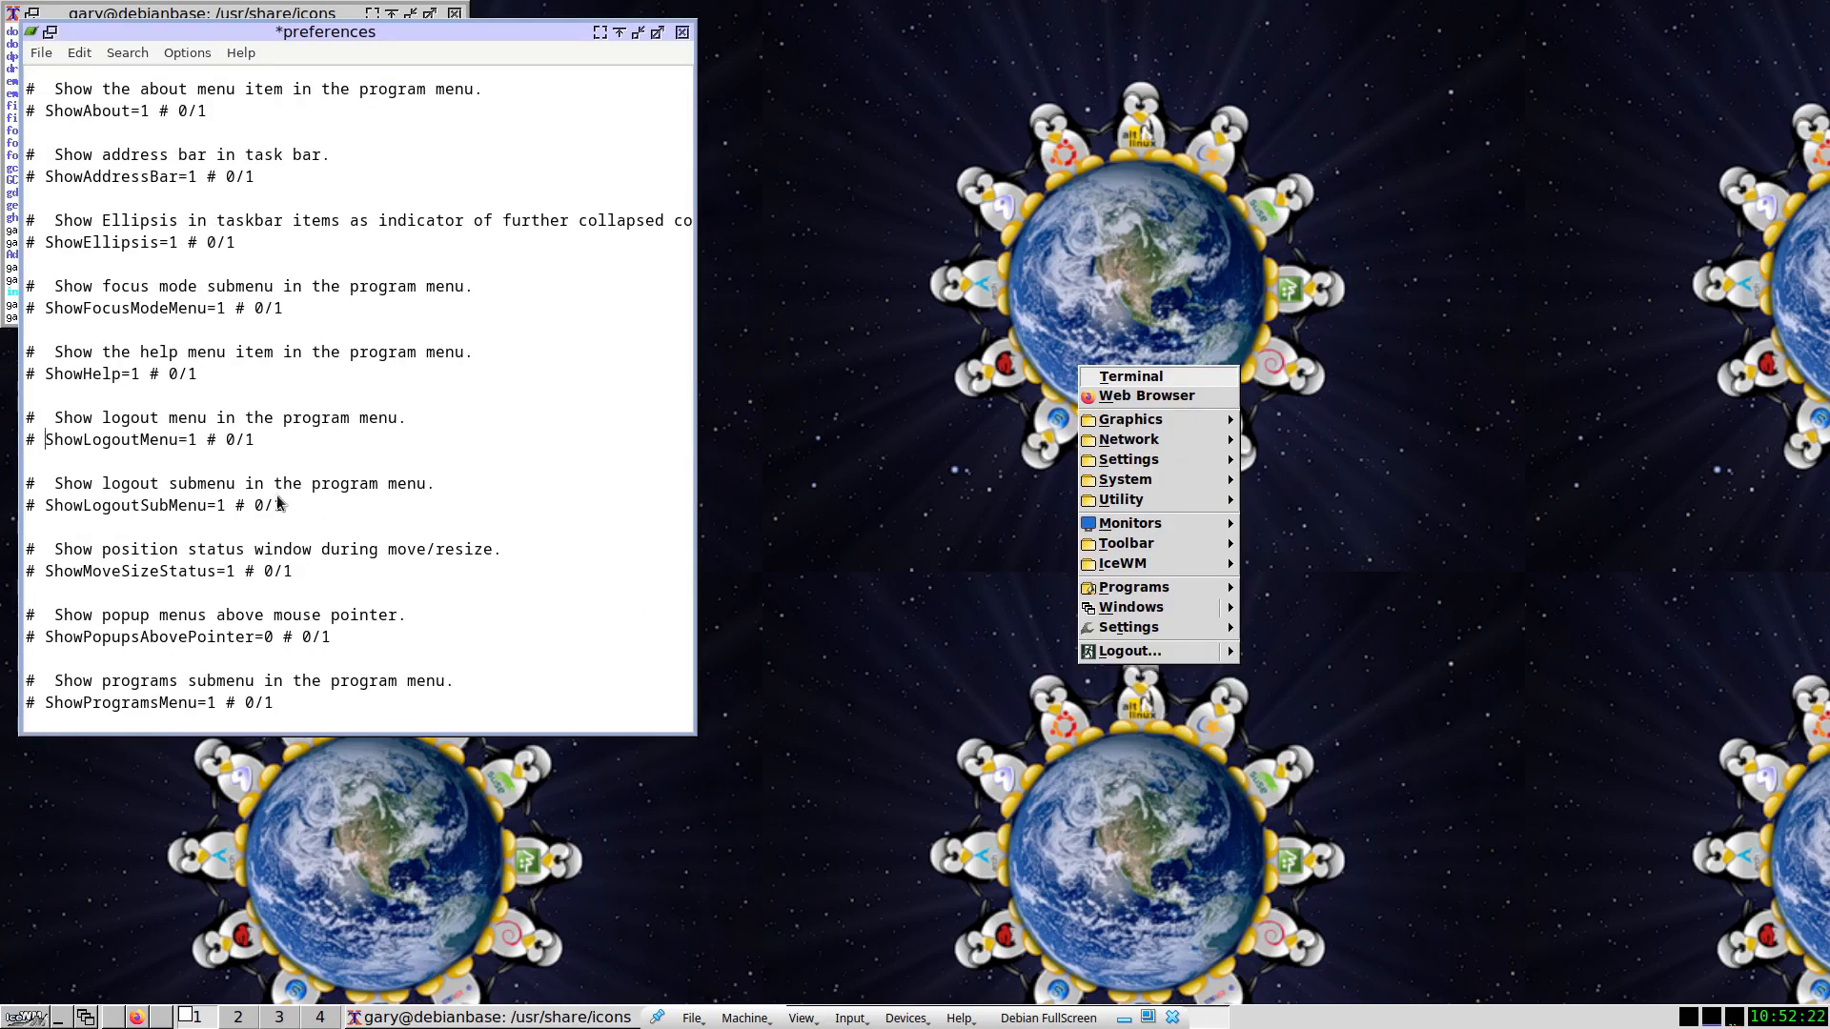
click(21, 446)
key(BackSpace)
key(BackSpace)
key(End)
key(Left)
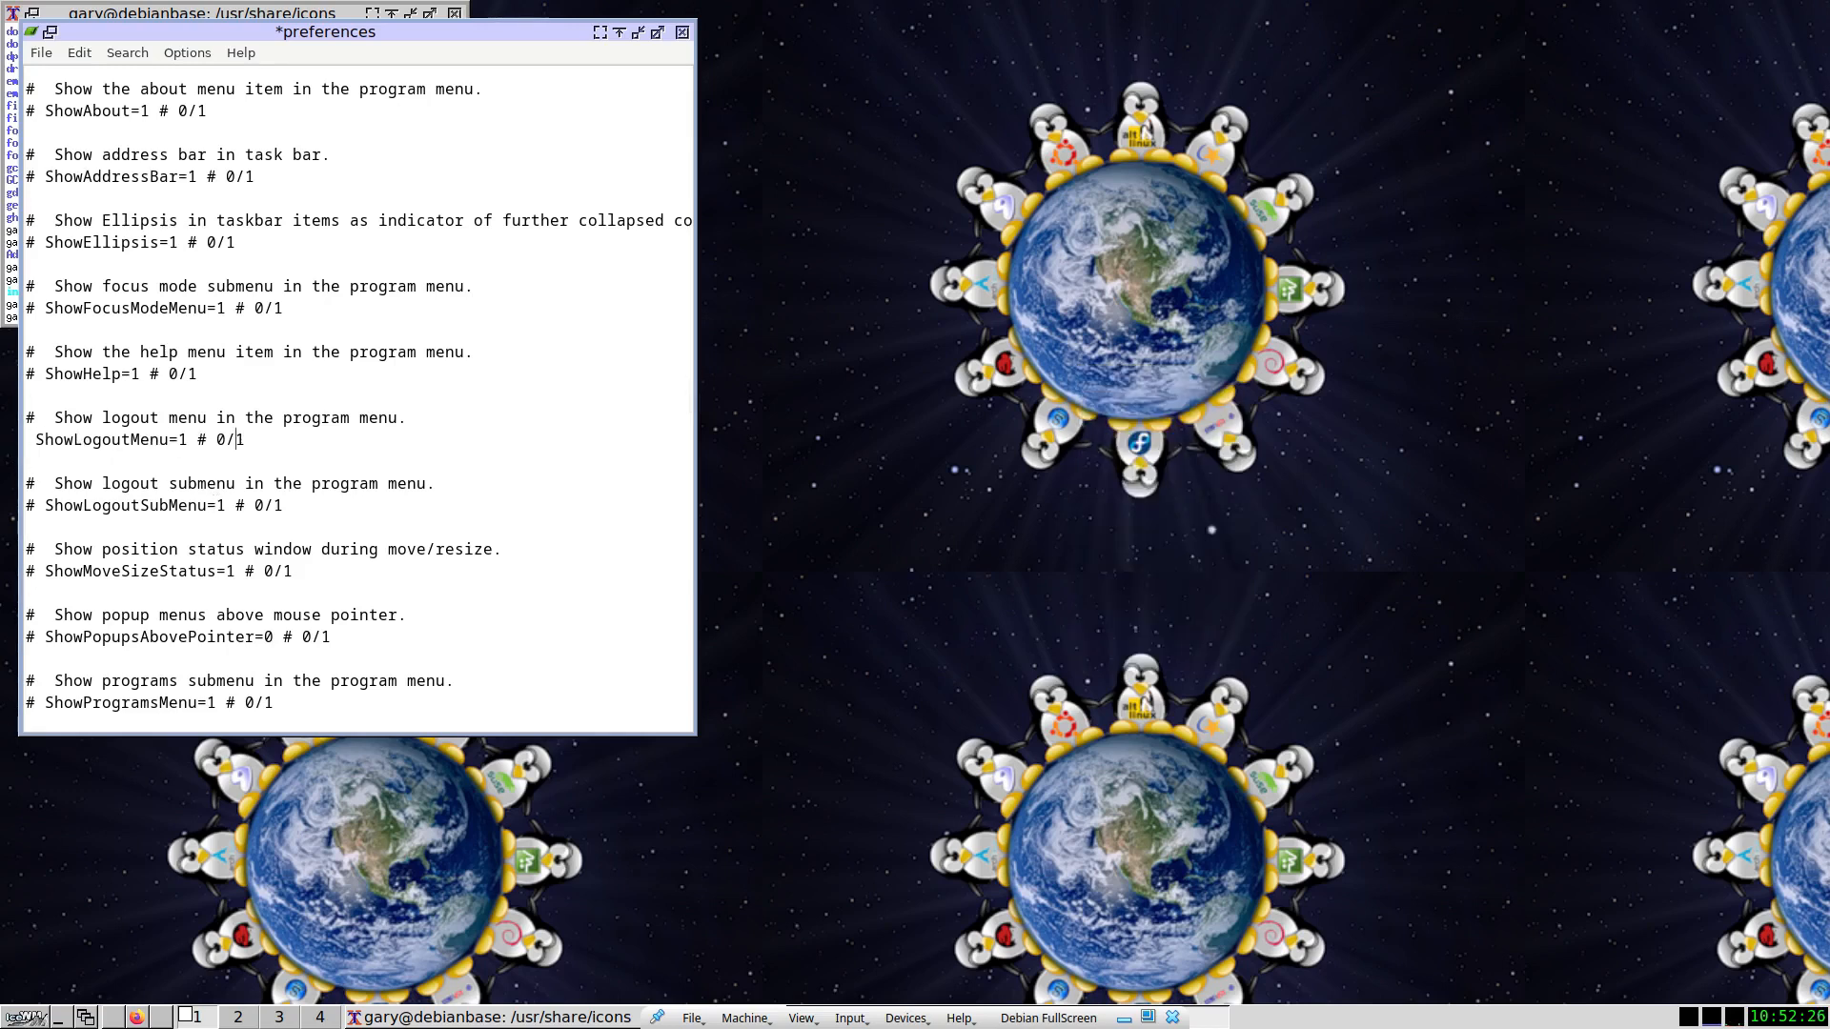
key(ctrl+s)
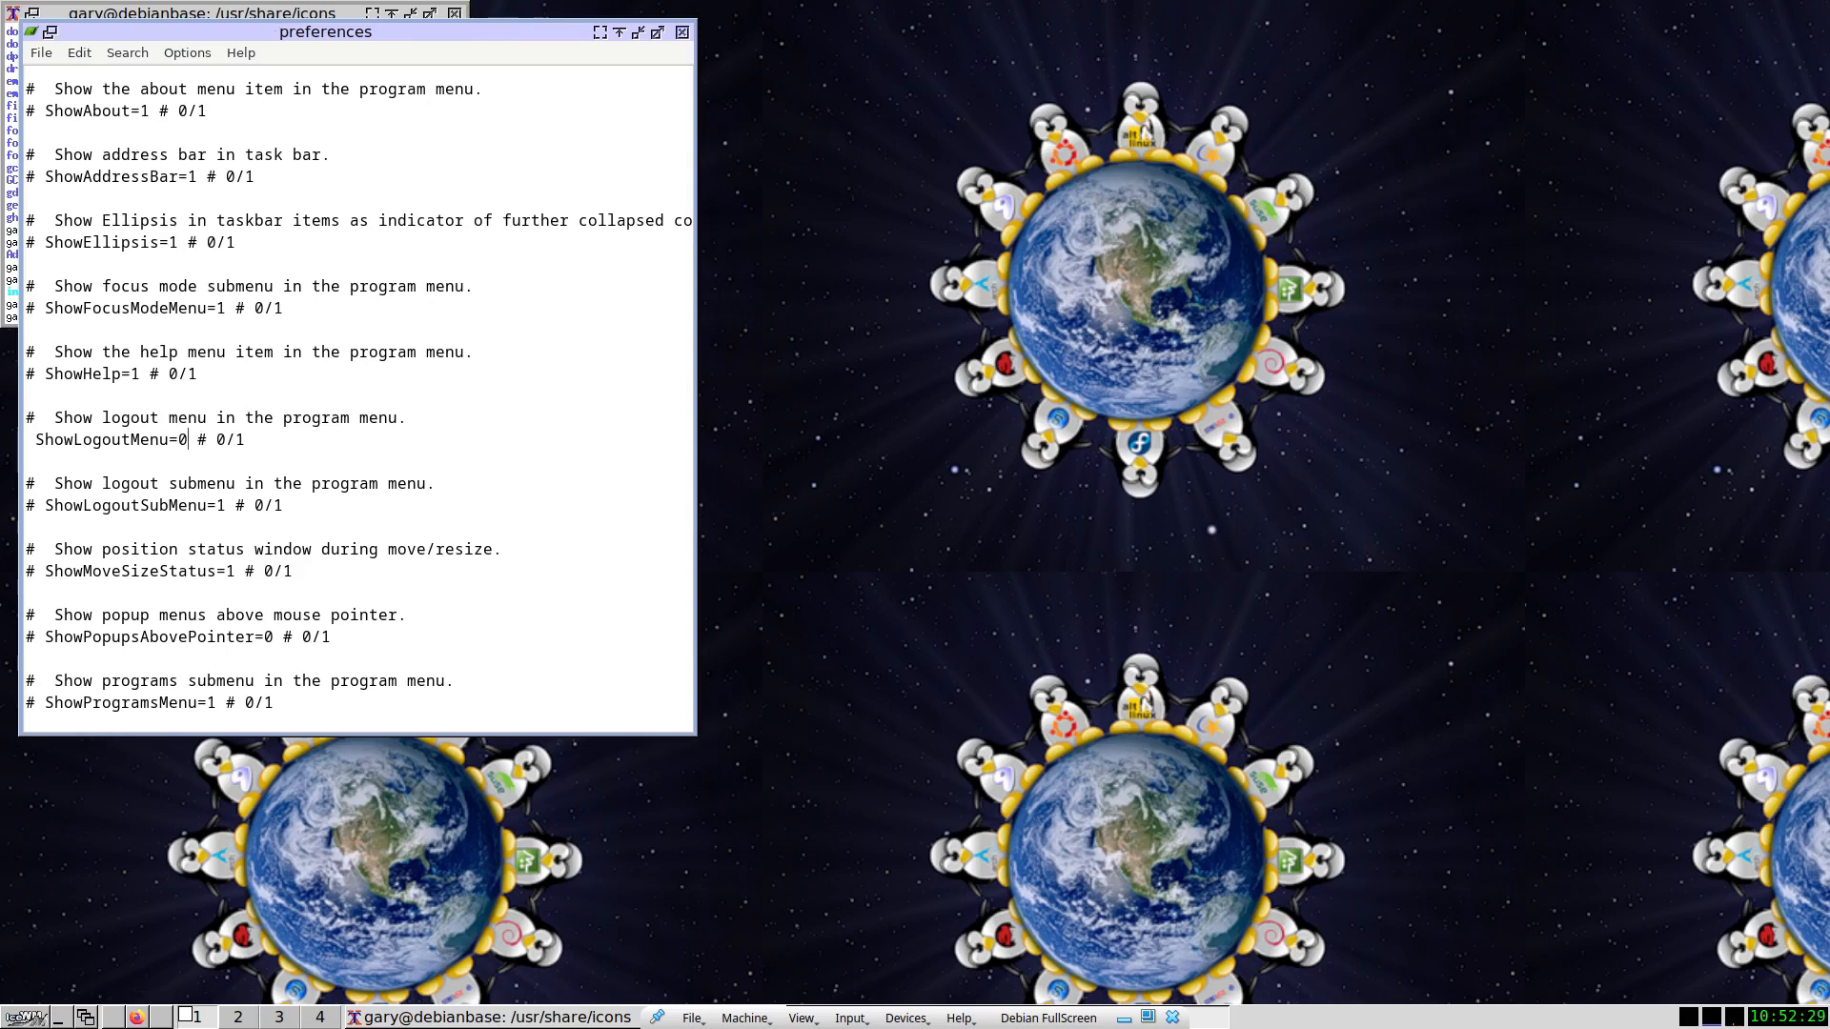
Restart IceWM from the desktop menu's IceWM submenu and check the desktop menu for the Logout entry.
right_click(1055, 374)
mouse_move(1136, 569)
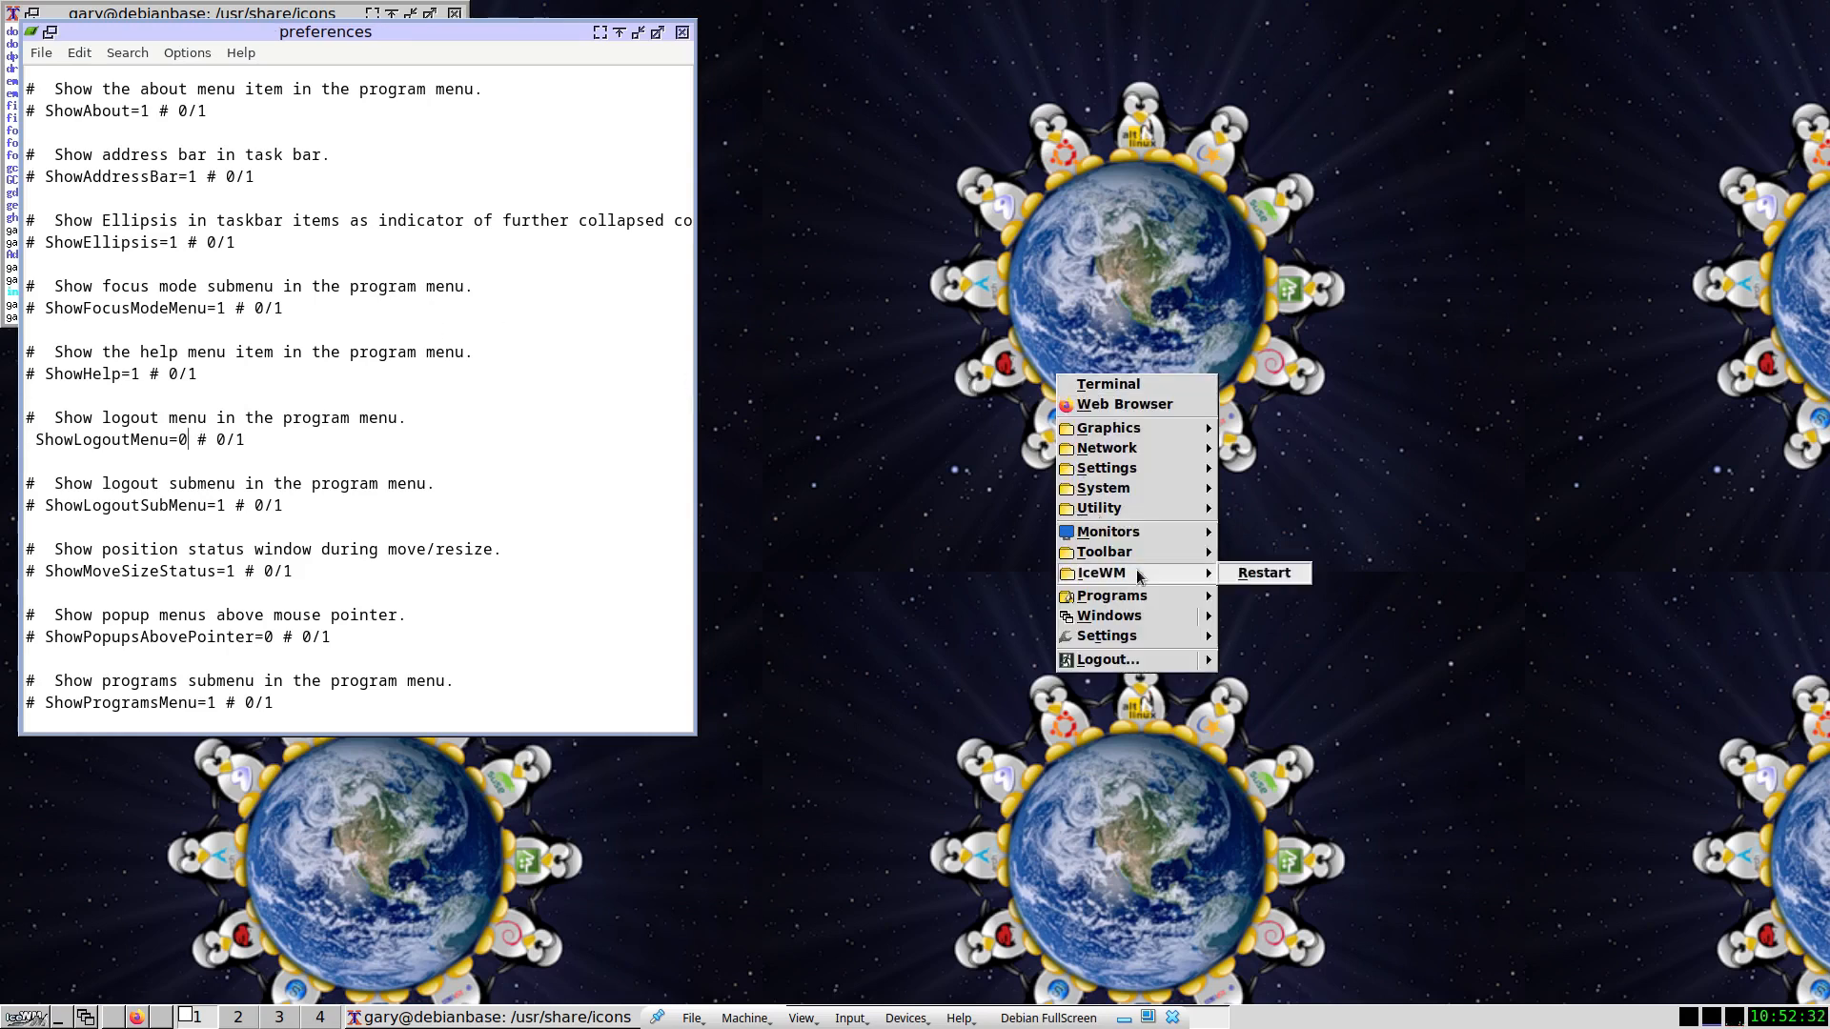
click(1291, 572)
right_click(1004, 350)
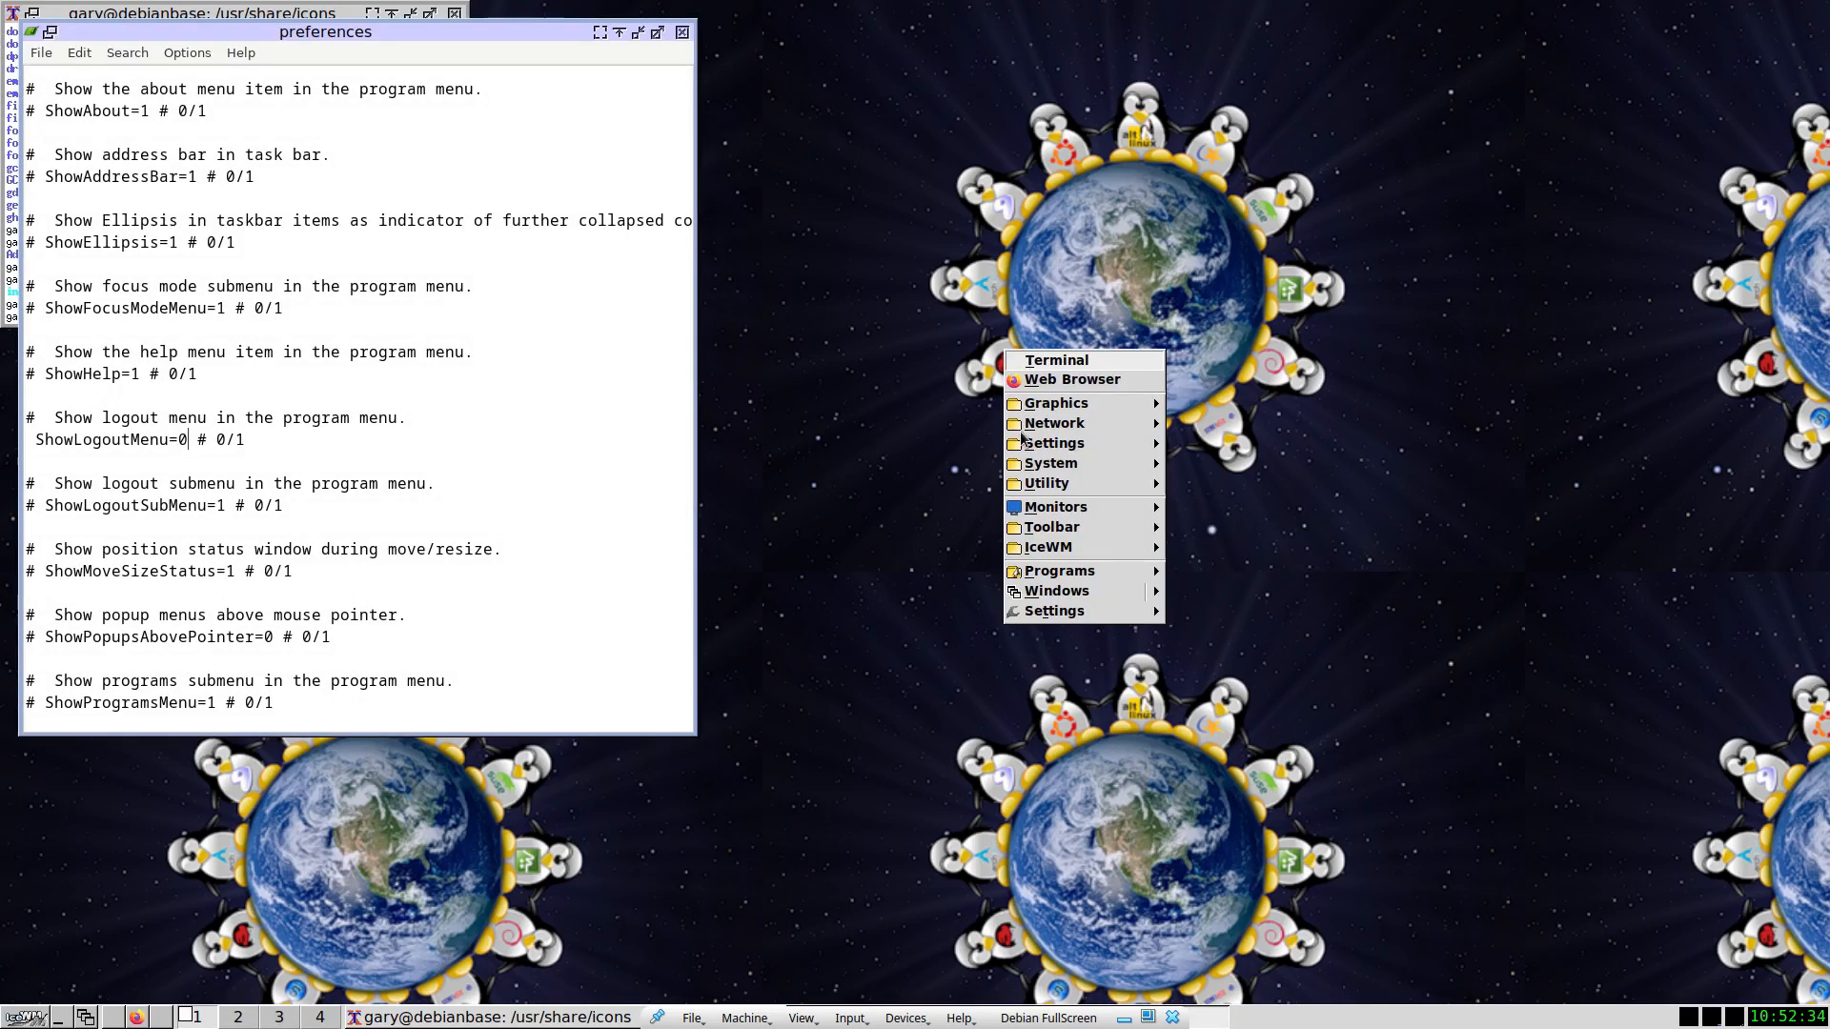
Set ShowLogoutMenu back to 1 in the preferences file and save it.
click(64, 445)
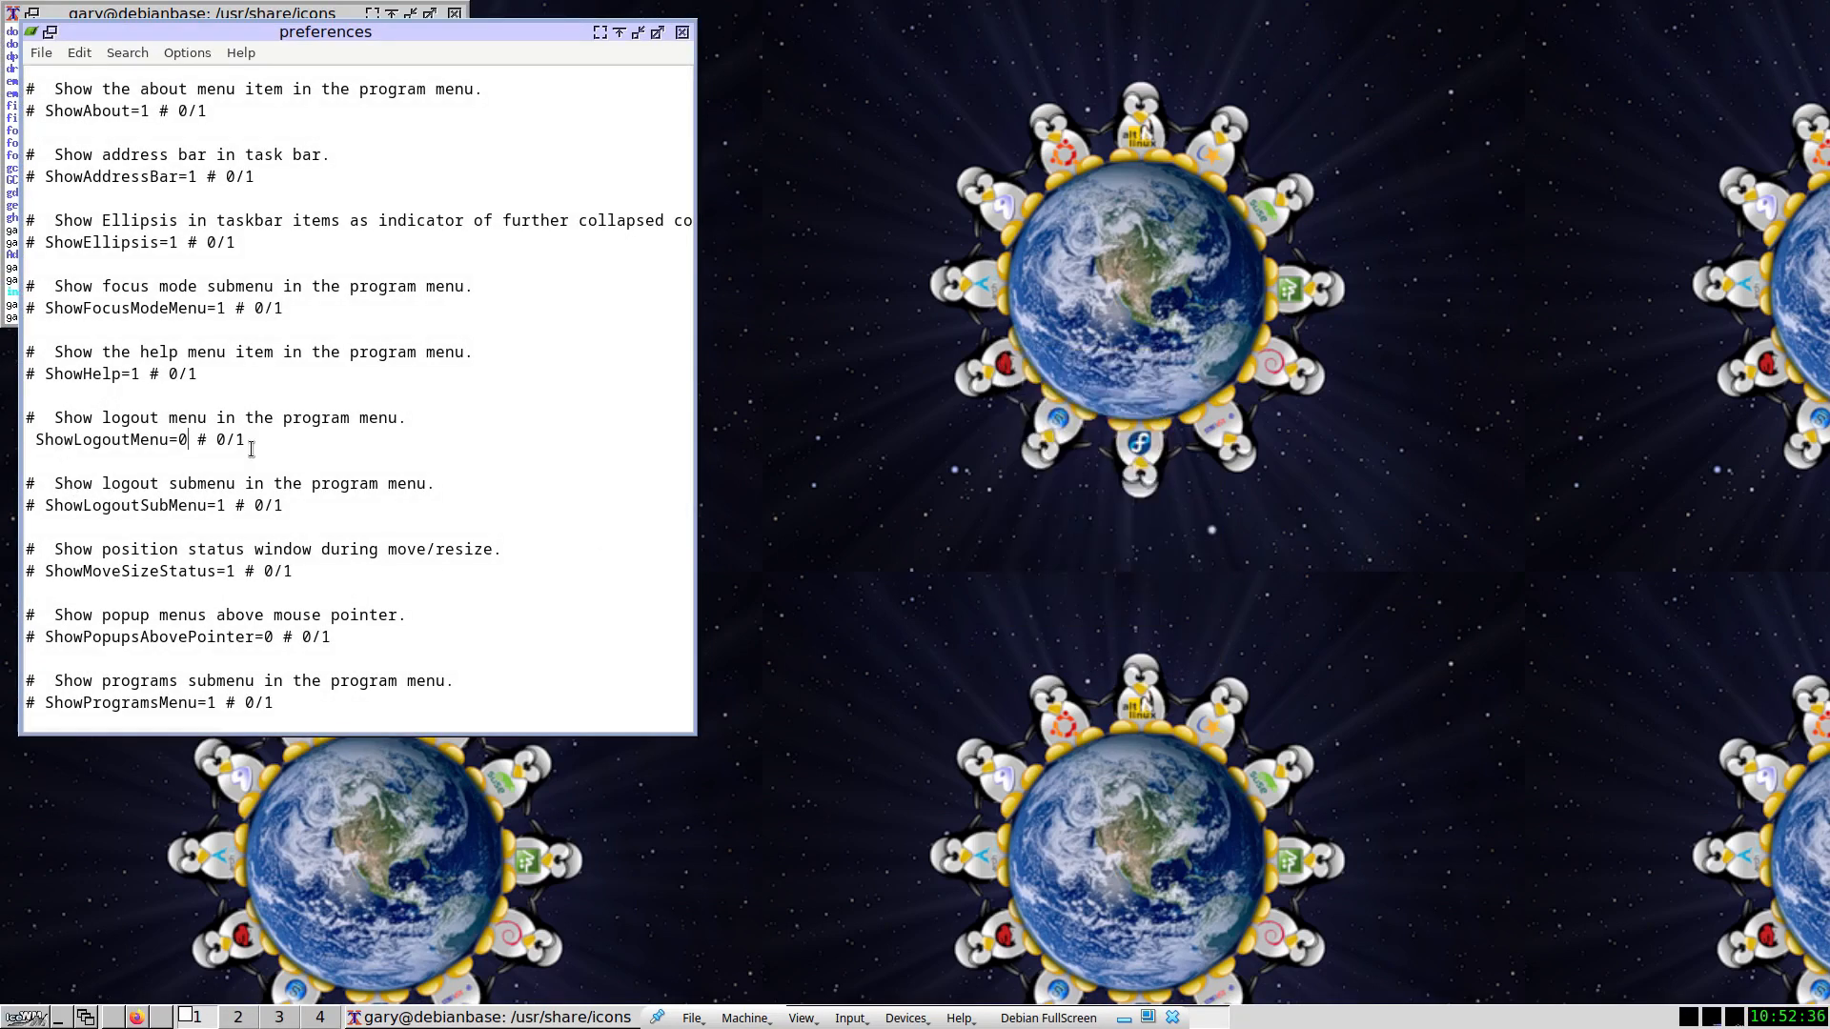
key(BackSpace)
text(1)
key(ctrl+s)
Restart IceWM to apply the ShowLogoutMenu value of 1 and open the desktop menu again.
right_click(1050, 398)
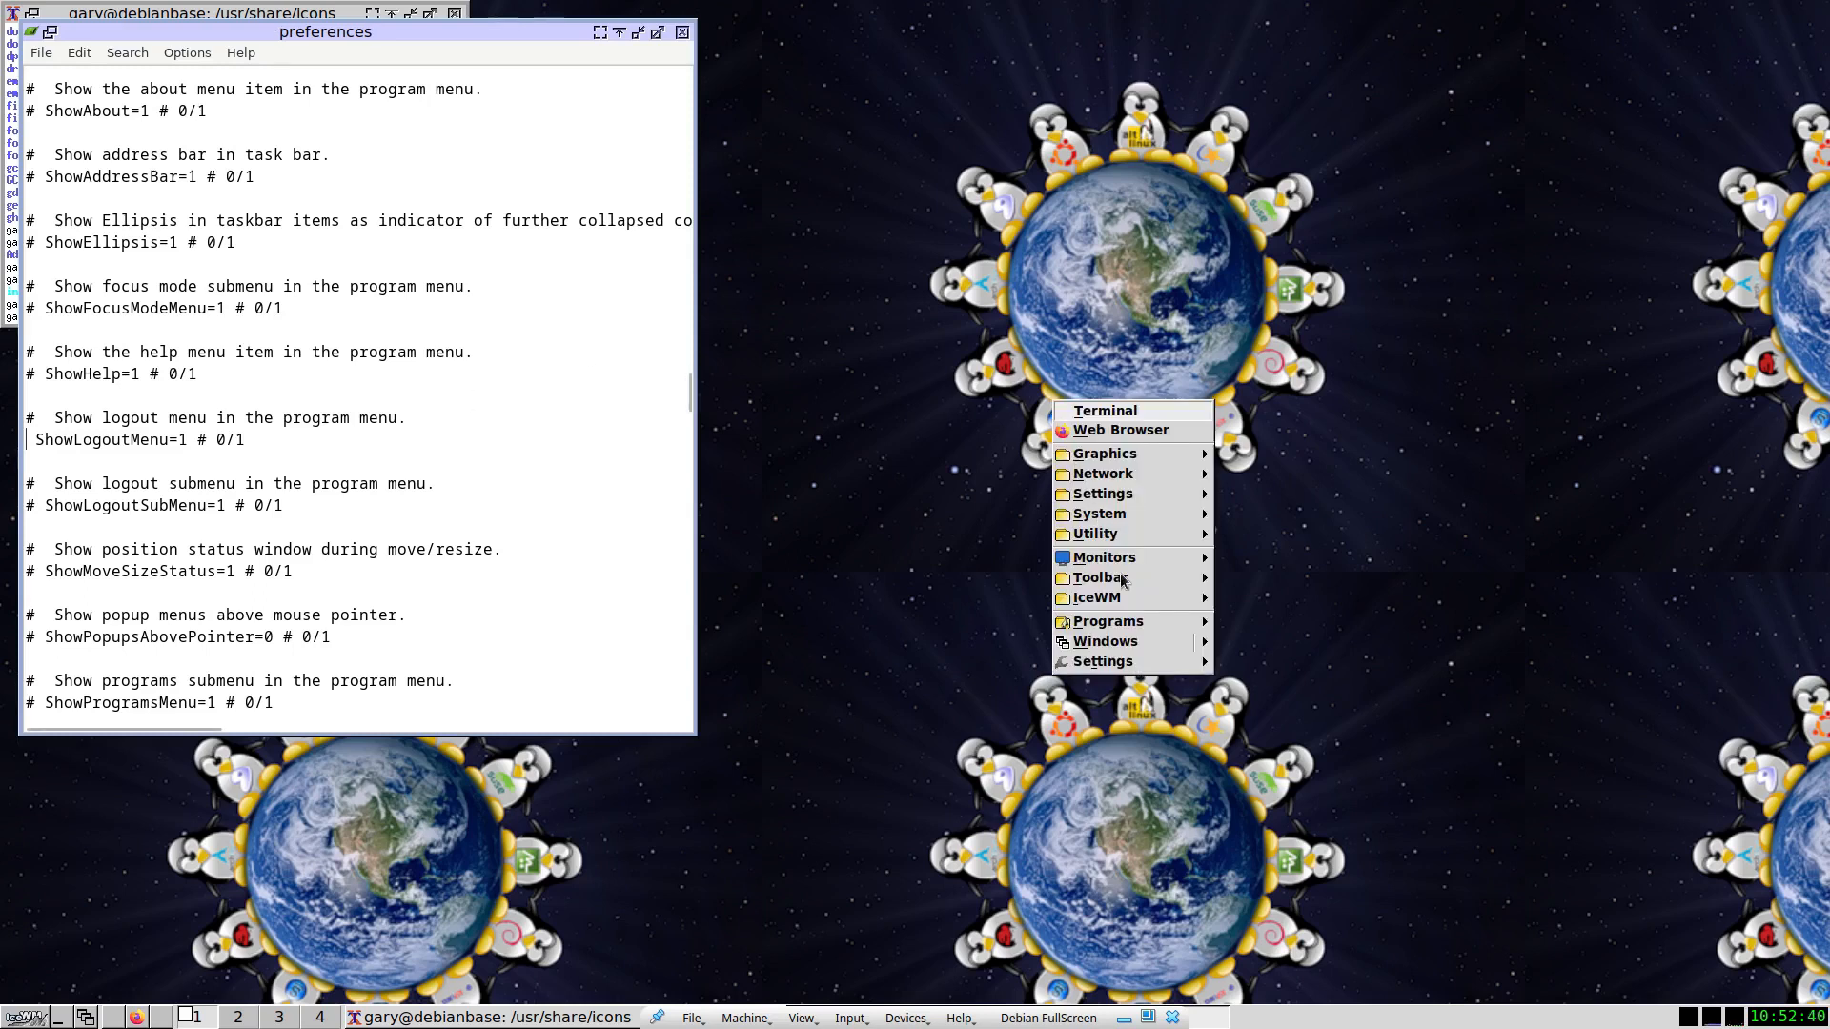
mouse_move(1124, 598)
click(1256, 599)
right_click(1016, 359)
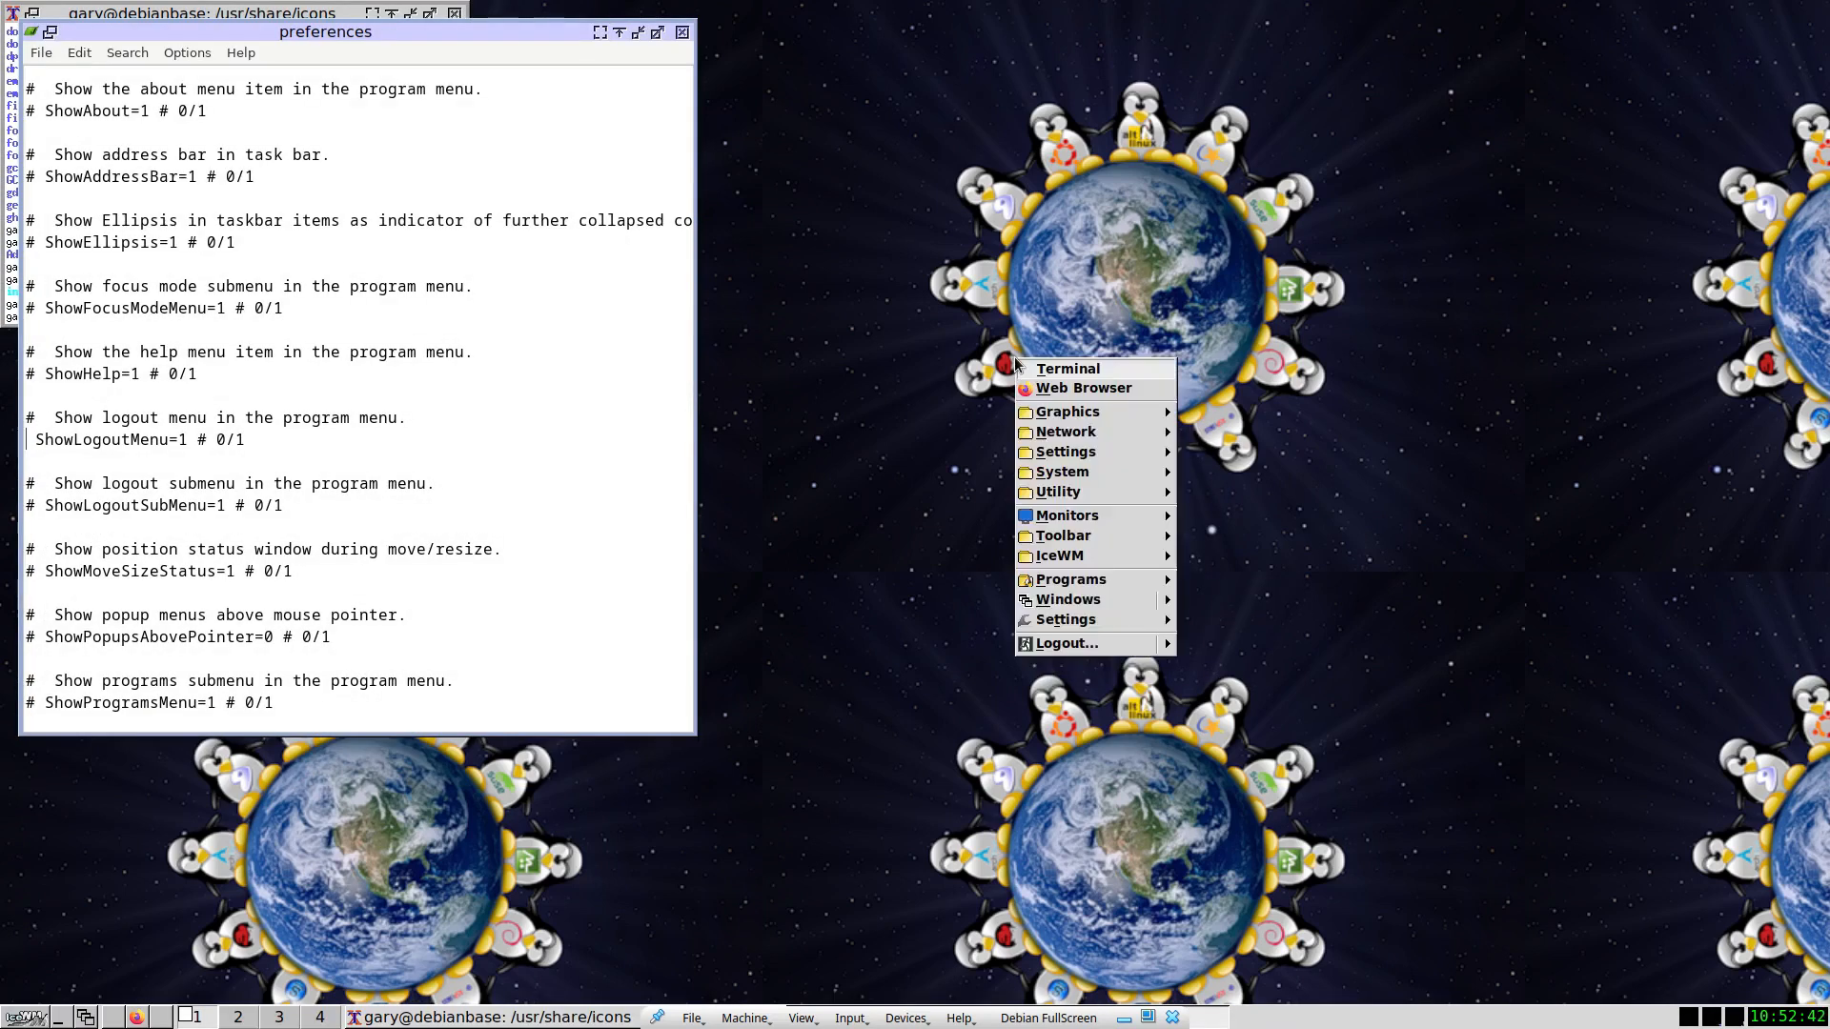
Uncomment the ShowProgramsMenu line, set it to 0 after looking at the desktop's Programs entry, and save the preferences file.
click(155, 481)
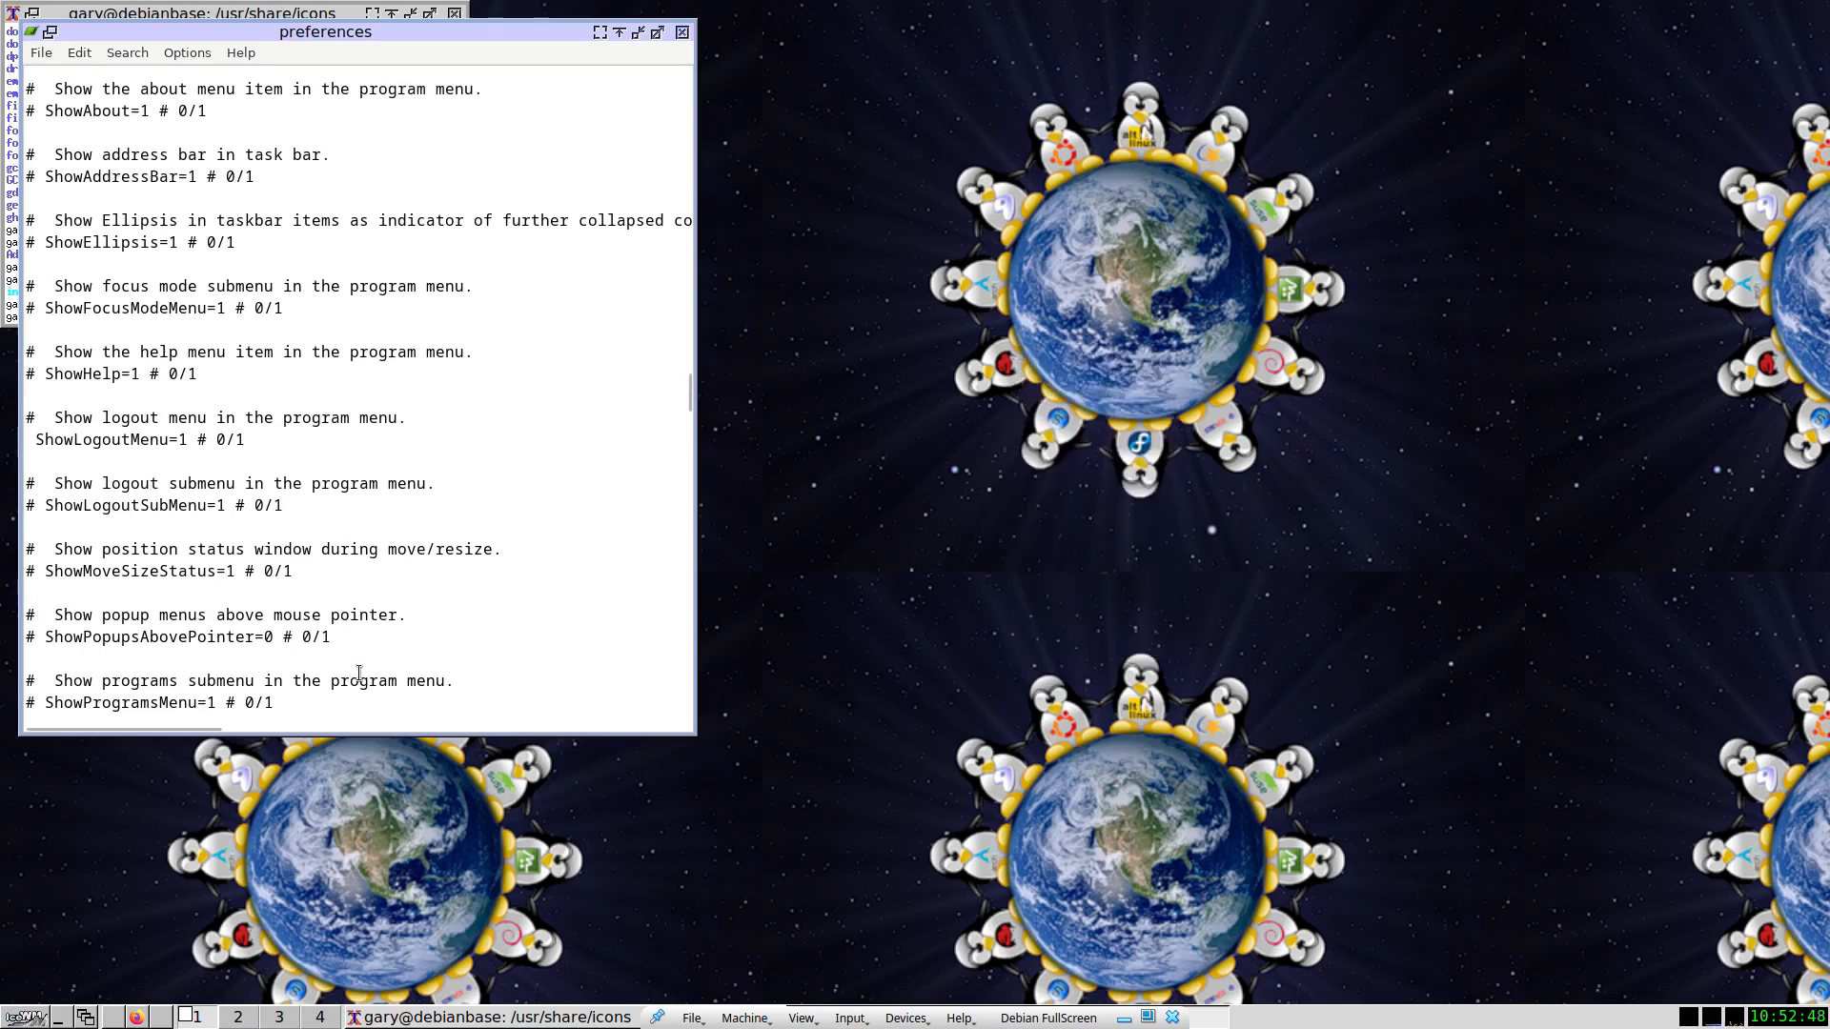
scroll(358, 673, down, 3)
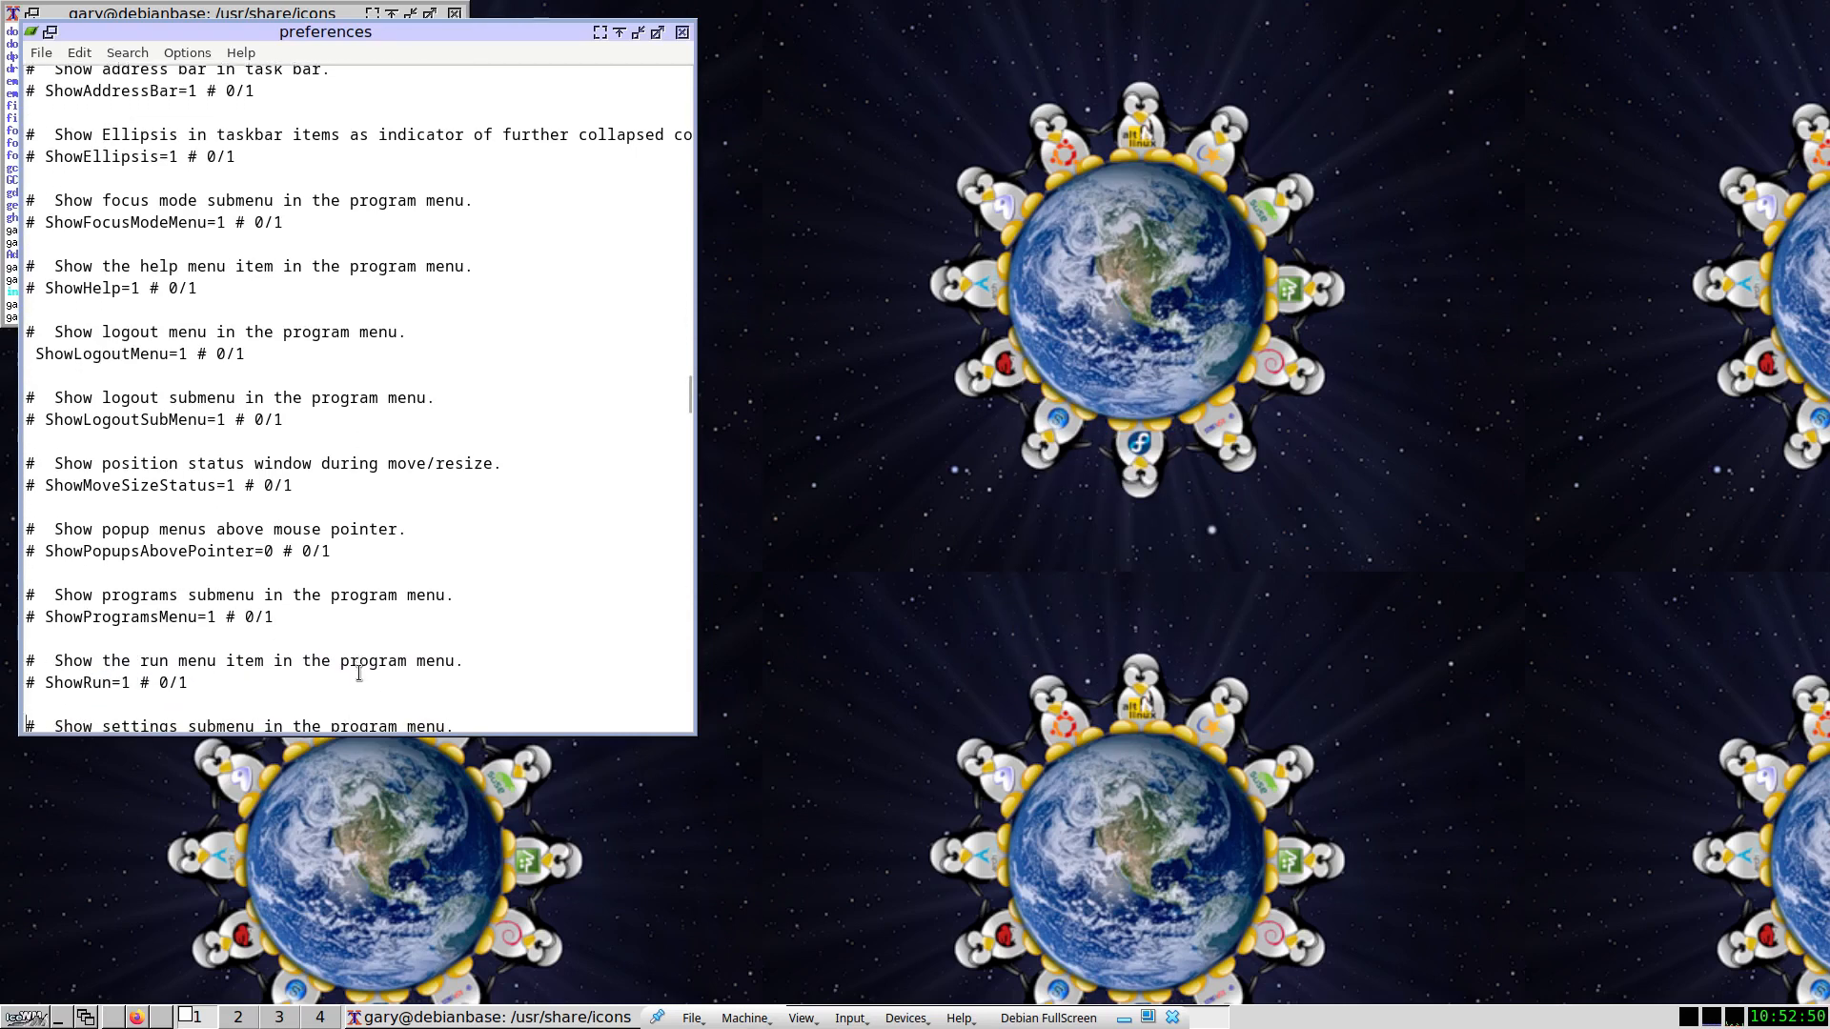
scroll(360, 673, down, 1)
click(40, 596)
key(BackSpace)
key(BackSpace)
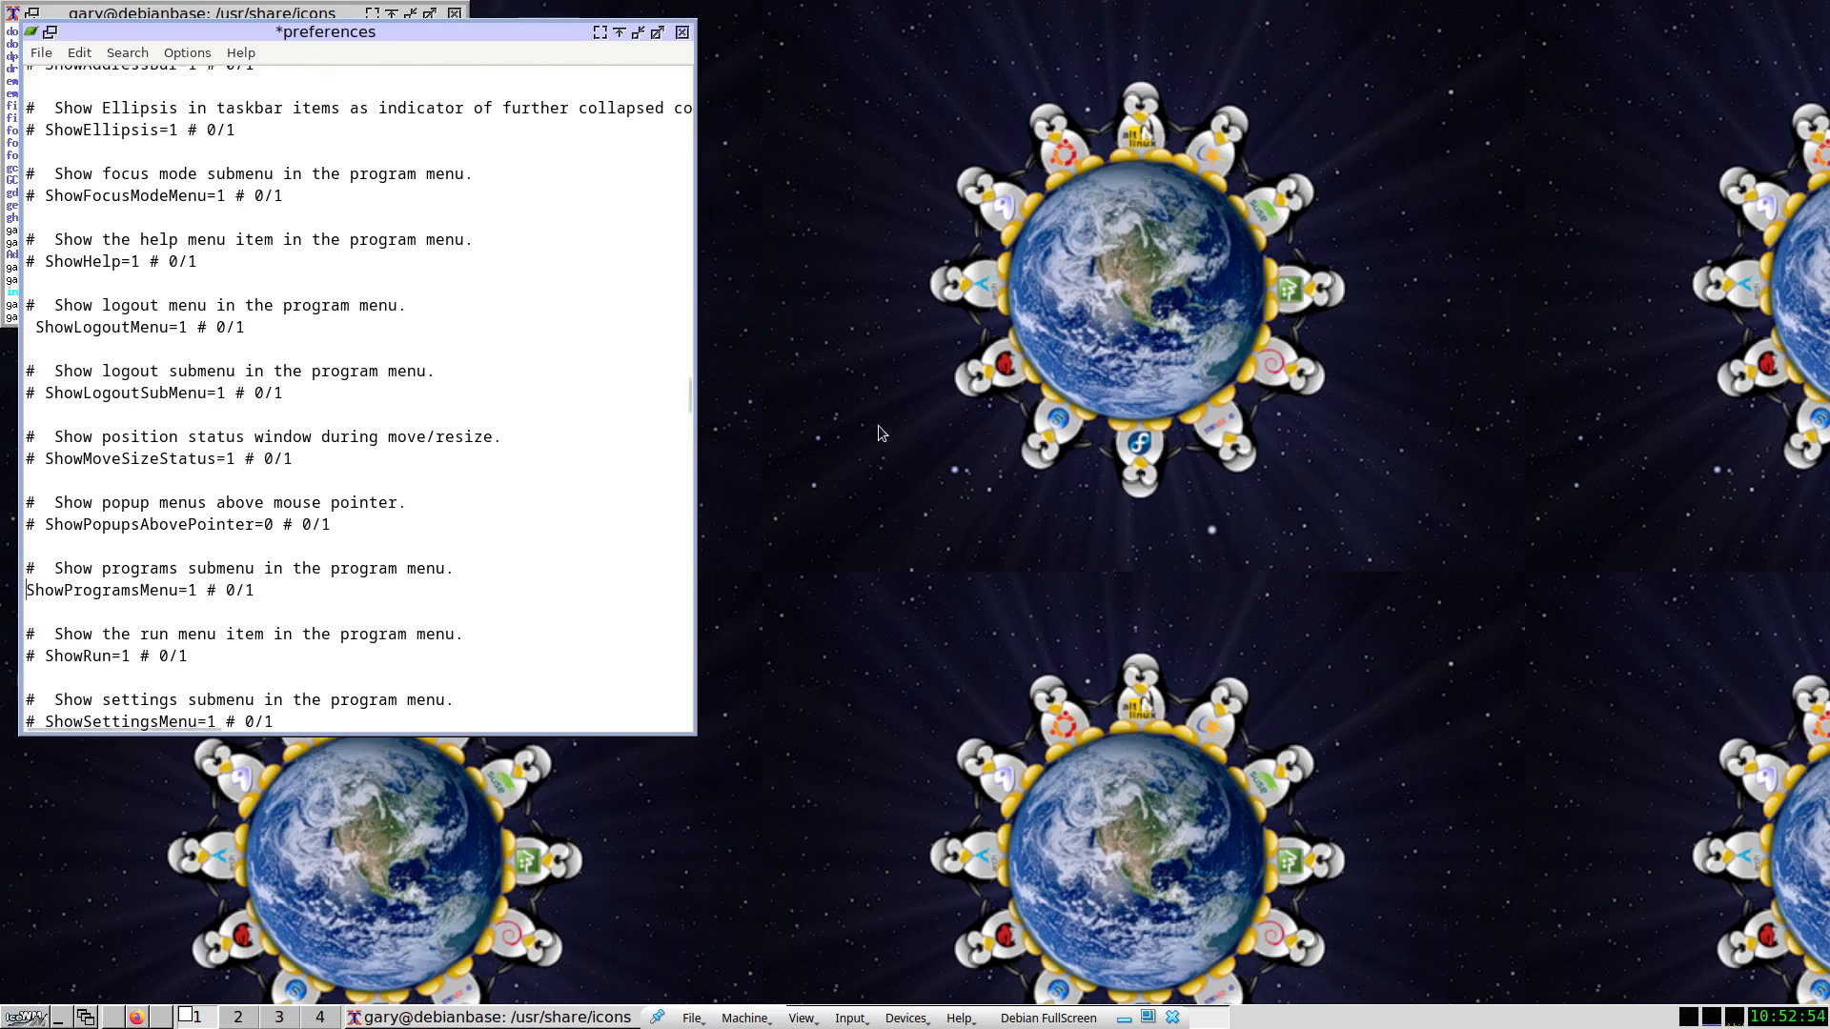
click(894, 398)
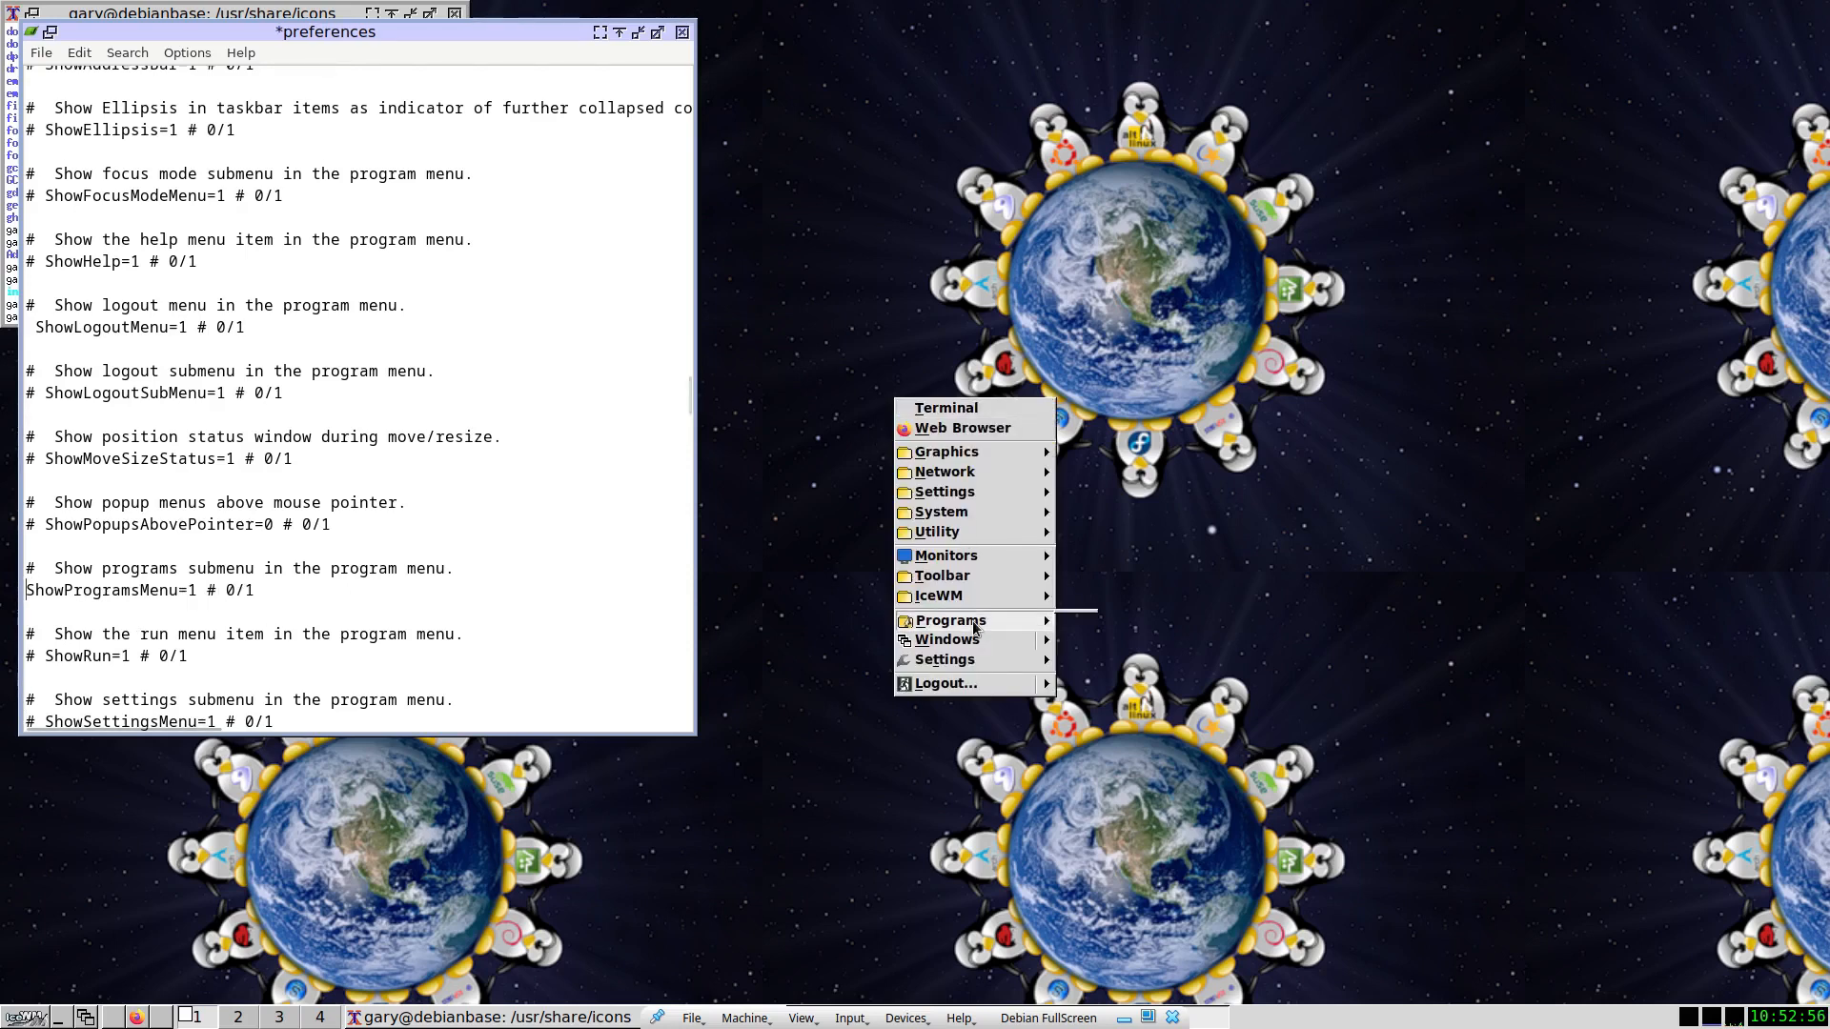
click(204, 595)
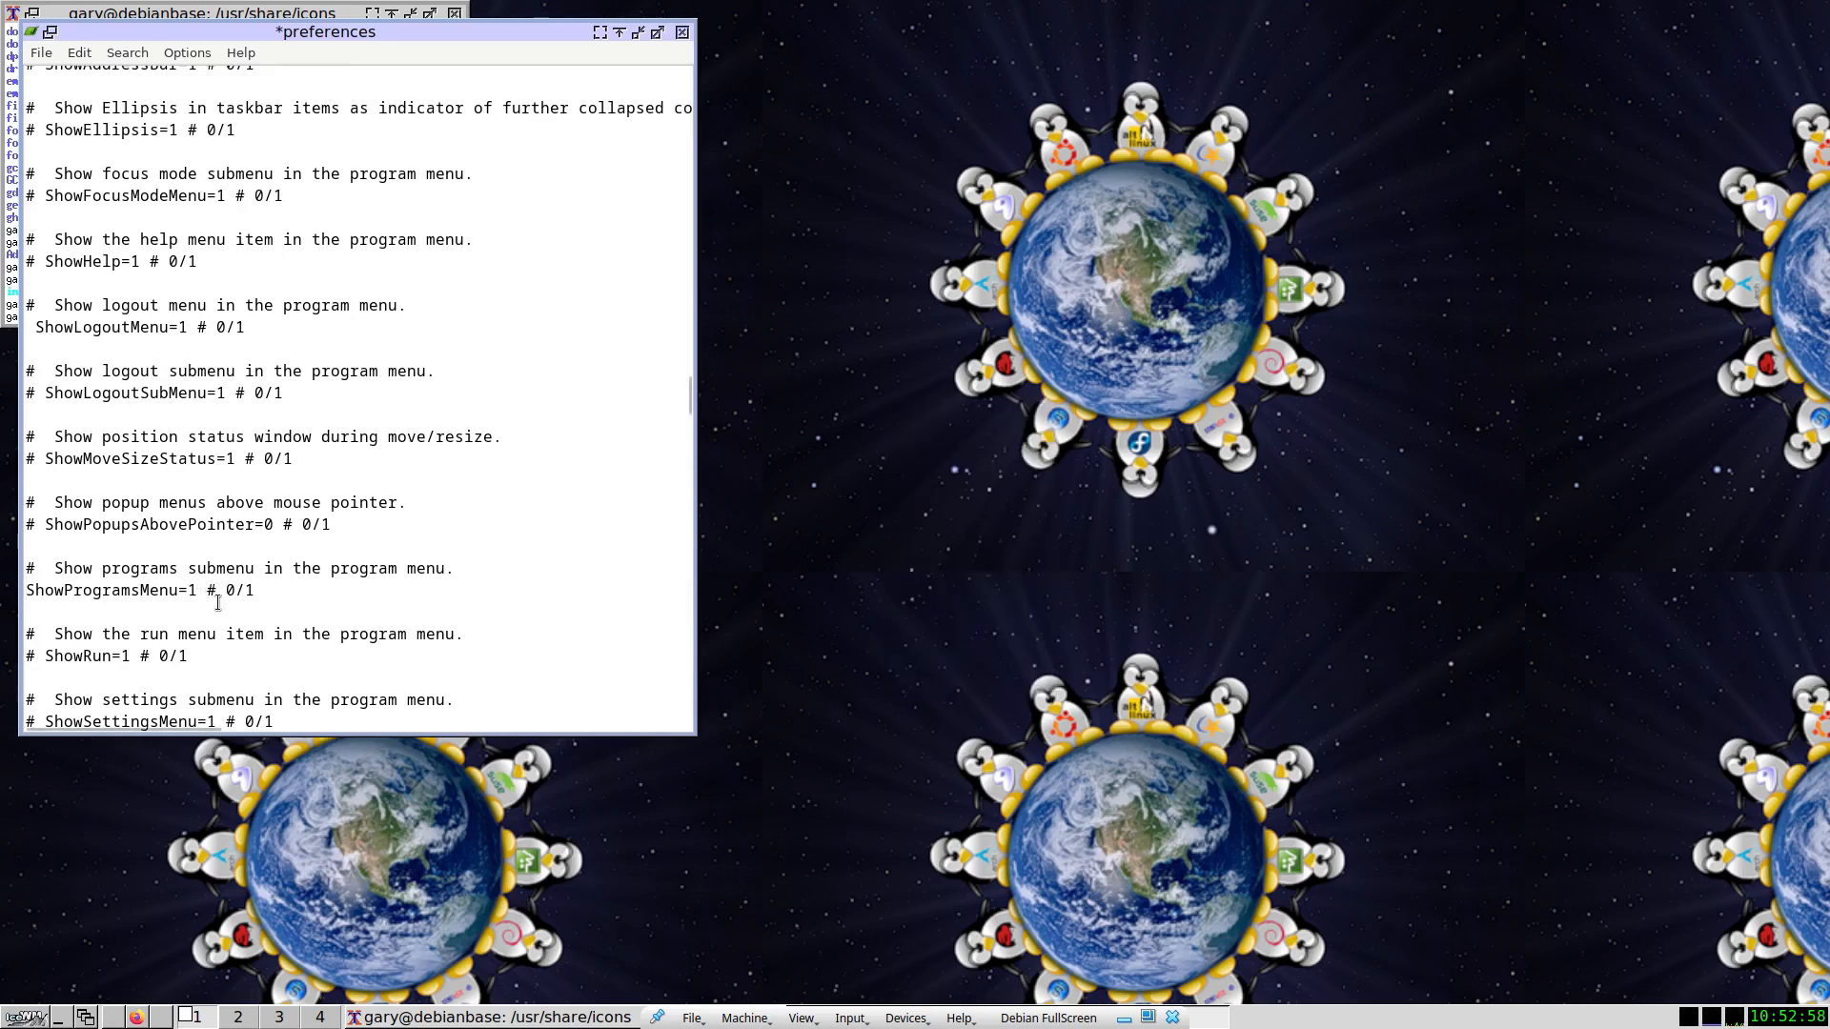
key(ctrl+s)
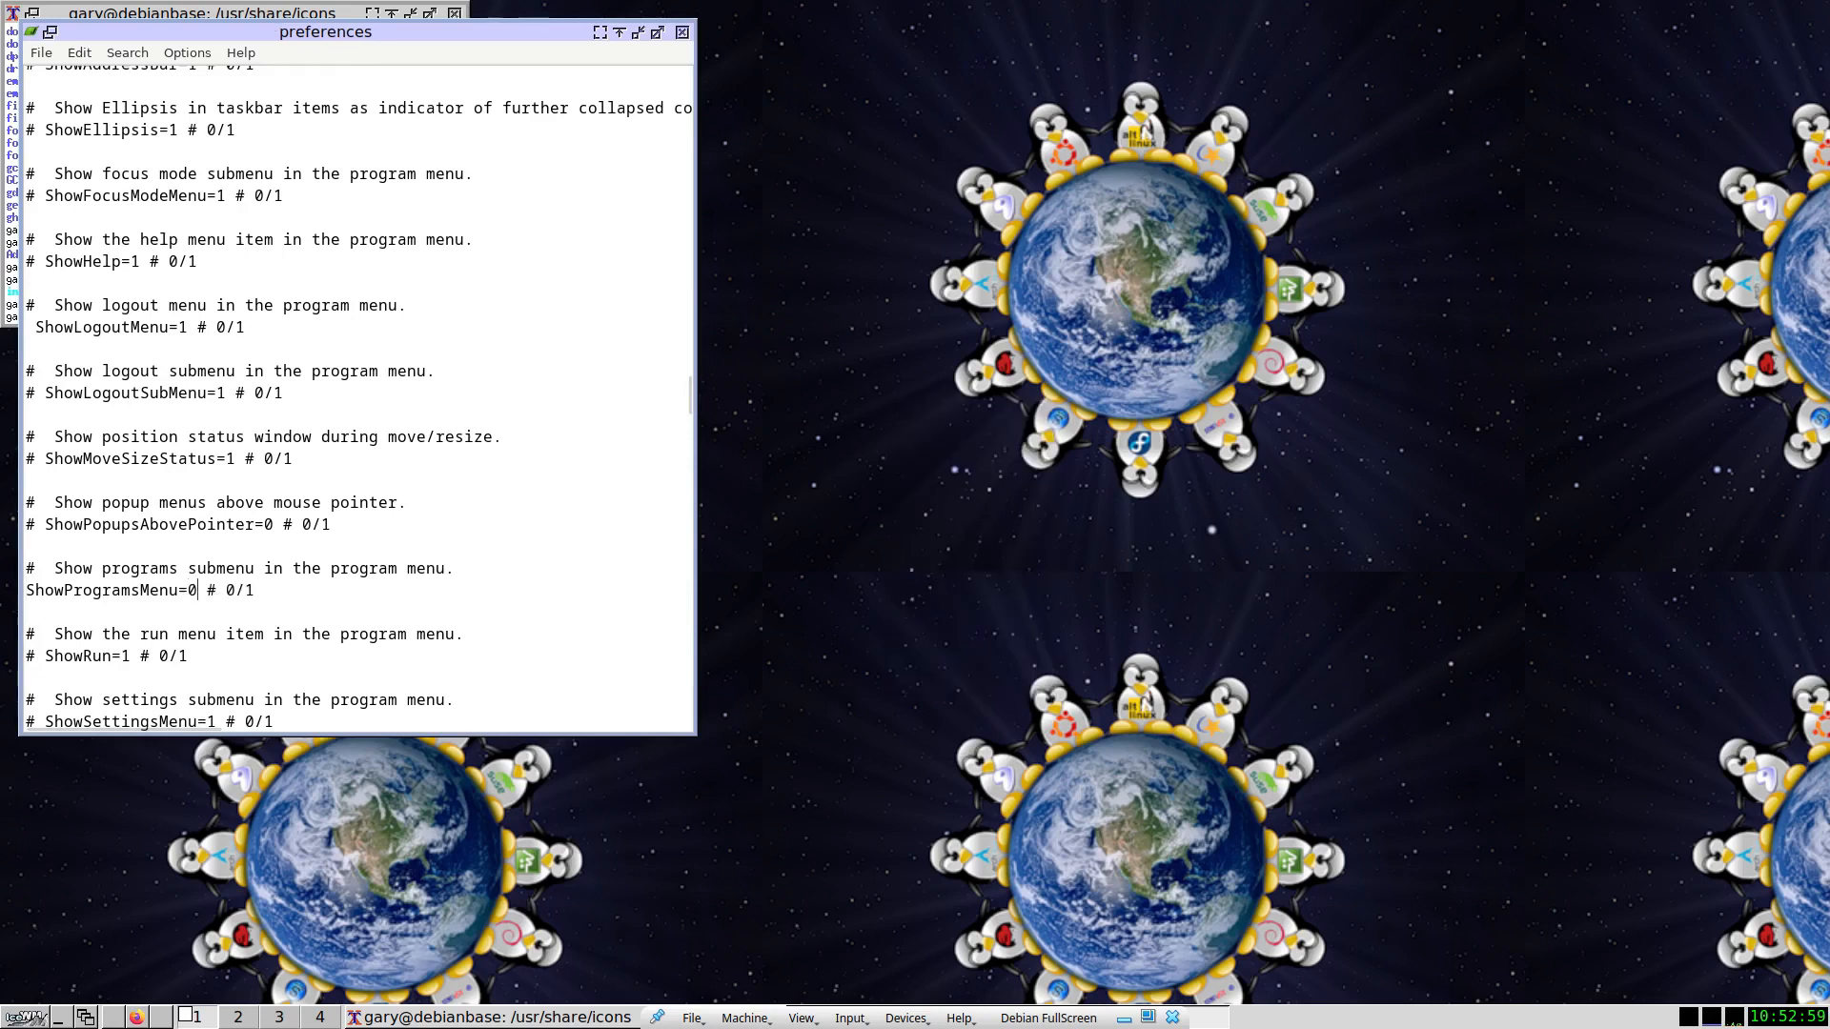
Restart IceWM to apply the ShowProgramsMenu value of 0 and check the desktop menu for the Programs submenu.
click(933, 319)
mouse_move(1021, 515)
click(1165, 513)
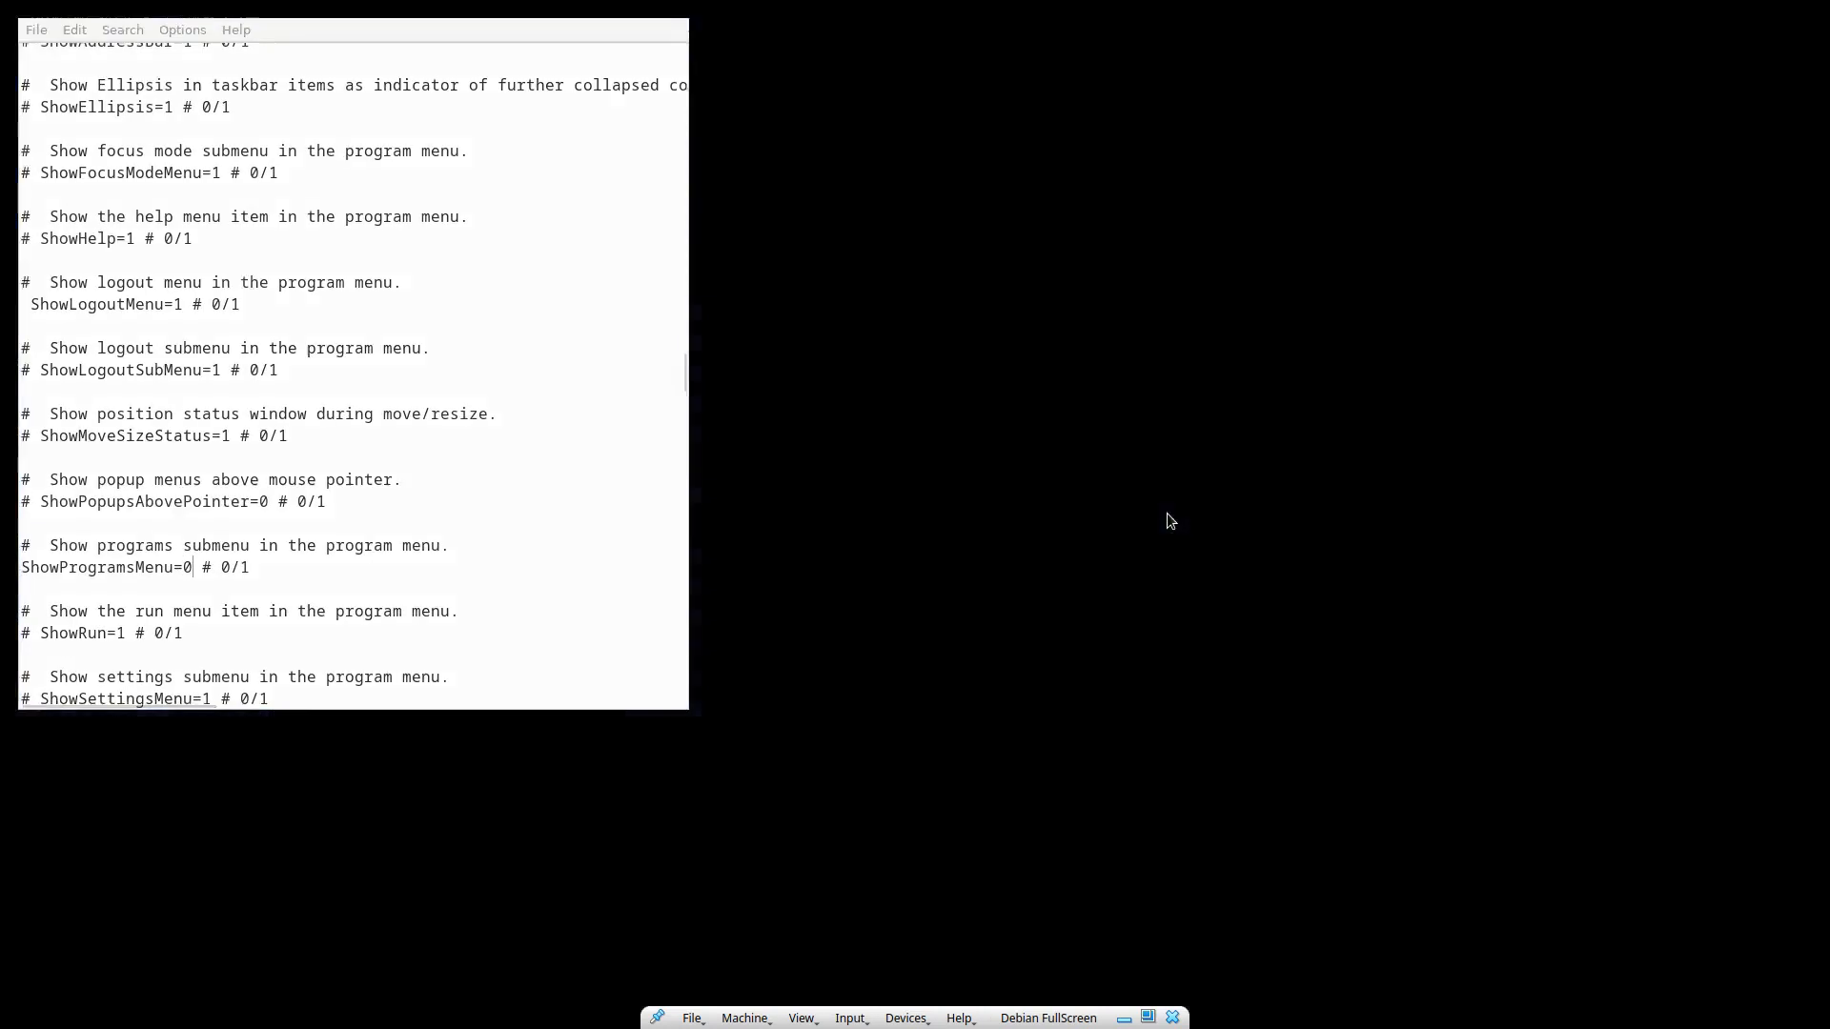
click(988, 373)
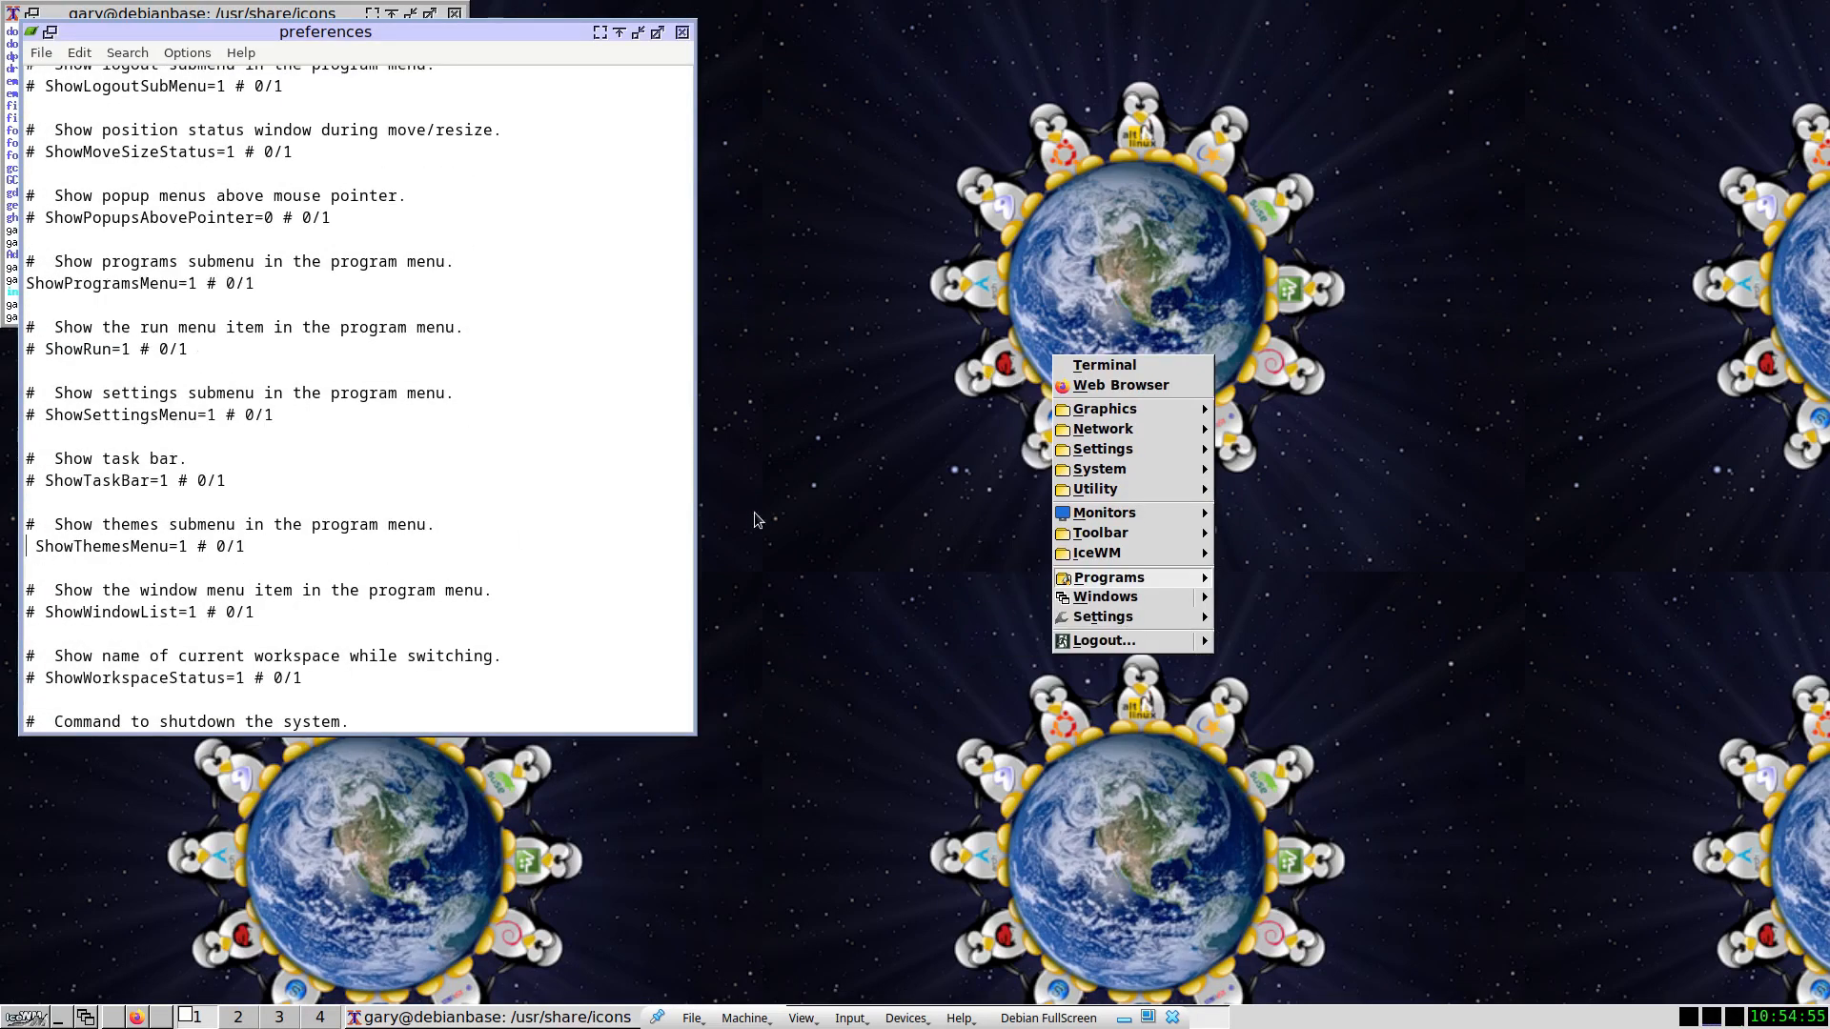
Open the desktop menu's Settings submenu to locate its Themes entry, then close the menu.
click(901, 504)
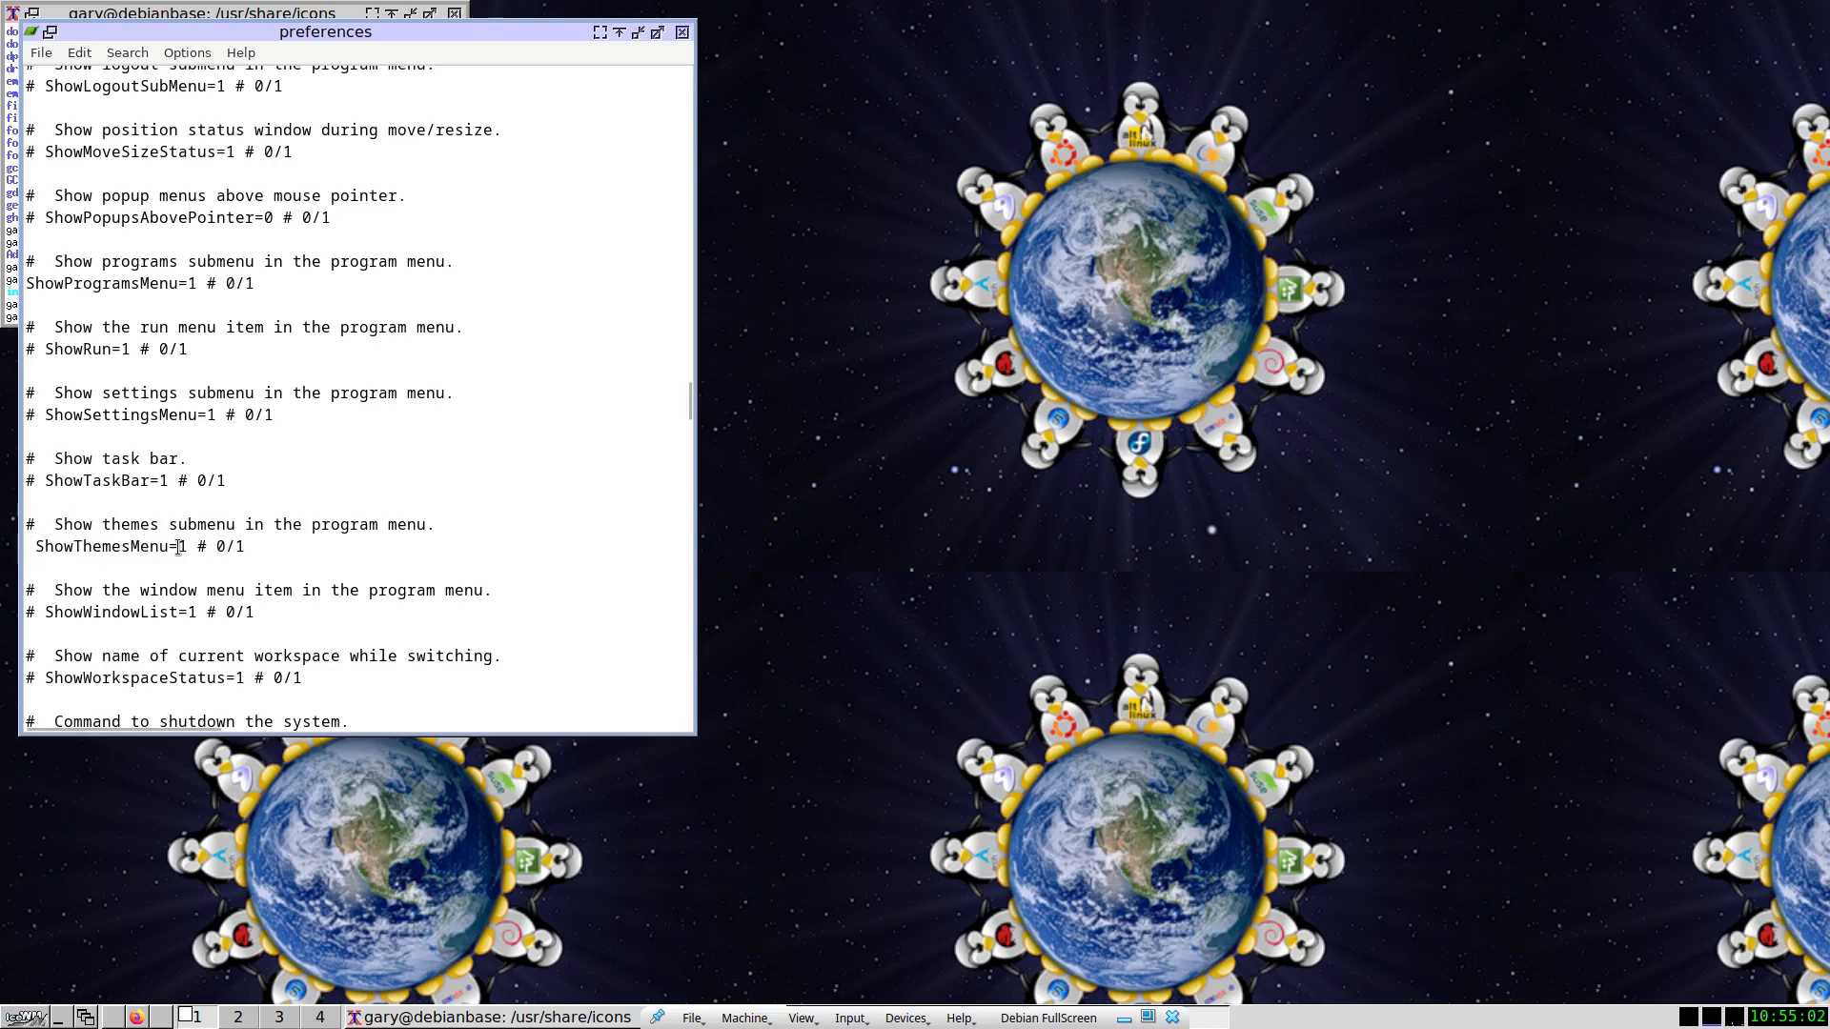
right_click(1012, 397)
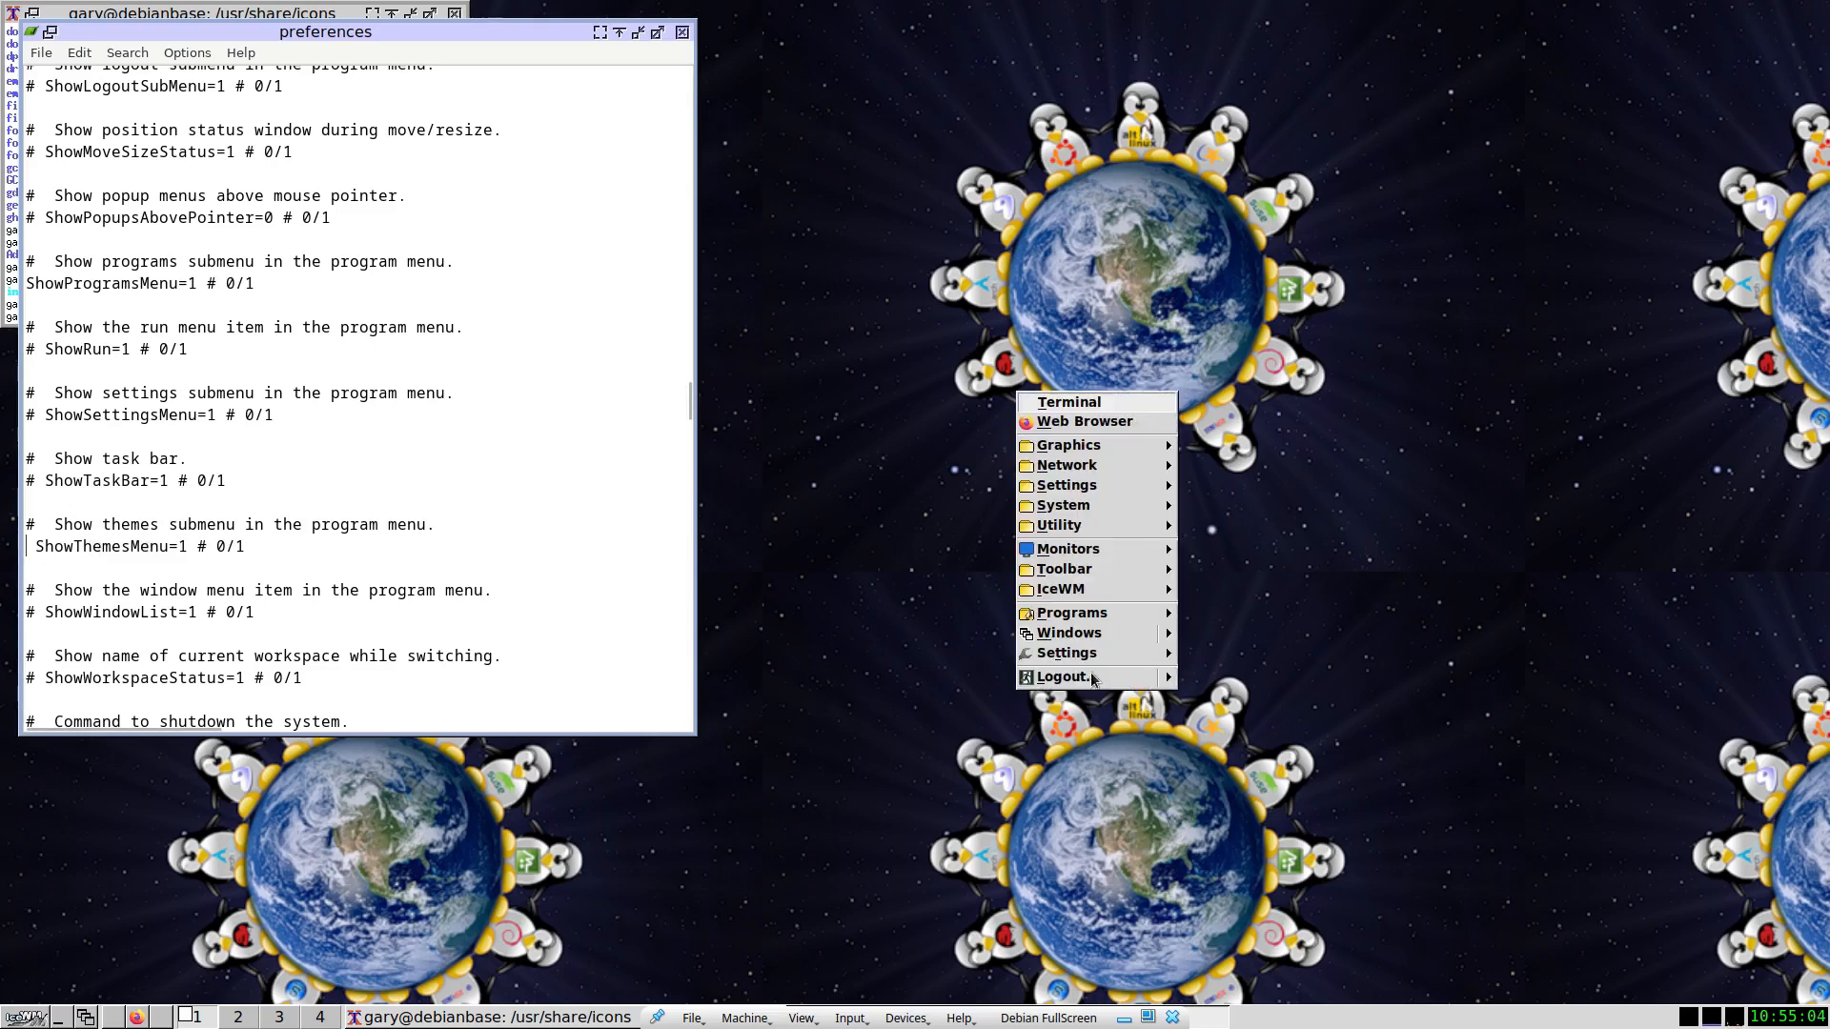
mouse_move(1095, 658)
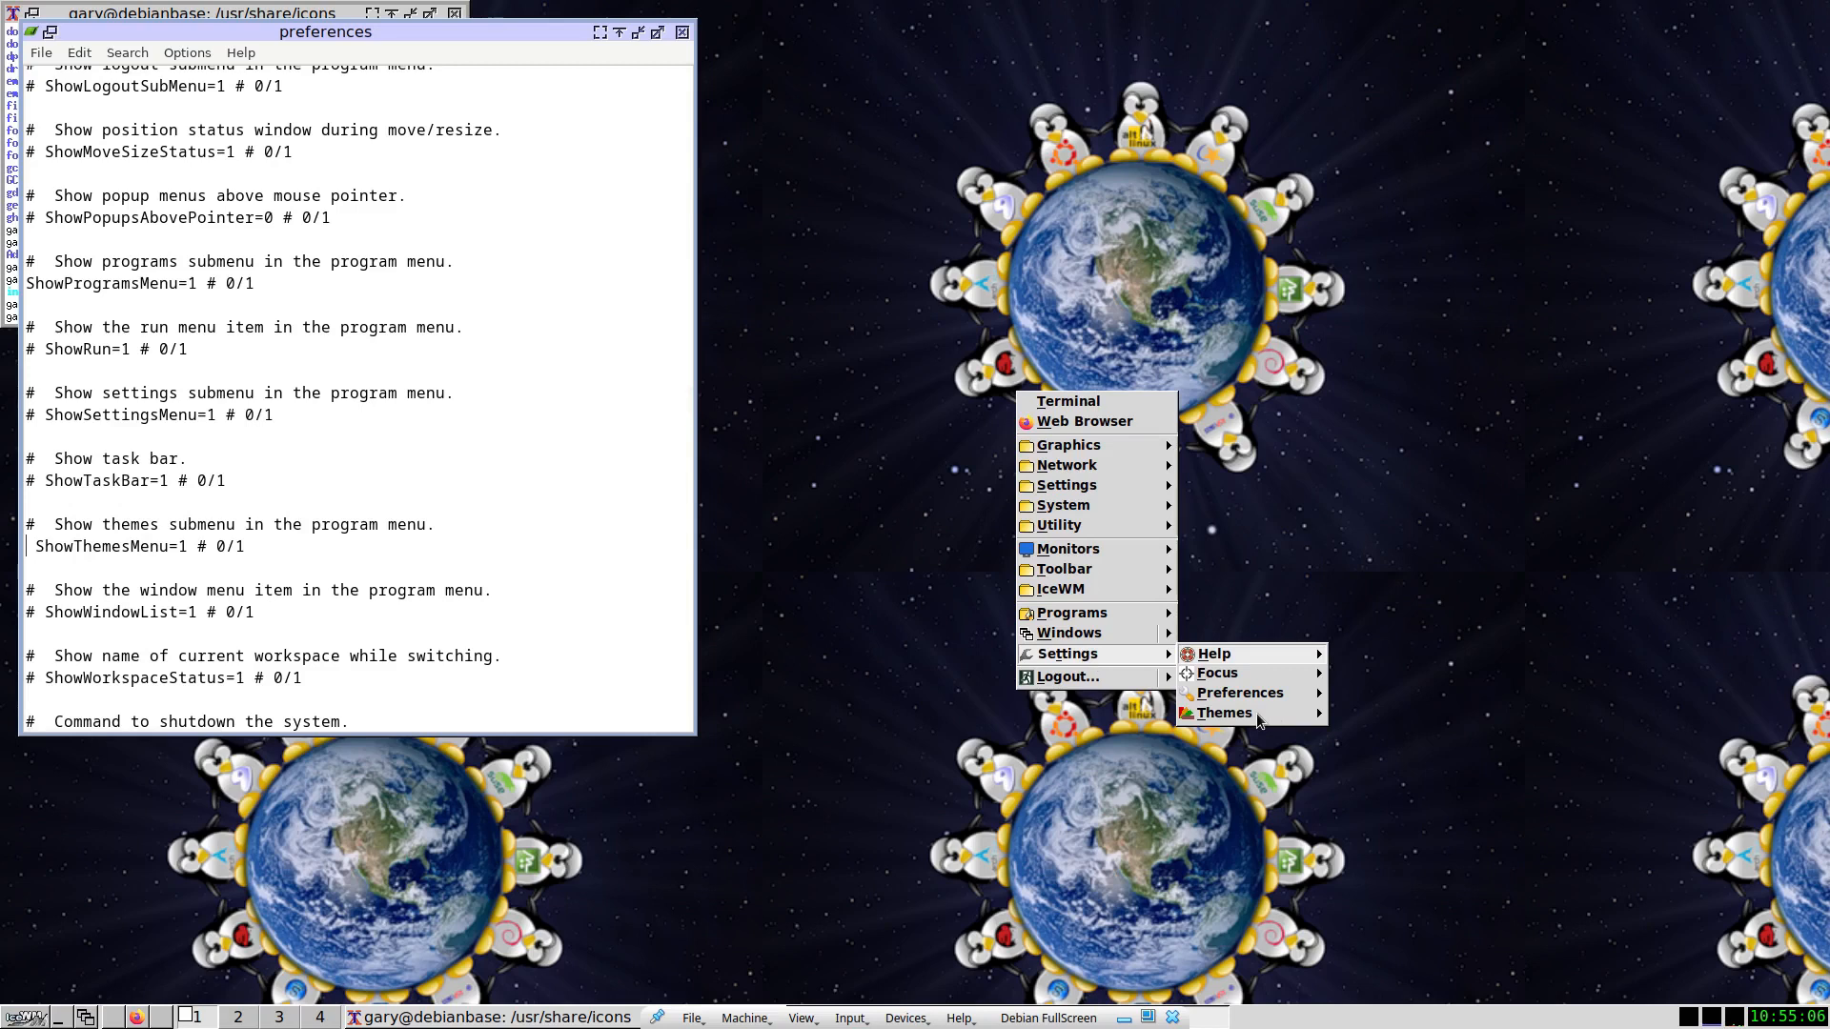
mouse_move(1256, 713)
click(913, 394)
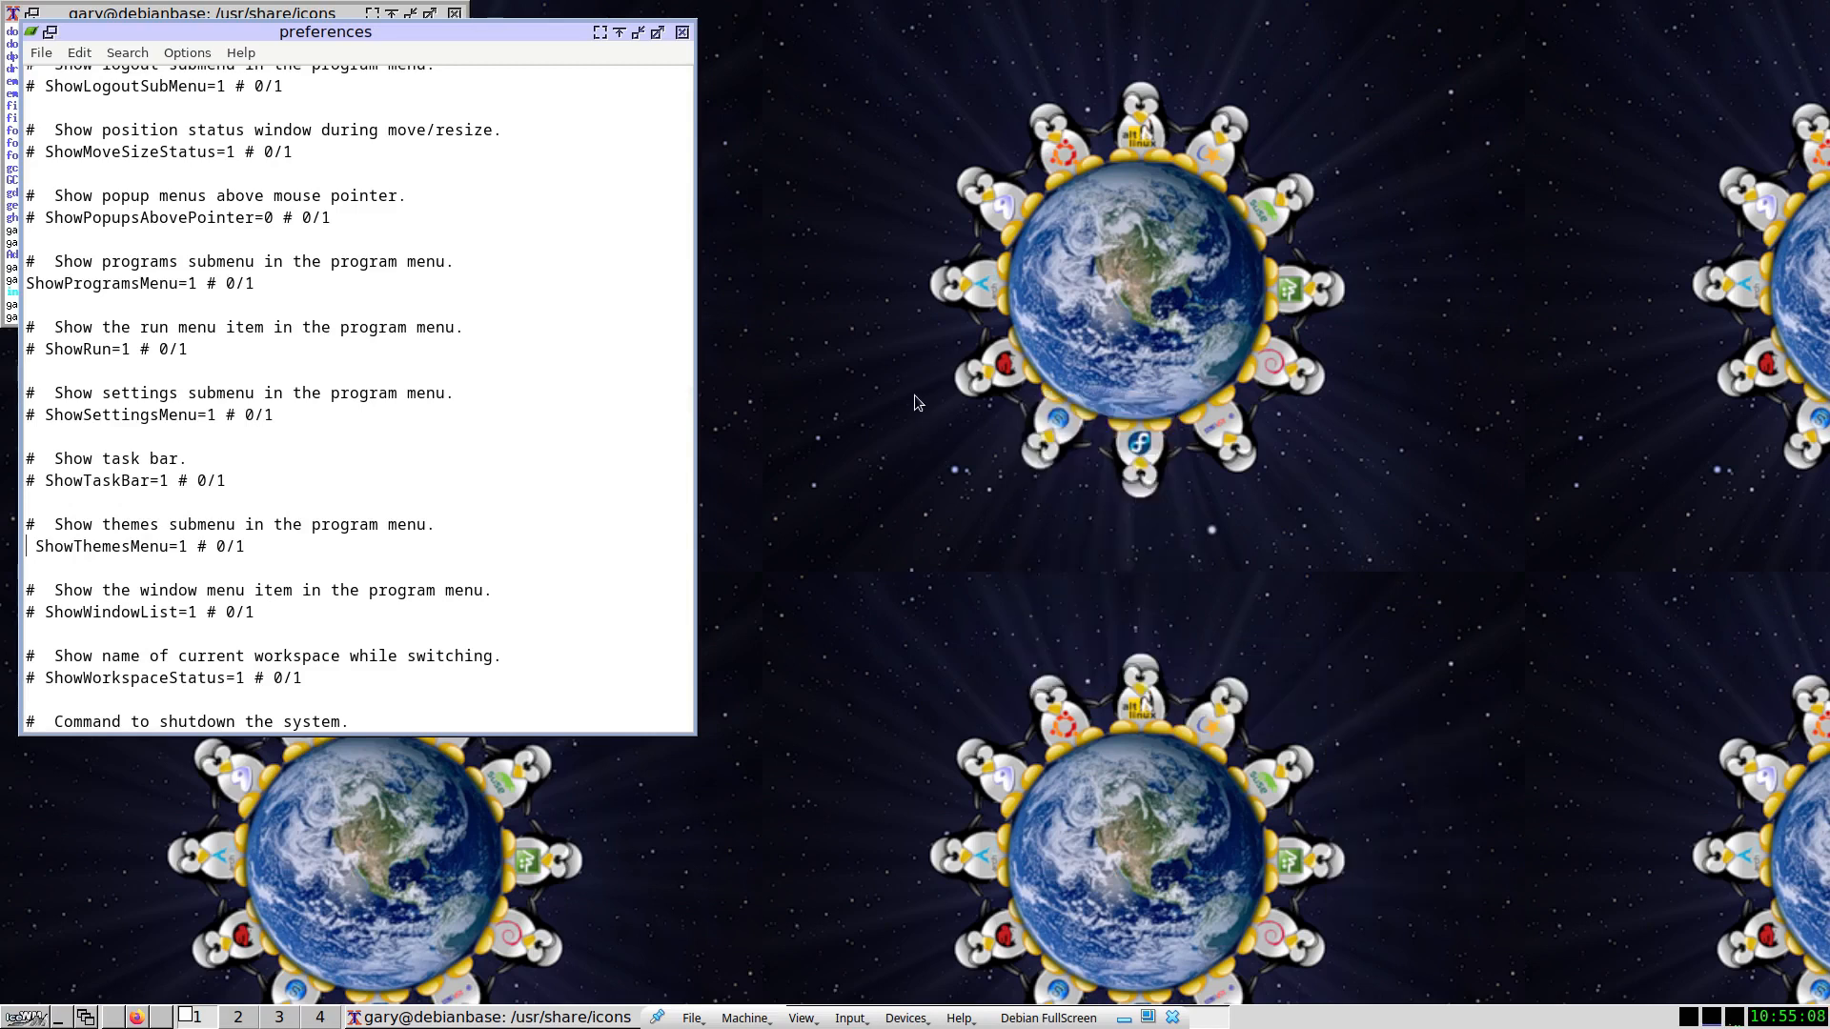
Set the uncommented ShowThemesMenu option to 0 in the preferences file and save it.
text(#)
key(BackSpace)
click(195, 547)
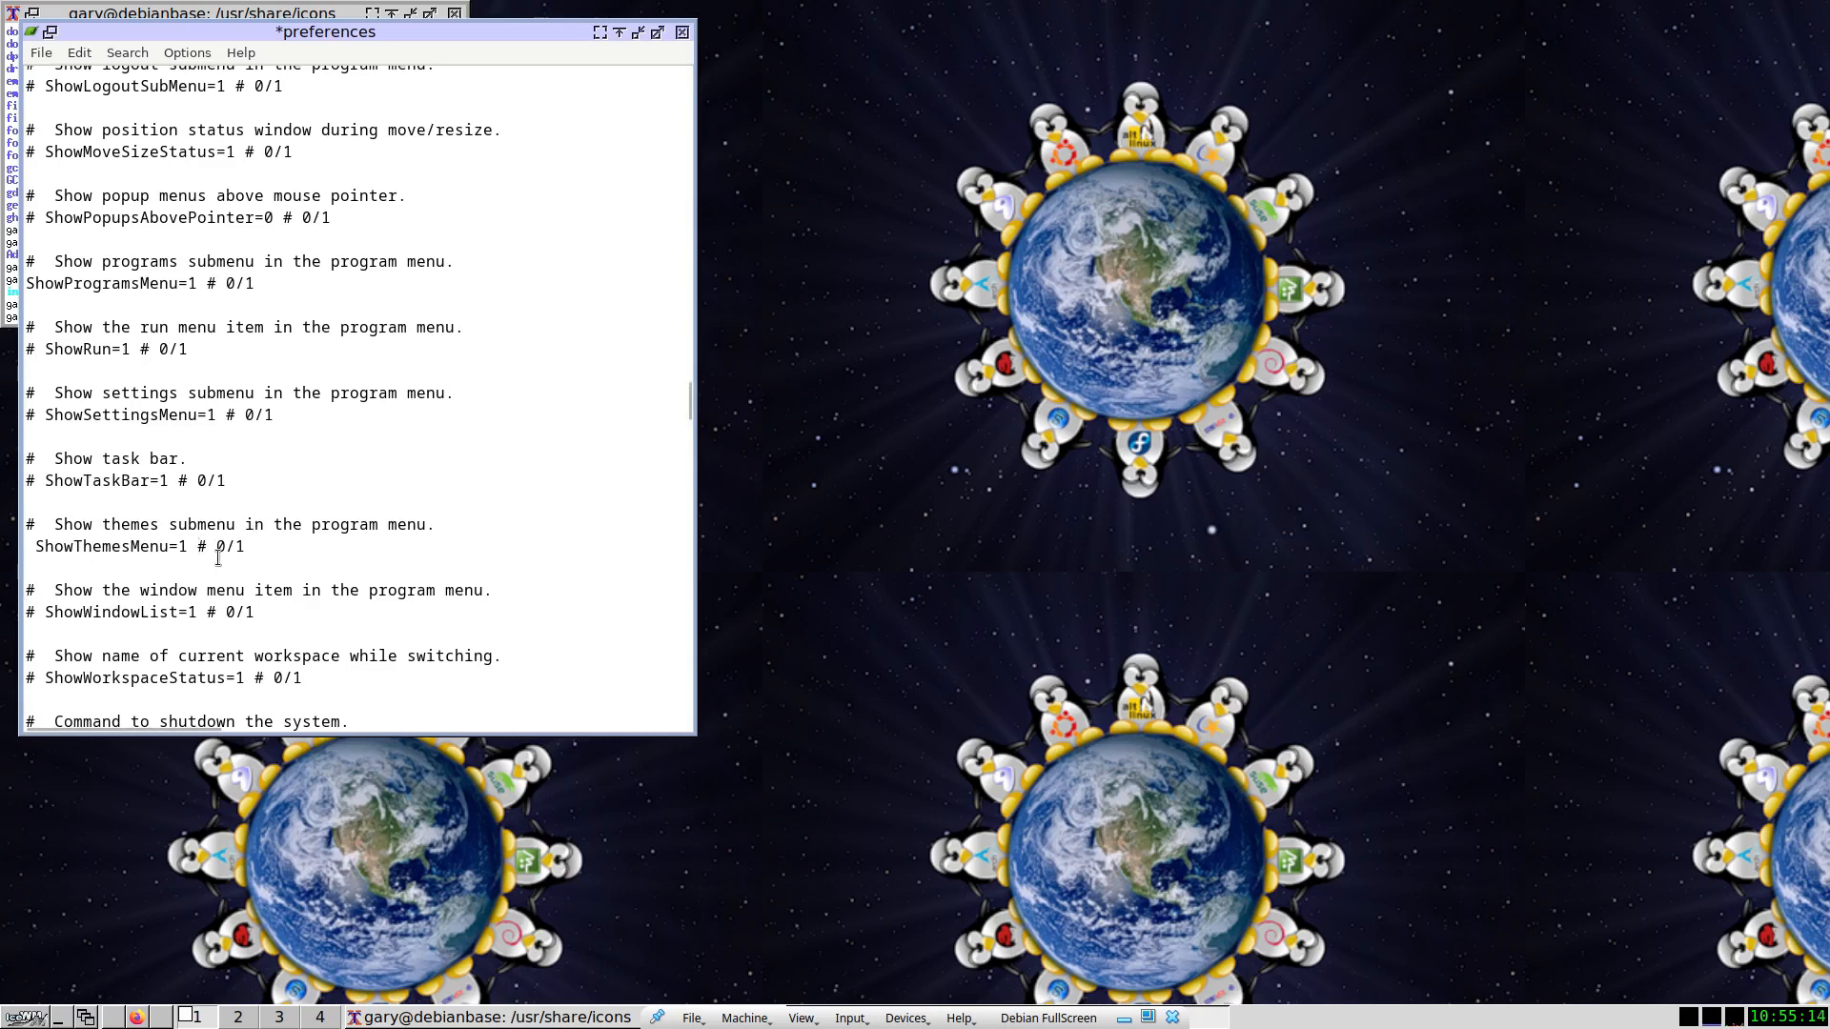
key(BackSpace)
text(0)
key(ctrl+s)
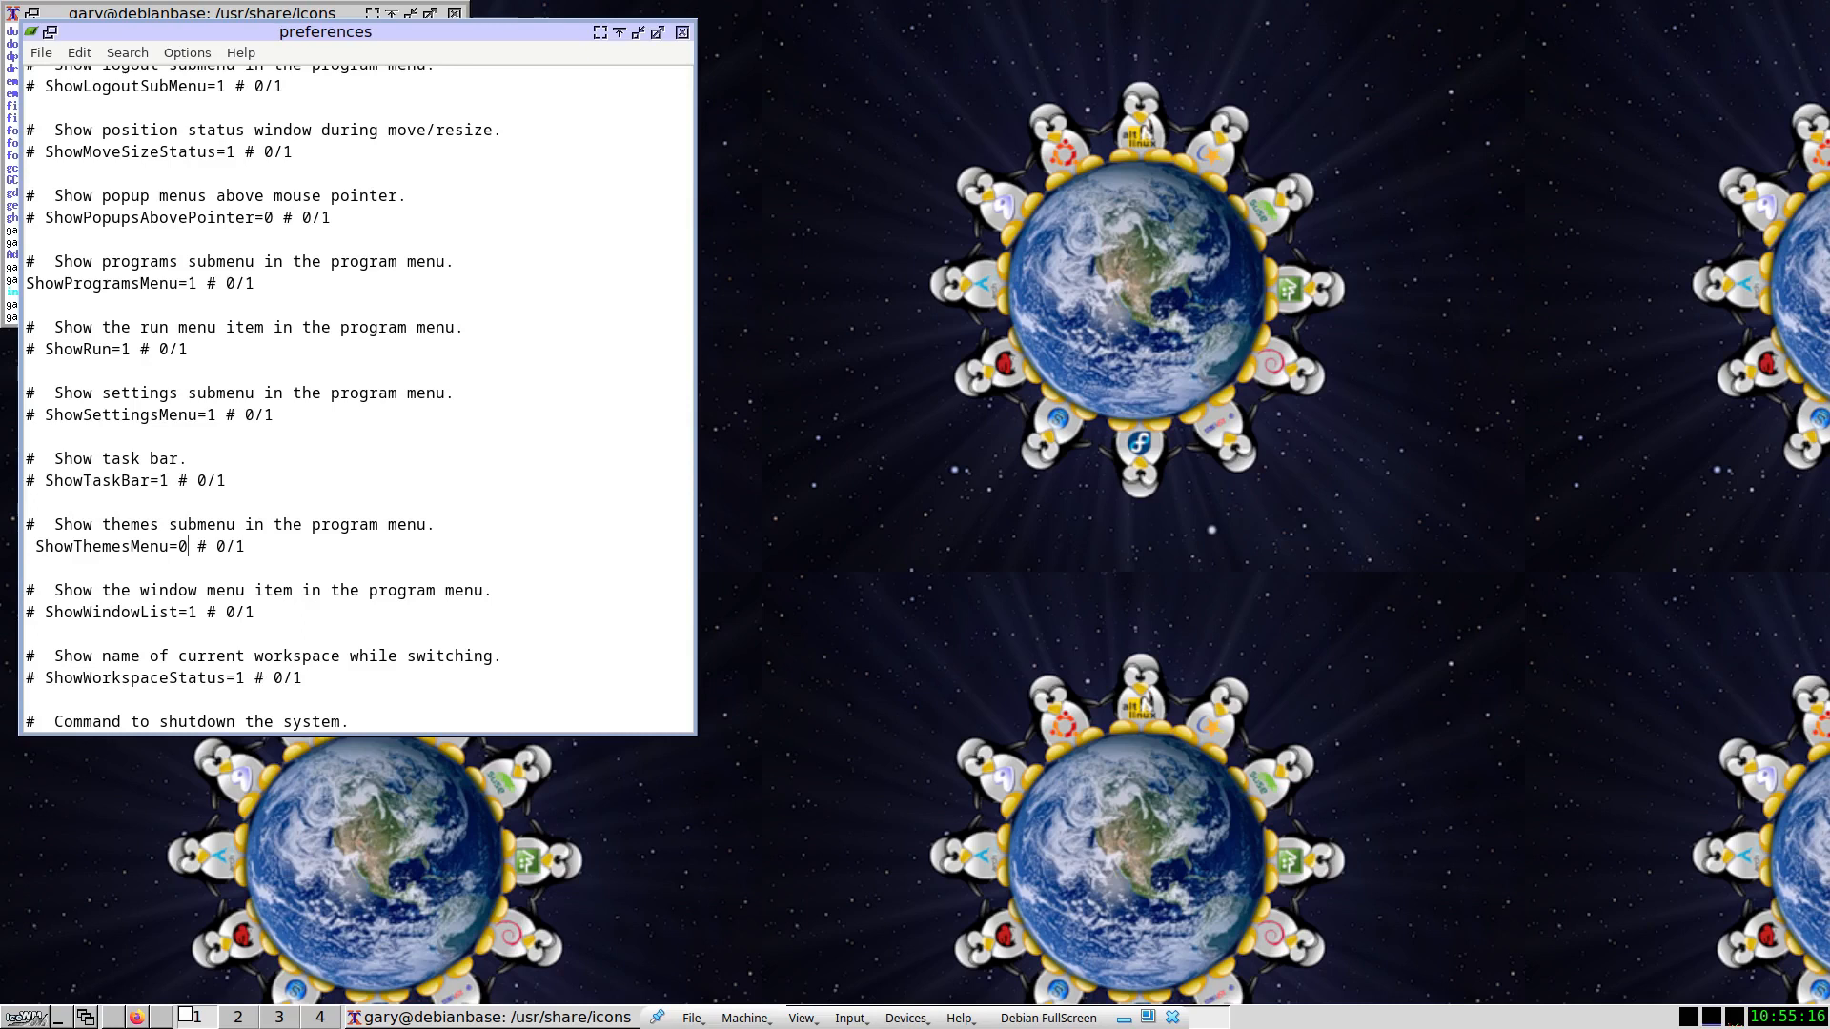
Restart IceWM to apply the ShowThemesMenu value of 0 and check the desktop menu's Settings submenu for Themes.
right_click(1062, 360)
mouse_move(1170, 563)
click(1268, 559)
right_click(1044, 370)
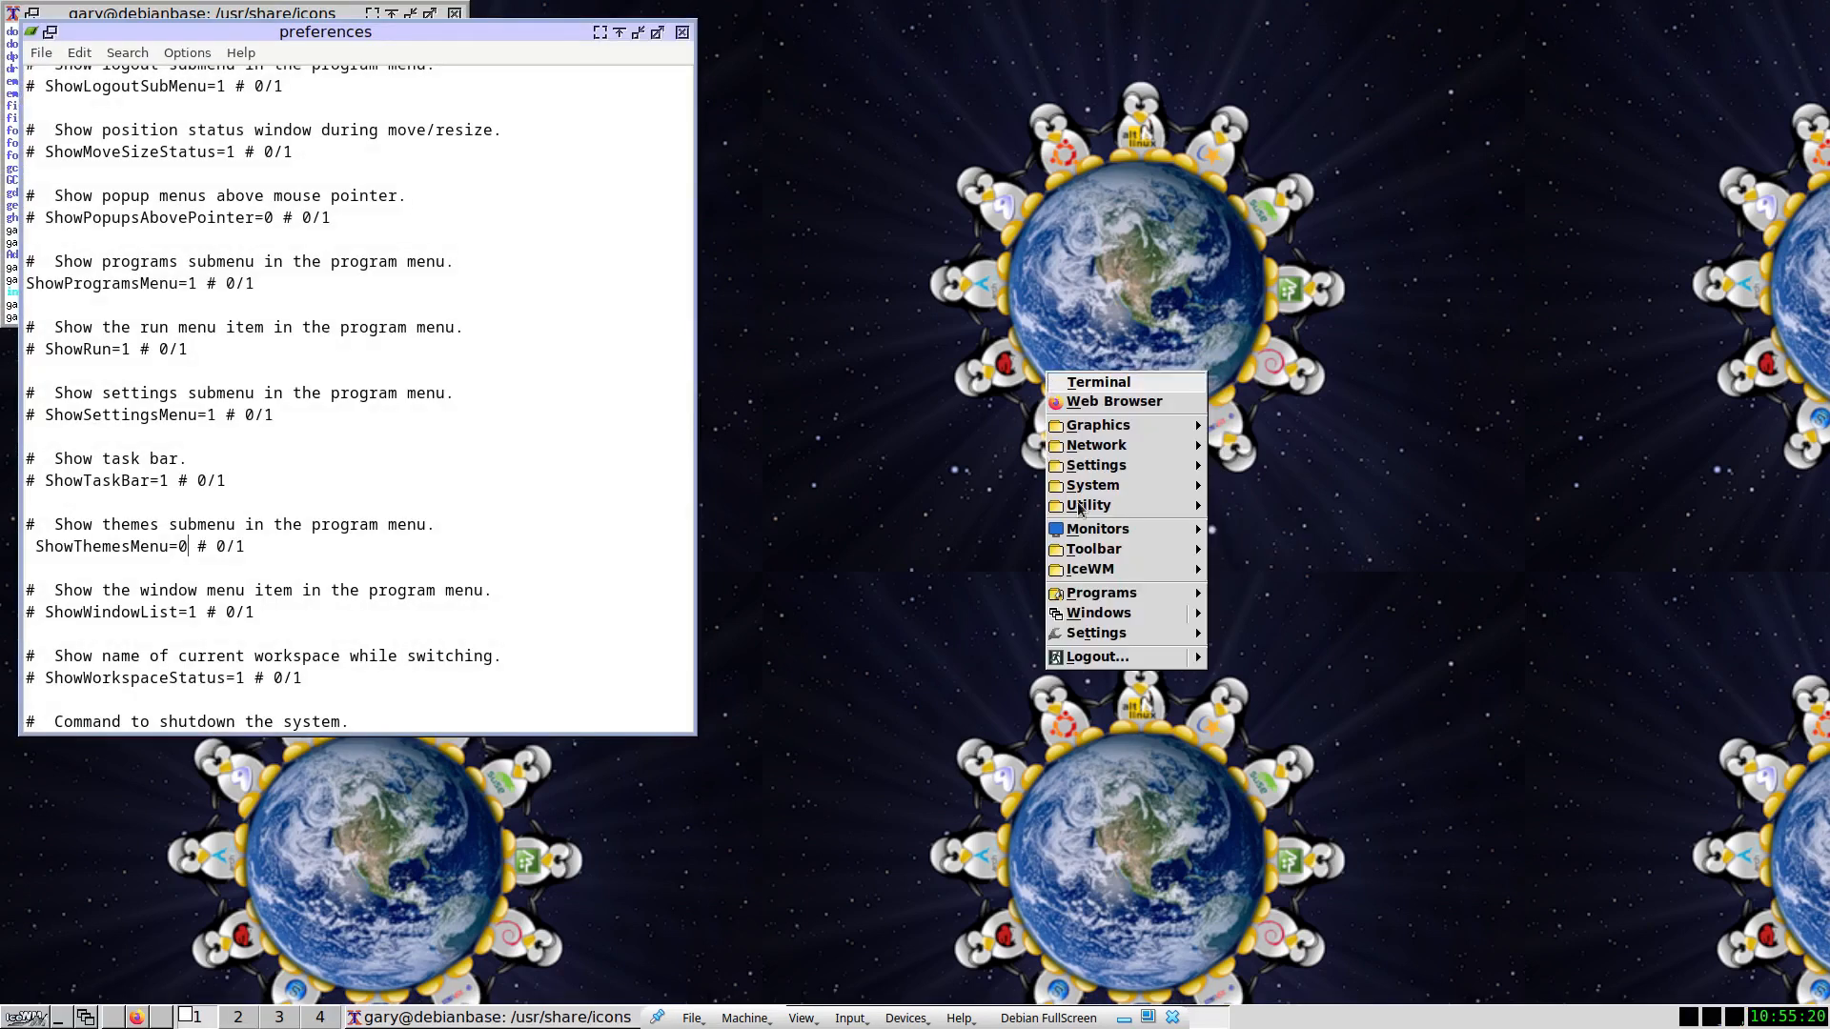
mouse_move(1107, 641)
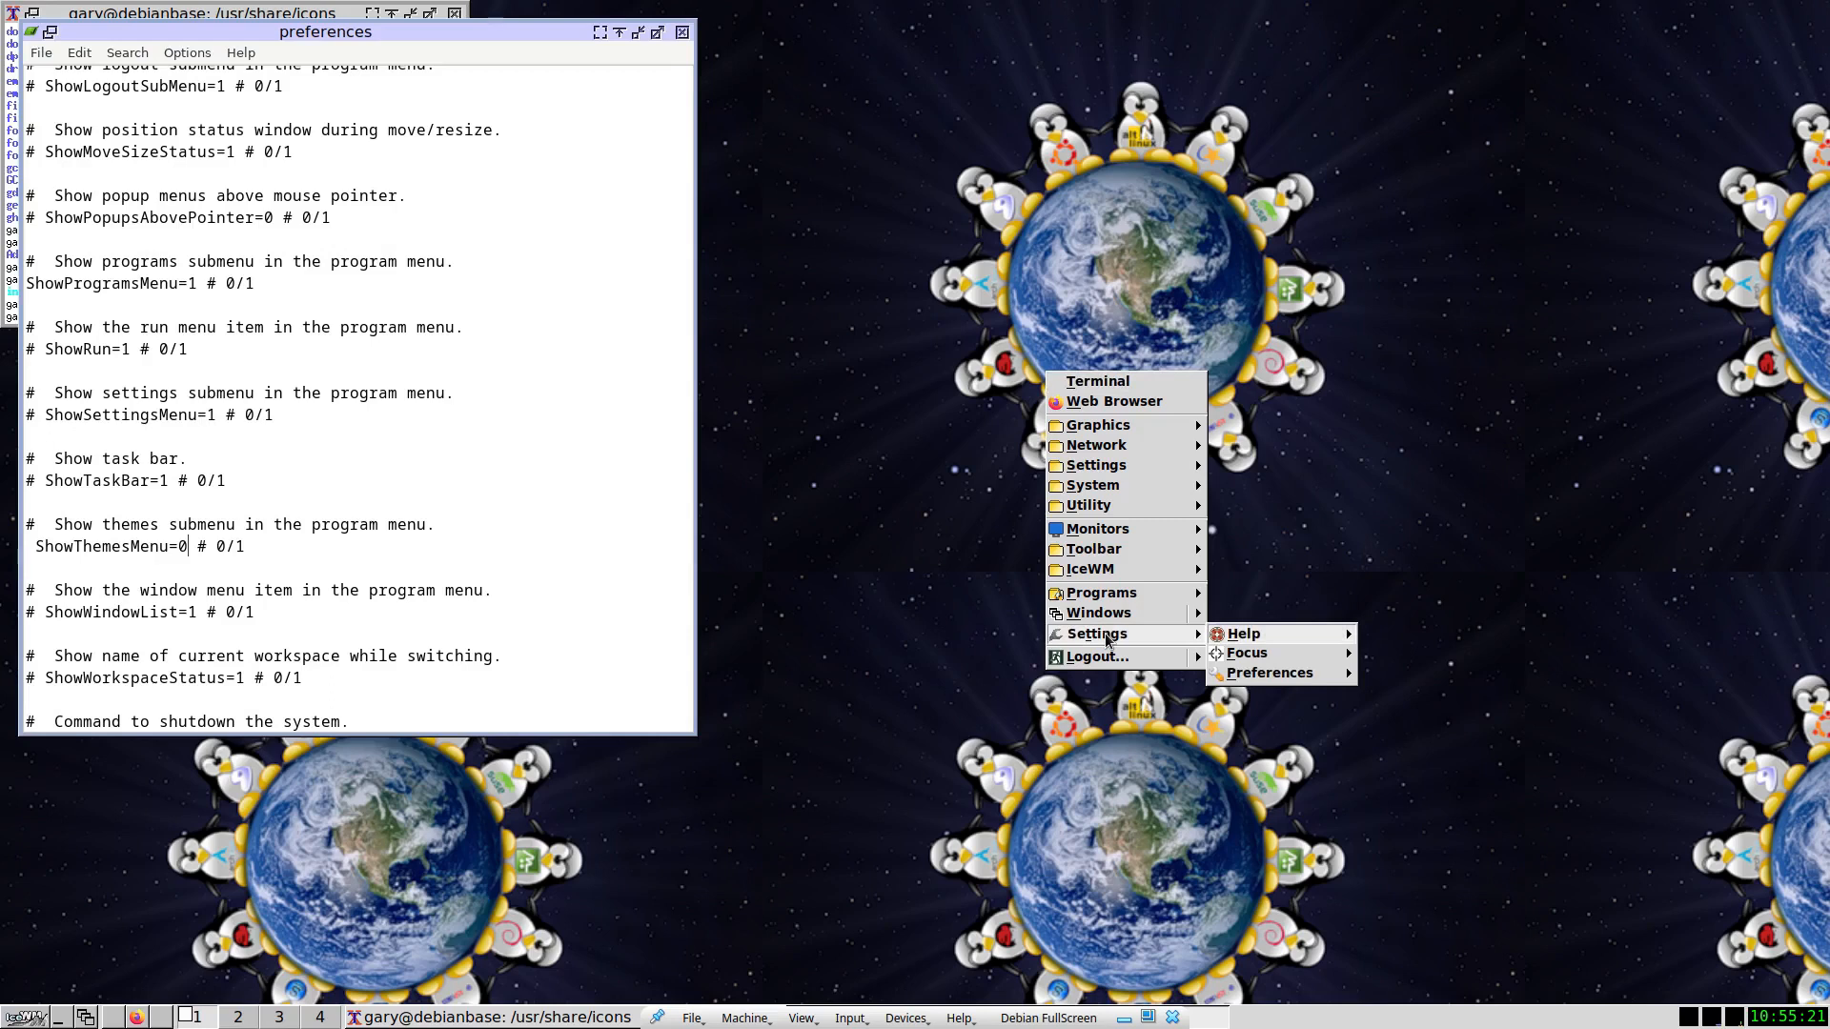
click(907, 368)
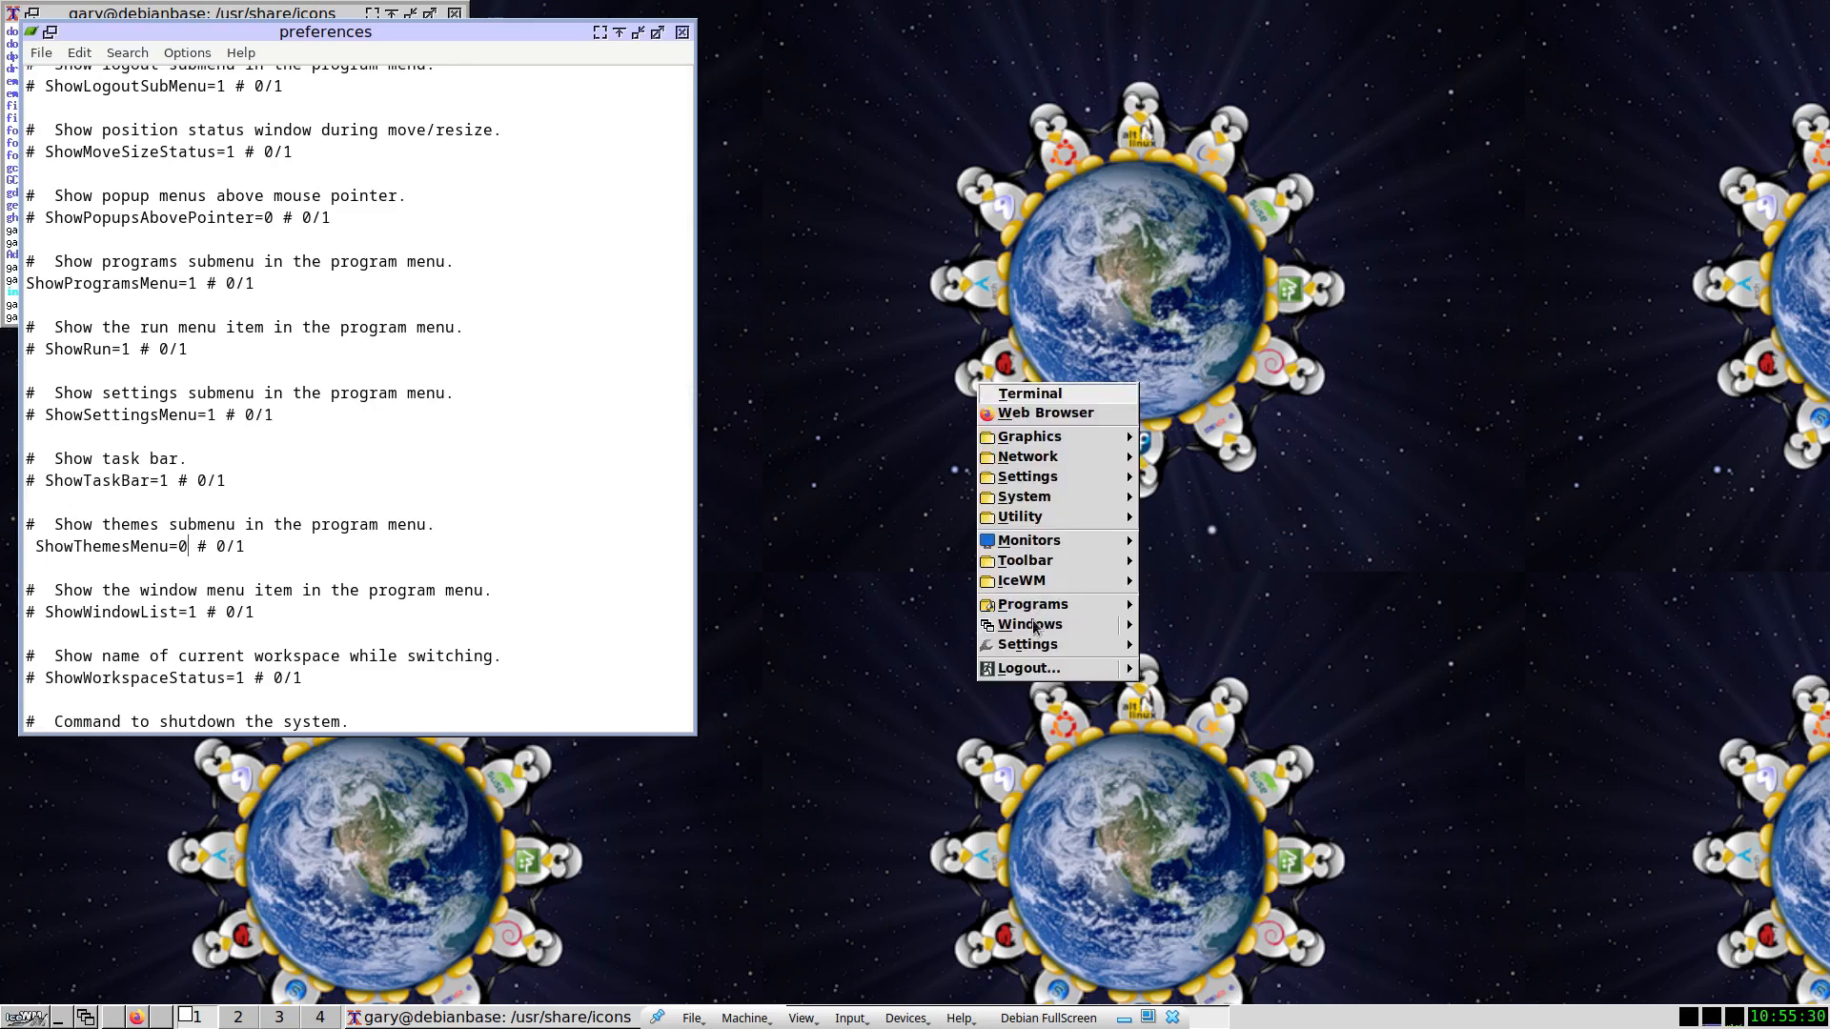
mouse_move(1038, 648)
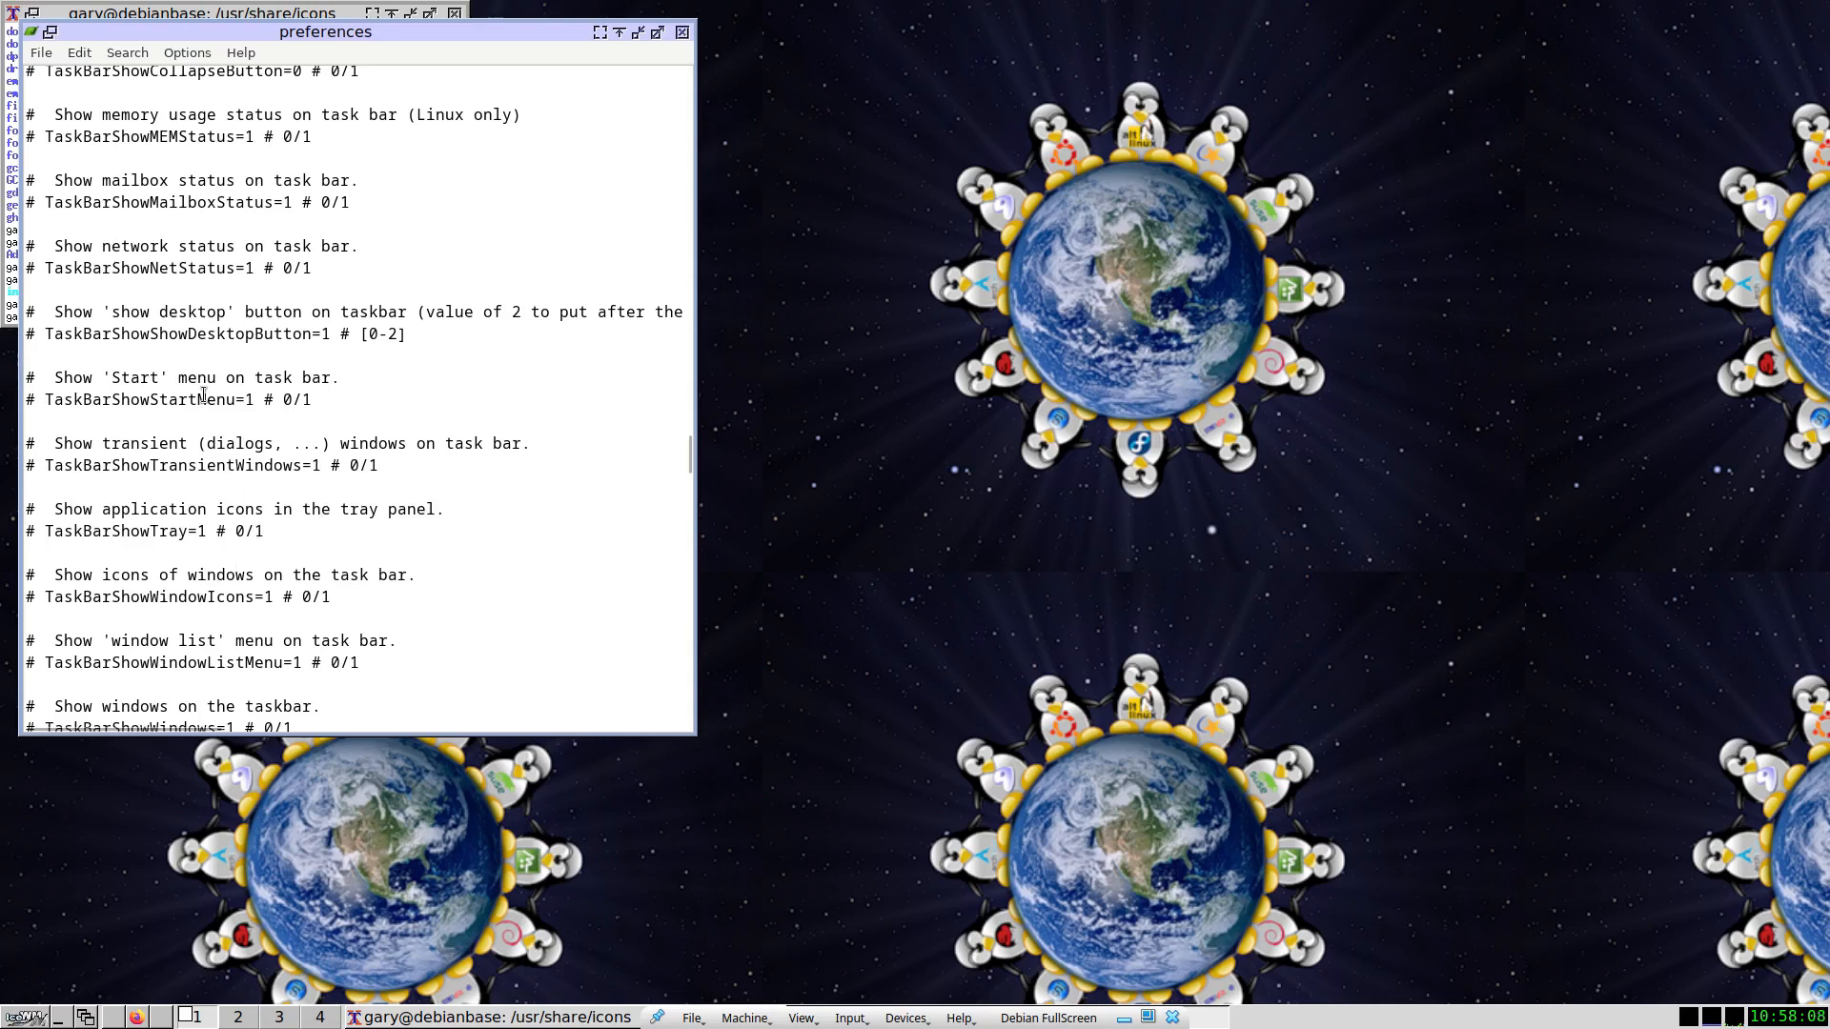
Uncomment the TaskBarJustify setting in the preferences file, set it to "center" and save the file.
scroll(230, 515, down, 1)
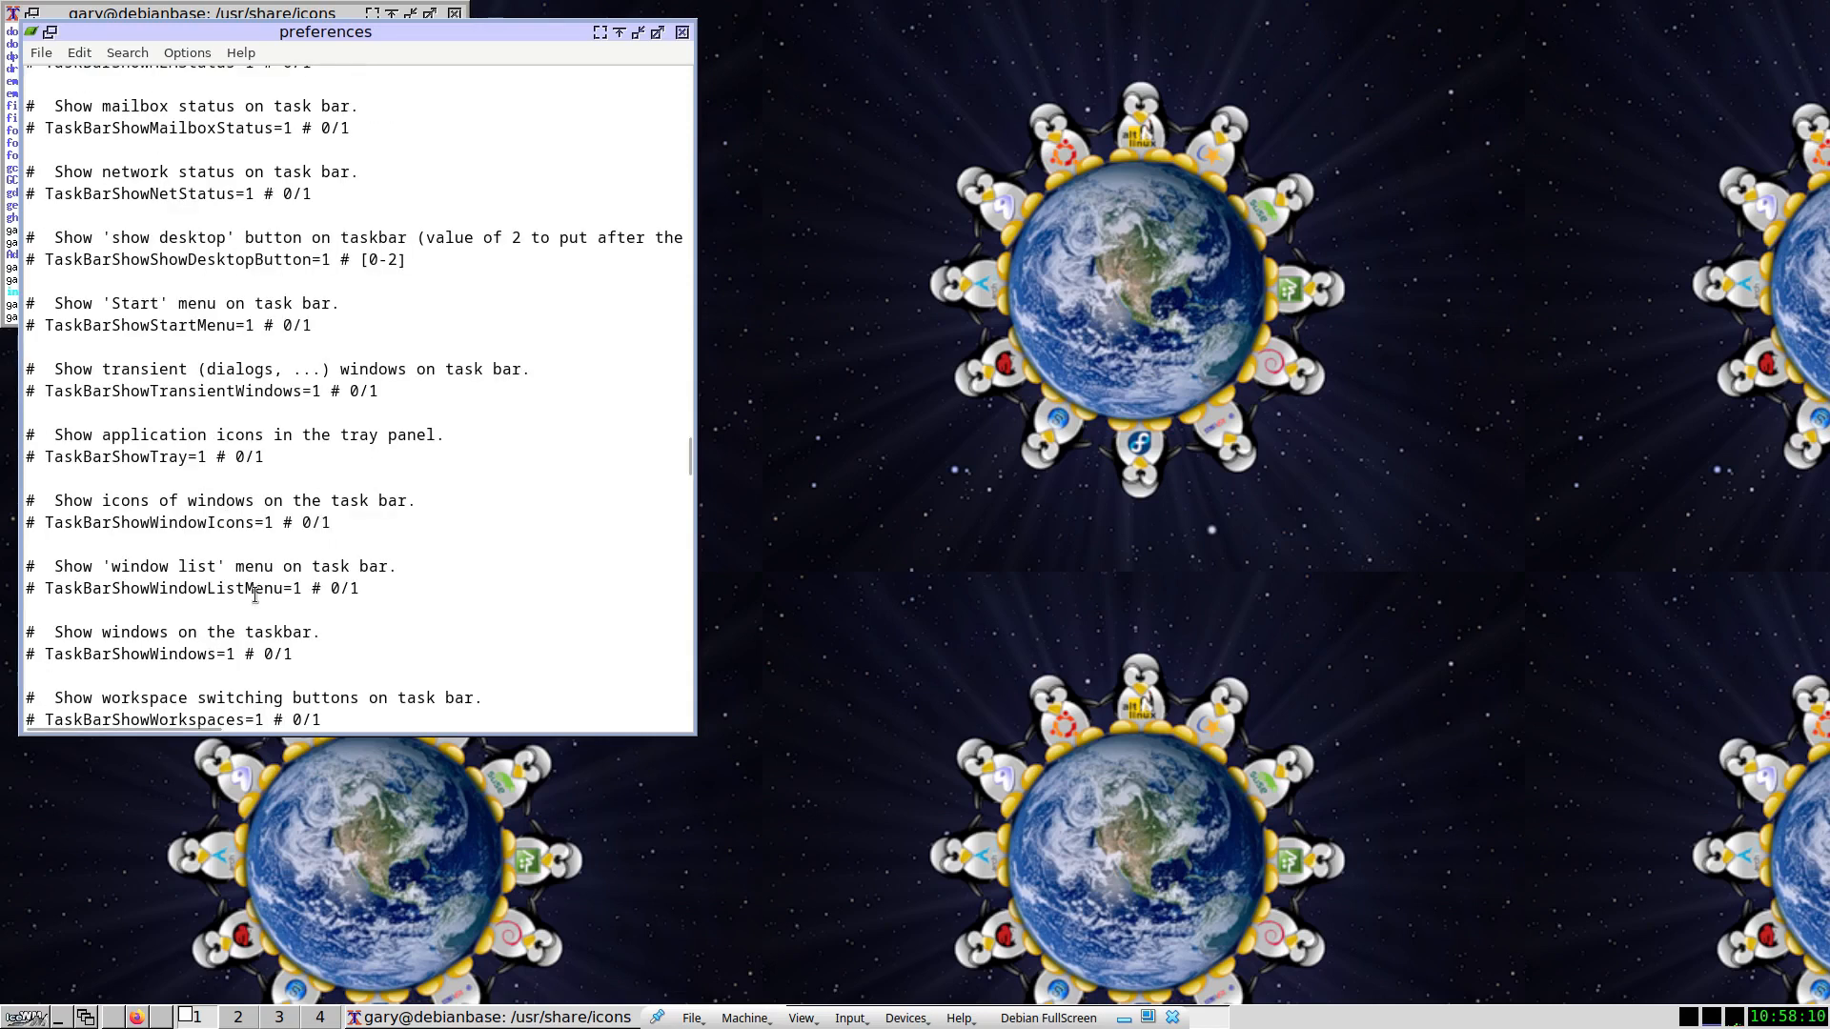
click(320, 631)
scroll(463, 616, down, 1)
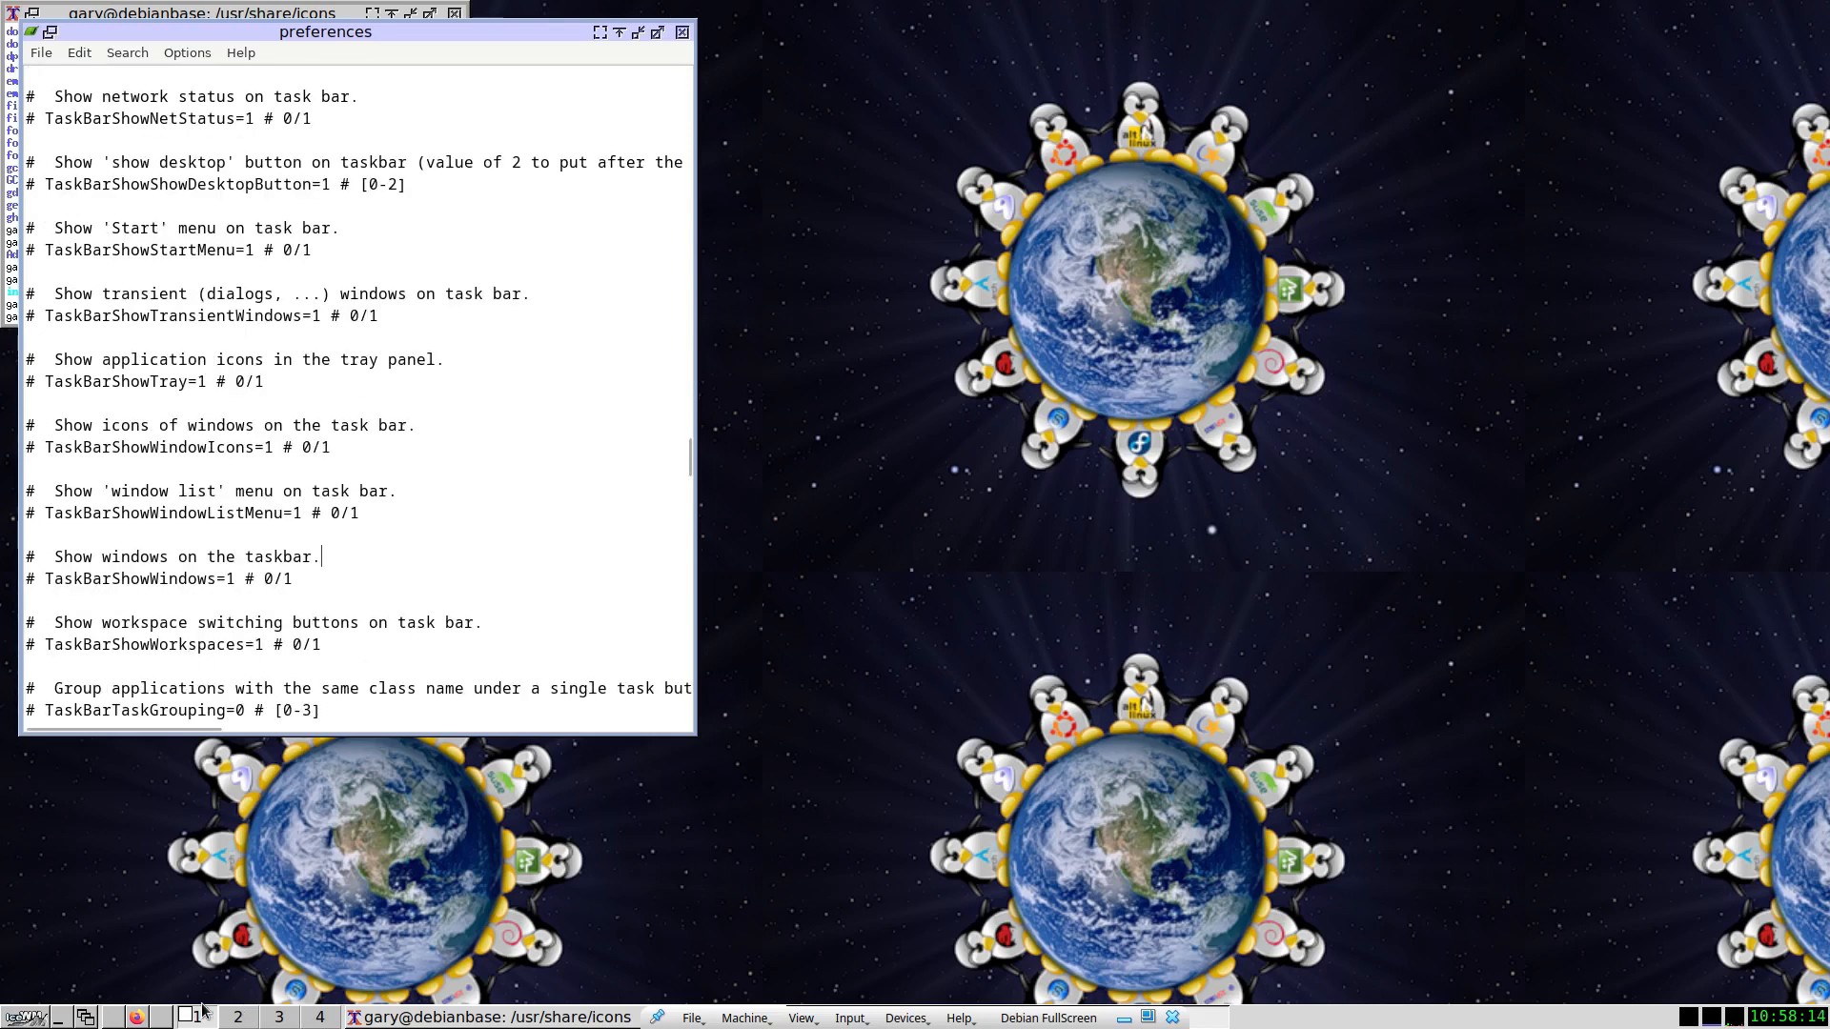
scroll(401, 572, down, 3)
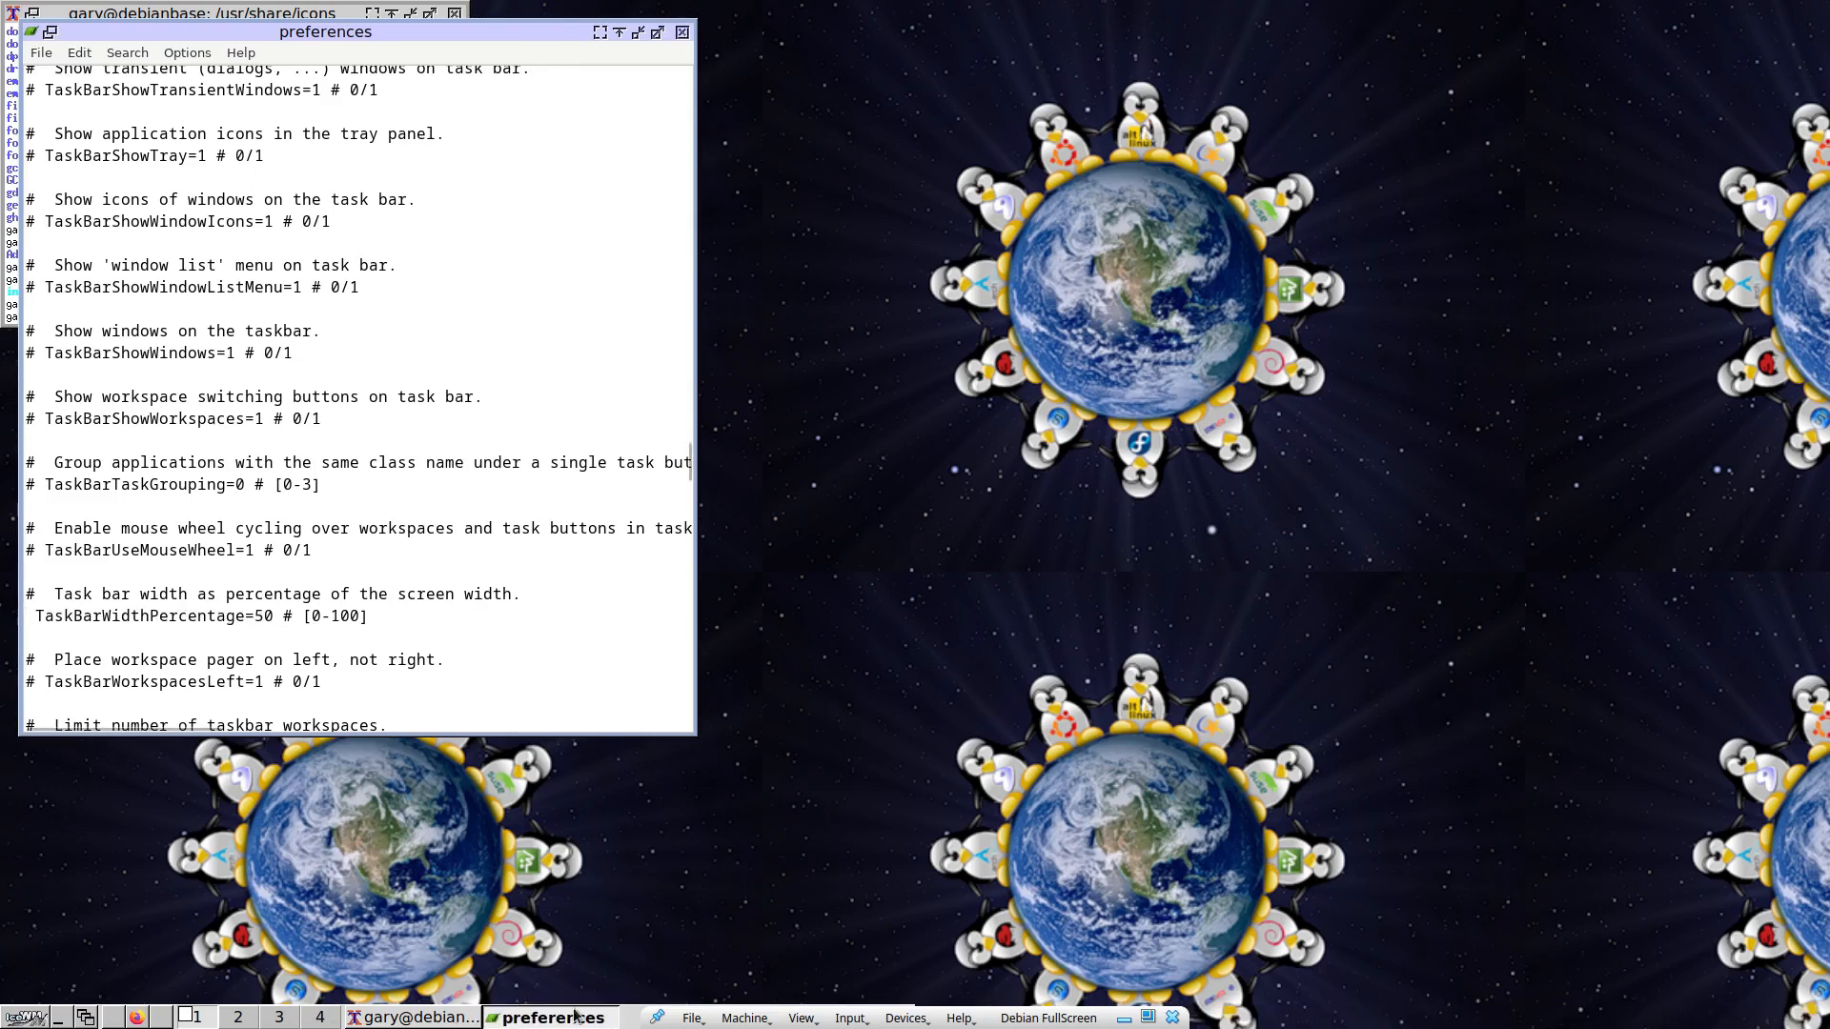
scroll(143, 238, up, 20)
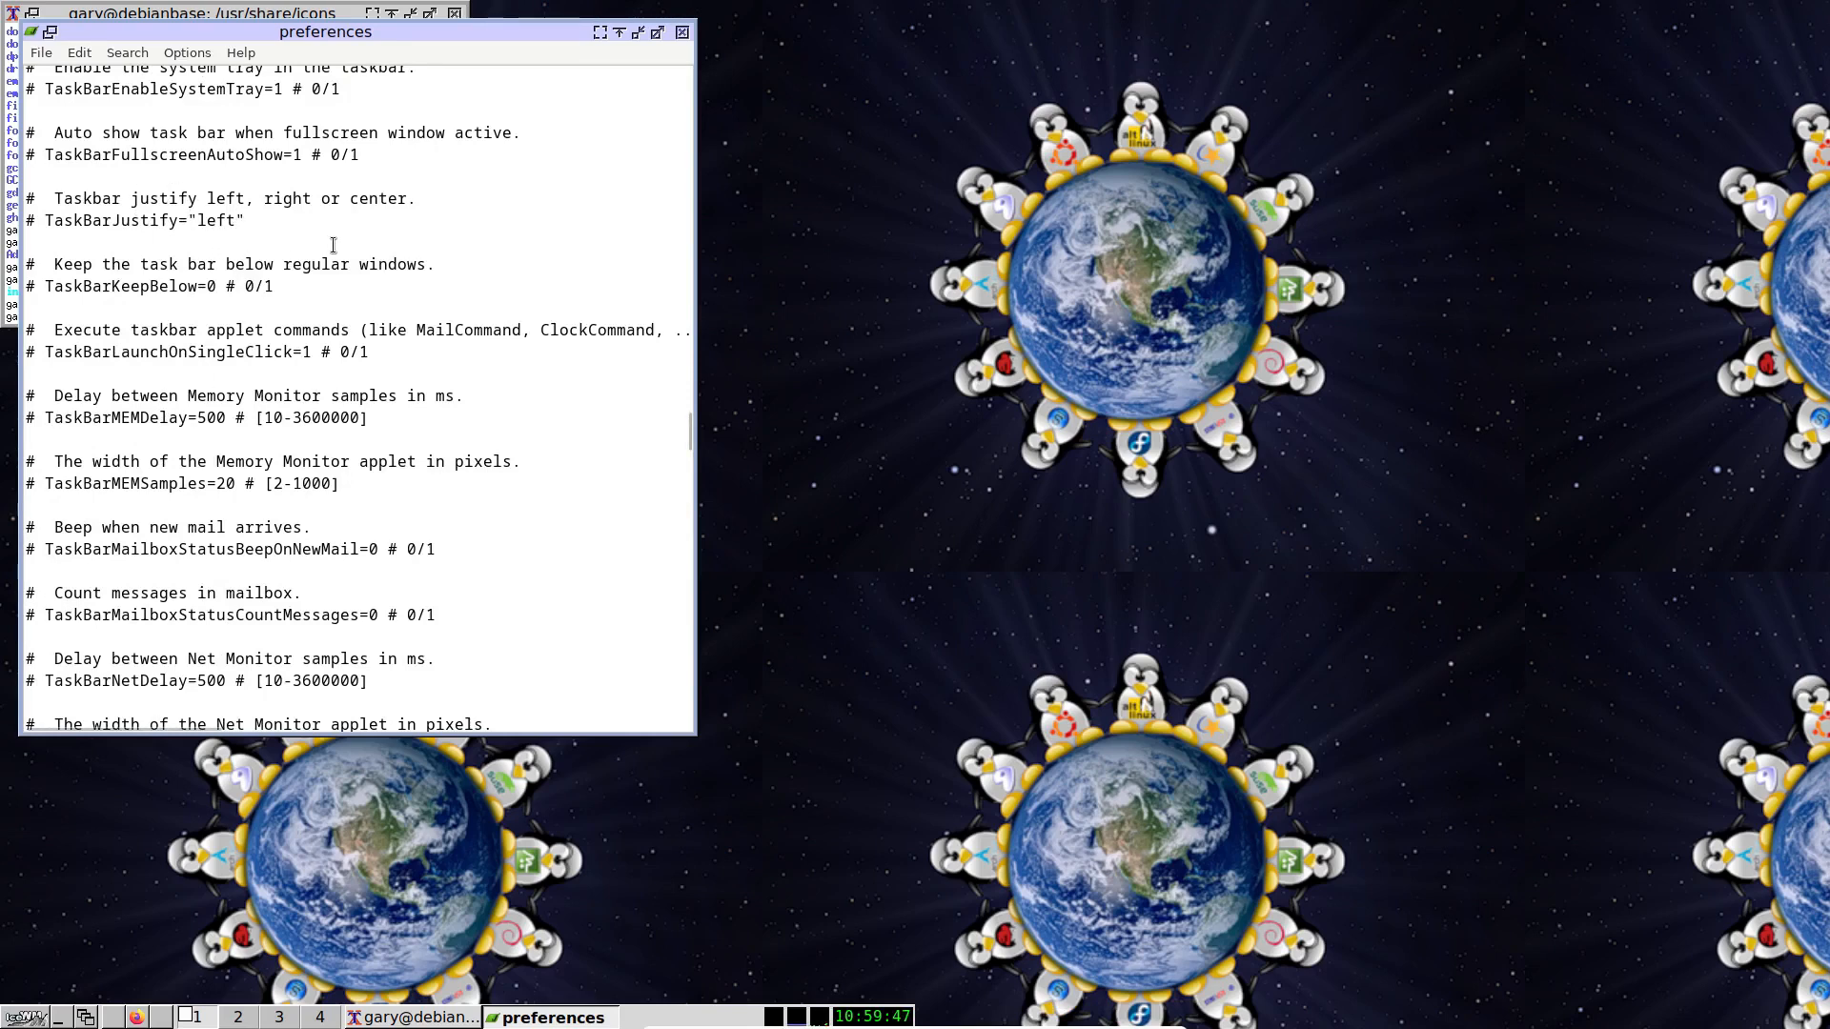
key(Delete)
key(BackSpace)
key(BackSpace)
key(BackSpace)
text(center)
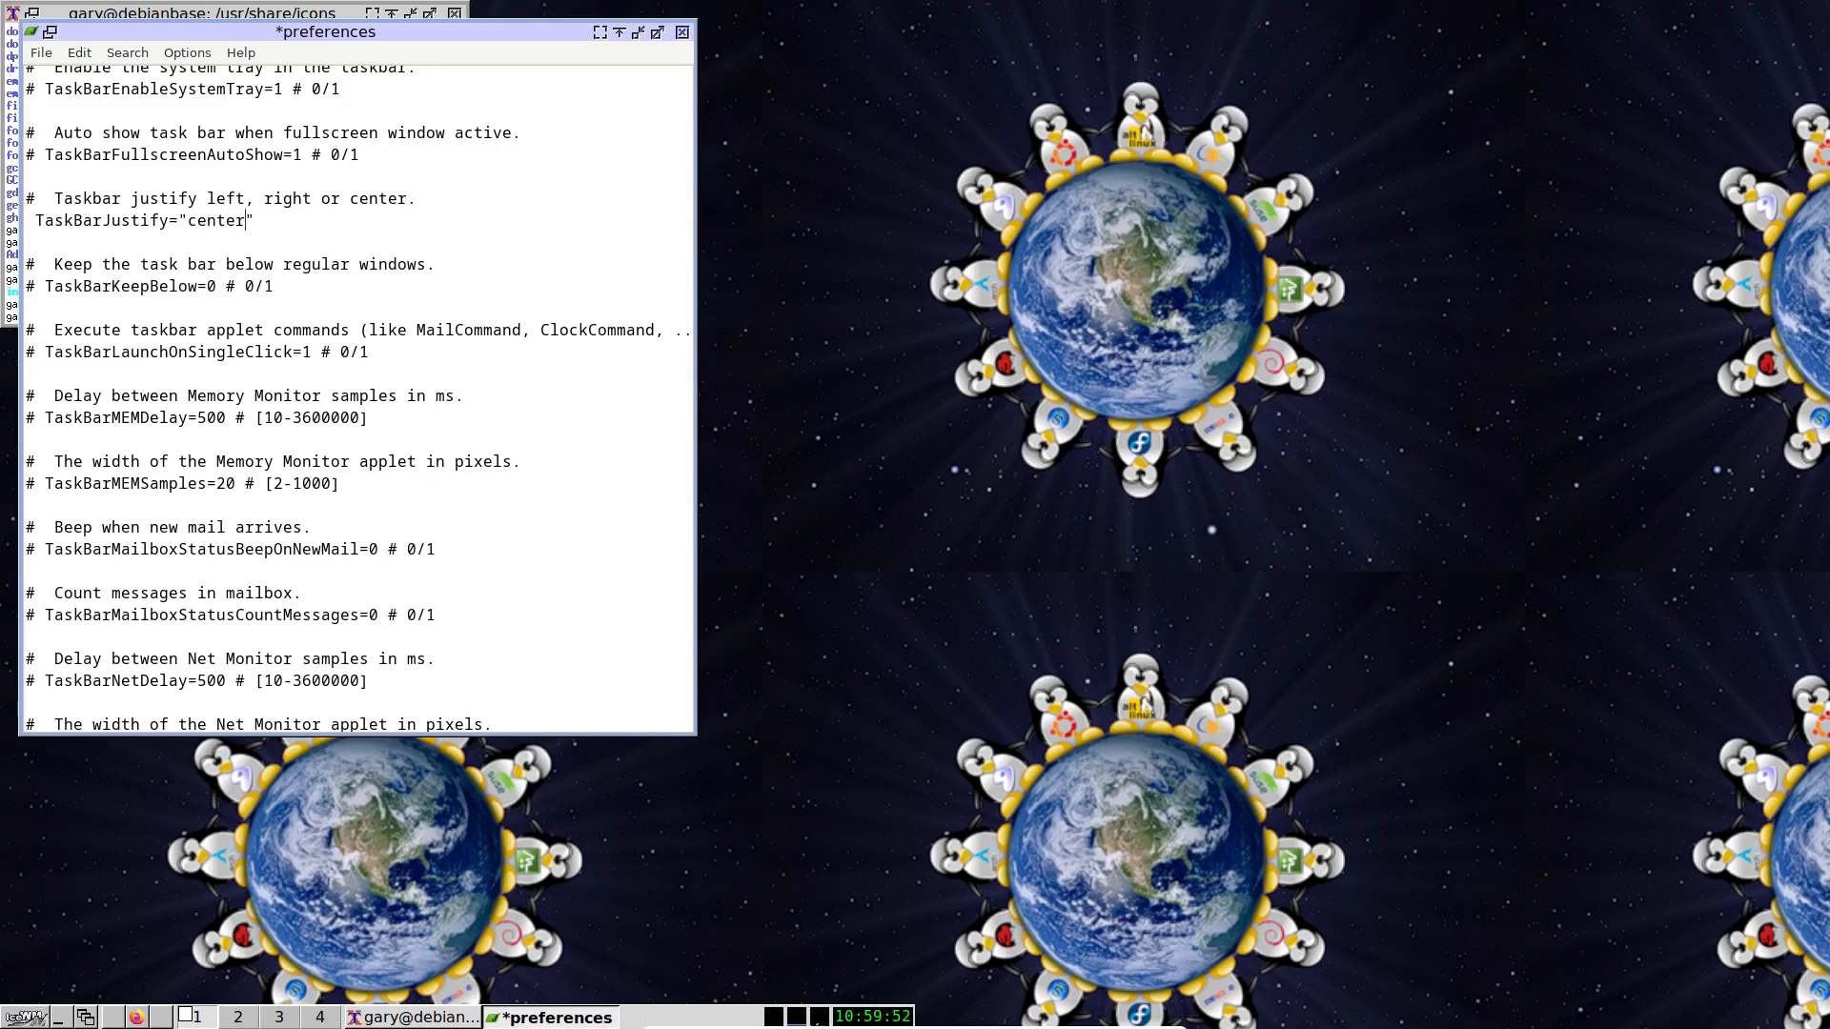
key(ctrl+s)
Restart IceWM to apply the taskbar justification change.
right_click(981, 424)
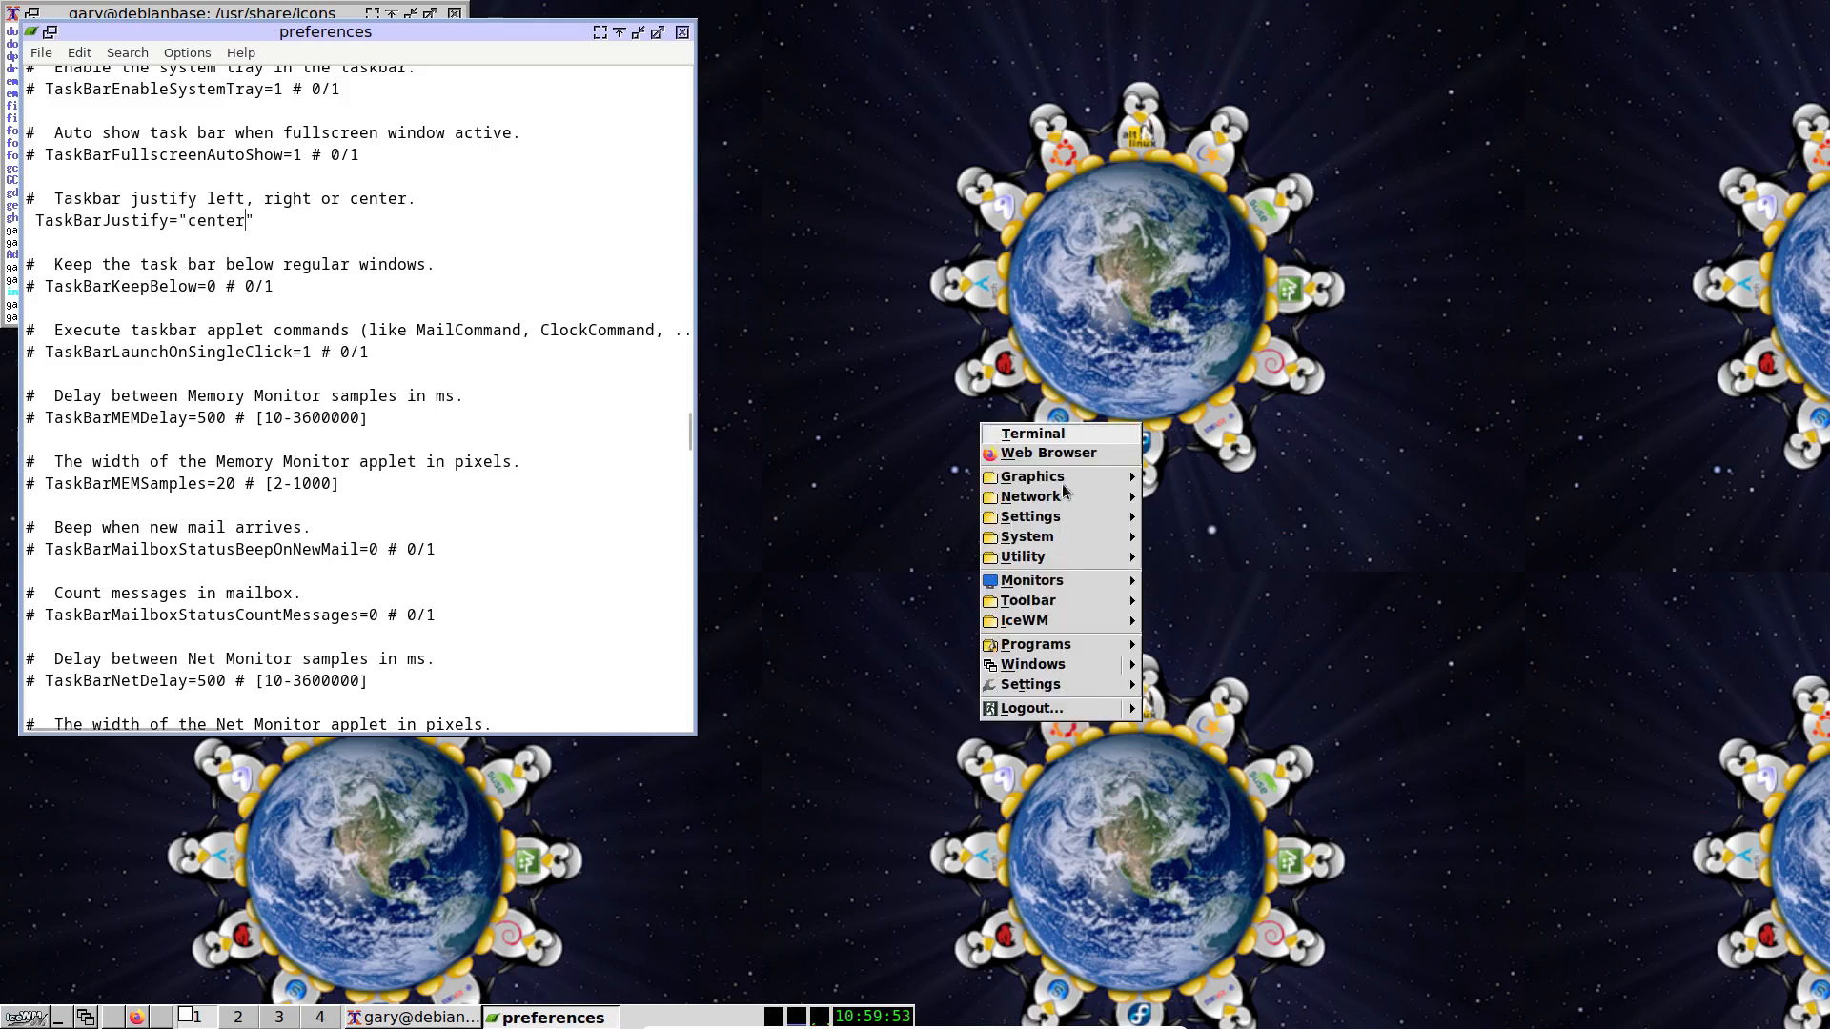
mouse_move(1075, 621)
click(1229, 626)
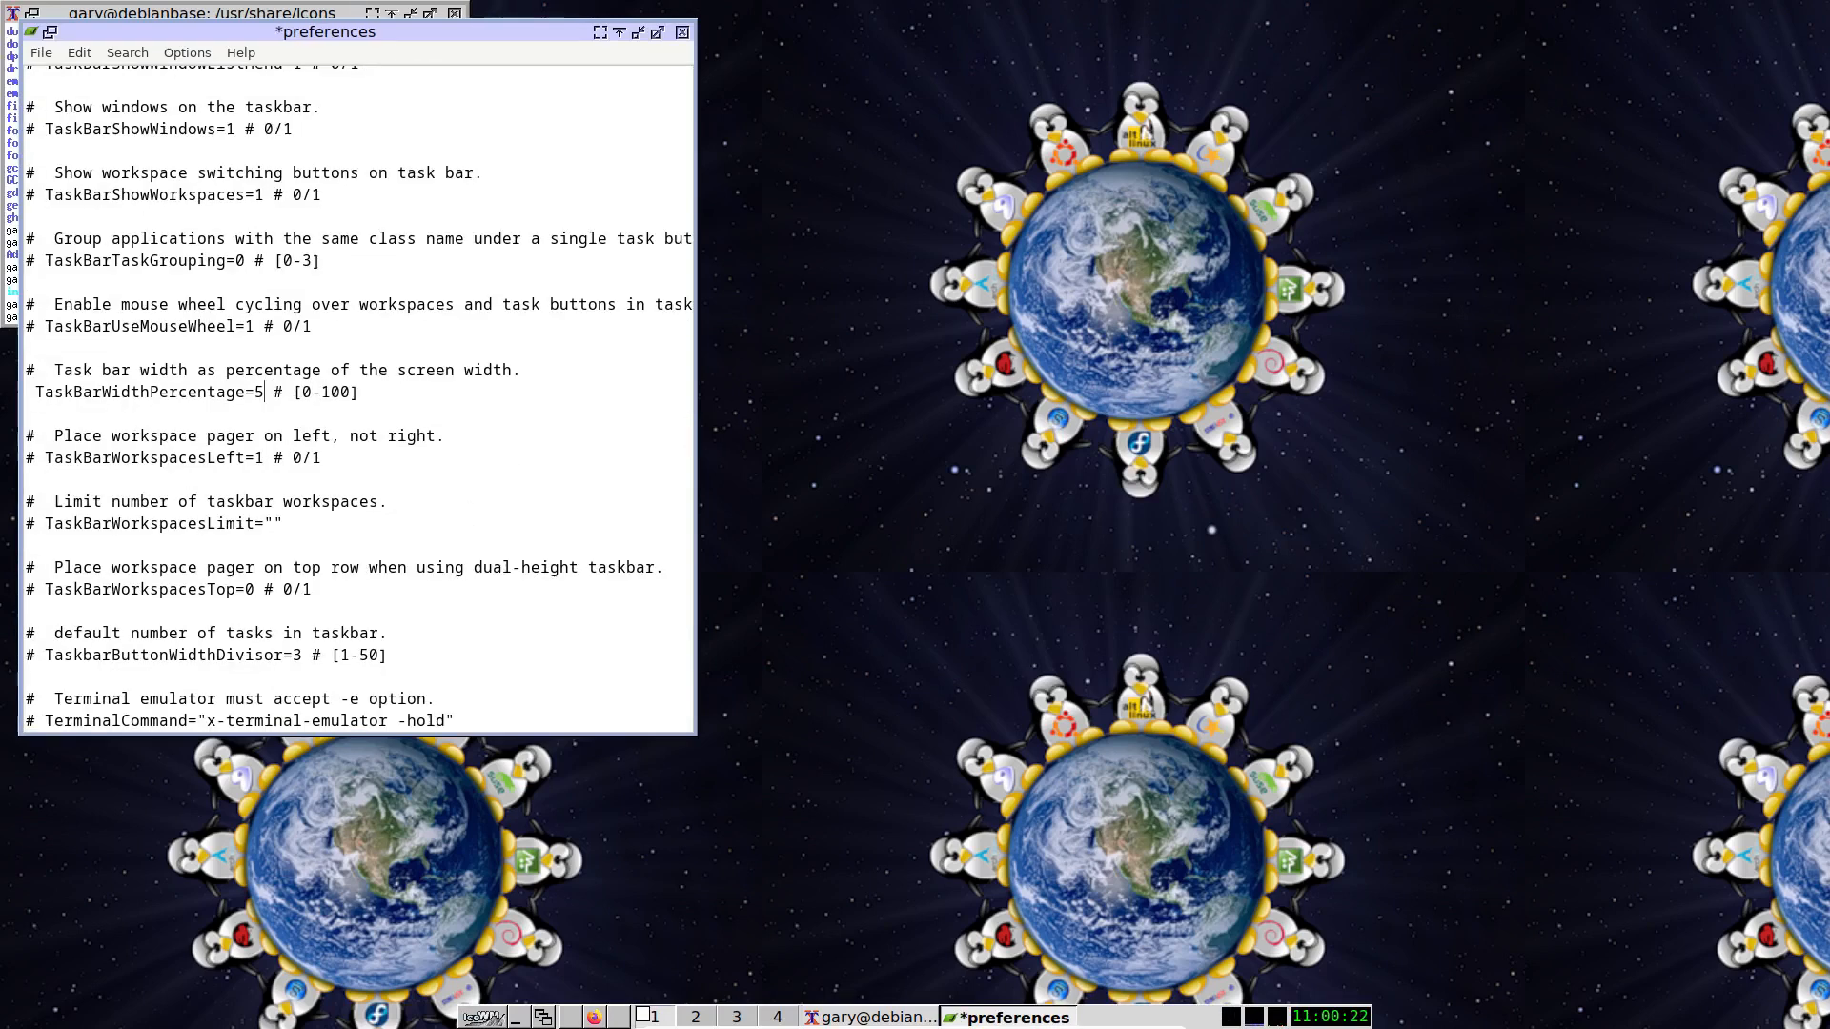
Set TaskBarWidthPercentage to 100 in the preferences file and save it.
key(BackSpace)
key(BackSpace)
key(BackSpace)
text(100)
key(ctrl+s)
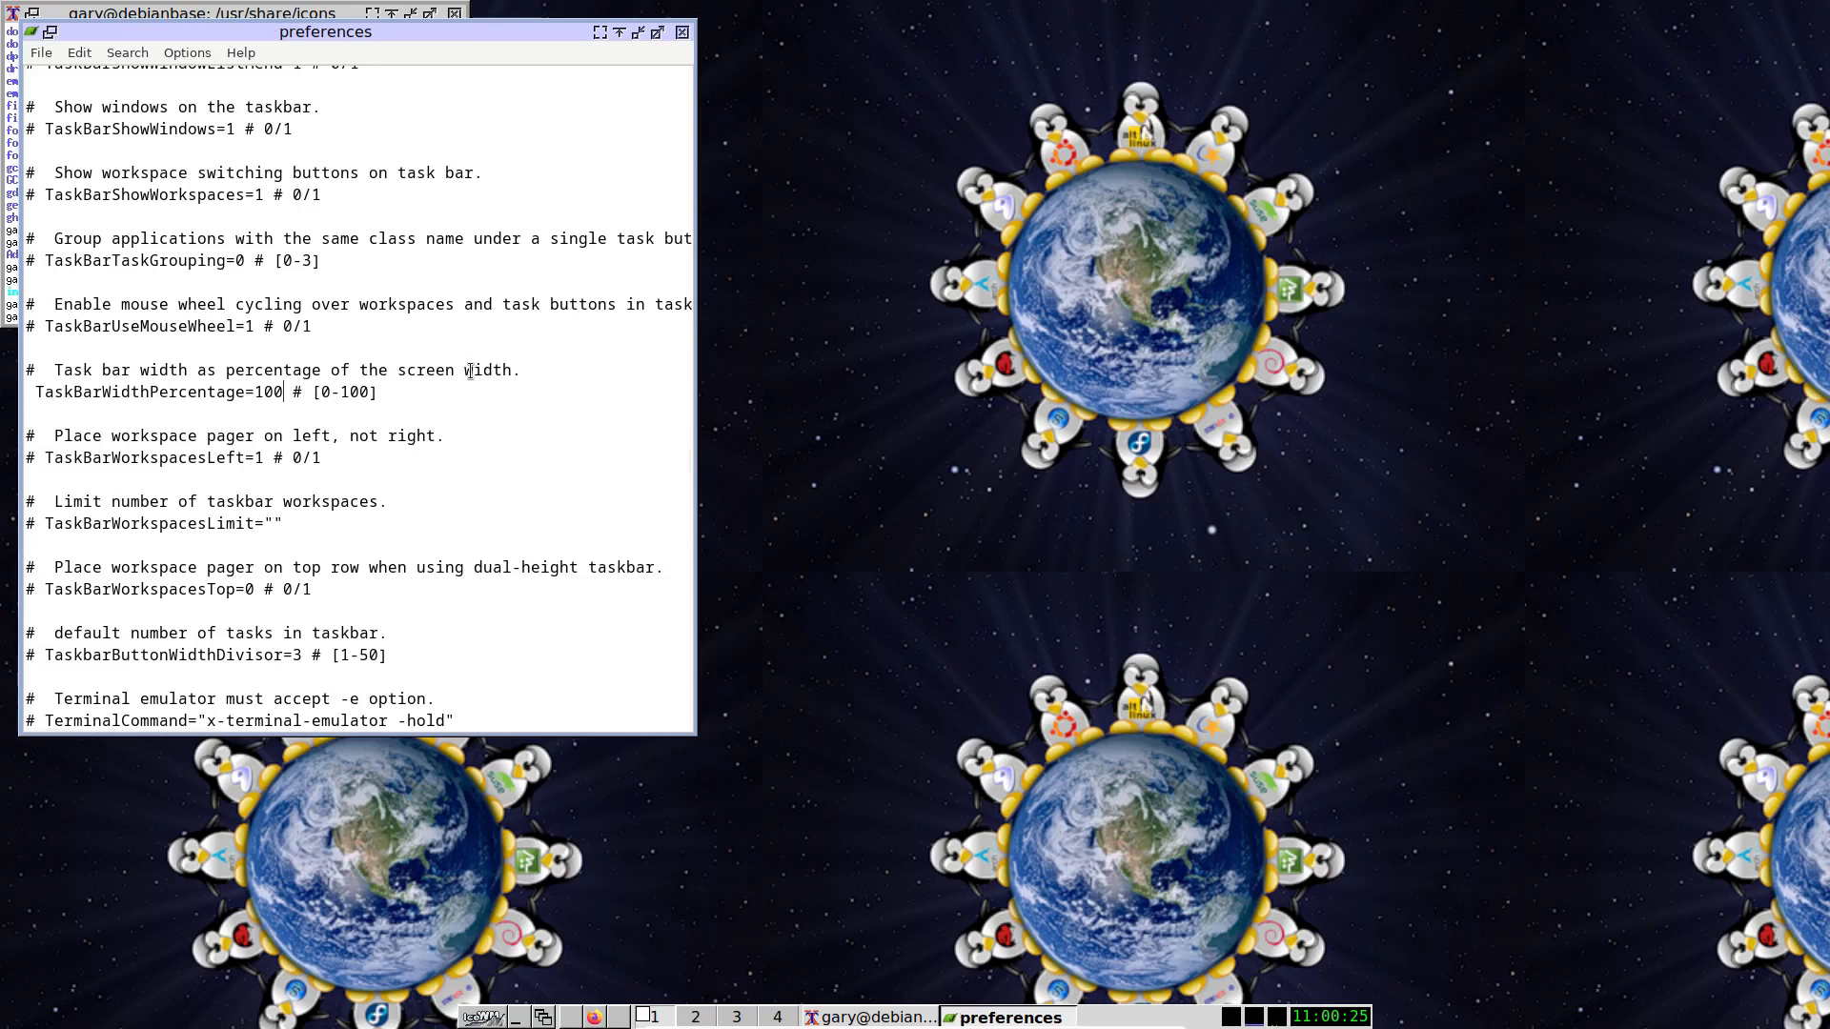
Restart IceWM to apply the new taskbar width.
right_click(891, 382)
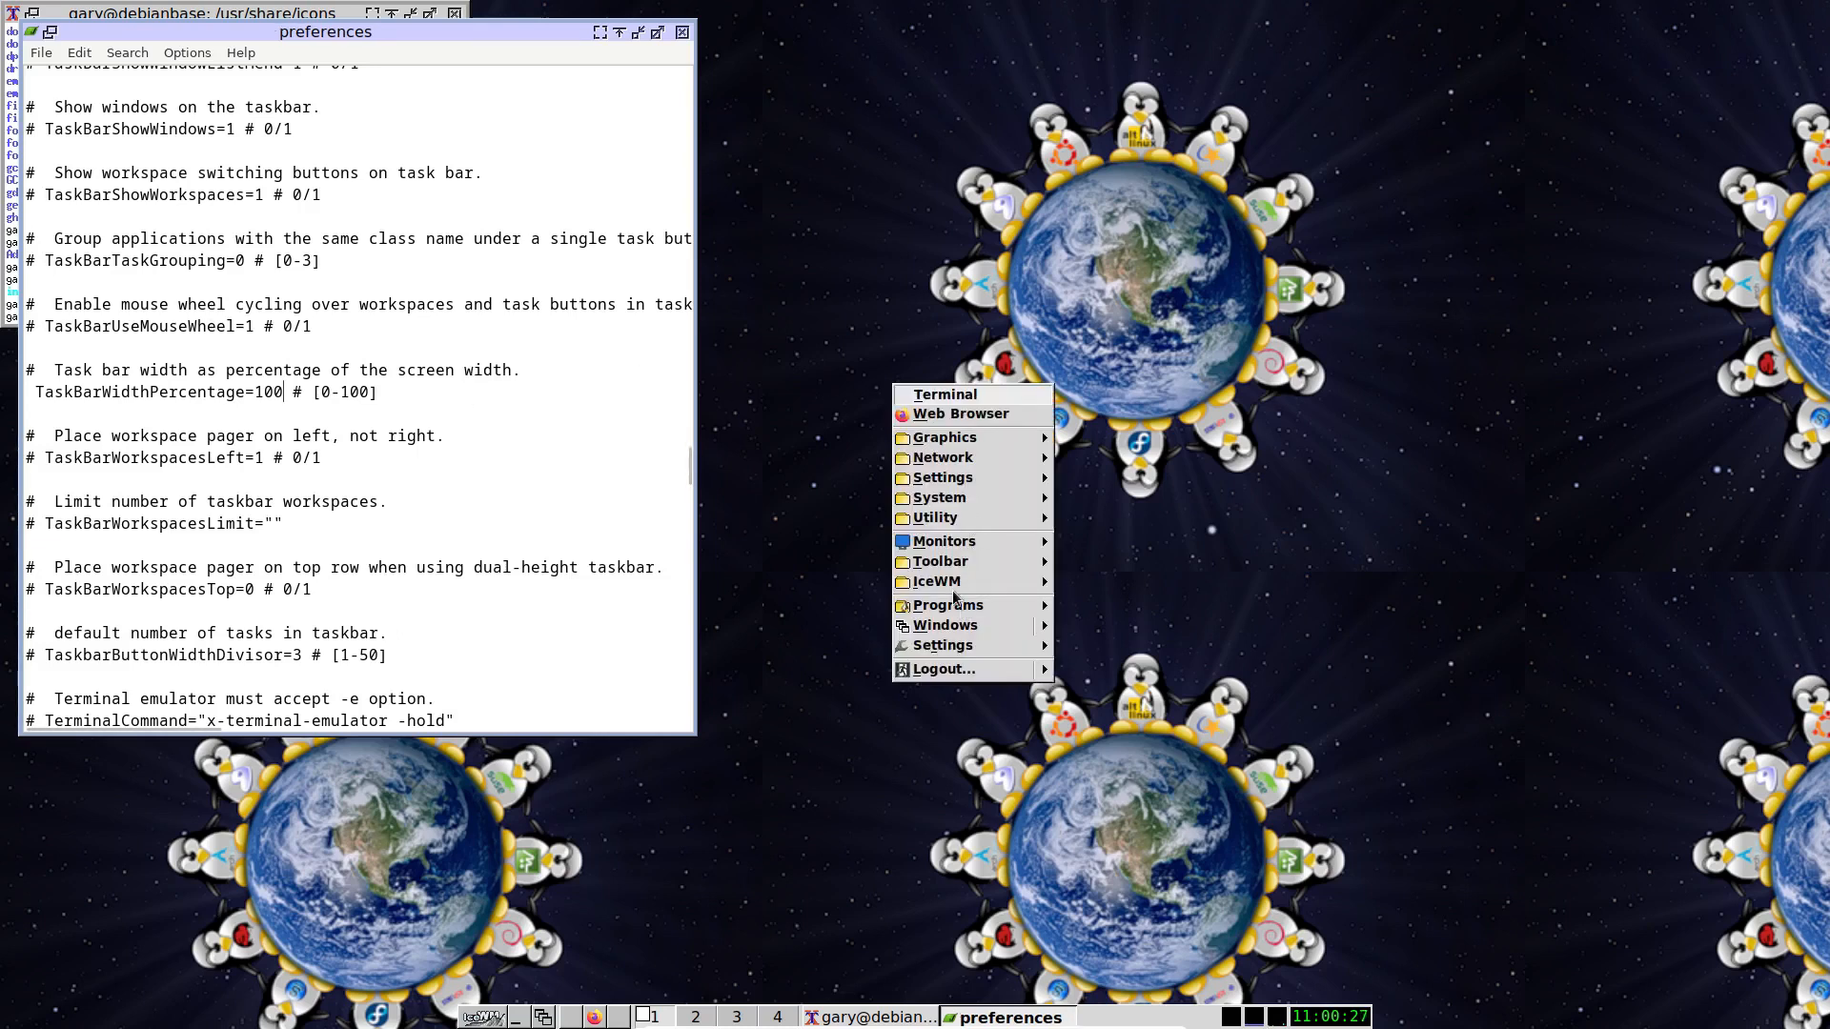
mouse_move(953, 588)
click(1117, 588)
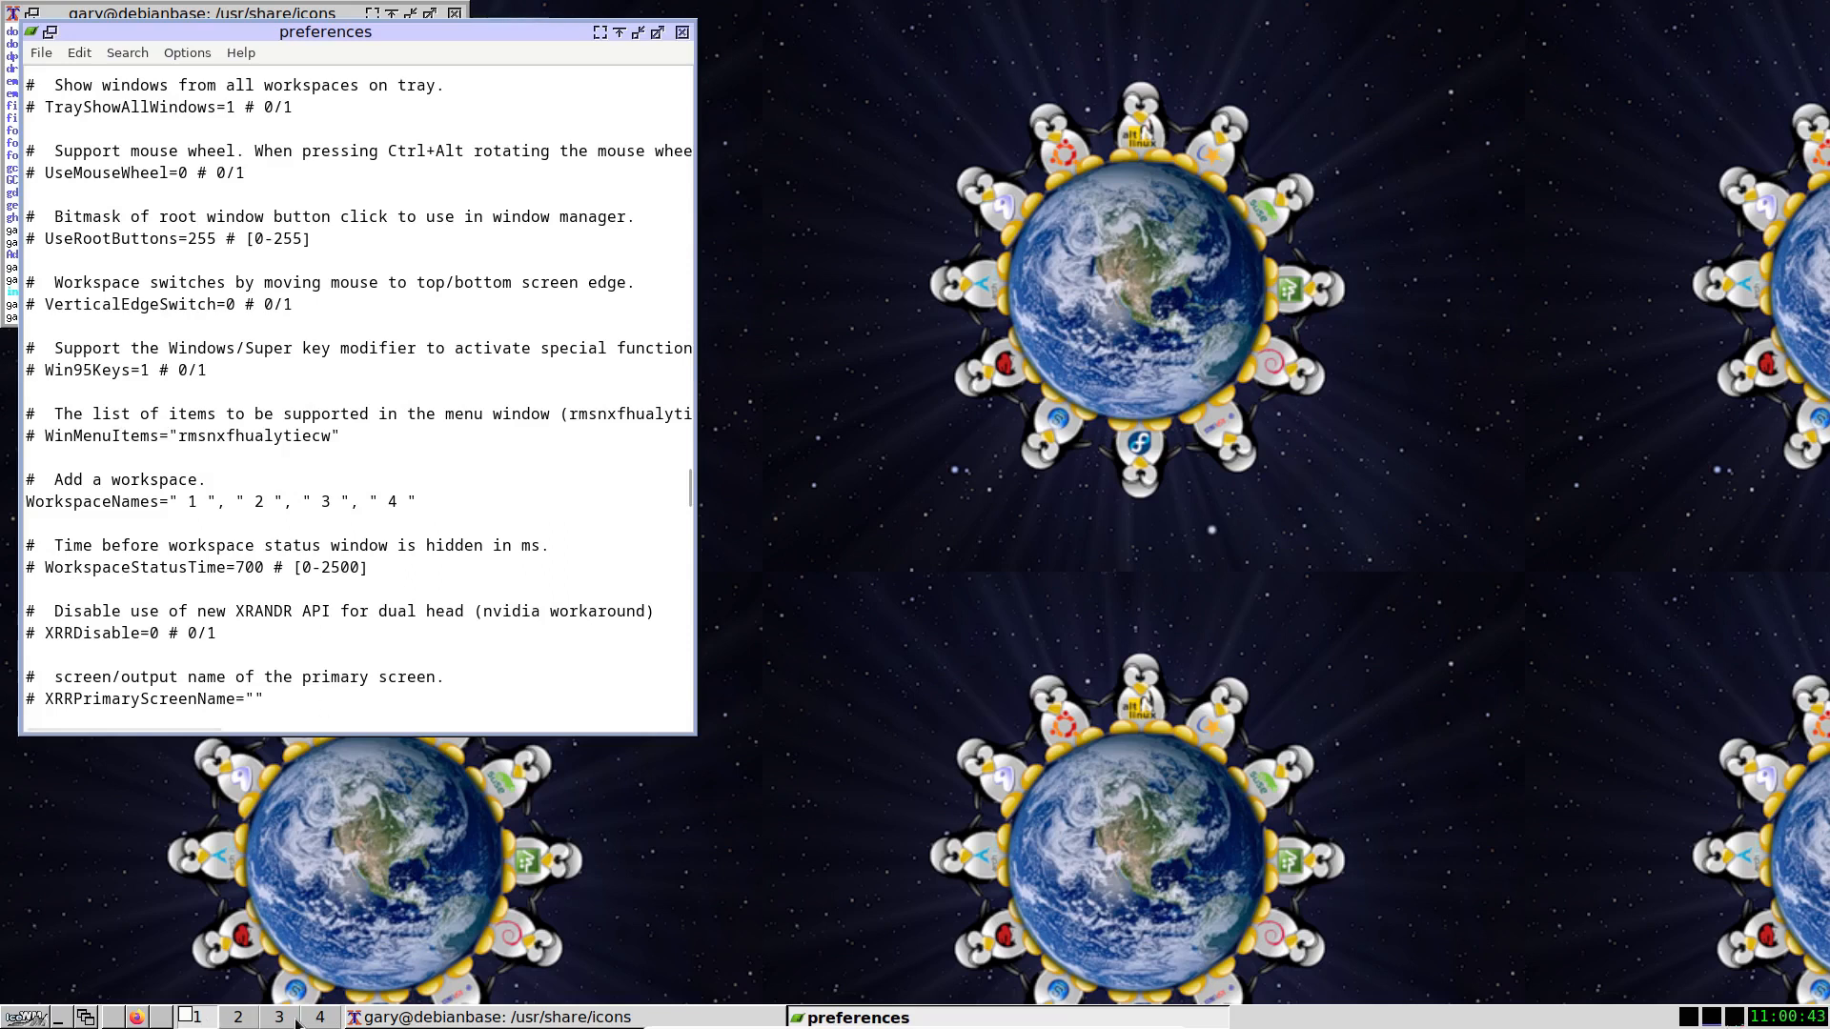
Add a fifth workspace named " 5 " to the WorkspaceNames entry and save the file.
text(, " 5)
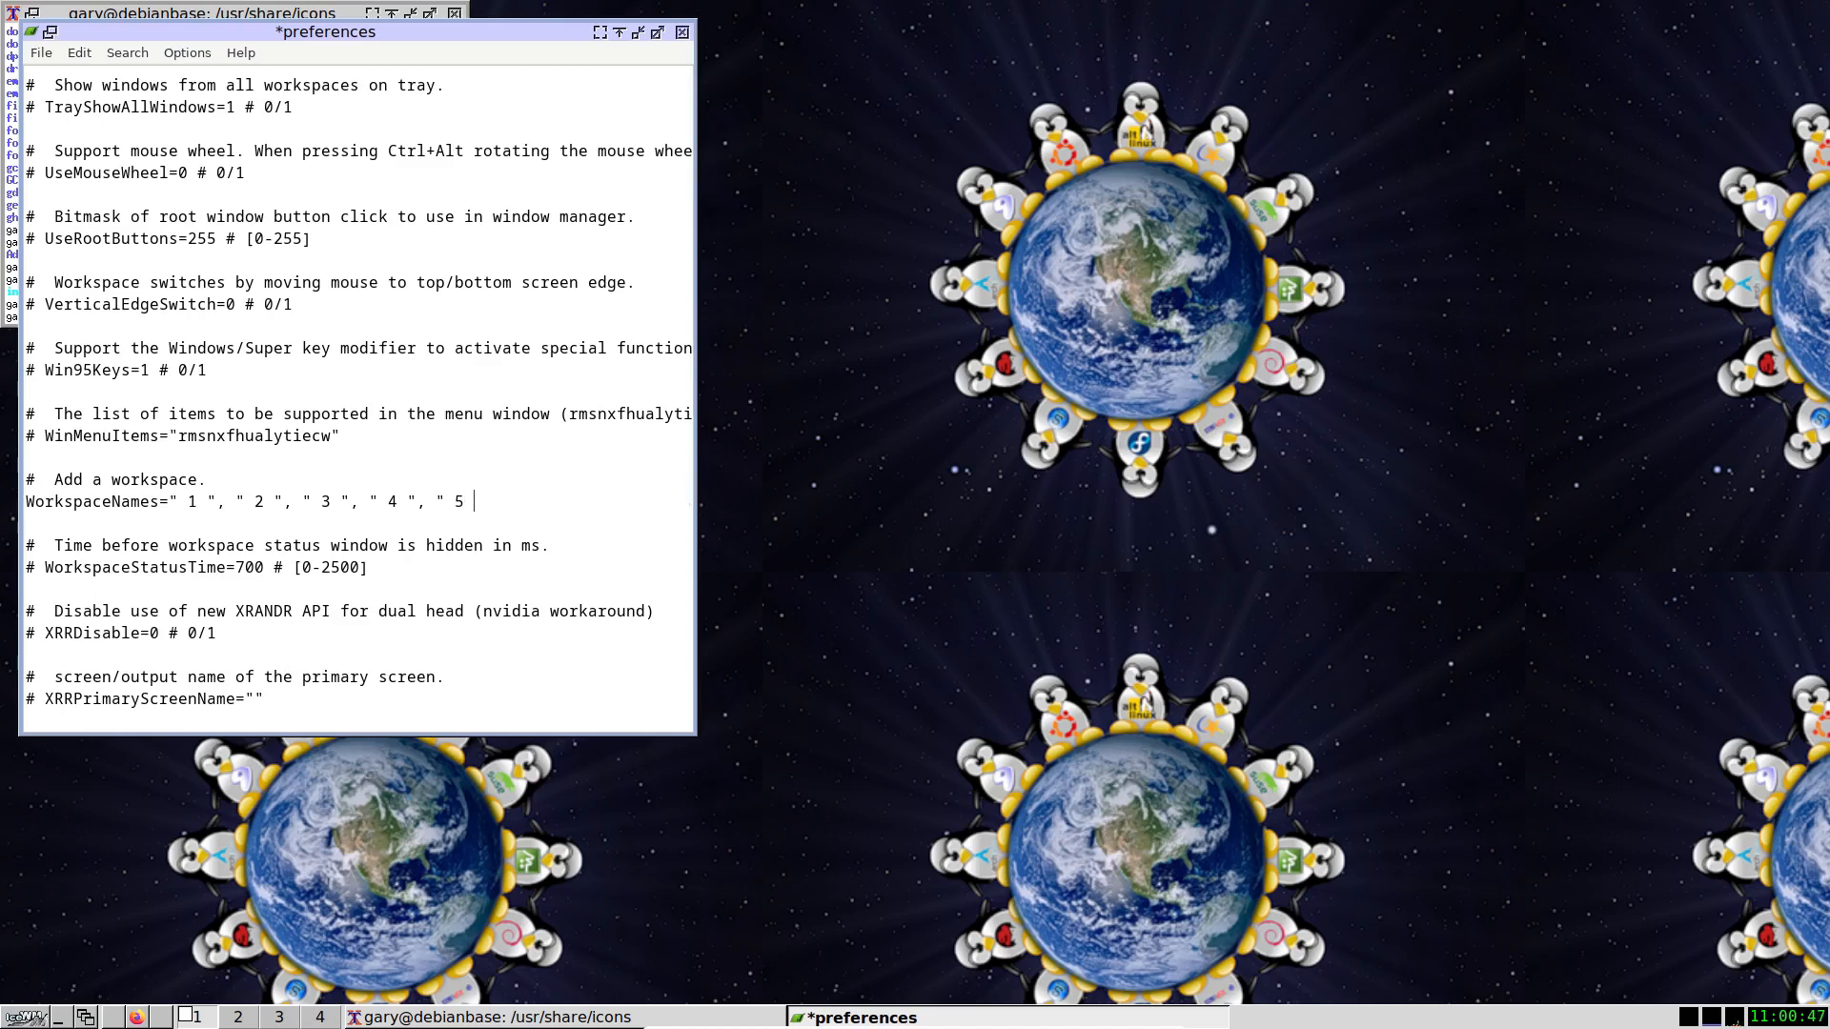
text( ")
key(ctrl+s)
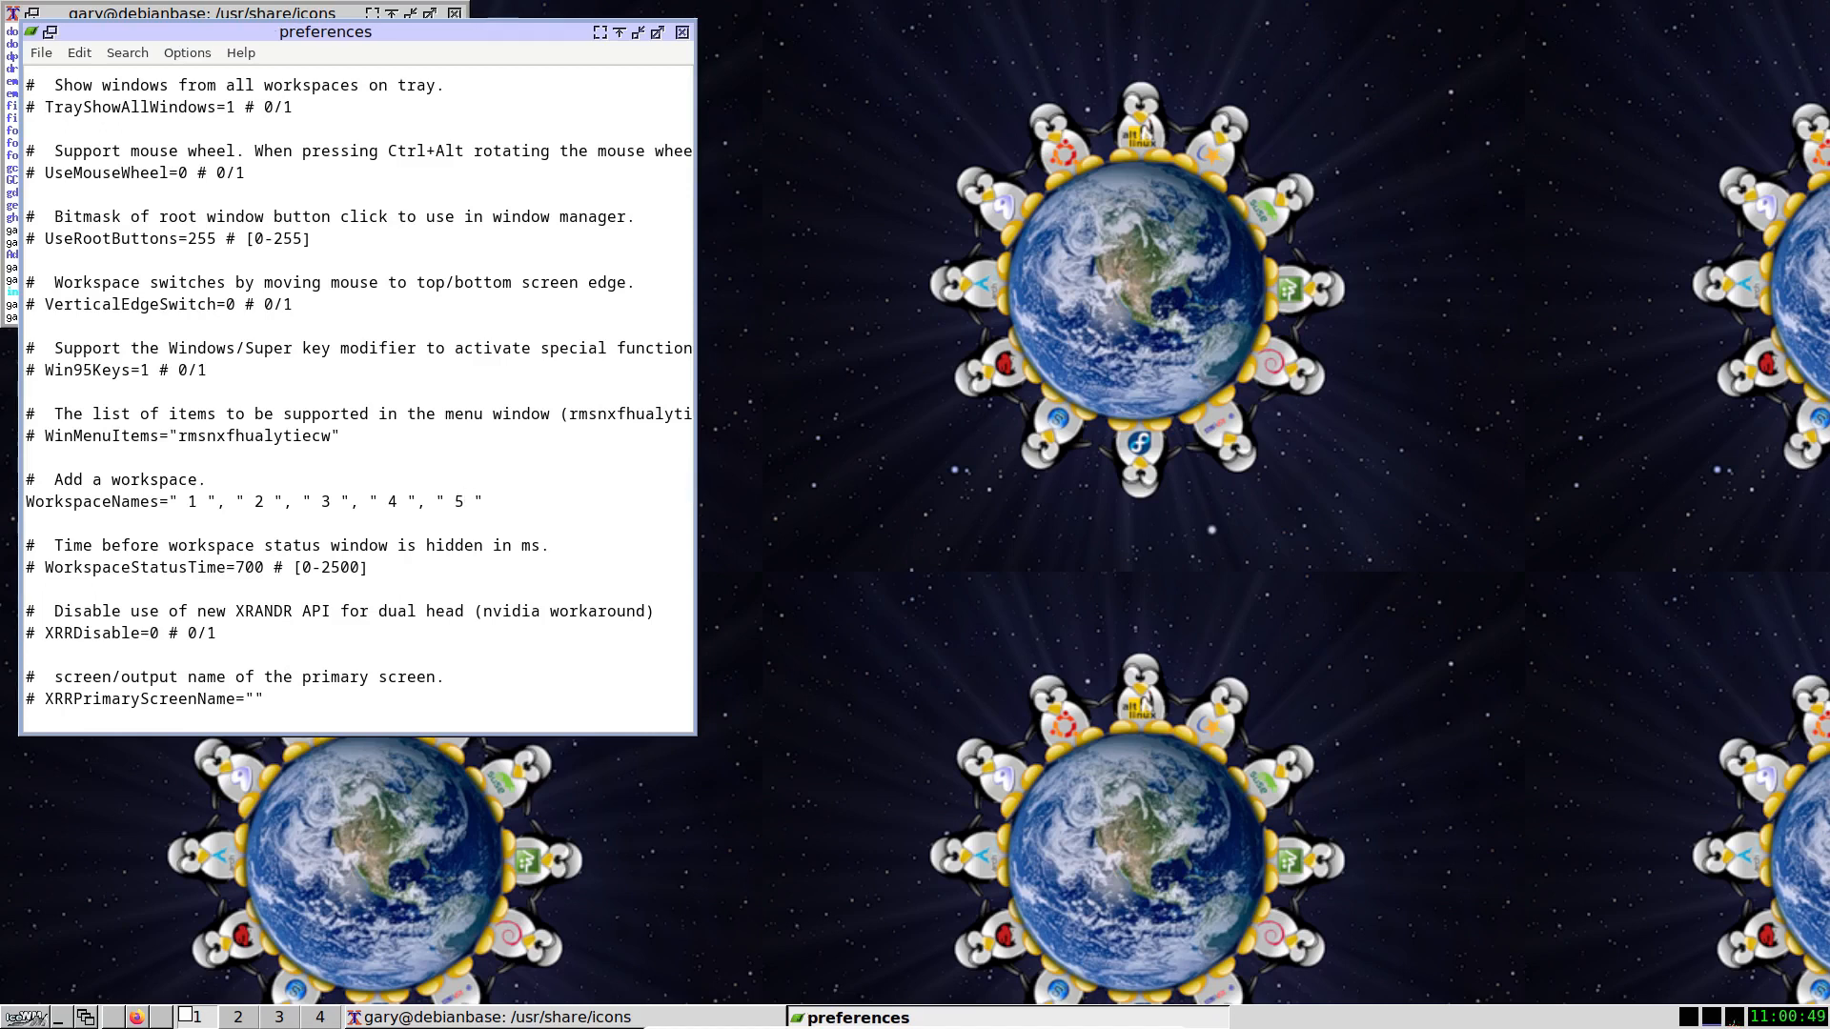
Restart IceWM to apply the added workspace.
right_click(962, 432)
mouse_move(1049, 626)
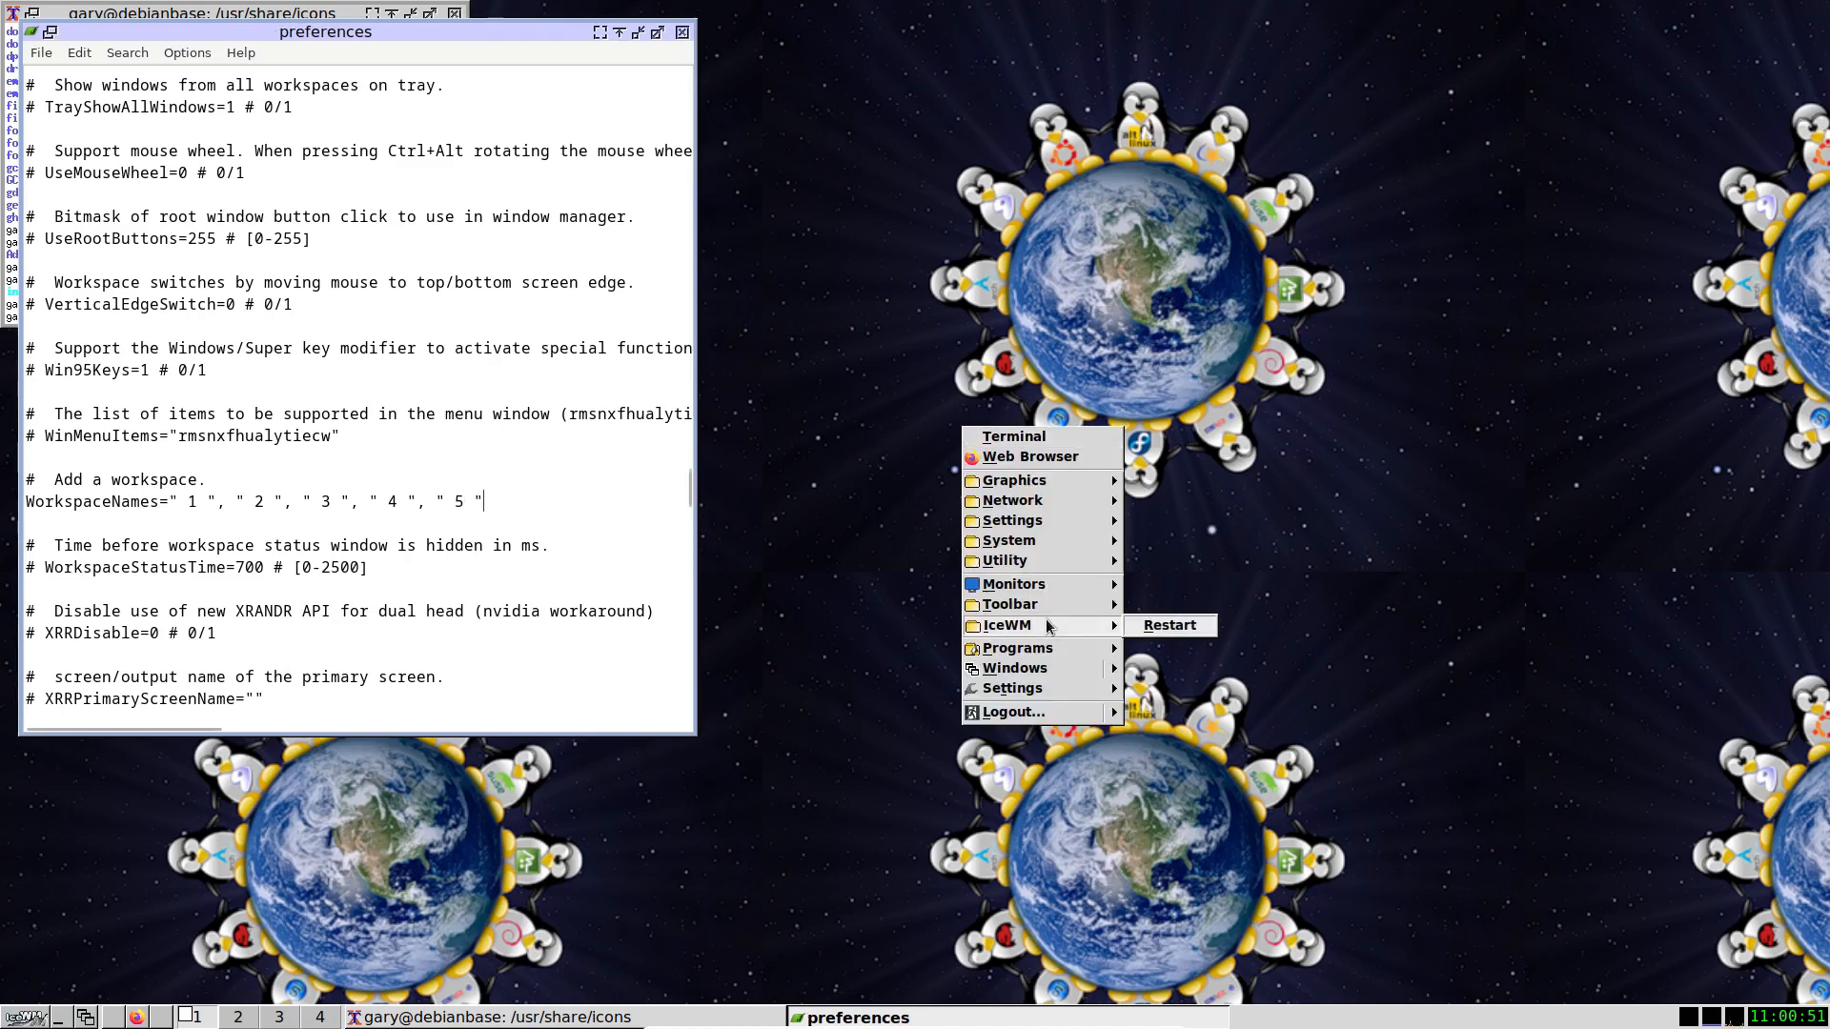
click(1156, 624)
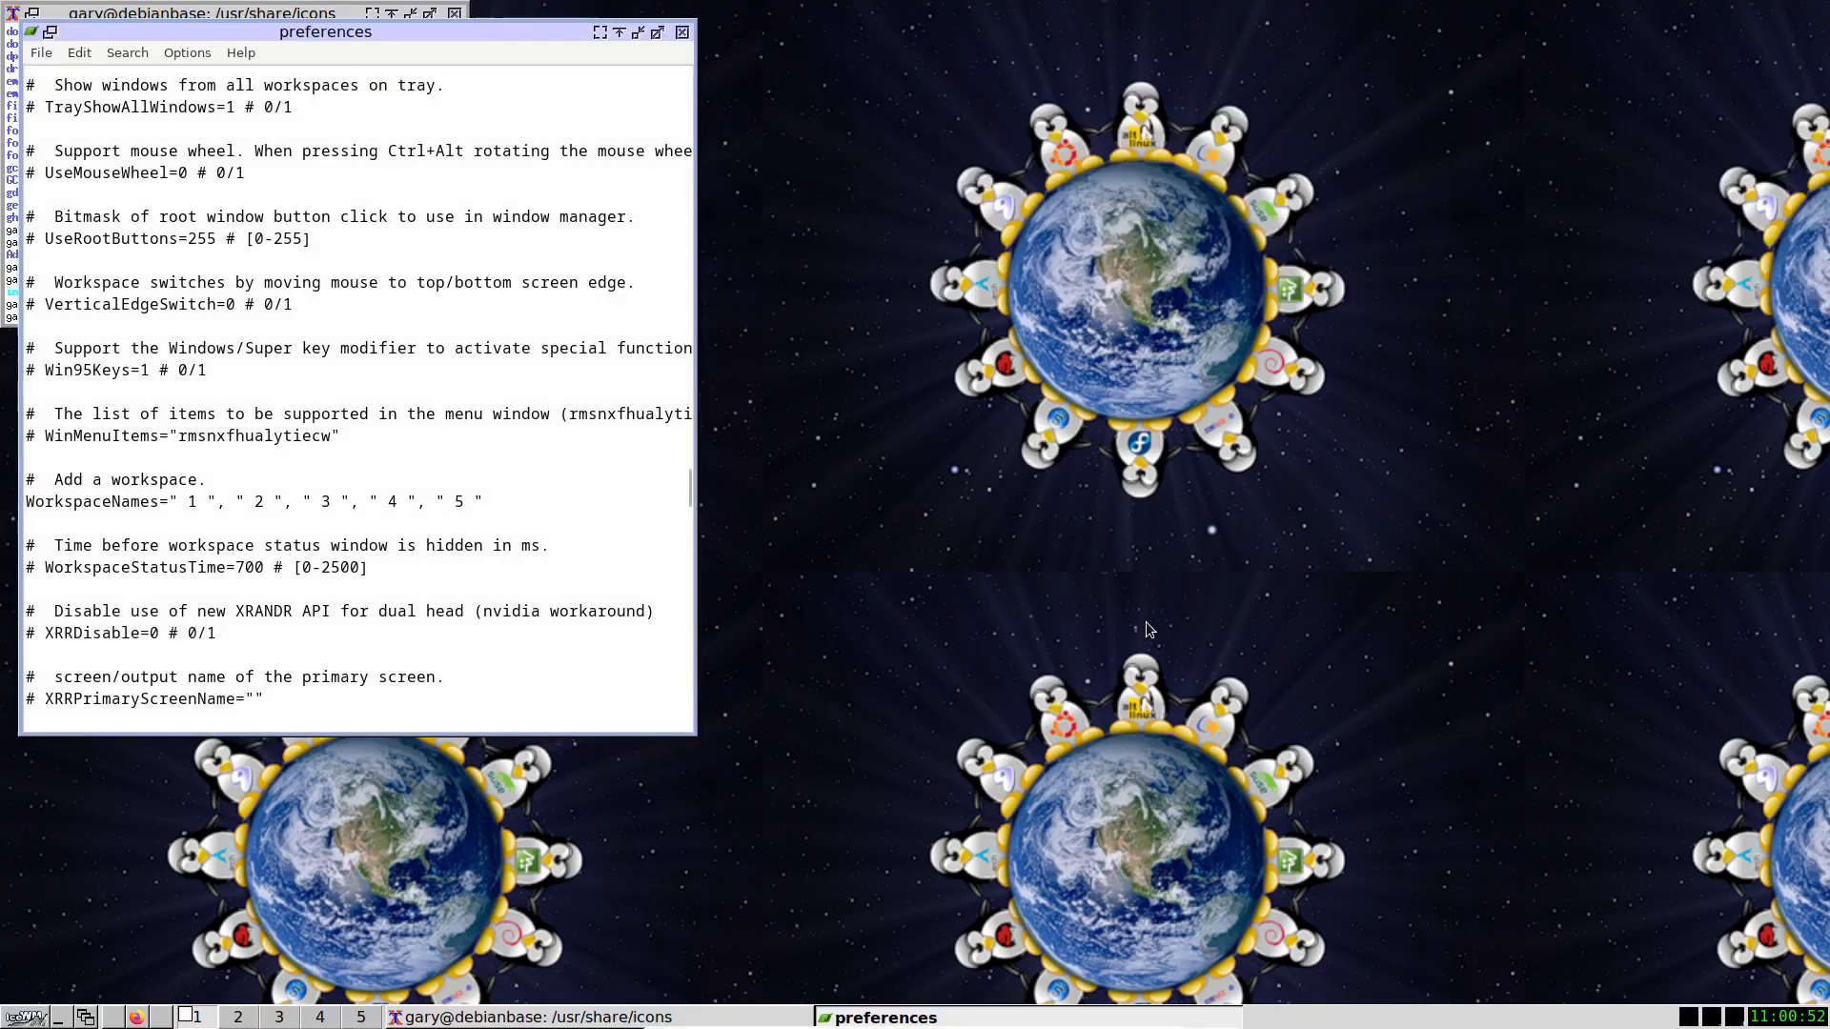
Look through the workspaces, starting with workspace 5, and return to workspace 1.
click(362, 1017)
click(318, 1017)
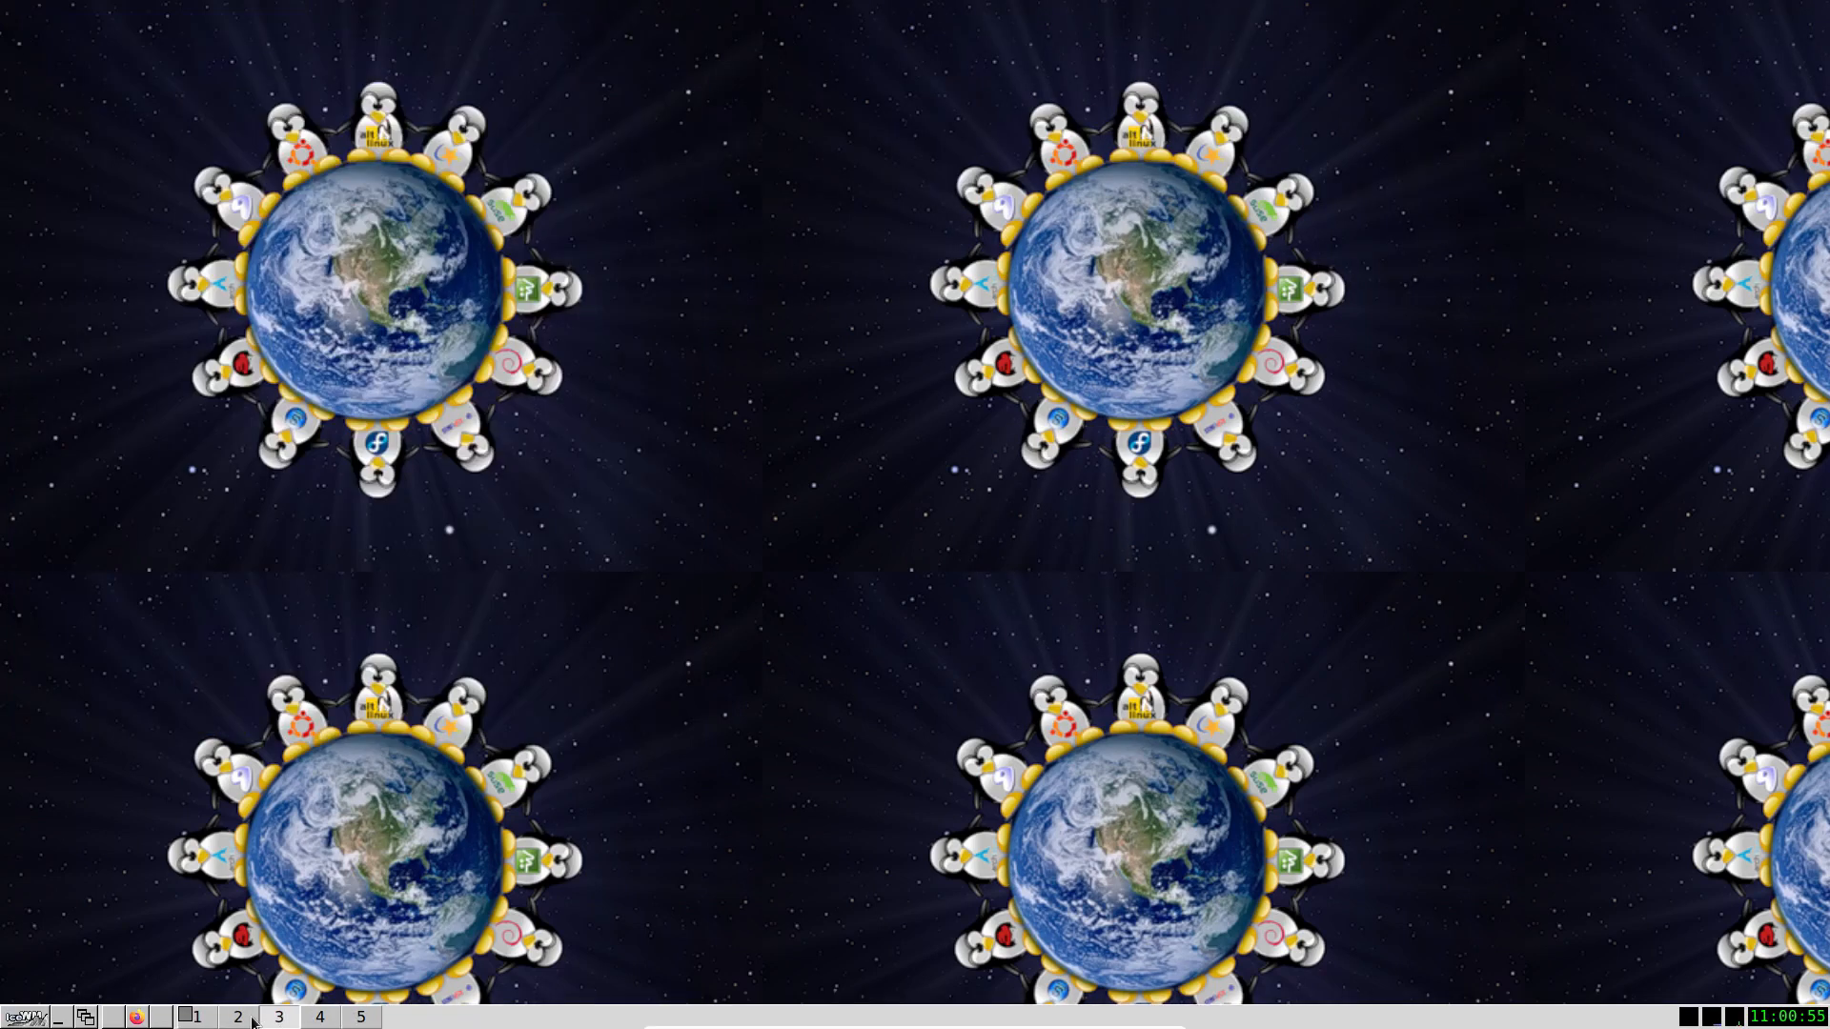
click(196, 1017)
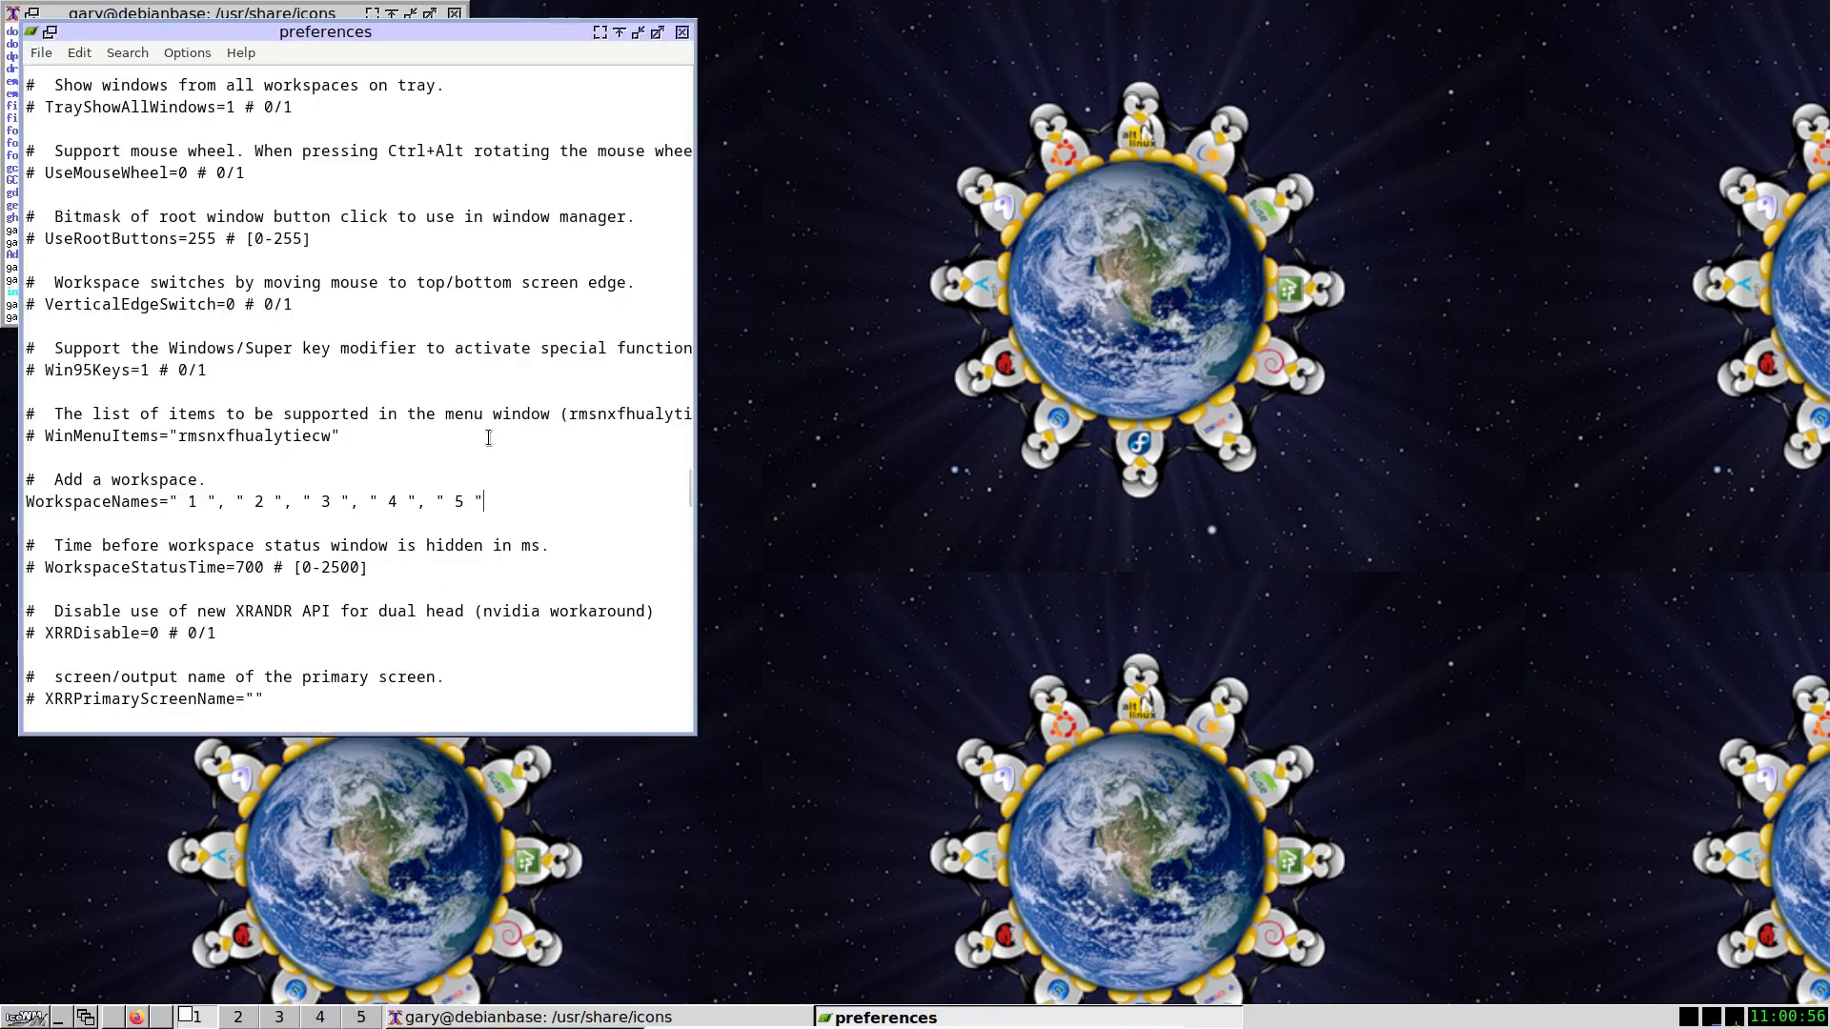
Remove the " 5 " entry from the WorkspaceNames line in the preferences file.
click(504, 503)
key(BackSpace)
key(BackSpace)
key(BackSpace)
key(BackSpace)
key(BackSpace)
key(BackSpace)
key(BackSpace)
click(354, 665)
scroll(354, 665, down, 3)
scroll(355, 665, down, 7)
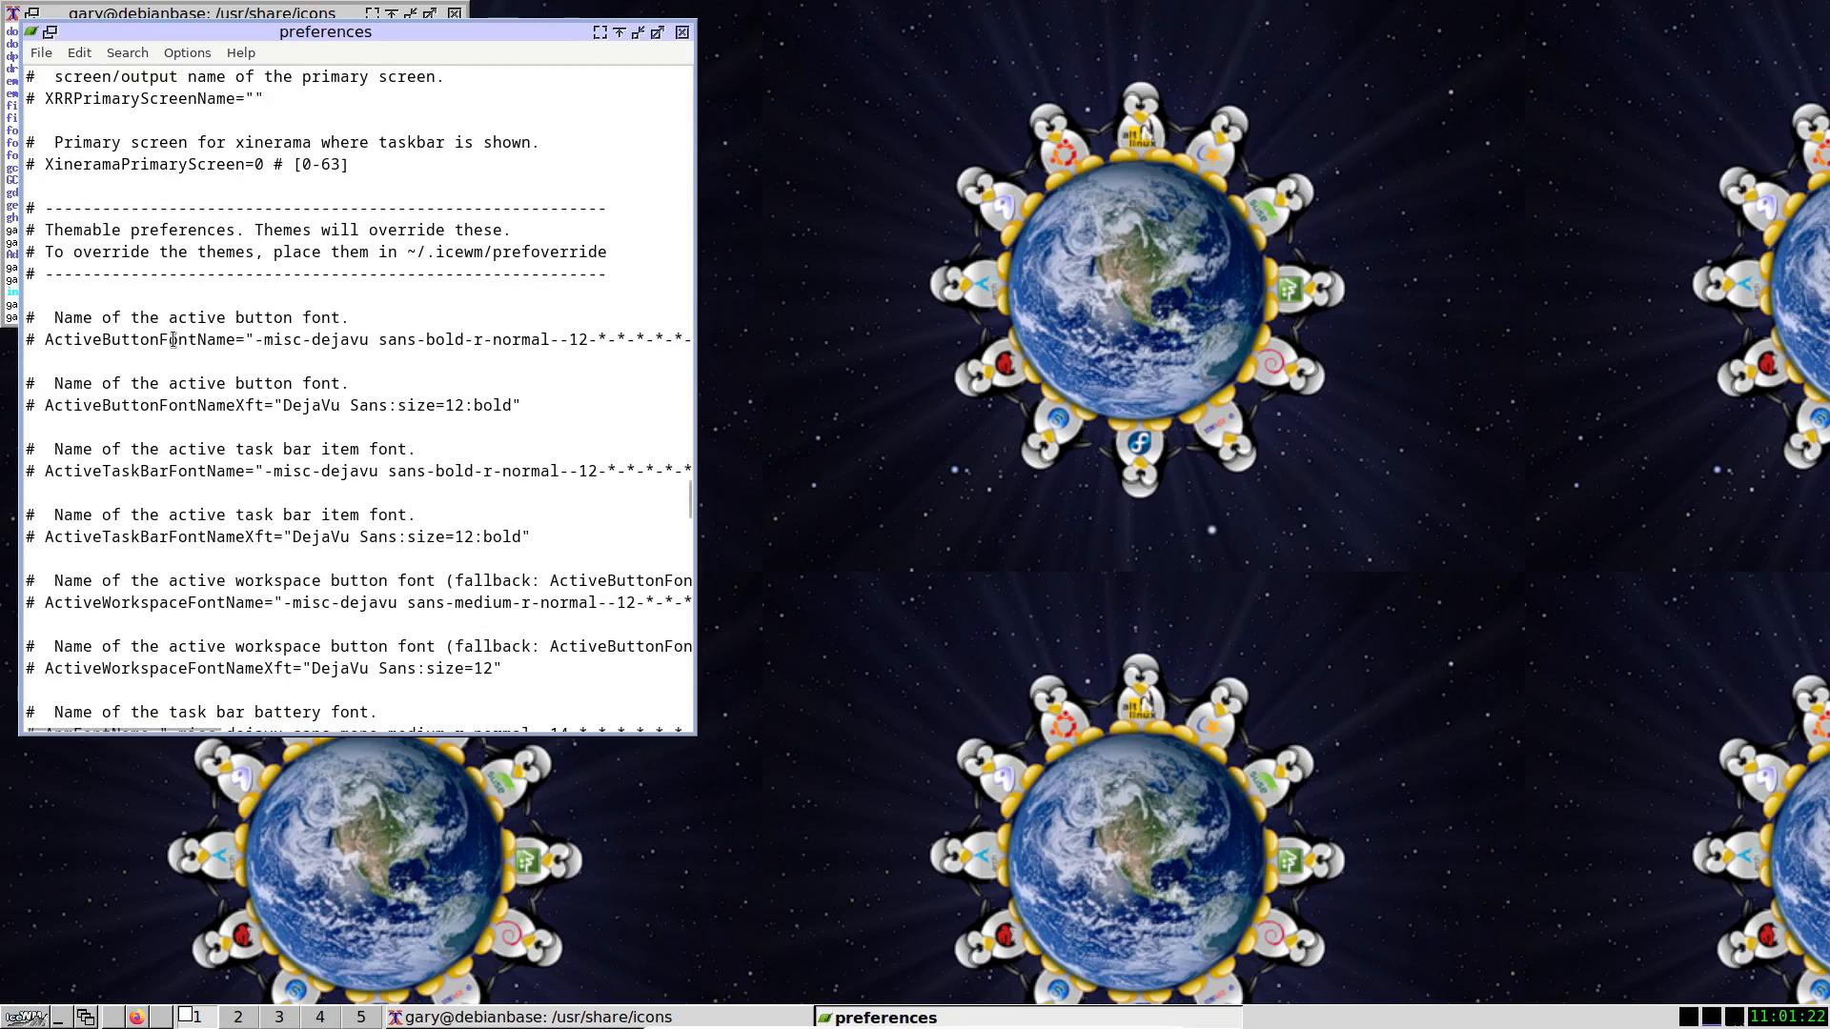
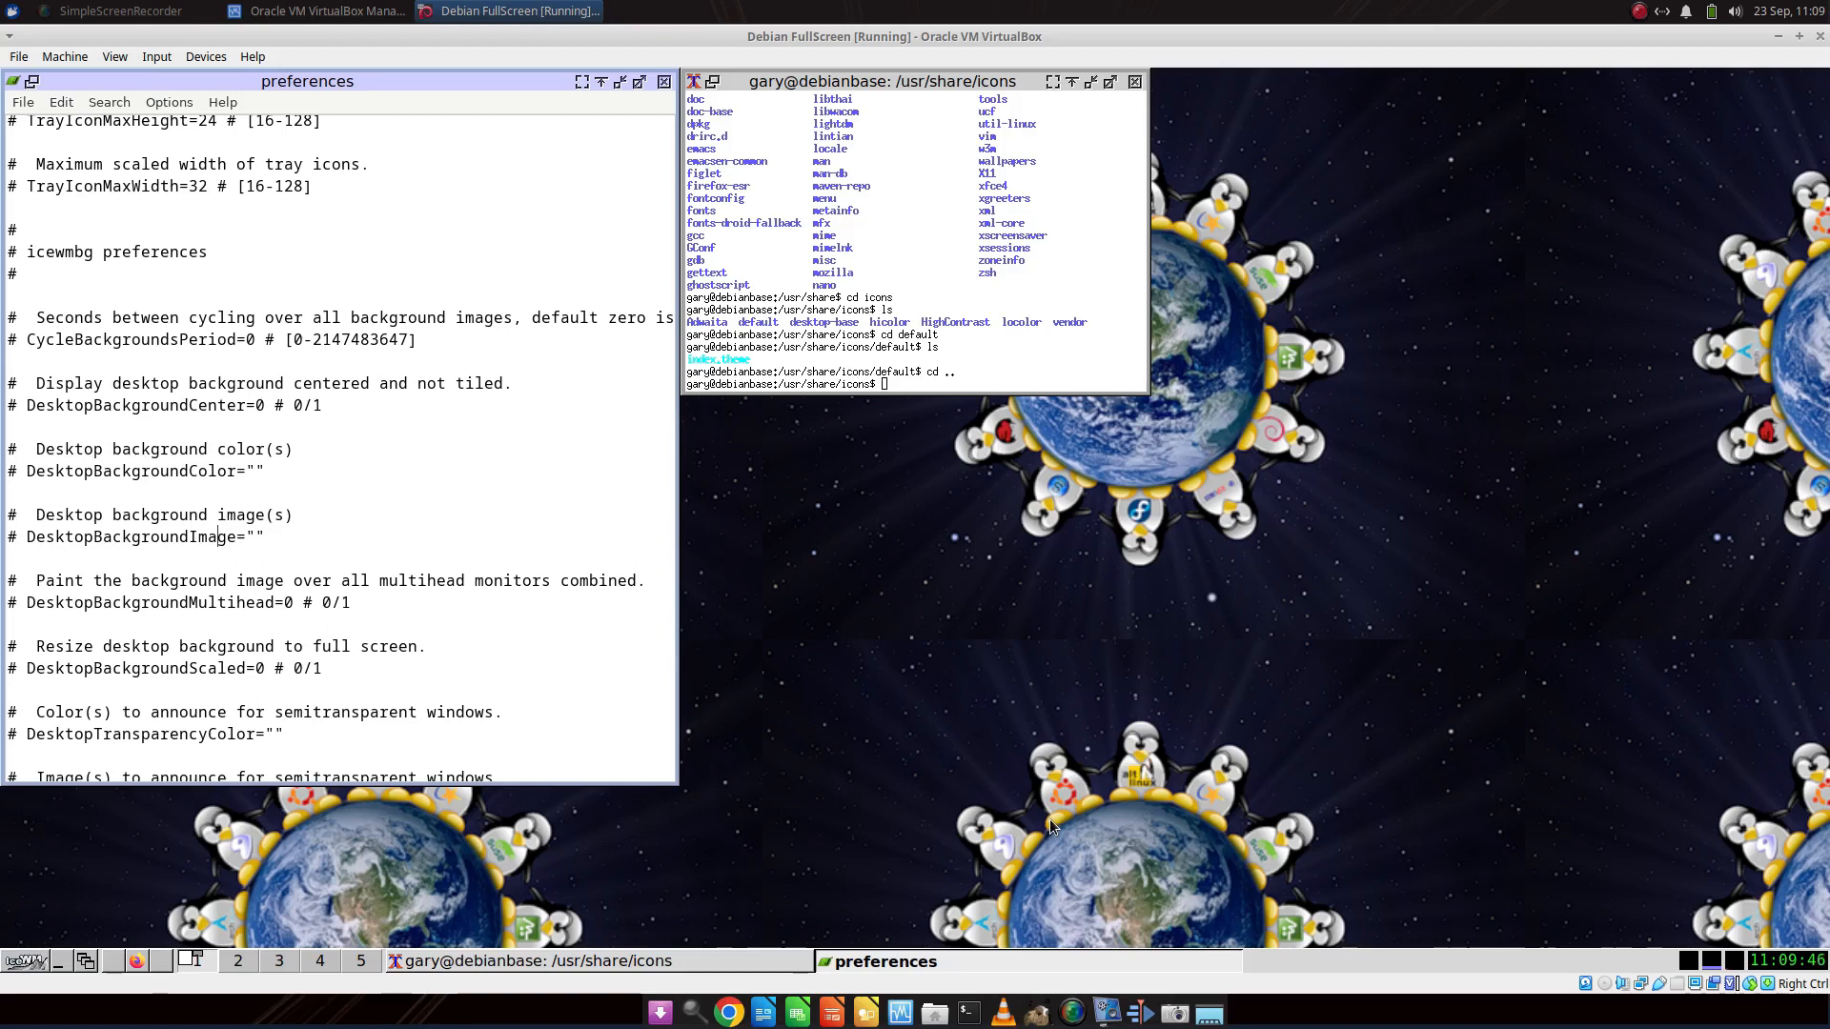
Add a new shared folder to the virtual machine, using the host's Pictures/Wallpapers folder as its path.
click(206, 58)
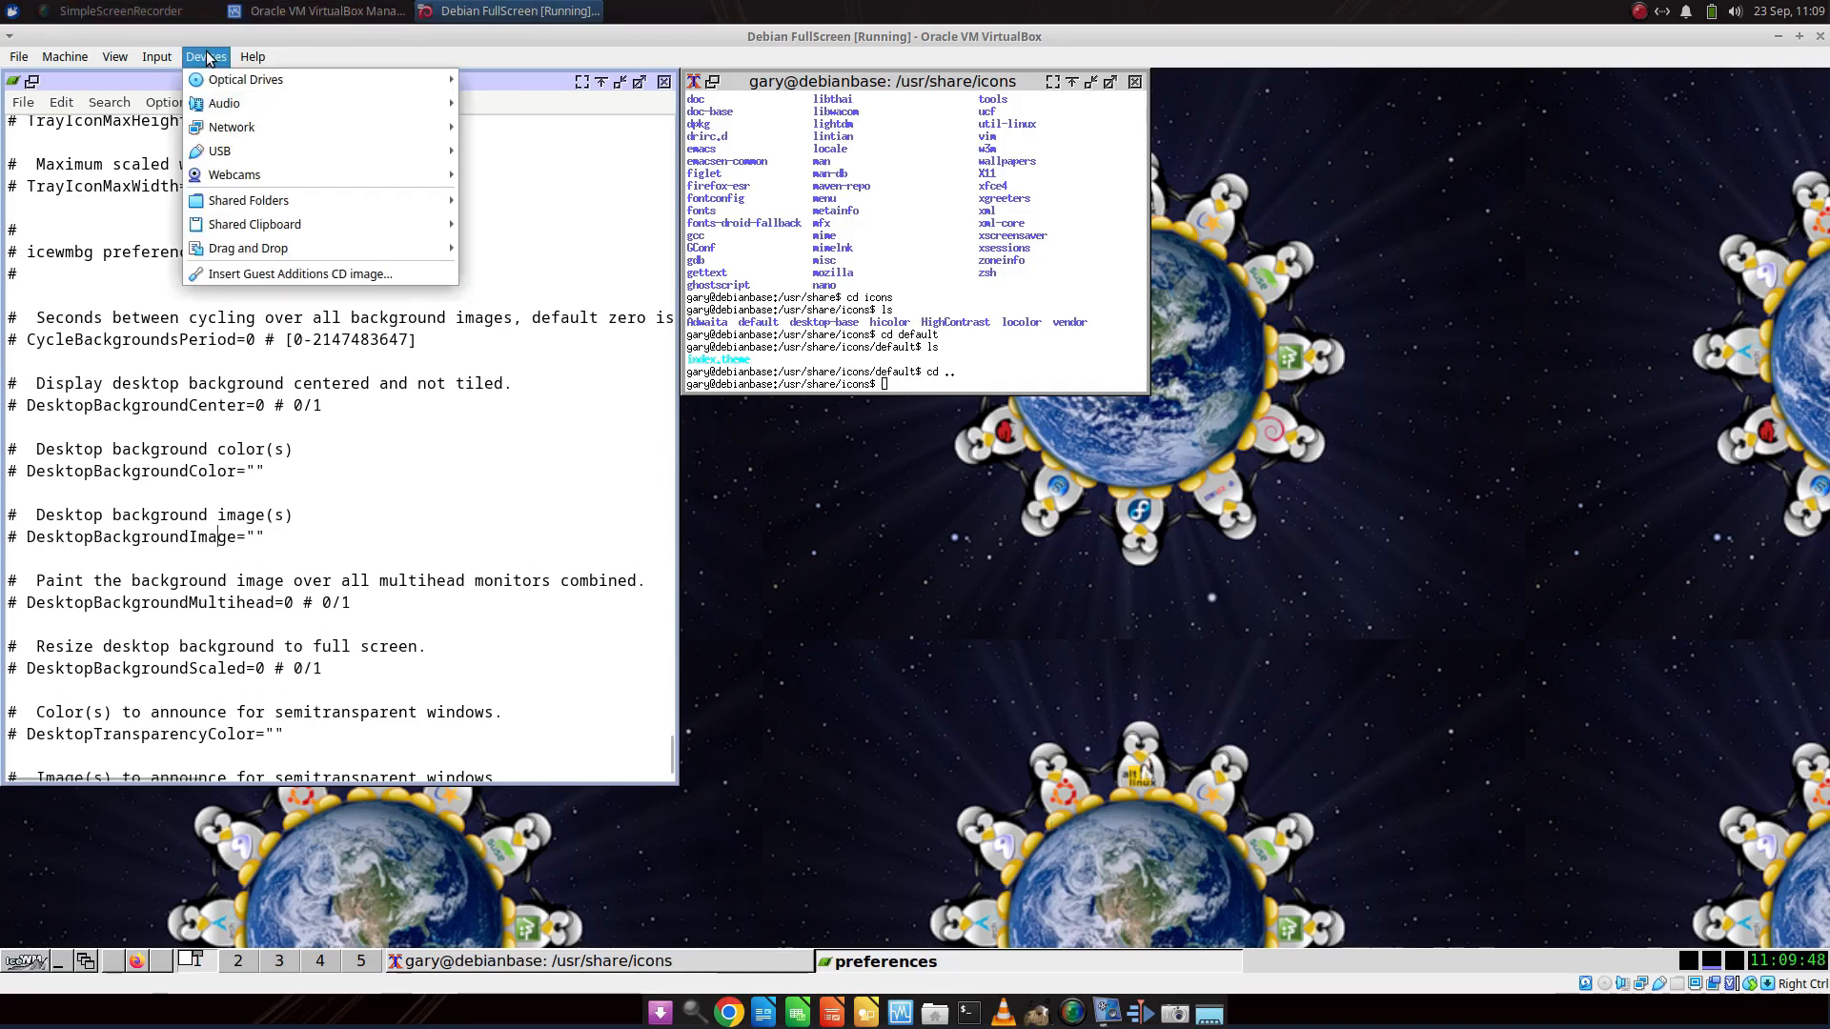
mouse_move(381, 200)
click(575, 199)
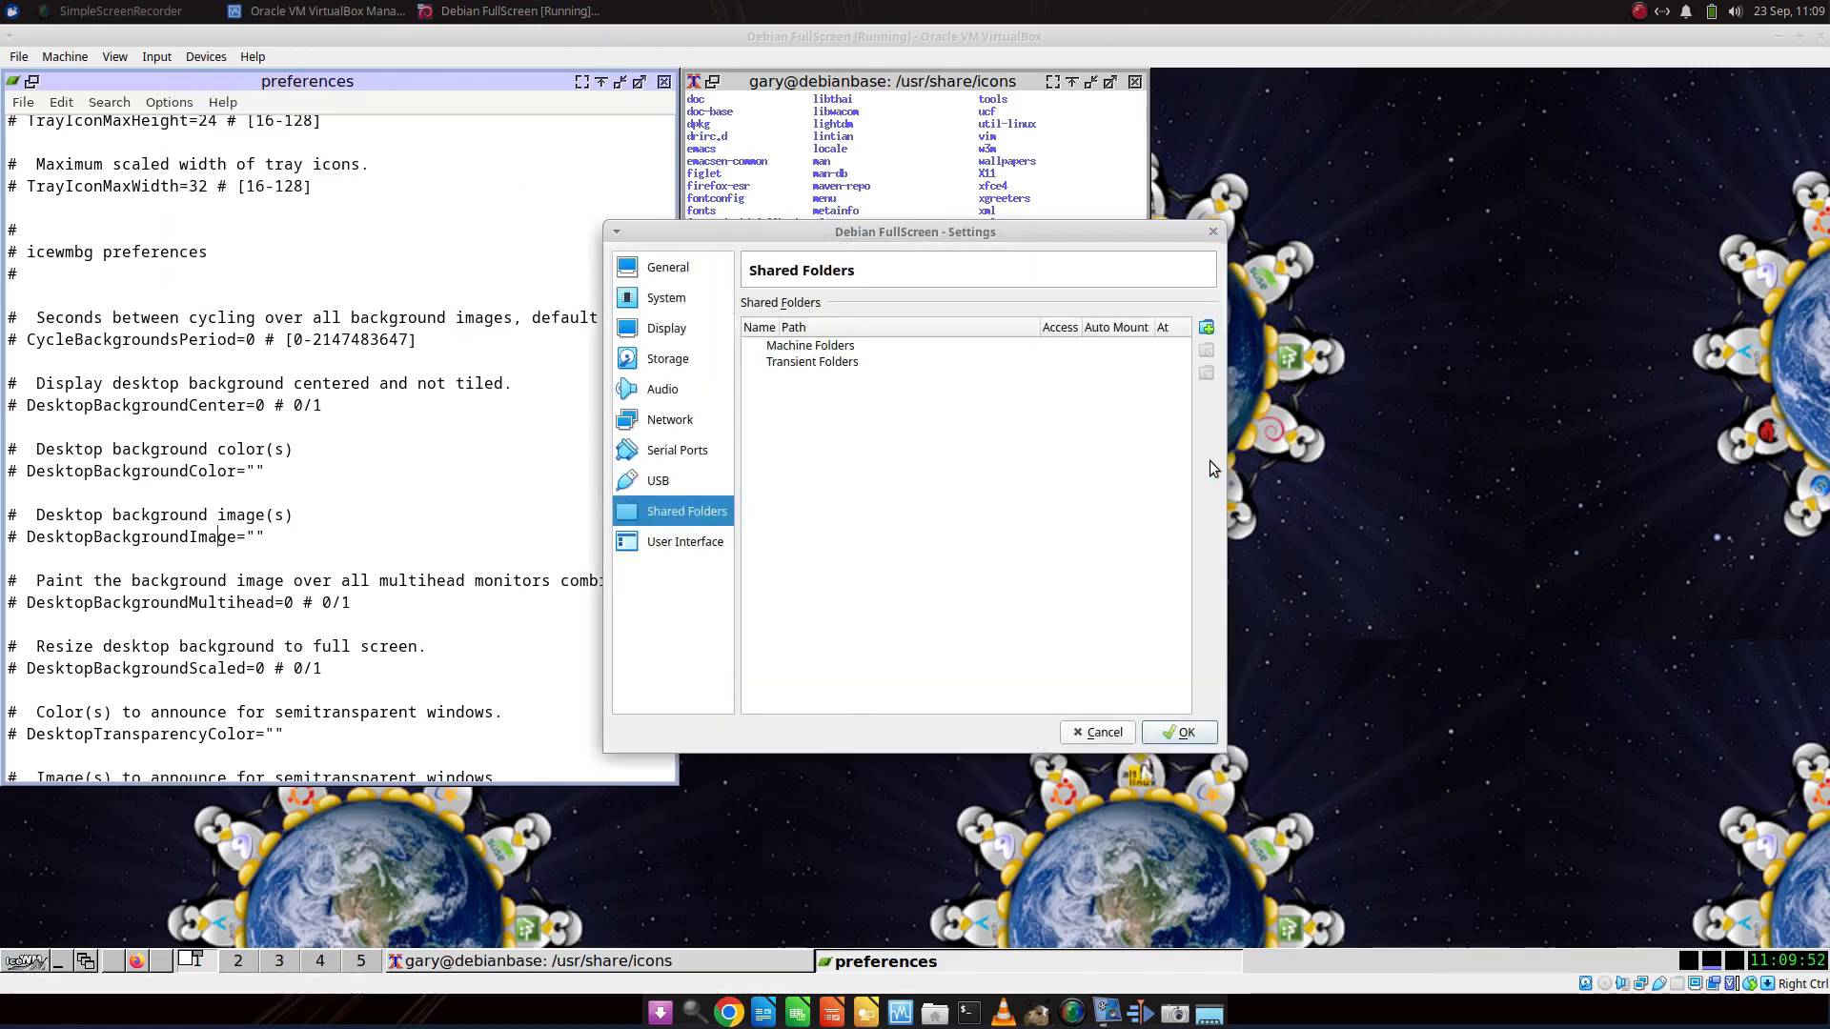
click(1207, 328)
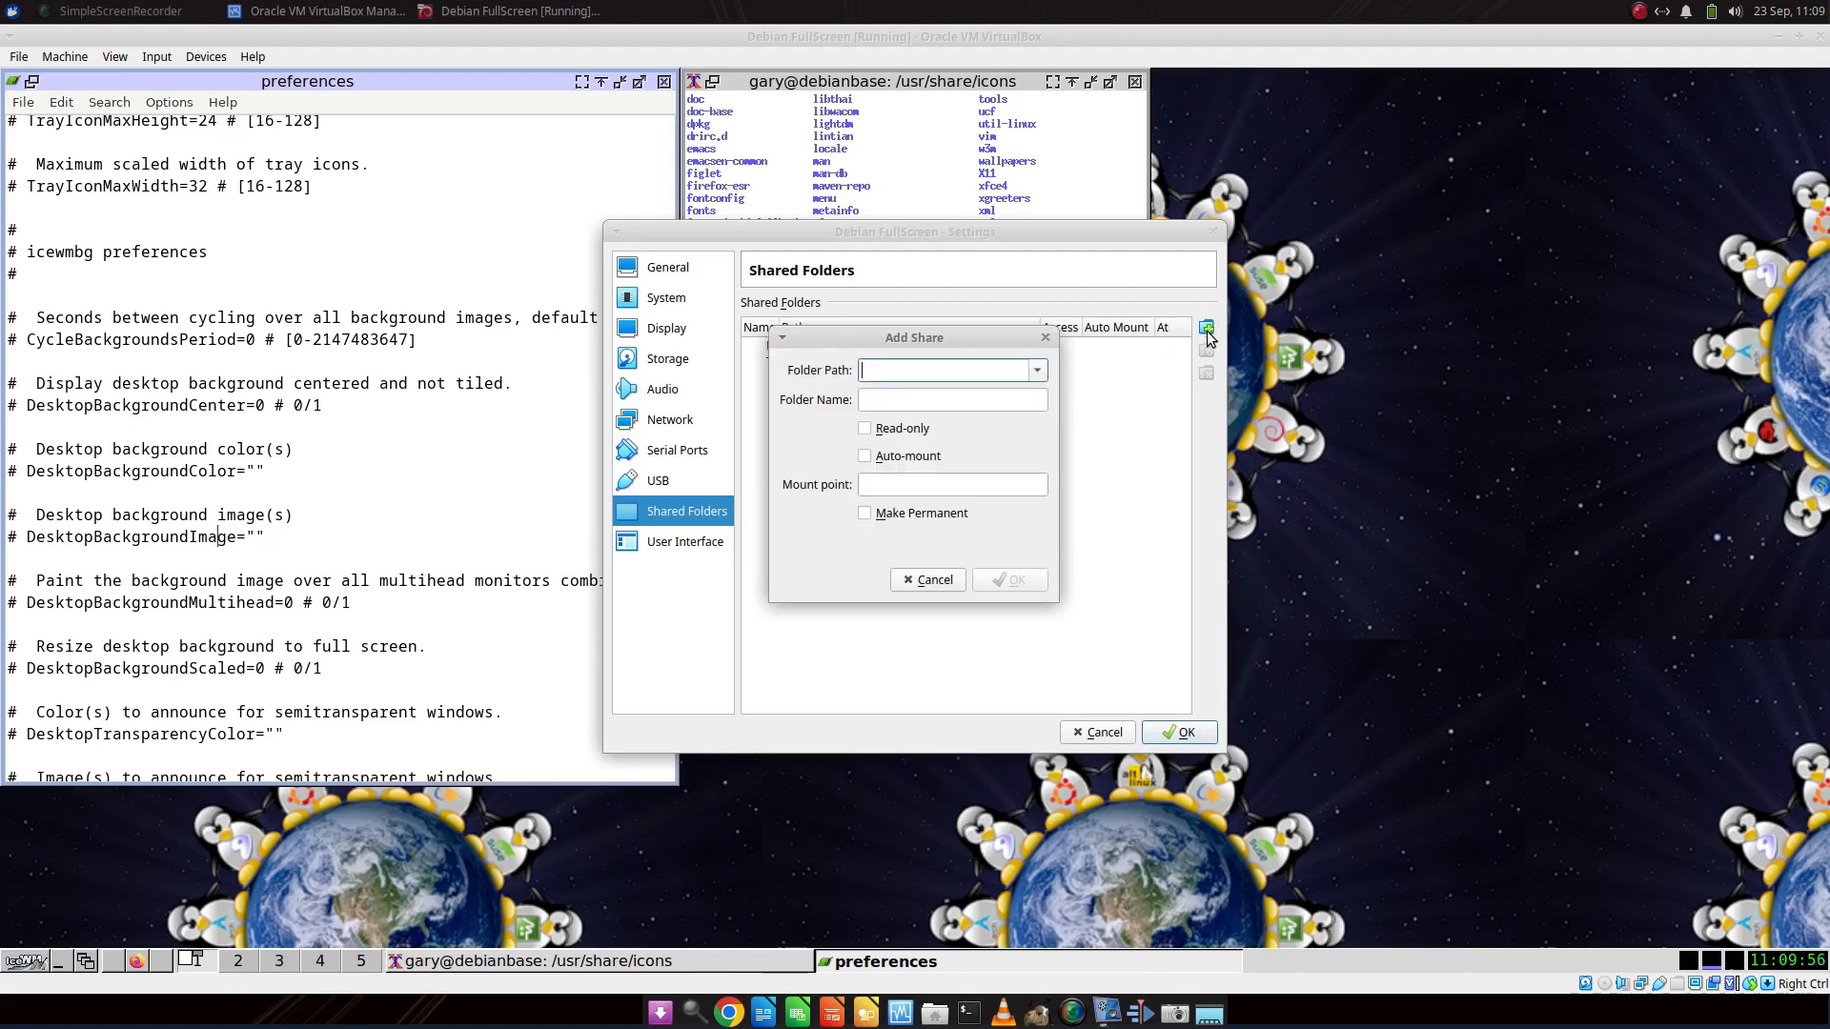
click(1037, 371)
click(884, 403)
click(492, 358)
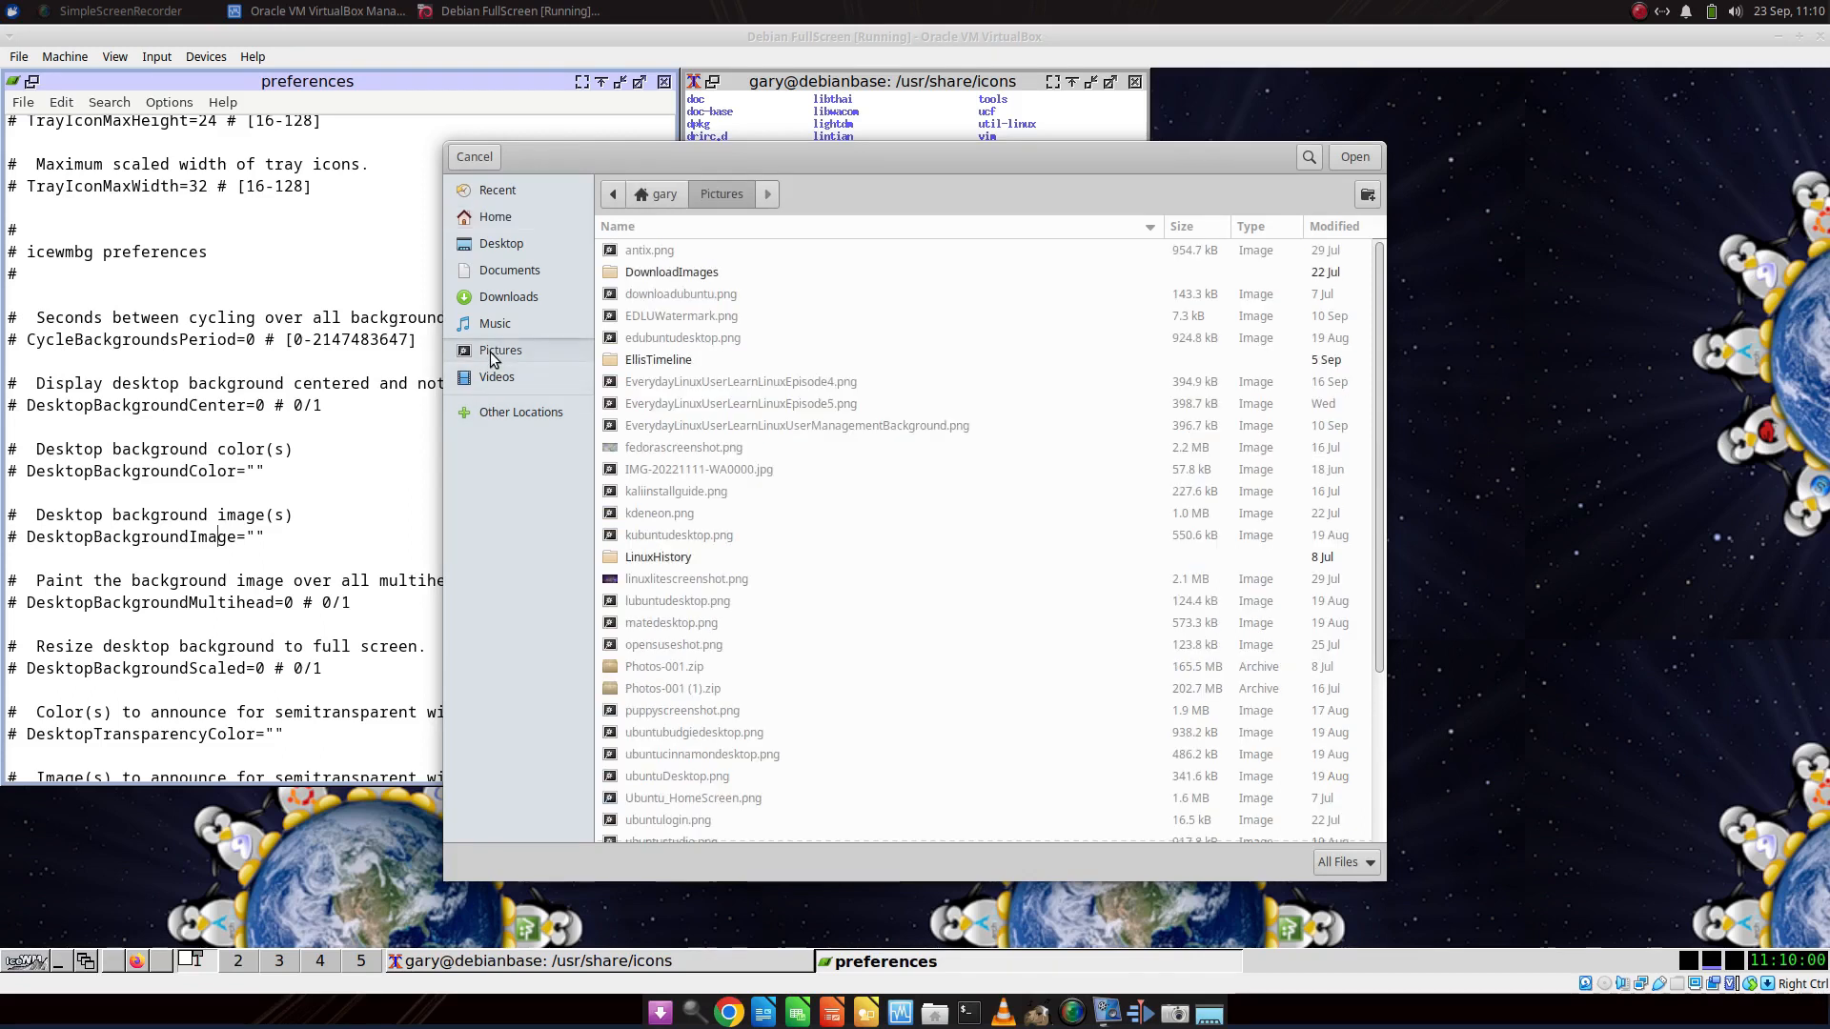
scroll(822, 437, down, 5)
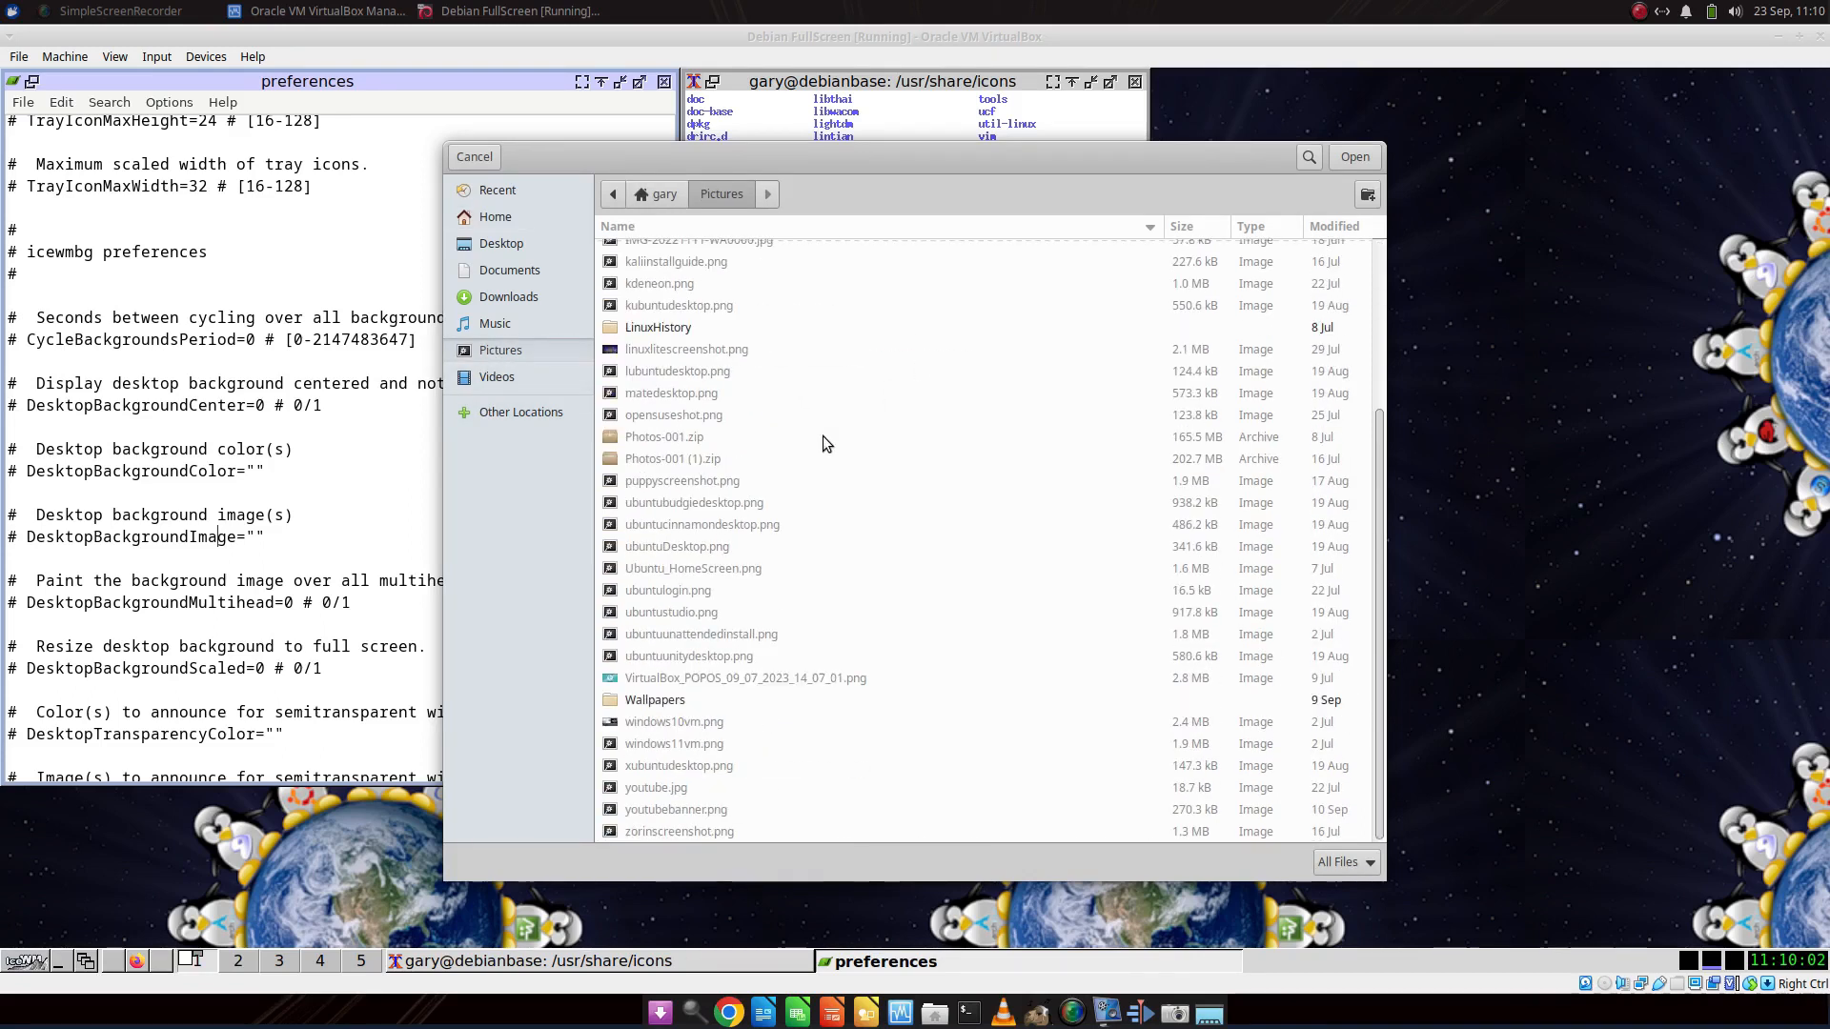
double_click(671, 705)
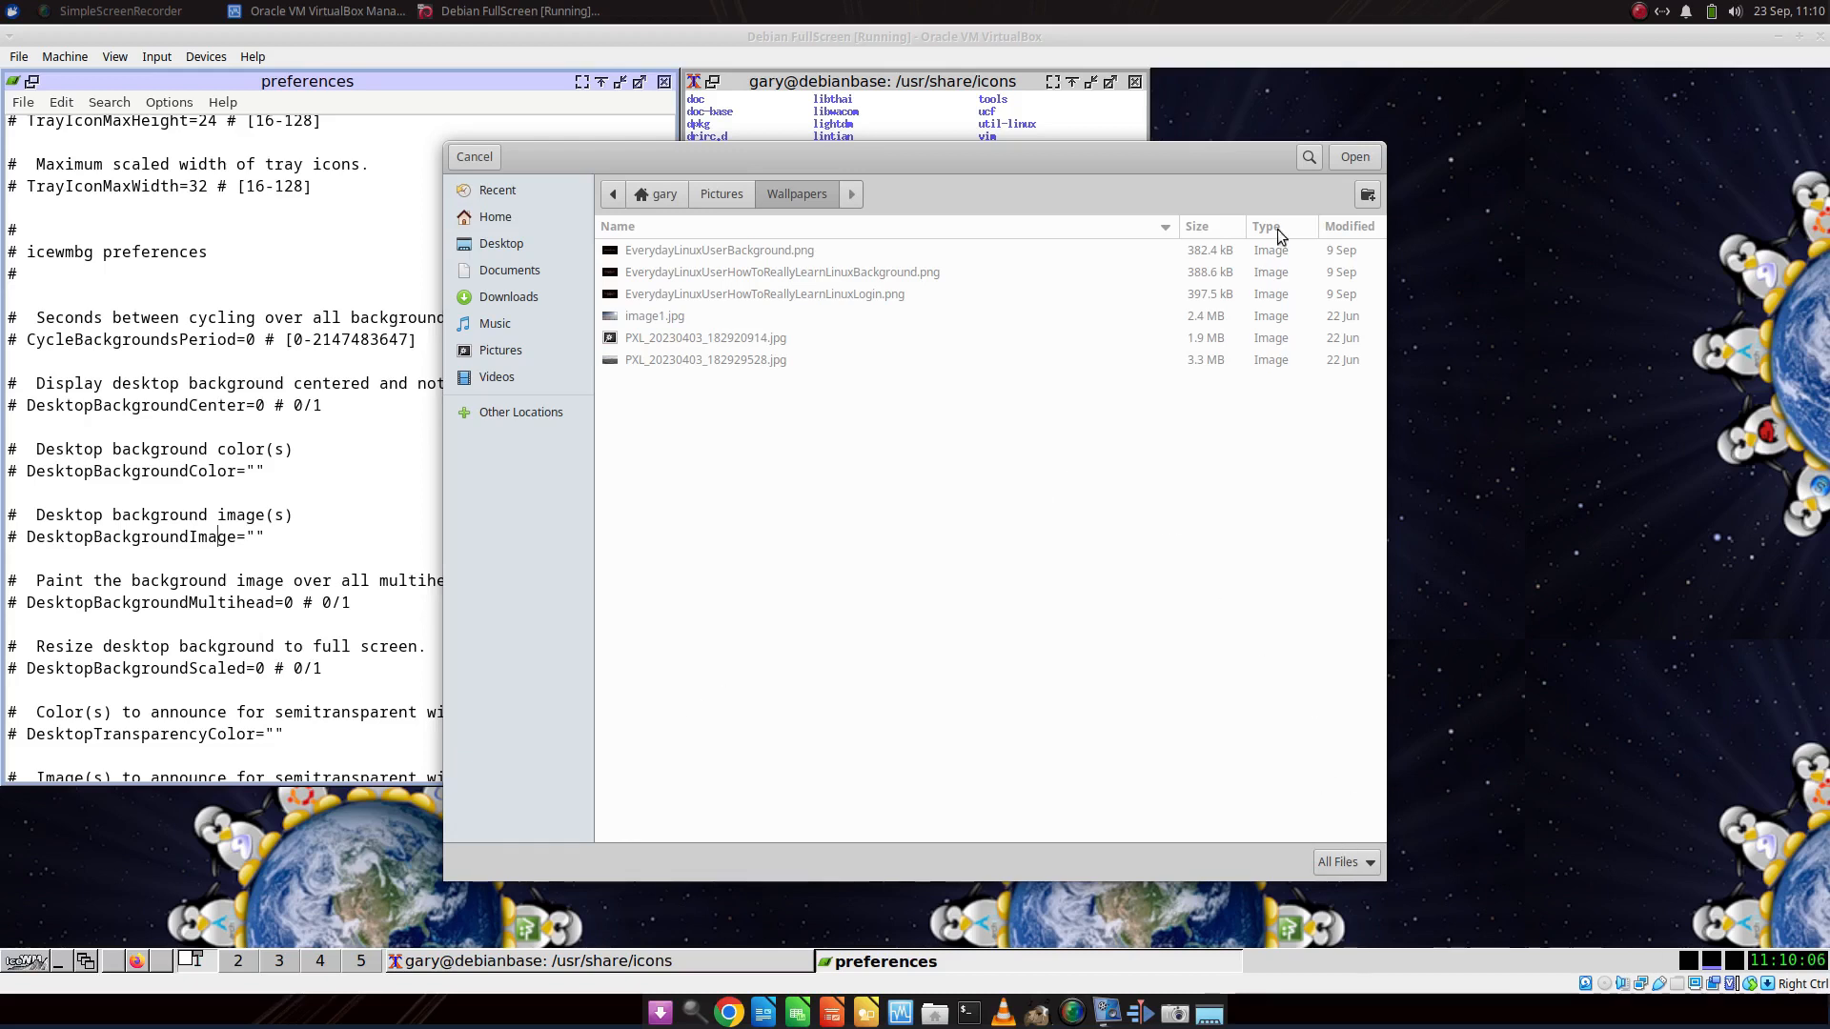
click(1357, 157)
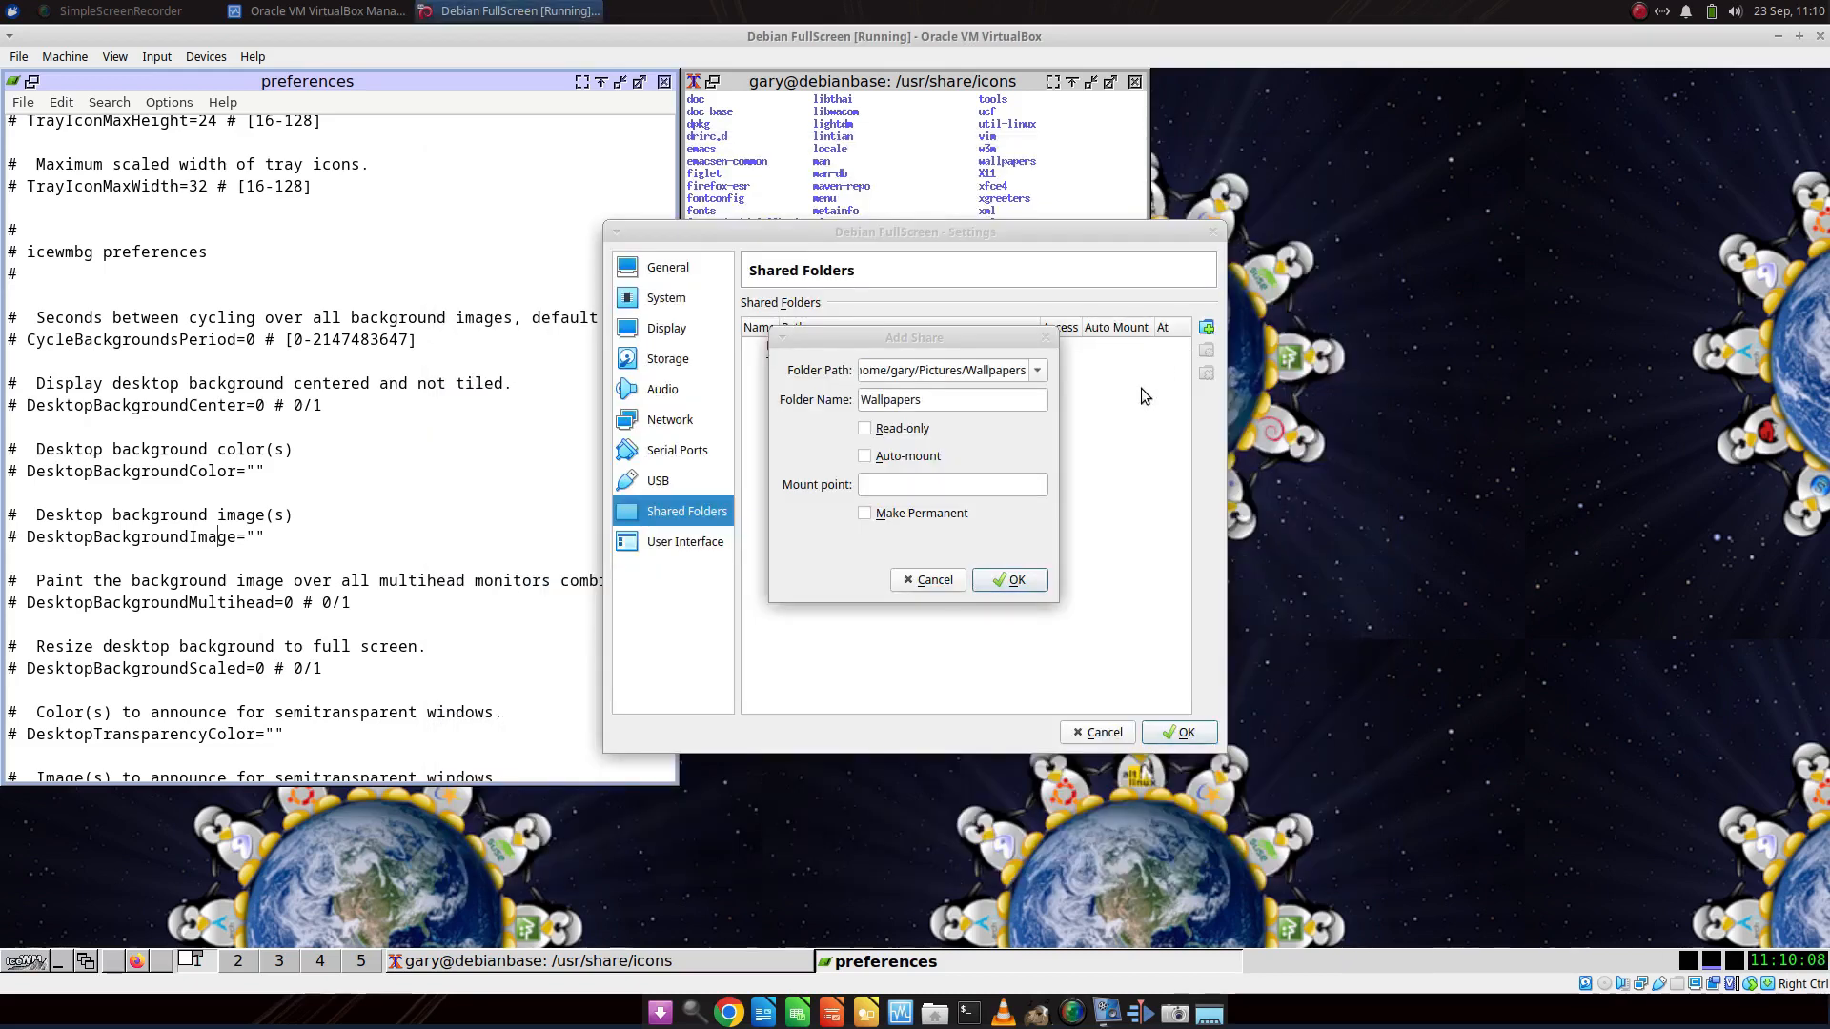
Make the Wallpapers share read-only with auto-mount enabled and confirm the shared folder settings.
click(863, 430)
click(864, 456)
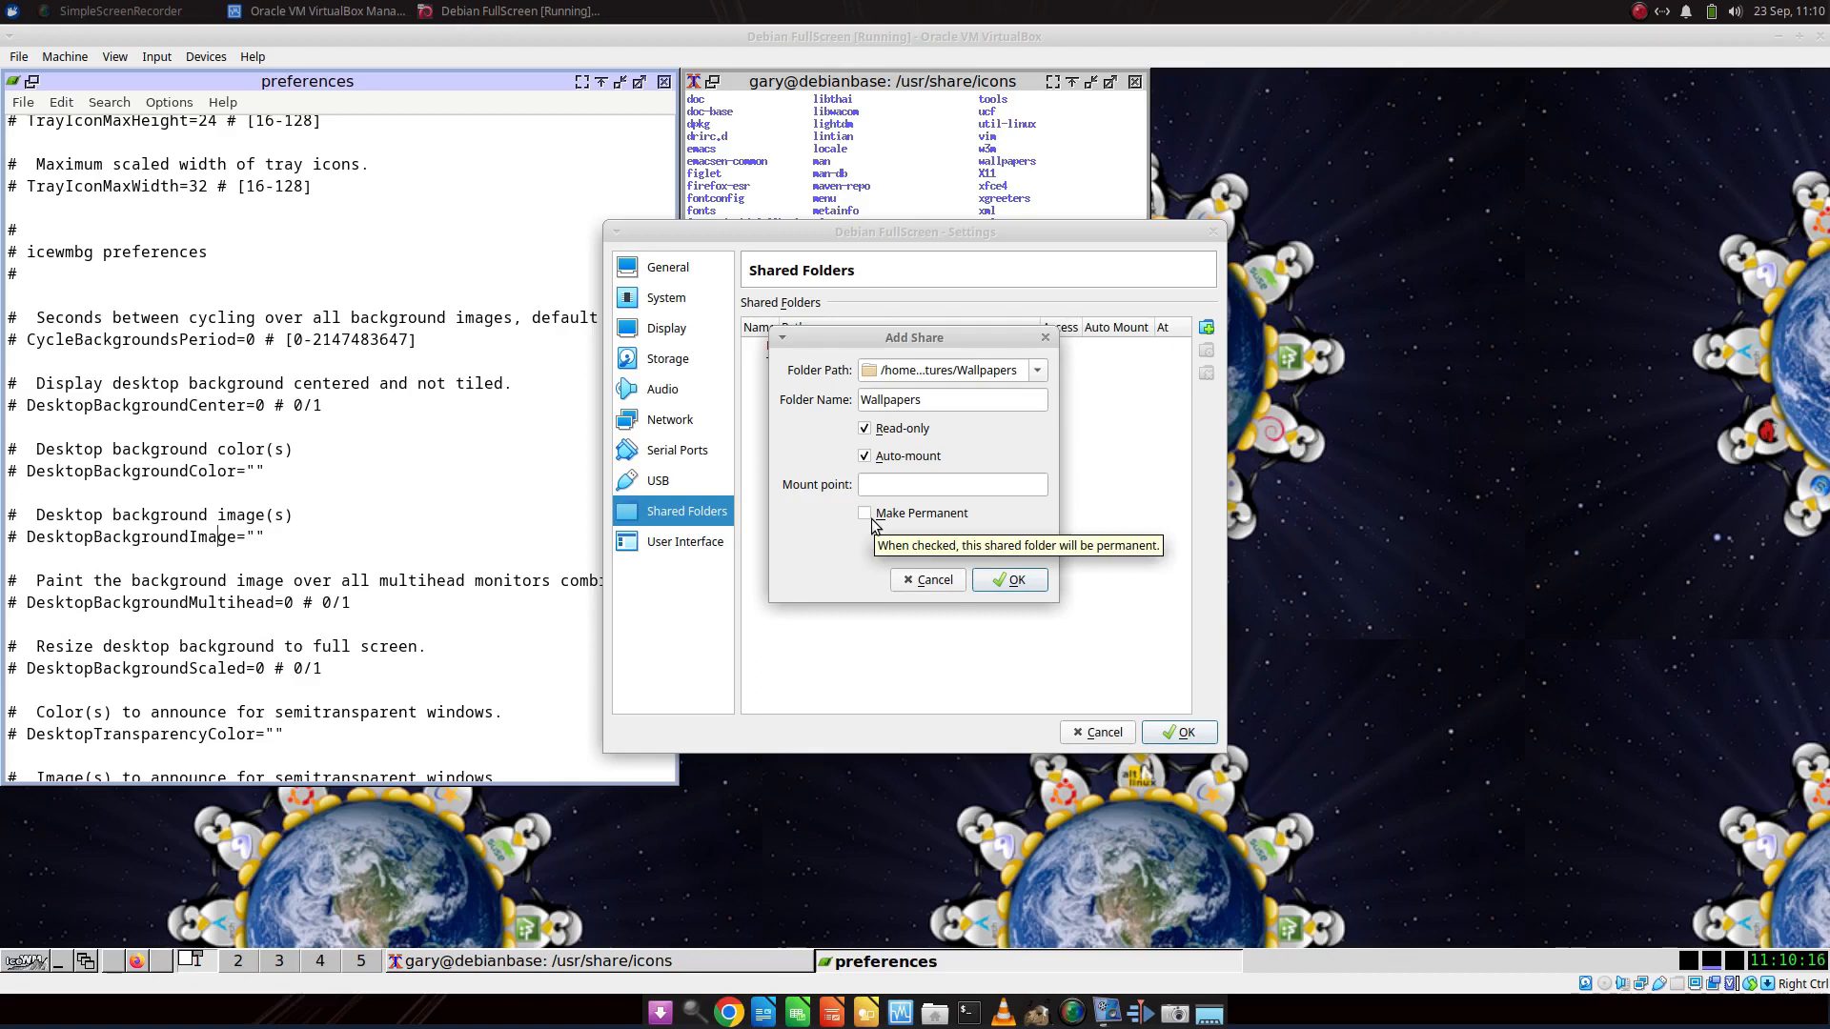
click(924, 489)
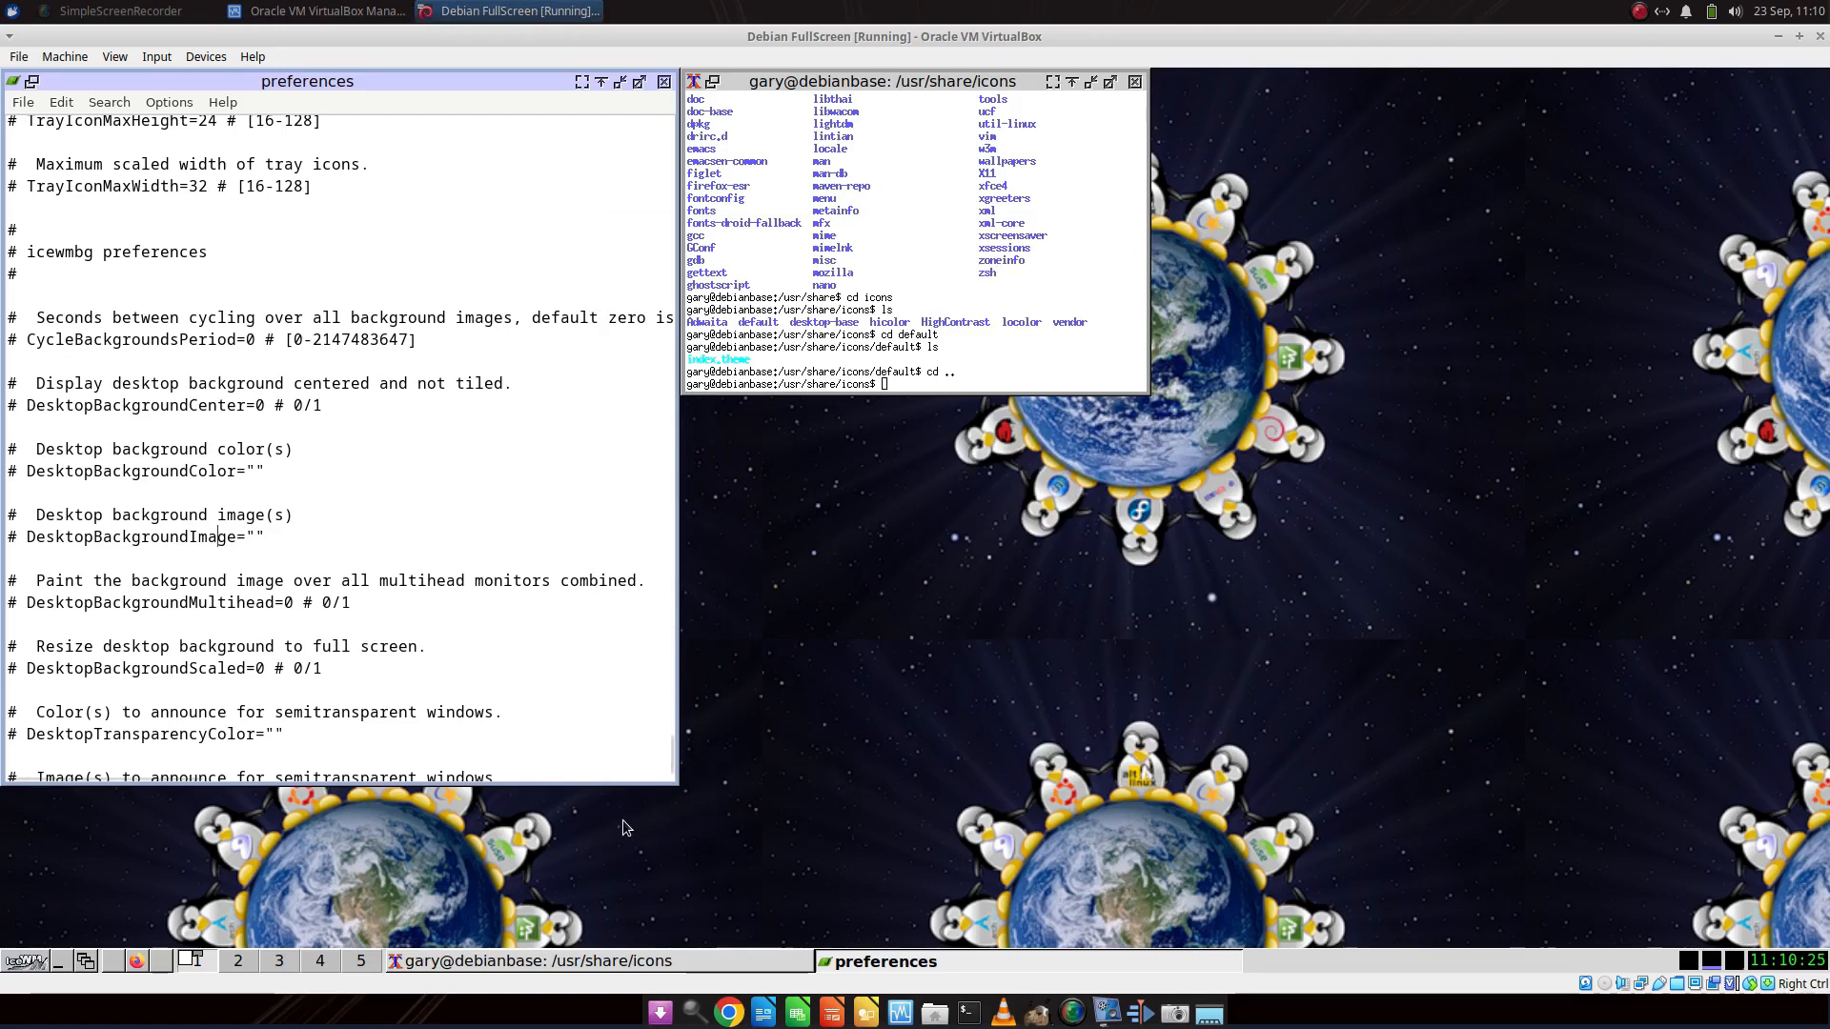
Open the Thunar File Manager inside the virtual machine.
right_click(791, 431)
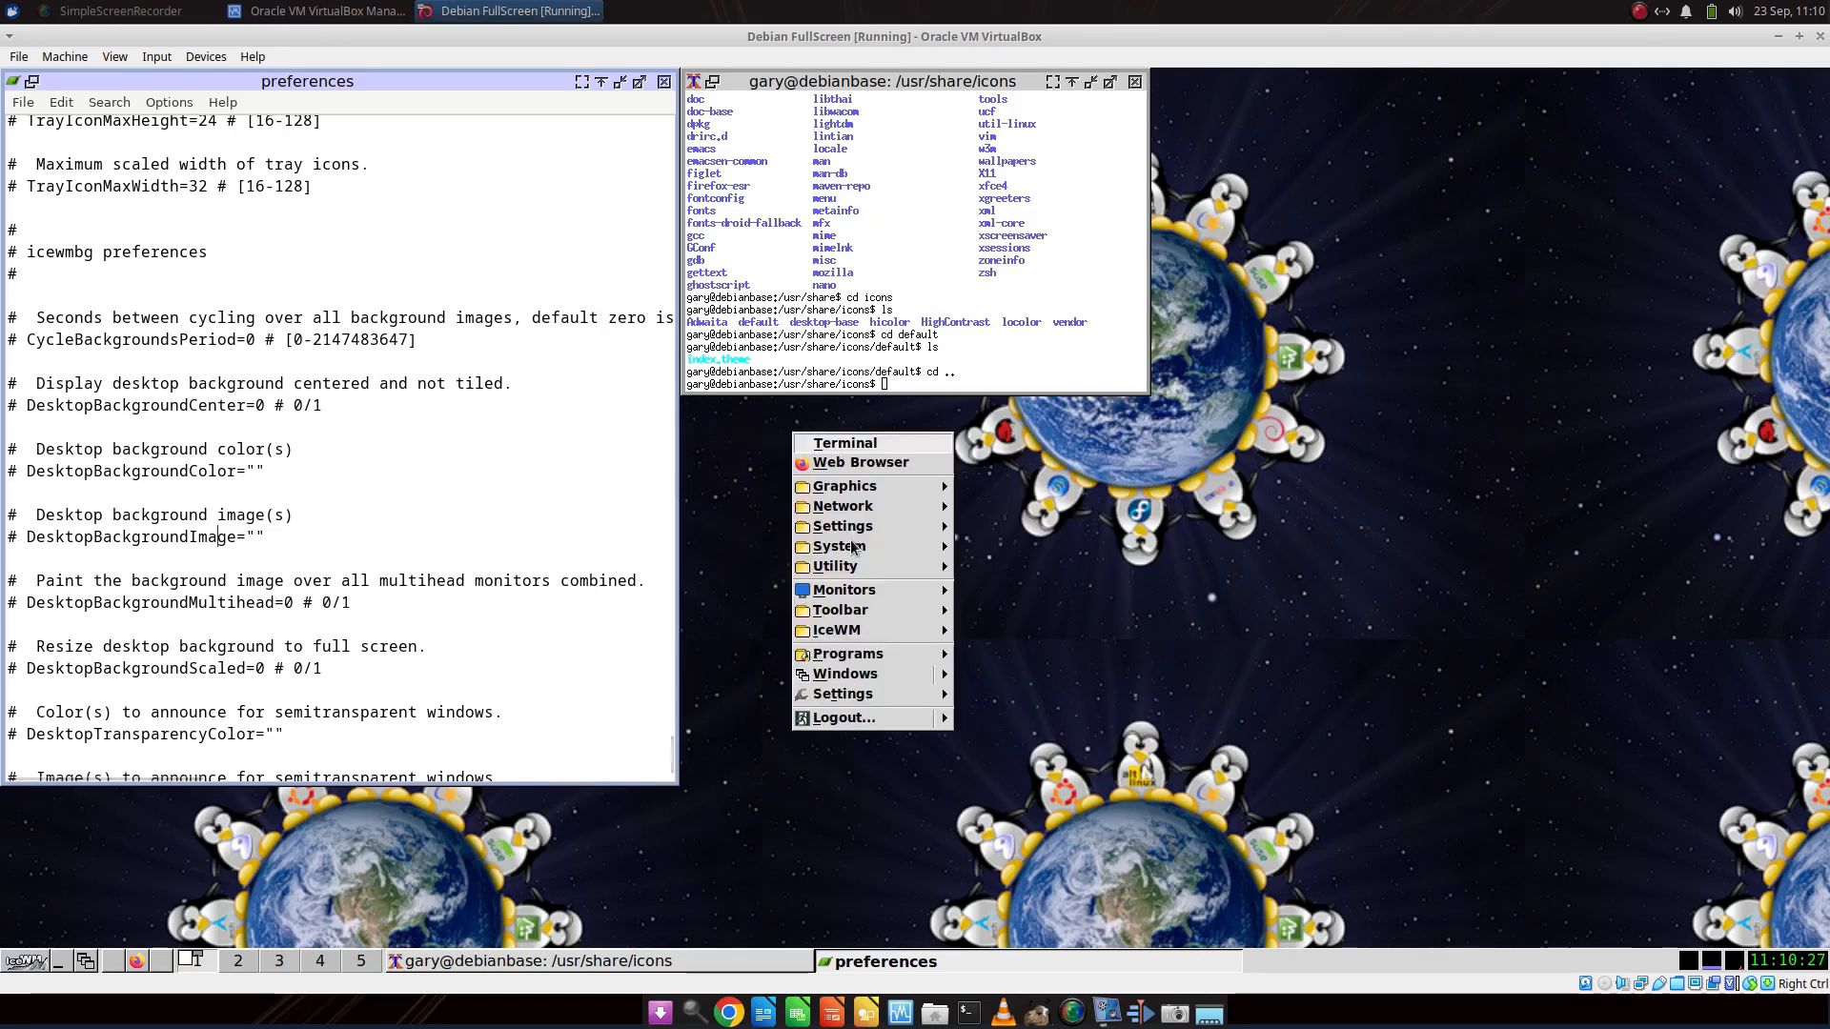
mouse_move(855, 547)
mouse_move(991, 547)
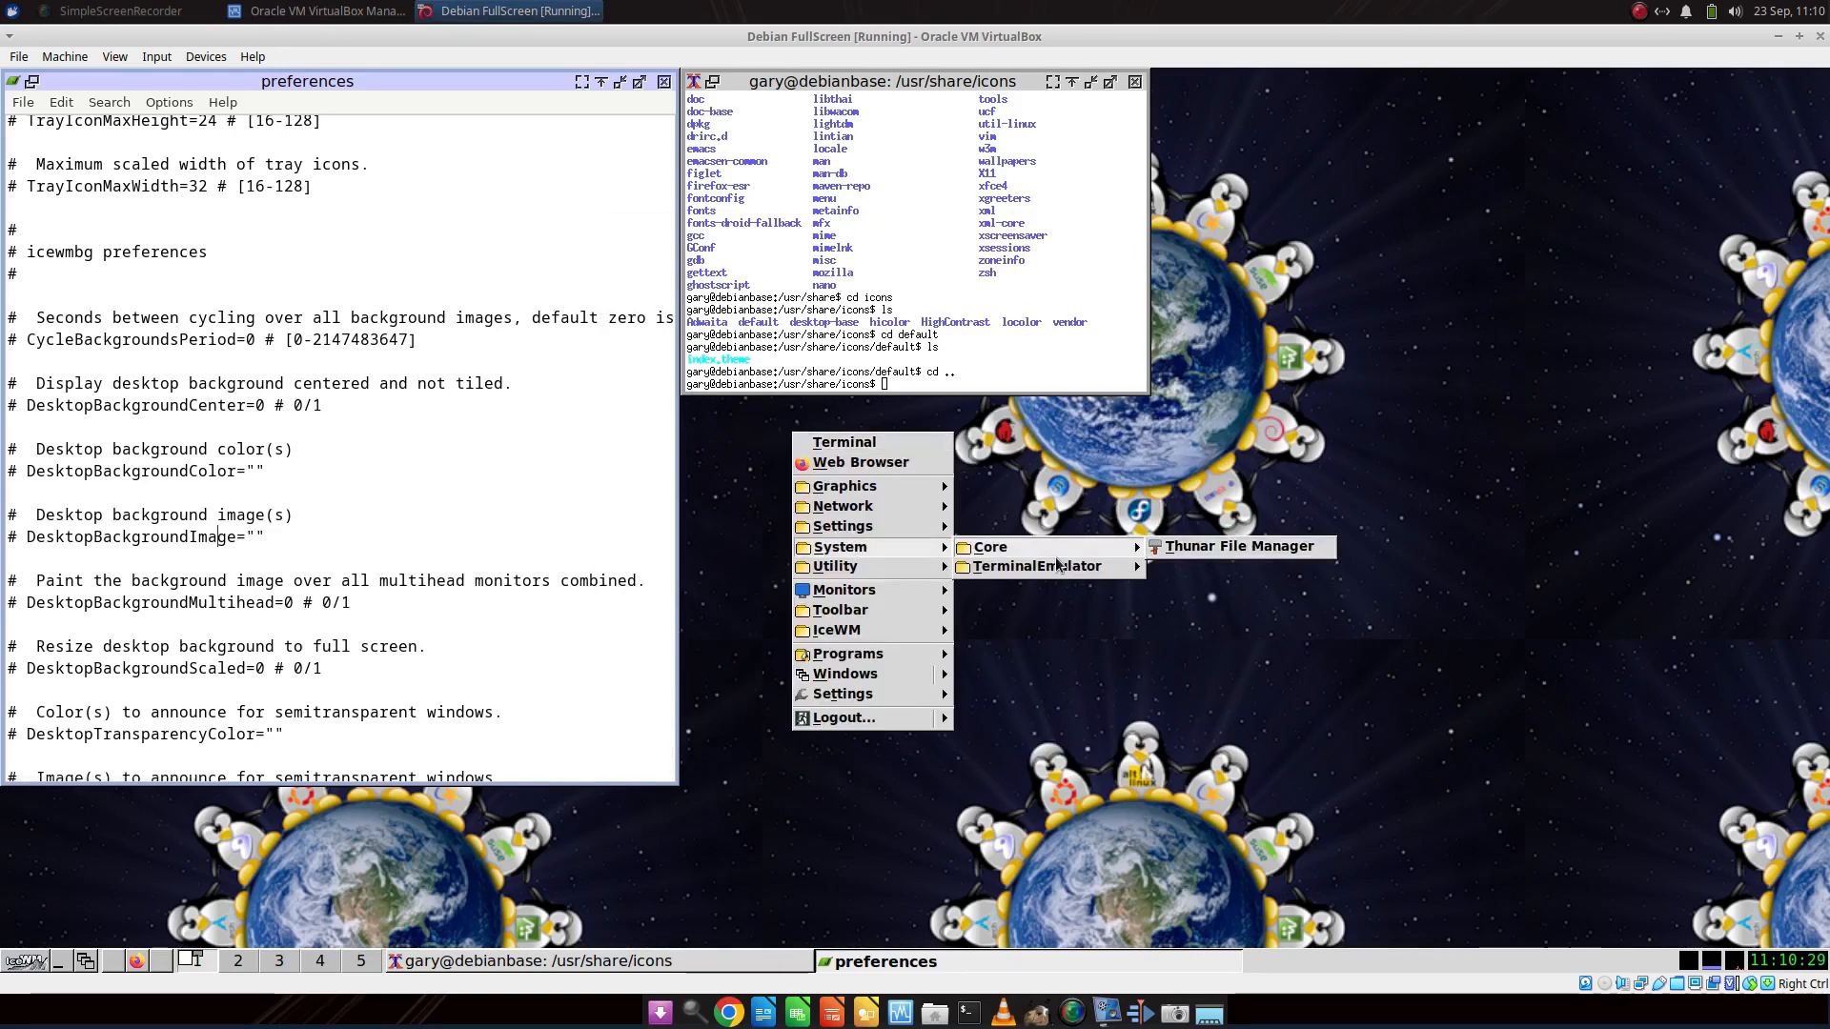
click(1227, 553)
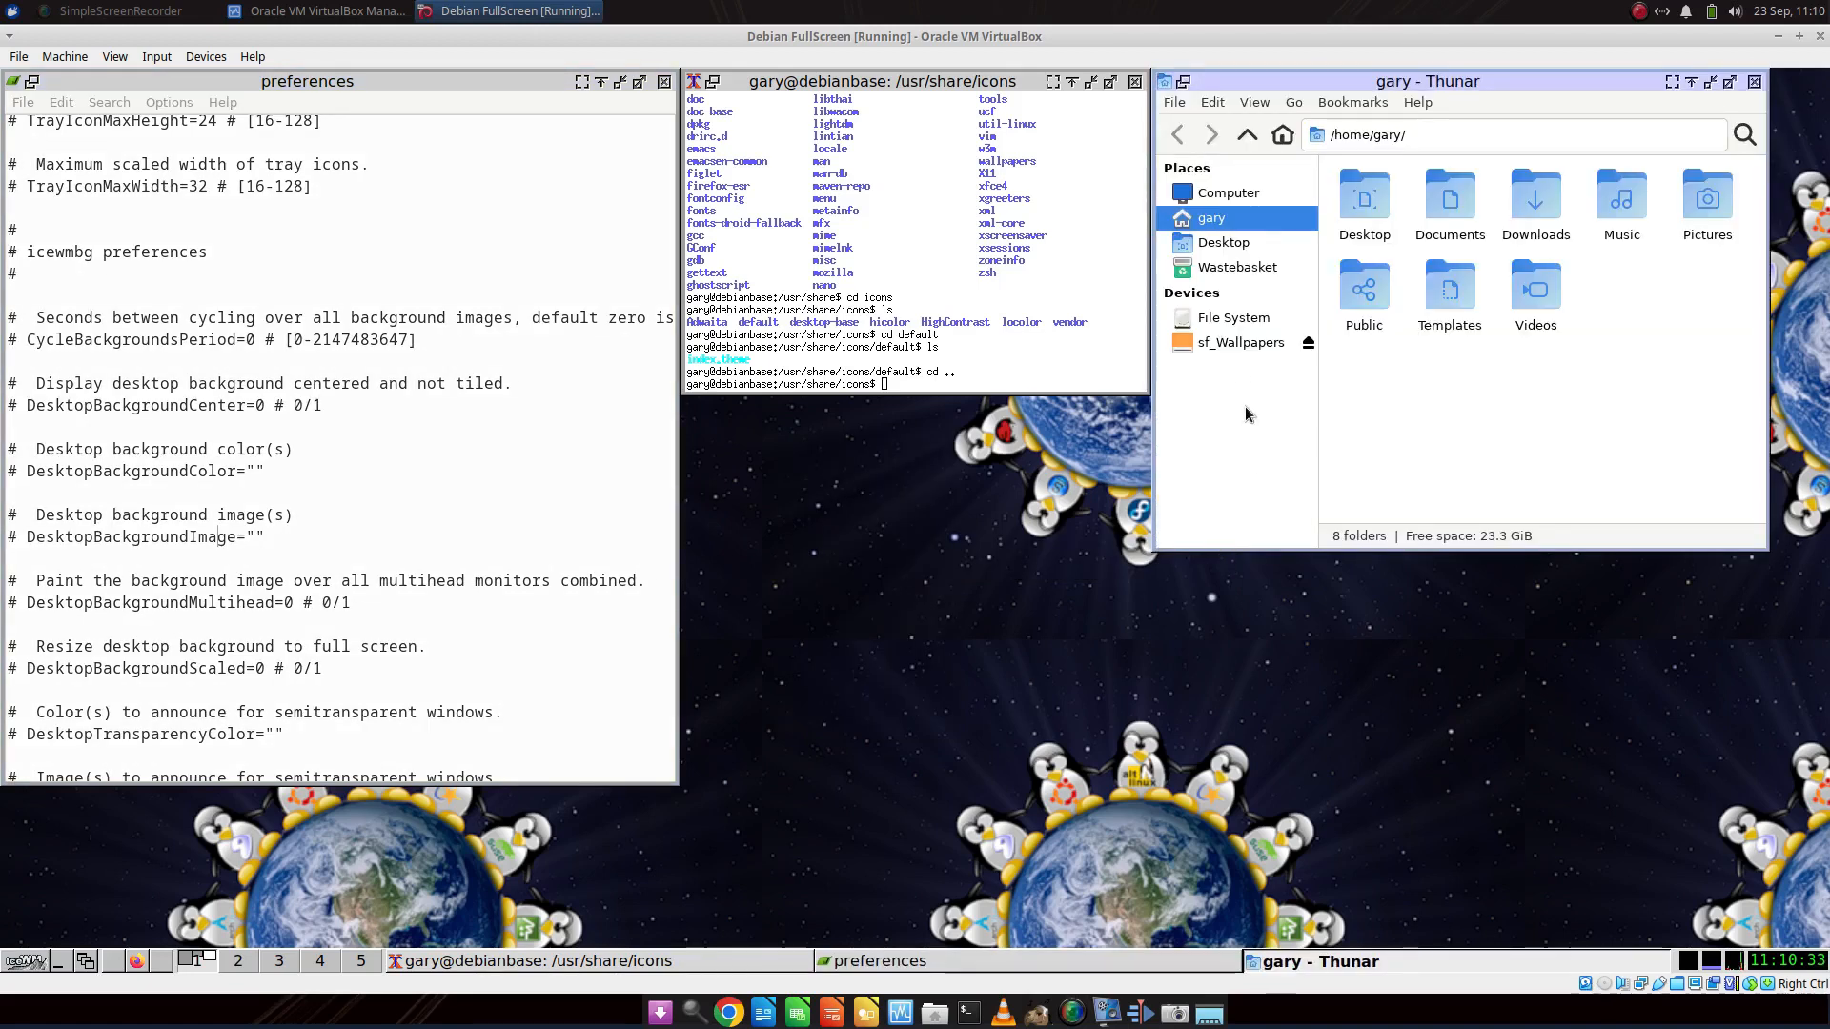
Try to open the sf_Wallpapers shared folder from the file manager's devices and dismiss the dialogs.
click(1238, 341)
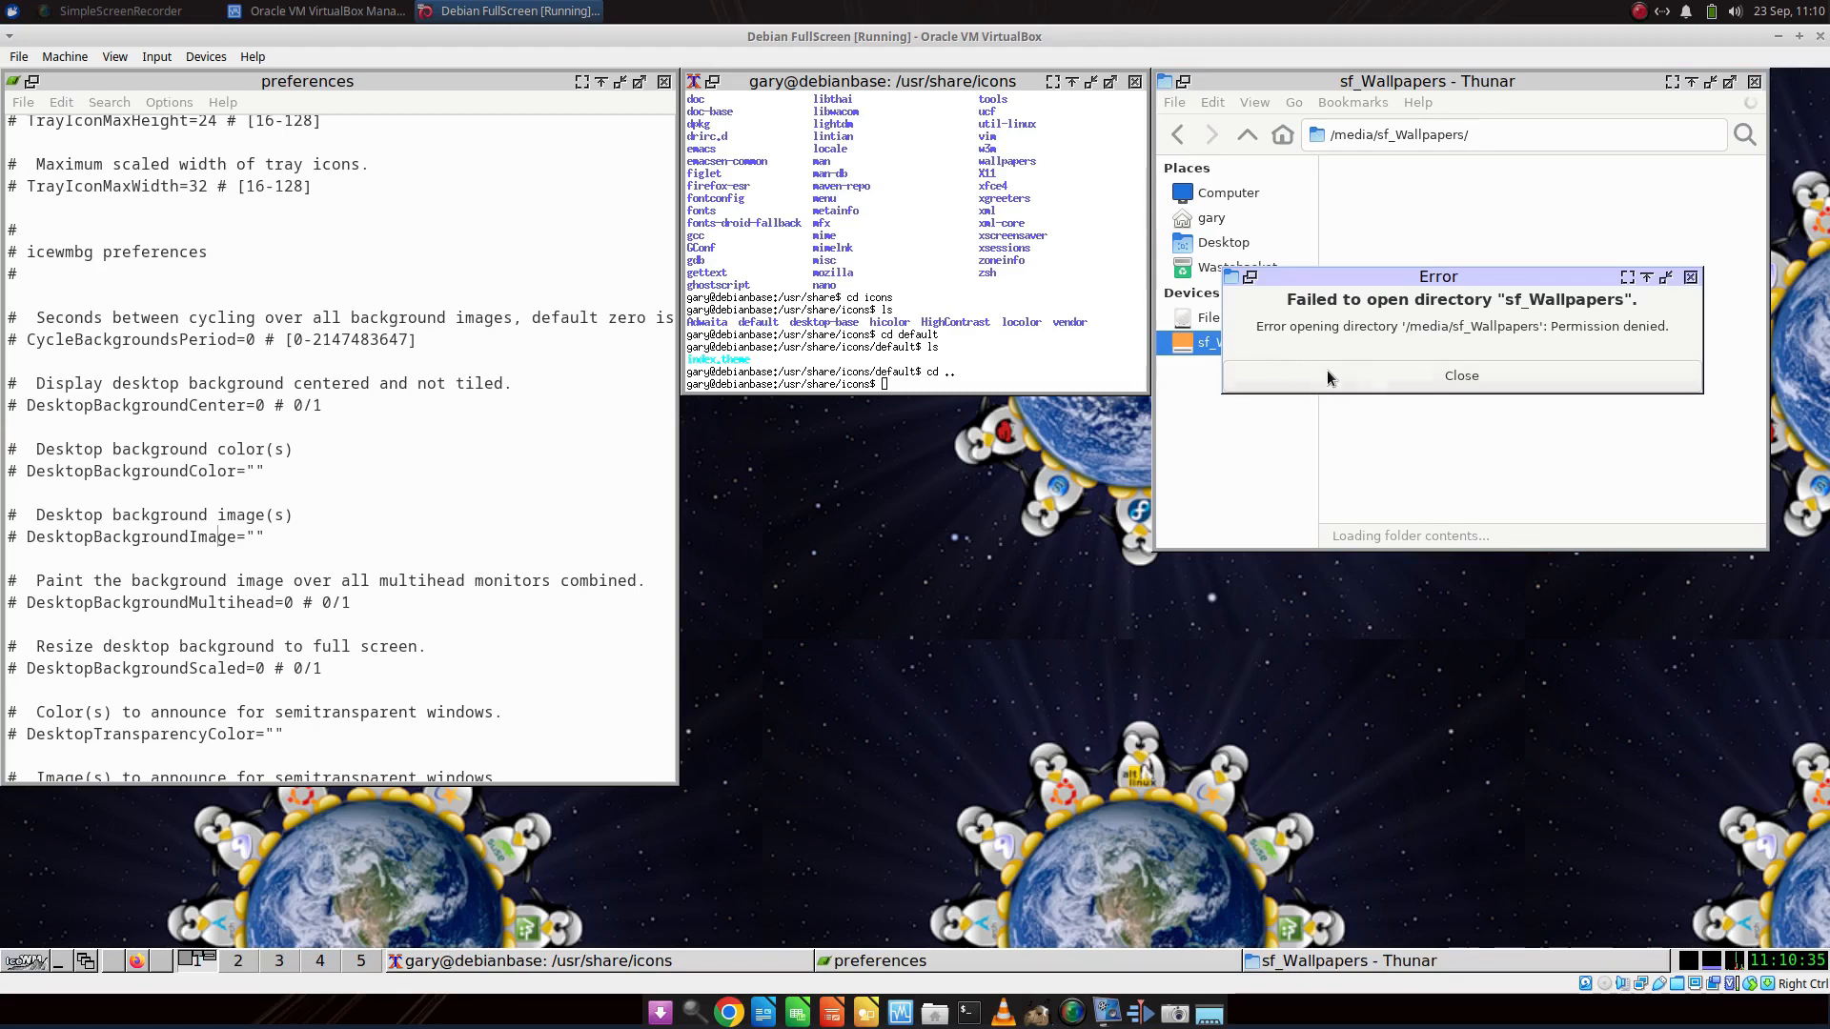
click(1358, 372)
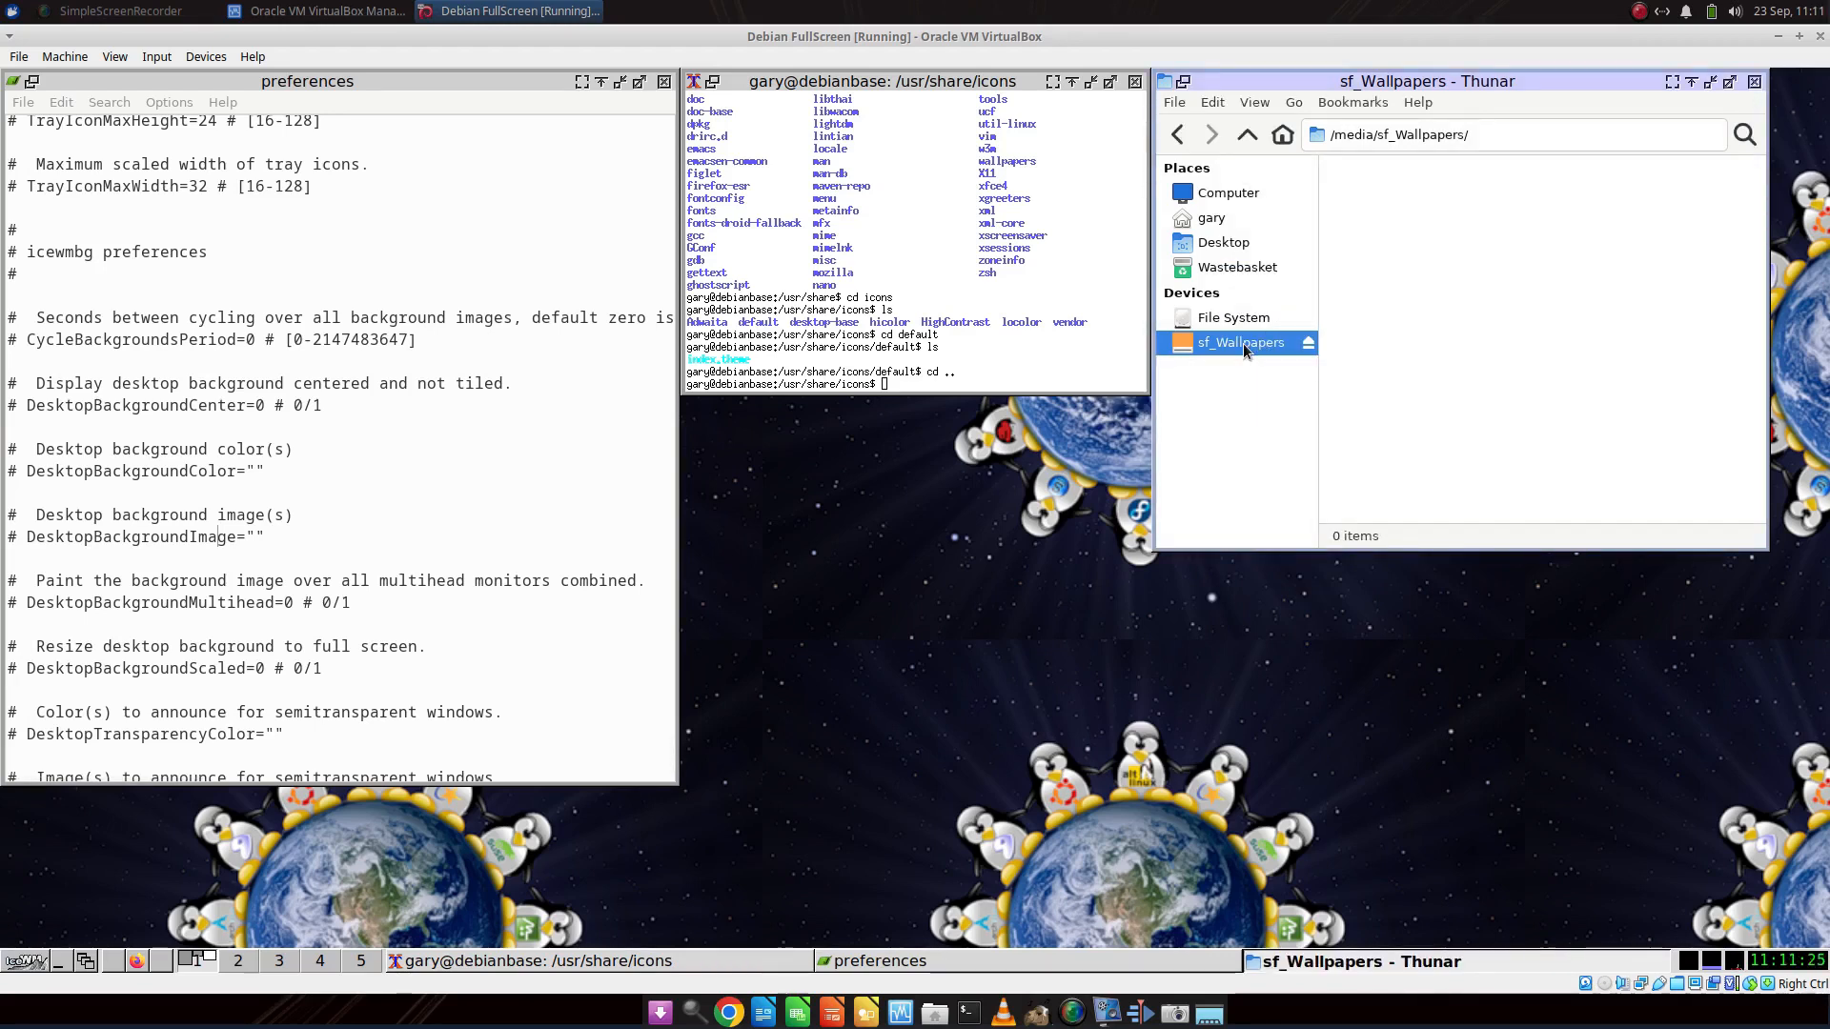
click(1240, 315)
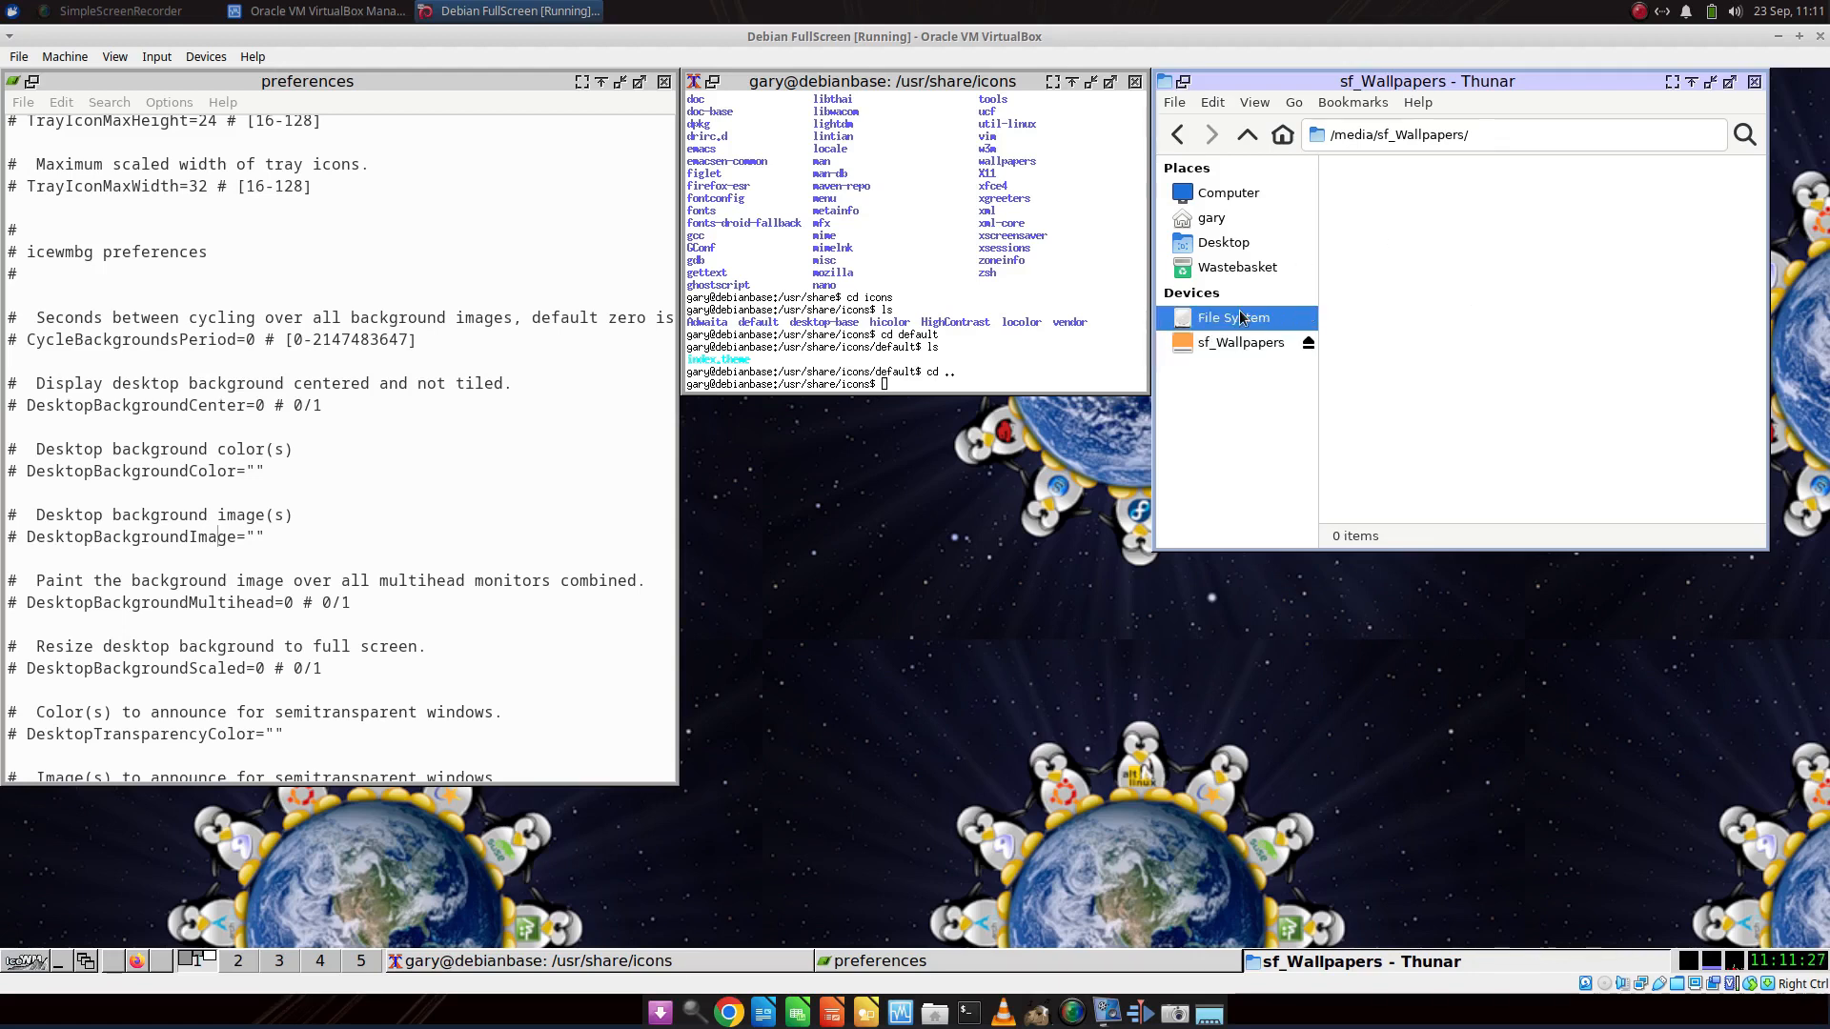
click(1239, 342)
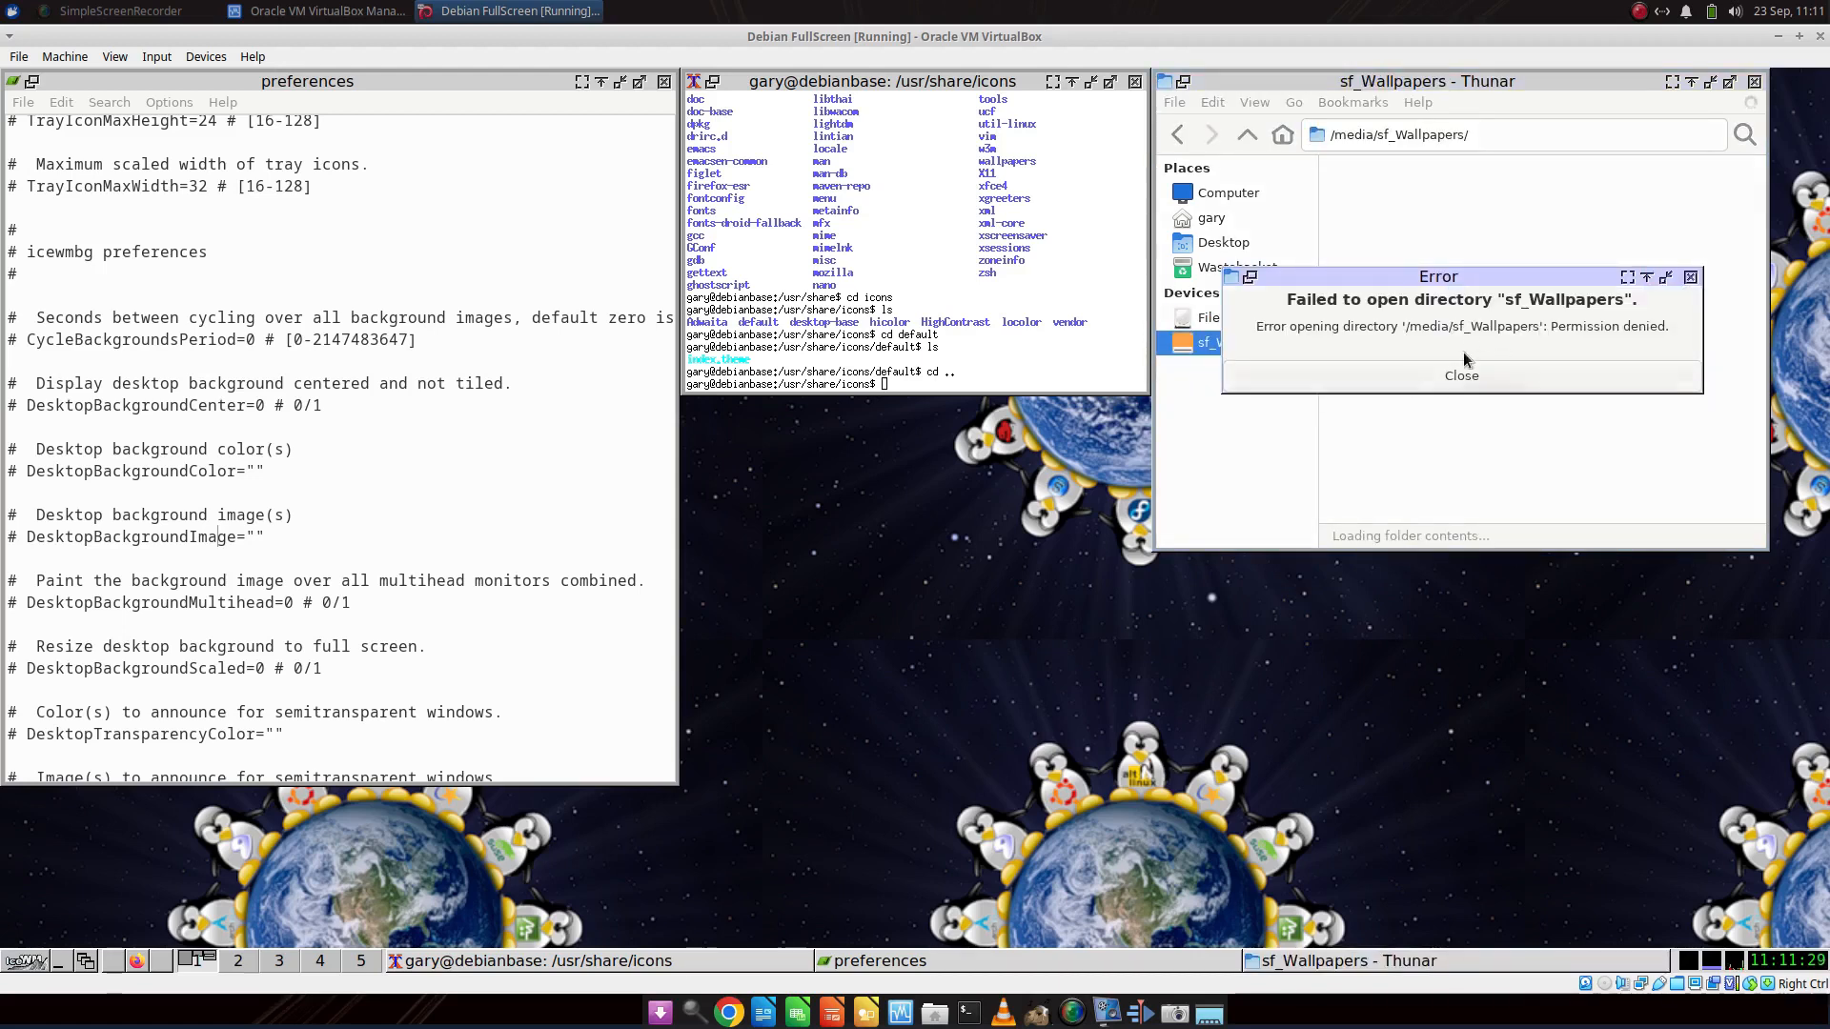
click(1545, 377)
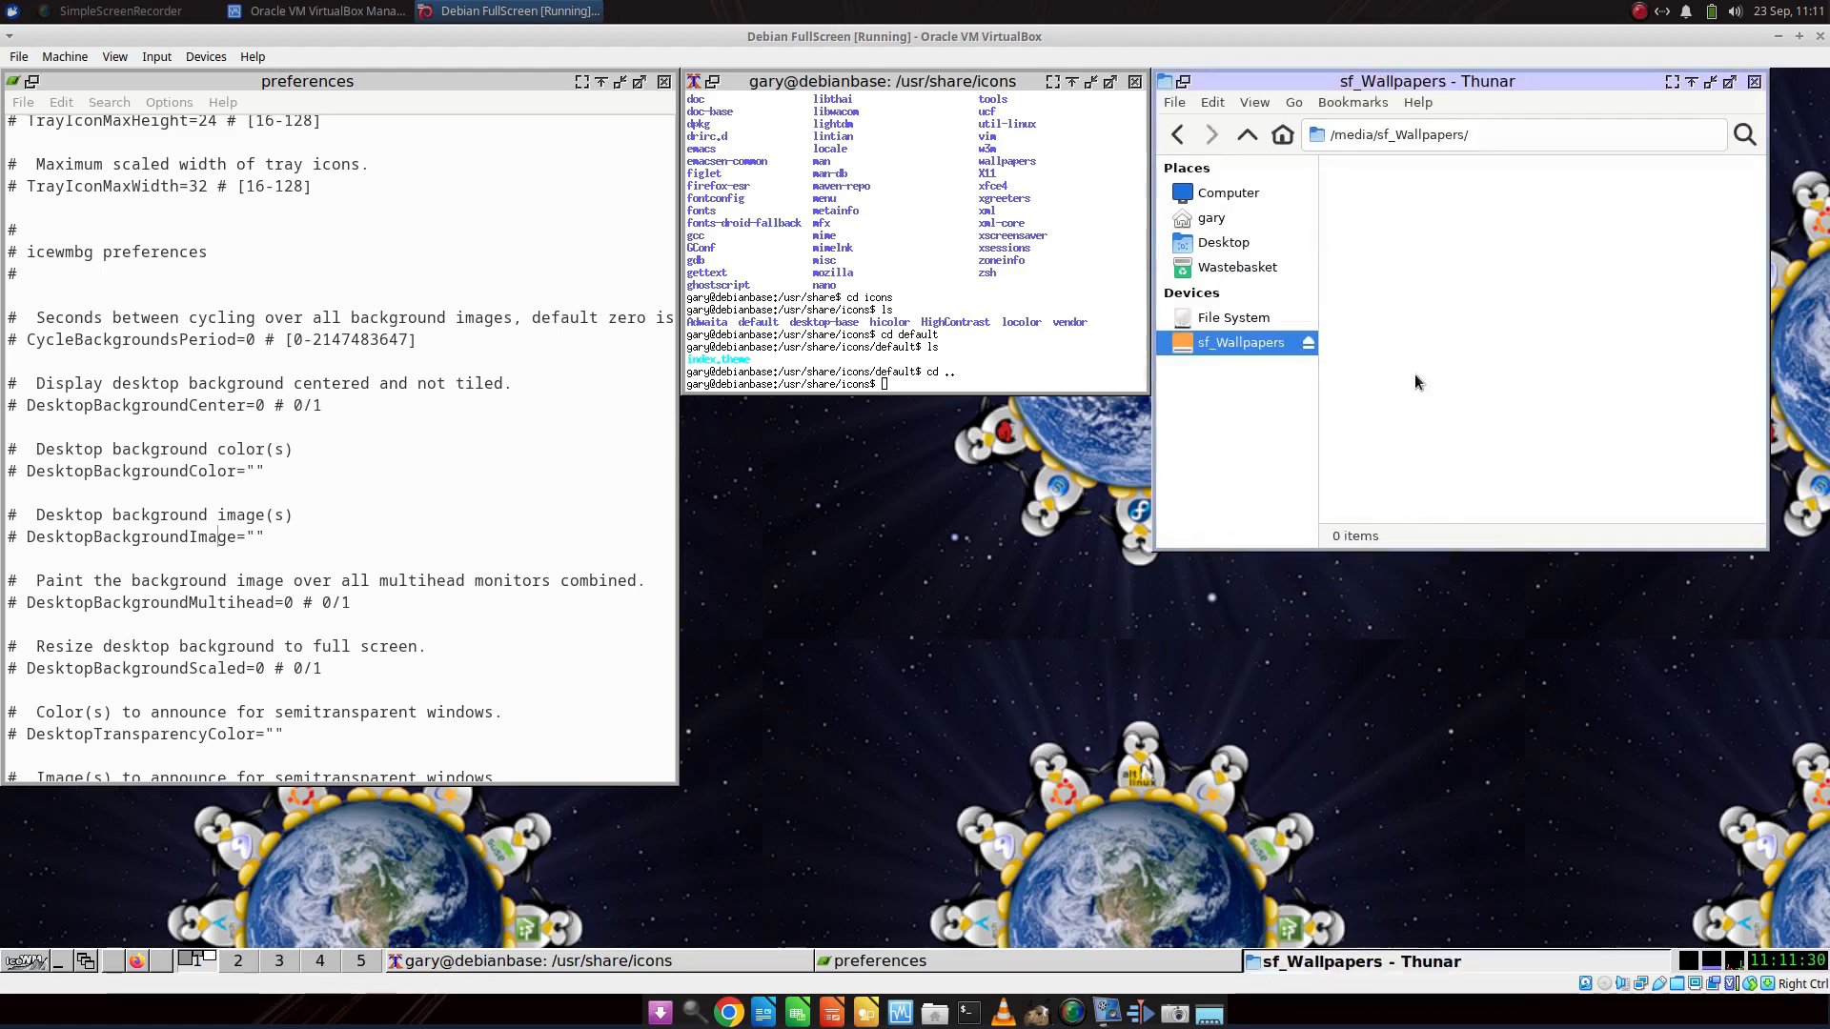
Clear the terminal and add the current user to the vboxsf group with sudo adduser, entering the account password.
click(963, 385)
text(clea)
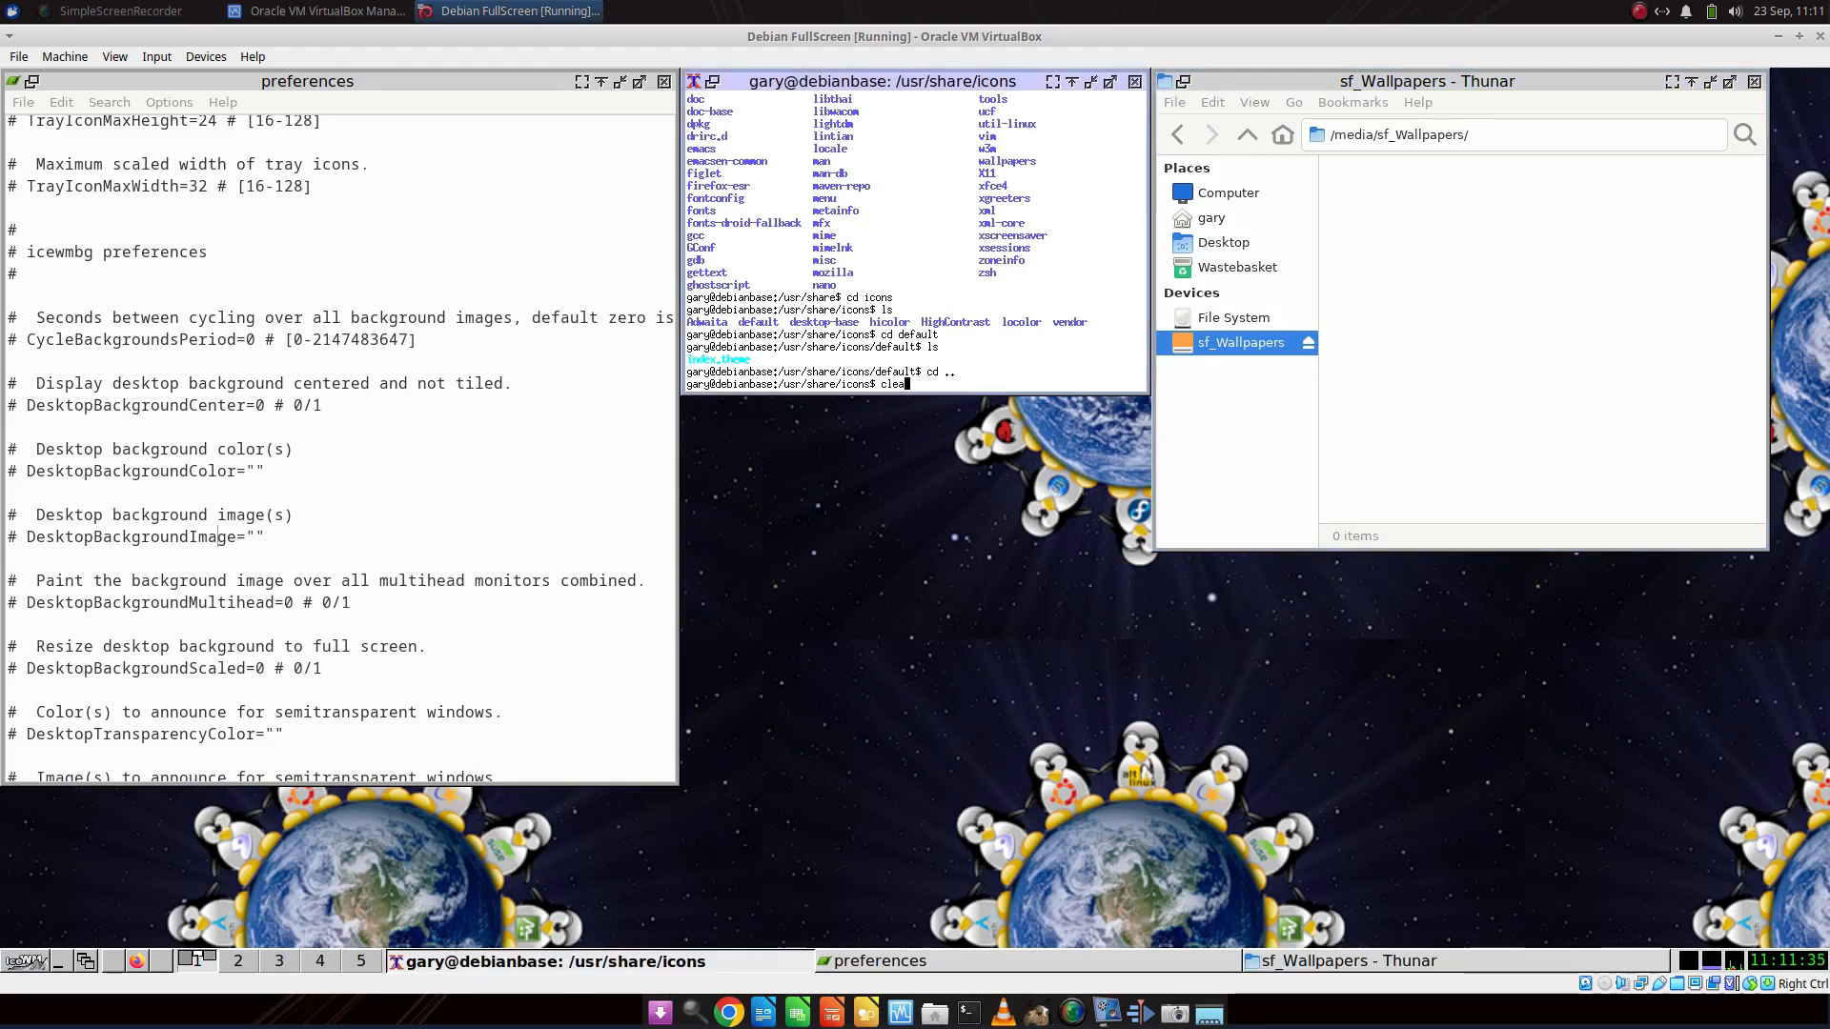
text(r)
key(Return)
text(sudo )
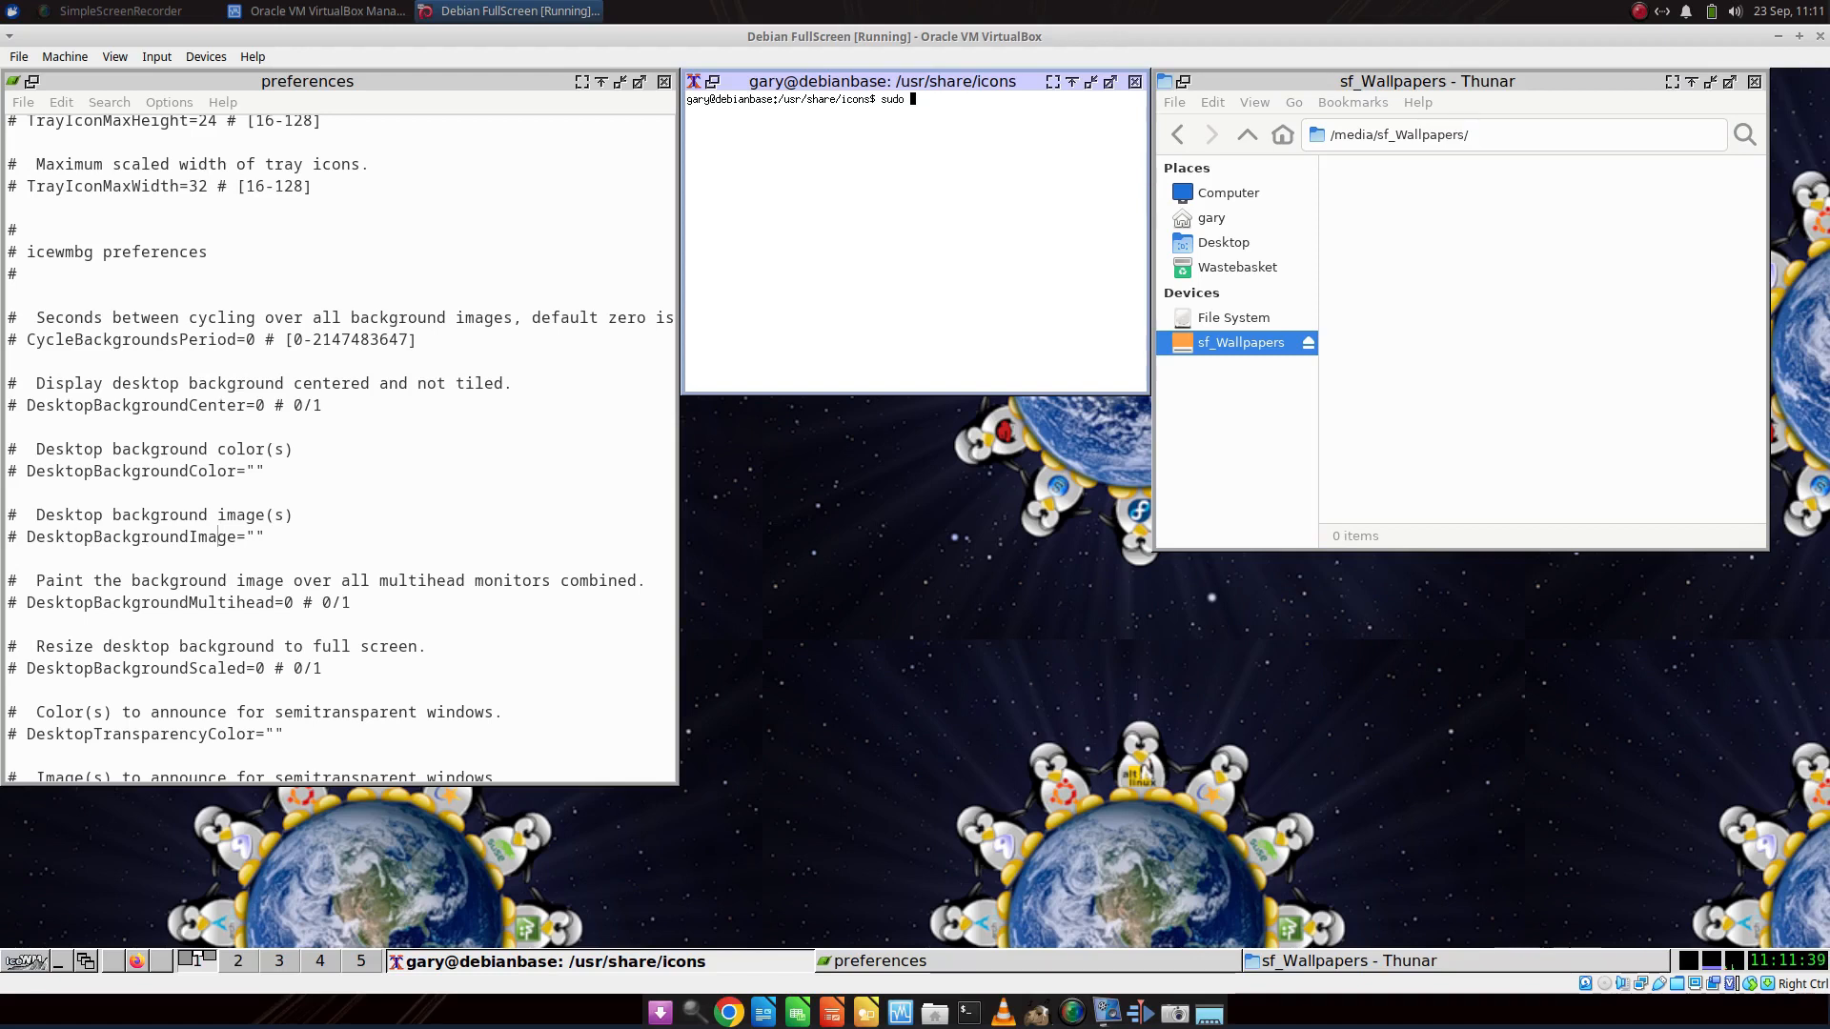
text(adduser gary vboxsf)
key(Return)
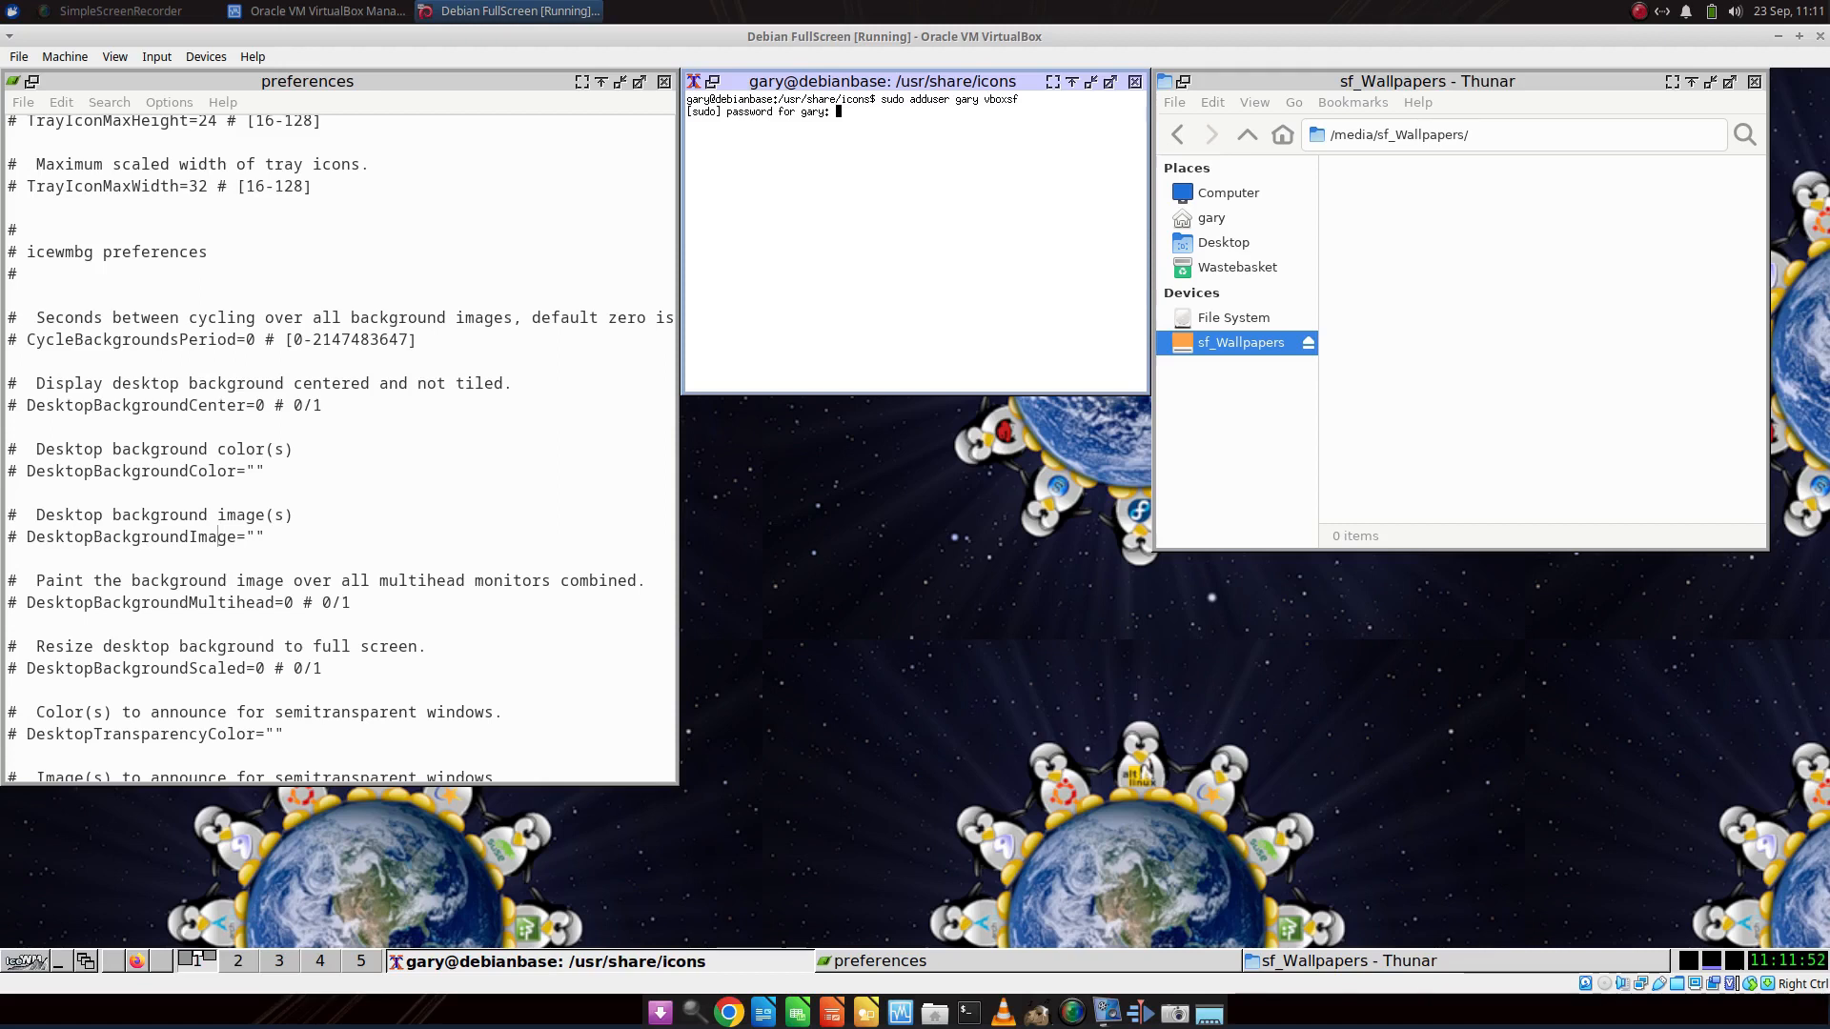
key(Return)
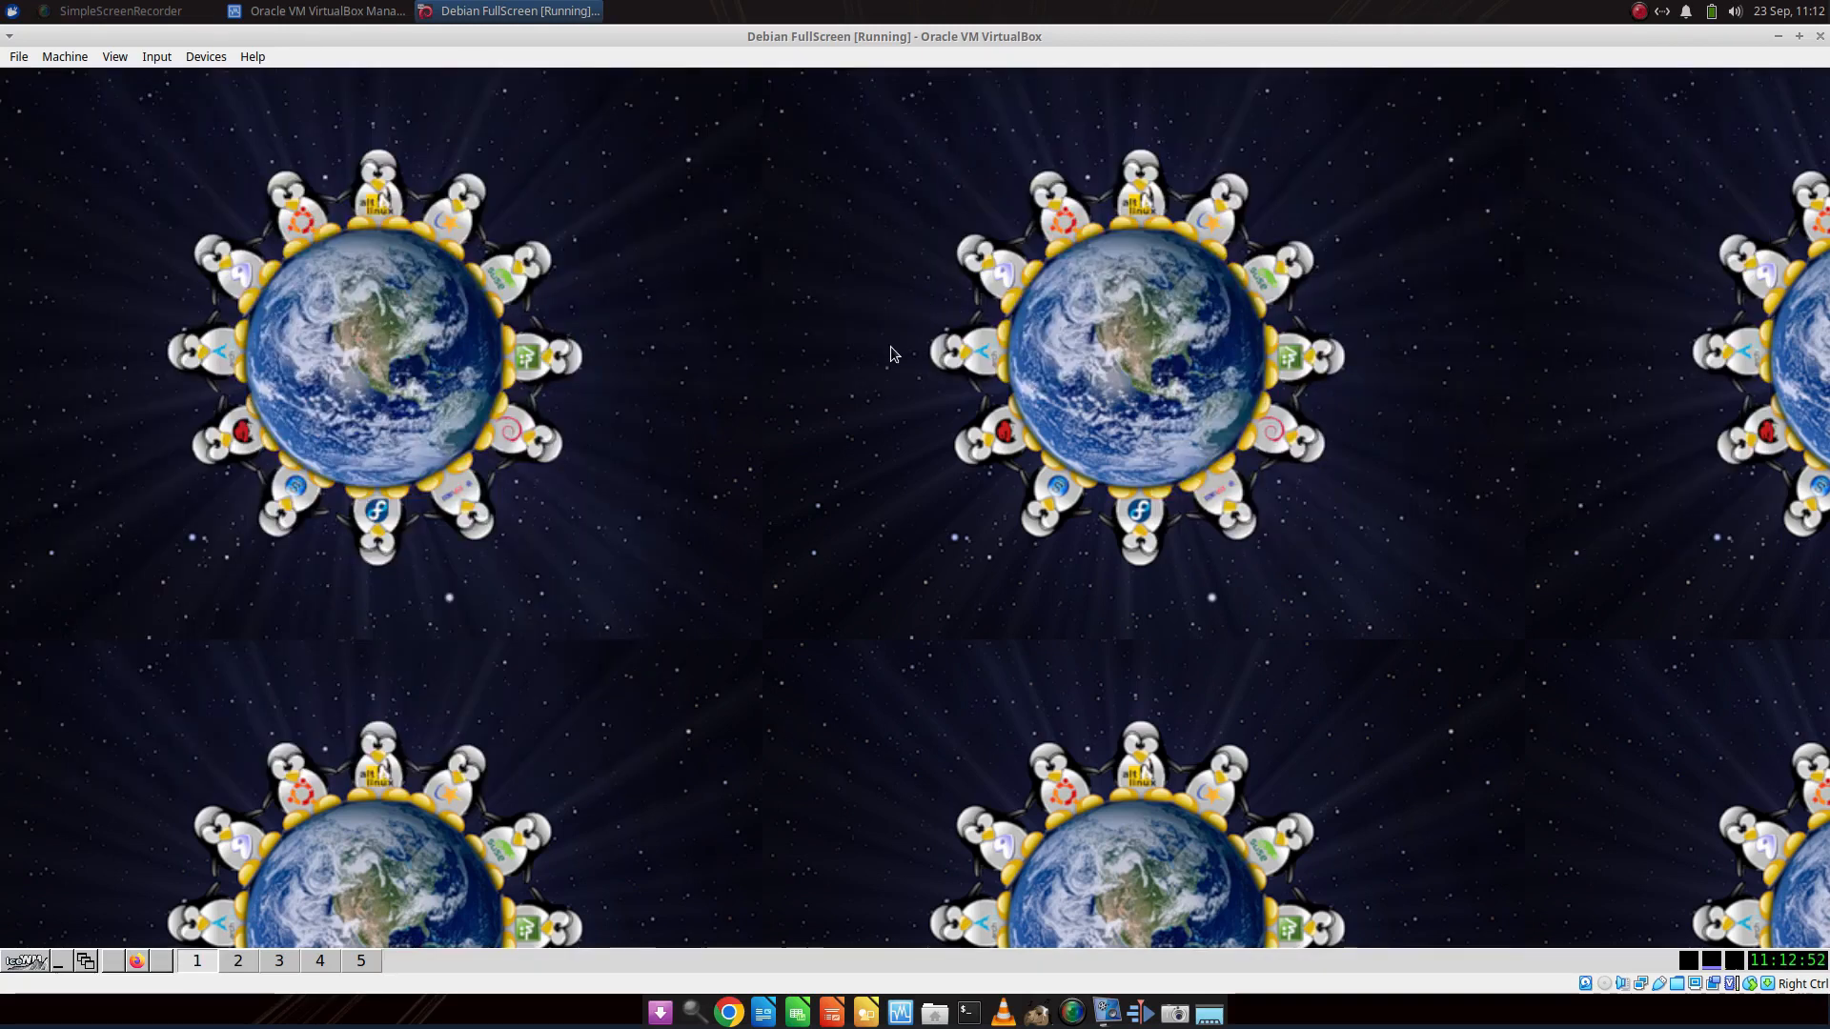
Log out of the IceWM session and confirm closing all active applications.
right_click(890, 355)
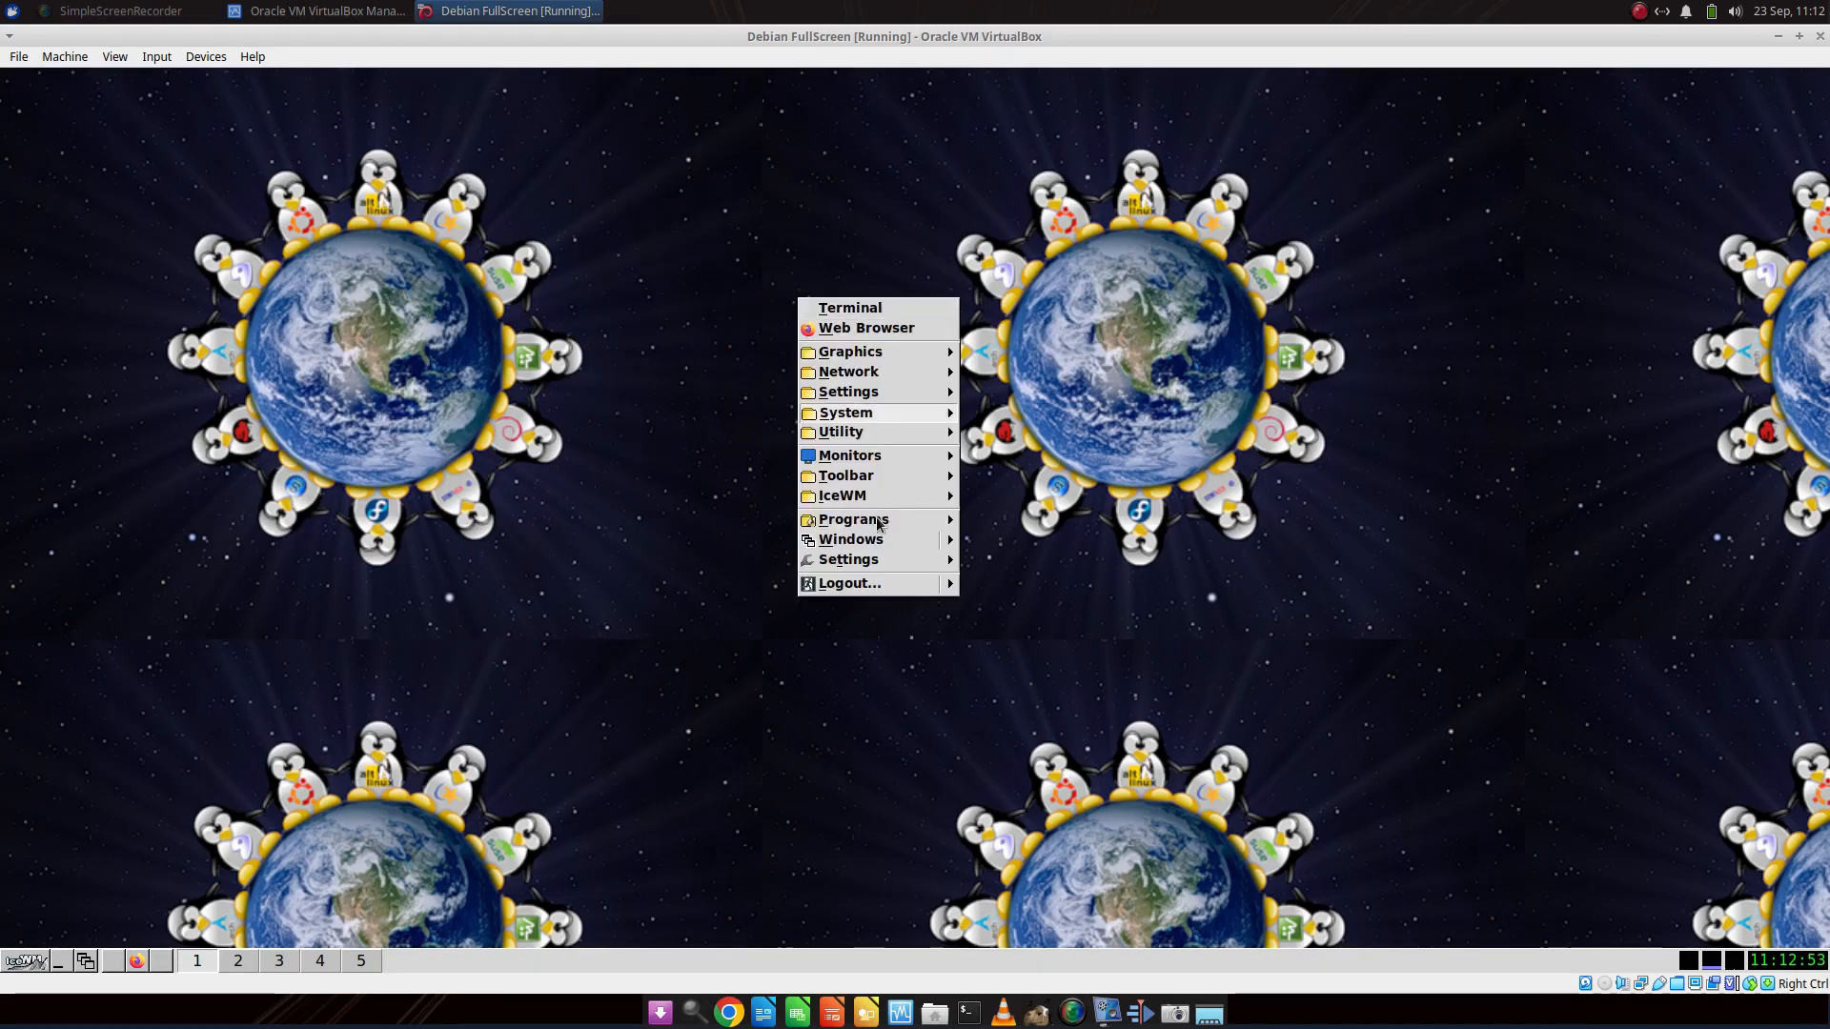
click(901, 585)
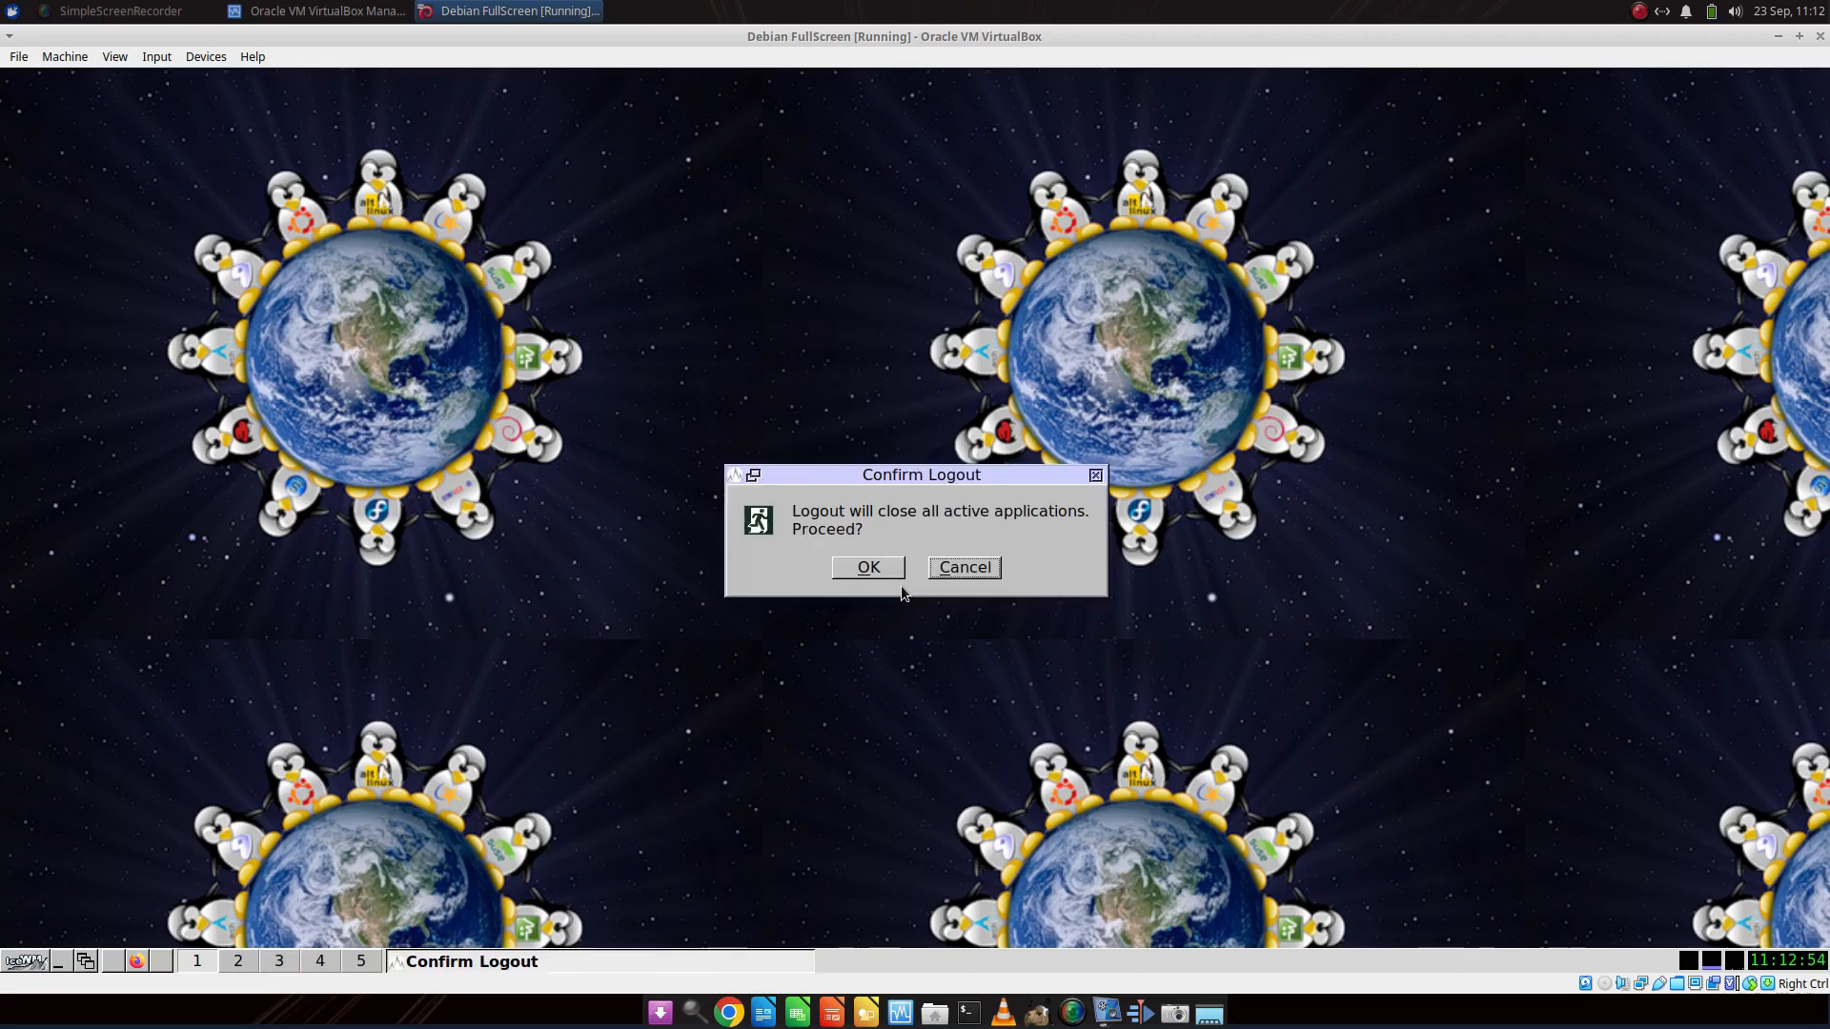
click(854, 569)
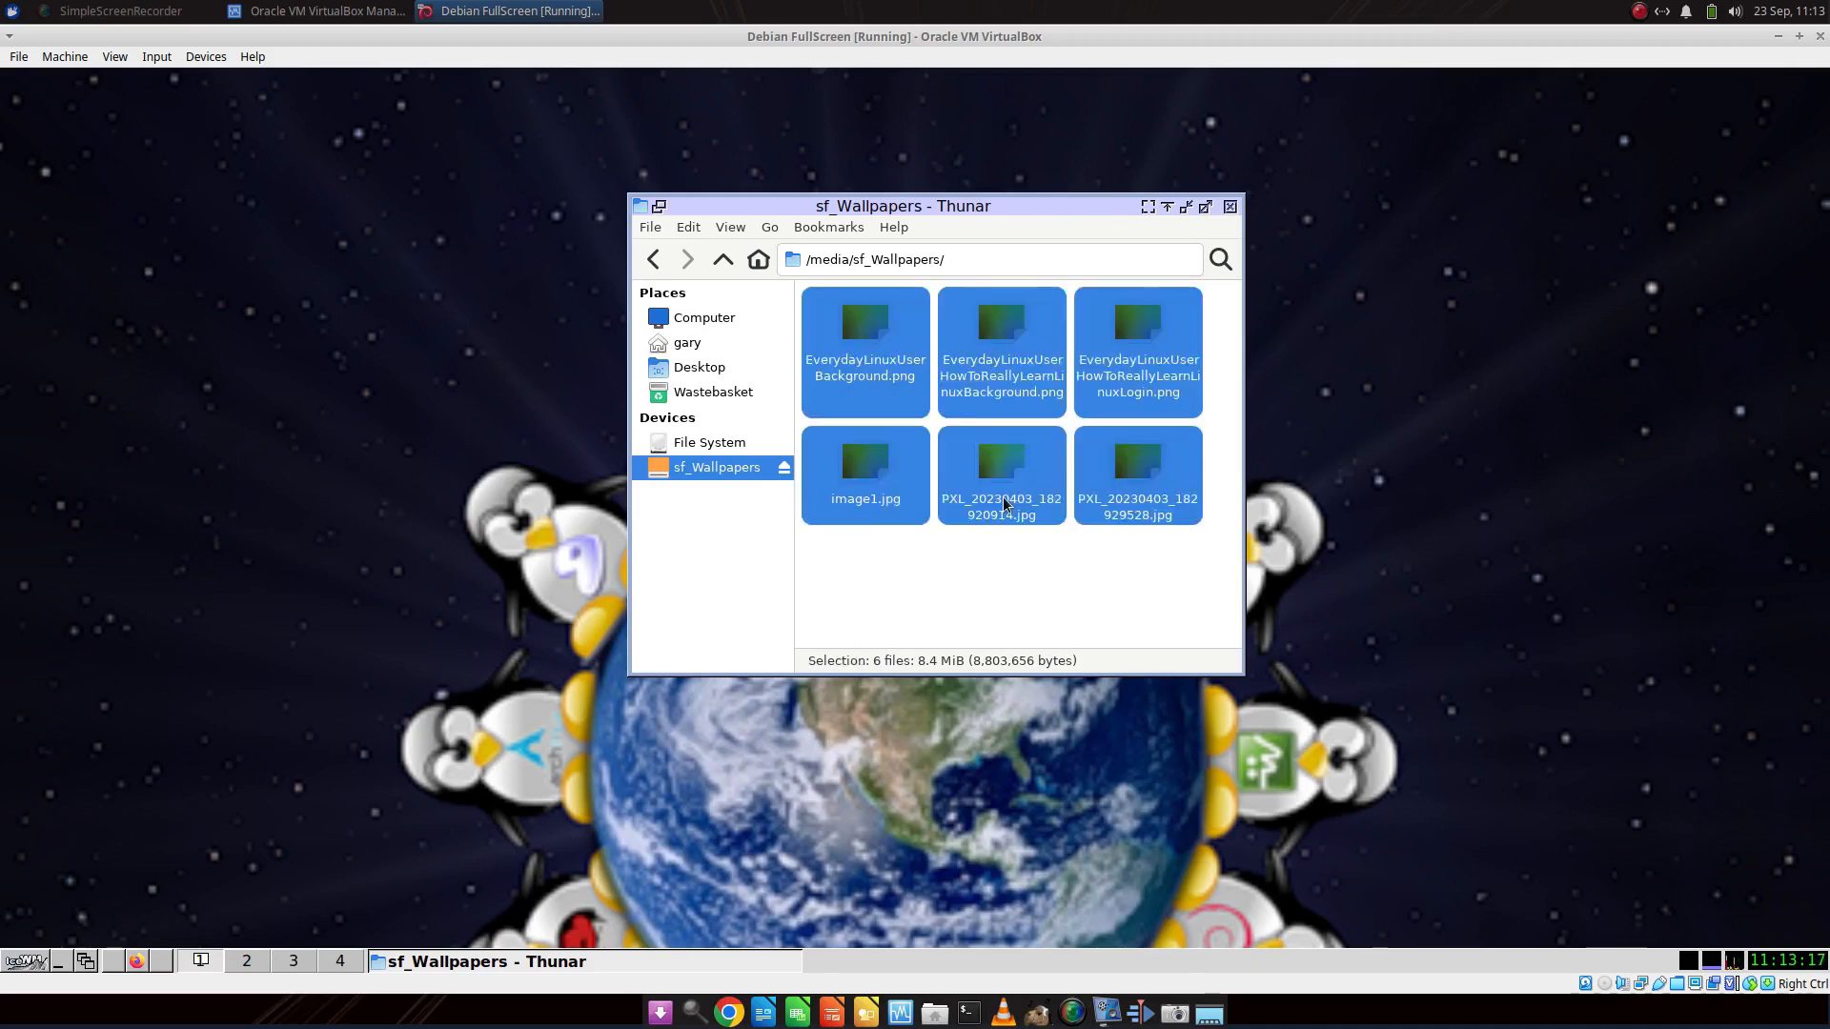
Create a folder named wallpaper inside the home directory's Pictures folder.
click(701, 345)
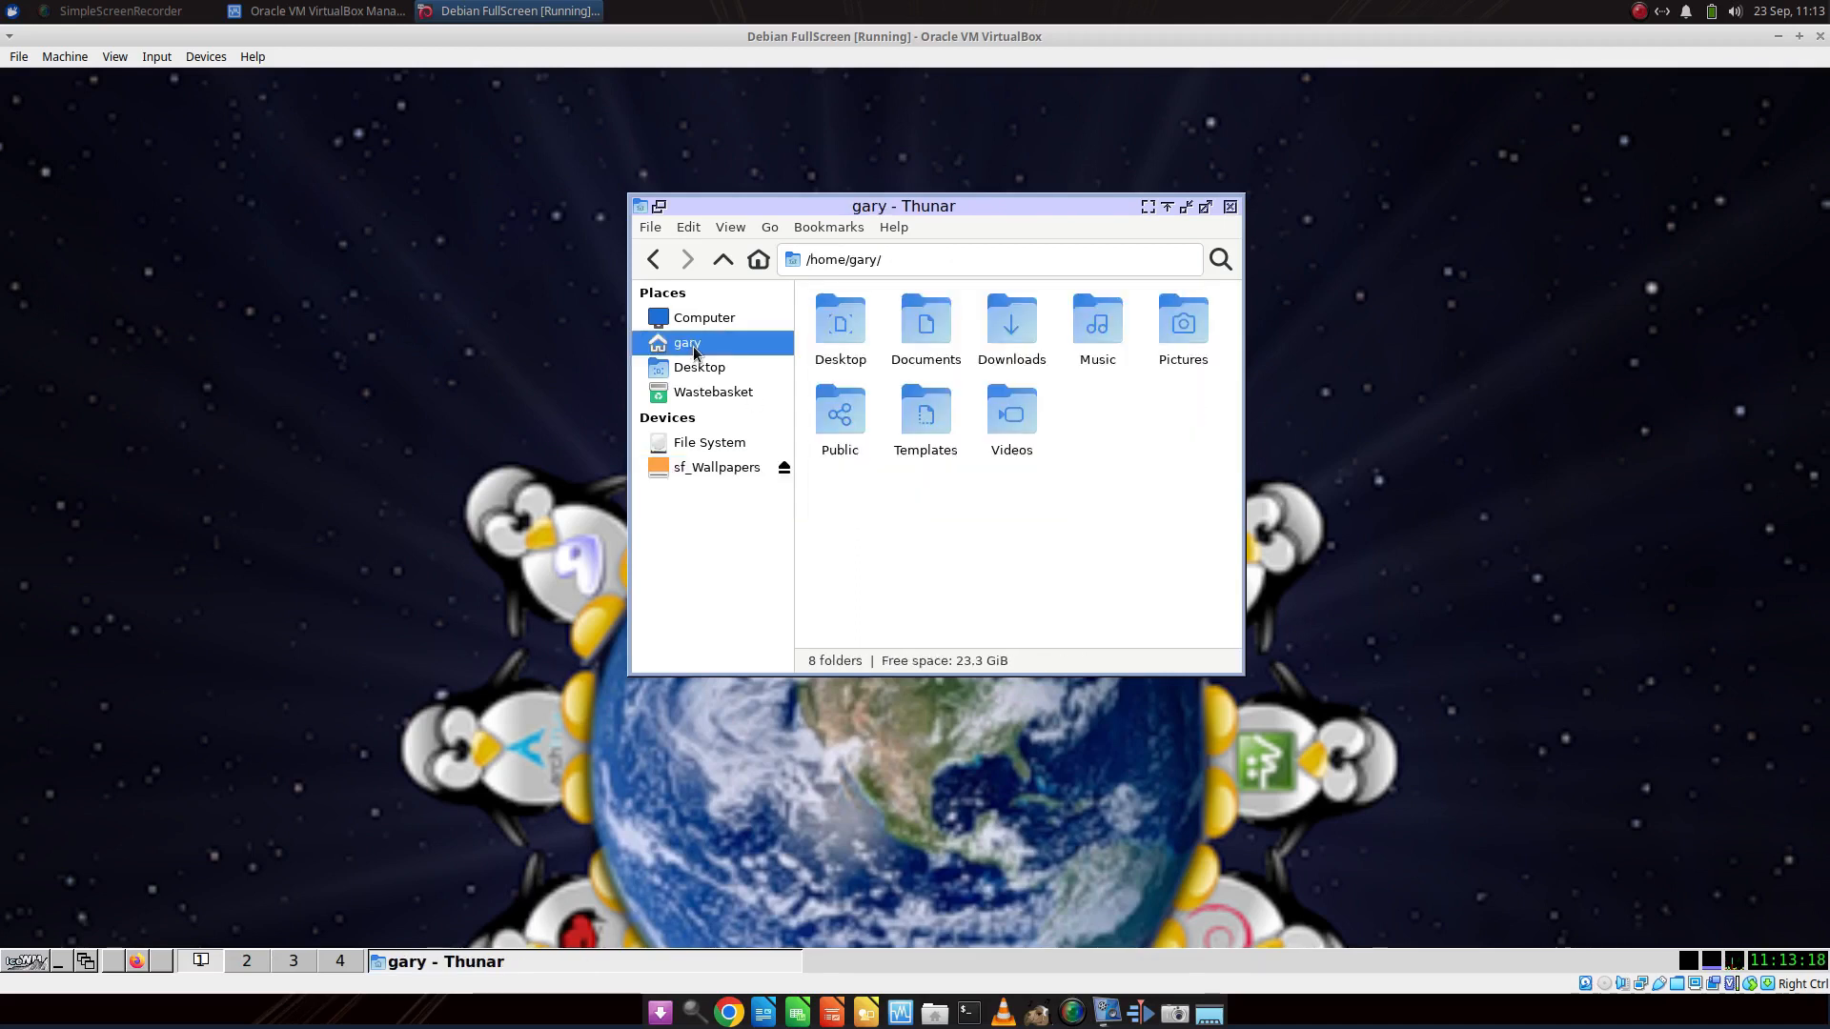
double_click(1174, 343)
right_click(935, 340)
click(997, 348)
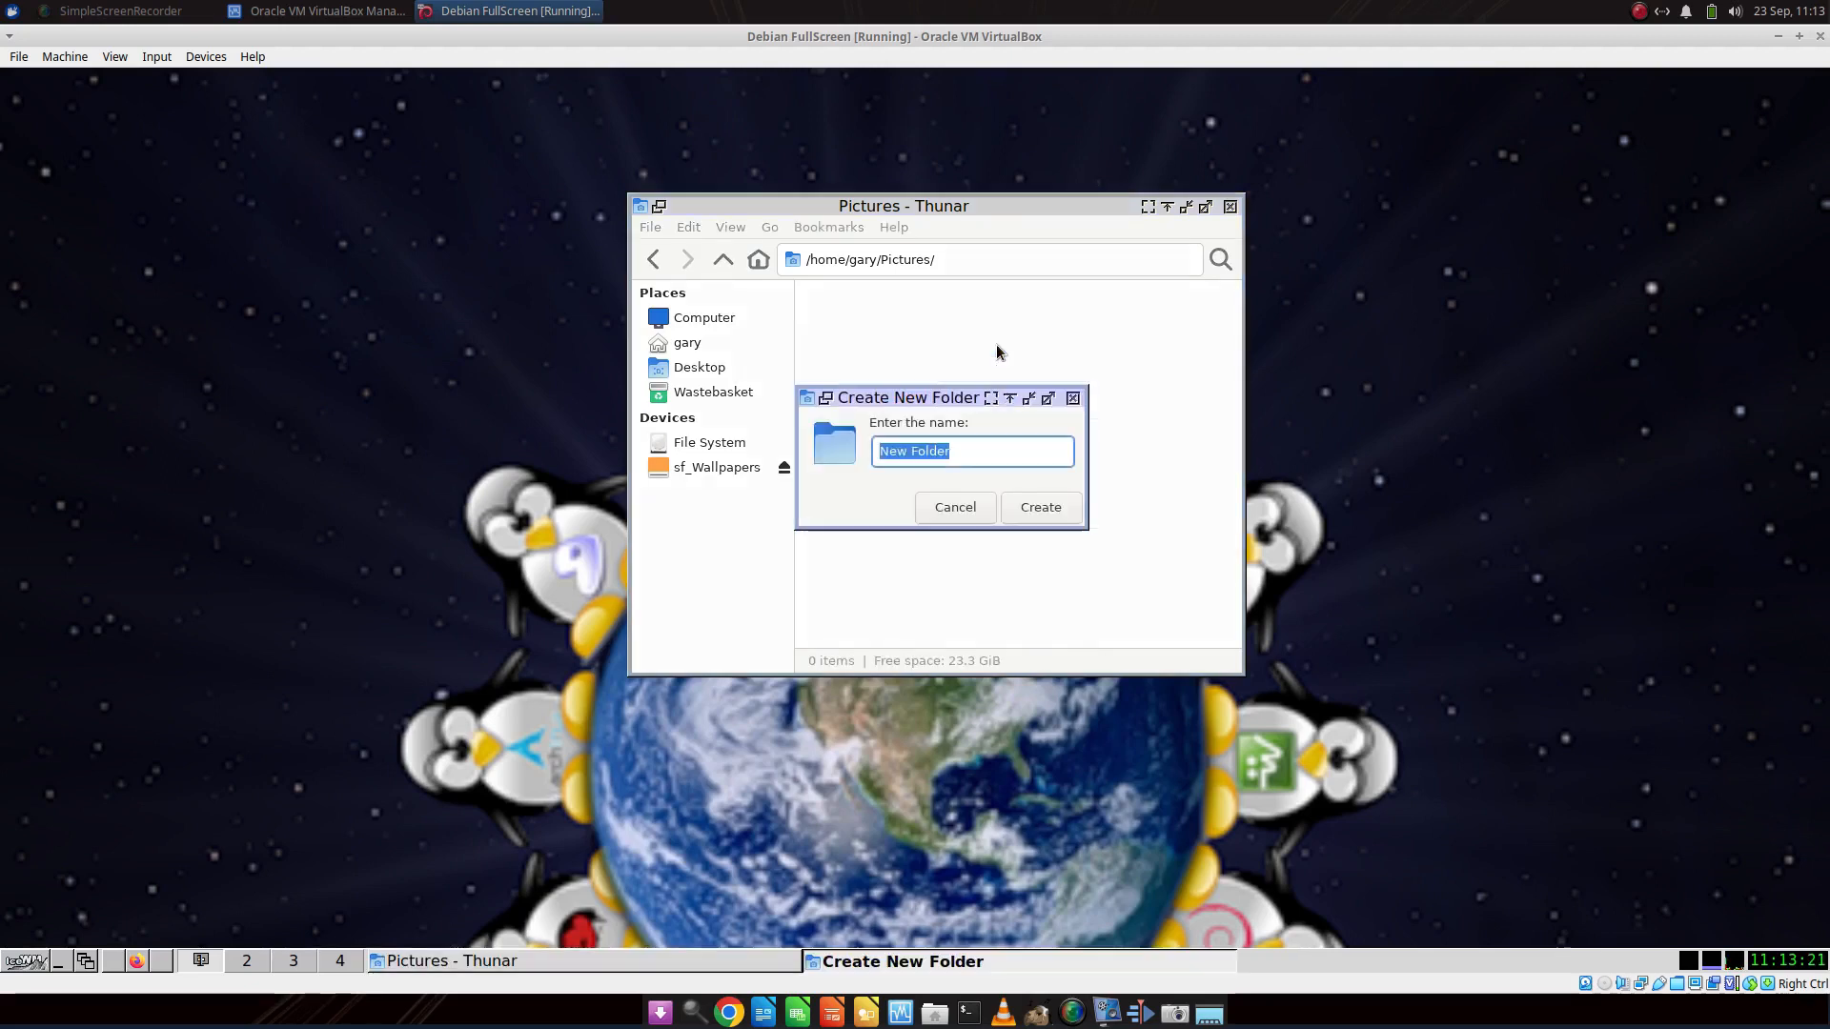
text(wallpoa)
key(BackSpace)
key(BackSpace)
text(aper)
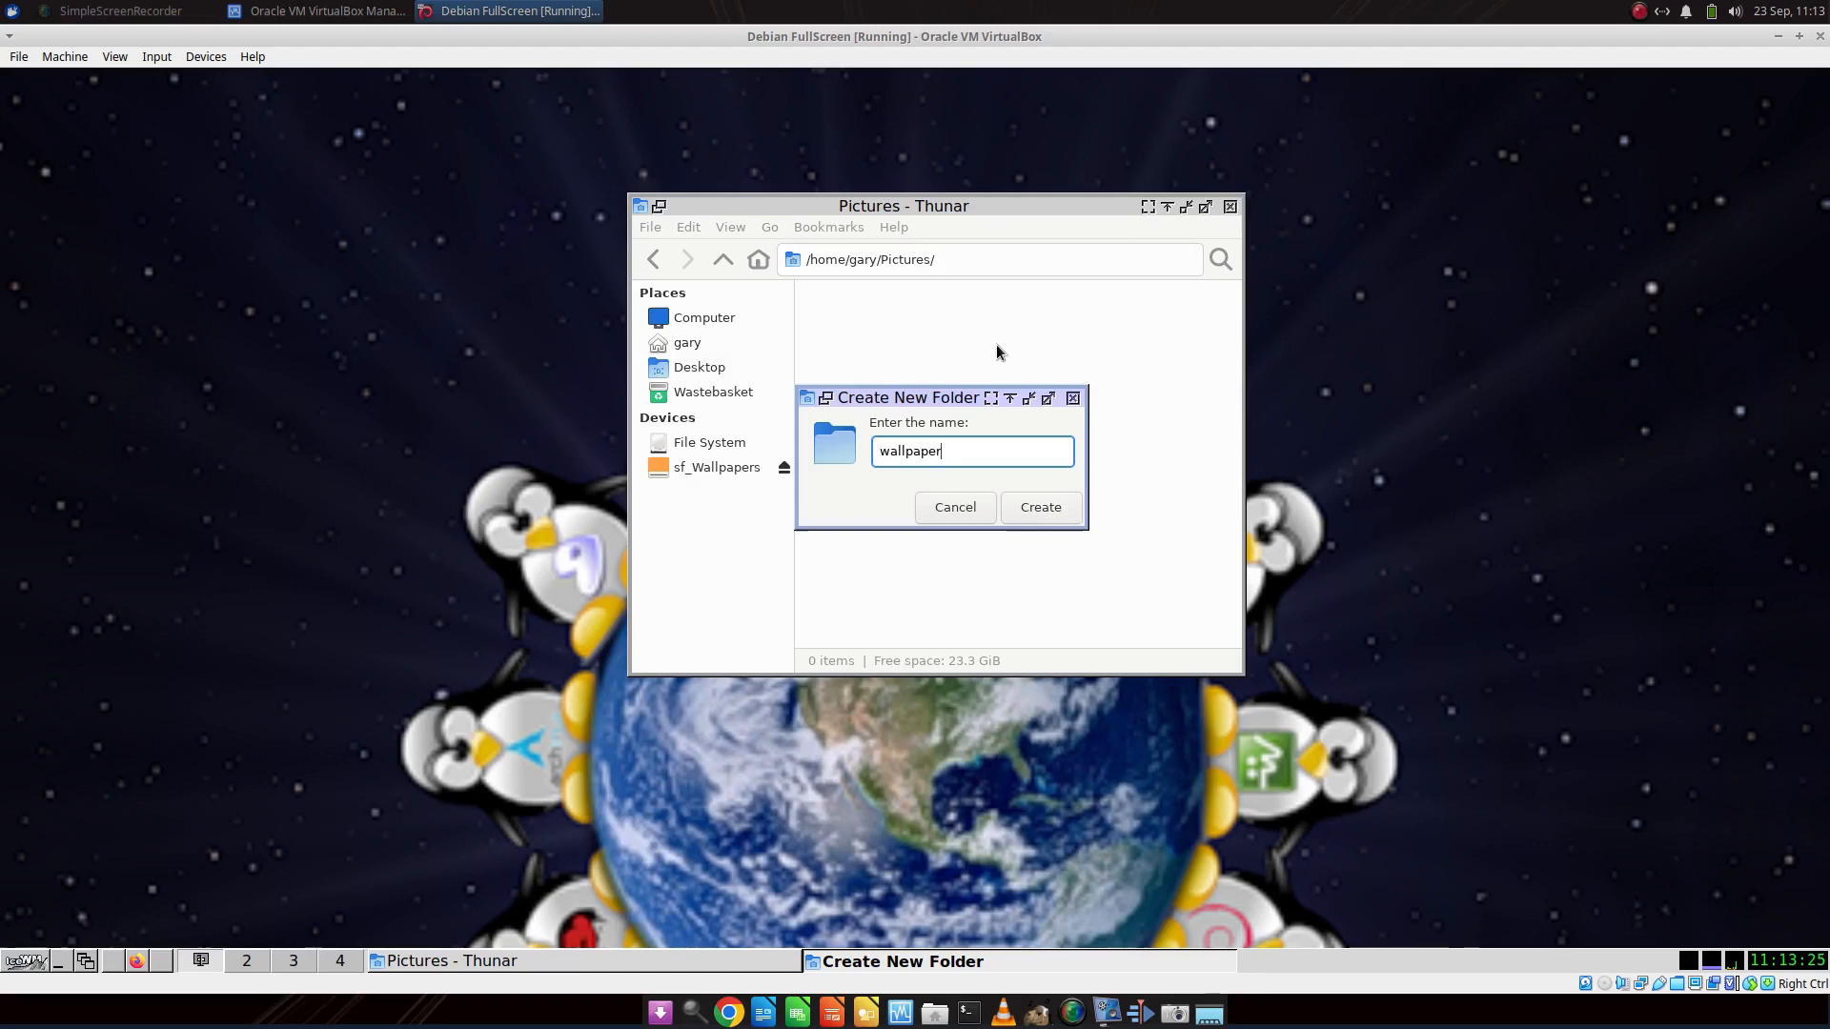
key(Return)
Paste the images copied from sf_Wallpapers into the Pictures/wallpaper folder.
double_click(843, 339)
right_click(861, 367)
click(894, 421)
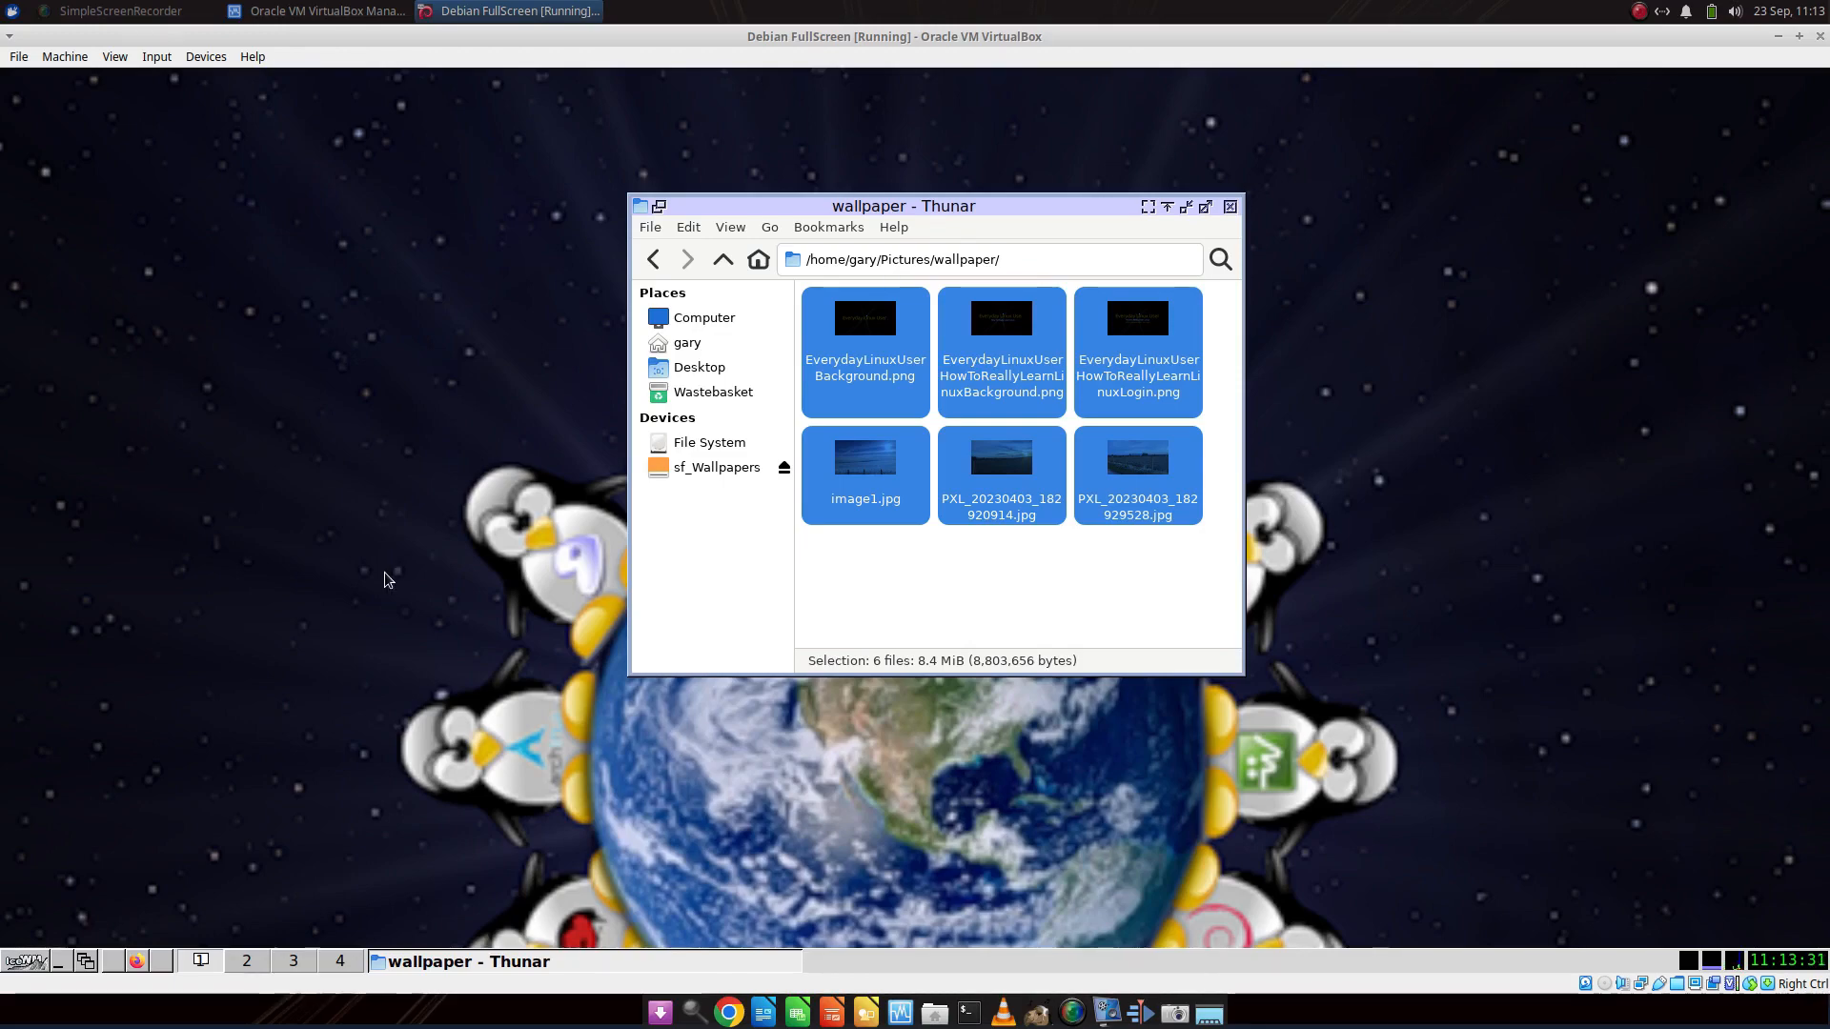
Switch the virtual machine to full screen and arrange the file manager and a new terminal side by side.
key(ctrl+f)
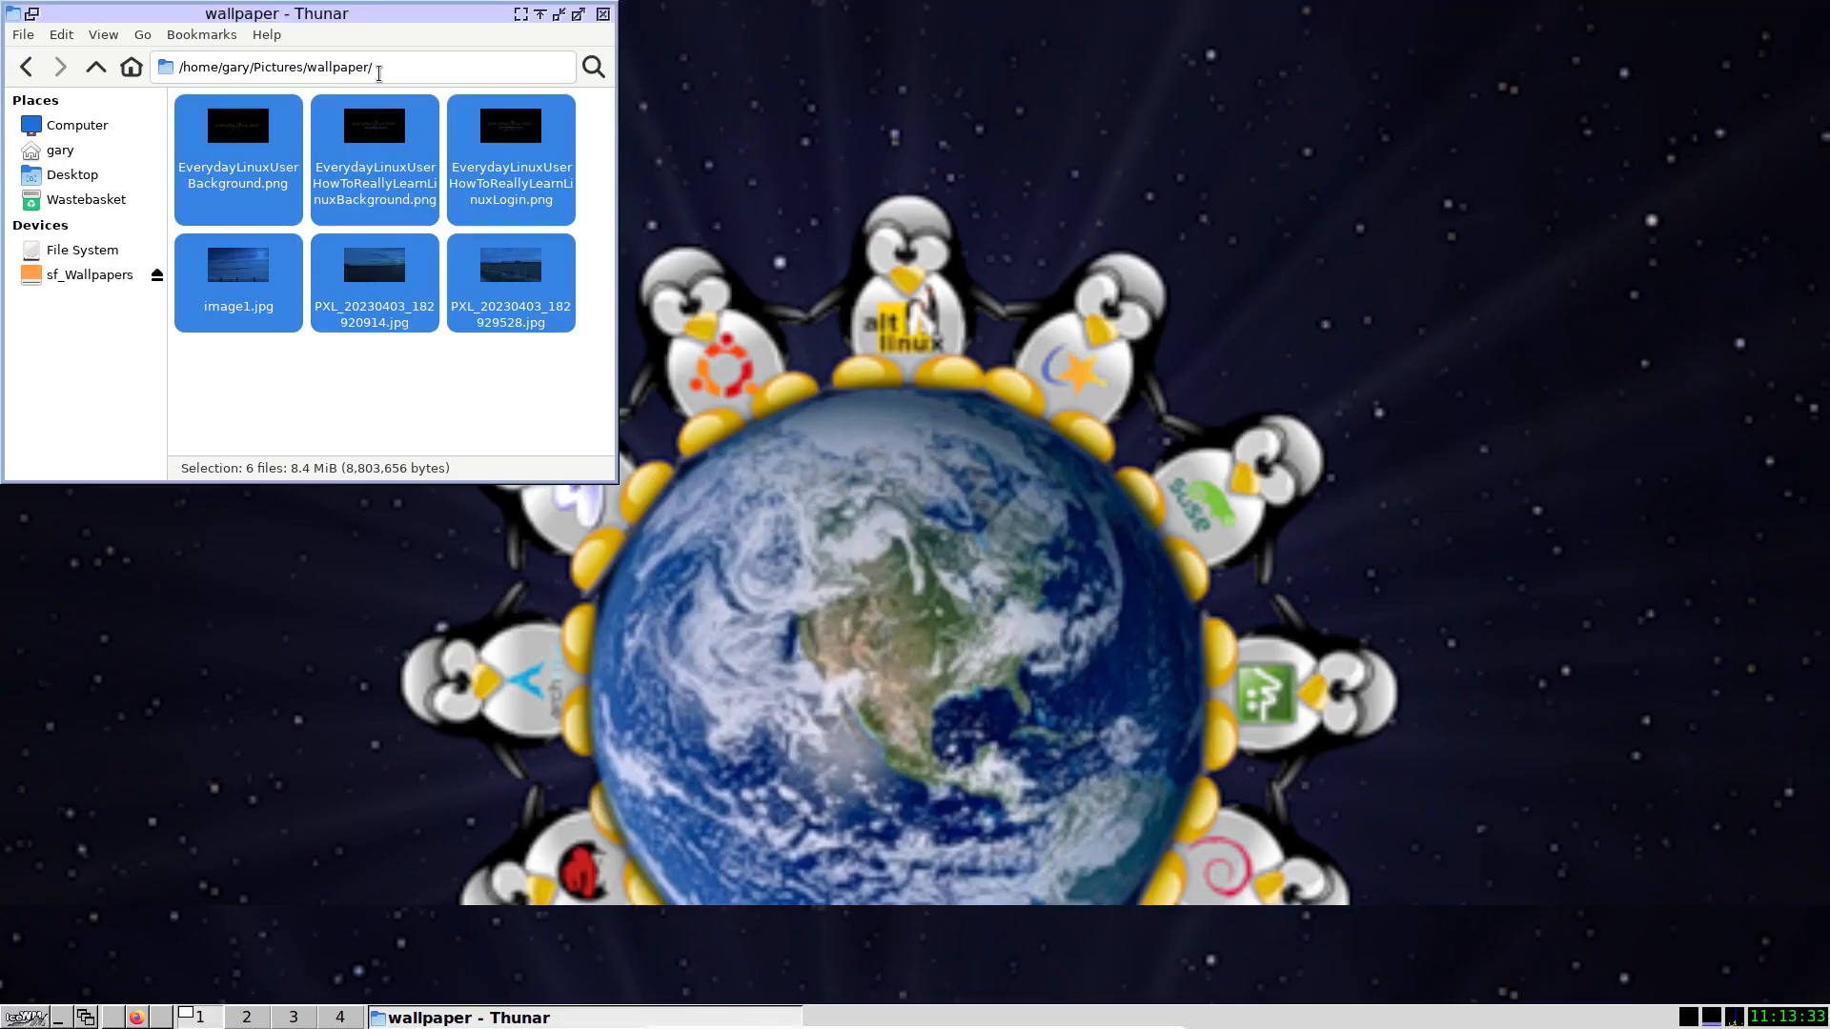
drag(341, 10, 1238, 85)
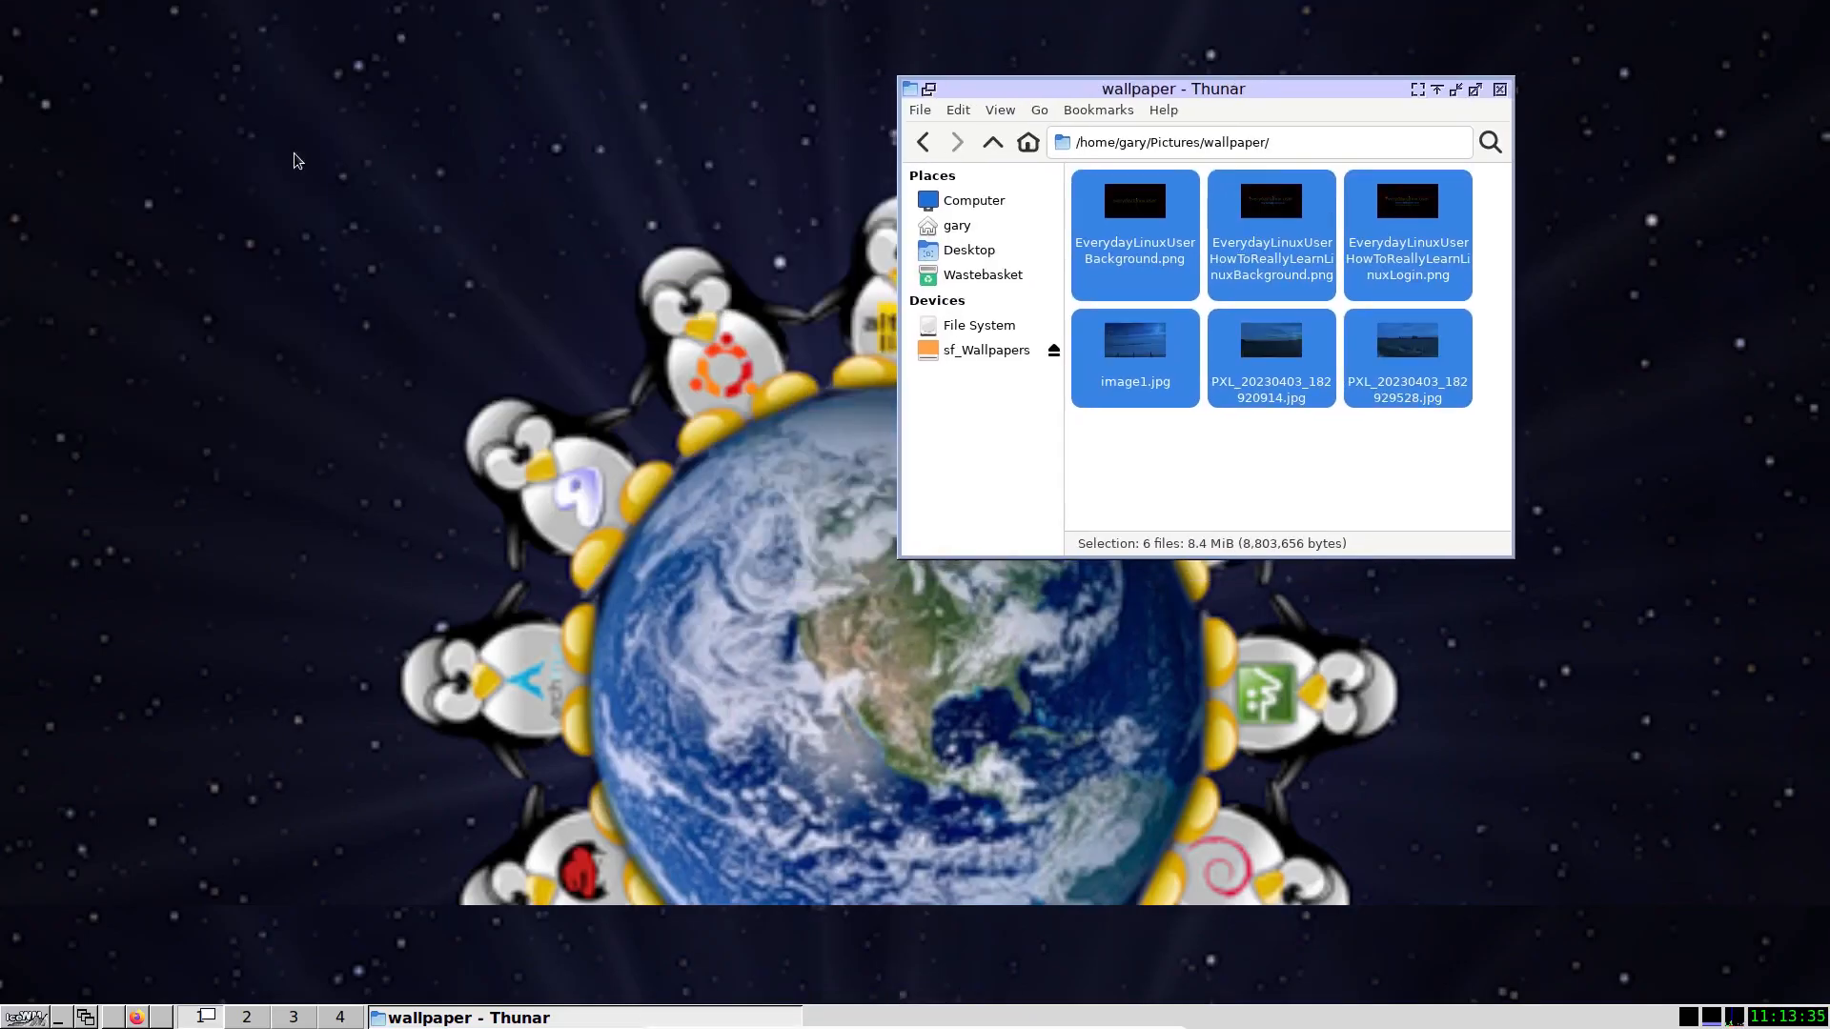
key(ctrl+alt+t)
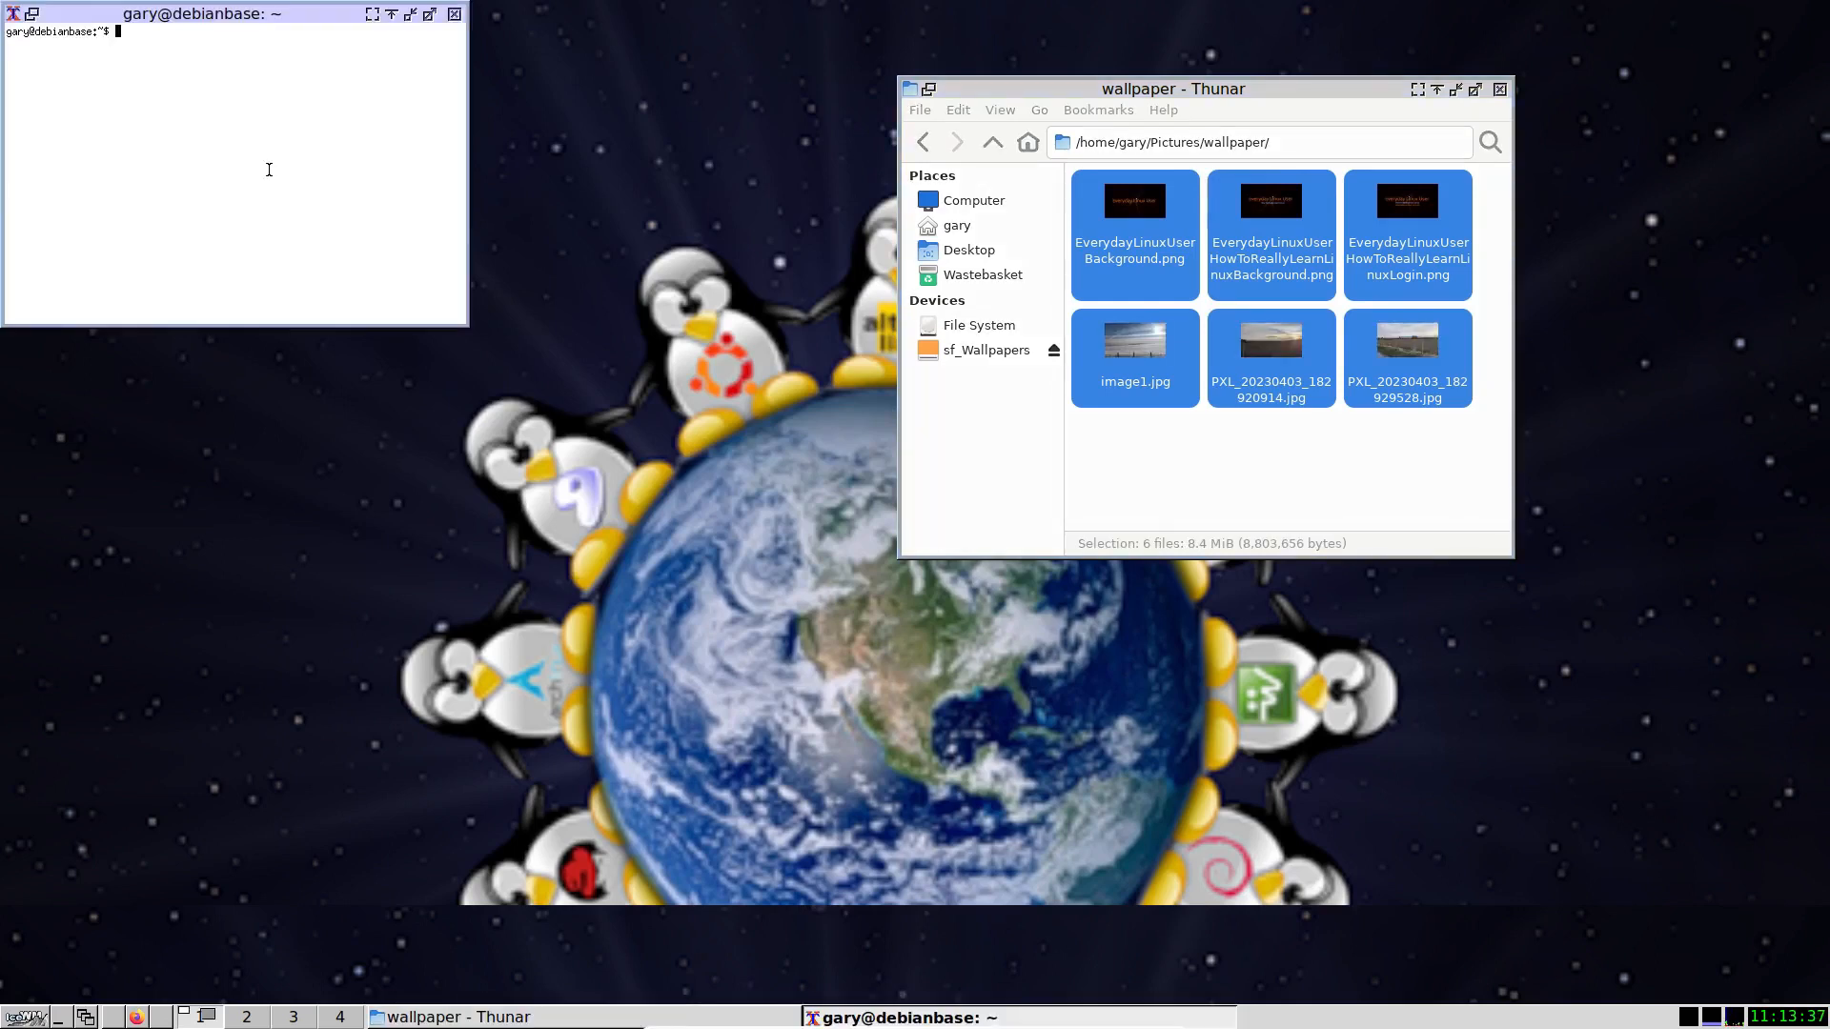
drag(253, 21, 483, 251)
Change to the .icewm directory, open preferences in l3afpad with sudo using the account password, and place the editor beside the file manager.
text(cd .icewm)
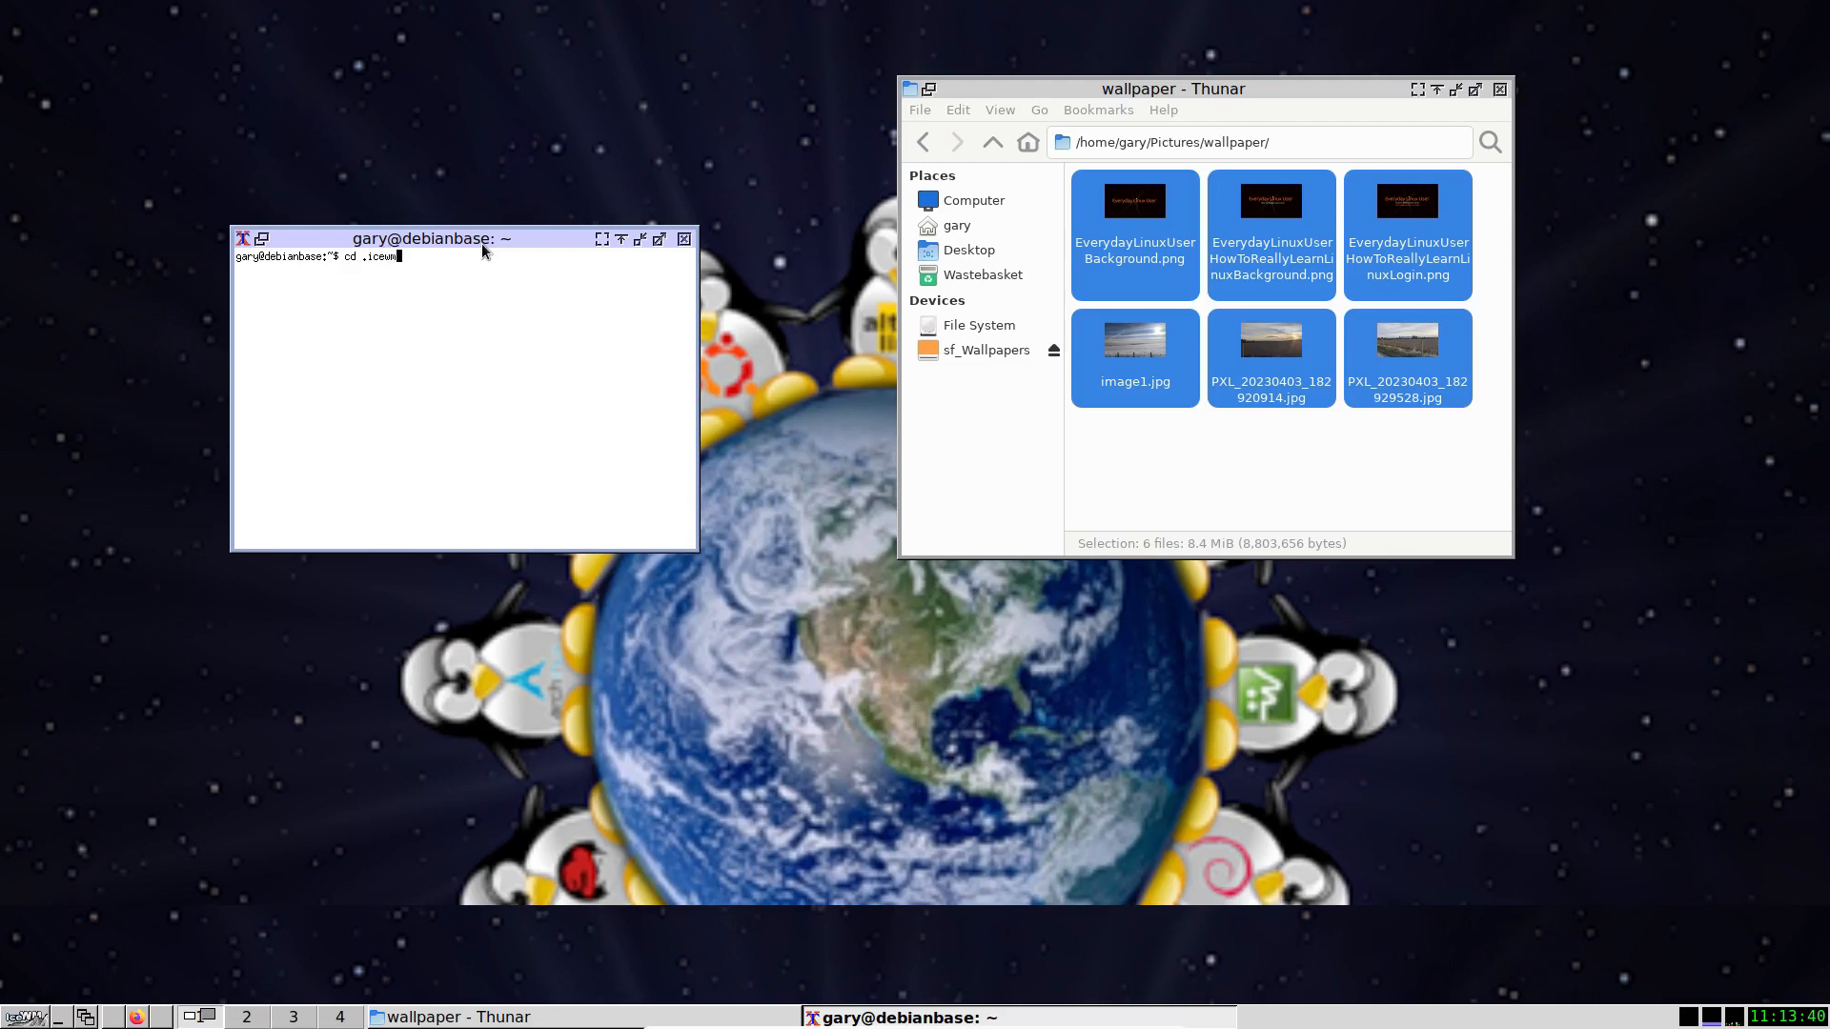
key(Return)
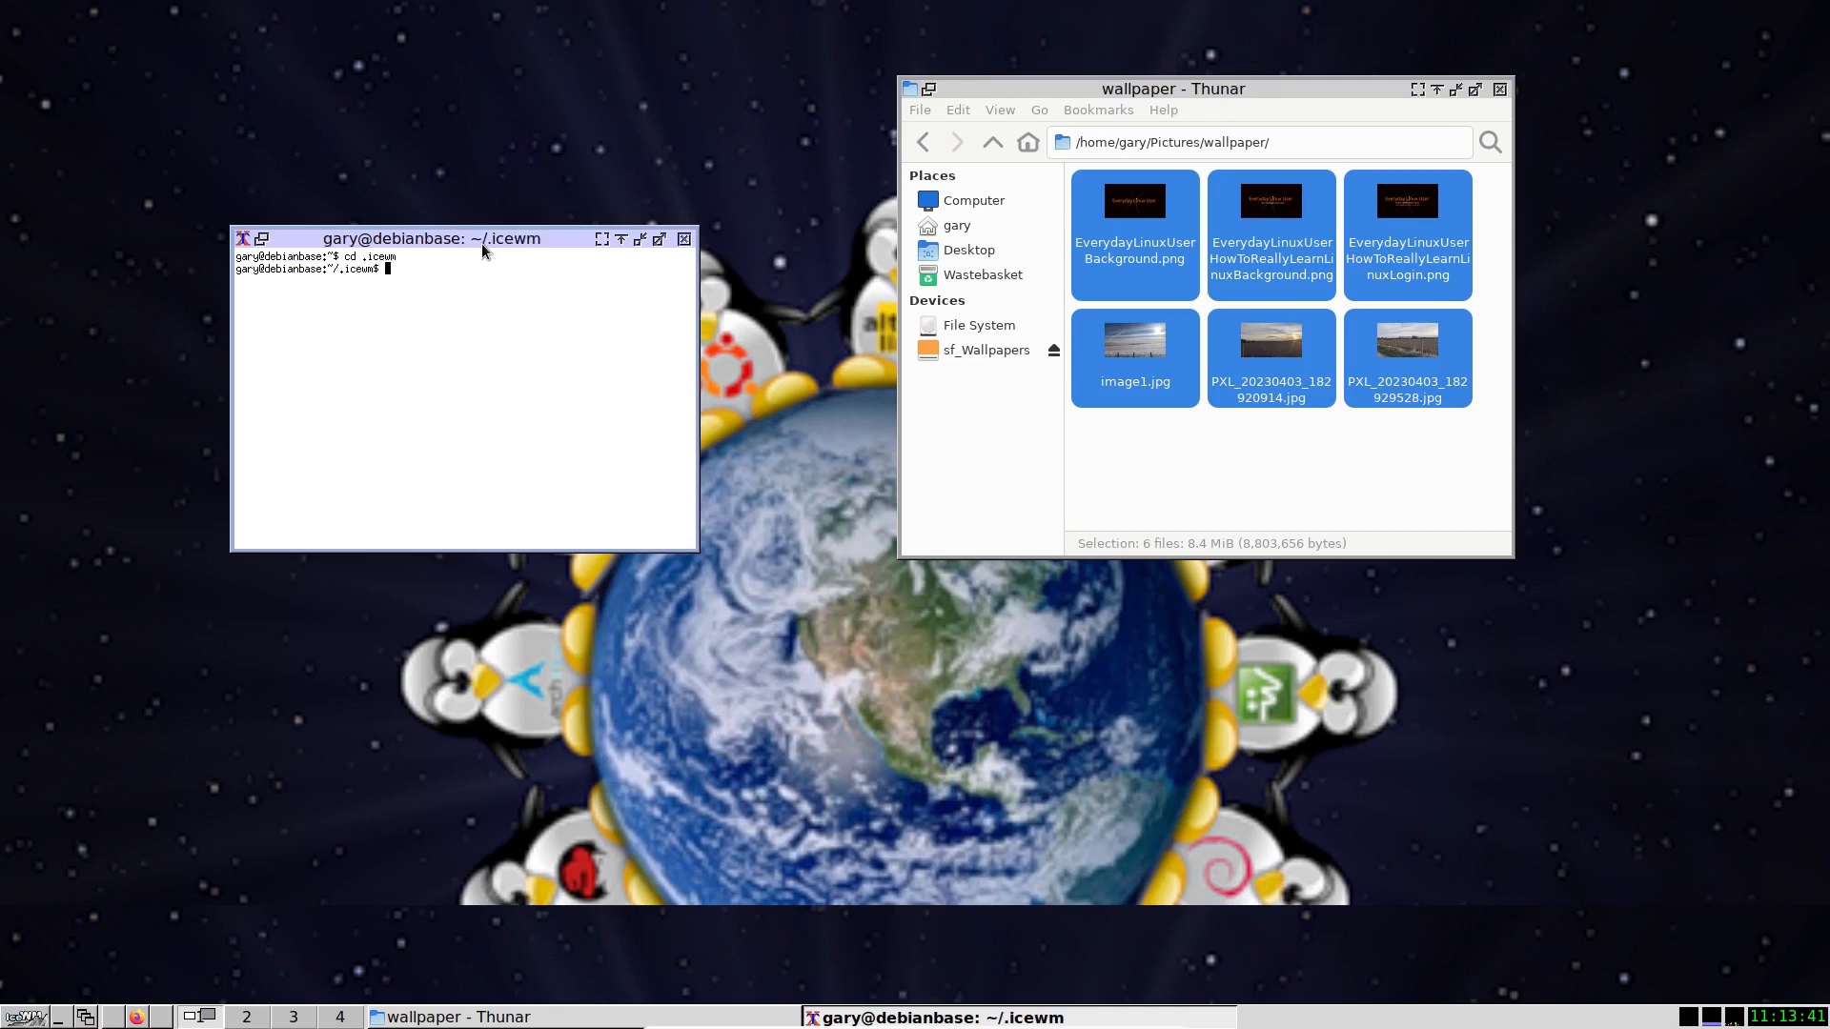
text(sudo 13afpad preferences)
key(Return)
key(Return)
drag(1298, 301, 170, 88)
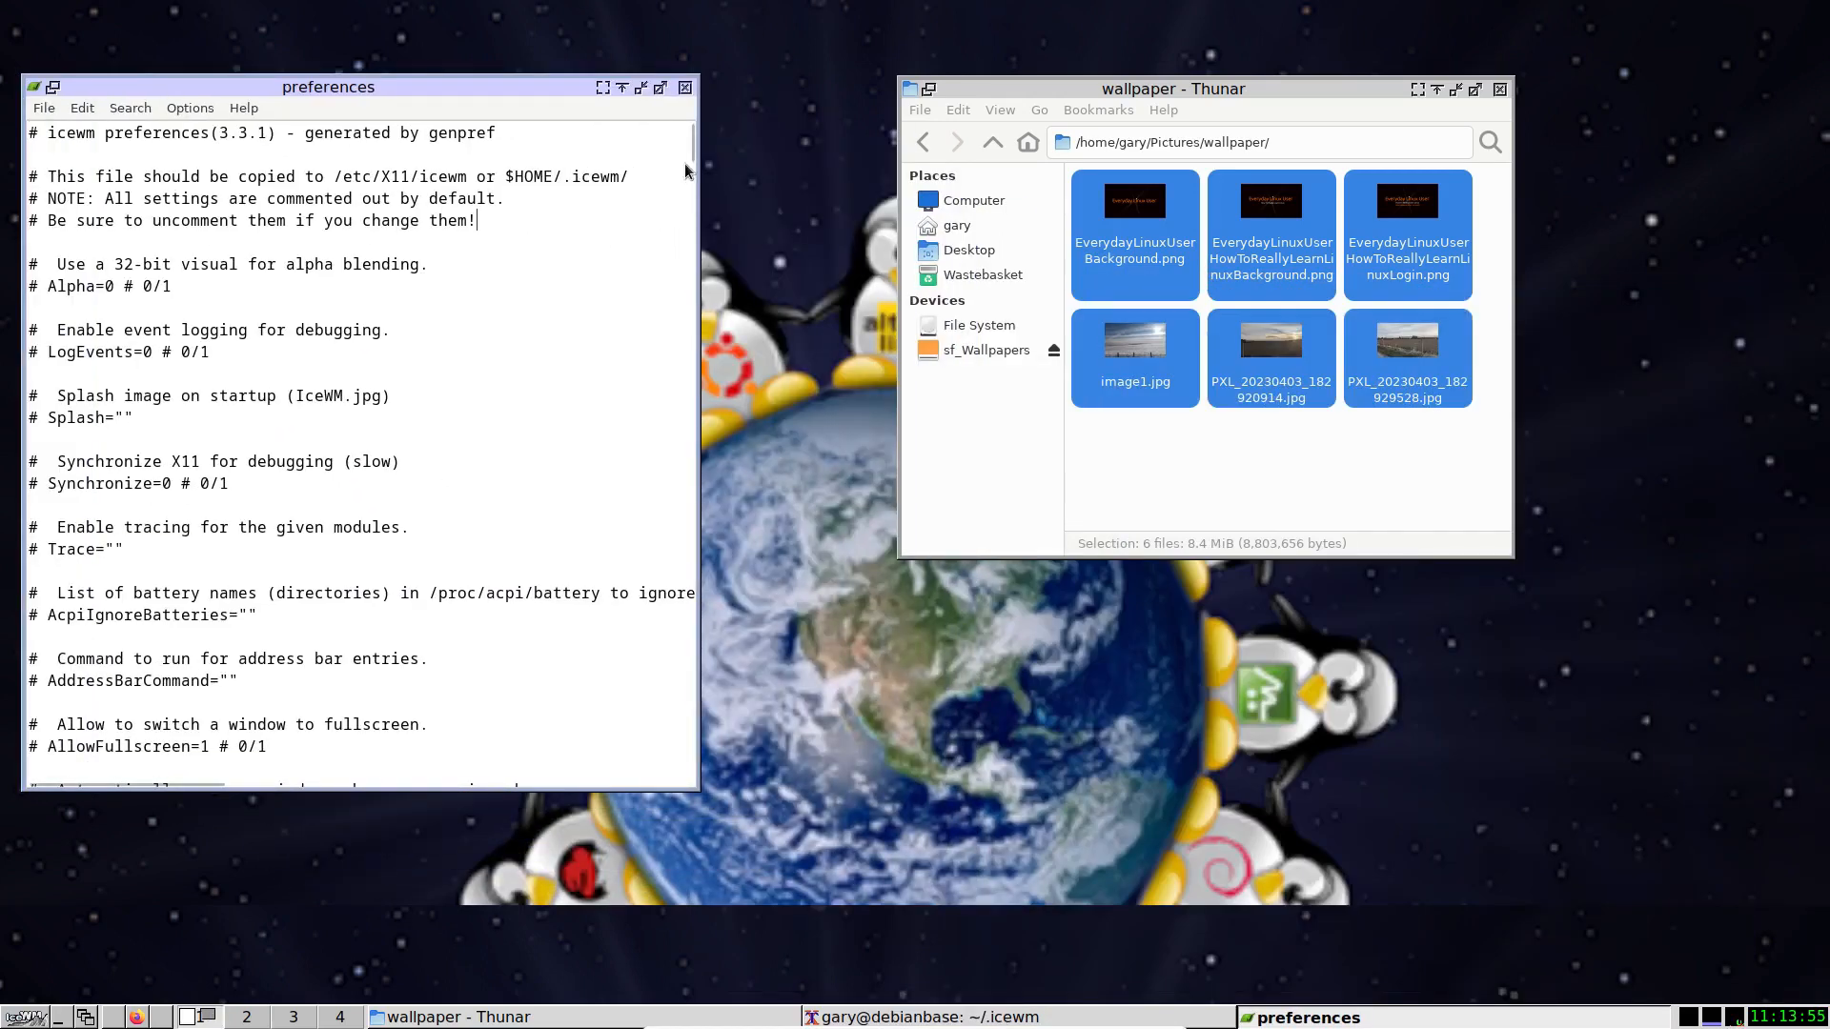
Uncomment DesktopBackgroundImage, set it to the full path of image1.jpg in the home Pictures/wallpaper folder, and save preferences.
drag(689, 149, 679, 782)
click(50, 635)
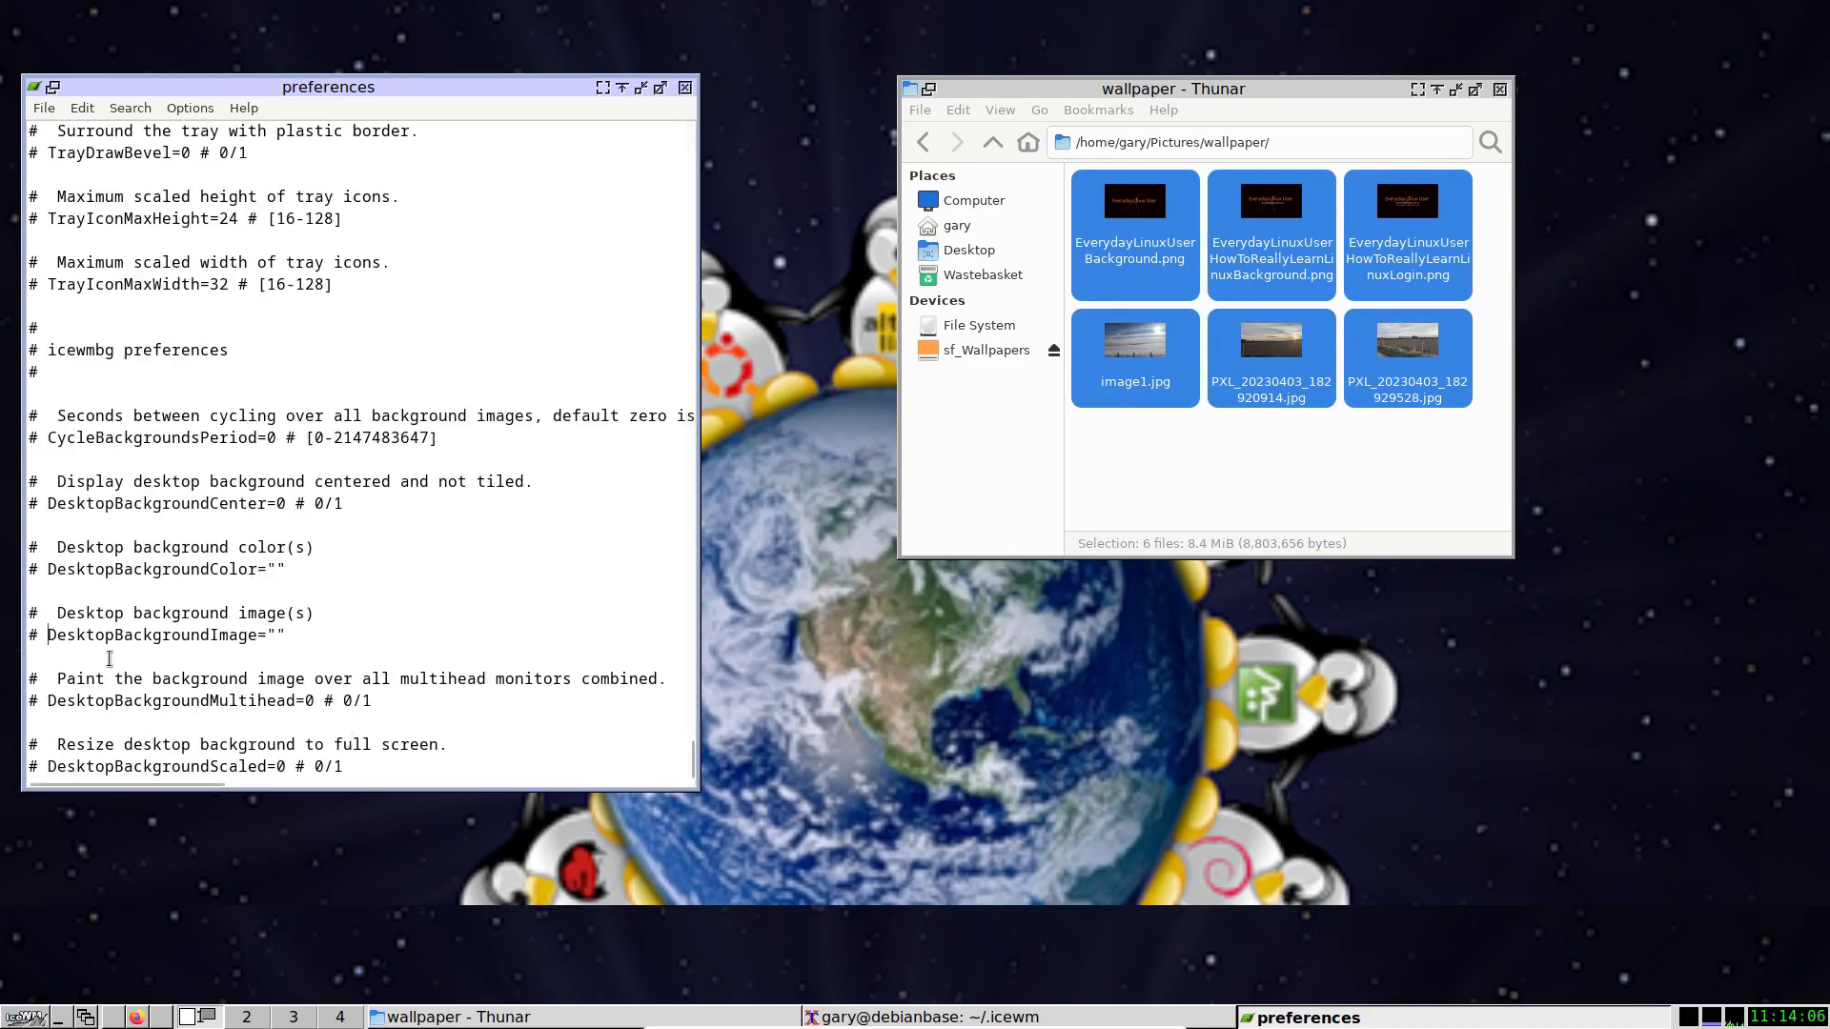
key(BackSpace)
key(BackSpace)
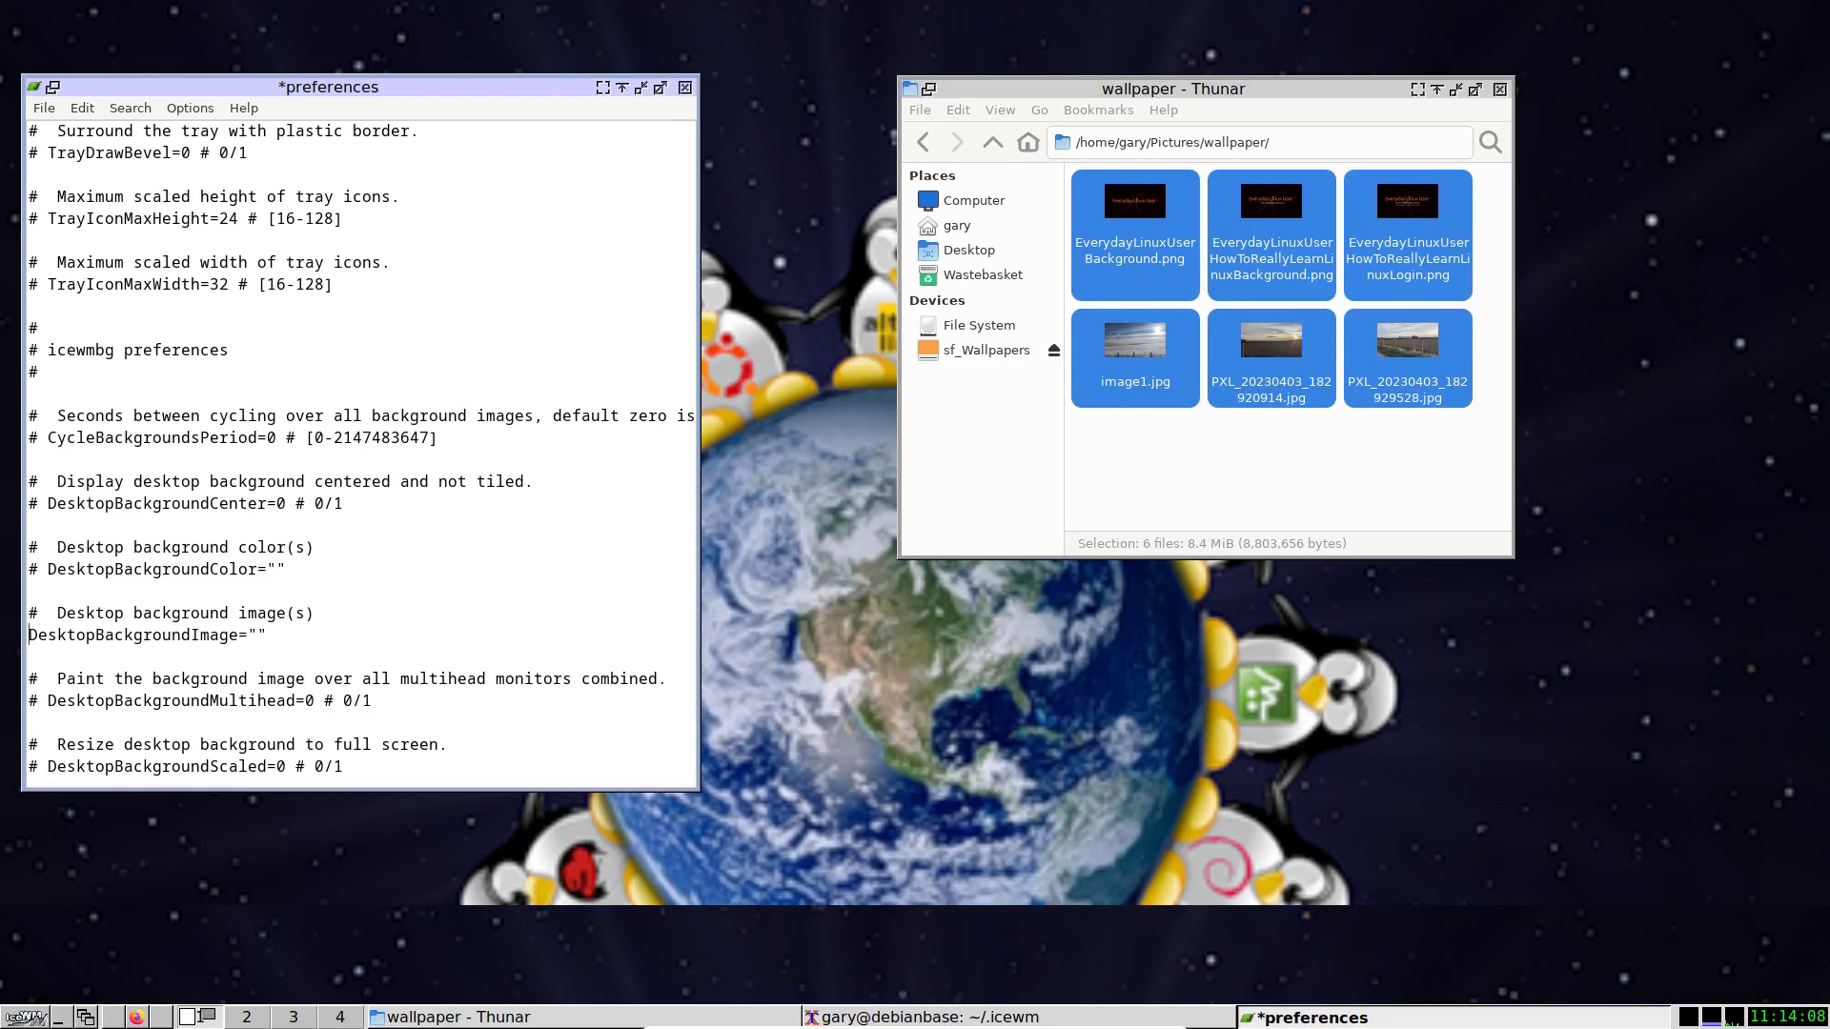
text(/home/gary/Pictures/wallpaper/)
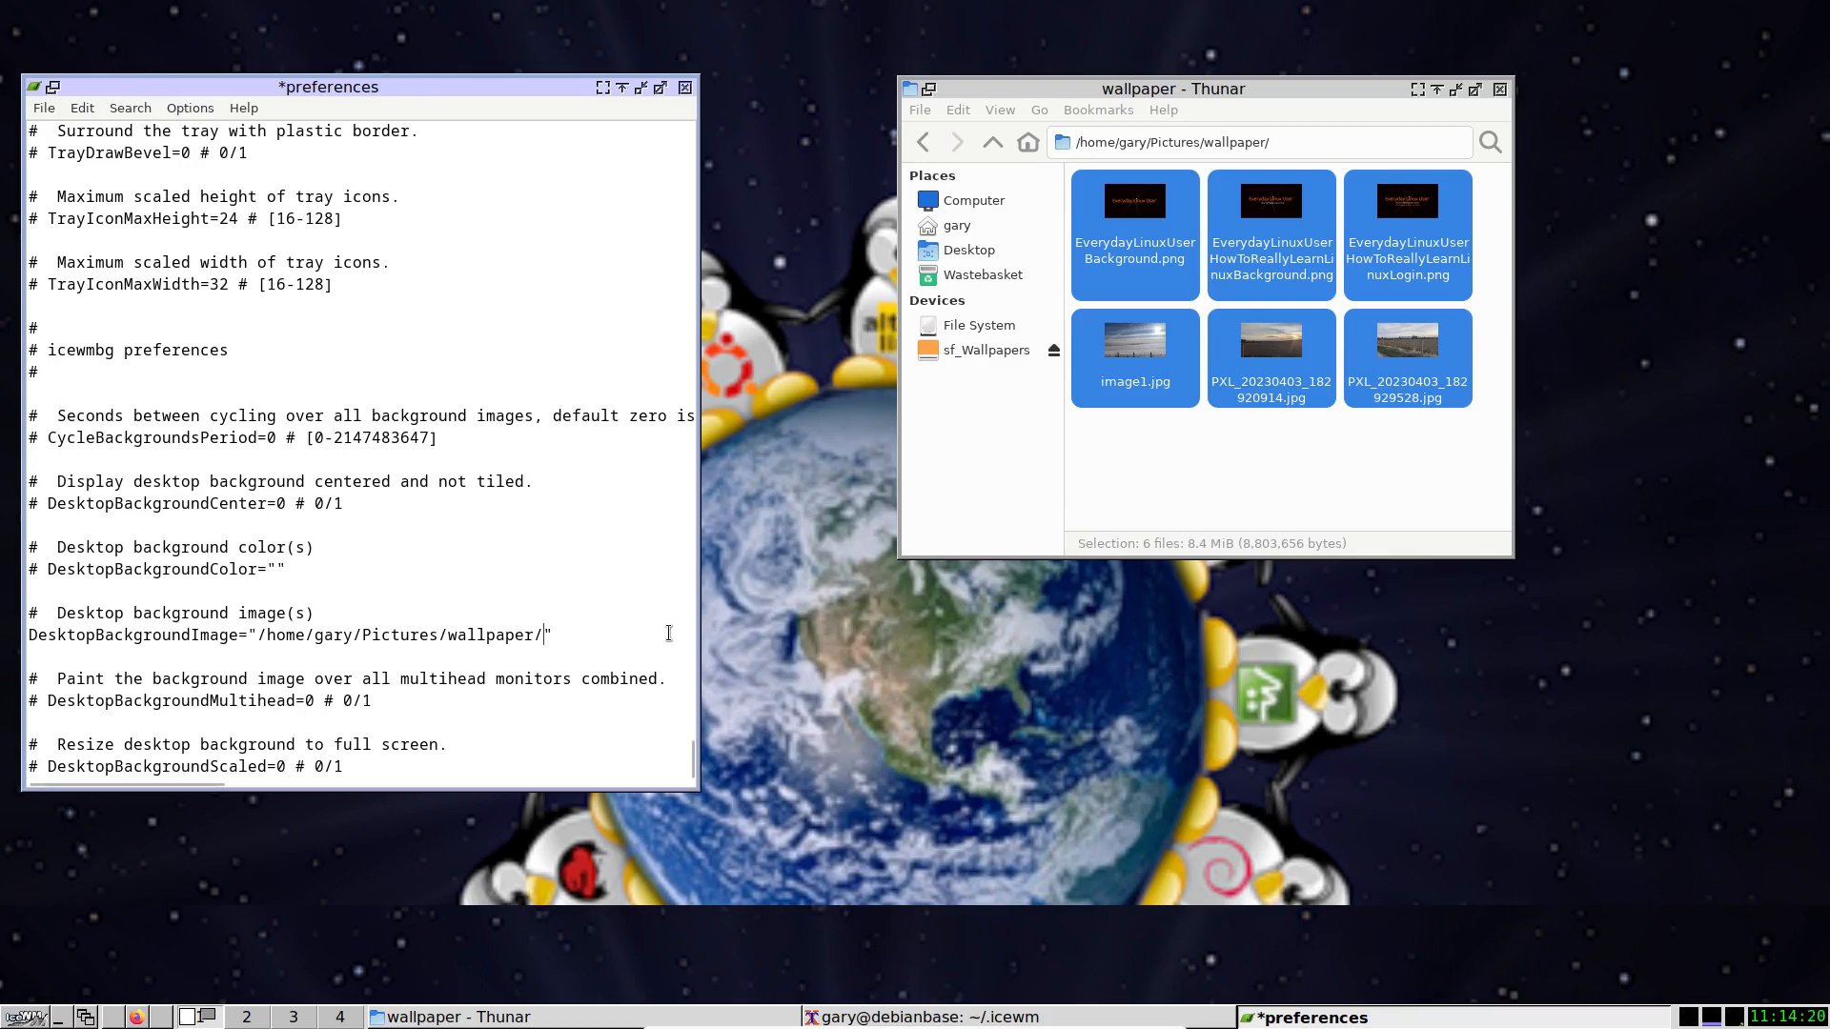
text(image1.jpg)
key(ctrl+s)
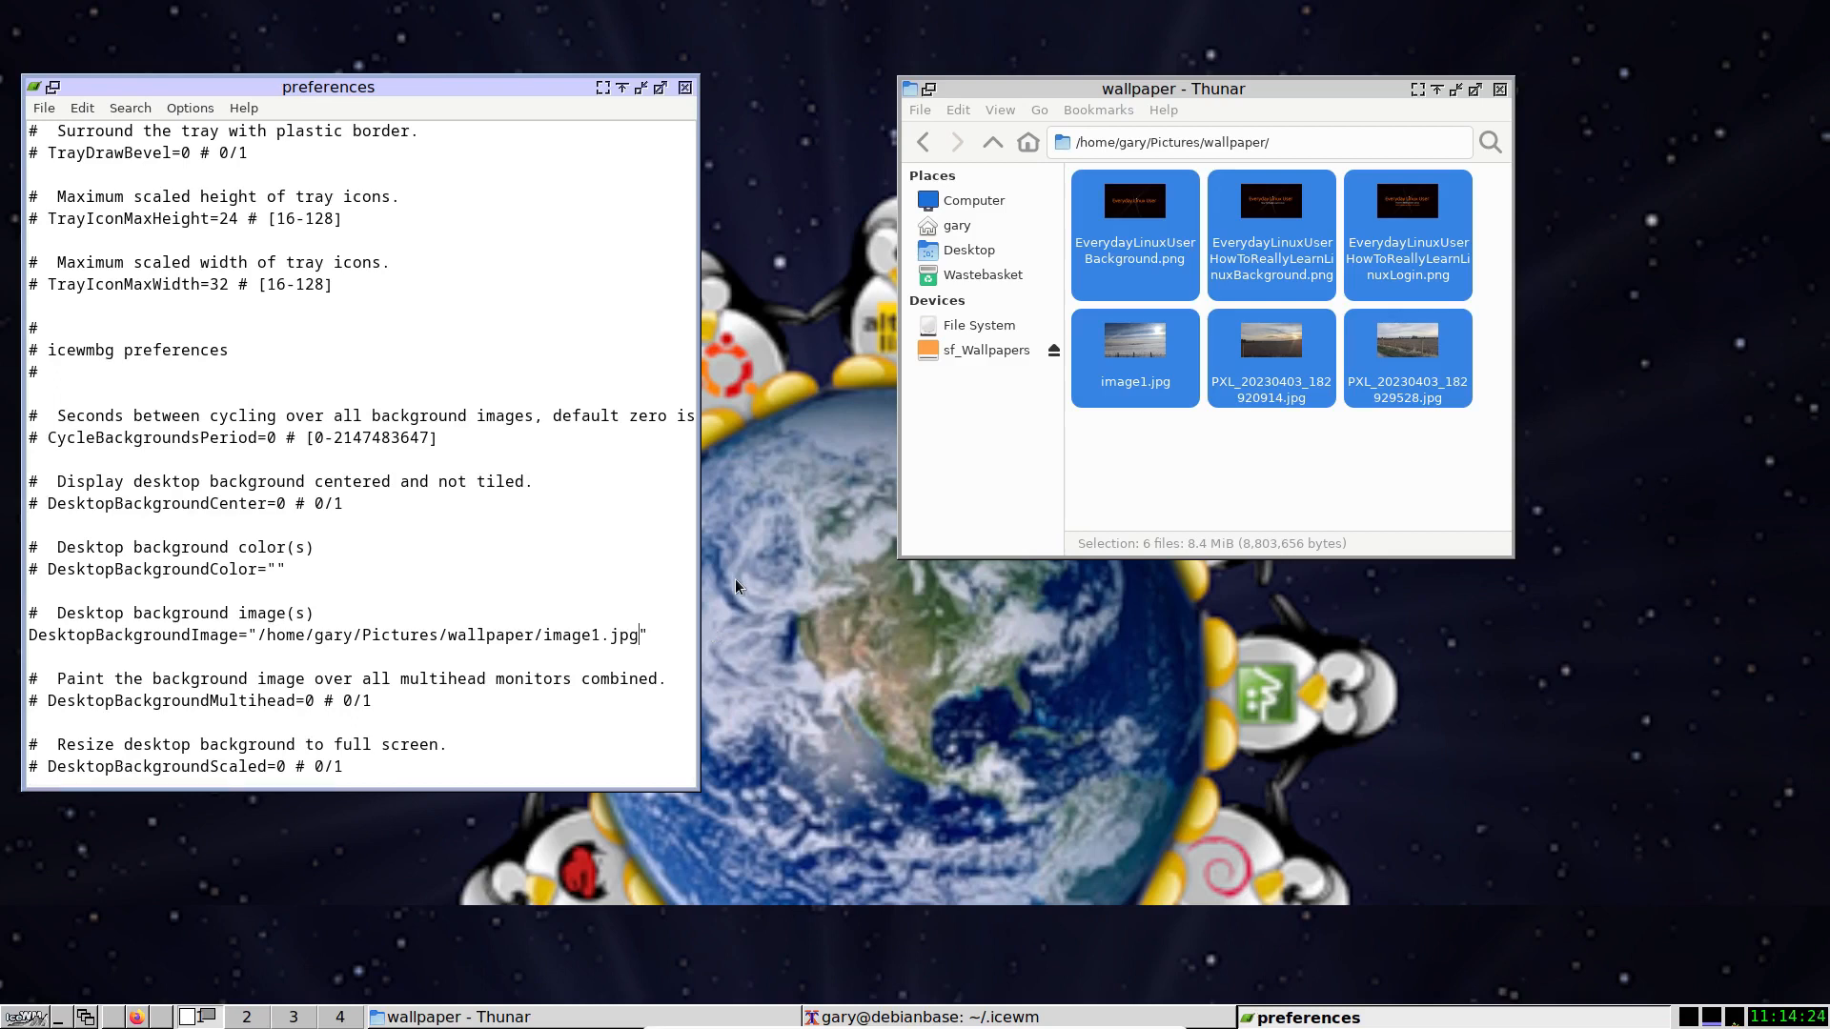
Restart IceWM to apply the saved background preference.
right_click(778, 377)
mouse_move(876, 573)
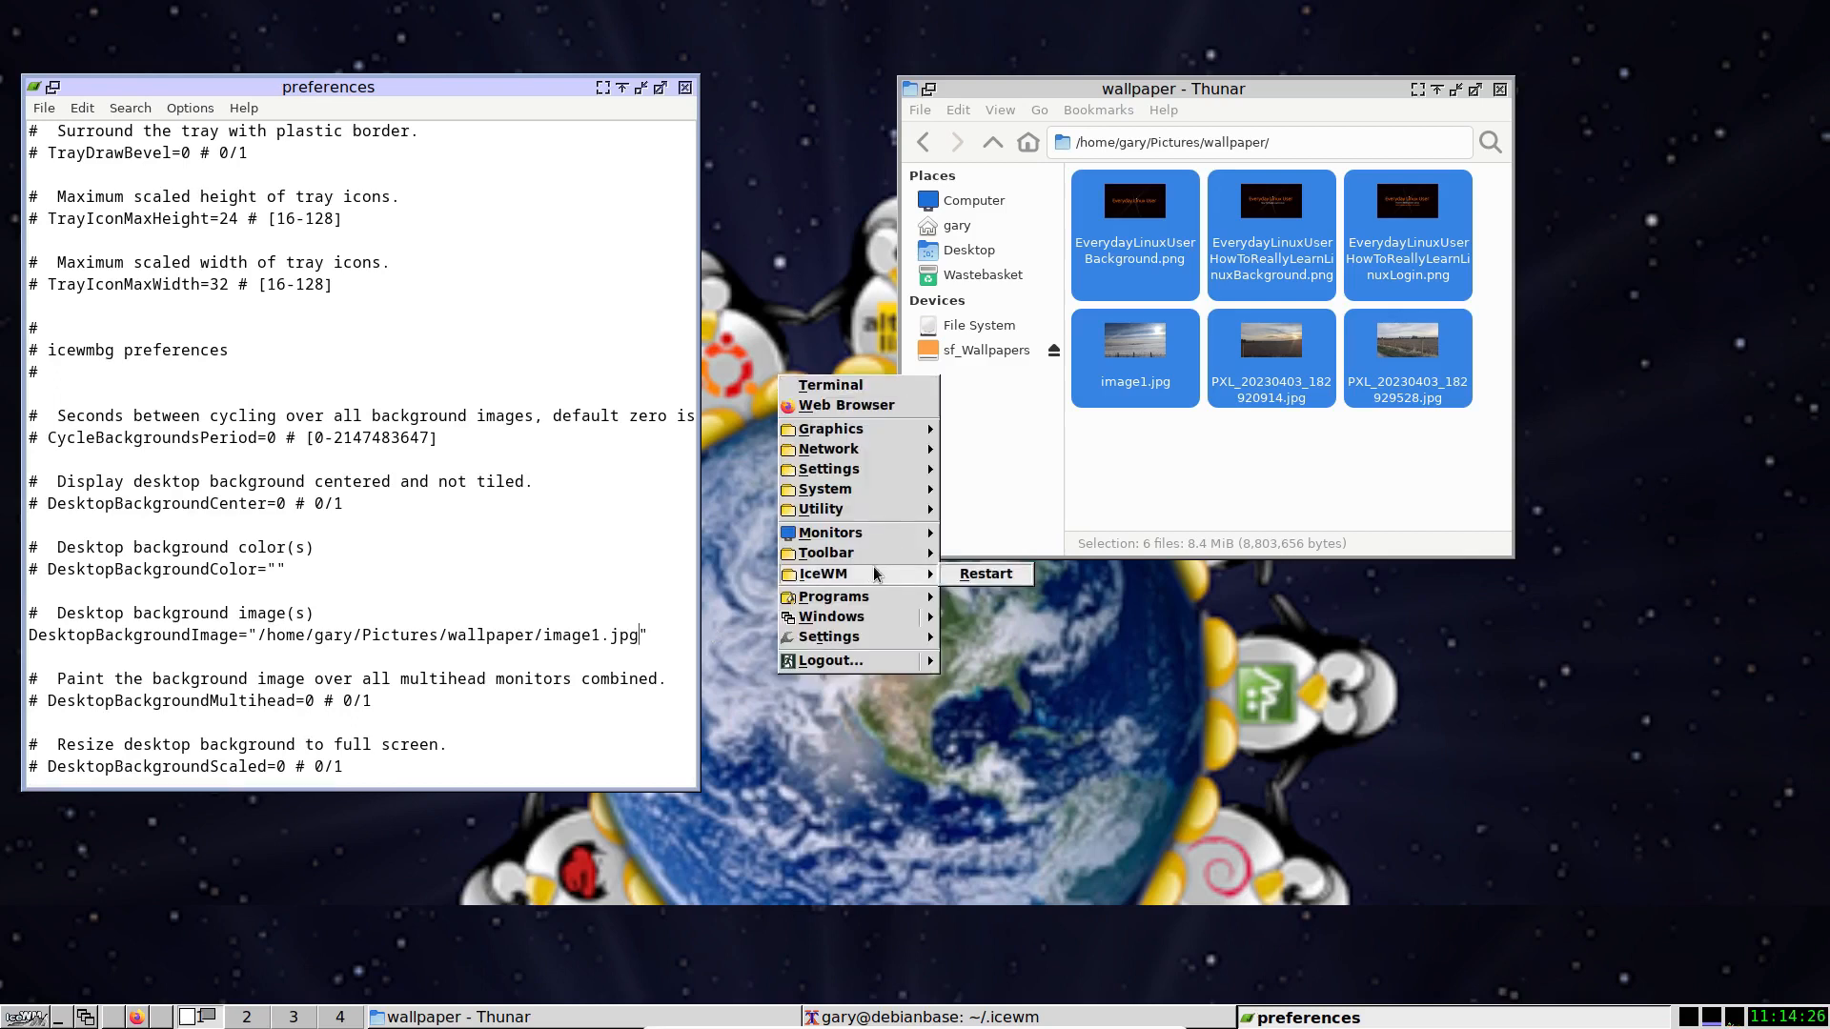
click(974, 574)
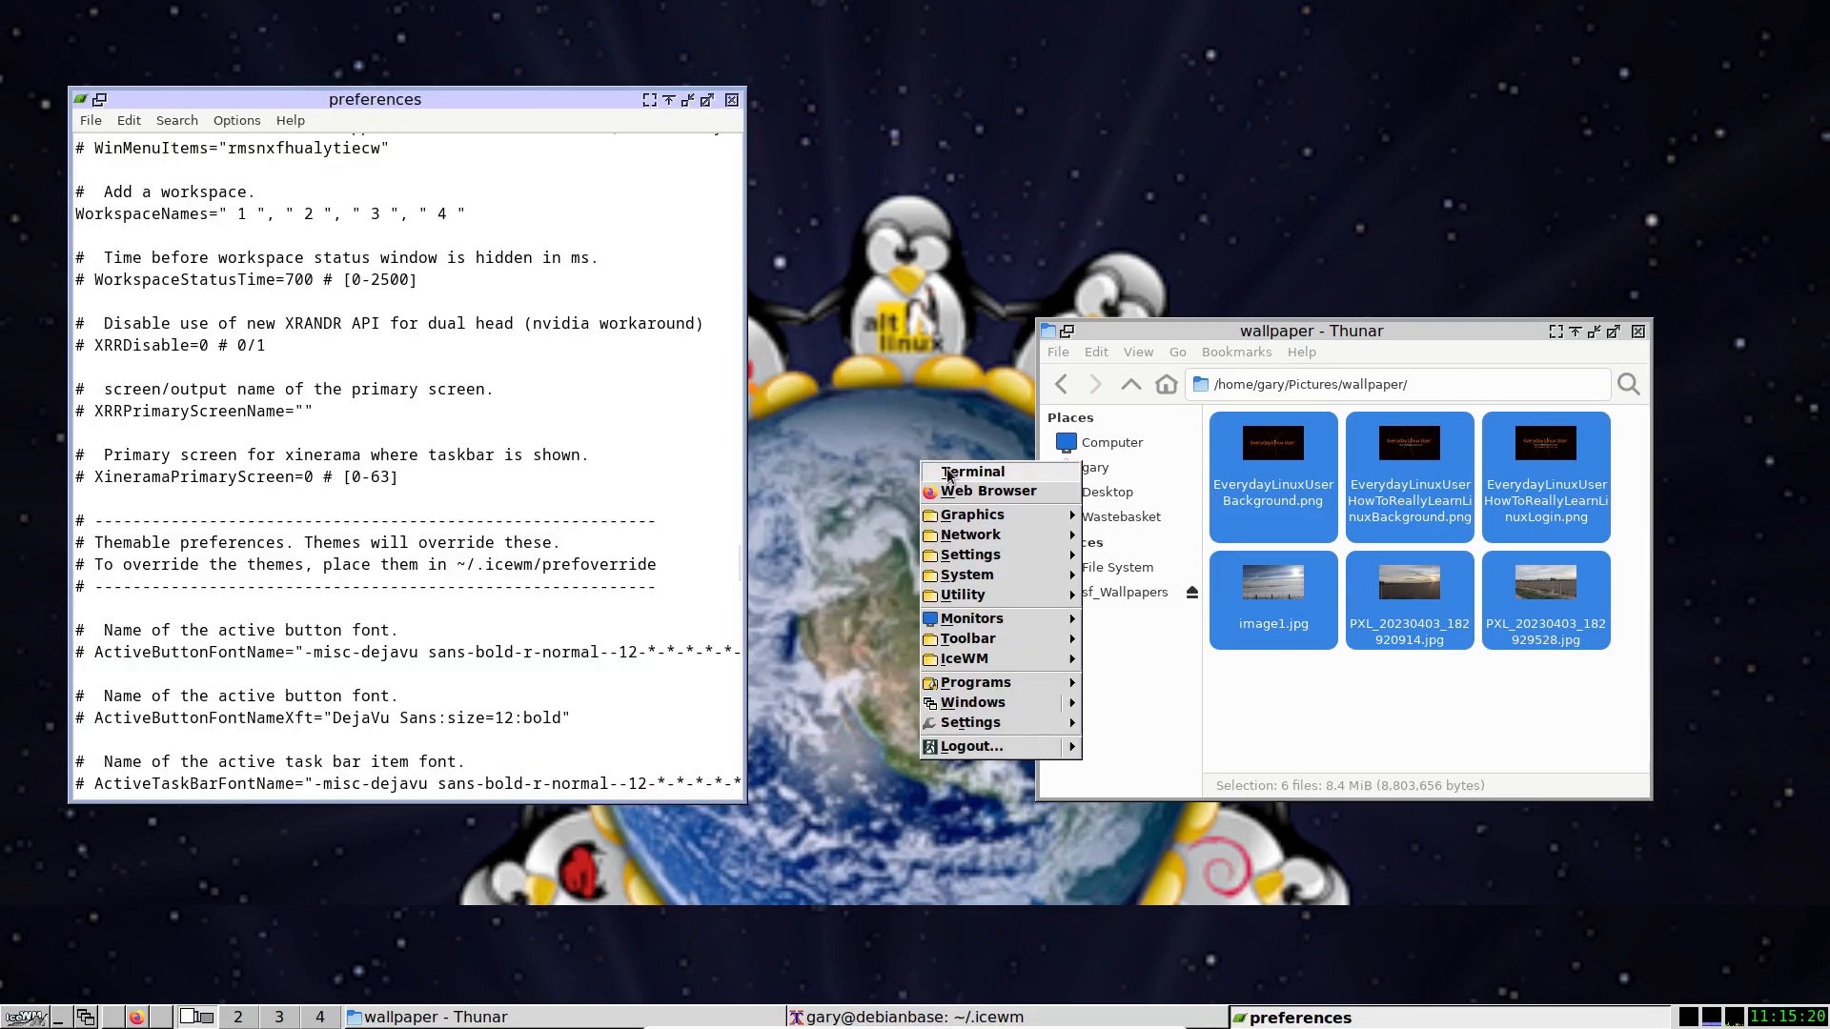
Open another terminal, change to the .icewm directory, and launch l3afpad on the prefoverride file with sudo.
click(950, 474)
drag(926, 17, 991, 195)
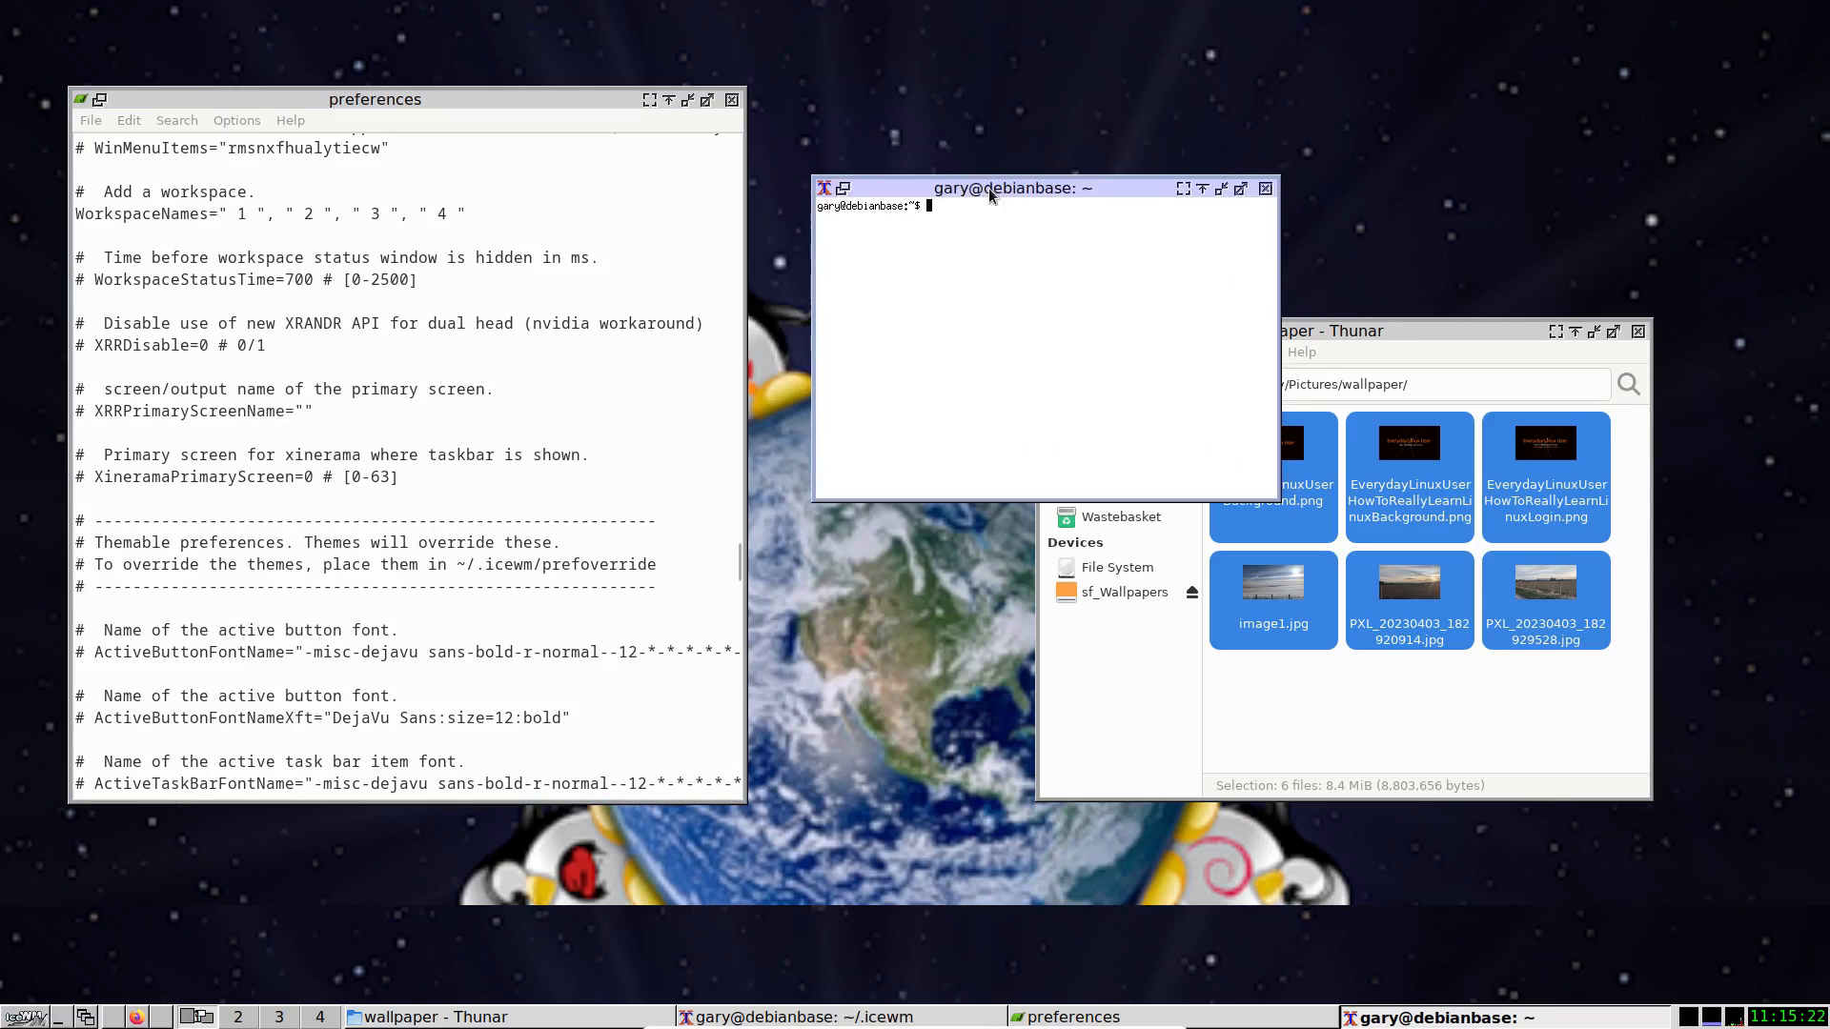
text(cd .icewm)
key(Return)
text(sudo l3a)
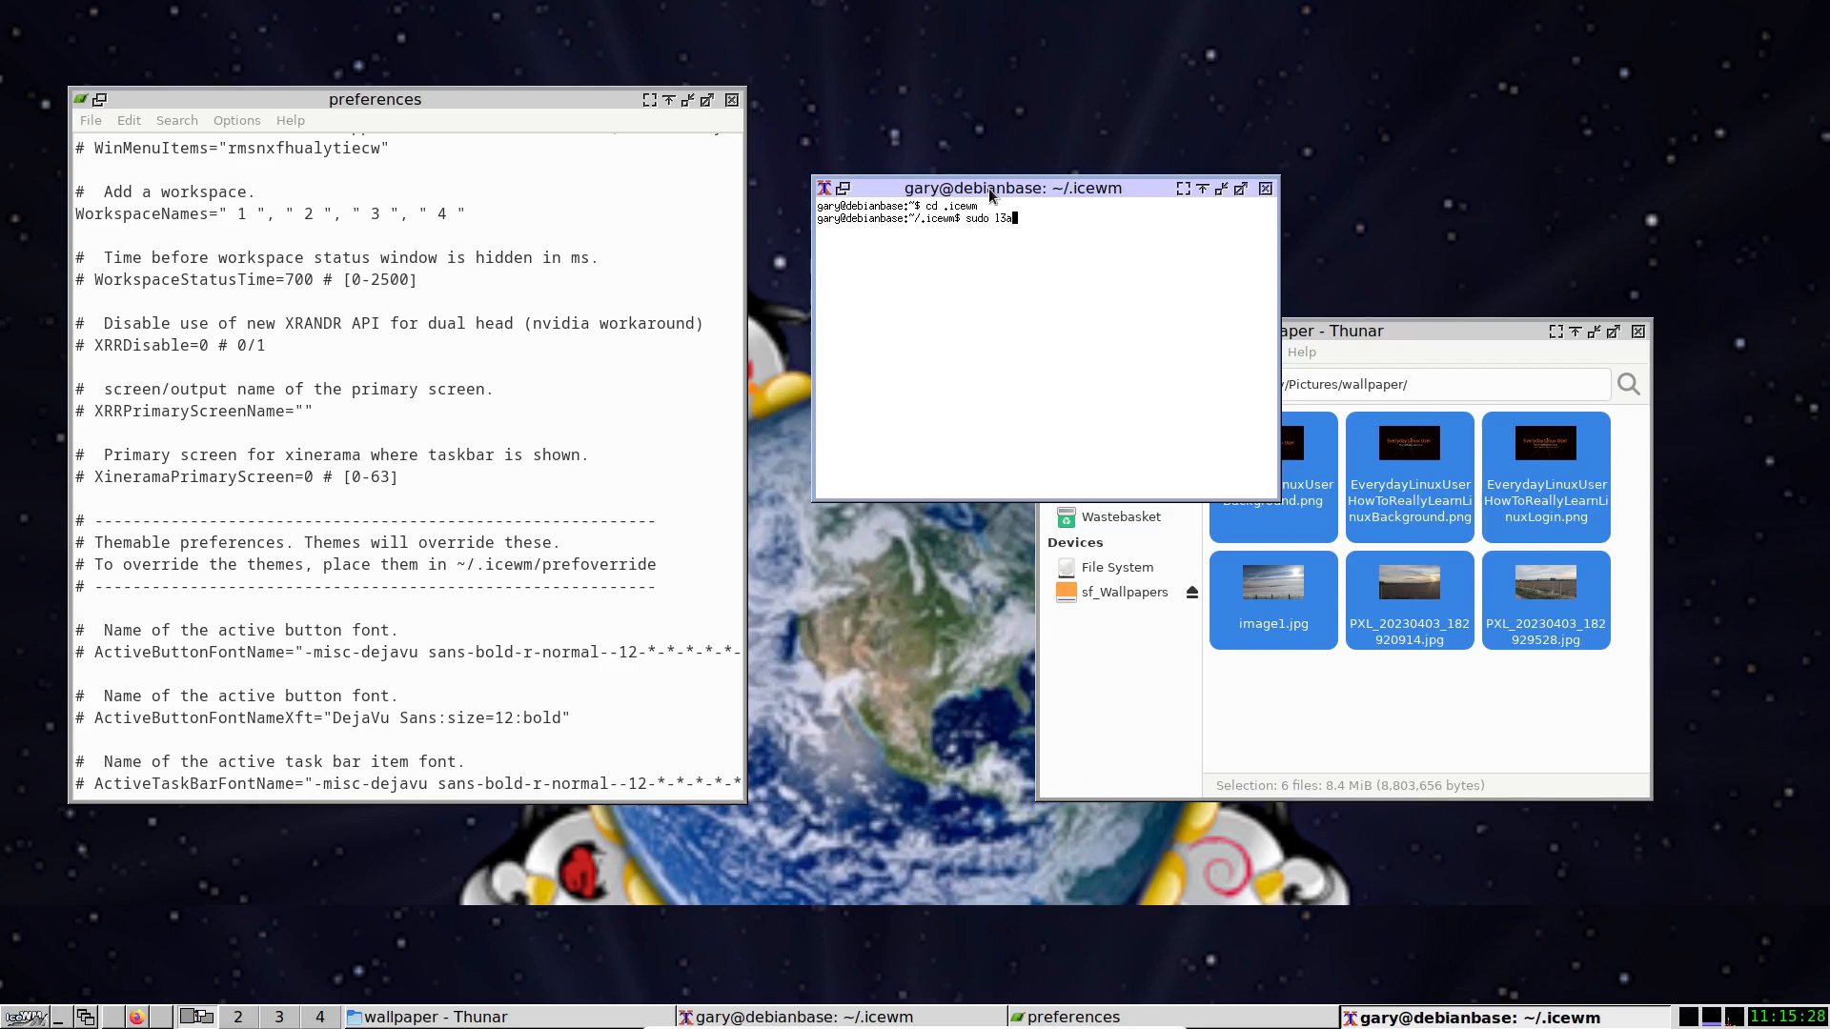
text(fpad prefoverride &)
key(Return)
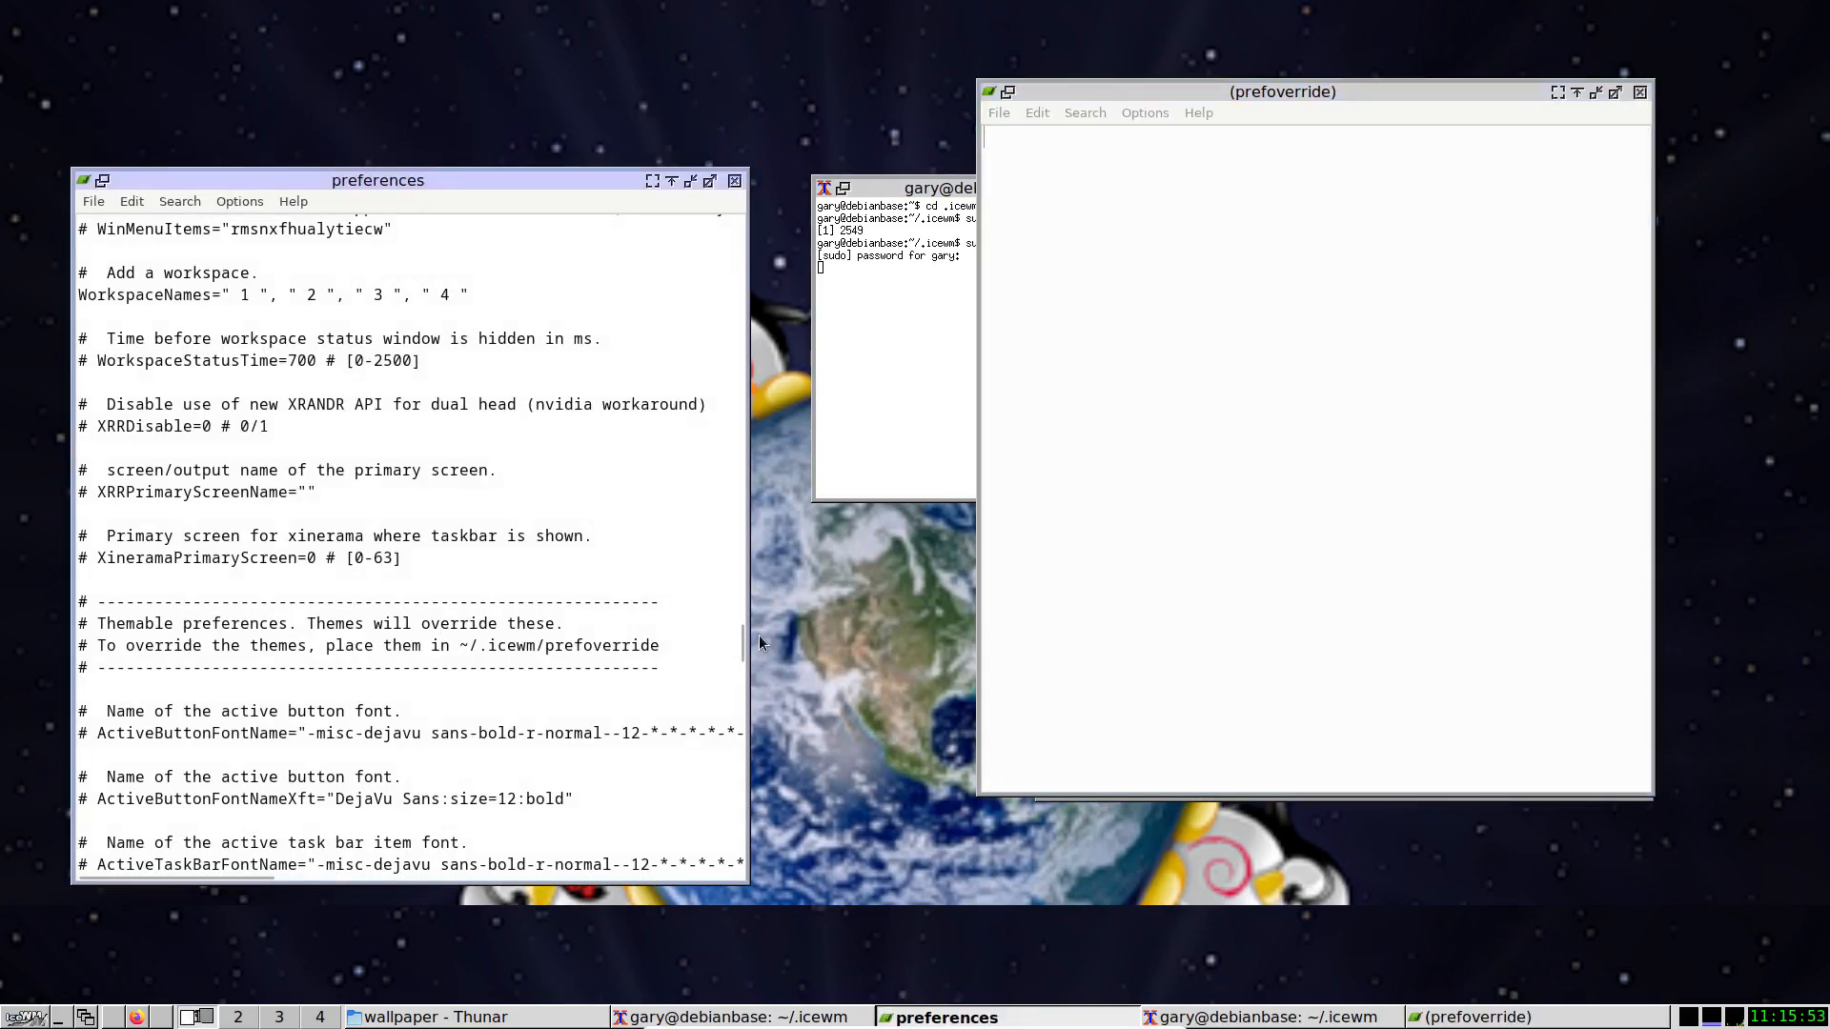
Select the themable preferences through the end of the preferences file for copying.
key(Home)
key(shift+Down)
key(shift+Page_Down)
key(shift+Page_Down)
key(shift+Page_Down)
key(shift+Page_Down)
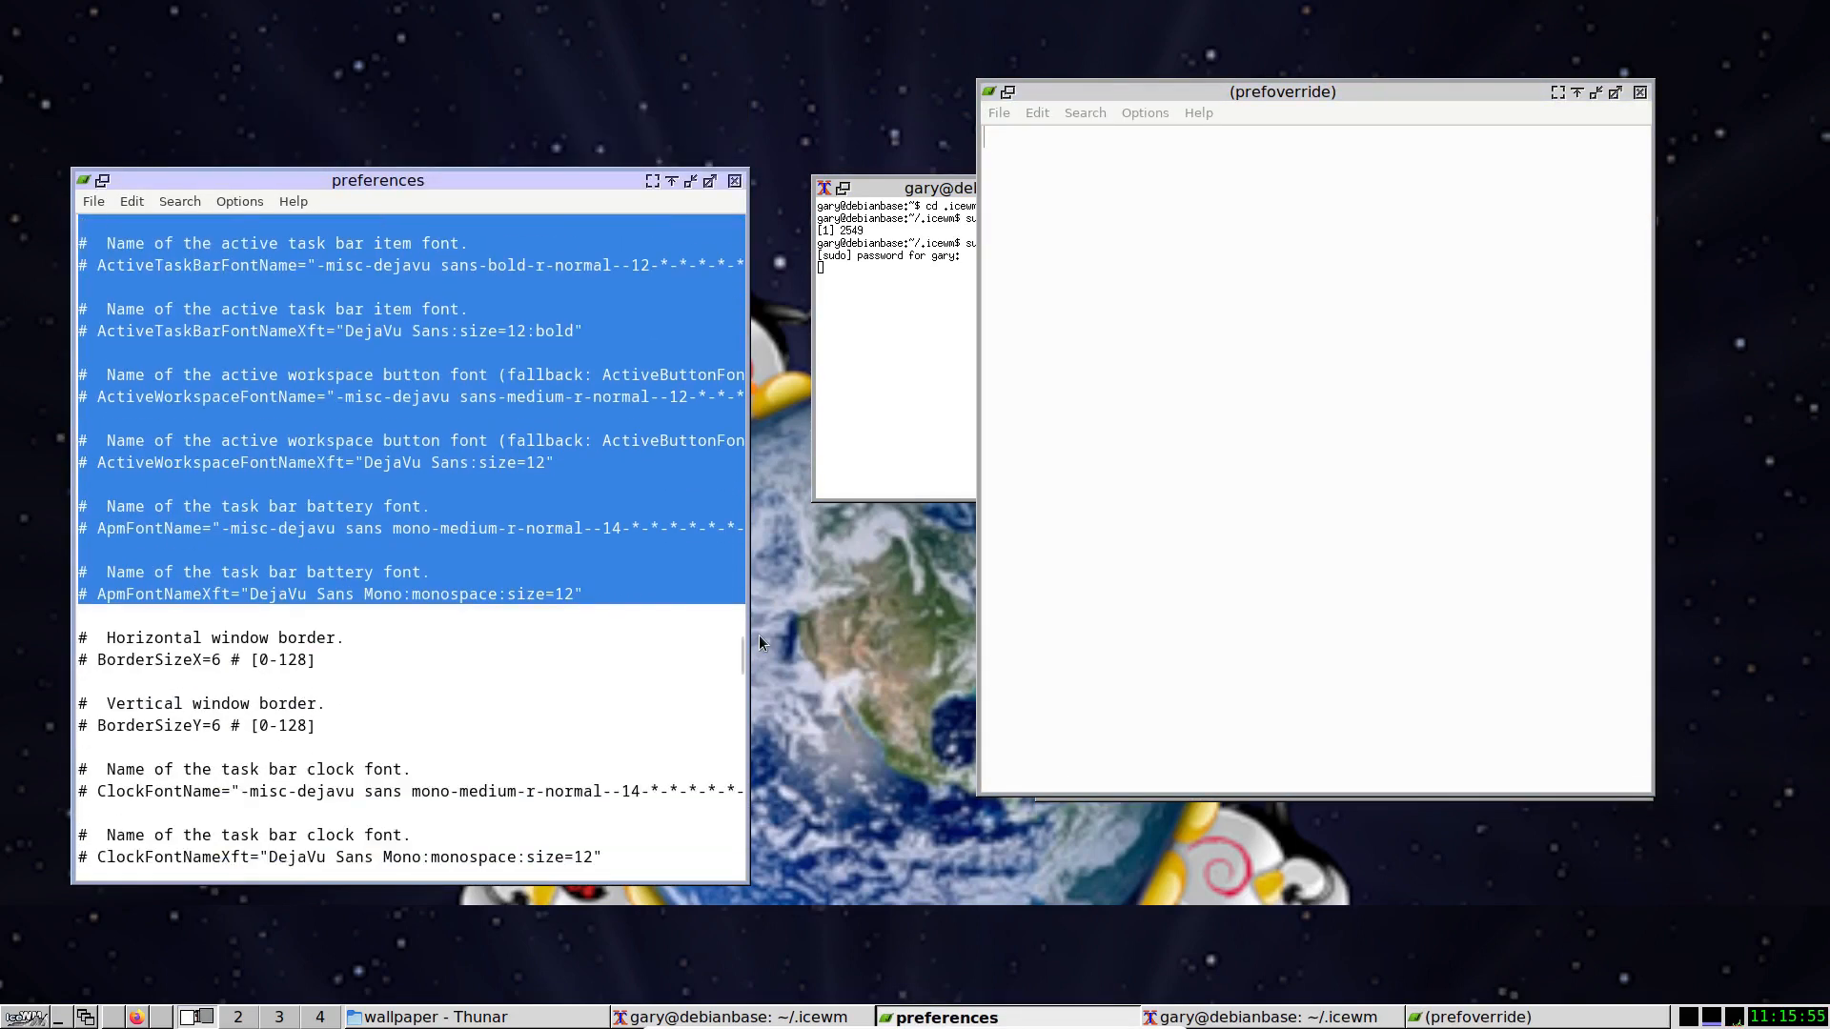
key(shift+Page_Down)
key(shift+Page_Down)
key(shift+Page_Down)
key(shift+Page_Down)
key(shift+Page_Down)
key(shift+Page_Down)
key(shift+Page_Down)
key(shift+Page_Down)
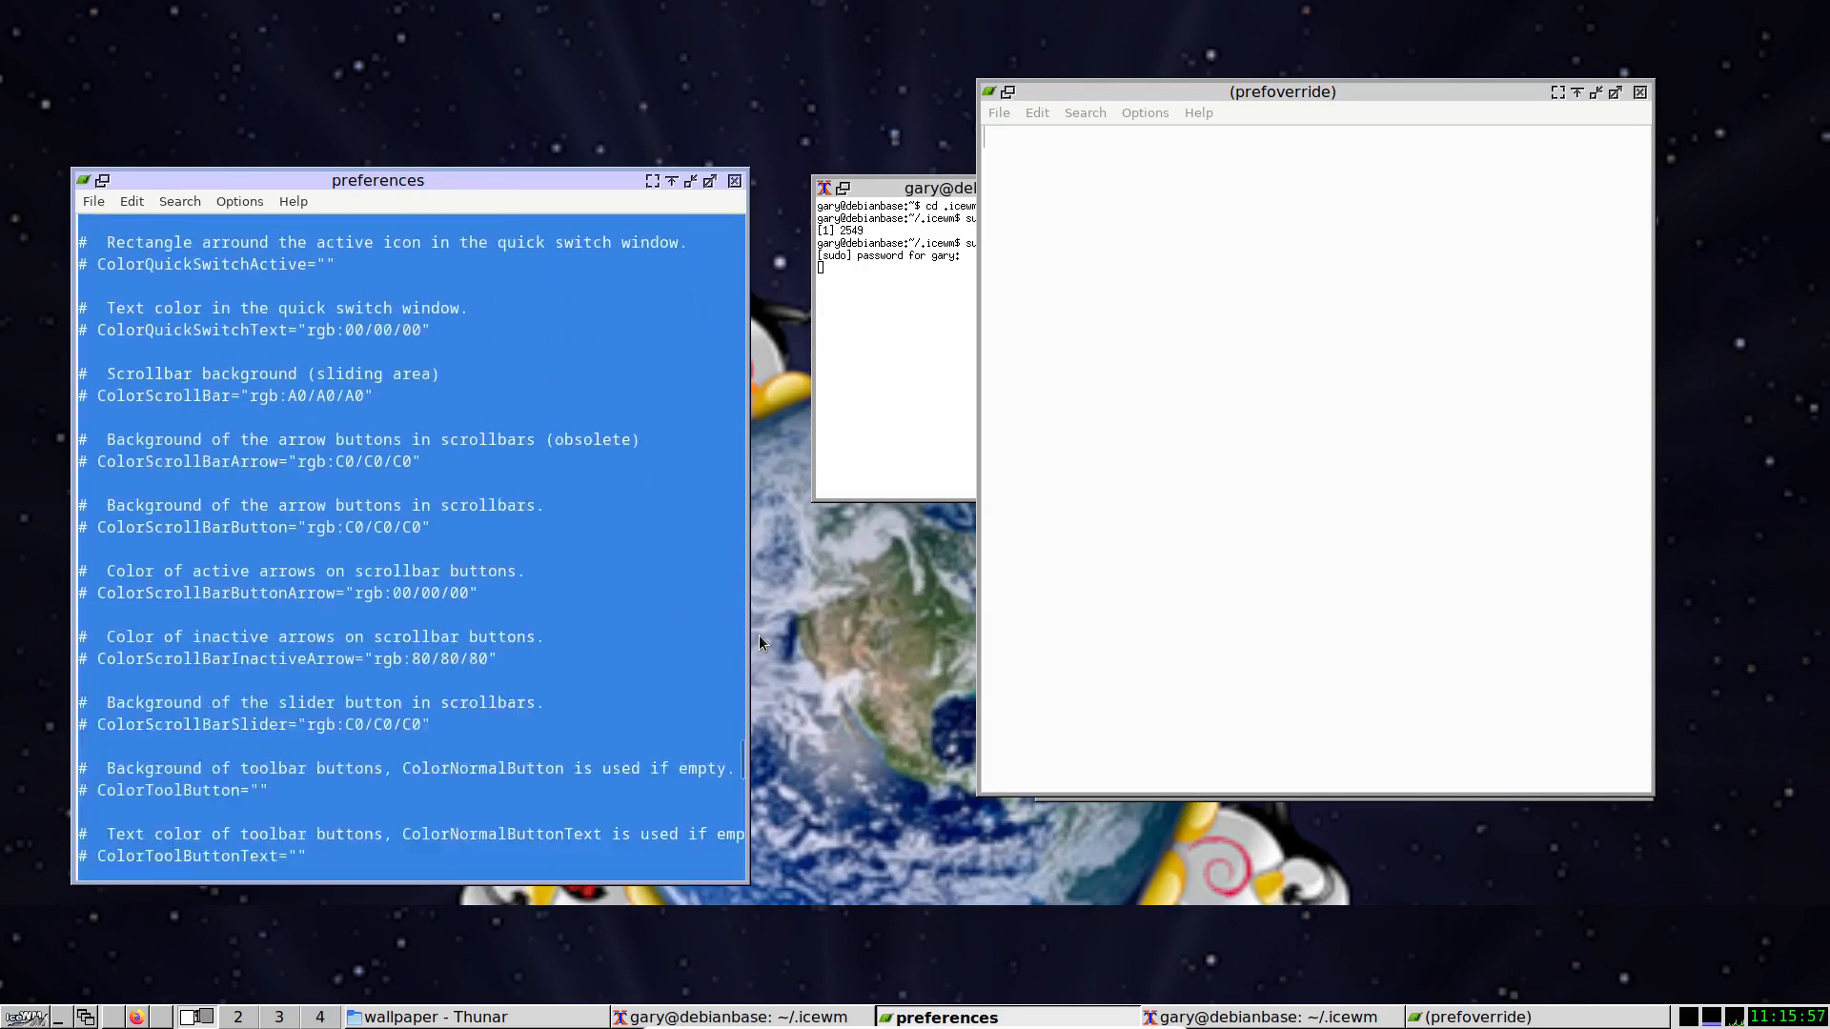
key(shift+Page_Down)
key(shift+Page_Down)
key(shift+Page_Down)
key(shift+Page_Down)
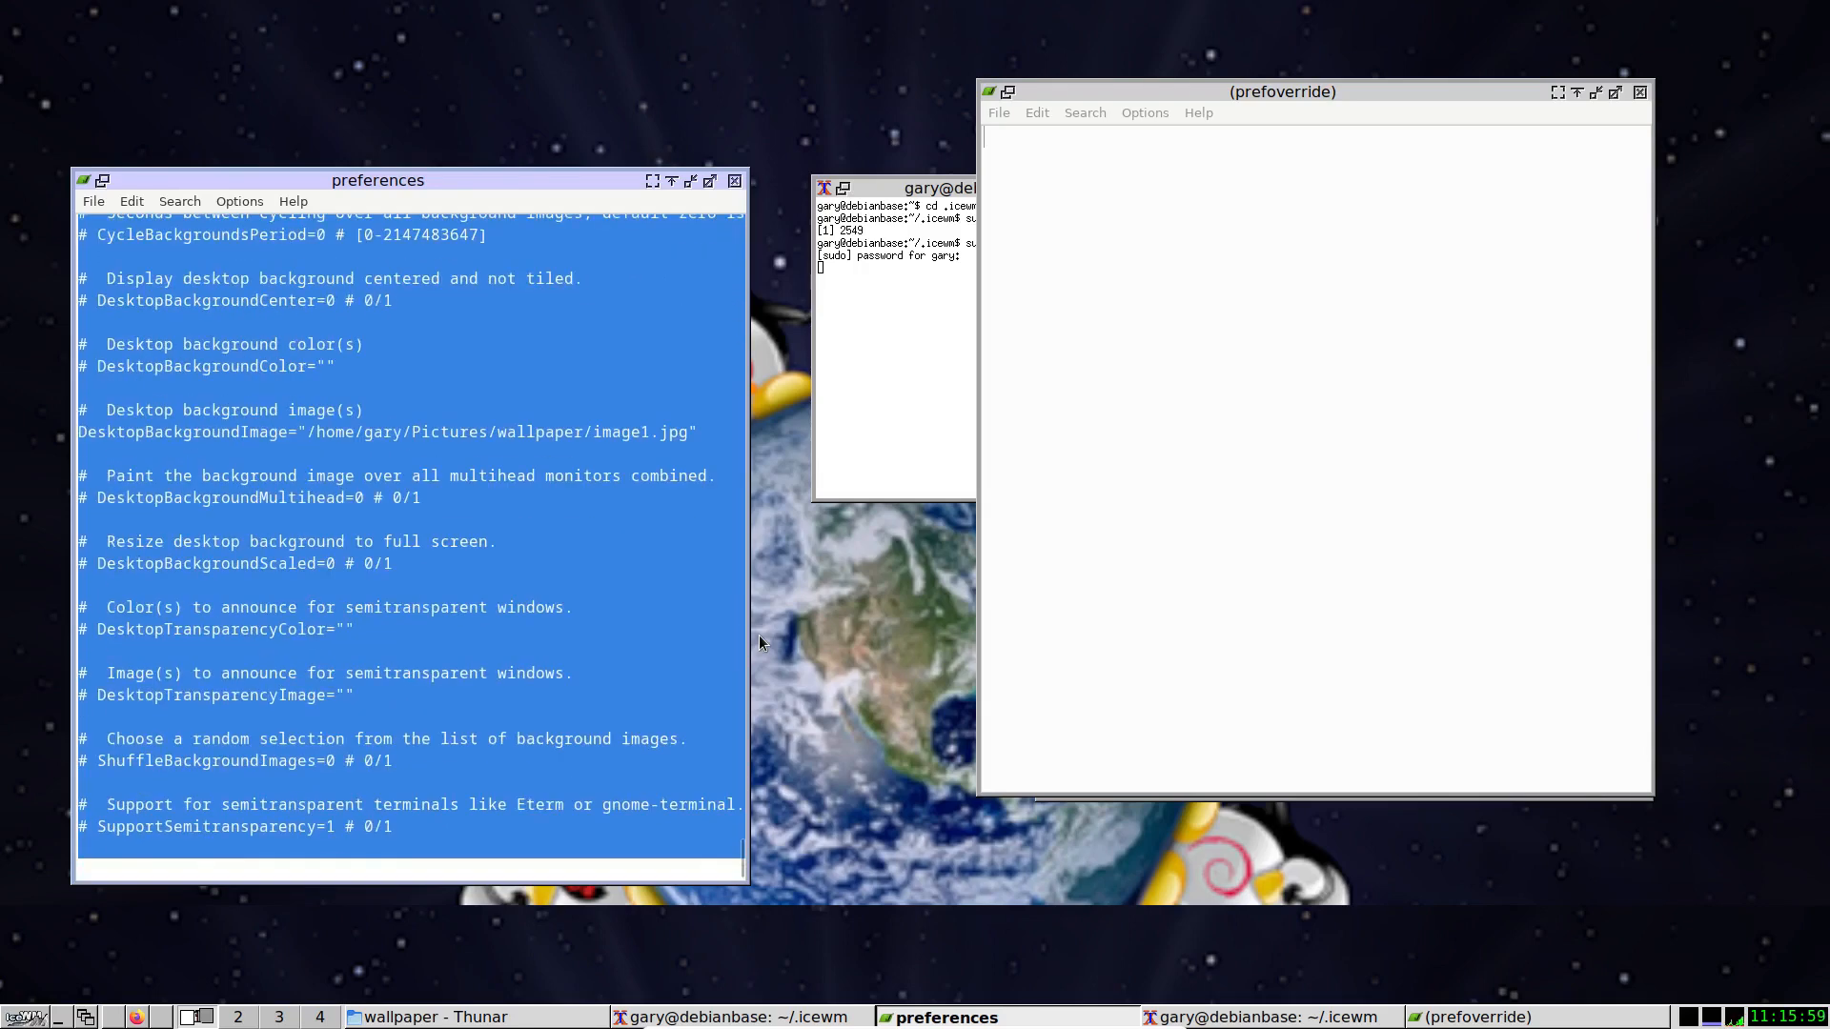
Paste the copied themable preferences, including the image1.jpg background line, into prefoverride and save the file.
click(1130, 502)
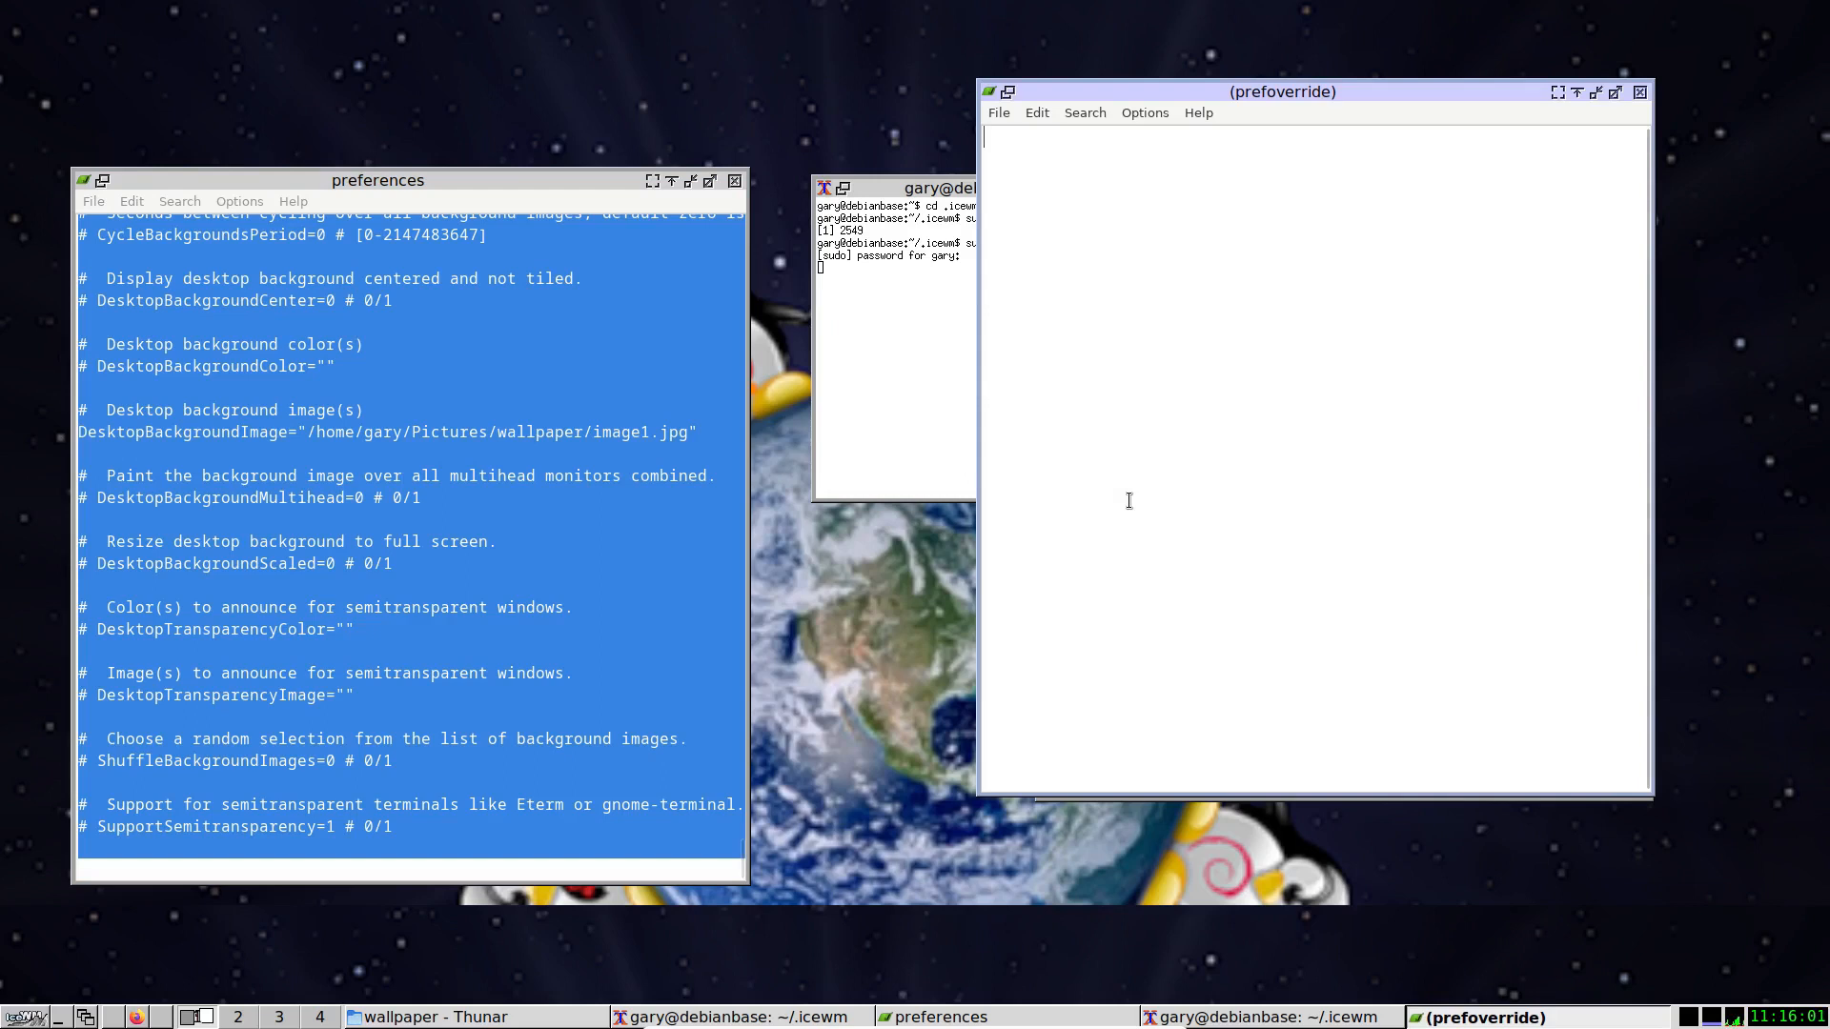
key(ctrl+v)
scroll(1297, 575, down, 20)
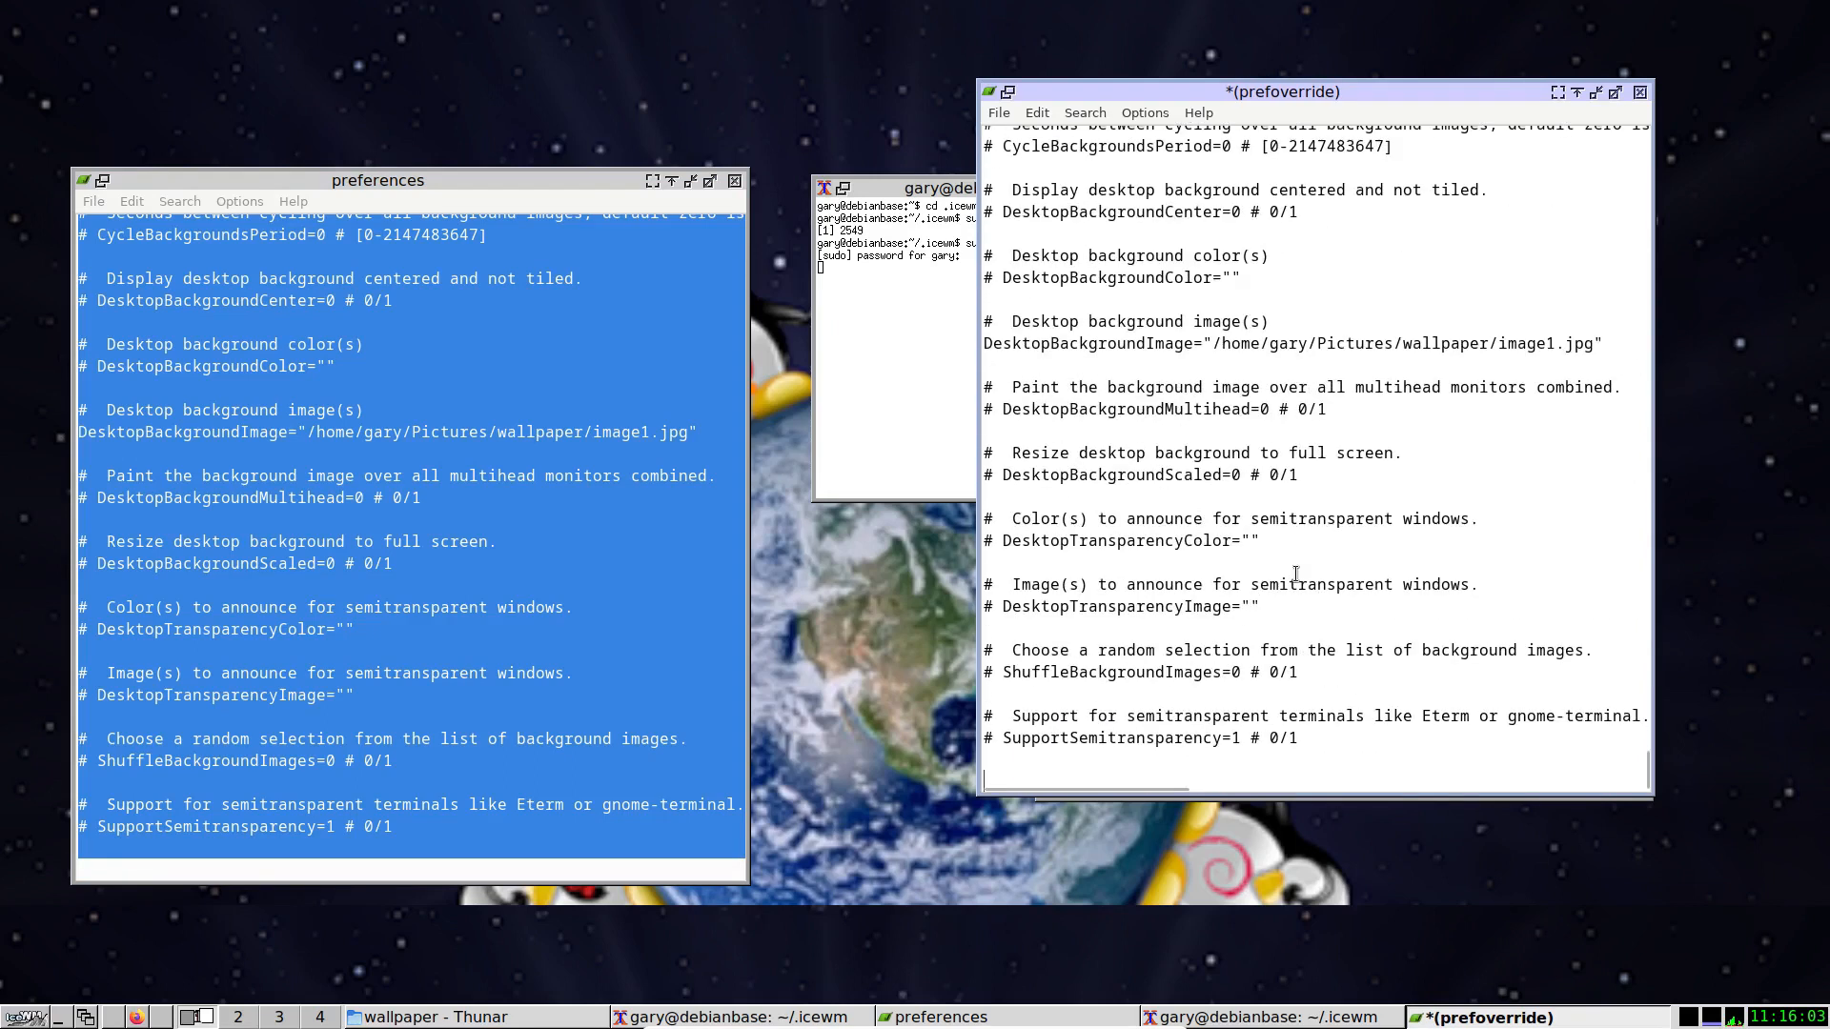
click(1204, 345)
key(ctrl+s)
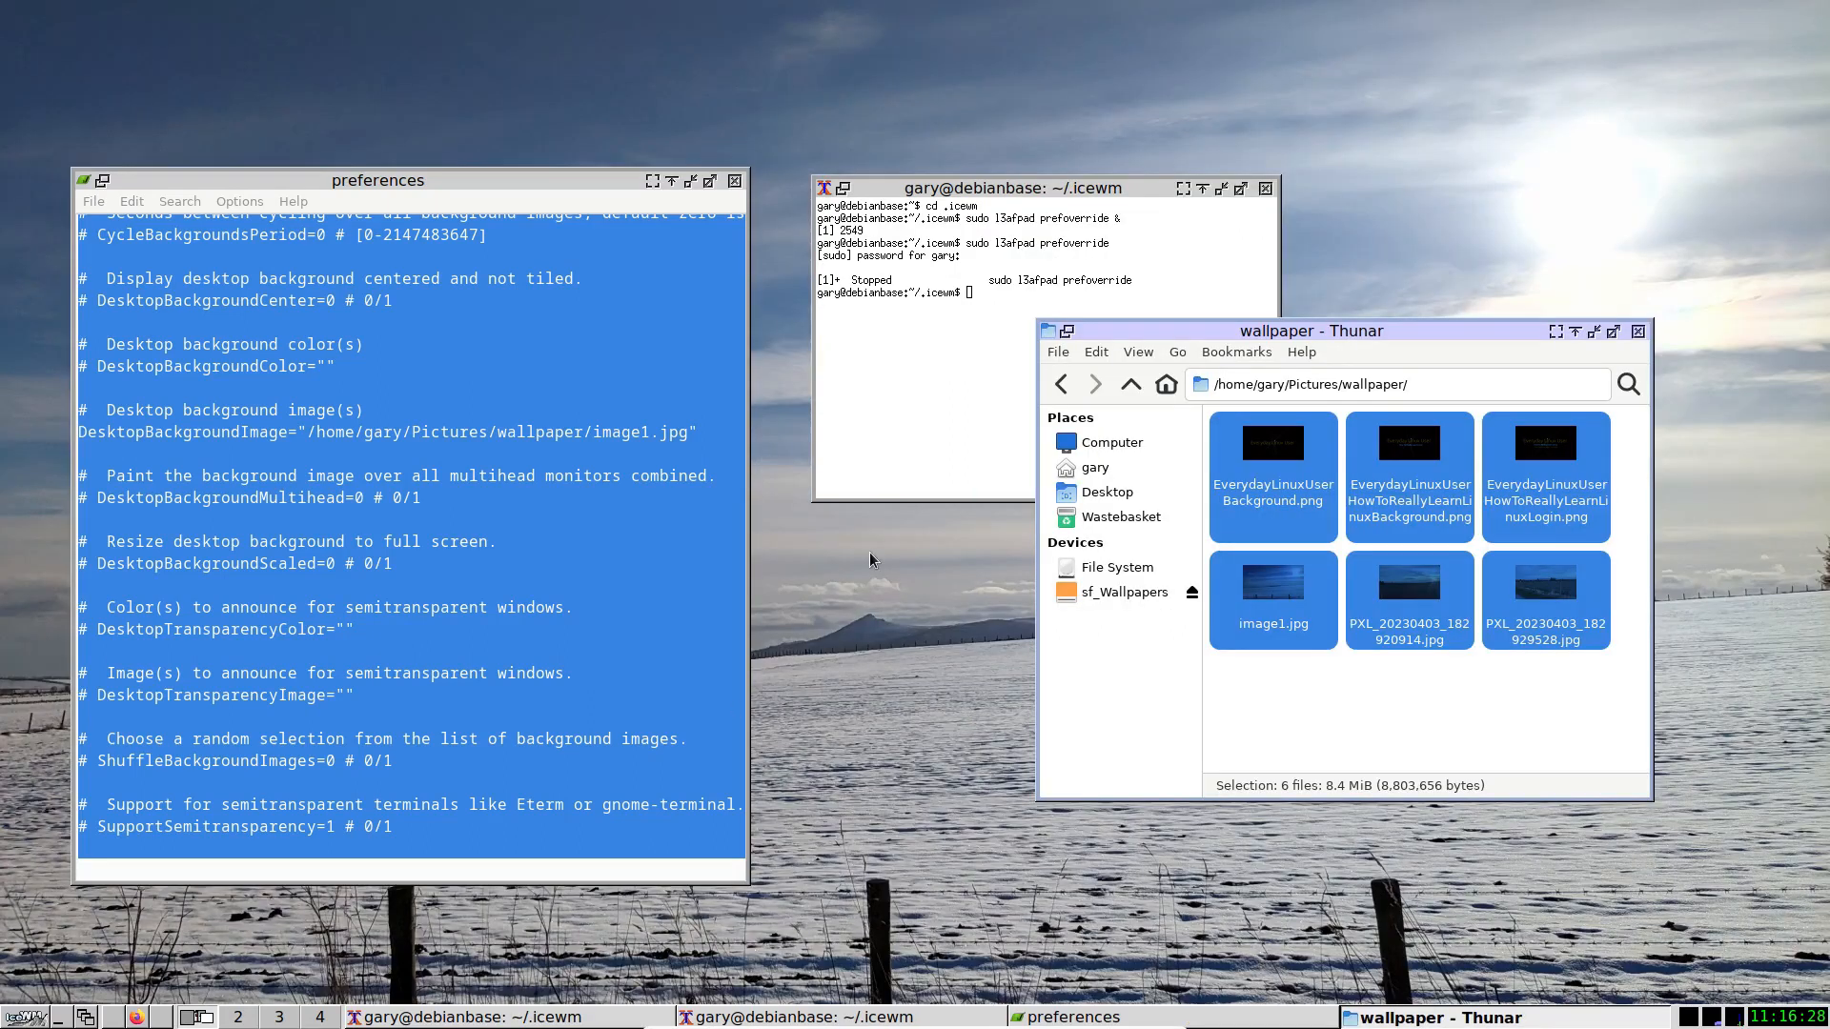
Apply the default theme from IceWM's theme settings.
right_click(869, 551)
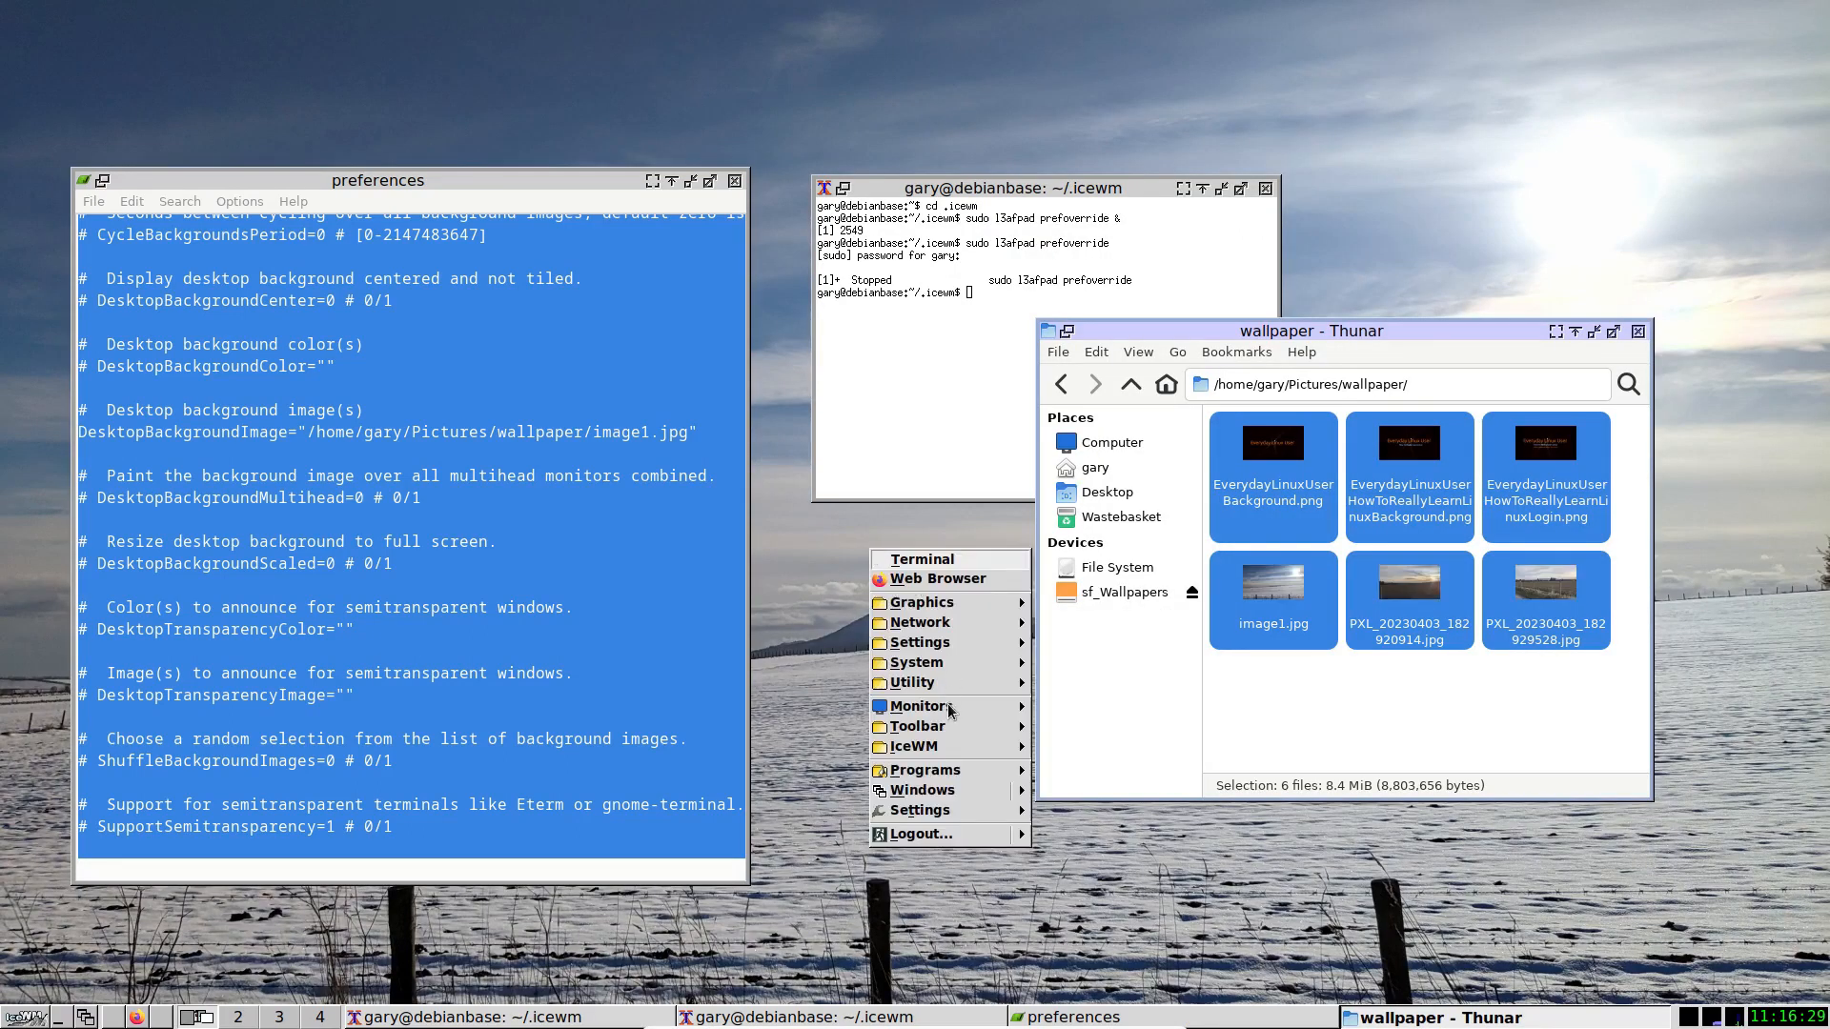
mouse_move(950, 811)
mouse_move(1097, 872)
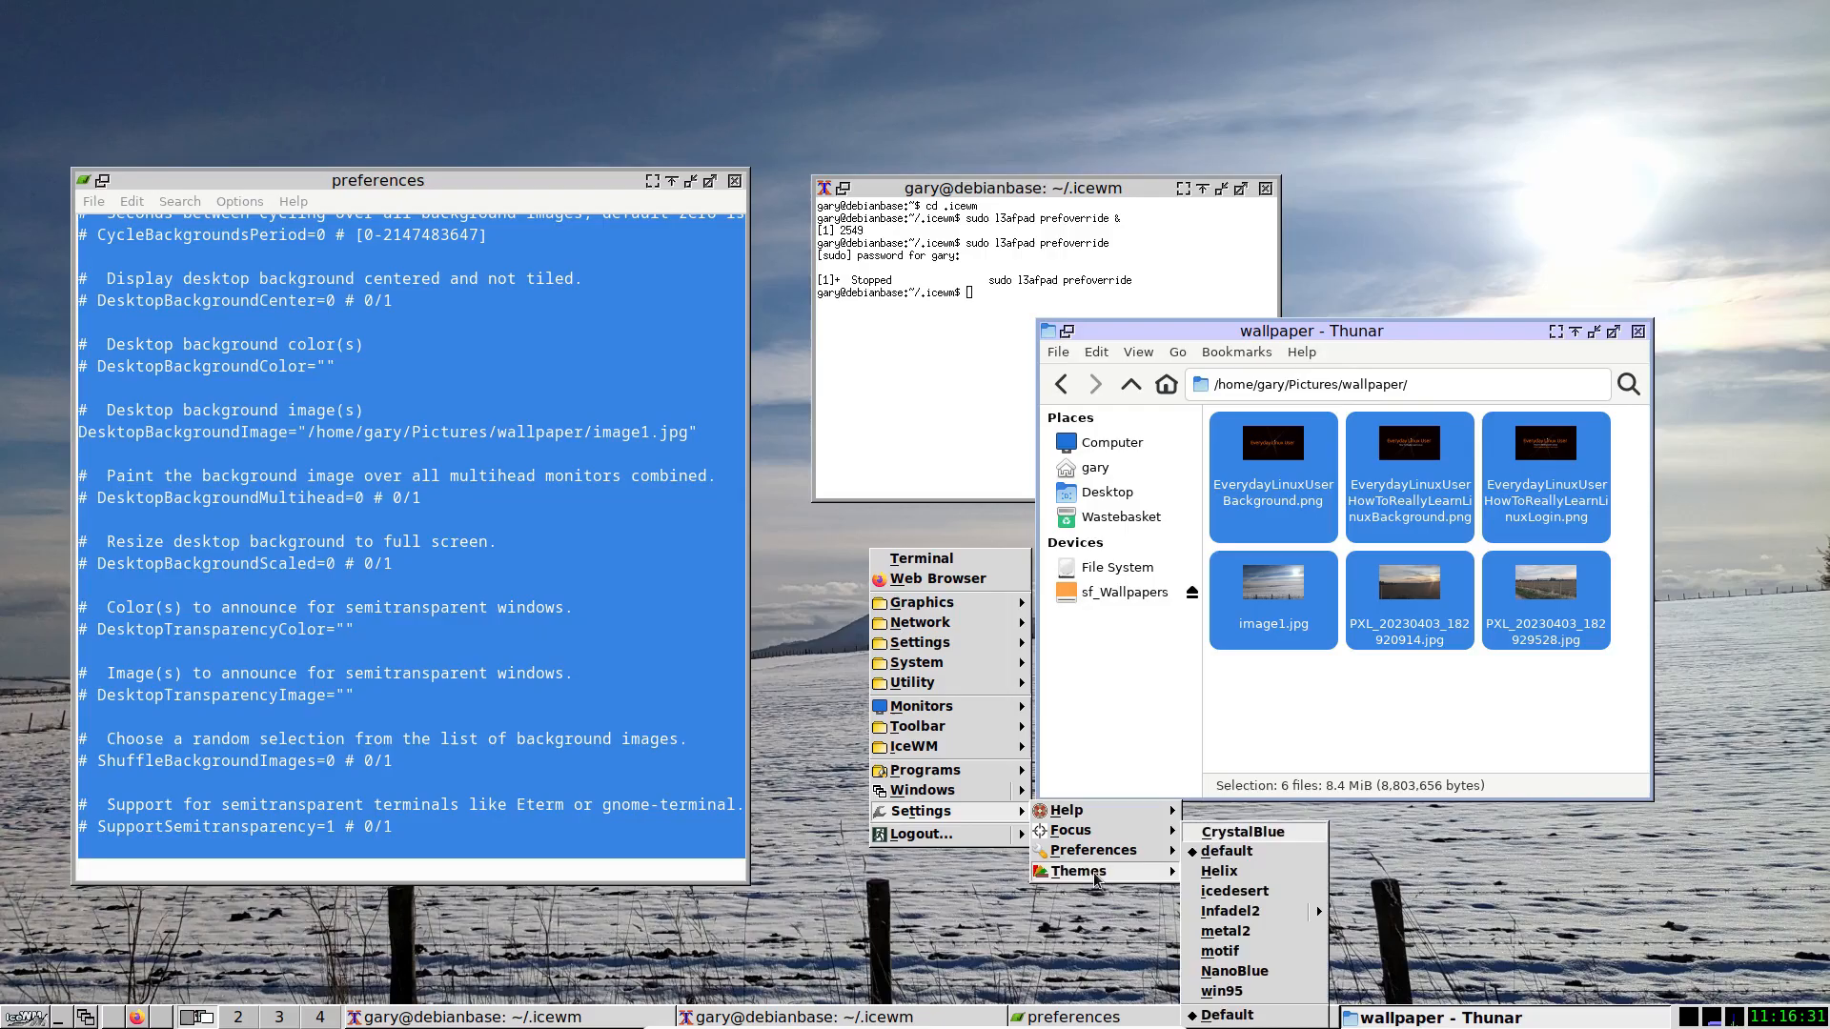
click(1233, 846)
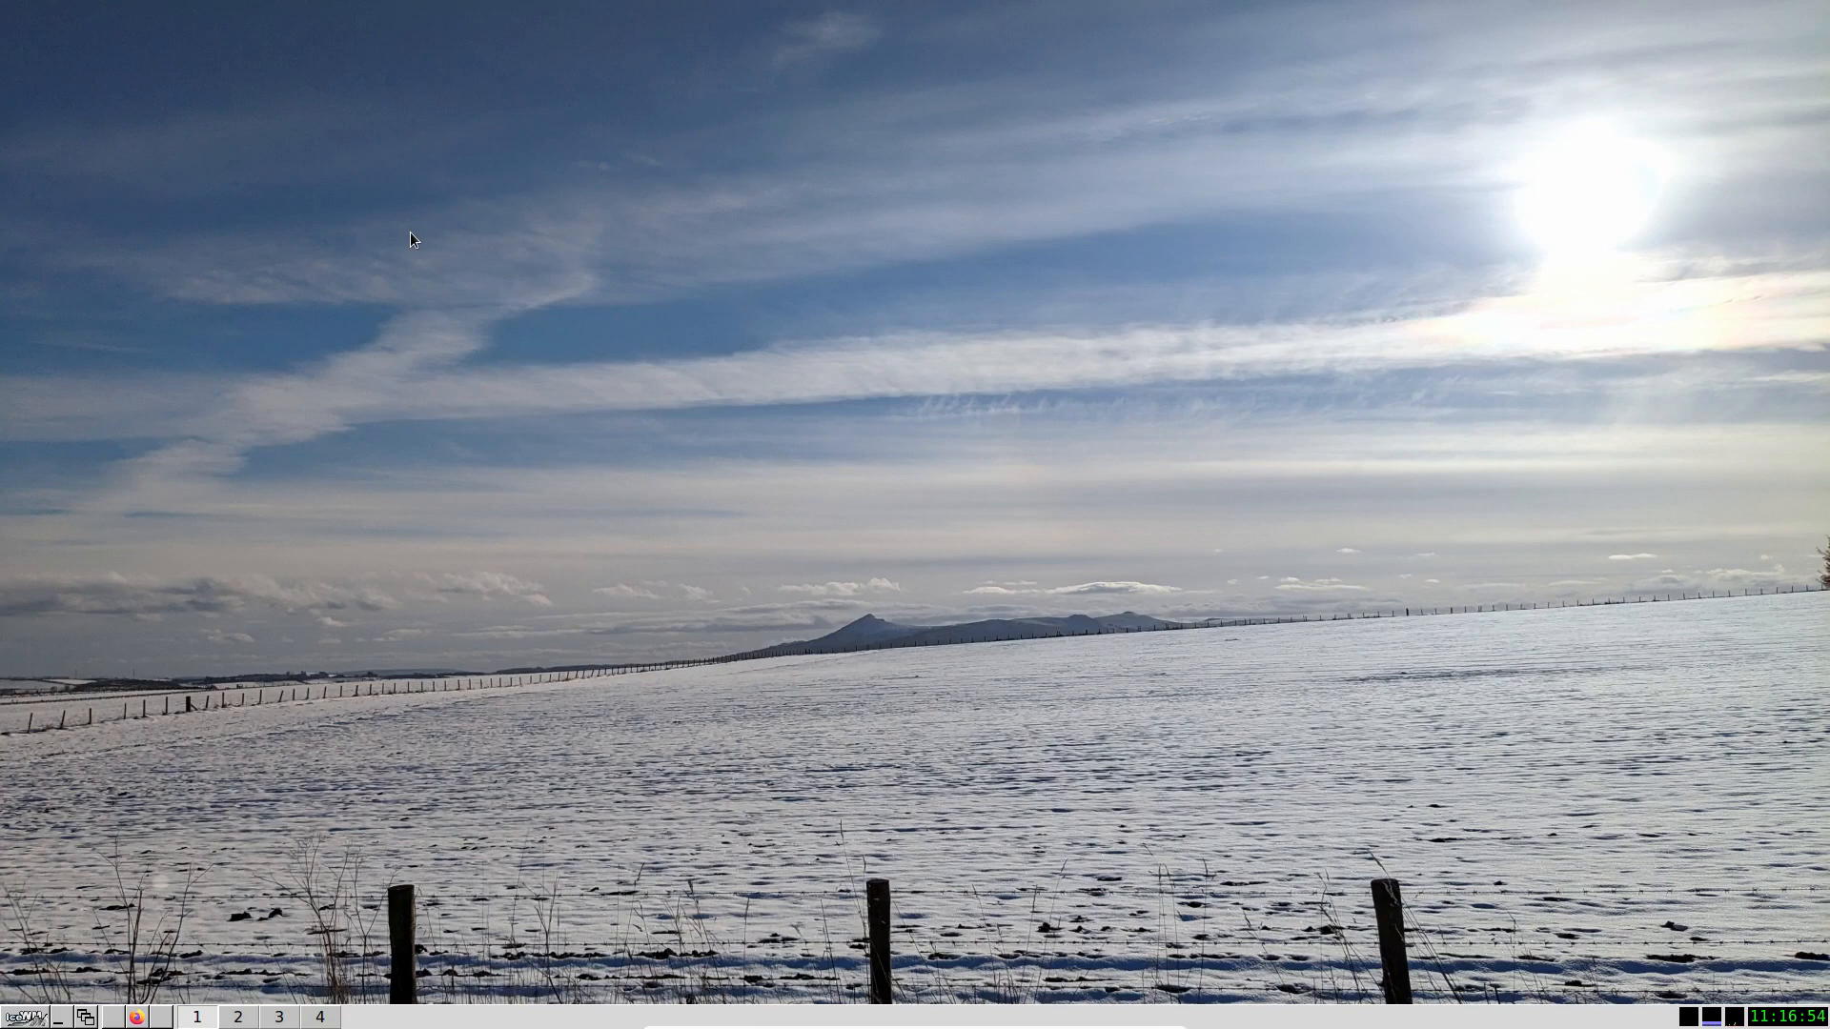
Apply the win95 theme from IceWM's theme settings and restart IceWM.
right_click(410, 232)
mouse_move(487, 495)
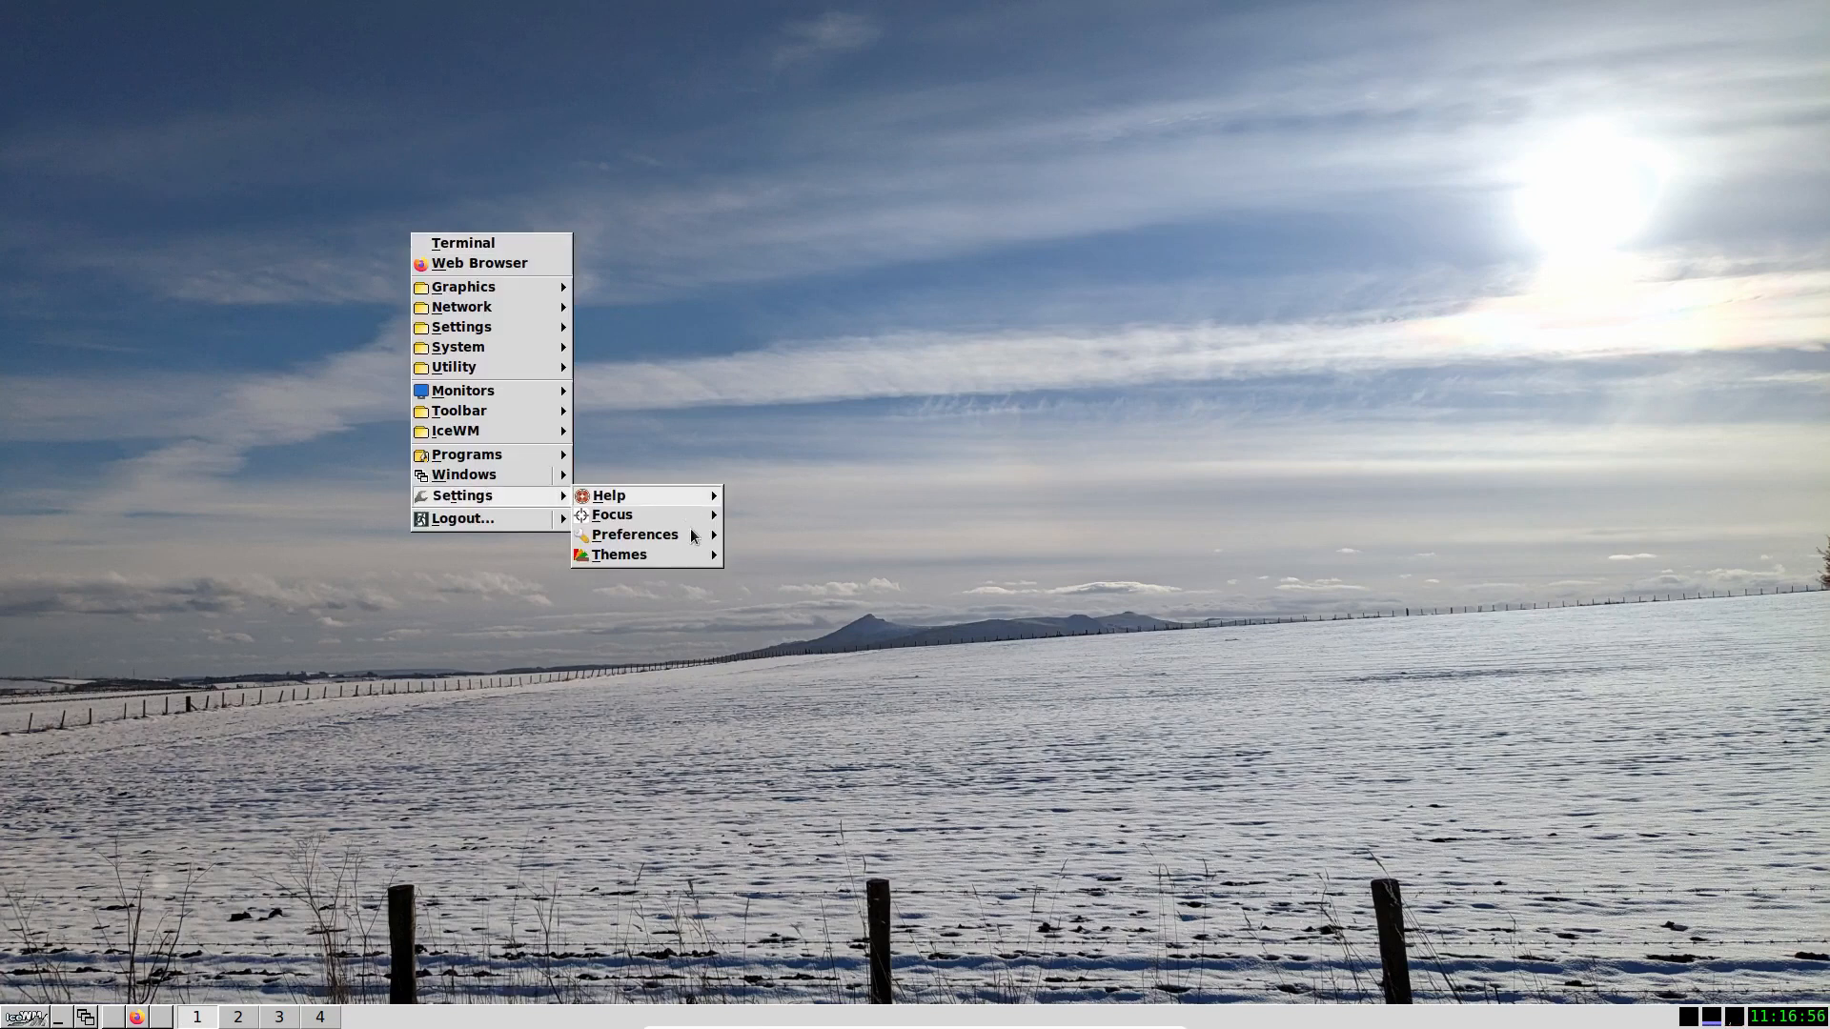
mouse_move(679, 555)
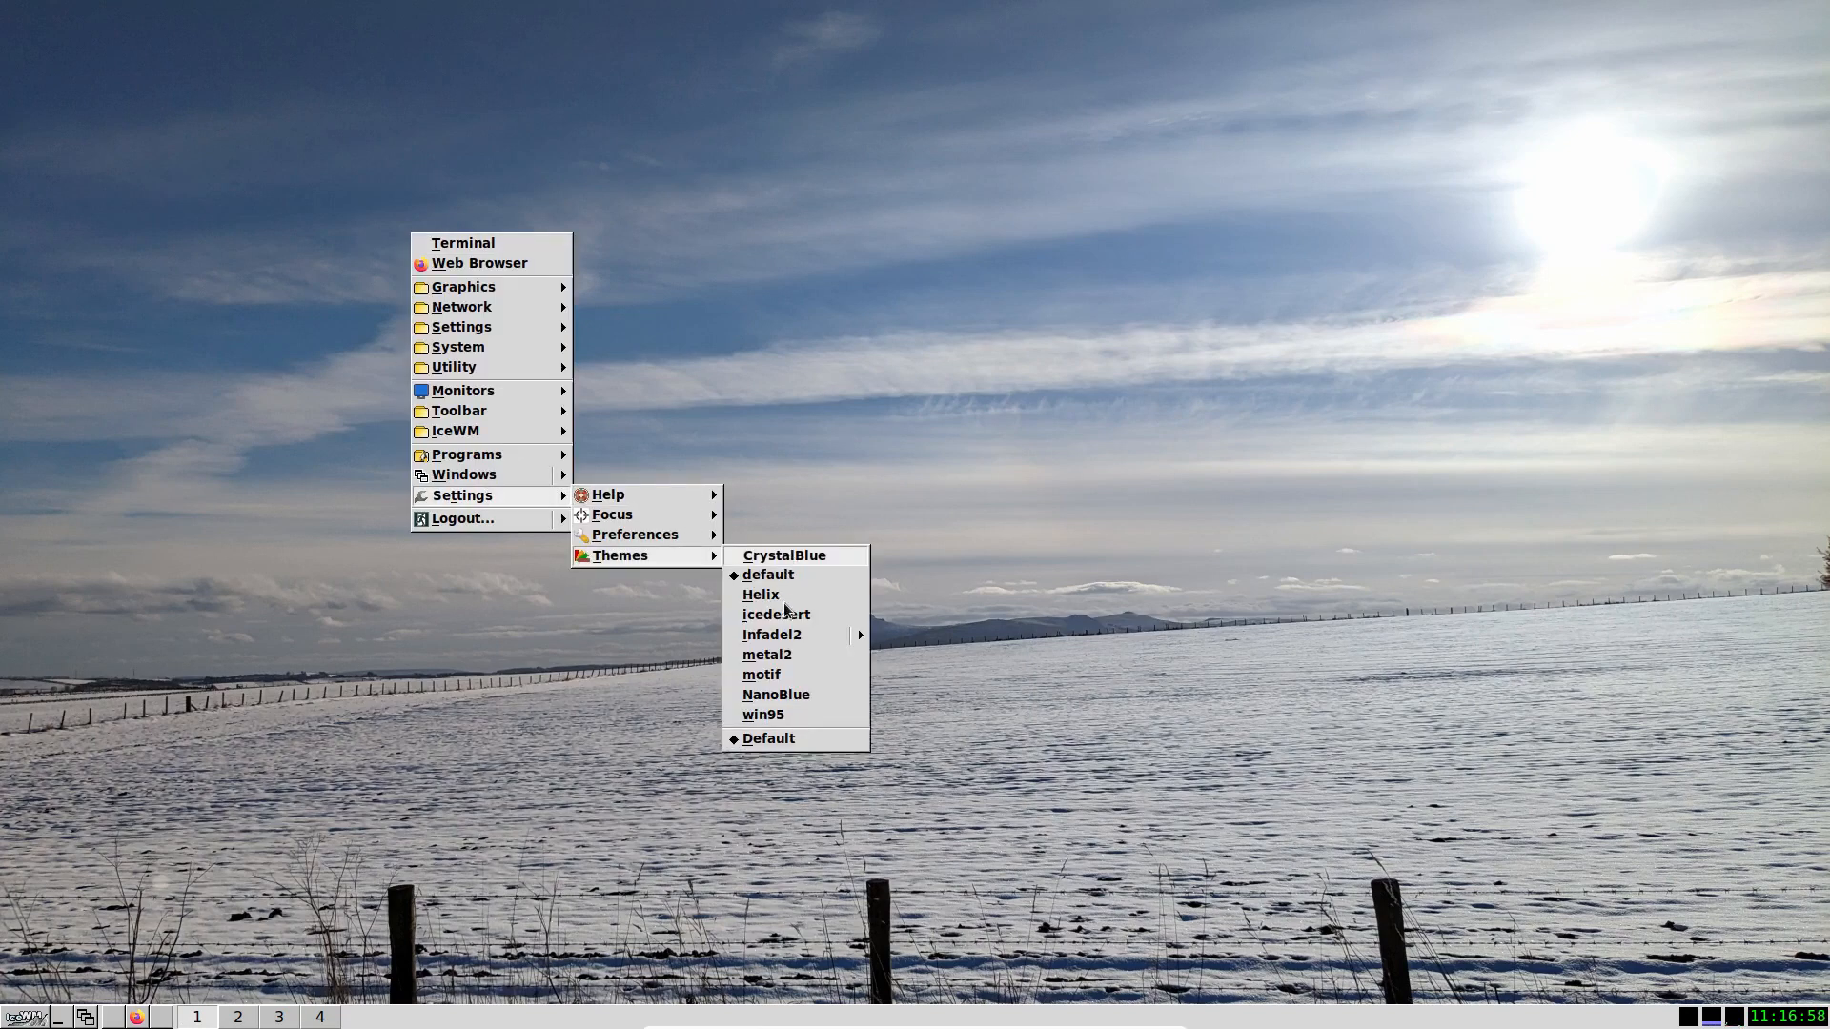
click(772, 717)
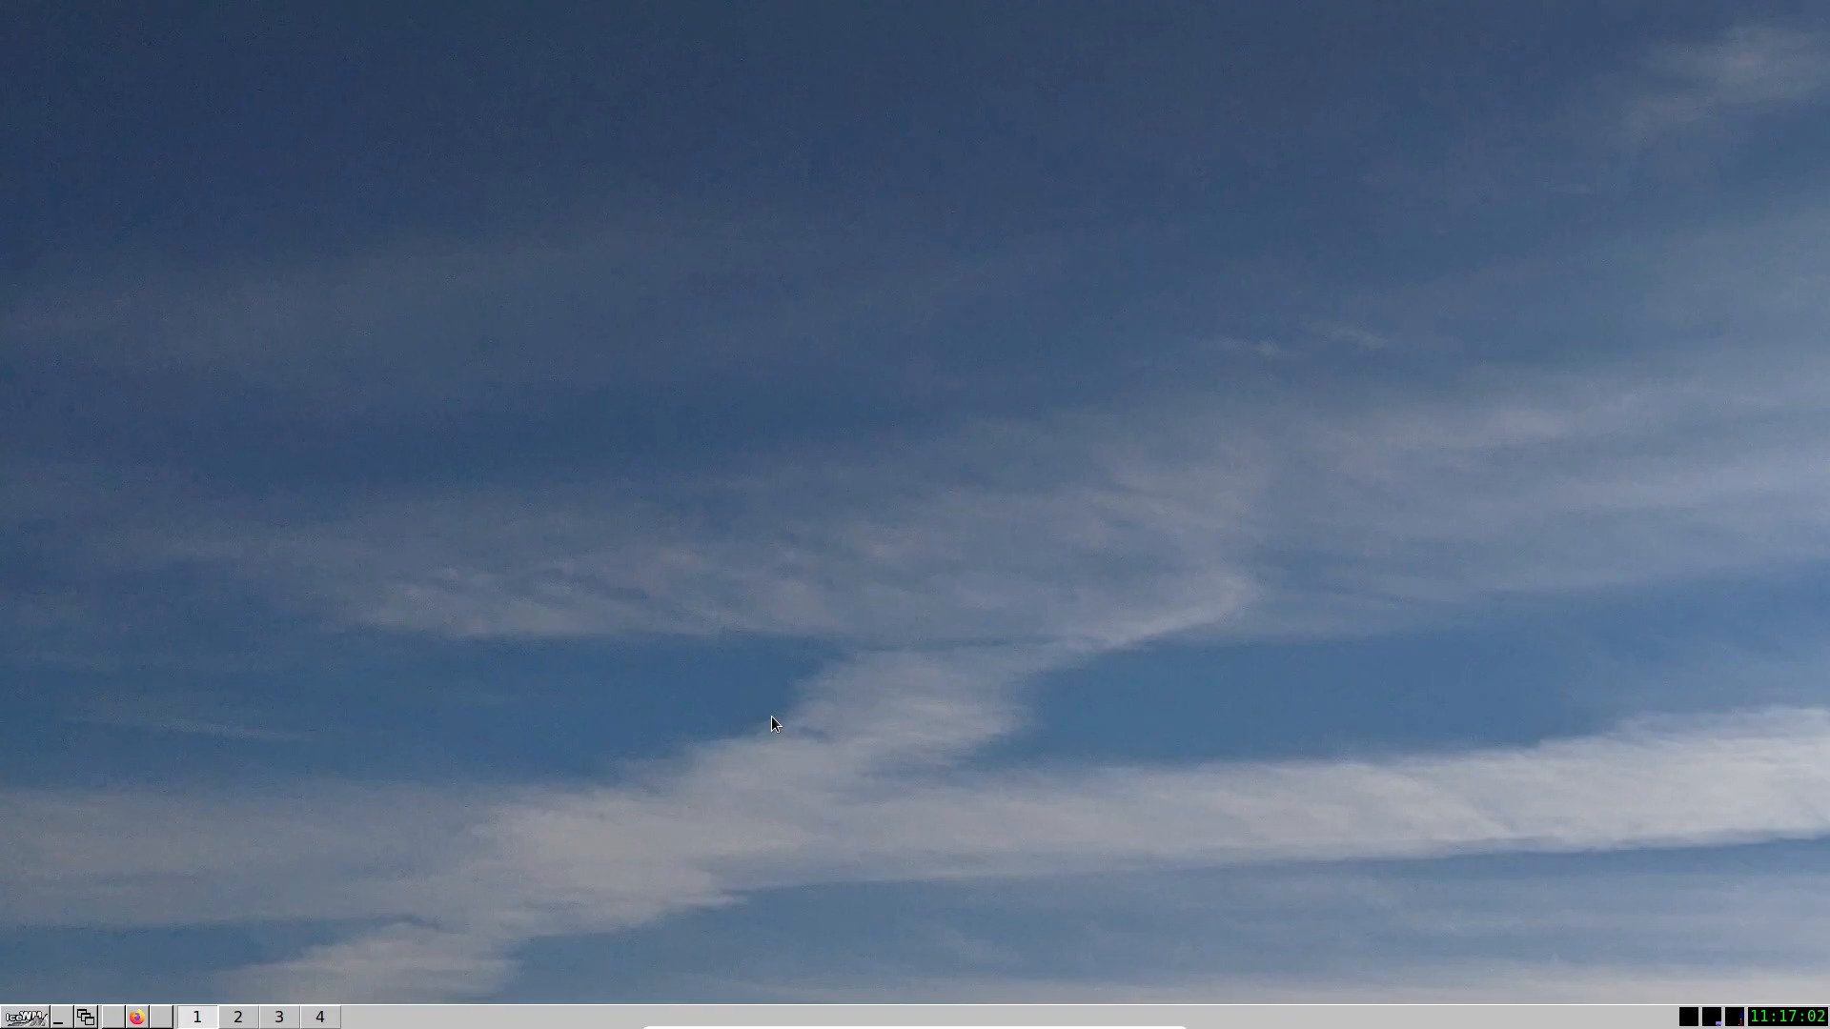
right_click(690, 295)
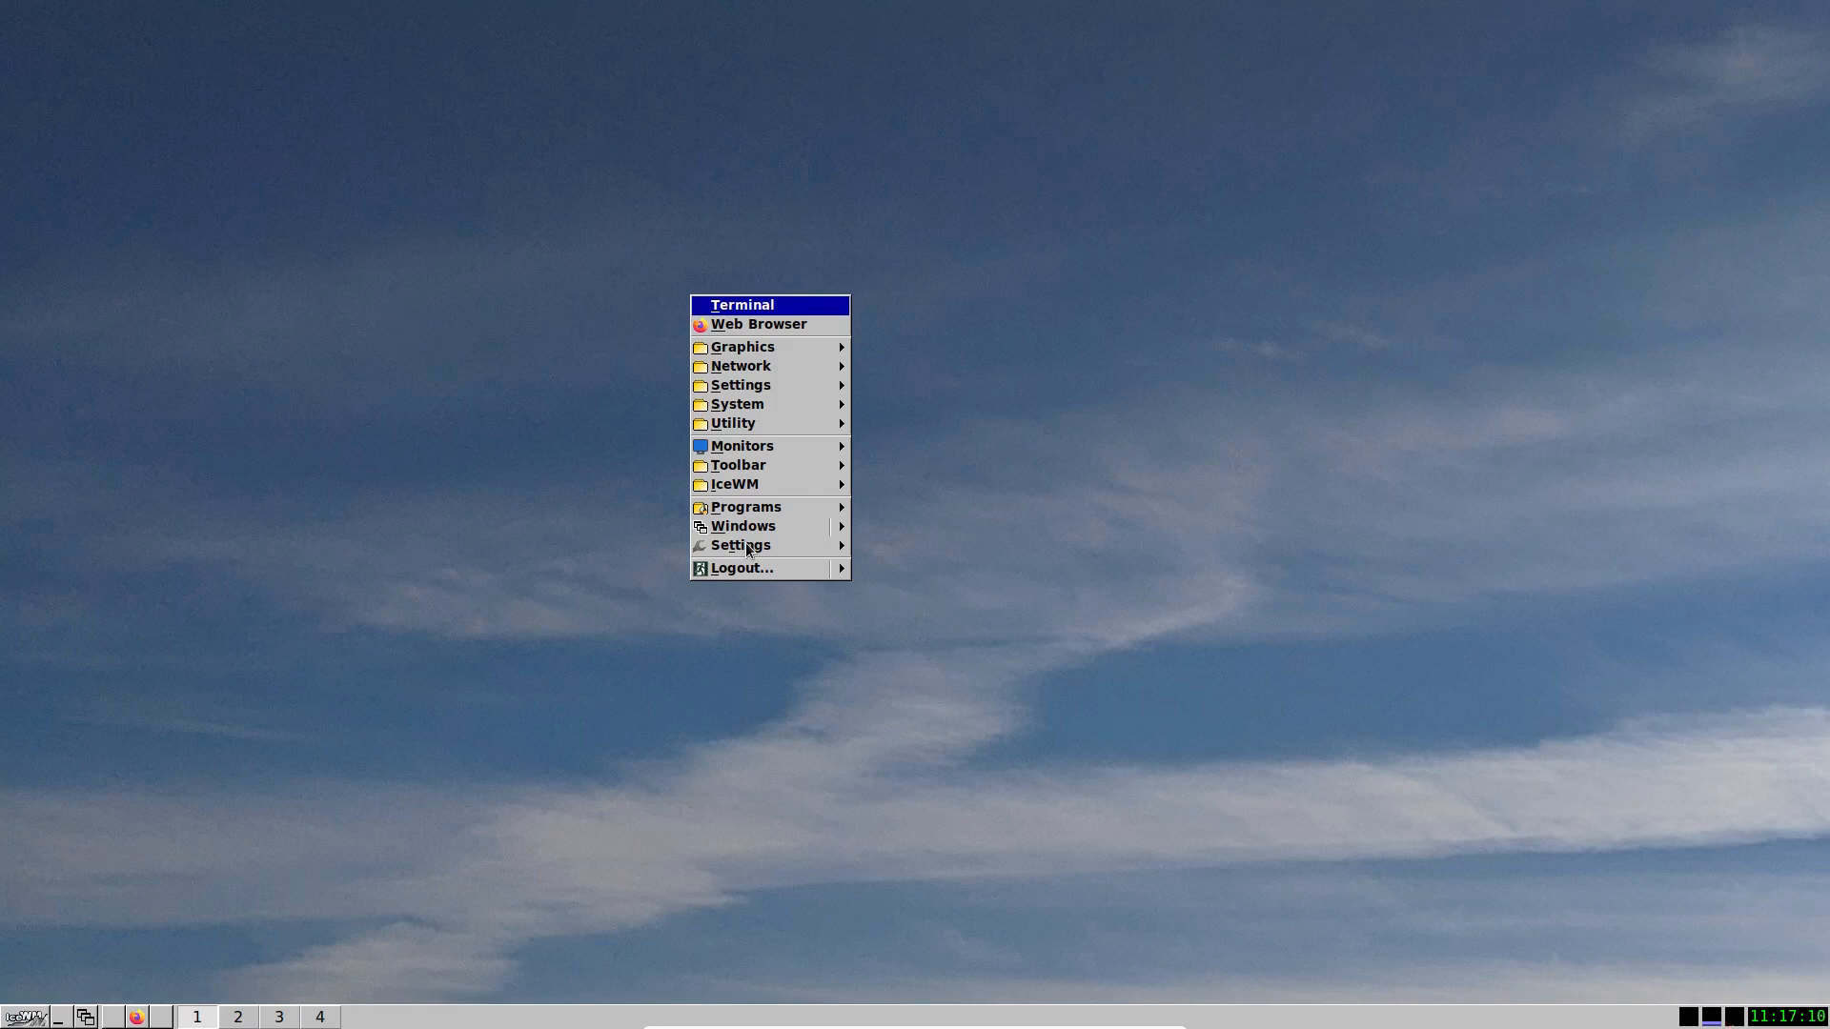
mouse_move(749, 486)
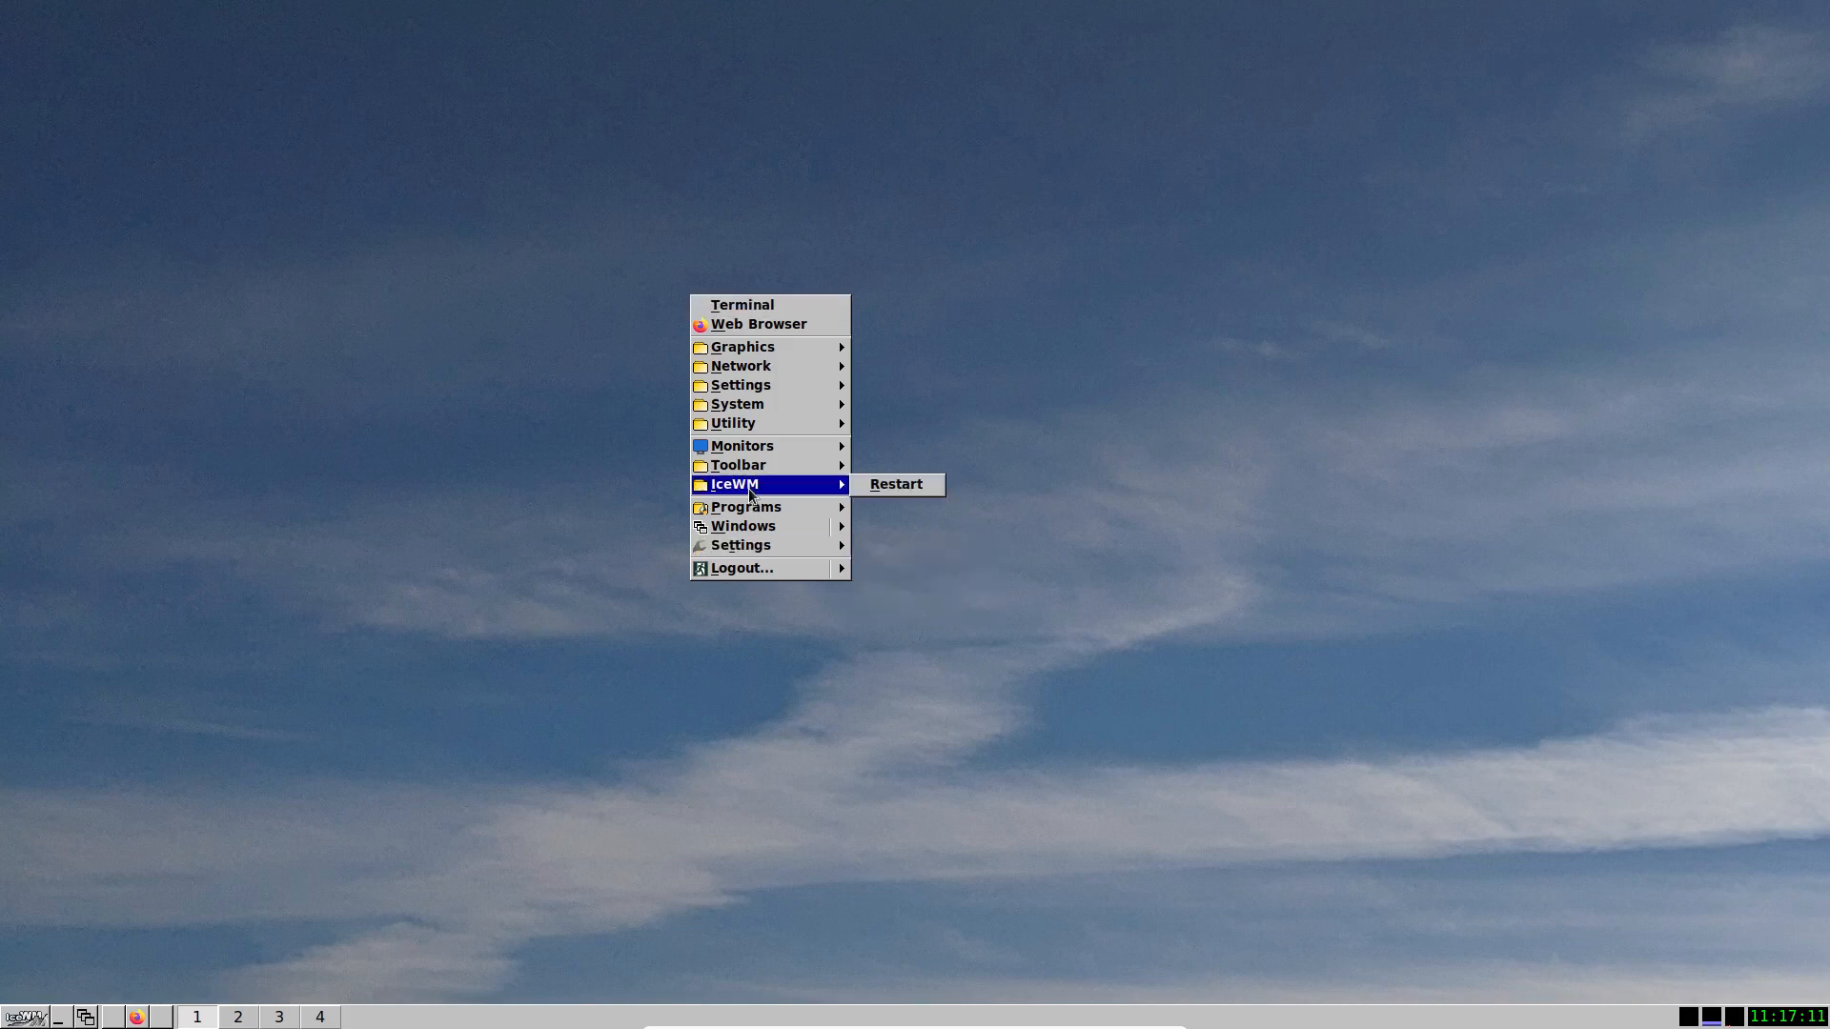
click(930, 485)
Switch the desktop to the NanoBlue theme in IceWM's theme settings.
right_click(638, 363)
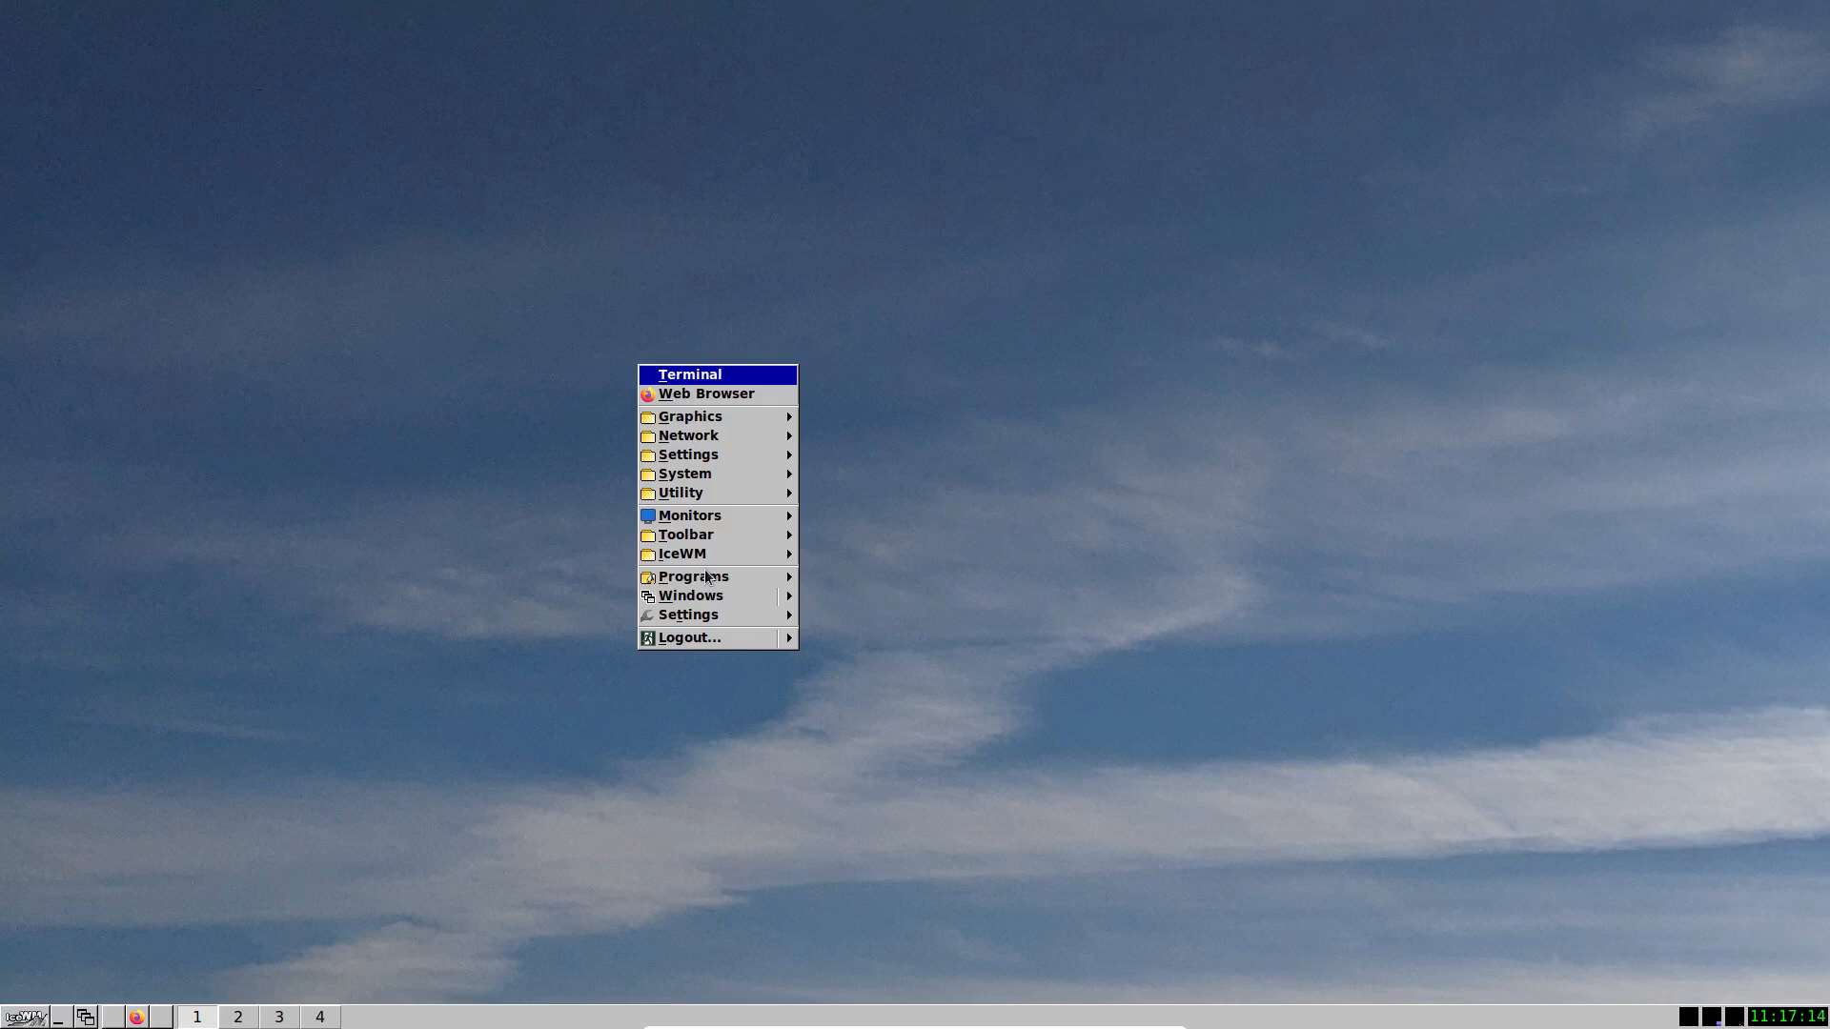
mouse_move(718, 610)
mouse_move(896, 672)
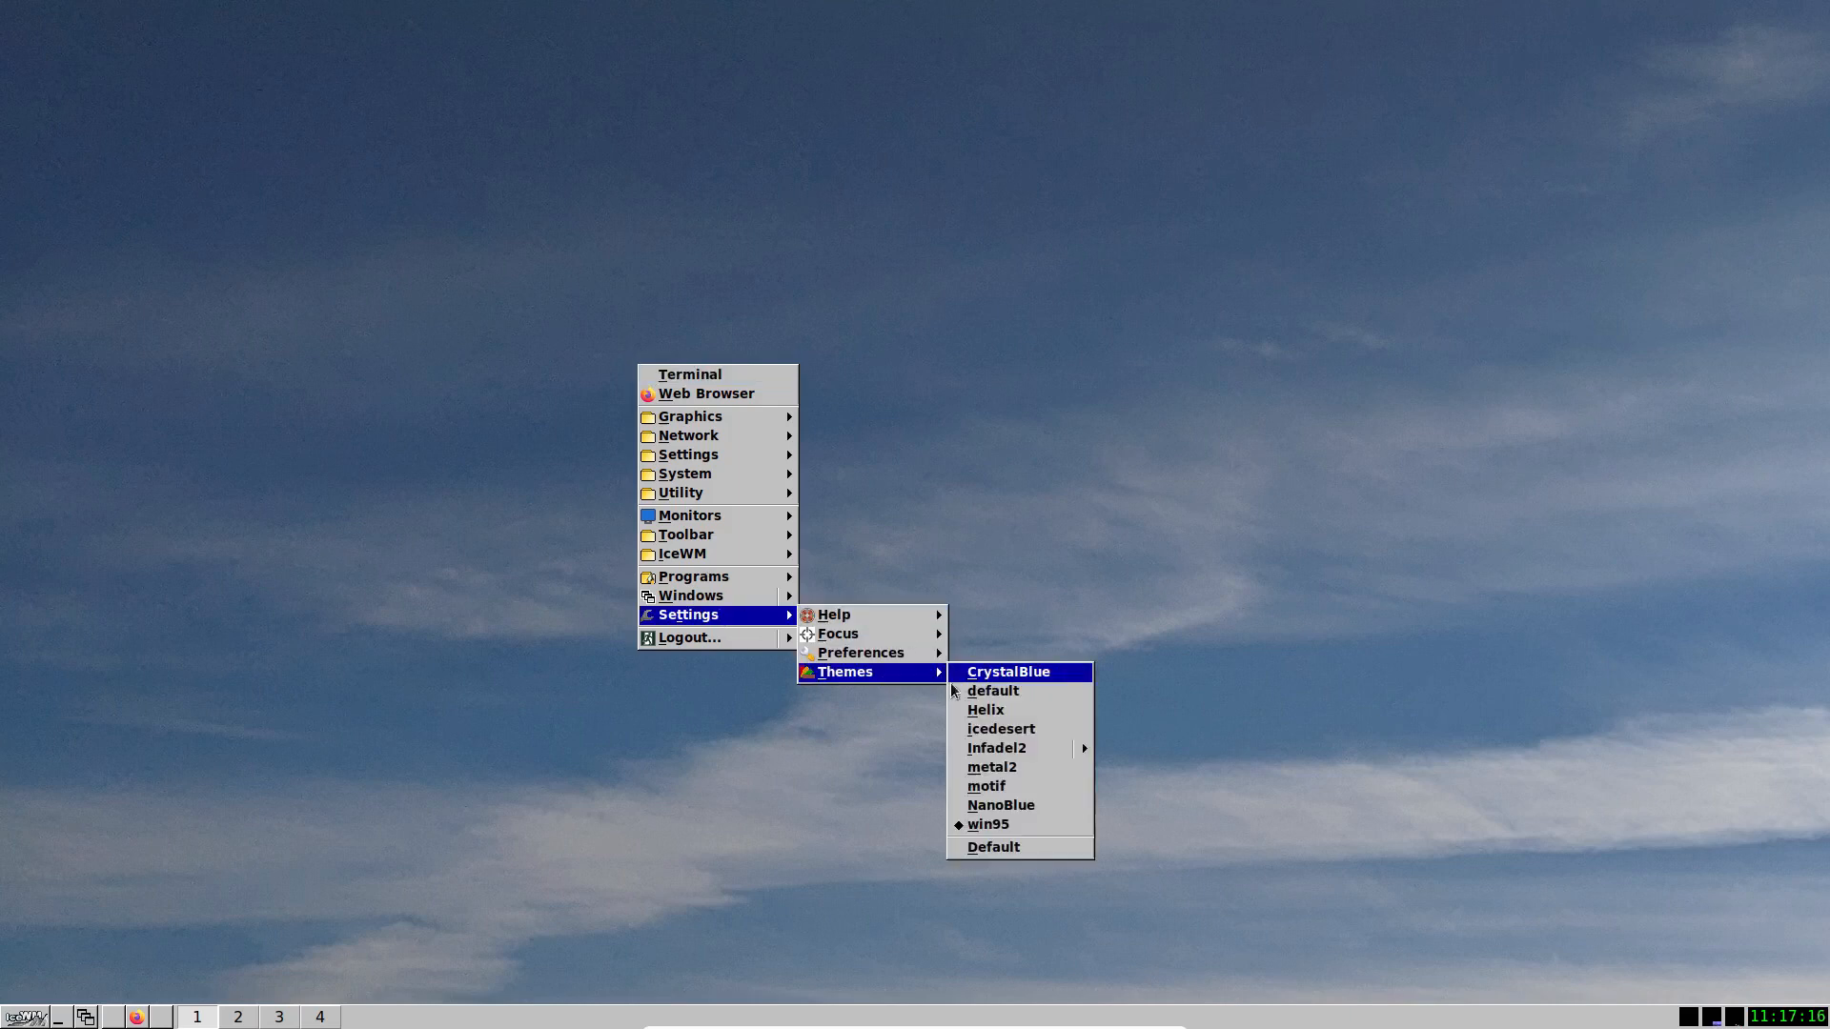
click(1016, 803)
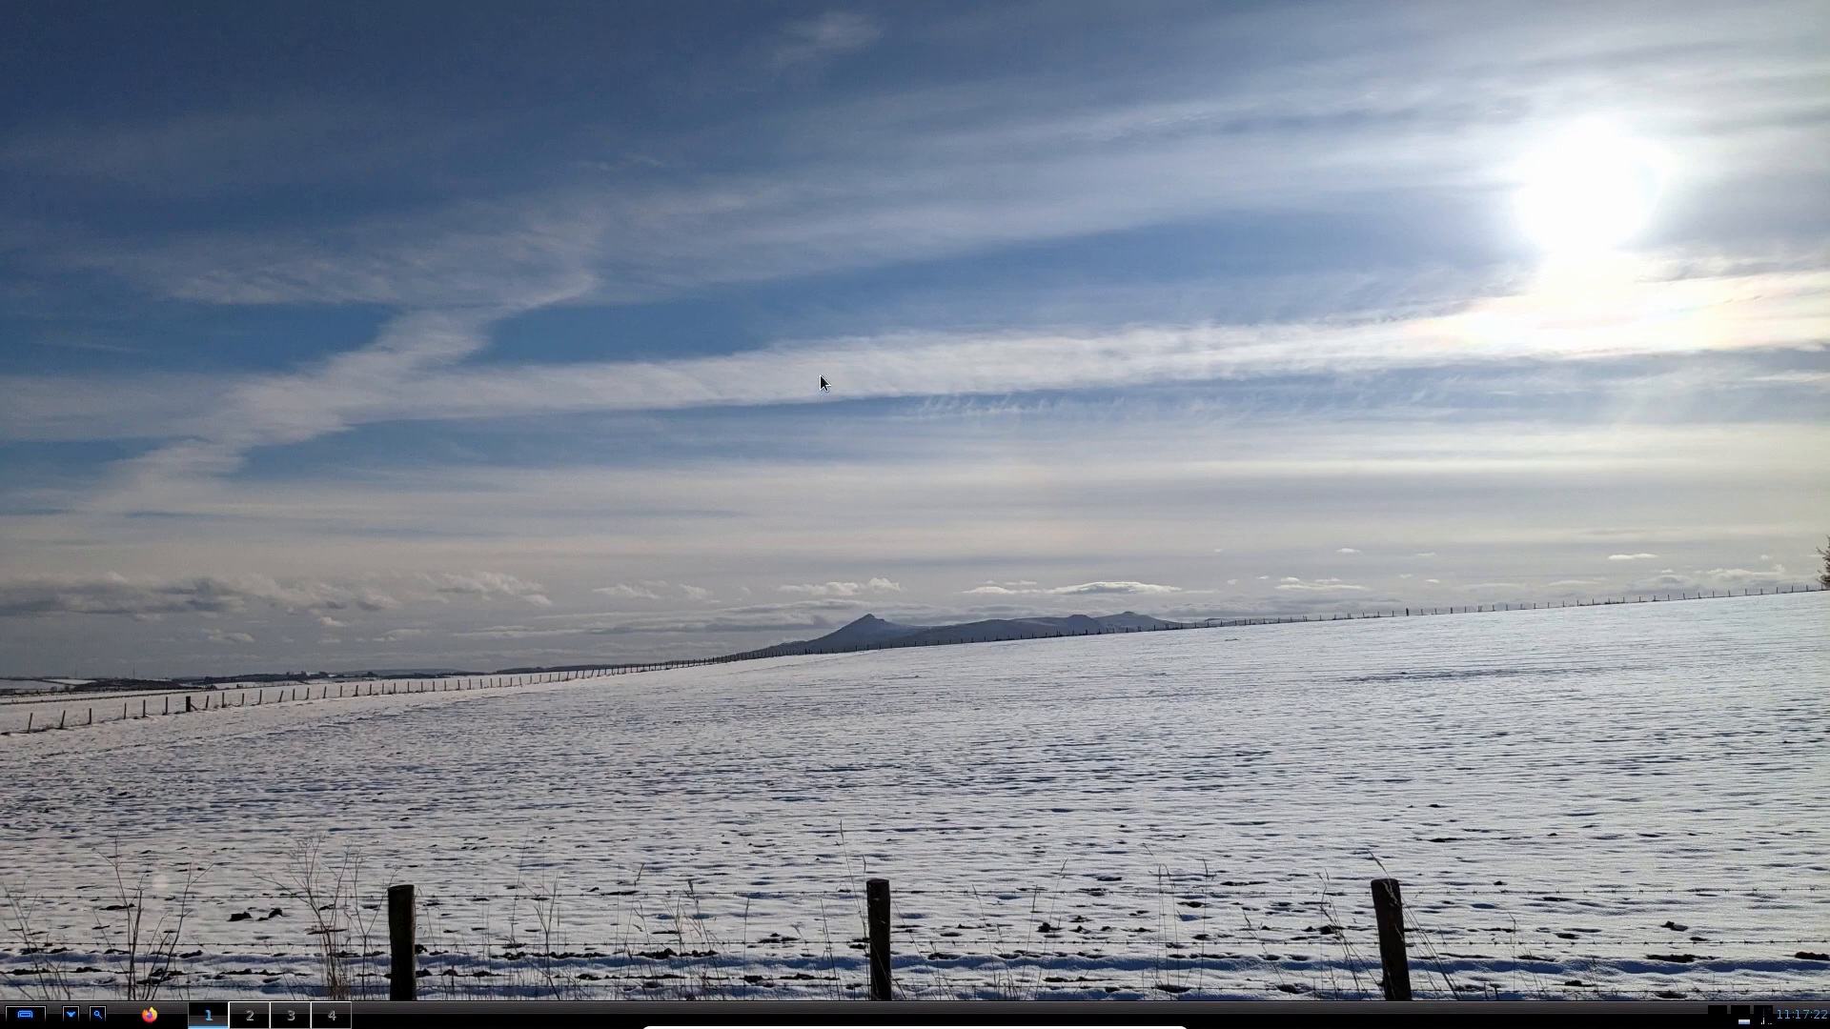
Check the desktop menu's new styling and change the IceWM theme to Helix.
right_click(414, 266)
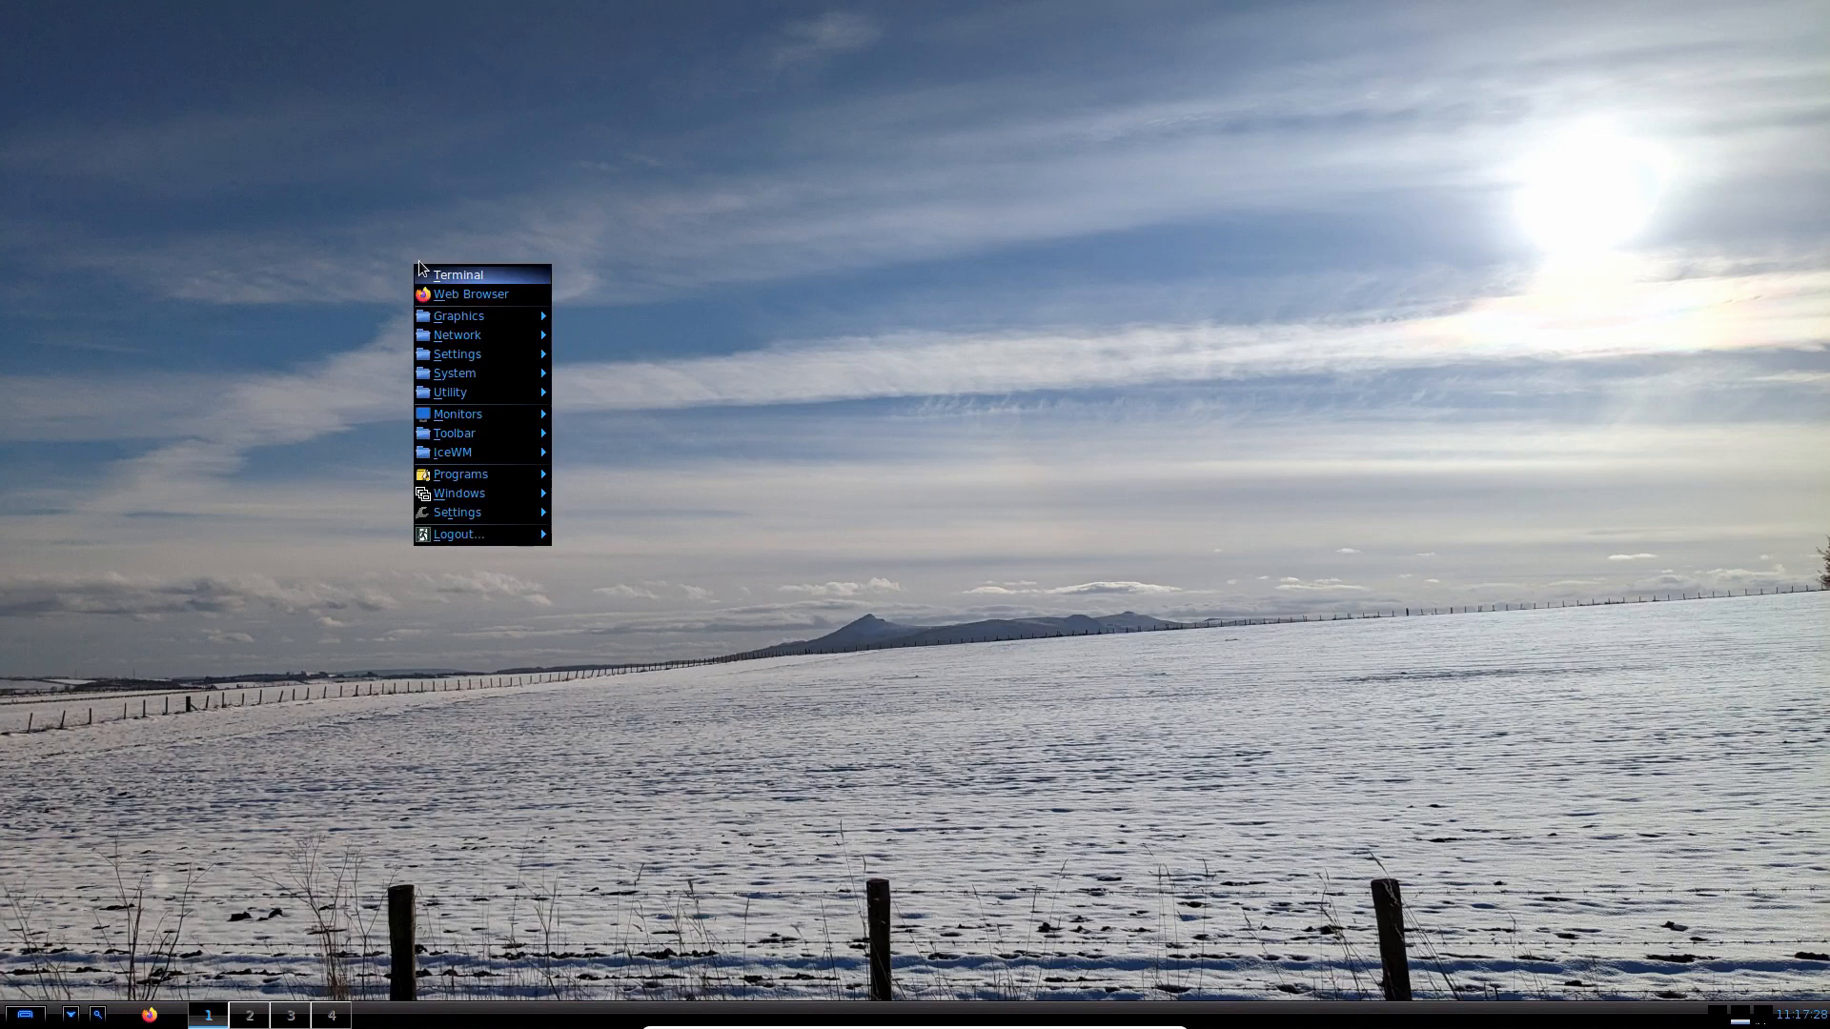
click(747, 322)
right_click(587, 357)
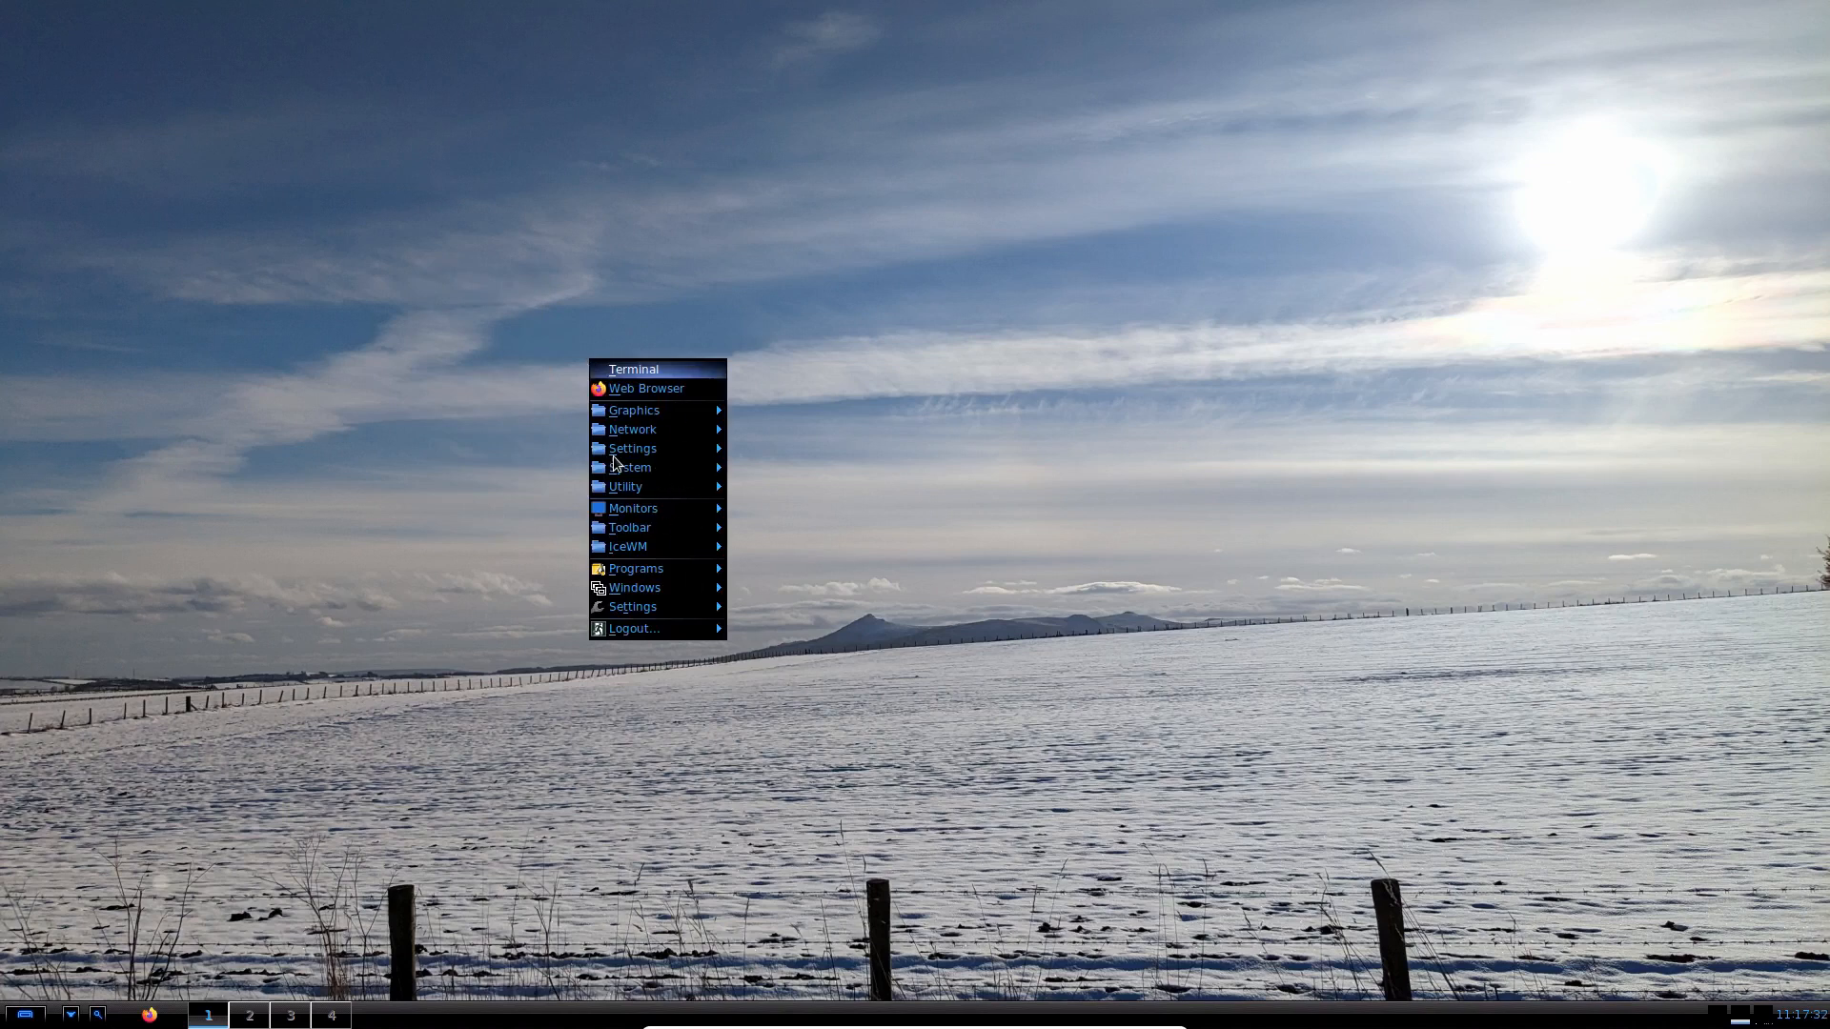
click(695, 307)
right_click(596, 311)
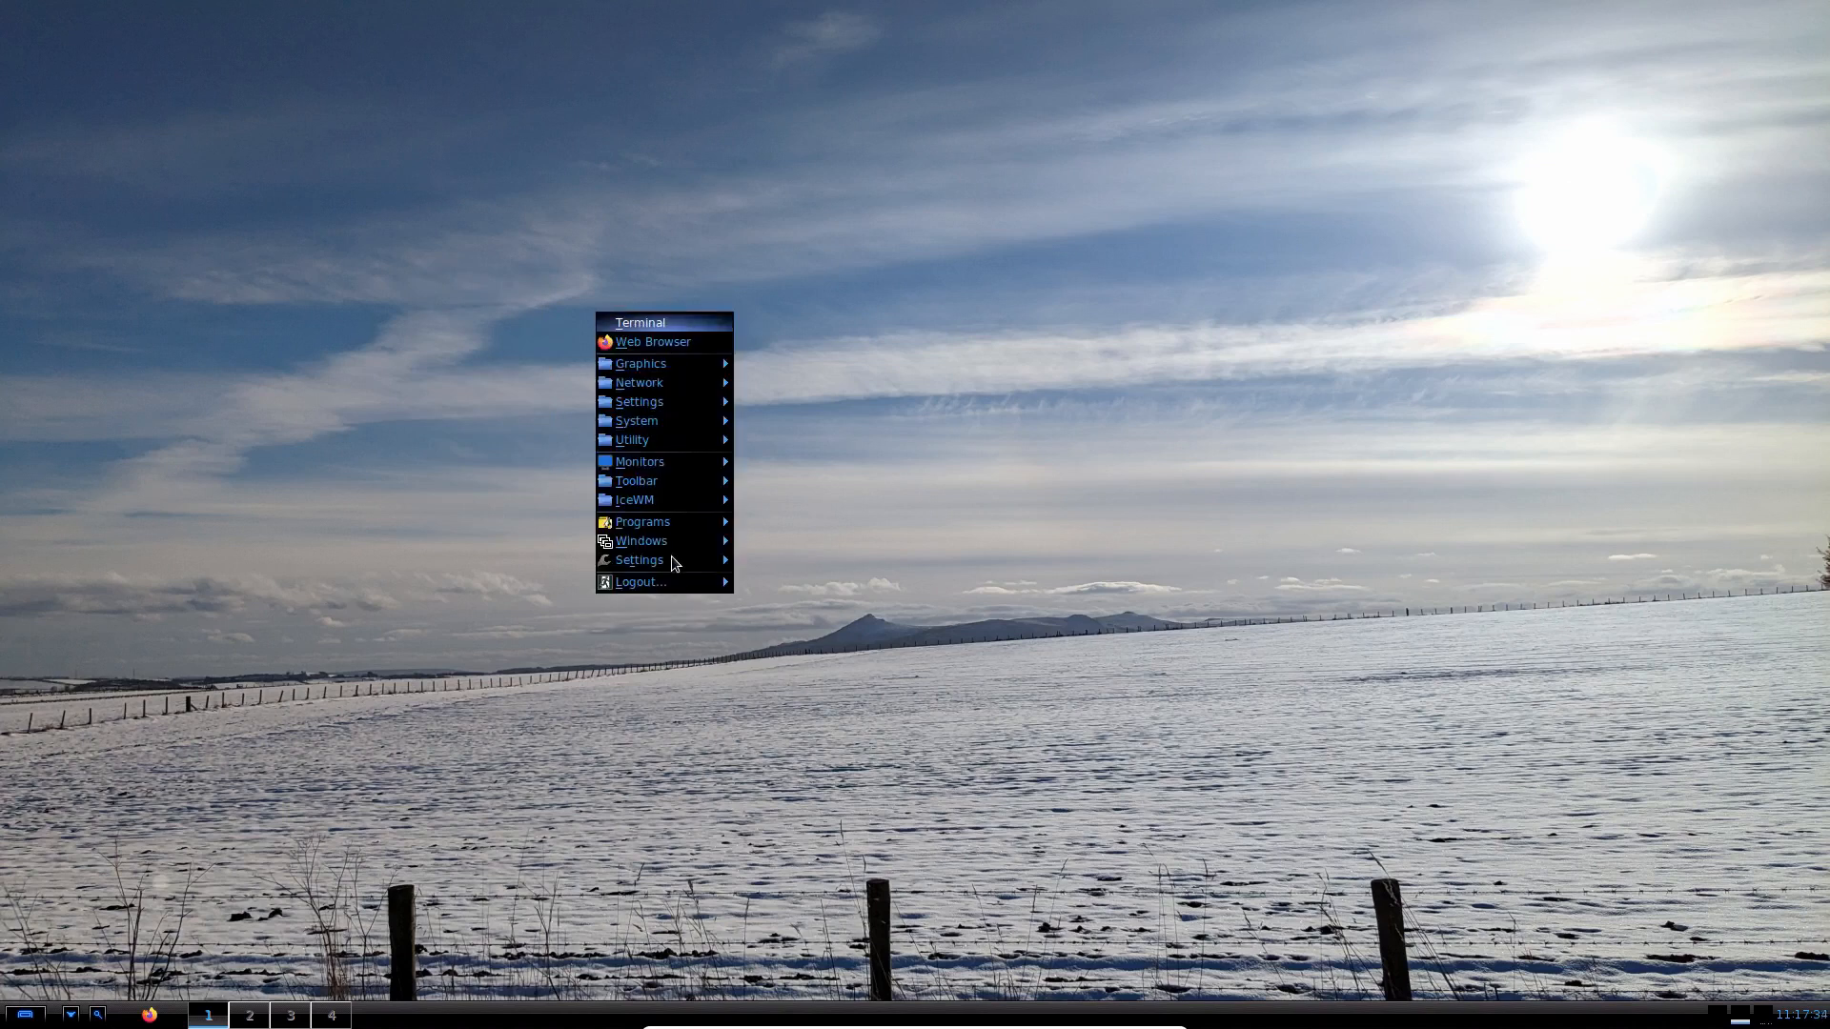
mouse_move(675, 563)
mouse_move(809, 621)
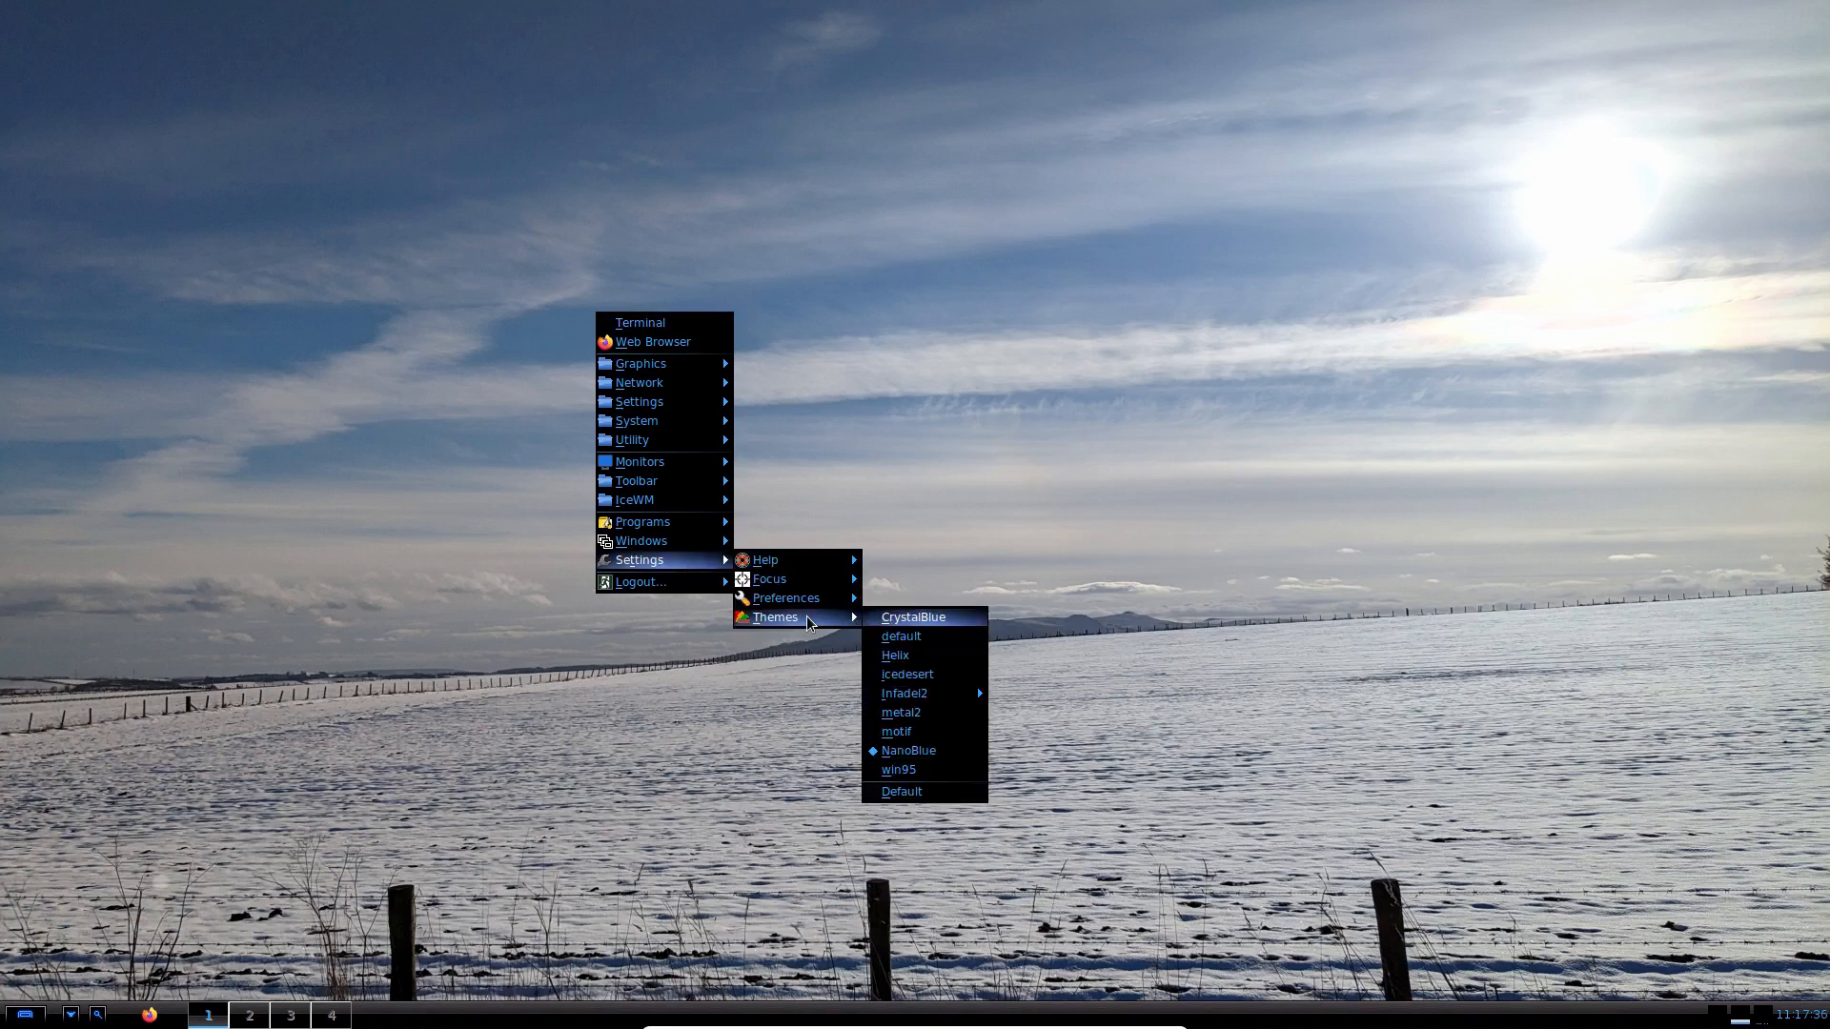
click(901, 654)
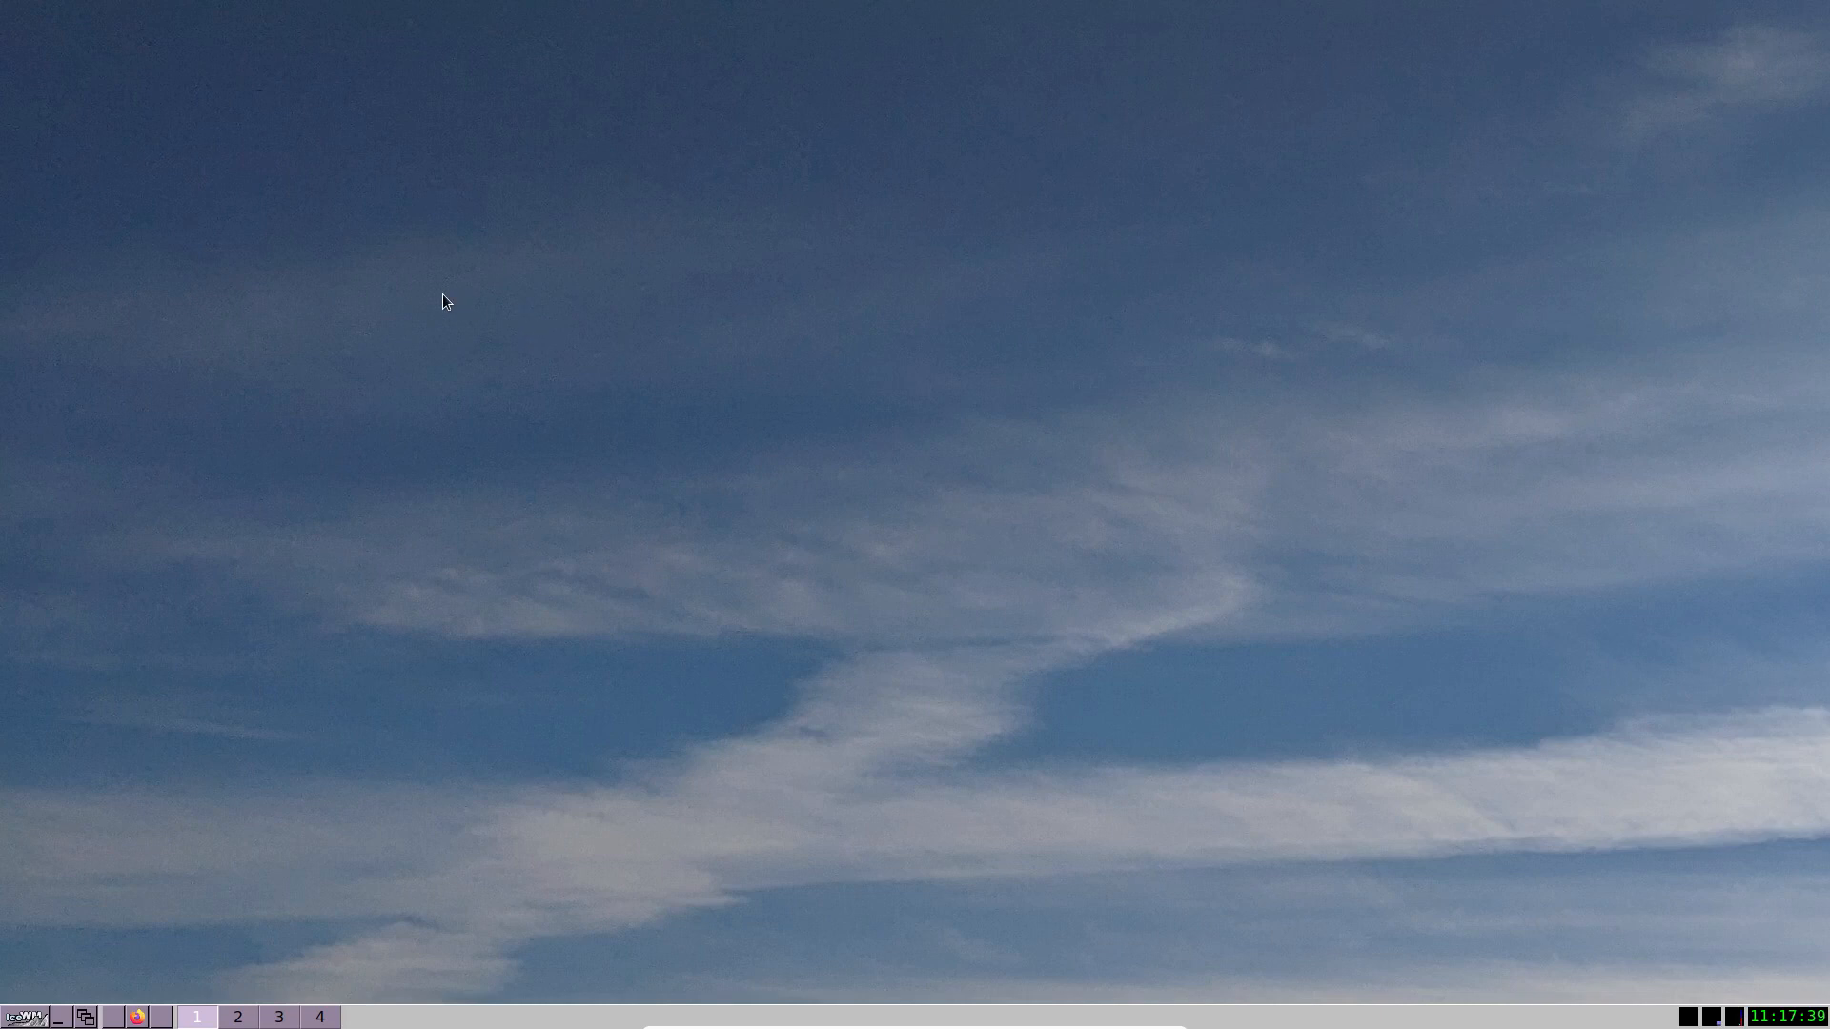
Change the IceWM theme to icedesert.
right_click(493, 327)
mouse_move(600, 599)
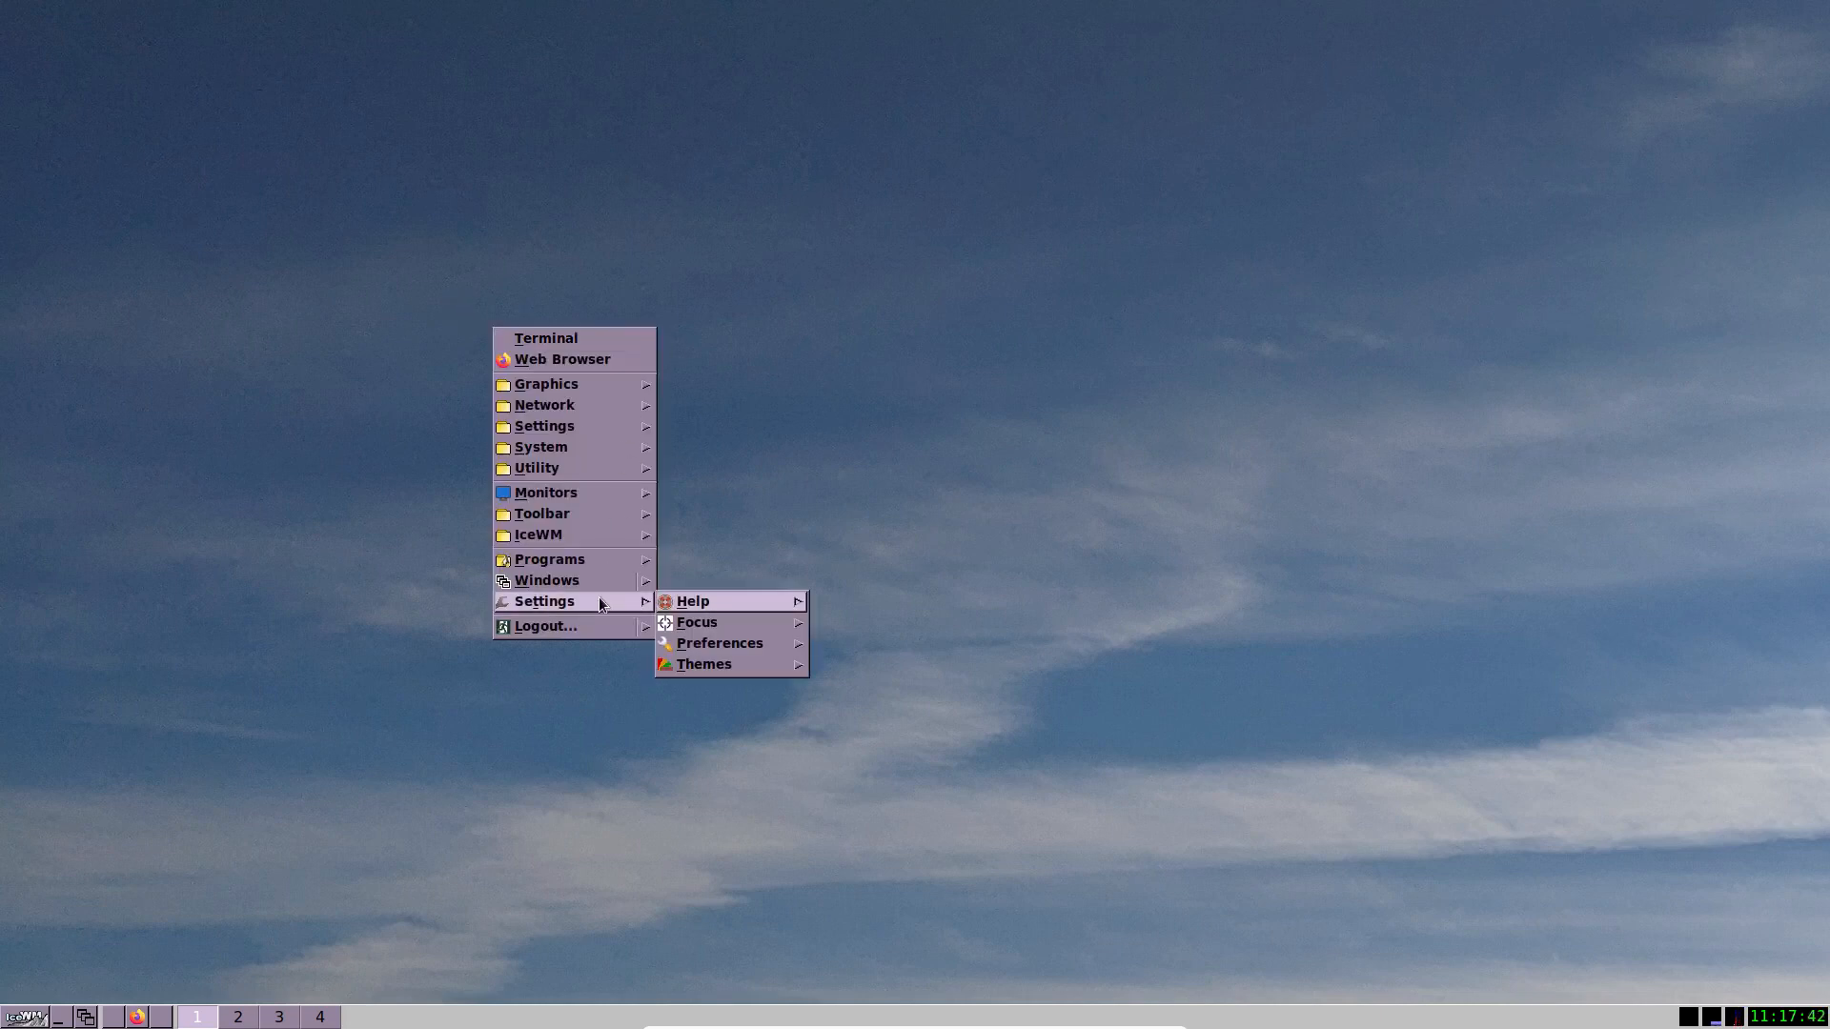
mouse_move(758, 665)
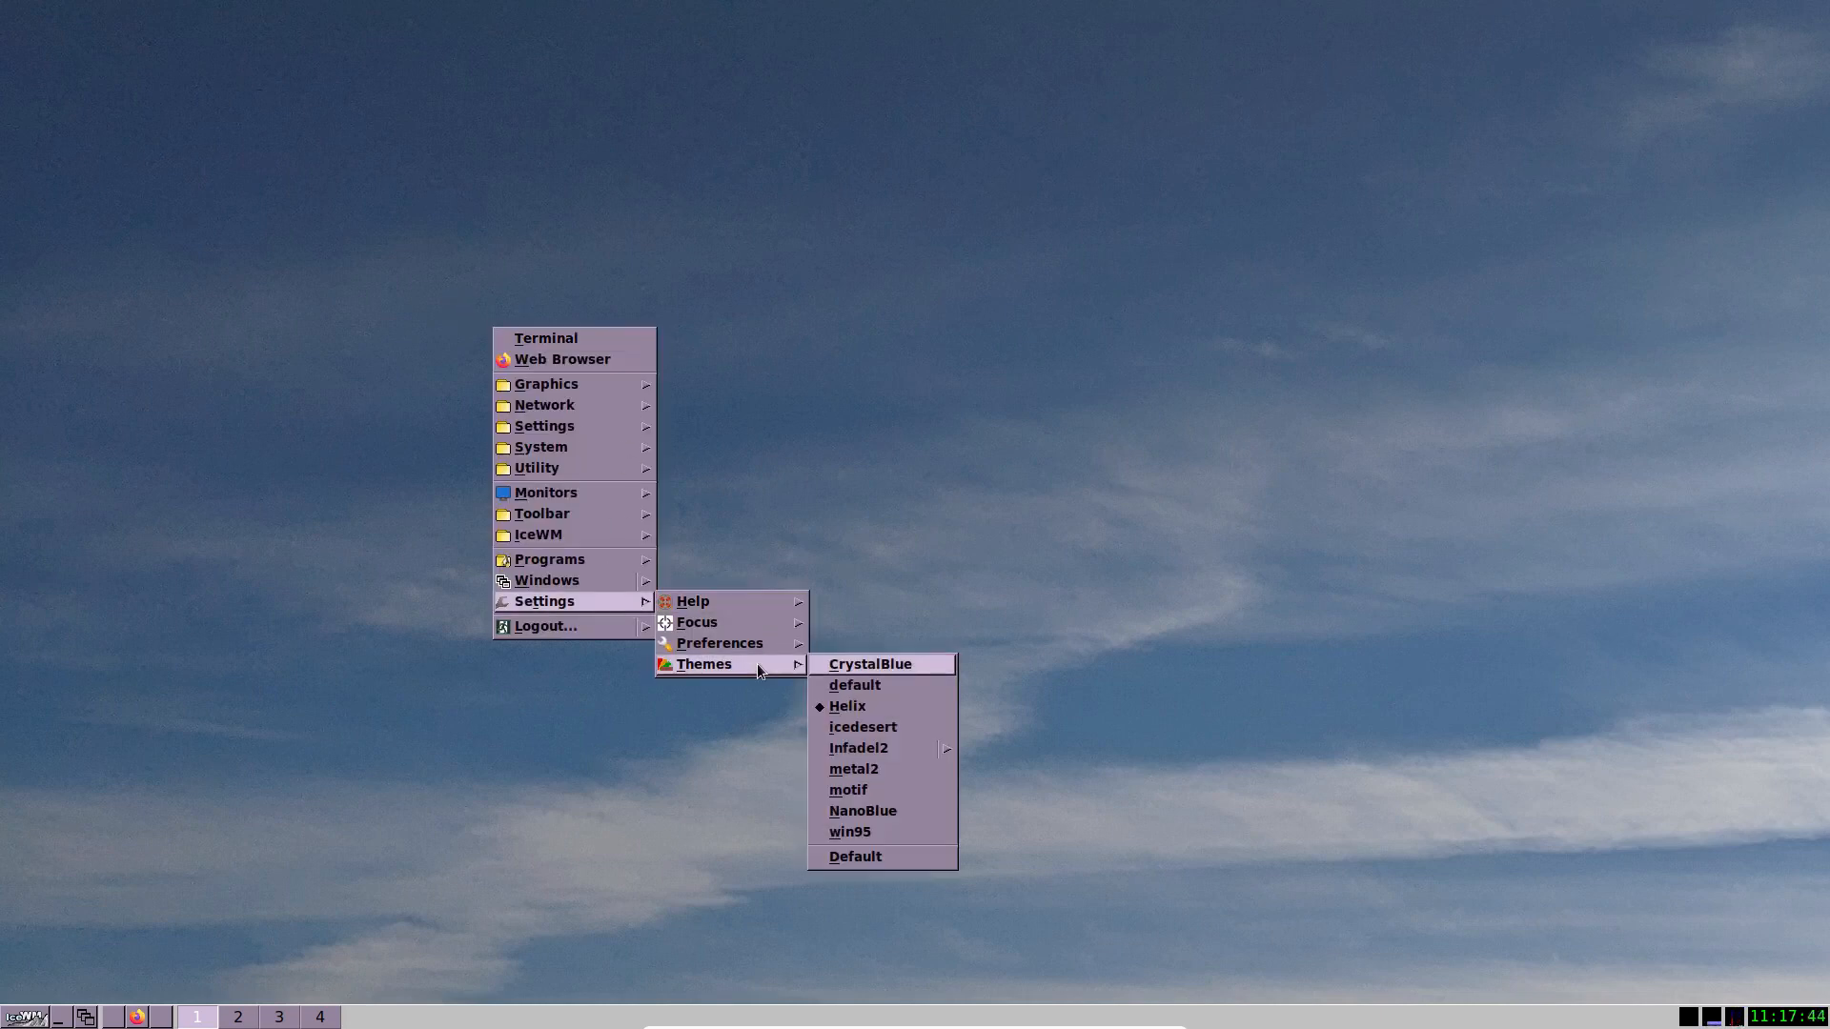
click(876, 731)
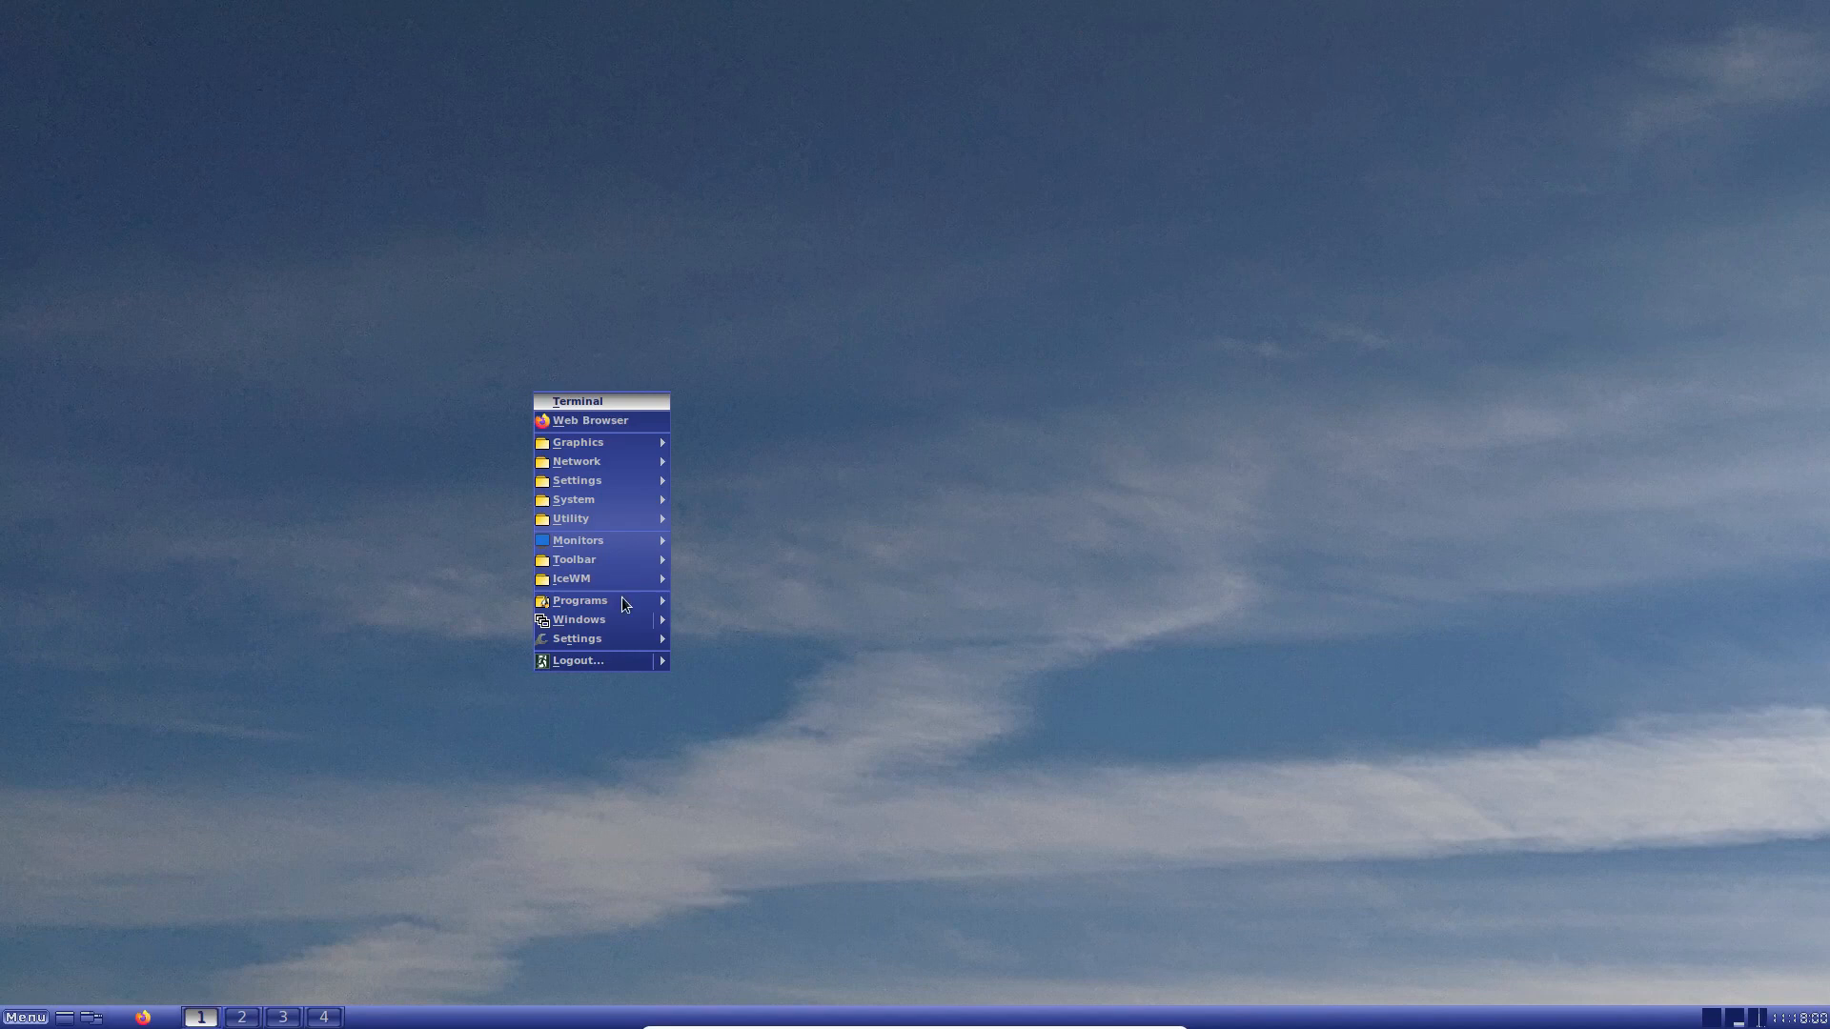
Open the IceWM manual from the settings' help entries and move its window toward the middle of the desktop.
mouse_move(603, 642)
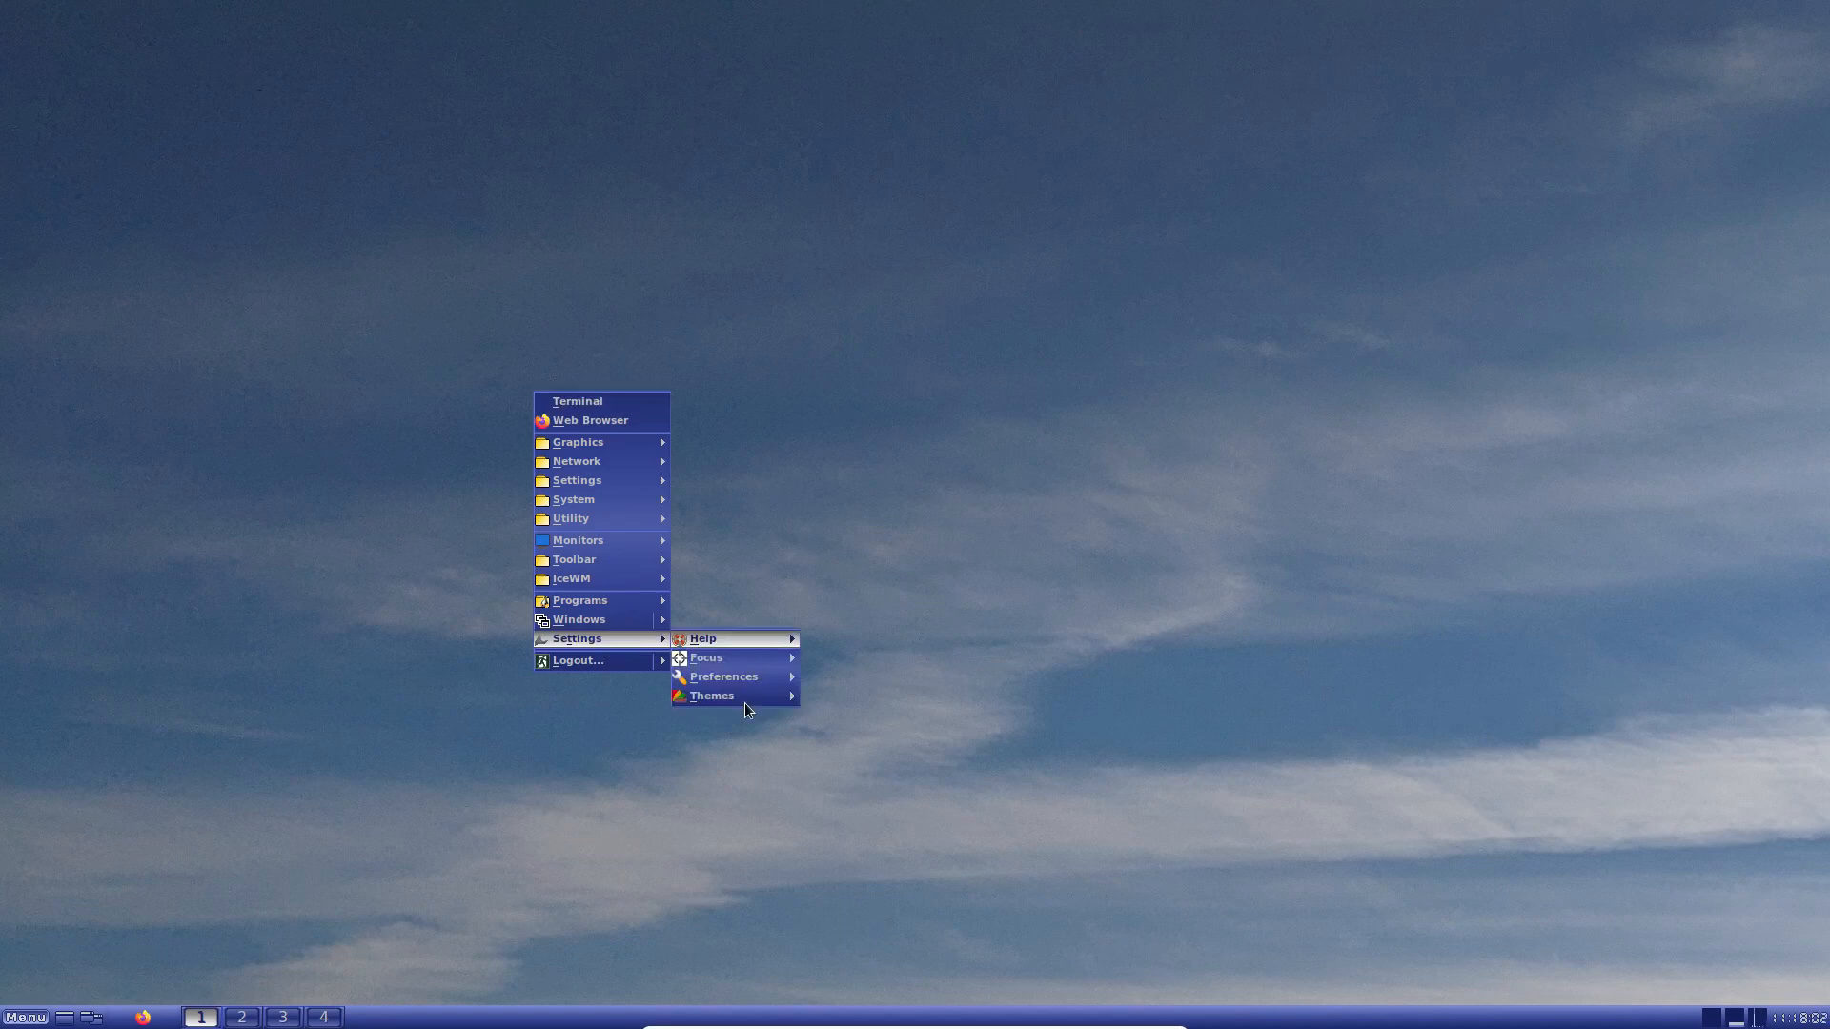
mouse_move(743, 678)
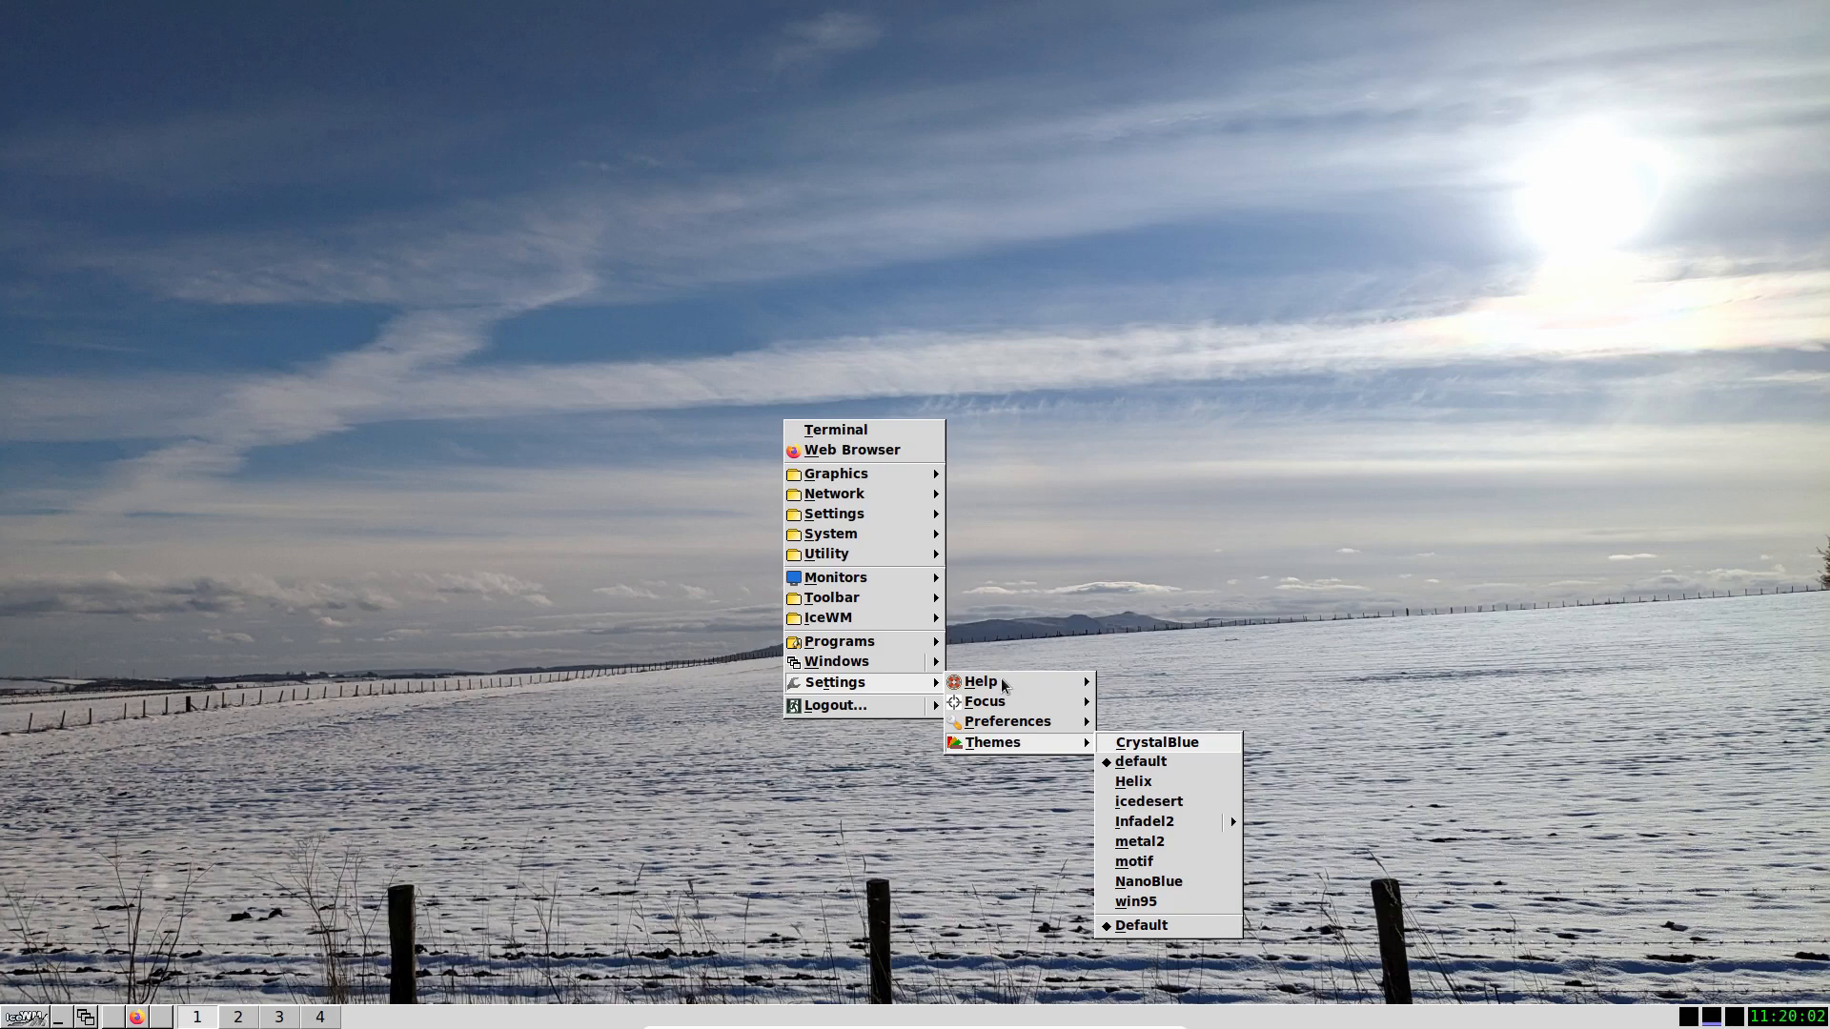
mouse_move(1004, 687)
click(1149, 687)
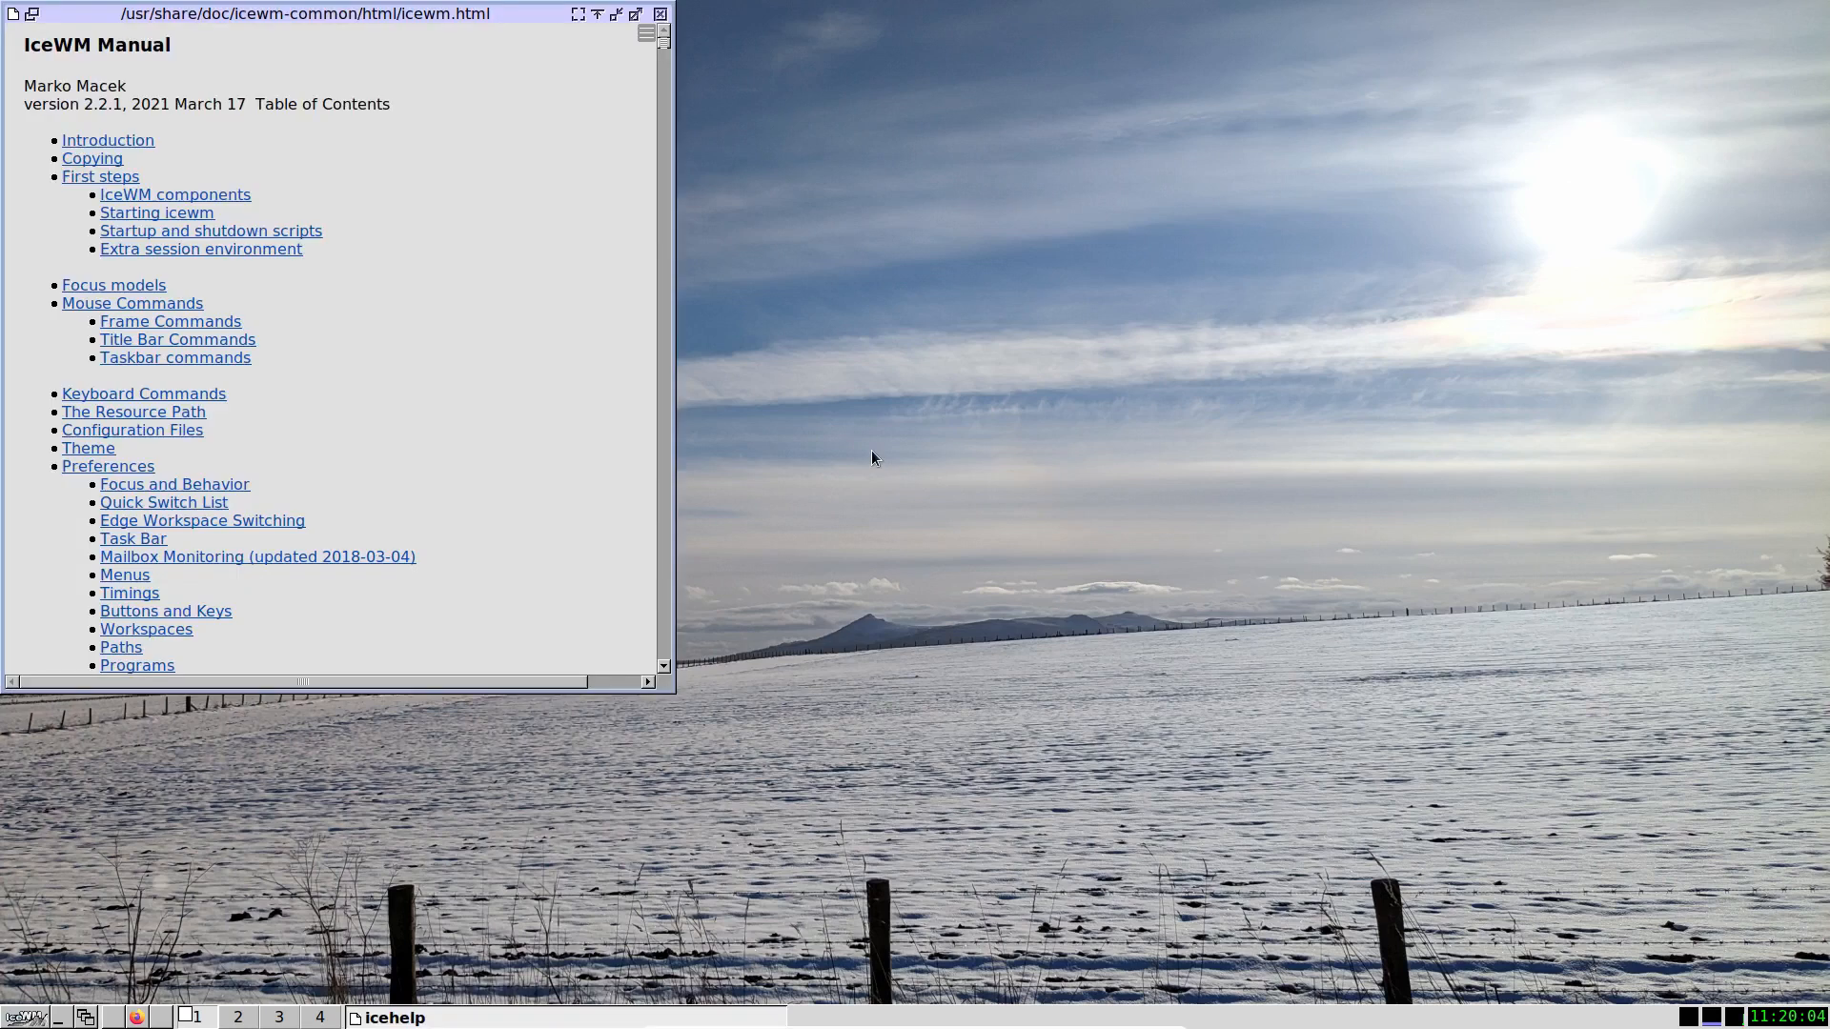
drag(324, 14, 820, 126)
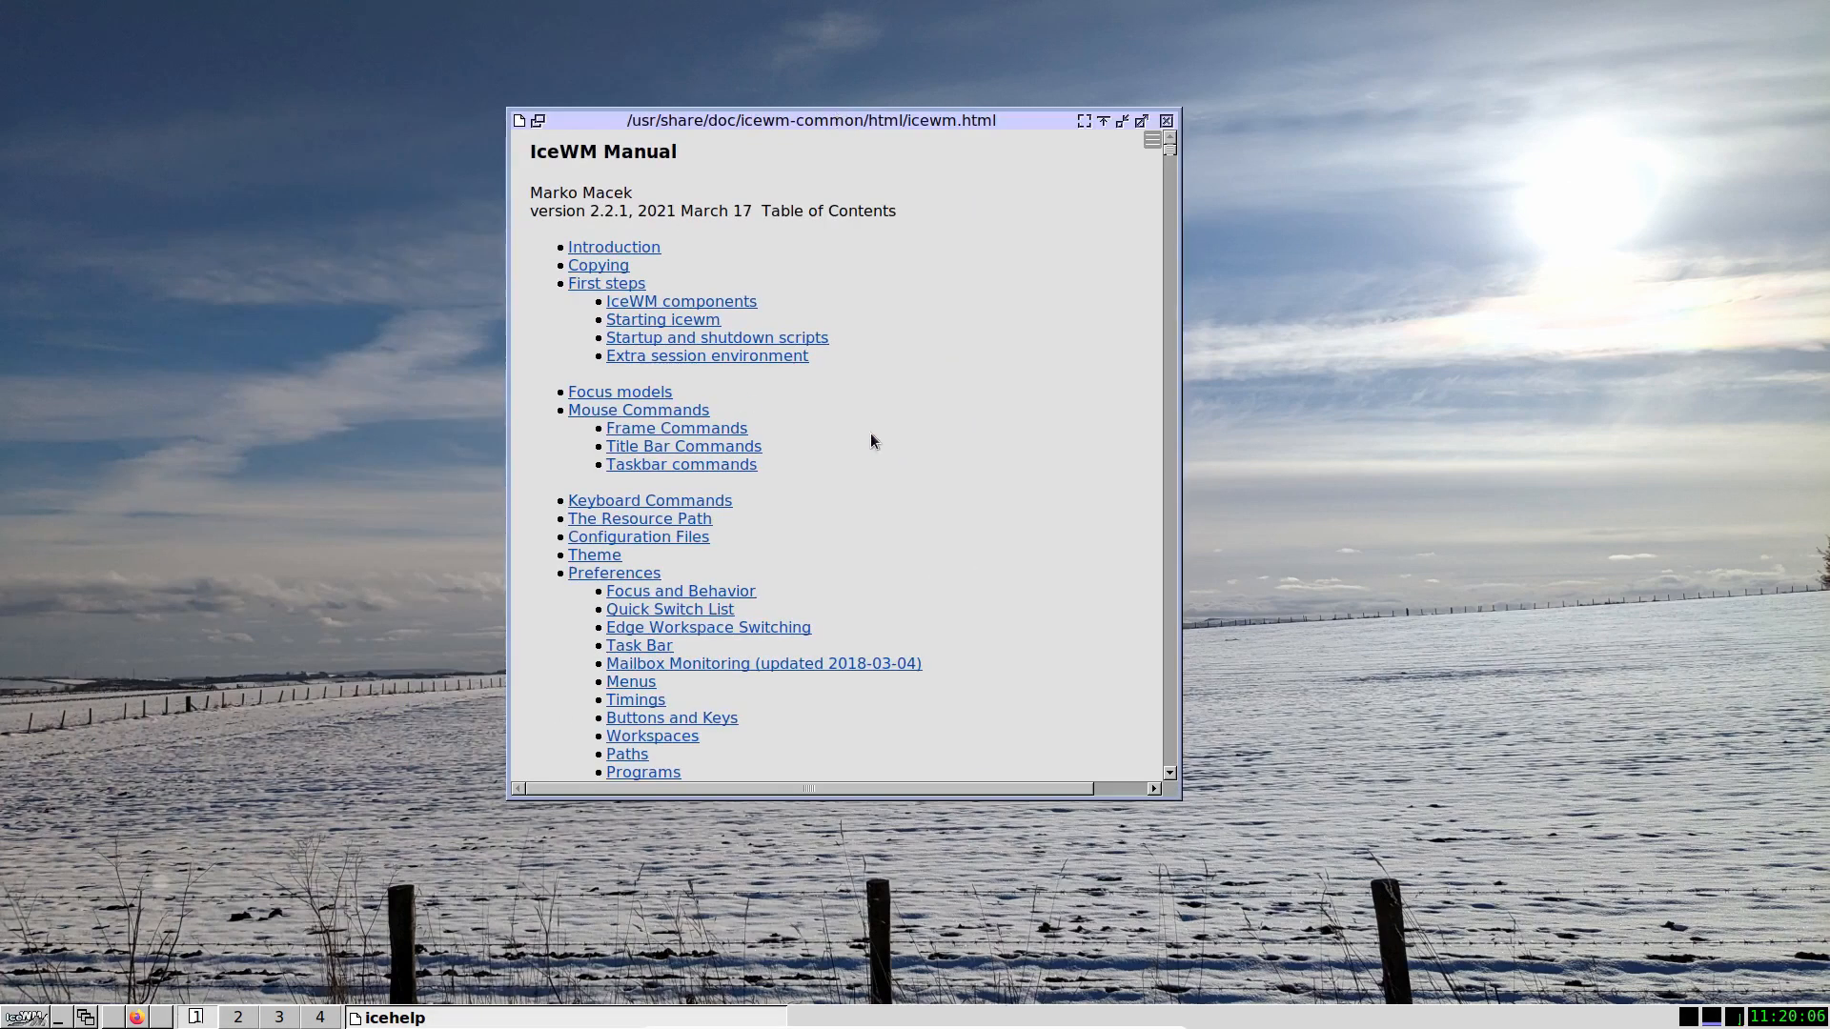
Go to the manual's menu section, examine the configuration topics through to the end, and close the manual.
scroll(1165, 285, down, 3)
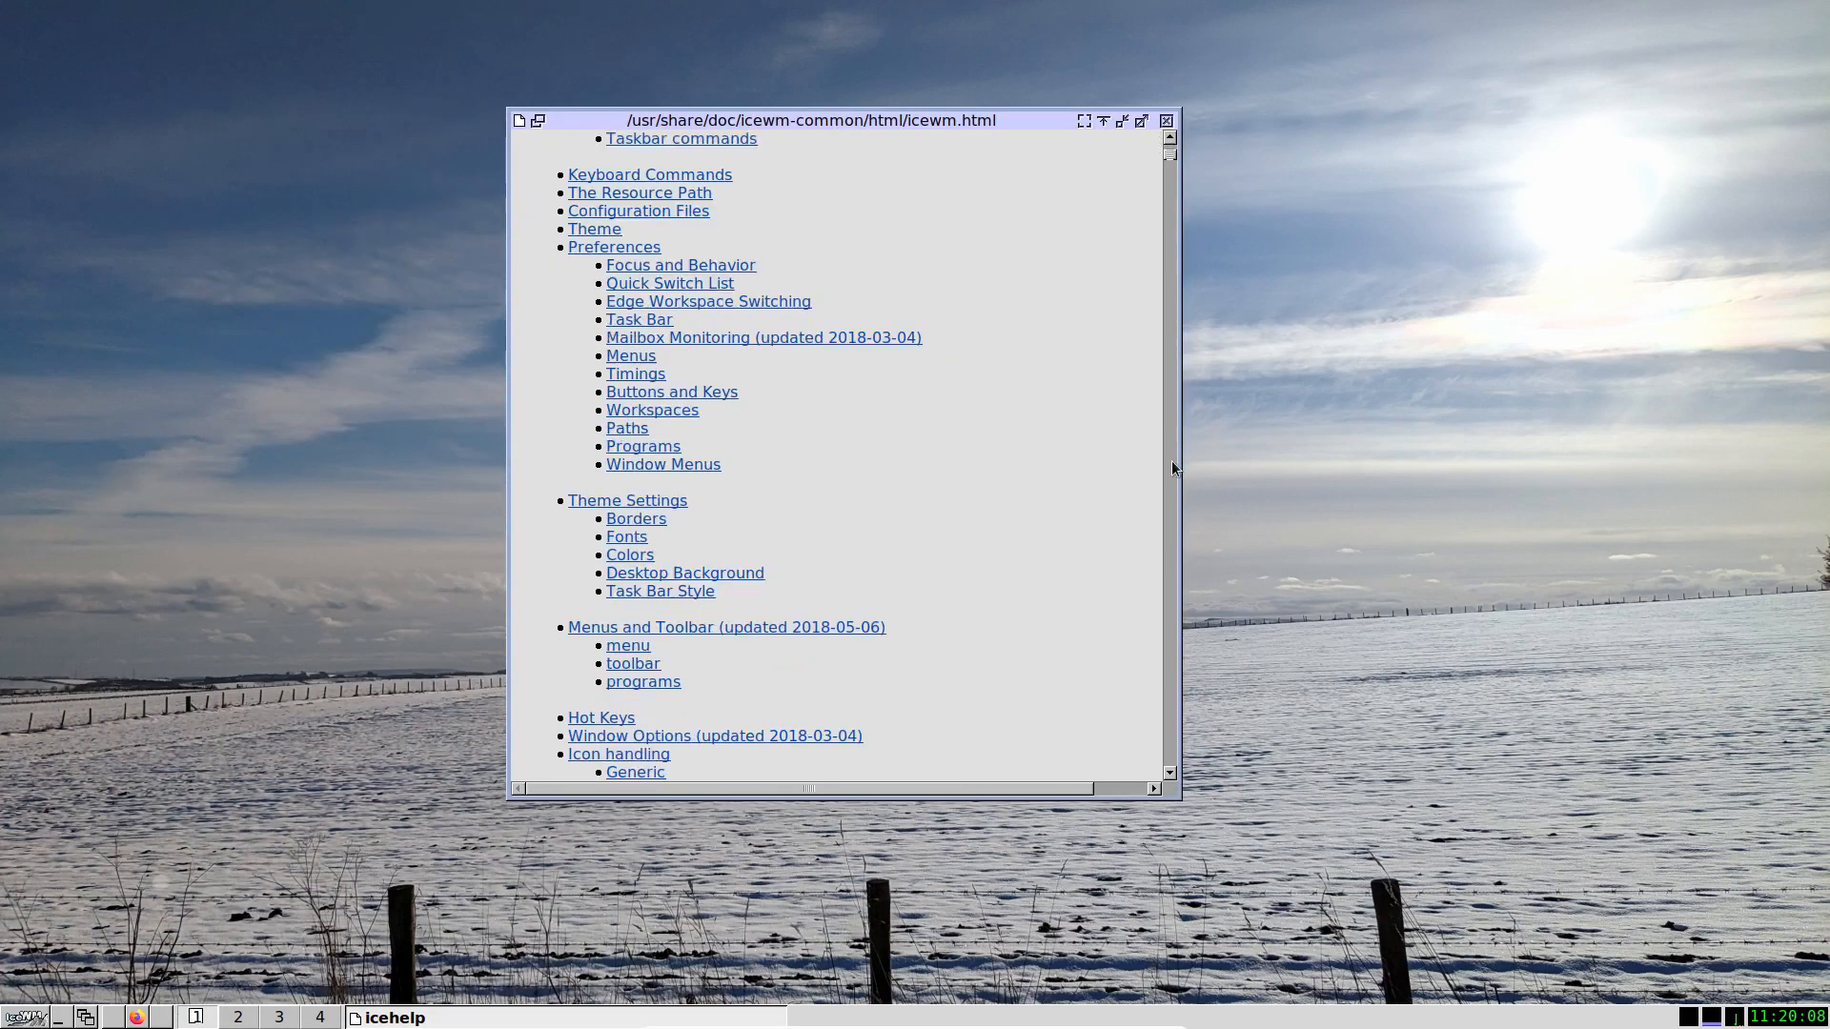
click(625, 646)
scroll(764, 533, down, 20)
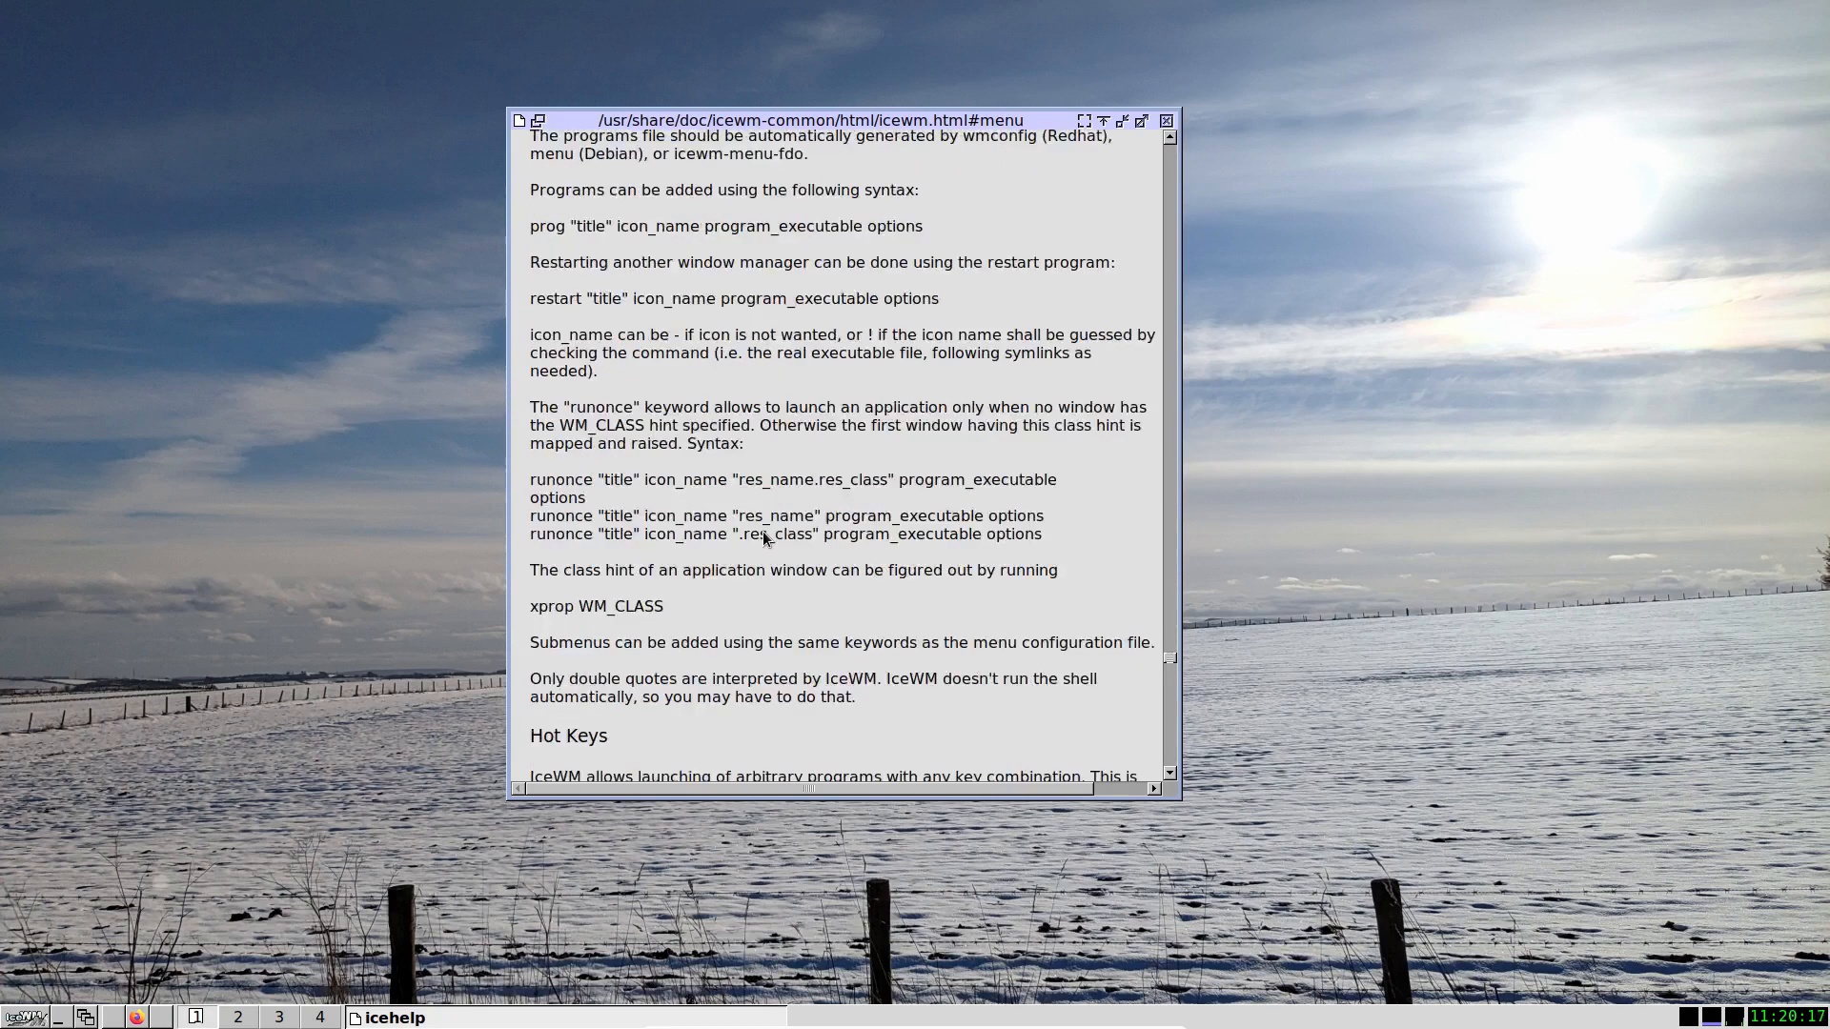
scroll(764, 534, down, 20)
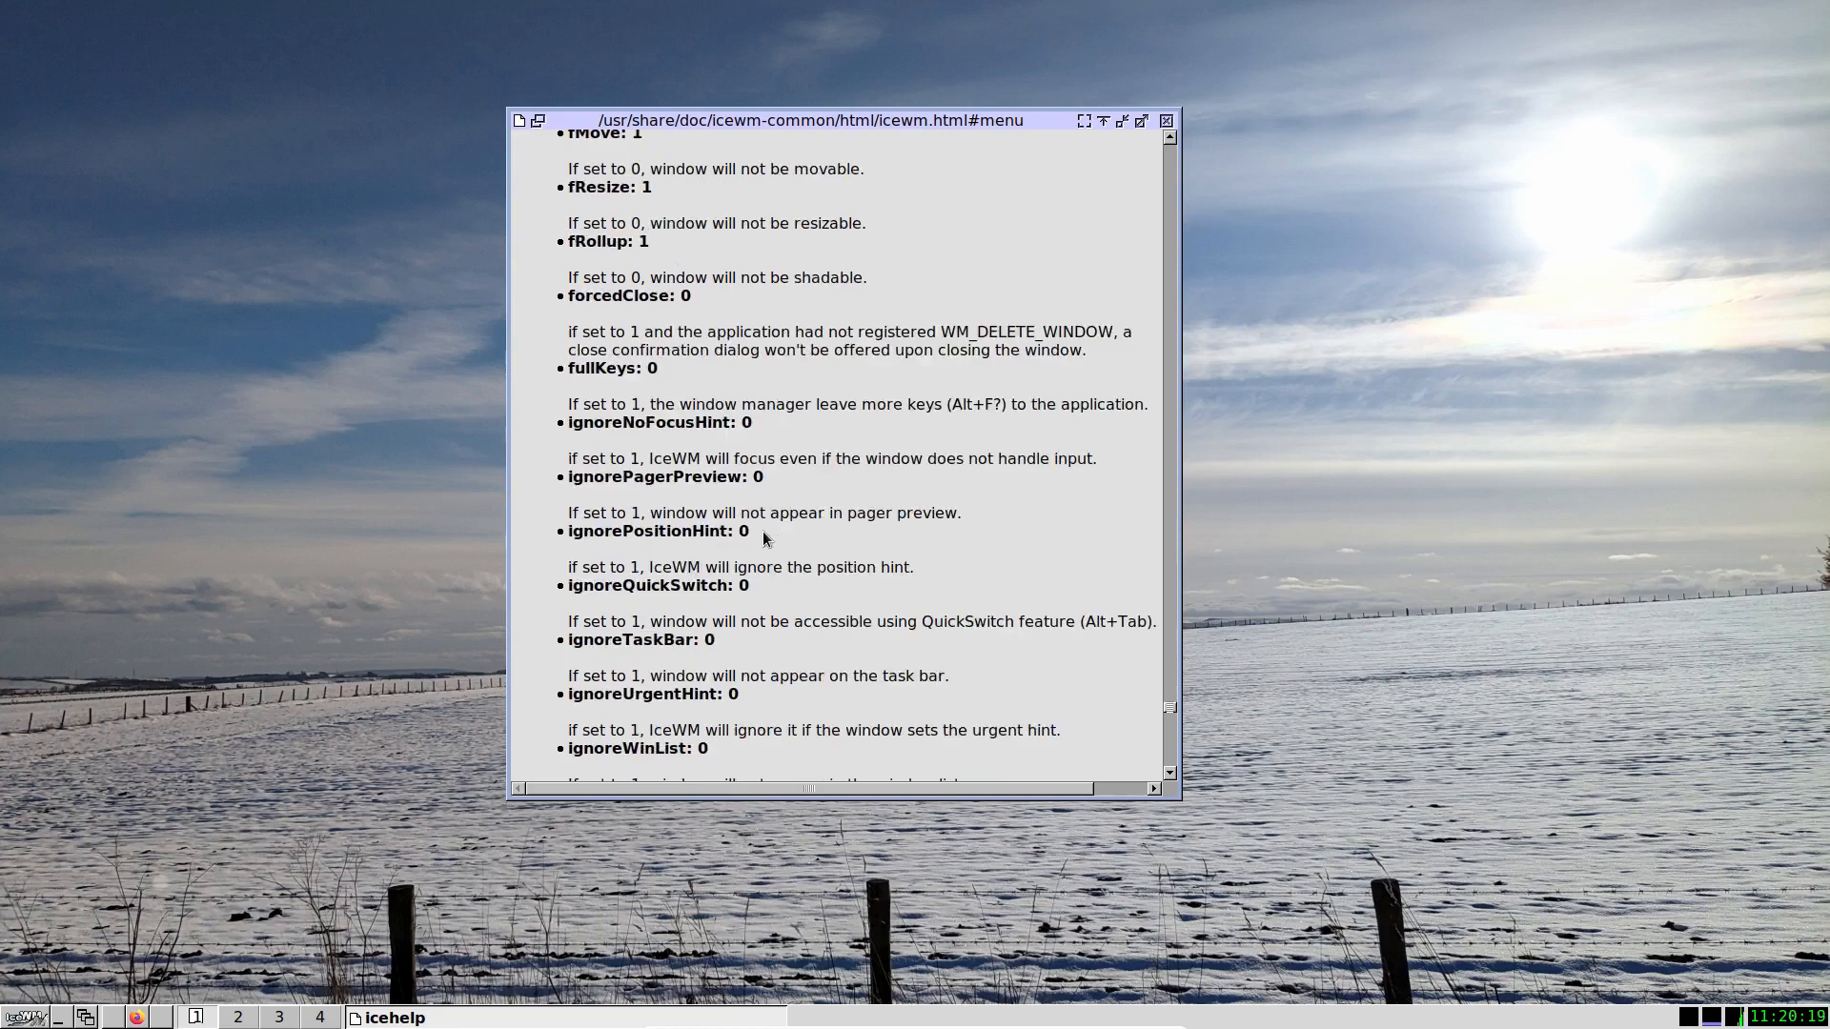
scroll(763, 530, down, 3)
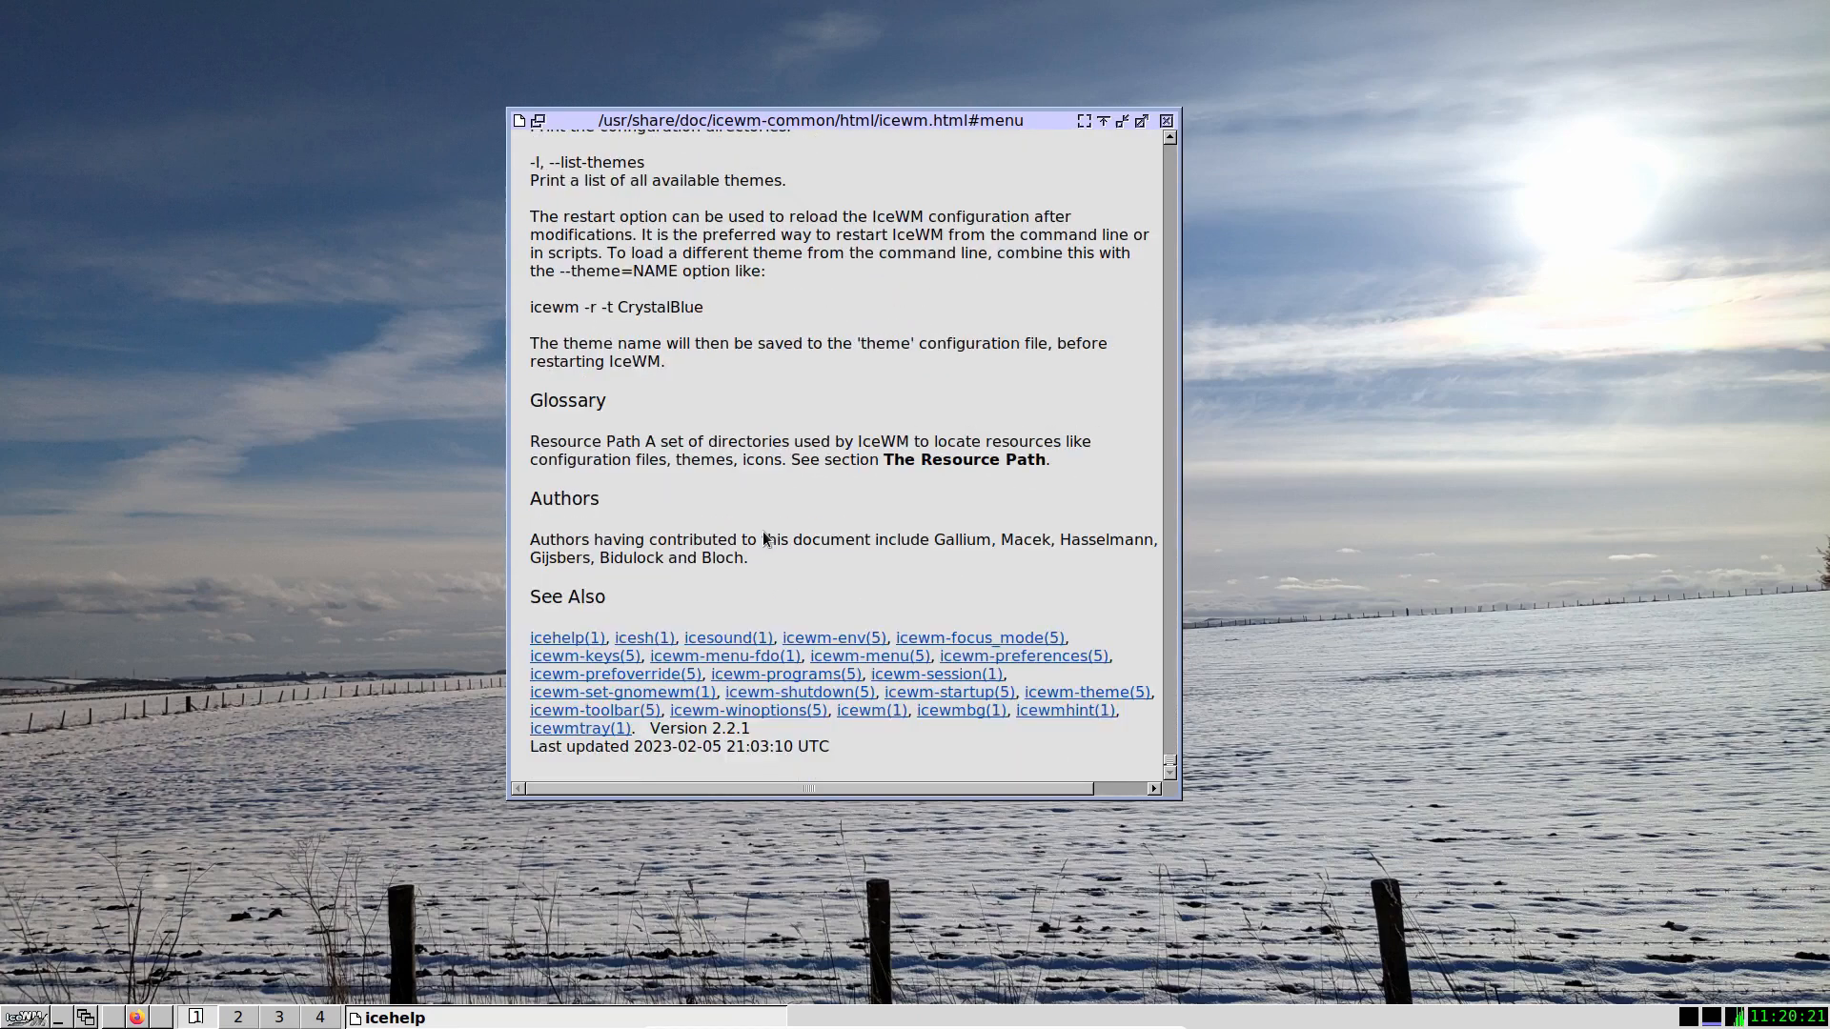
scroll(814, 513, up, 15)
scroll(814, 513, up, 20)
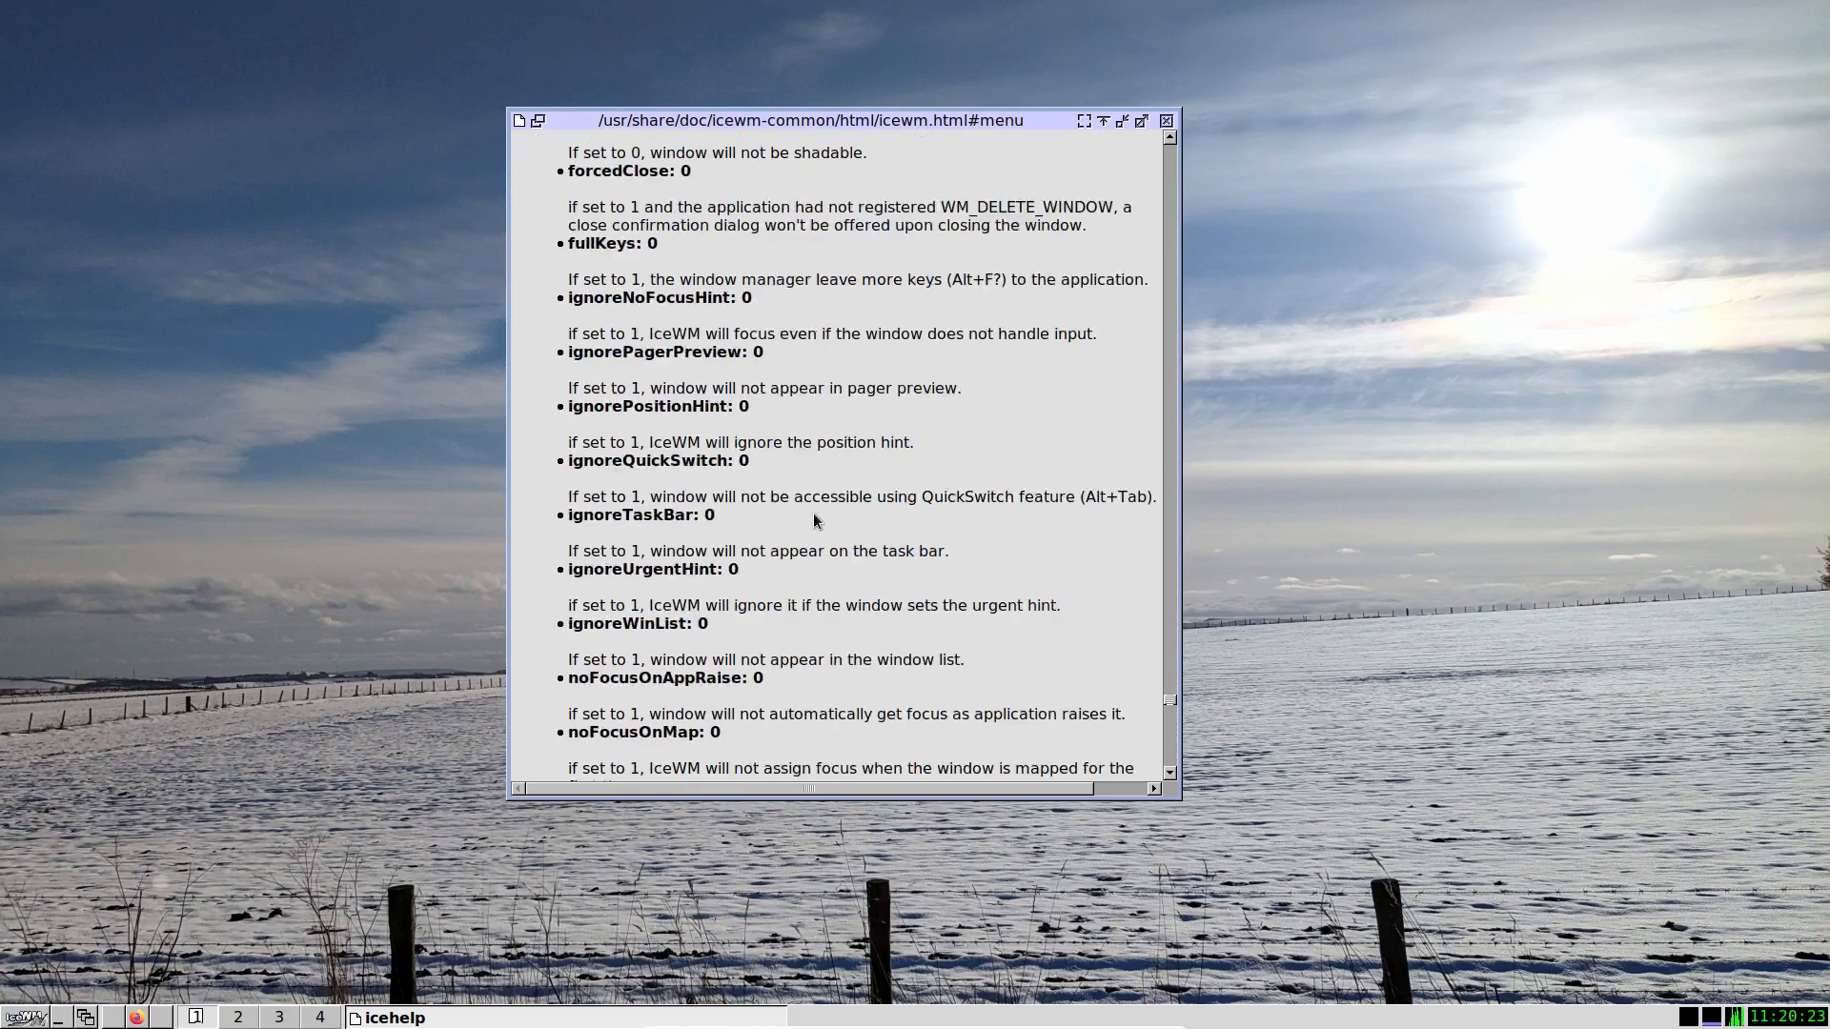
click(1166, 121)
right_click(631, 273)
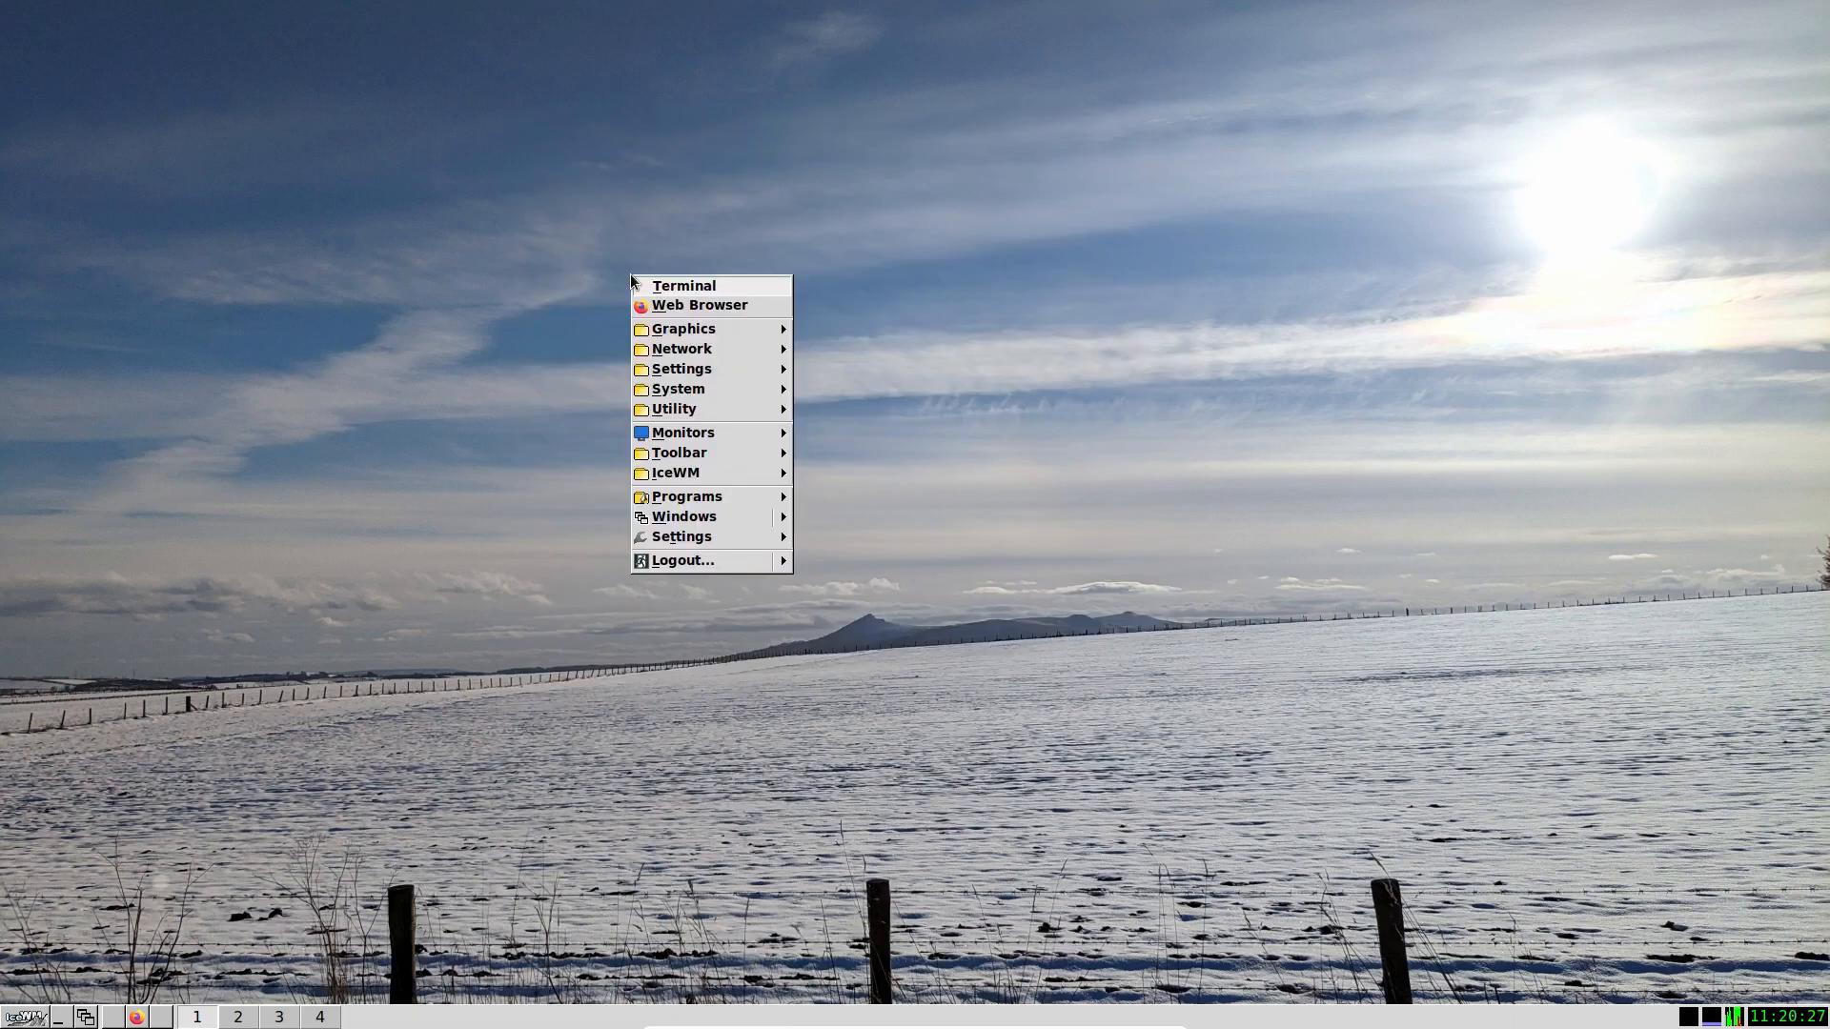
click(496, 360)
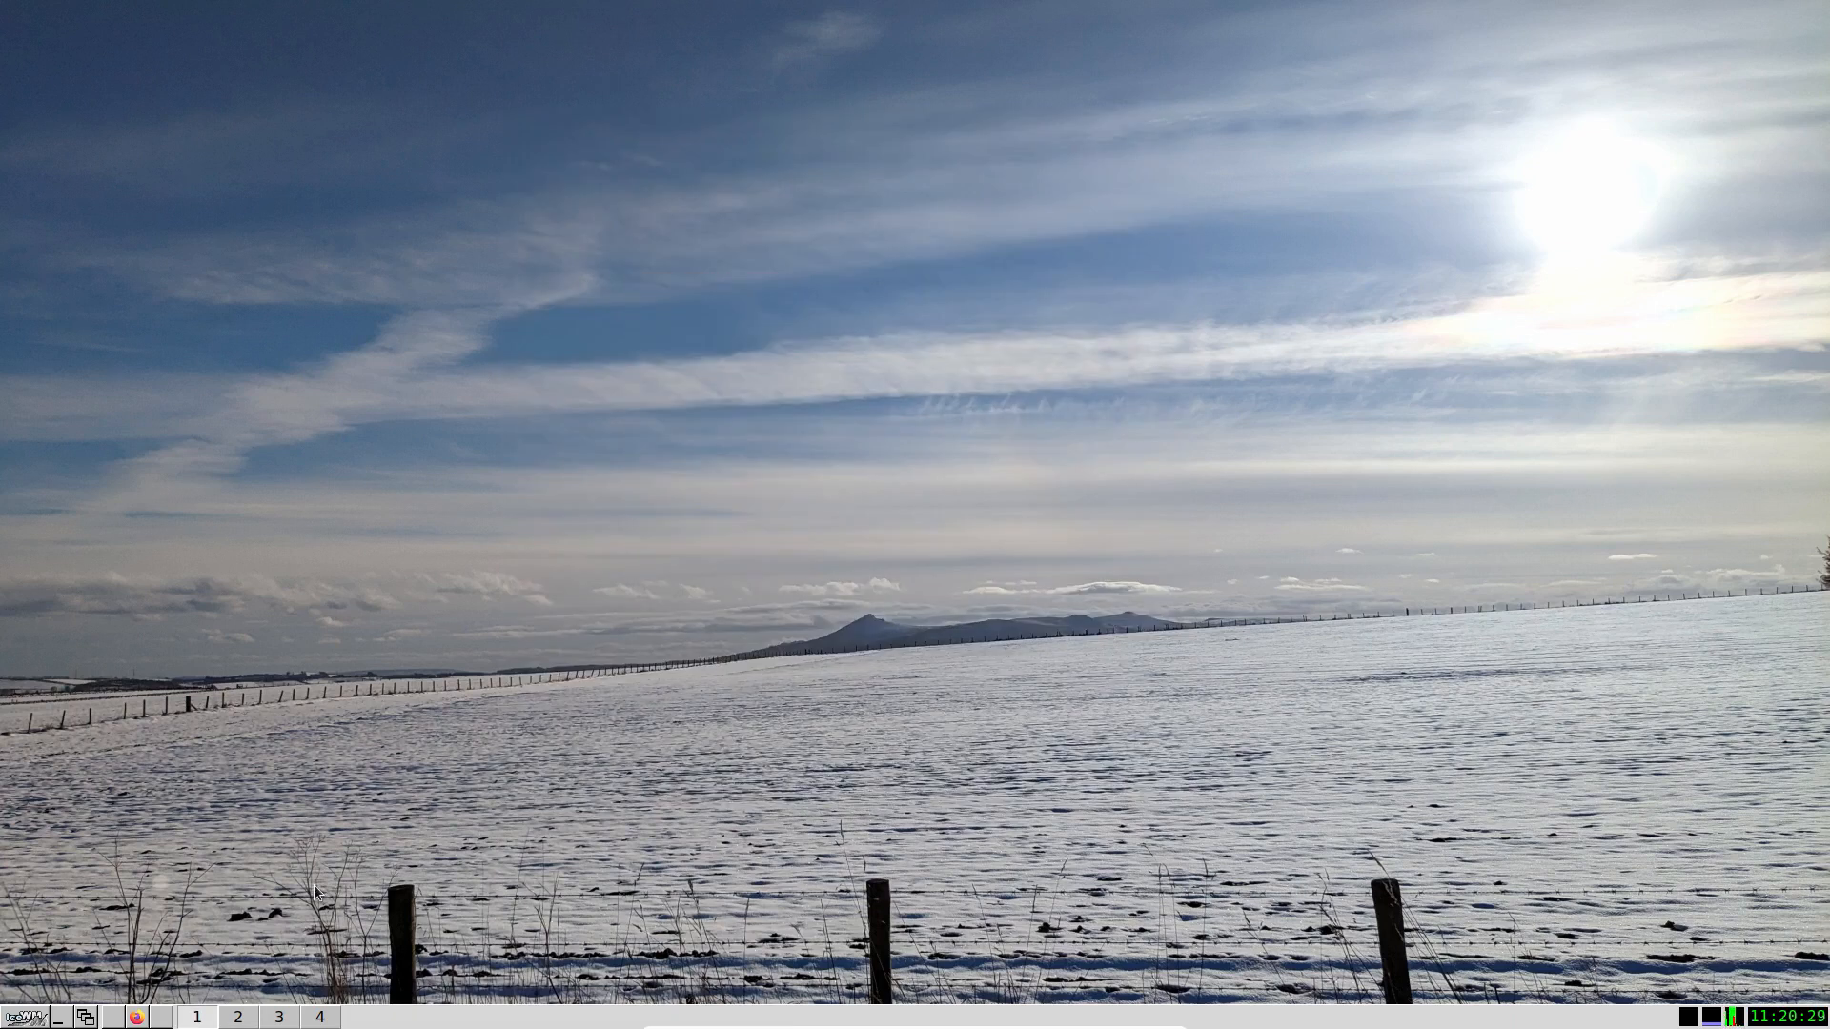
Search the web for icewm themes in Firefox and show box-look.org's full Ice-WM Themes category.
click(136, 1018)
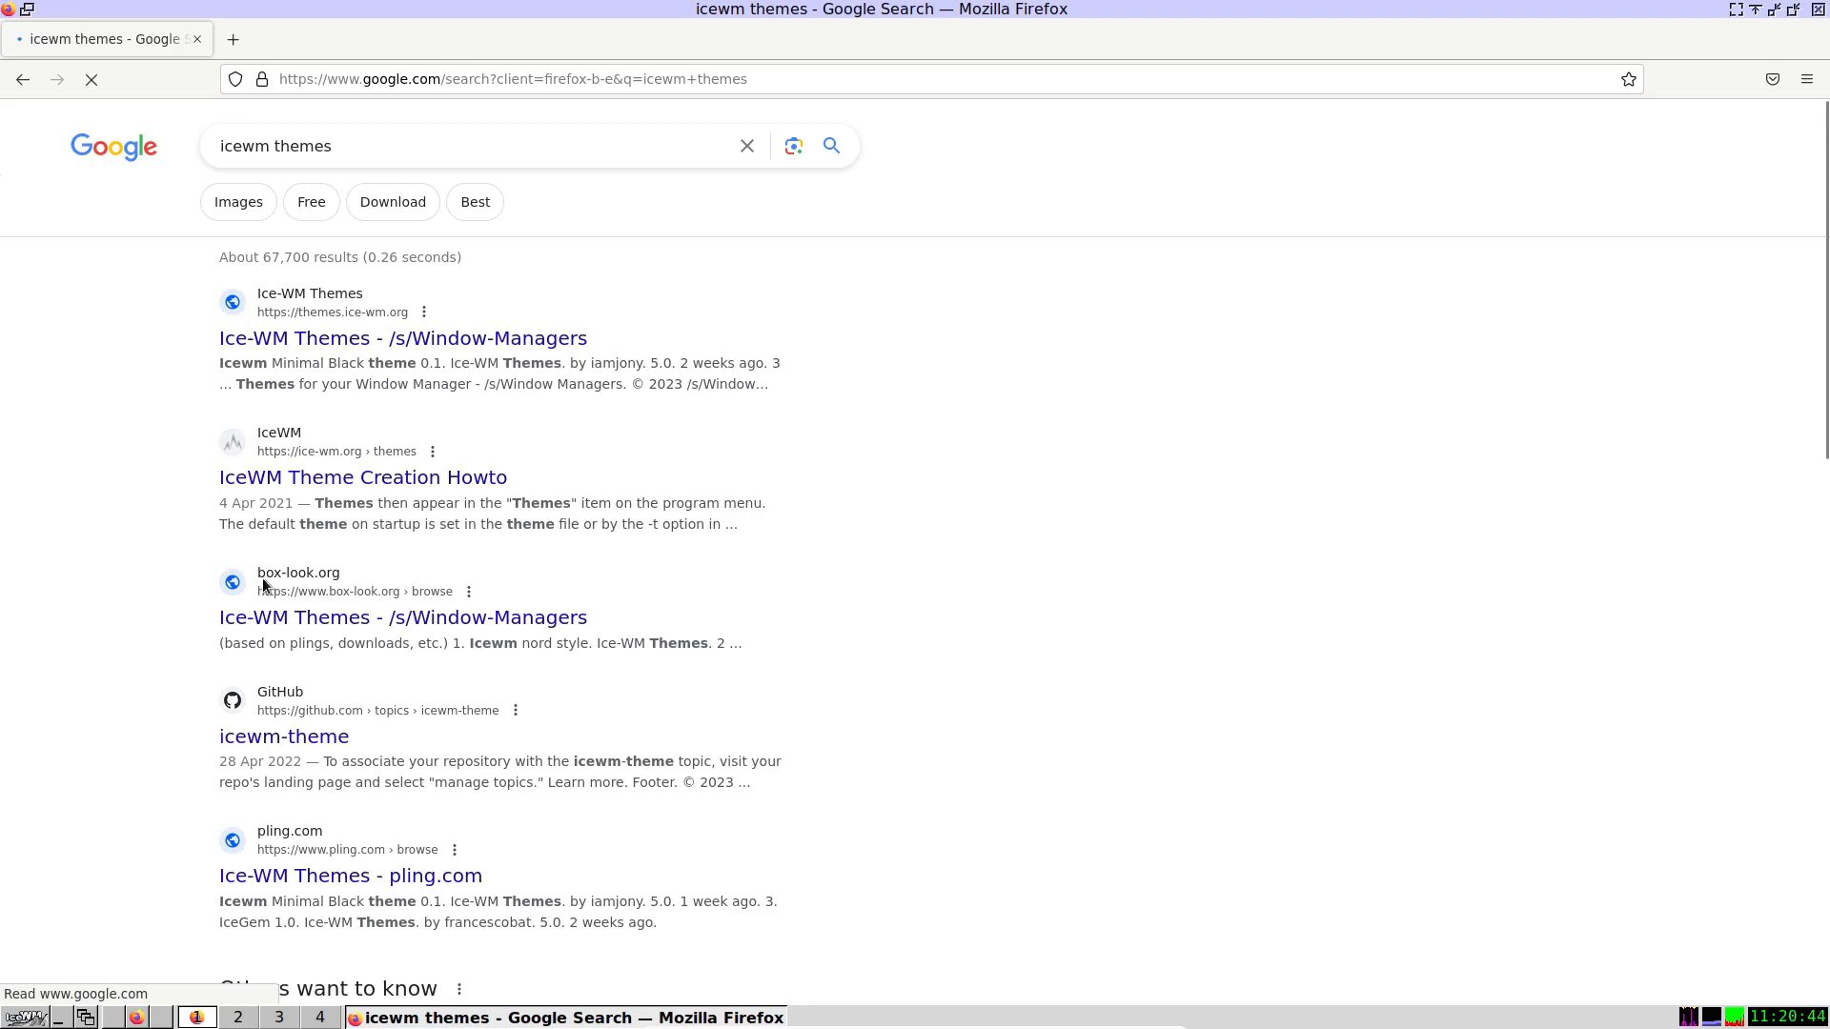
click(324, 623)
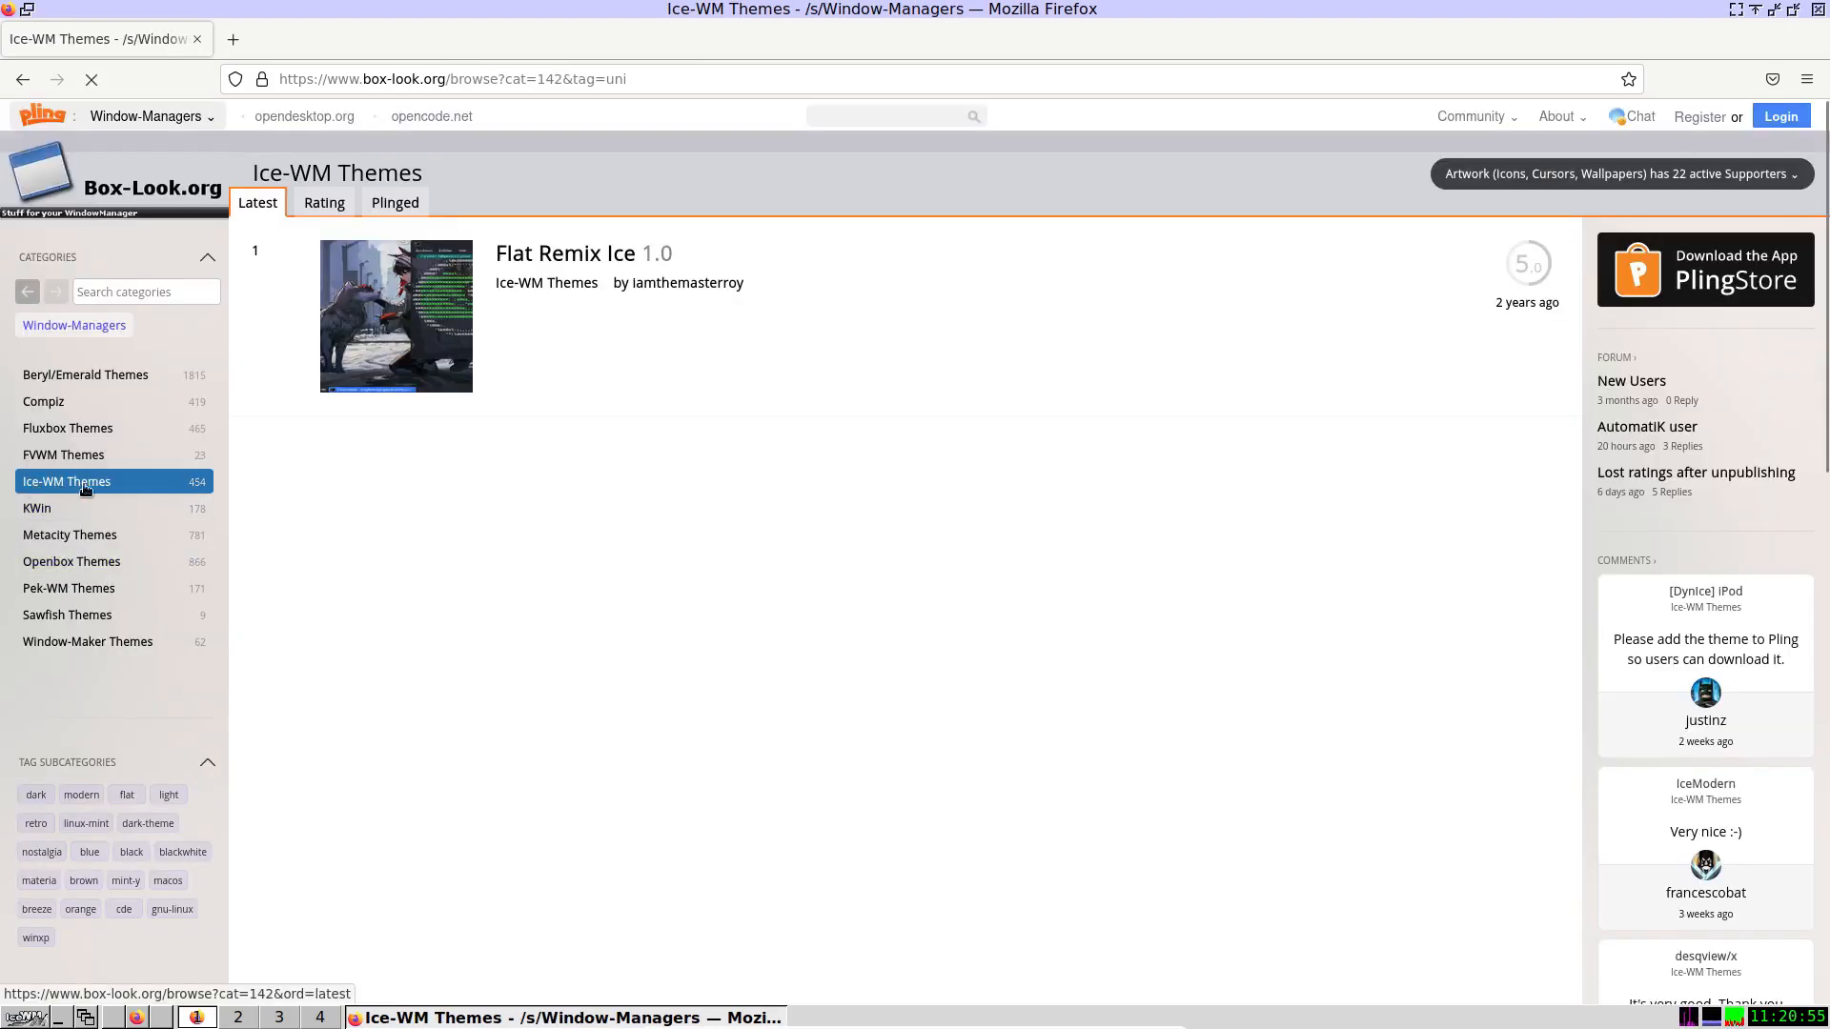
click(170, 491)
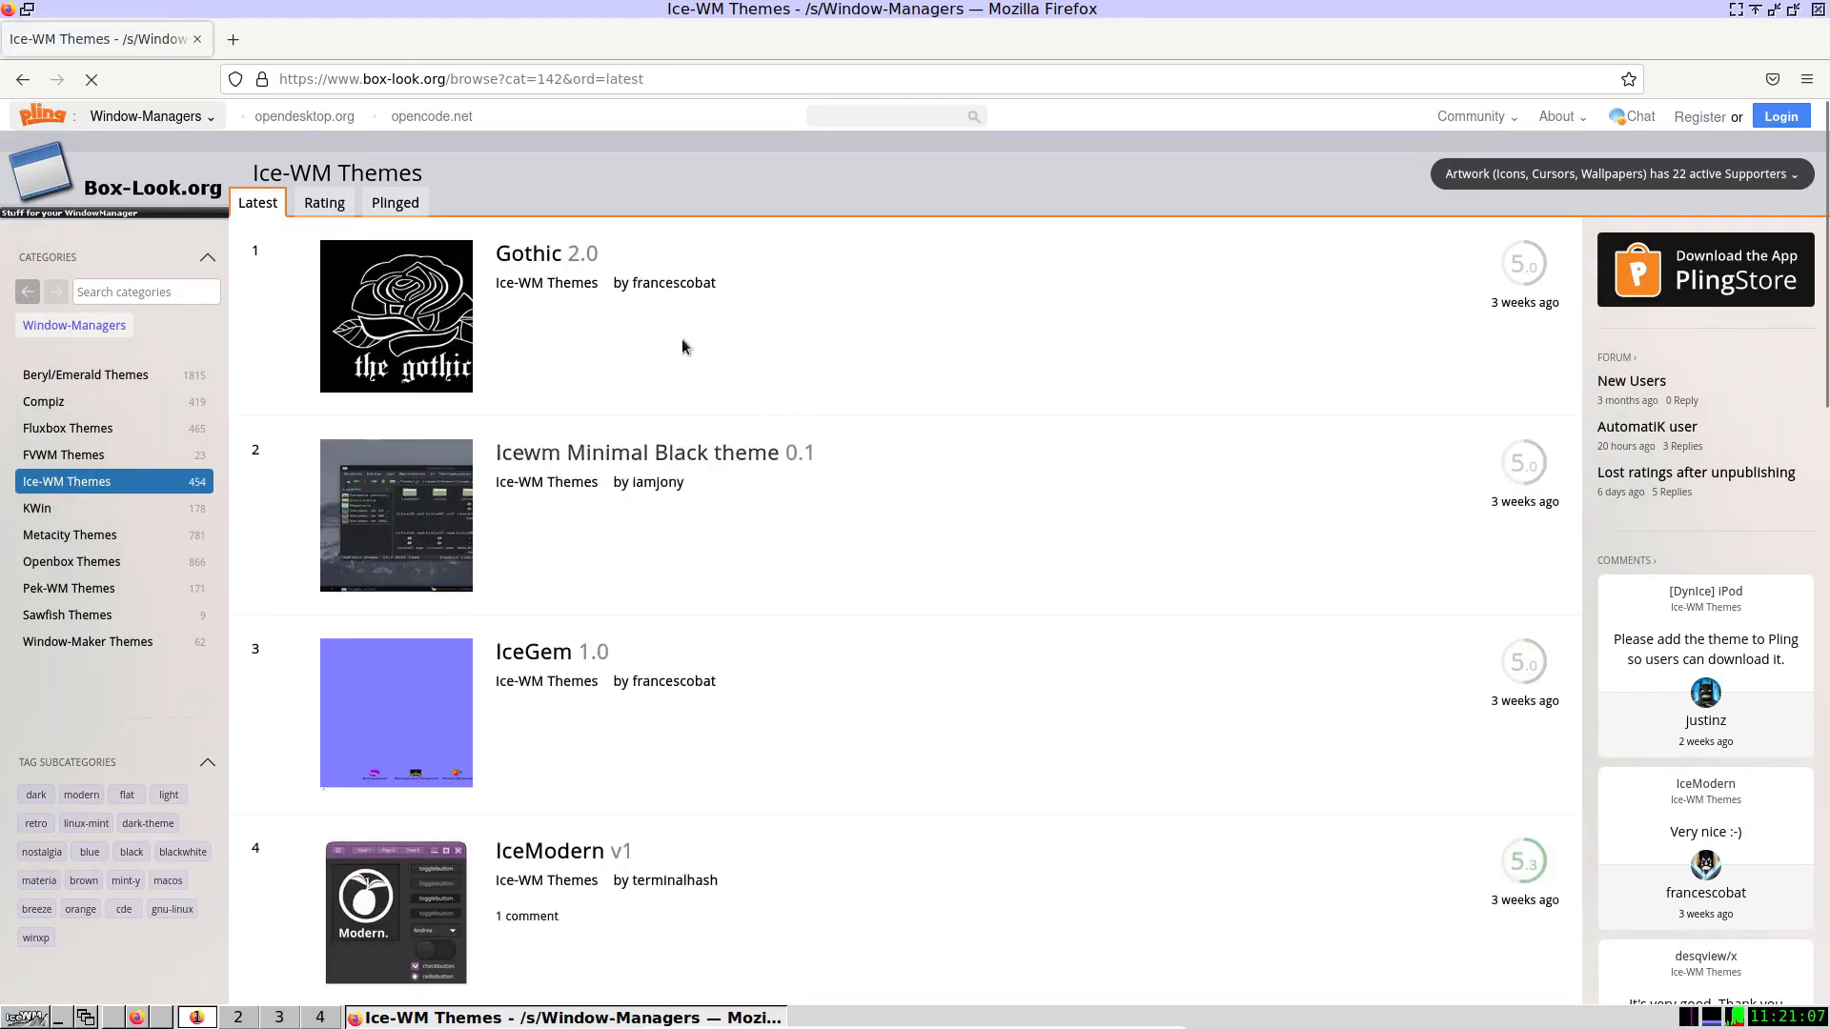
Look over the latest Ice-WM themes, then sort the list by rating and examine the top-rated ones.
scroll(950, 366, down, 3)
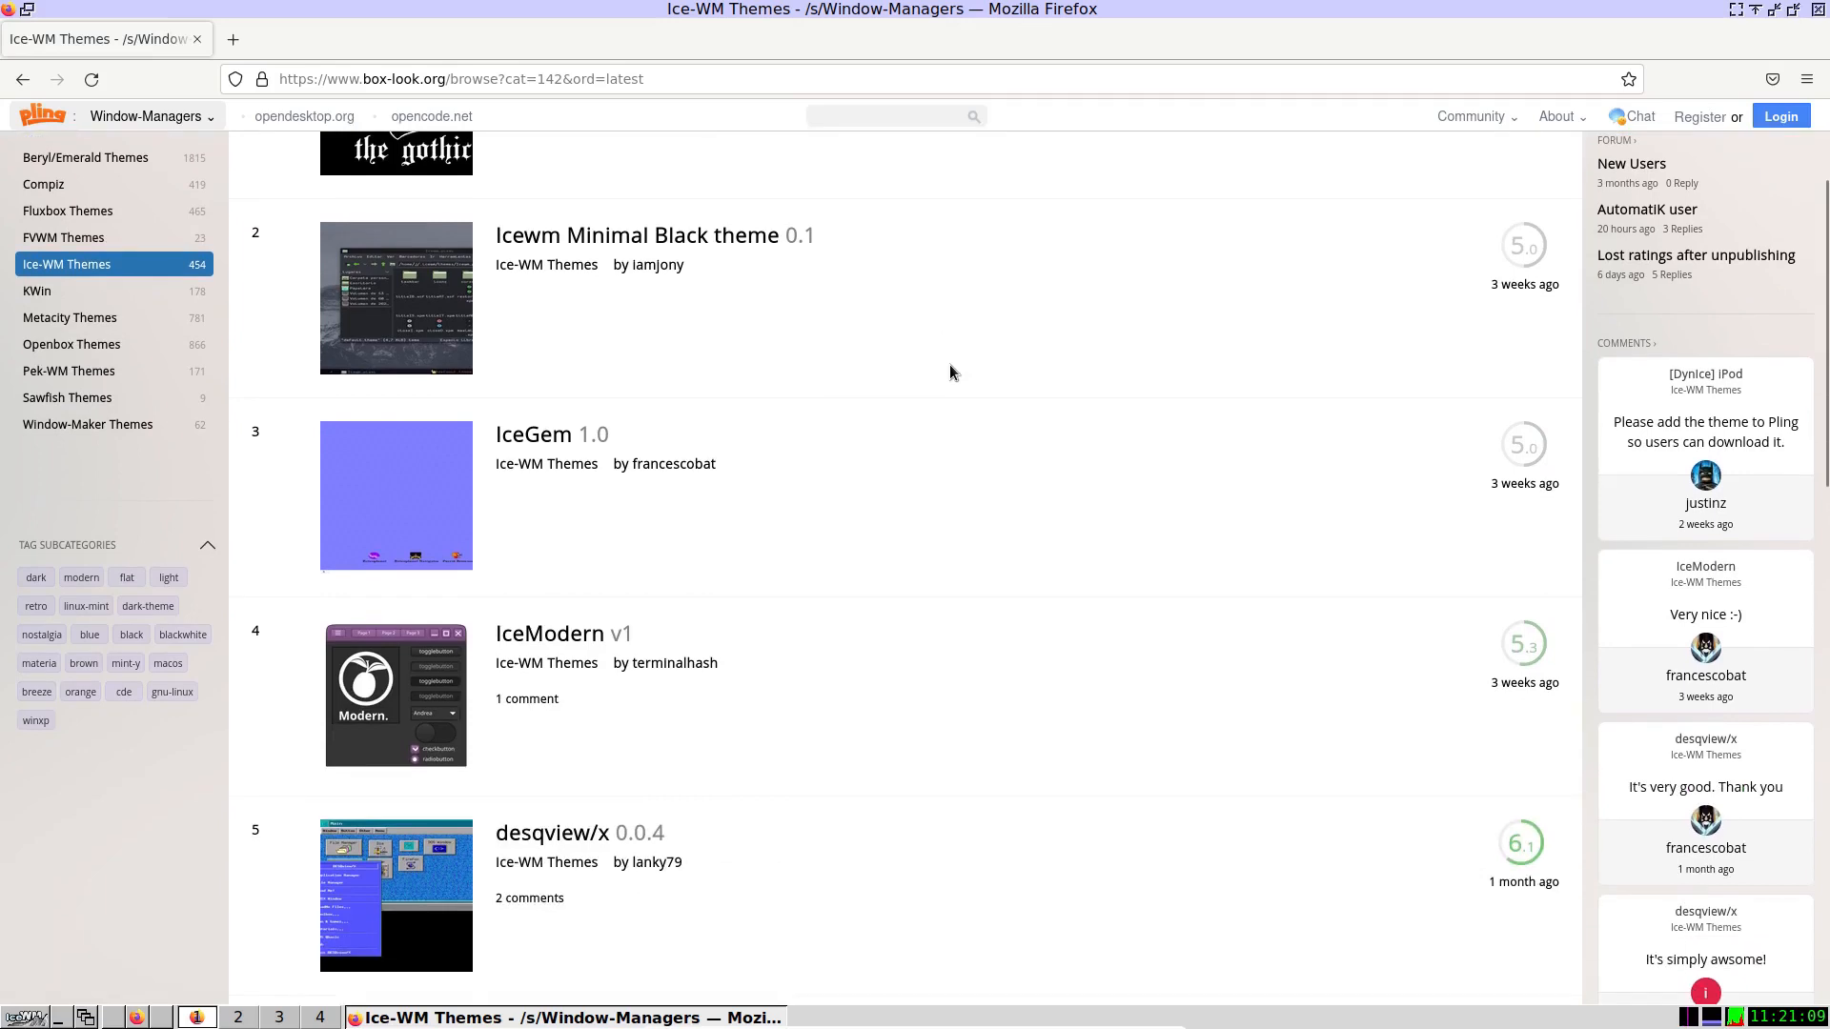
scroll(949, 364, up, 3)
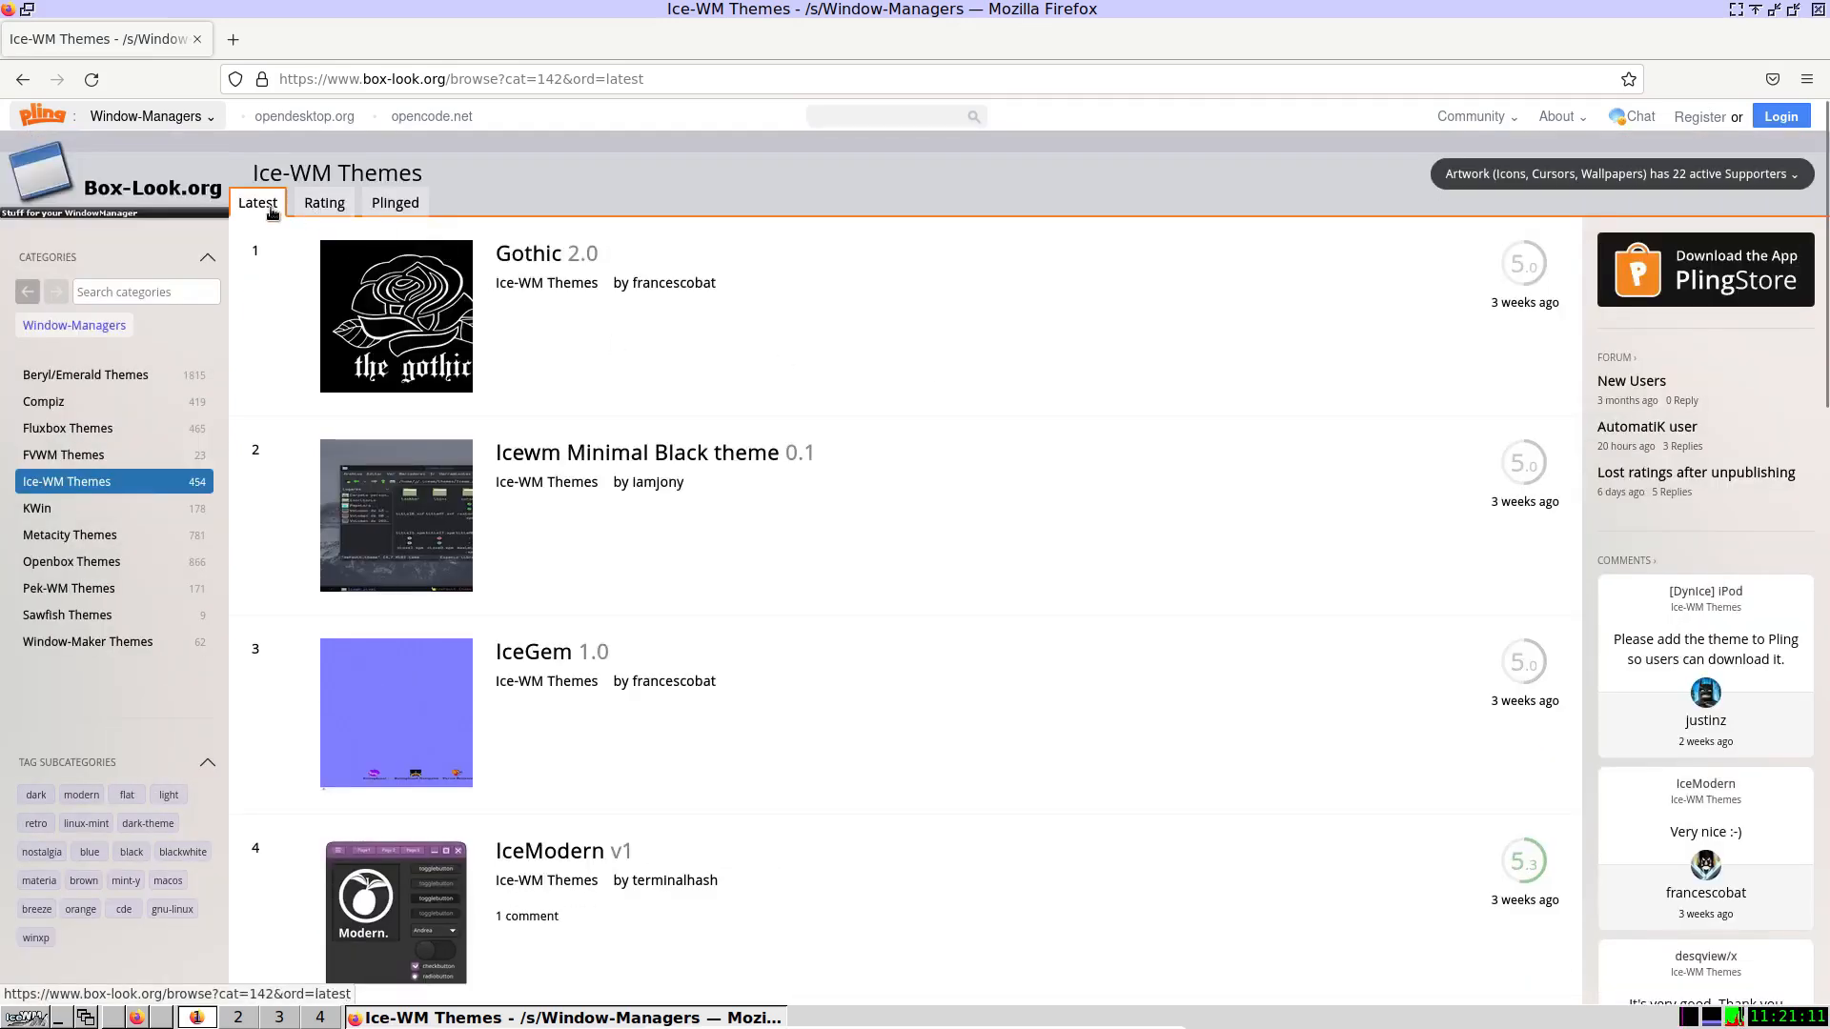
click(325, 204)
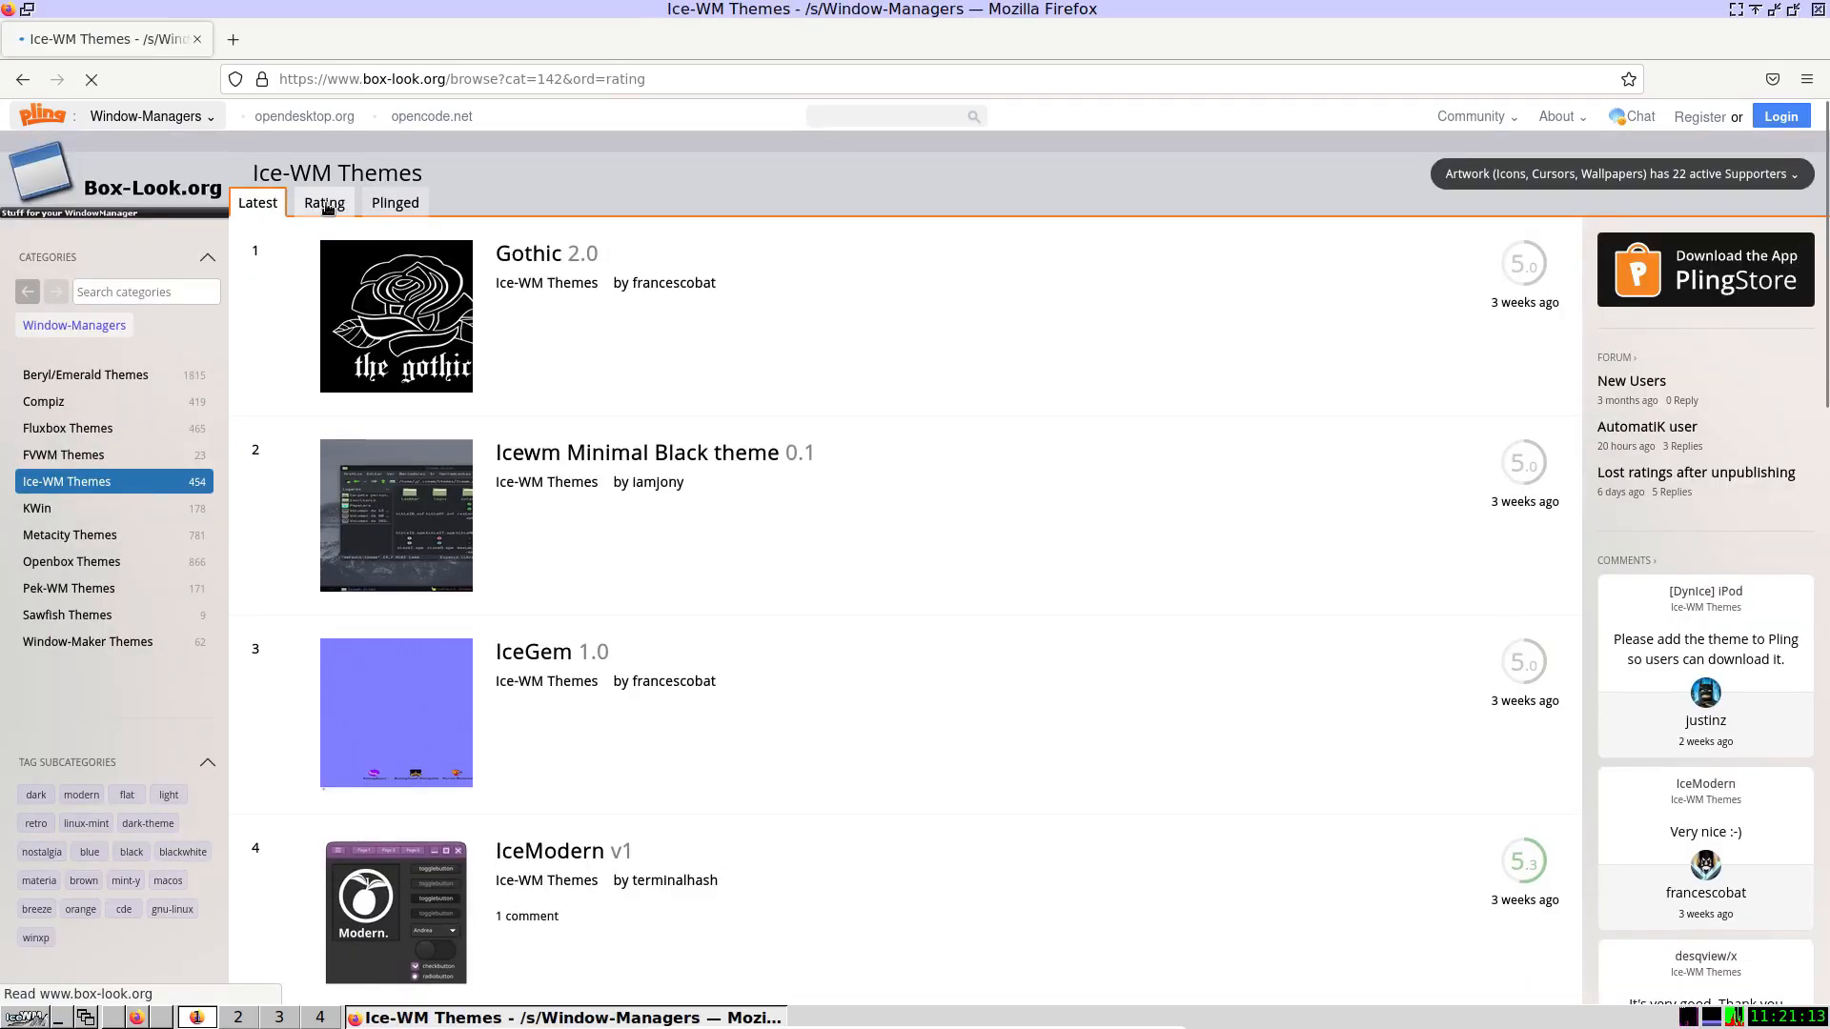
scroll(923, 488, down, 5)
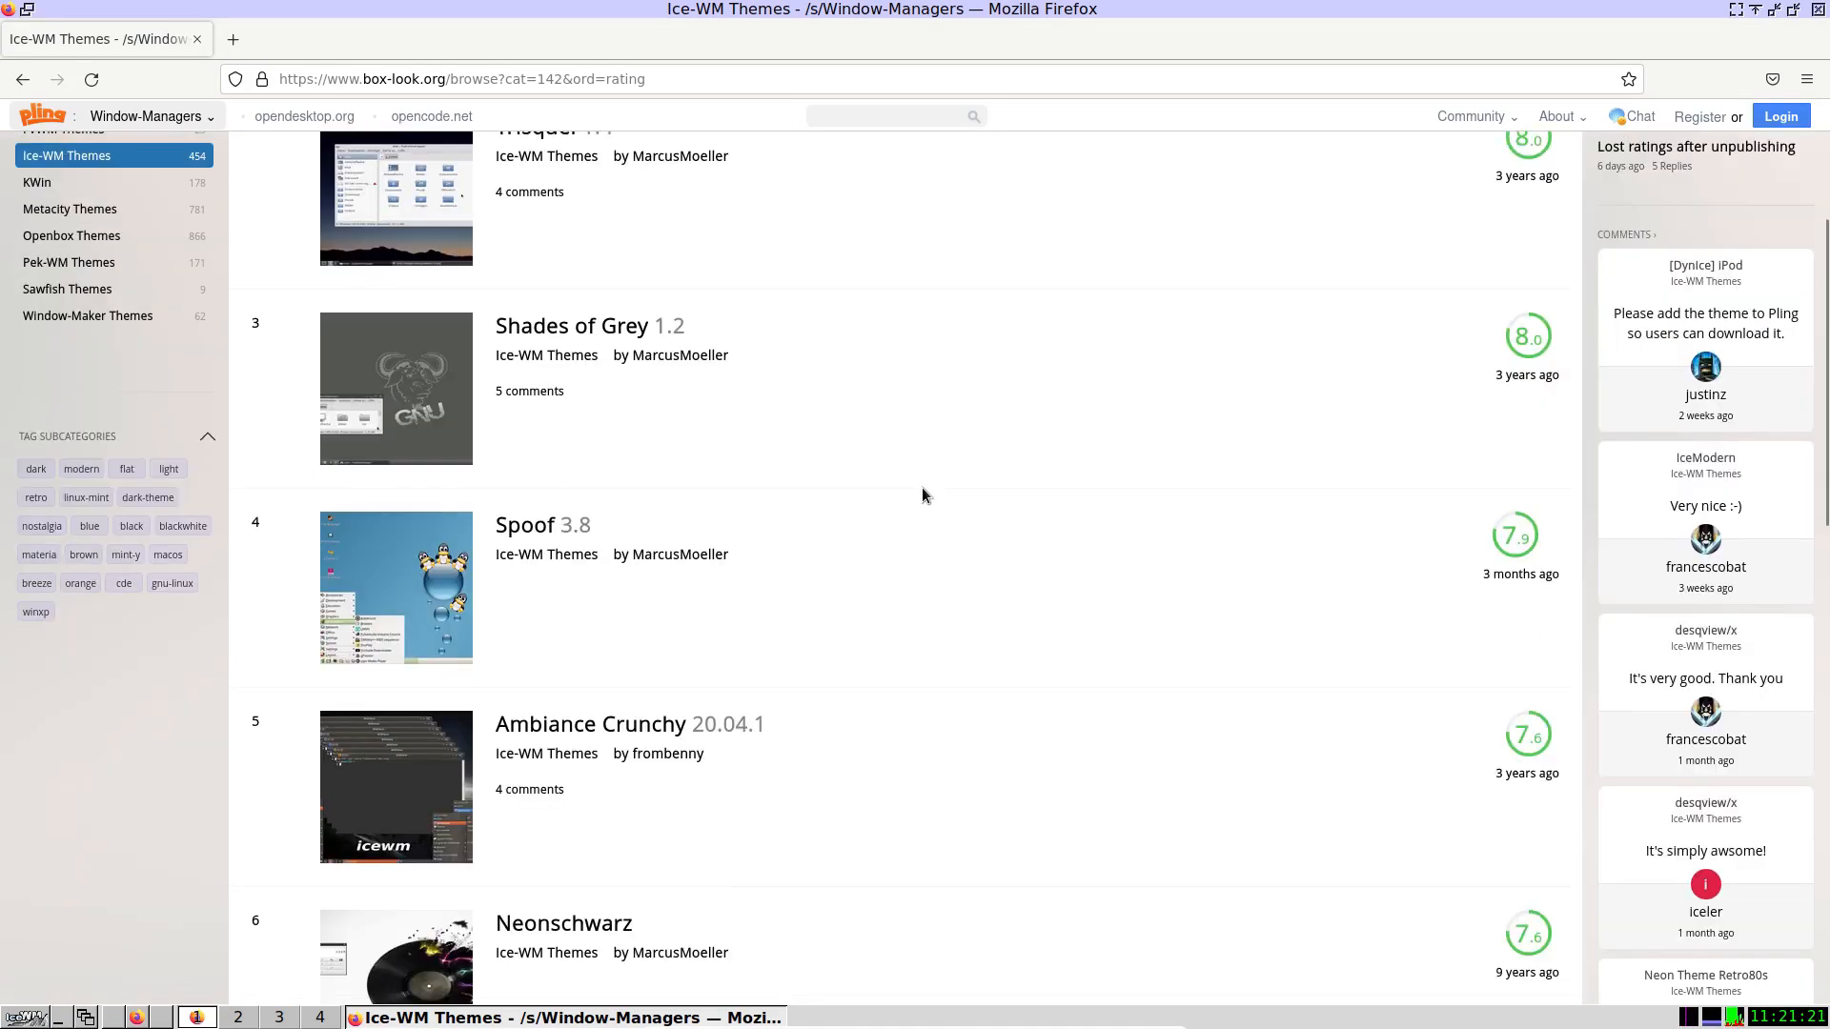
scroll(923, 491, down, 3)
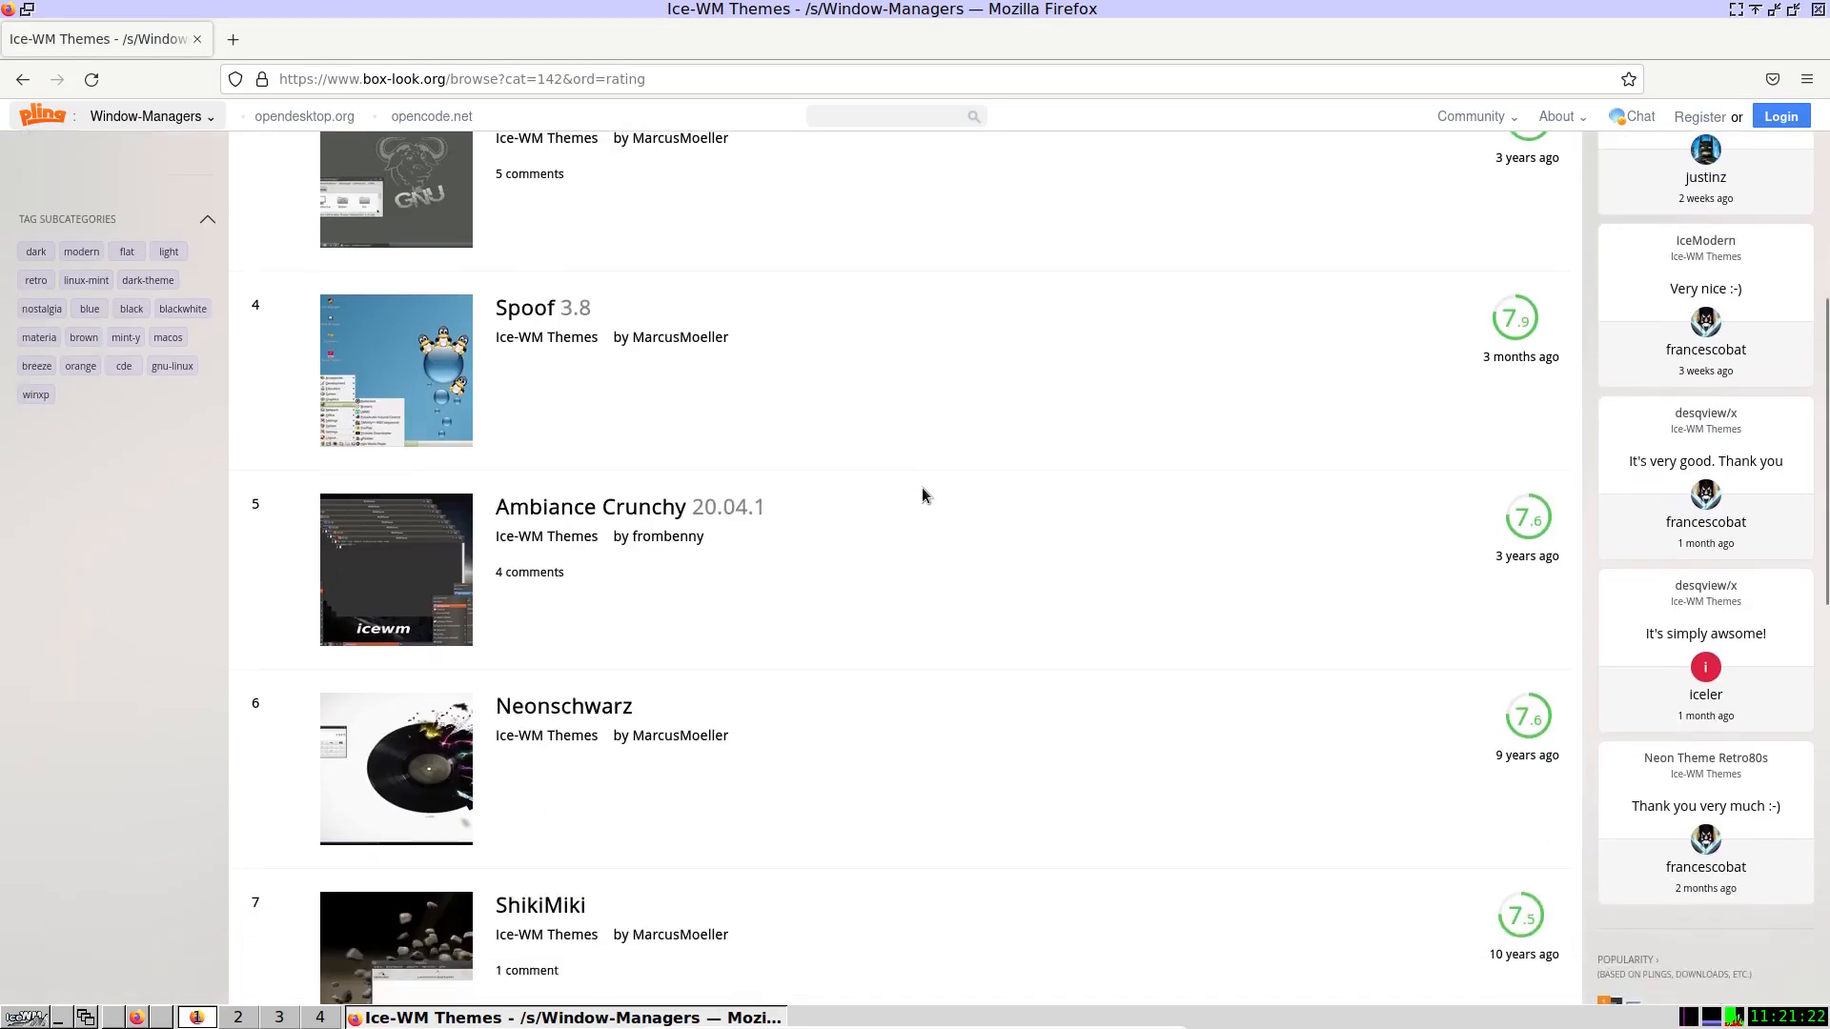
Open the Spoof theme's page, download Spoof-IceWM-3-8.tar.gz, and minimise the browser window.
click(549, 316)
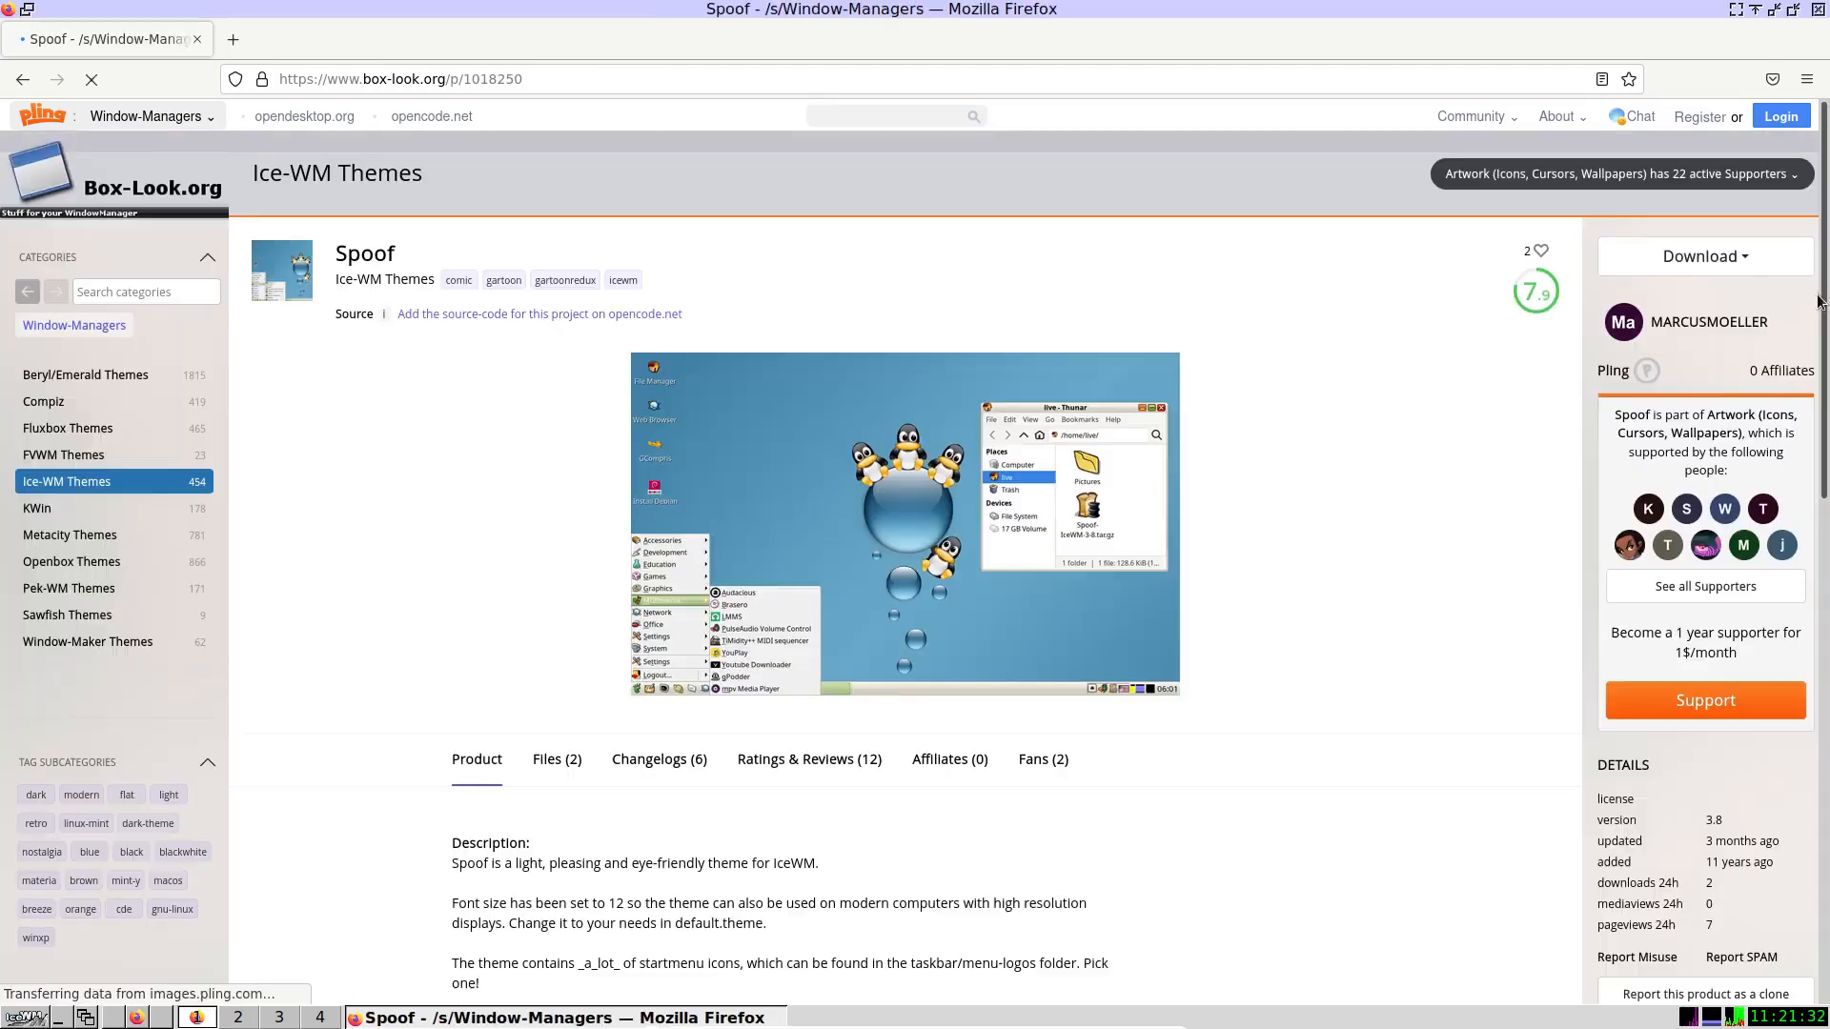
click(1685, 255)
click(1675, 295)
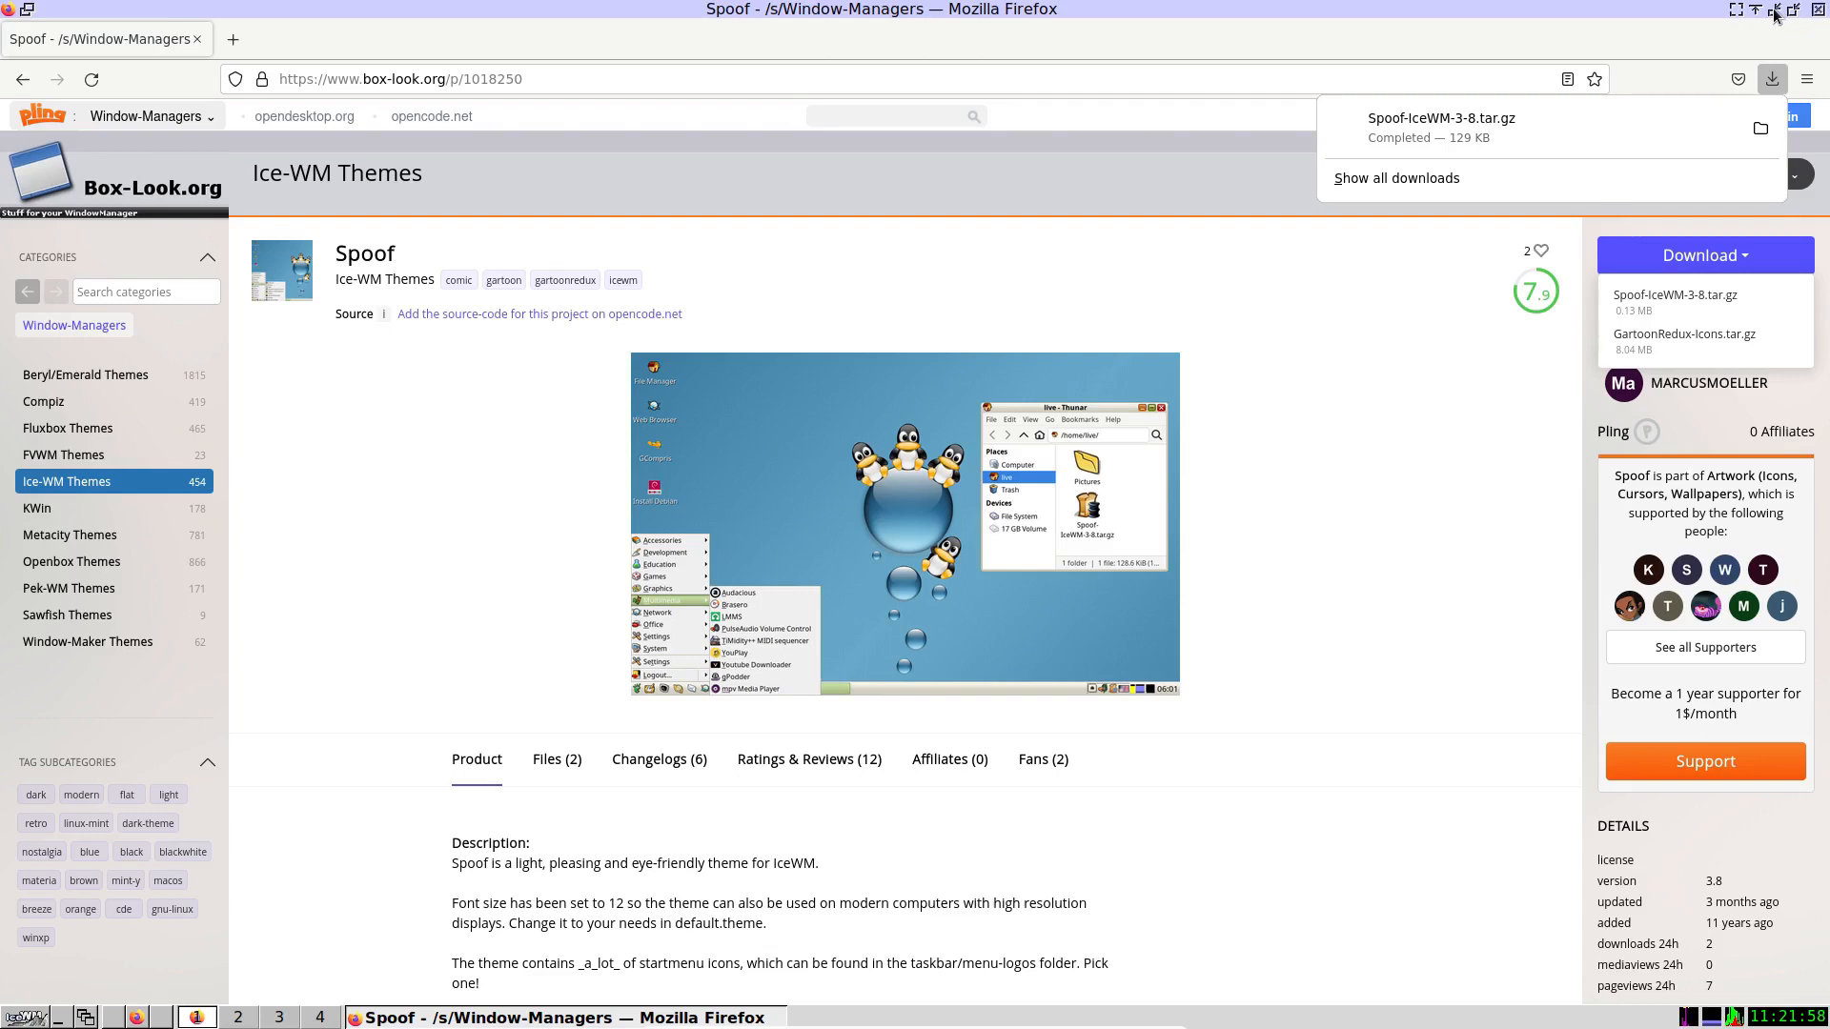
click(1104, 16)
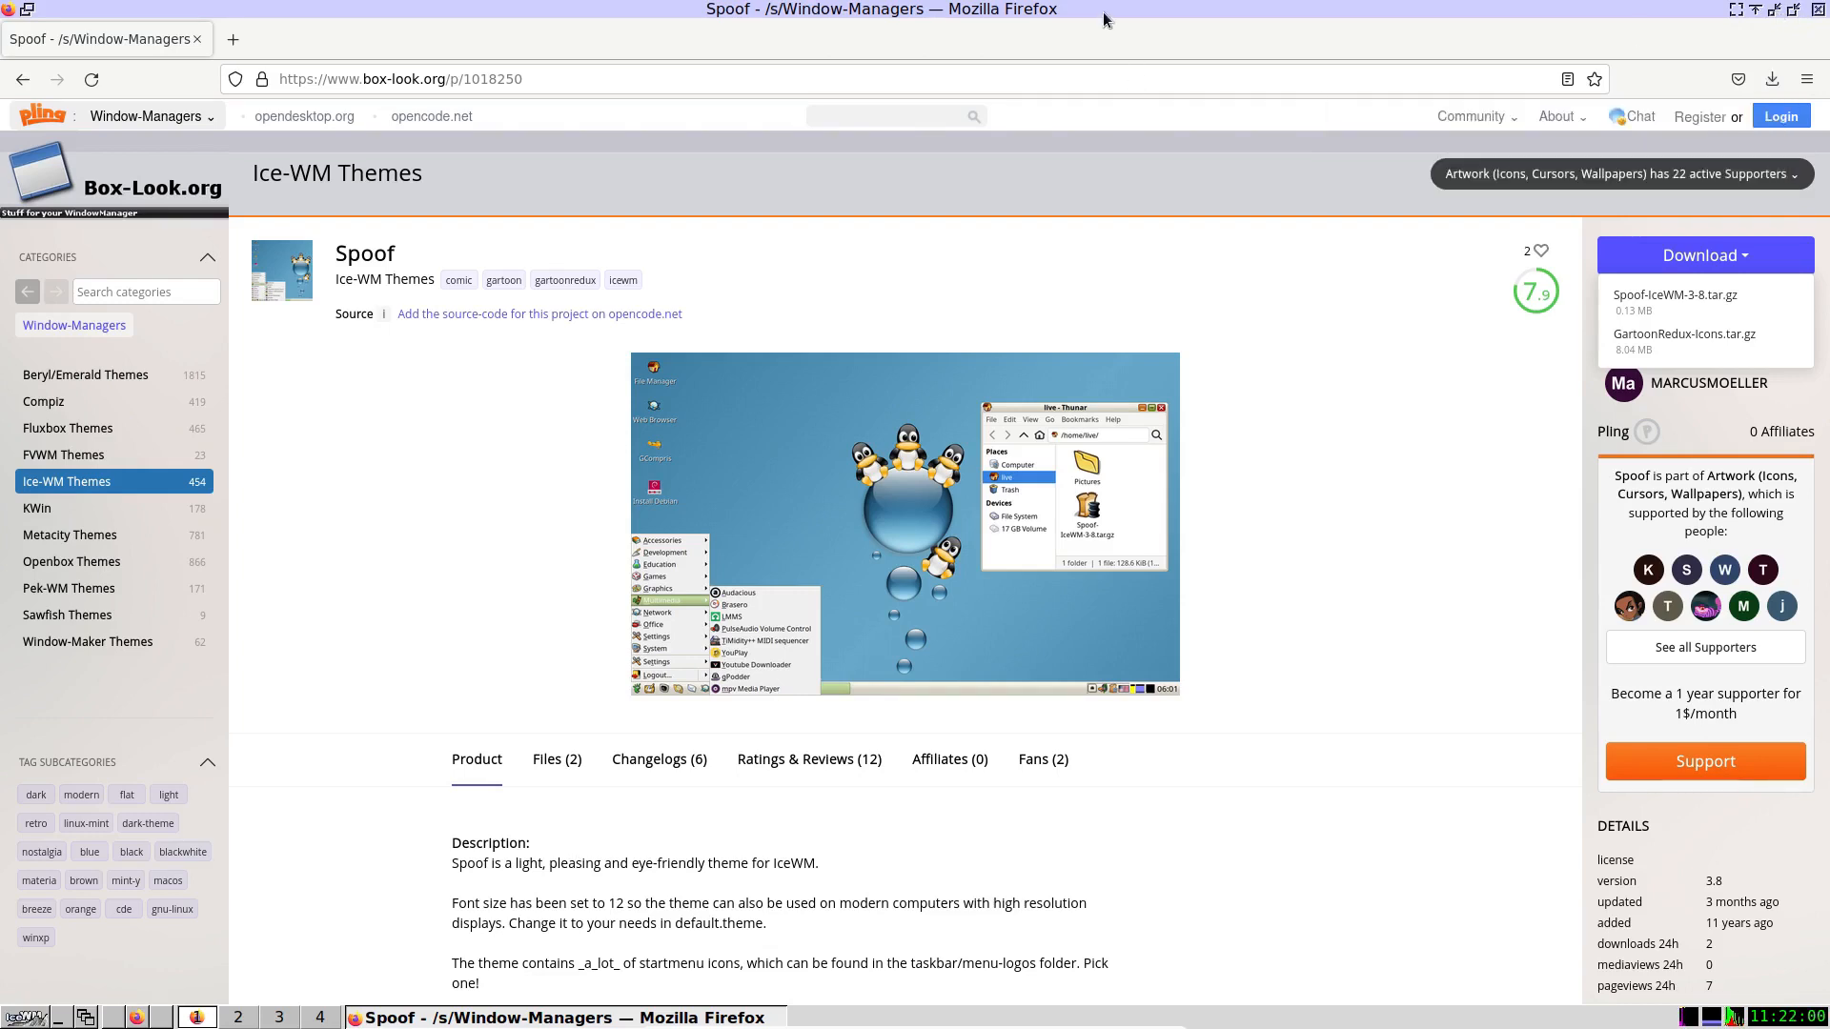
click(1775, 10)
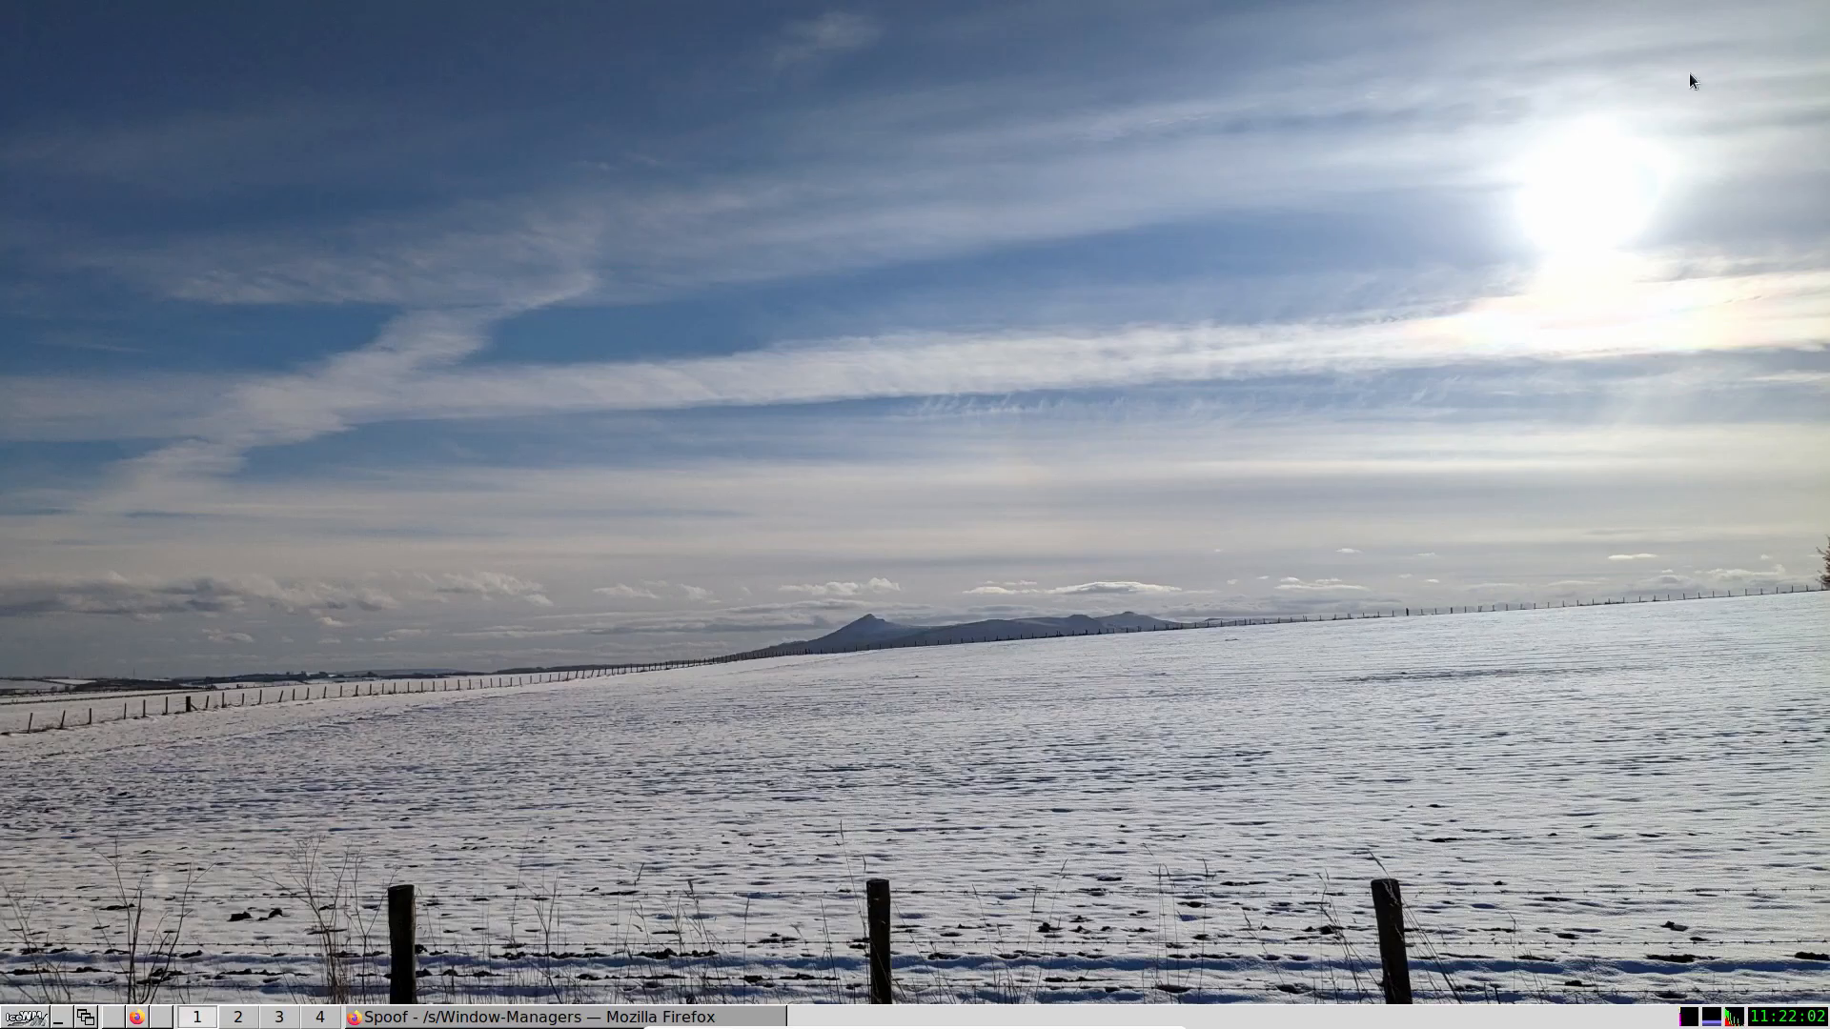
Open a terminal, move it toward the middle of the desktop, and list the contents of the Downloads folder.
right_click(601, 398)
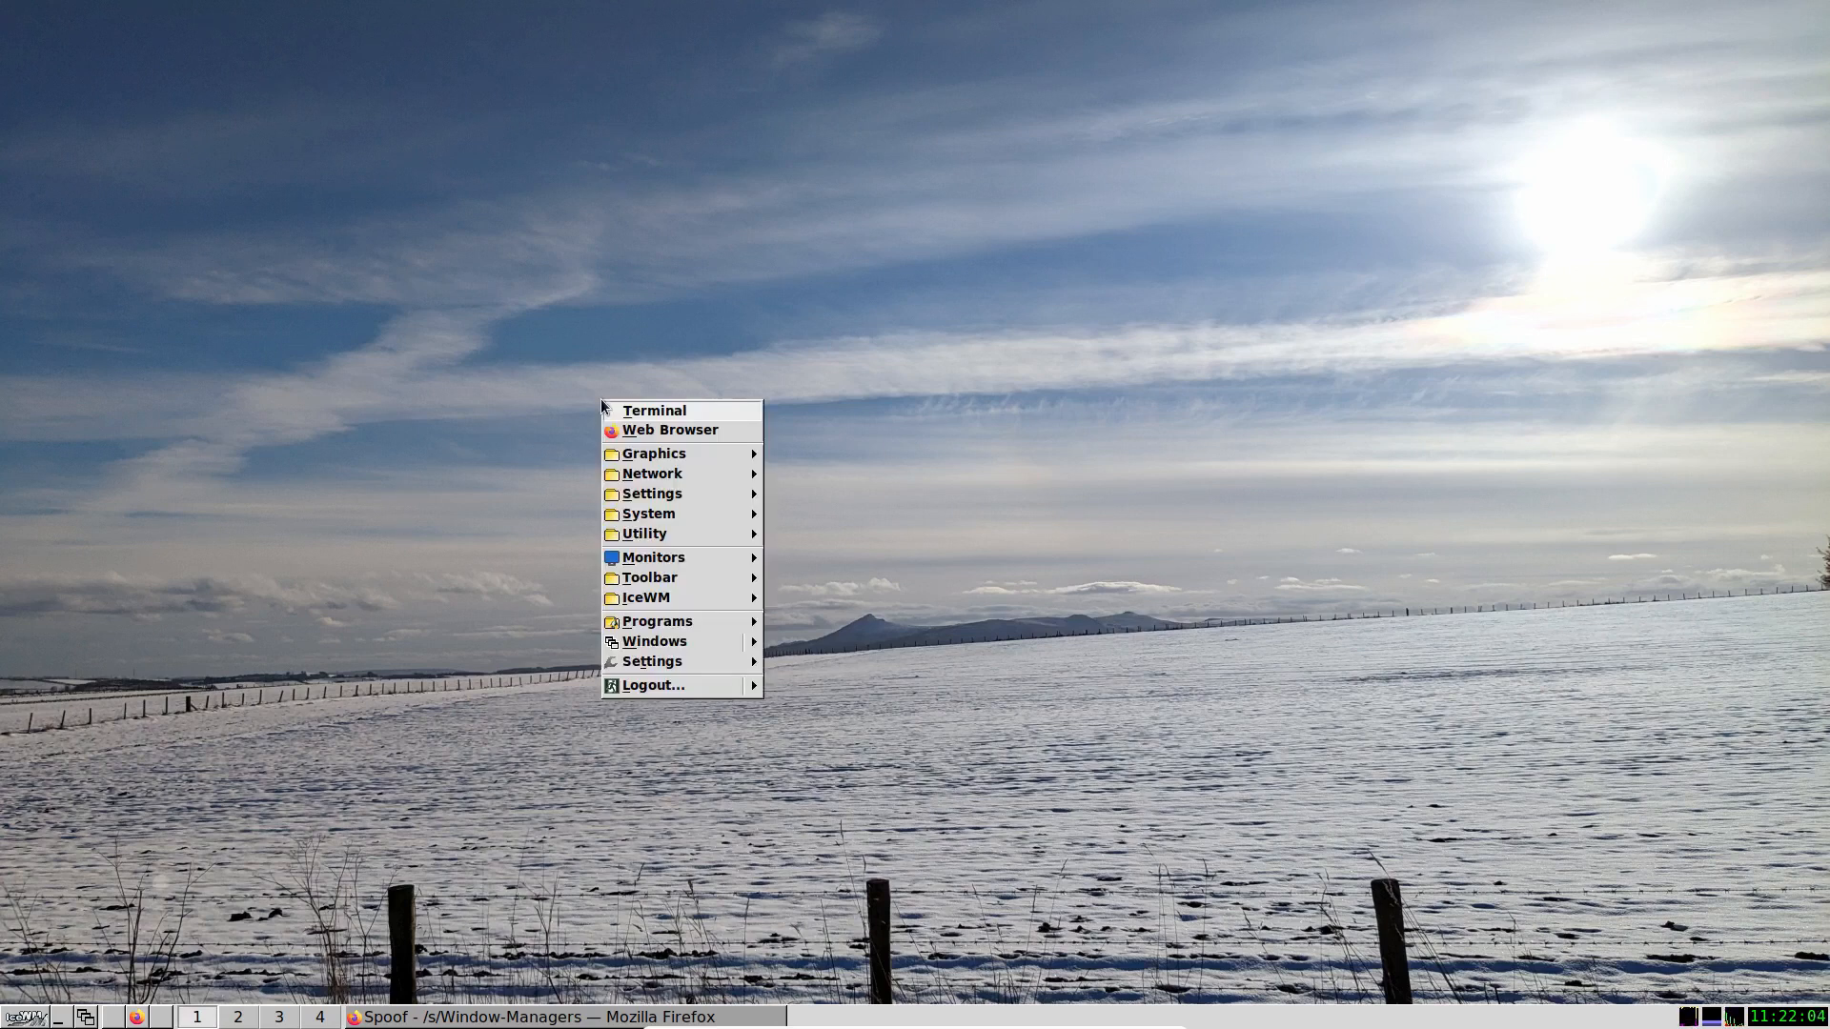
click(628, 410)
drag(278, 15, 838, 314)
text(pwd)
key(Return)
text(cd Downloads)
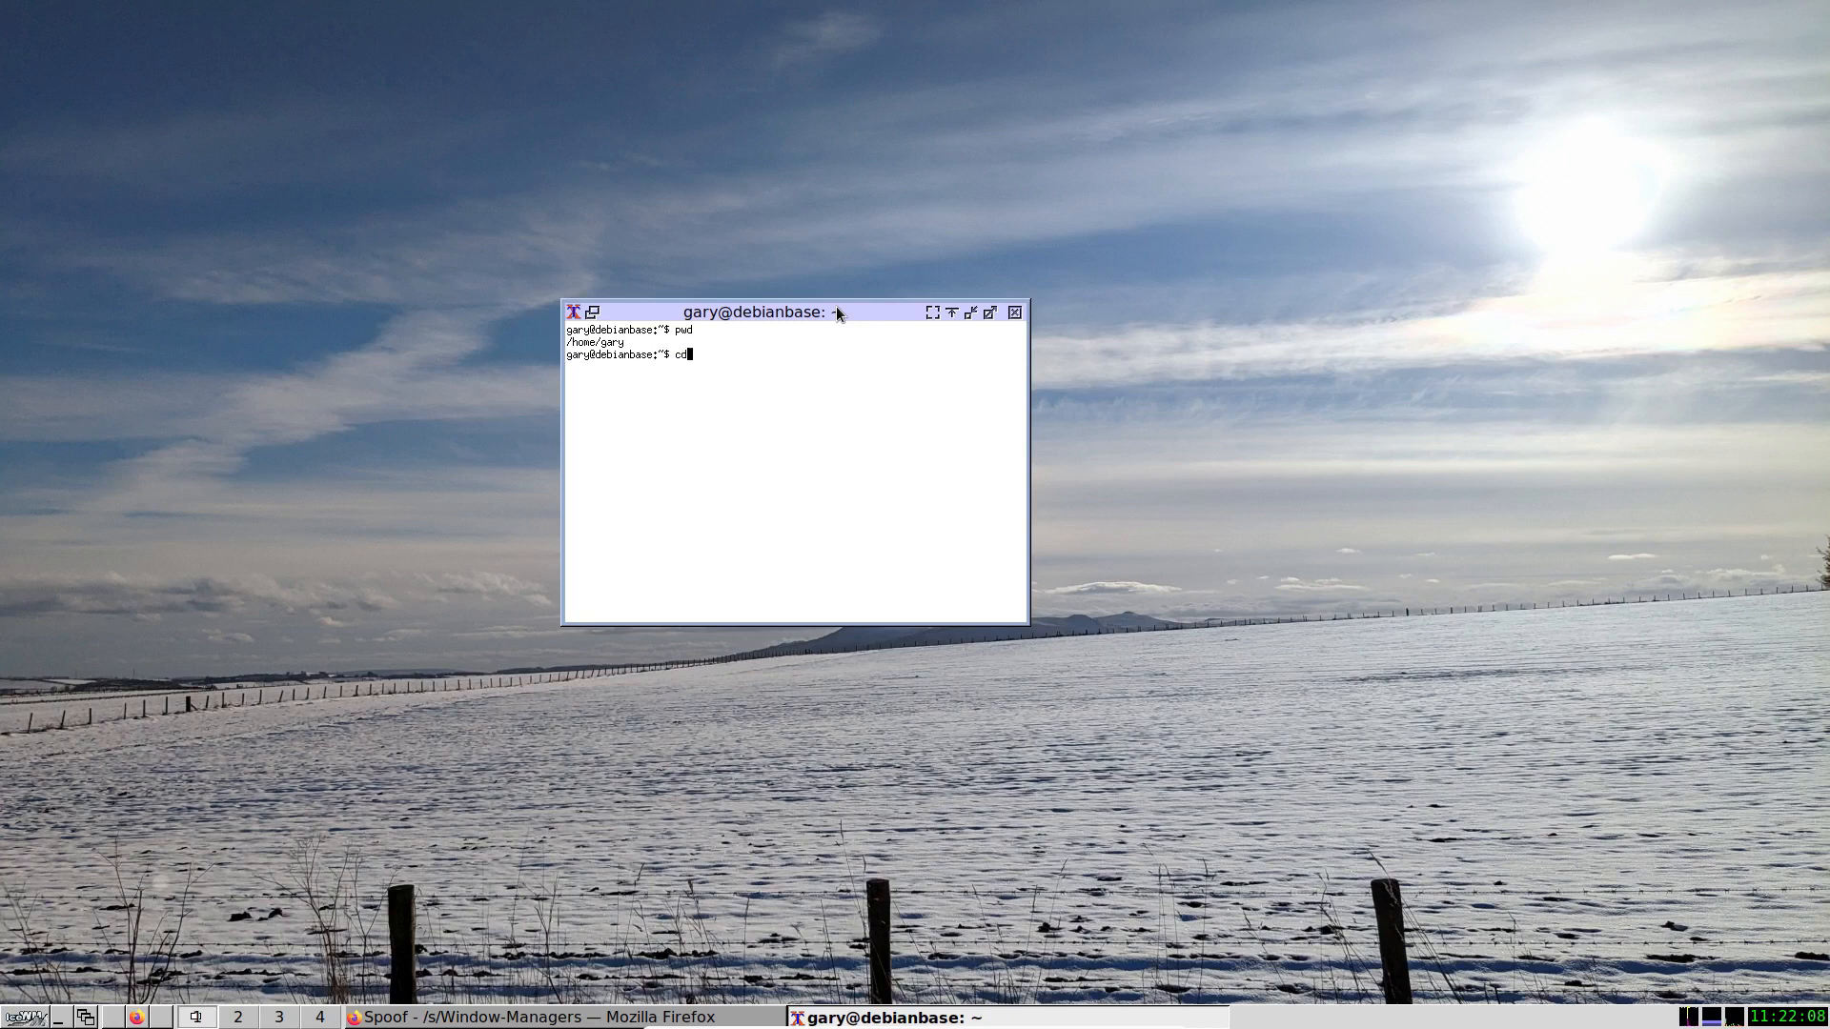
key(Return)
text(ls)
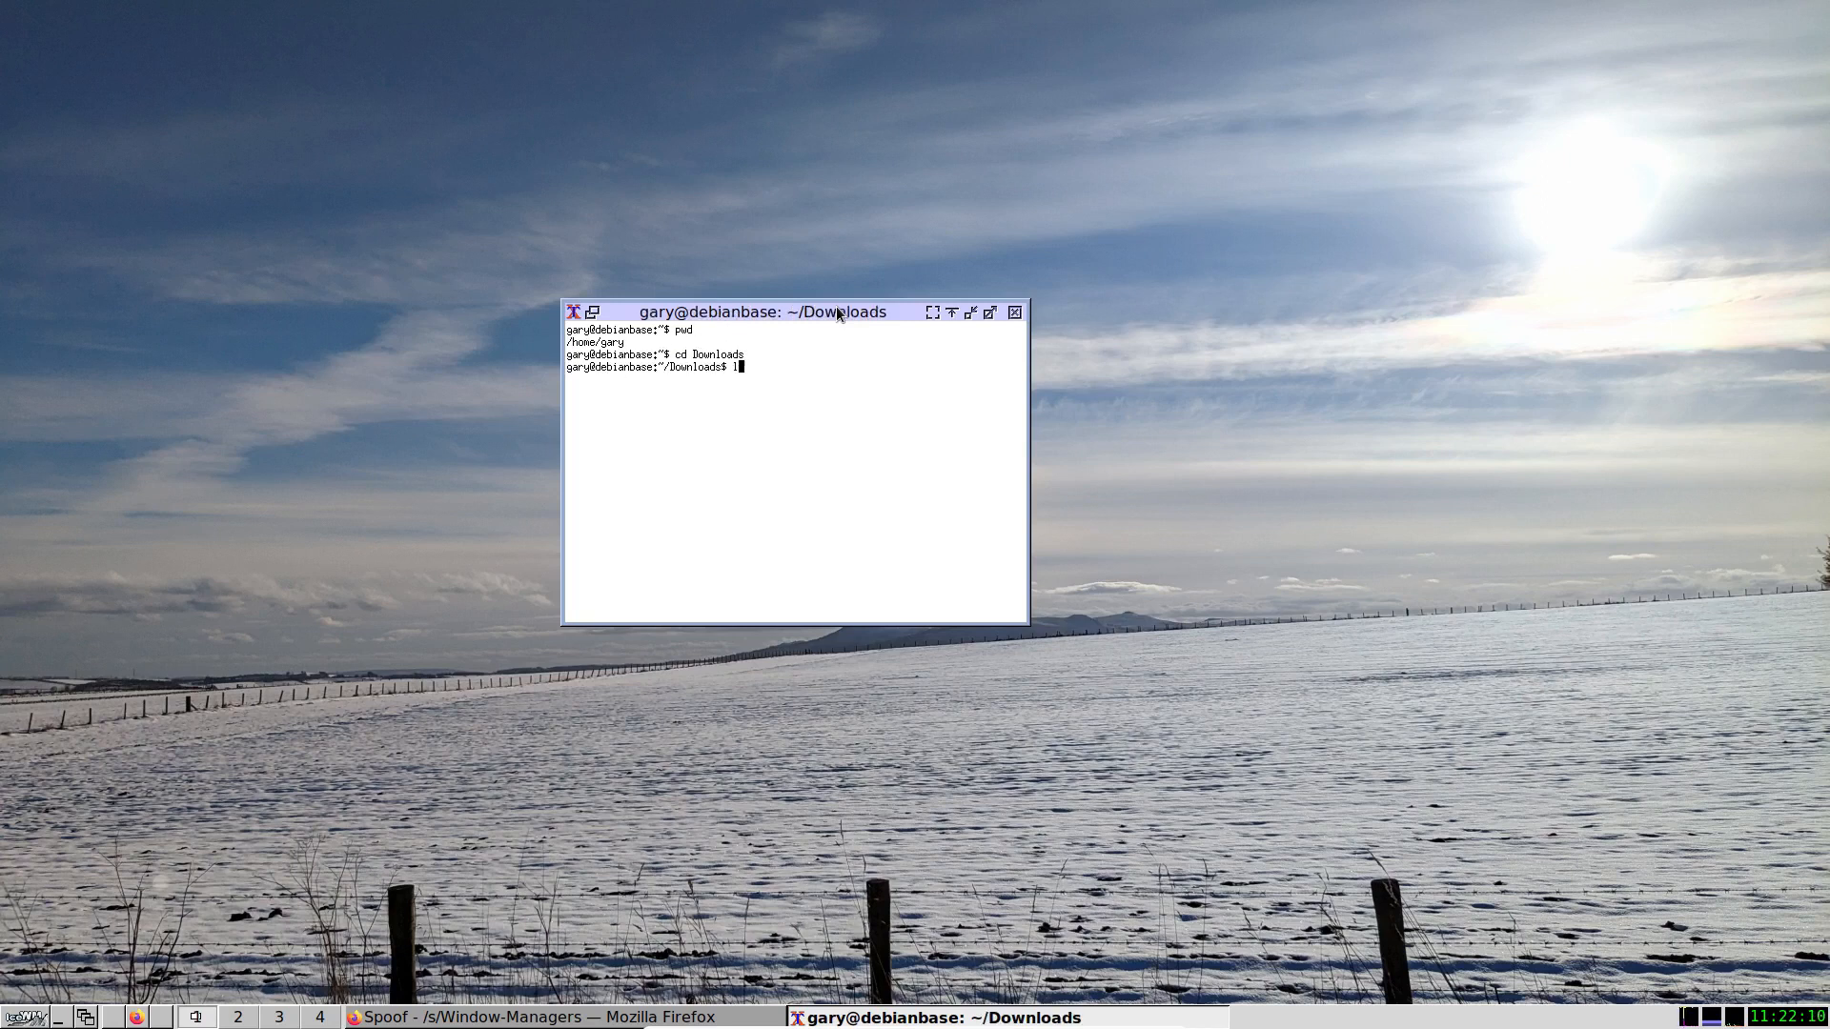
key(Return)
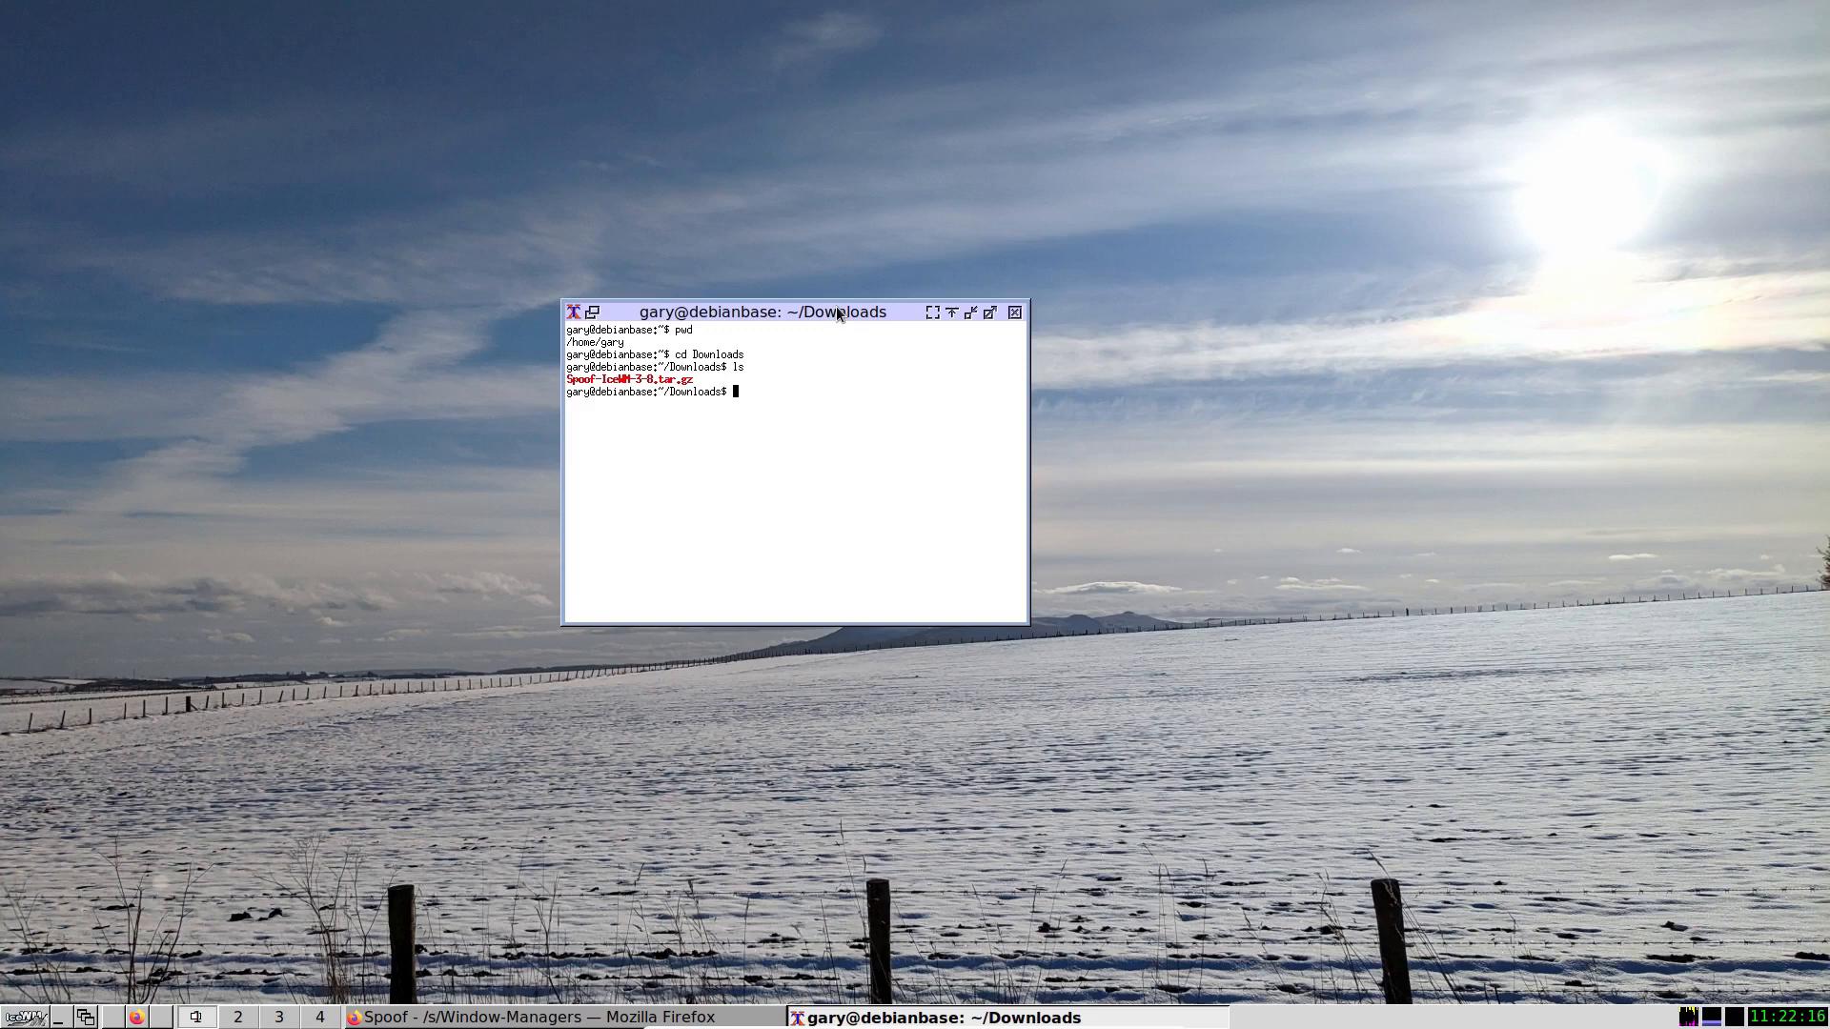
Extract Spoof-IceWM-3-8.tar.gz with sudo tar -xzvf, entering the account password, and list the Downloads folder again.
text(sudo tar -xzvf Spoof-IceWM-3-8.tar.gz)
key(Return)
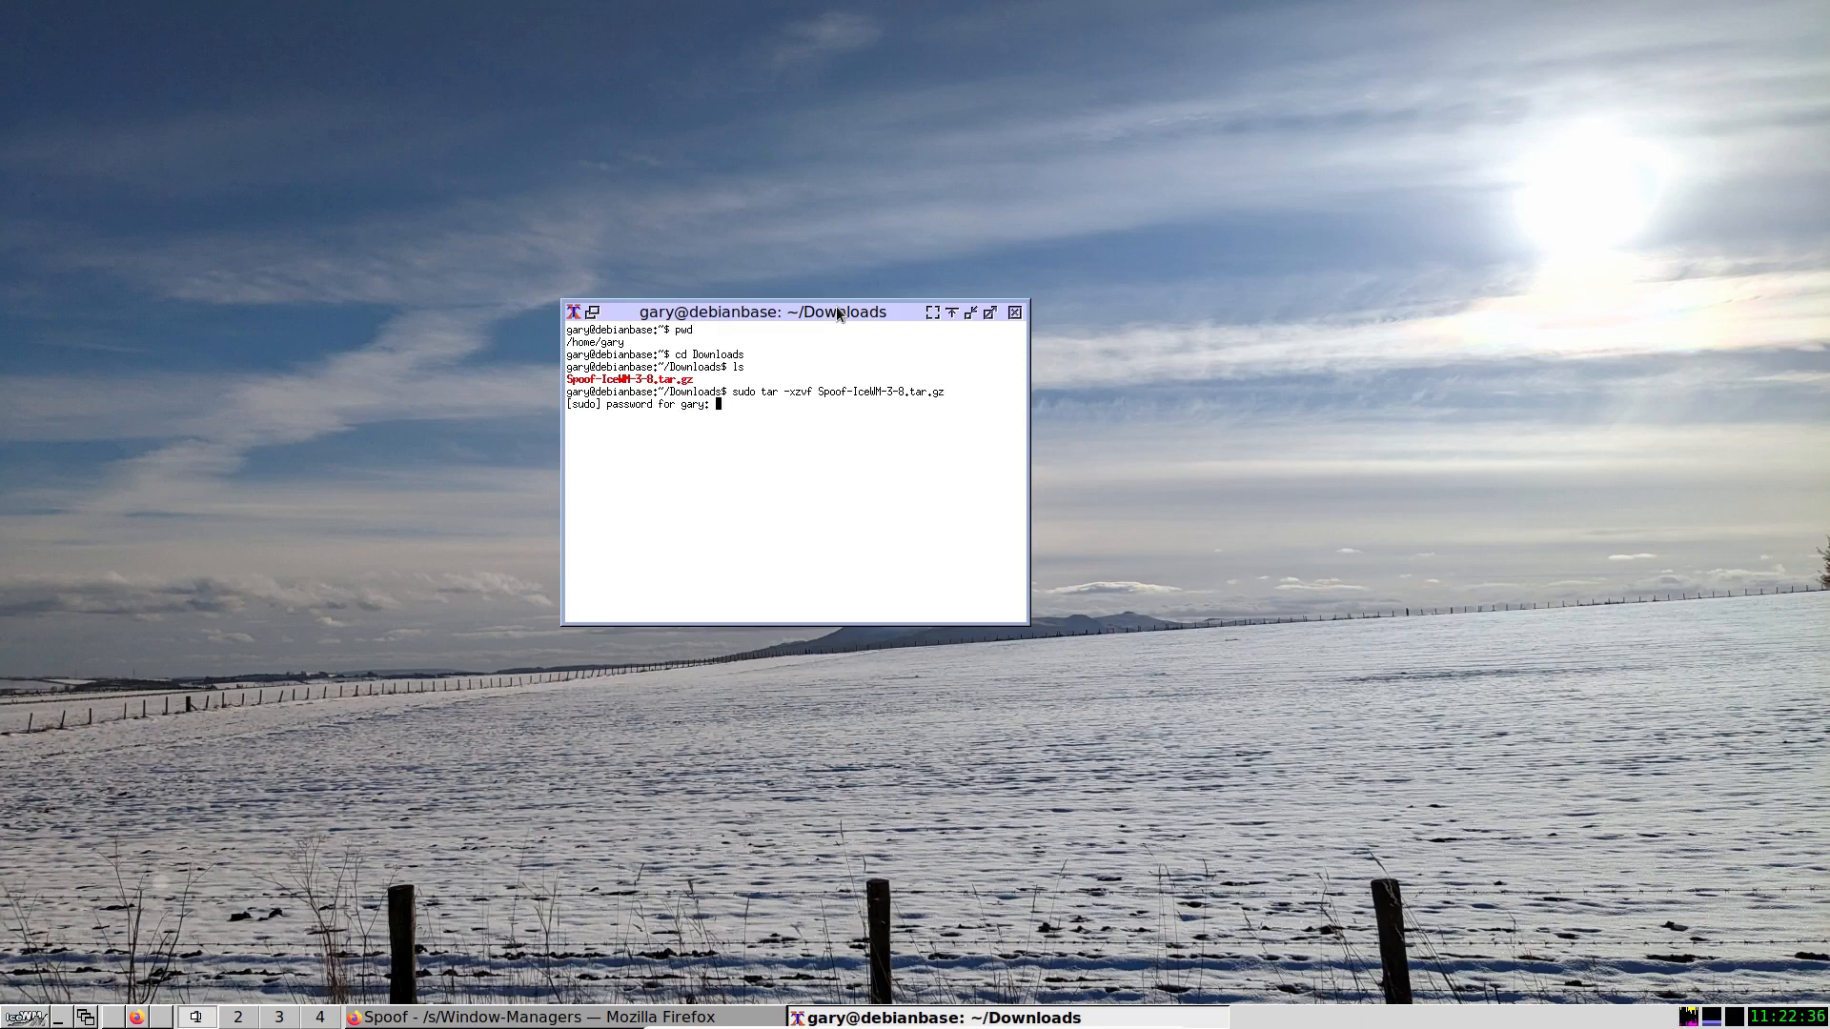
key(Return)
text(ls)
key(Return)
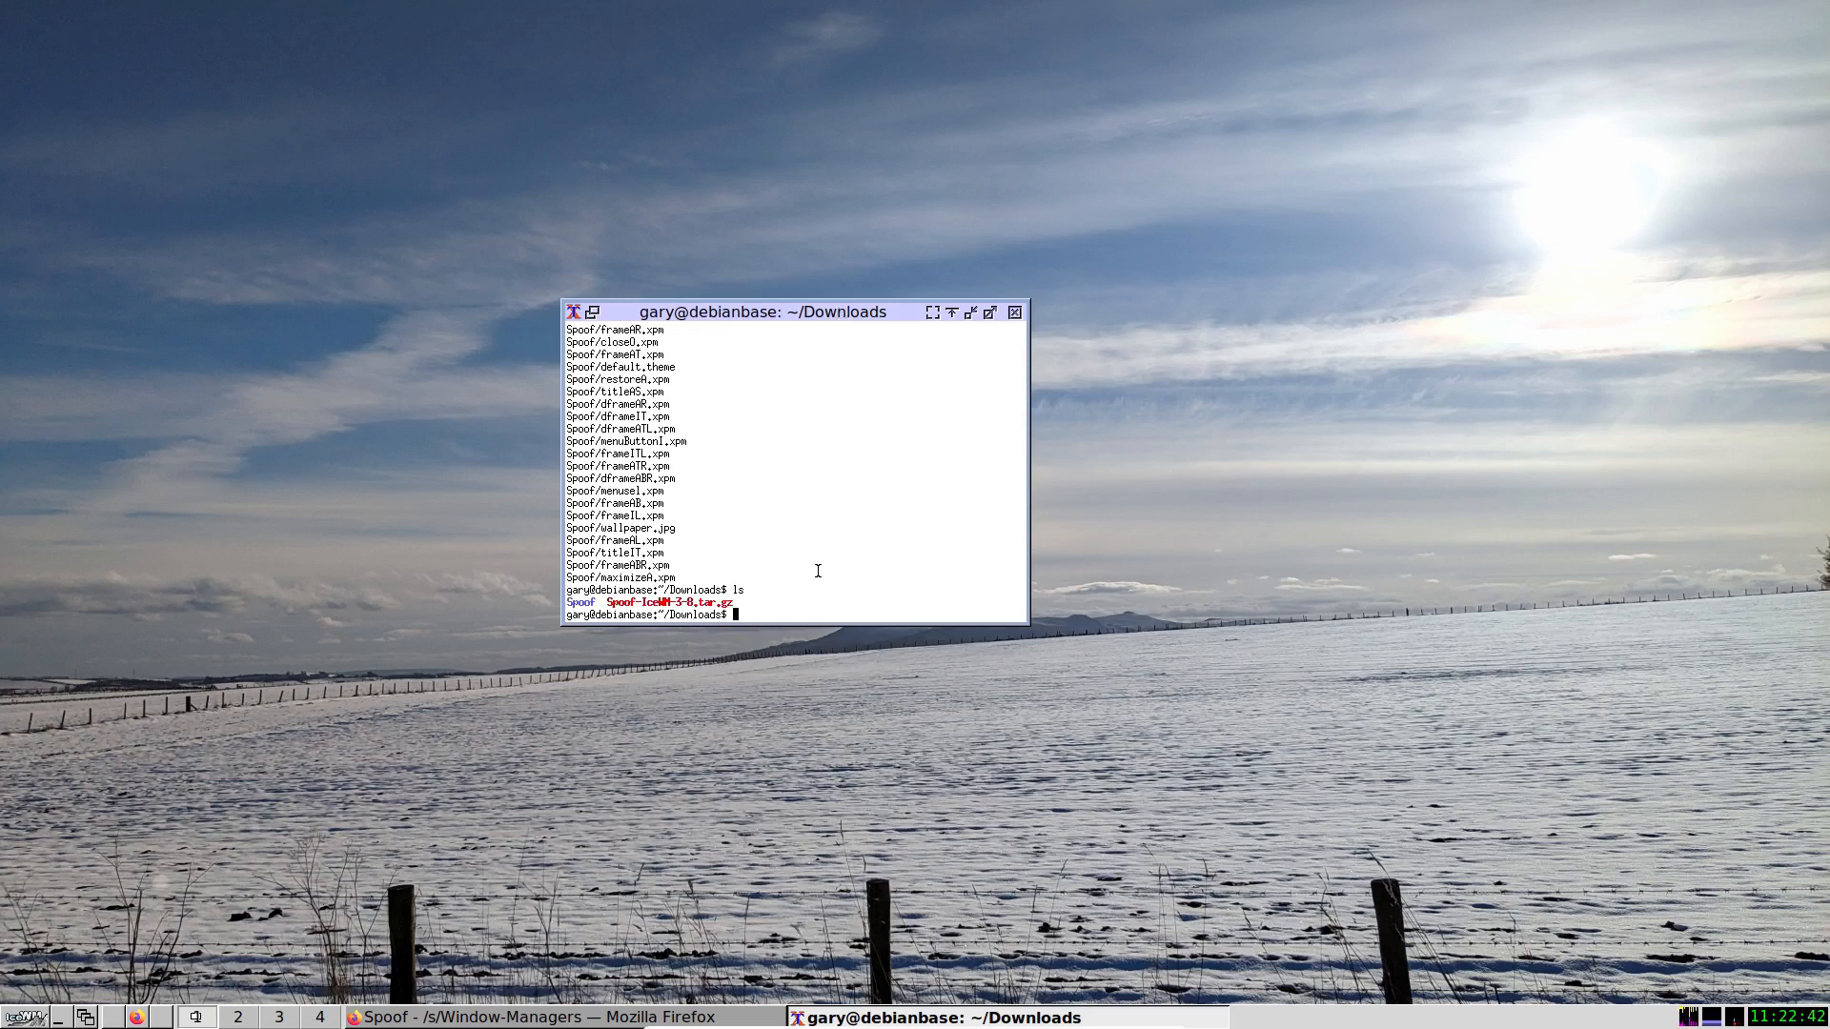
Change to ~/.icewm, list its contents, and go into its themes folder.
text(cd ~/.icewm)
key(Return)
text(ls)
key(Return)
text(cd themes)
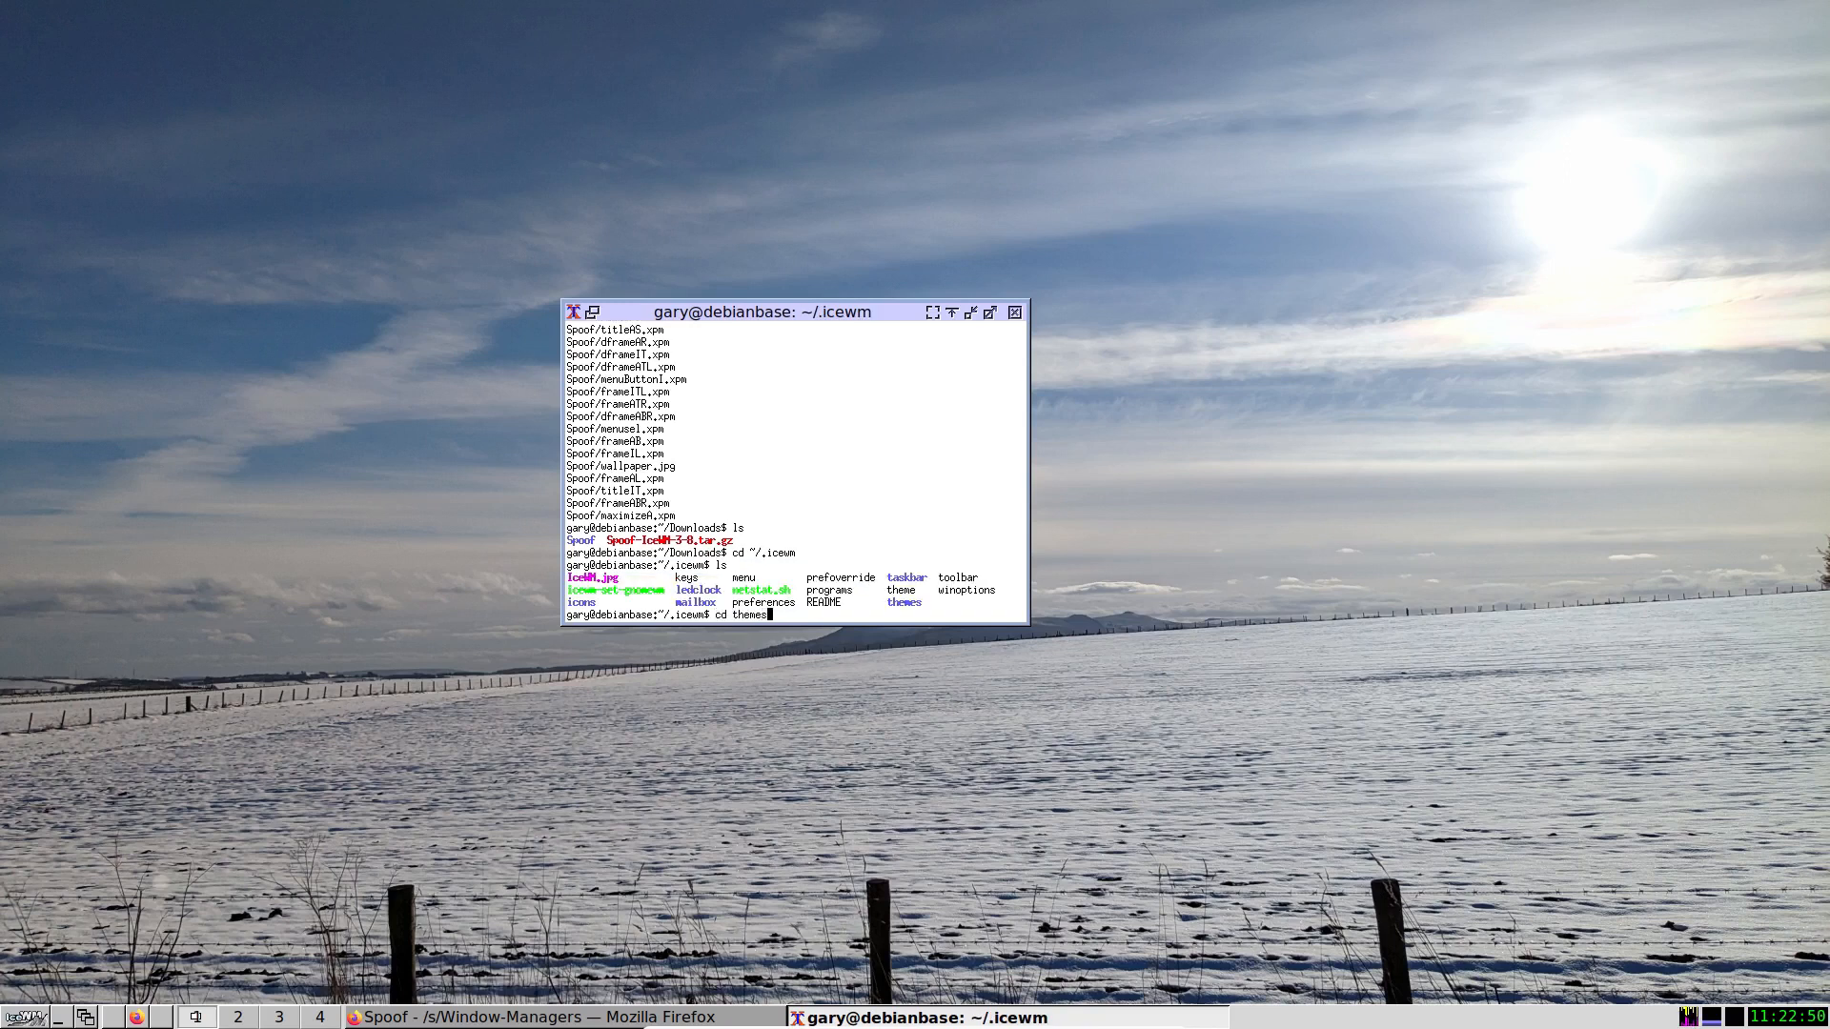
key(Return)
Try to copy the extracted Spoof folder from Downloads into the current themes folder with cp -r.
text(cp /home/gary/Downloads/)
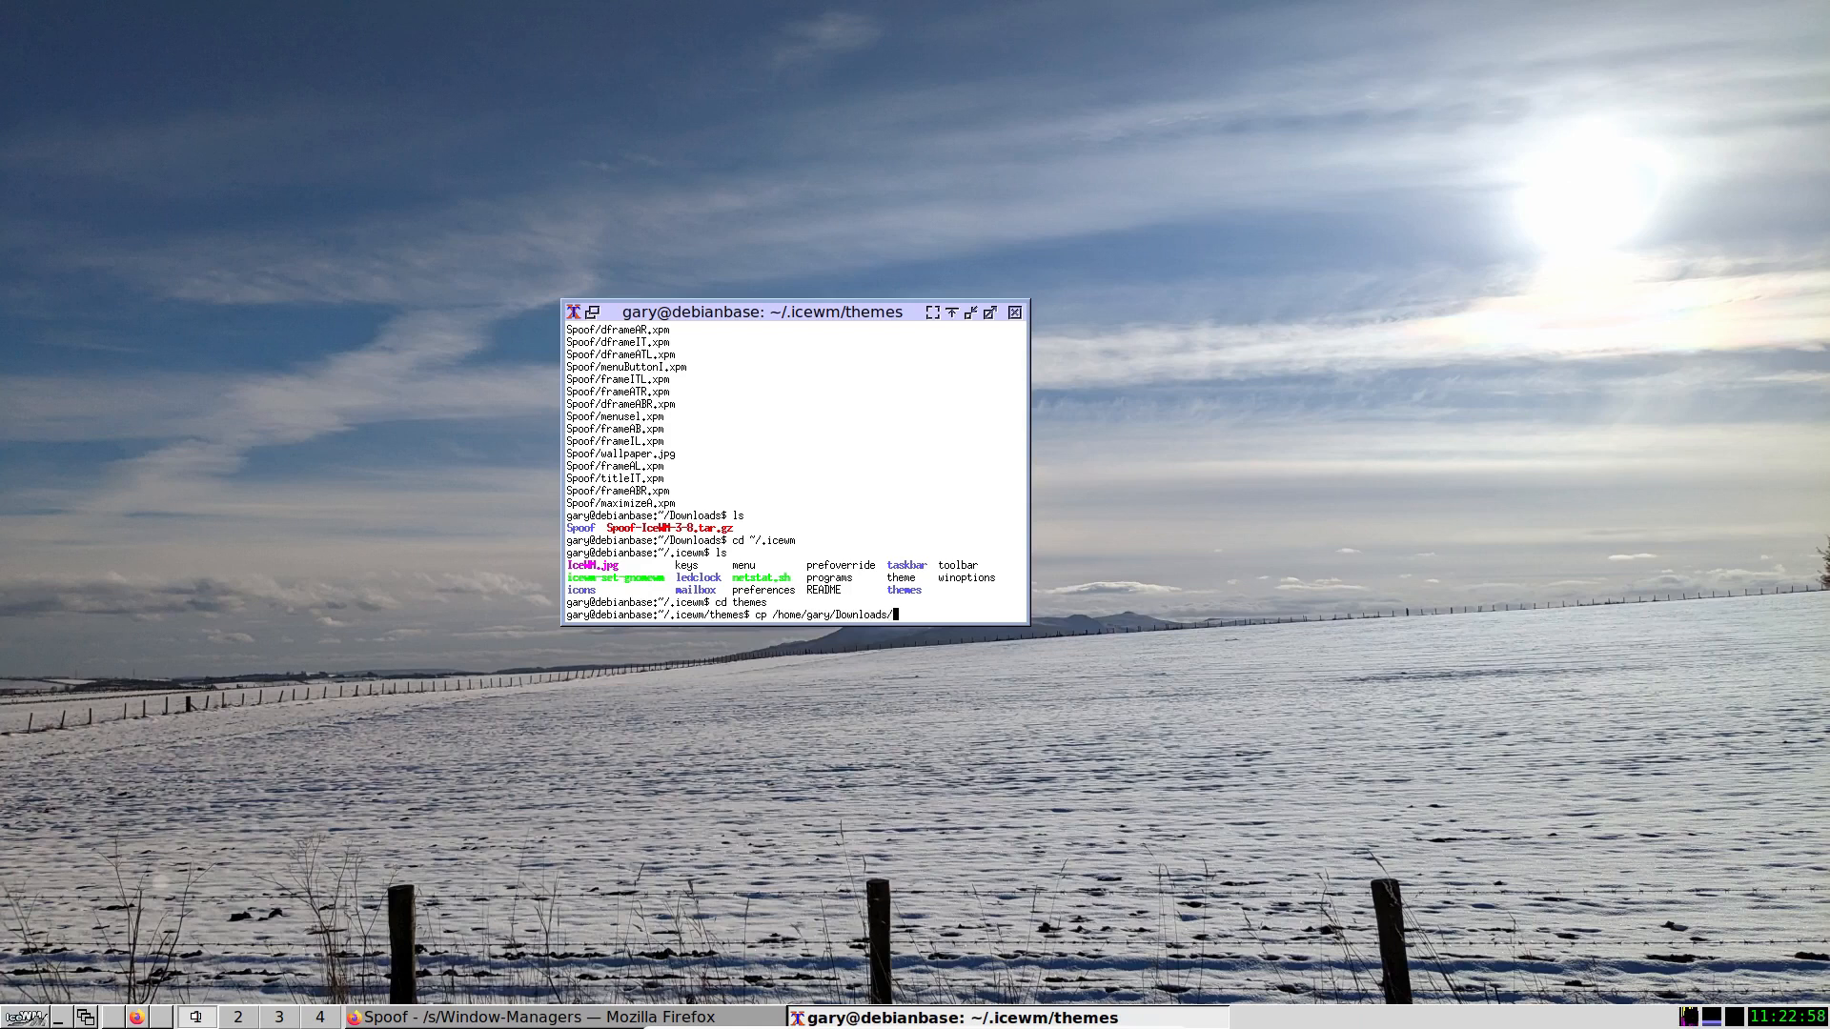
text(Spoof .)
key(Left)
key(Left)
key(Left)
key(Left)
key(Left)
key(Left)
key(Left)
key(Left)
key(Left)
key(Left)
key(Left)
key(Left)
key(Left)
key(Left)
key(Left)
key(Left)
key(Left)
key(Left)
key(Left)
key(Left)
text(-r)
key(Return)
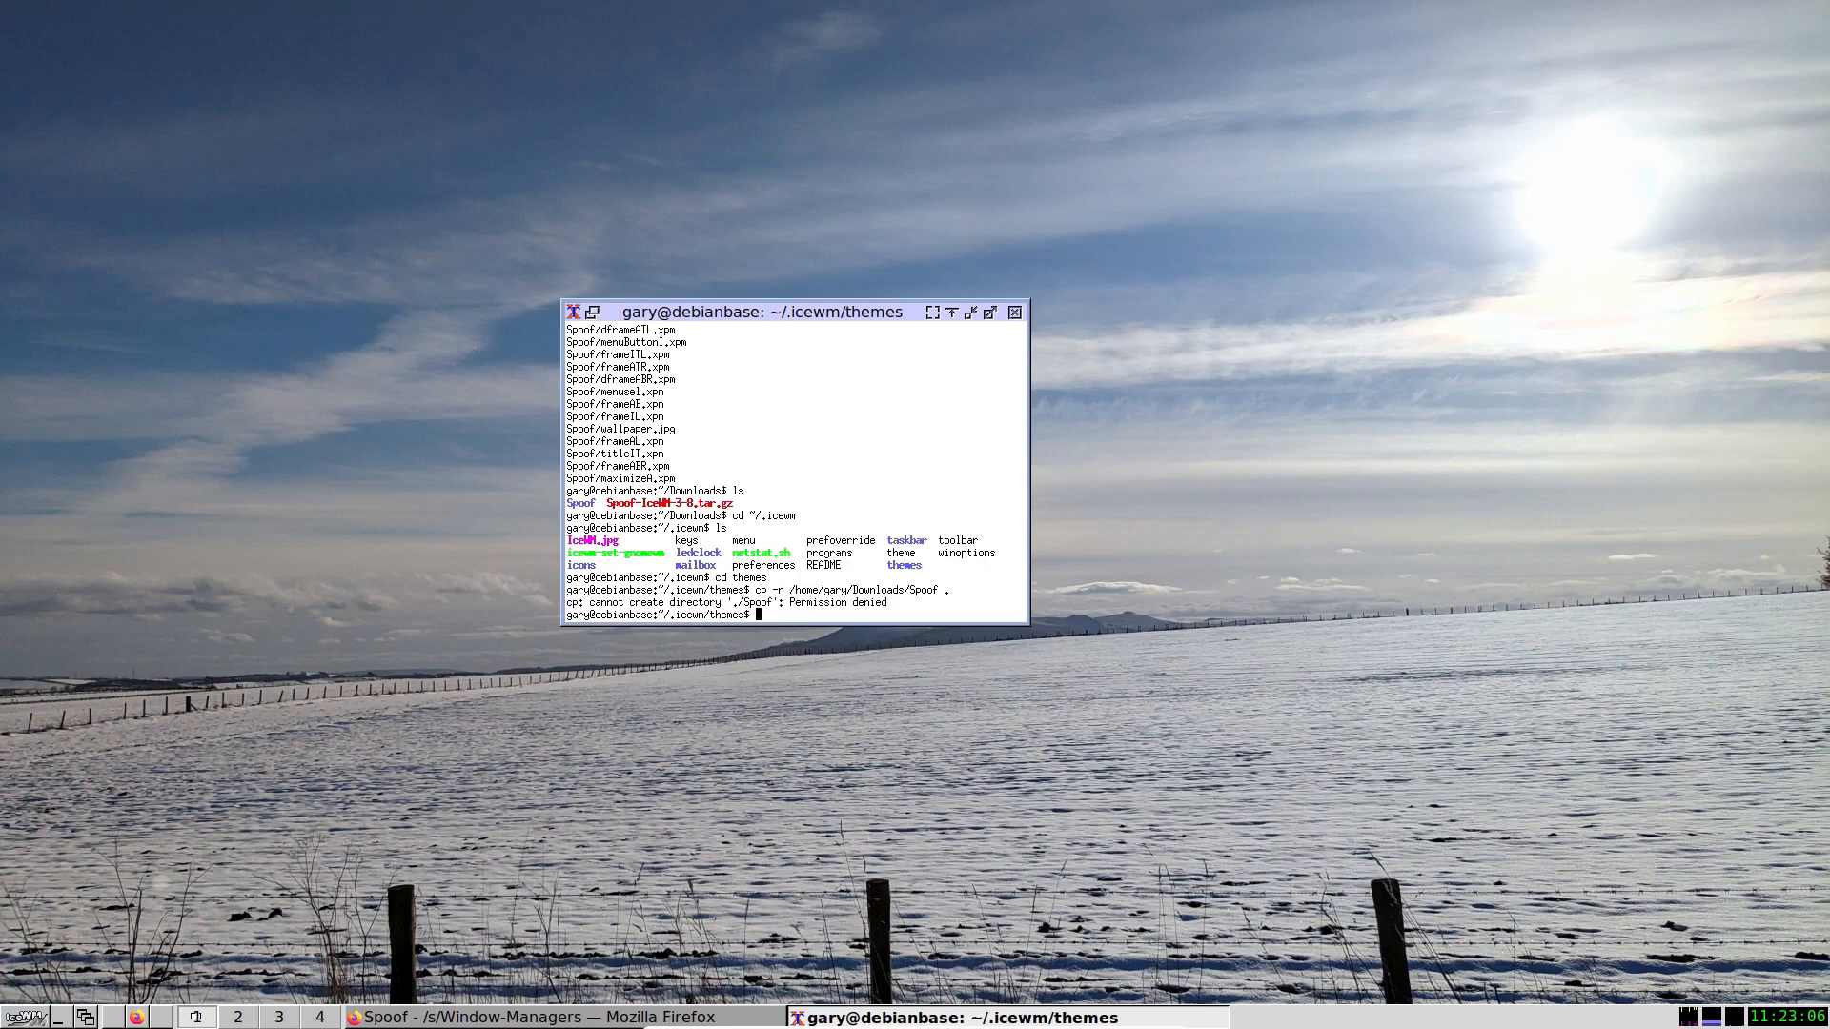
Rerun the Spoof folder copy with sudo !! and list the themes folder.
text(sudo !!)
key(Return)
text(ls)
key(Return)
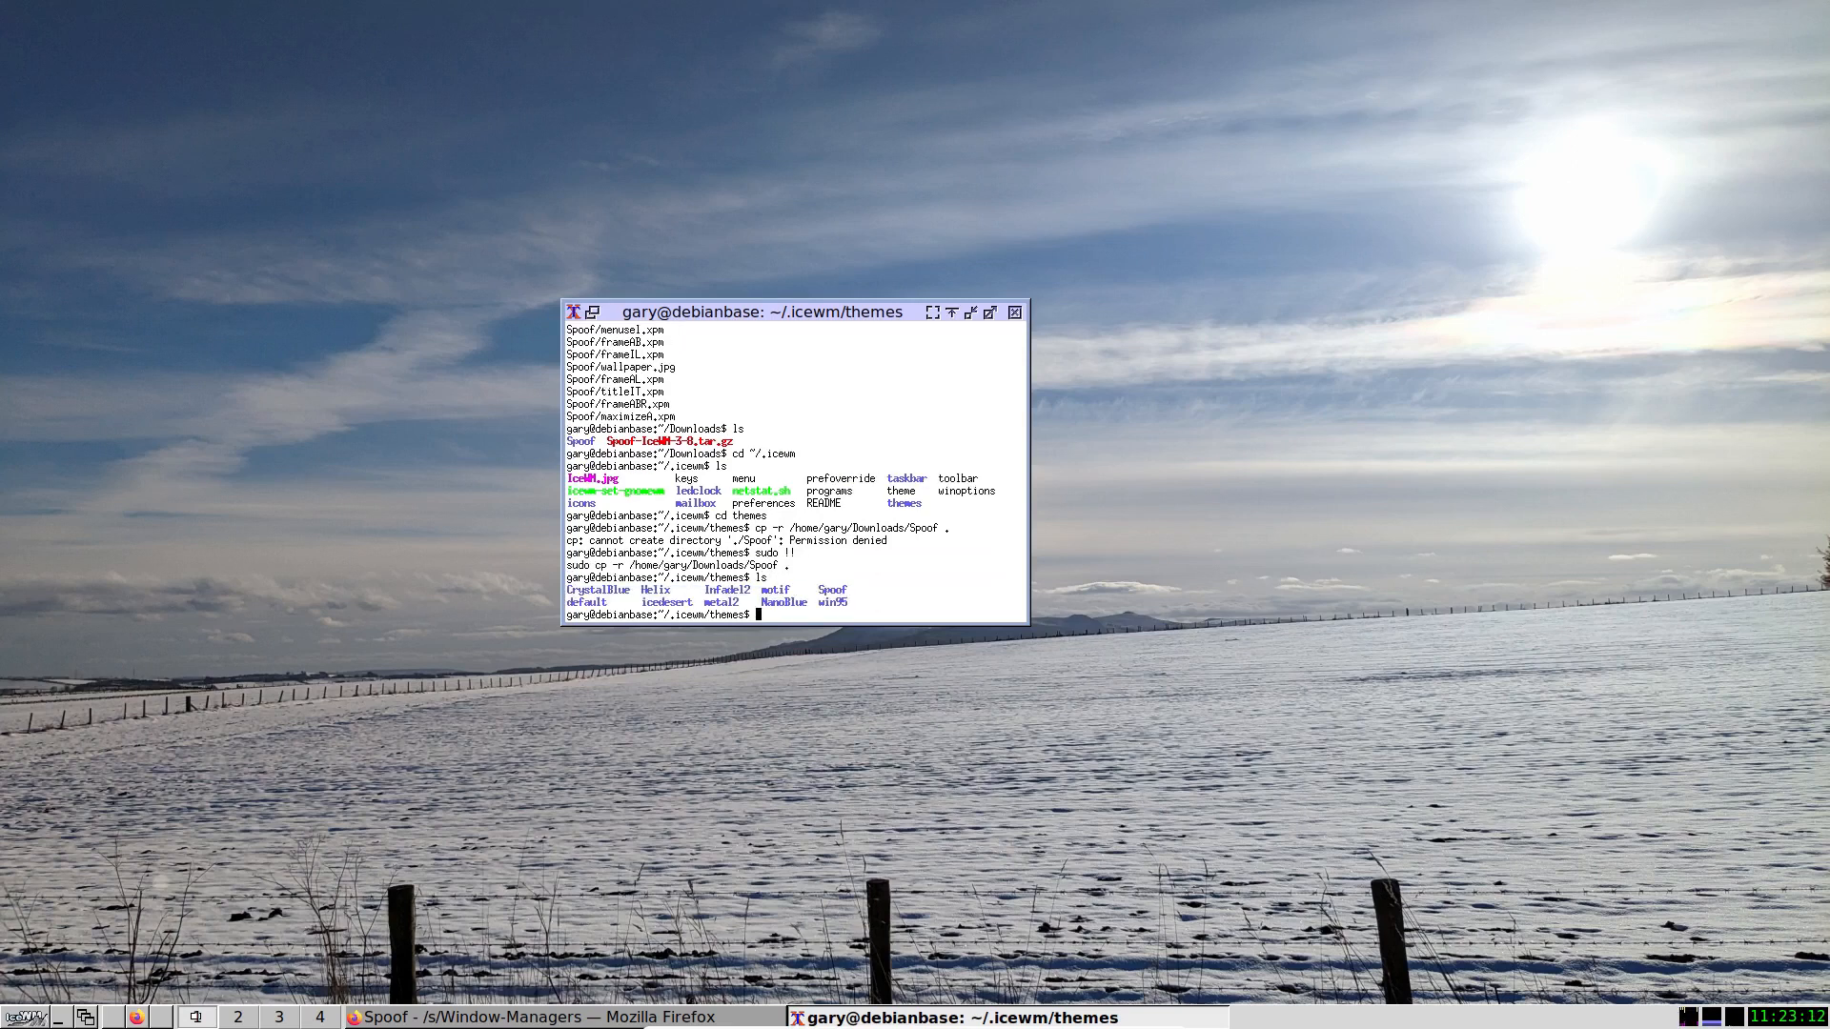
Switch the desktop to the Spoof theme, then view the restyled main menu and dismiss it.
right_click(251, 226)
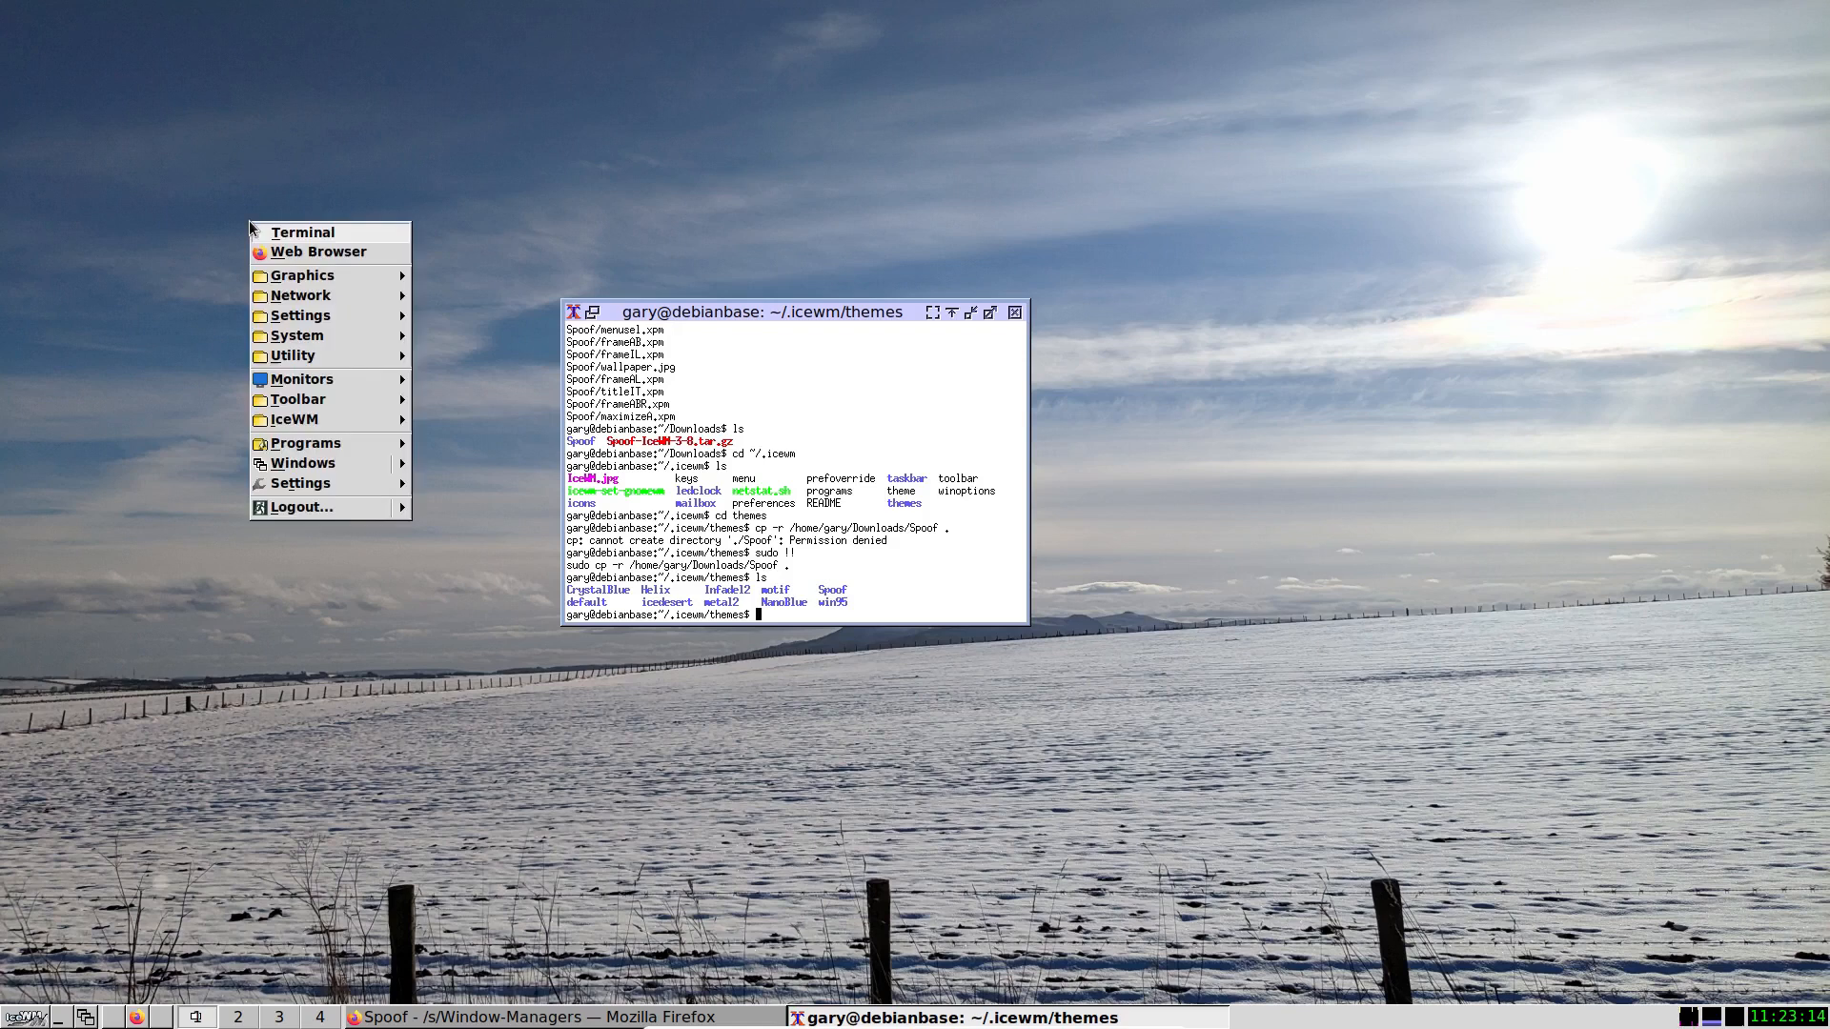
click(351, 486)
click(477, 547)
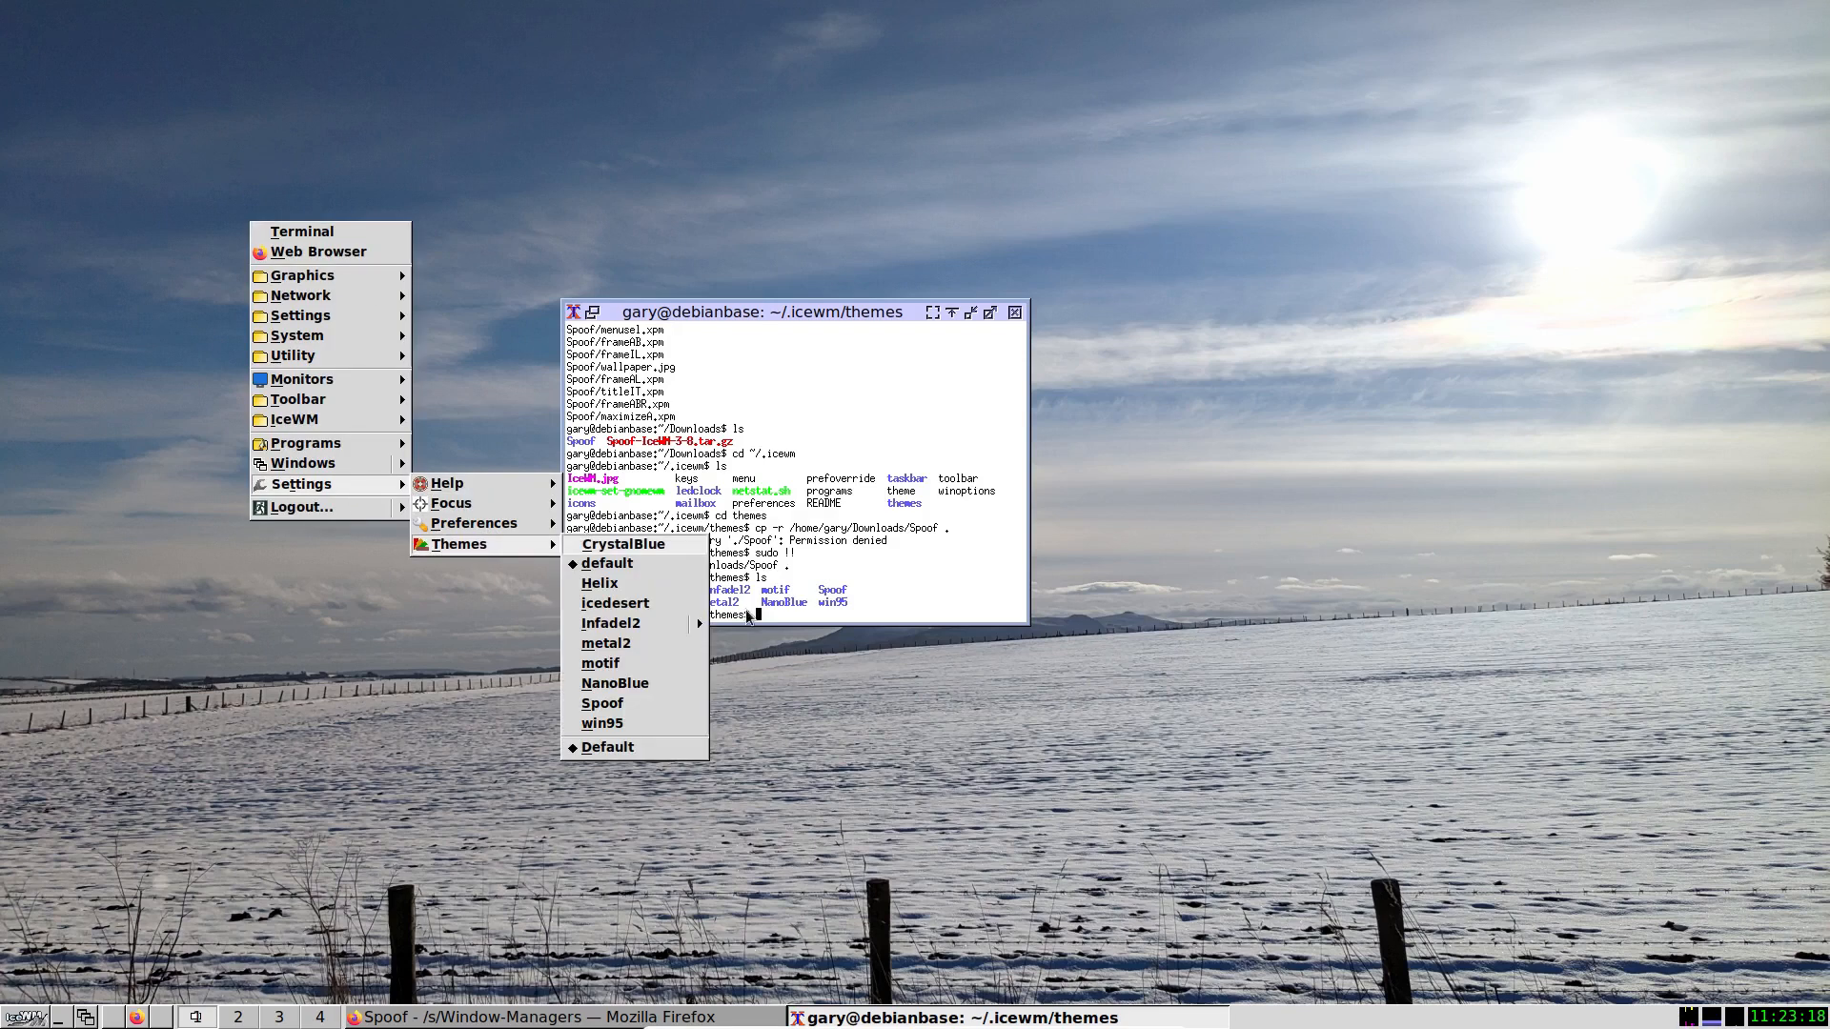
click(602, 704)
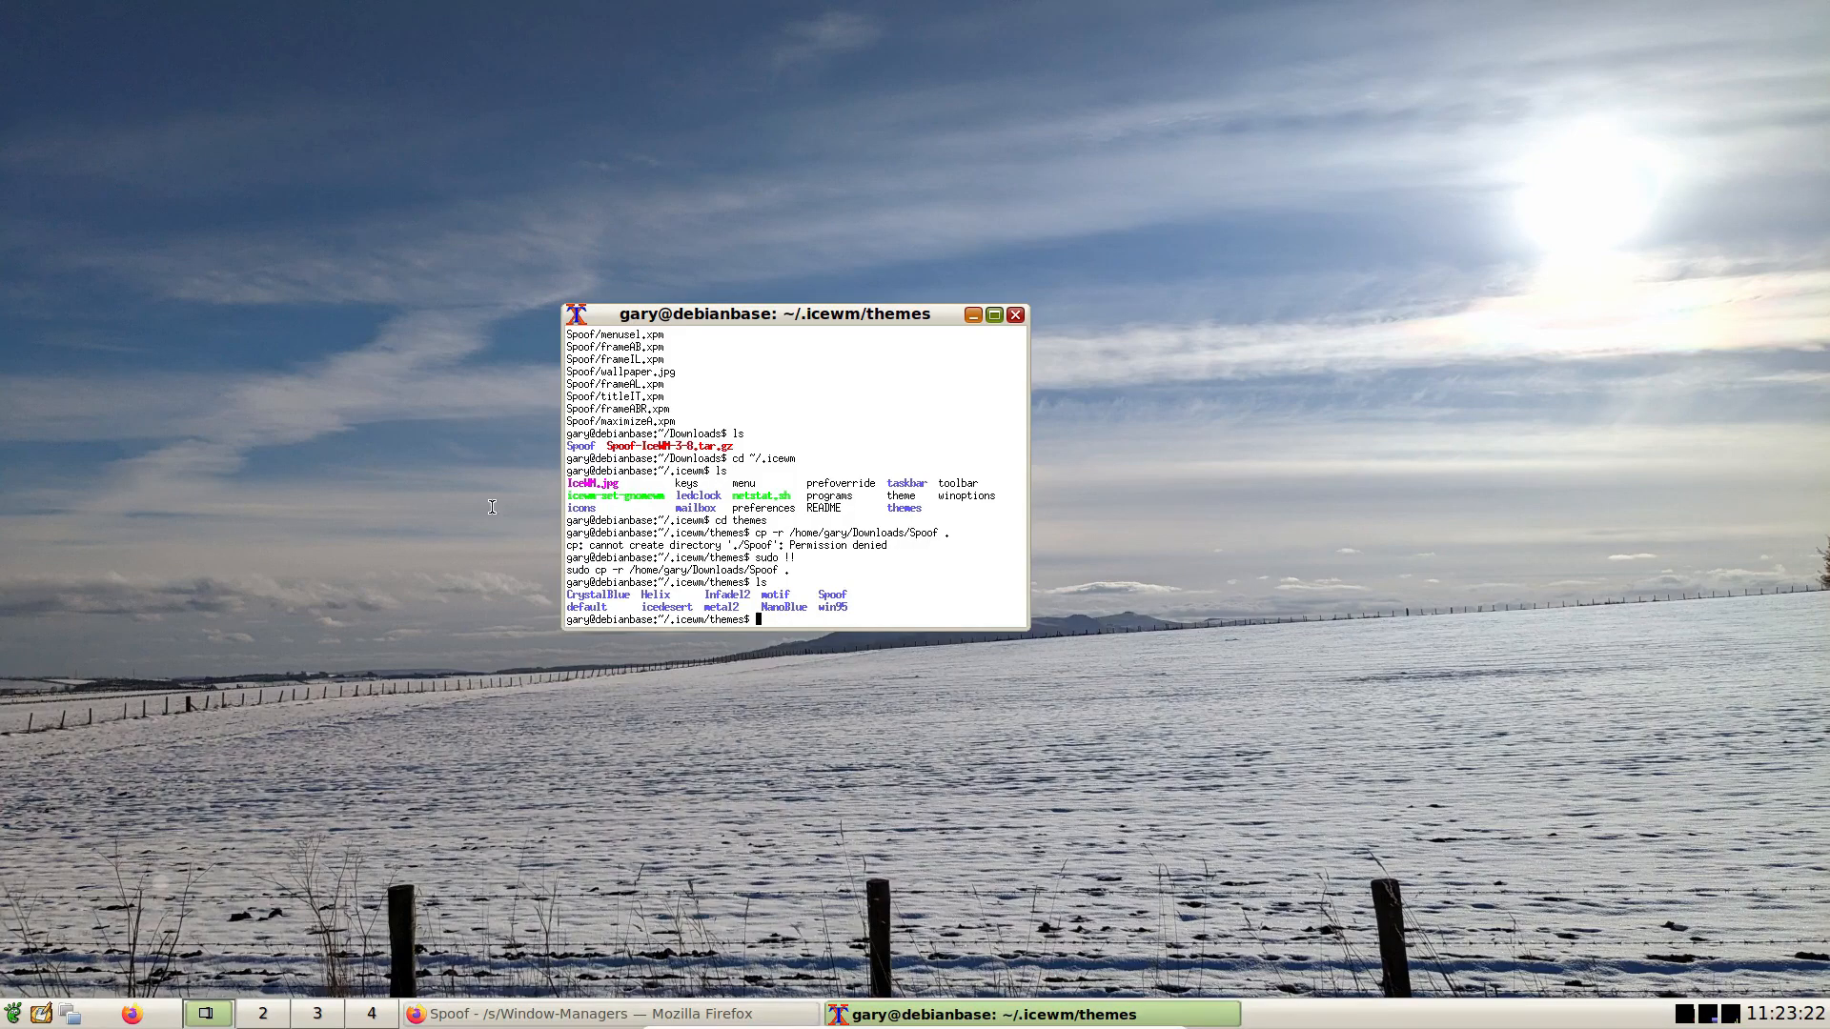
click(14, 1015)
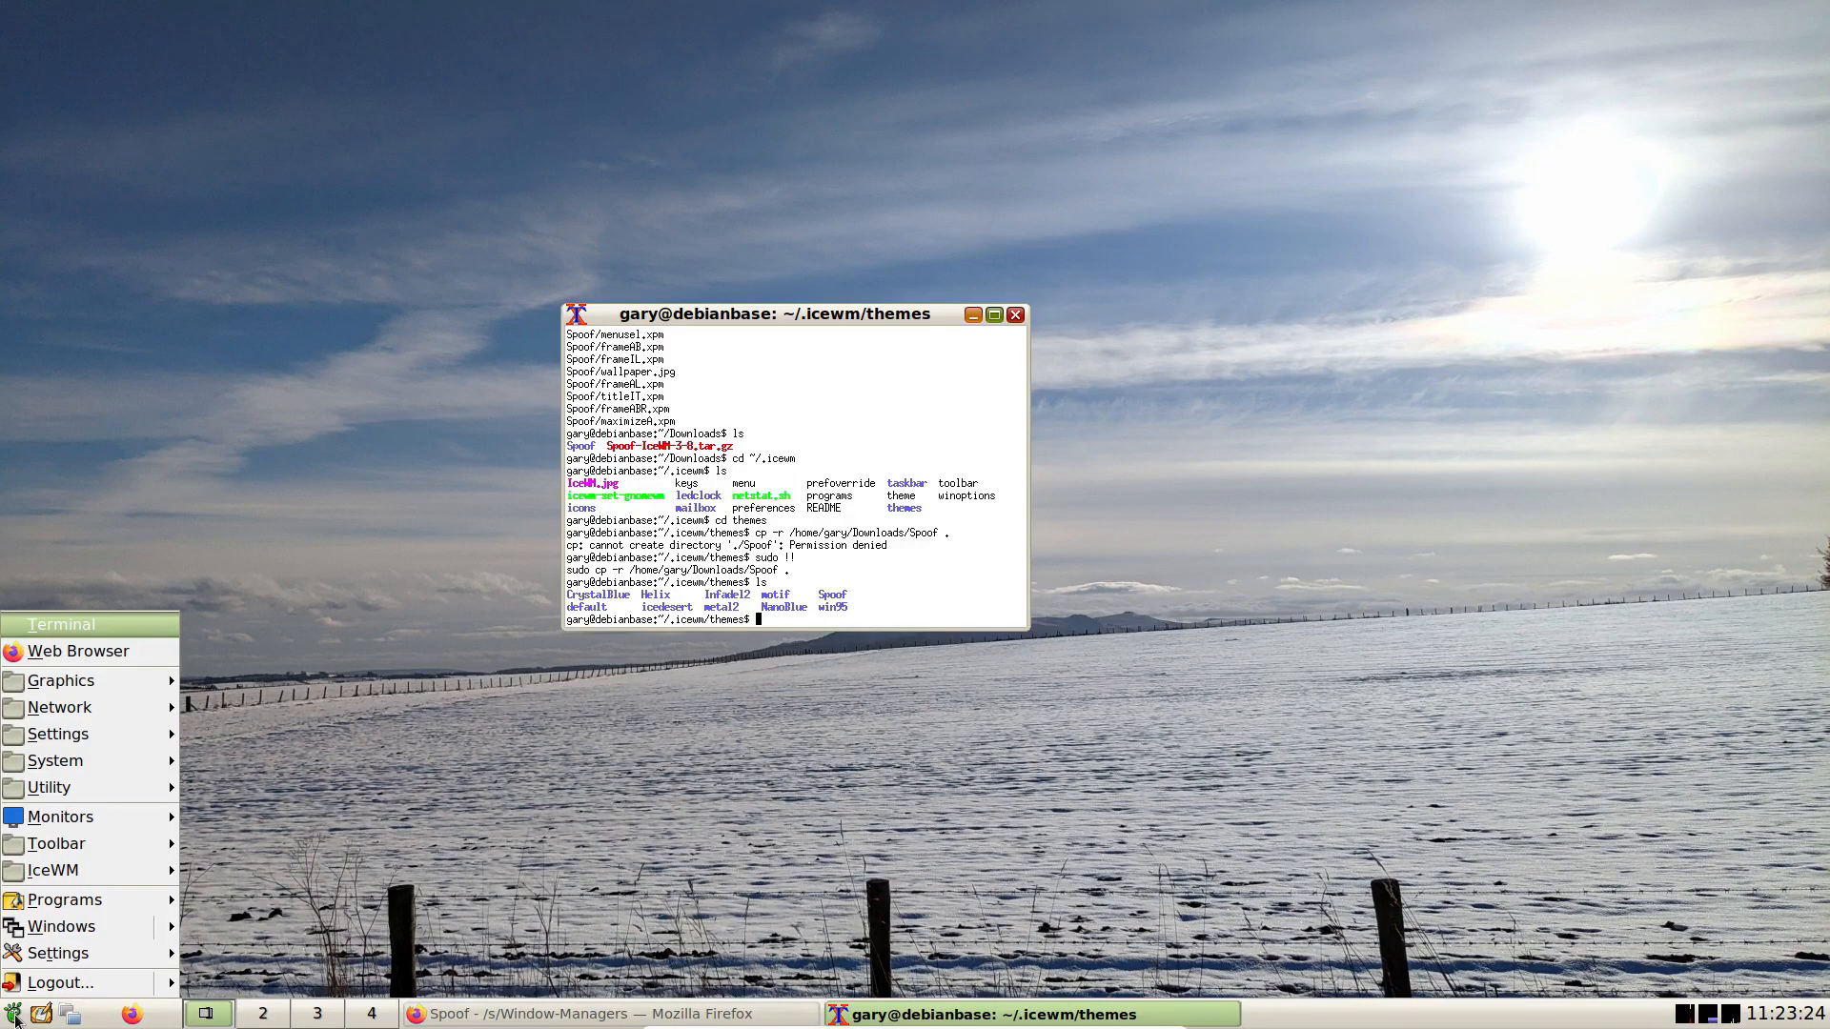
click(225, 462)
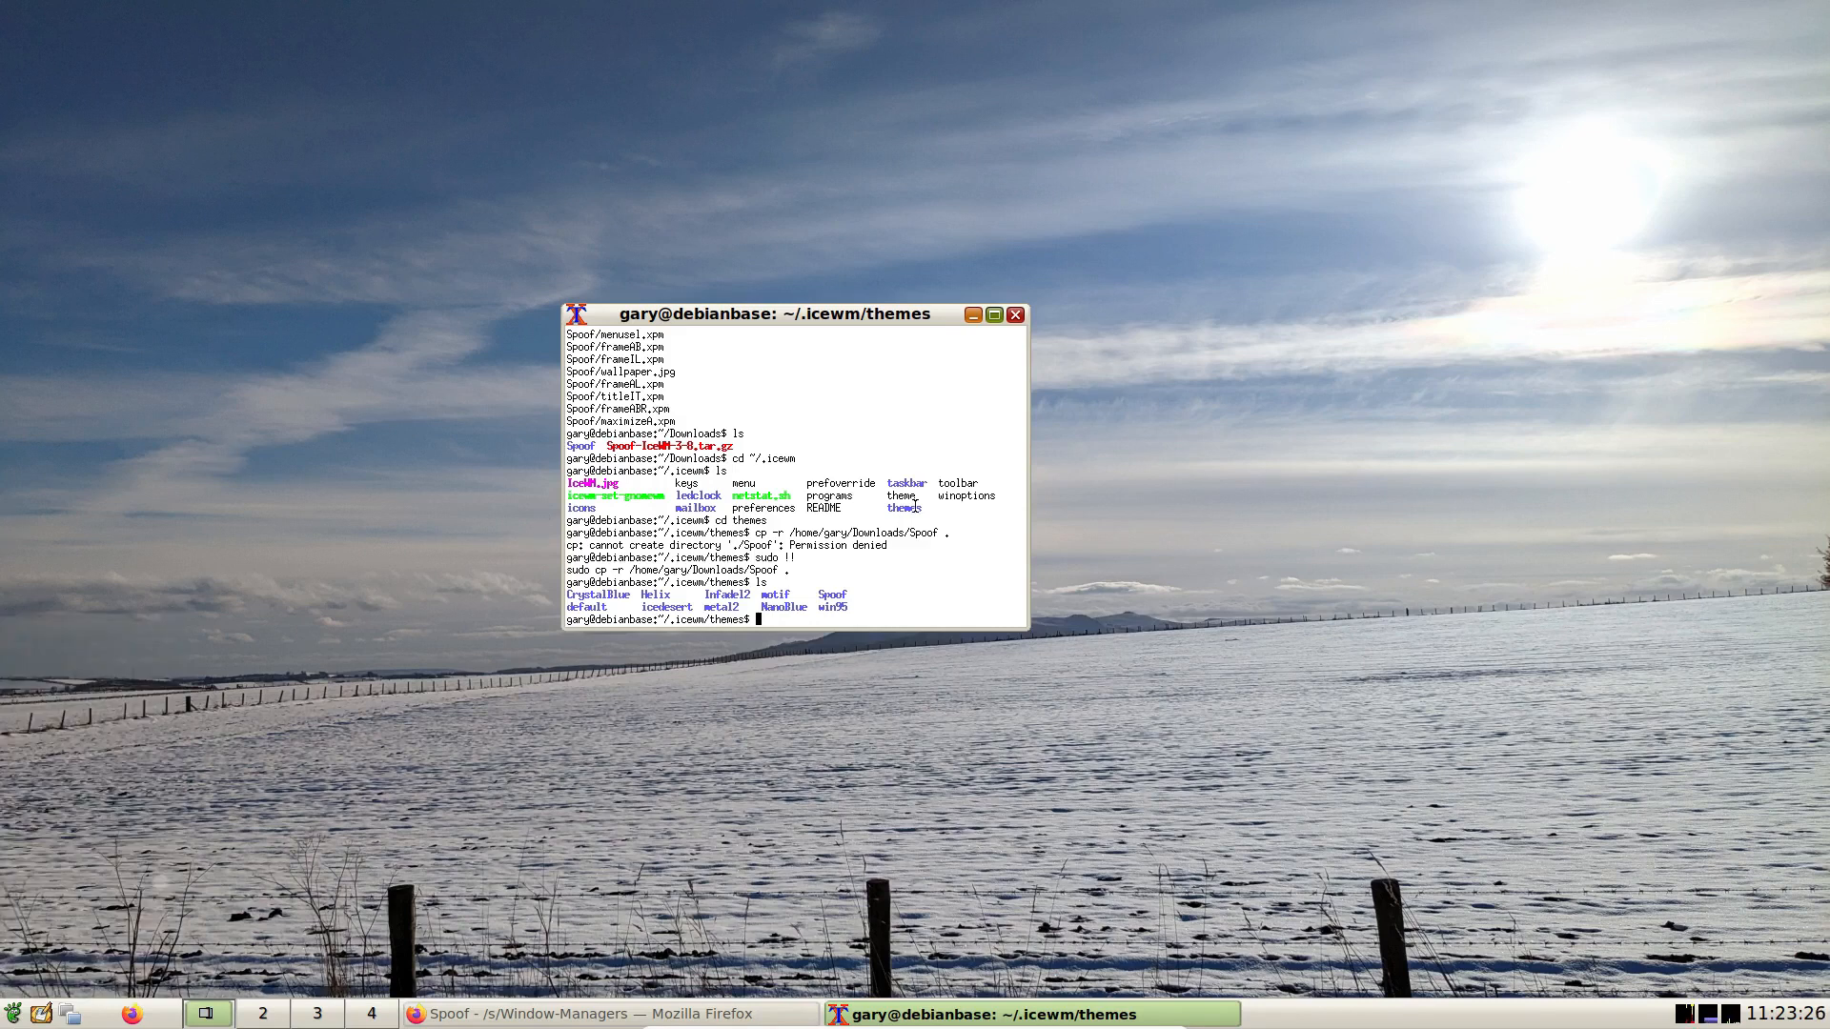
Select the Spoof theme again from the list of desktop themes.
right_click(341, 303)
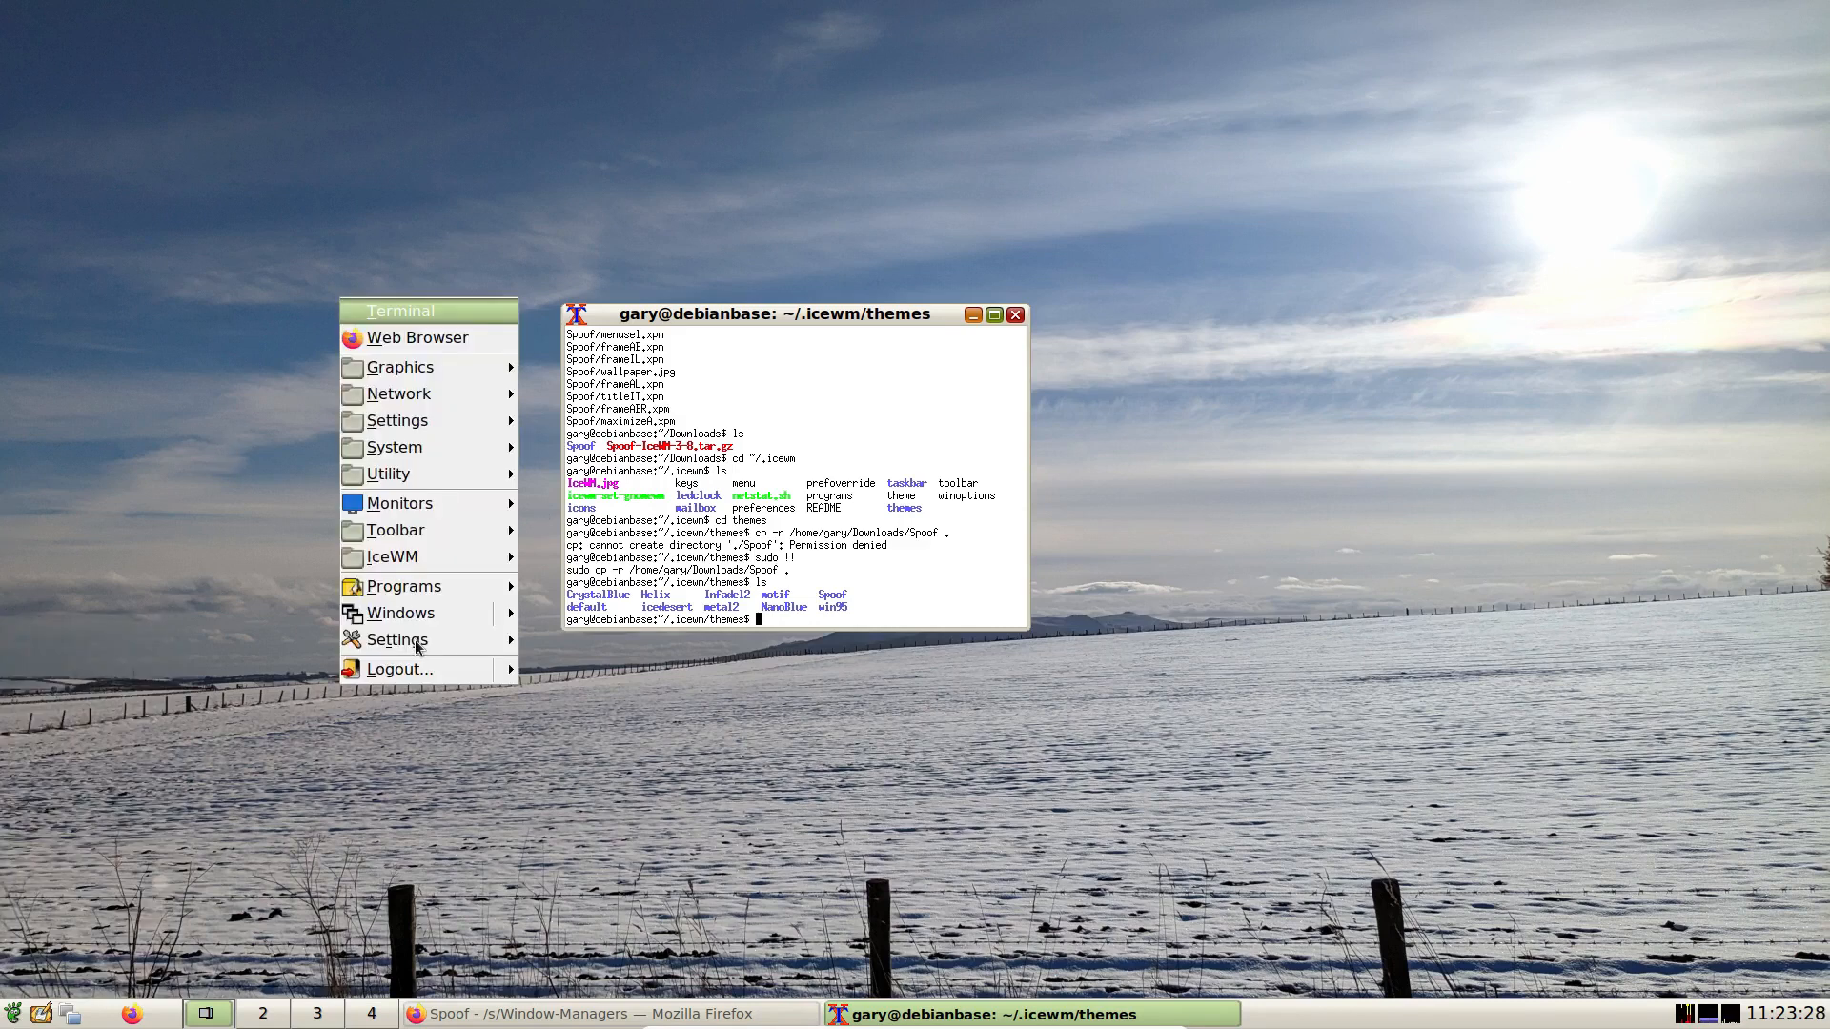
mouse_move(416, 648)
mouse_move(621, 729)
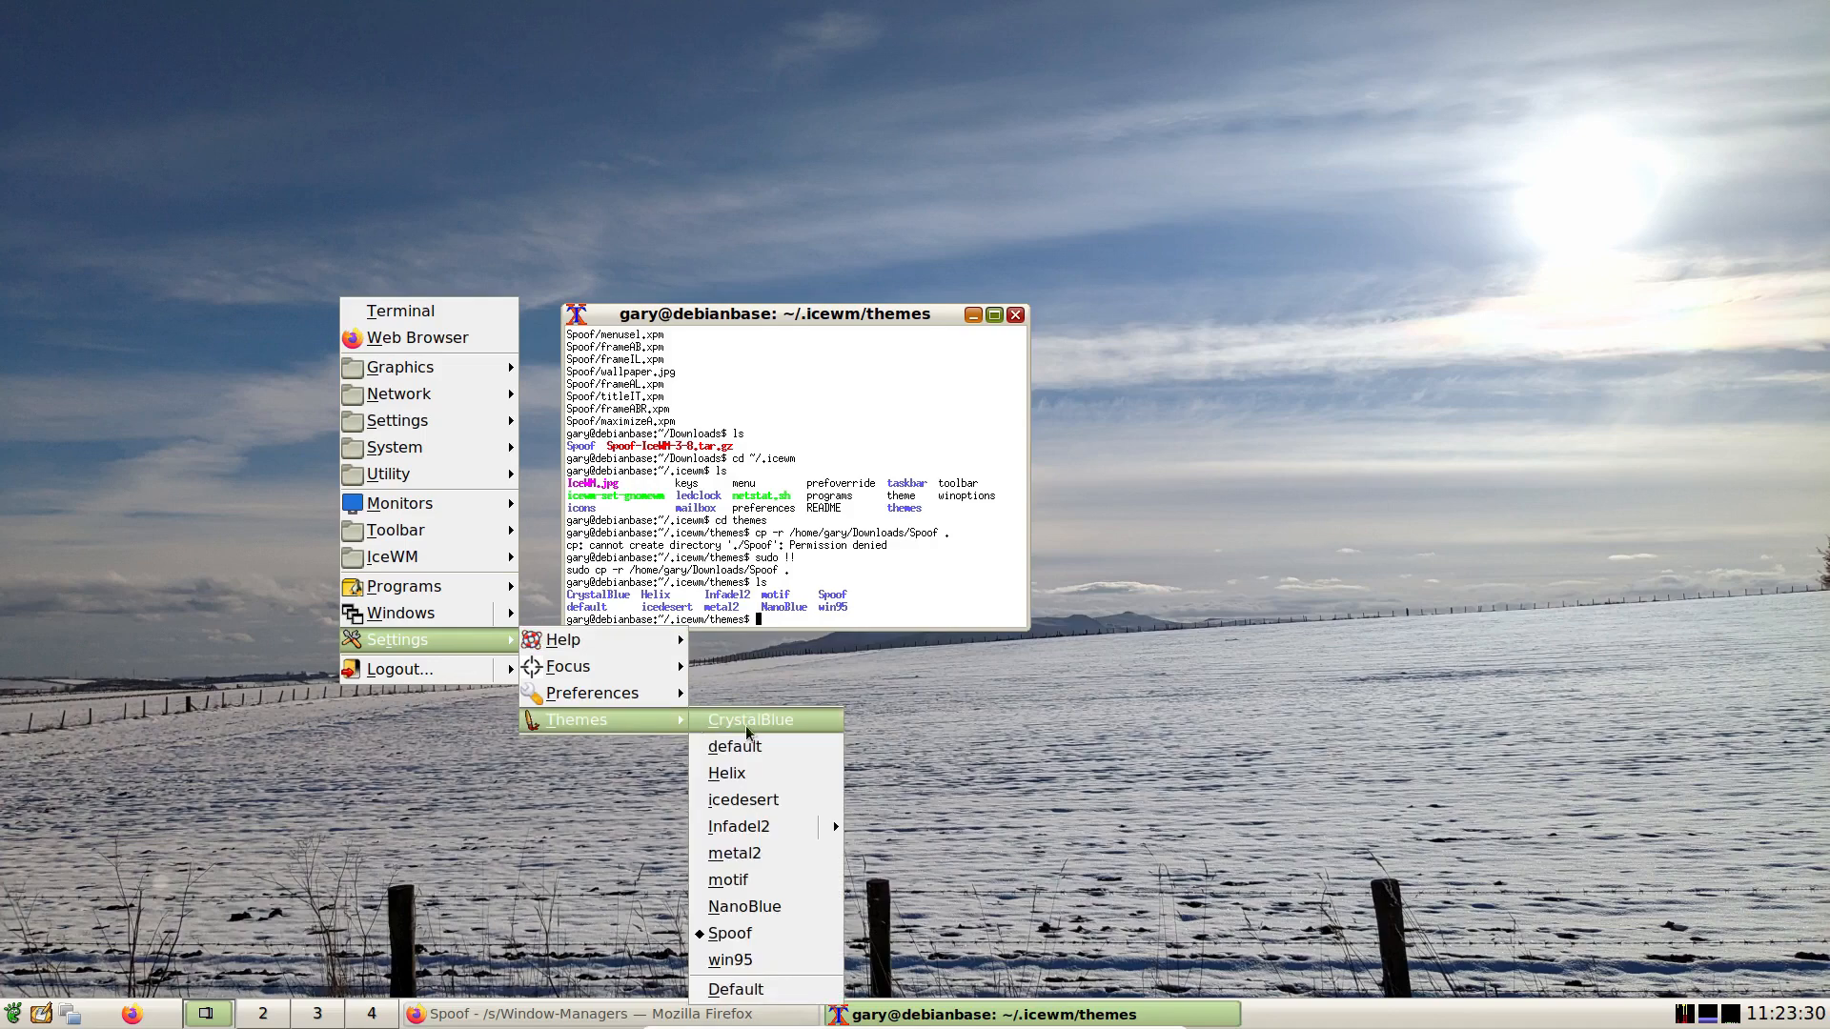
click(738, 931)
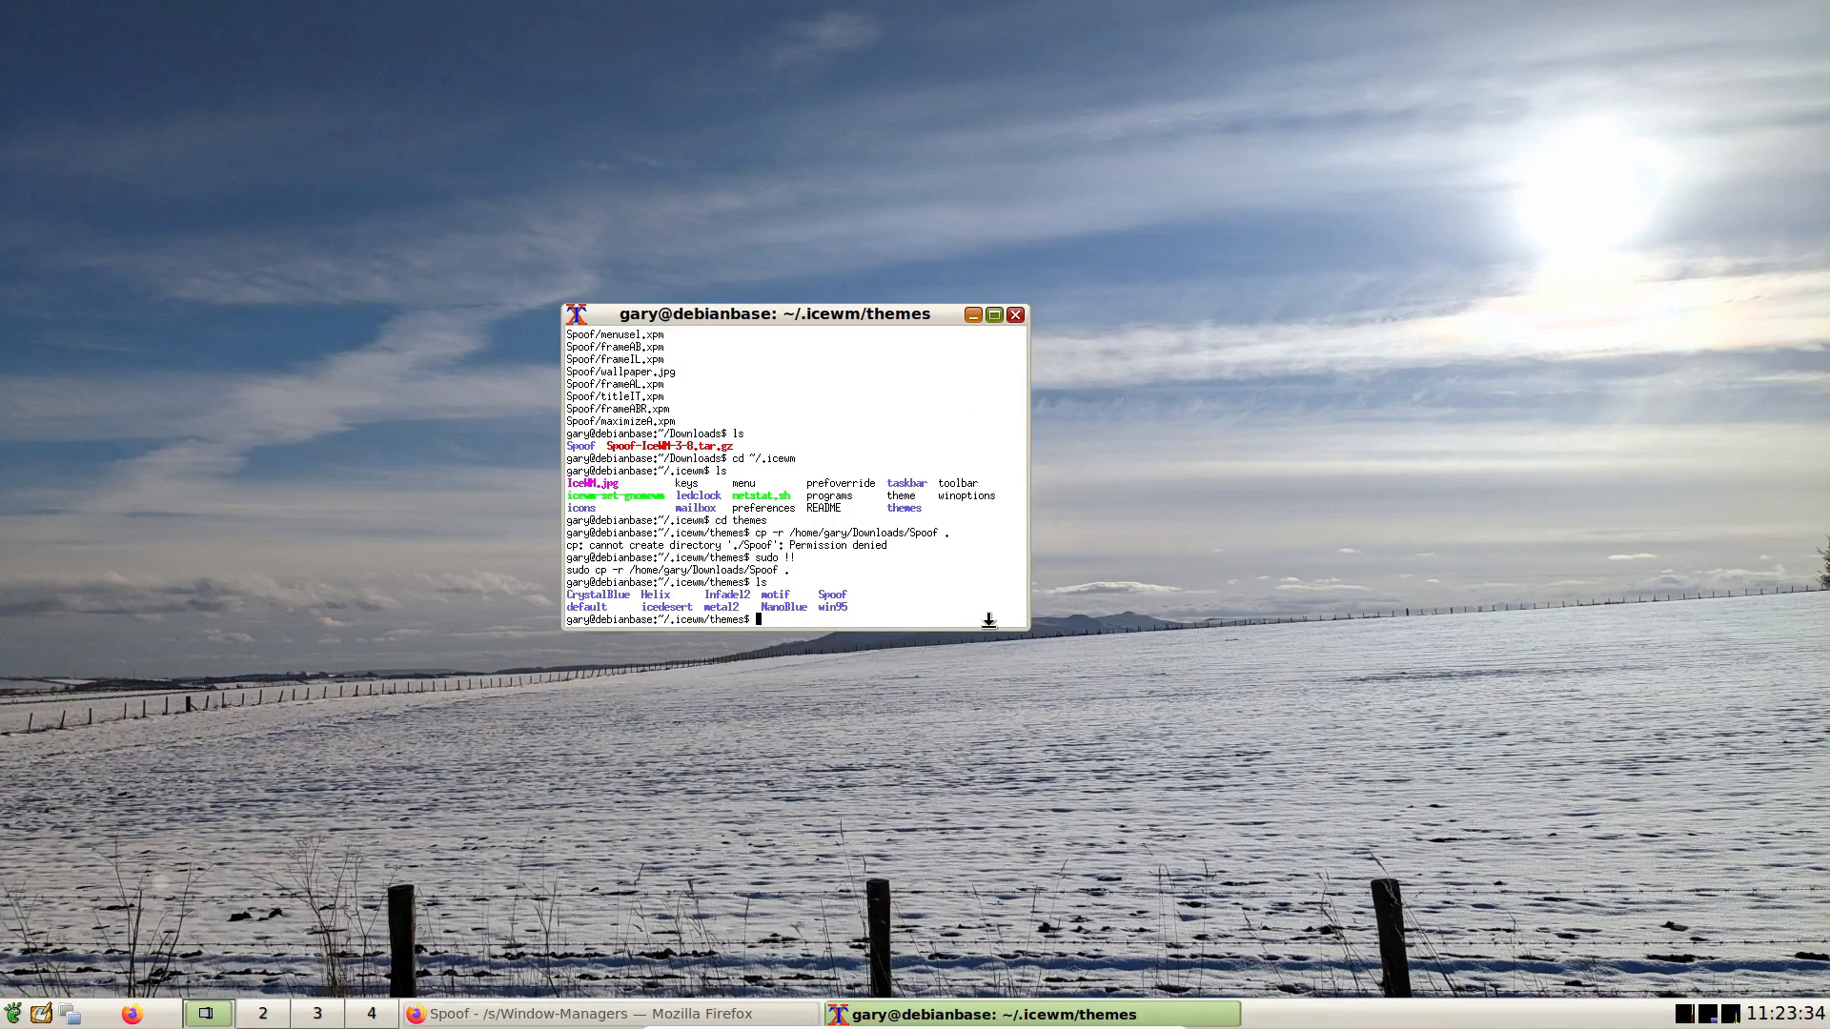
Go up to the .icewm folder, list it, and rename prefoverride by prefixing the account's username.
text(cd ..)
key(Return)
text(ls)
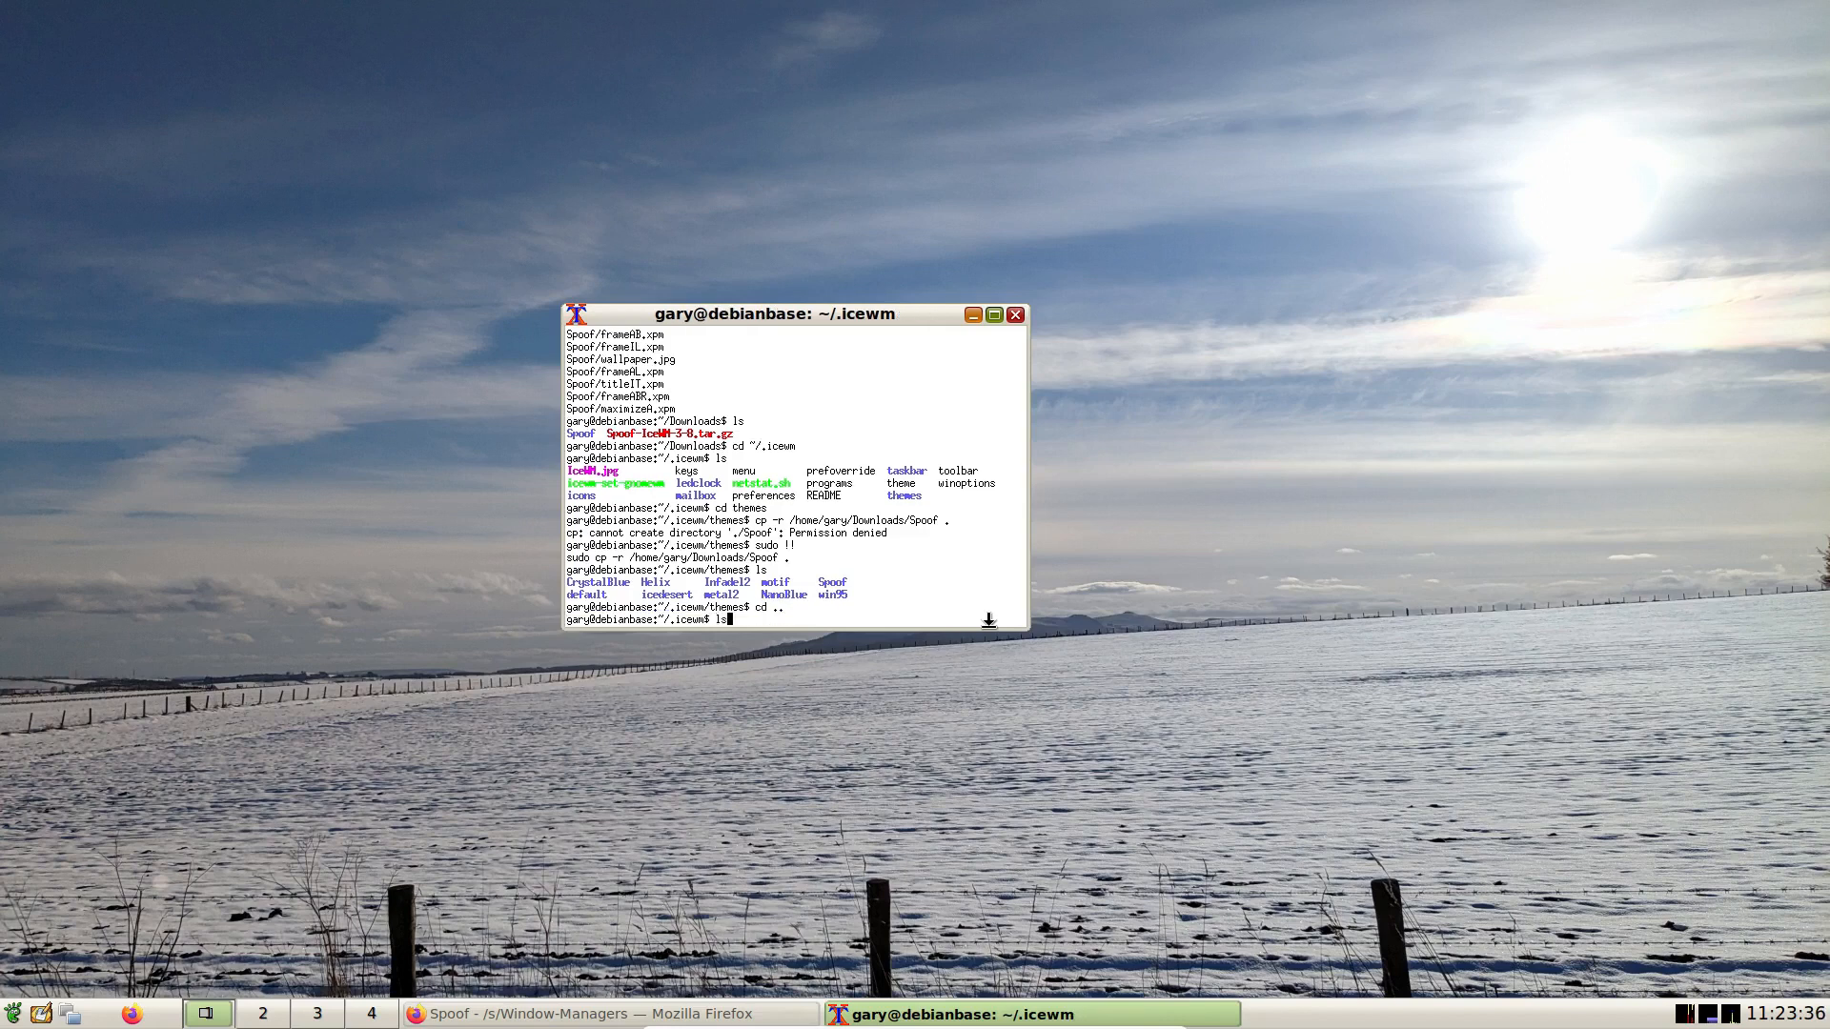
key(Return)
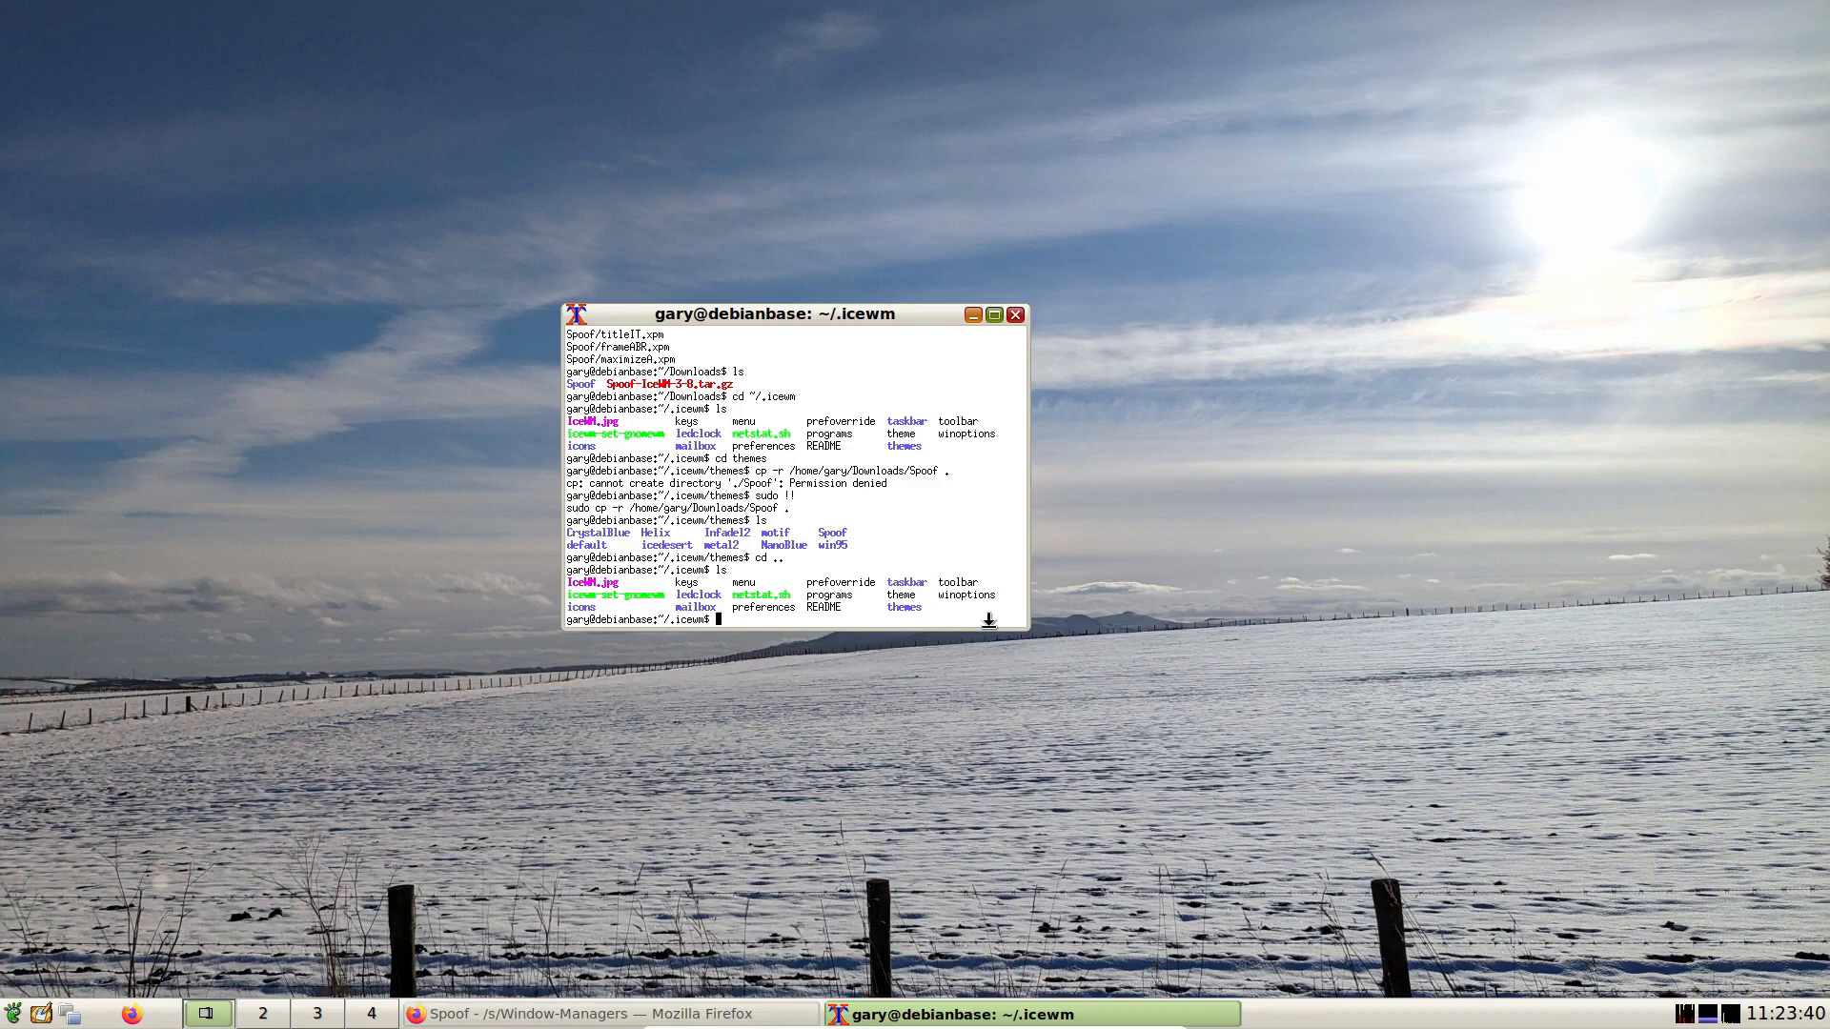
text(mv prefoverride garyprefoverride)
key(Return)
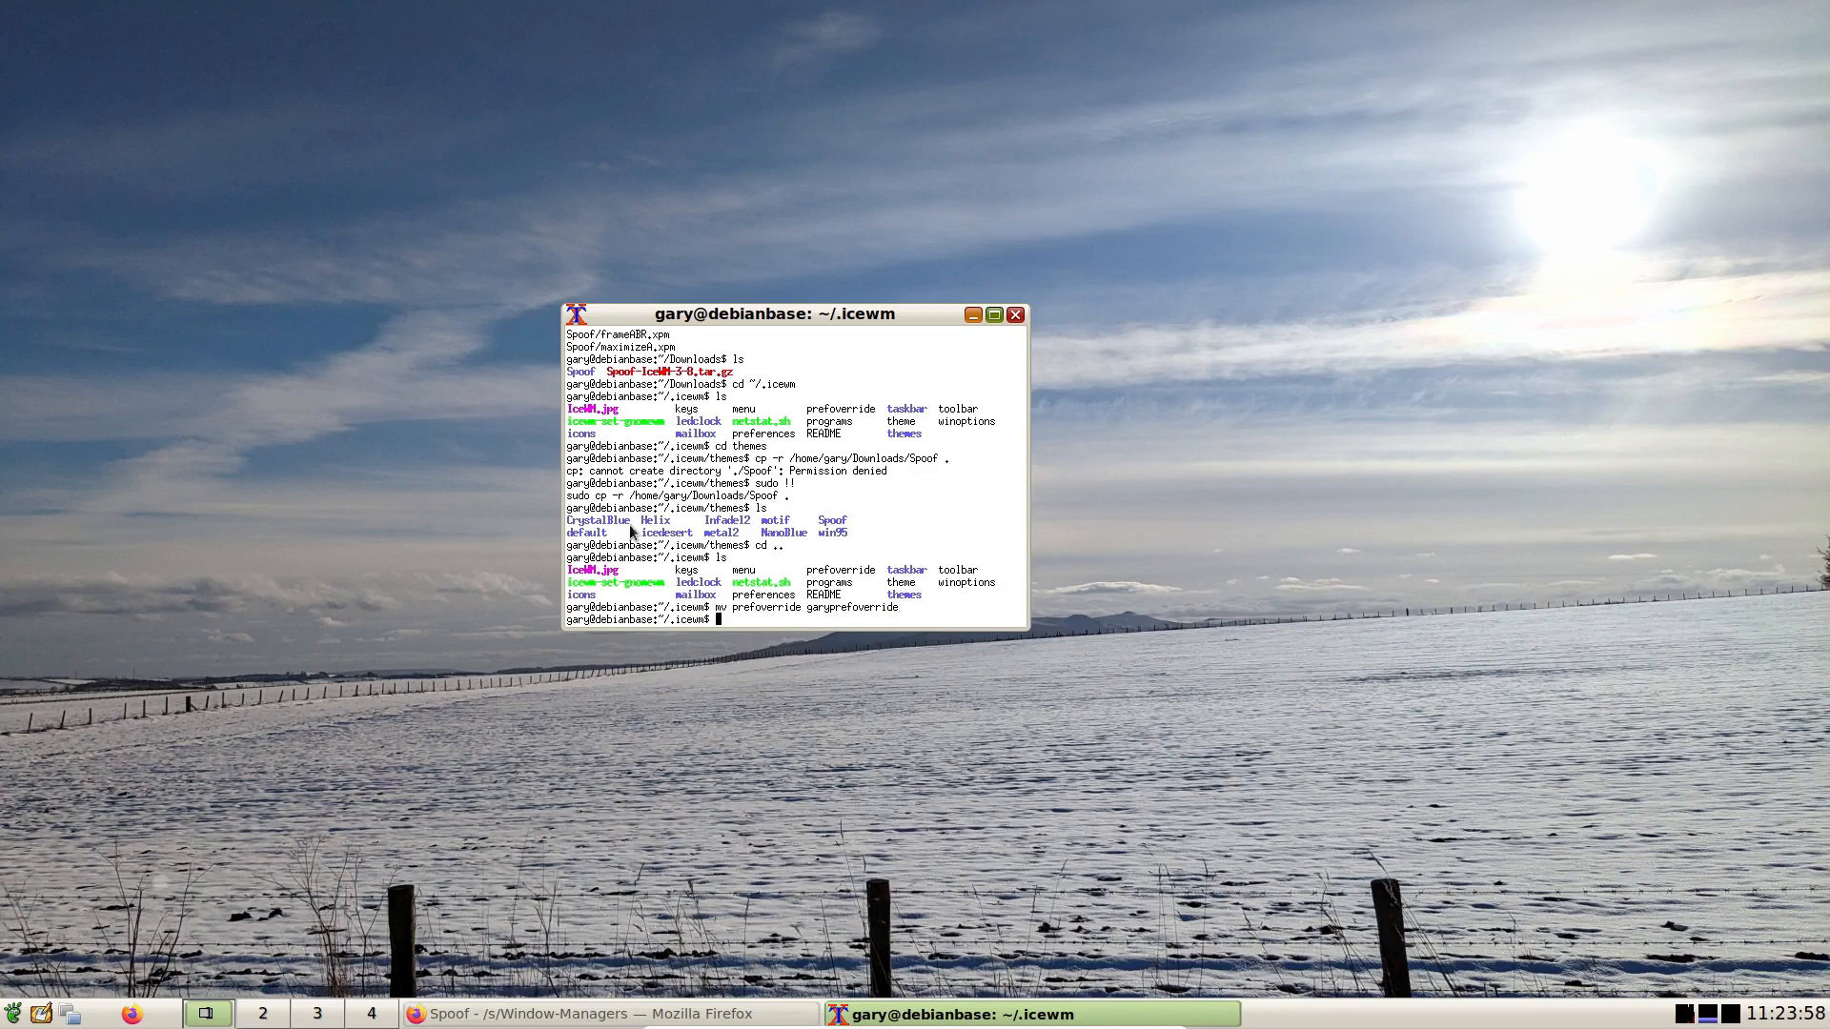
Reapply the Spoof theme with prefoverride disabled, and move the terminal aside to view the wallpaper.
right_click(386, 287)
mouse_move(478, 629)
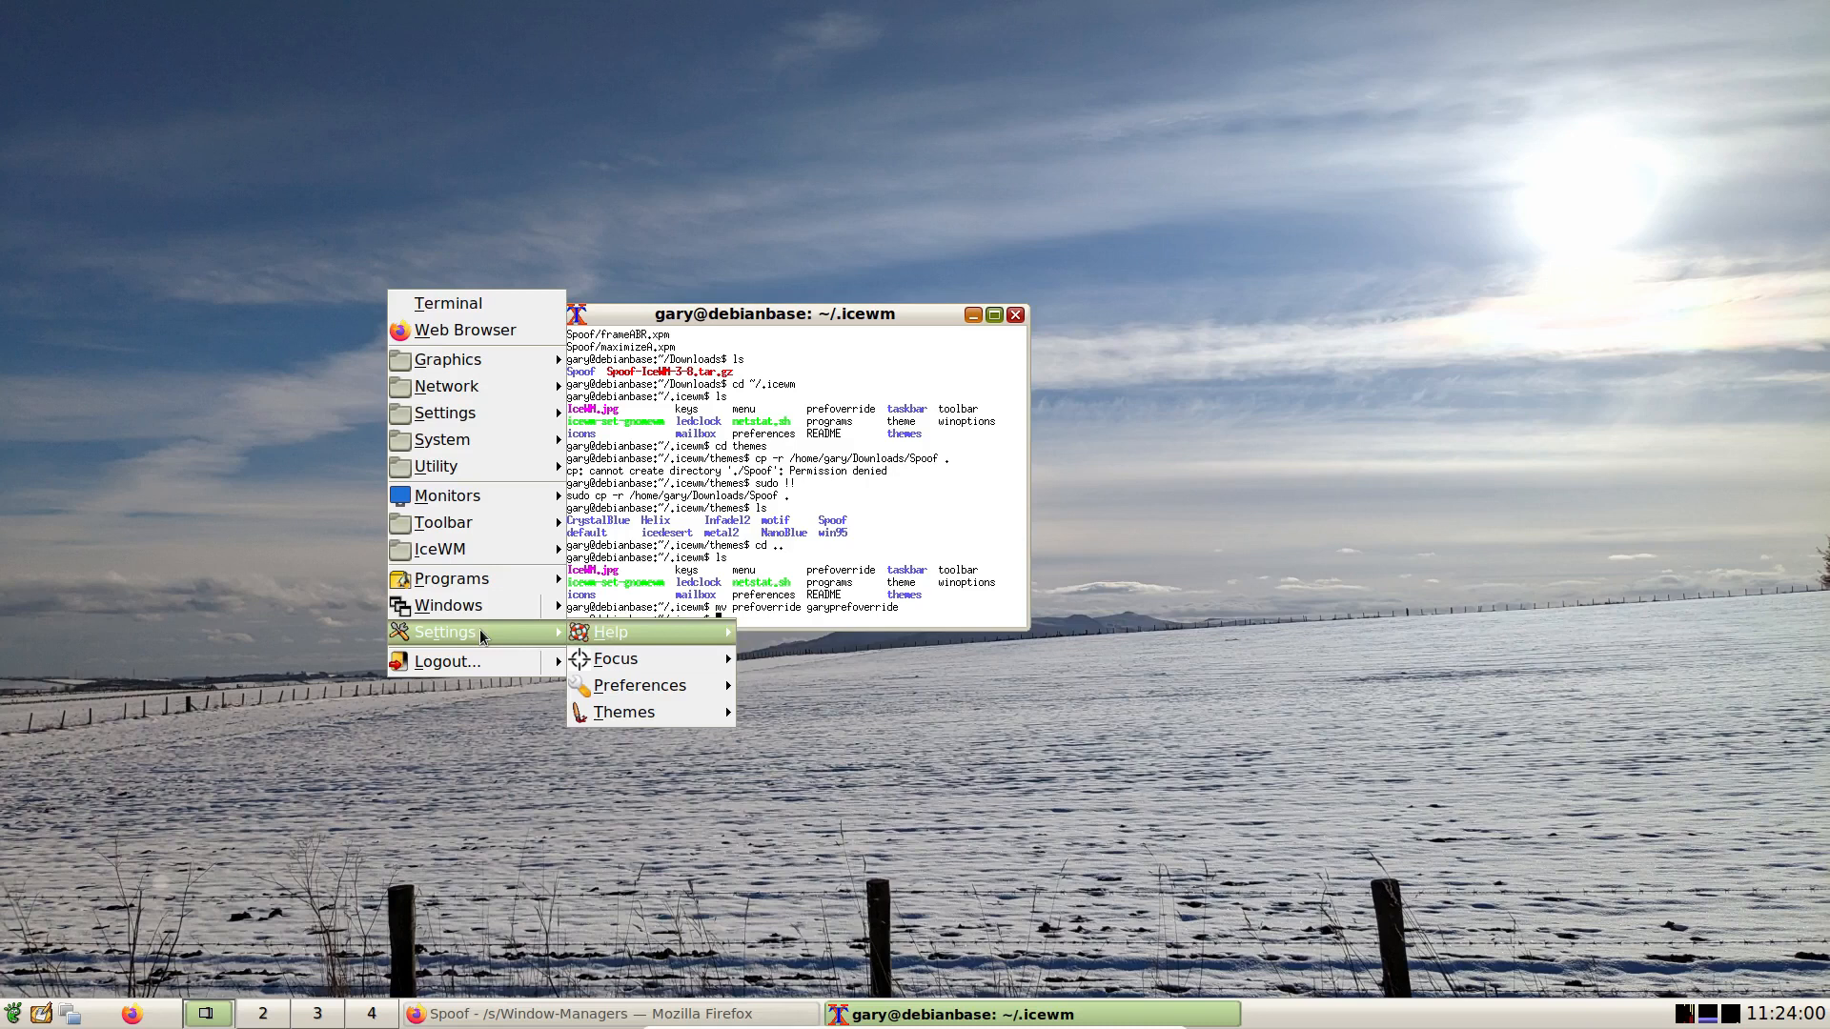
mouse_move(615, 716)
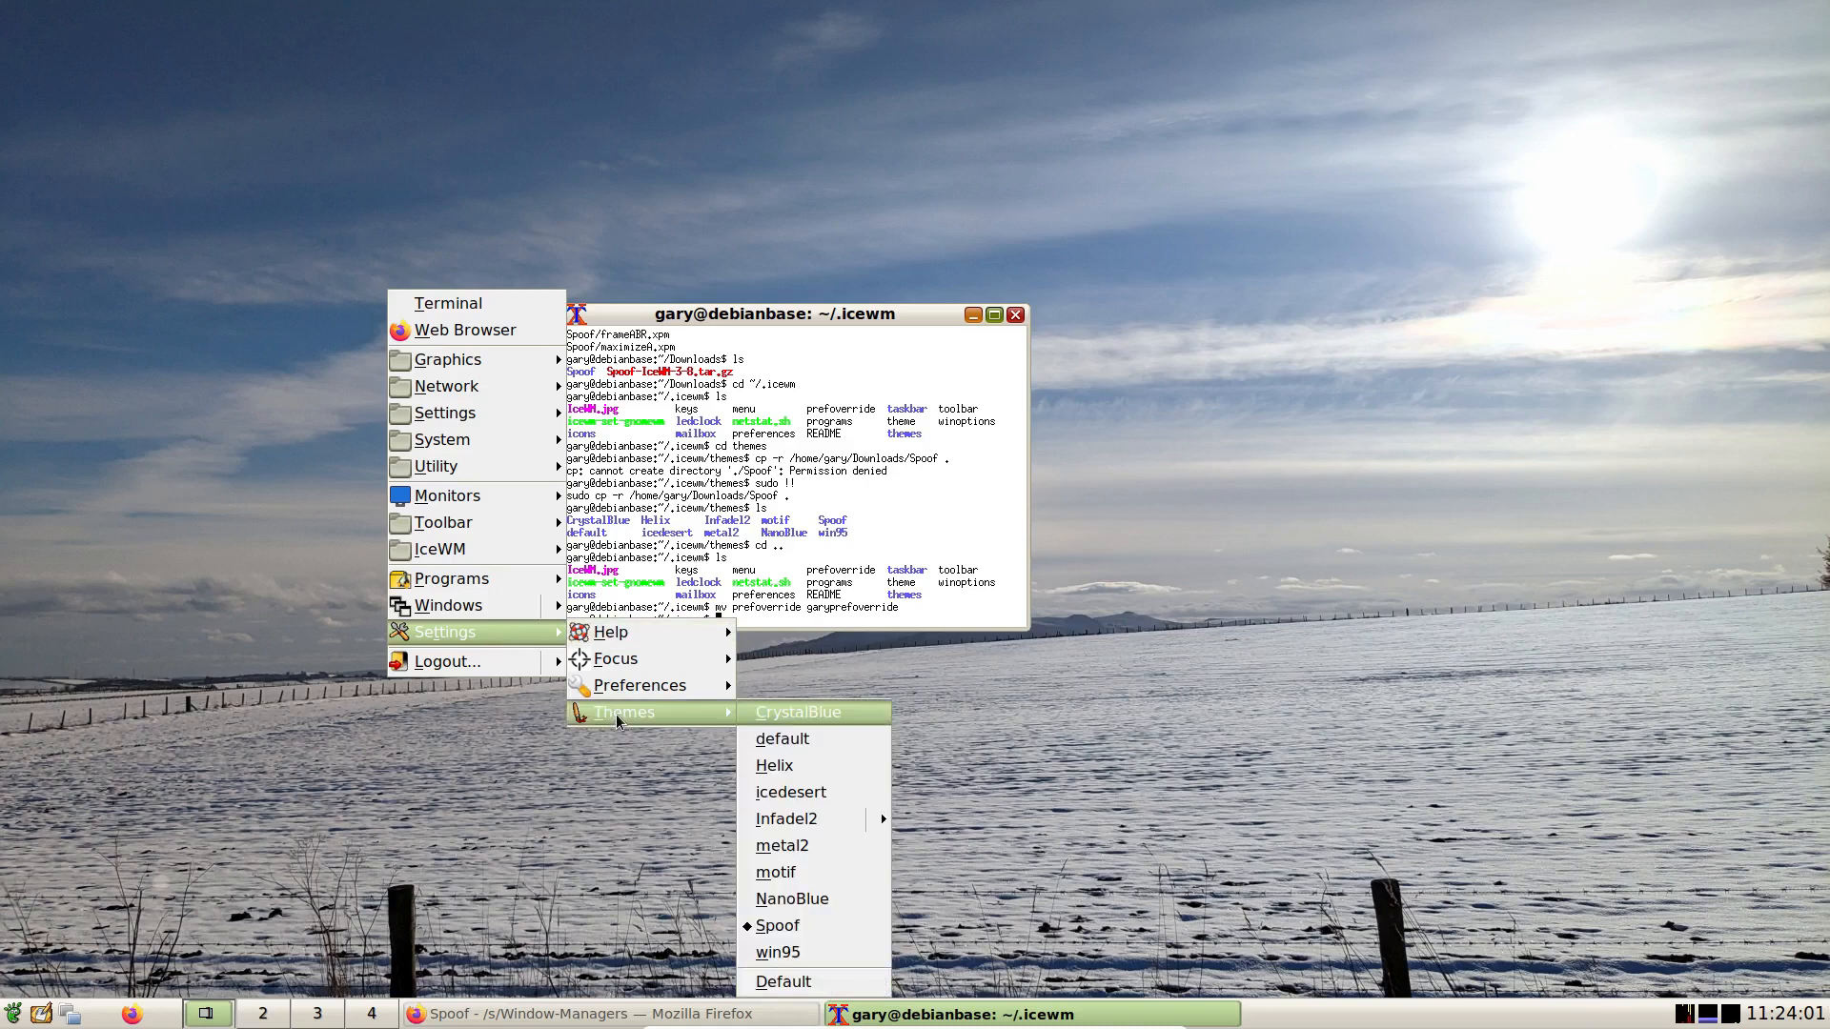
click(787, 926)
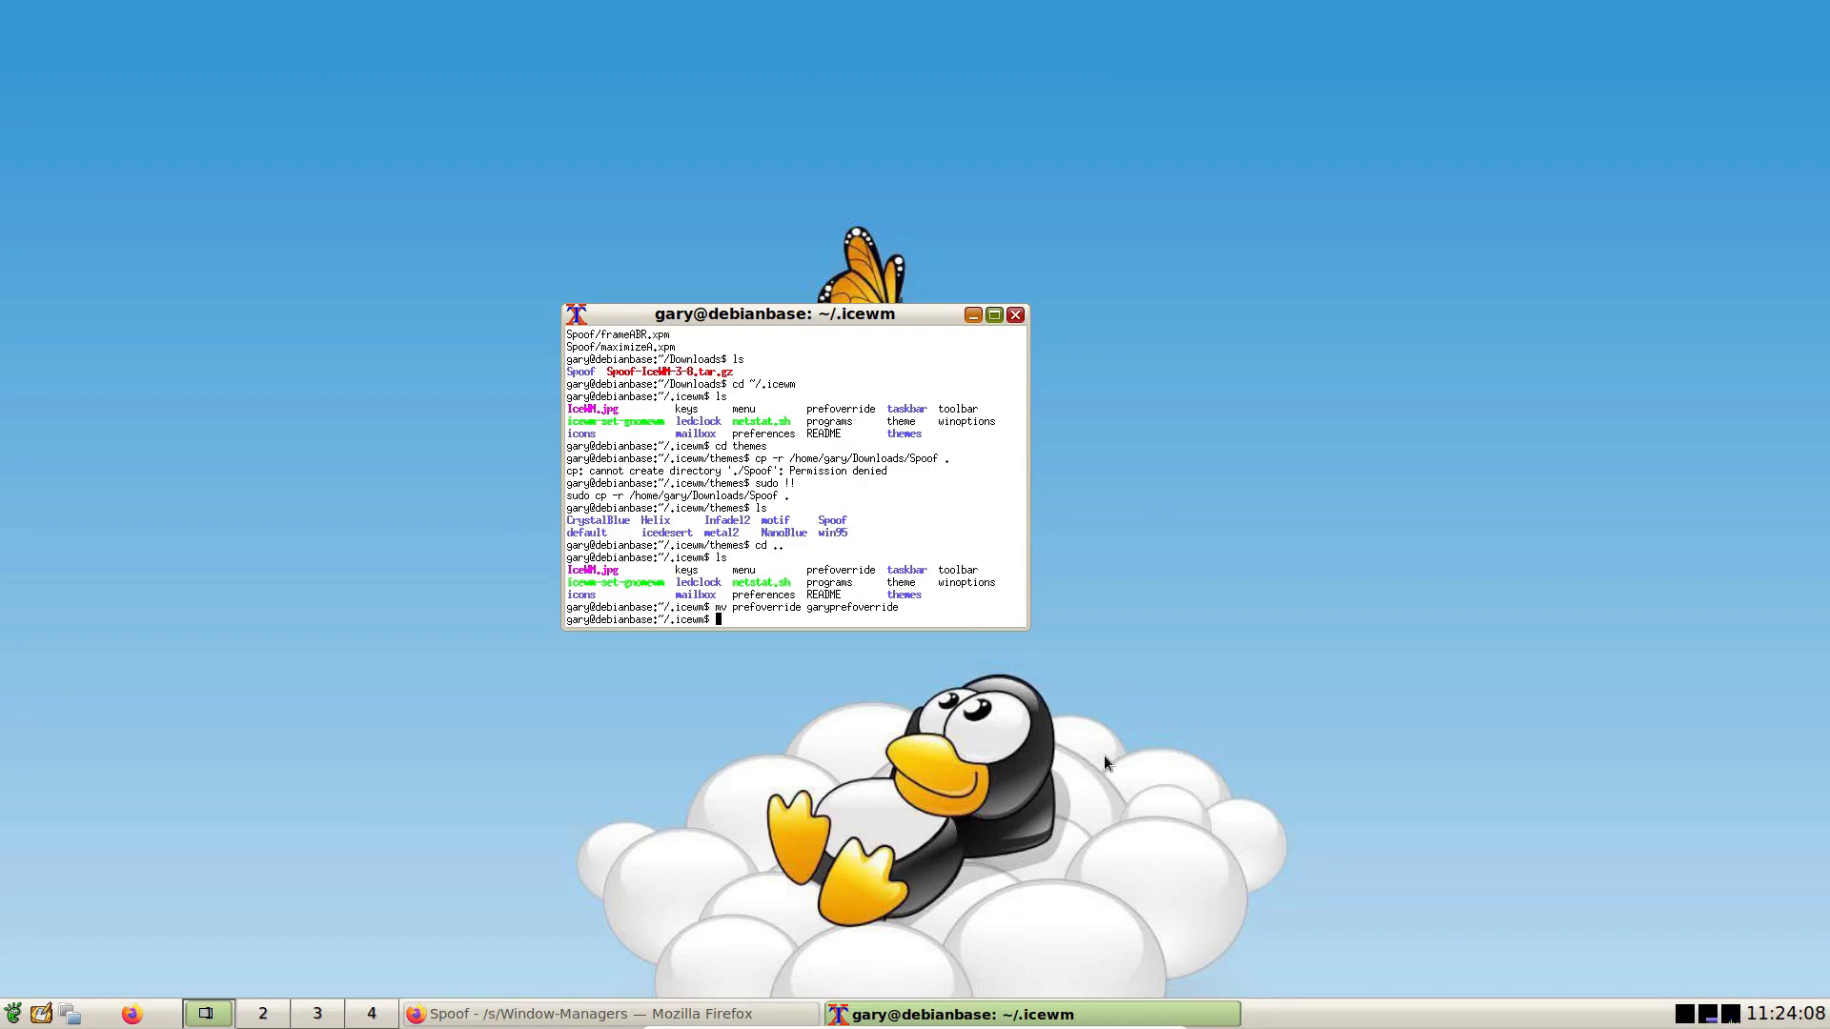
drag(842, 319, 756, 293)
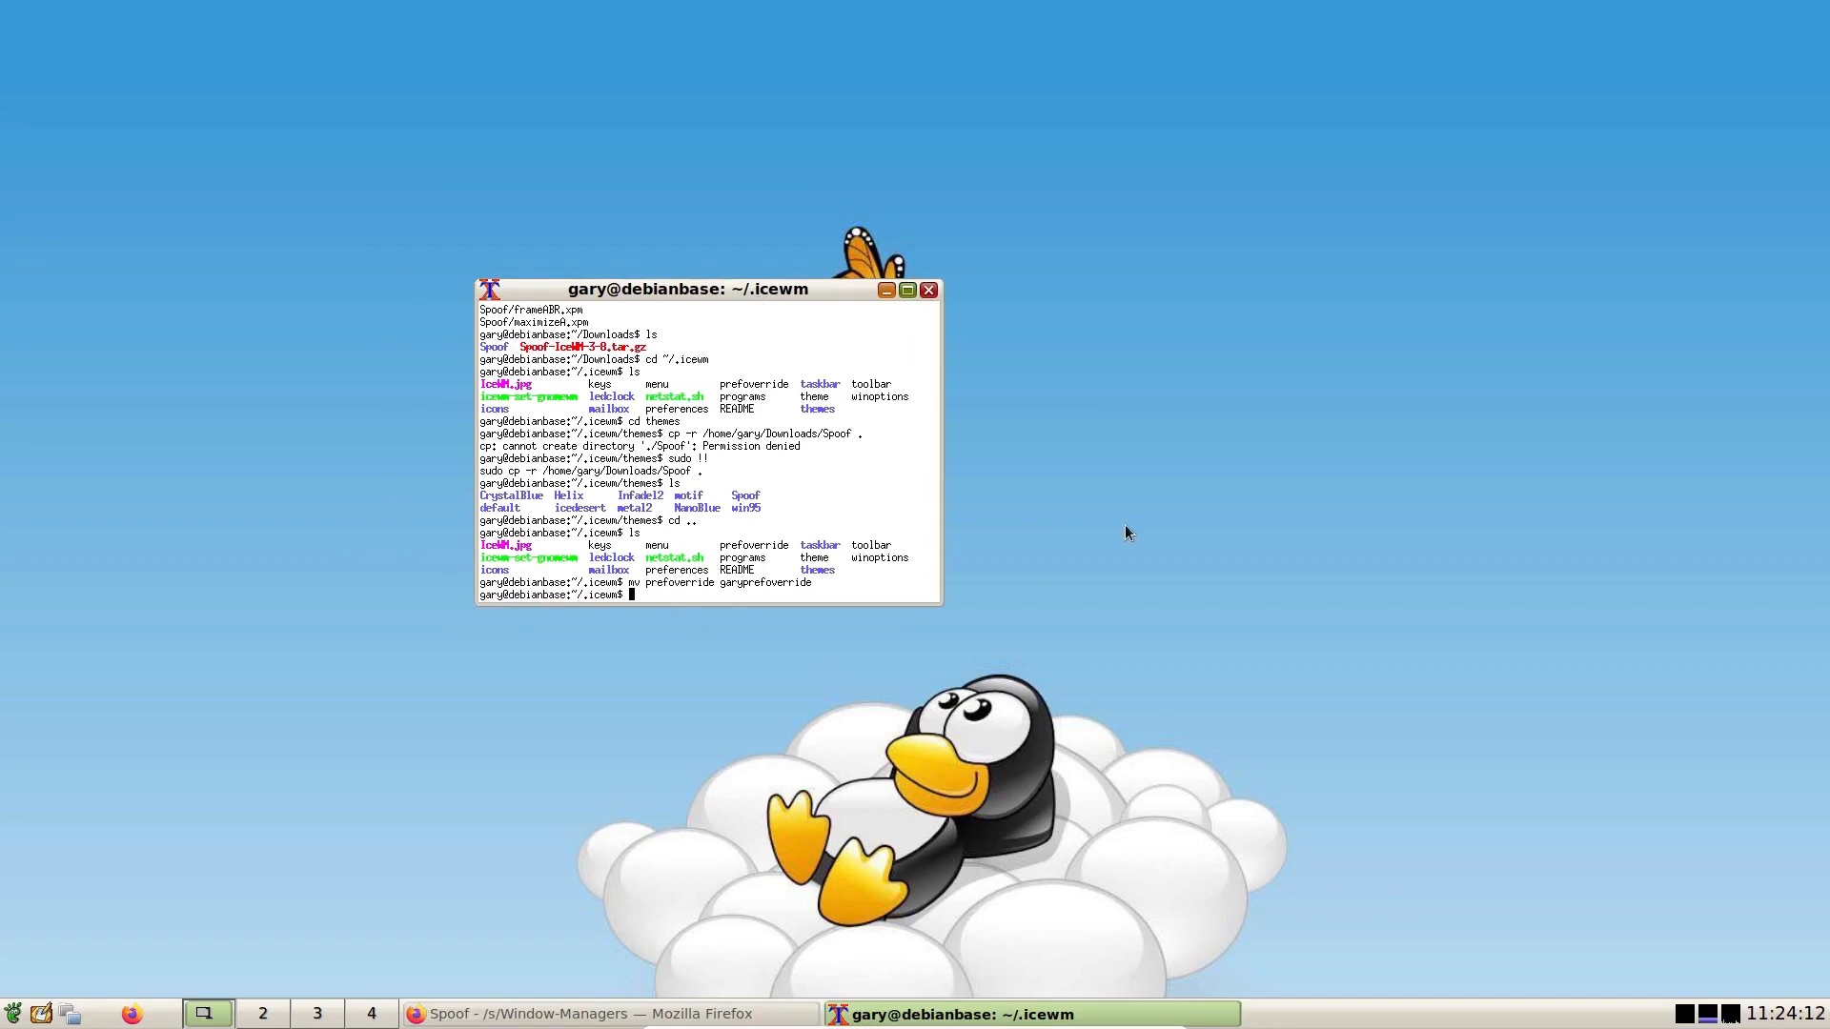
Rename the username-prefixed override file back to prefoverride and reapply the Spoof theme.
text(mv garyprefoverride prefoverride)
key(Return)
right_click(973, 261)
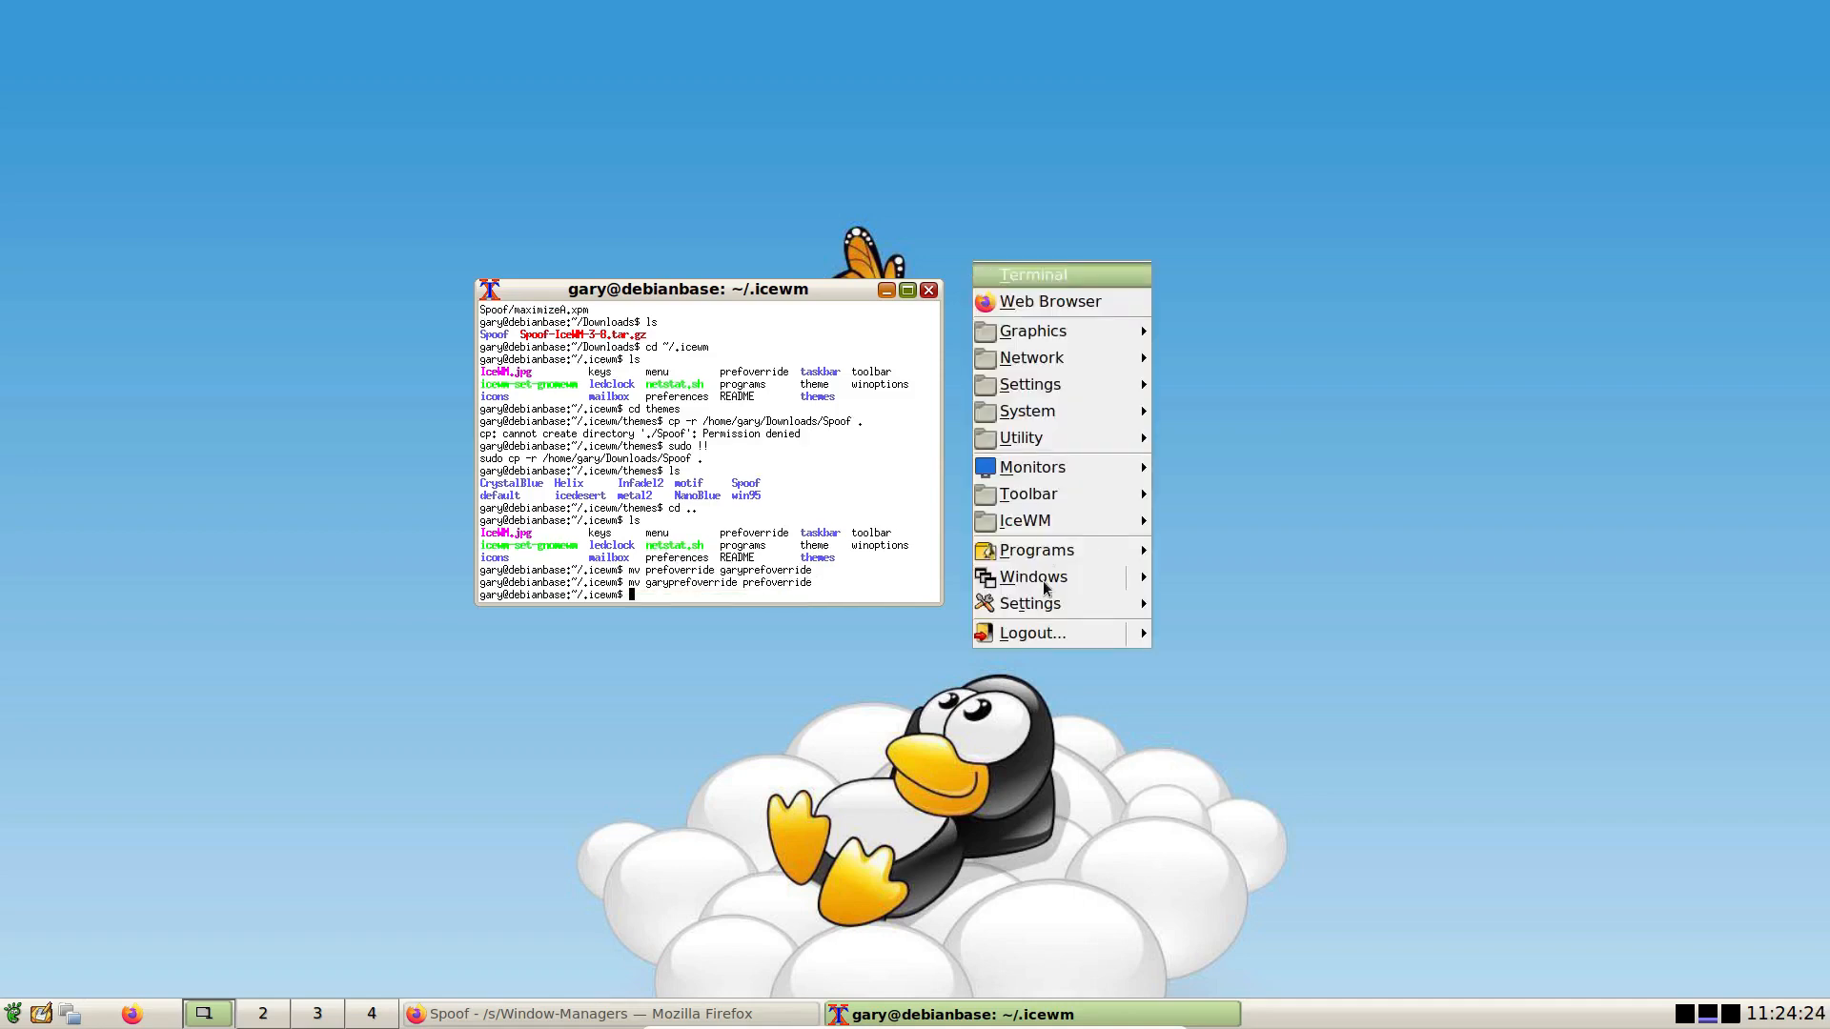
mouse_move(1044, 603)
mouse_move(1244, 678)
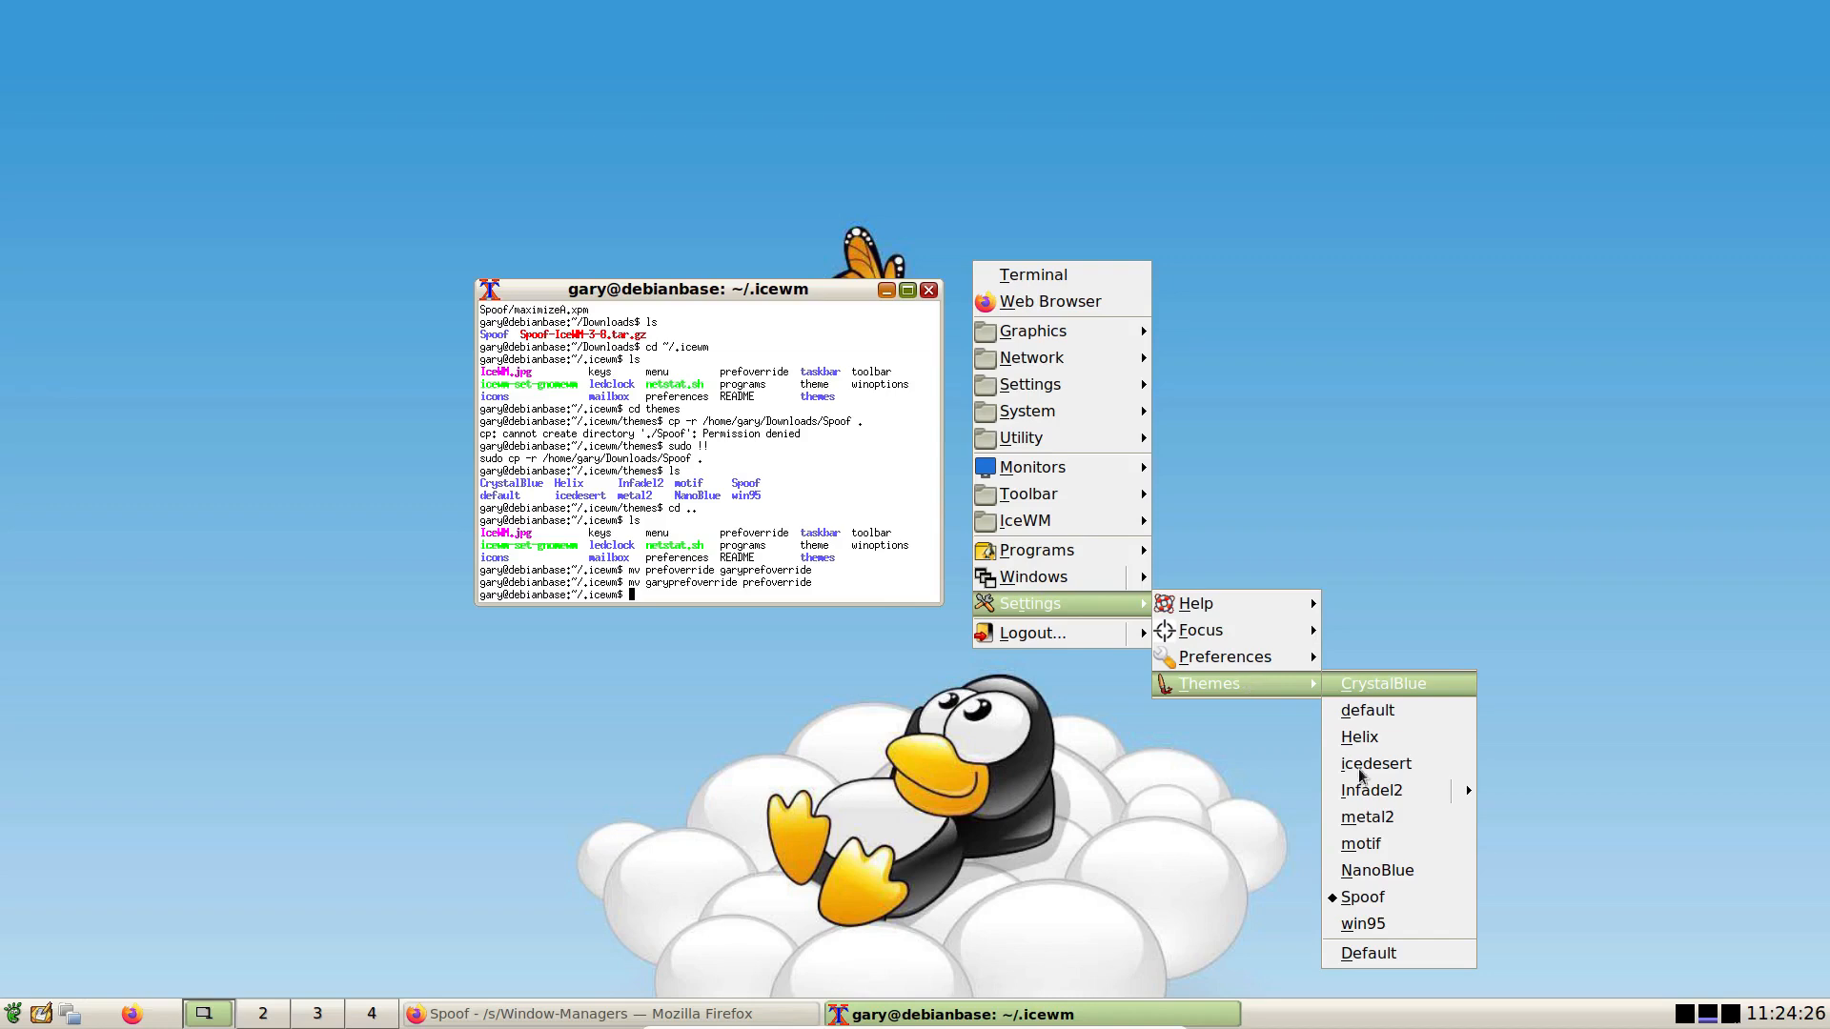
click(1368, 896)
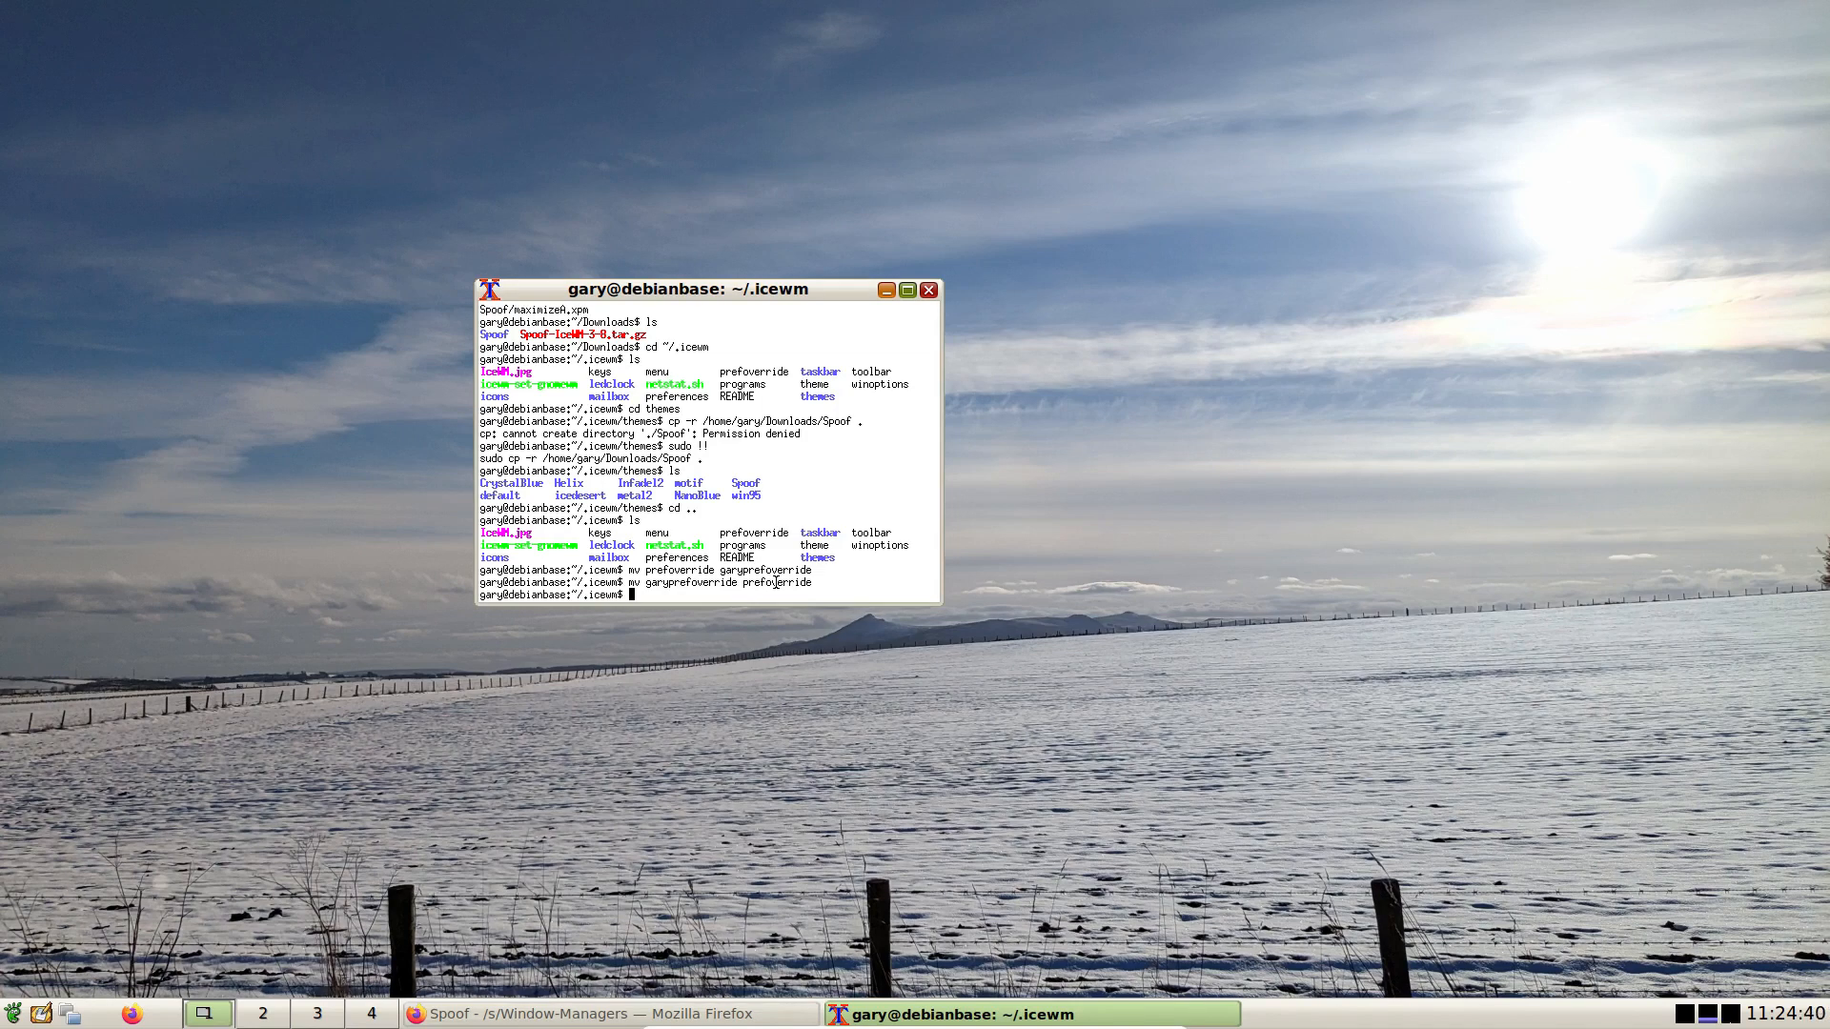
Print the current directory with pwd, go into the themes folder, and list its contents.
text(cd)
key(BackSpace)
text(wd)
key(Return)
text(cd themes)
key(Return)
text(ls)
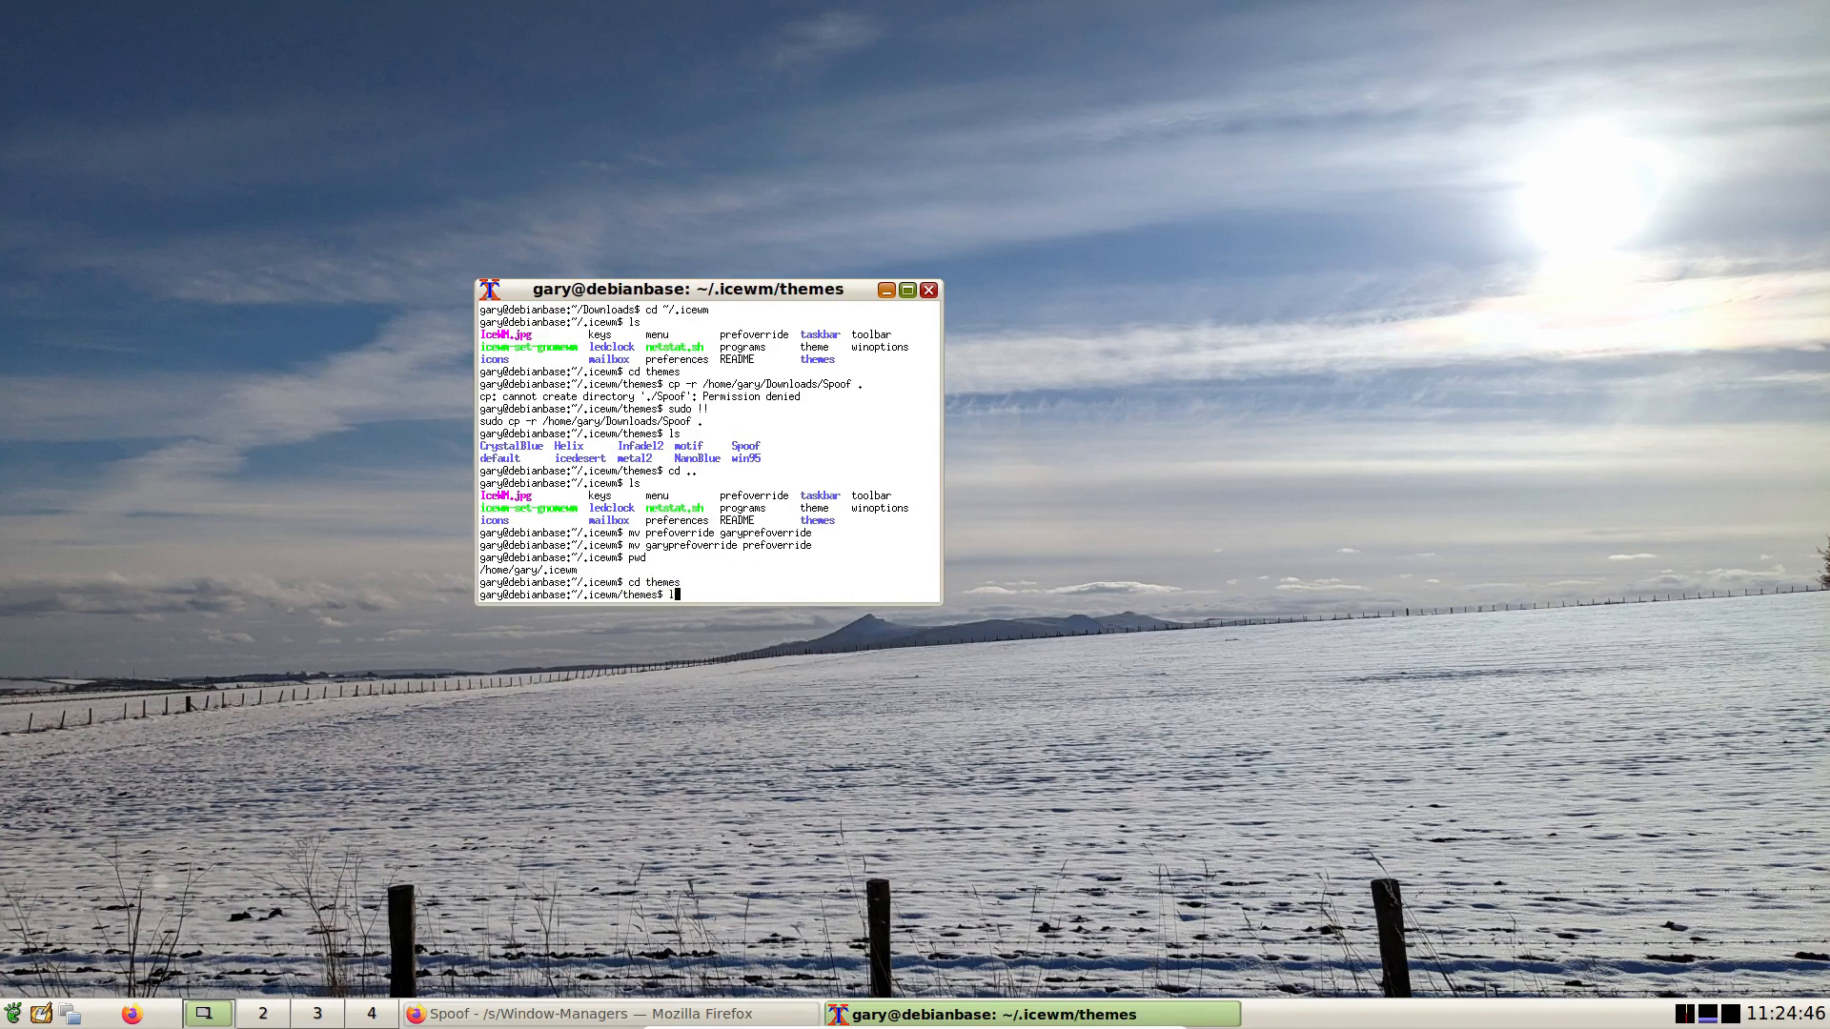
key(Return)
Change into the Spoof theme folder and list its files.
text(cd Spoof)
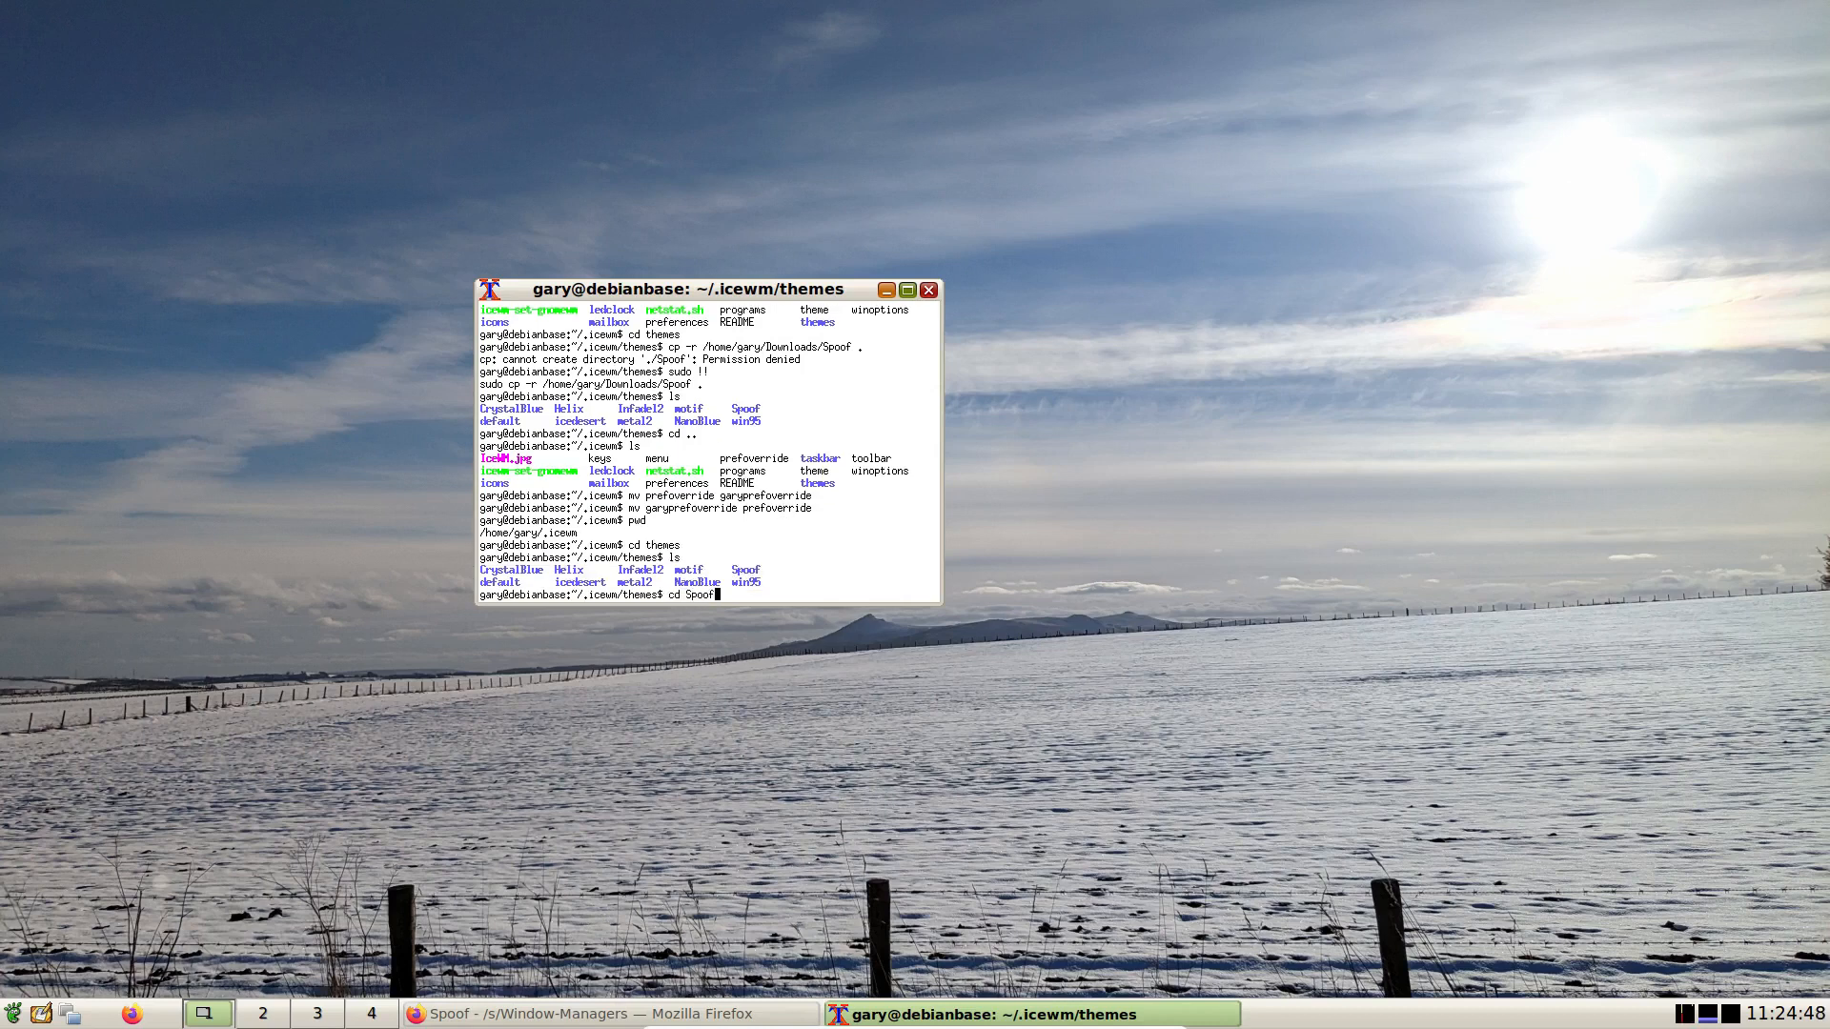
key(Return)
text(ls)
key(Return)
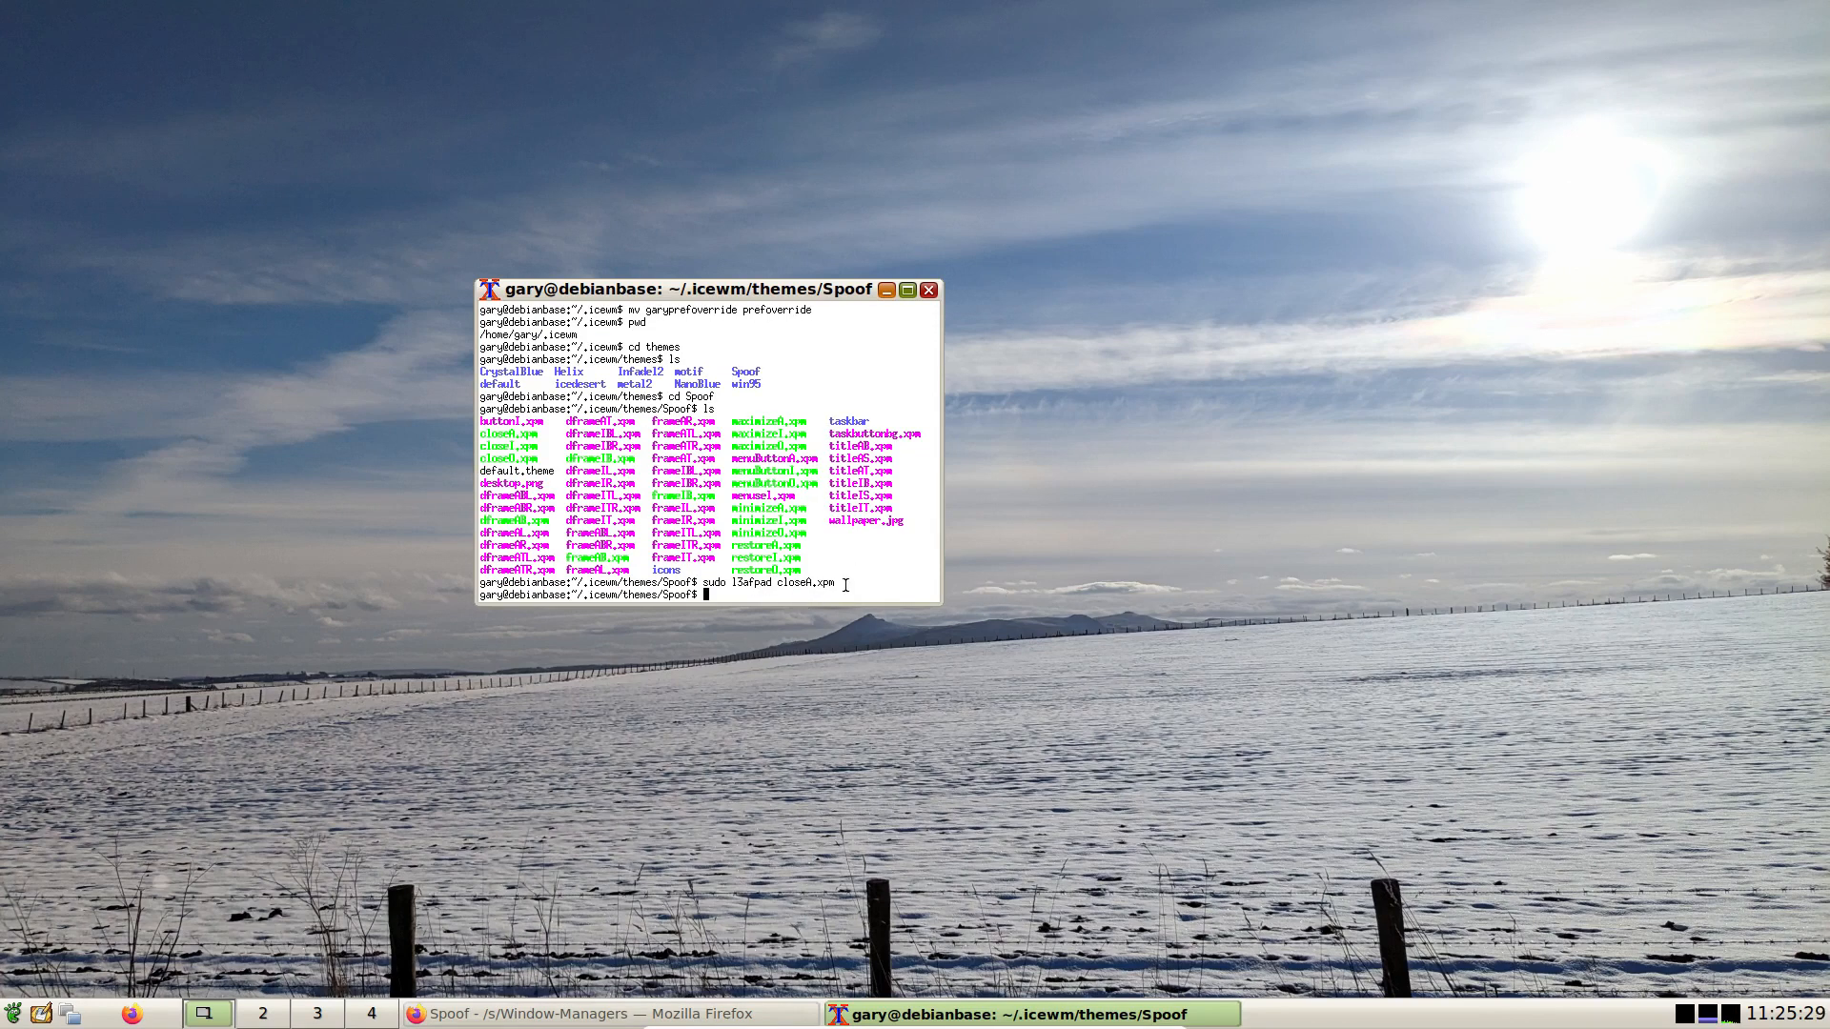
Open the Spoof theme's default.theme in l3afpad with sudo and review its settings down to the DesktopBackgroundImage line.
text(sudo l3afpad default.theme)
key(Return)
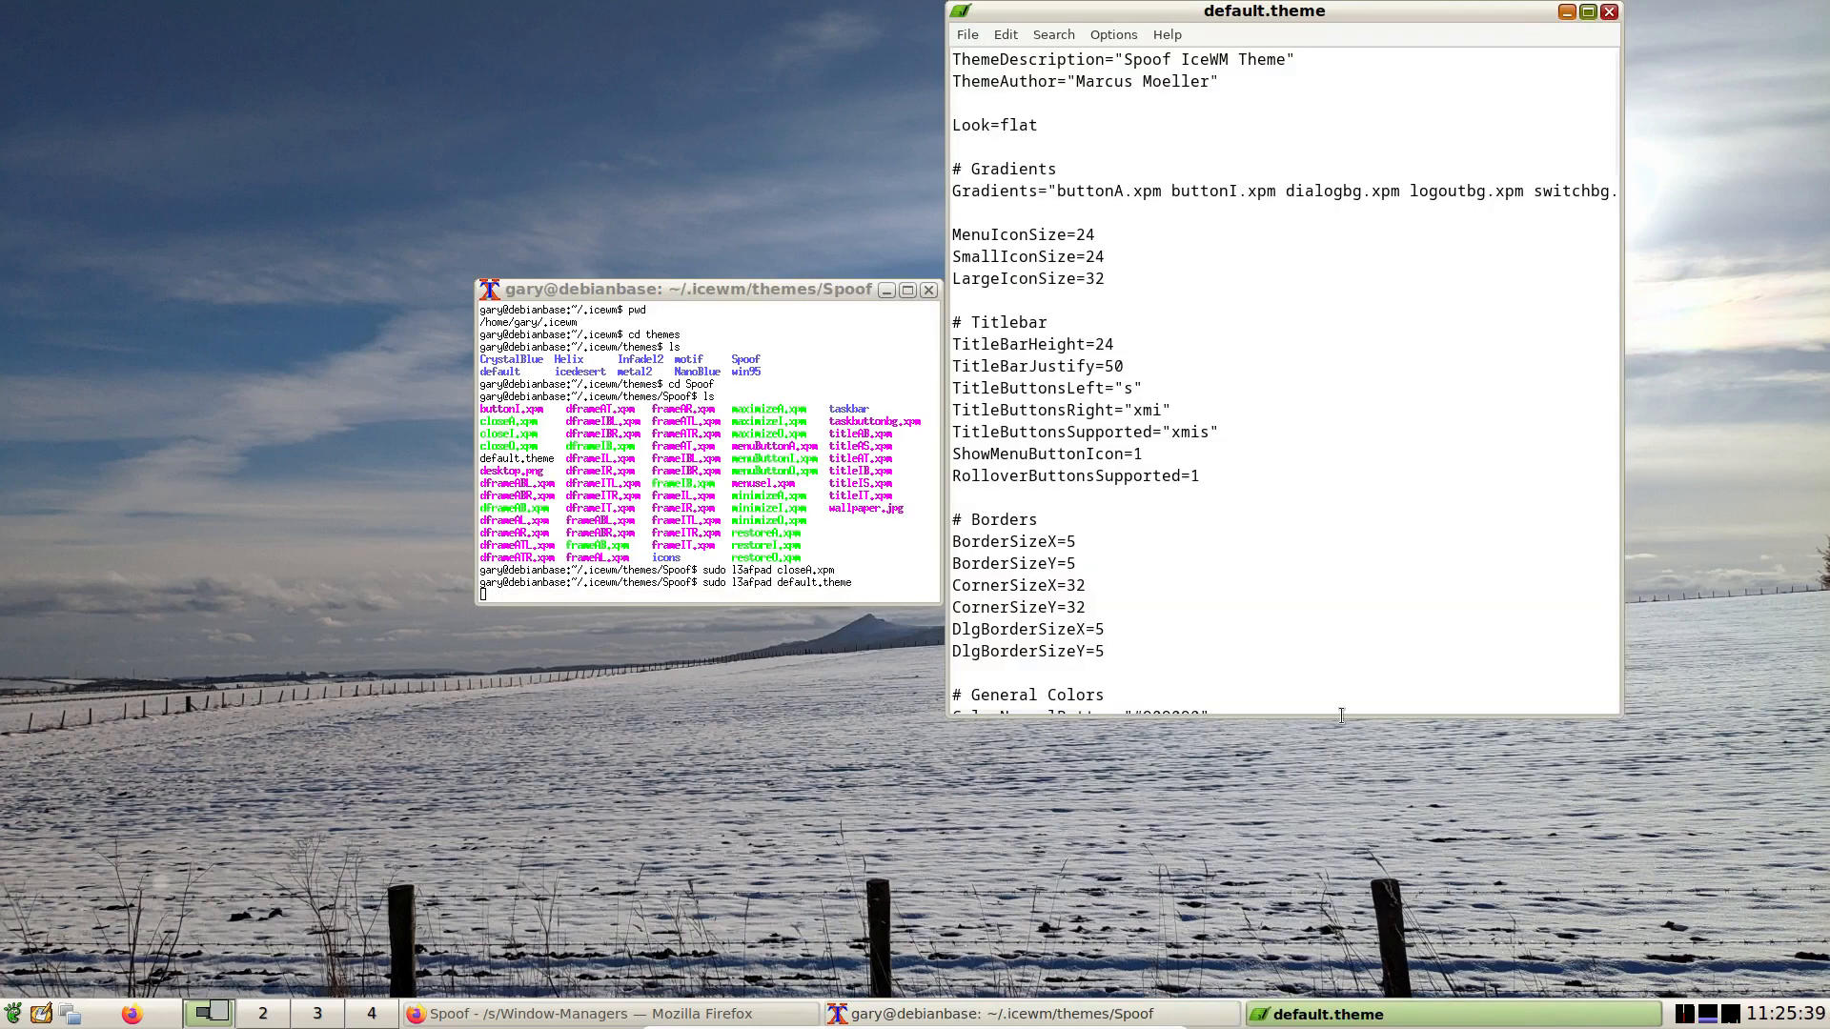
click(1117, 147)
scroll(1118, 148, down, 1)
scroll(1118, 148, down, 9)
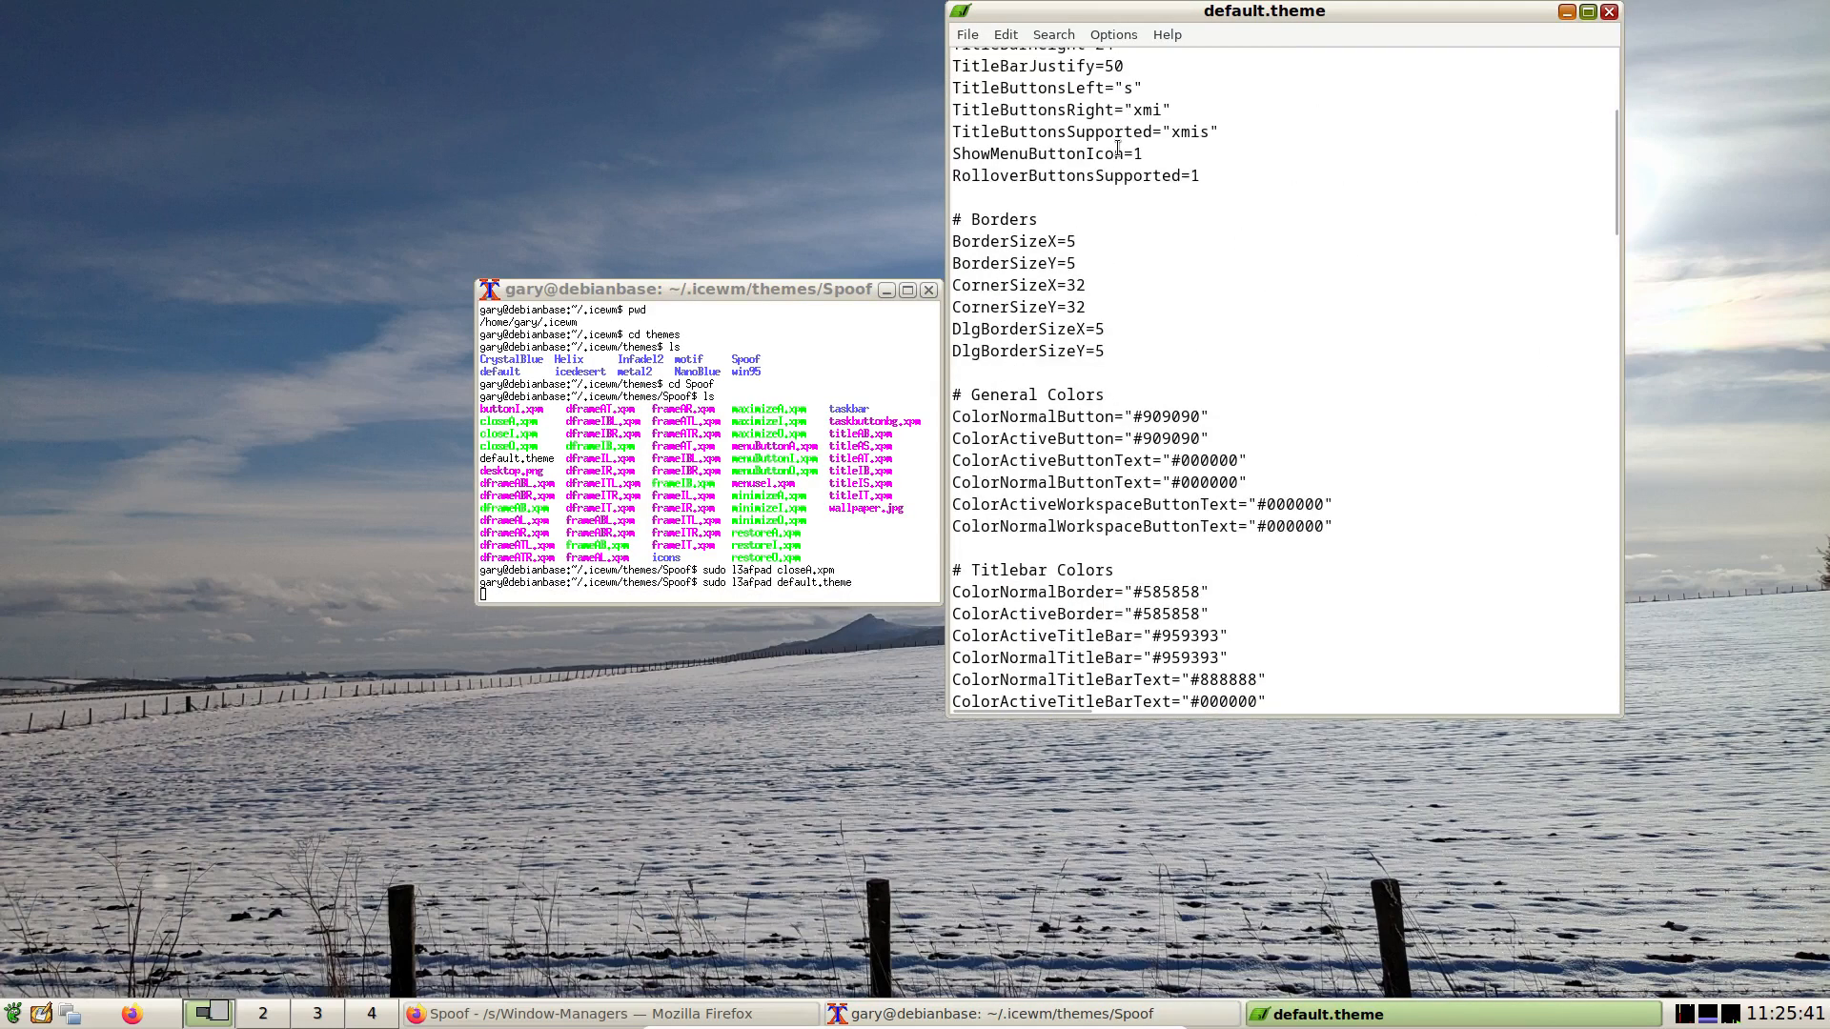
scroll(1118, 147, down, 3)
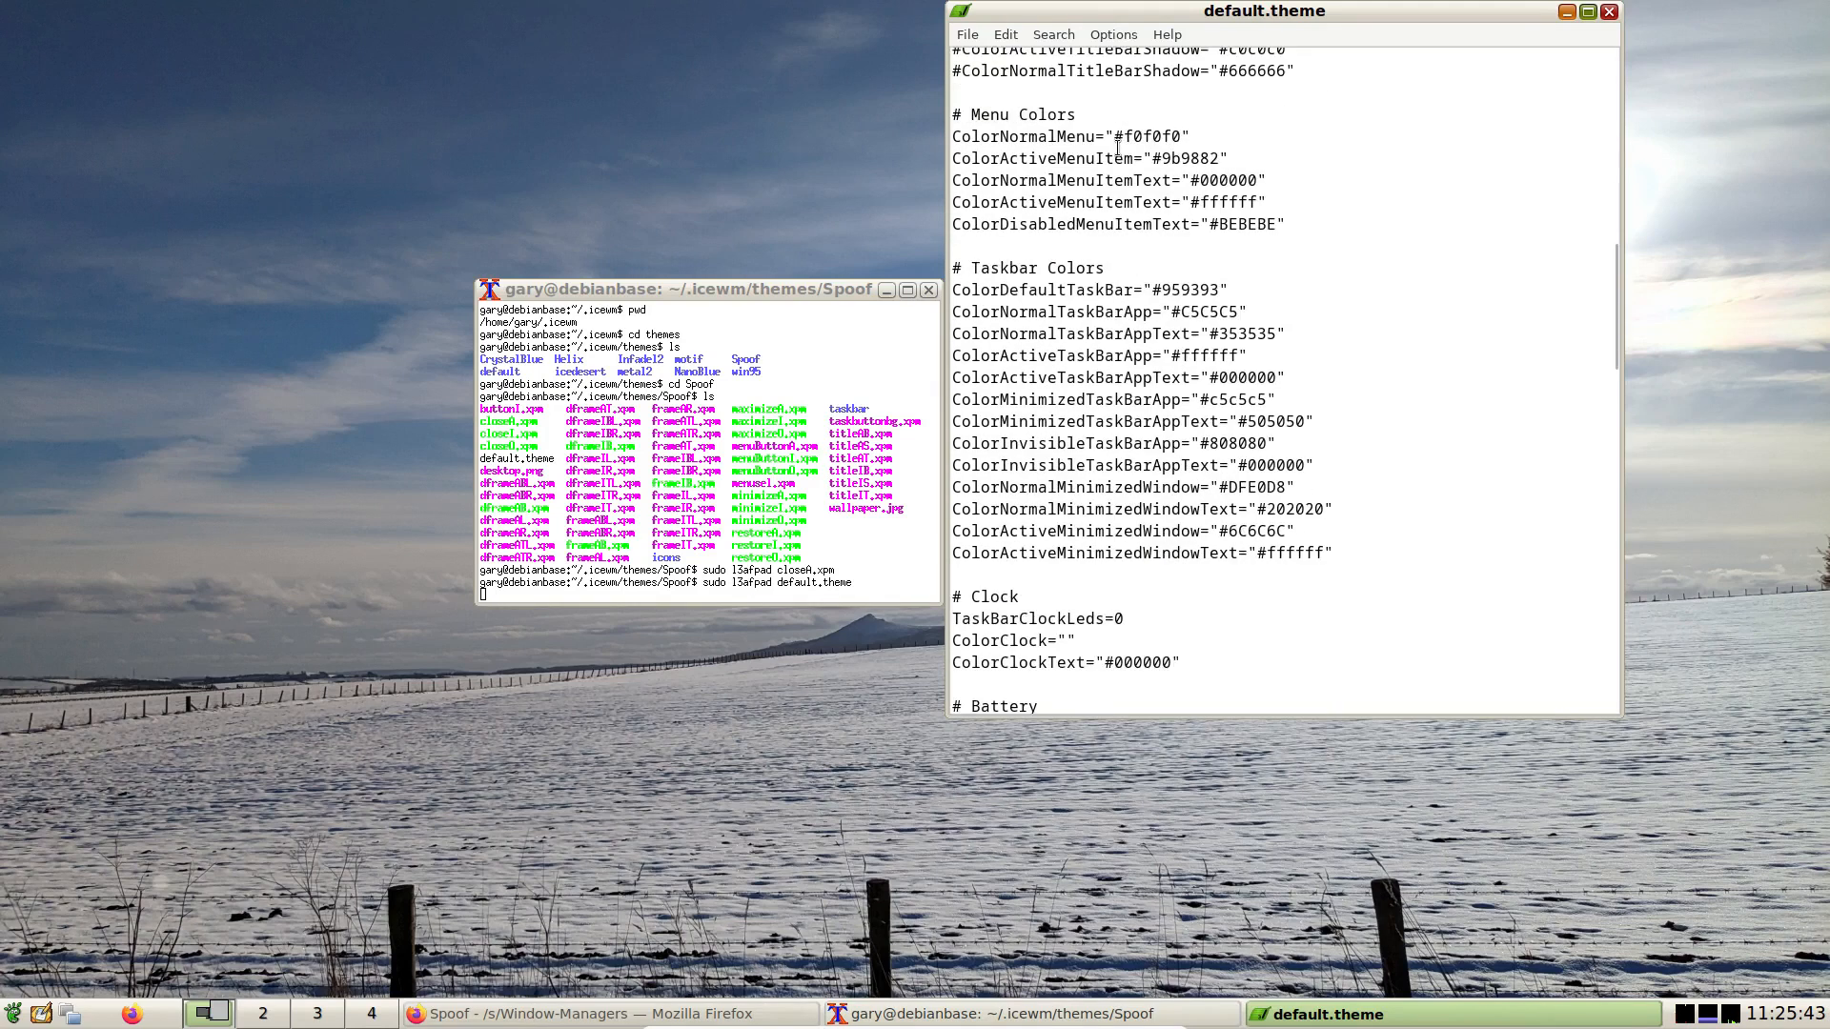
scroll(1118, 148, down, 18)
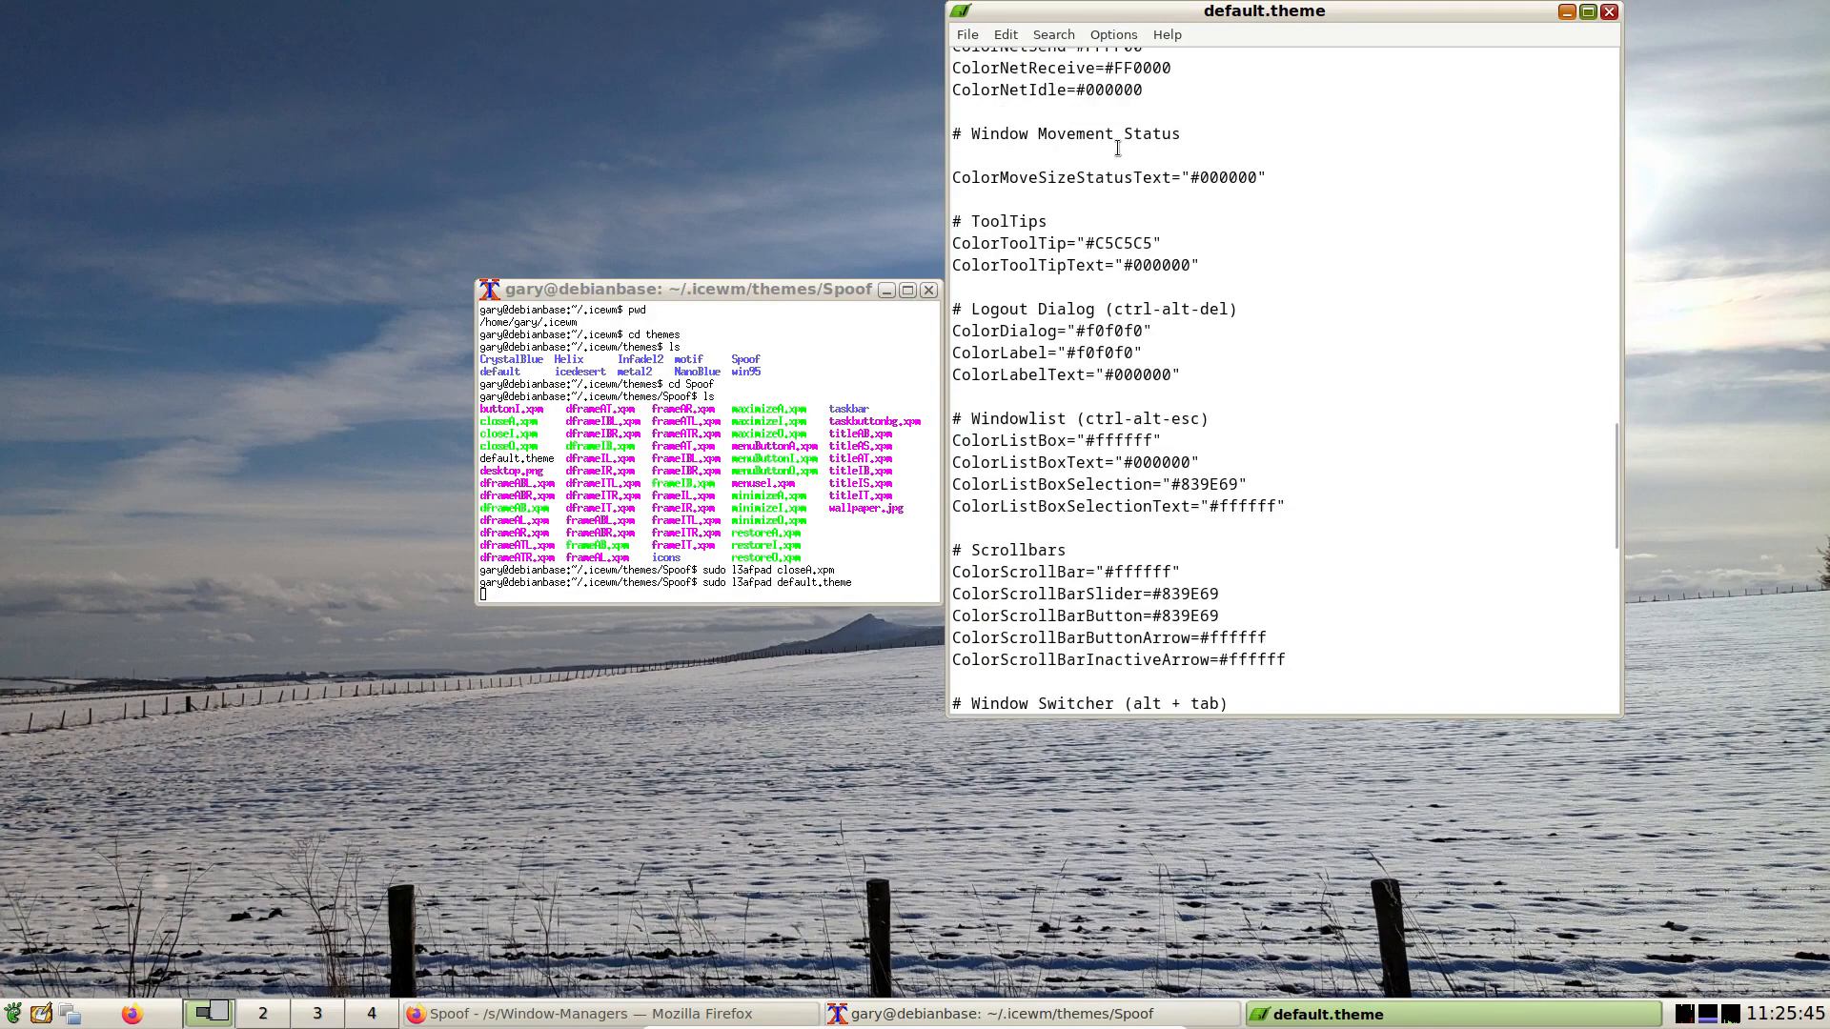
scroll(1118, 147, down, 7)
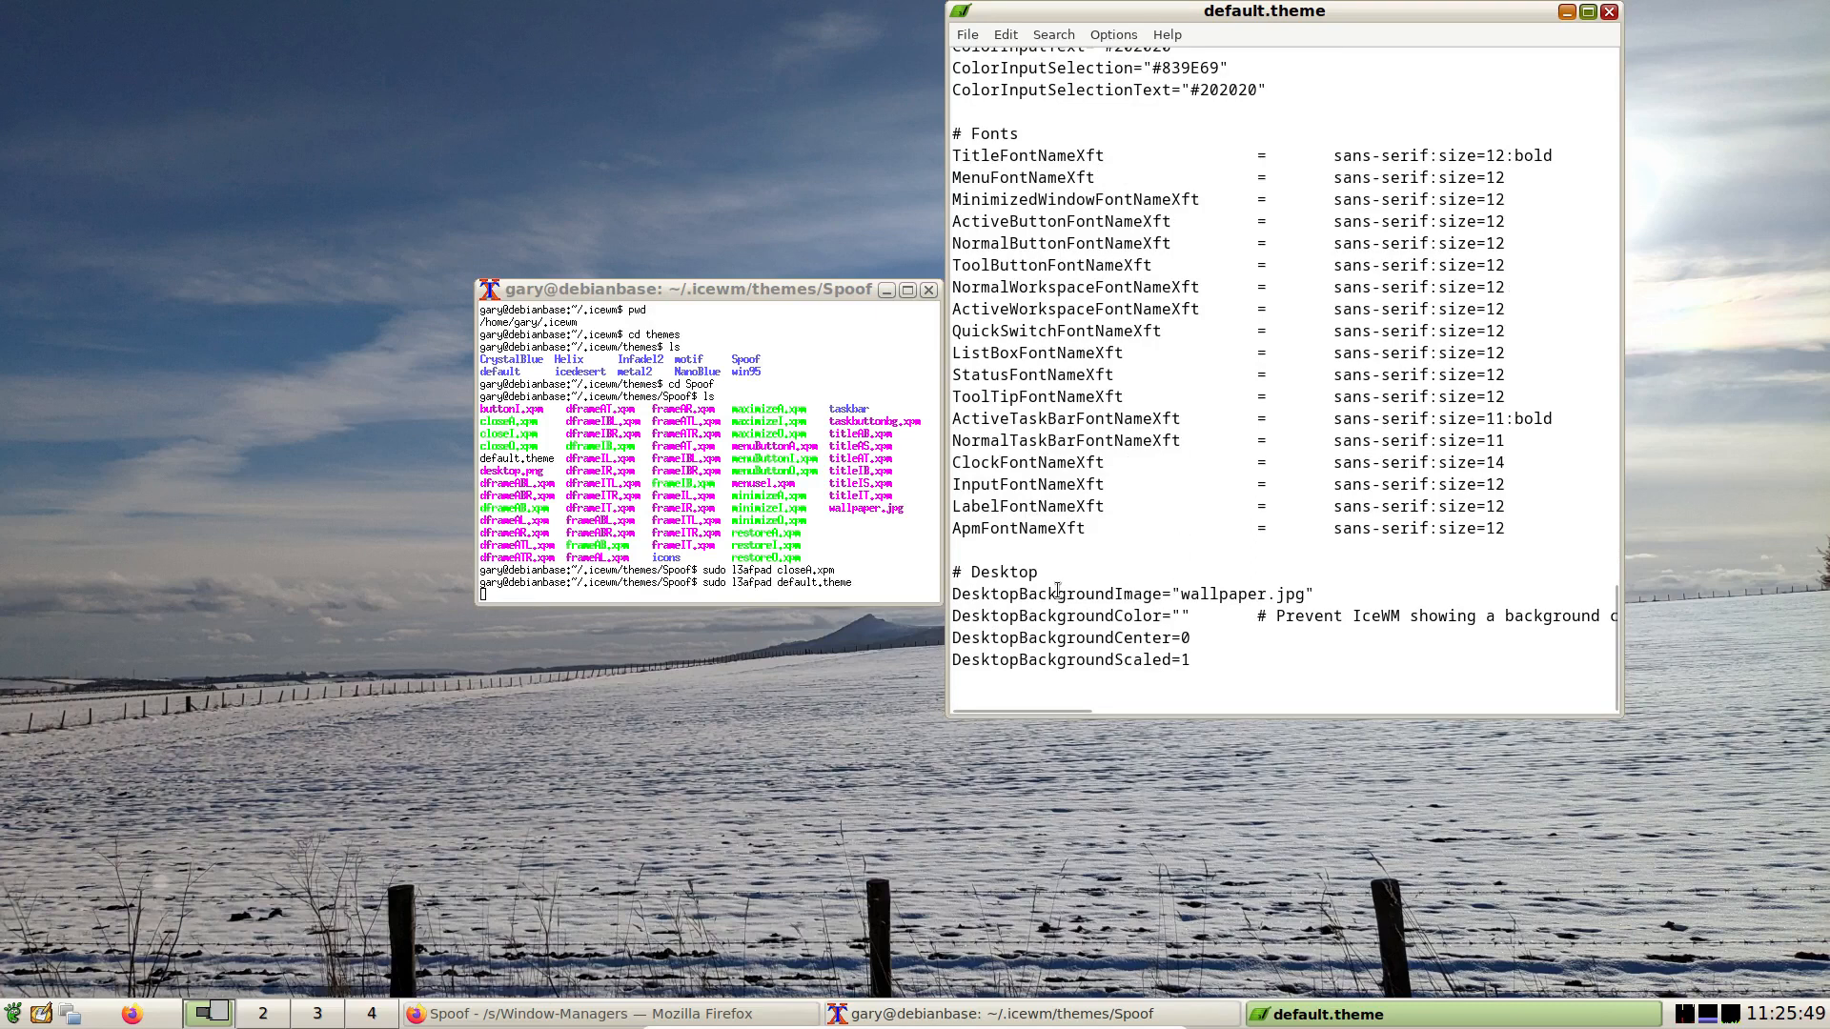
click(1297, 594)
Examine the titlebar, colour, font and desktop settings across the whole default.theme file again.
scroll(1312, 605, up, 20)
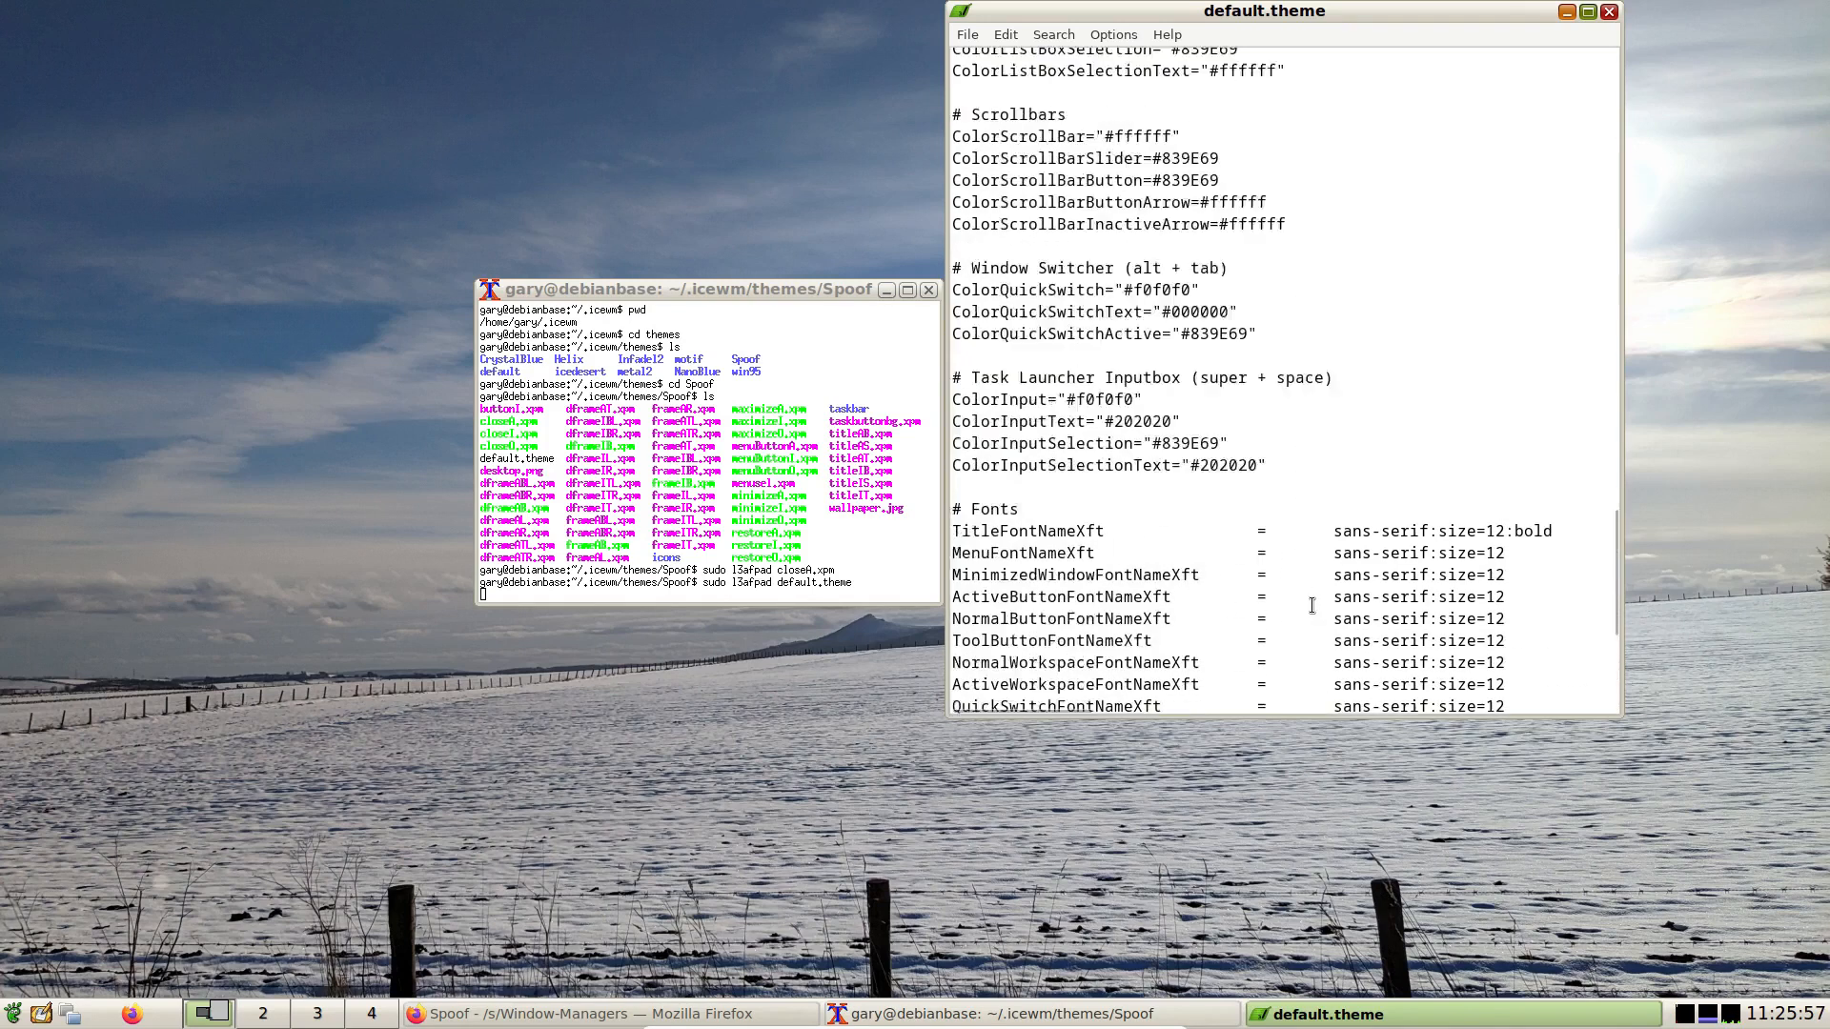
scroll(1311, 605, up, 10)
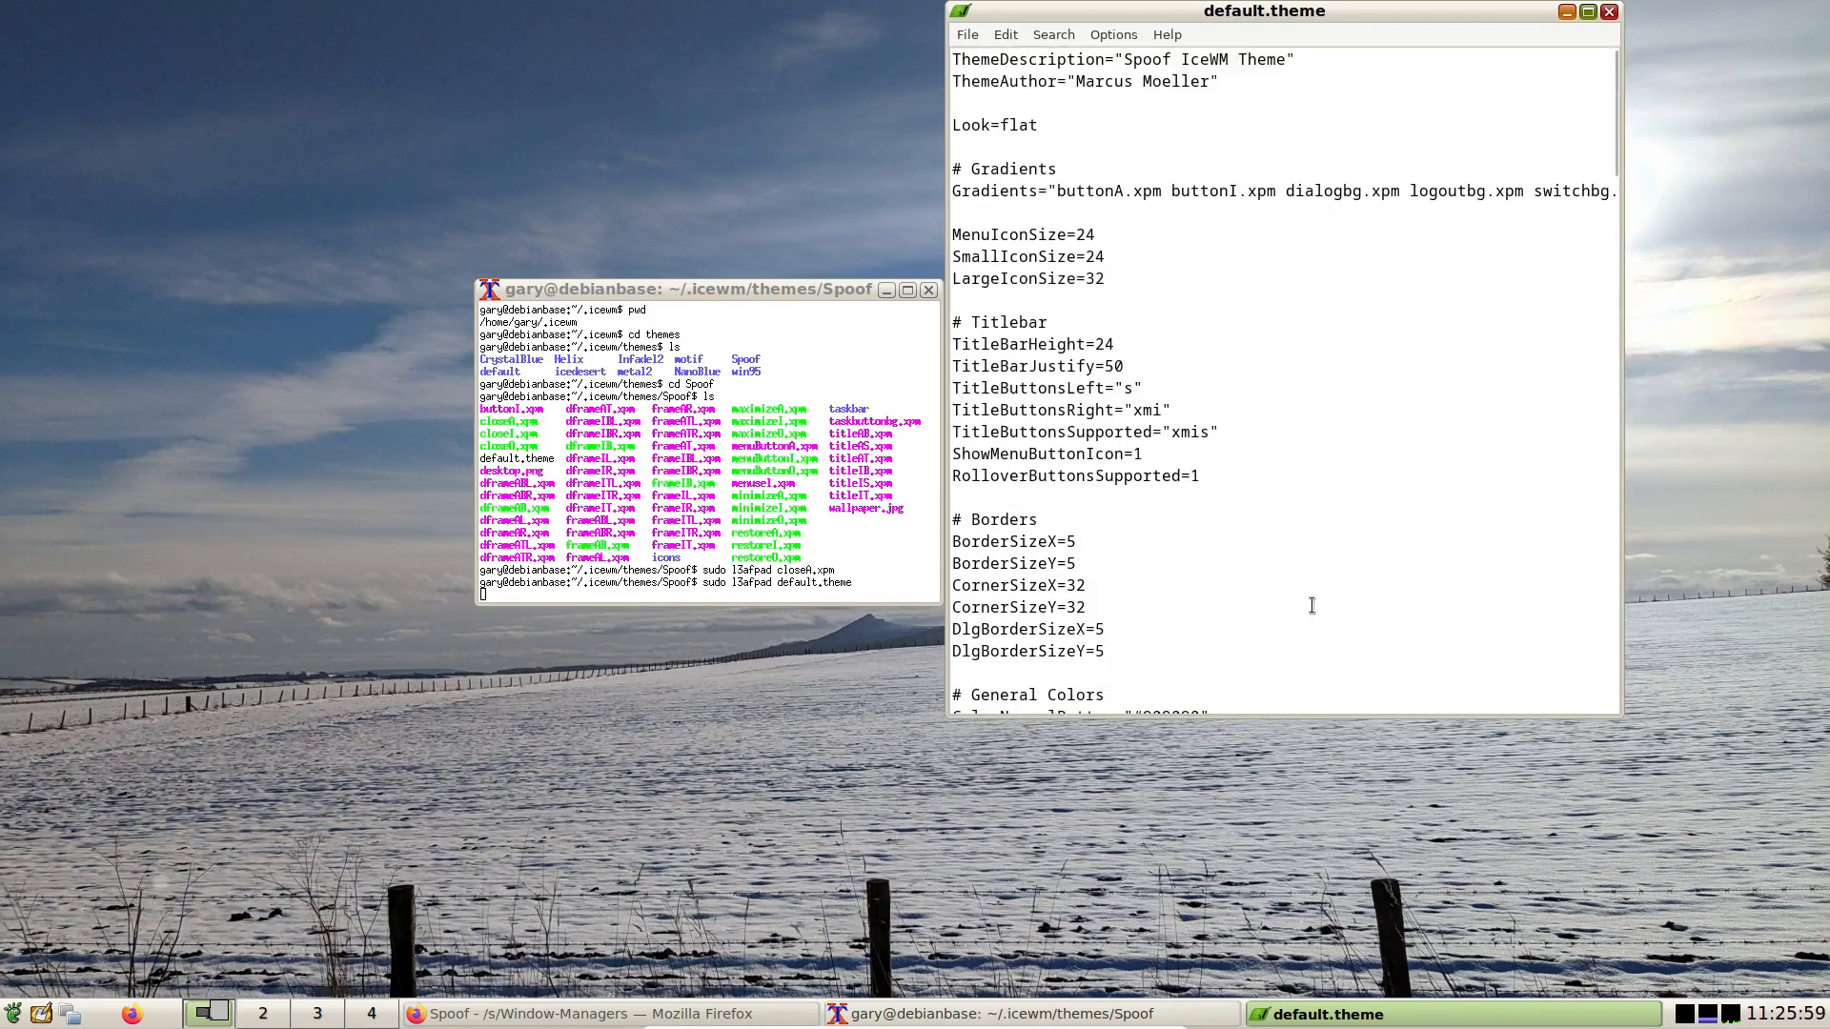
scroll(1312, 605, down, 8)
scroll(1312, 606, down, 20)
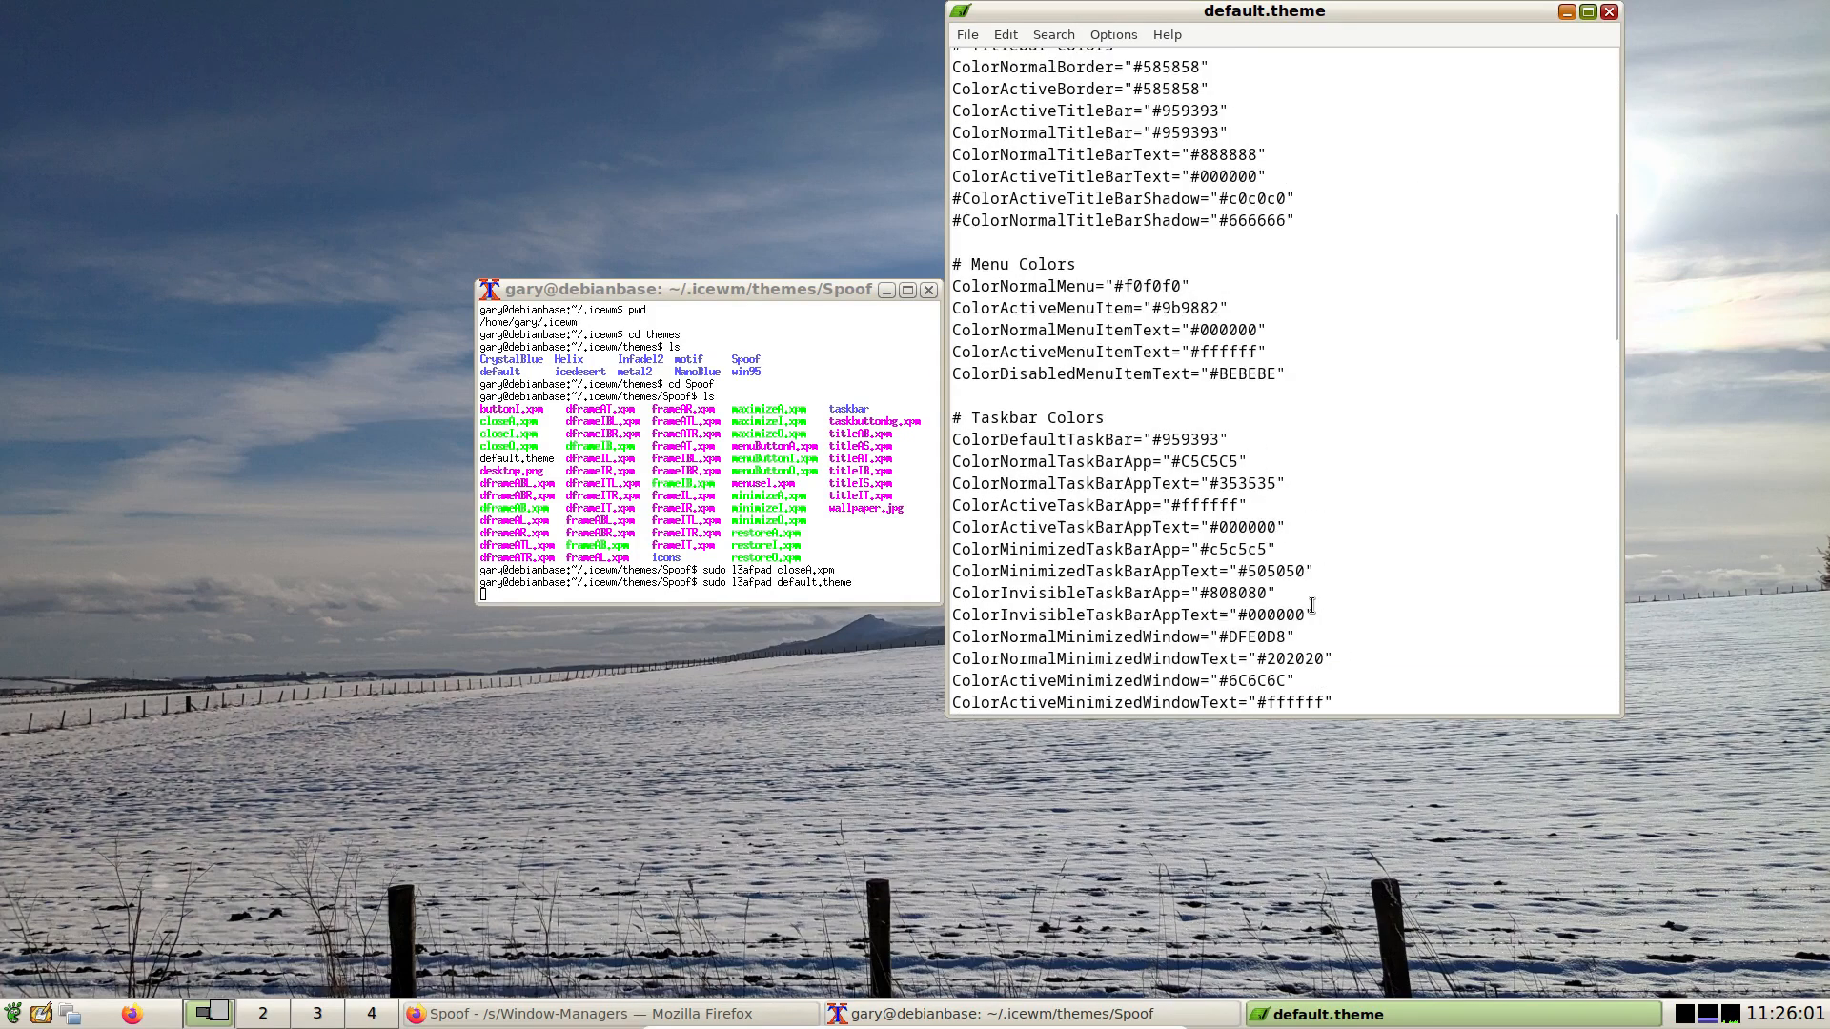
scroll(1311, 605, down, 12)
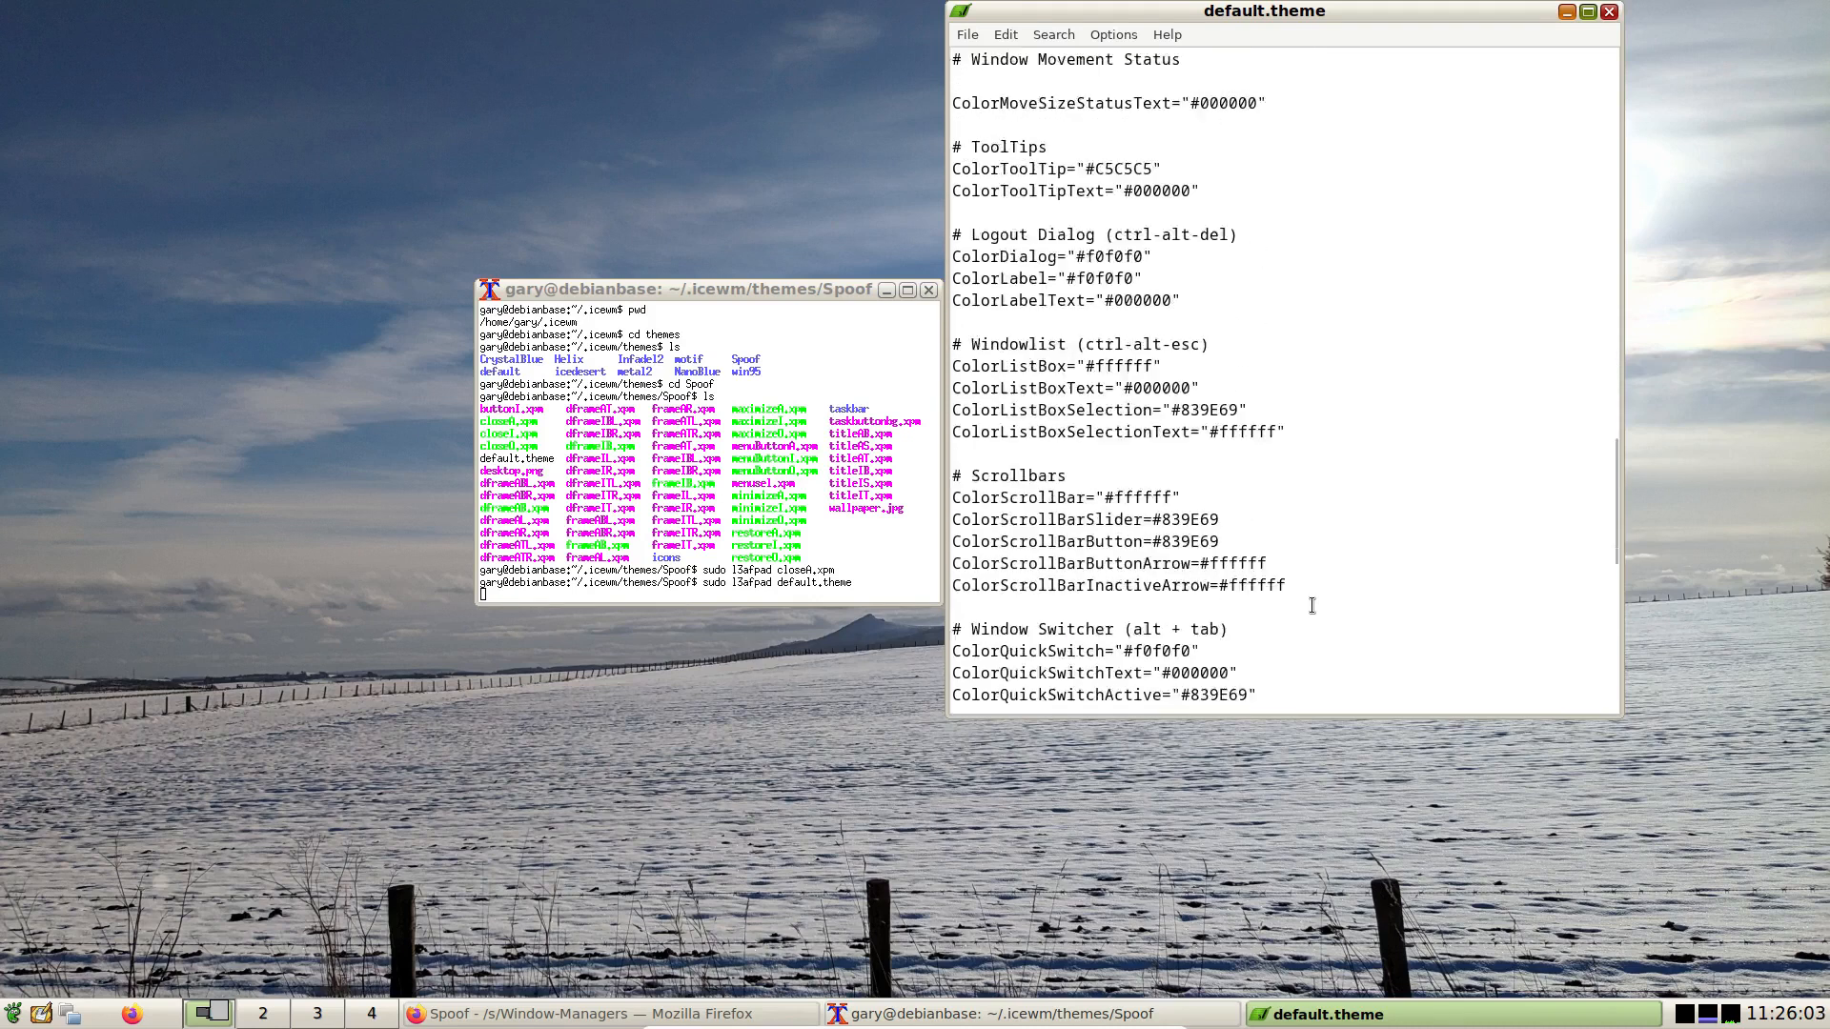
scroll(1311, 605, down, 4)
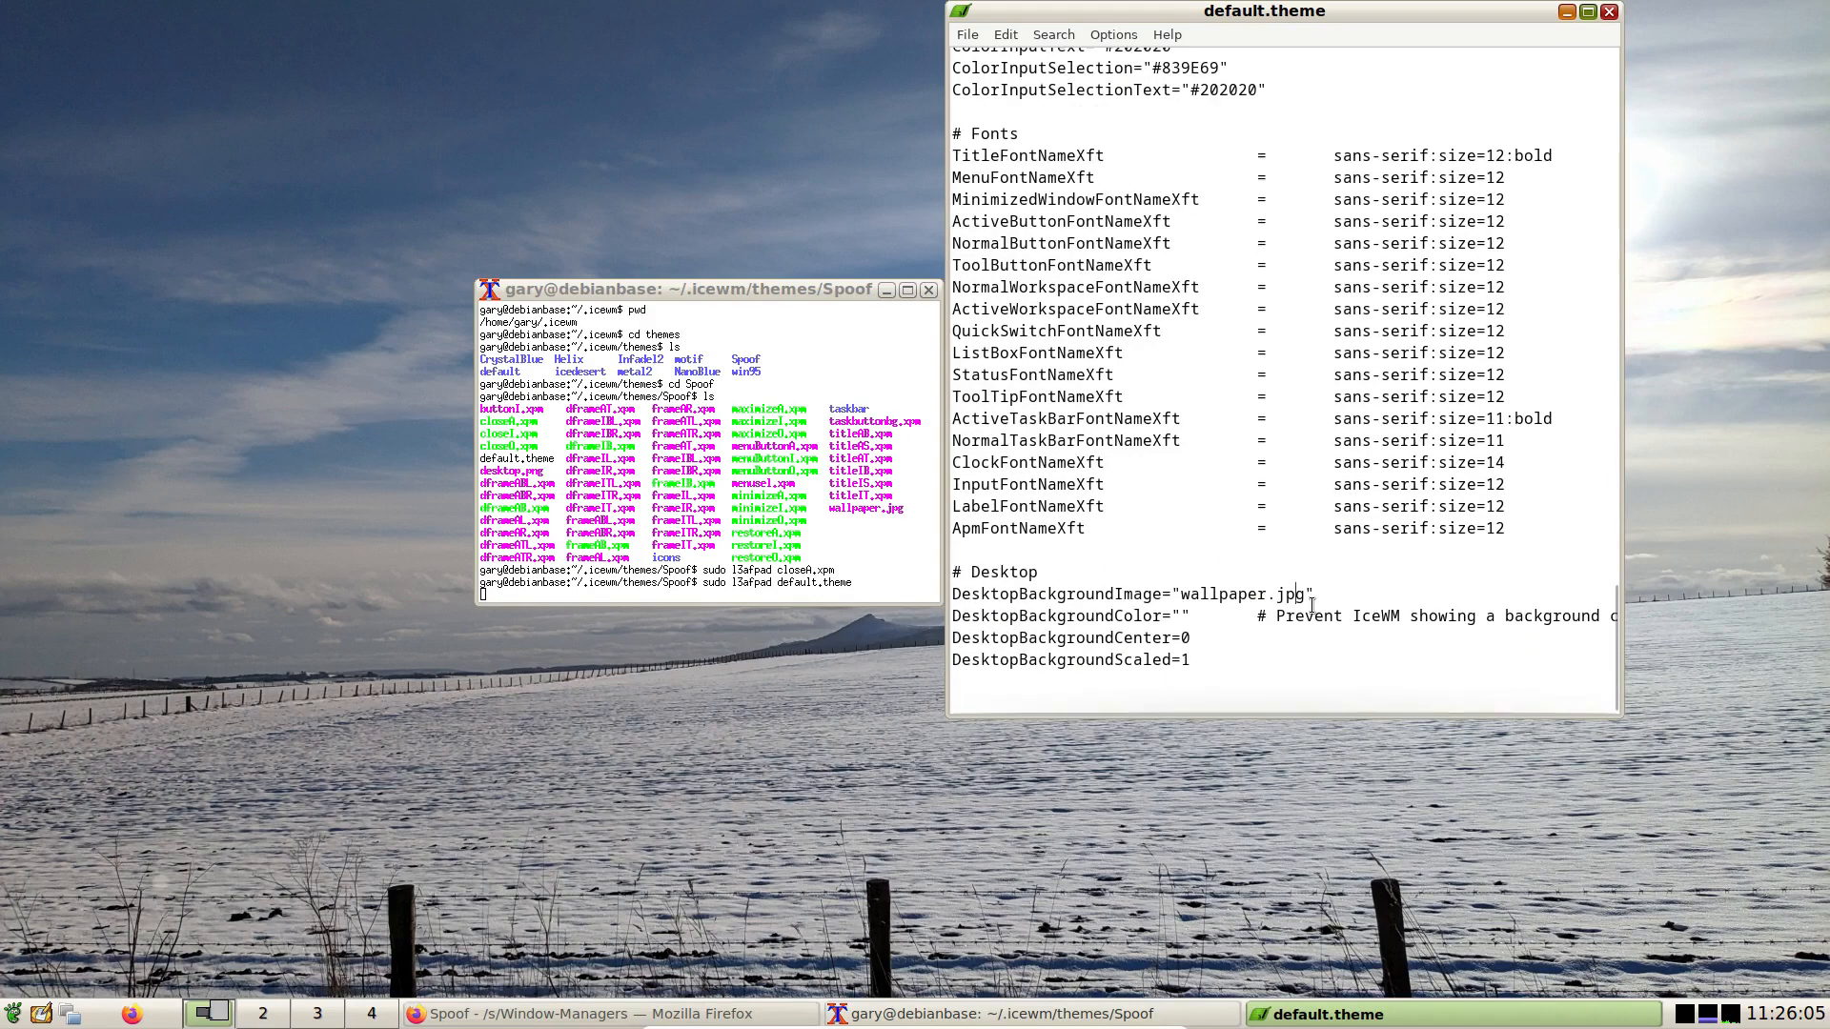
scroll(1312, 605, up, 7)
scroll(1311, 605, up, 20)
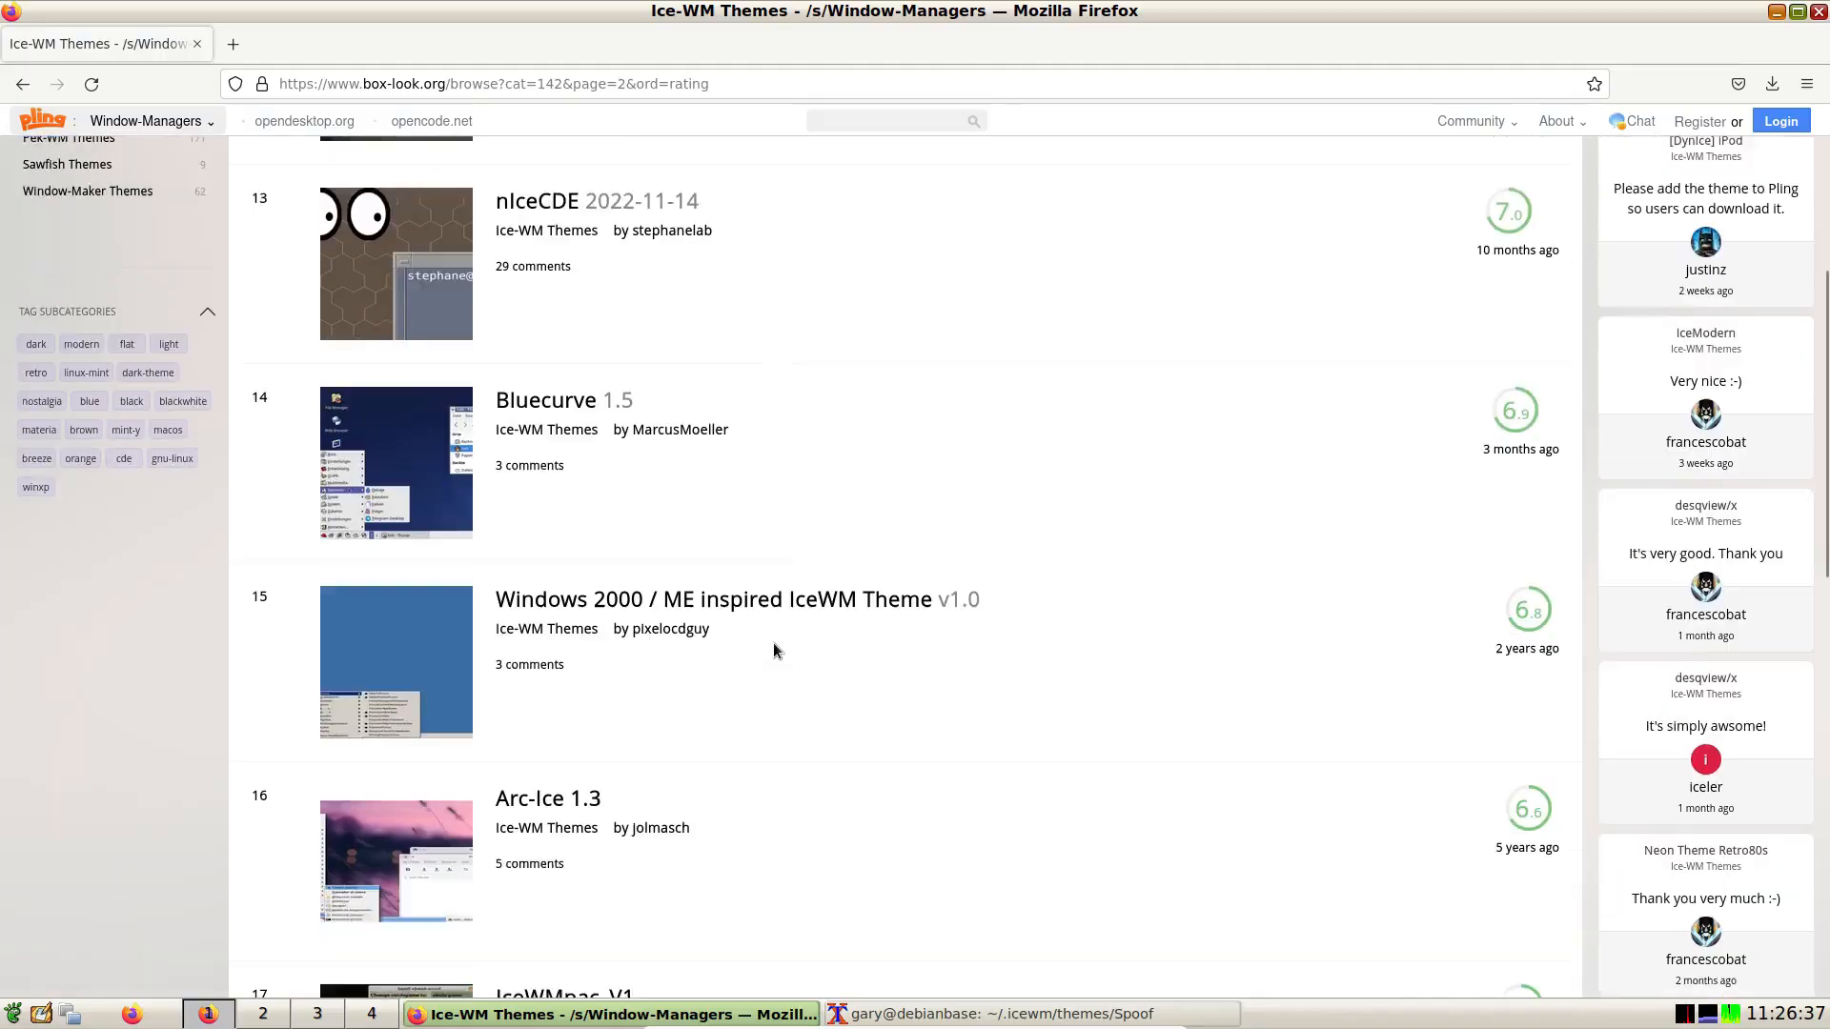
Download Win2k.tar.gz from the Windows 2000 / ME inspired IceWM Theme page, and minimise the browser.
scroll(774, 644, down, 3)
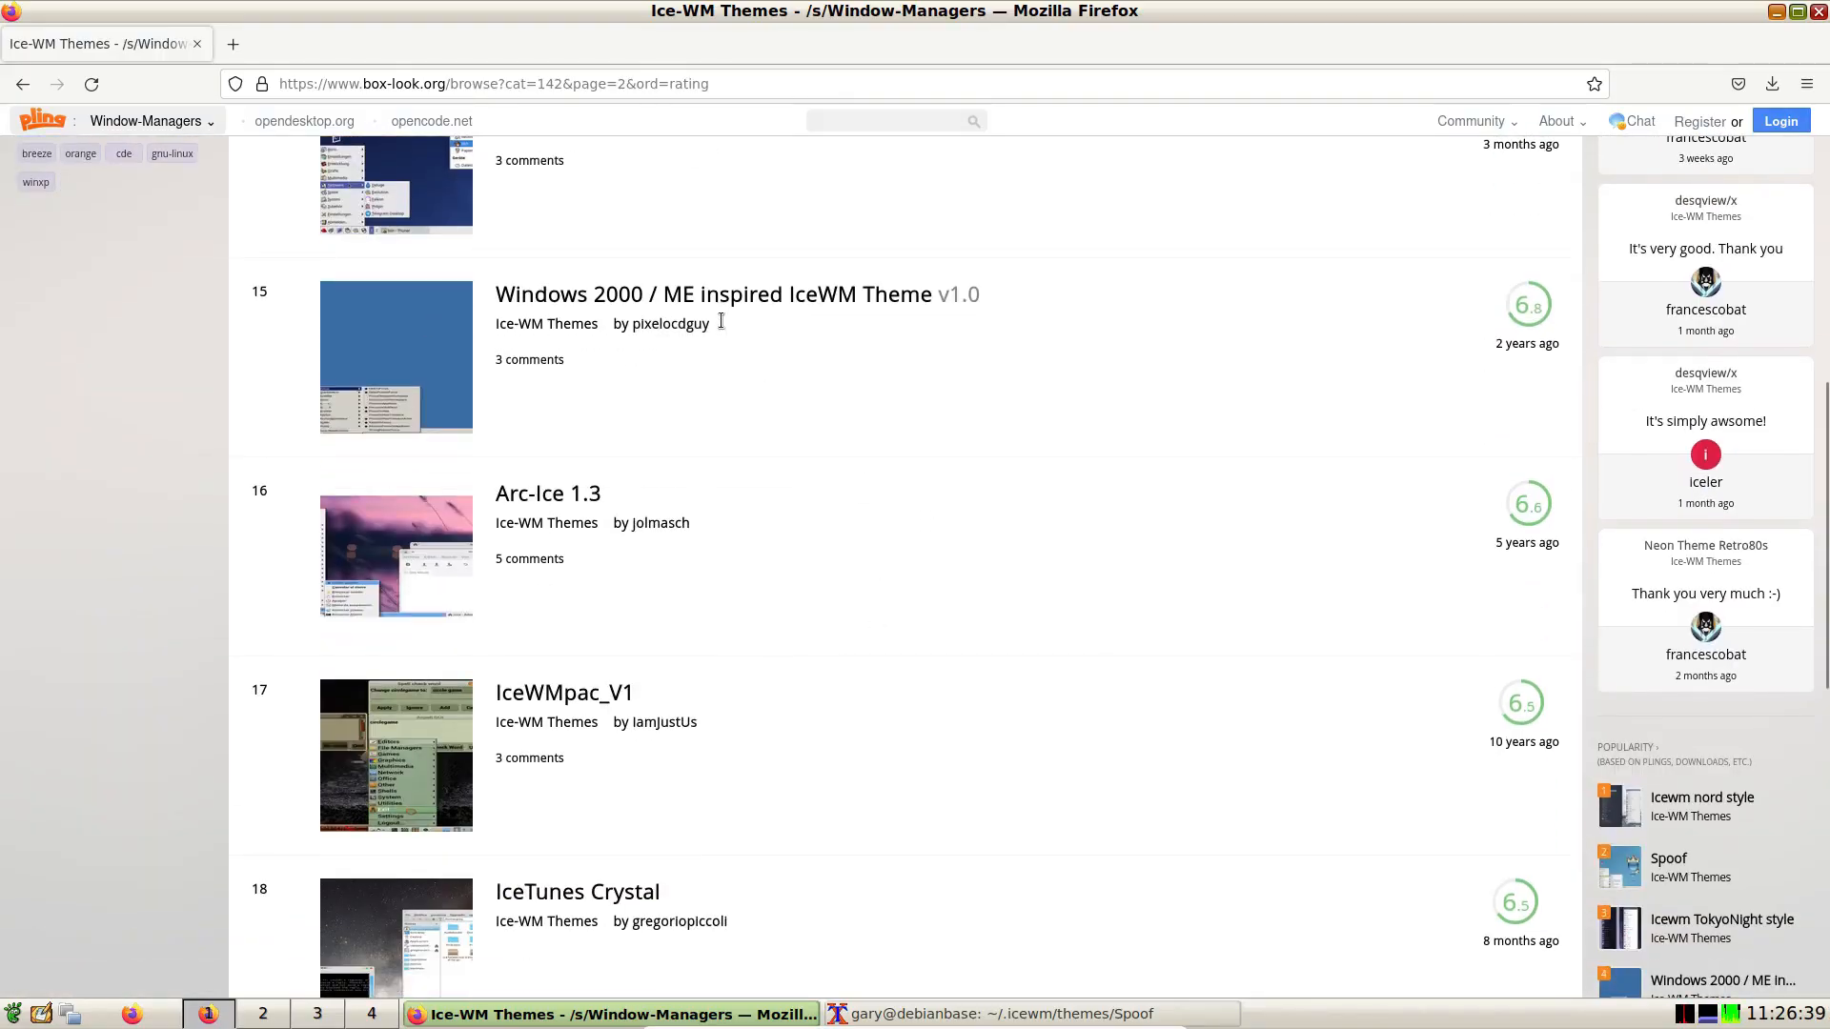
click(558, 296)
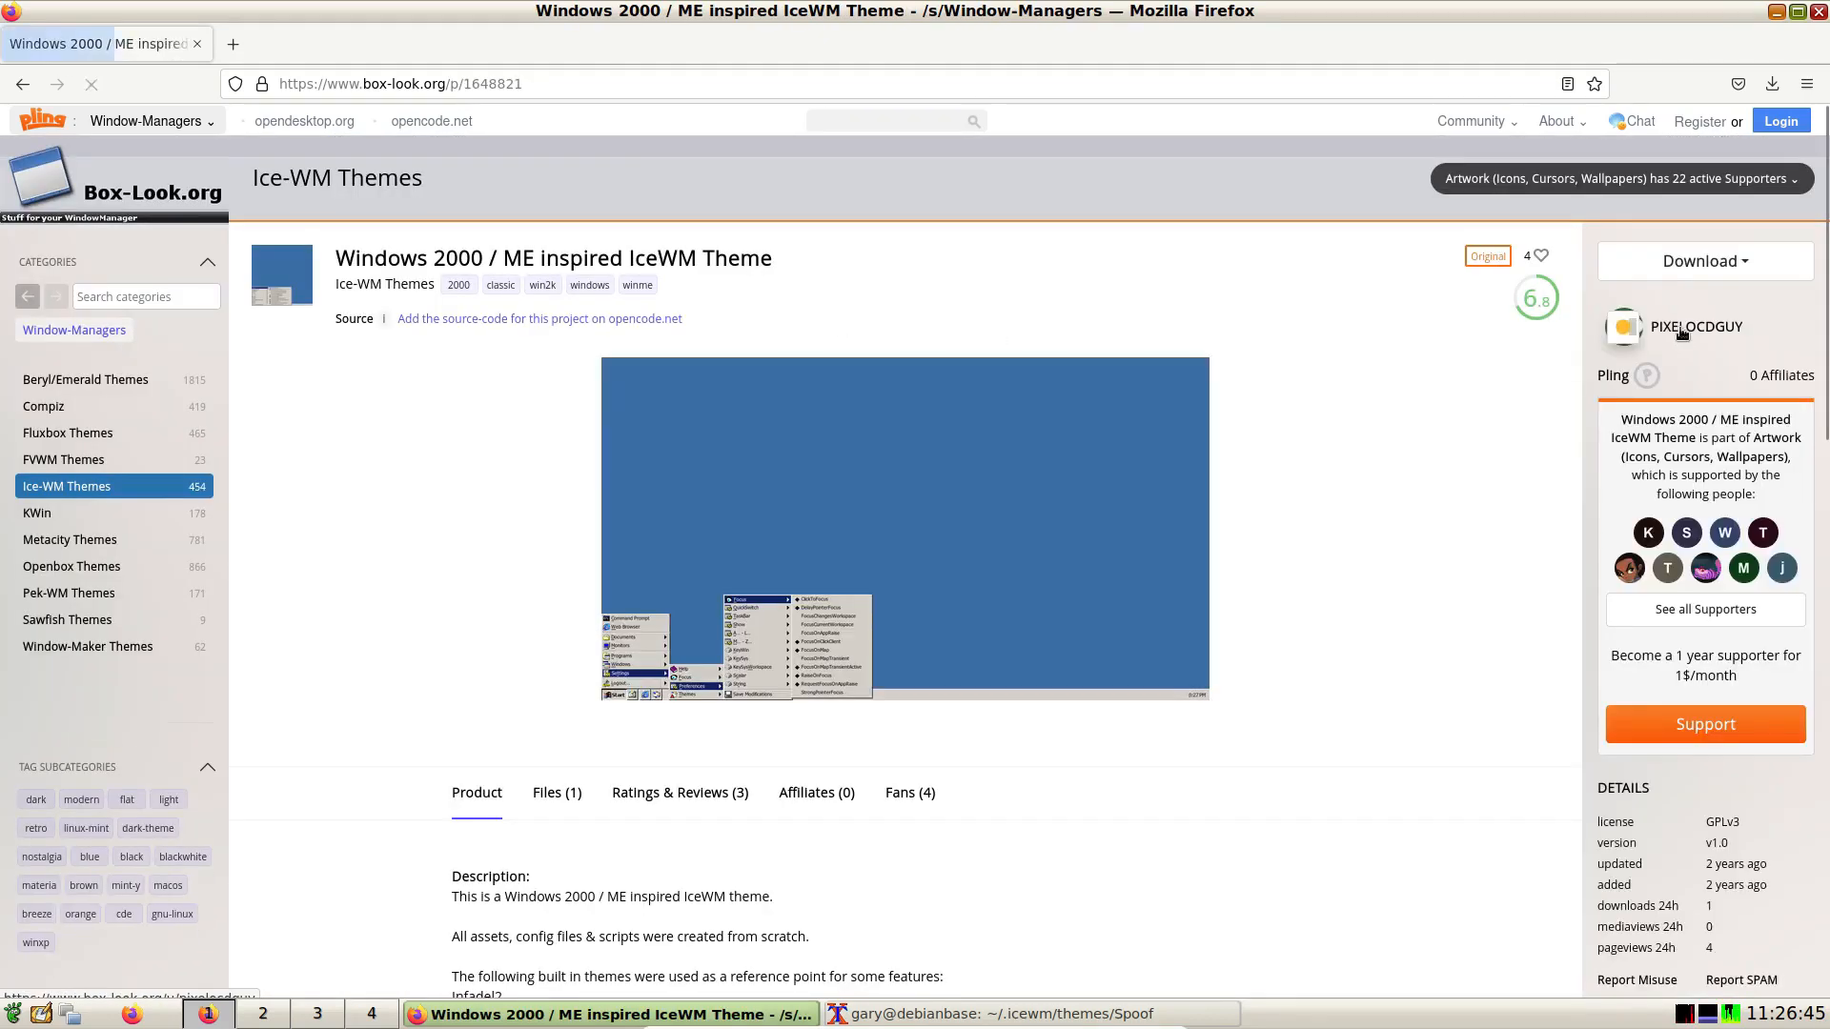
click(1687, 261)
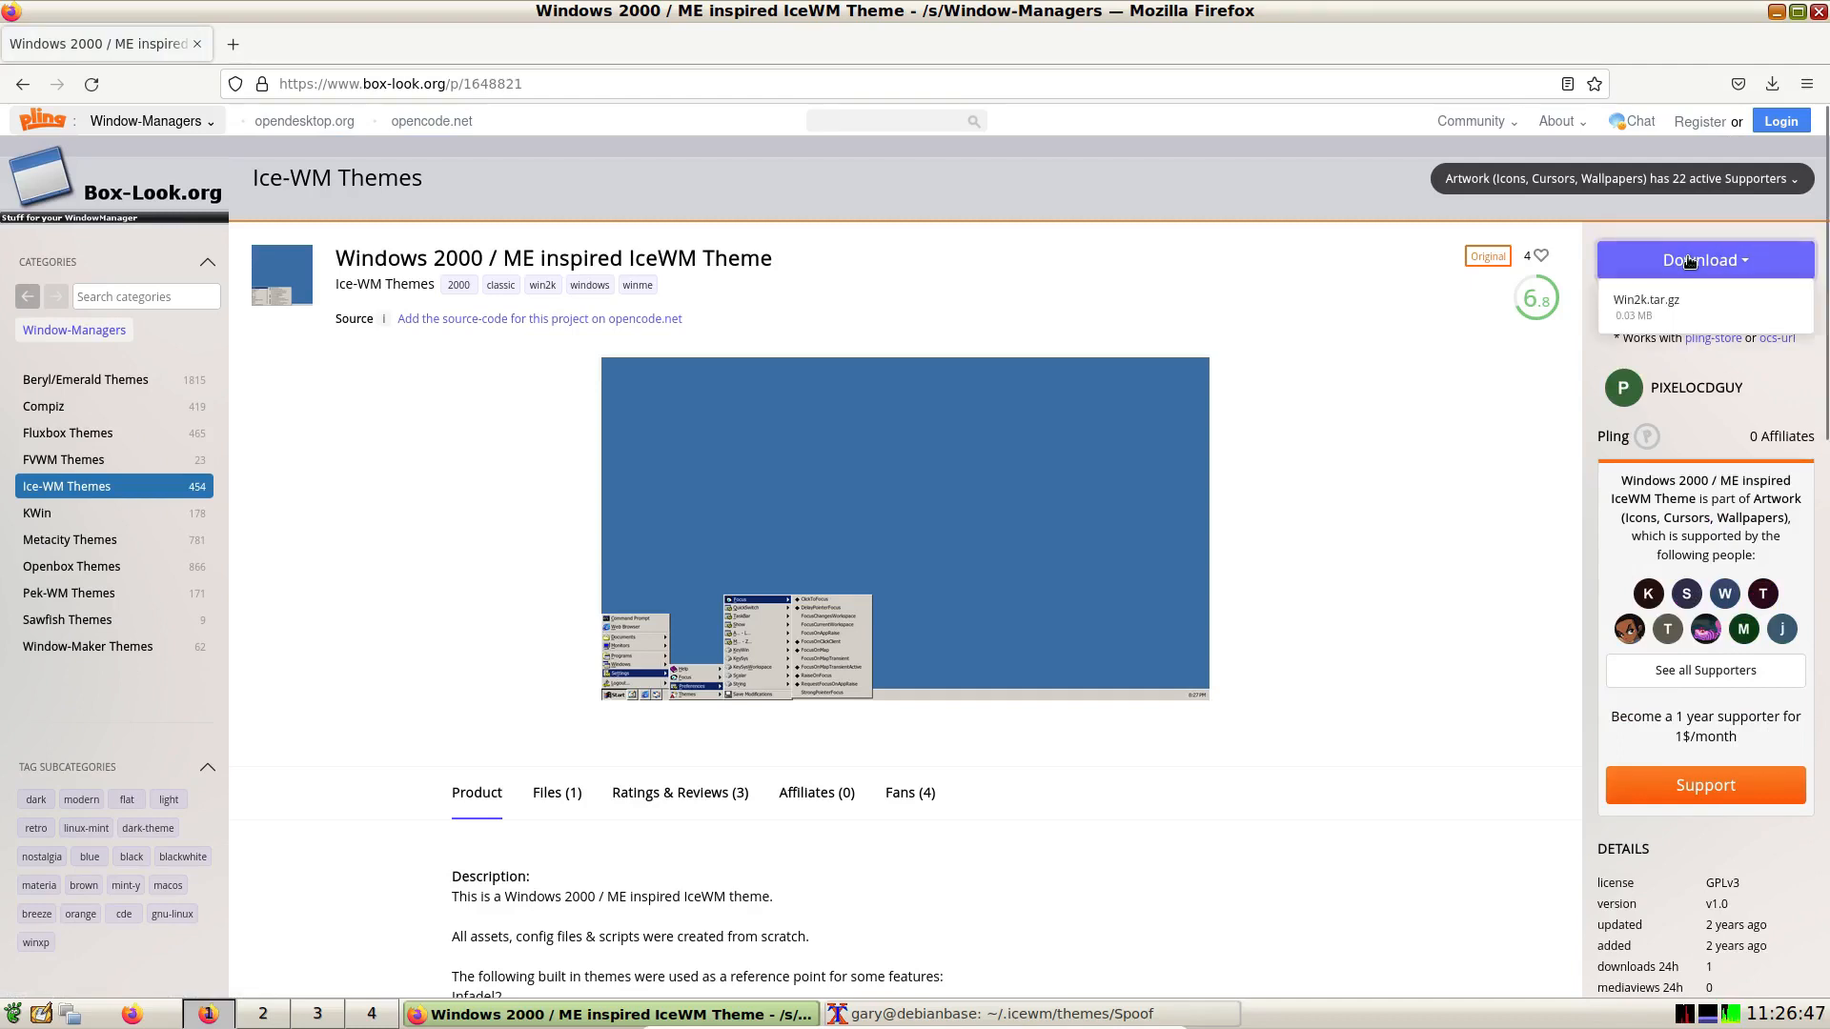
click(1646, 305)
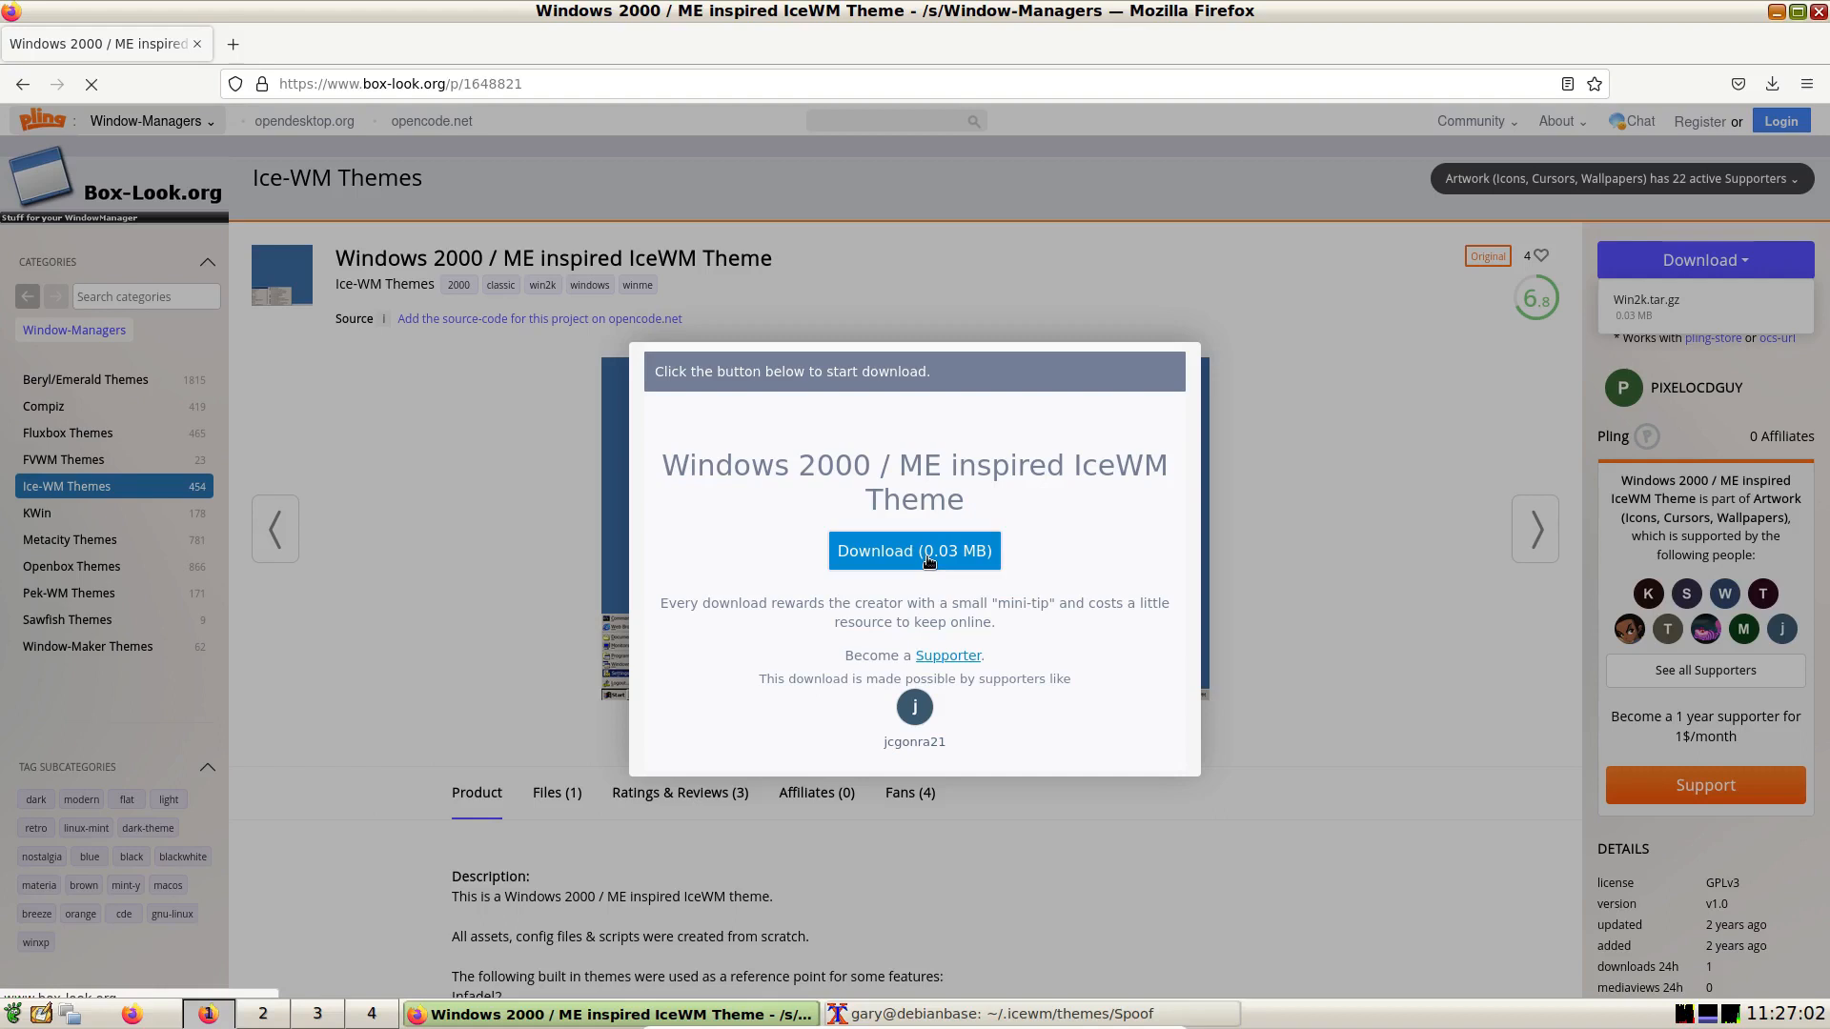
click(927, 557)
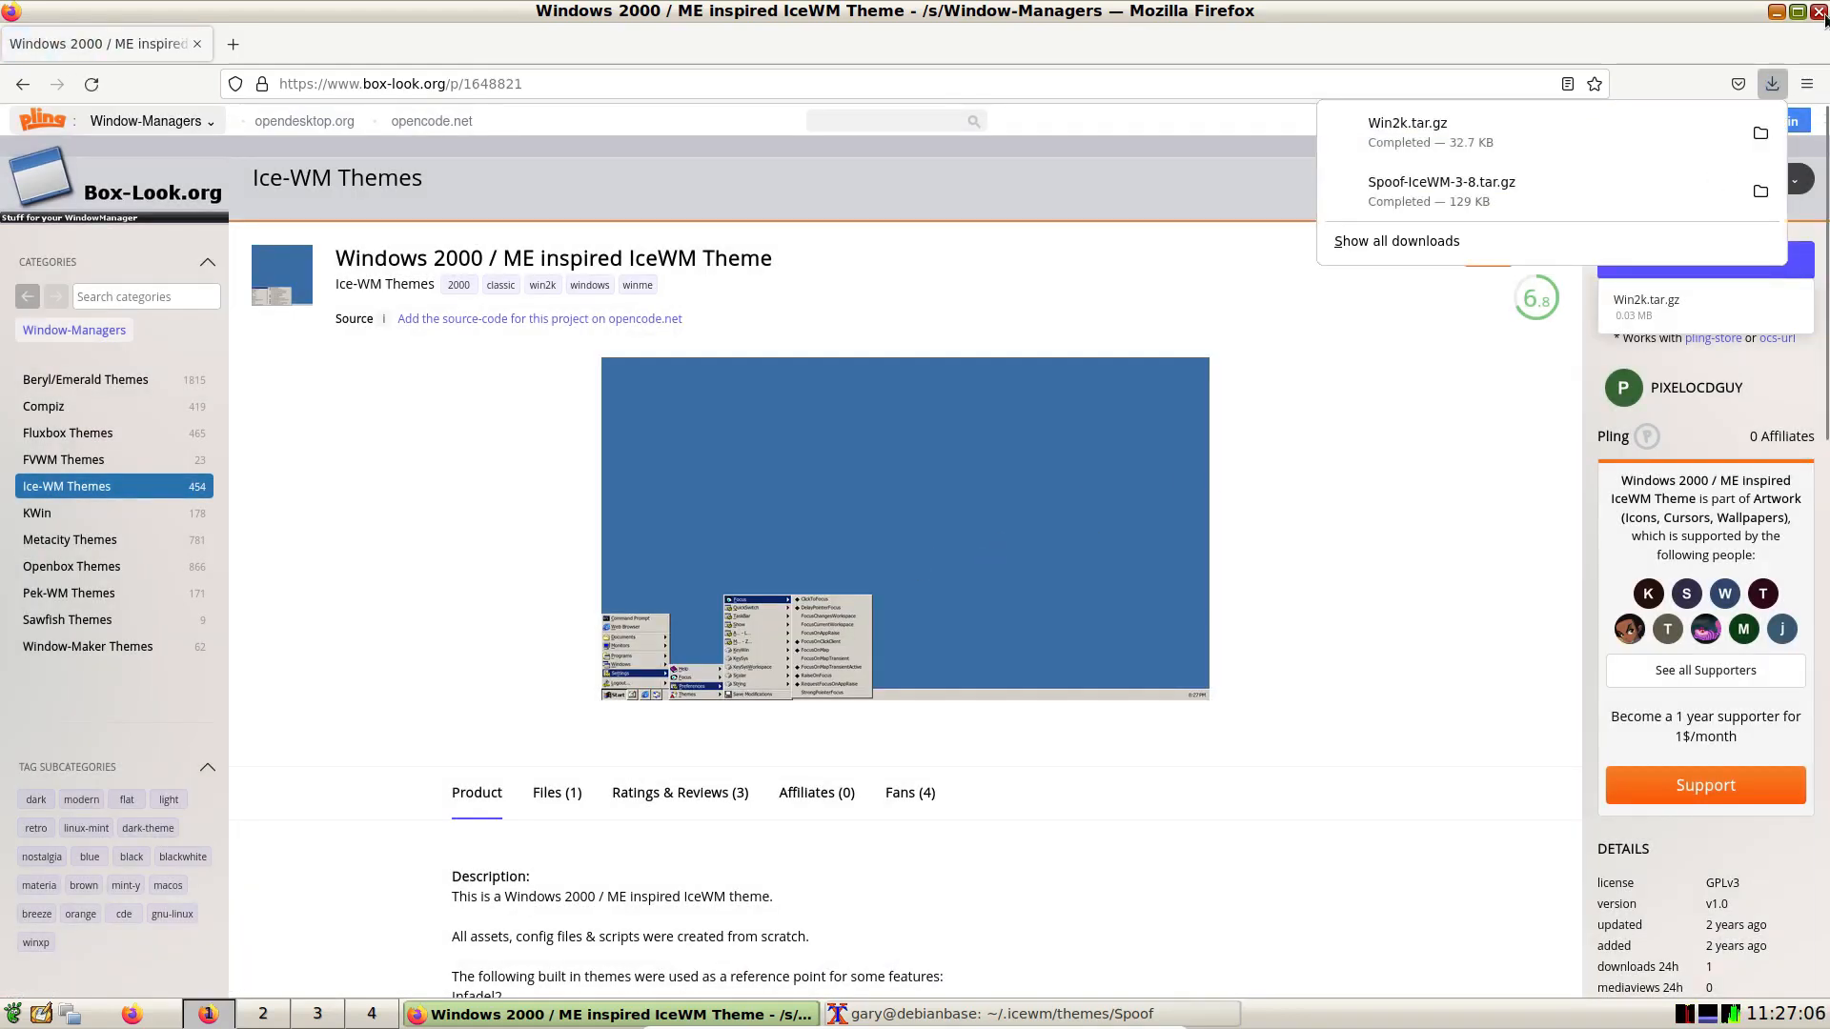
click(1781, 26)
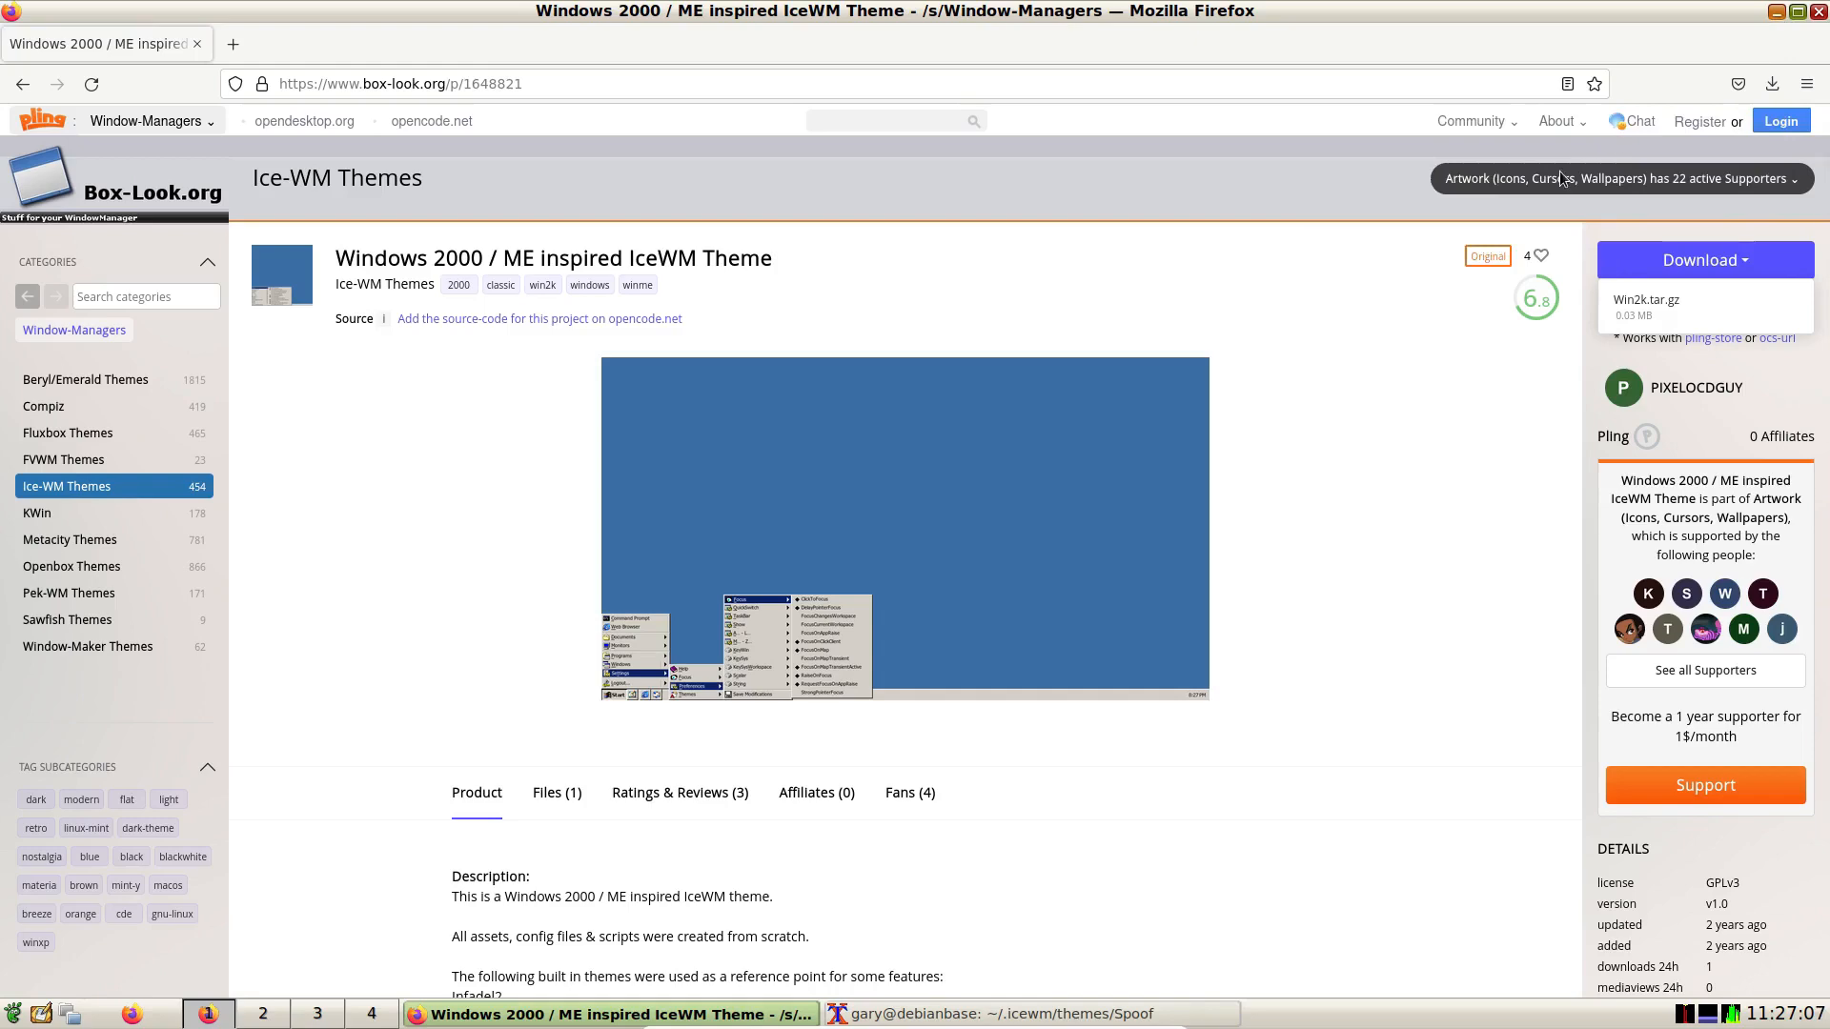
click(1777, 13)
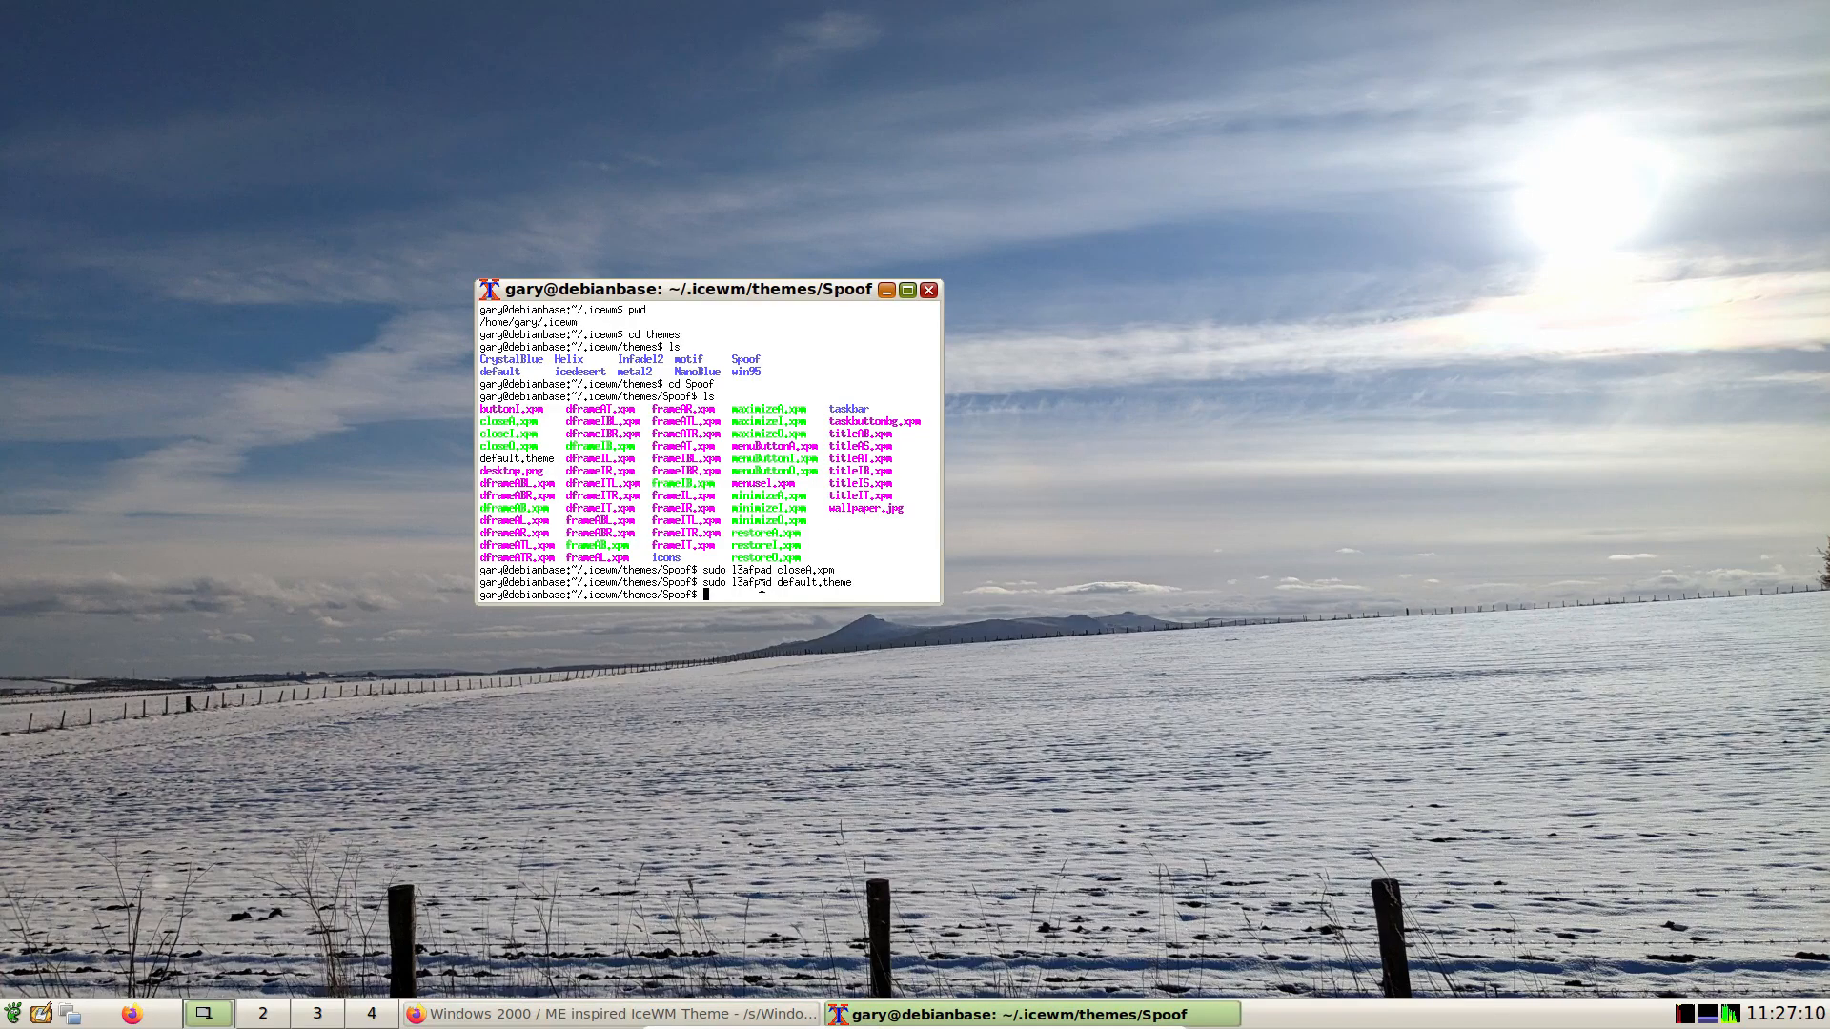
Change the terminal to ~/Downloads, clear the screen, and list the folder's contents.
text(cd ~/Downloads)
key(Return)
text(clear)
key(Return)
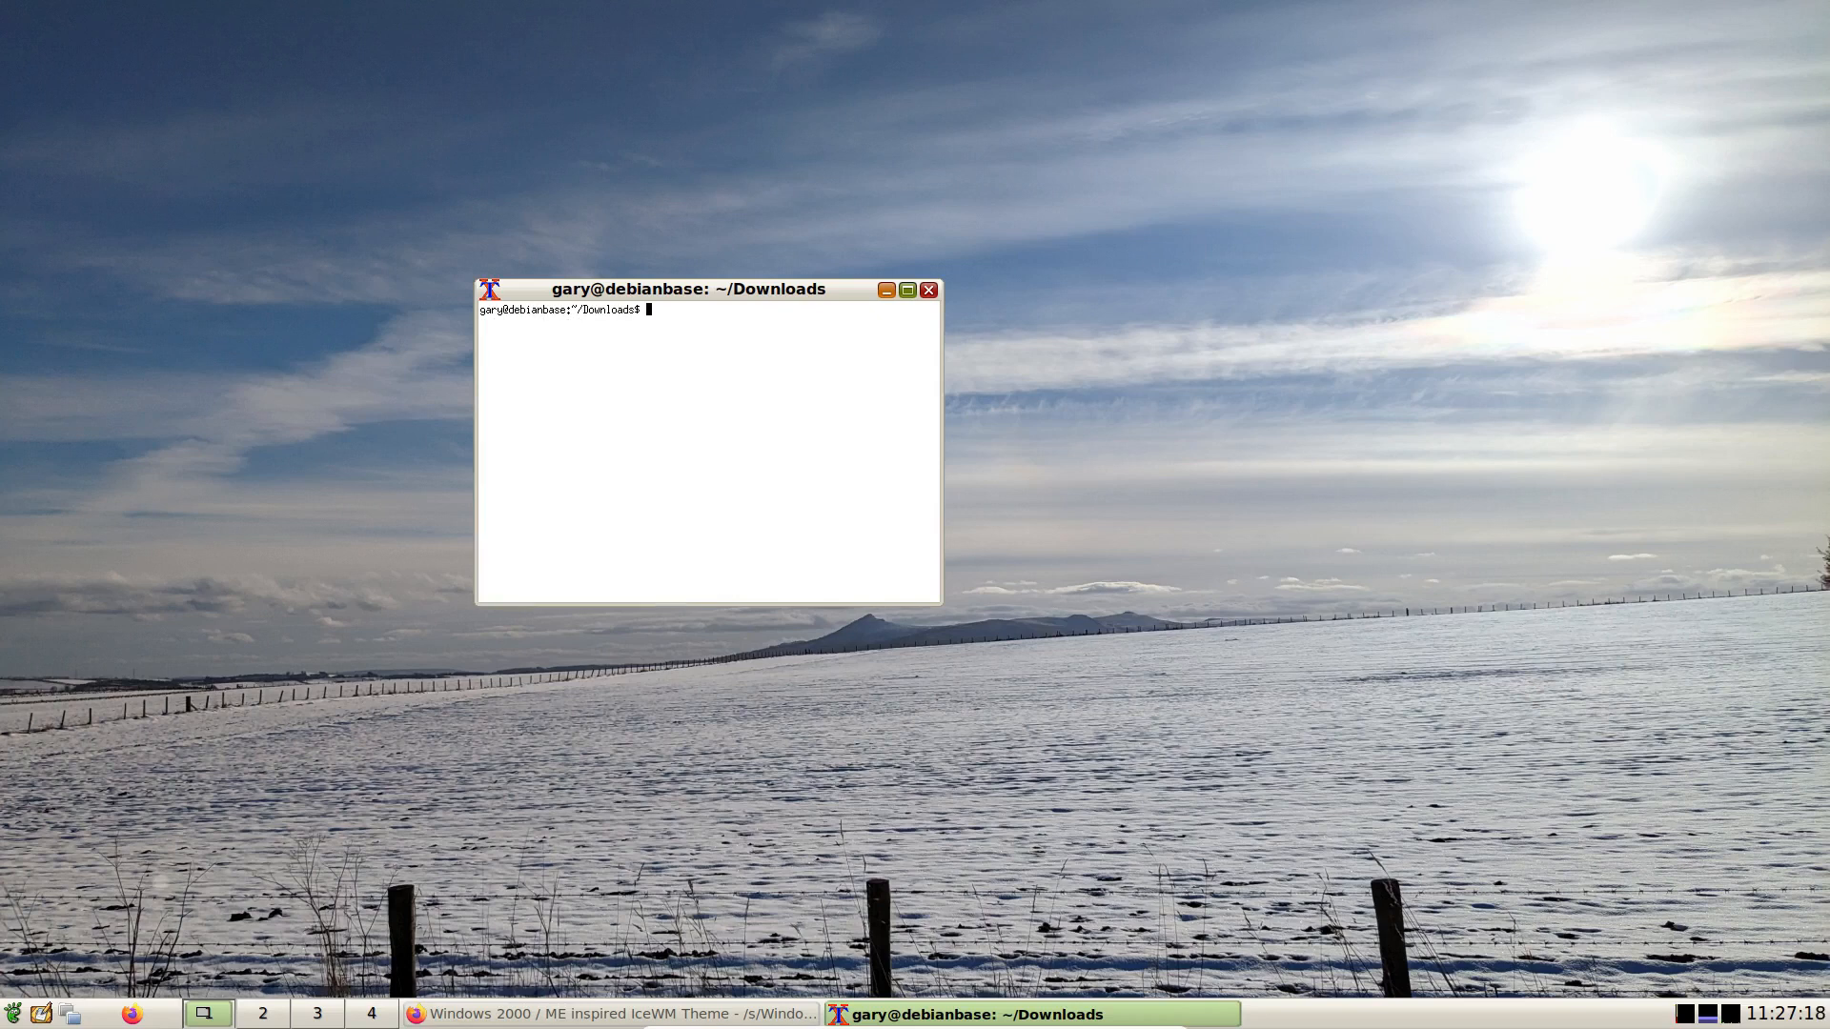
text(ls)
key(Return)
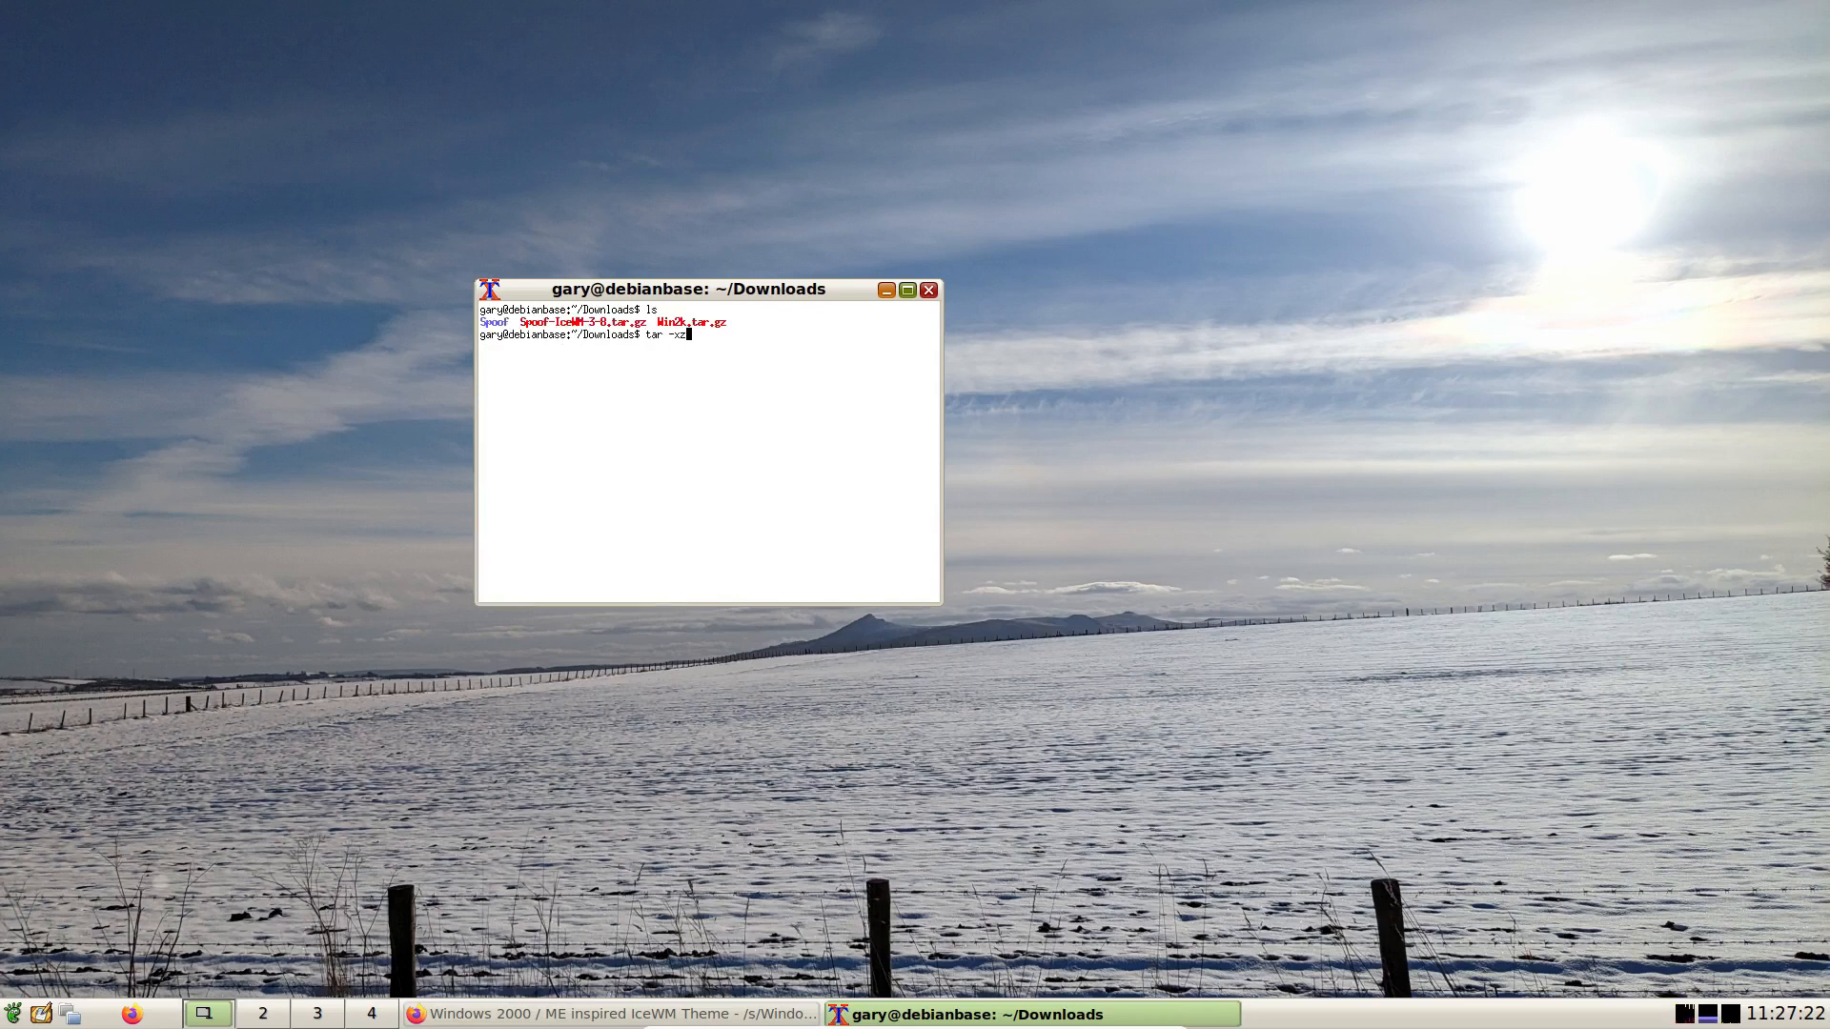
Extract Win2k.tar.gz with tar -xzvf and list the Downloads folder again.
text(tar -xzvf Win2k.tar.gz)
key(Return)
text(ls)
key(Return)
Change into ~/.icewm/themes and recursively copy the ~/Downloads/Win2k folder there with sudo.
text(cd )
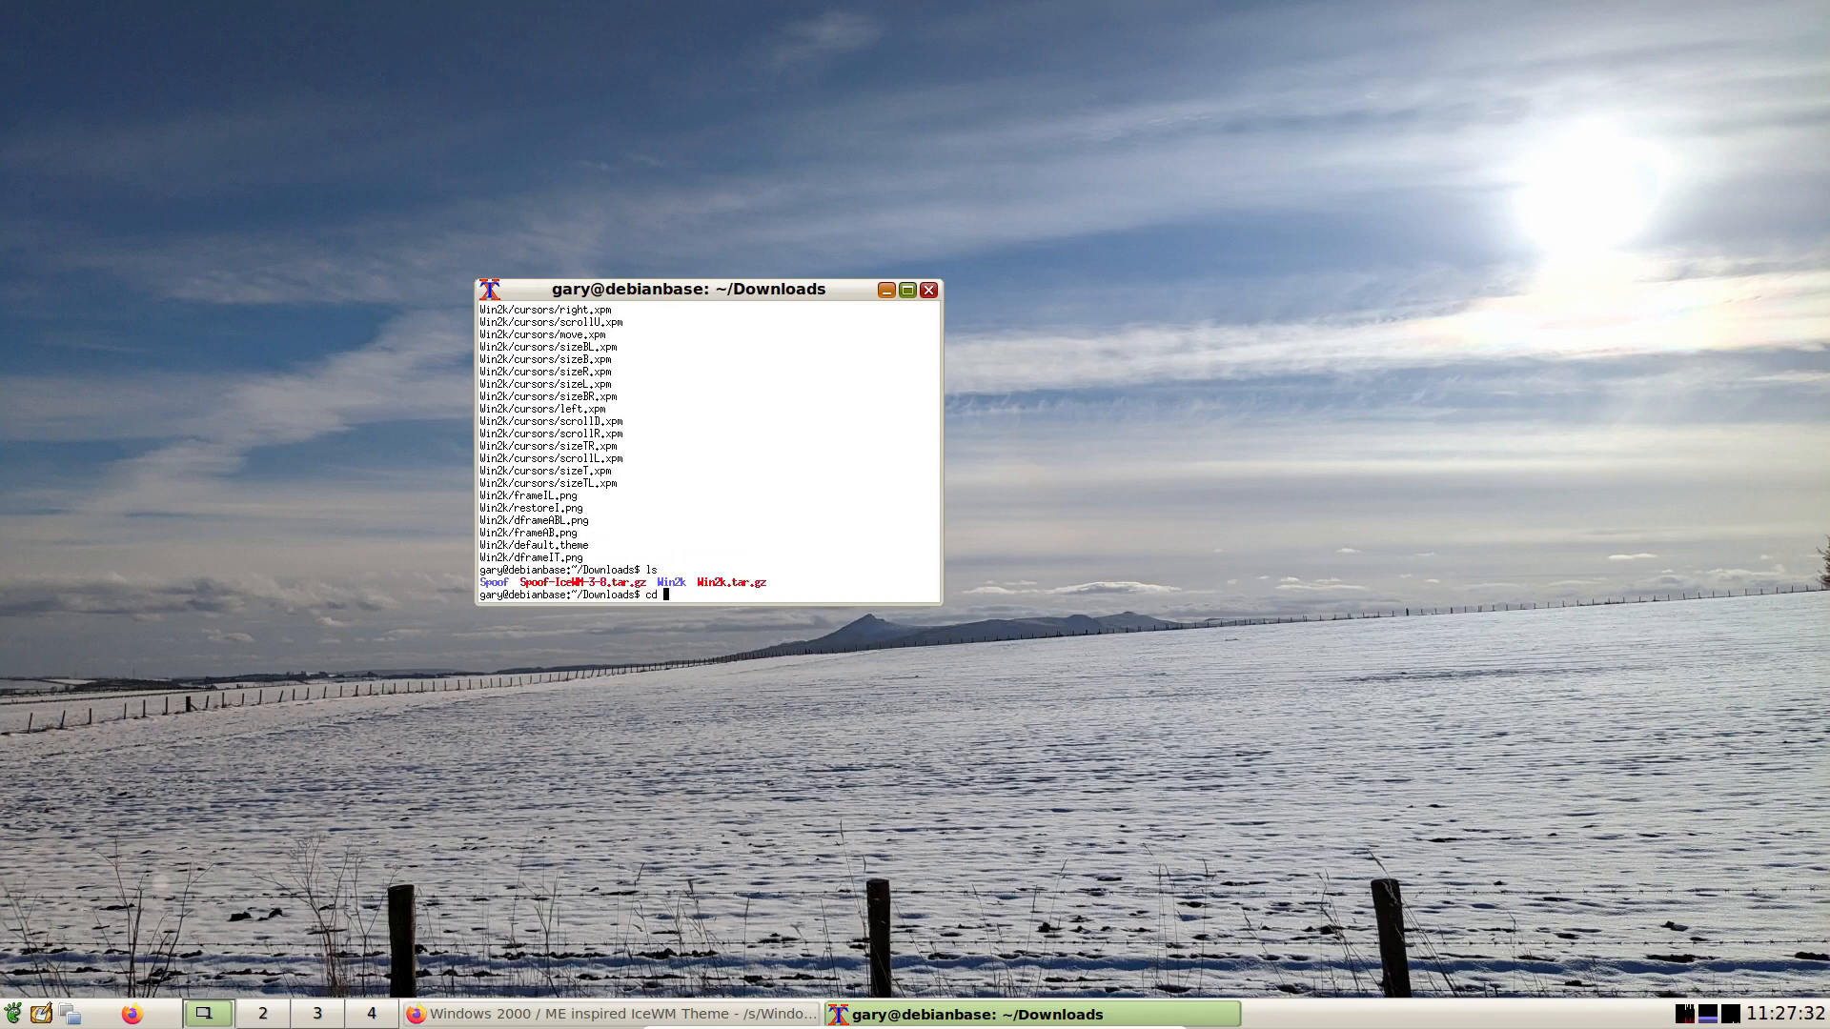
text(~/.icewm/themes)
key(Return)
text(sudo)
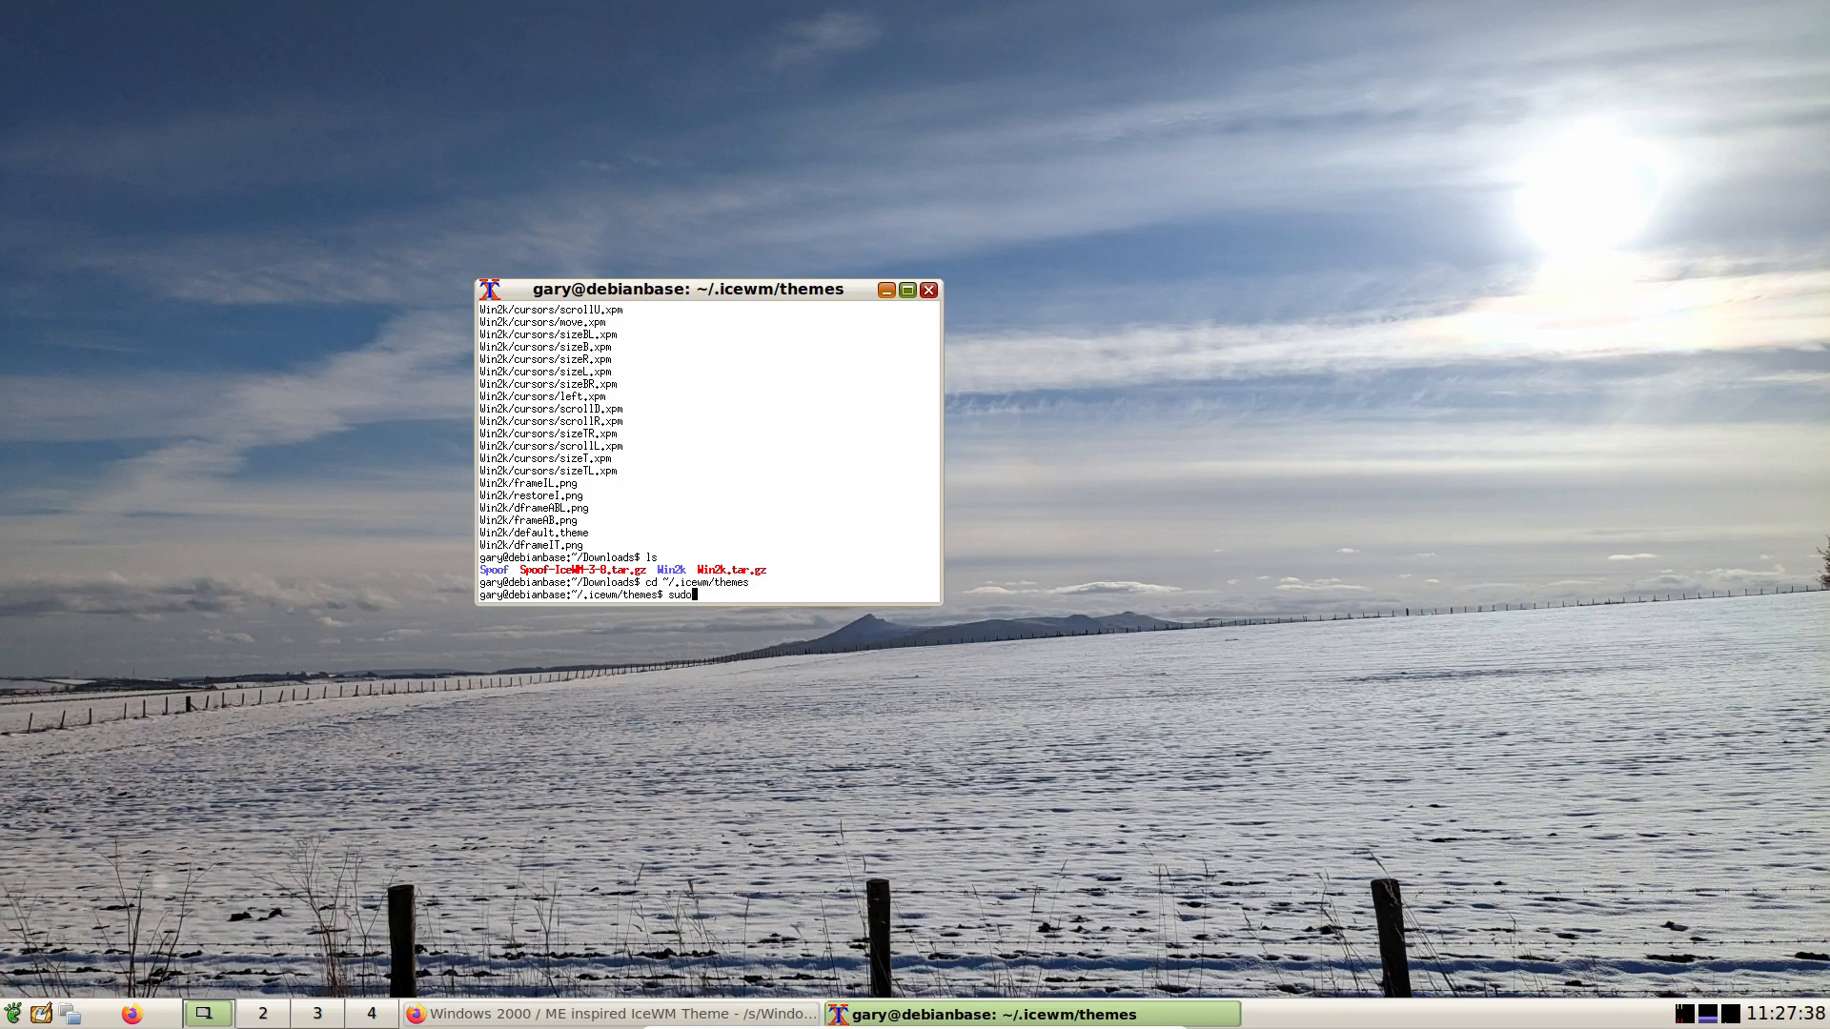
text( cp -r /ho)
key(BackSpace)
key(BackSpace)
key(BackSpace)
text(~/Downloads/Win2k .)
key(Return)
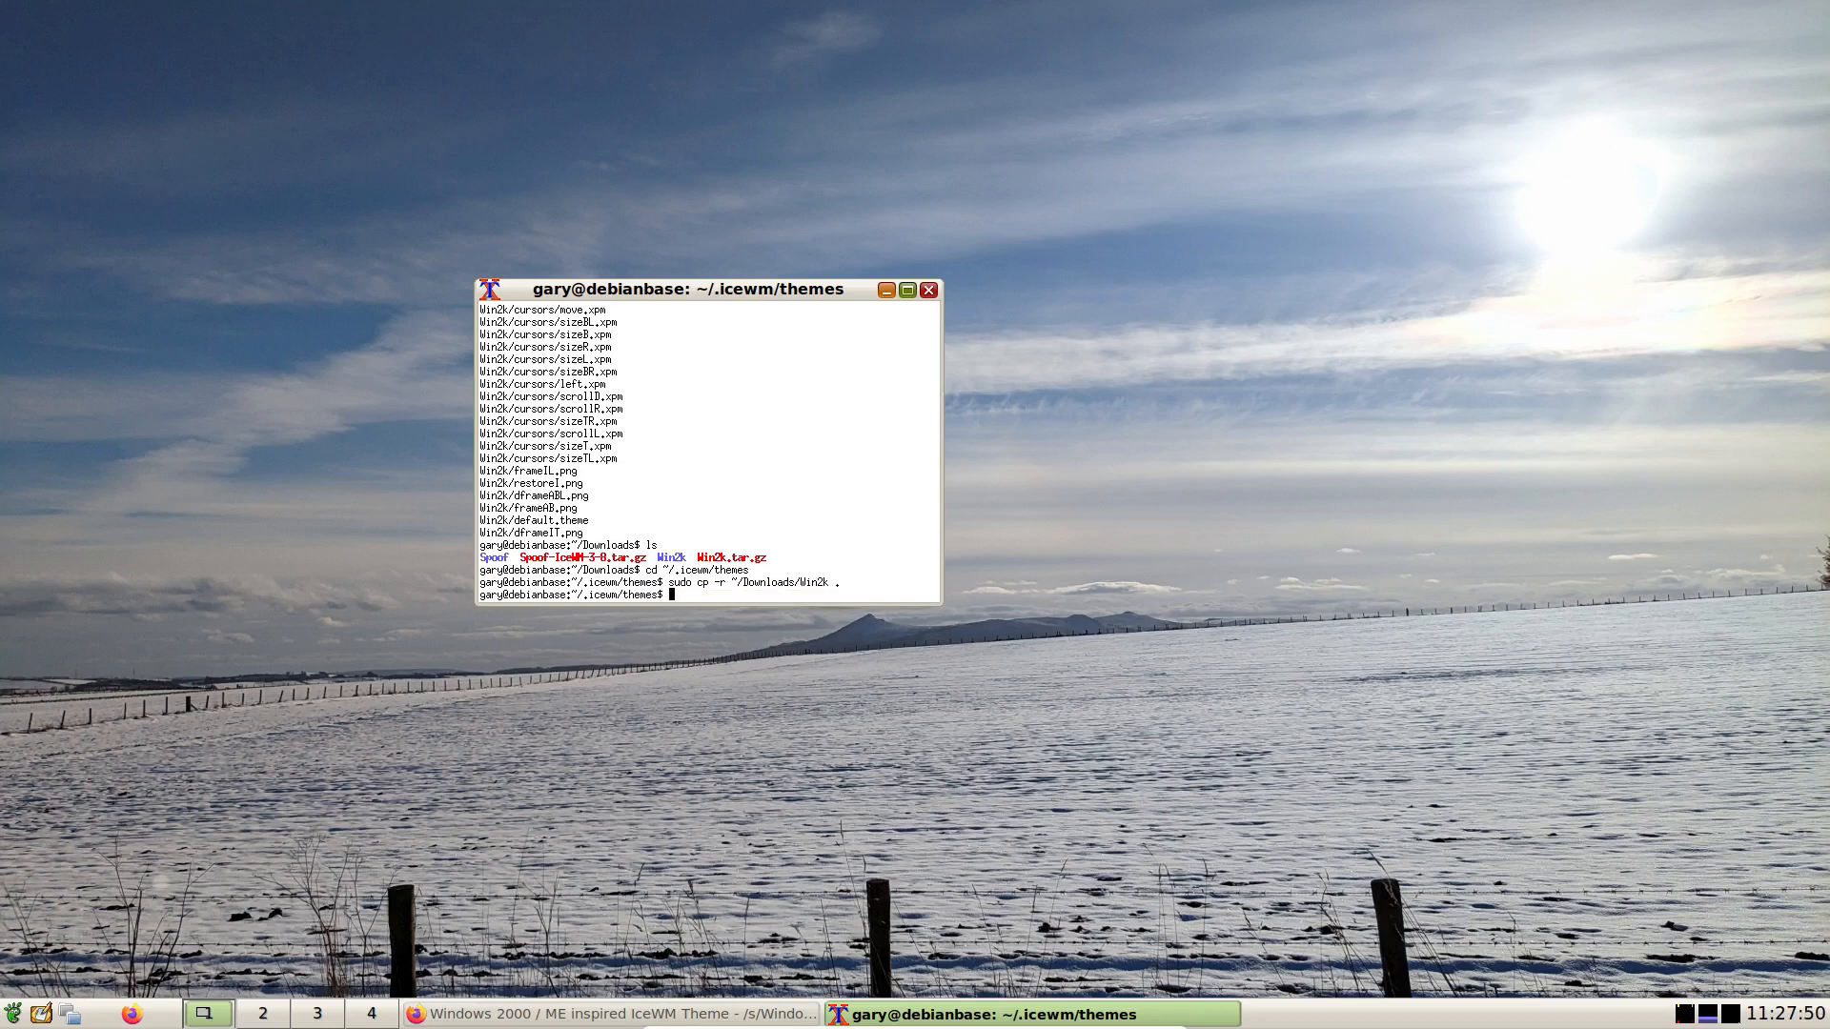
Apply the Win2k theme, and open and close the IceWM start menu to view its new look.
right_click(1209, 272)
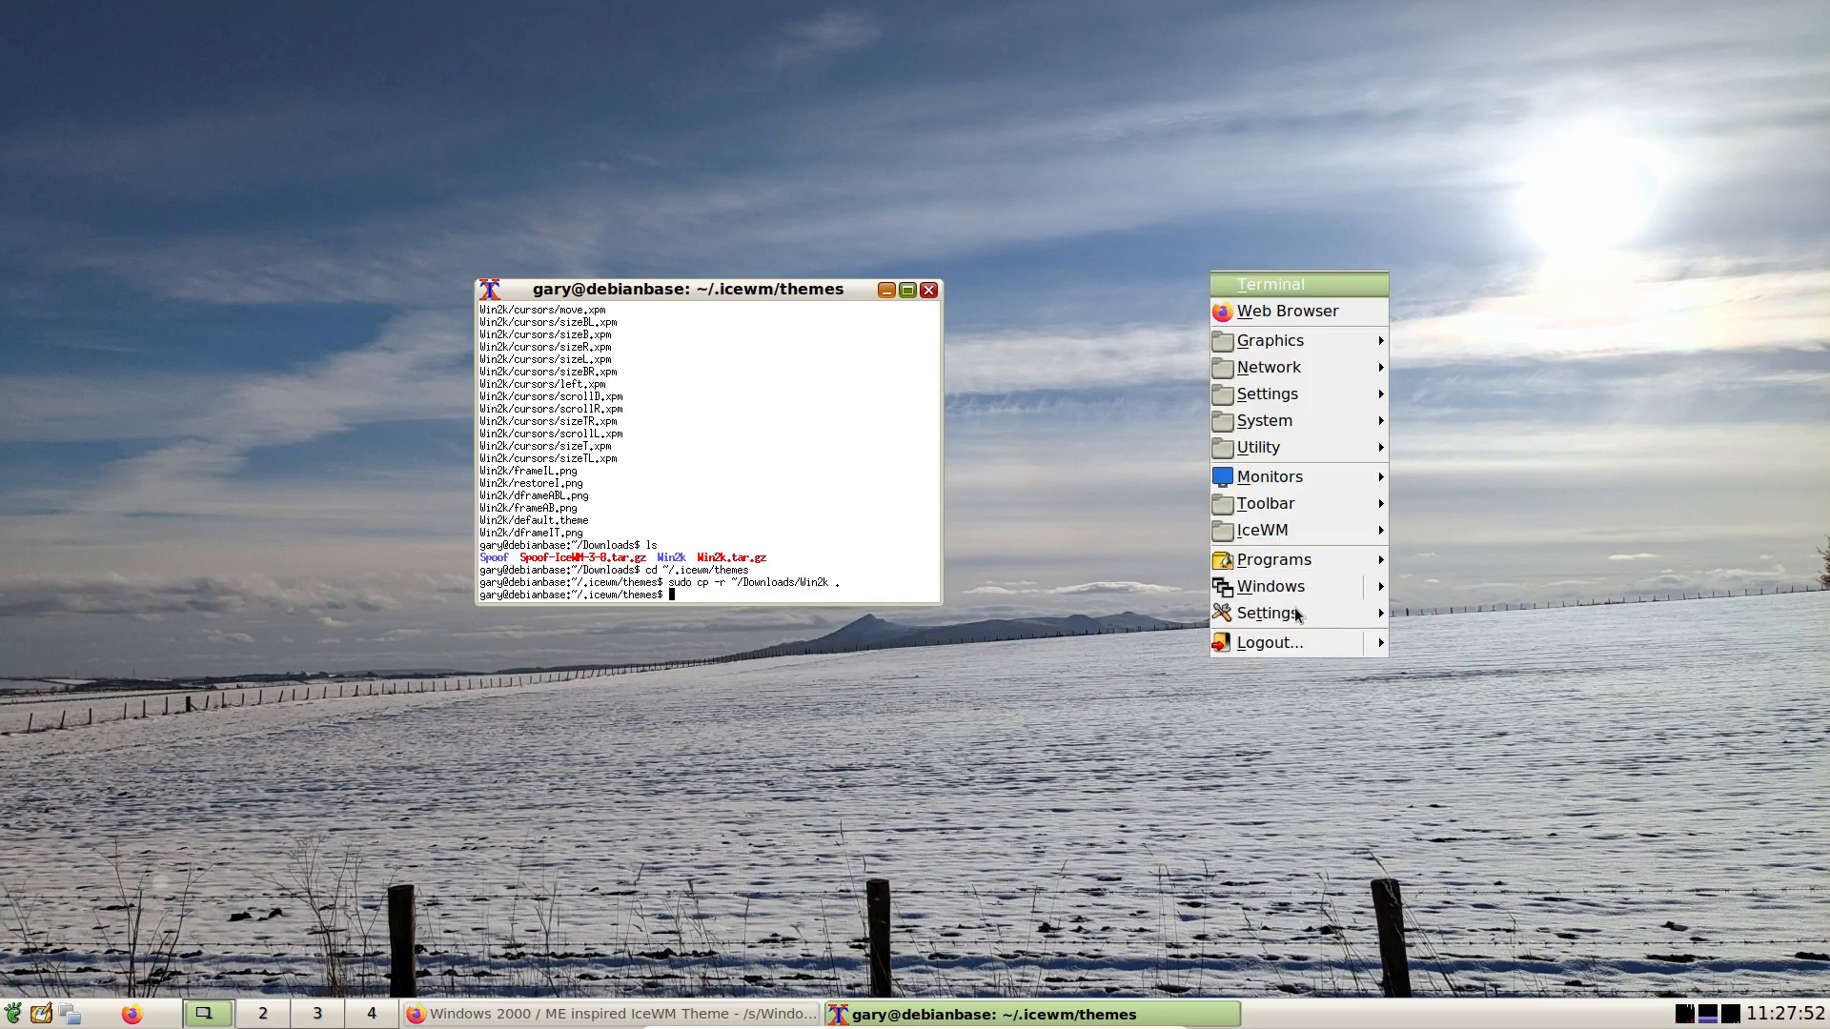
mouse_move(1295, 613)
mouse_move(1450, 693)
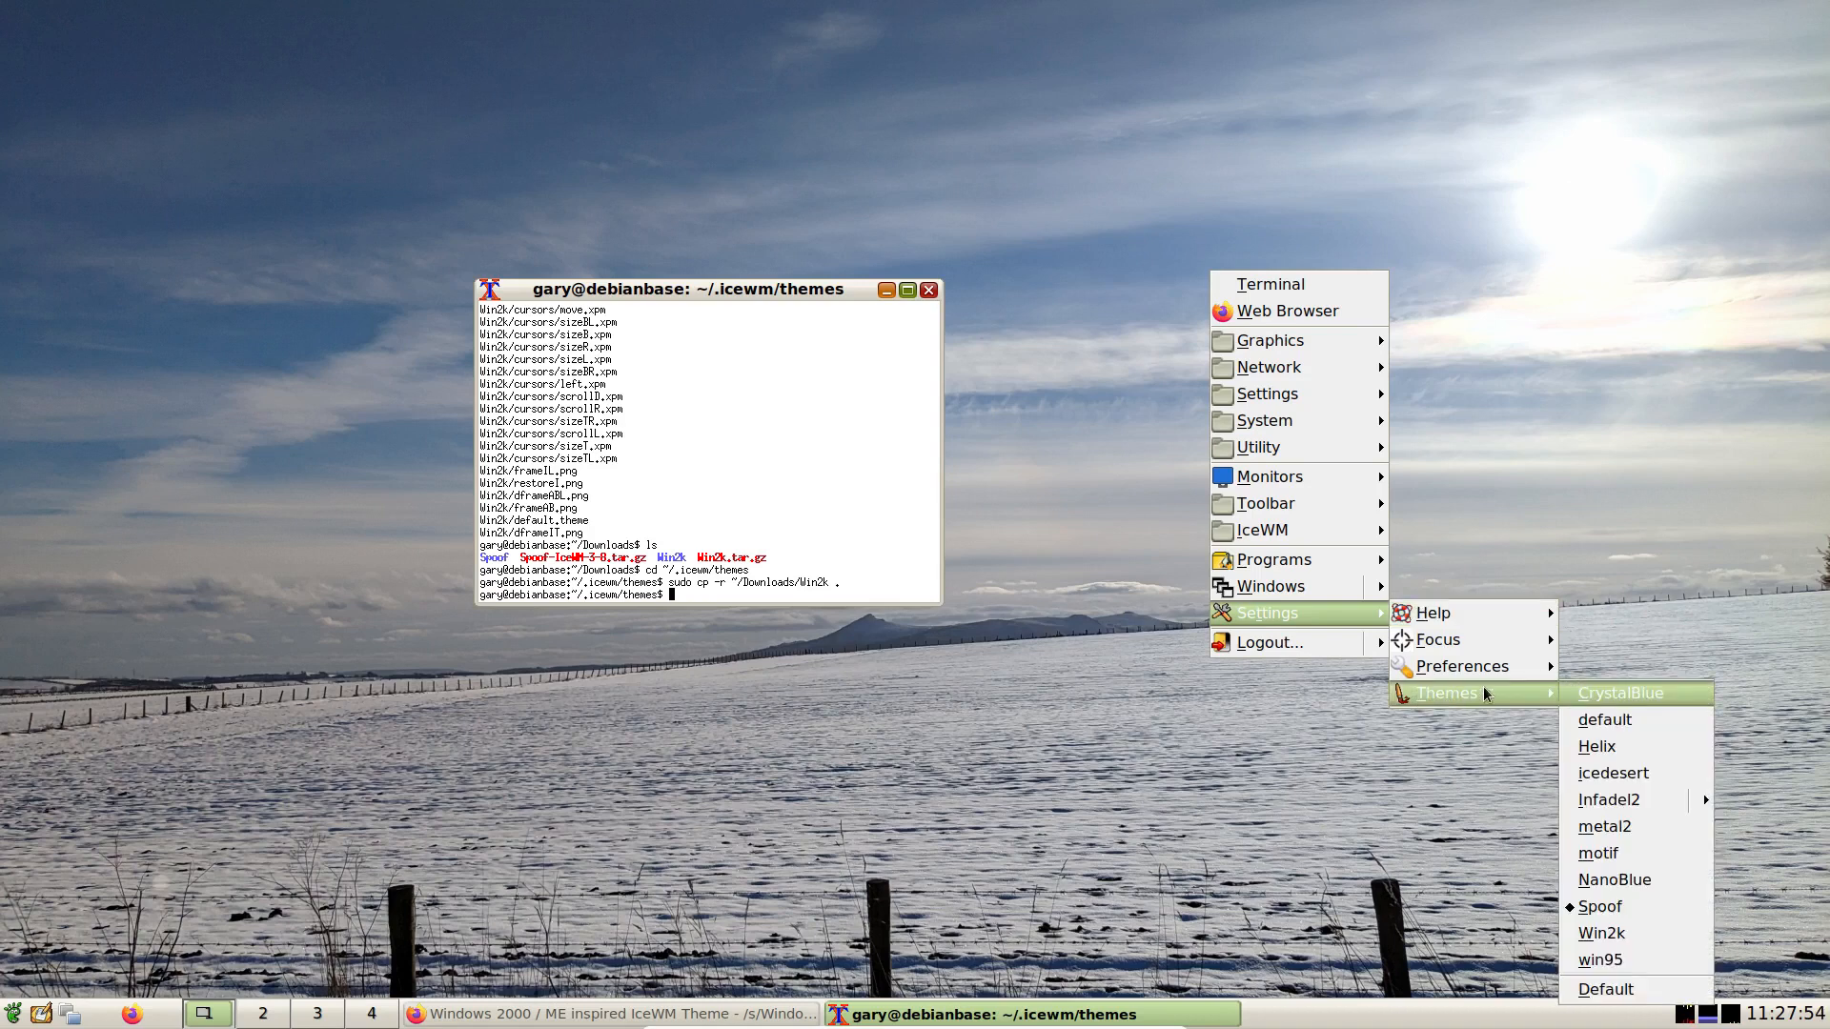
click(1607, 933)
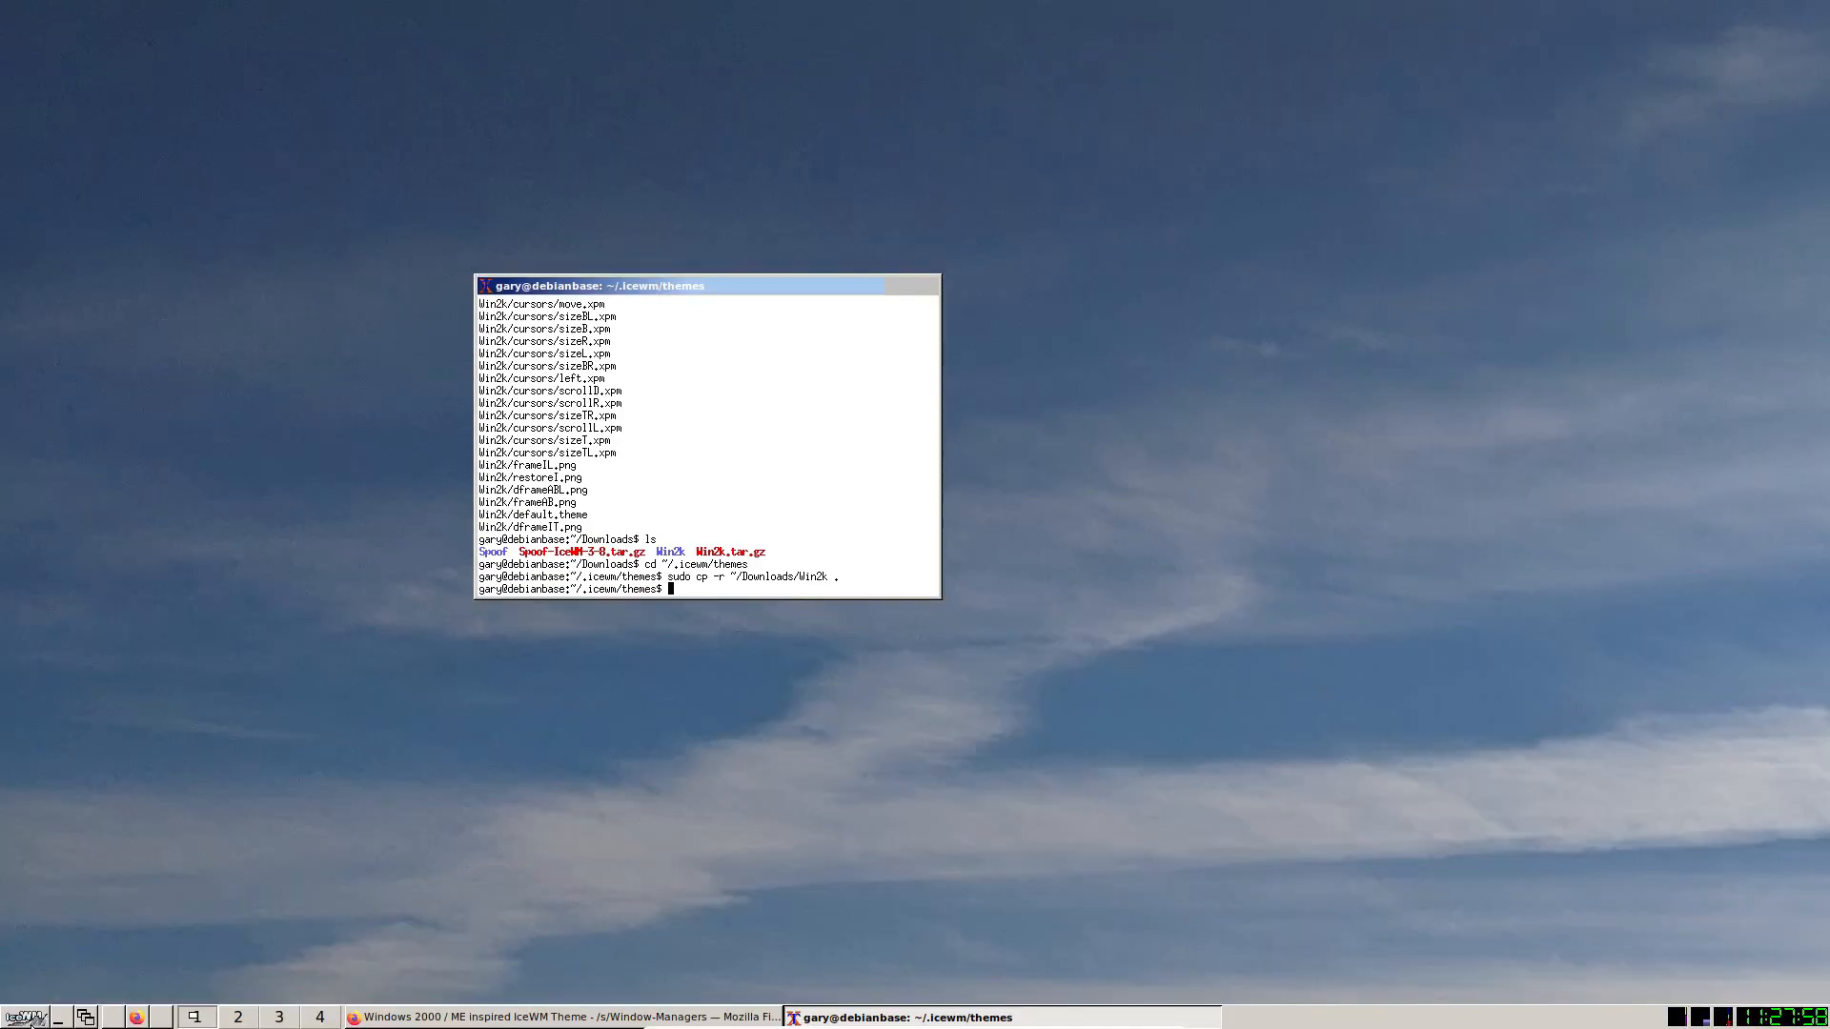
click(14, 1017)
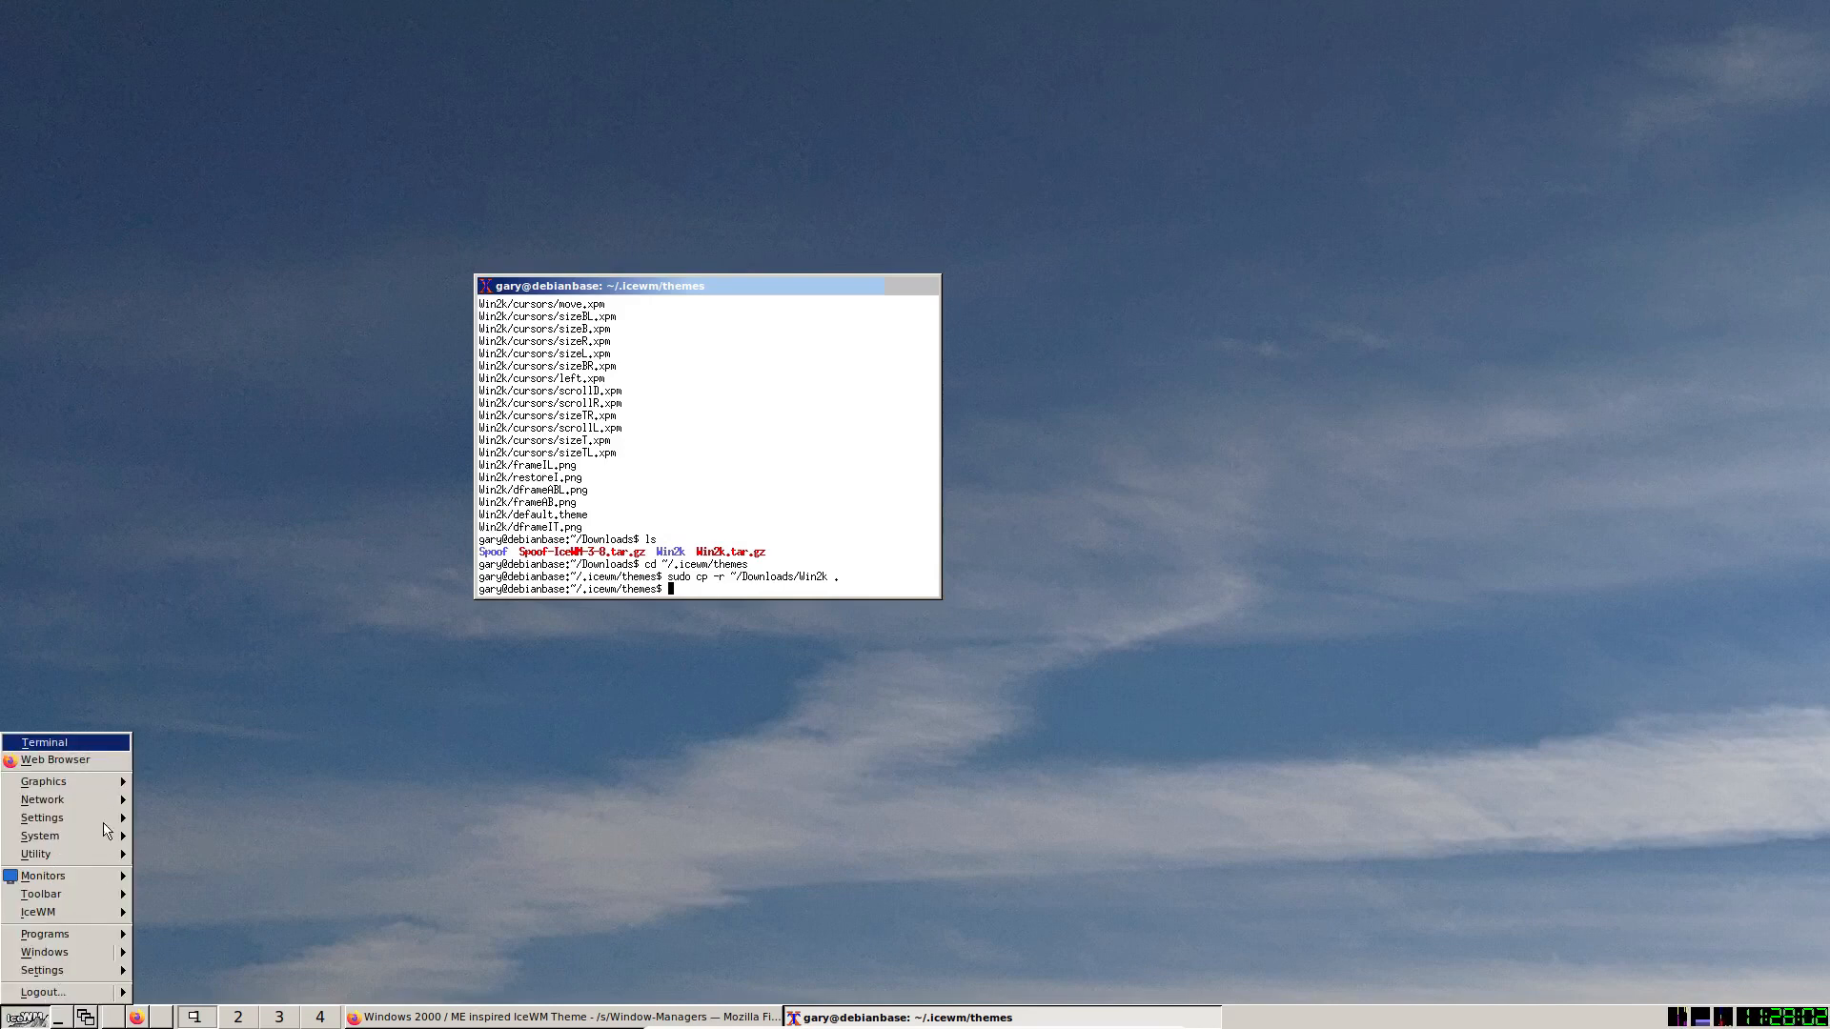
click(581, 632)
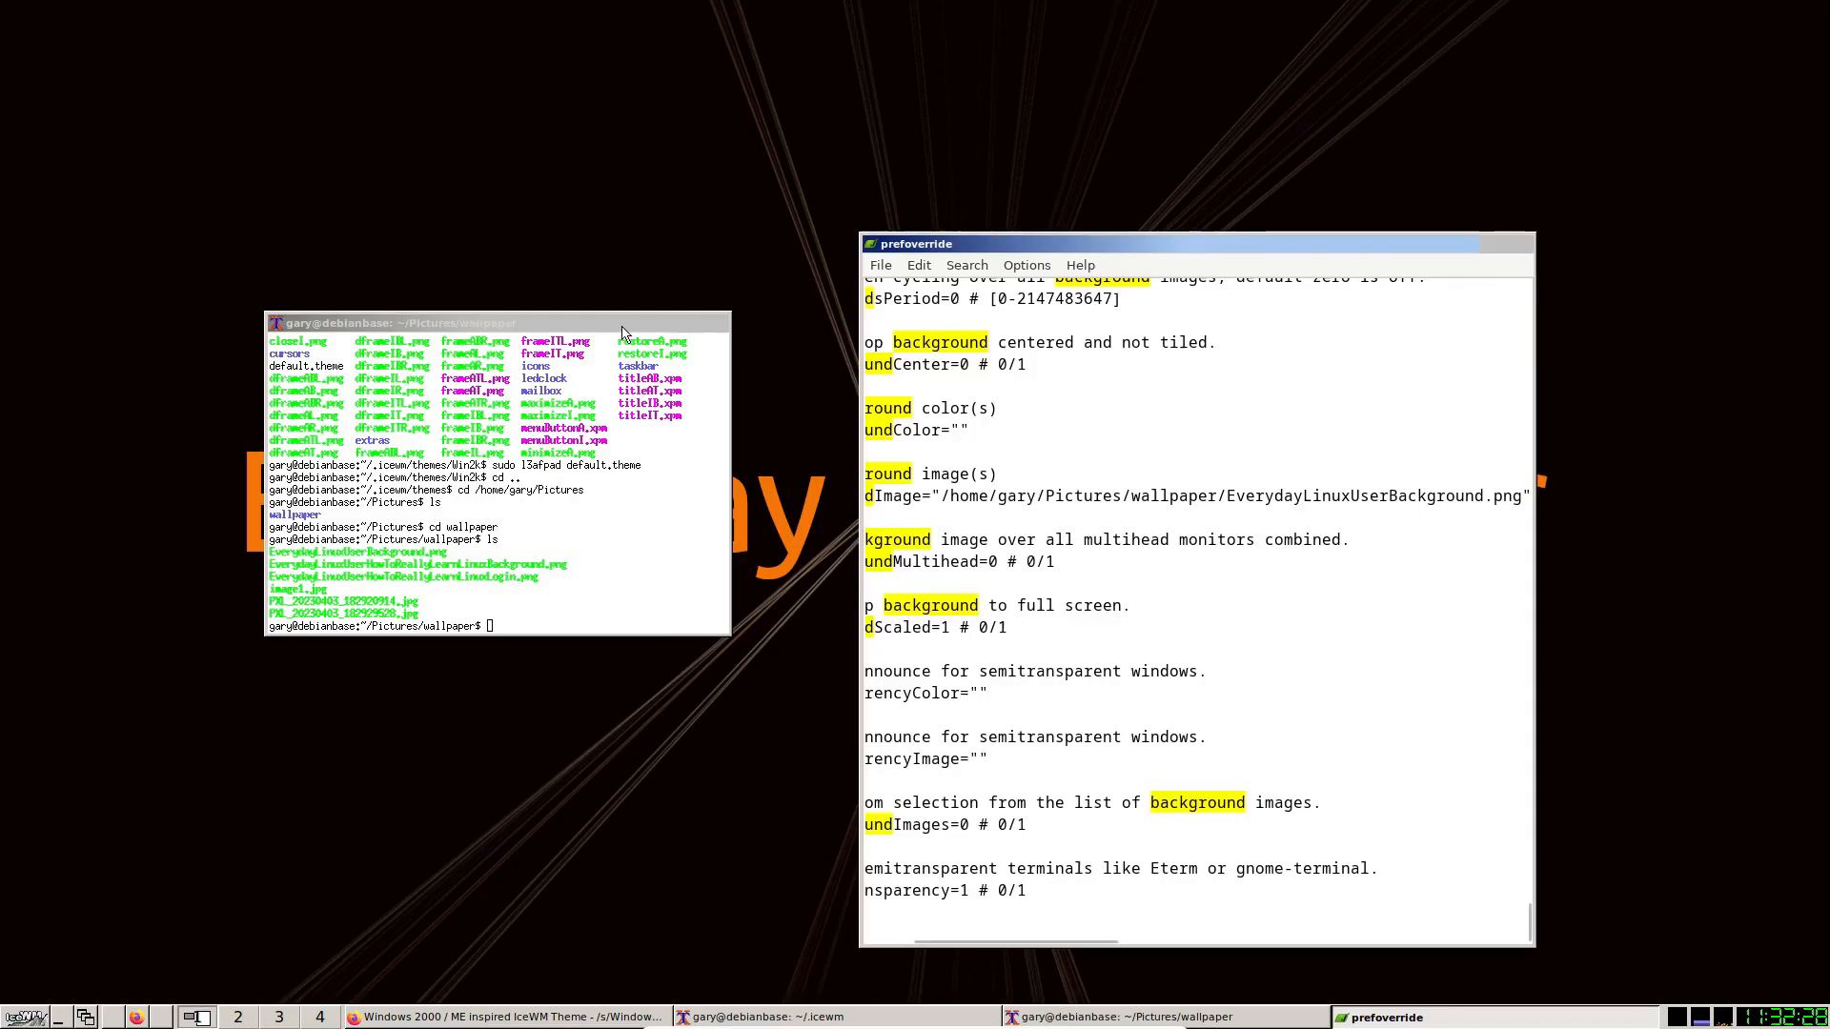
Move the wallpaper-folder terminal aside and review the desktop background settings in the prefoverride file.
drag(746, 311, 375, 285)
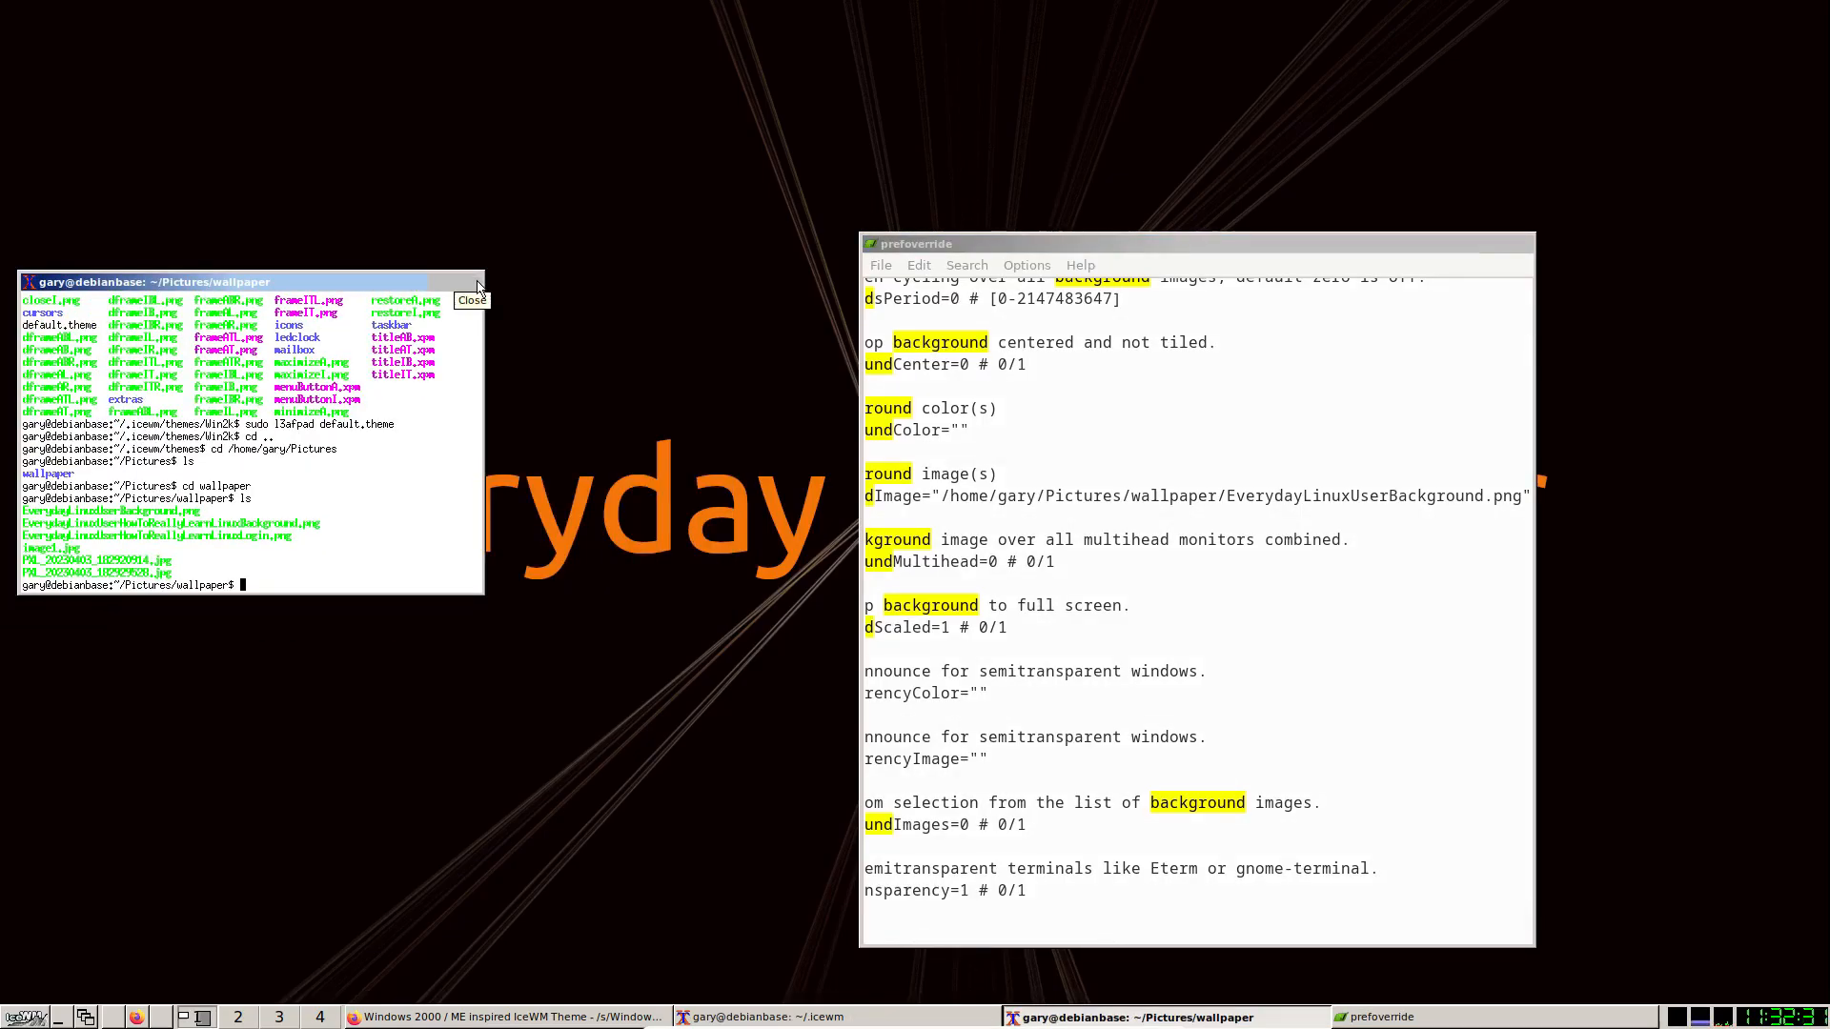
click(1087, 771)
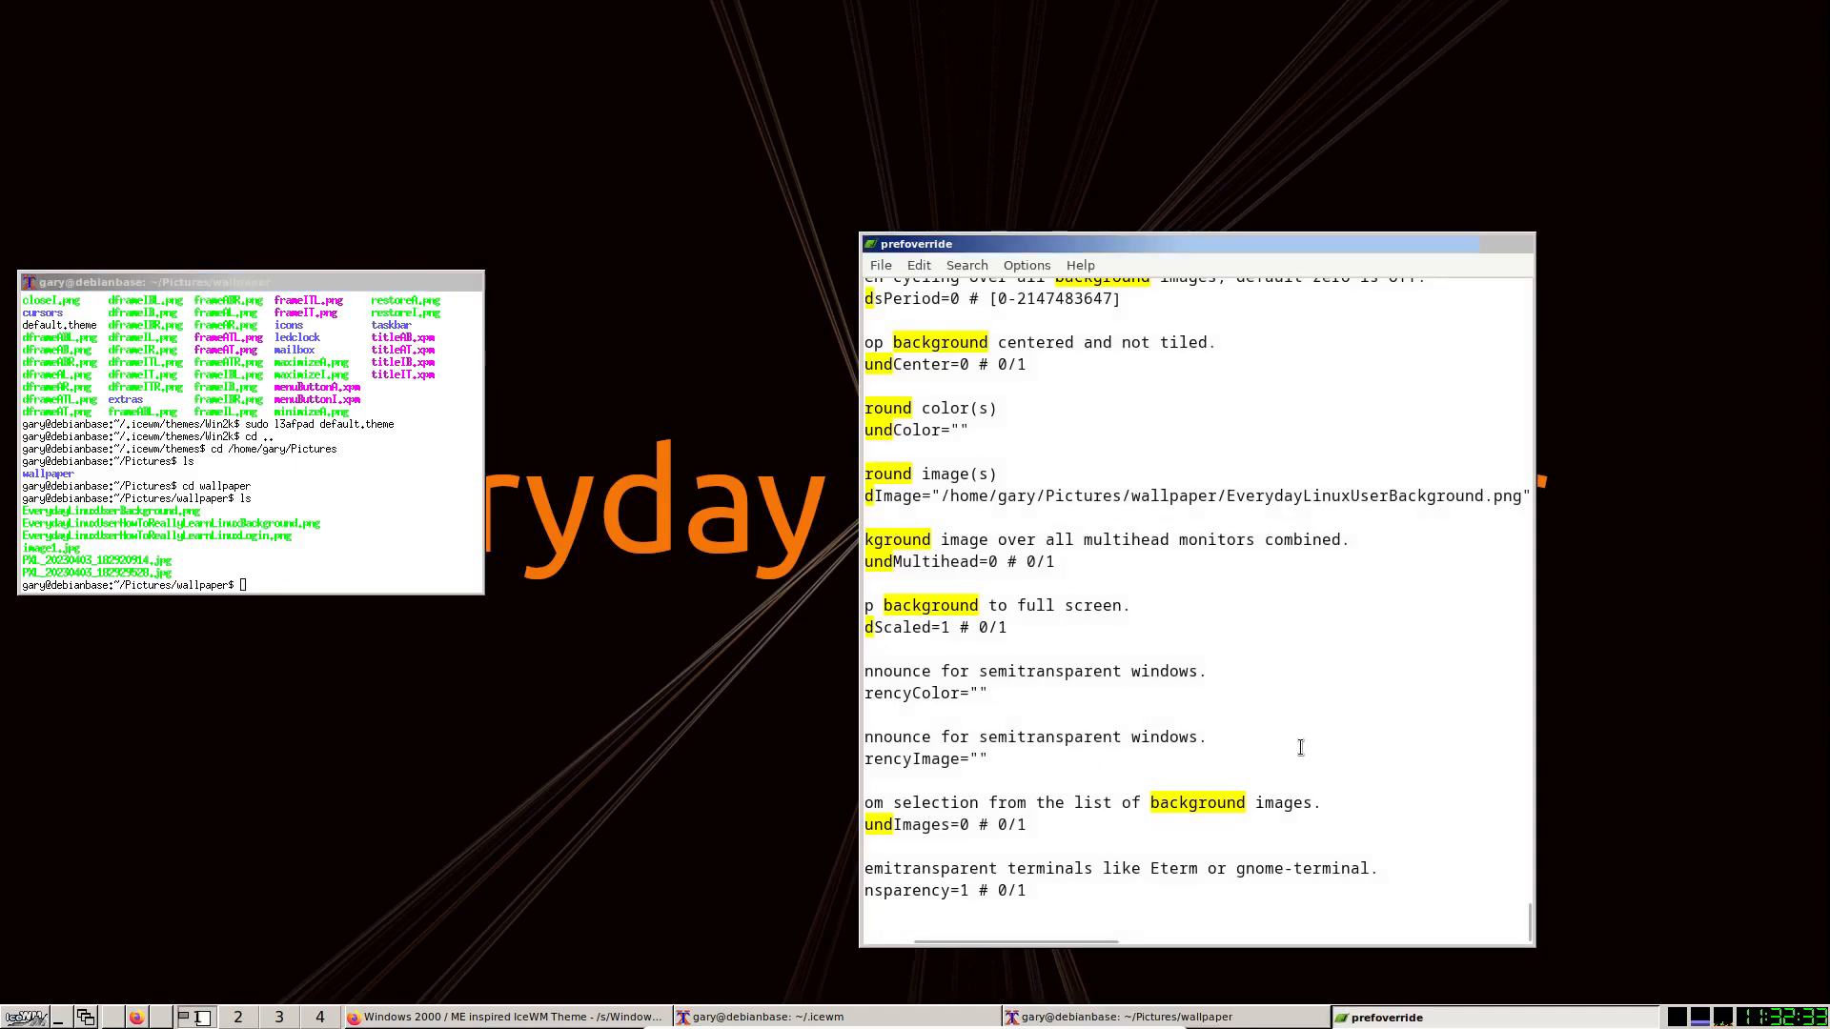
scroll(1300, 748, left, 3)
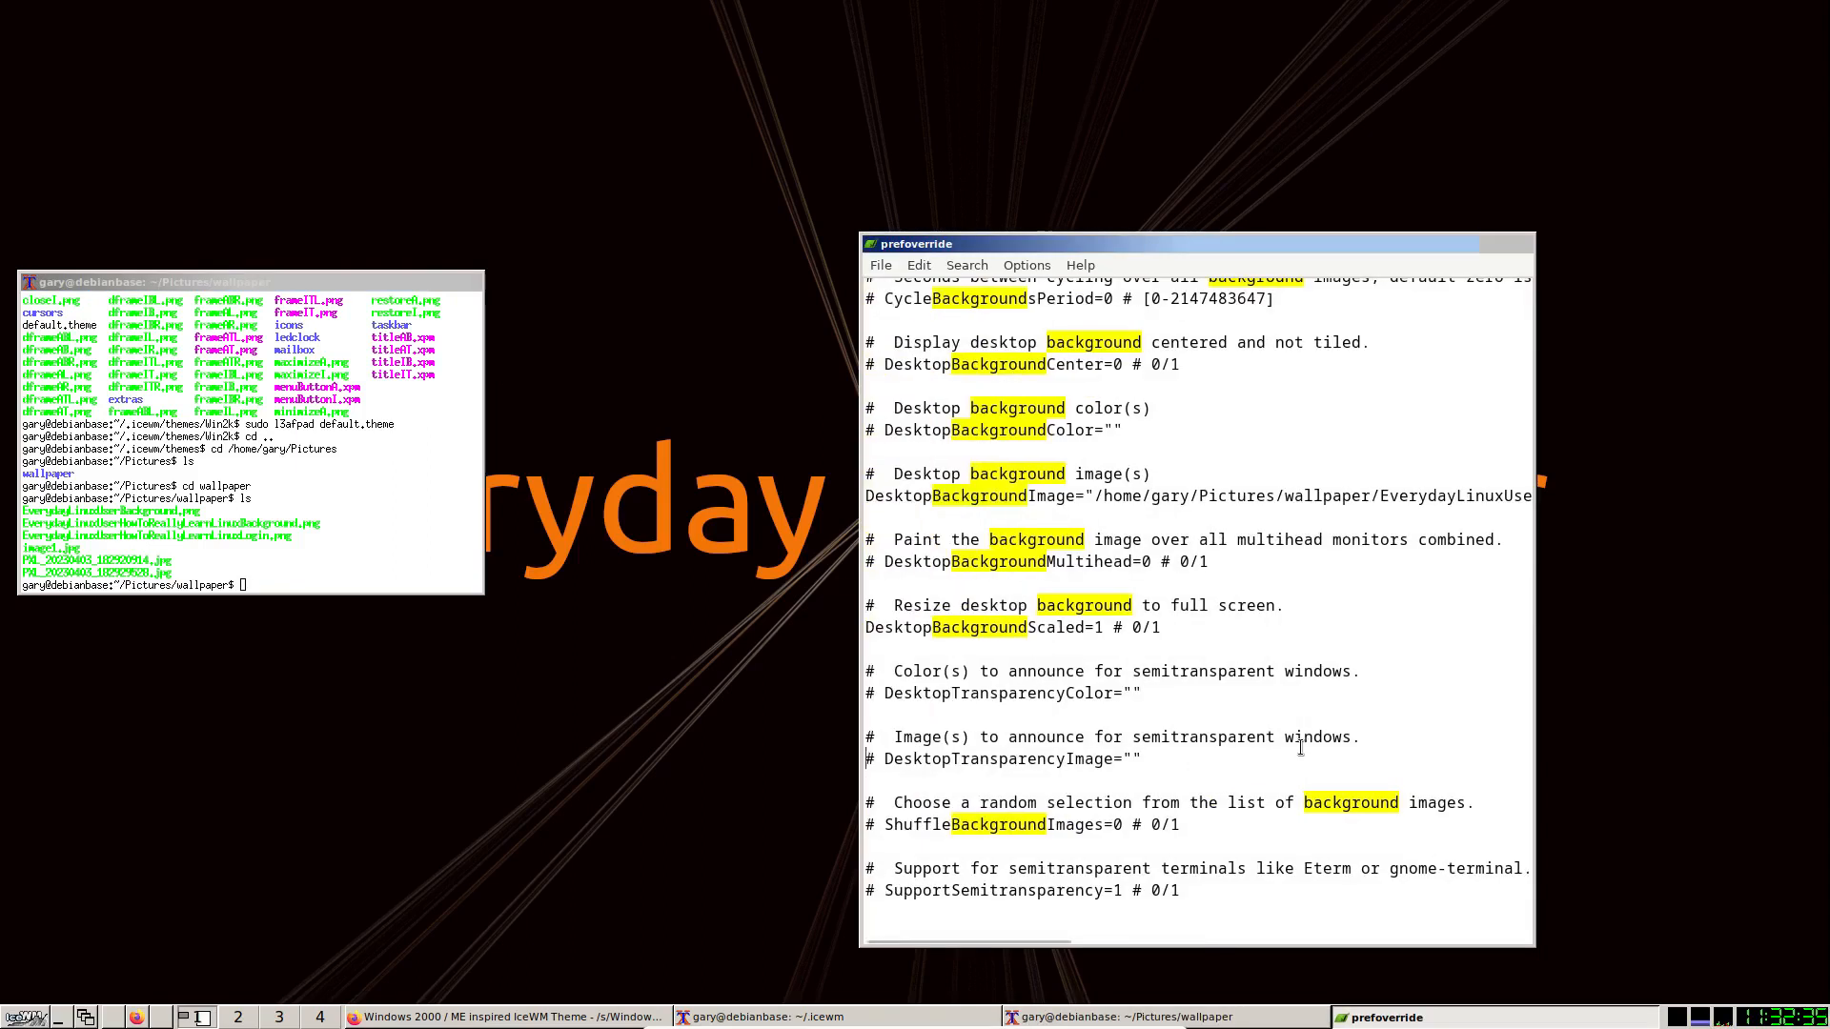
click(1103, 628)
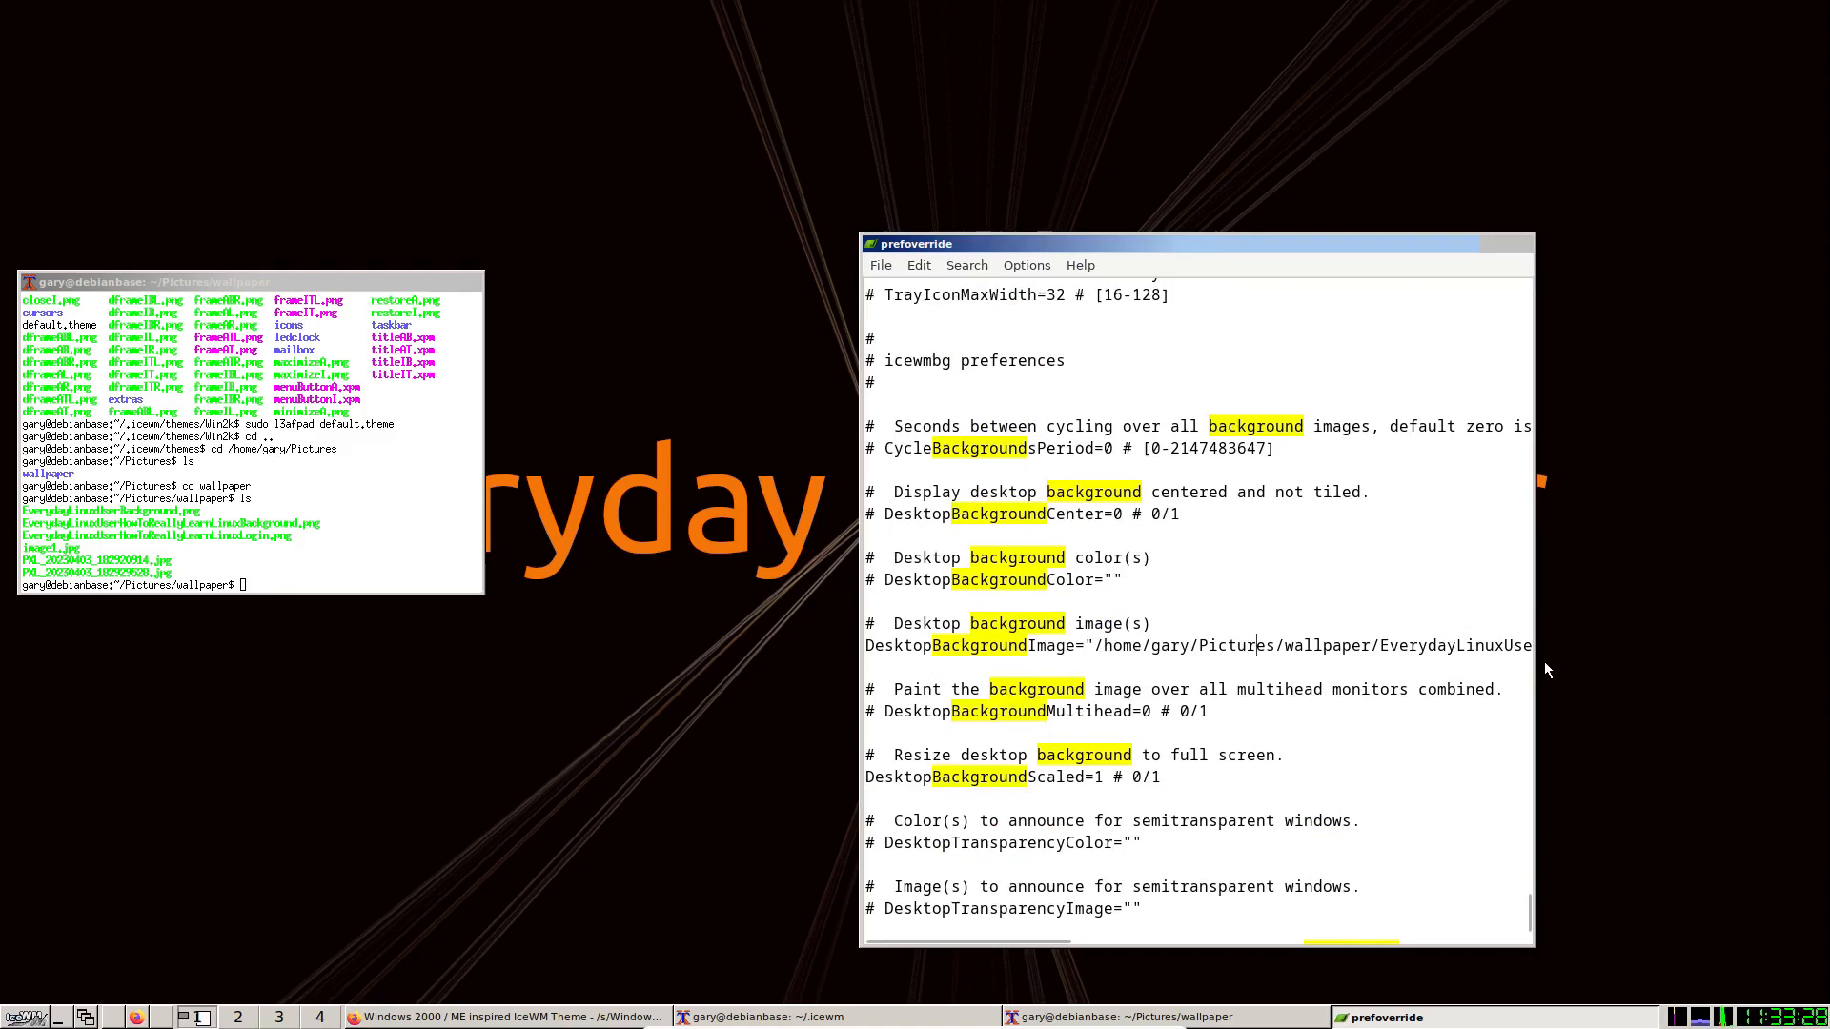
Replace EverydayLinuxUserBackground.png with Image1.jpg in prefoverride's DesktopBackgroundImage path and save the file.
key(Right)
key(Right)
key(Right)
key(Right)
key(Right)
key(Right)
key(Right)
key(Right)
key(Right)
key(Right)
key(Right)
key(Right)
key(Right)
key(Right)
key(Right)
key(Right)
key(Right)
key(Right)
key(Right)
key(Right)
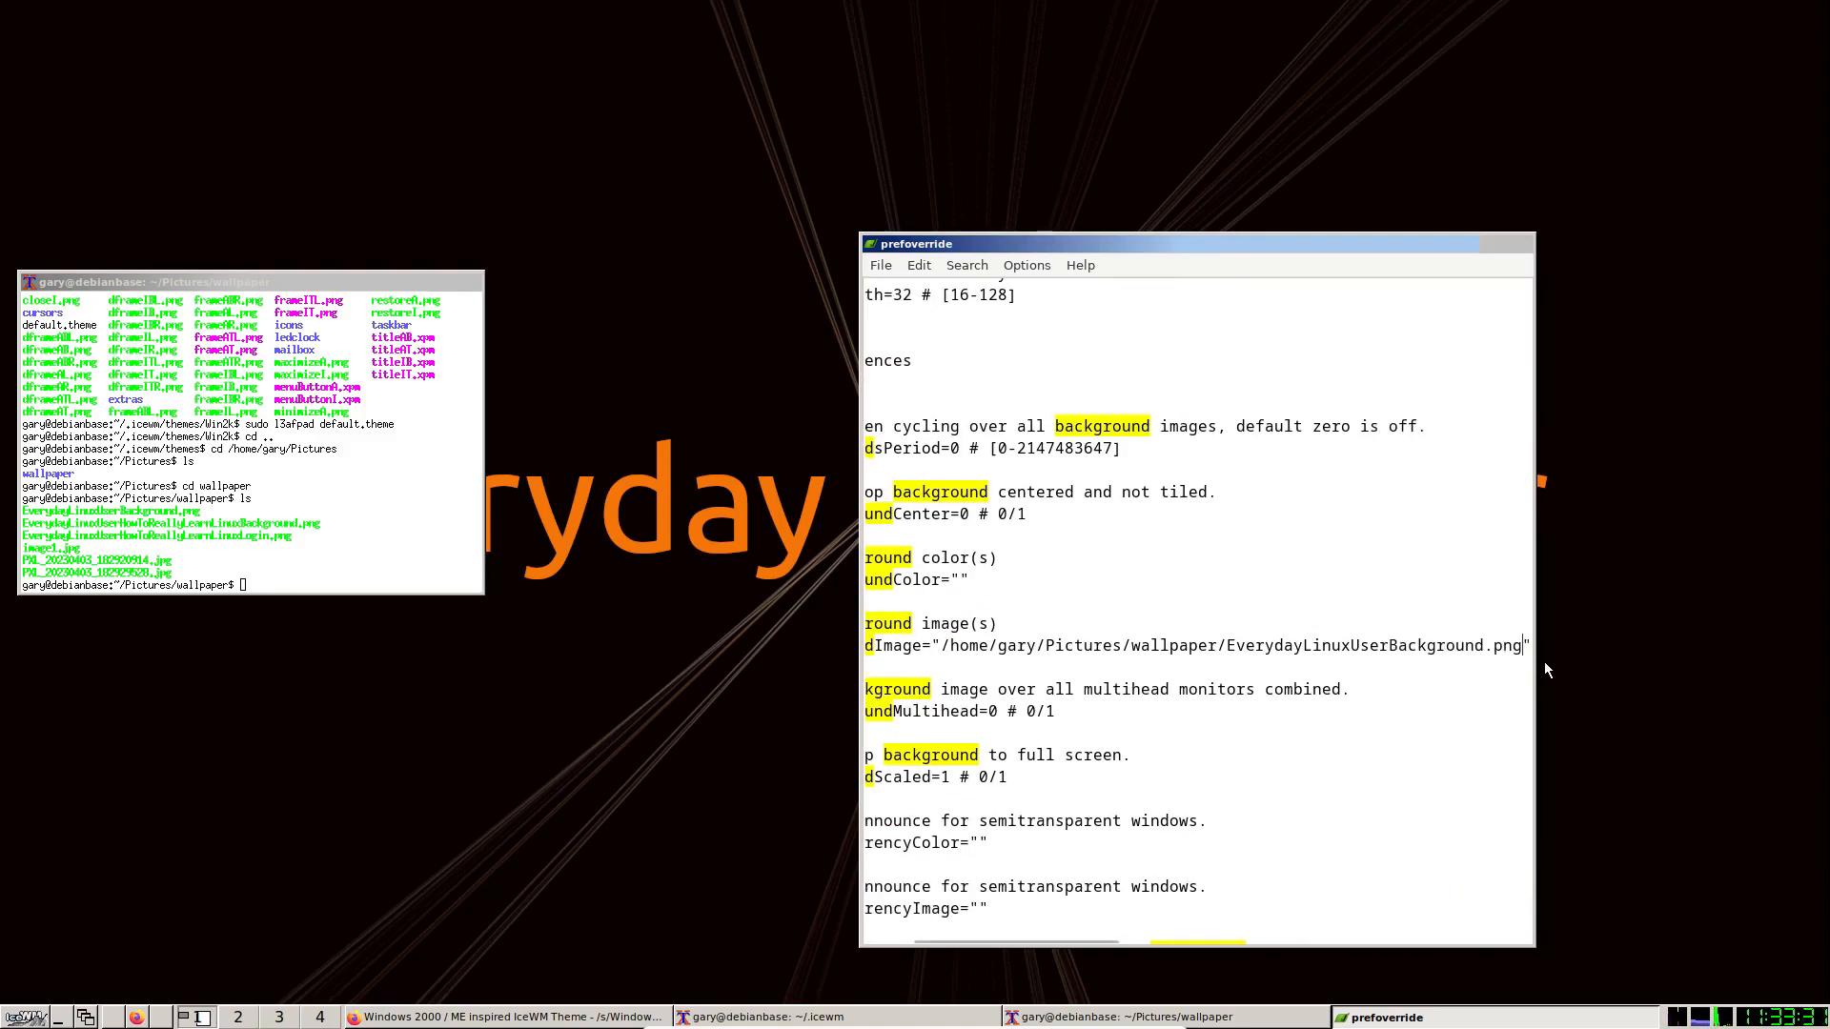
key(shift+Left)
key(shift+Left)
key(shift+Left)
key(shift+Left)
key(shift+Left)
key(shift+Left)
key(shift+Left)
key(shift+Left)
key(shift+Left)
key(shift+Left)
key(shift+Left)
key(shift+Left)
key(shift+Left)
key(shift+Left)
key(shift+Left)
key(shift+Left)
key(shift+Left)
key(shift+Left)
key(shift+Left)
key(shift+Left)
key(shift+Left)
key(shift+Left)
text(Image1.jpg)
key(ctrl+s)
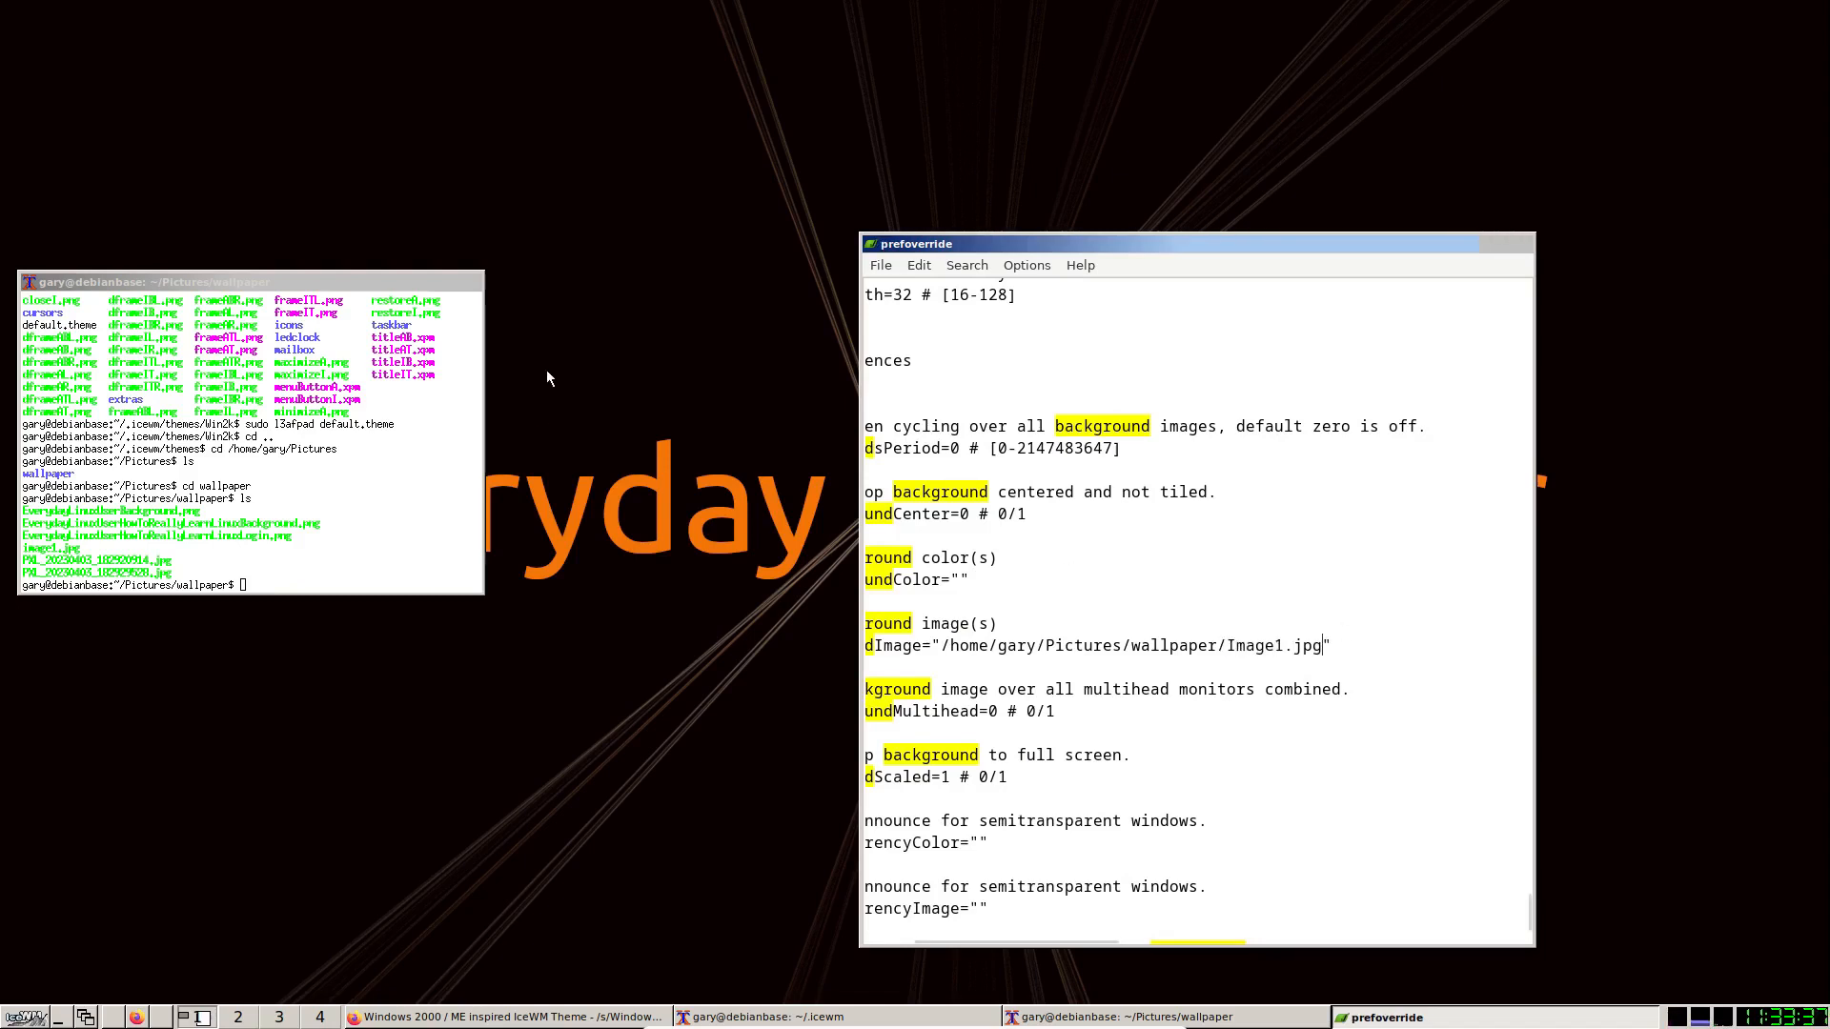
Reapply the Win2k theme so that the desktop loads the new background image.
right_click(625, 308)
mouse_move(706, 546)
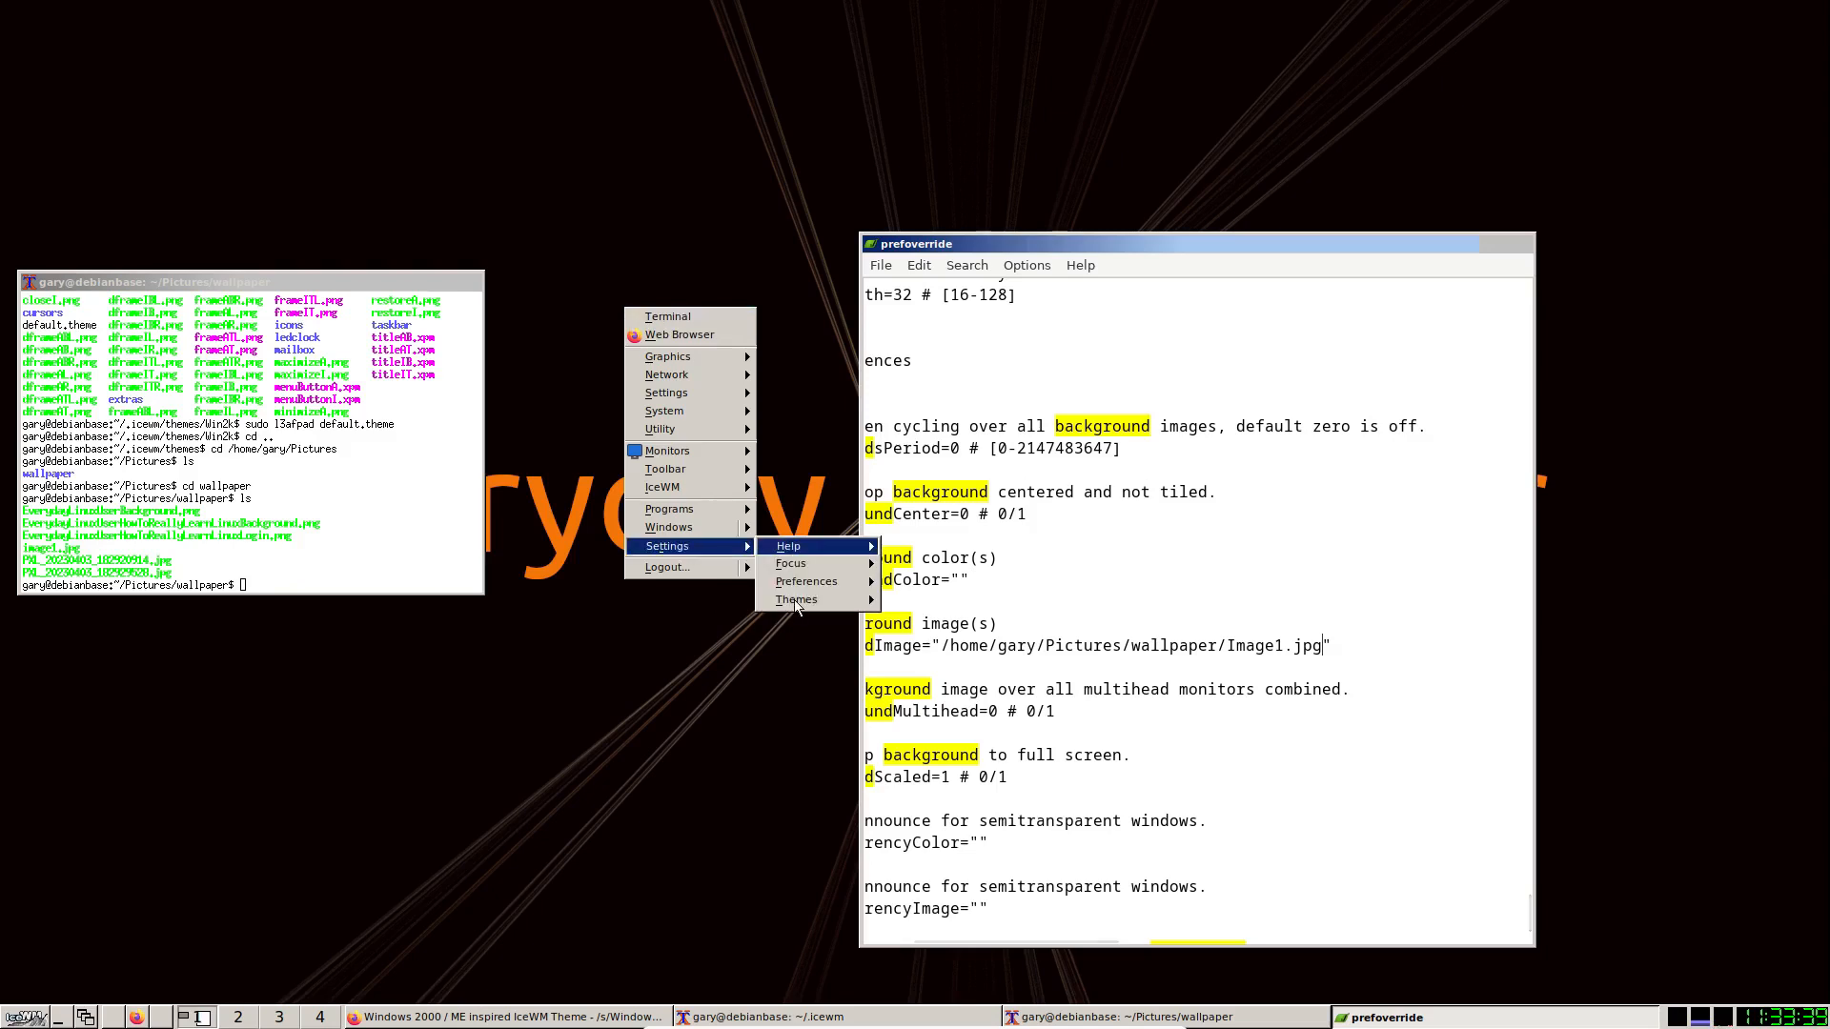
mouse_move(797, 606)
click(904, 759)
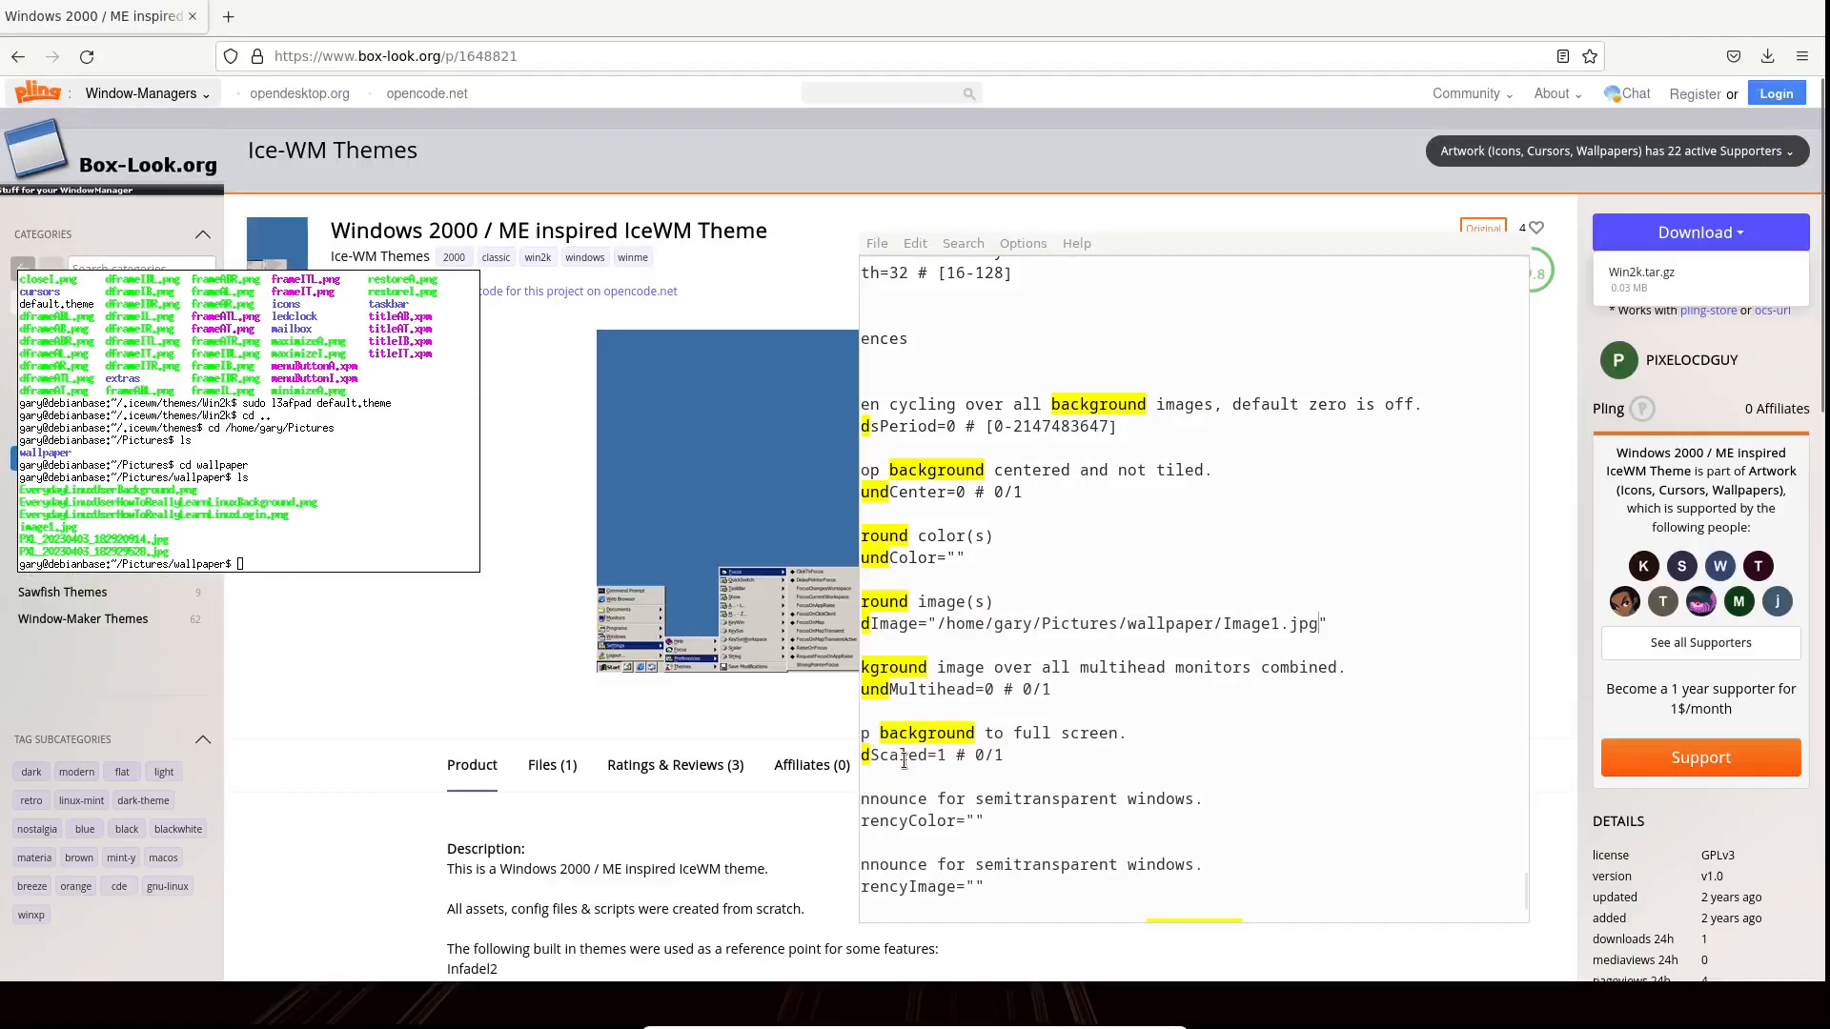
Close the prefoverride editor and both terminal windows to clear the desktop.
click(1448, 220)
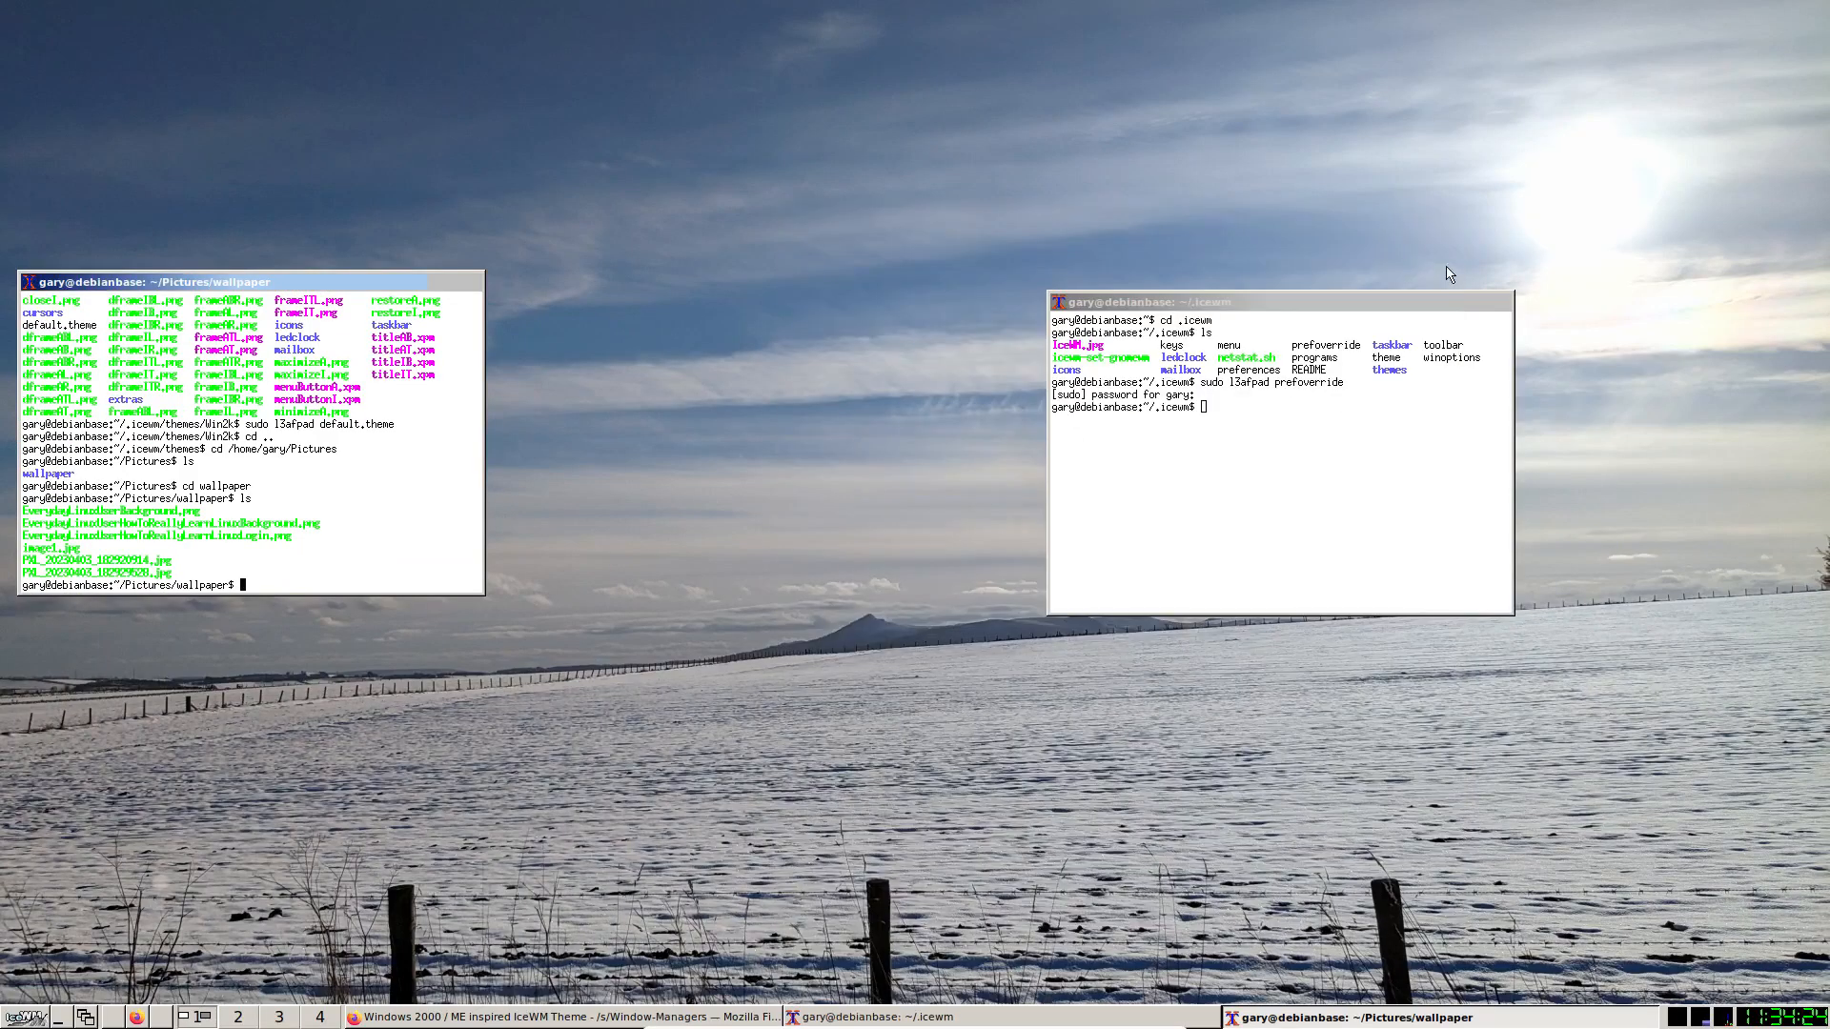
click(1498, 305)
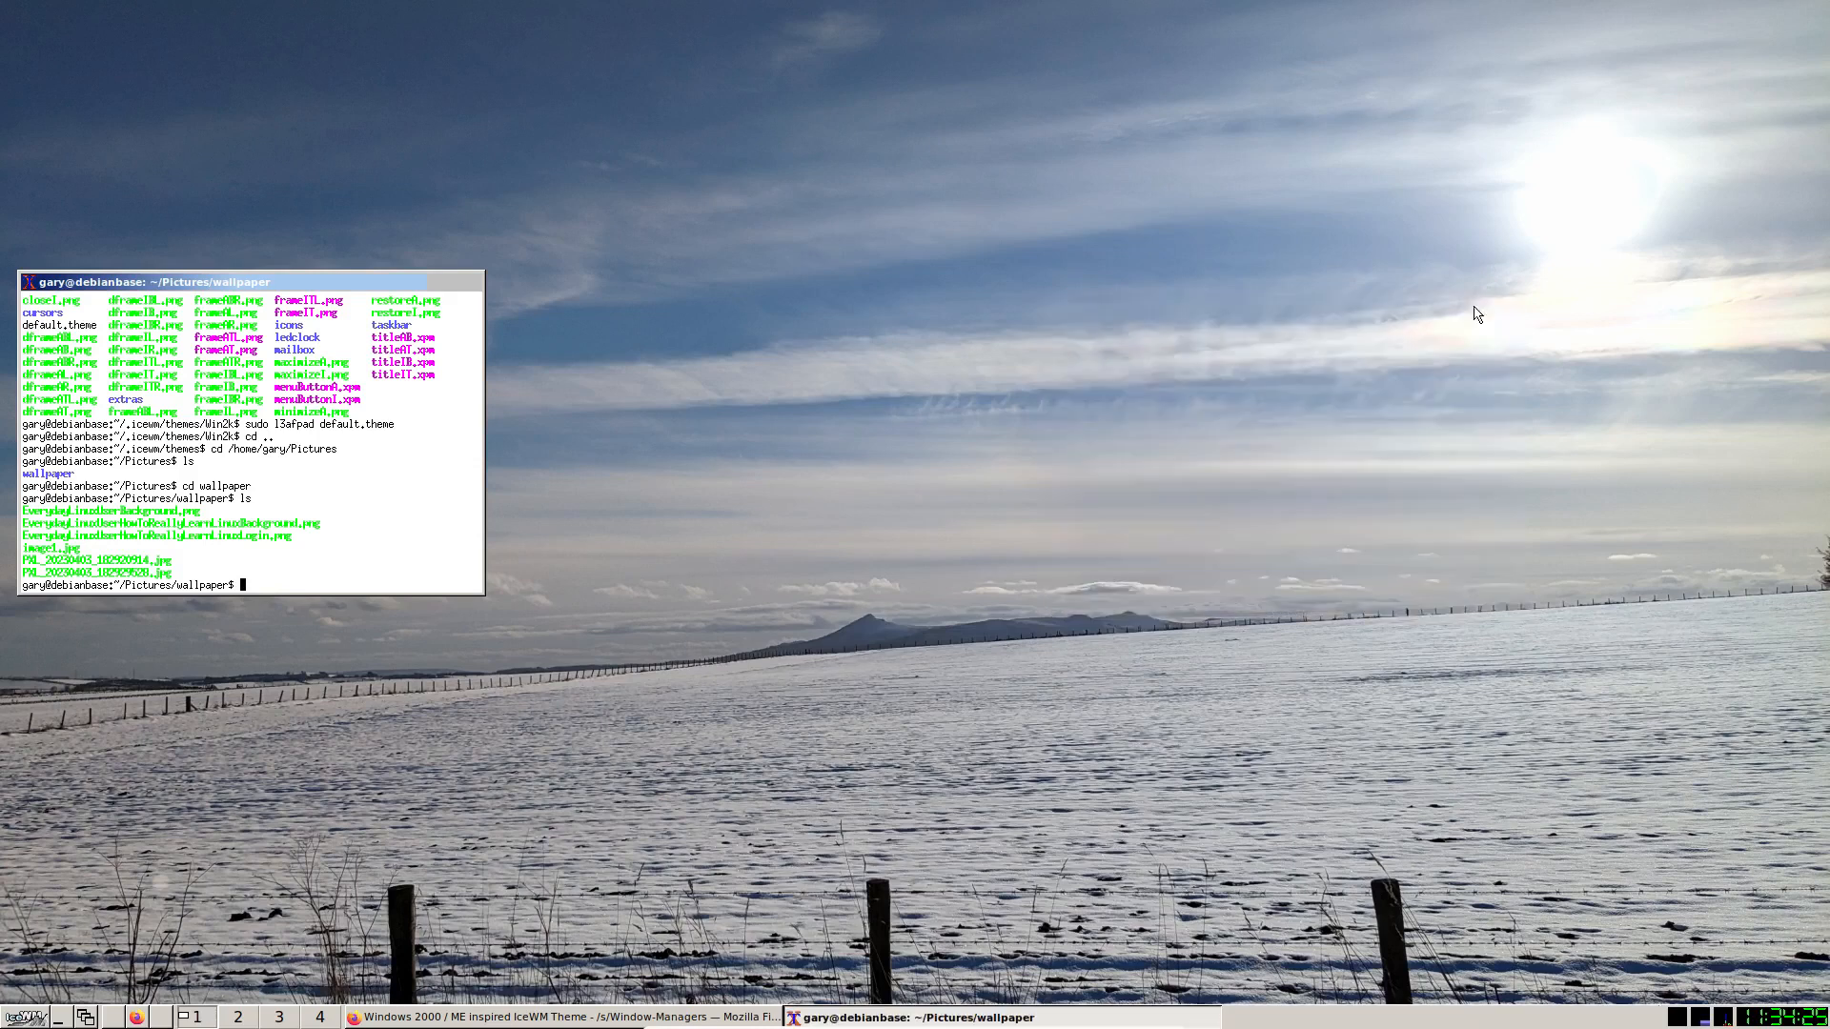
click(476, 281)
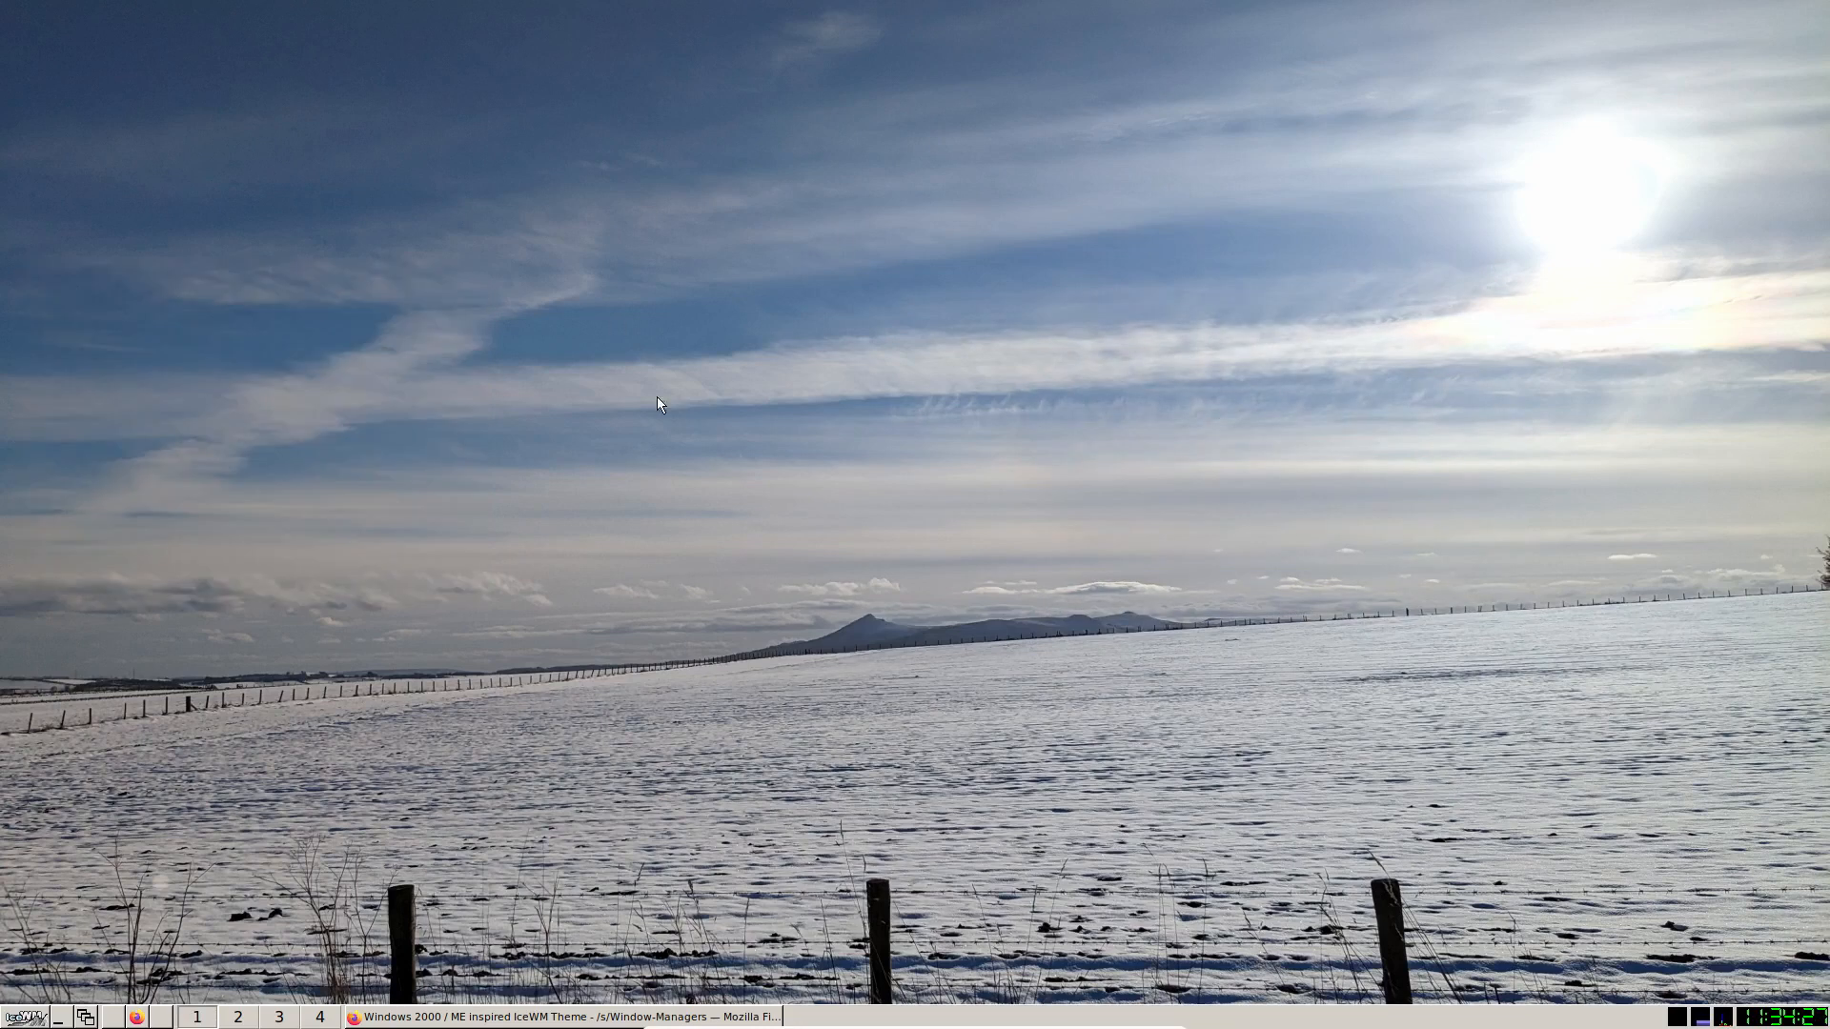
Switch the desktop to the NanoBlue theme.
right_click(741, 356)
mouse_move(817, 603)
mouse_move(943, 649)
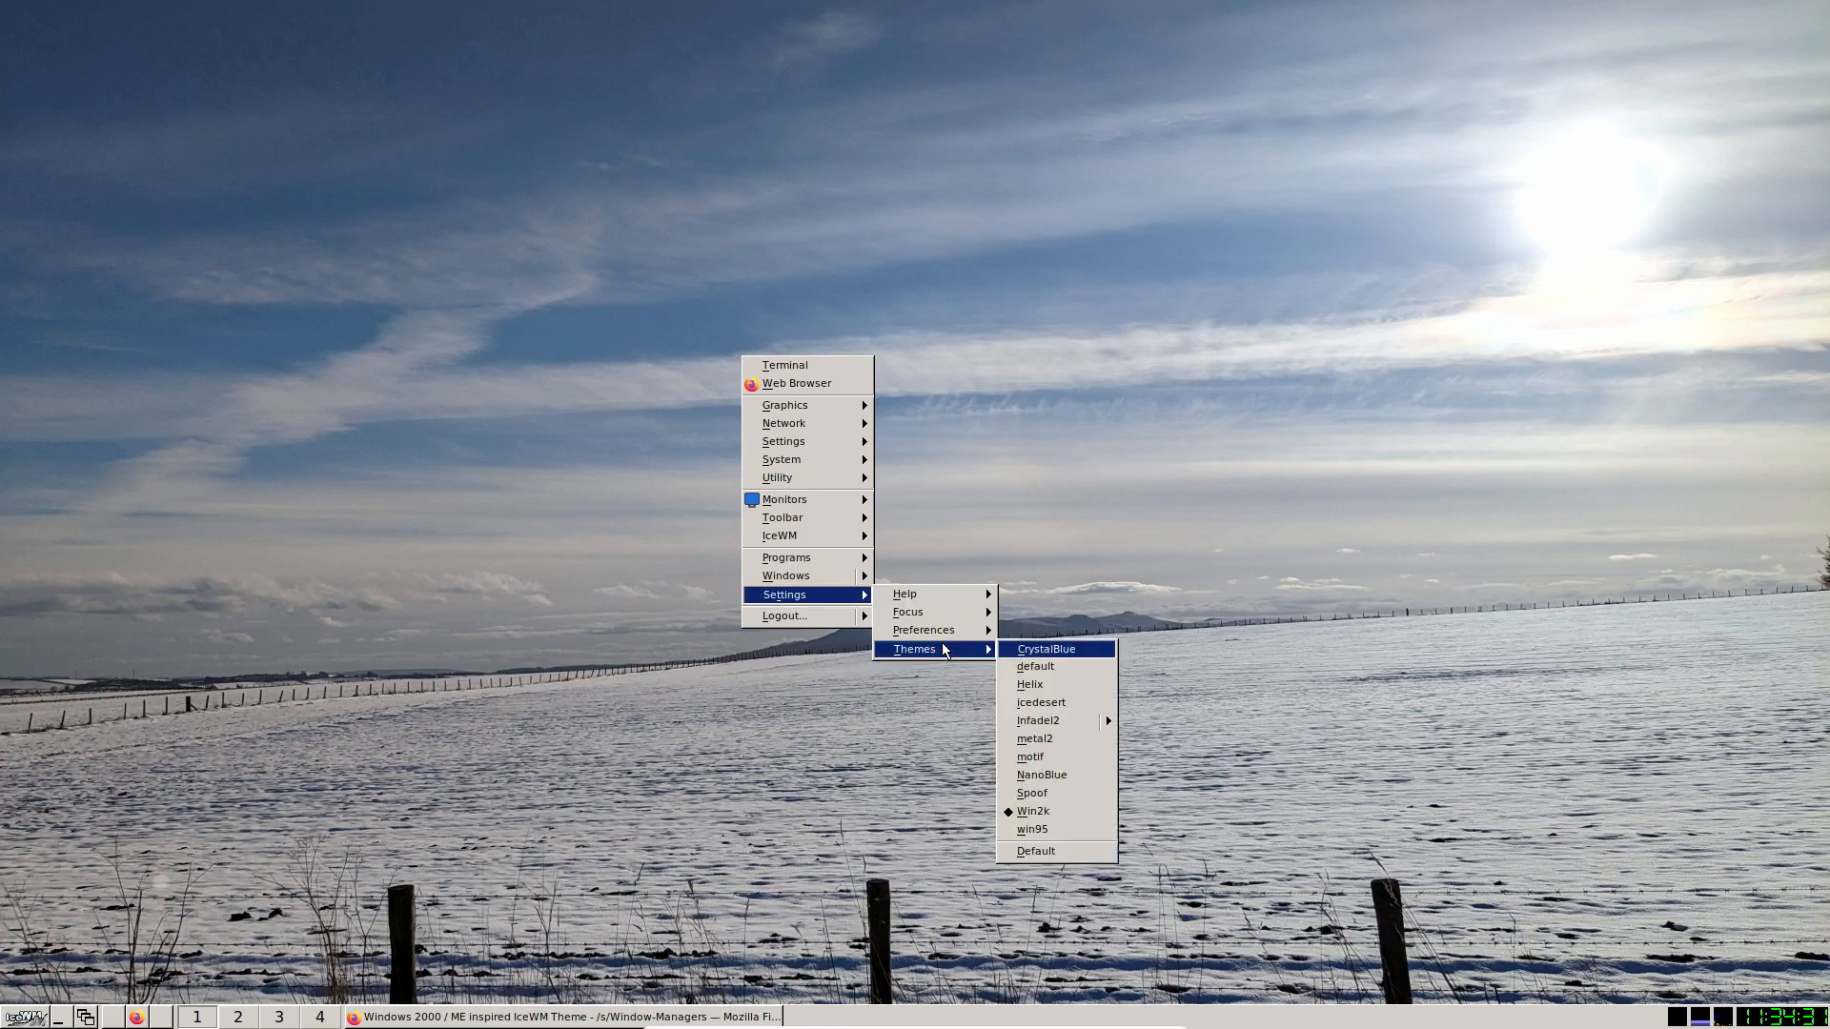
click(1046, 776)
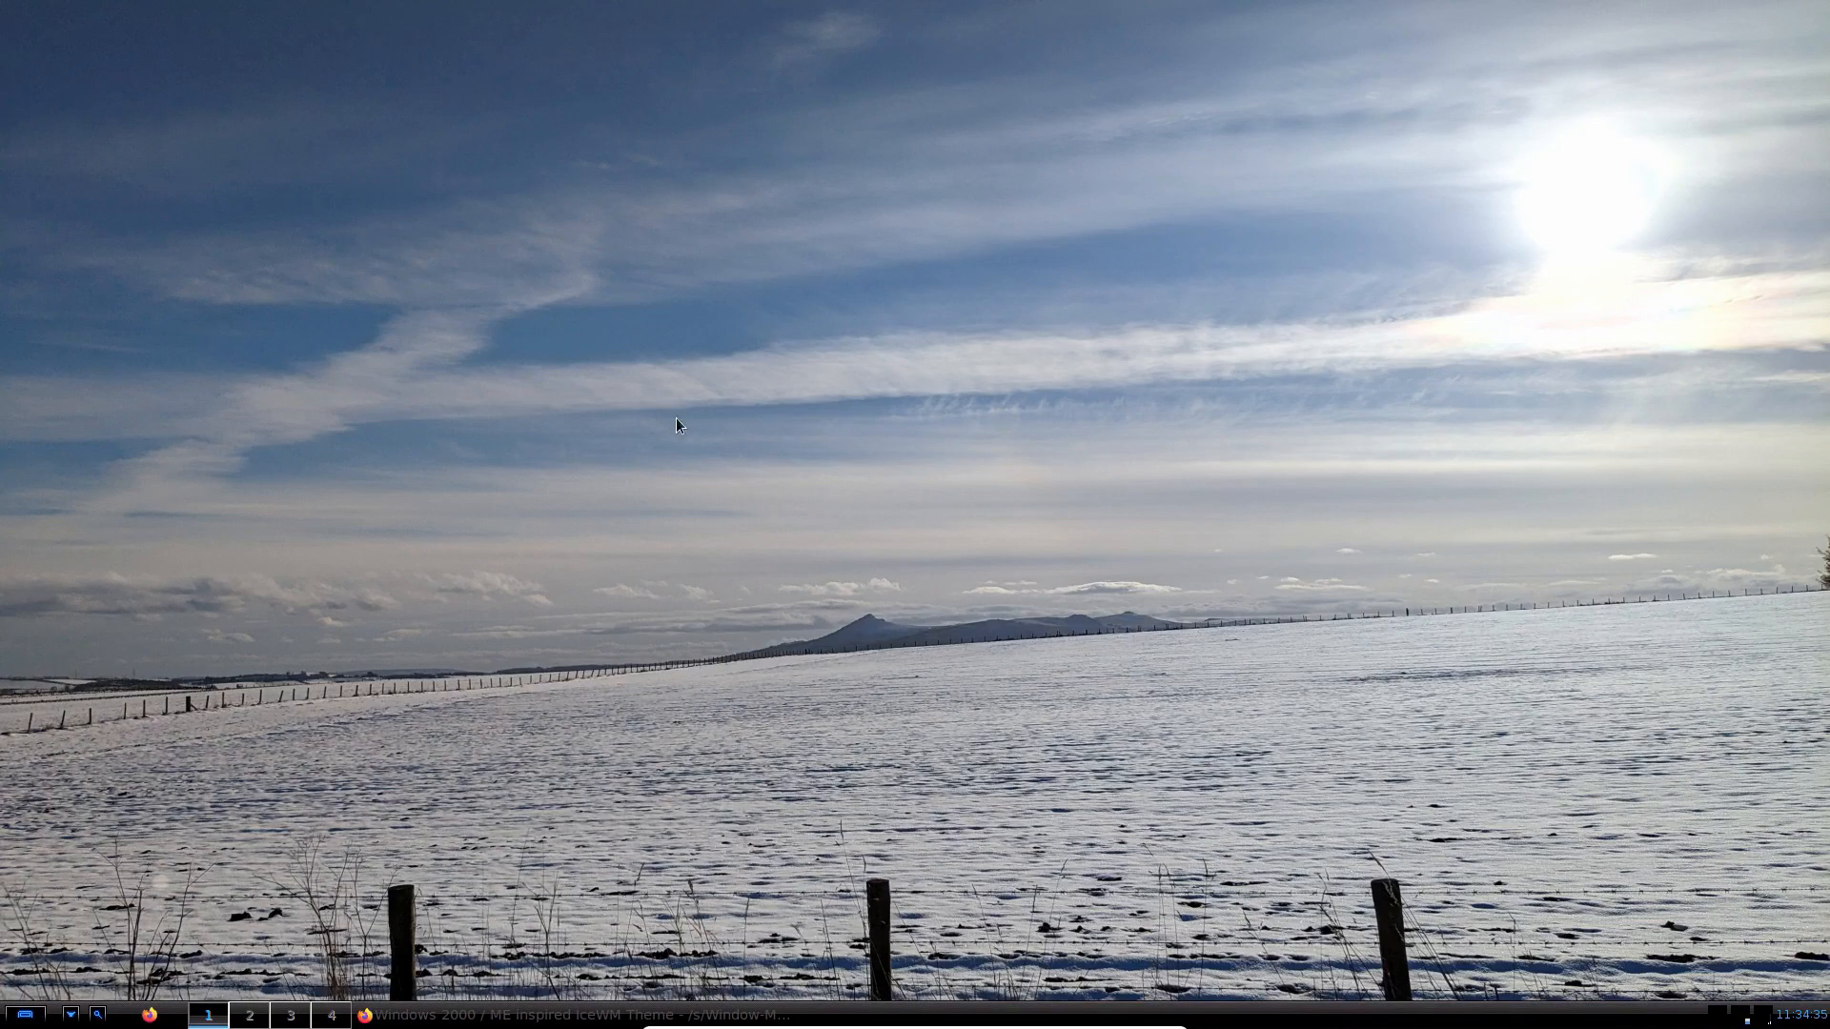
Switch the desktop to the metal2 theme.
right_click(676, 391)
mouse_move(803, 635)
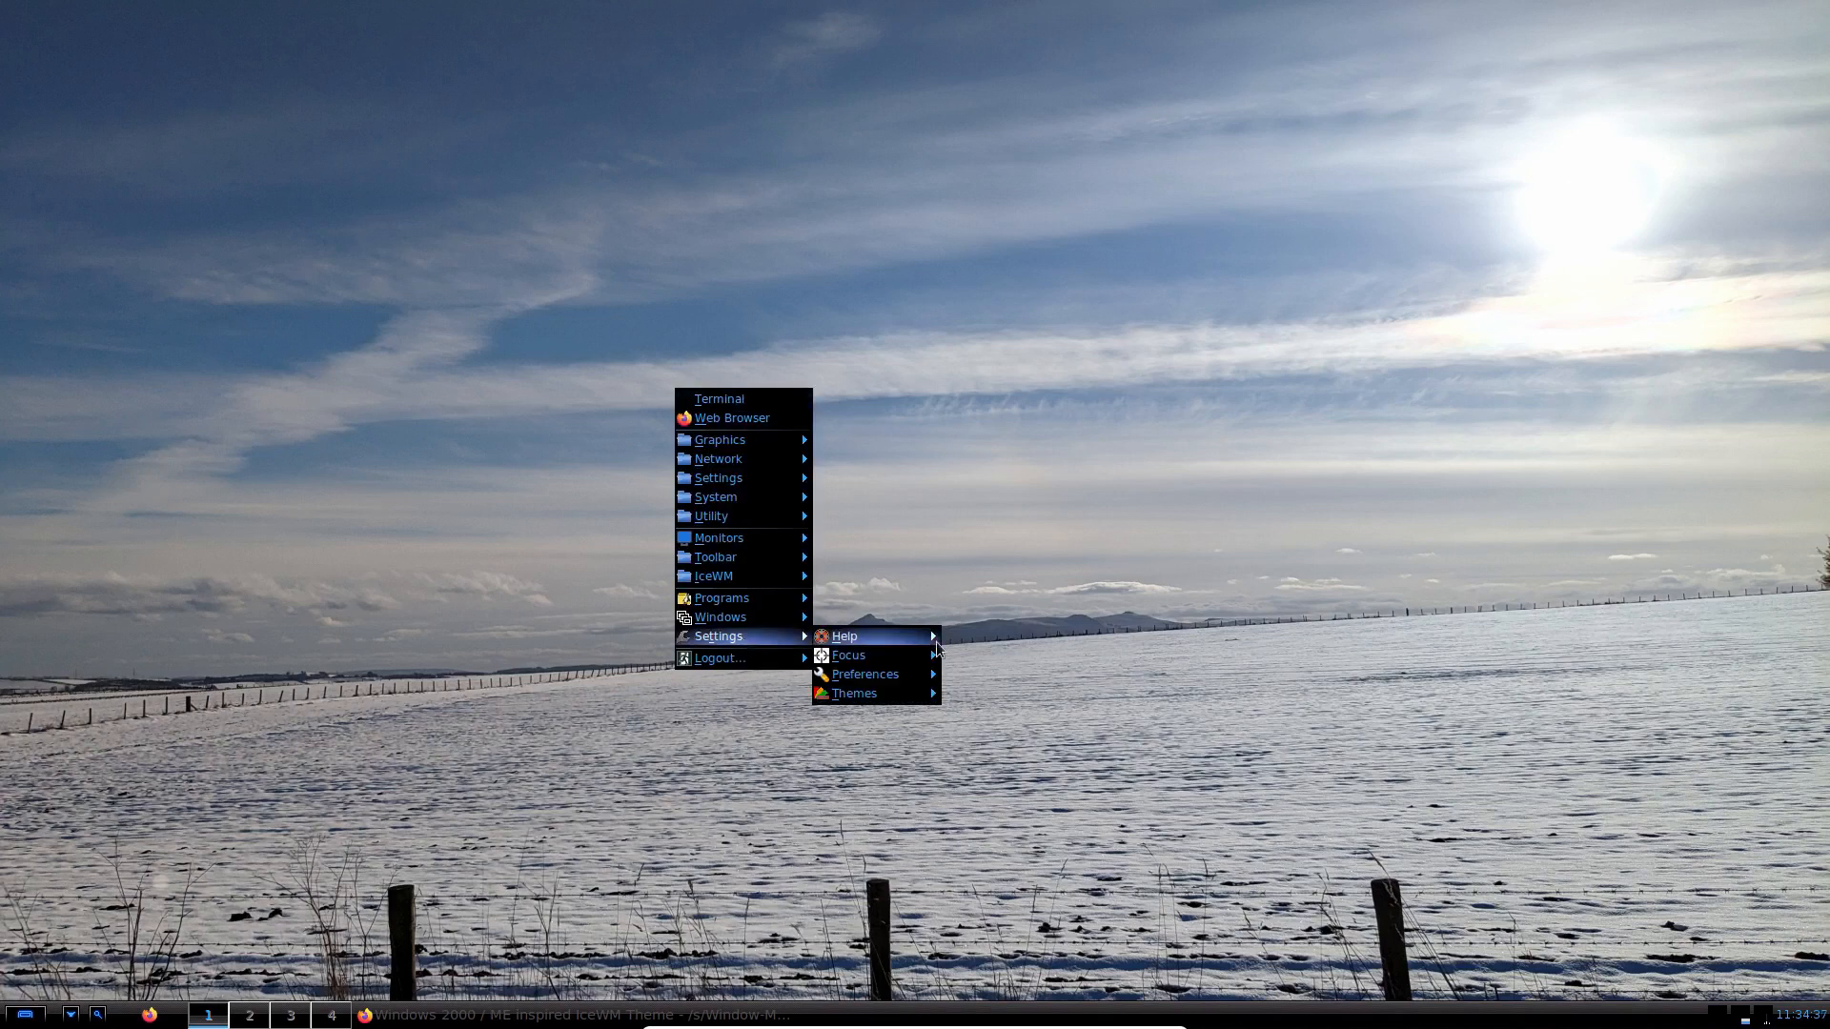
mouse_move(896, 694)
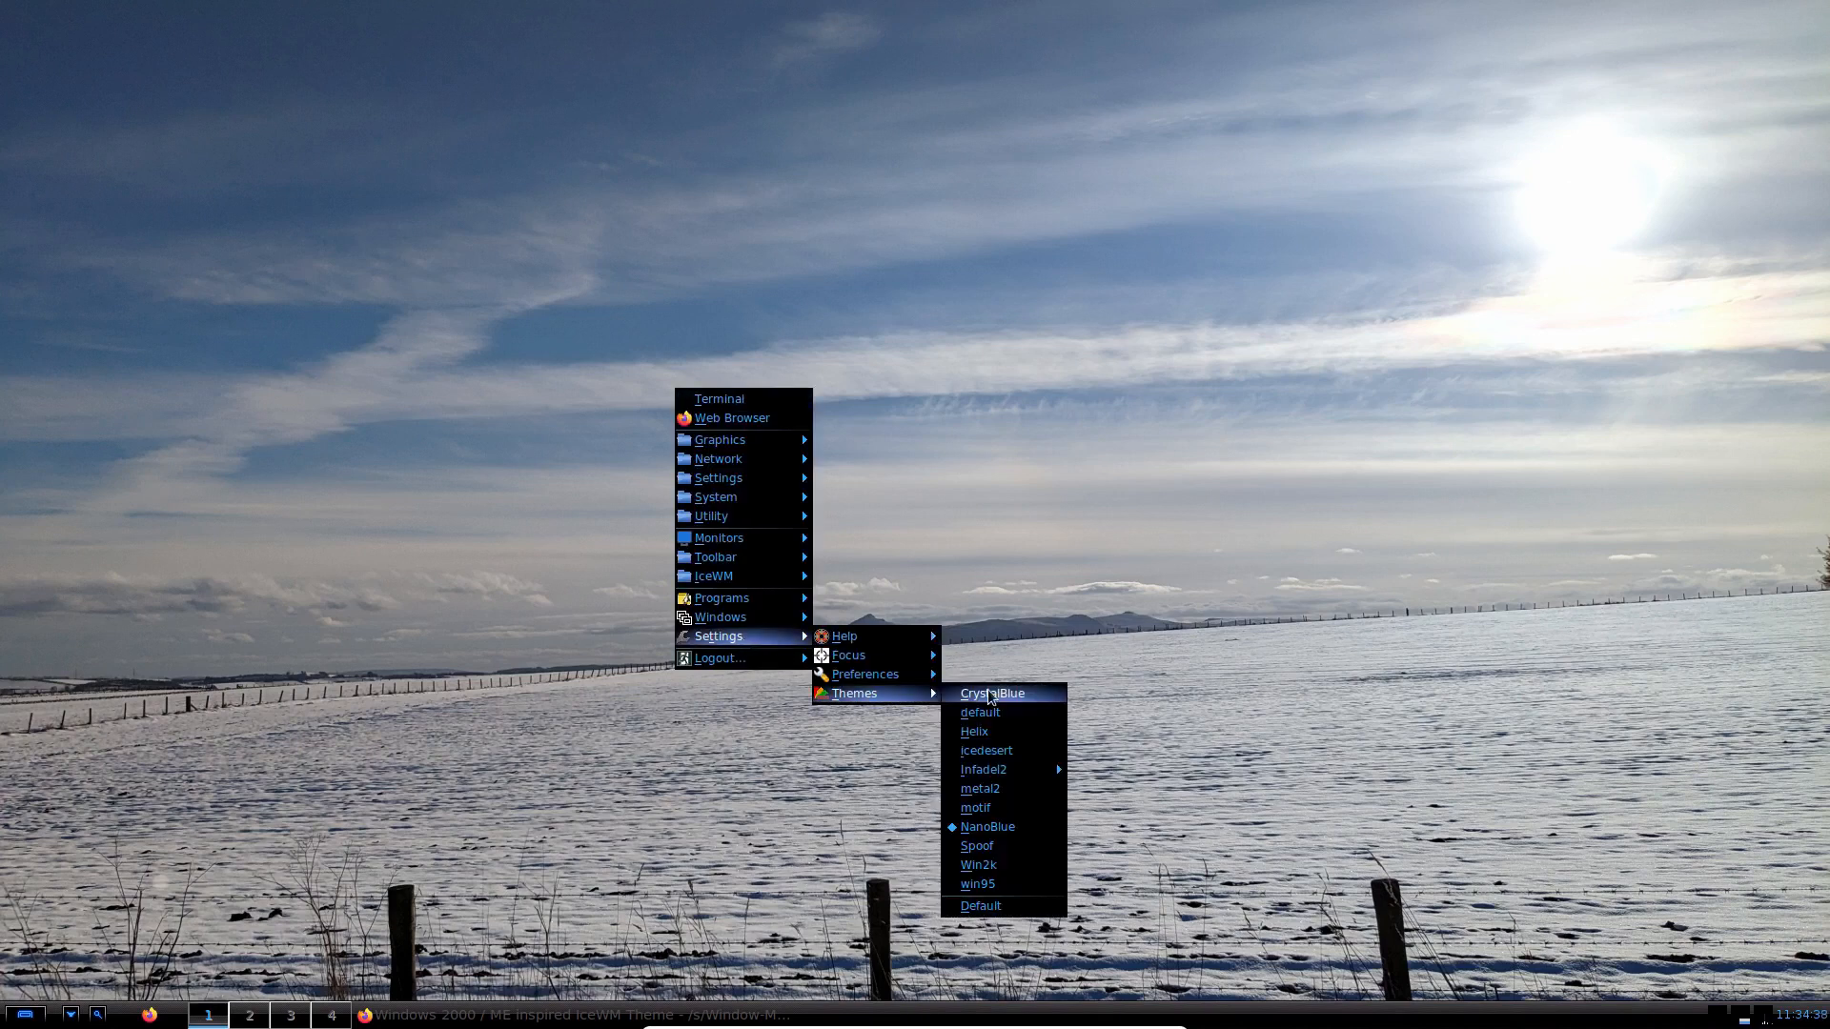
click(974, 808)
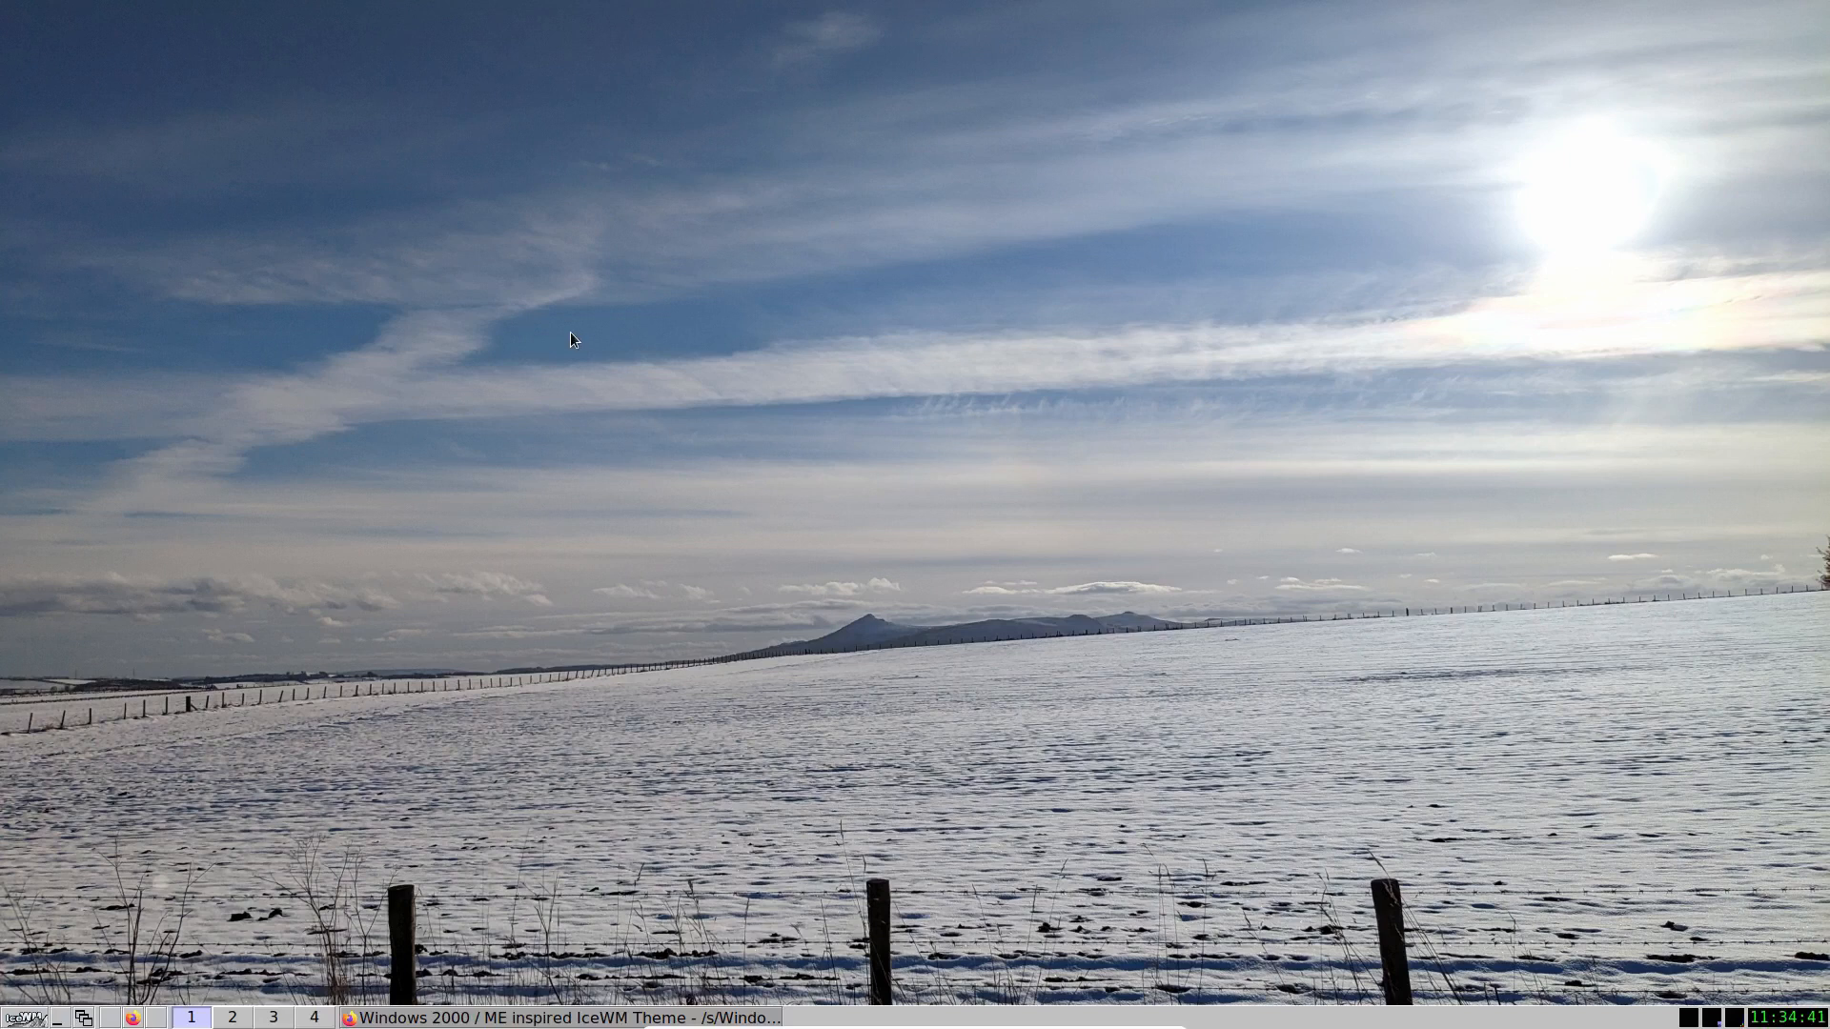
Open a terminal in ~/.icewm and list the folder's contents.
right_click(570, 332)
click(444, 342)
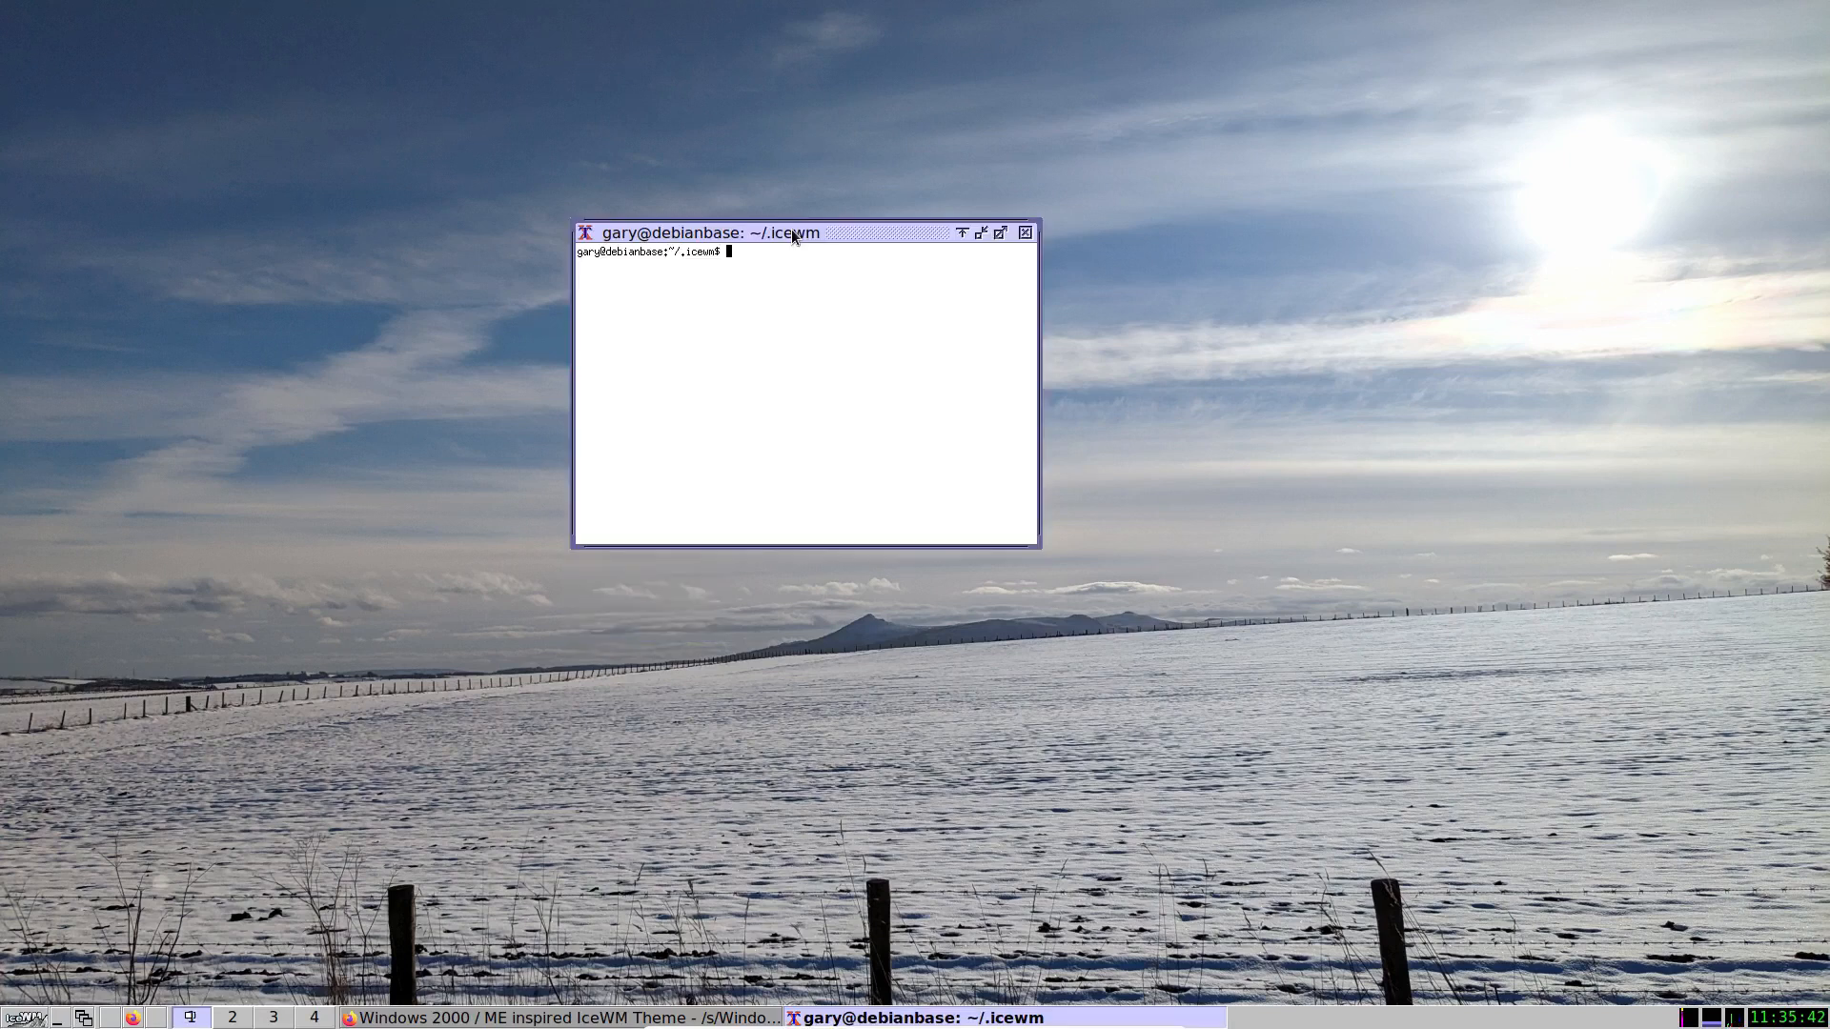
drag(820, 233, 820, 243)
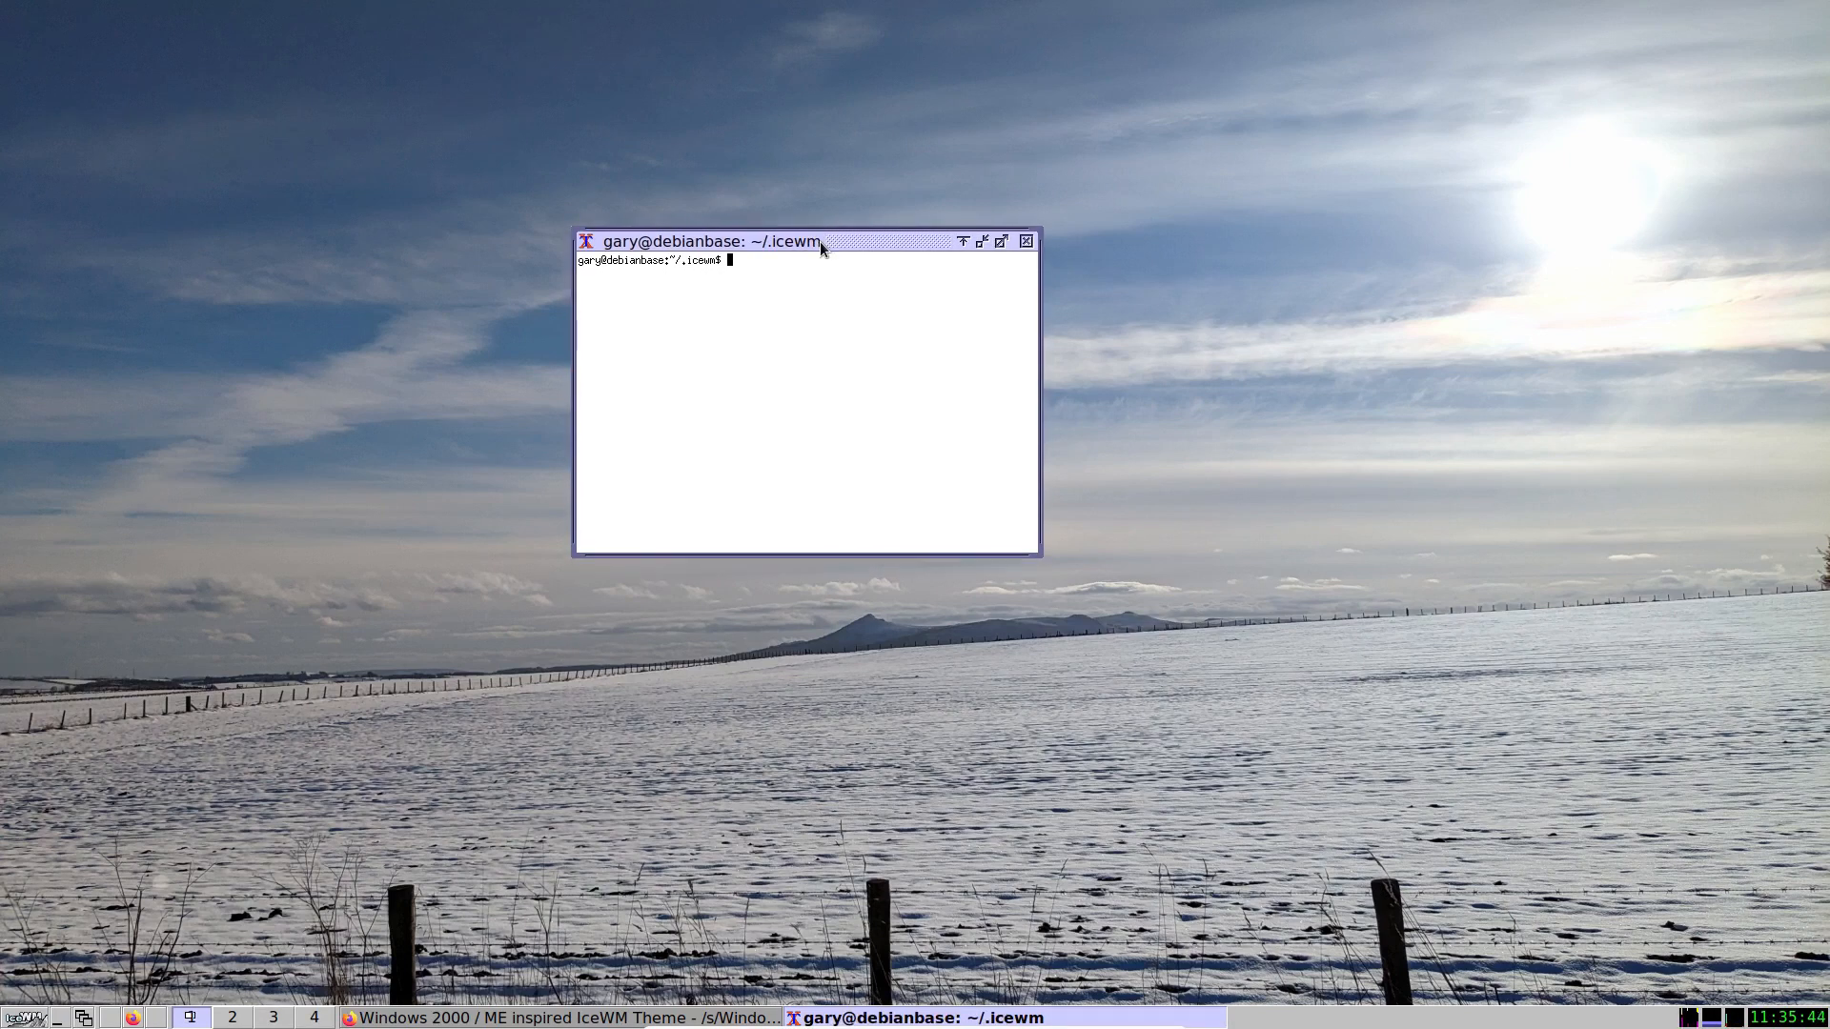
text(ls)
key(Return)
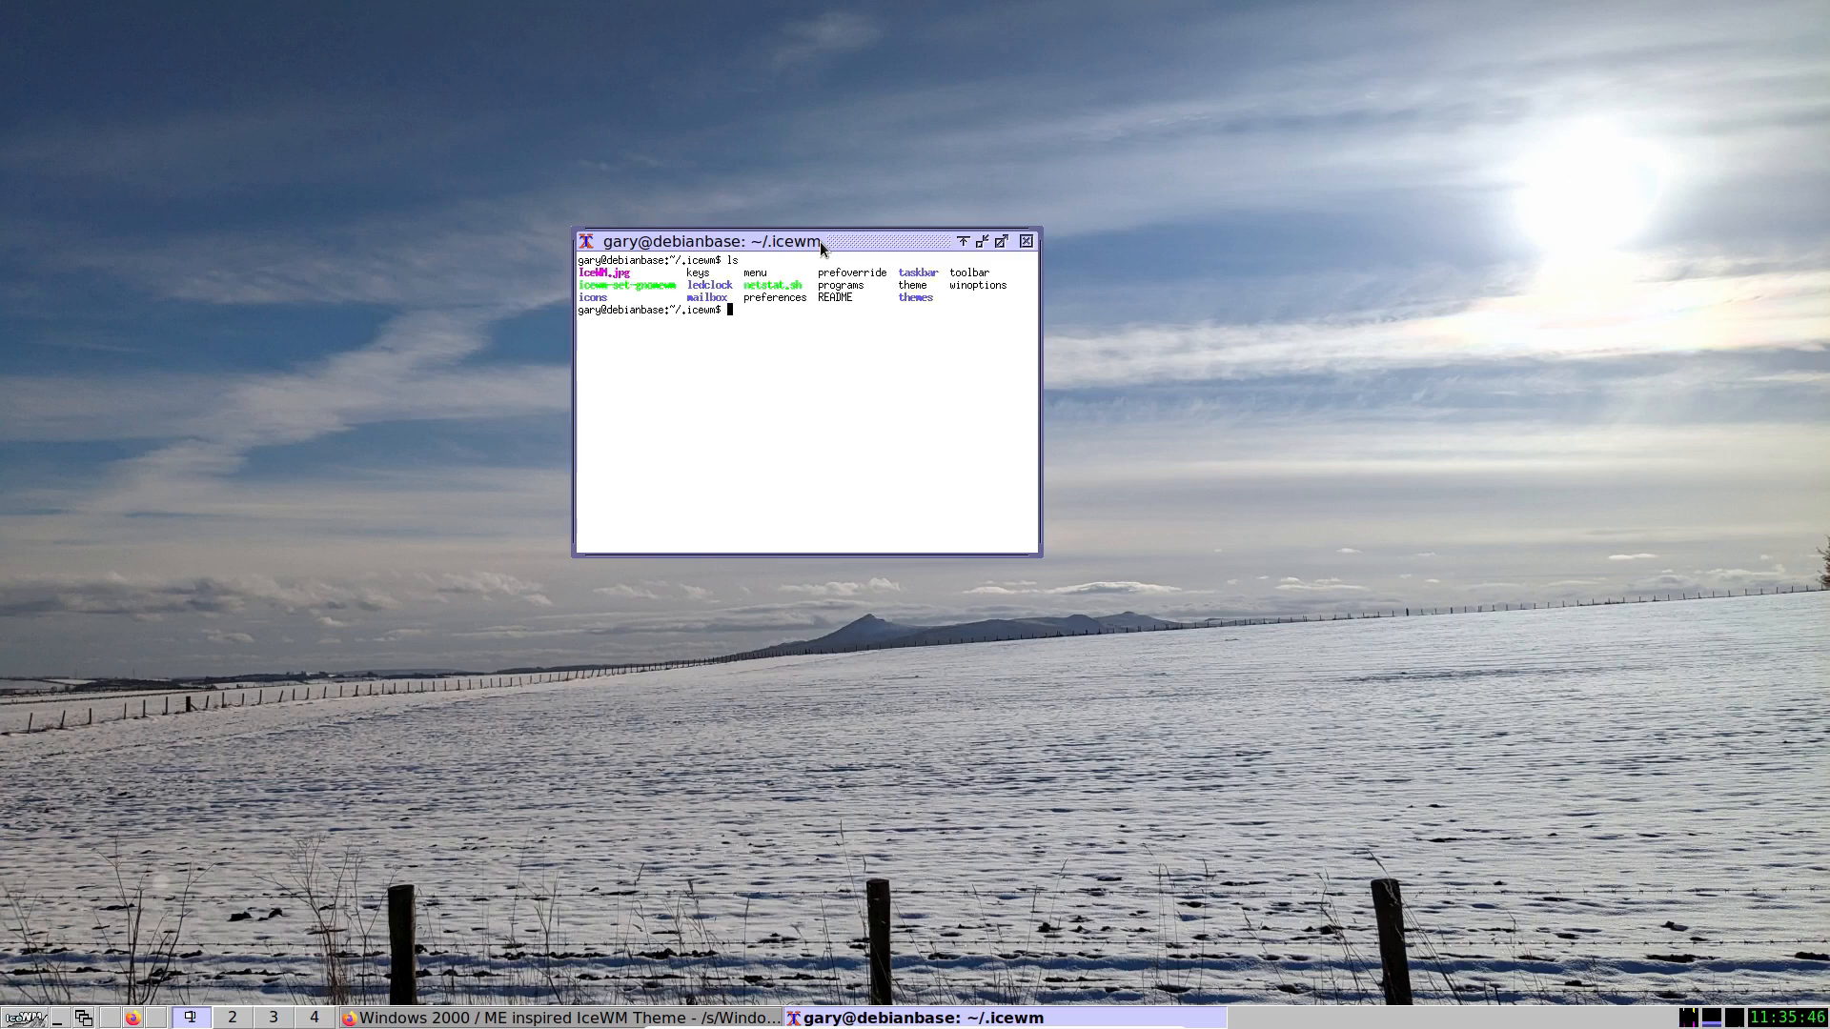
Examine the list of available IceWM themes and return to the terminal.
right_click(349, 308)
mouse_move(436, 582)
mouse_move(637, 646)
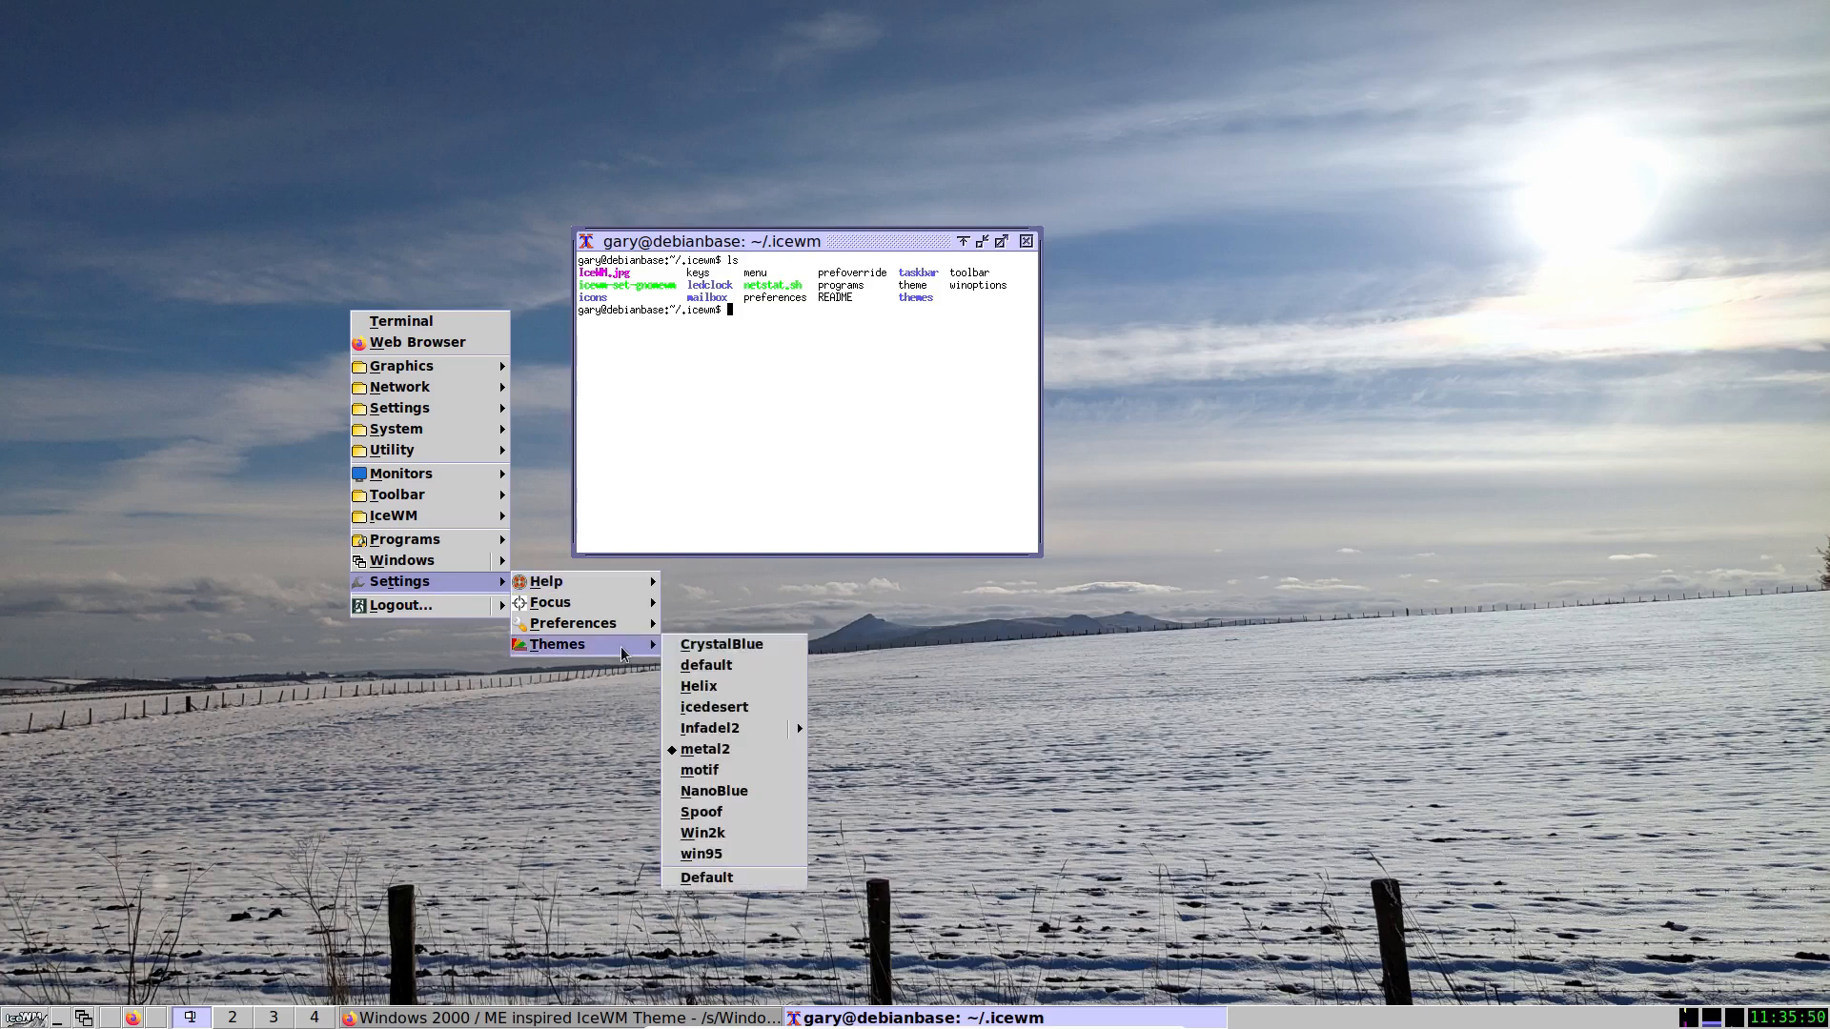
click(816, 399)
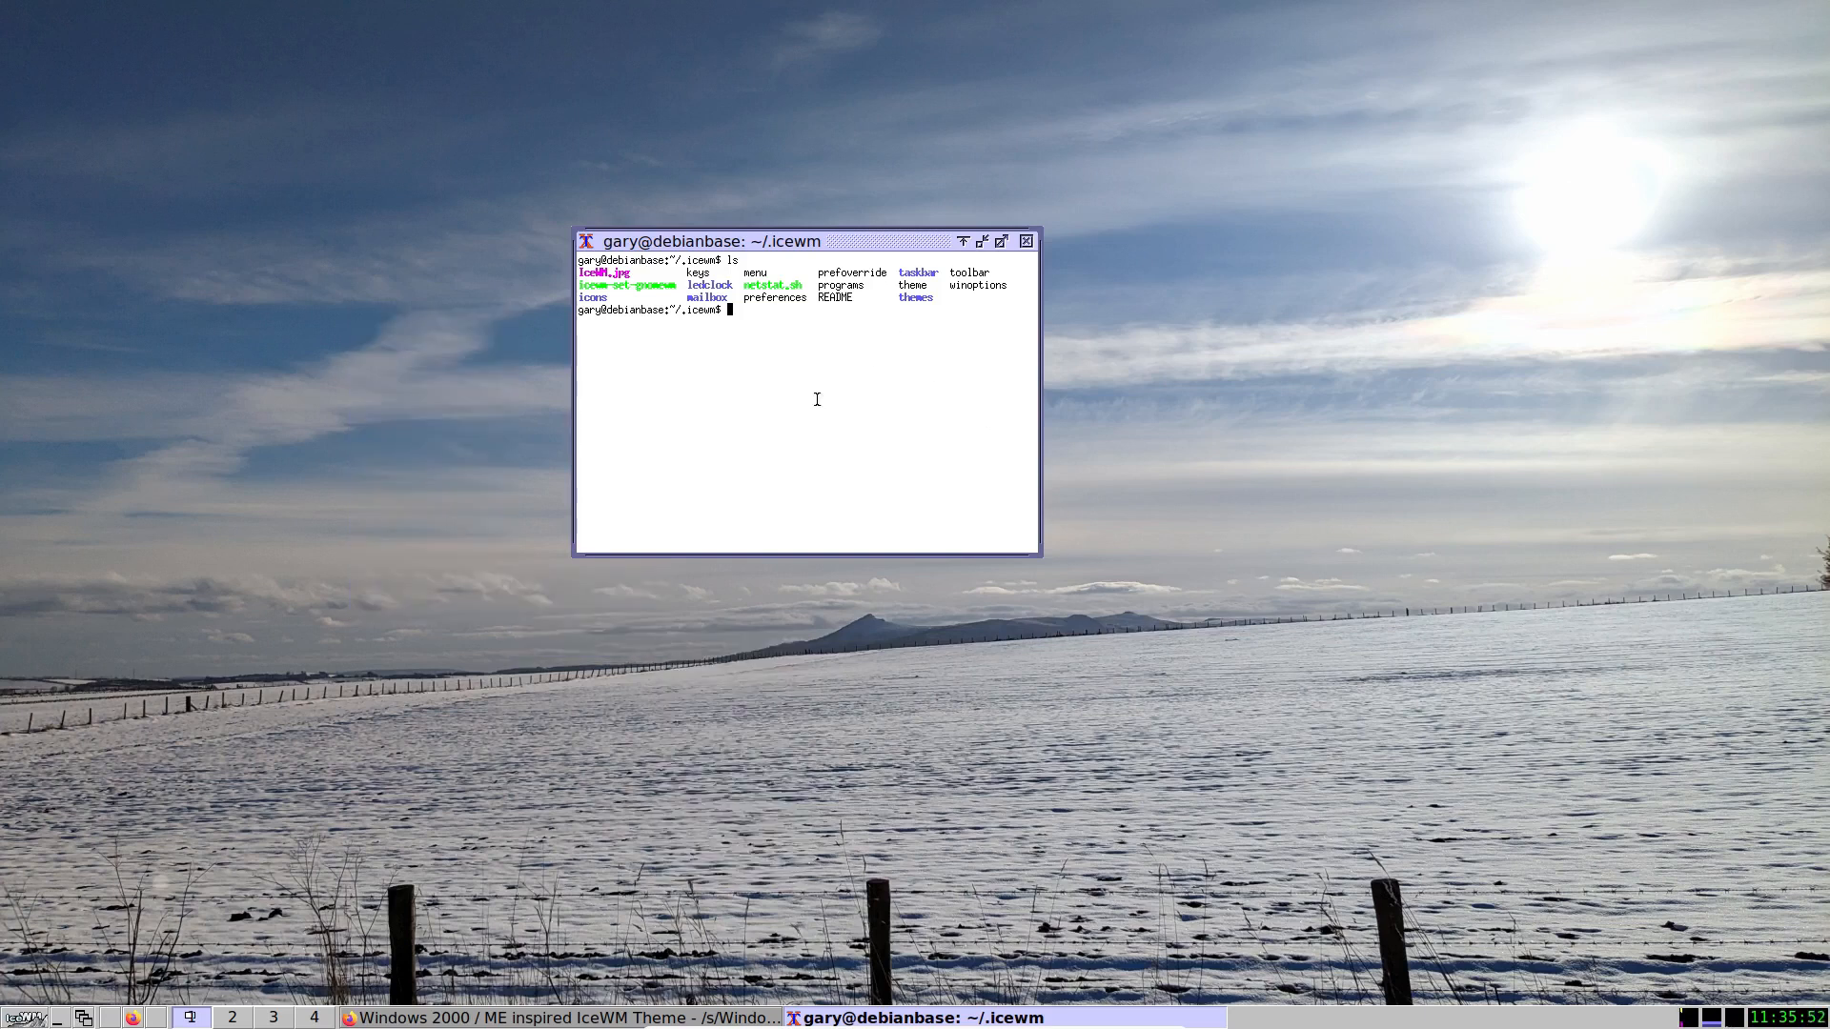
Open the theme file in nano and comment out the metal2/default.theme line with #.
text(nano theme)
key(Return)
key(Down)
key(Down)
key(Up)
key(Up)
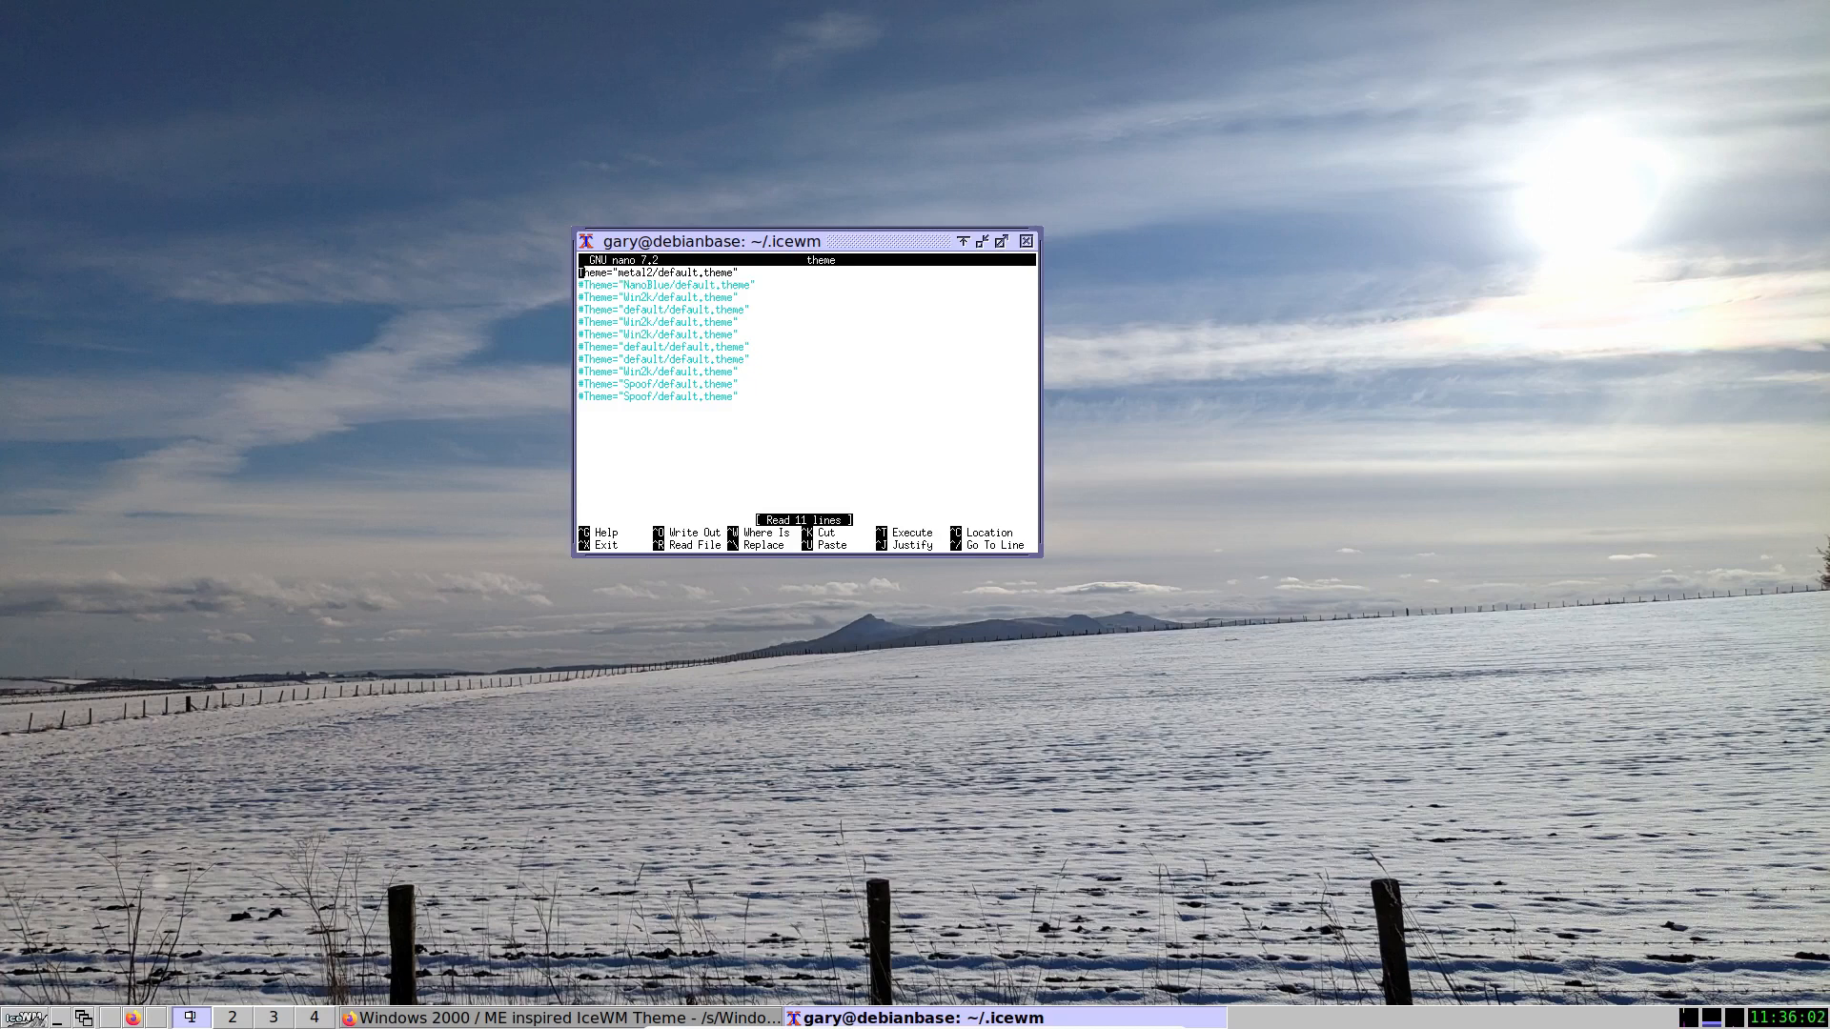
text(#)
key(Left)
key(Return)
key(Up)
text(Tjhe)
key(BackSpace)
key(BackSpace)
key(BackSpace)
key(BackSpace)
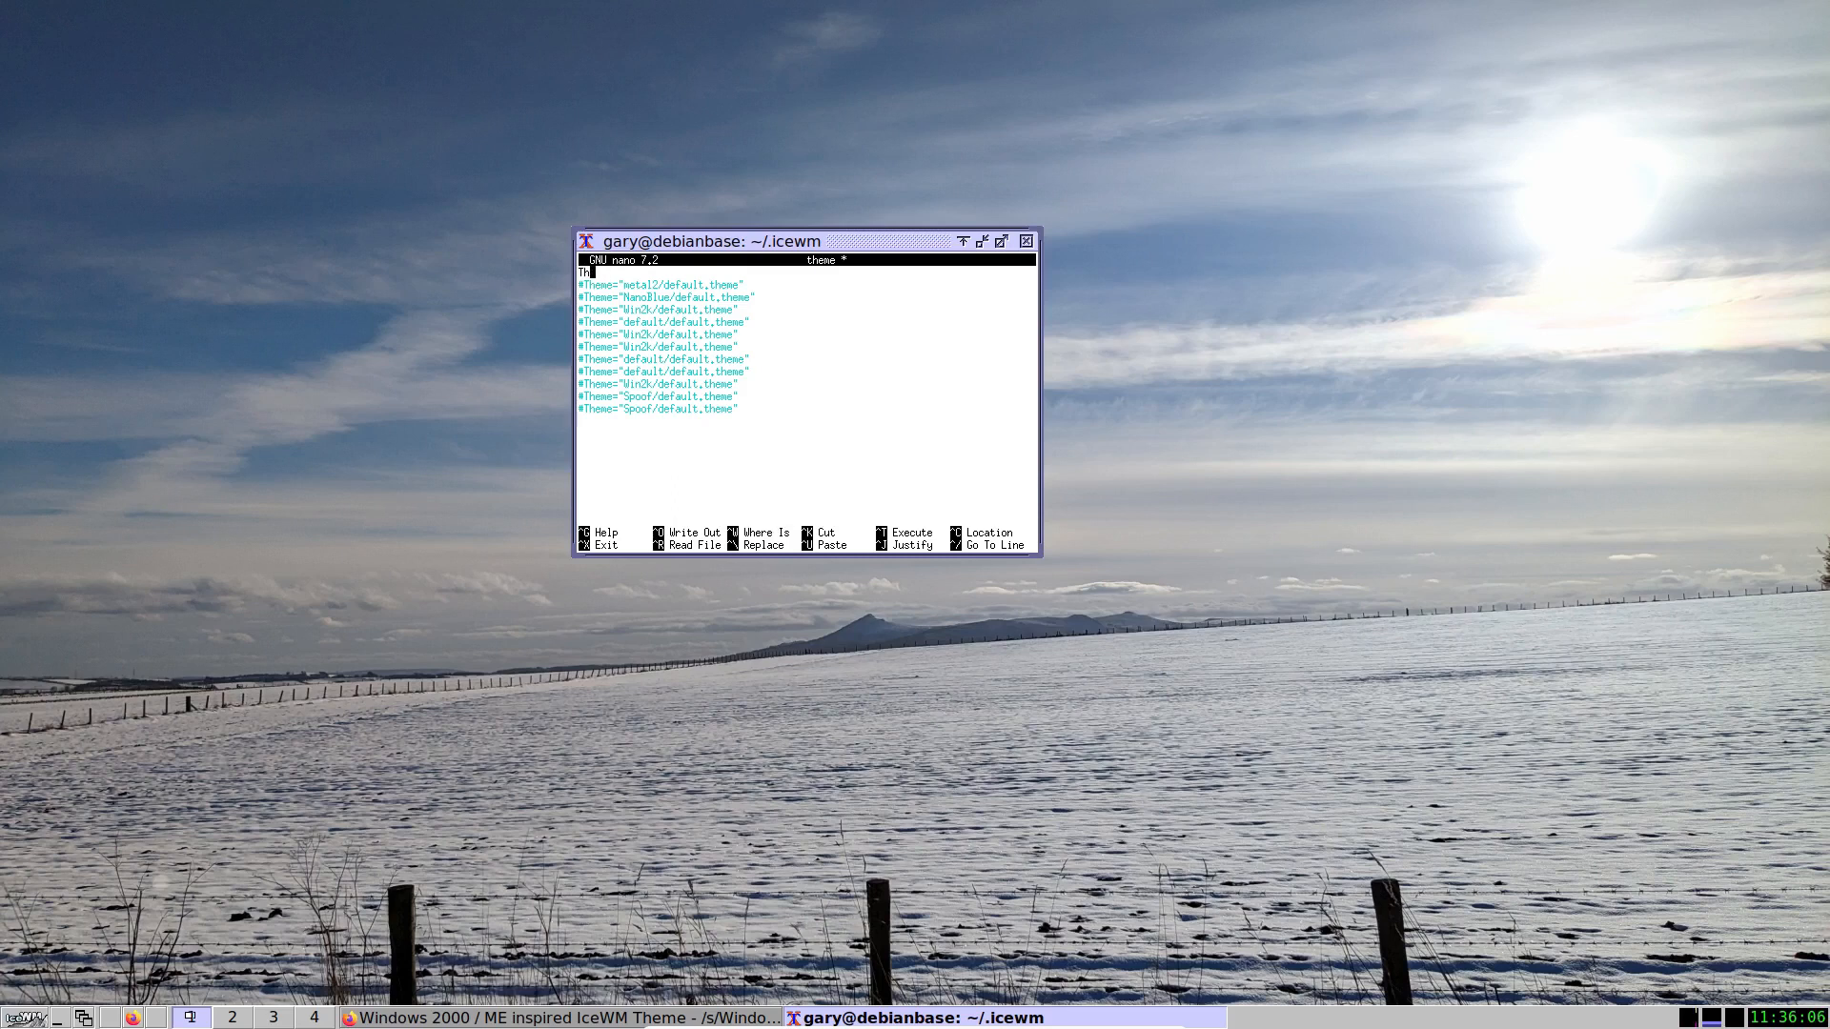
key(Down)
key(BackSpace)
Uncomment the first Win2k/default.theme line in the theme file and save the file.
key(Down)
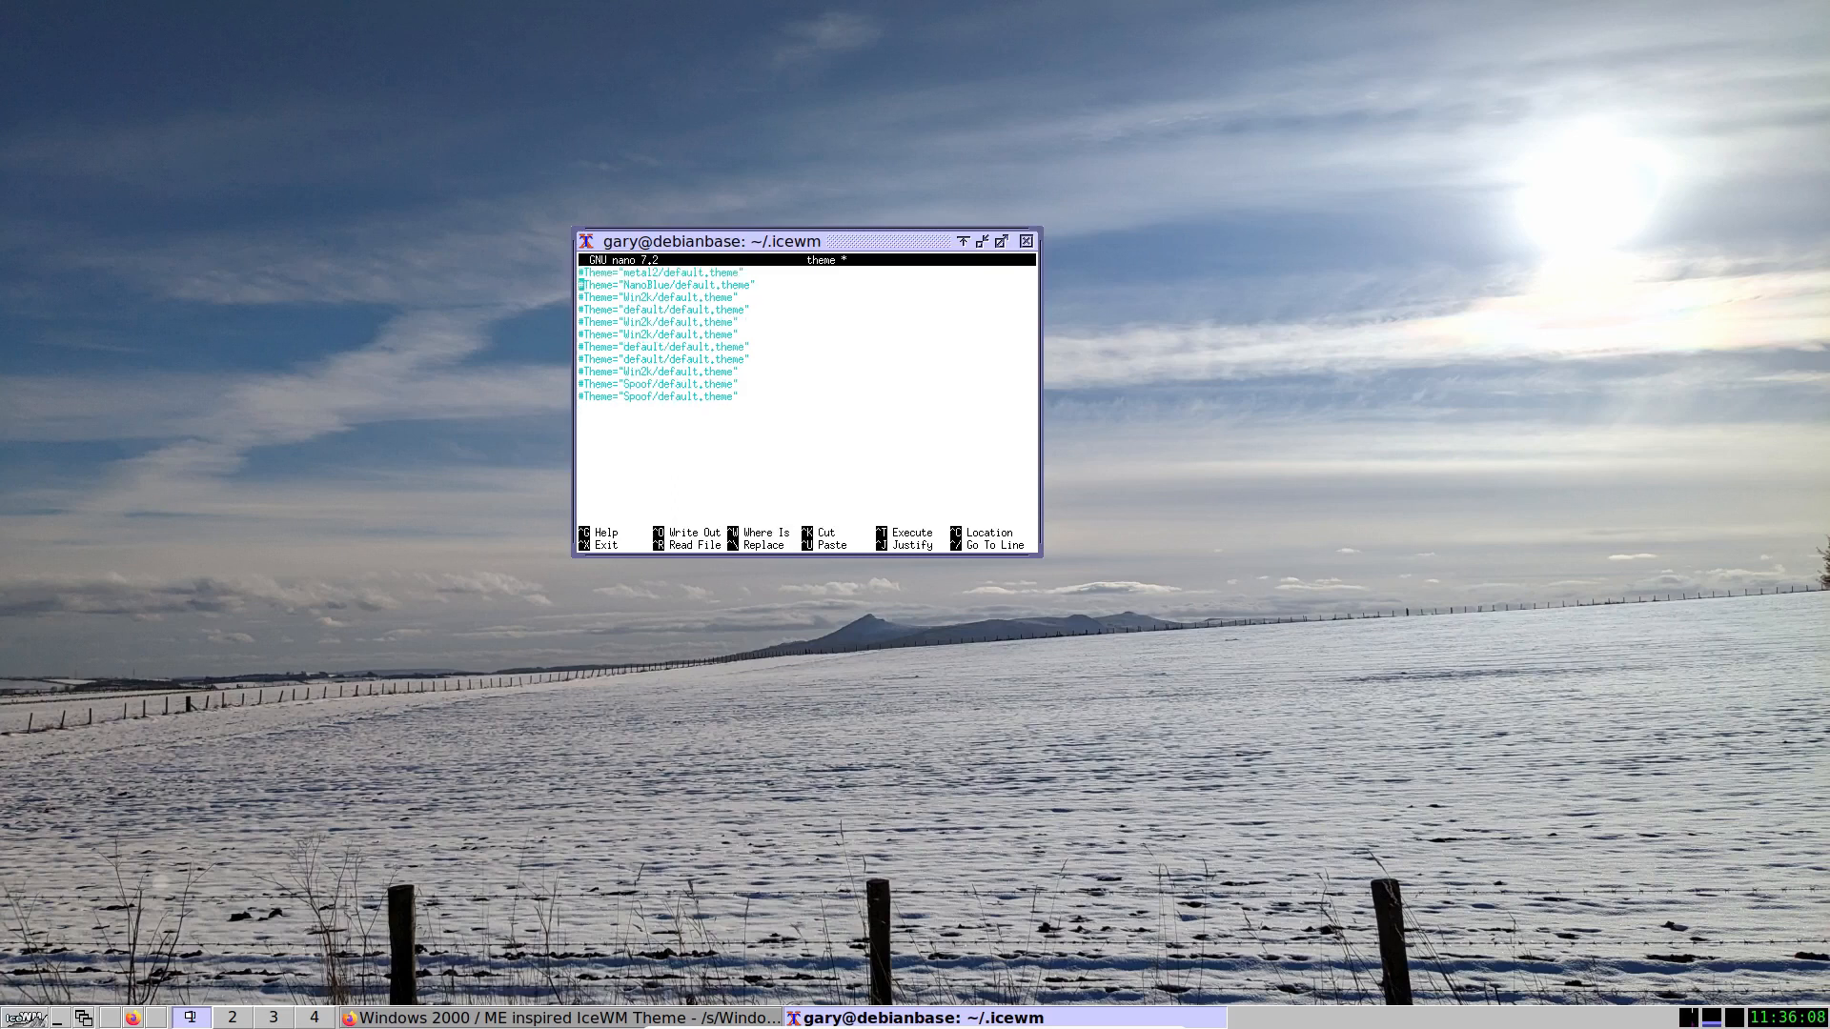
key(Down)
key(shift+End)
key(ctrl+x)
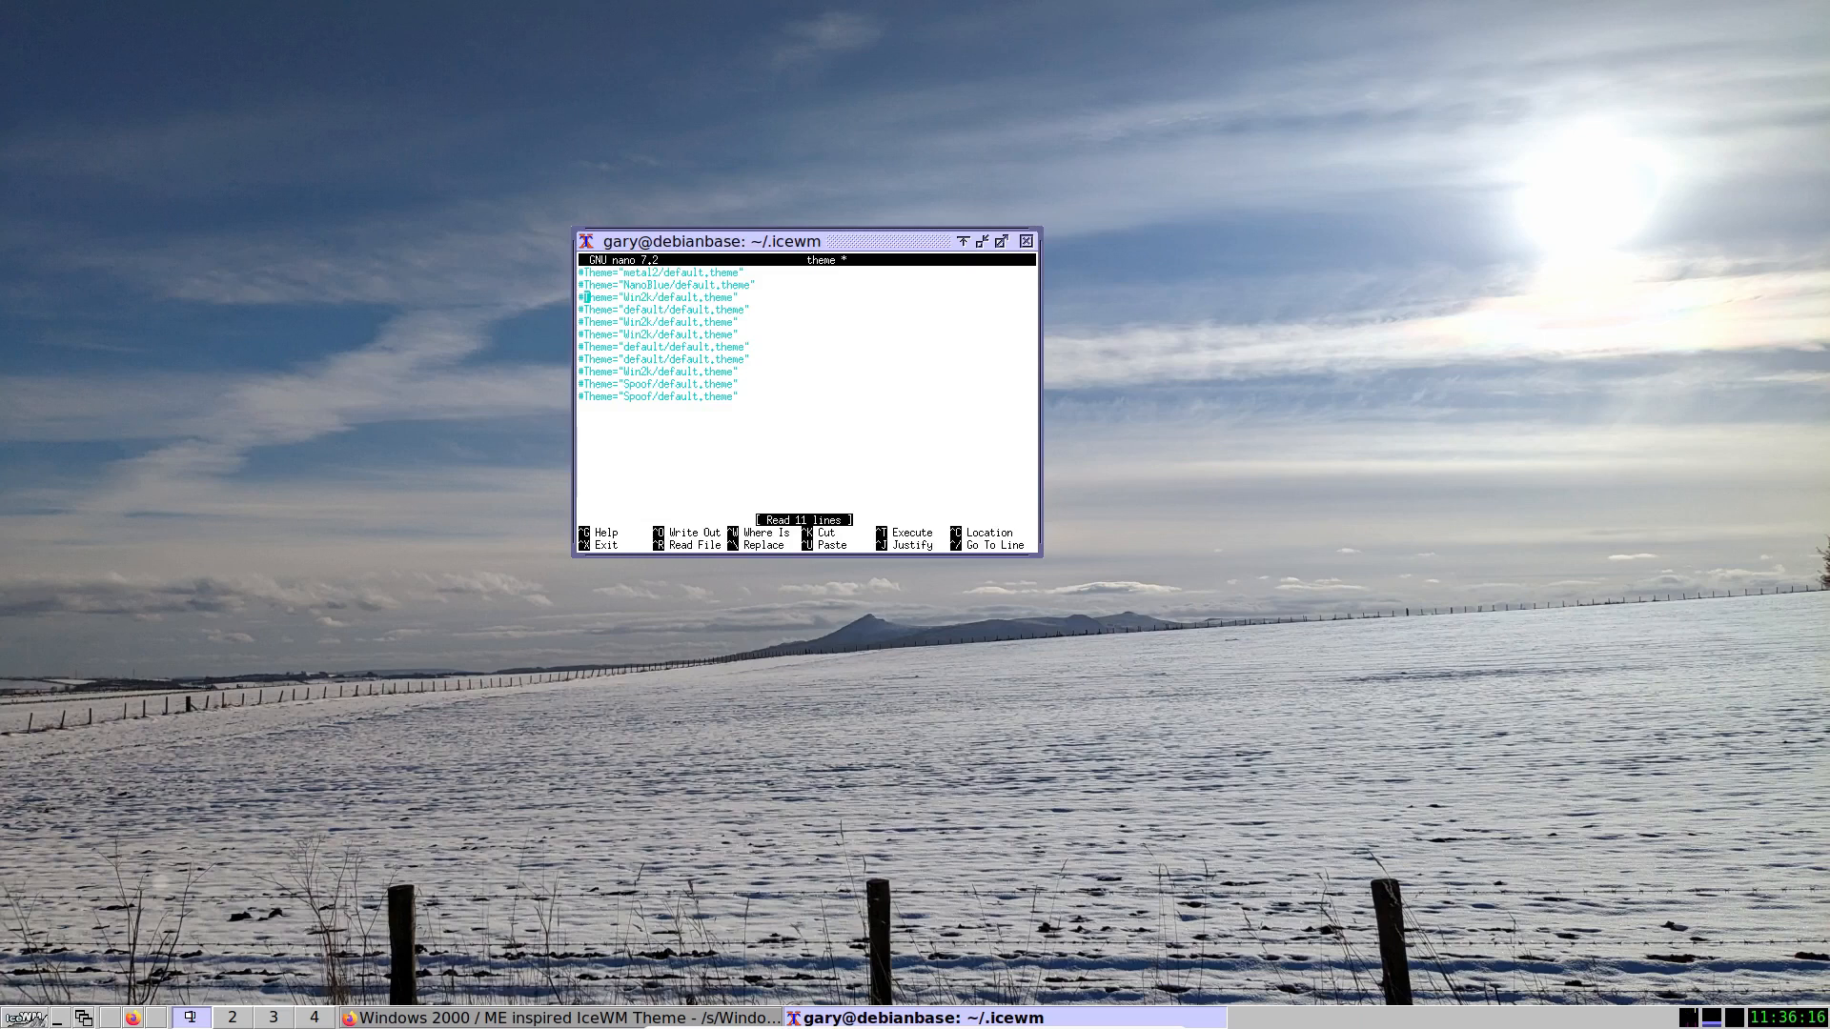
key(Down)
key(Down)
key(BackSpace)
key(ctrl+x)
key(y)
key(Return)
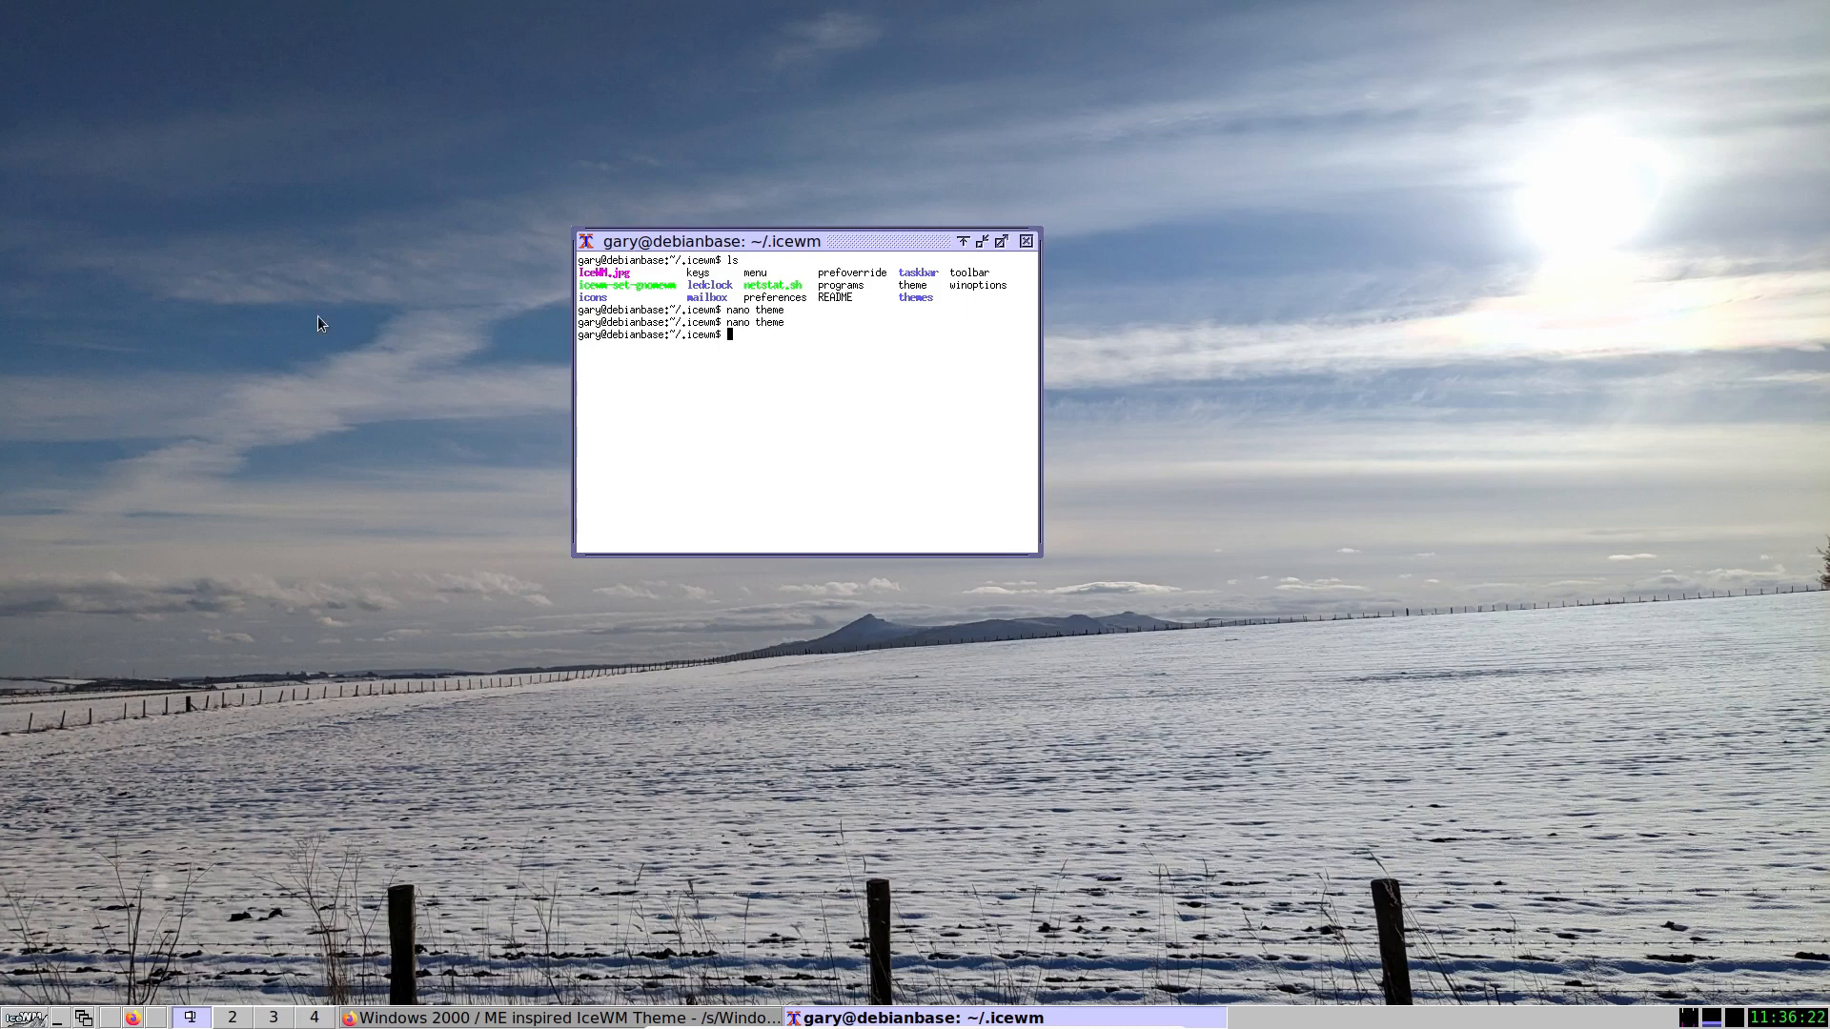
Restart the window manager with icewm -r, and open and close the start menu to check the Win2k look.
text(icewm -r)
key(Return)
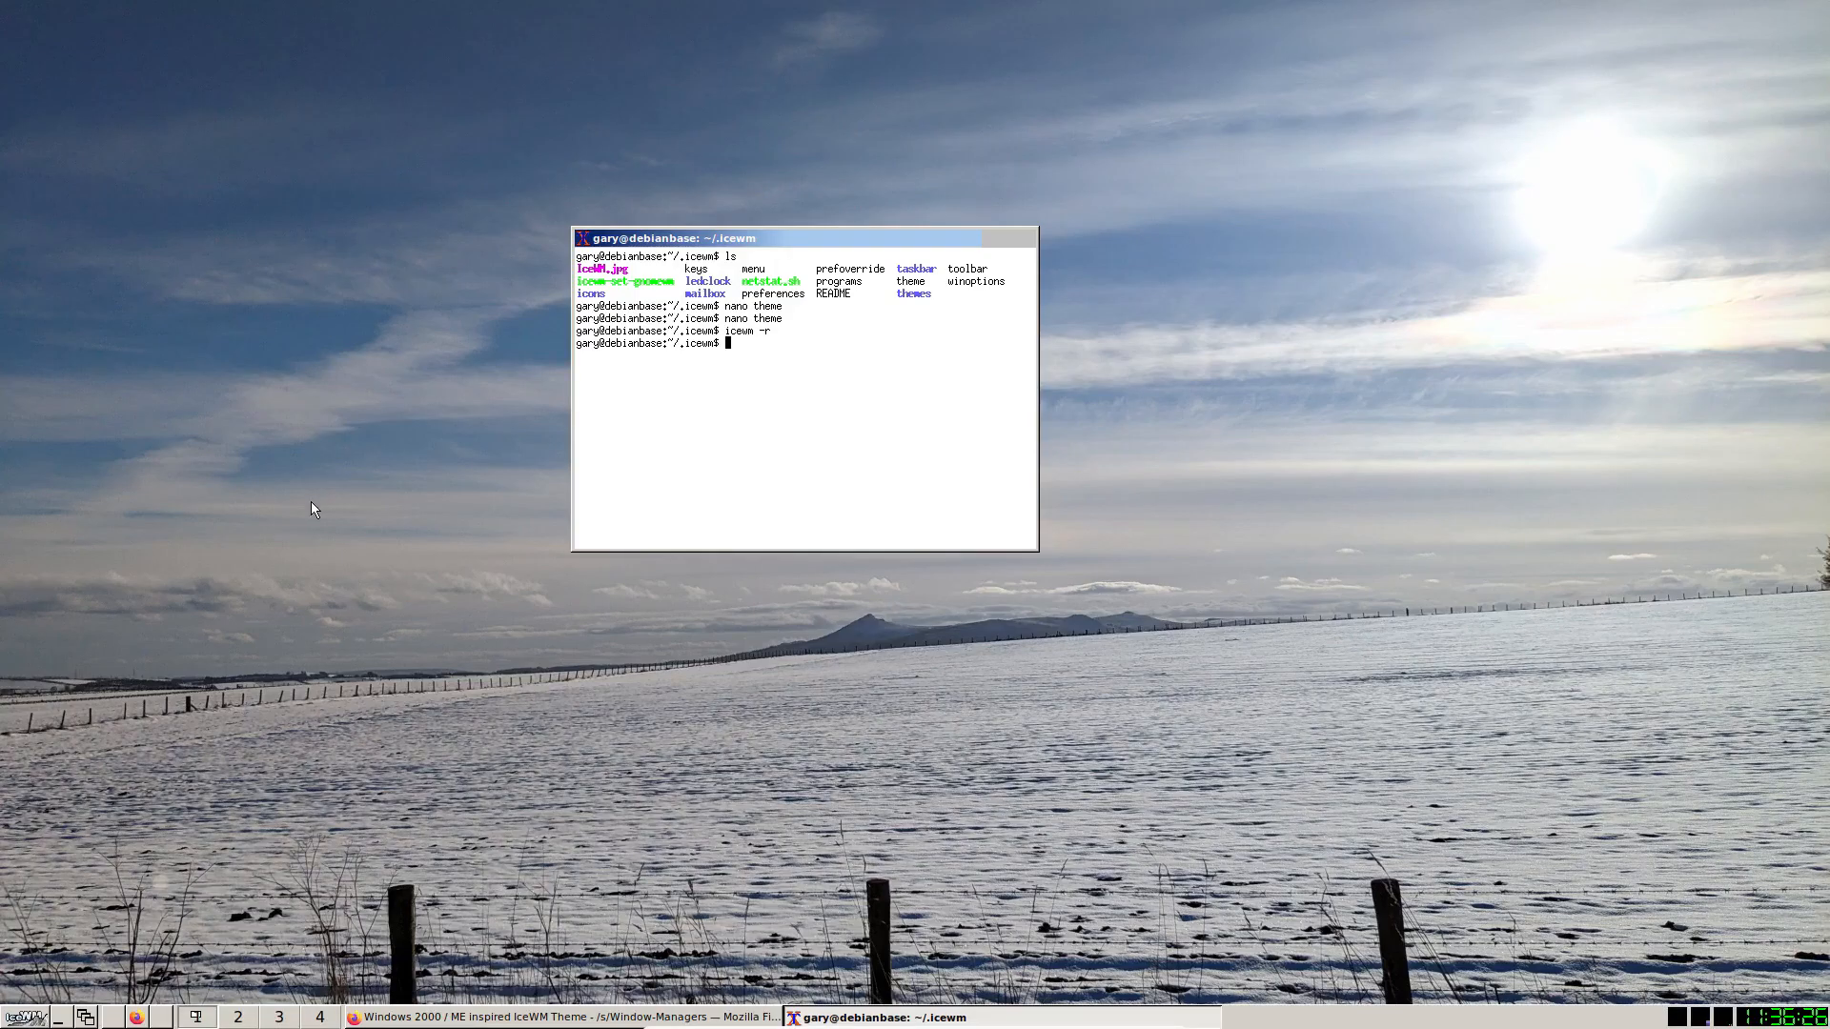
click(27, 1018)
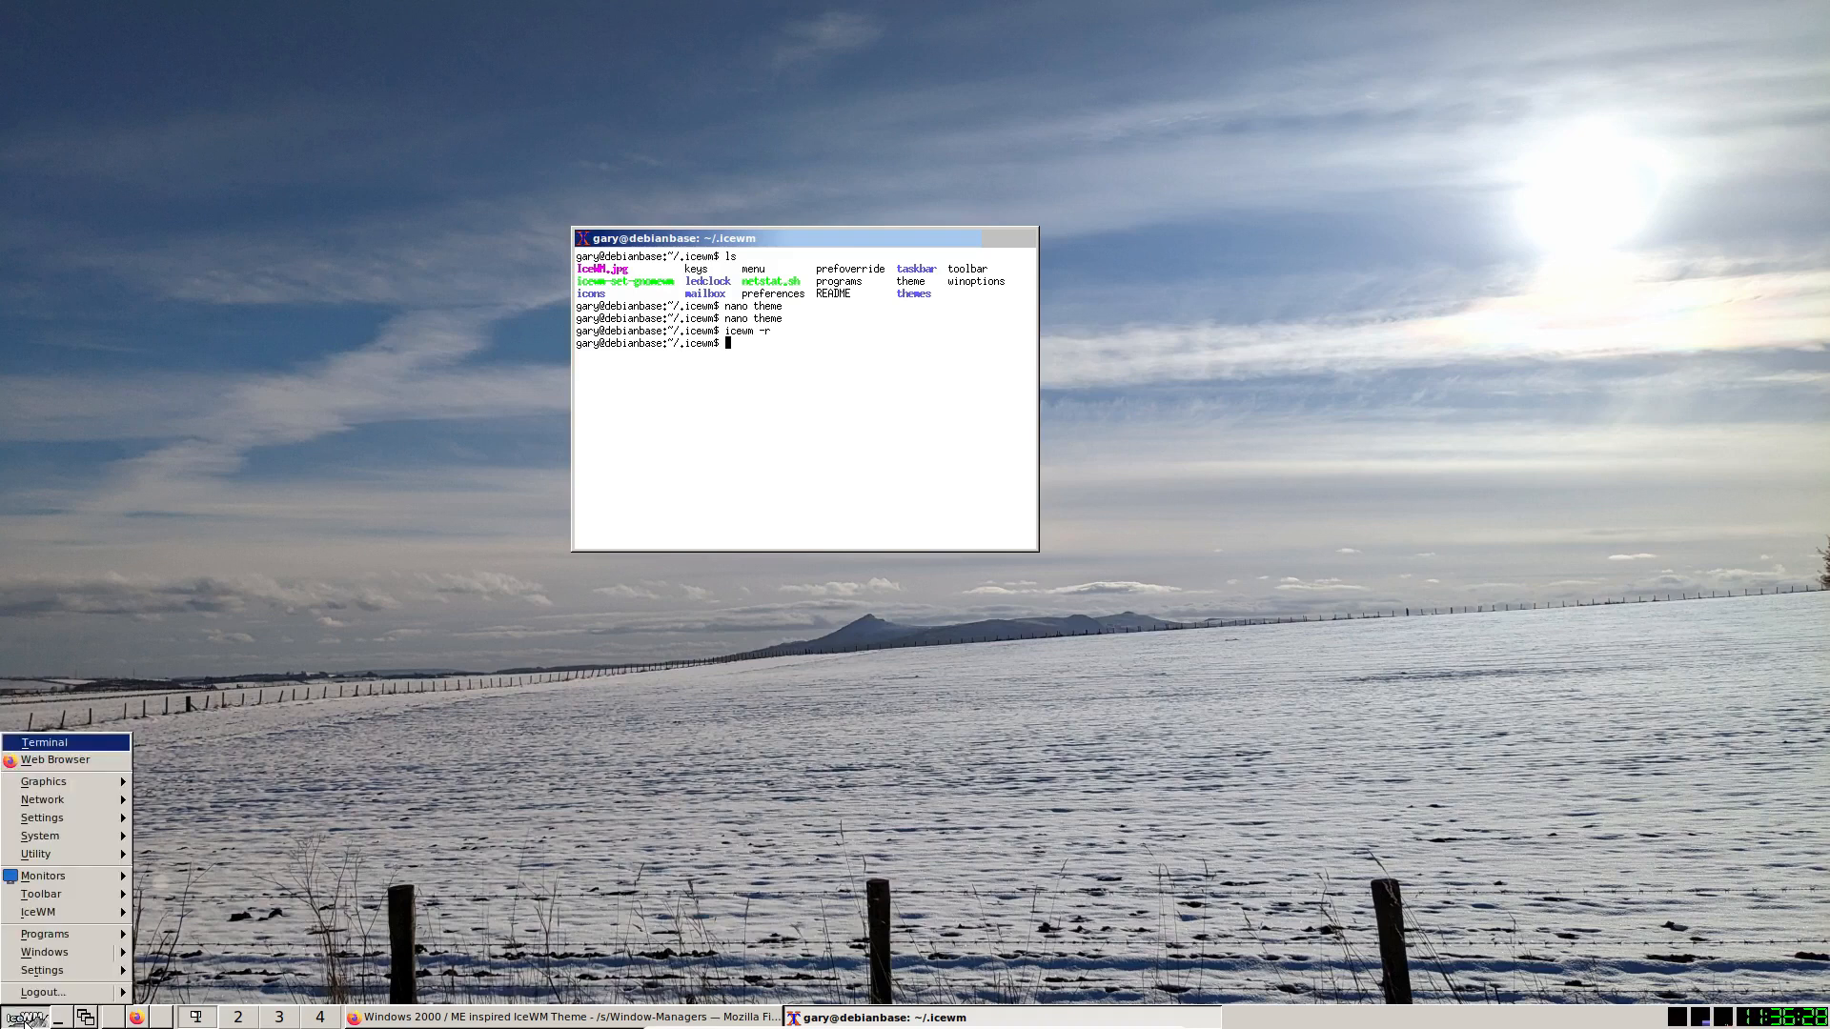
click(306, 466)
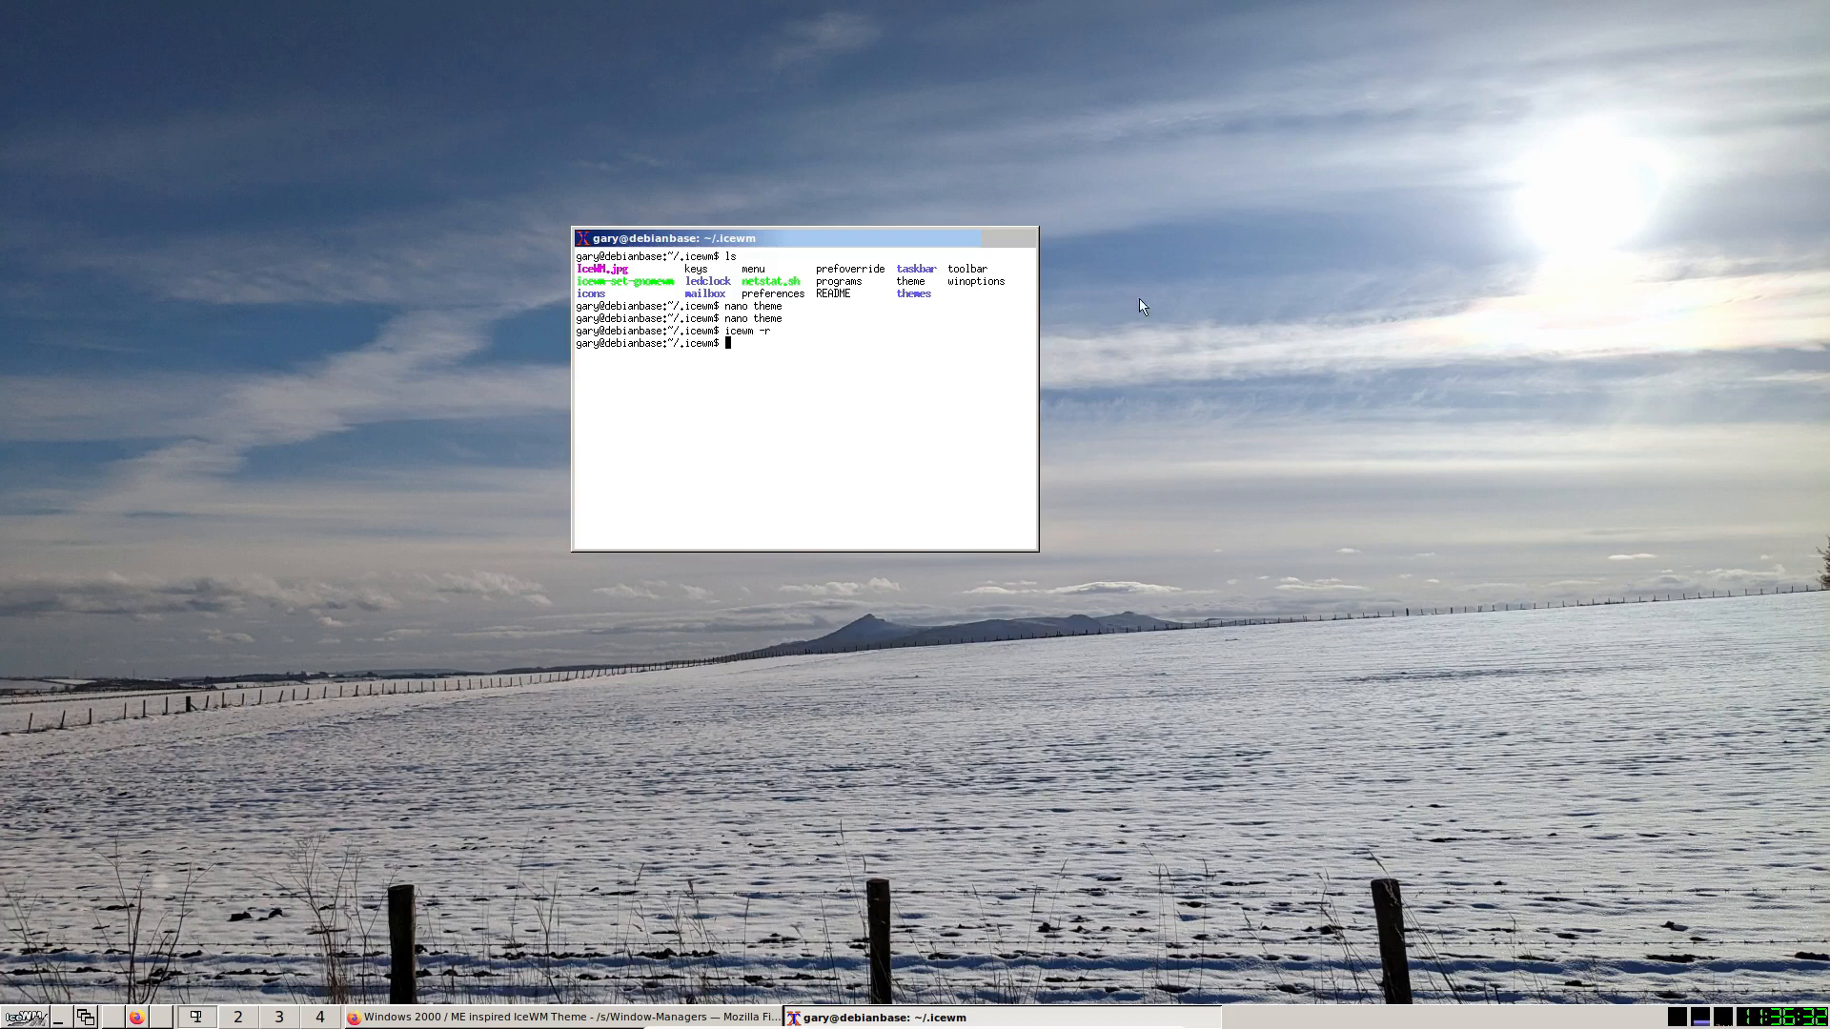
Inspect the Programs entry of the desktop menu and list the files in ~/.icewm.
right_click(1108, 281)
mouse_move(1153, 519)
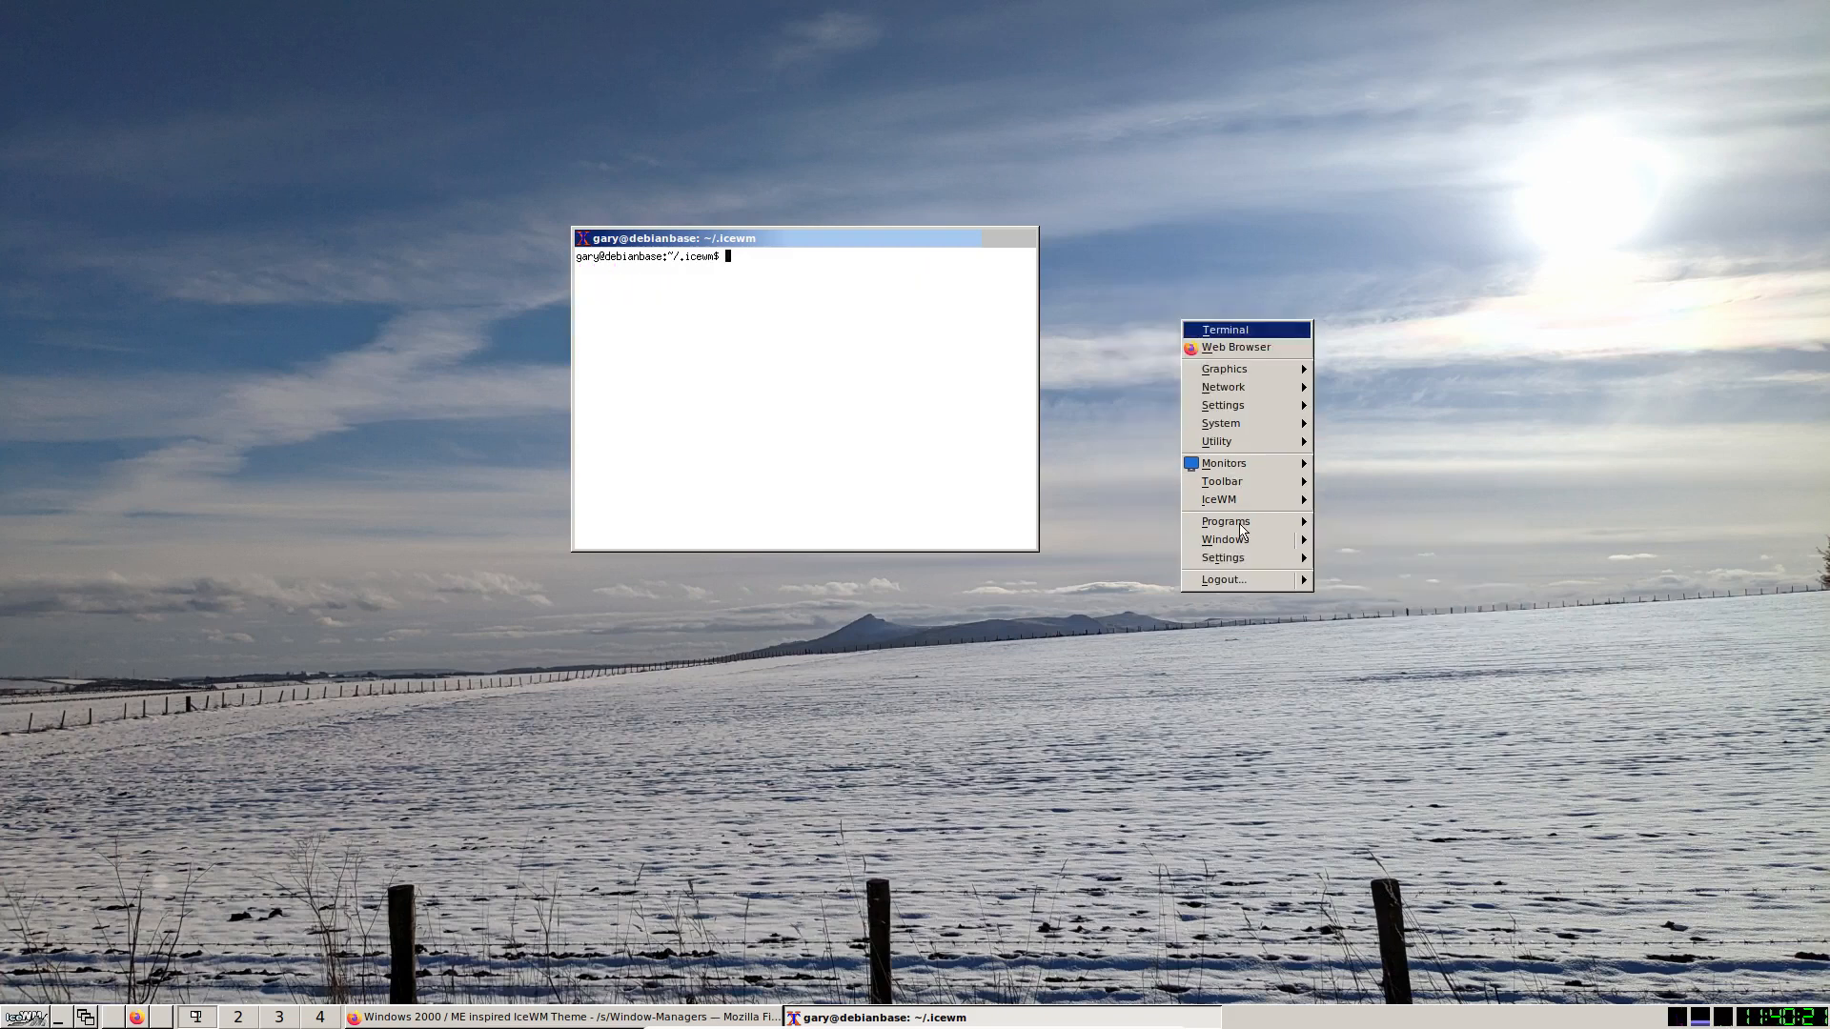
mouse_move(1242, 529)
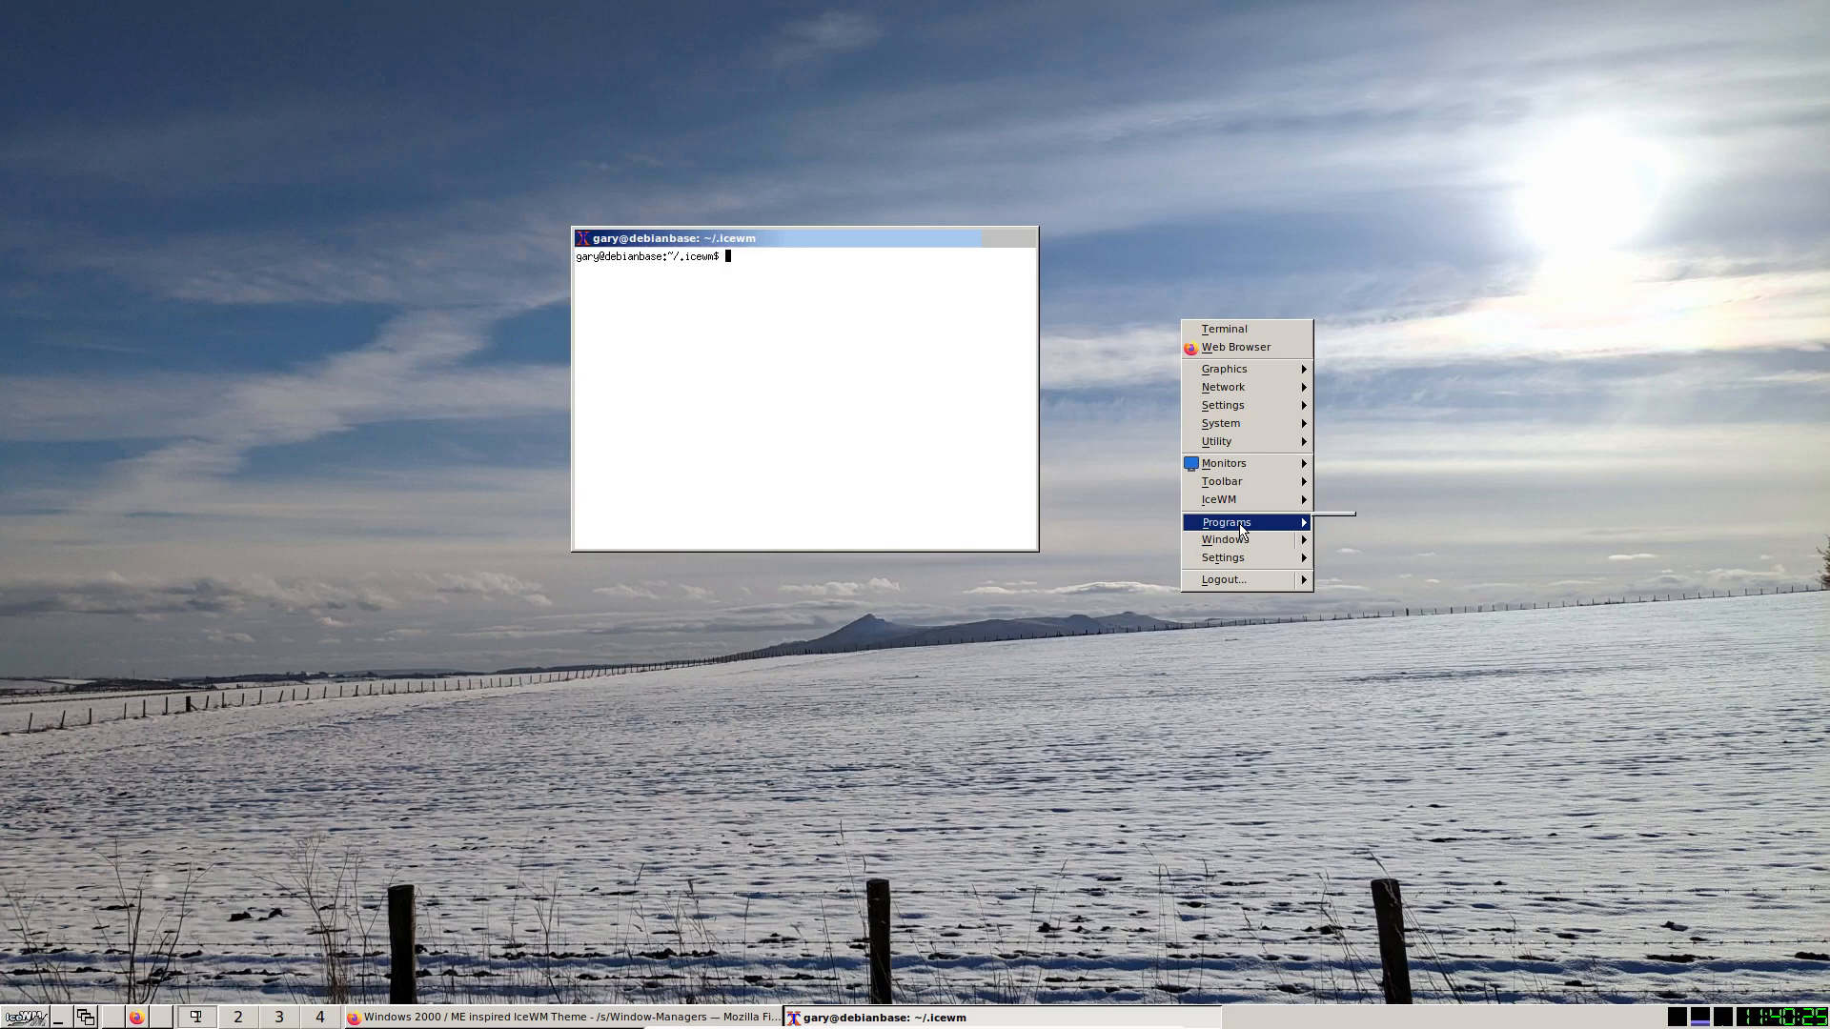
click(819, 362)
text(ls)
key(Return)
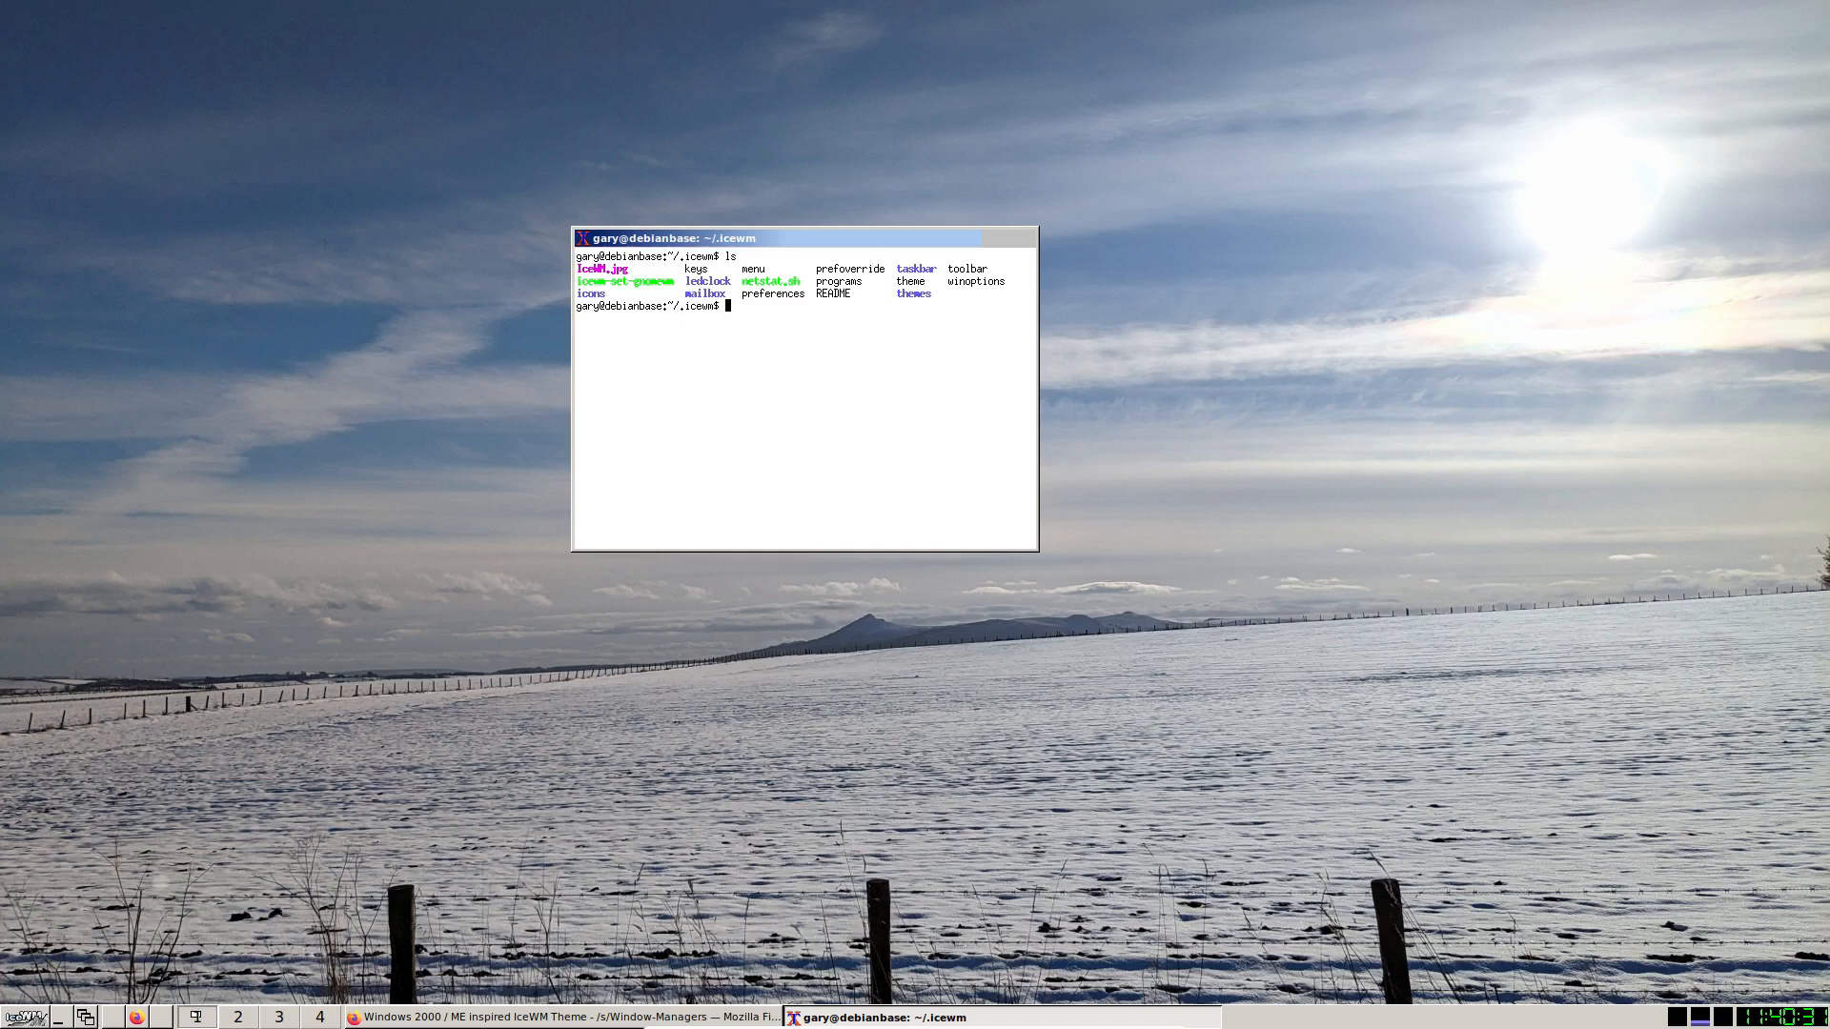
Open the programs file in l3afpad with sudo and move the editor window to an empty area of the desktop.
drag(817, 281, 862, 283)
click(746, 319)
text(sudo l3afpad programs)
key(Return)
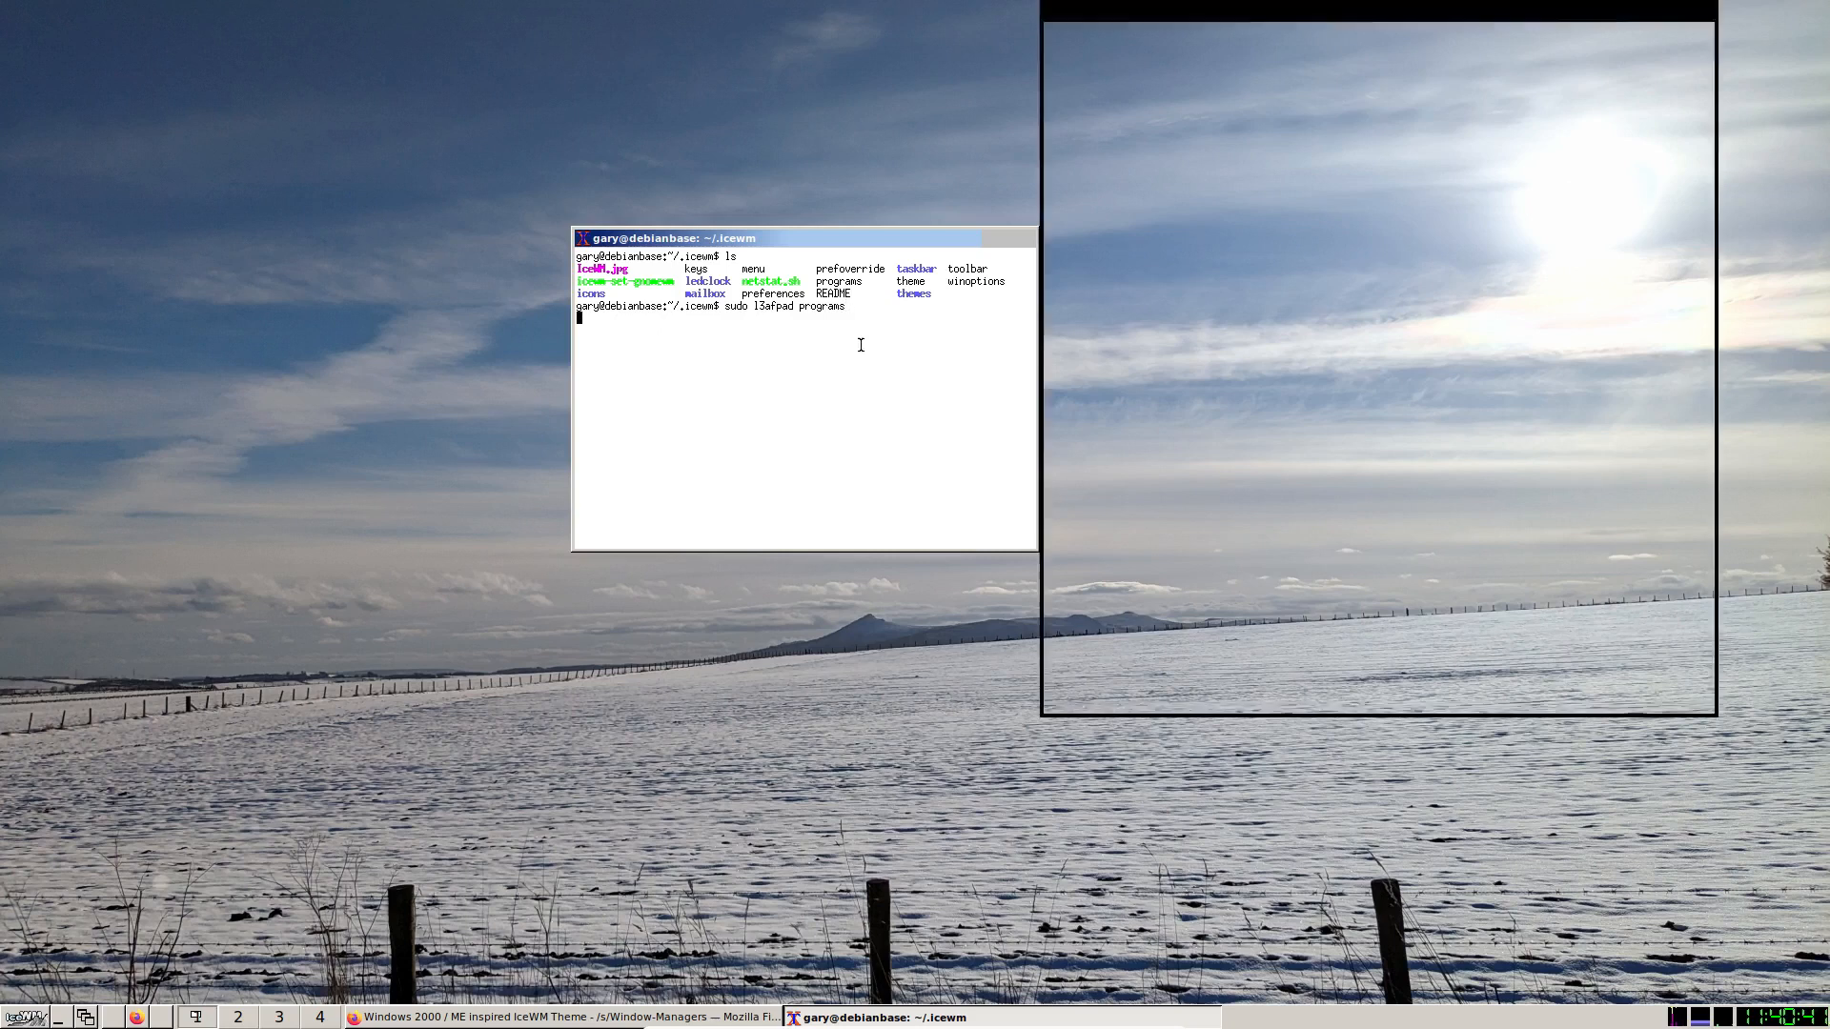
drag(1047, 82, 308, 84)
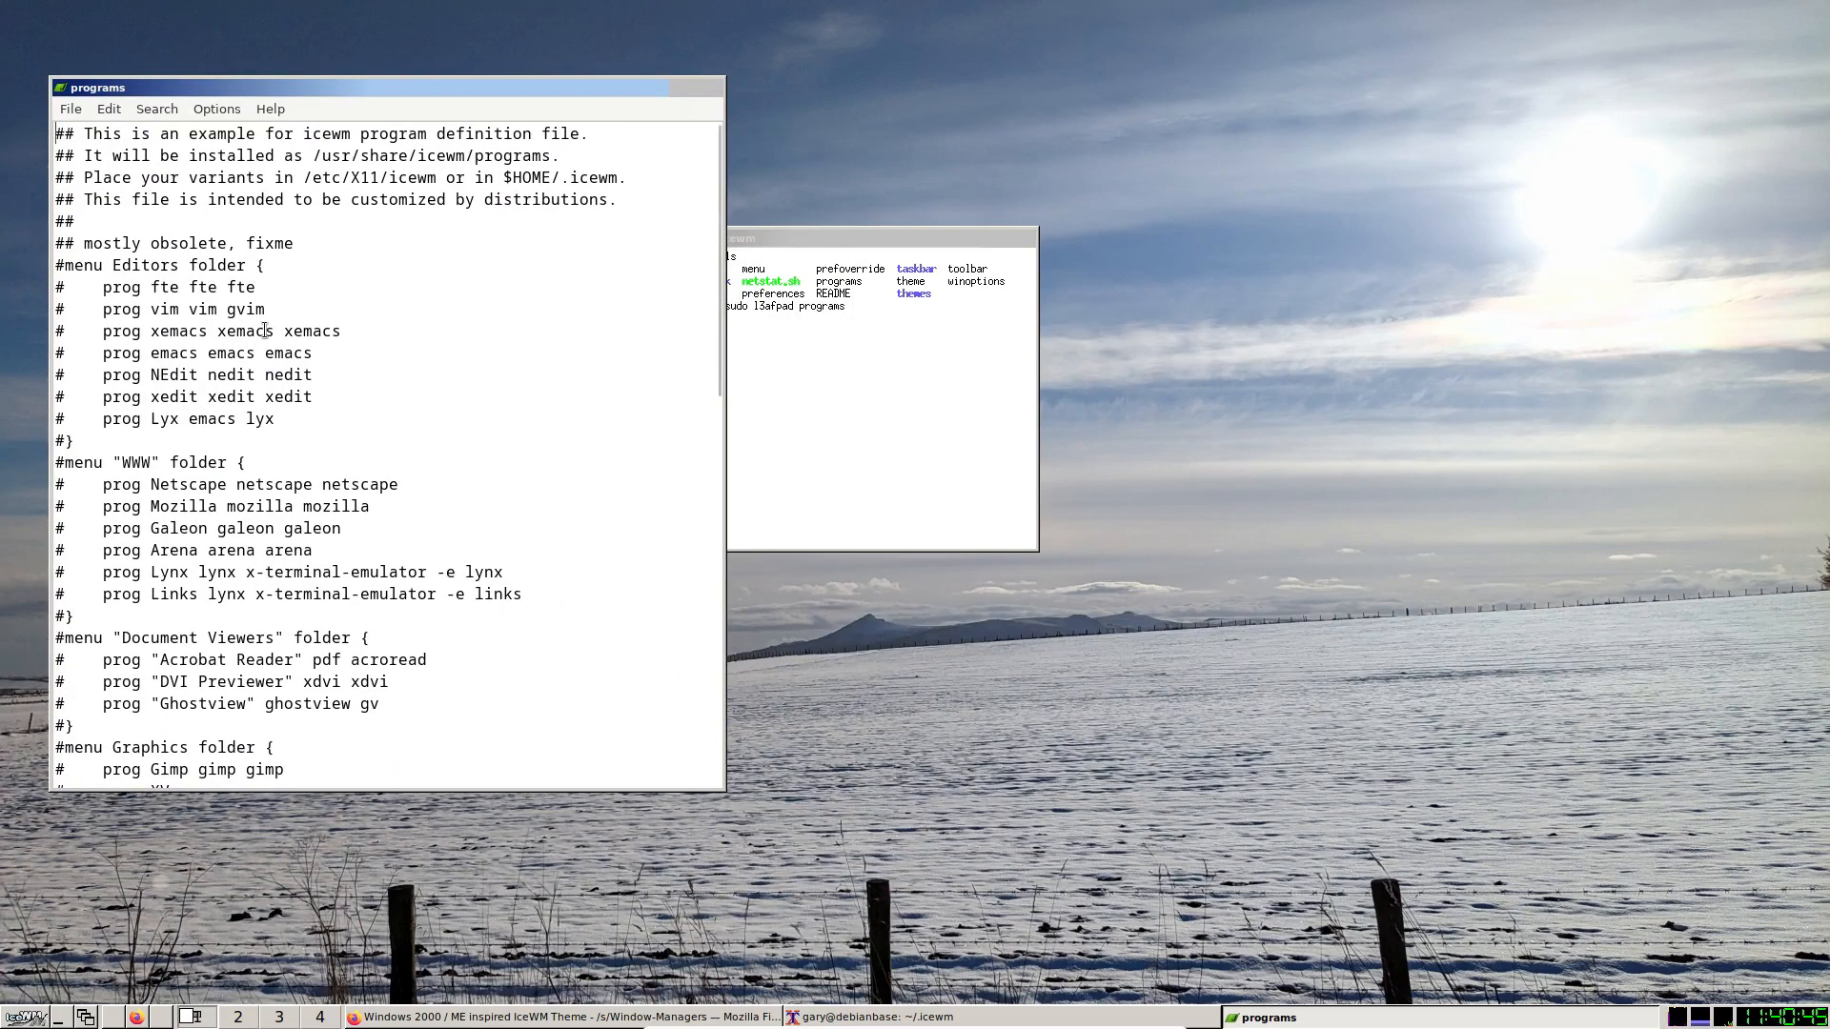
Add the line "prog Hexchat hexchat hexchat" above the Editors folder block in the programs file and save it.
scroll(272, 324, down, 9)
key(Return)
text(p)
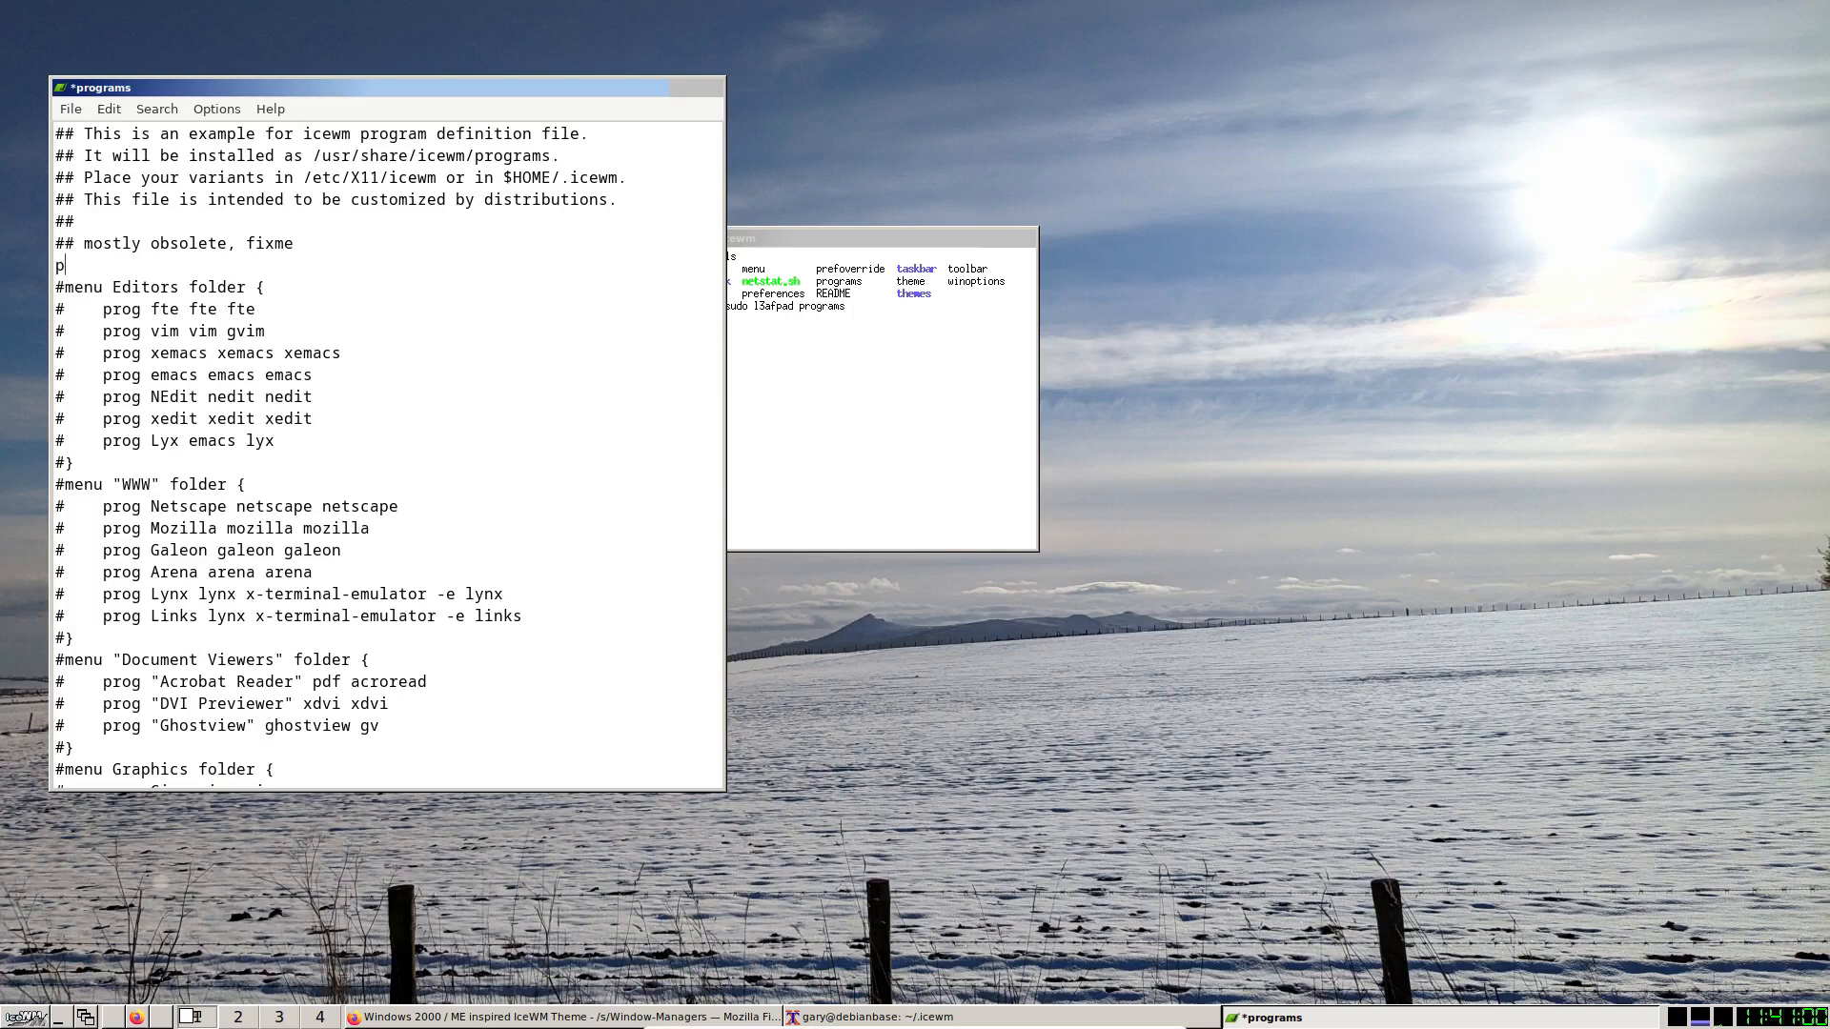
text(rog Hexchat hexchat hexchat)
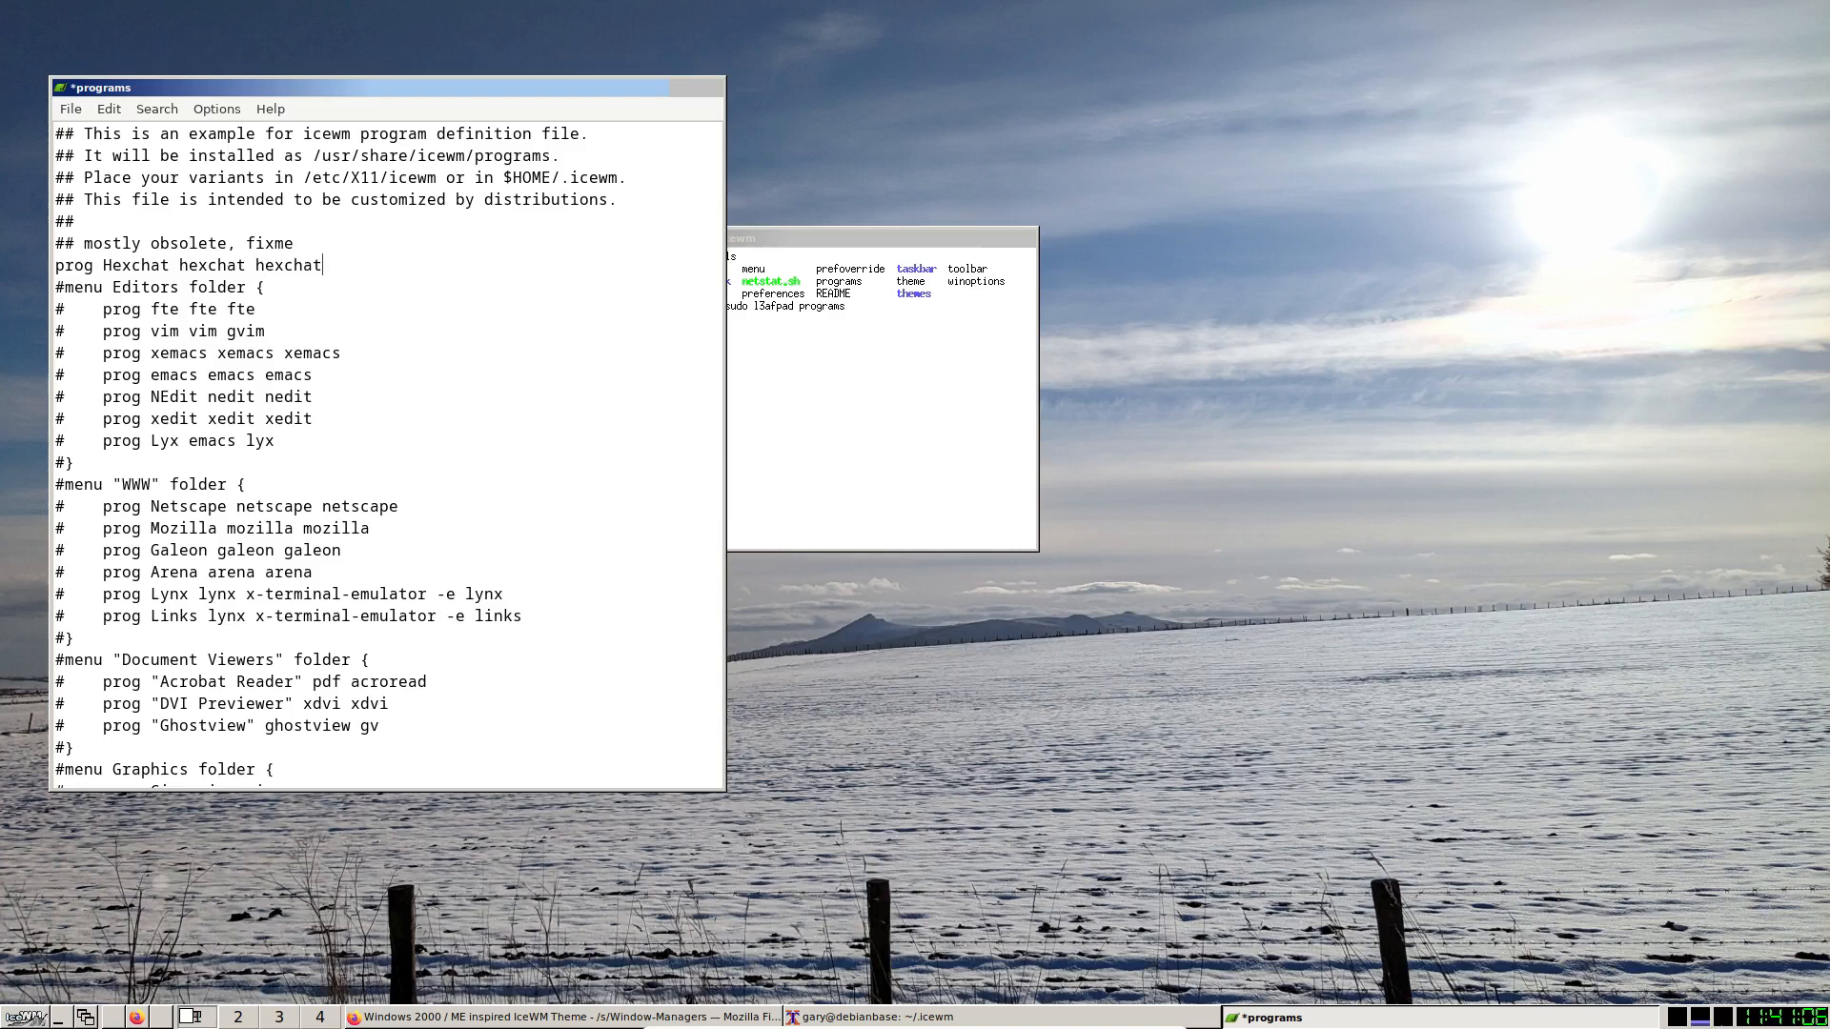
key(ctrl+s)
Launch Hexchat from its new entry under Programs in the desktop menu.
right_click(1175, 337)
mouse_move(1228, 541)
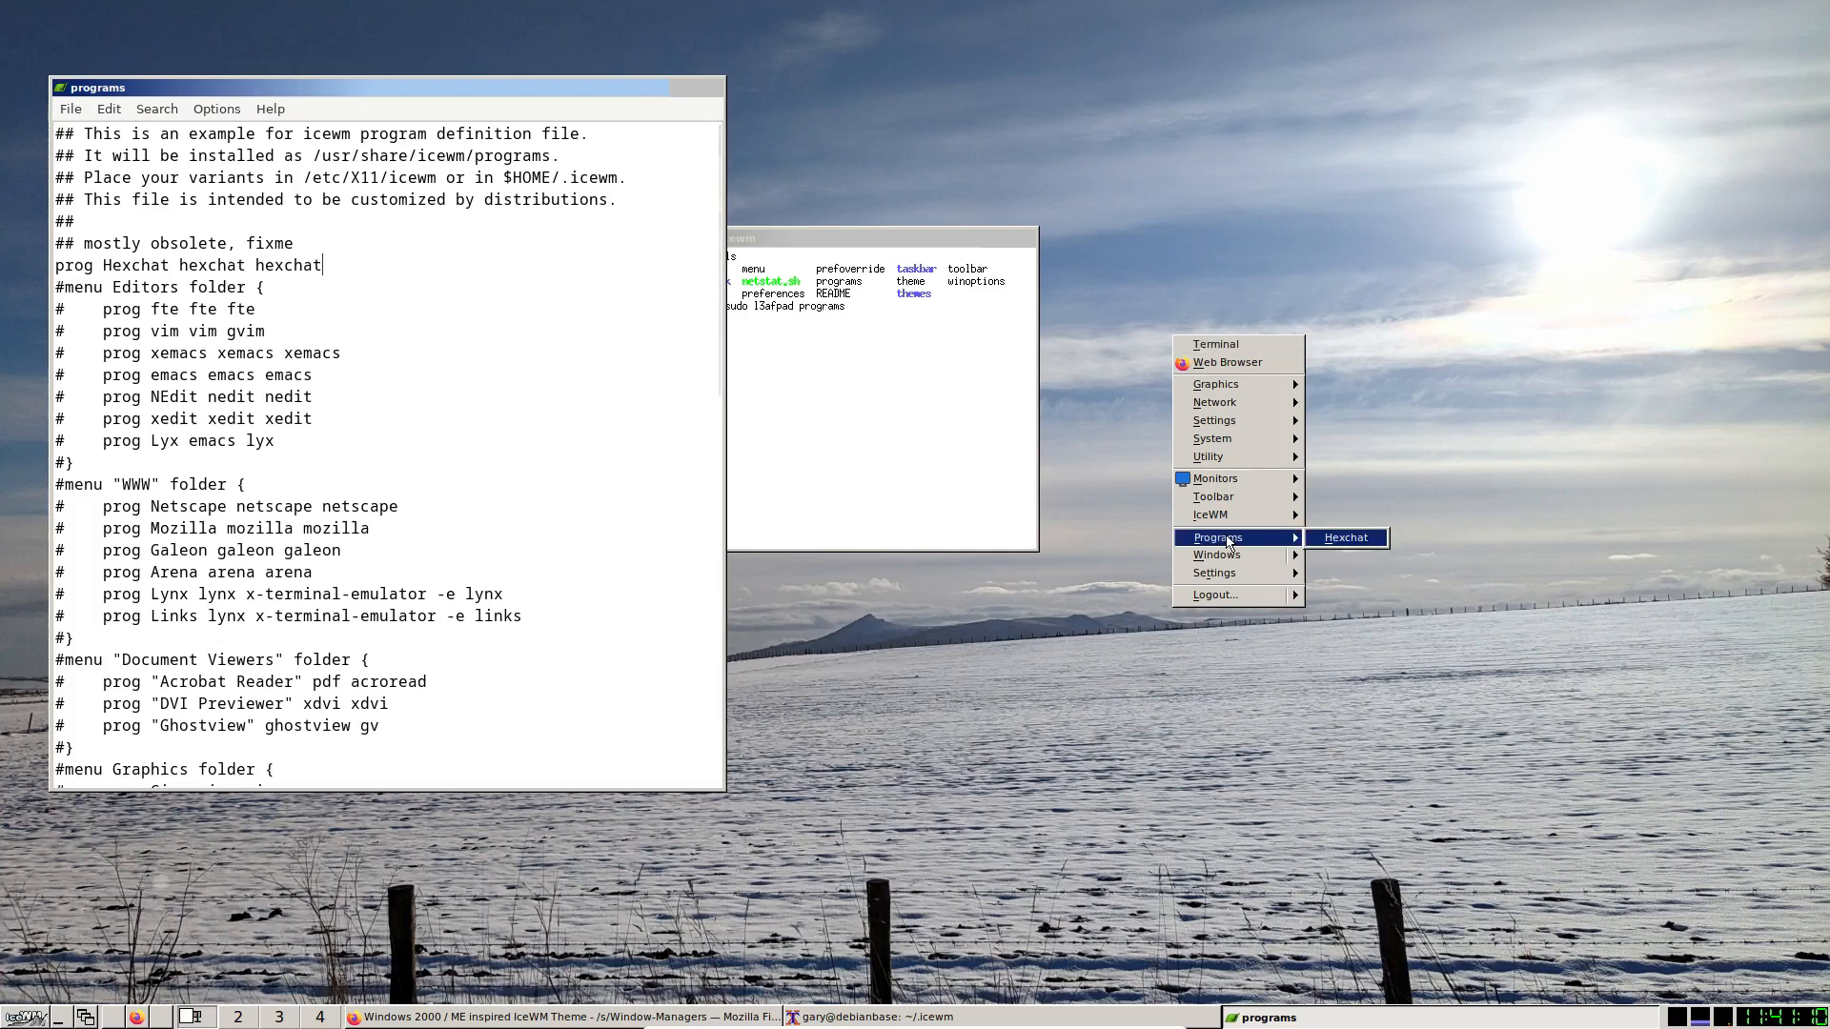
click(1370, 542)
Compare the Hexchat entry under Programs with its line in the programs file and dismiss the desktop menu.
right_click(1193, 300)
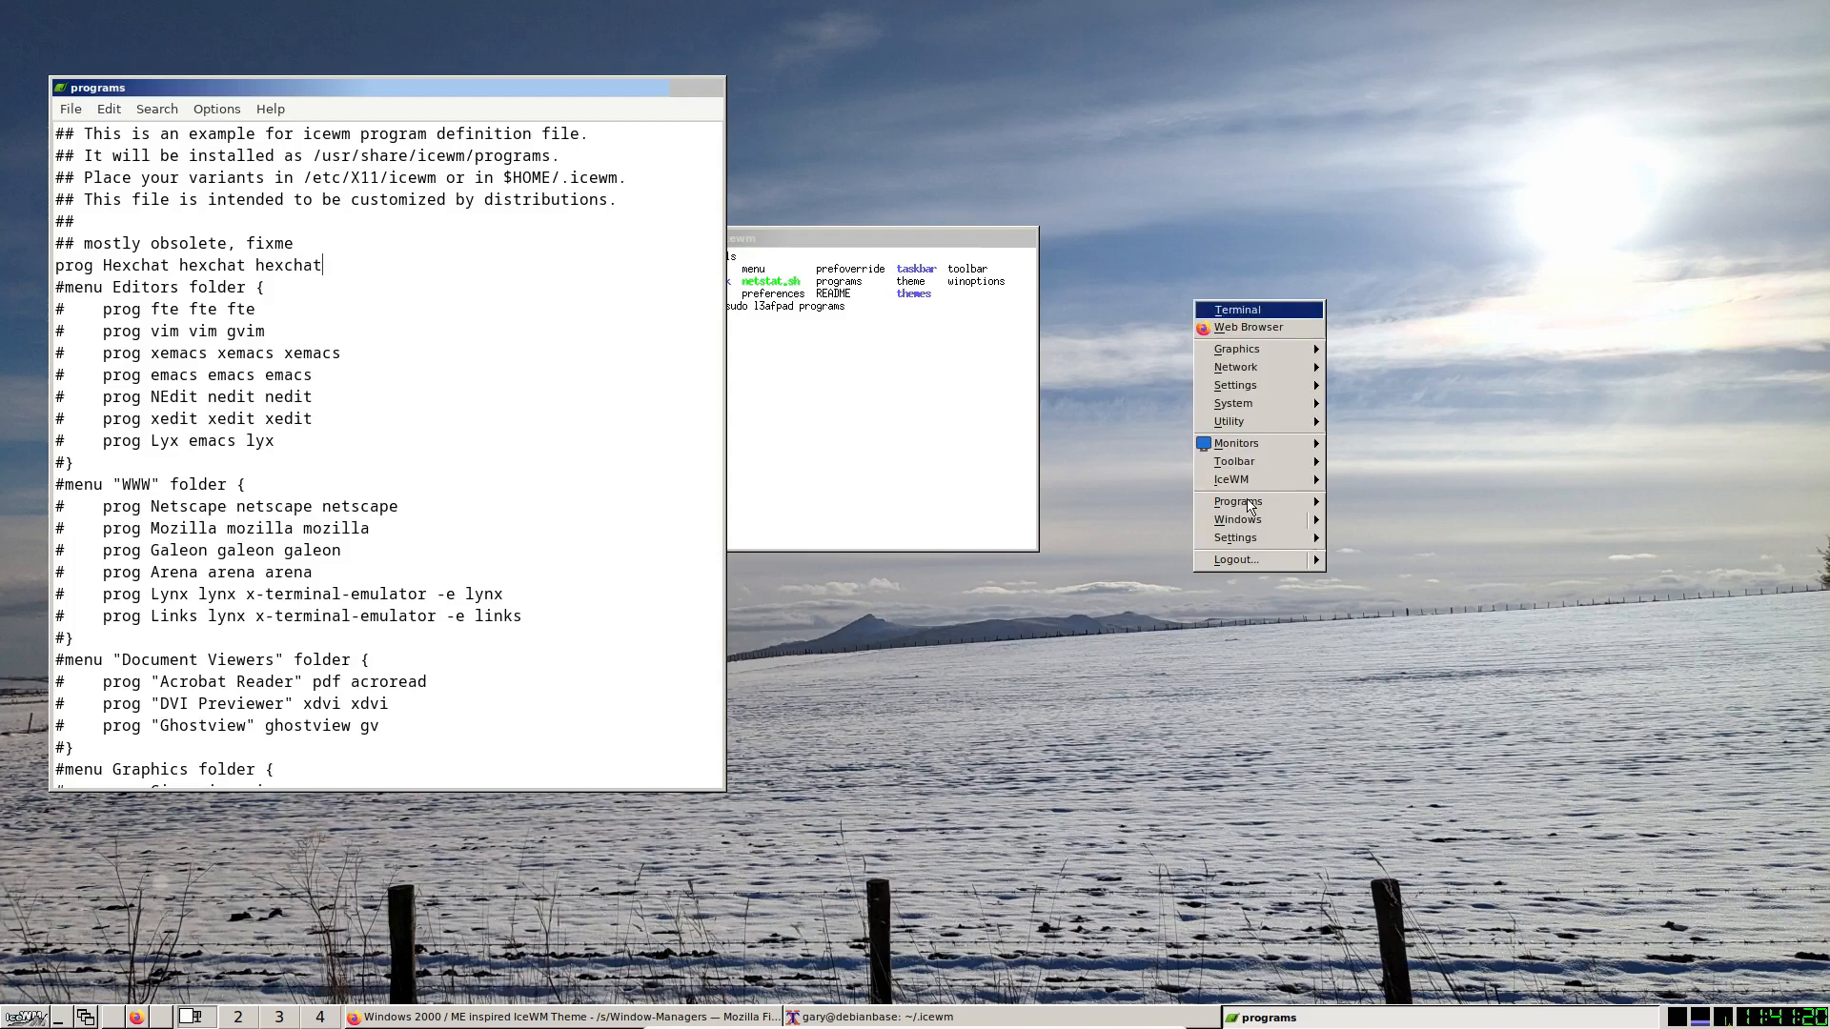
mouse_move(1248, 505)
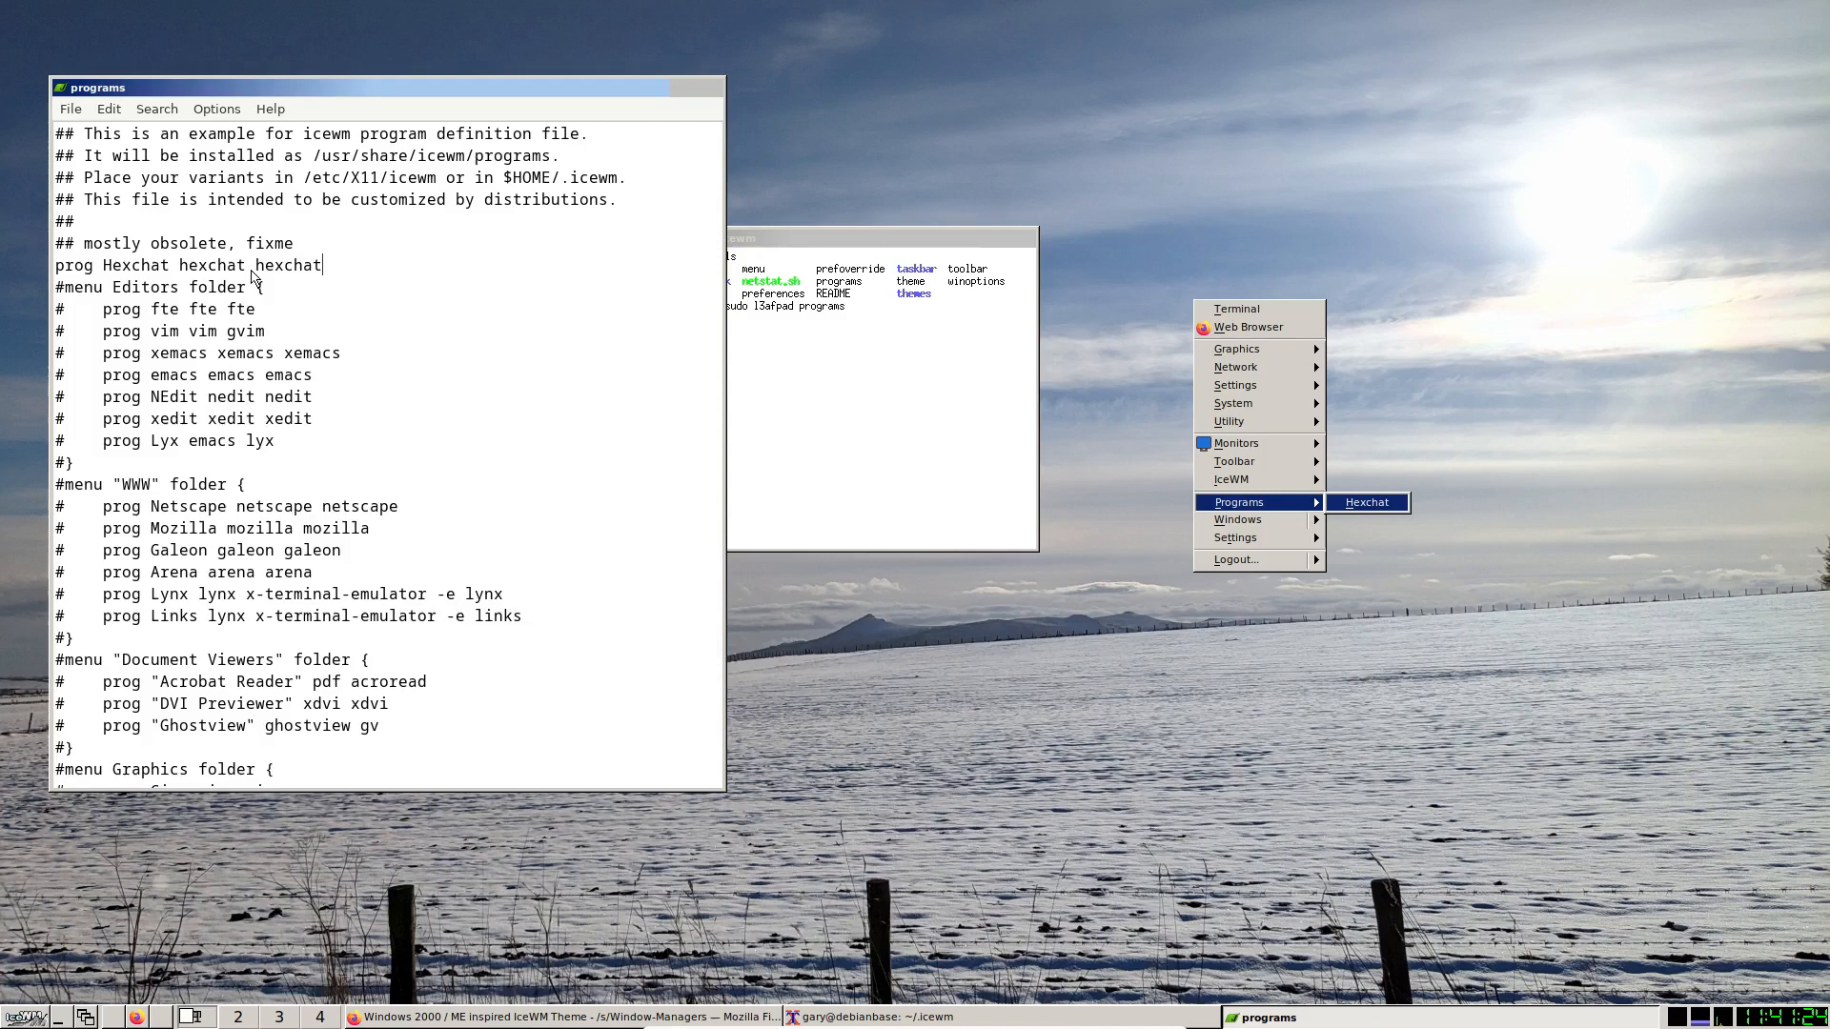
click(1269, 502)
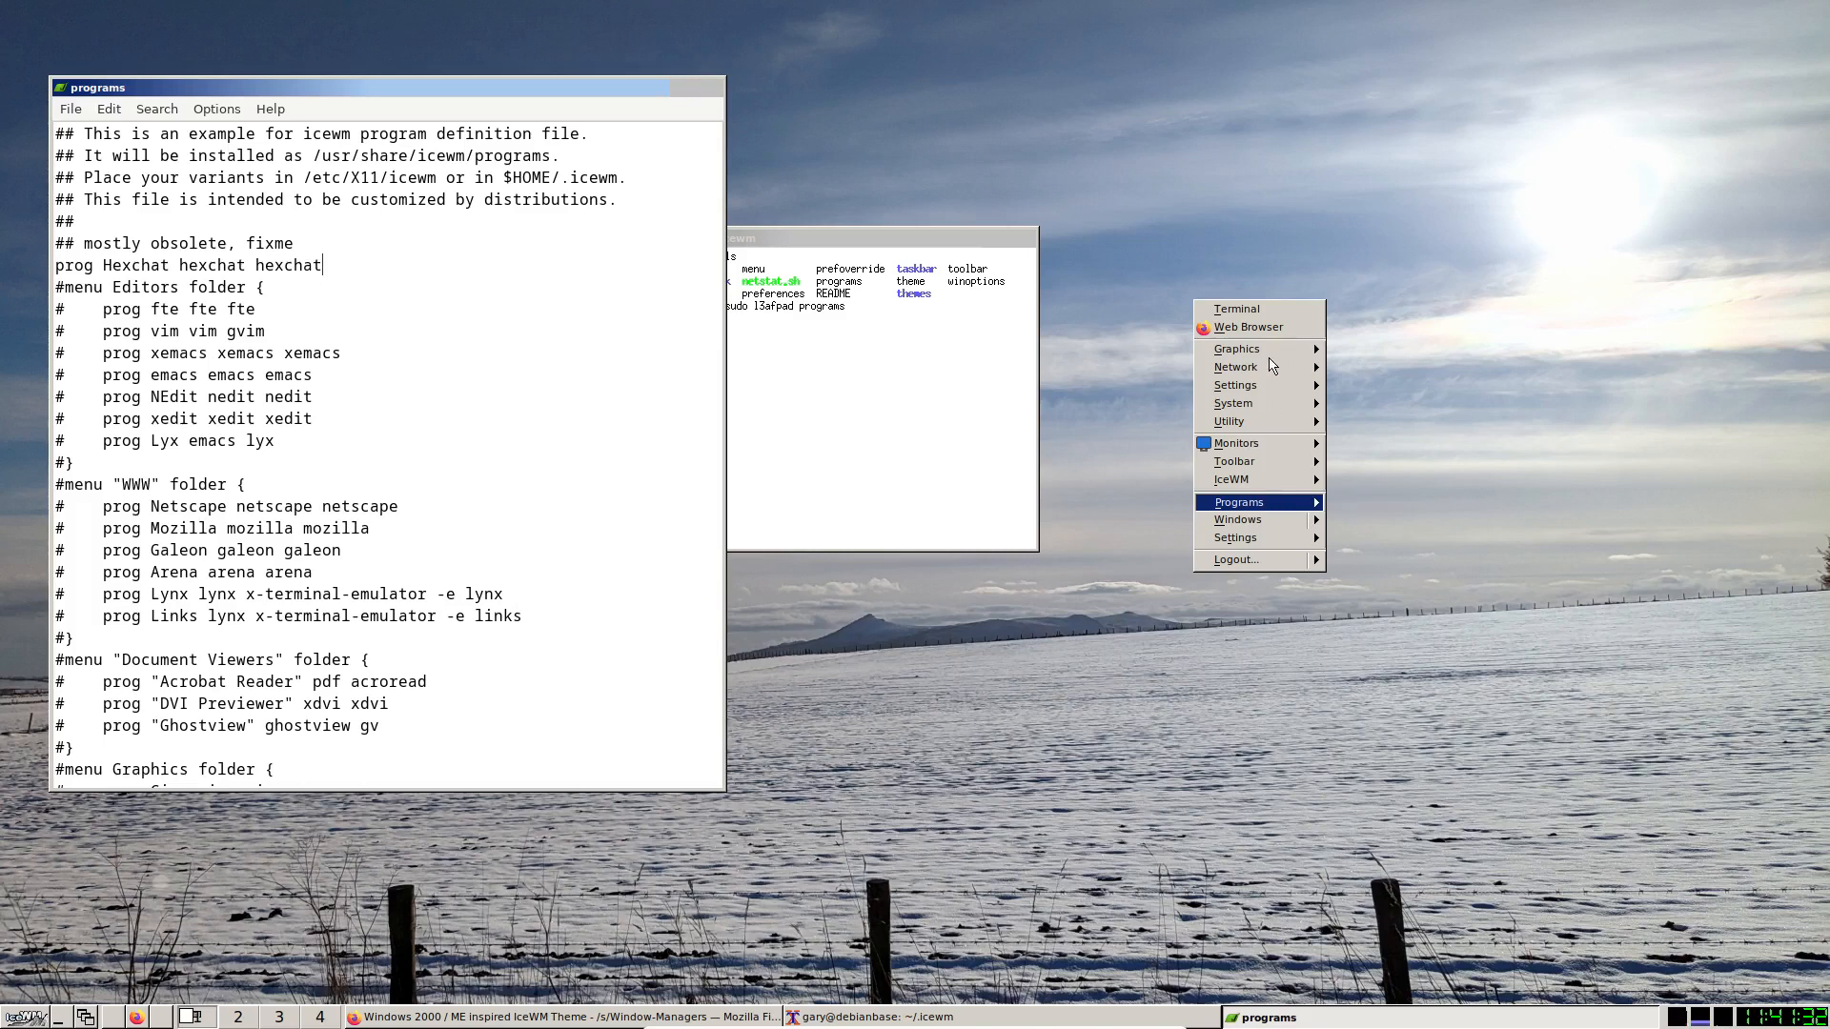
click(807, 386)
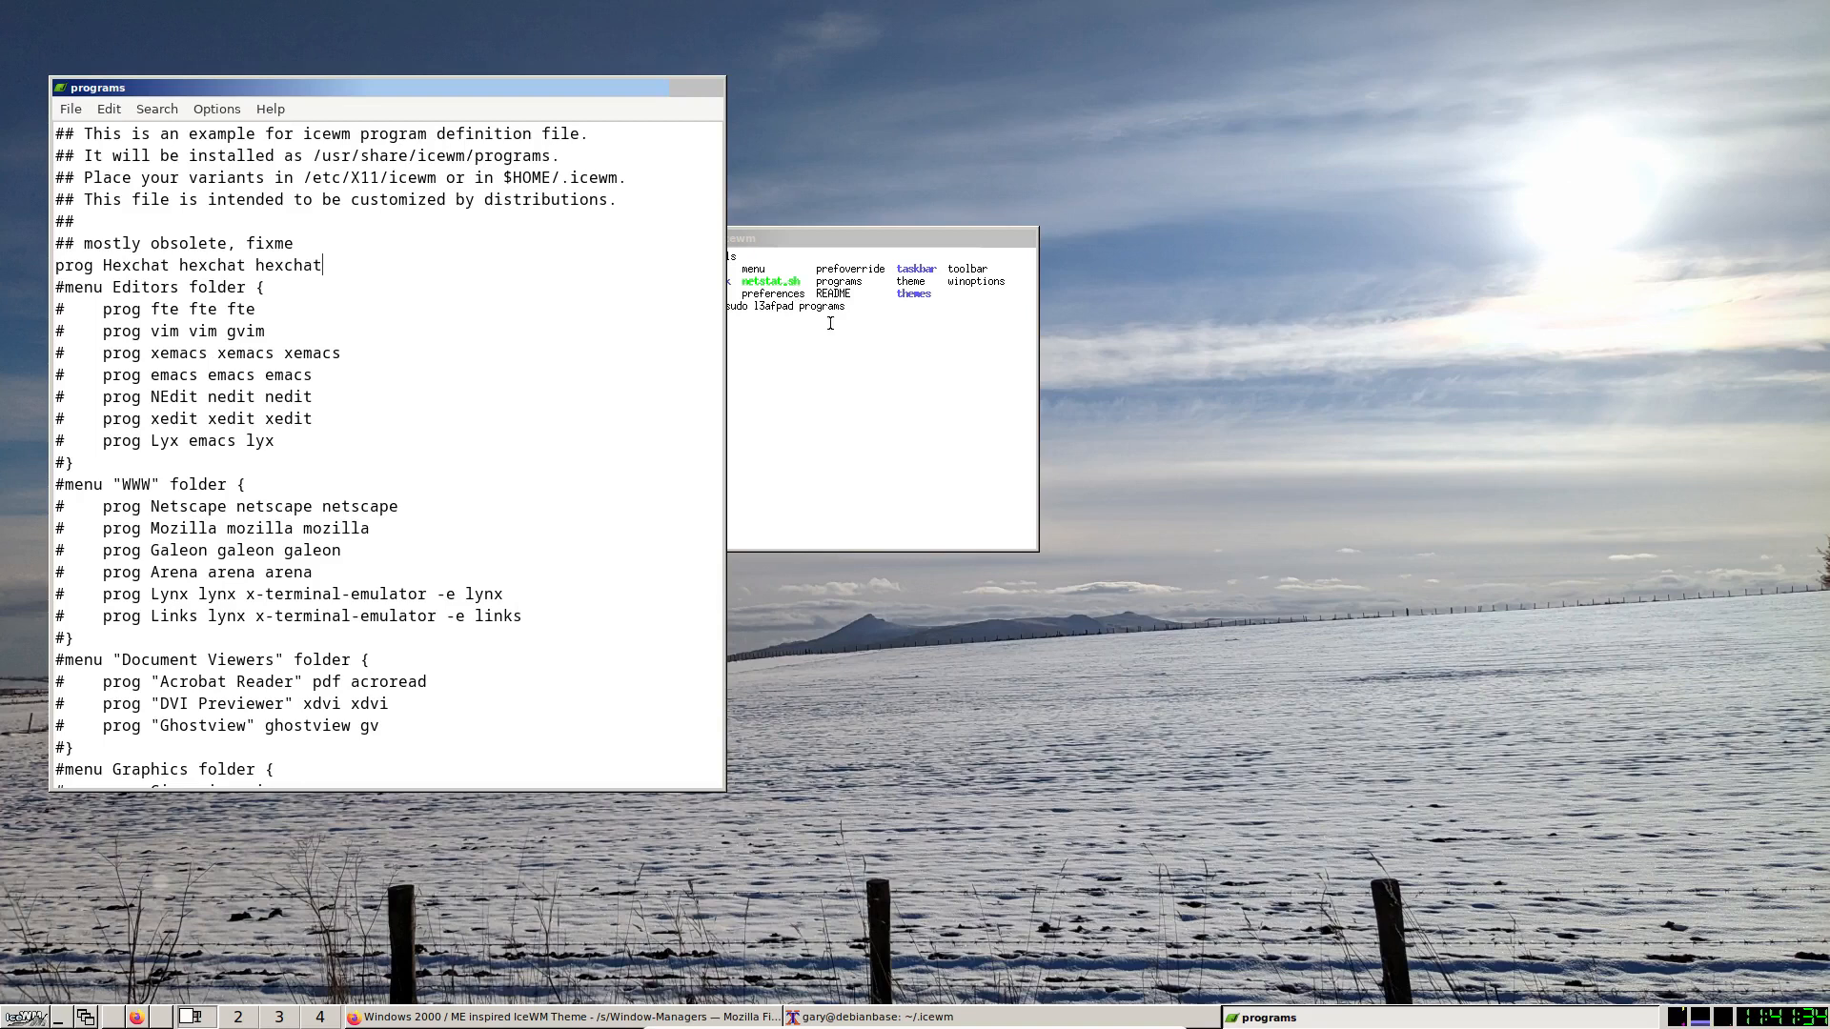
Look through the commented example folders further down the programs file for other menu entry definitions.
right_click(1147, 309)
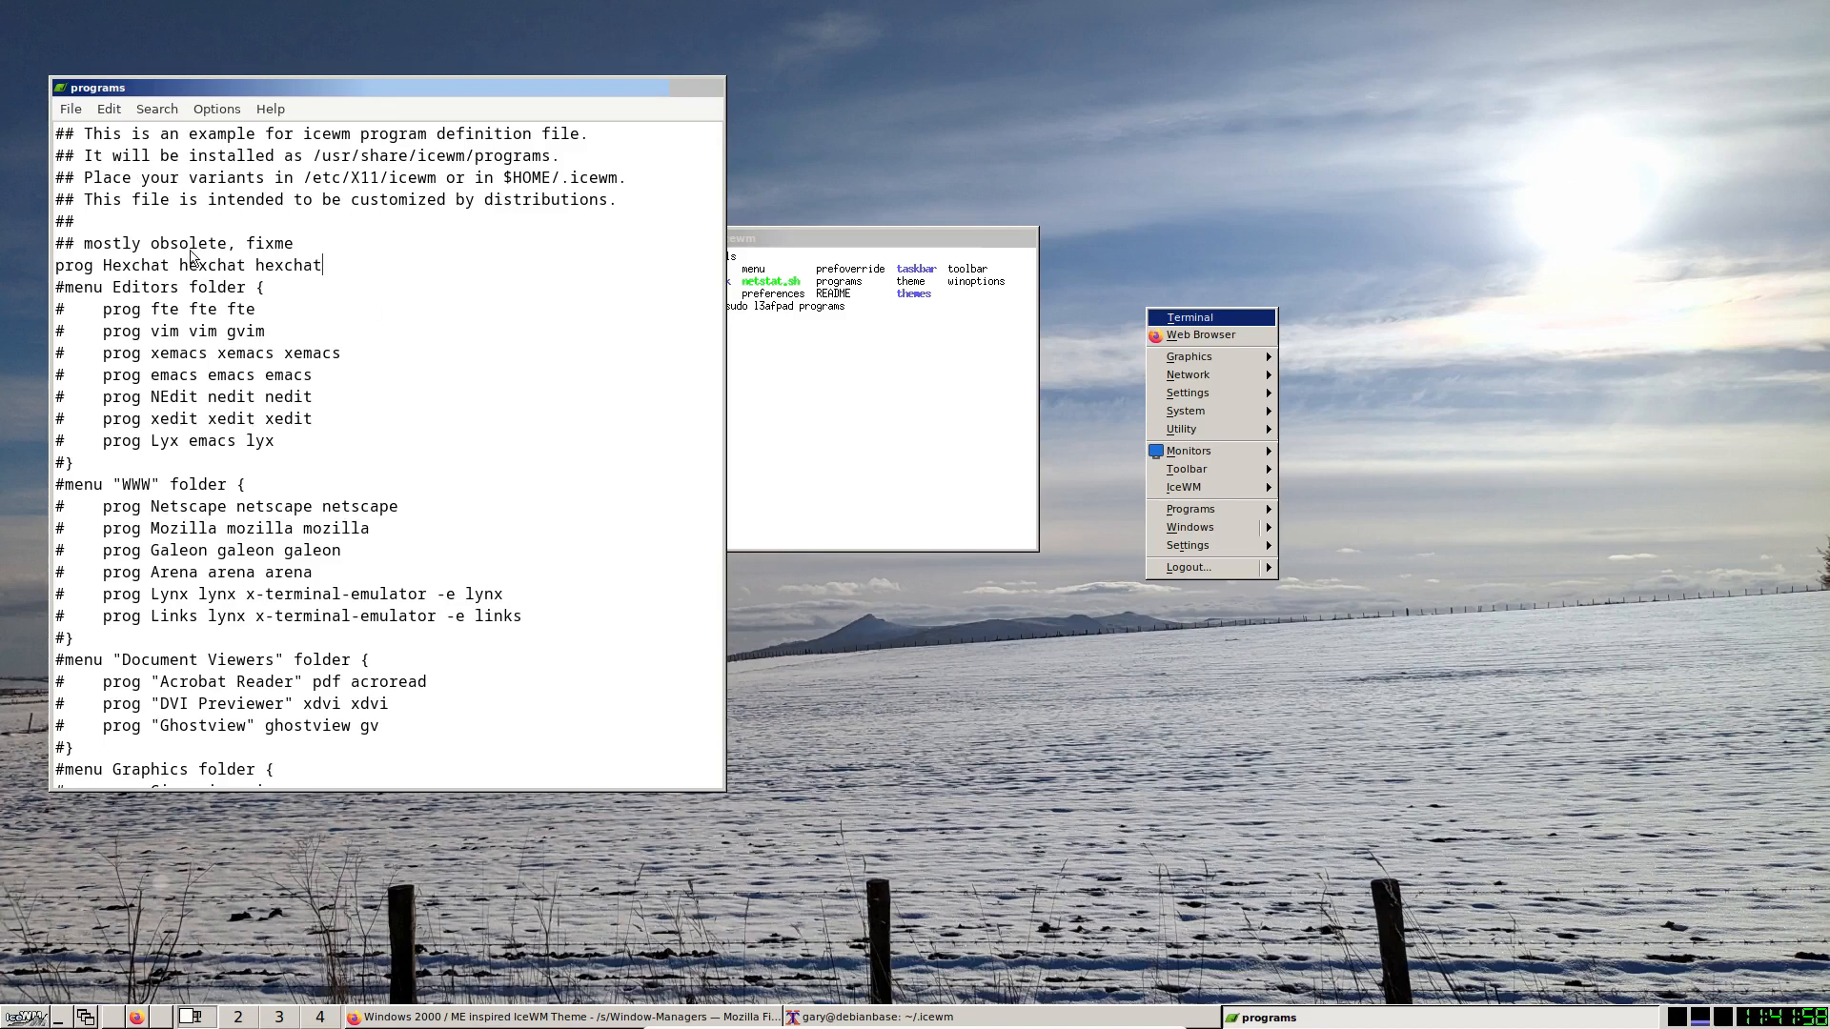
click(648, 336)
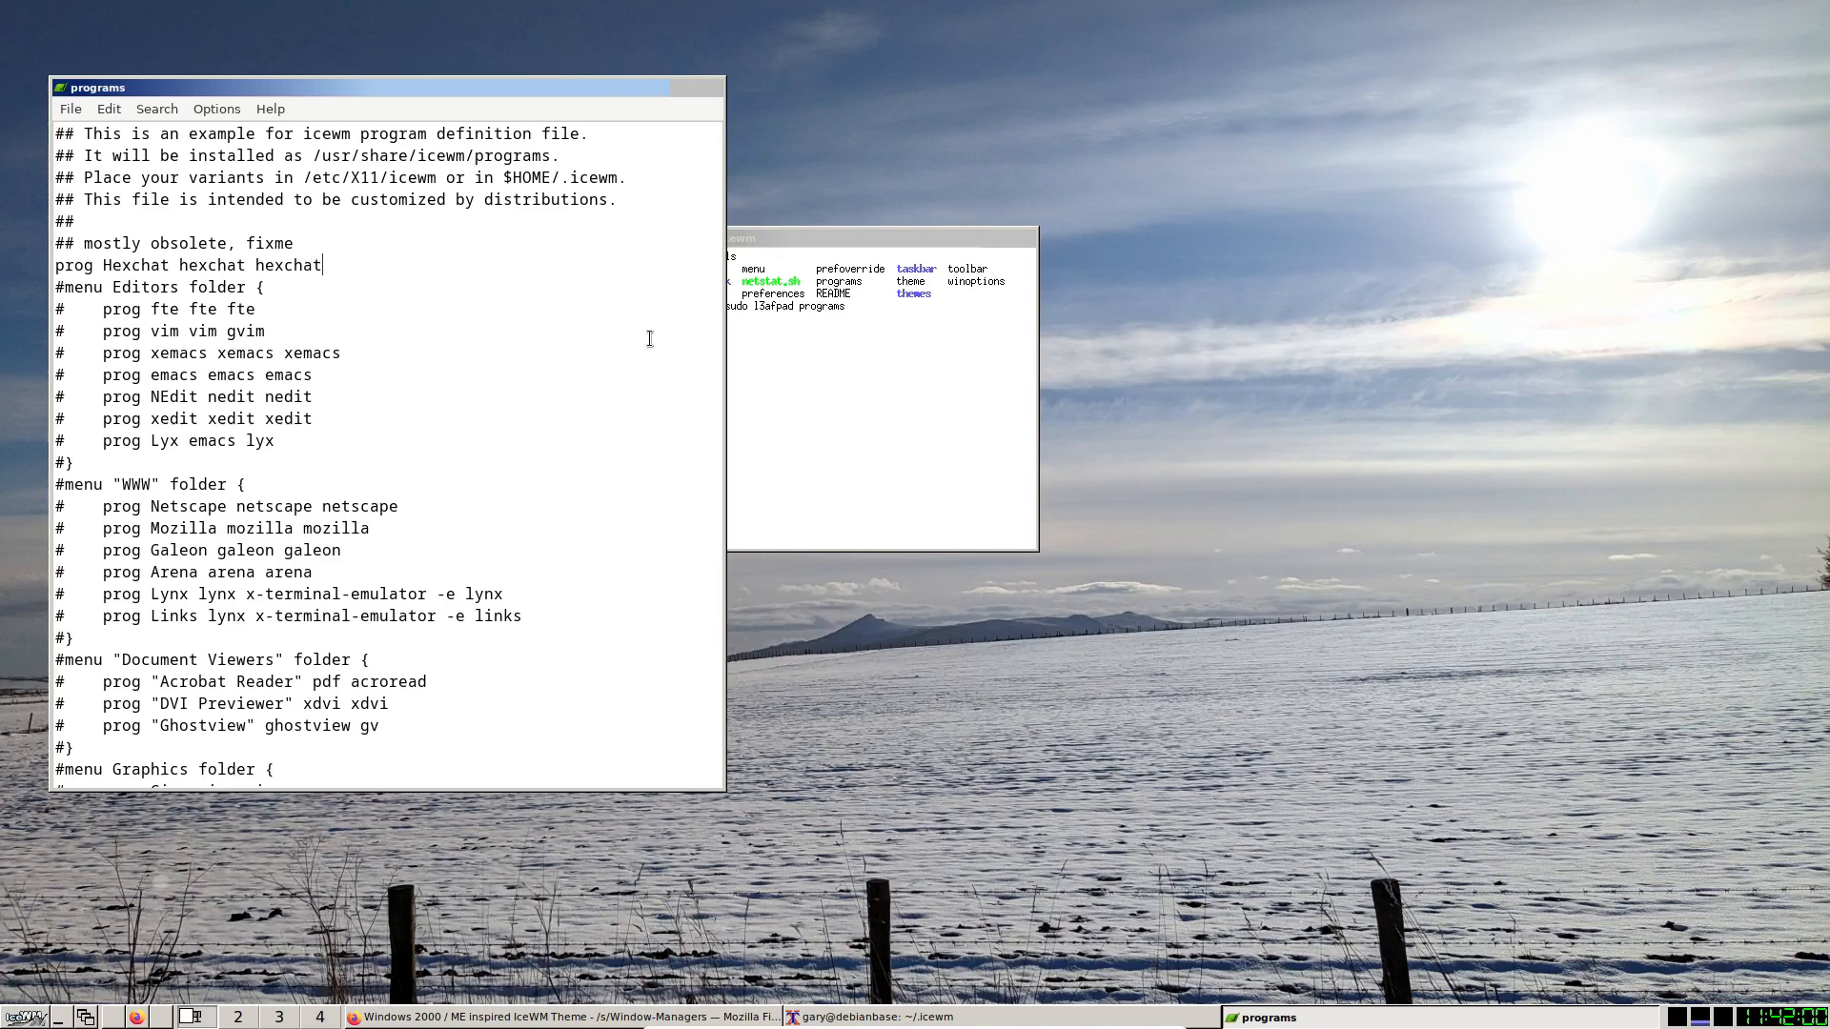
scroll(649, 338, down, 15)
scroll(649, 339, down, 1)
scroll(649, 338, up, 3)
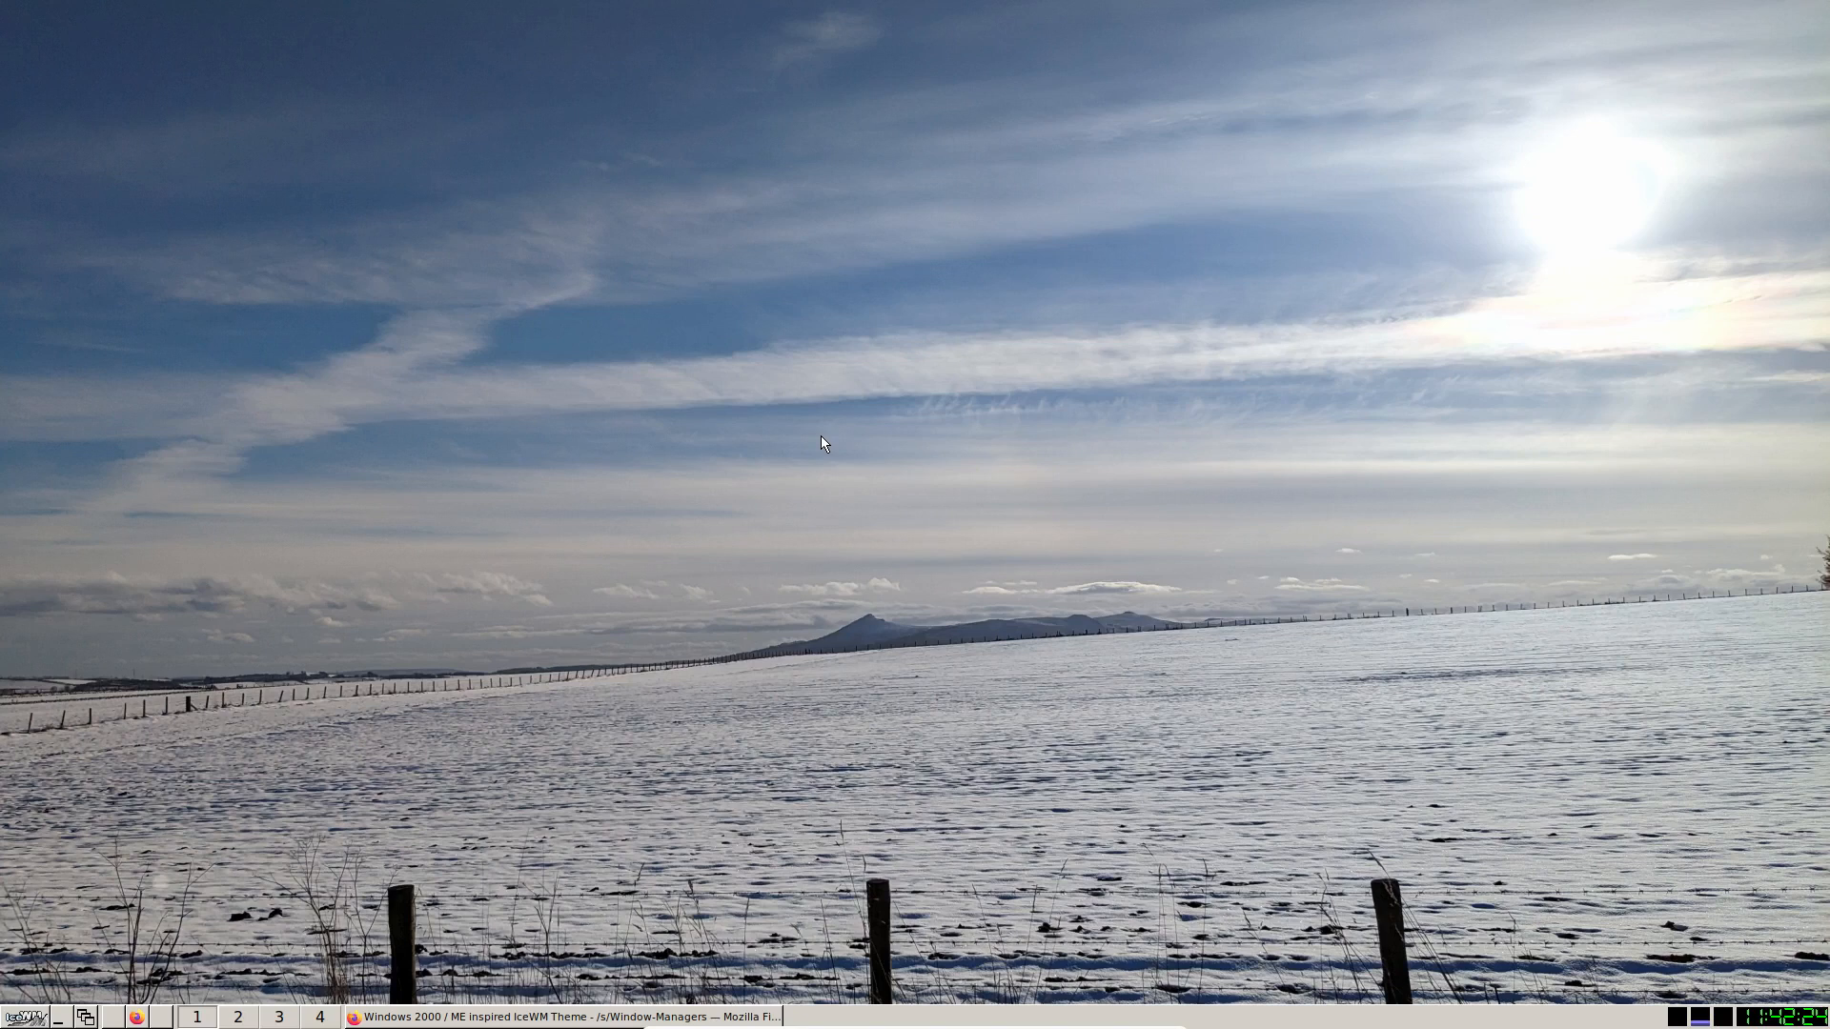
Bring up the Firefox window showing the Windows 2000 / ME inspired IceWM theme page and close it.
right_click(821, 437)
mouse_move(1705, 1025)
click(657, 1017)
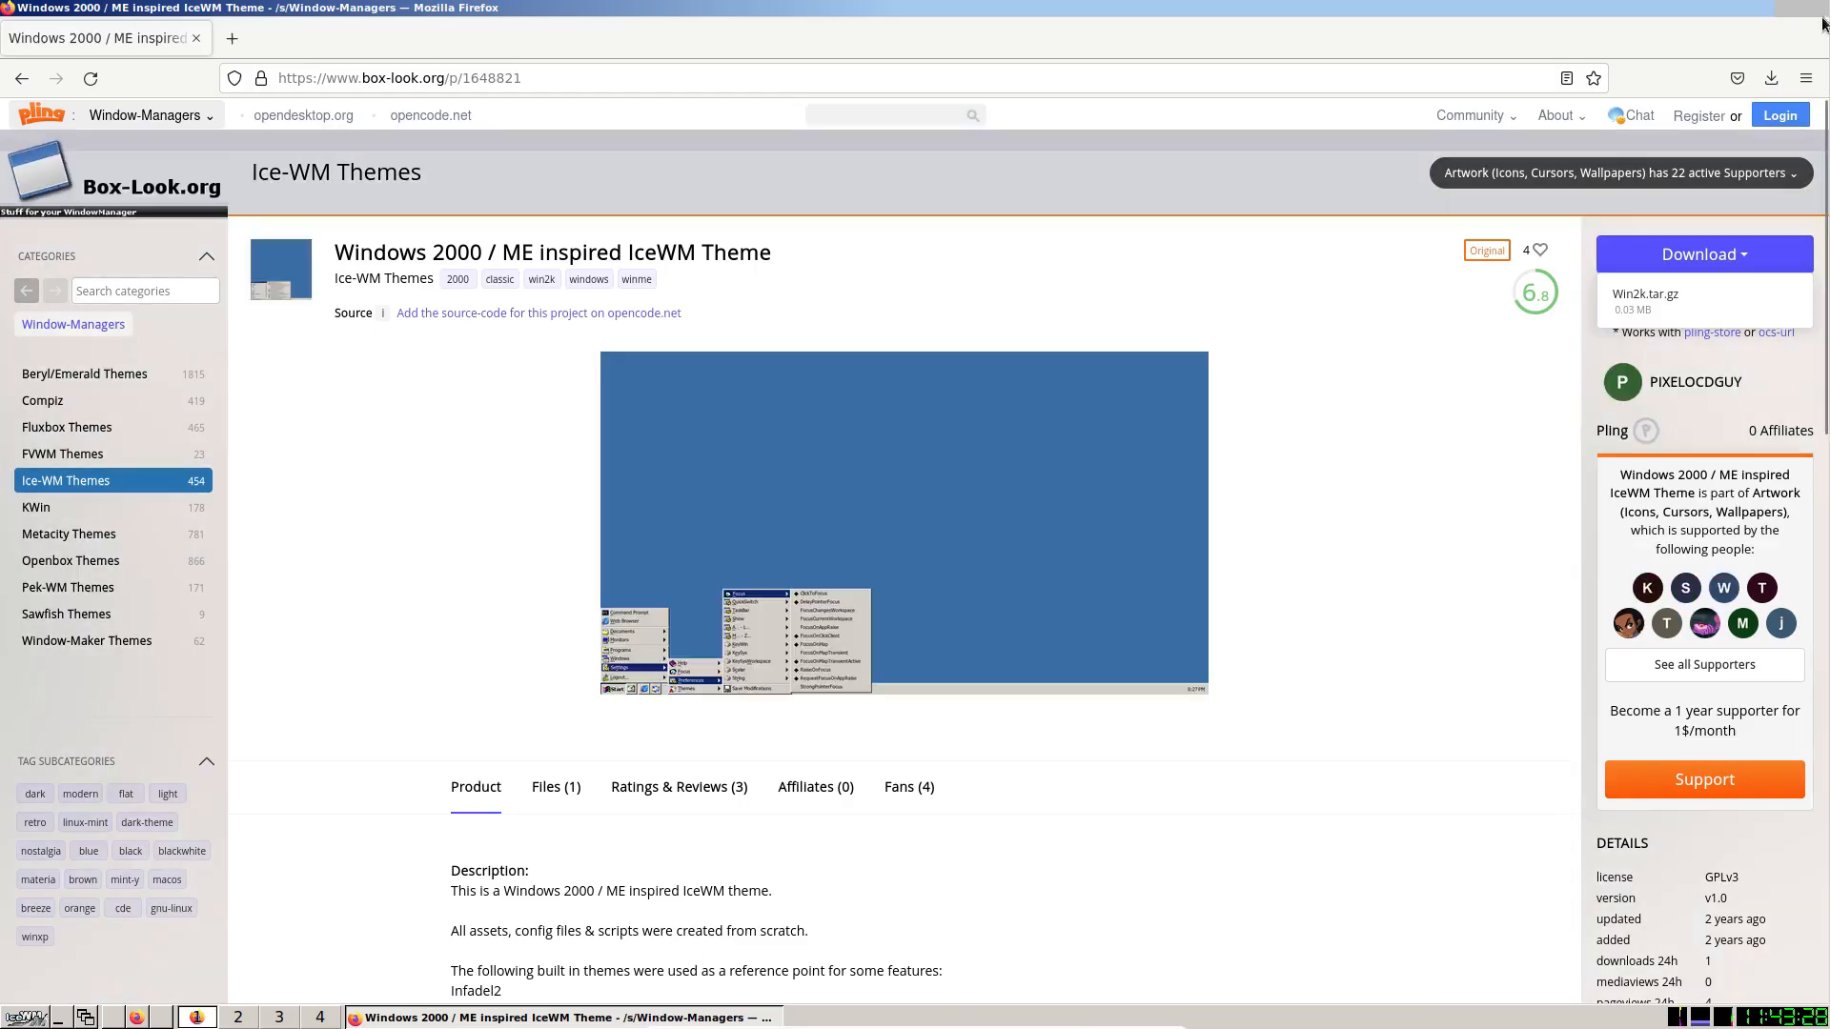
click(1821, 7)
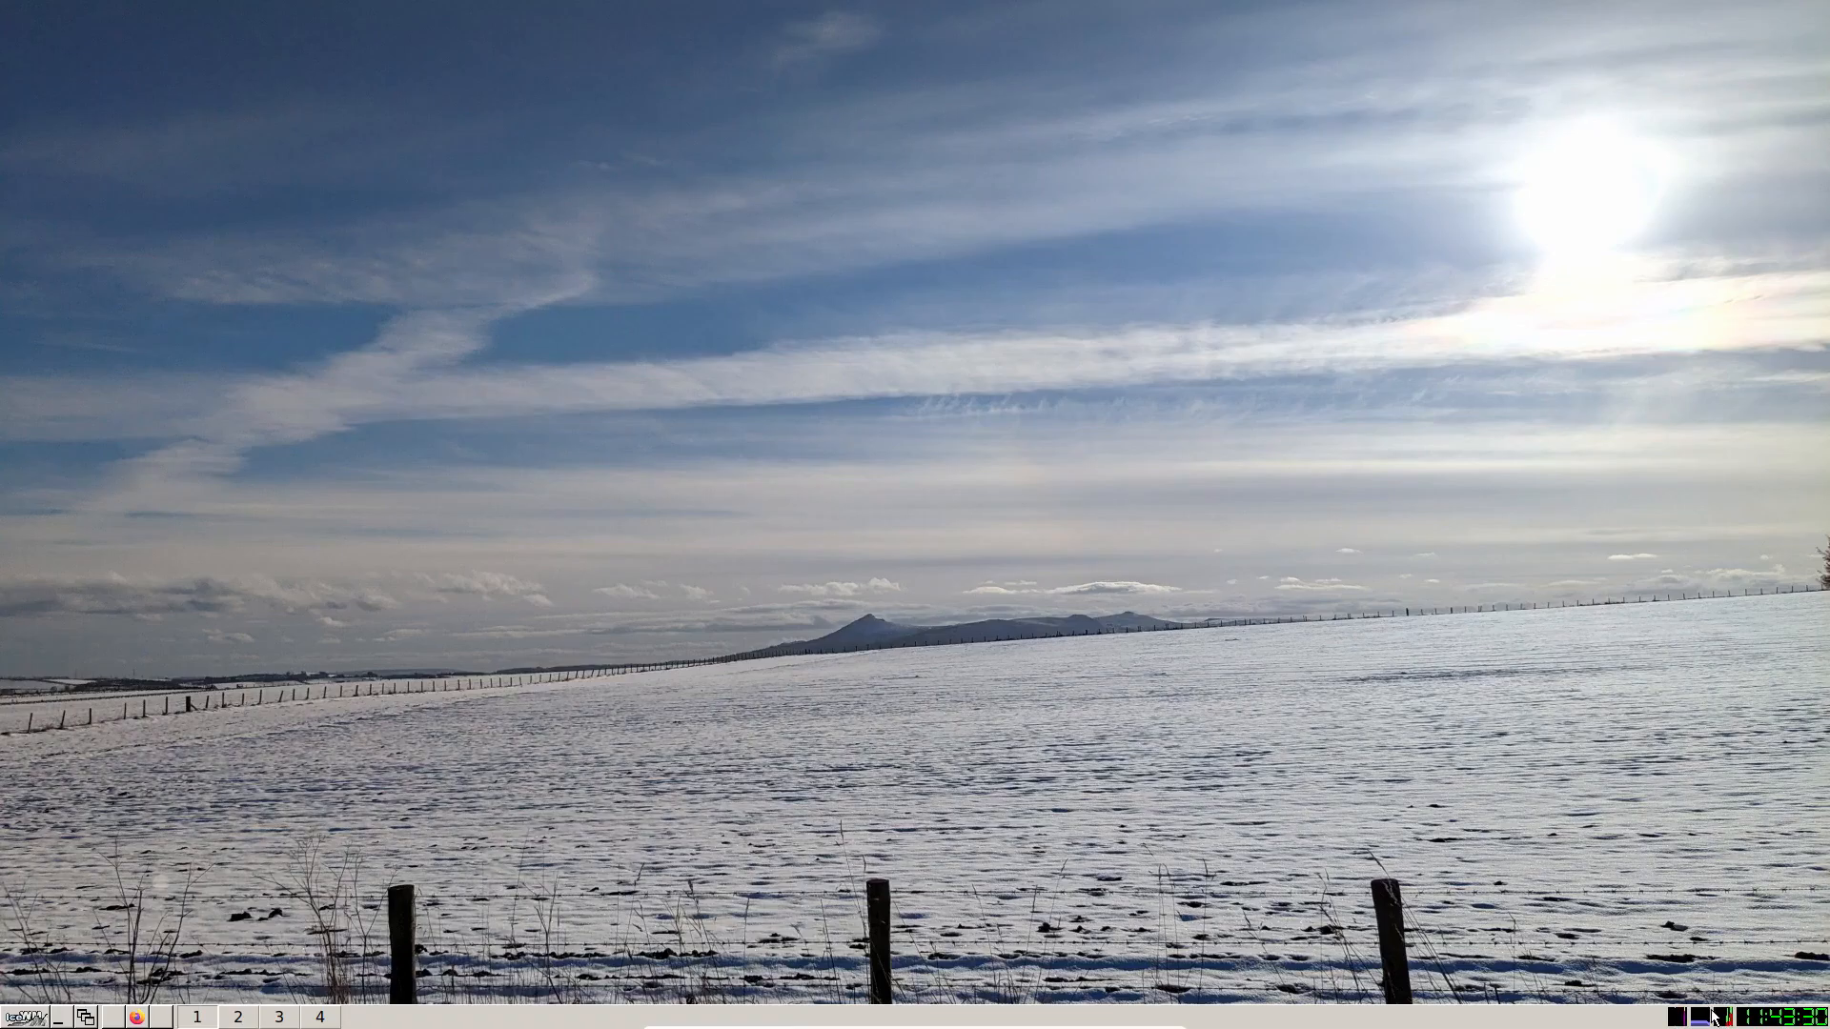
mouse_move(1700, 1020)
click(17, 1016)
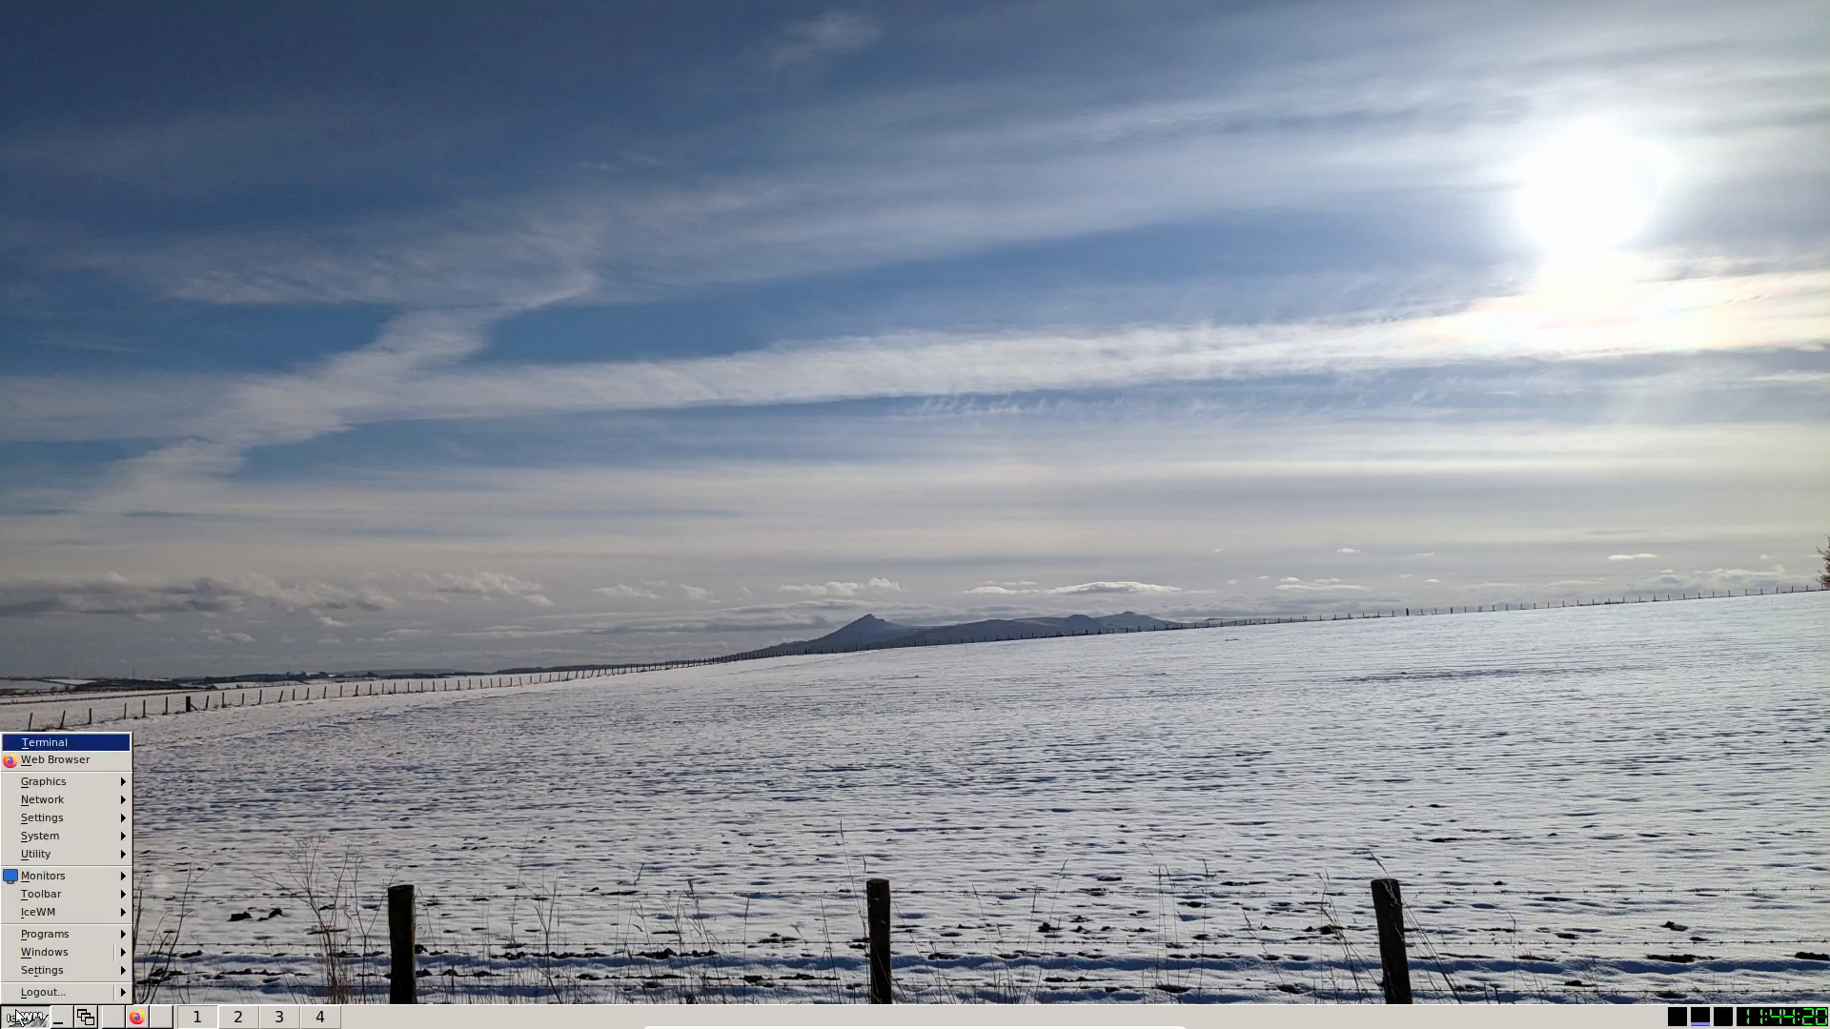
click(490, 344)
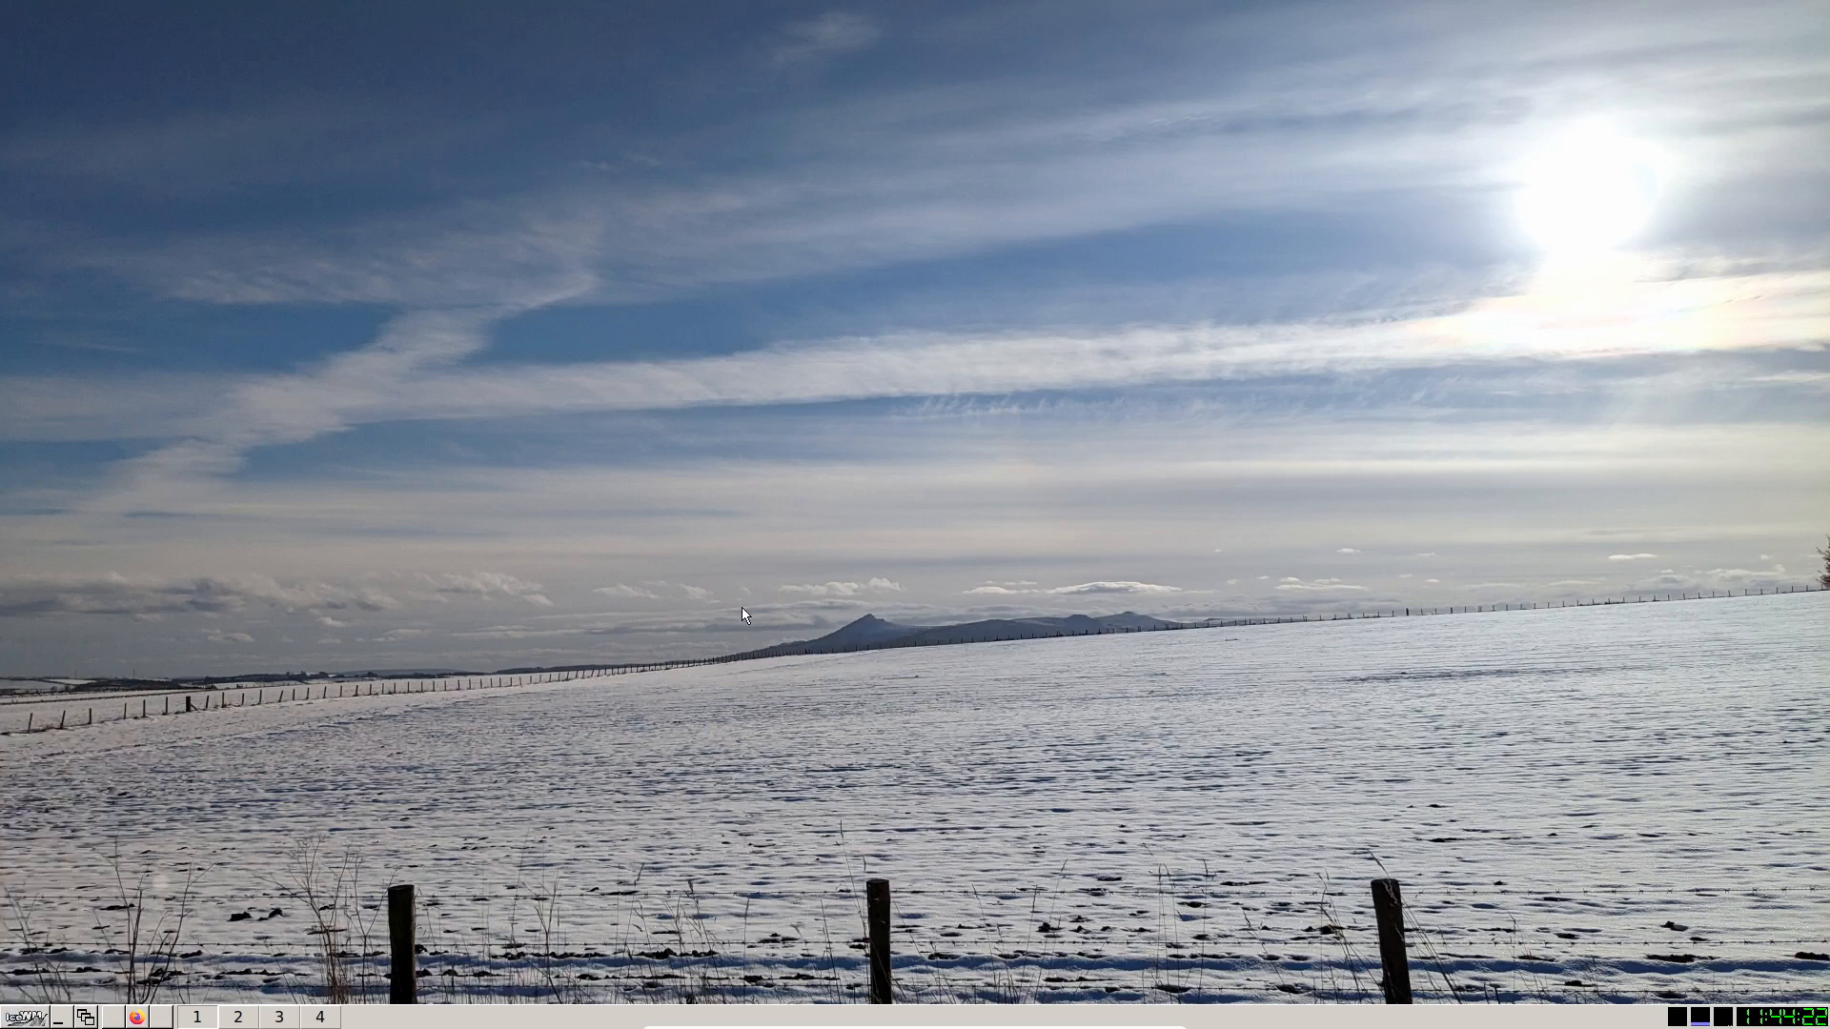
right_click(671, 351)
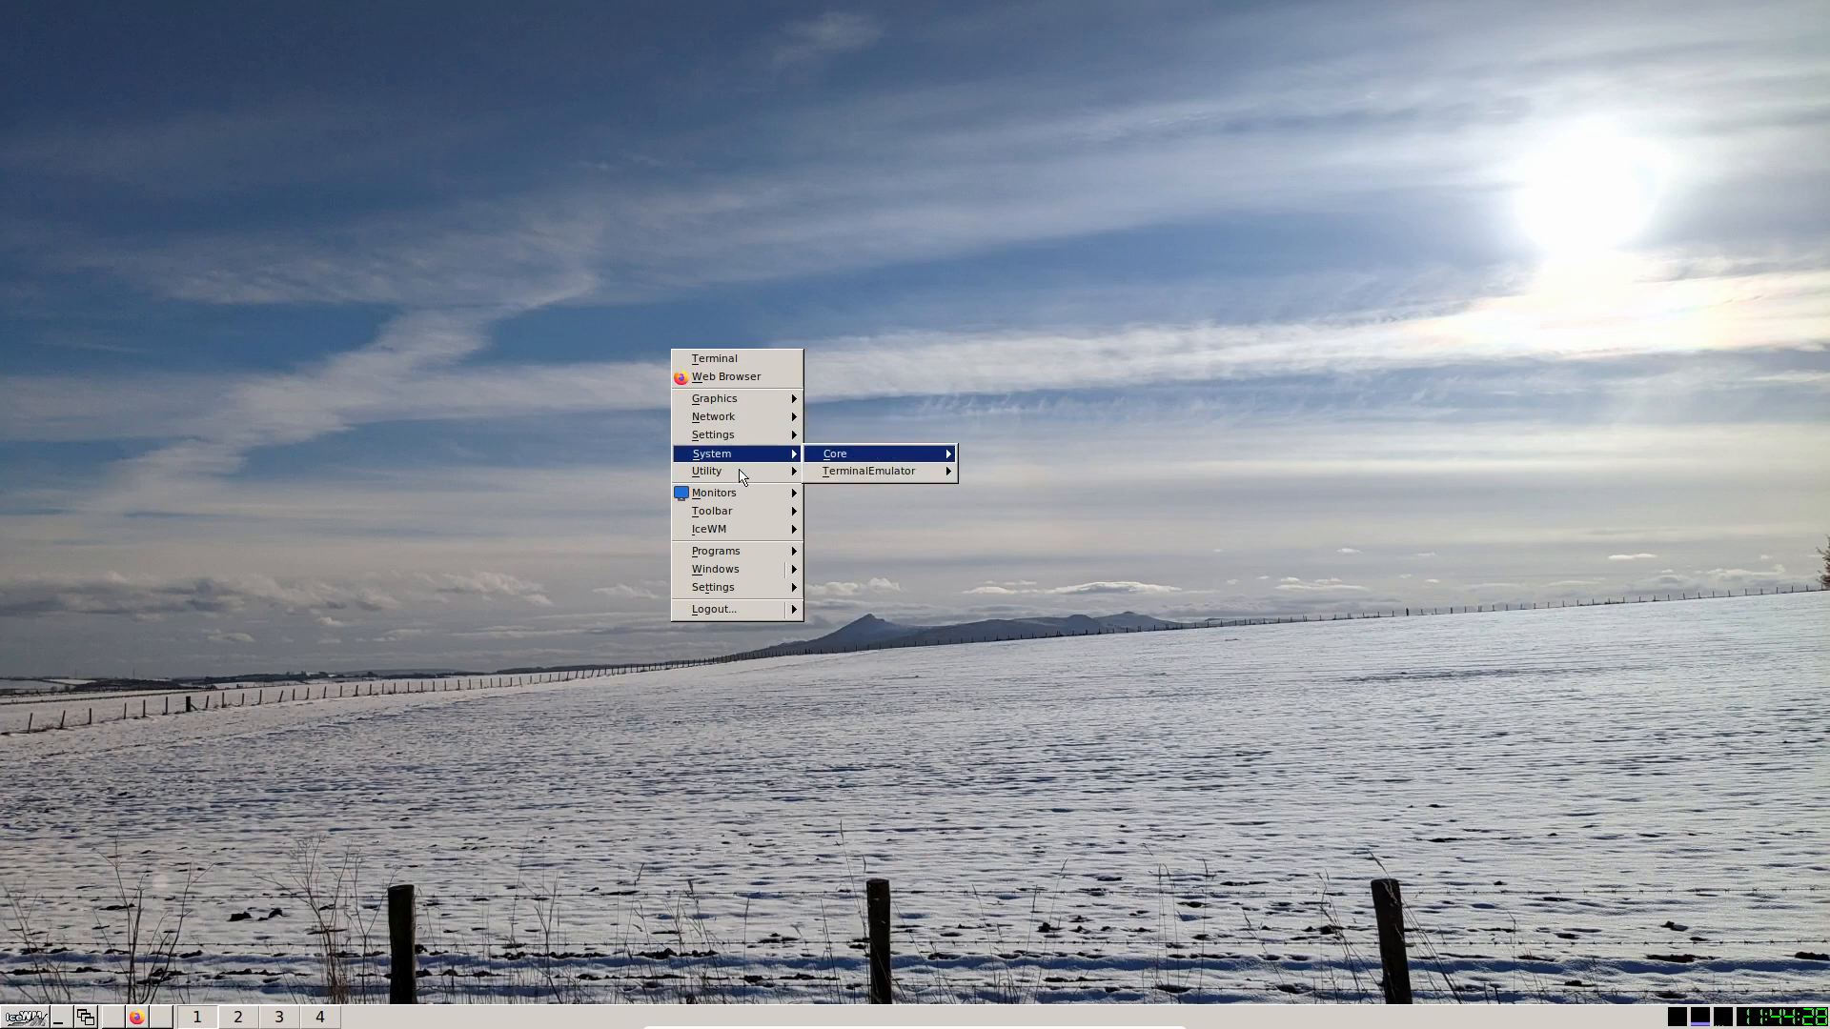
mouse_move(740, 471)
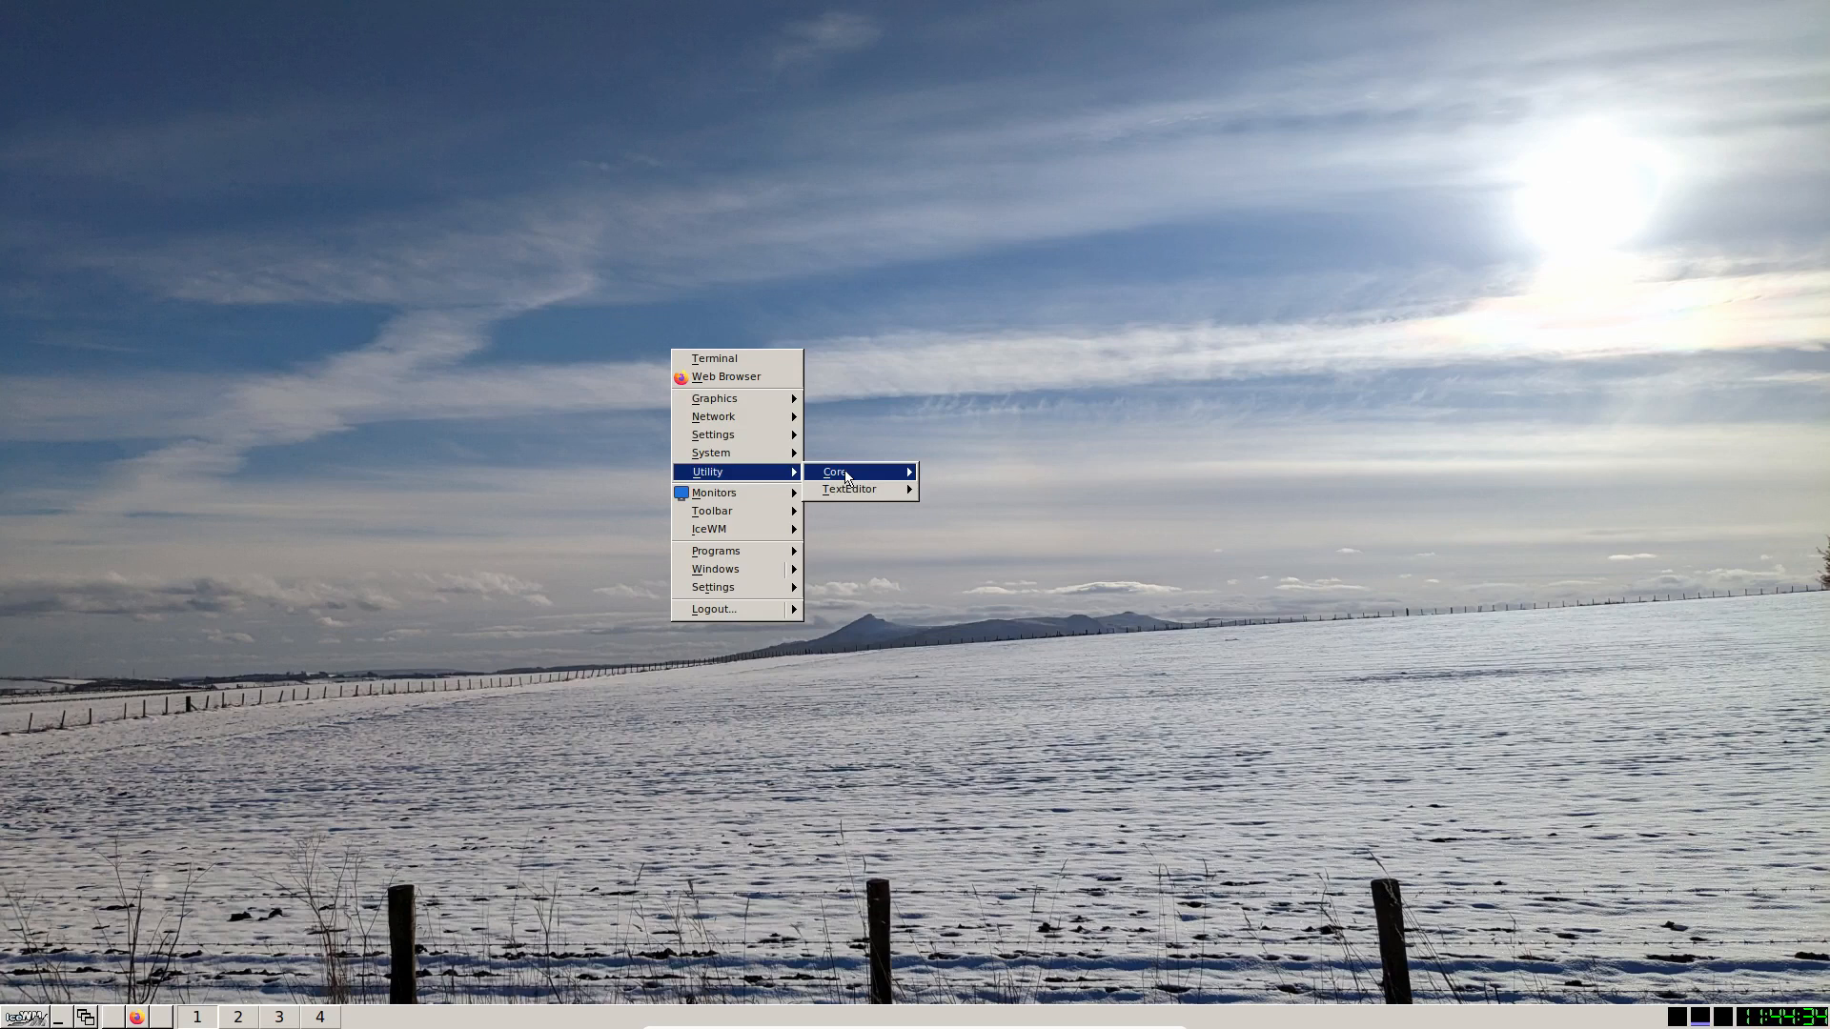
click(893, 346)
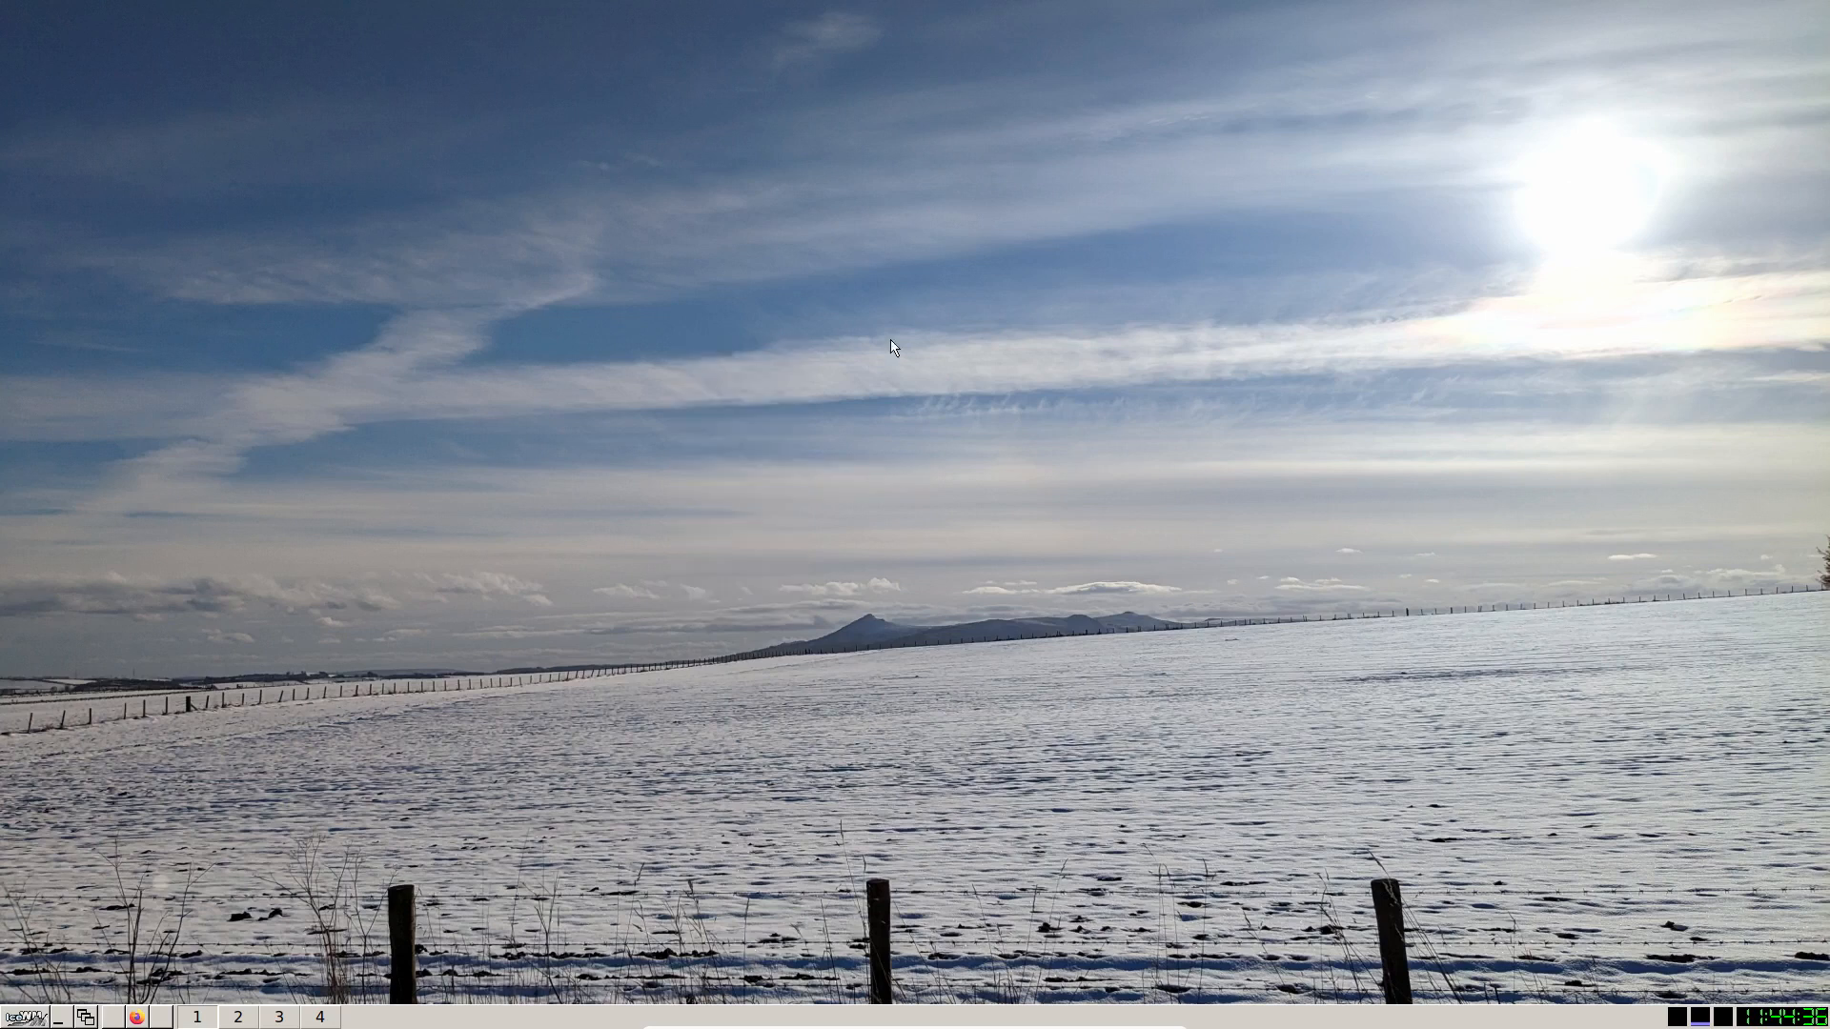